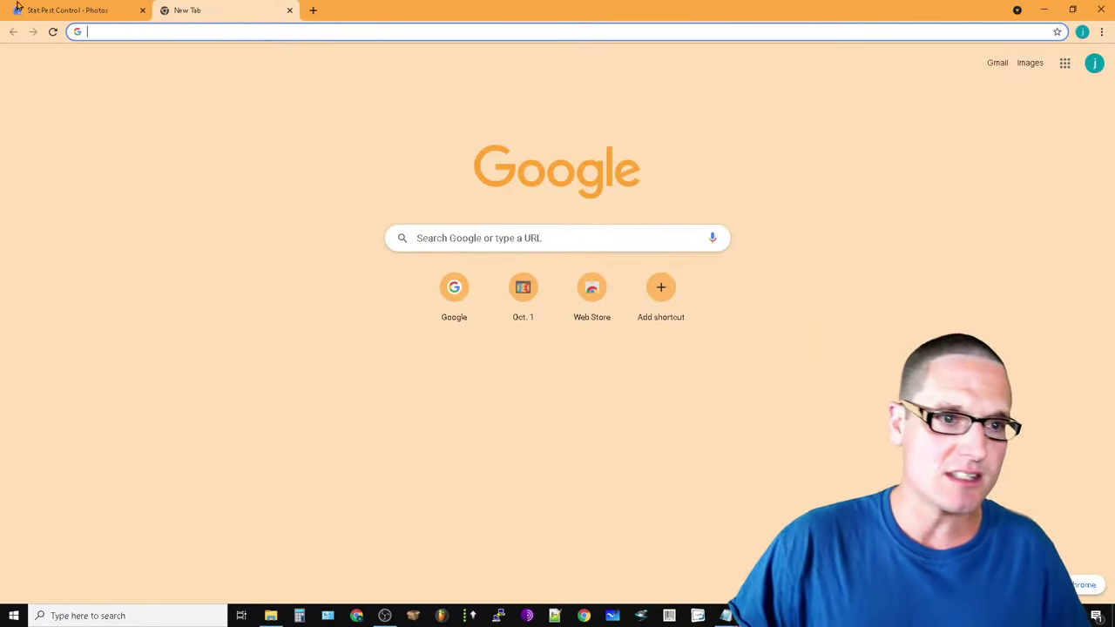
# Open the Stat Pest Control photos page and look through the business's uploaded photos
pyautogui.click(68, 8)
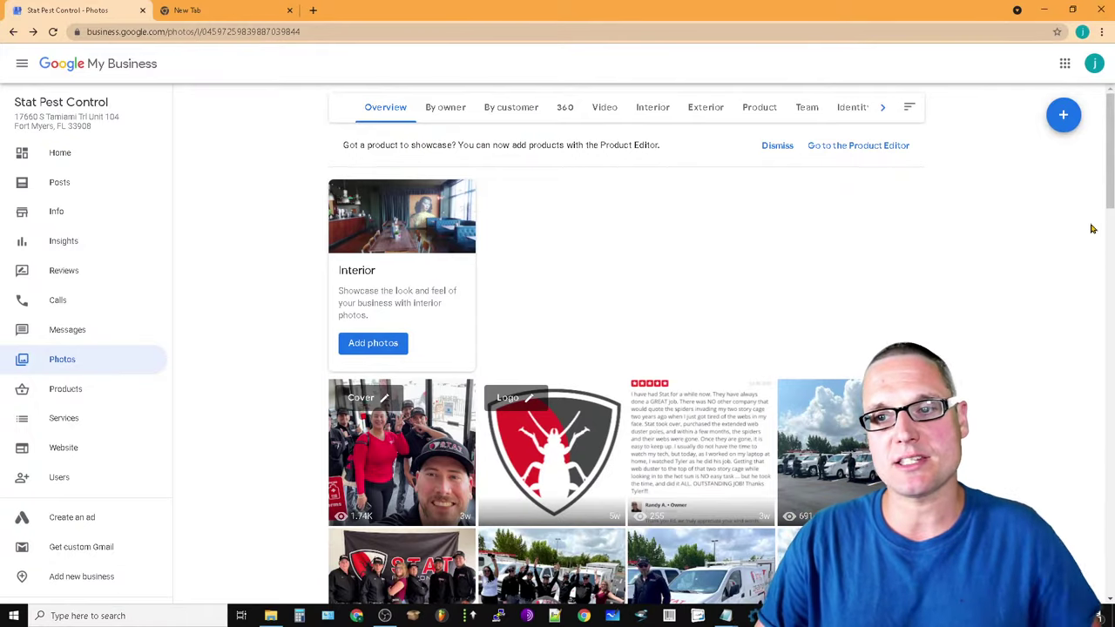
pyautogui.moveTo(1110, 165); pyautogui.dragTo(1110, 451)
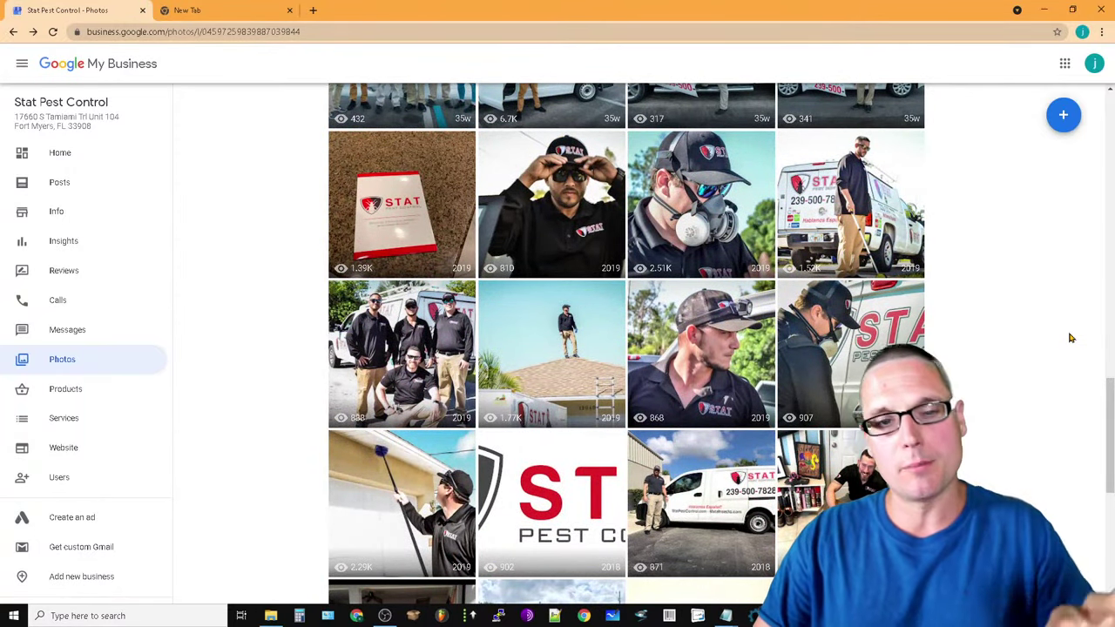
pyautogui.click(235, 7)
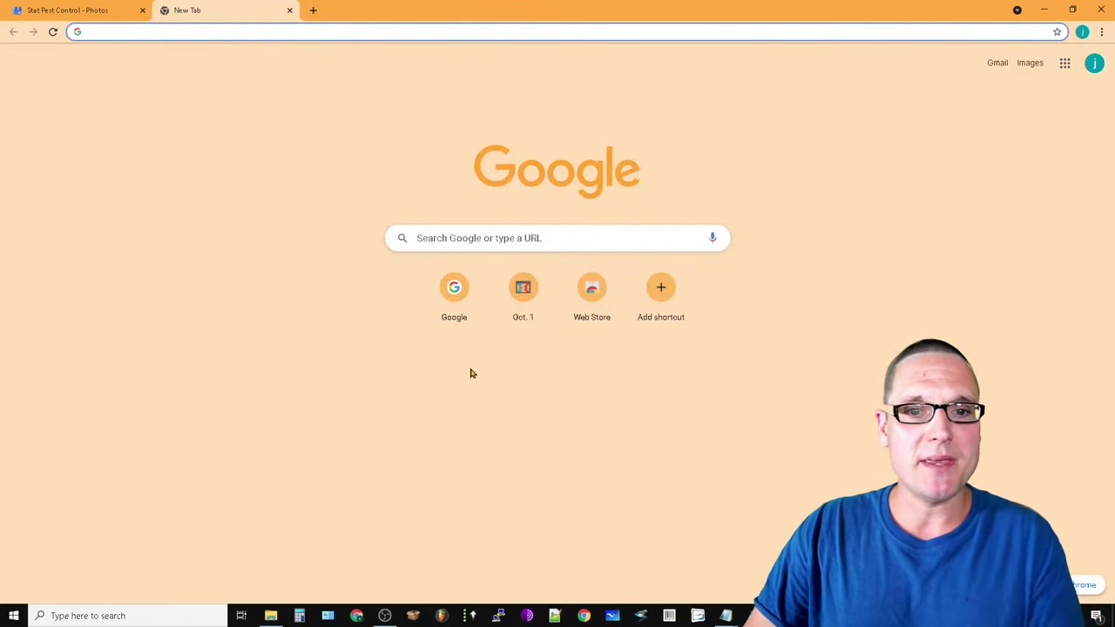
pyautogui.click(607, 243)
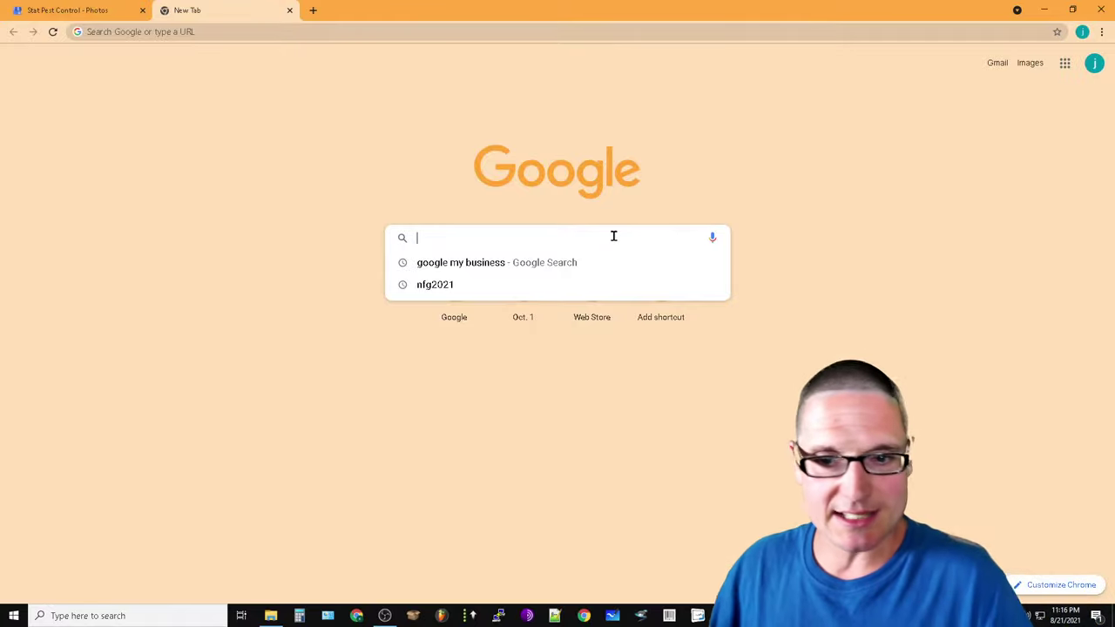
pyautogui.click(716, 263)
pyautogui.click(716, 263)
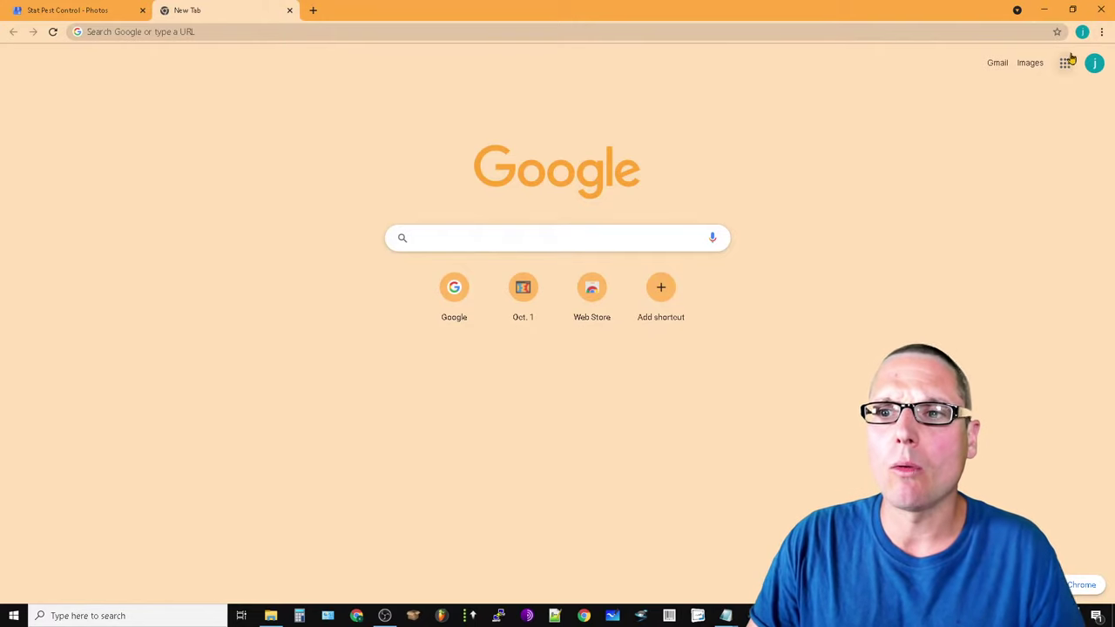
pyautogui.click(447, 238)
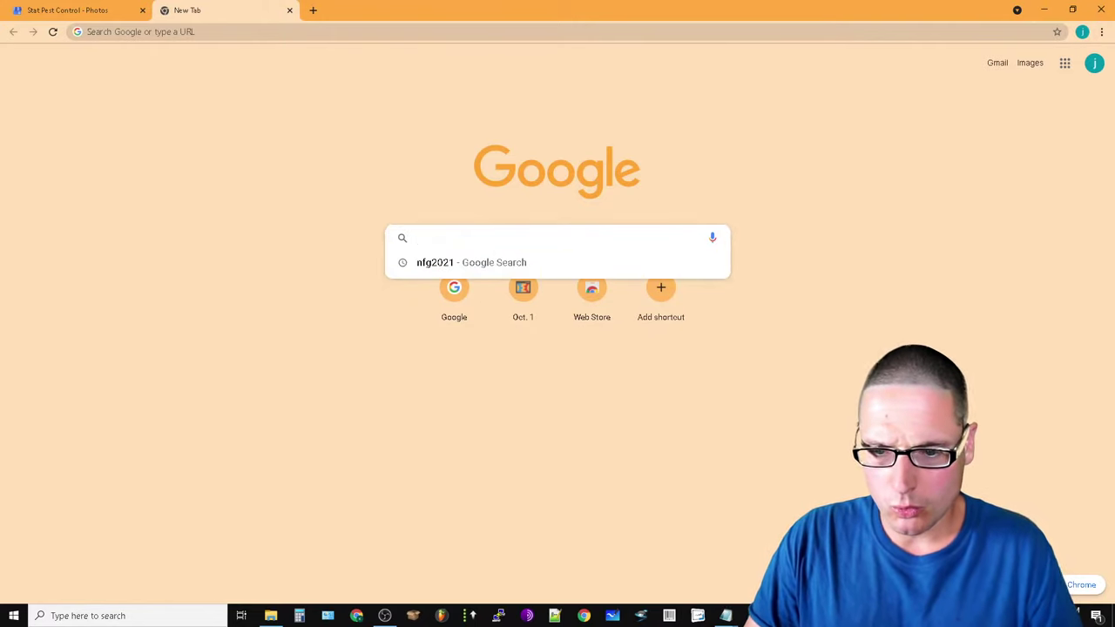
# Switch to the other browser window and search Google for "pest control" in a new tab
pyautogui.hotkey('alt', 'Tab')
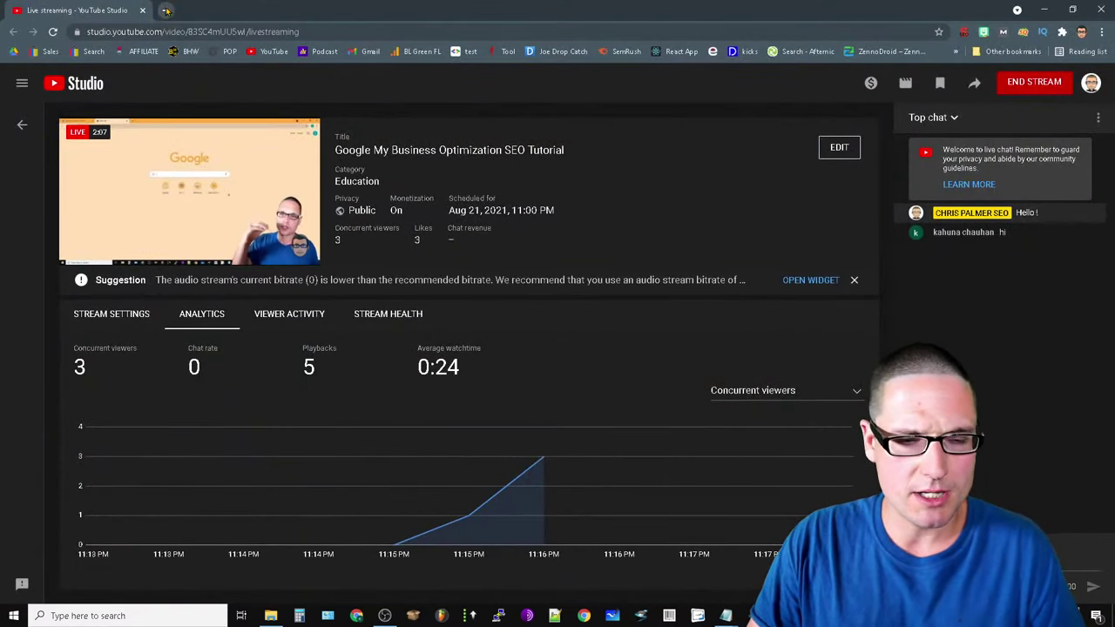
pyautogui.click(166, 10)
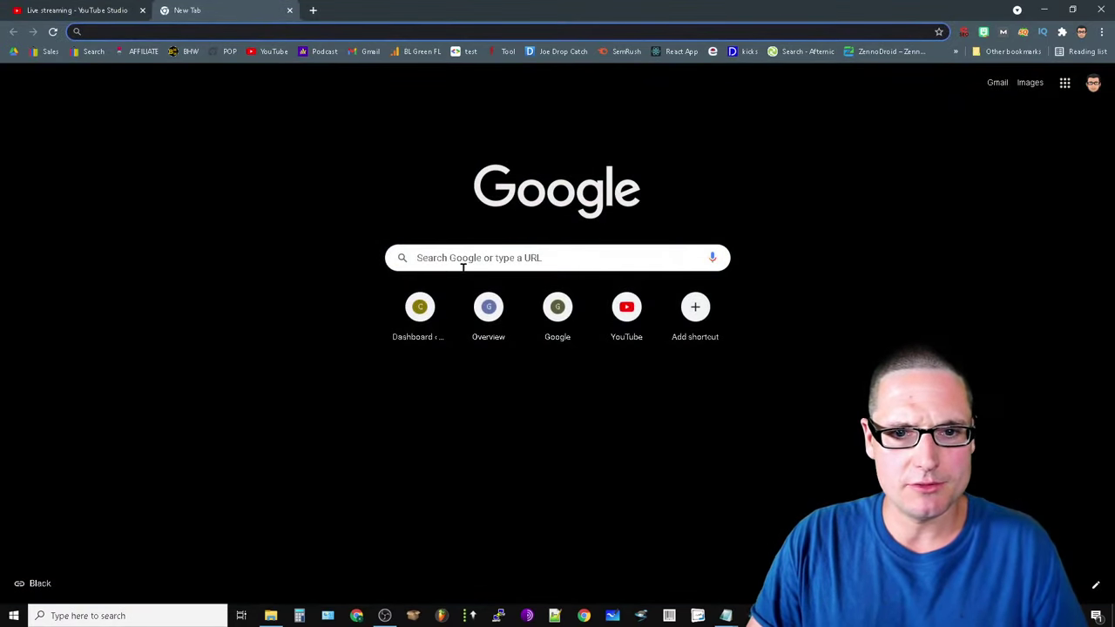
pyautogui.click(463, 265)
pyautogui.write('pest c')
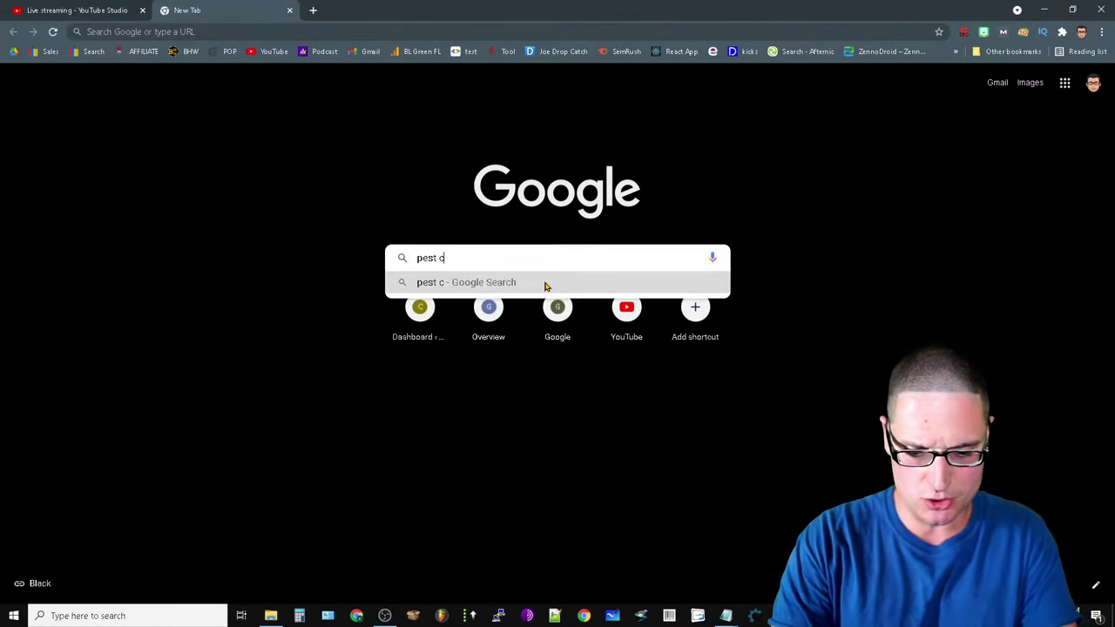
pyautogui.write('ontrol')
pyautogui.press('Return')
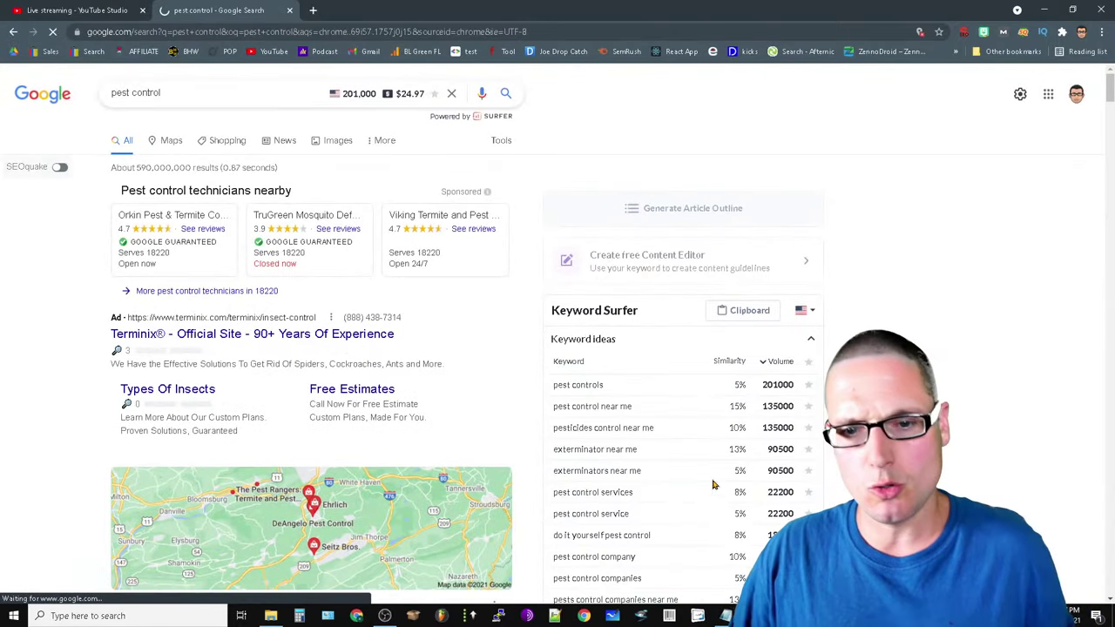
# Examine the pest control results, comparing the ads, local map listings and the Keyword Surfer keyword ideas with their volumes
pyautogui.scroll(-2, 433, 456)
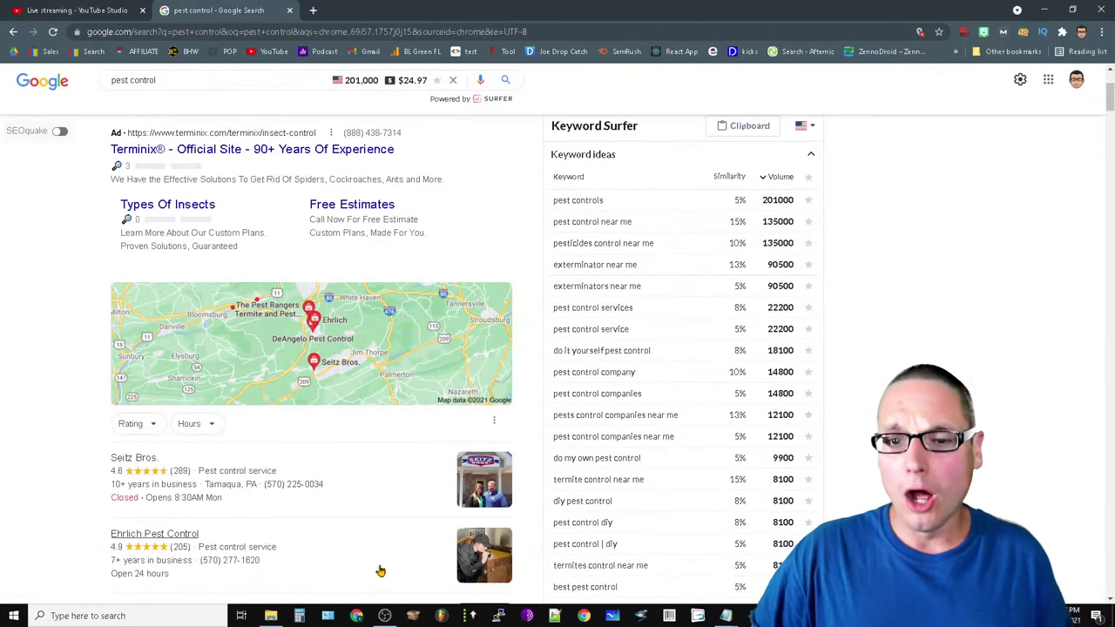
pyautogui.scroll(-2, 674, 461)
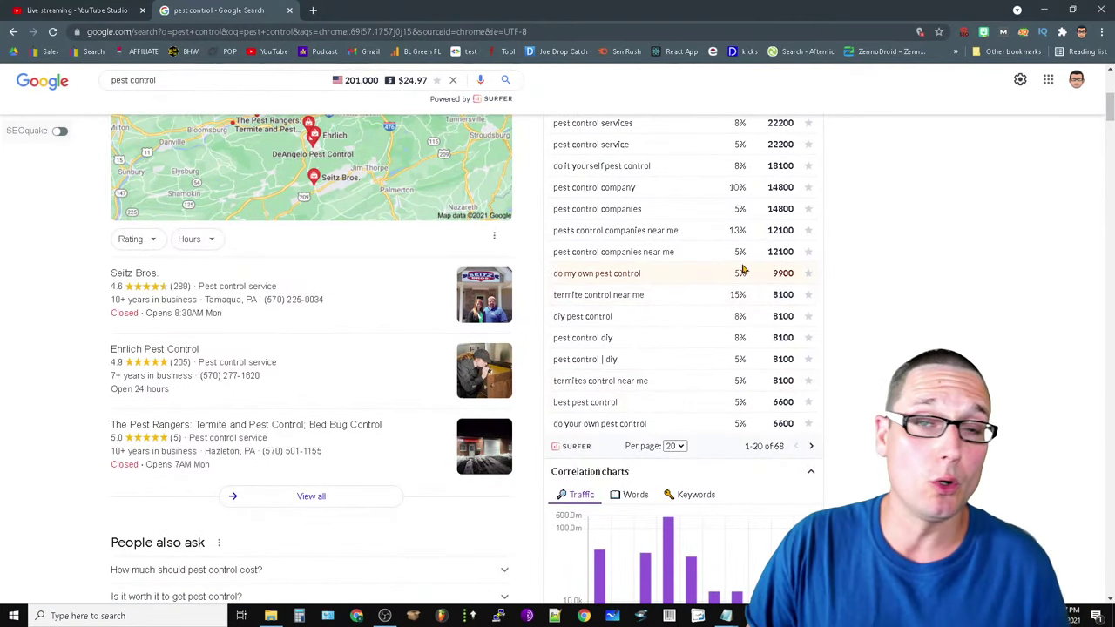
pyautogui.scroll(4, 742, 271)
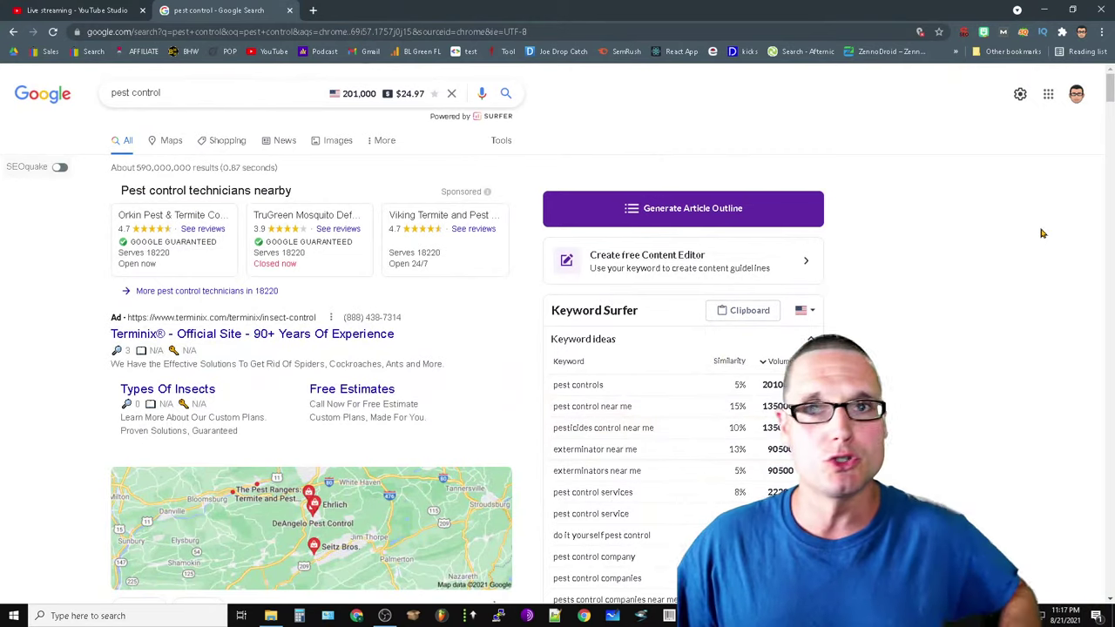
pyautogui.scroll(-2, 711, 455)
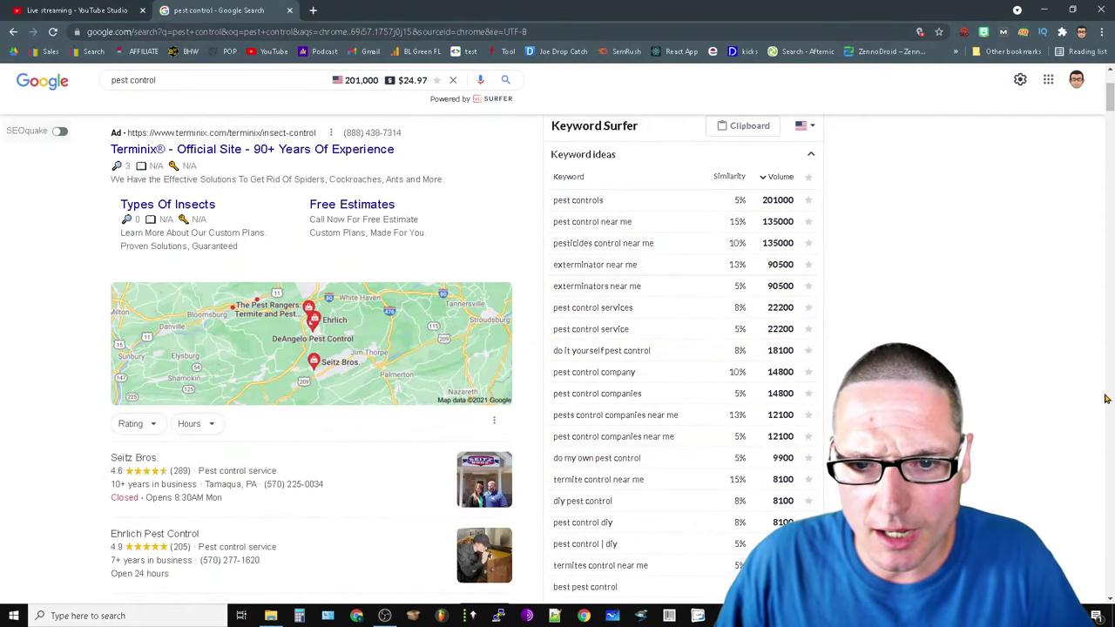
pyautogui.scroll(-2, 1104, 398)
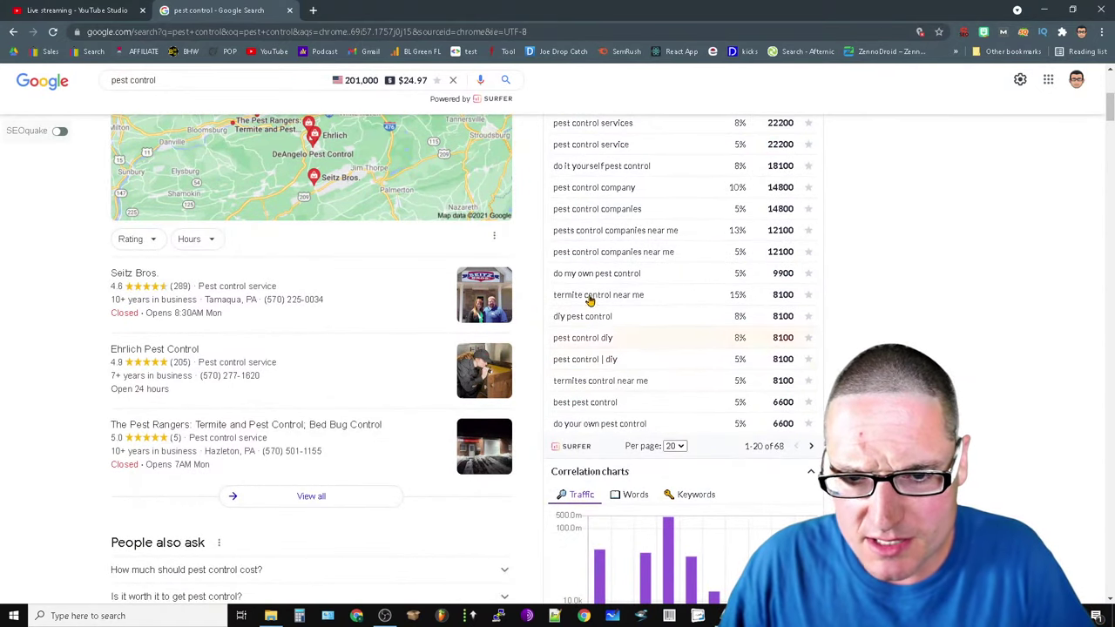
pyautogui.scroll(2, 775, 400)
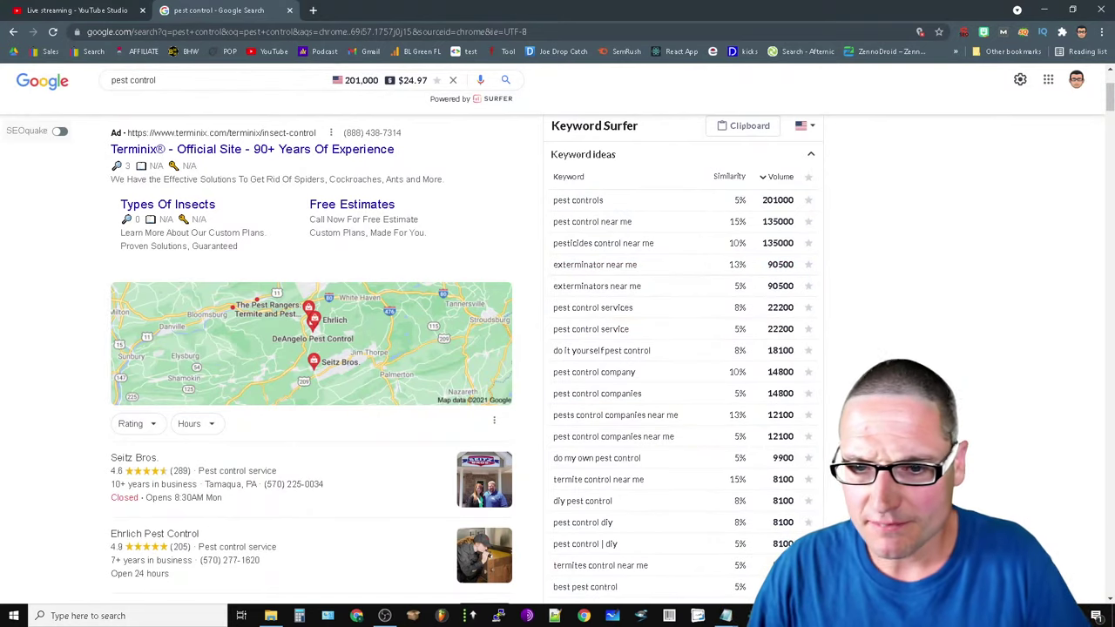
pyautogui.scroll(-4, 736, 520)
pyautogui.scroll(5, 734, 573)
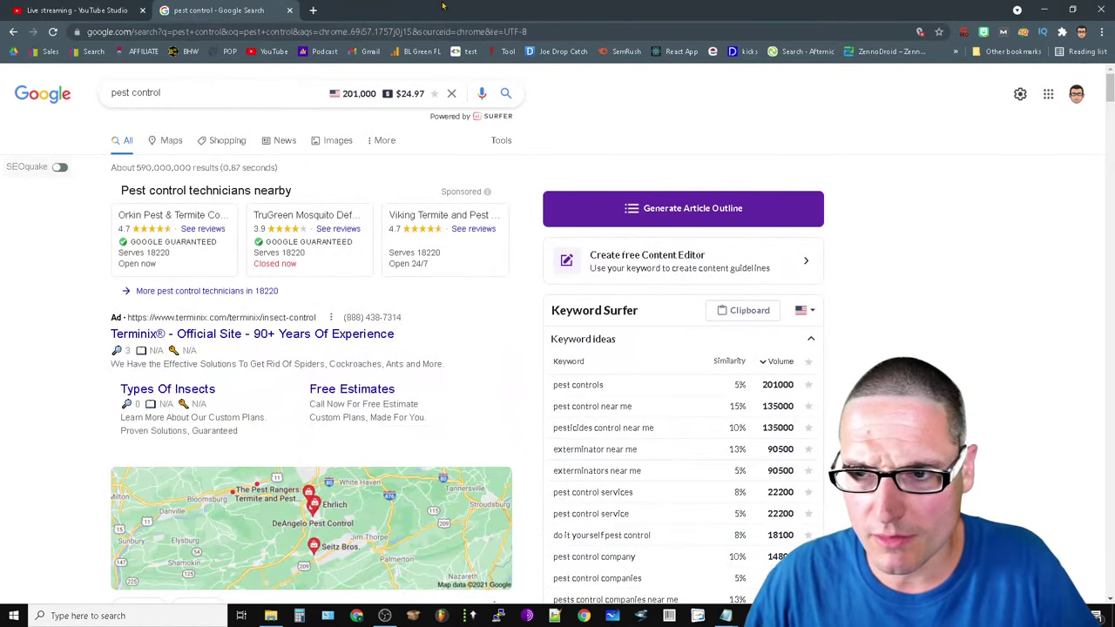
# Switch to the marketing browser profile and open semrush.com there
pyautogui.click(1082, 31)
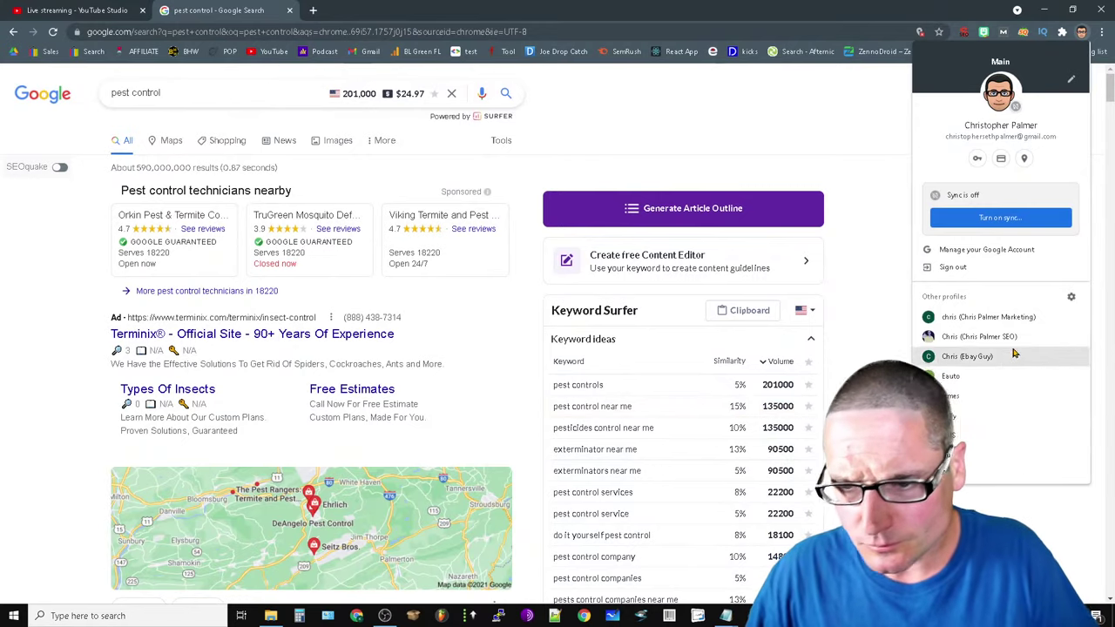
pyautogui.click(1024, 319)
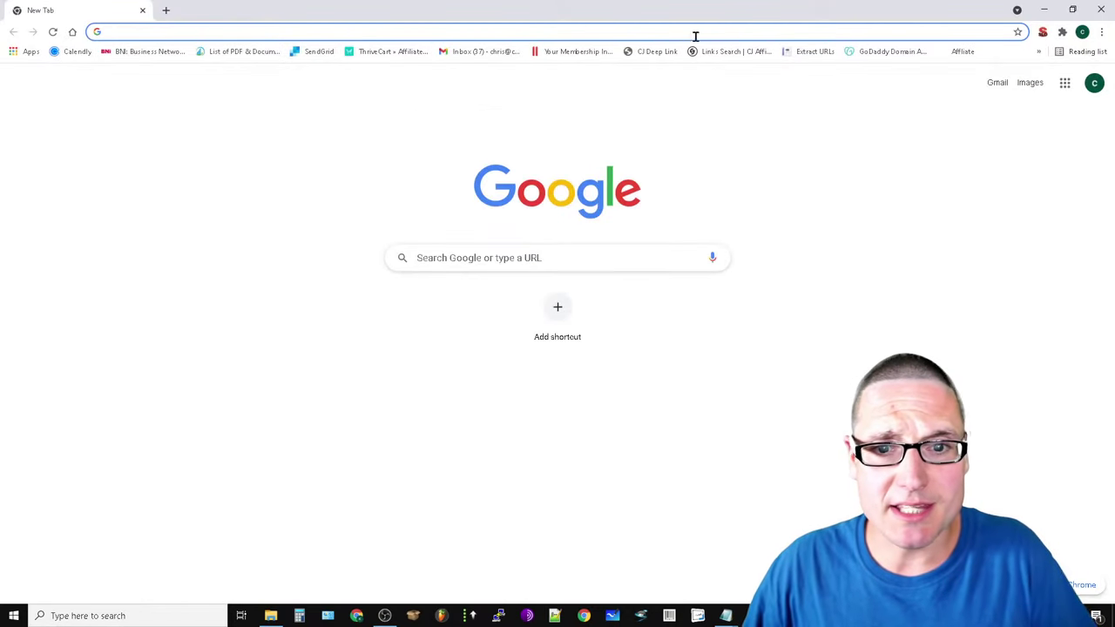
pyautogui.write('sem')
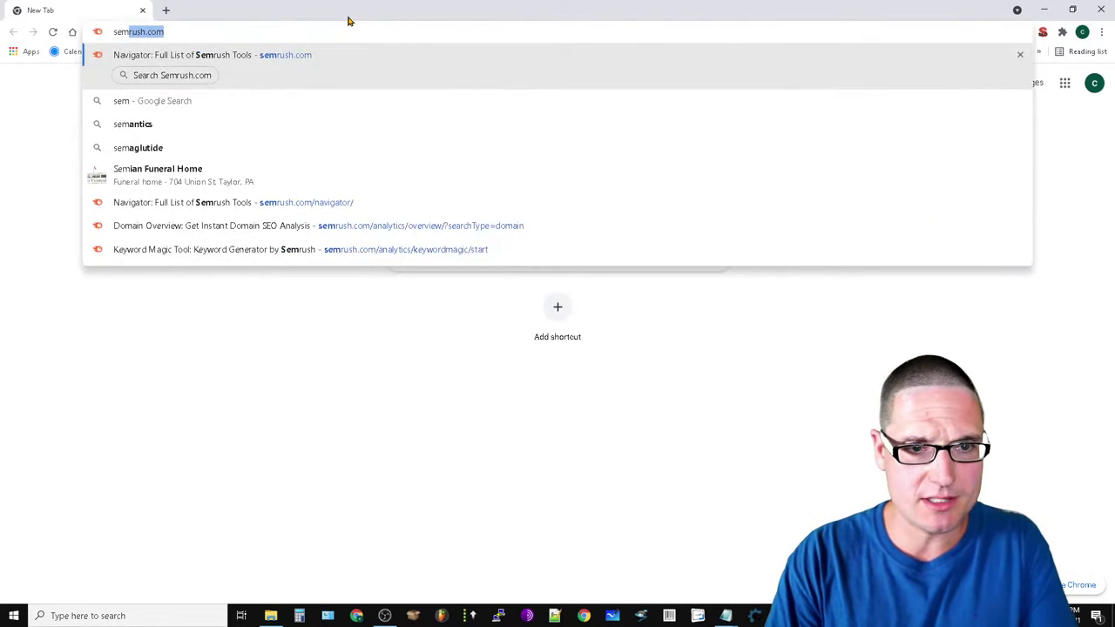
pyautogui.press('Return')
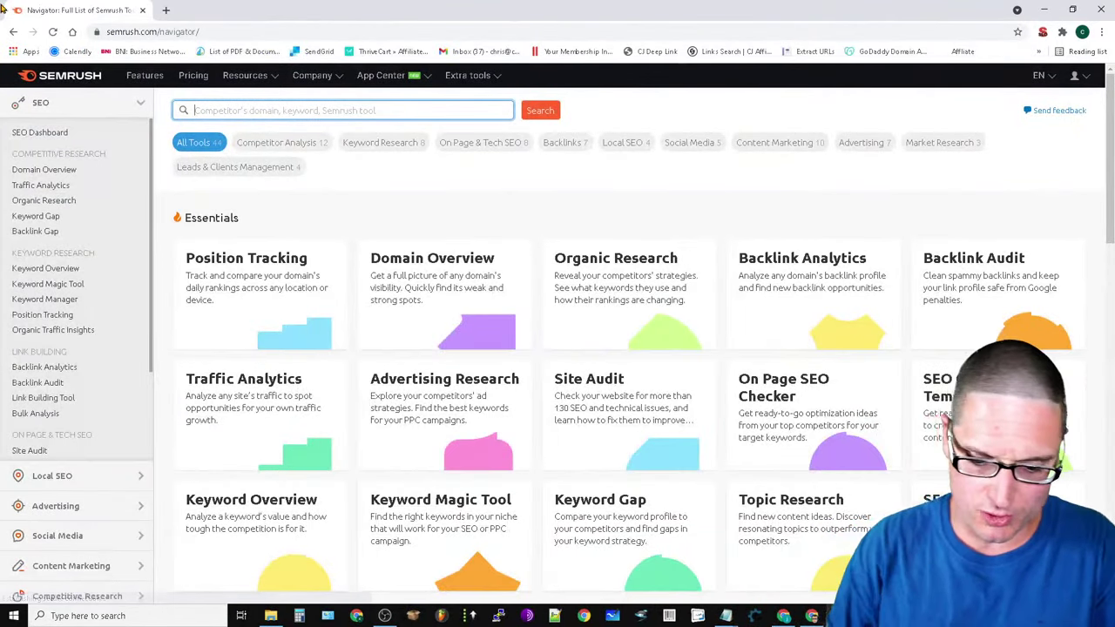
# Open Semrush's Keyword Magic Tool and look up the keyword "pest control" in the US database
pyautogui.write('p')
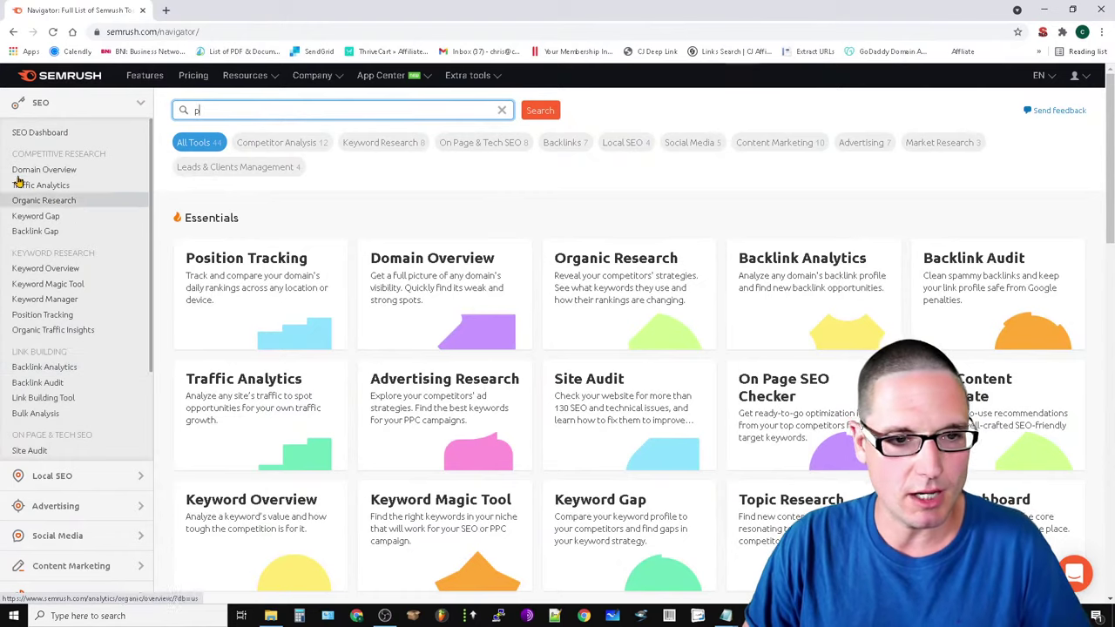
pyautogui.click(64, 171)
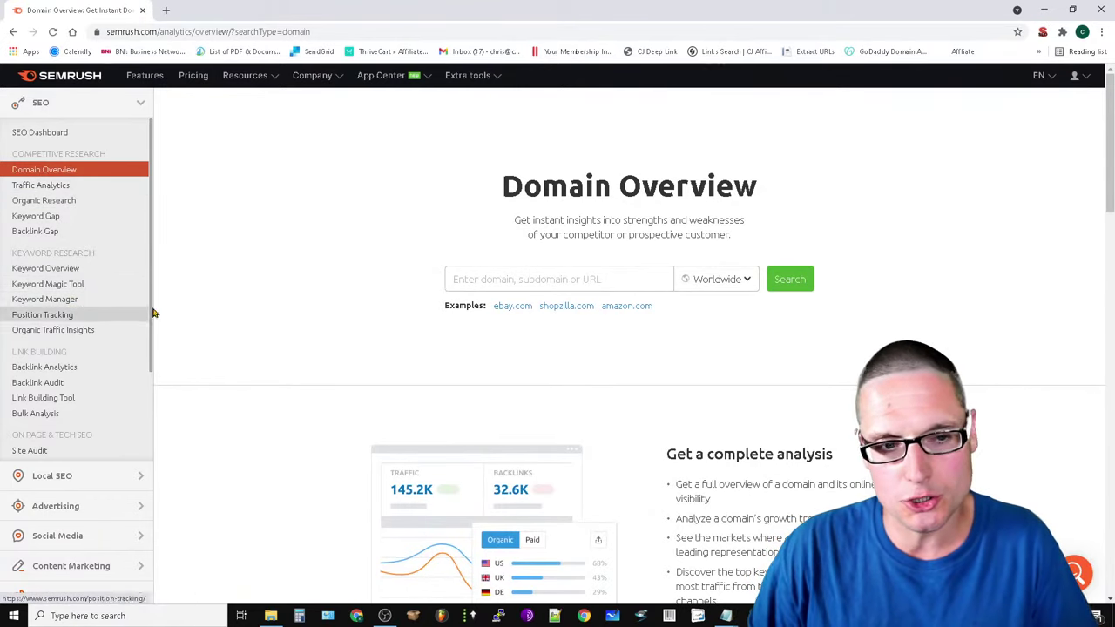
pyautogui.click(28, 285)
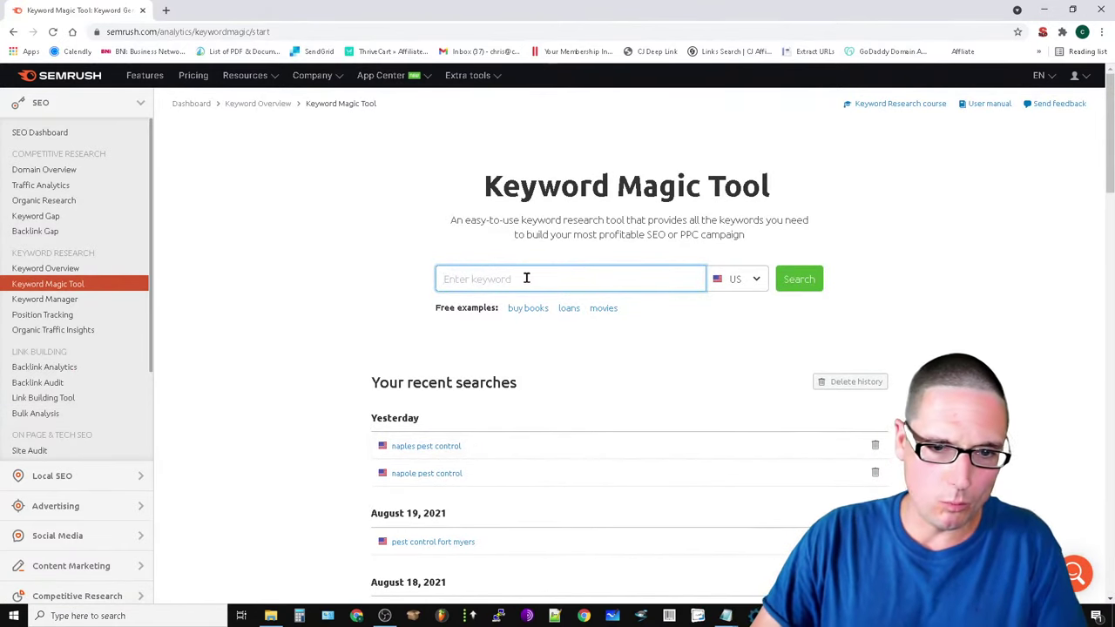
pyautogui.write('p')
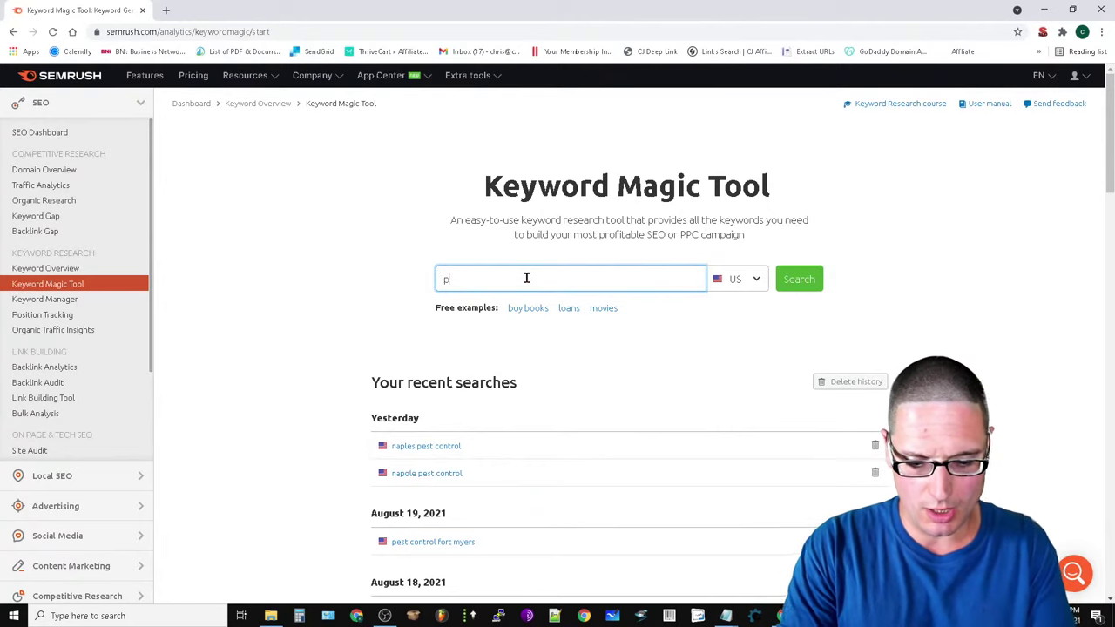
pyautogui.write('est control')
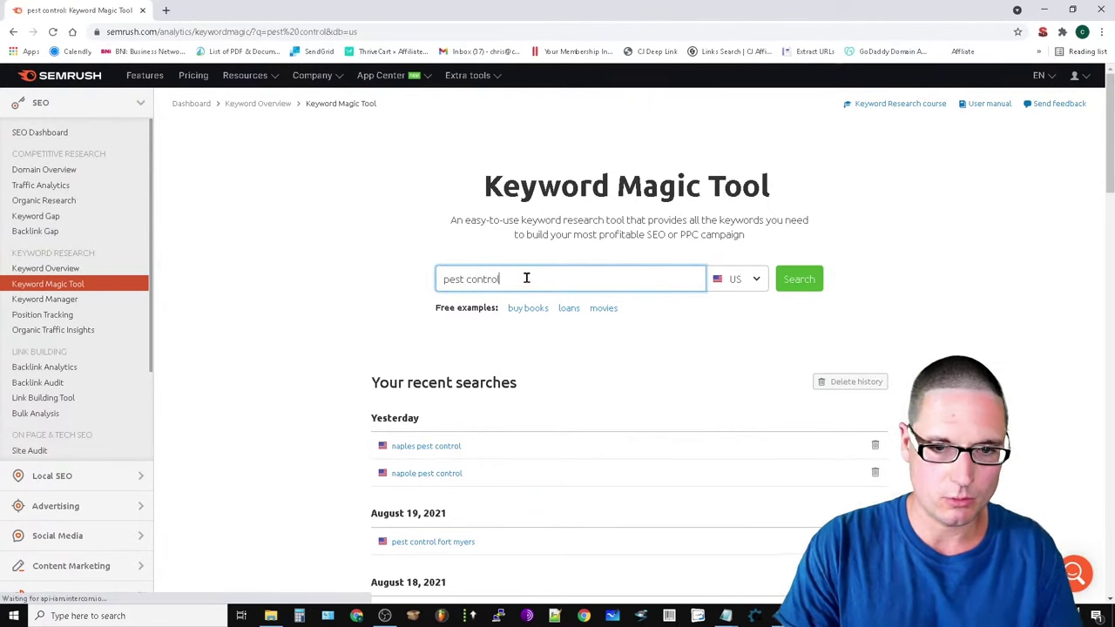
pyautogui.press('Return')
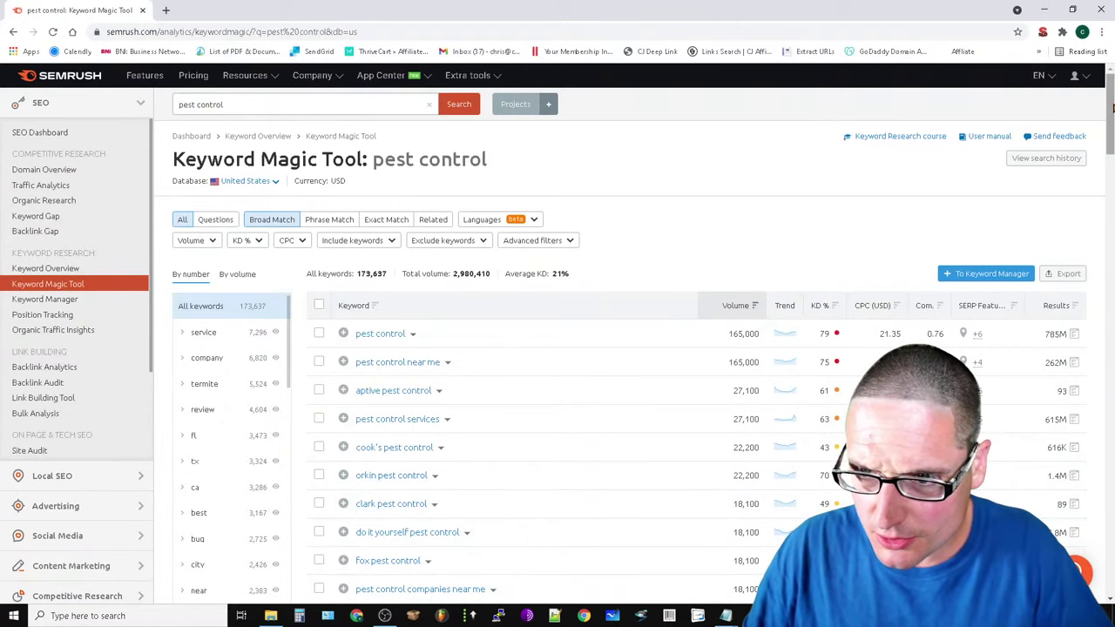
# Sort the pest control keyword list by CPC from highest to lowest and look through the most expensive keywords
pyautogui.scroll(-4, 480, 567)
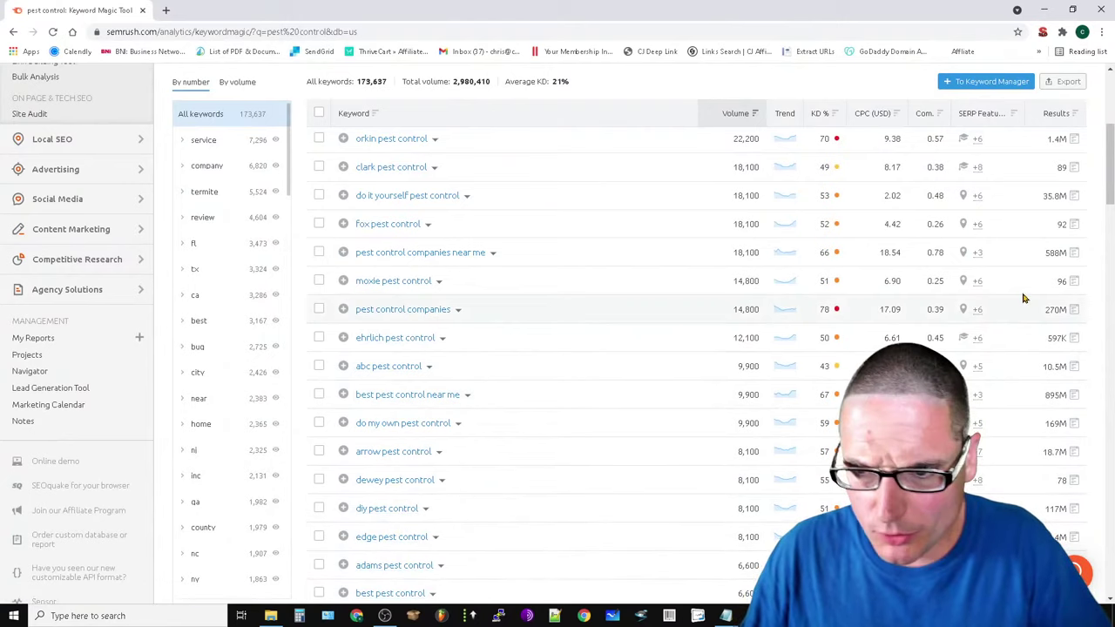
pyautogui.scroll(-5, 1111, 262)
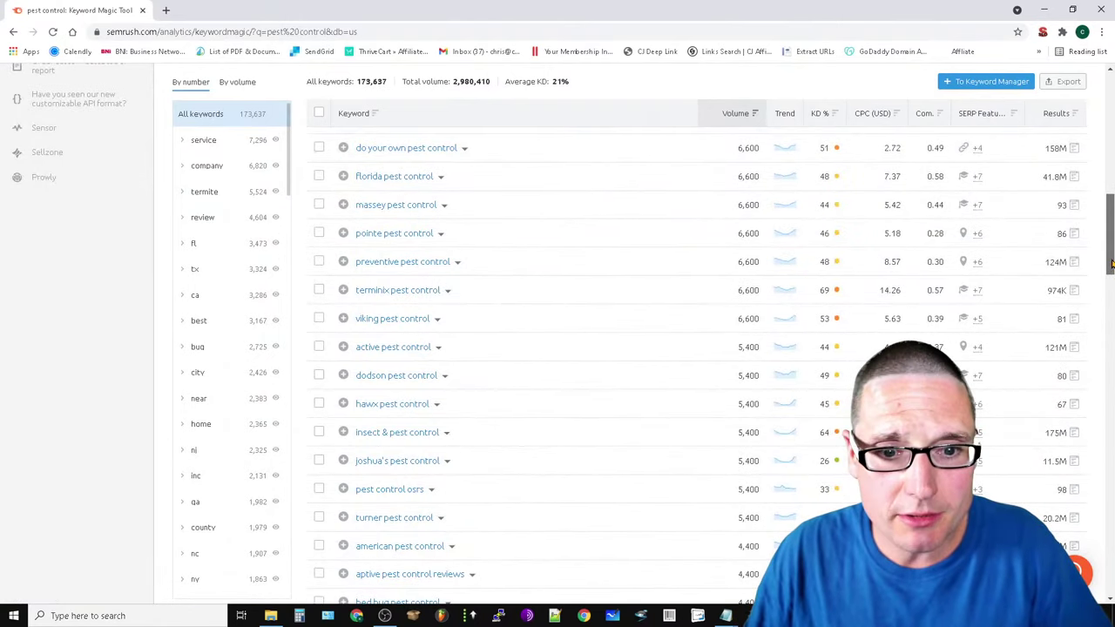
pyautogui.moveTo(1111, 263); pyautogui.dragTo(1104, 307)
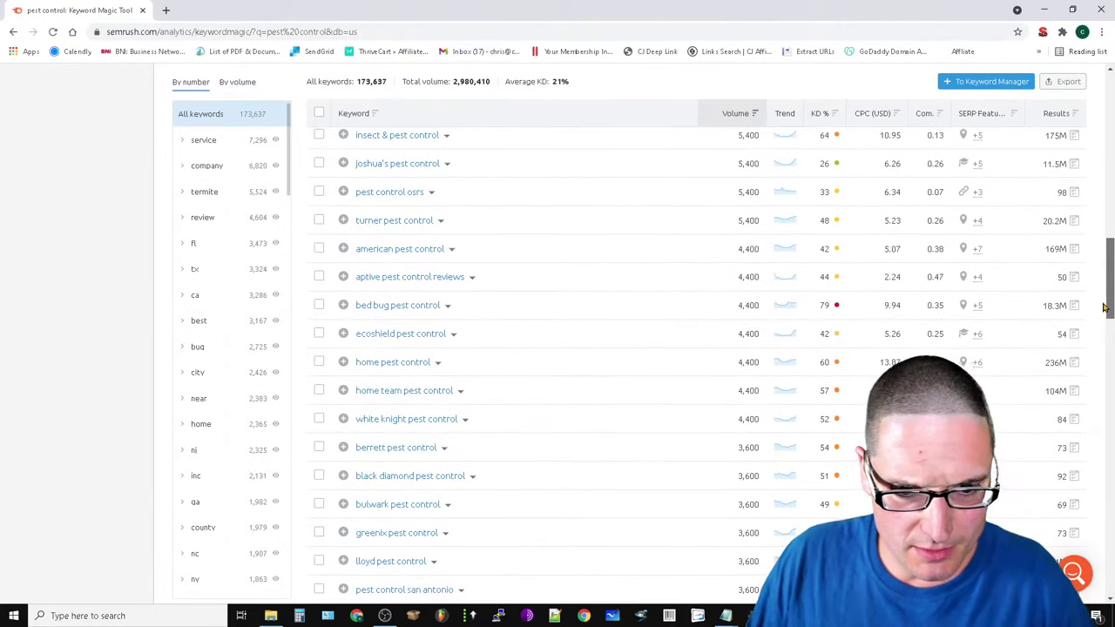
pyautogui.scroll(15, 882, 265)
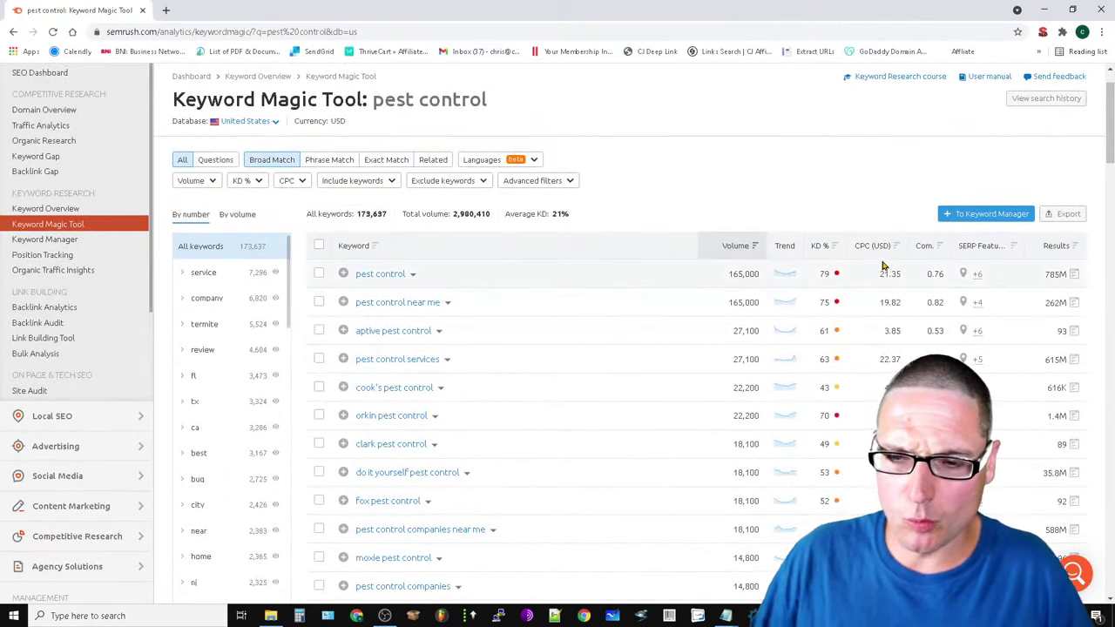
pyautogui.click(874, 258)
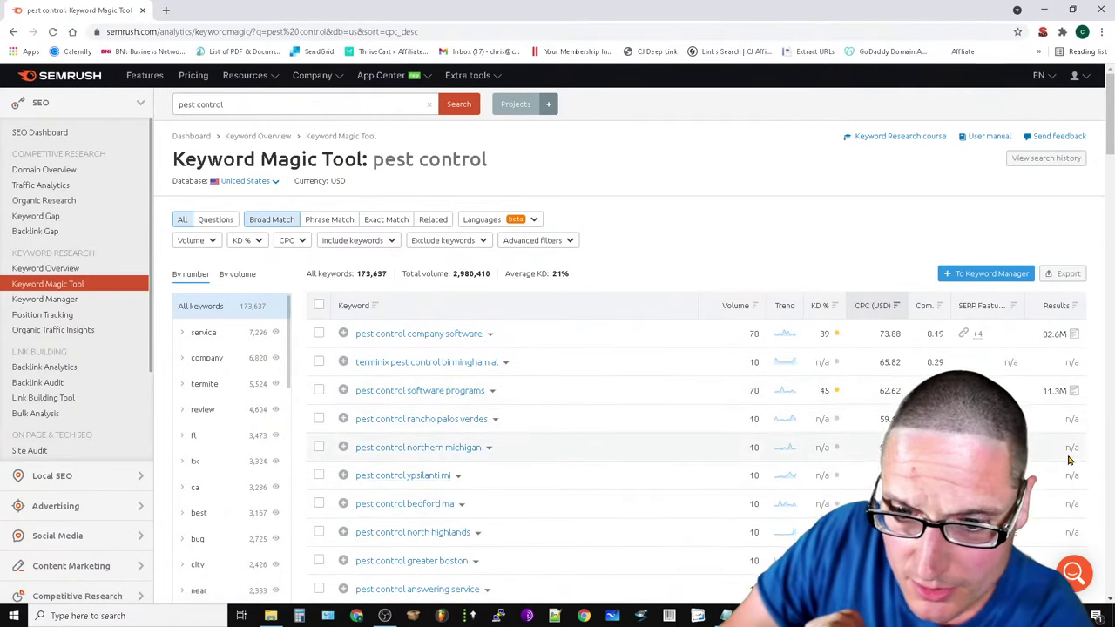
pyautogui.scroll(-4, 749, 435)
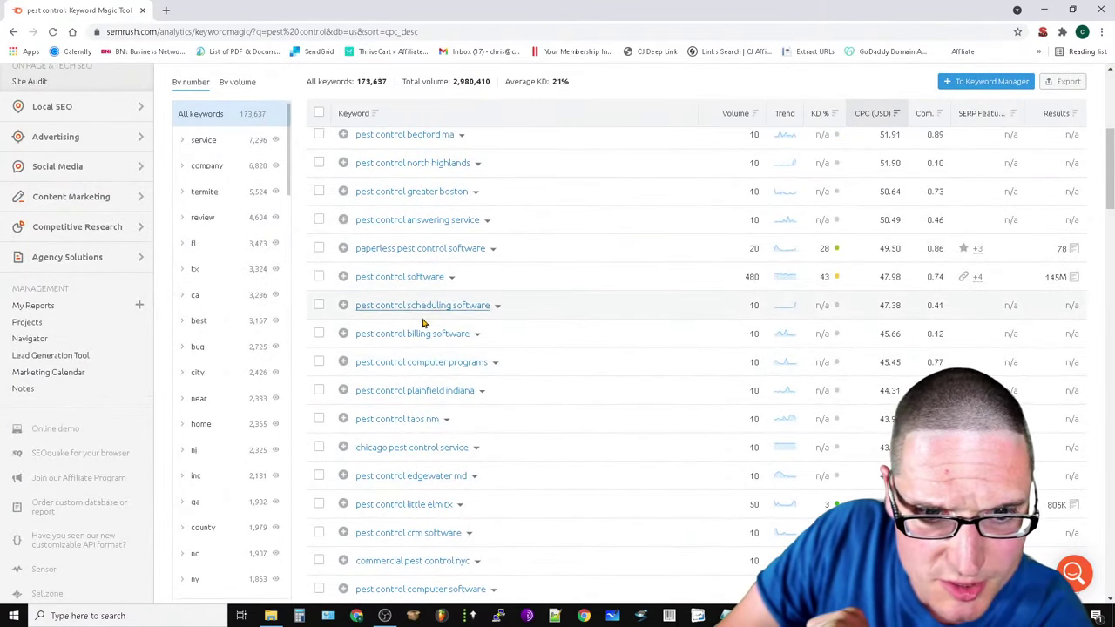
pyautogui.scroll(-2, 810, 452)
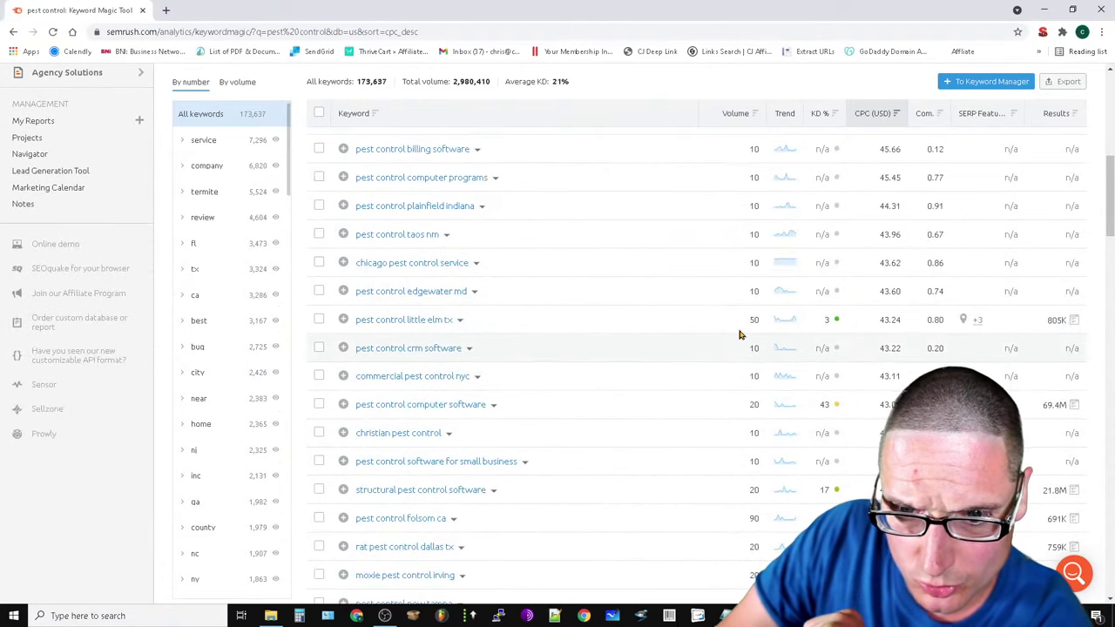
pyautogui.scroll(-15, 785, 177)
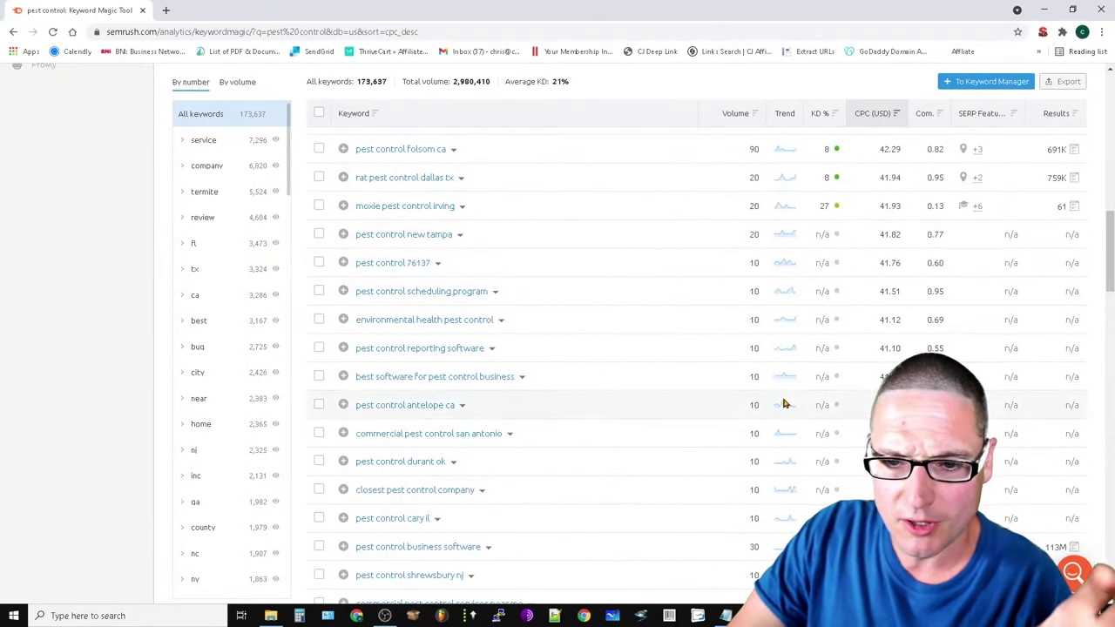
# Finish reviewing the CPC-sorted keywords and re-sort the pest control keyword list by search volume from highest to lowest
pyautogui.scroll(-10, 801, 366)
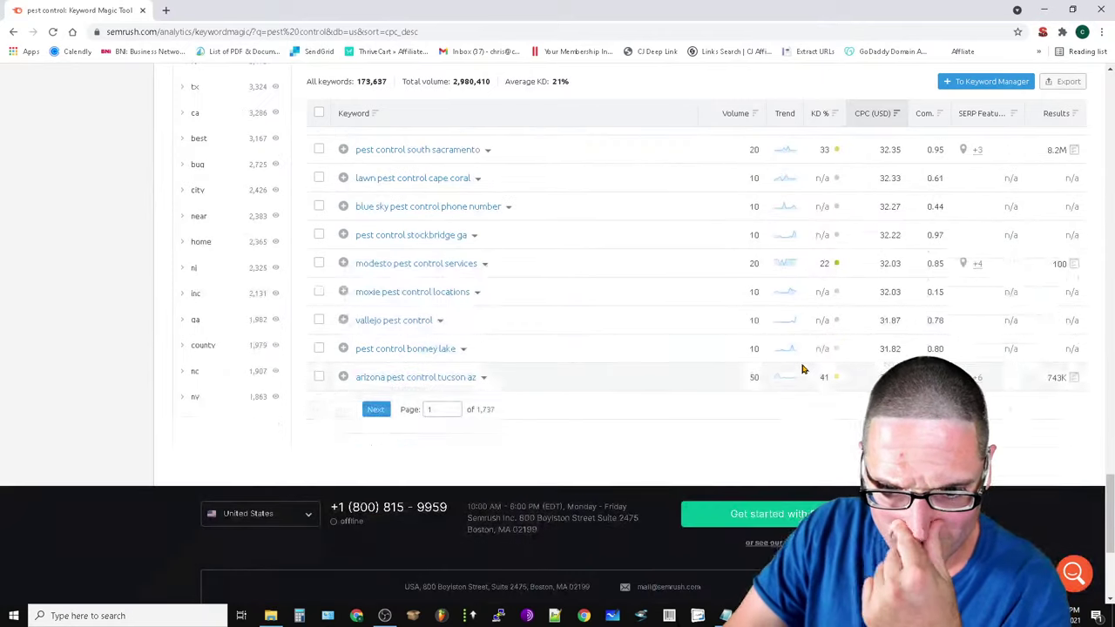
pyautogui.scroll(15, 809, 440)
pyautogui.scroll(10, 580, 136)
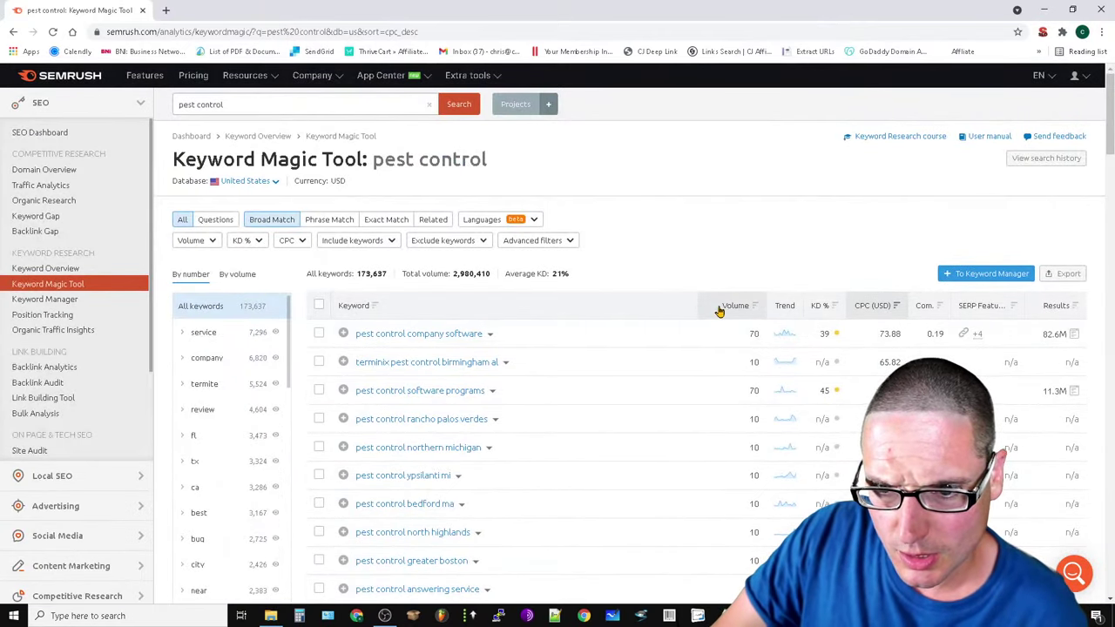
pyautogui.click(754, 307)
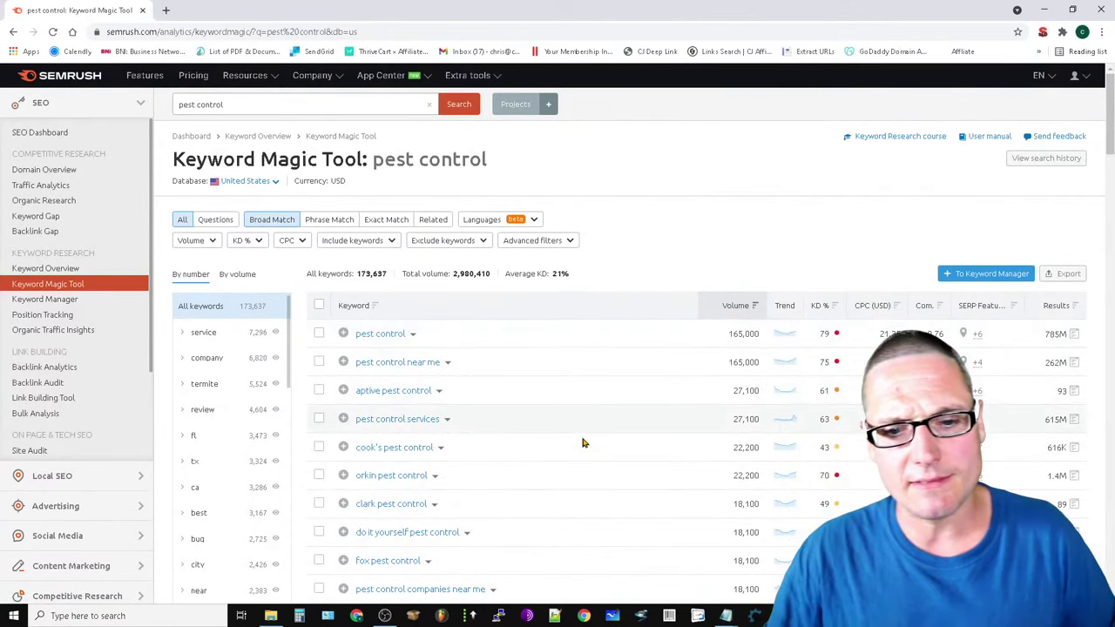
# Look through the highest-volume pest control keywords for location-based terms such as "florida pest control"
pyautogui.scroll(-10, 584, 443)
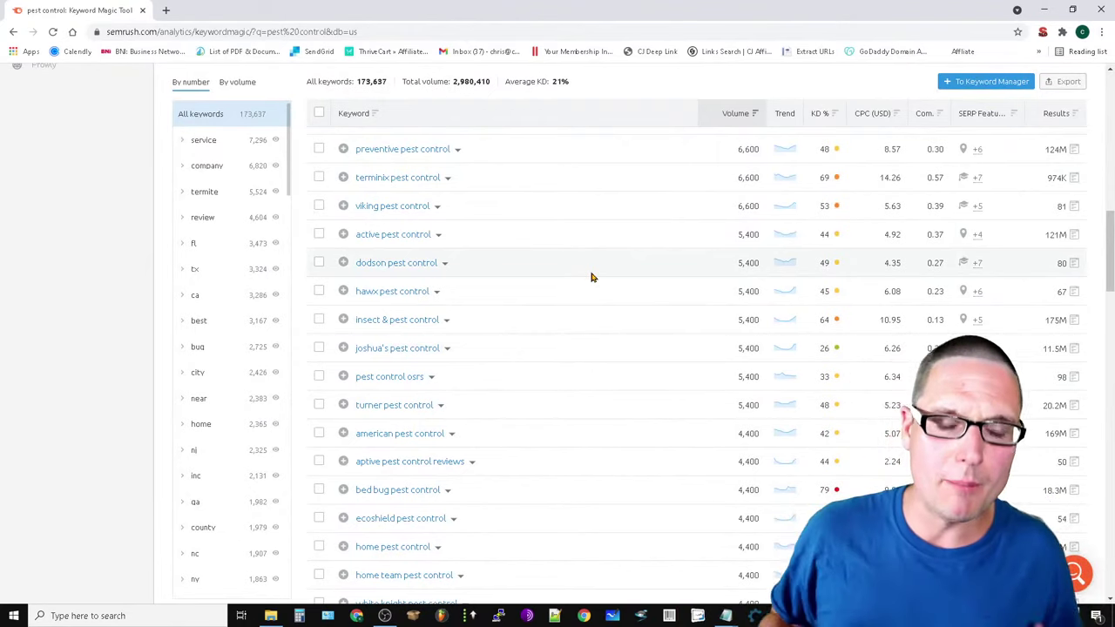
pyautogui.scroll(10, 518, 256)
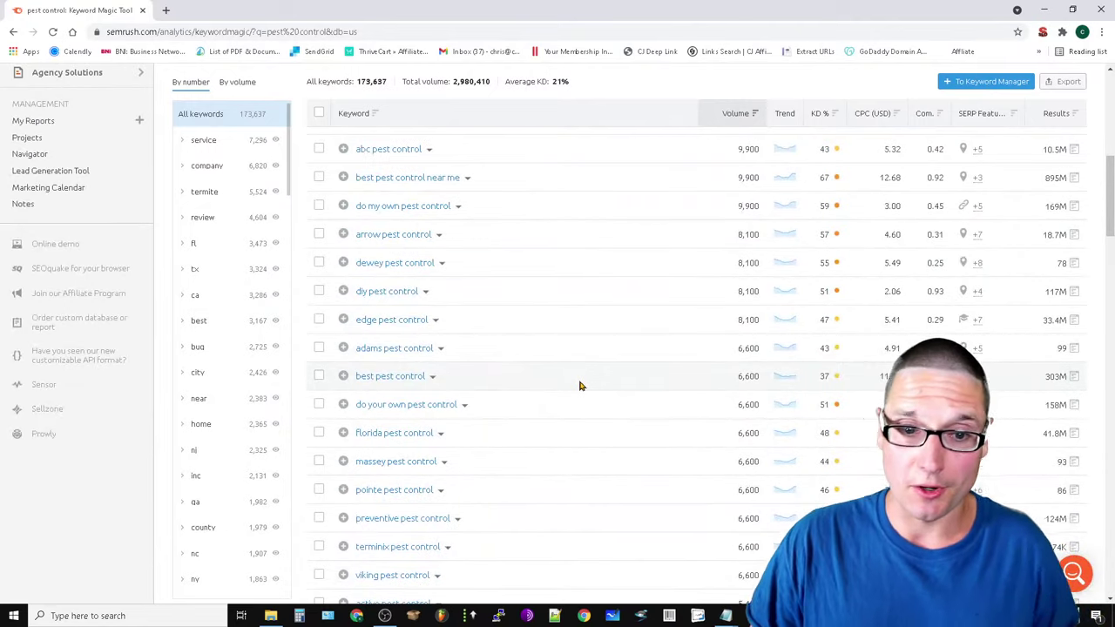
pyautogui.scroll(-2, 766, 548)
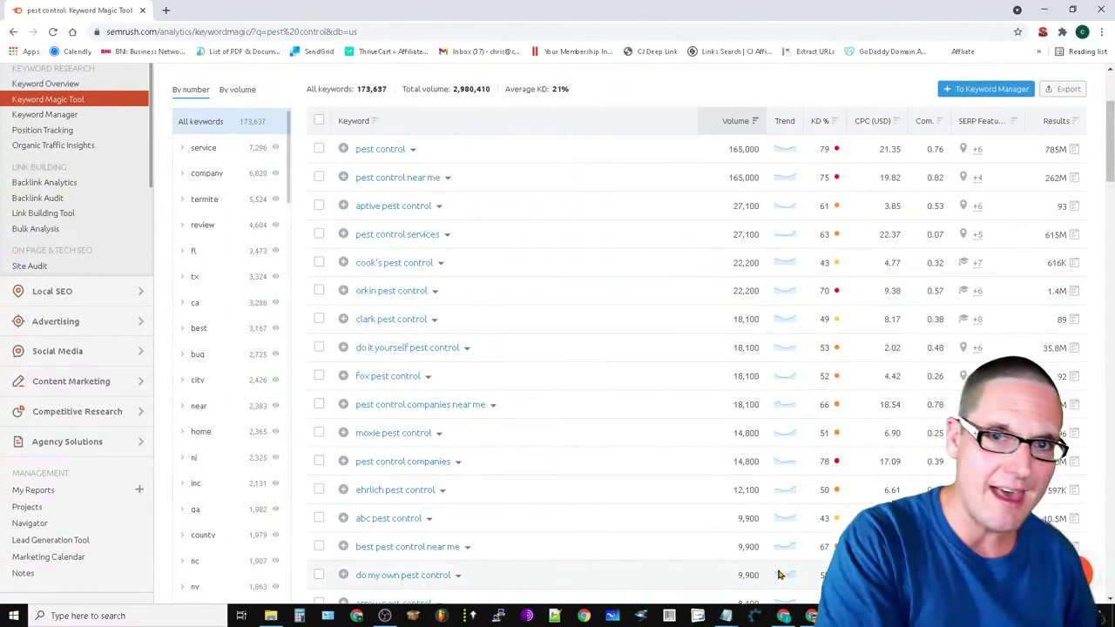
pyautogui.scroll(-10, 644, 455)
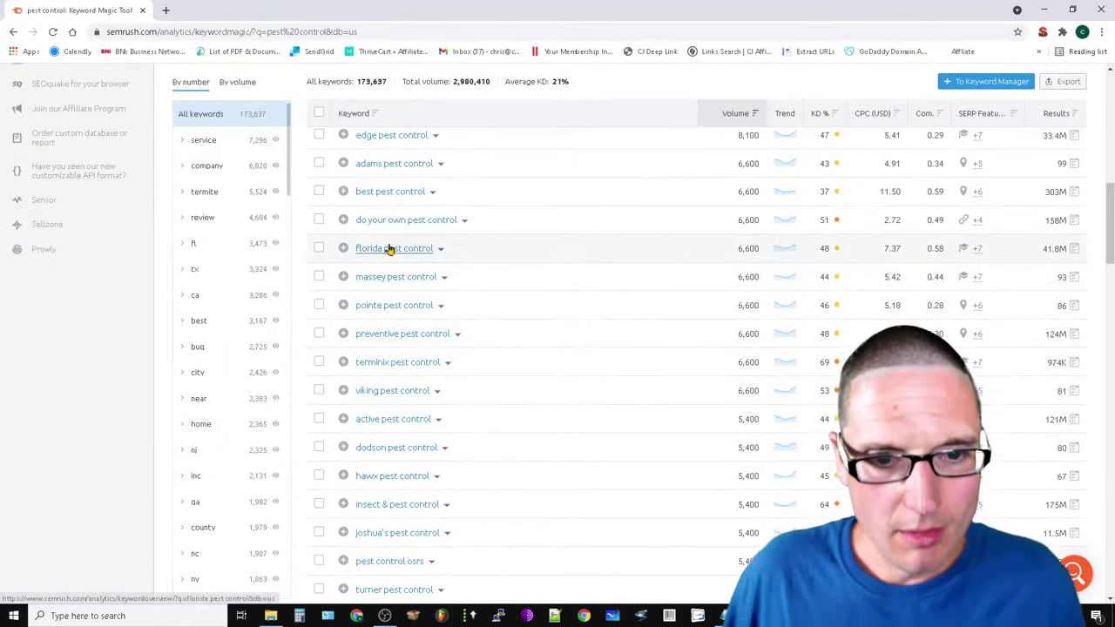
pyautogui.scroll(-2, 418, 296)
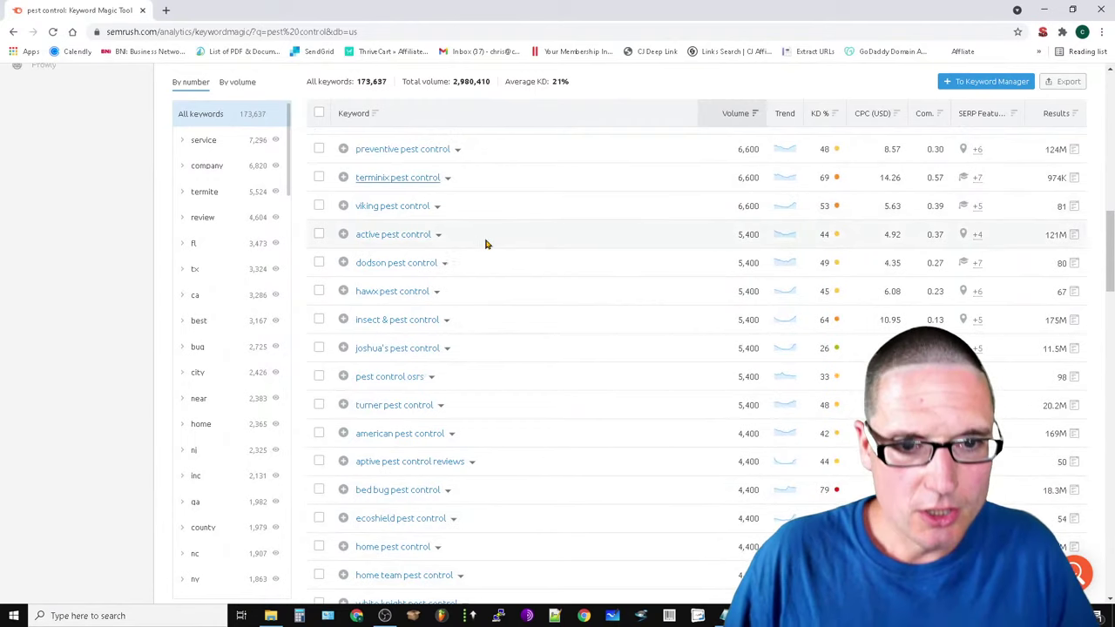
pyautogui.scroll(6, 486, 244)
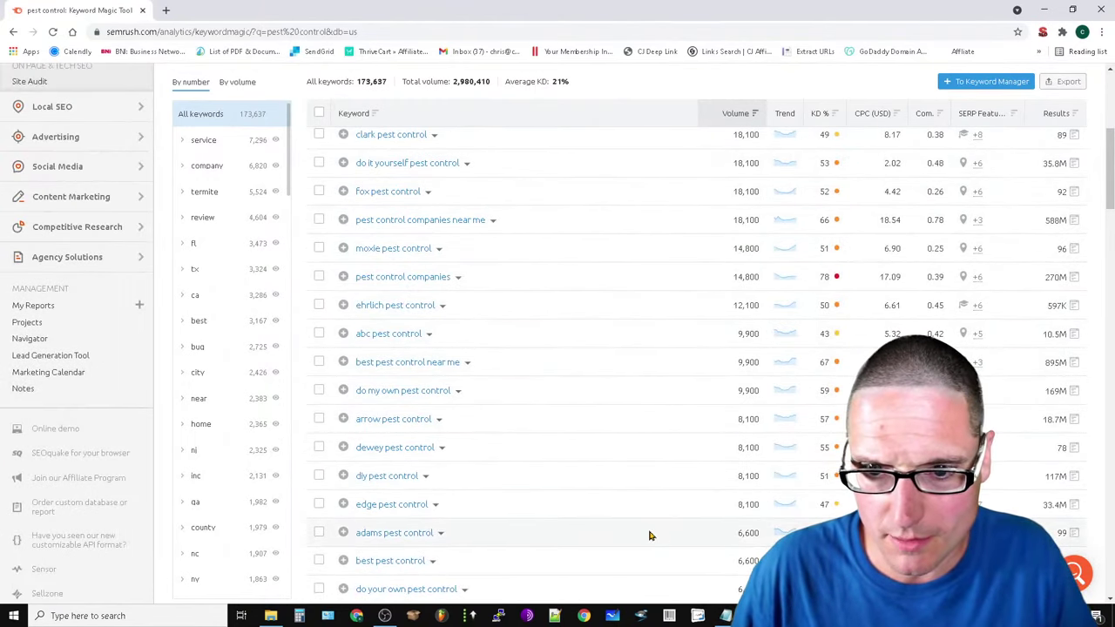
pyautogui.scroll(4, 649, 535)
pyautogui.scroll(-2, 746, 530)
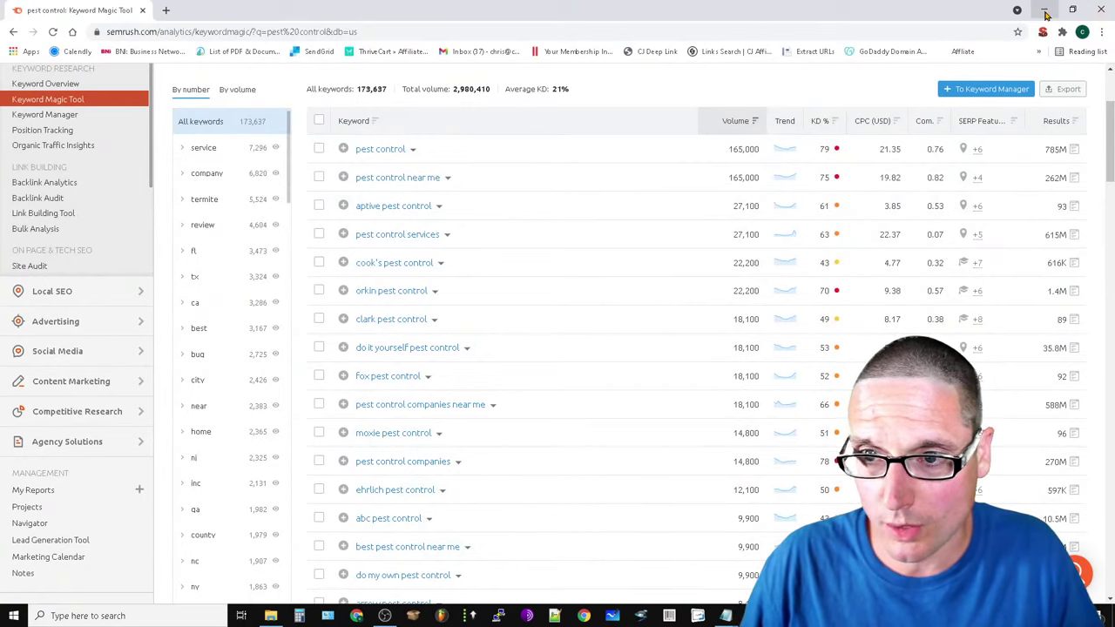
# Switch back to the browser window with the blank Google page and search for "flordia pest control"
pyautogui.click(1045, 10)
pyautogui.click(1045, 10)
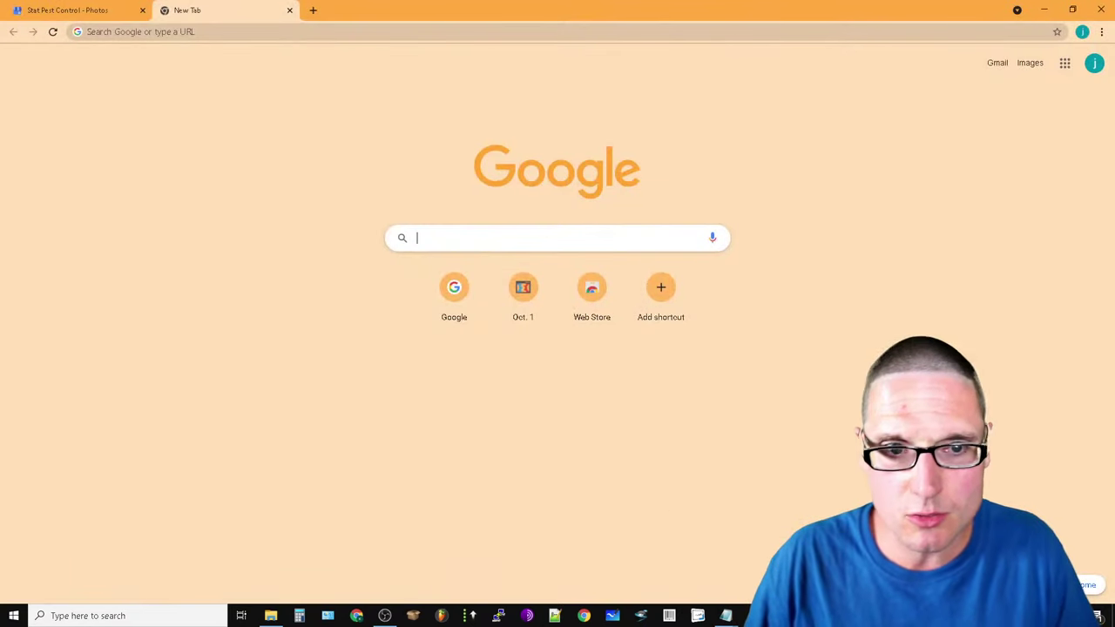
pyautogui.click(462, 238)
pyautogui.write('flor')
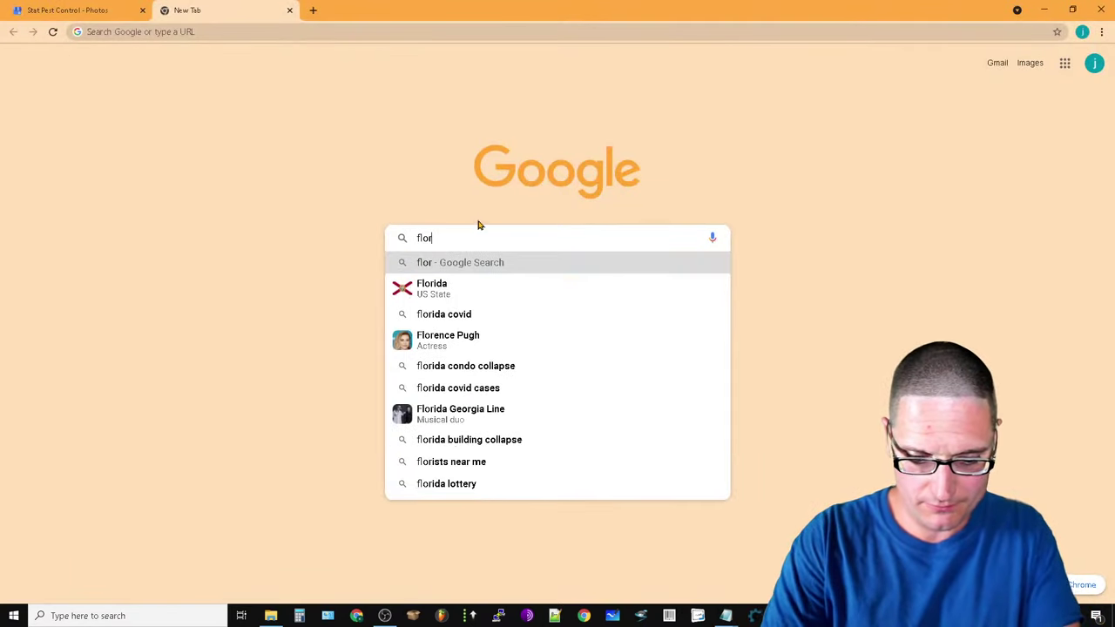
pyautogui.write('dia pest control')
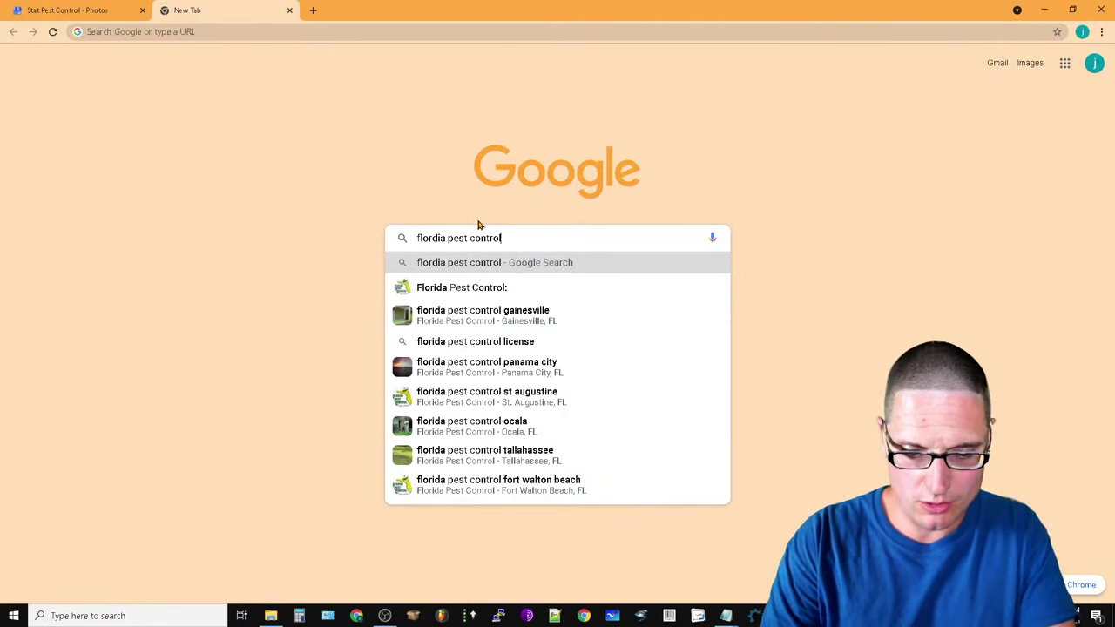
pyautogui.press('Return')
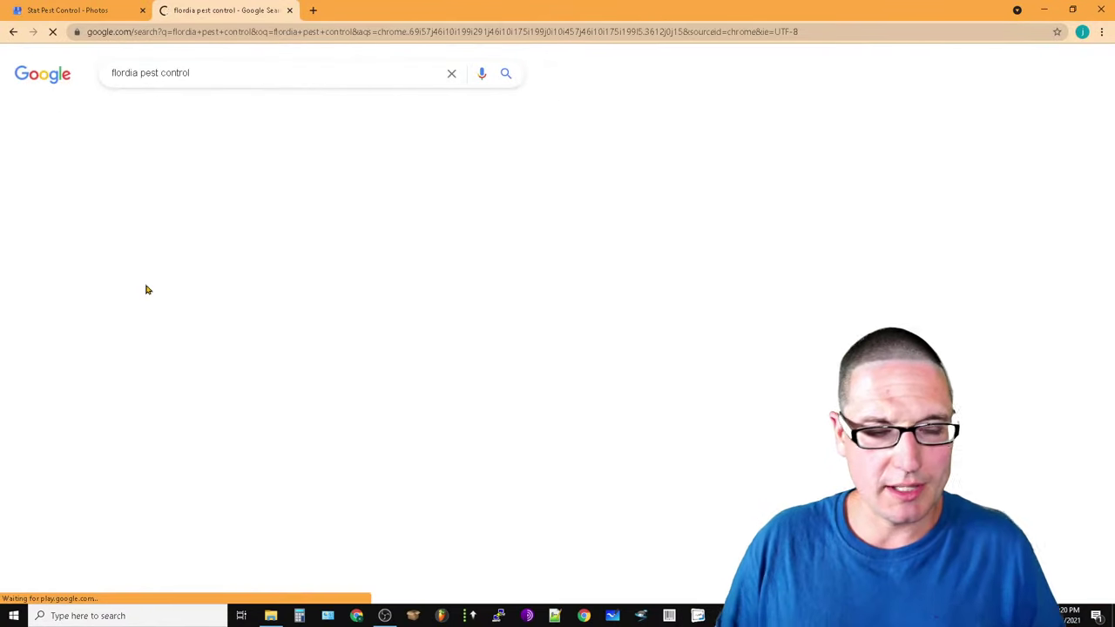
# Examine the Florida pest control results, including the ads, organic listings, related searches and the search suggestions for the query
pyautogui.scroll(-4, 169, 319)
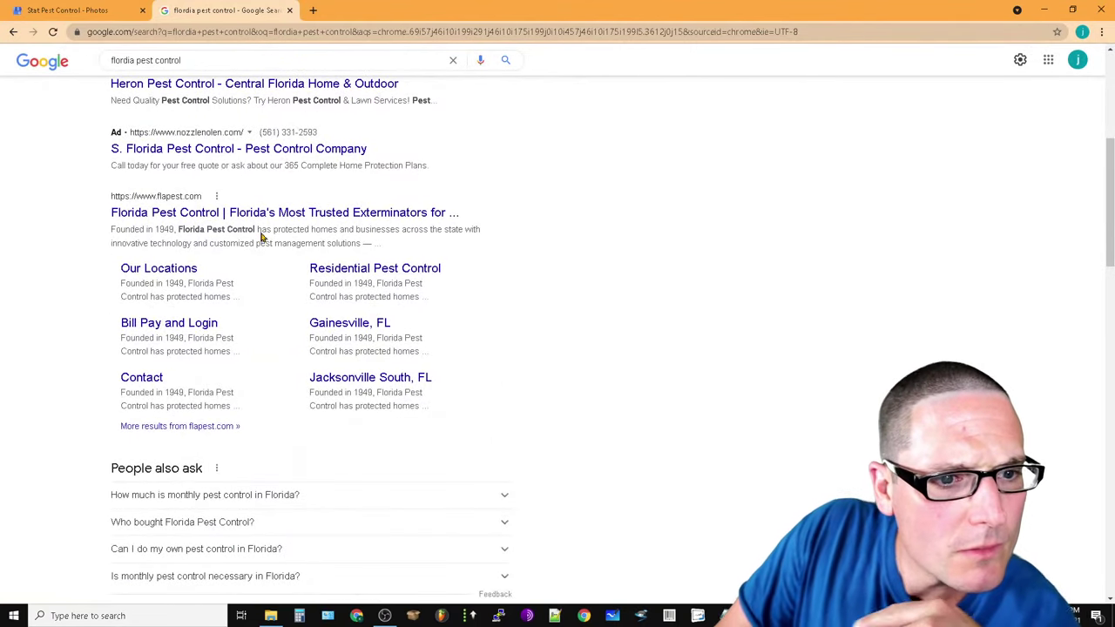
pyautogui.scroll(-5, 677, 401)
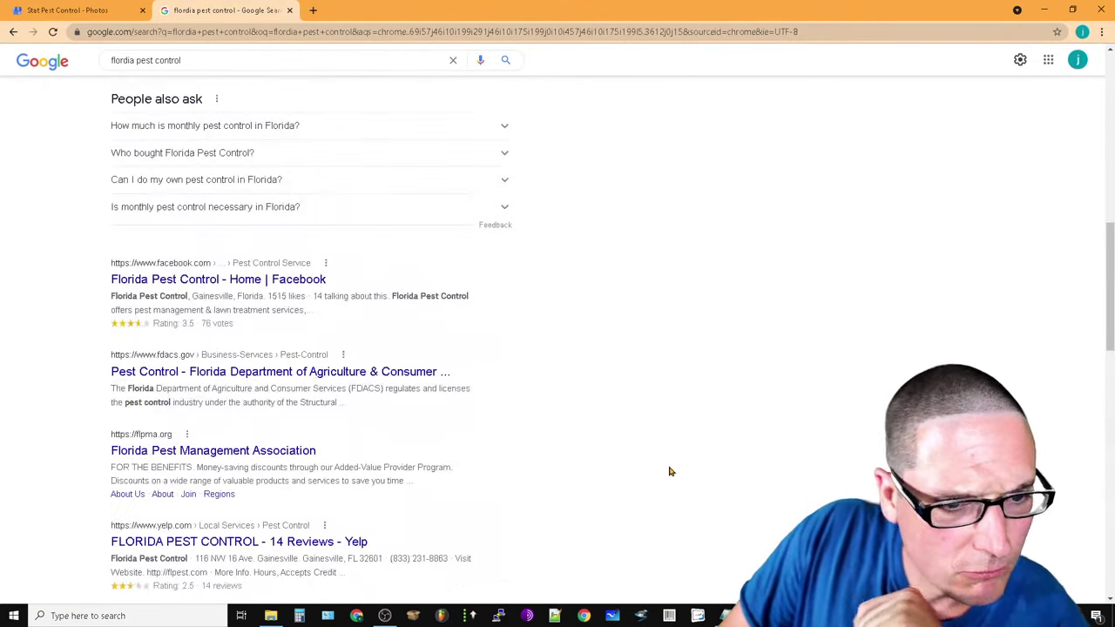
pyautogui.scroll(5, 662, 466)
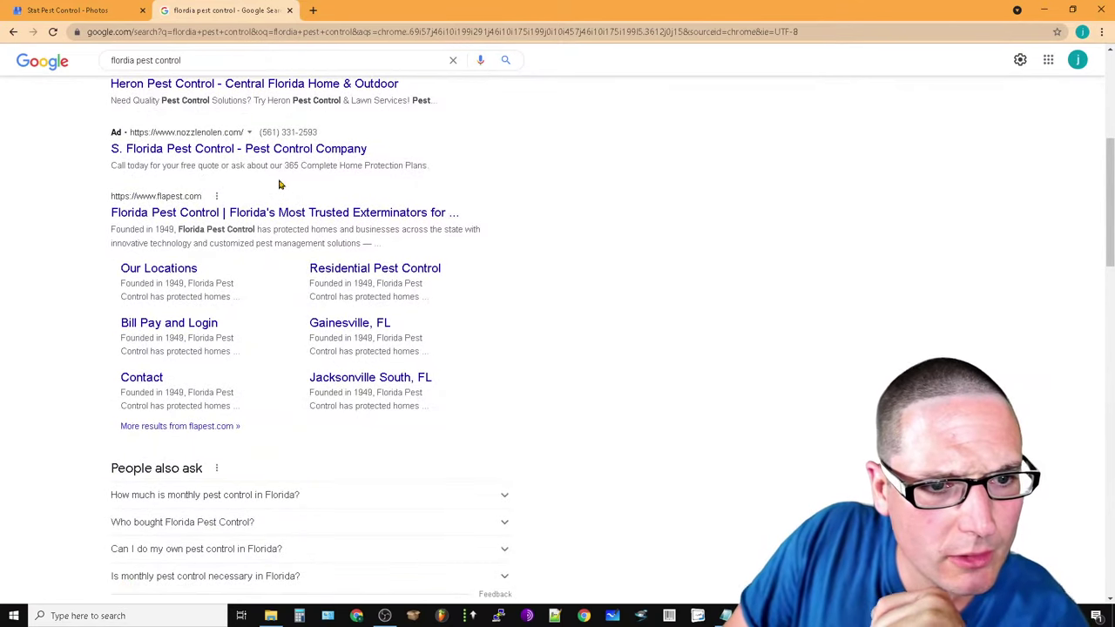
pyautogui.scroll(-15, 473, 436)
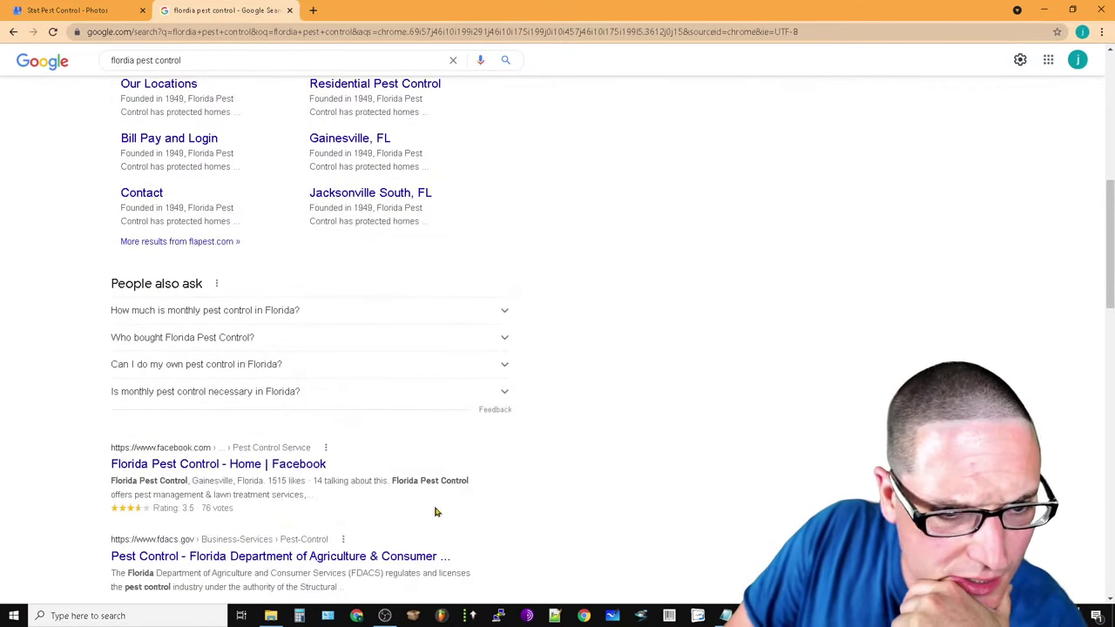
pyautogui.scroll(4, 418, 566)
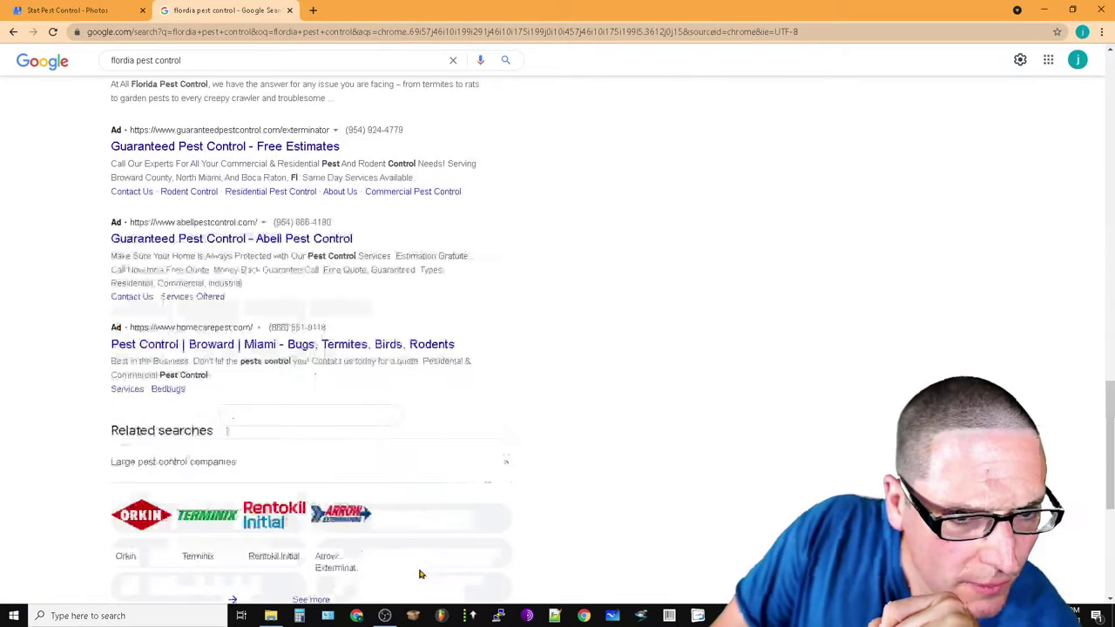
pyautogui.scroll(-5, 465, 548)
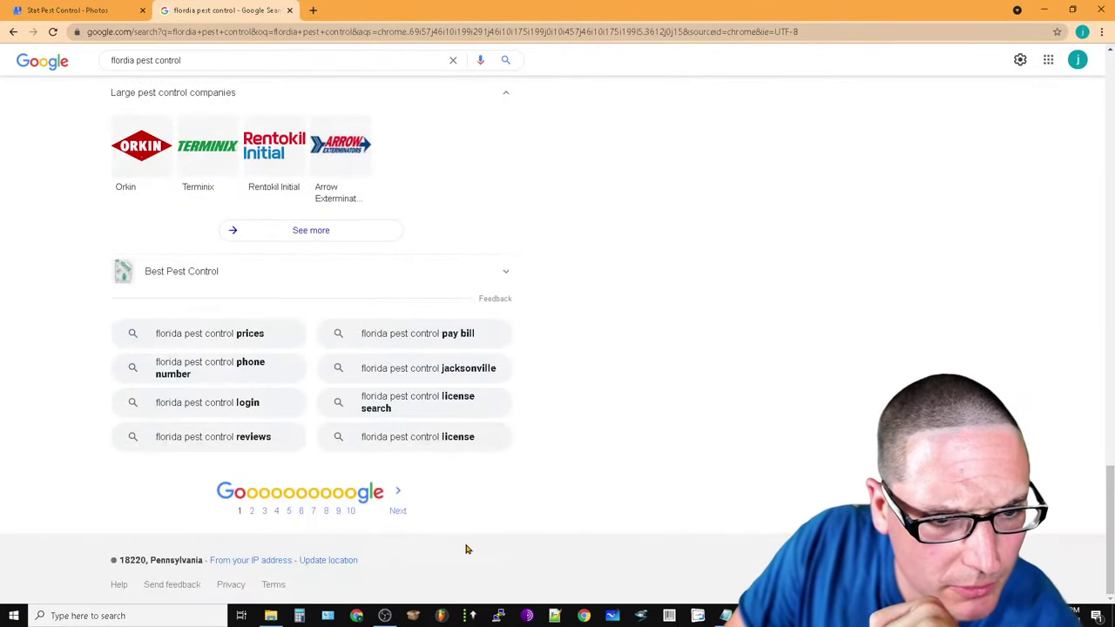
pyautogui.scroll(10, 783, 343)
pyautogui.scroll(2, 485, 441)
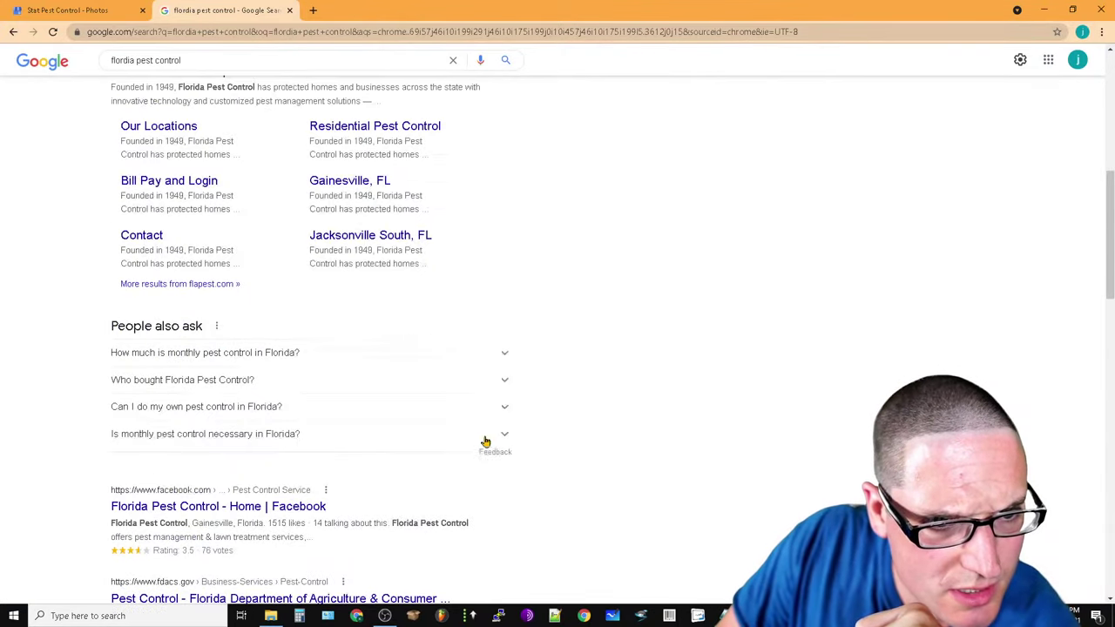
pyautogui.scroll(2, 609, 327)
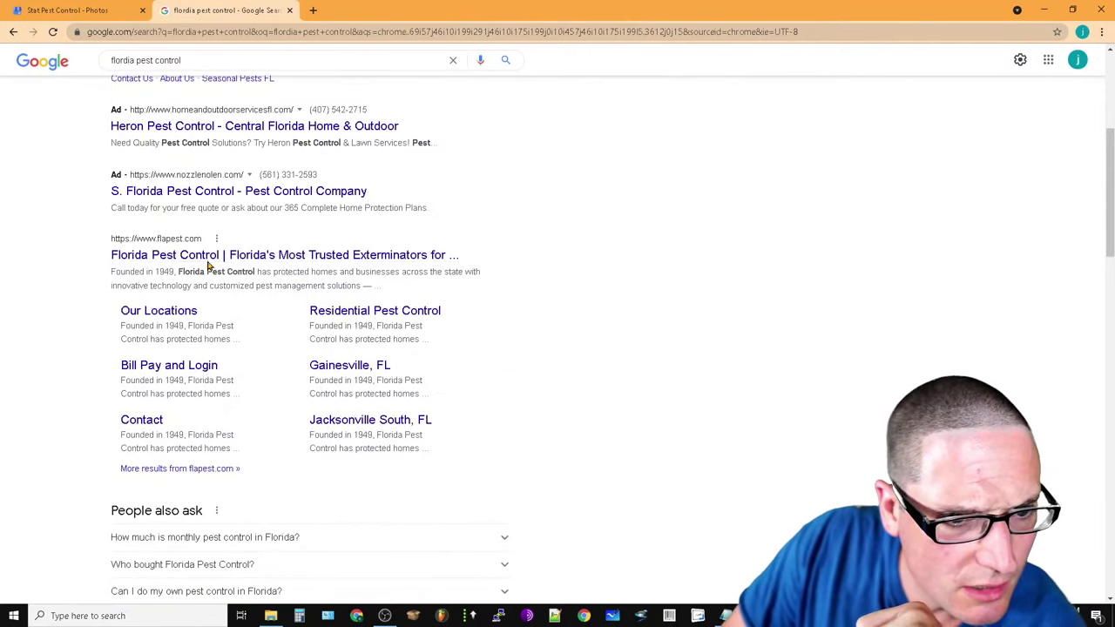
pyautogui.click(209, 57)
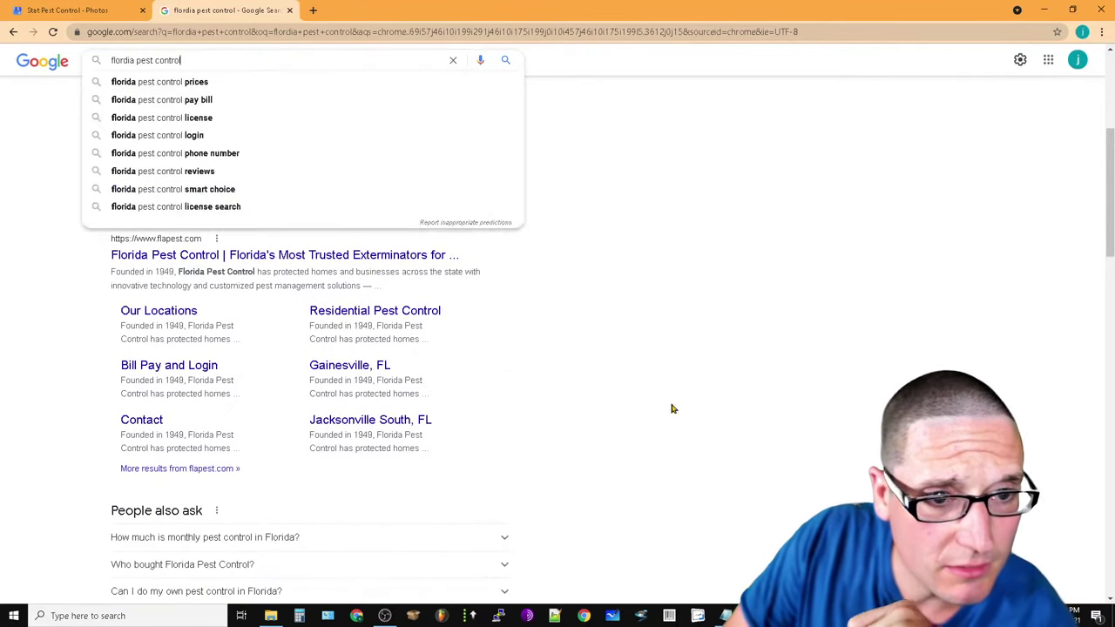
# Return to Semrush's Keyword Magic Tool and read further down the volume-sorted keywords, looking for city and service terms
pyautogui.hotkey('alt', 'Tab')
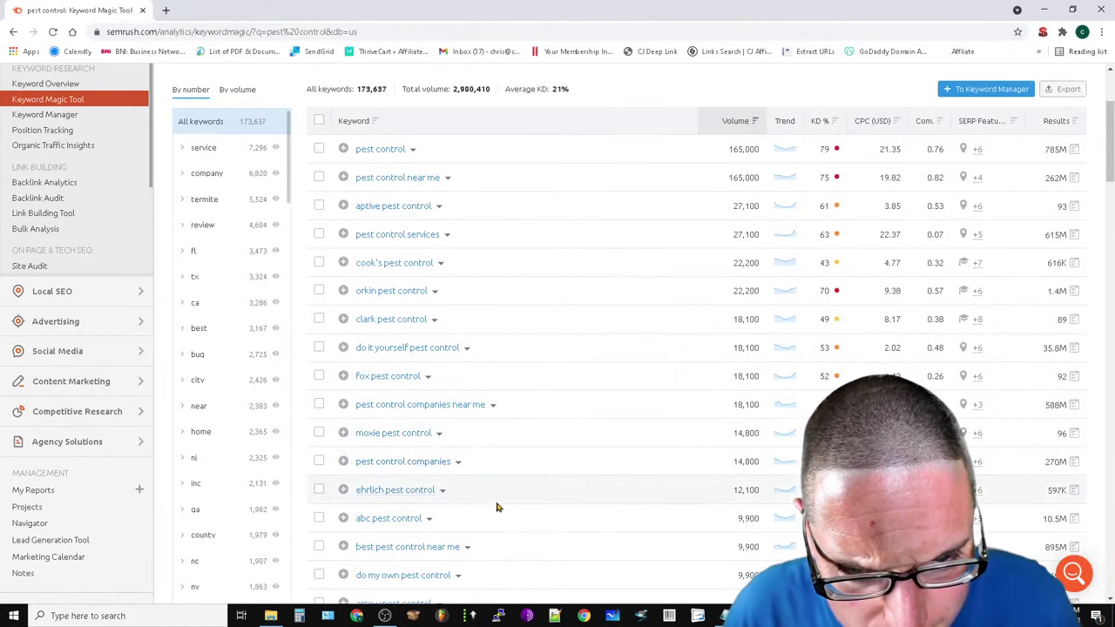
pyautogui.scroll(-2, 484, 509)
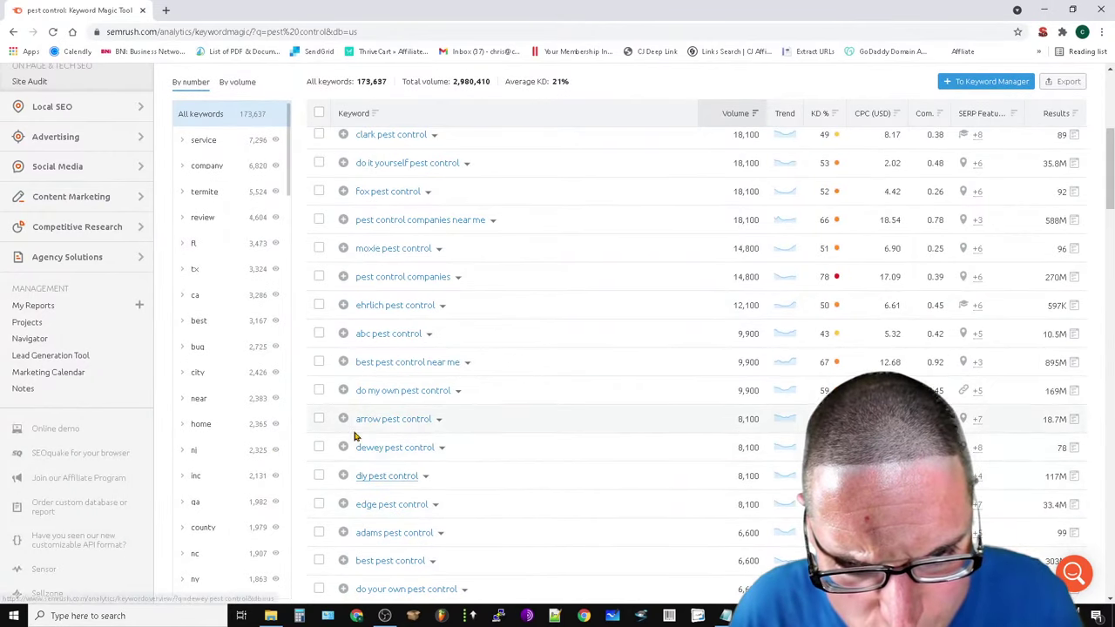
pyautogui.rightClick(526, 457)
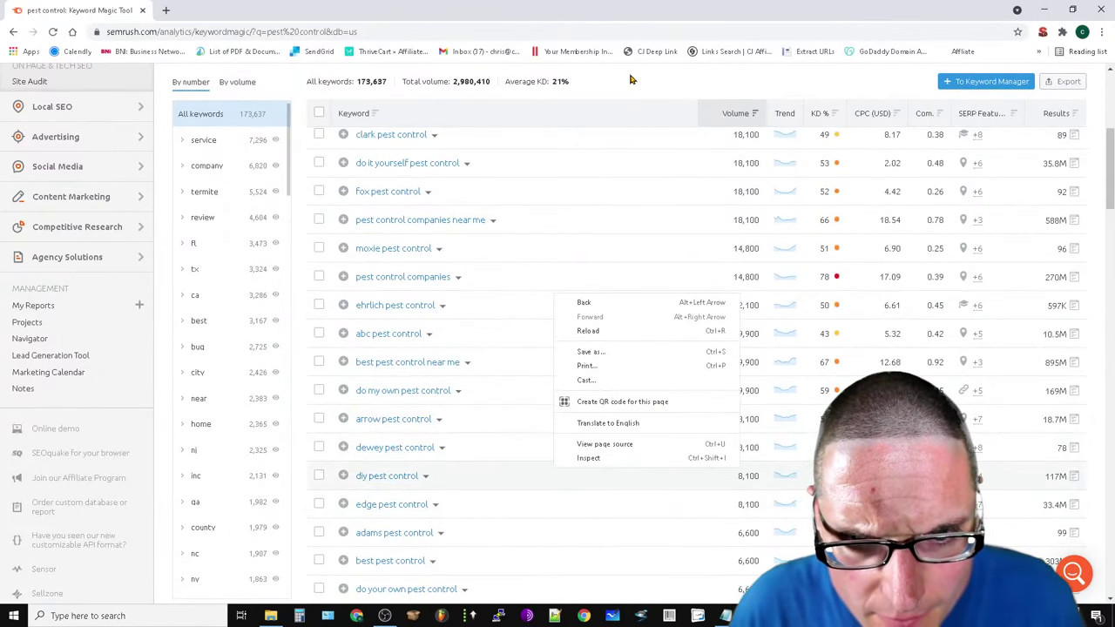
pyautogui.moveTo(632, 80); pyautogui.dragTo(355, 81)
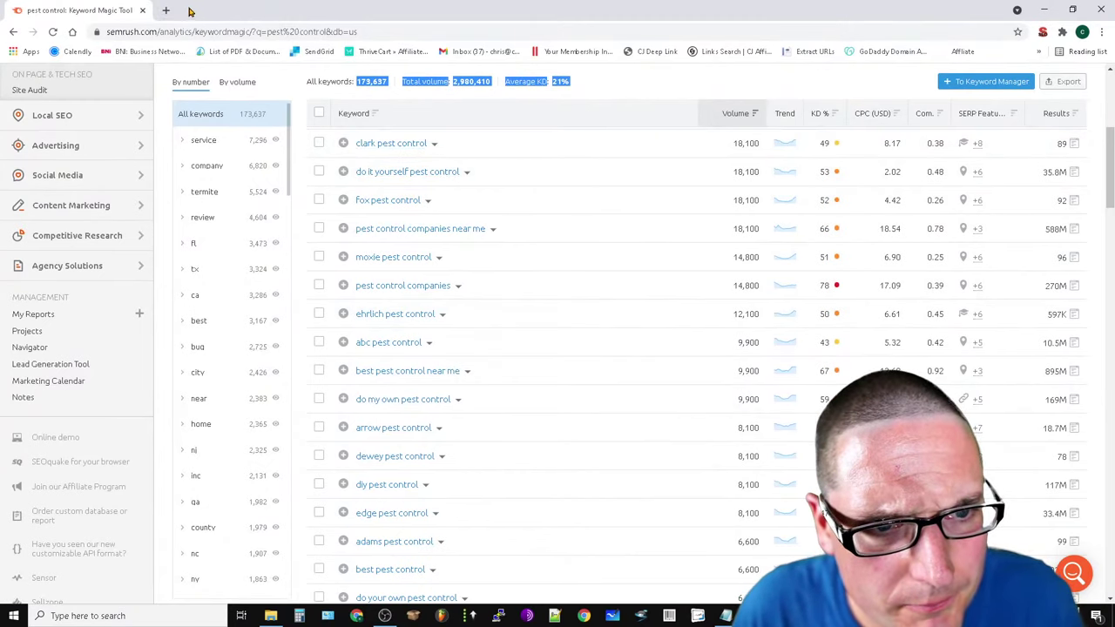
pyautogui.scroll(-6, 496, 560)
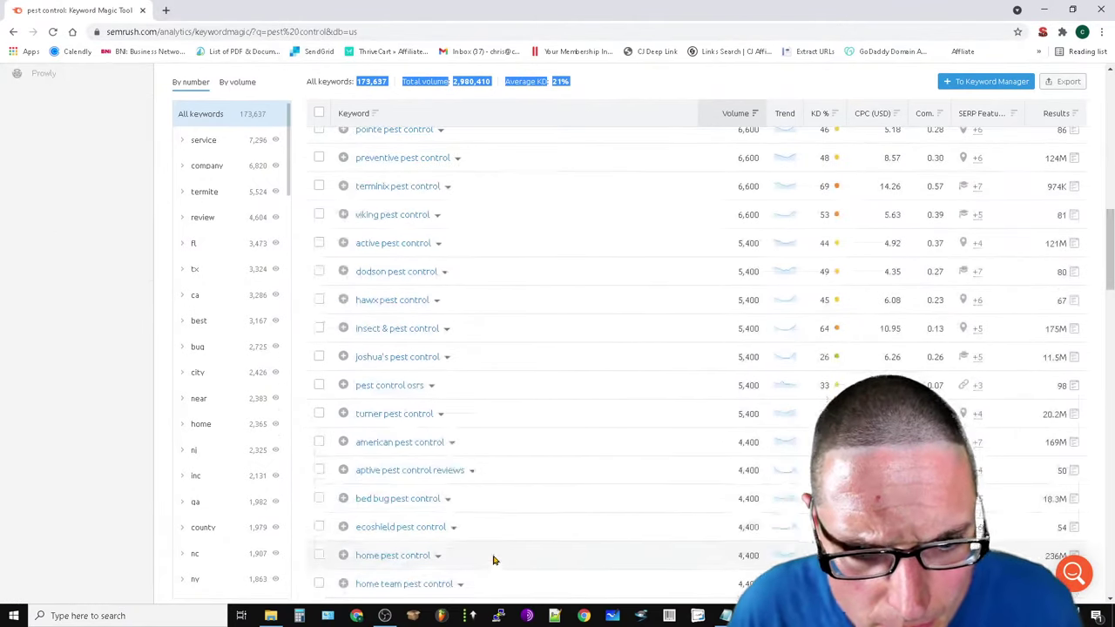
pyautogui.scroll(-2, 475, 400)
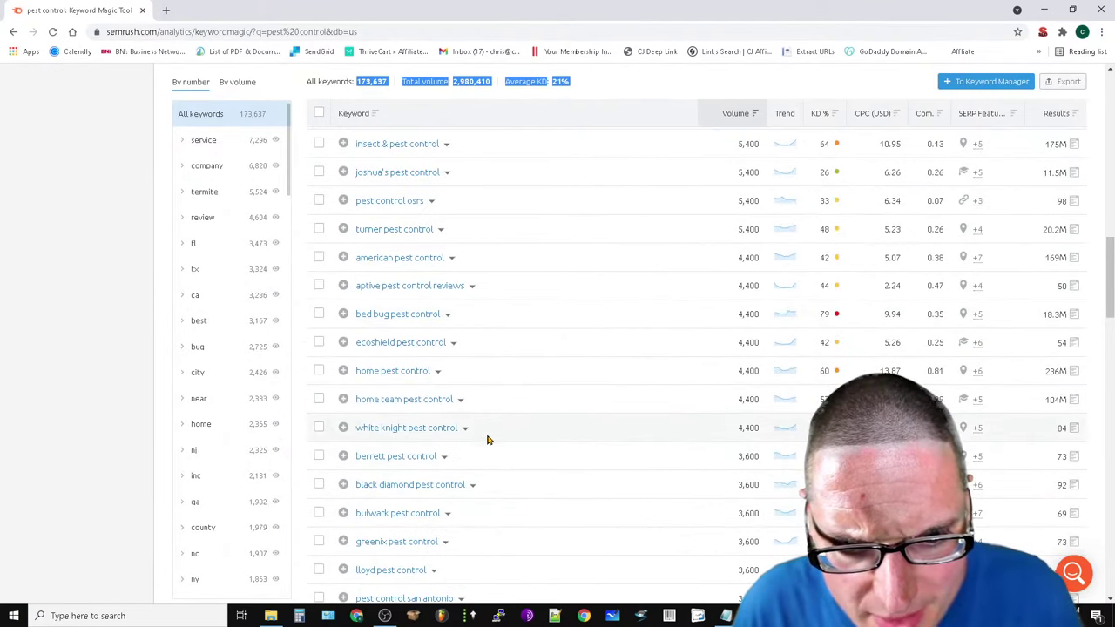
pyautogui.scroll(-5, 487, 443)
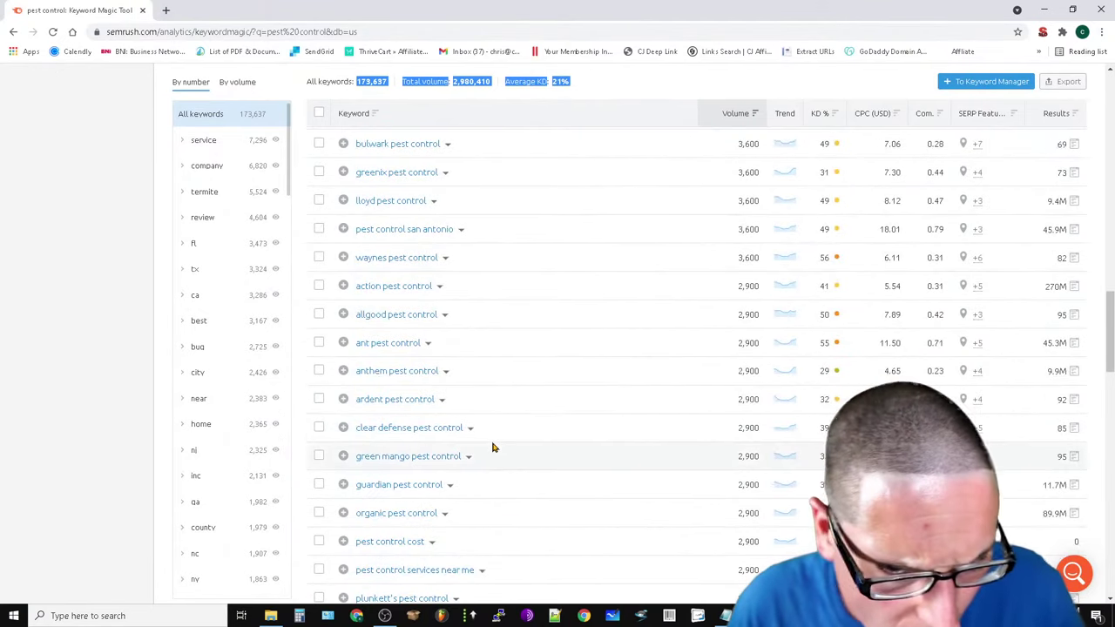
pyautogui.scroll(-4, 490, 446)
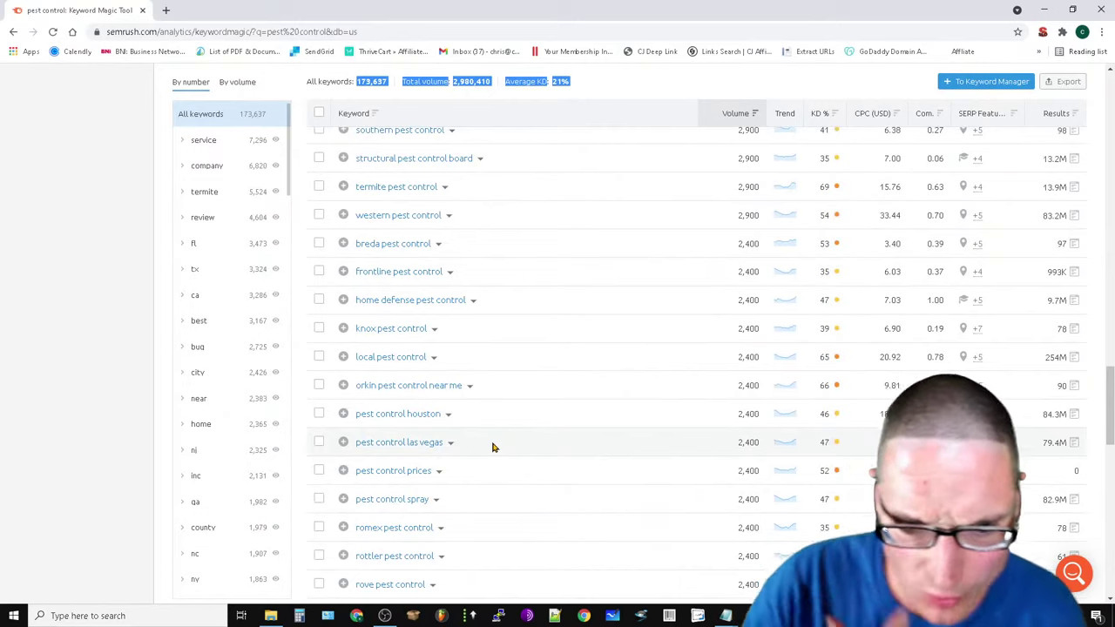
# Go back to the Google results window and extend the query to search for "flordia pest control miami"
pyautogui.click(1043, 9)
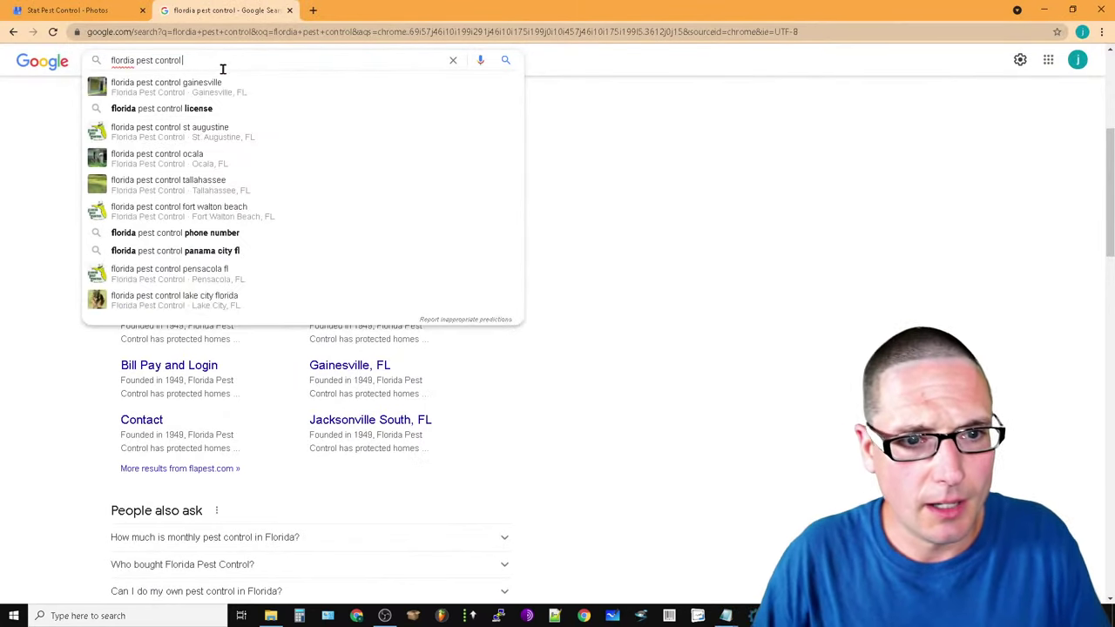
pyautogui.moveTo(183, 65); pyautogui.dragTo(186, 103)
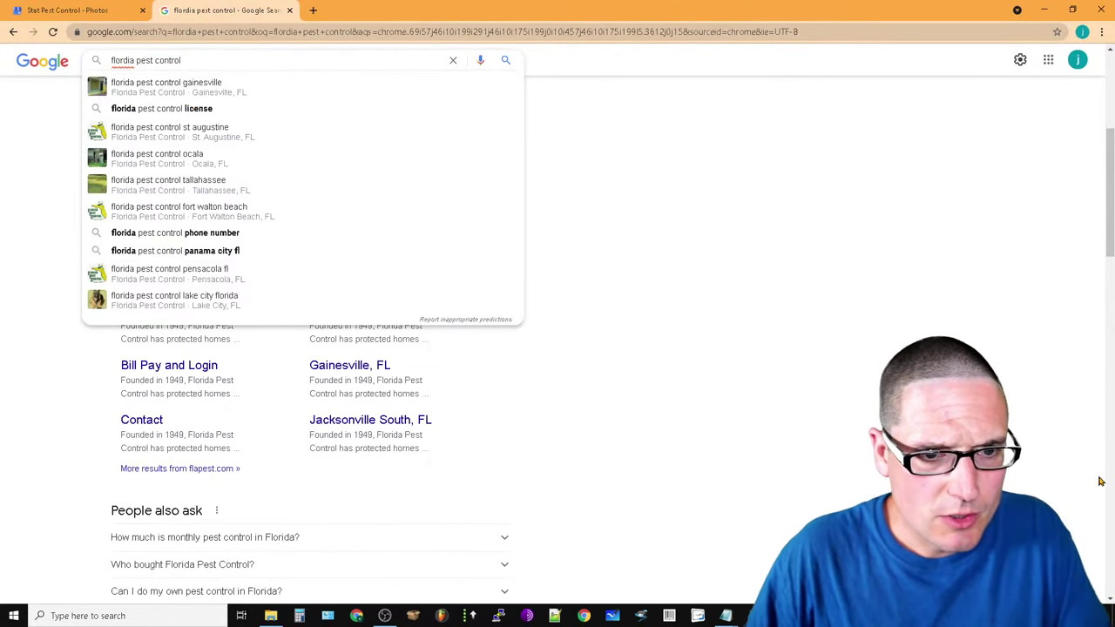
pyautogui.write('miami')
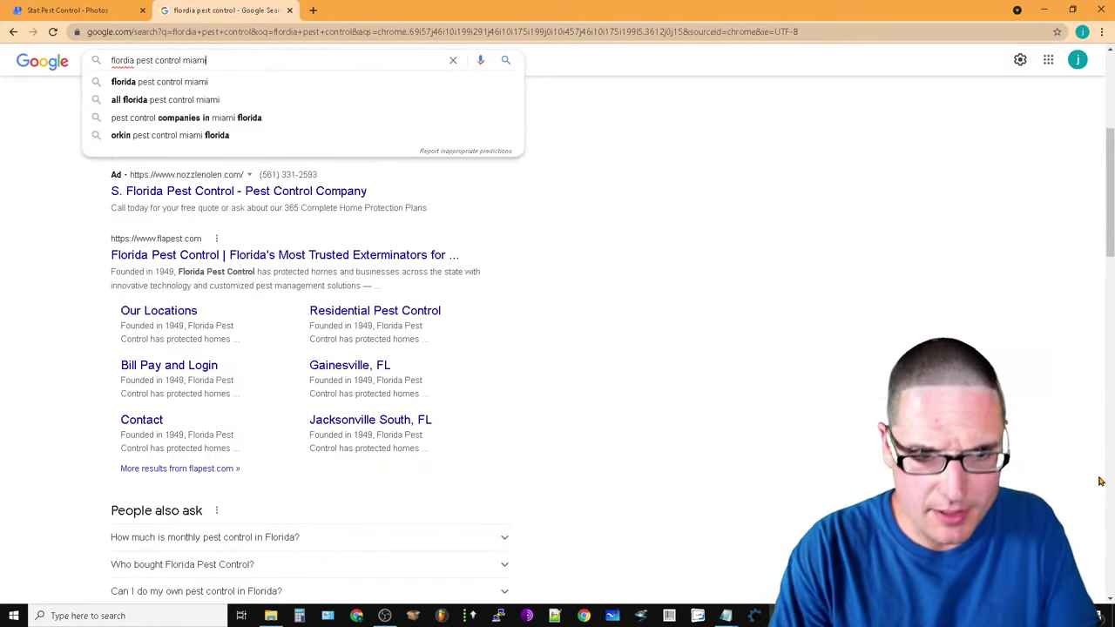
pyautogui.press('Return')
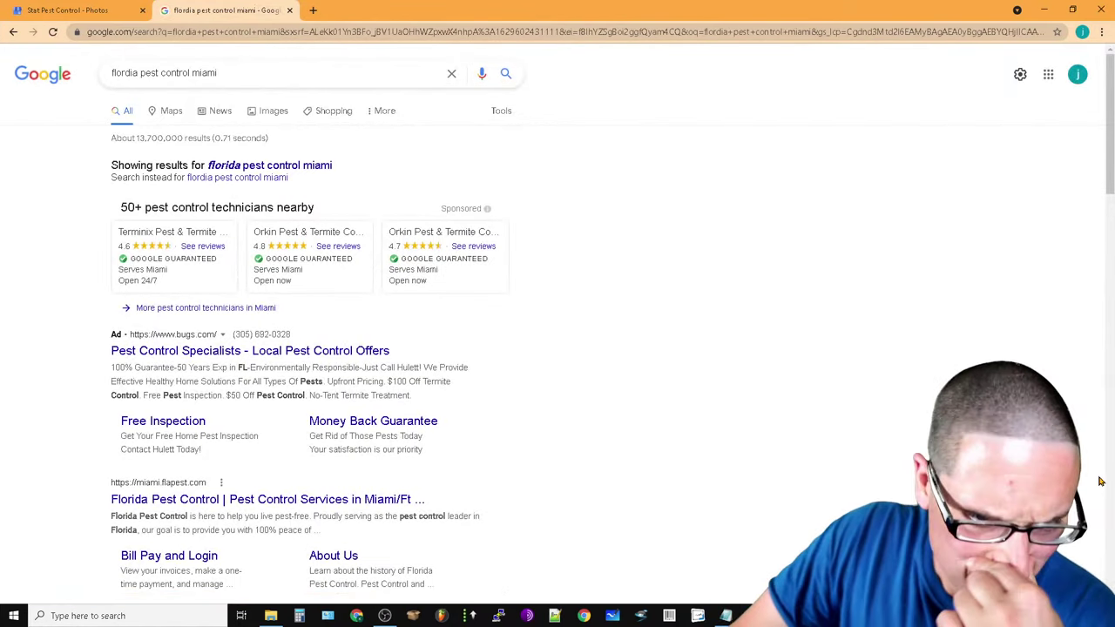
# Examine the Miami pest control results, including the ads, organic listings, local map pack and search suggestions for the query
pyautogui.scroll(-4, 166, 298)
pyautogui.scroll(4, 212, 326)
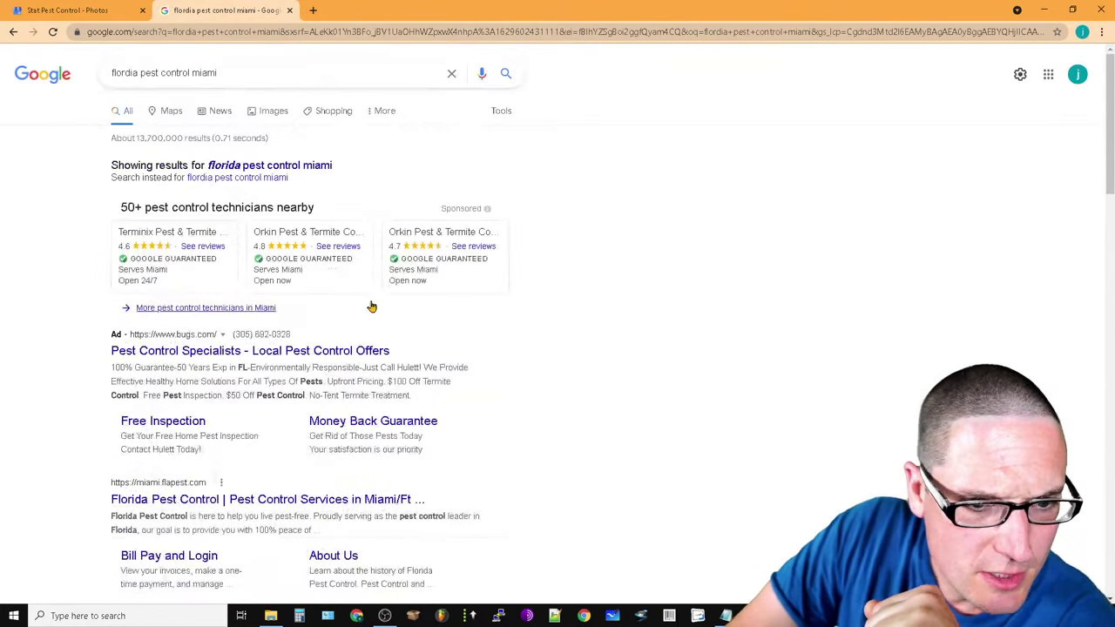
pyautogui.scroll(-4, 310, 432)
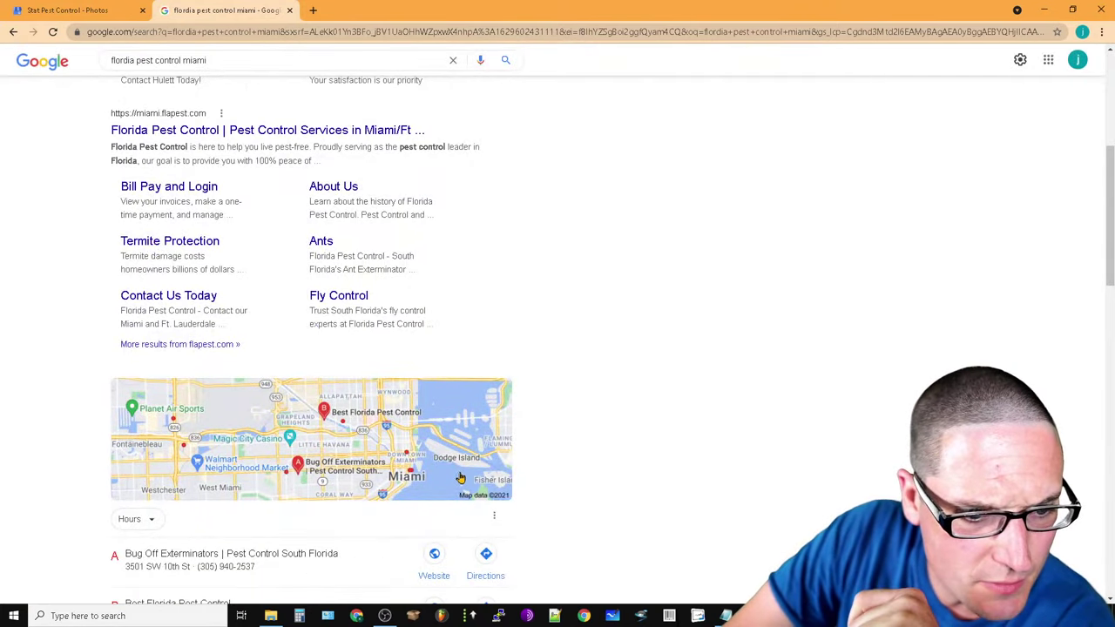
pyautogui.scroll(-2, 418, 492)
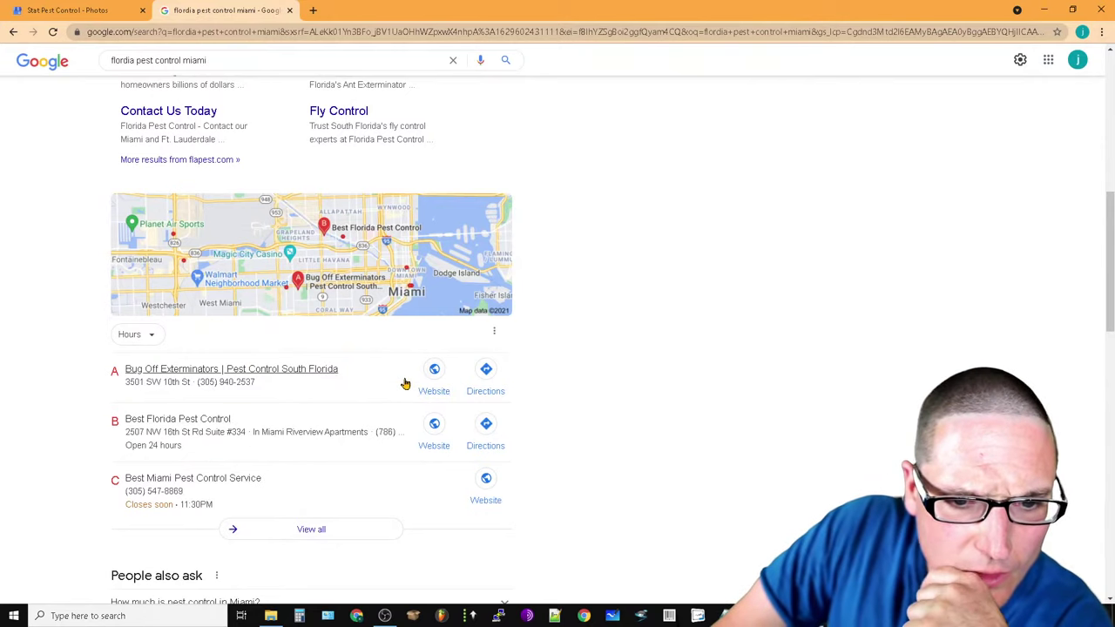
pyautogui.click(261, 67)
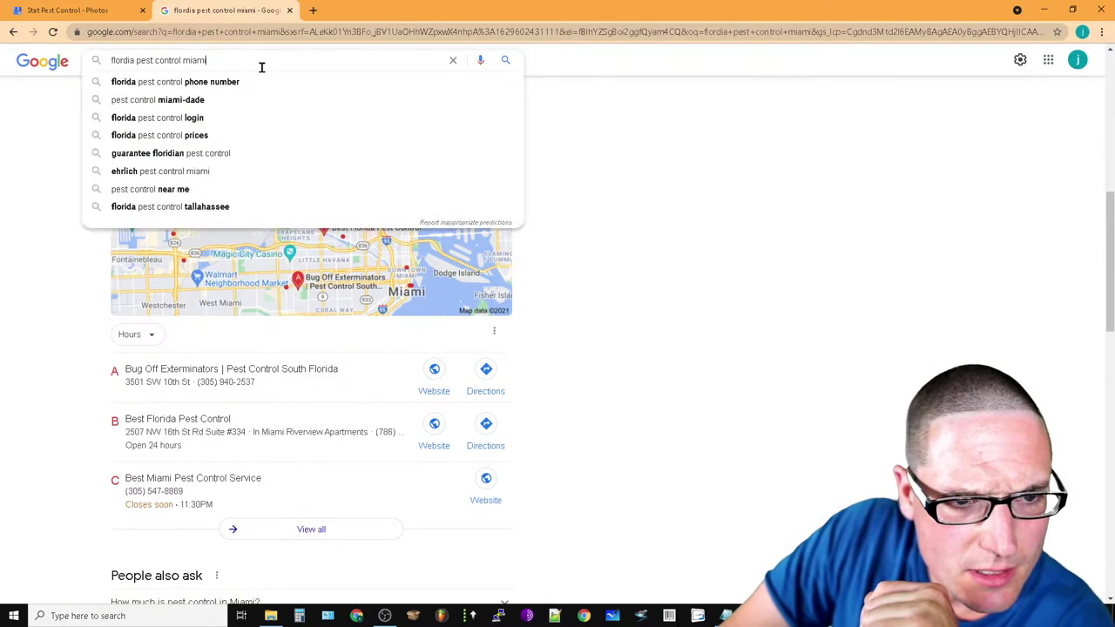
pyautogui.click(490, 252)
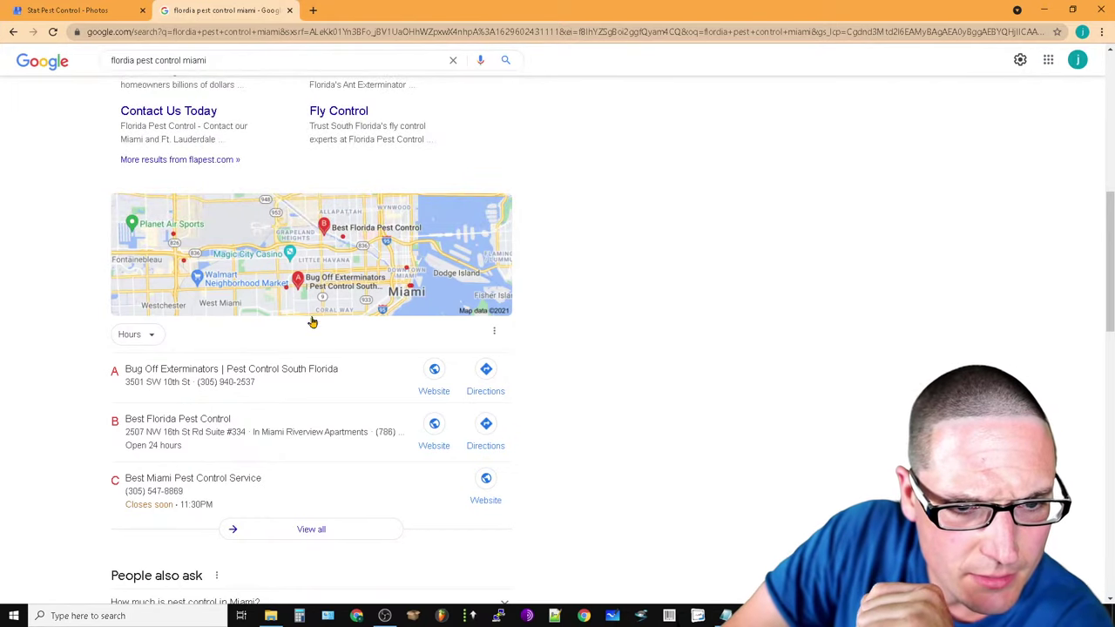
# Open the Bug Off Exterminators website from the local map results, view its home page, and return to the search results
pyautogui.click(431, 374)
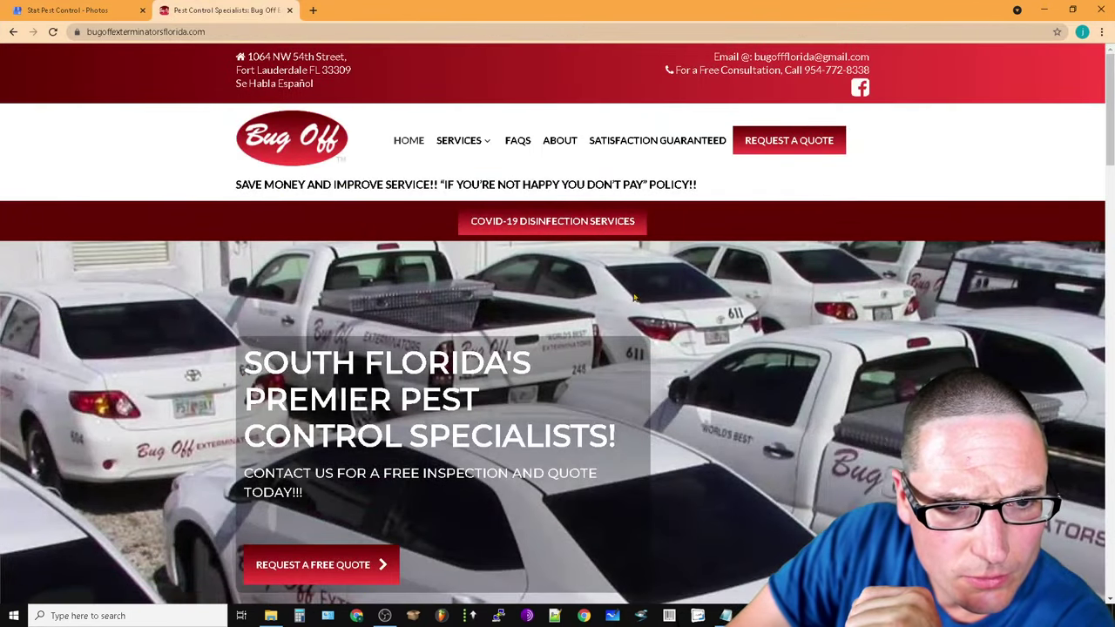
pyautogui.moveTo(1108, 102)
pyautogui.mouseDown()
pyautogui.moveTo(1108, 575)
pyautogui.moveTo(1108, 102)
pyautogui.mouseUp()
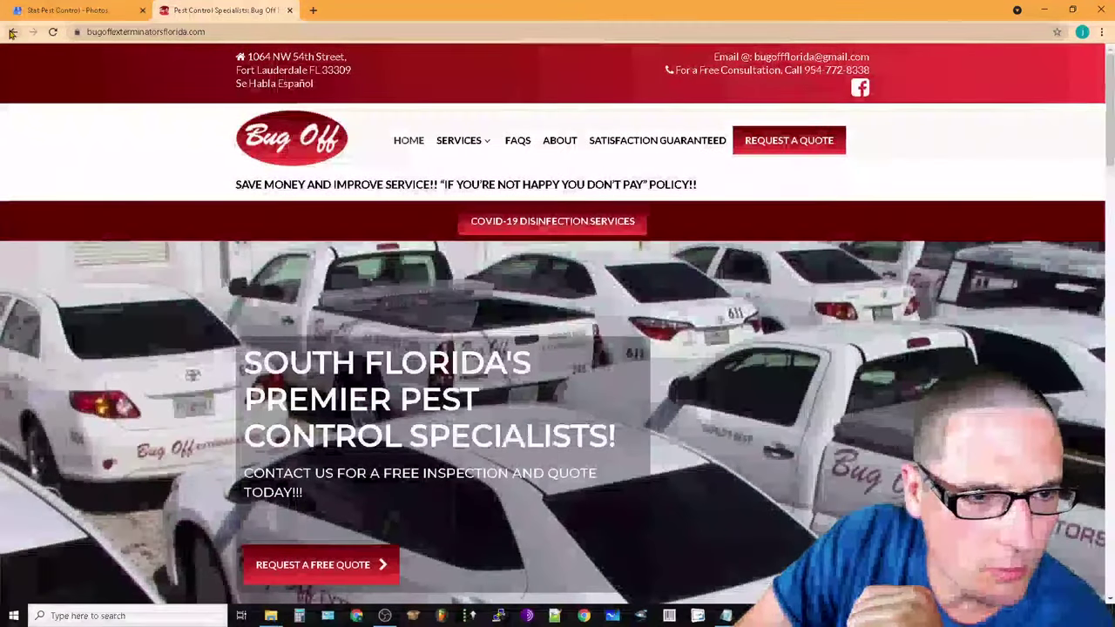
pyautogui.click(13, 31)
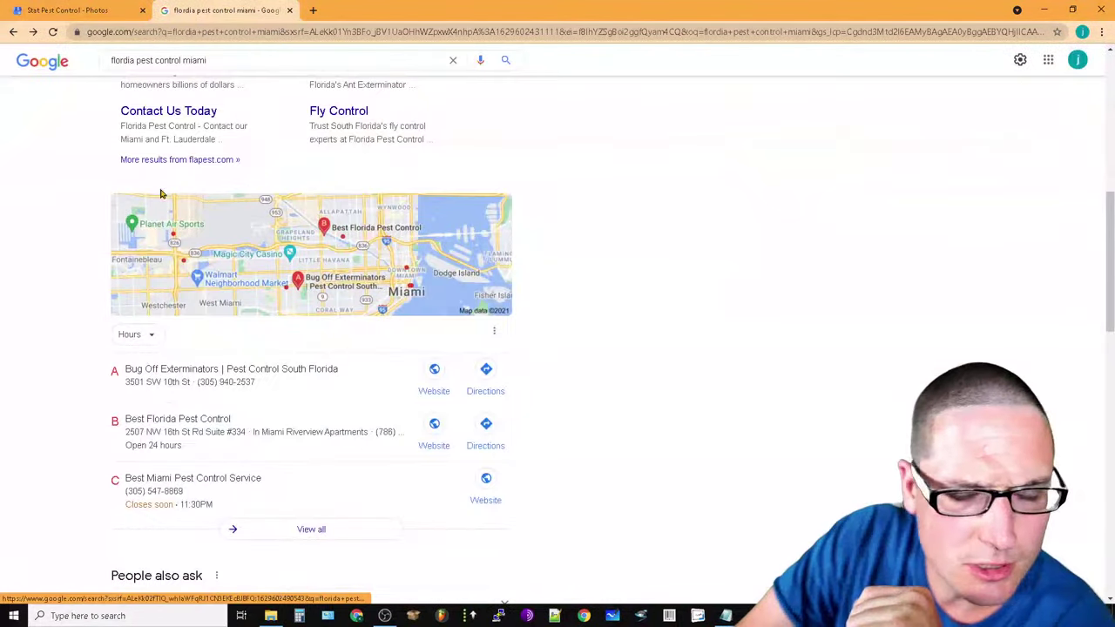
# Open the Bug Off Exterminators business listing and examine its details, reviews, related businesses and web results alongside the competing Miami listings
pyautogui.click(246, 380)
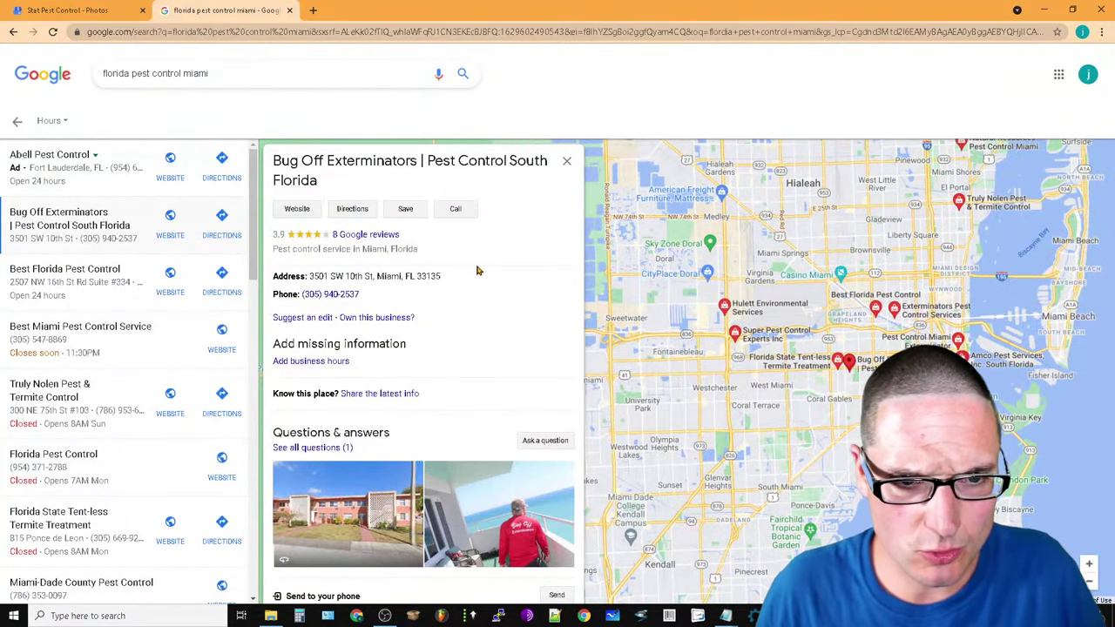
pyautogui.scroll(-2, 239, 361)
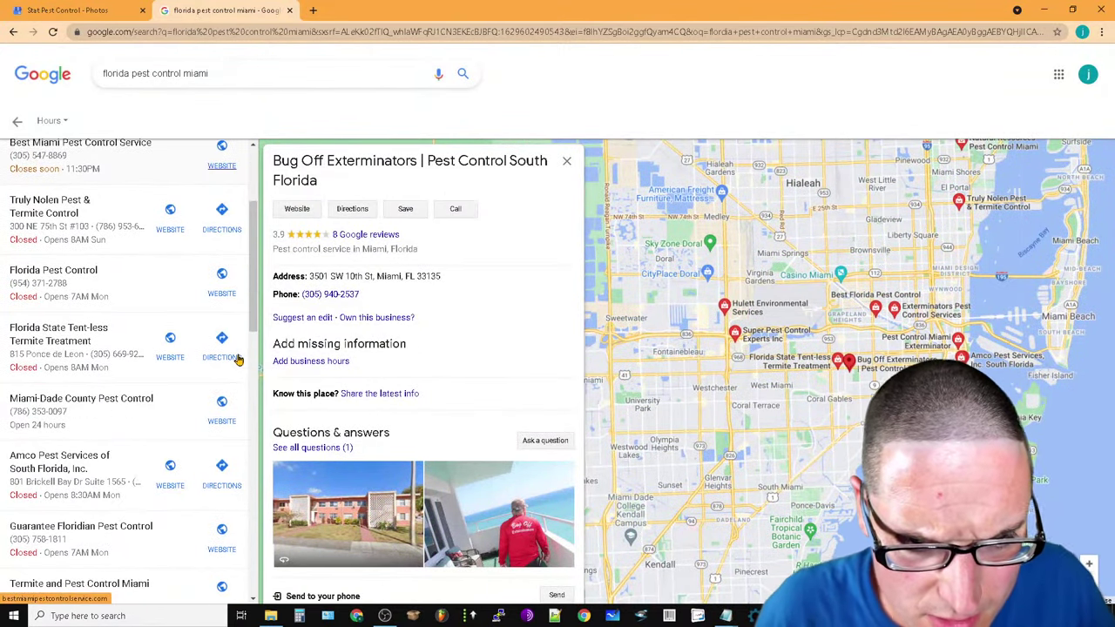
pyautogui.scroll(-2, 444, 343)
pyautogui.scroll(-2, 444, 342)
pyautogui.scroll(2, 440, 348)
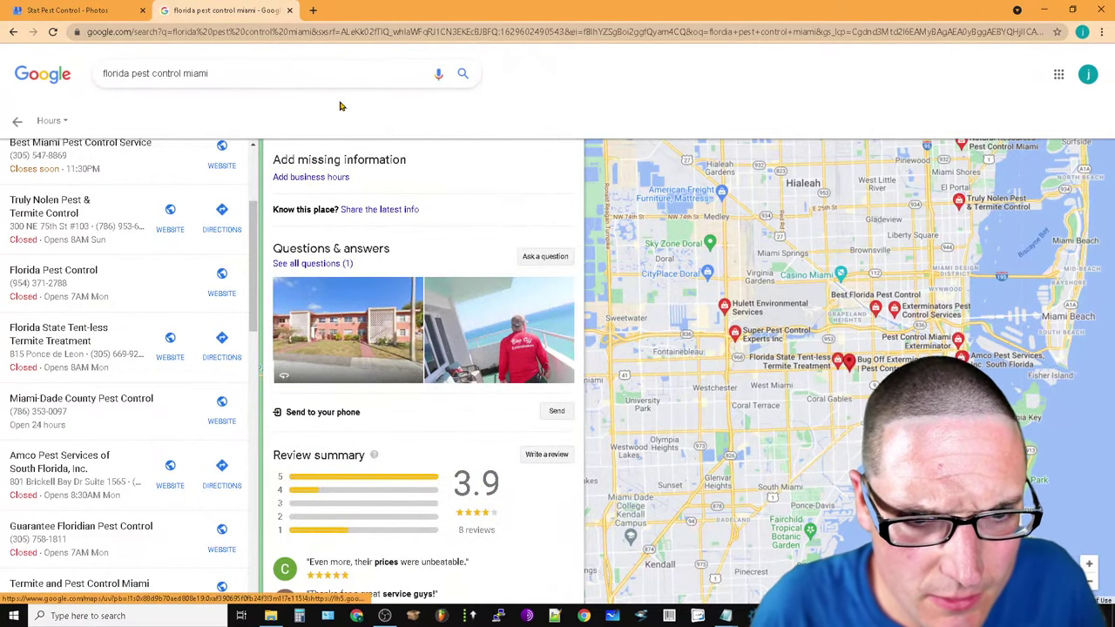
pyautogui.moveTo(366, 189); pyautogui.dragTo(222, 166)
pyautogui.scroll(-5, 469, 441)
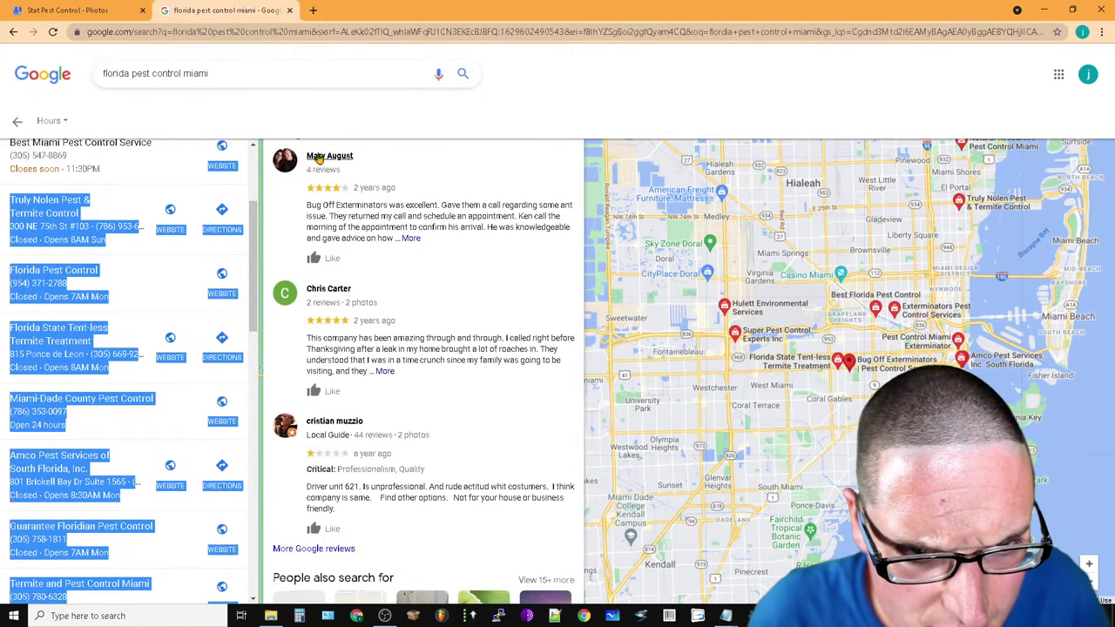
pyautogui.scroll(-2, 526, 486)
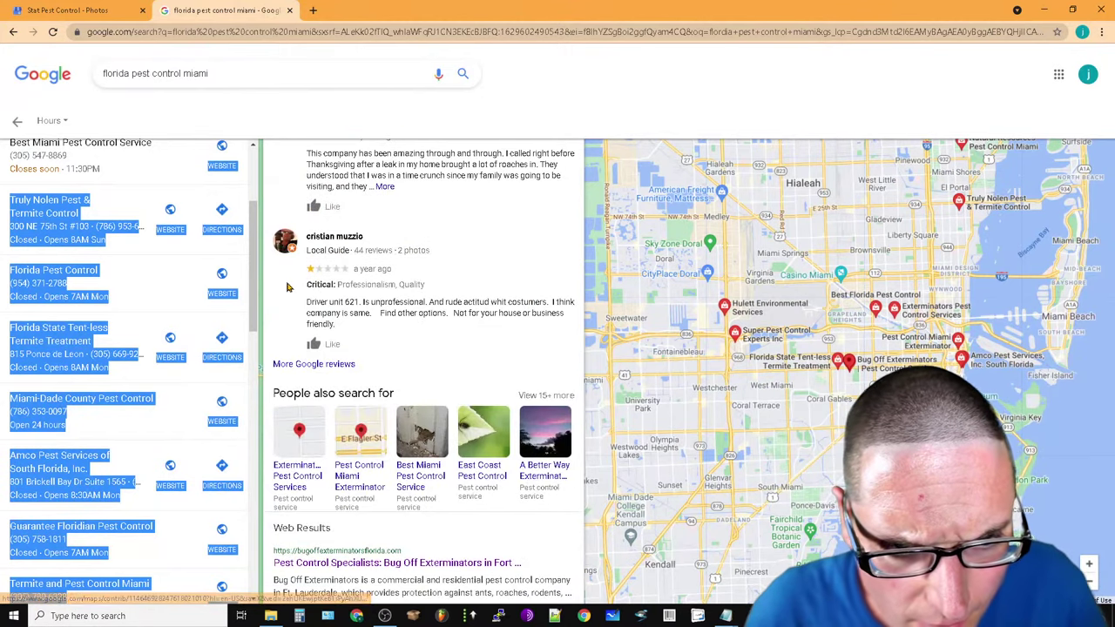
pyautogui.scroll(-2, 340, 425)
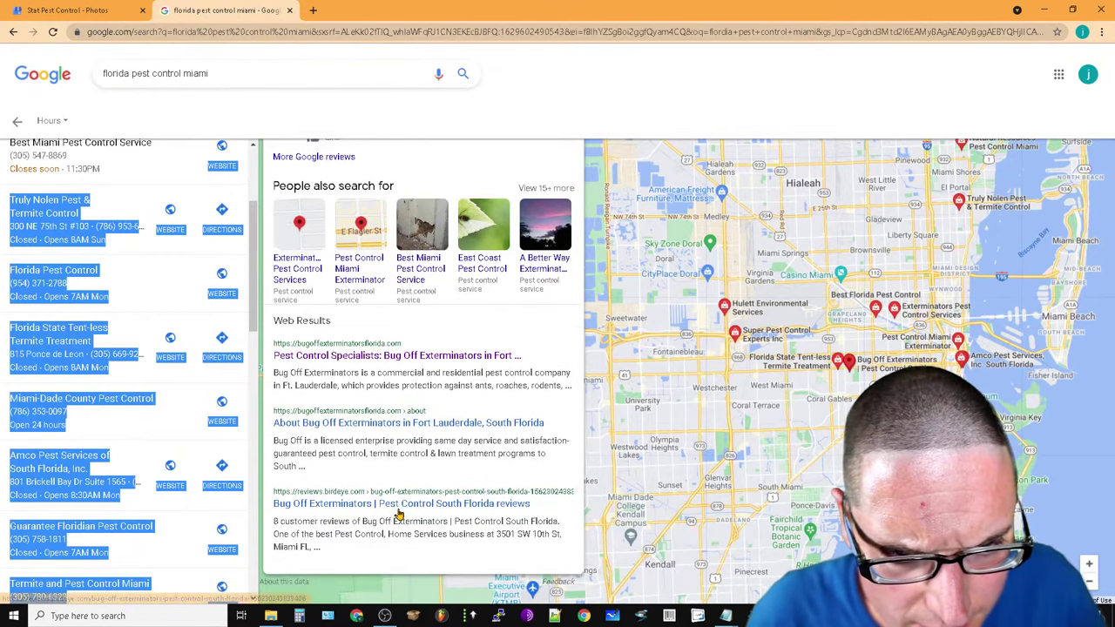
pyautogui.scroll(6, 377, 546)
pyautogui.scroll(5, 376, 546)
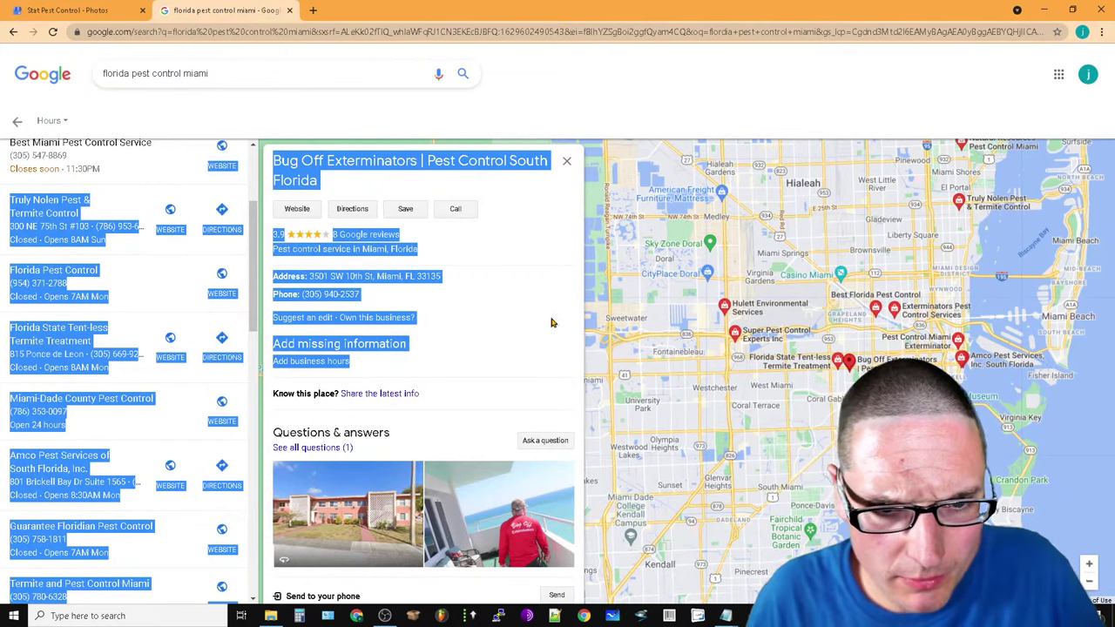
pyautogui.click(377, 52)
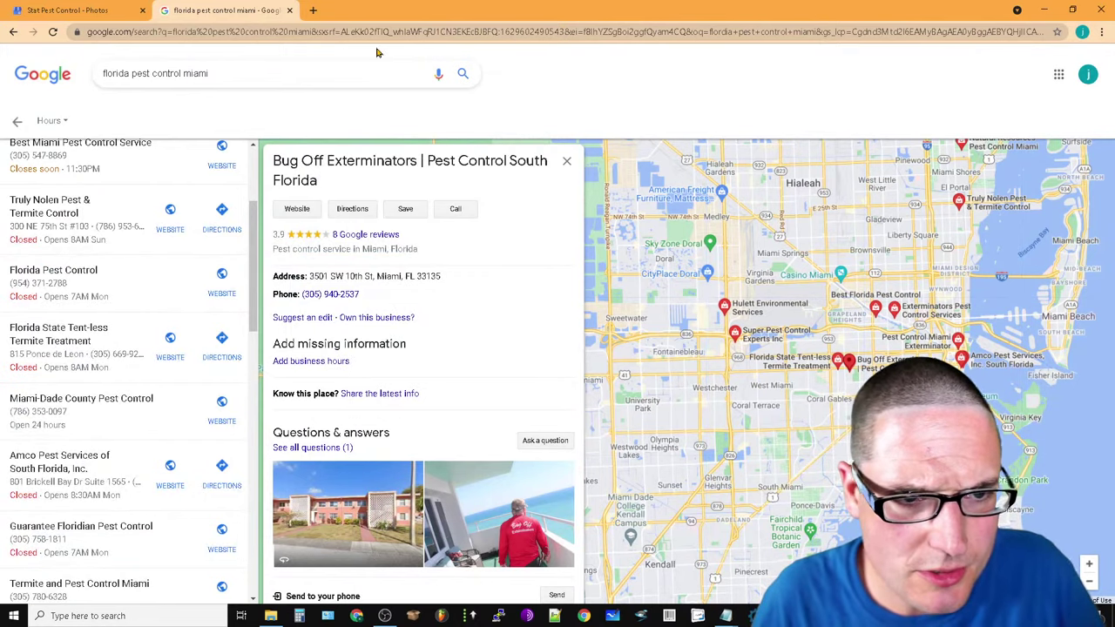
# Remove the city from the local business query and search for "florida pest control"
pyautogui.moveTo(265, 79); pyautogui.dragTo(190, 128)
pyautogui.press('BackSpace')
pyautogui.press('Return')
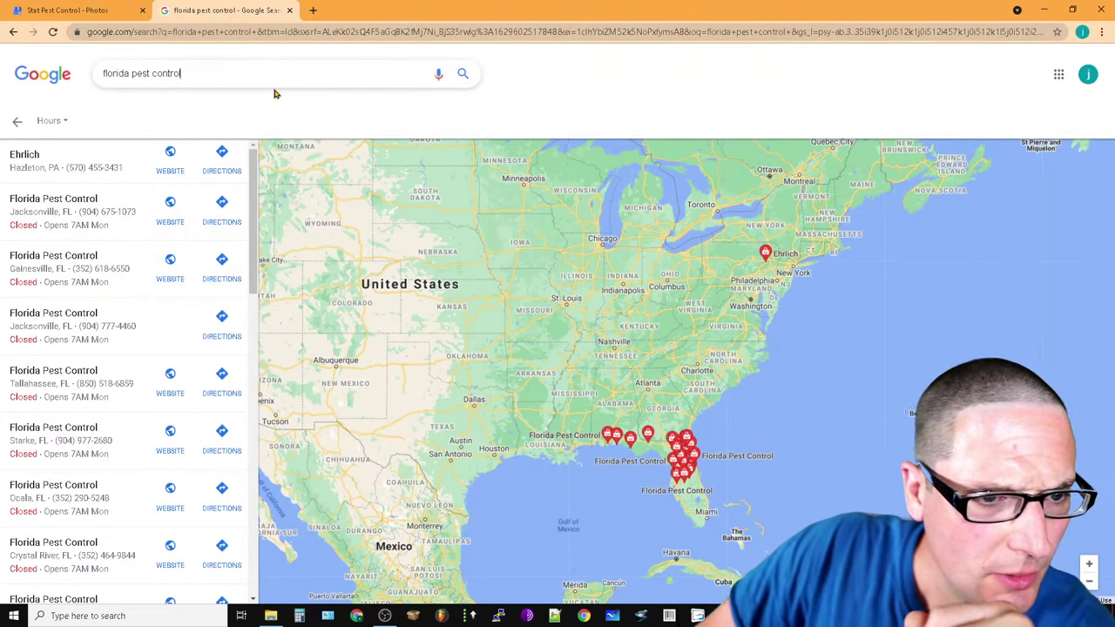
# Replace the local business query with "pest control flordia" and run the search
pyautogui.hotkey('ctrl', 'a')
pyautogui.write('pest')
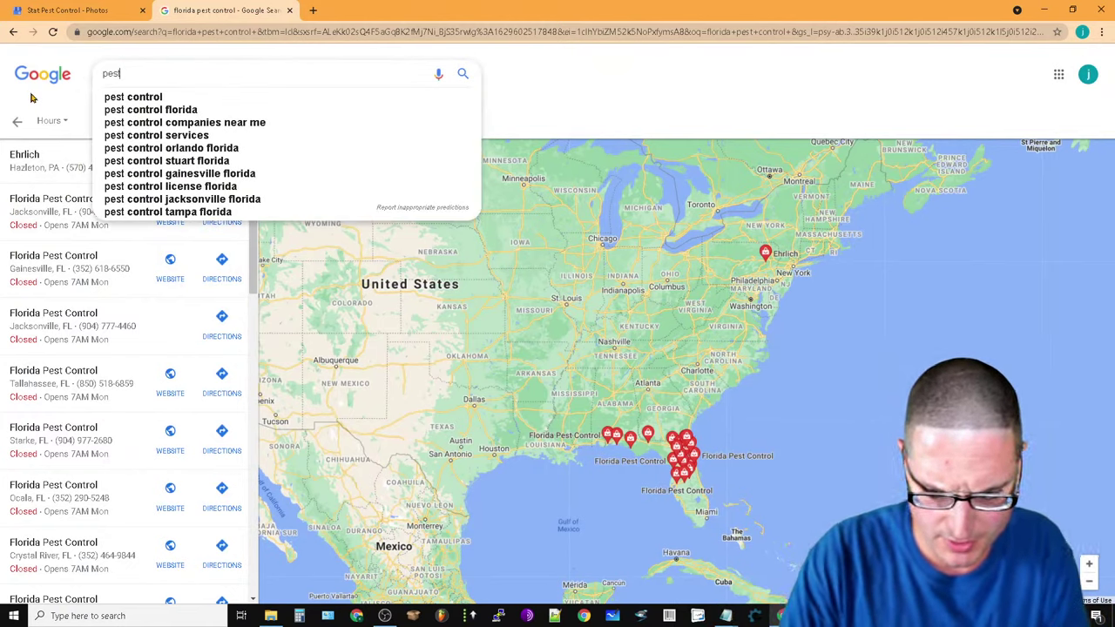
pyautogui.write(' control flordia')
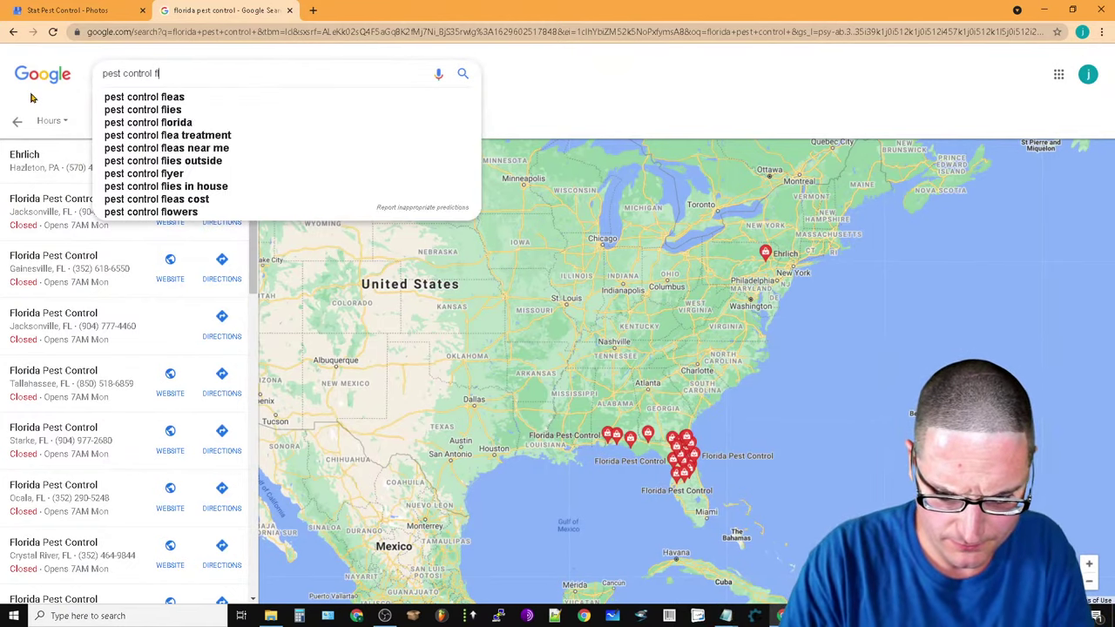
pyautogui.press('Return')
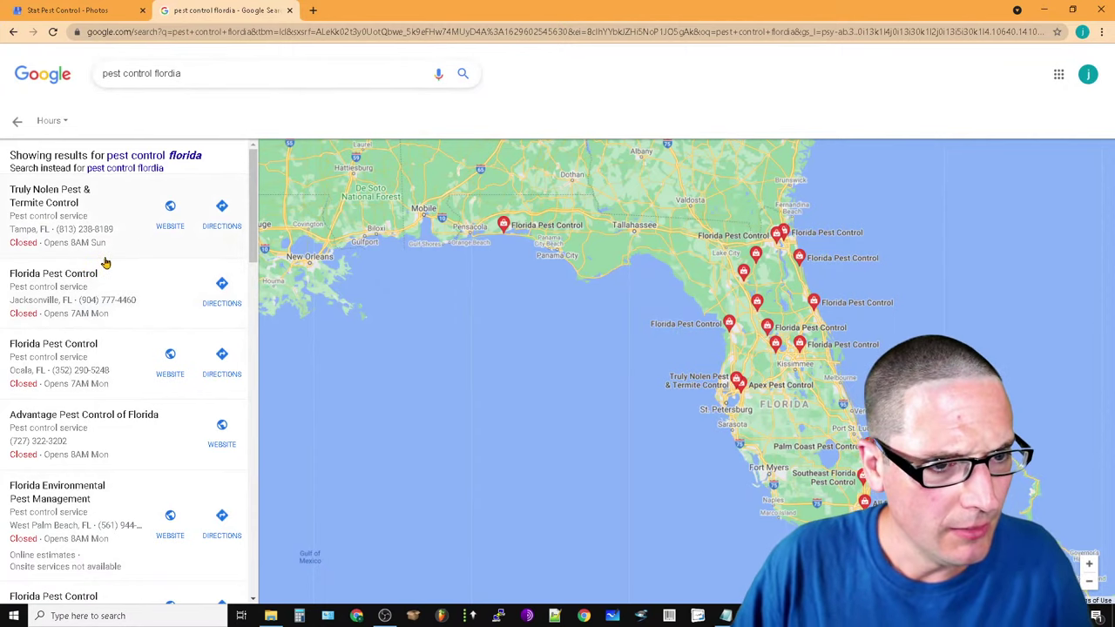
# Open the Truly Nolen Pest & Termite Control listing, examine its address, reviews and business photos, and return to the listing
pyautogui.click(234, 233)
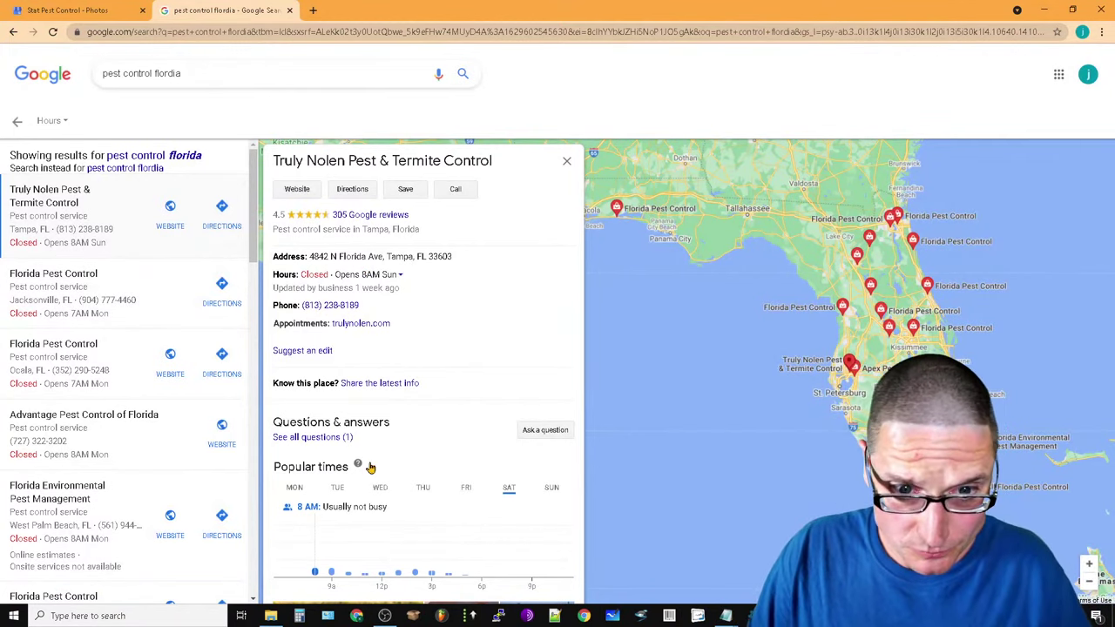
pyautogui.moveTo(452, 257); pyautogui.dragTo(346, 252)
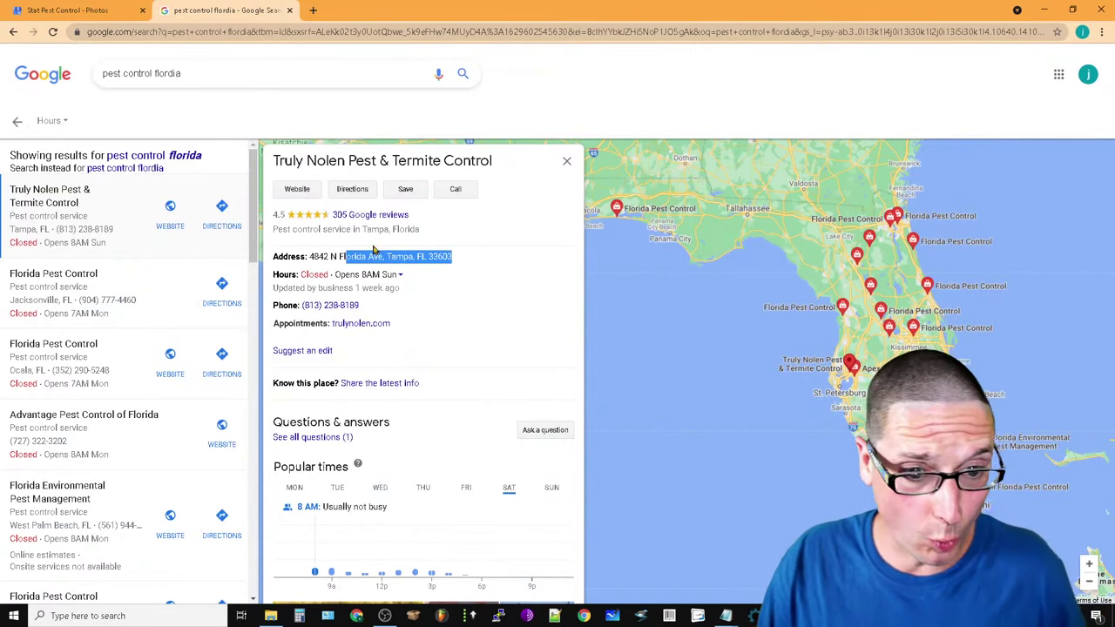
pyautogui.scroll(-4, 564, 444)
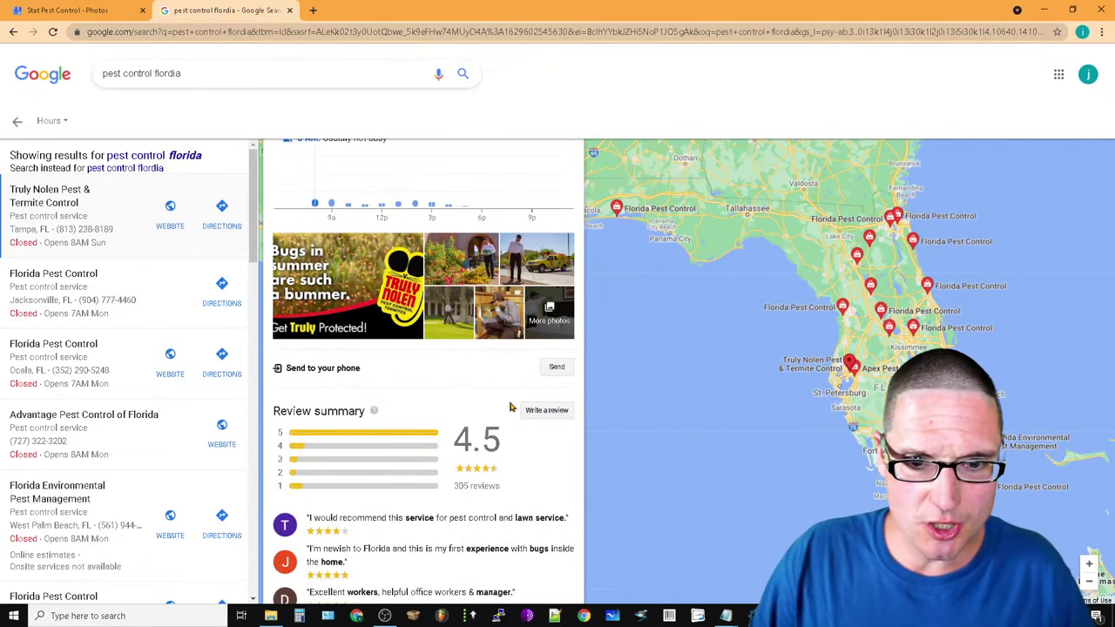
pyautogui.click(547, 323)
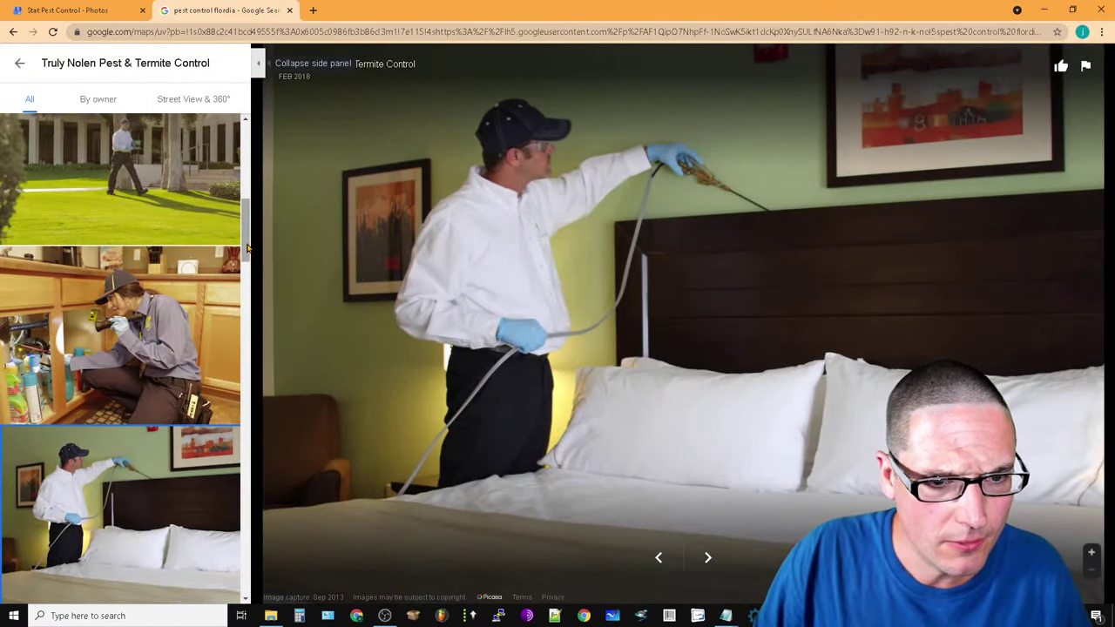
pyautogui.moveTo(247, 250); pyautogui.dragTo(296, 243)
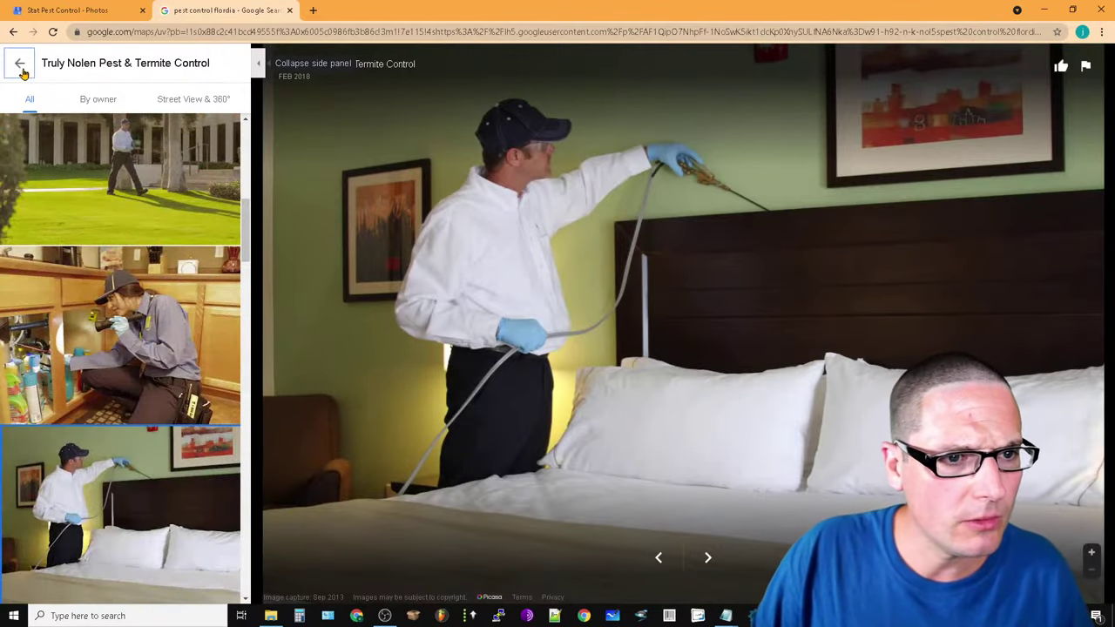
pyautogui.click(20, 66)
# Skim the list of Florida pest control businesses, comparing their names and locations with the searched keyword
pyautogui.scroll(-2, 192, 435)
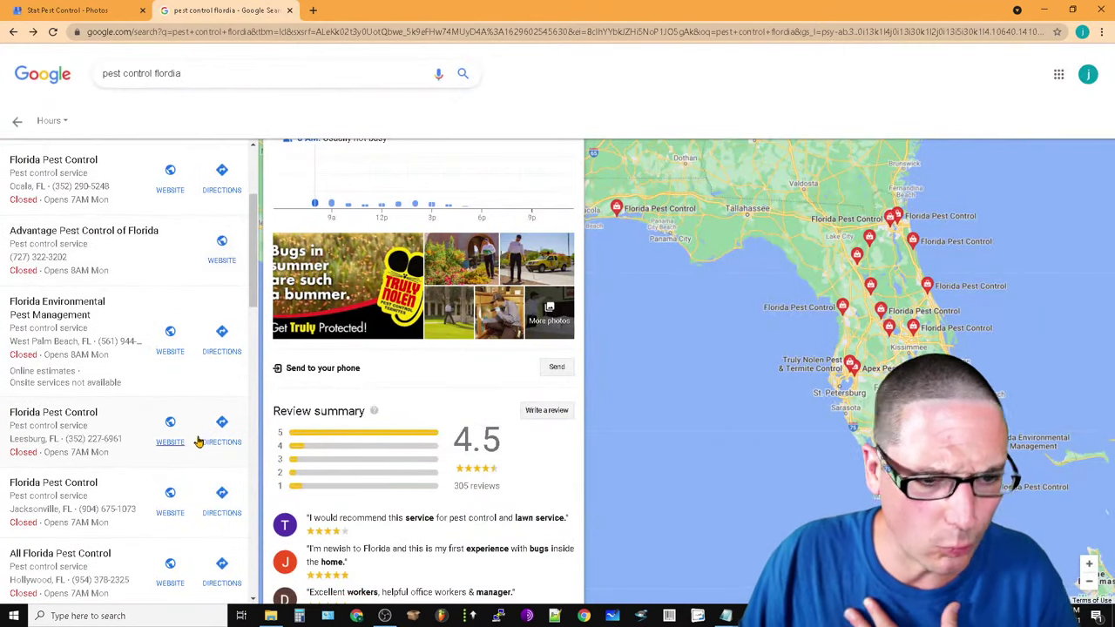
pyautogui.scroll(2, 162, 438)
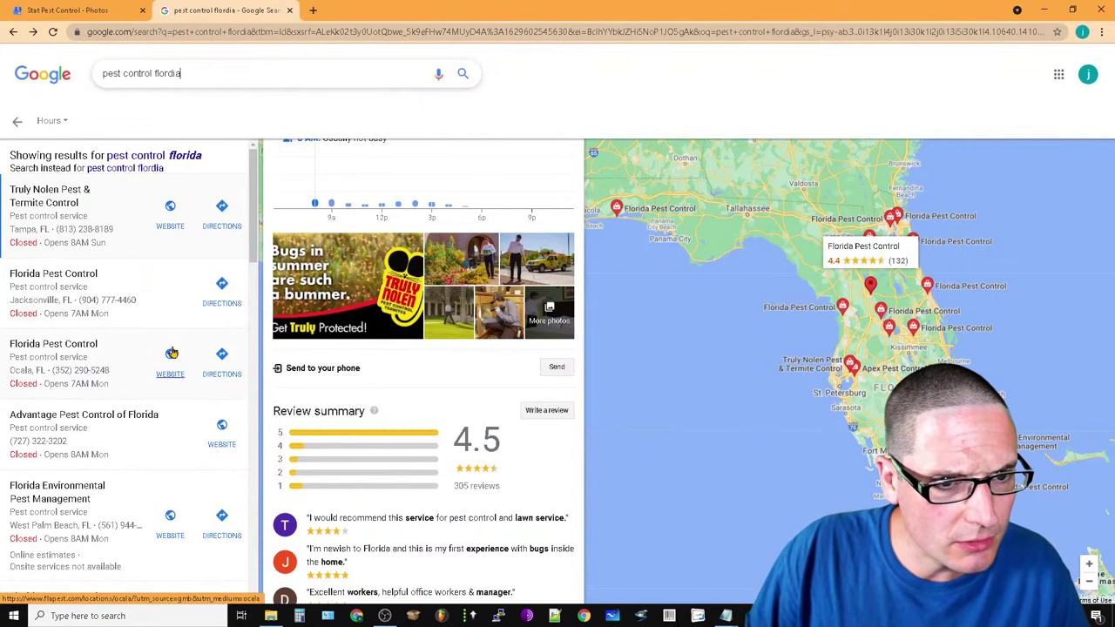
pyautogui.moveTo(253, 179); pyautogui.dragTo(243, 99)
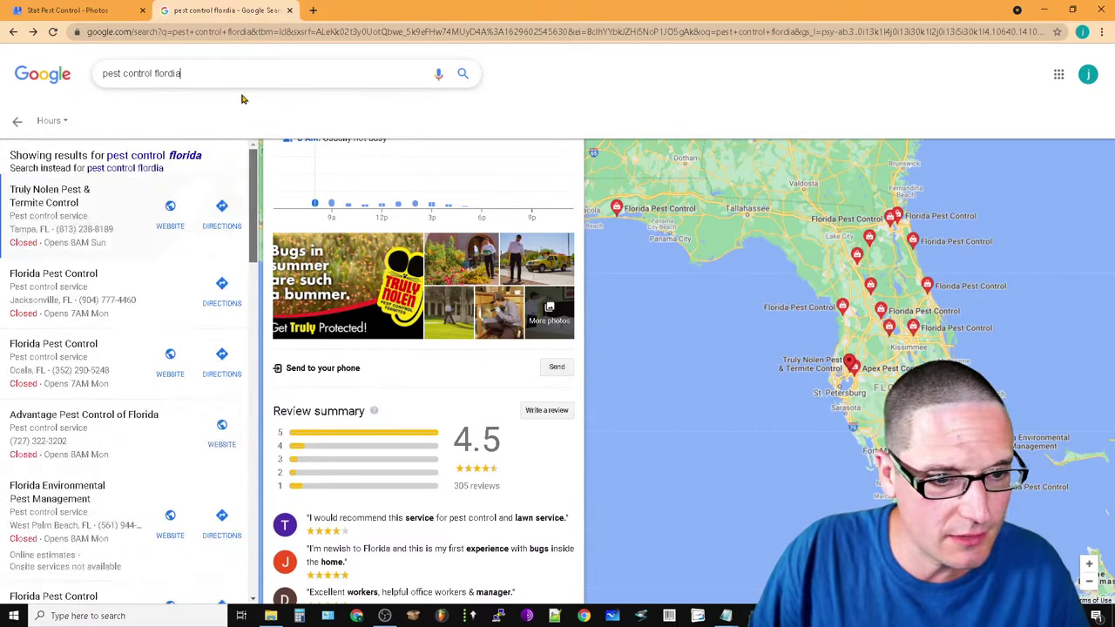
# Replace the local business query with "south flordia pest control" and run the search
pyautogui.moveTo(183, 76); pyautogui.dragTo(2, 83)
pyautogui.write('south flo')
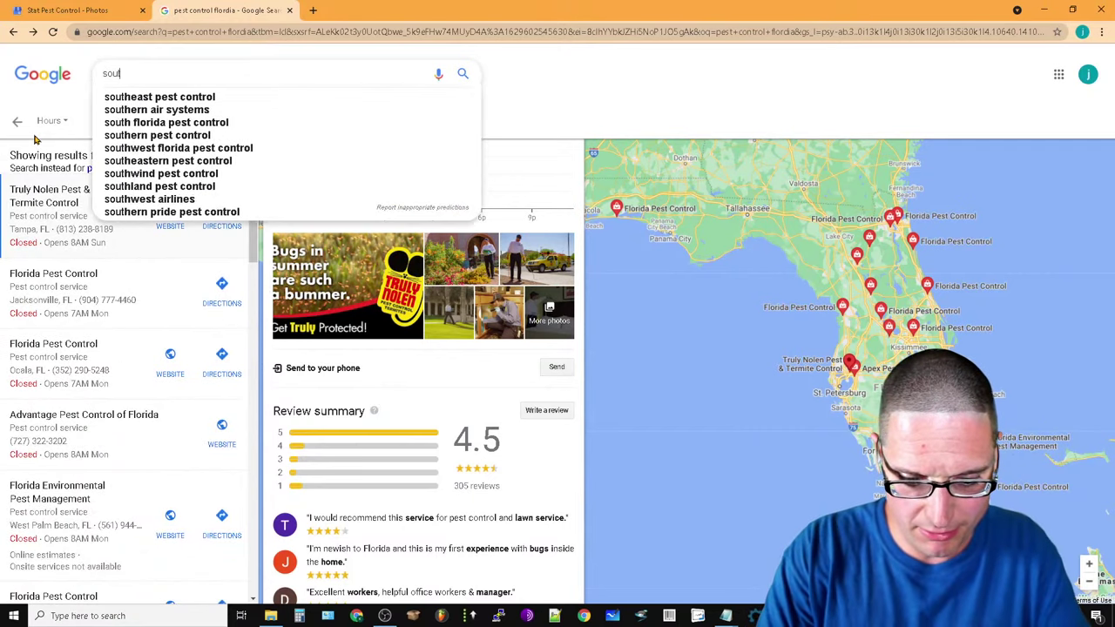
pyautogui.write('rdia pest co')
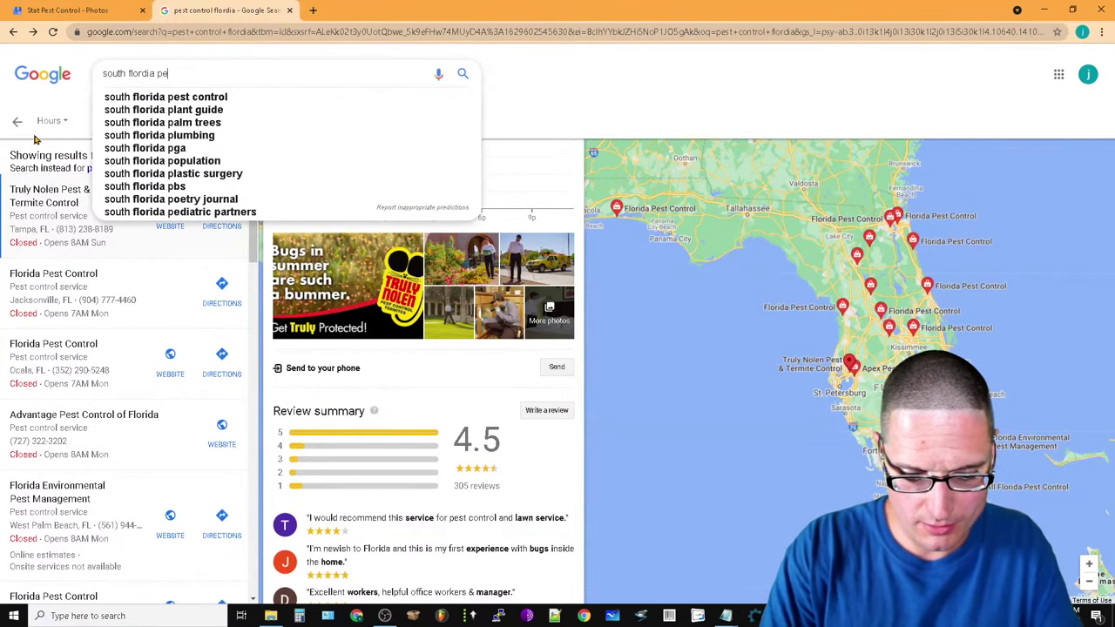
pyautogui.write('ntrol')
pyautogui.press('Return')
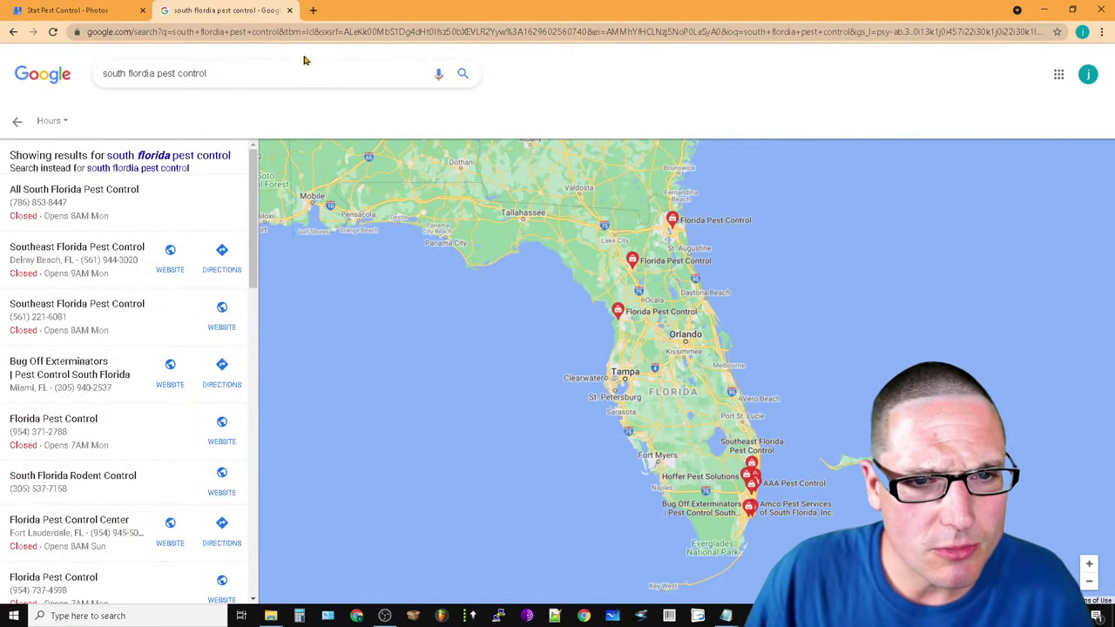
# Load Google's home page and run a regular web search for "south flordia pest control"
pyautogui.click(304, 33)
pyautogui.write('goog')
pyautogui.press('Return')
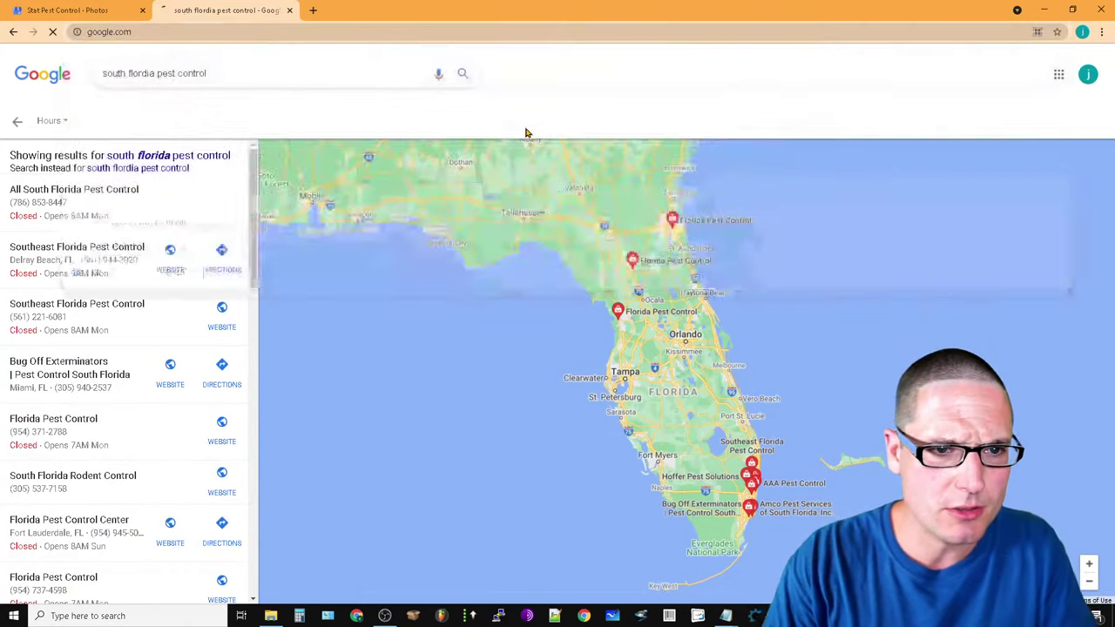
pyautogui.write('south')
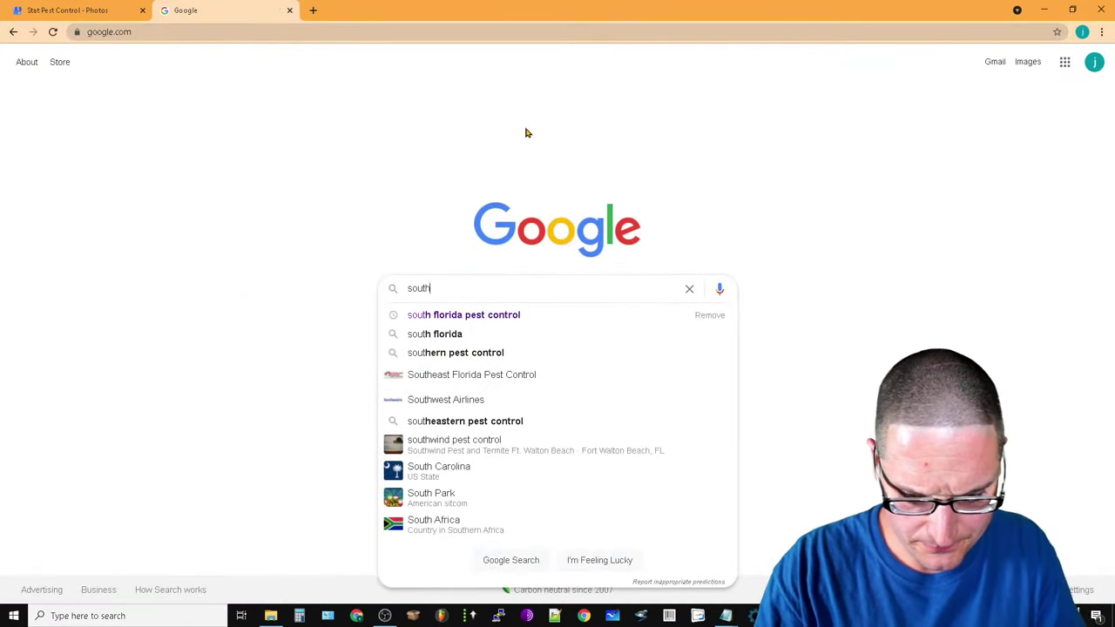
pyautogui.write(' flordia pest c')
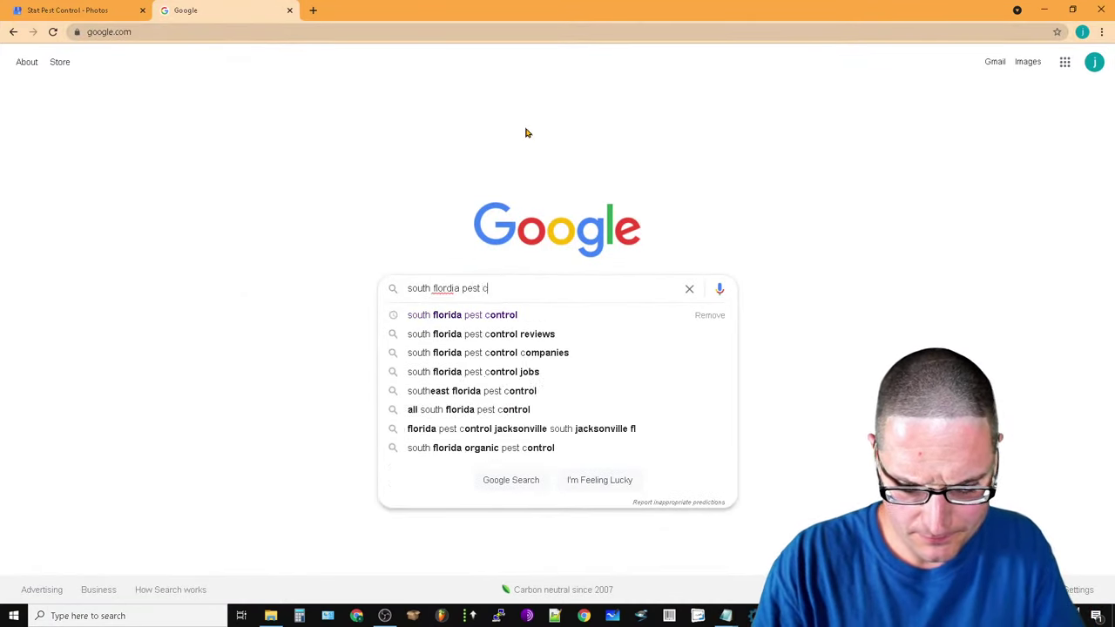
pyautogui.write('ontrol')
pyautogui.press('Return')
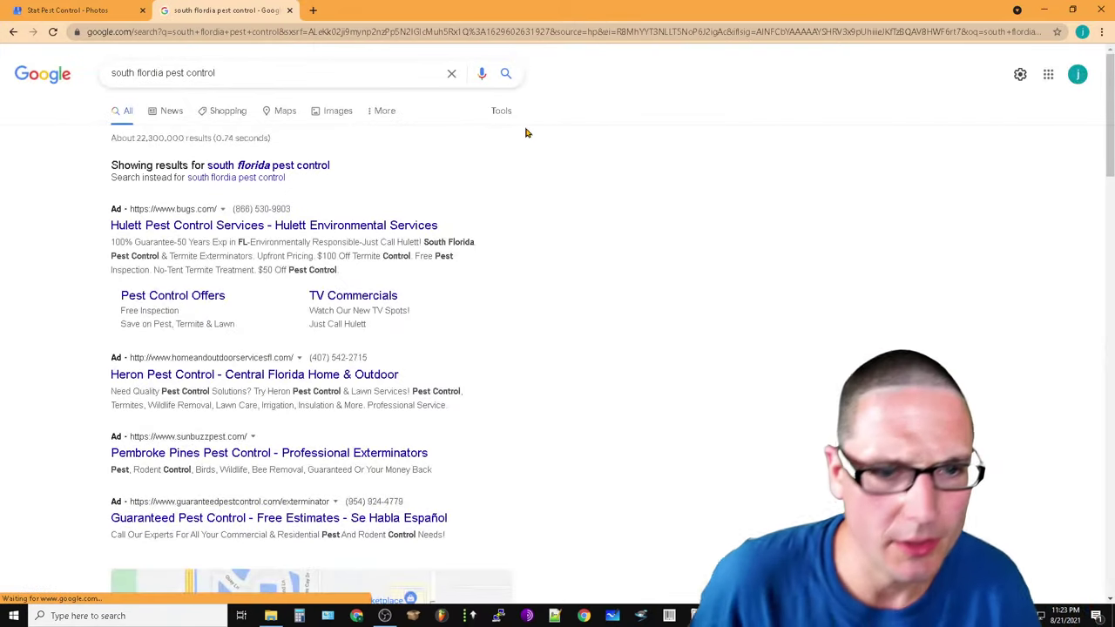
# Skim the "south florida pest control" results, examining the ads, the local map listings and the organic entries
pyautogui.scroll(-2, 166, 244)
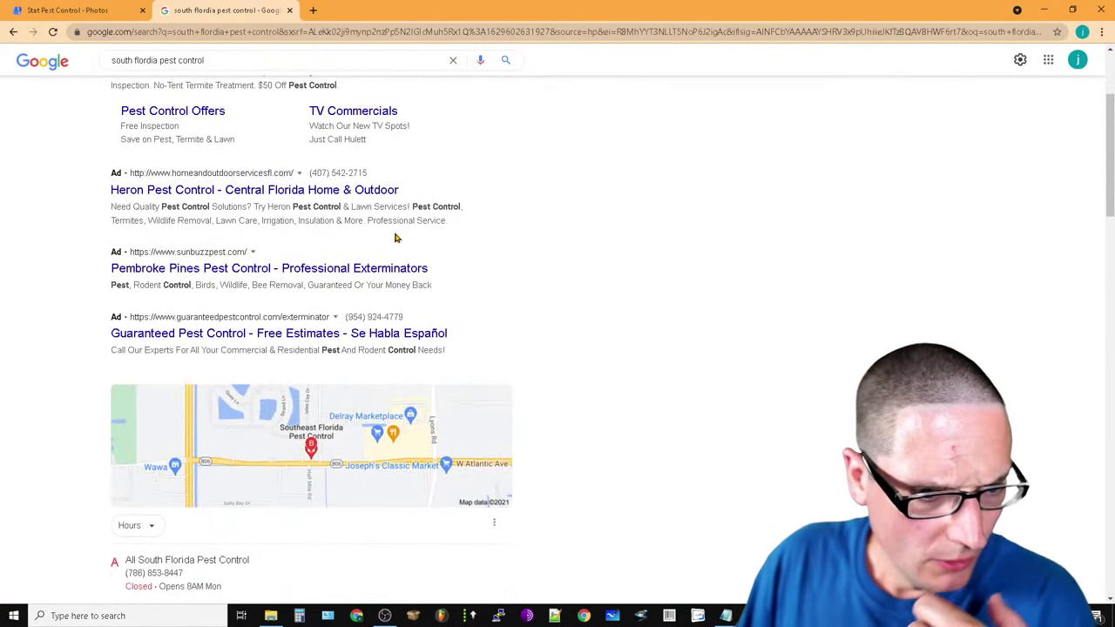
pyautogui.scroll(-2, 666, 366)
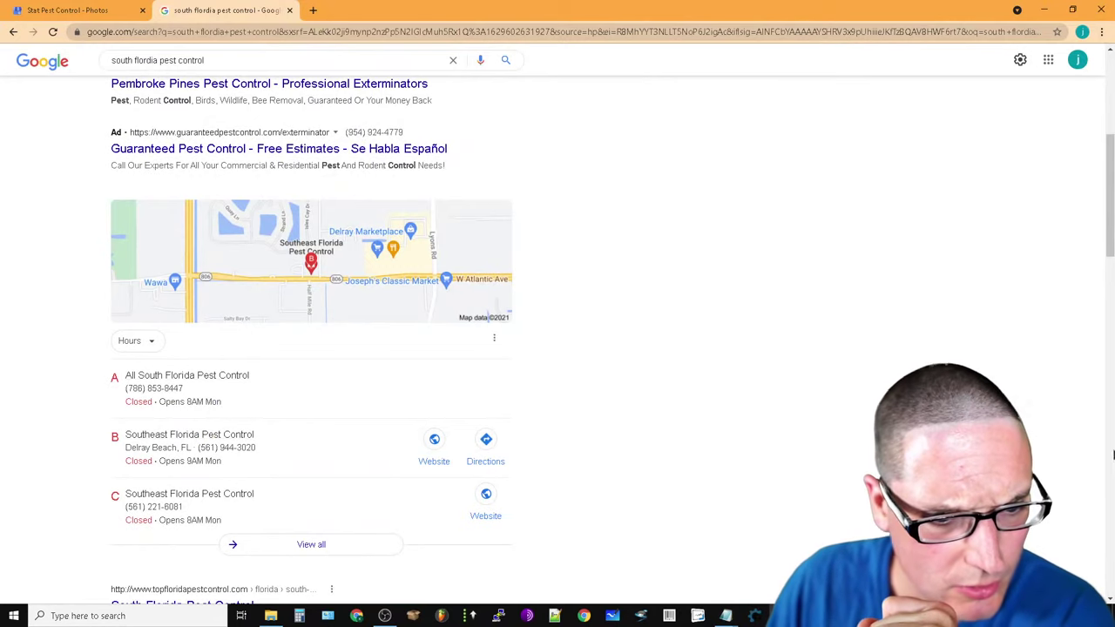
pyautogui.scroll(-2, 773, 305)
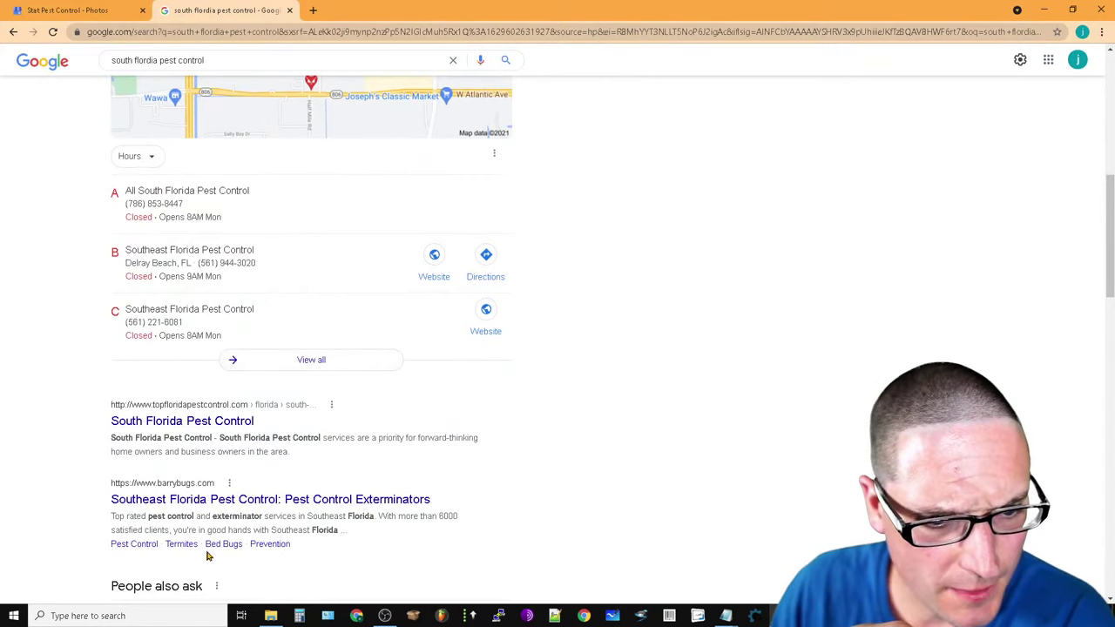
pyautogui.scroll(-4, 535, 479)
pyautogui.scroll(10, 545, 525)
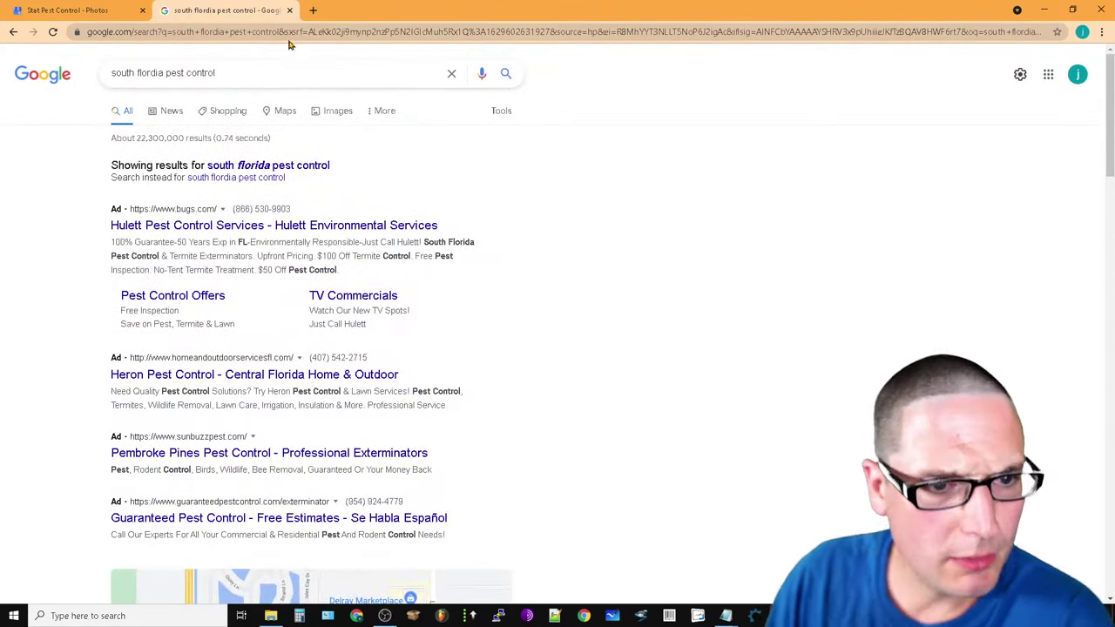
# Replace the web query with "orkin flordia" and run the search
pyautogui.moveTo(216, 73); pyautogui.dragTo(2, 96)
pyautogui.write('ork')
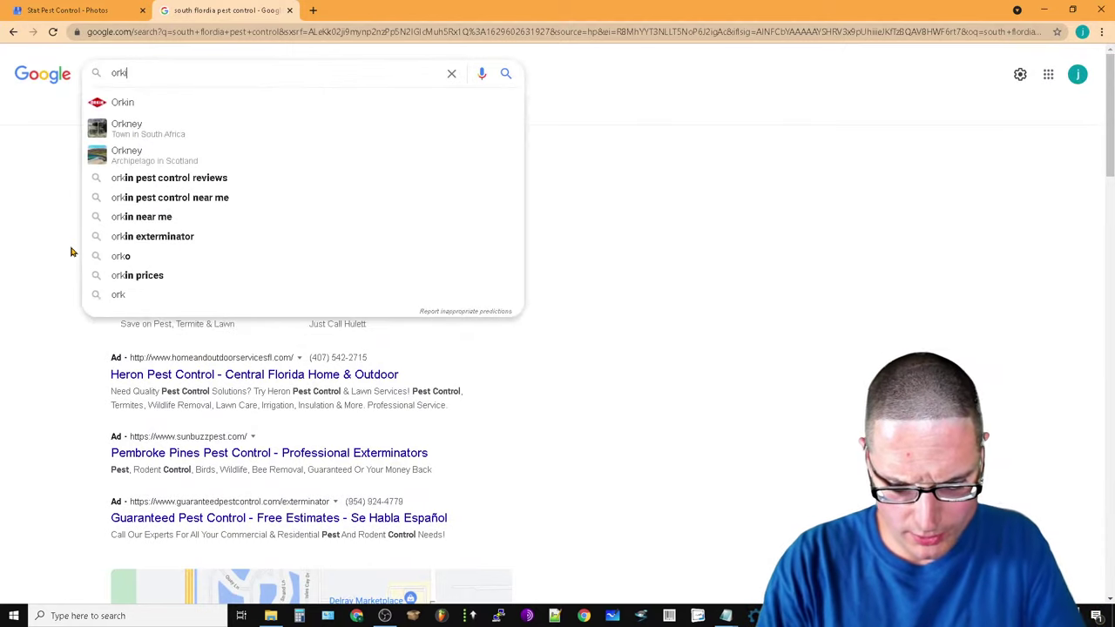
pyautogui.write('in flordi')
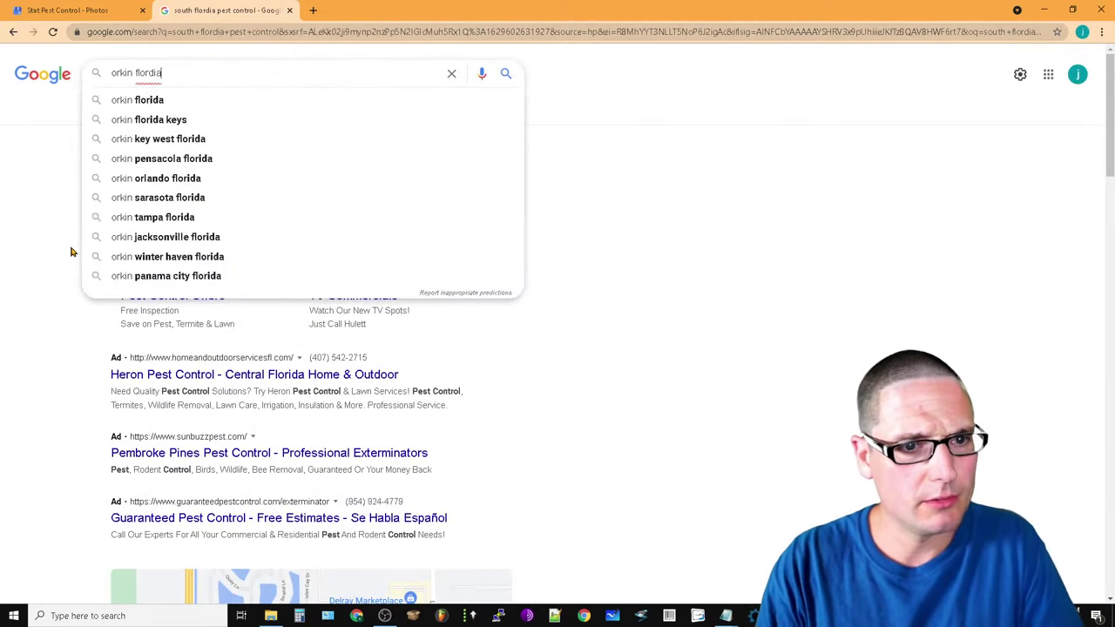
pyautogui.press('Return')
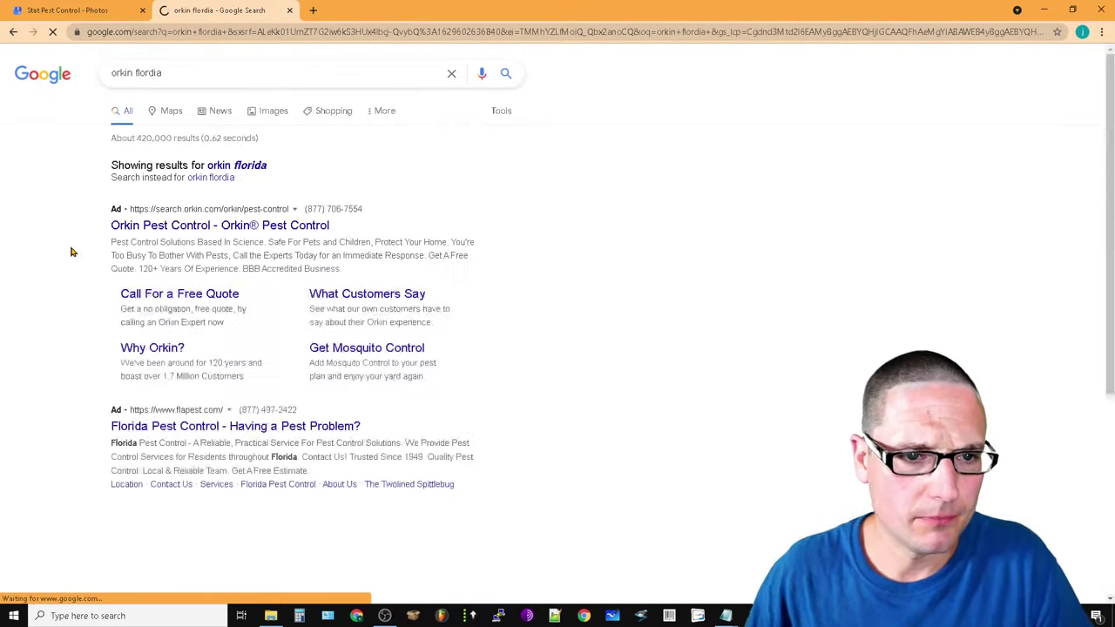
# Open the St. Petersburg Orkin listing from the local results, examine its business photos, and return to the listing details
pyautogui.scroll(-4, 685, 343)
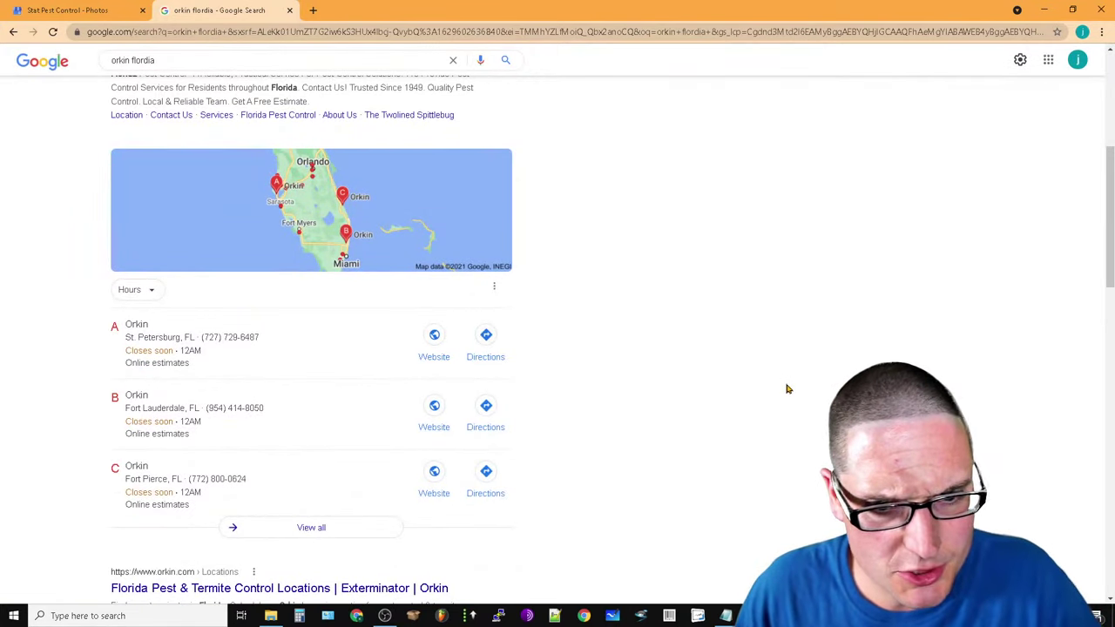
pyautogui.rightClick(321, 343)
pyautogui.click(301, 373)
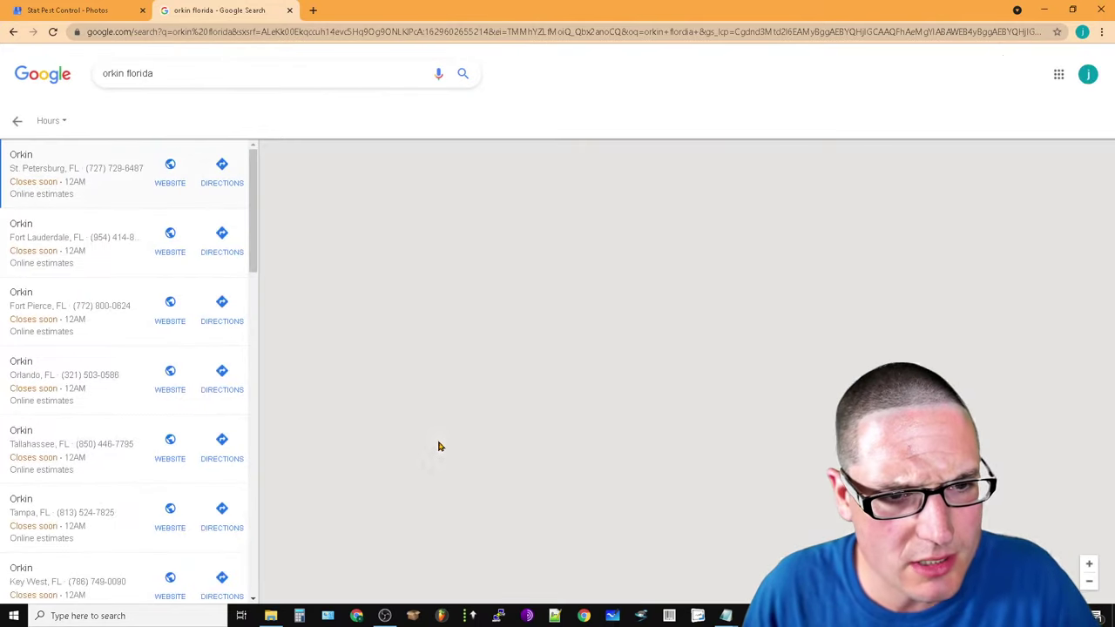
pyautogui.scroll(-2, 383, 413)
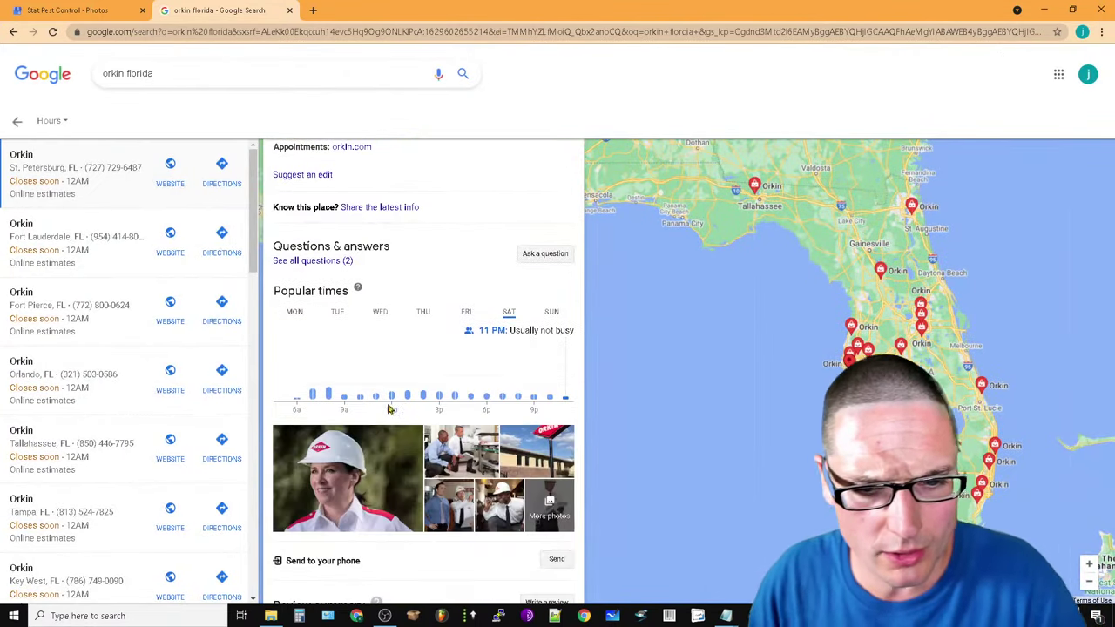
pyautogui.click(514, 503)
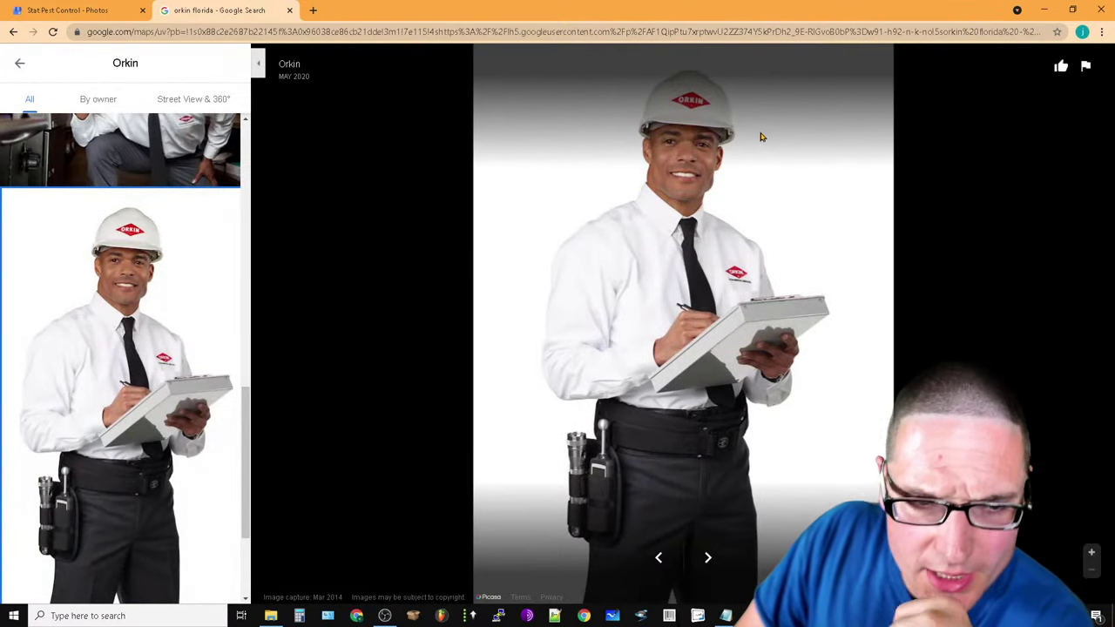
pyautogui.scroll(-2, 105, 340)
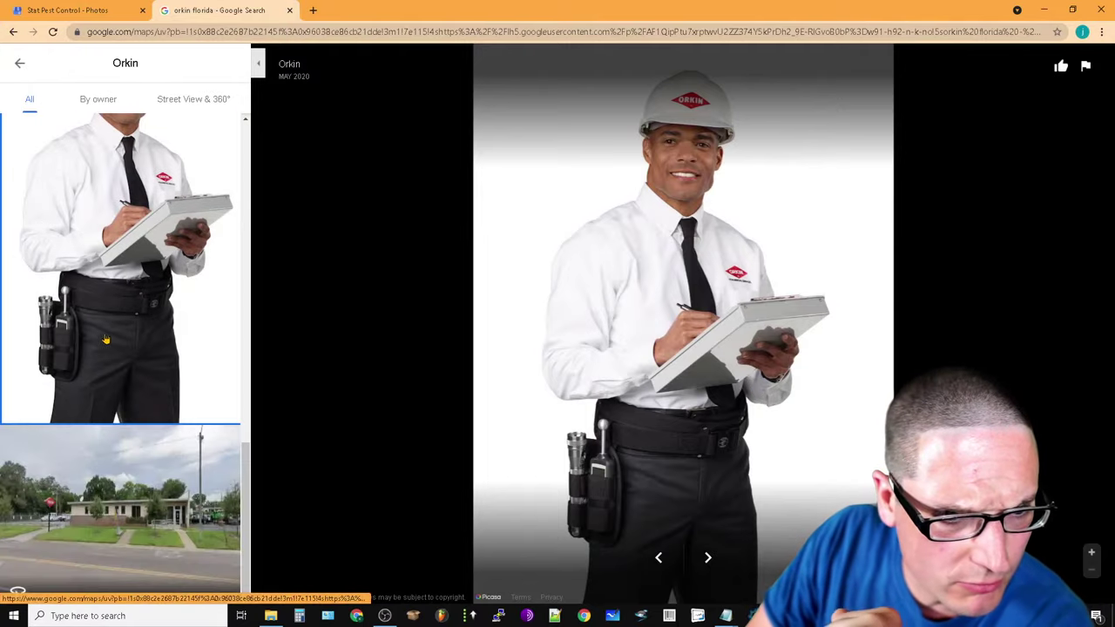
pyautogui.scroll(1, 875, 378)
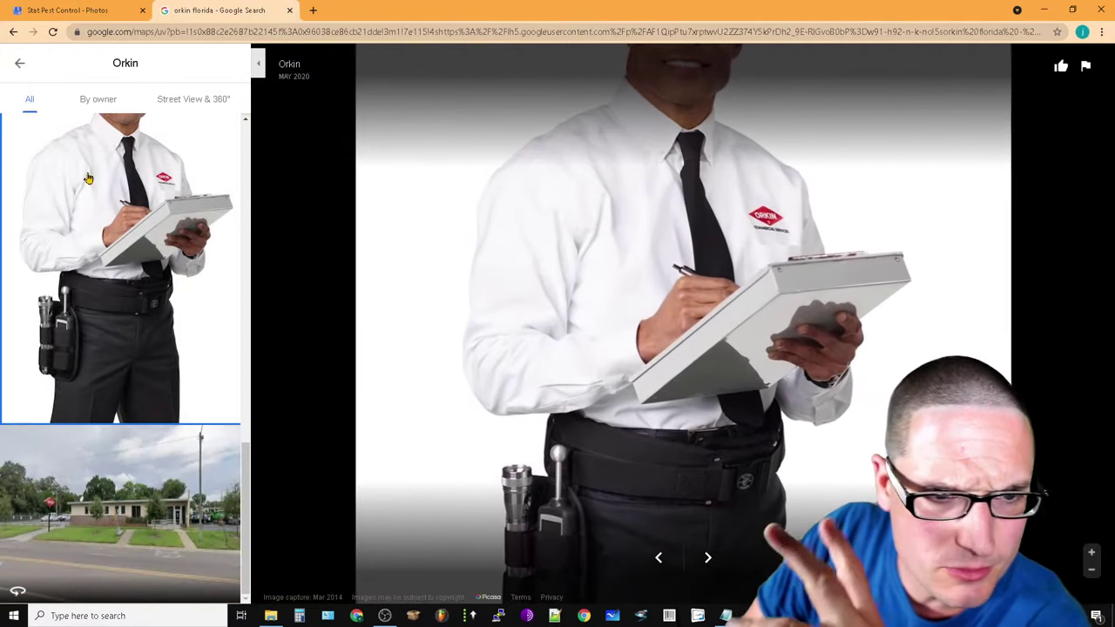
pyautogui.click(18, 70)
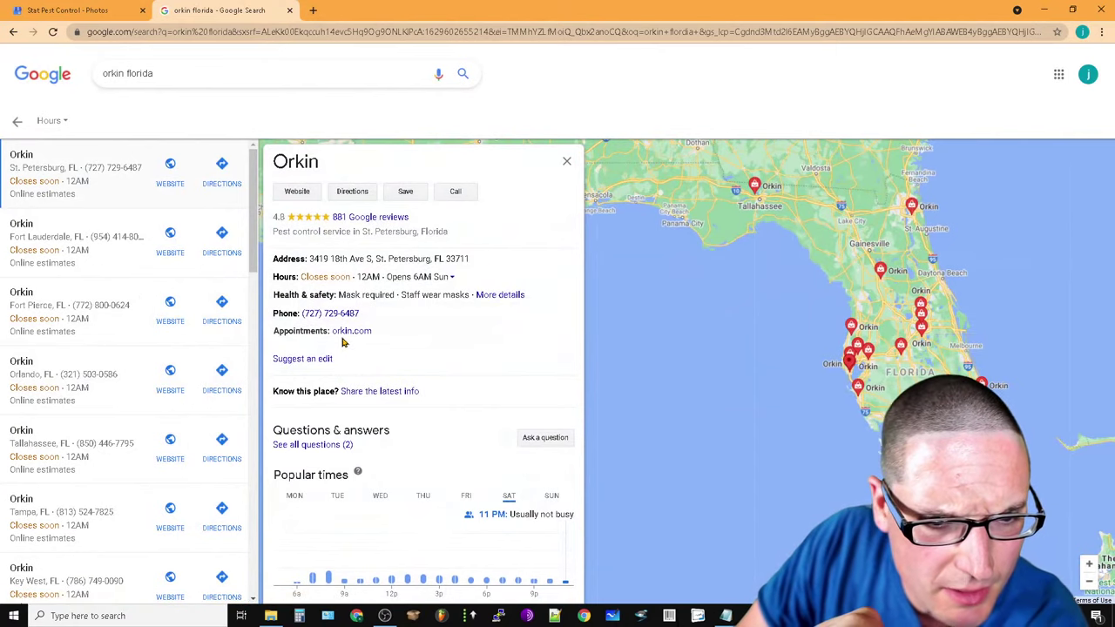
pyautogui.scroll(-2, 462, 433)
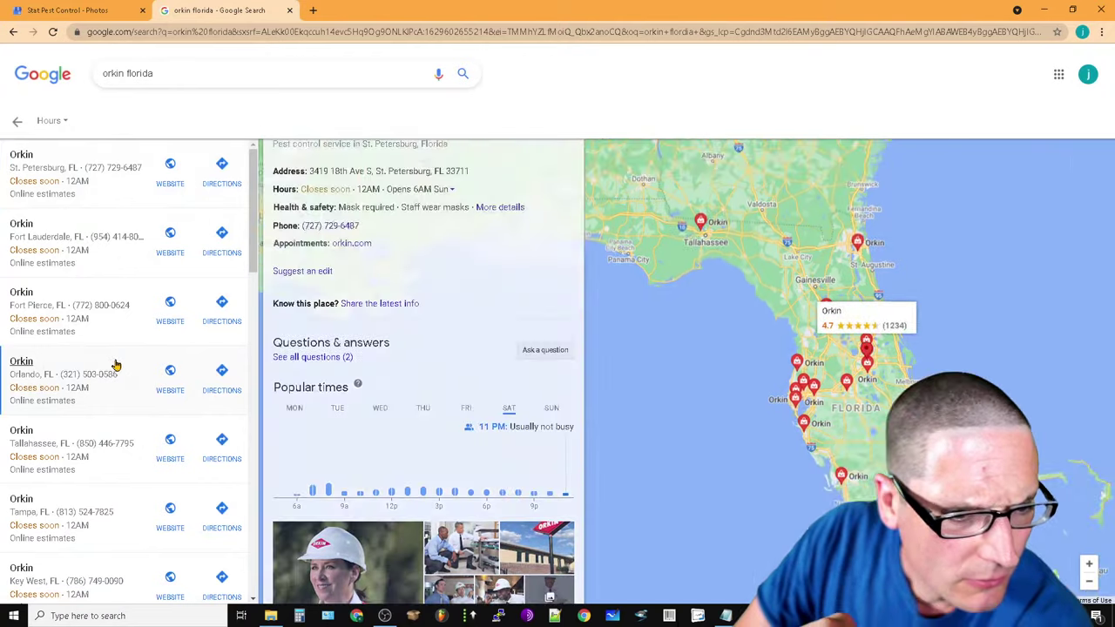
# Open the Orlando Orkin listing and examine its customer reviews, owner responses and posts
pyautogui.click(85, 379)
pyautogui.scroll(-4, 477, 395)
pyautogui.scroll(-12, 477, 395)
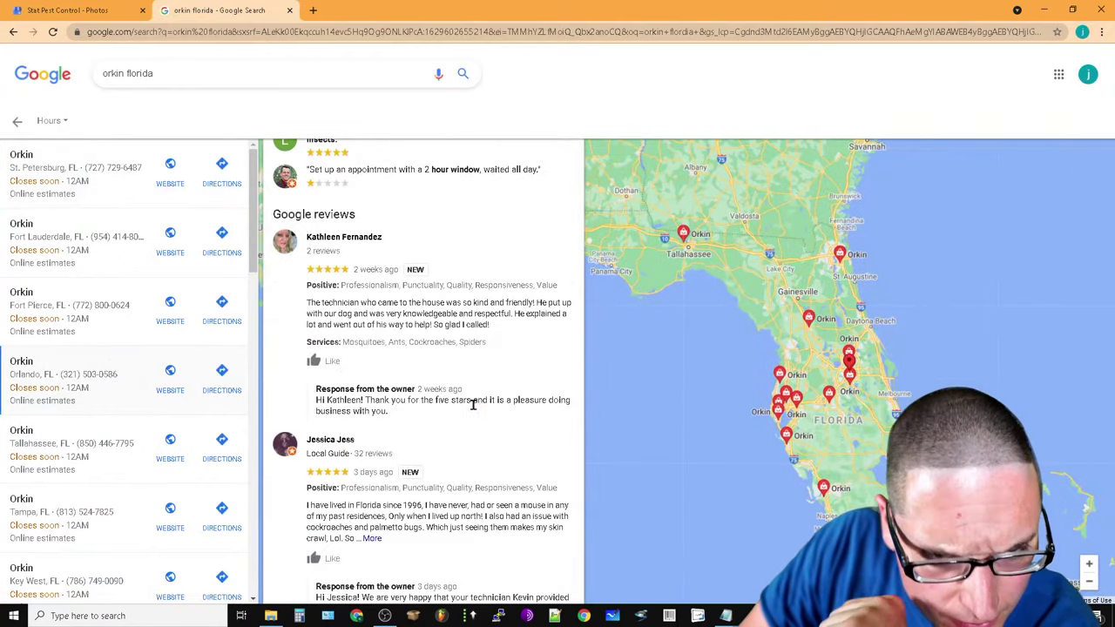
pyautogui.scroll(4, 473, 398)
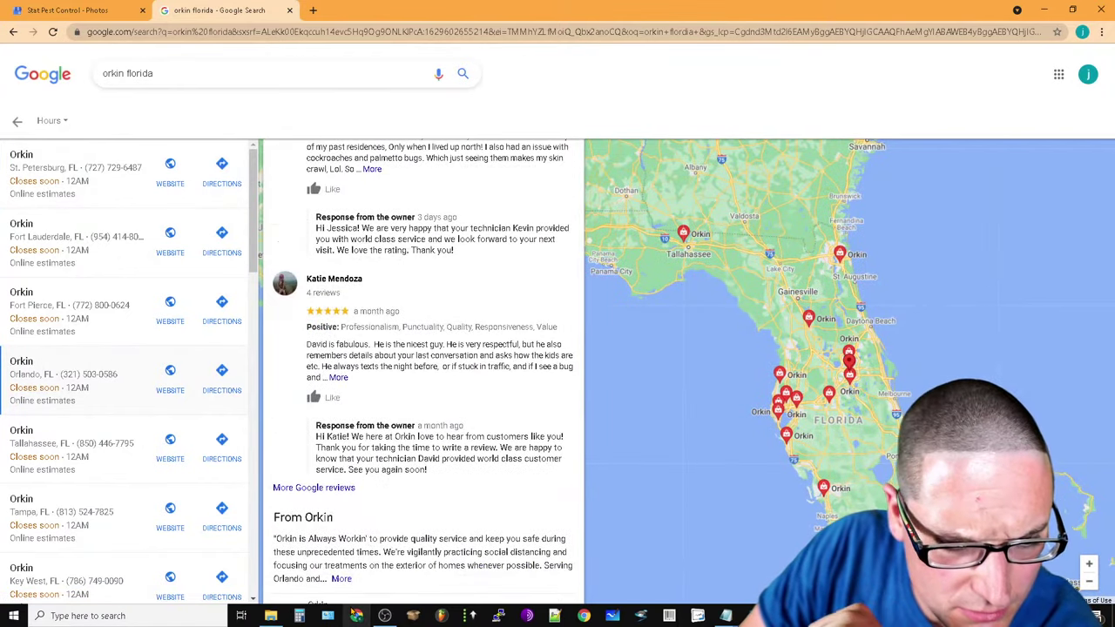
pyautogui.scroll(-4, 402, 357)
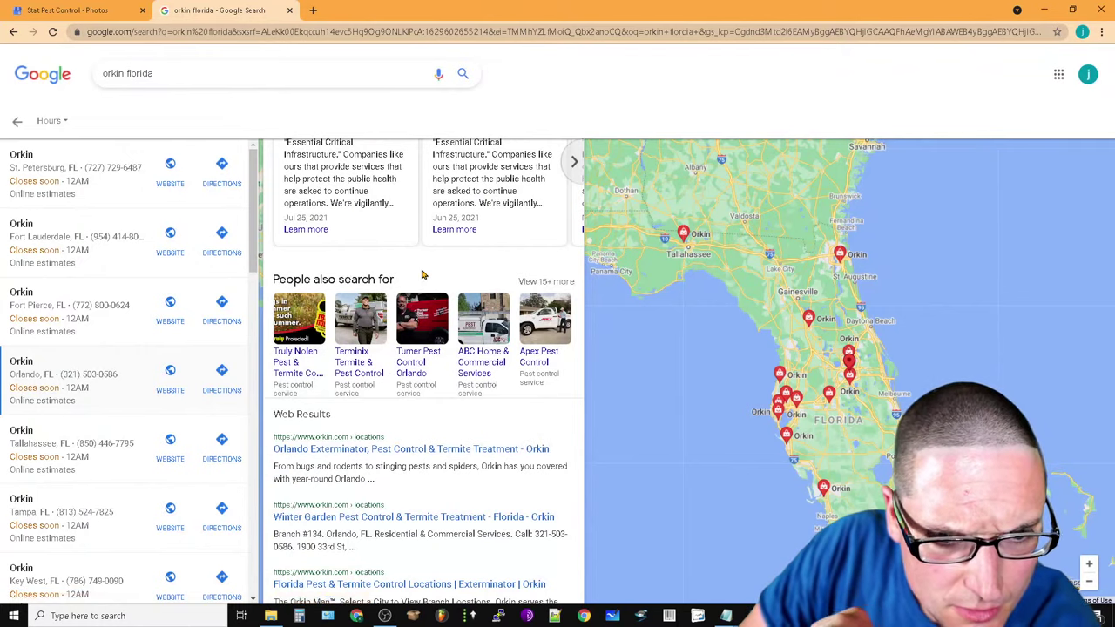
# Highlight the "People also search for" heading in the Orlando listing and open the related ABC Home & Commercial Services listing
pyautogui.moveTo(409, 279); pyautogui.dragTo(265, 281)
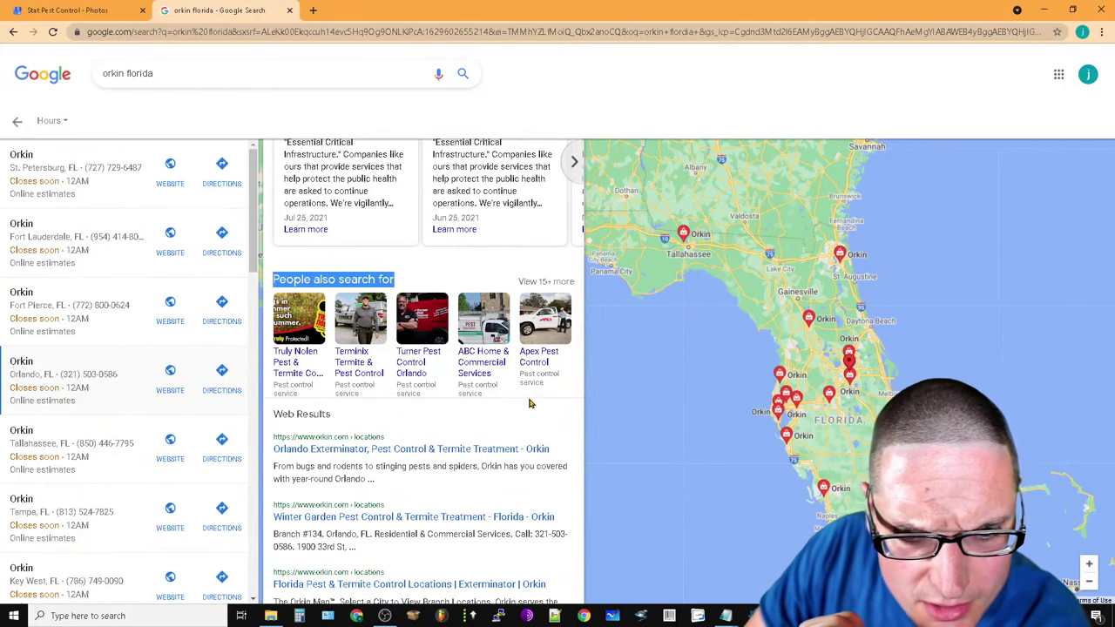
pyautogui.click(479, 373)
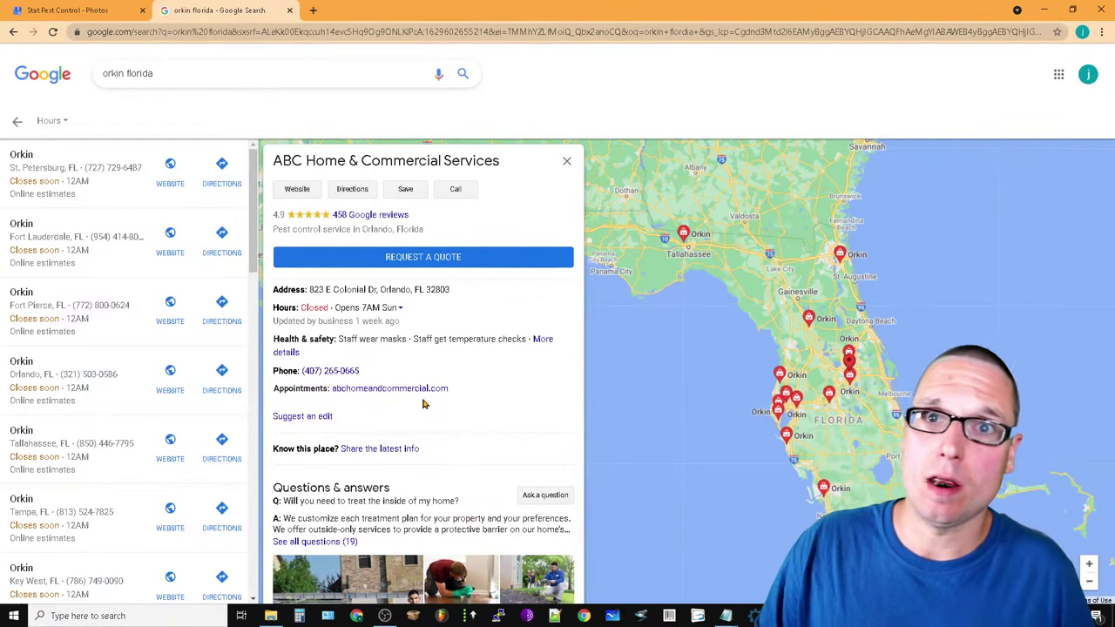
pyautogui.scroll(-4, 480, 490)
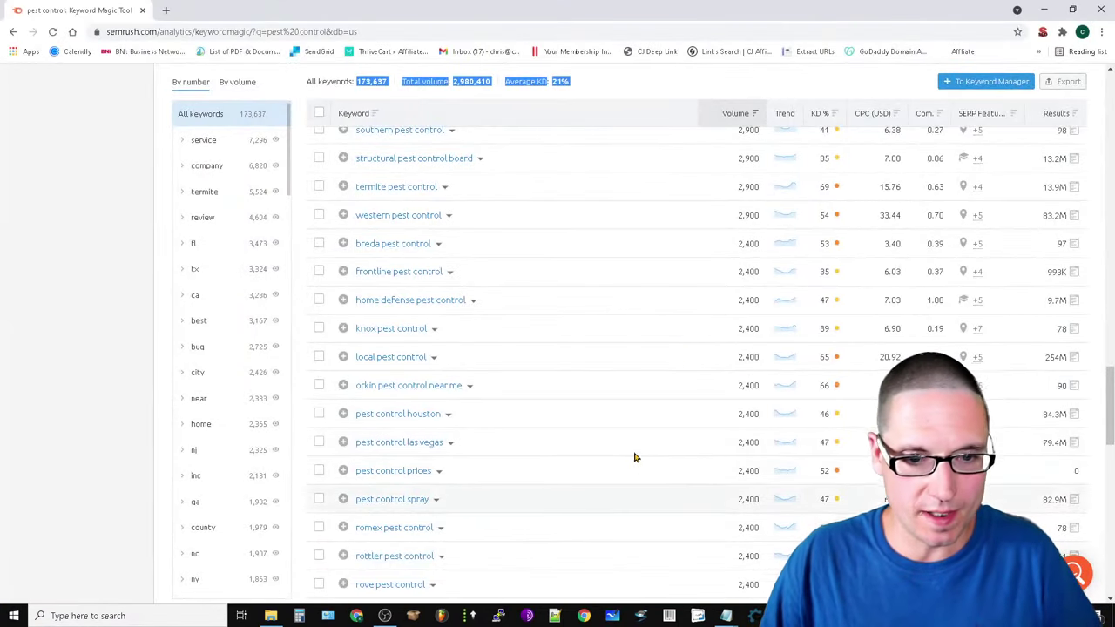
# Switch to the Semrush Keyword Magic Tool and review the highest-volume keywords for "pest control"
pyautogui.scroll(10, 505, 534)
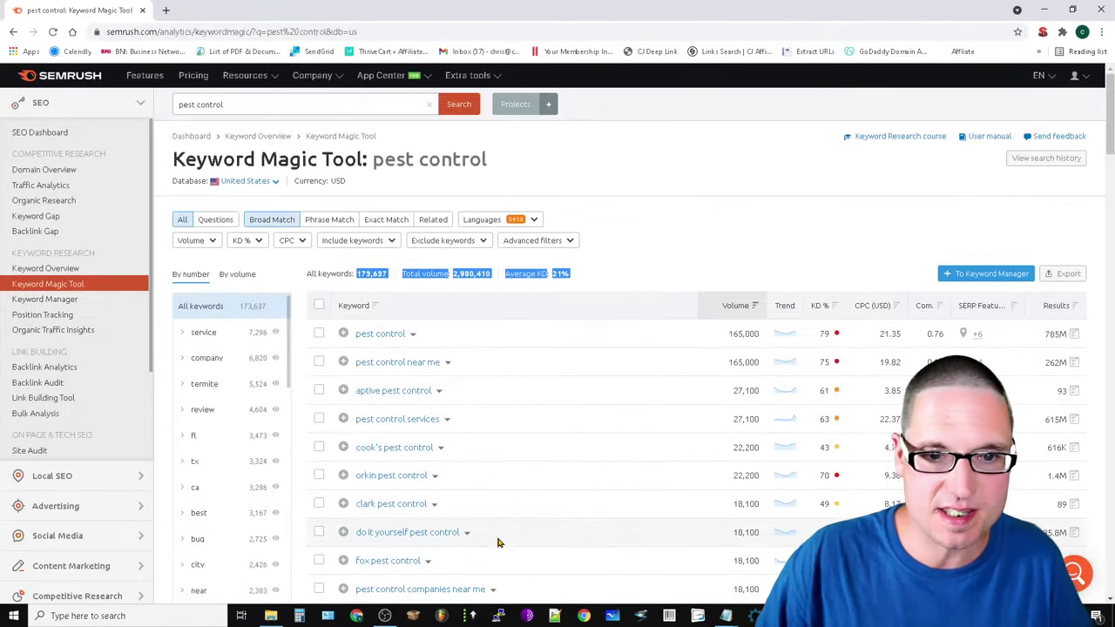
pyautogui.scroll(-2, 595, 381)
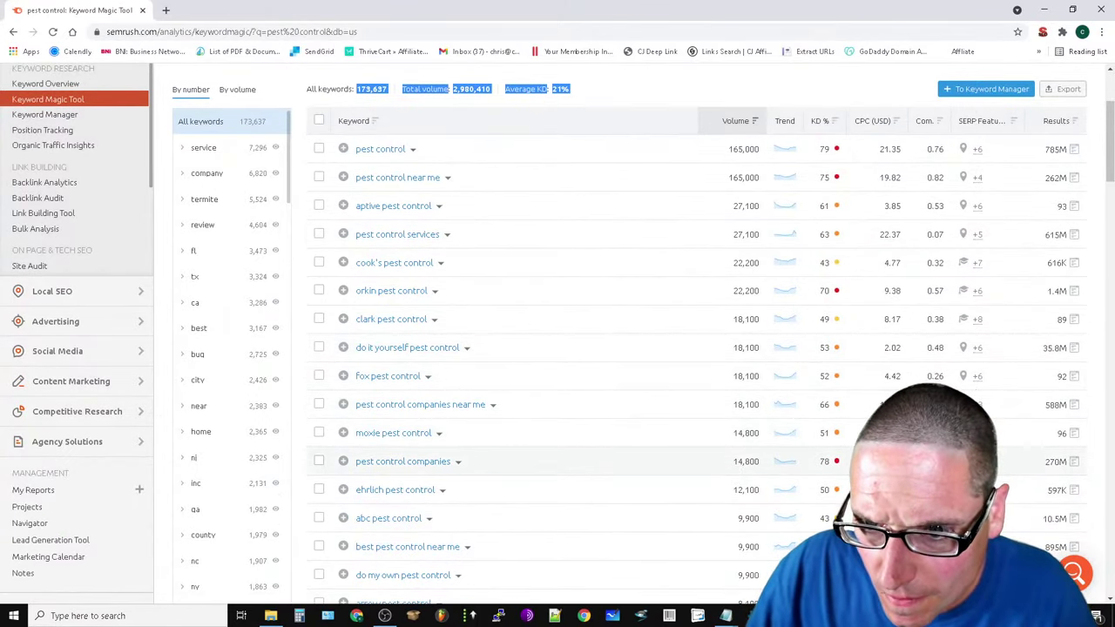
pyautogui.scroll(2, 557, 460)
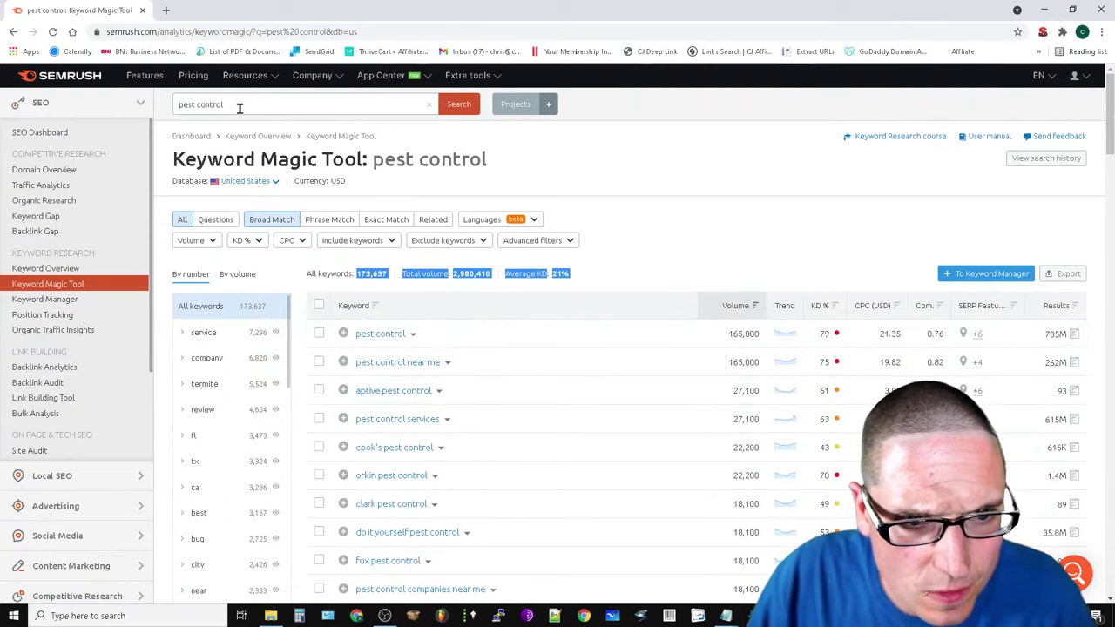
# Search keywords for "flordia pest control", correct the query's spelling to "Florida pest control", and rerun the search
pyautogui.click(177, 111)
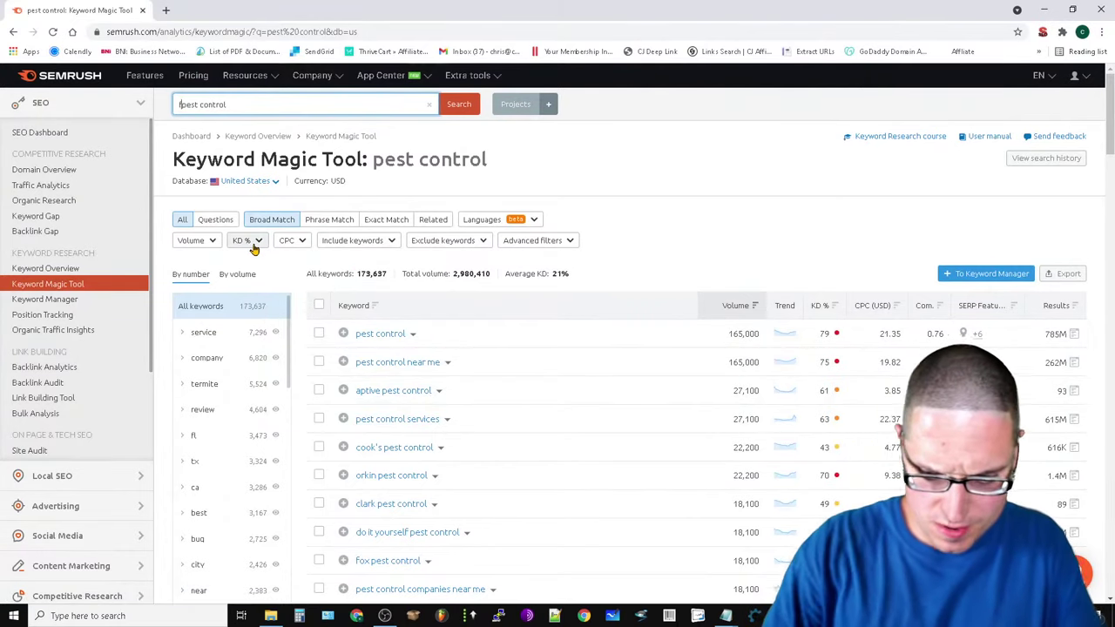
pyautogui.write('flordia')
pyautogui.press('Return')
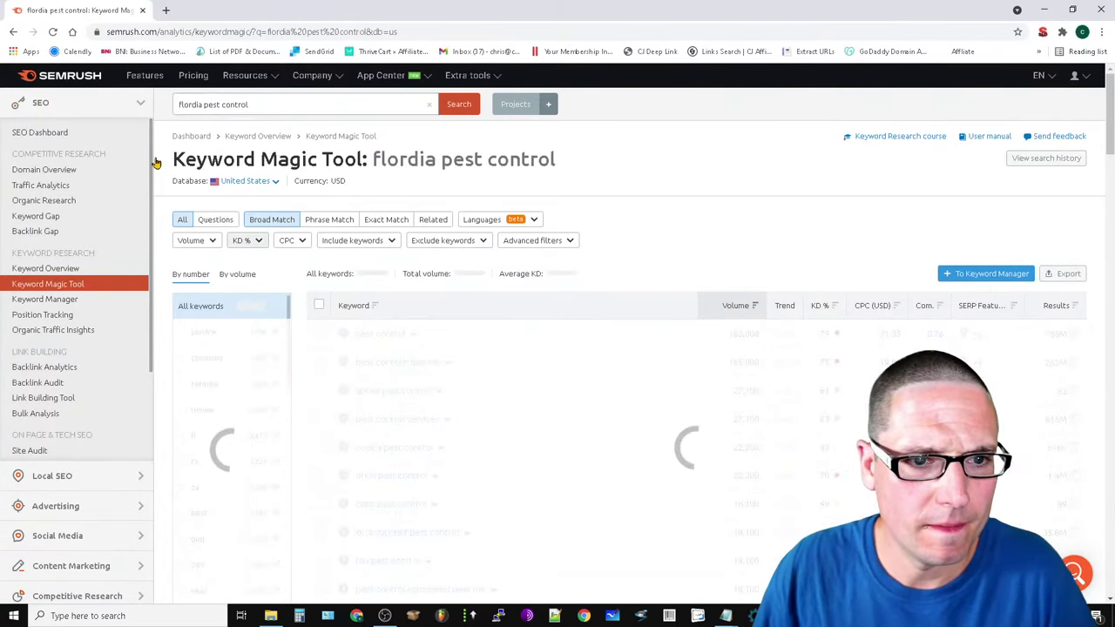
pyautogui.click(283, 105)
pyautogui.rightClick(188, 106)
pyautogui.click(209, 122)
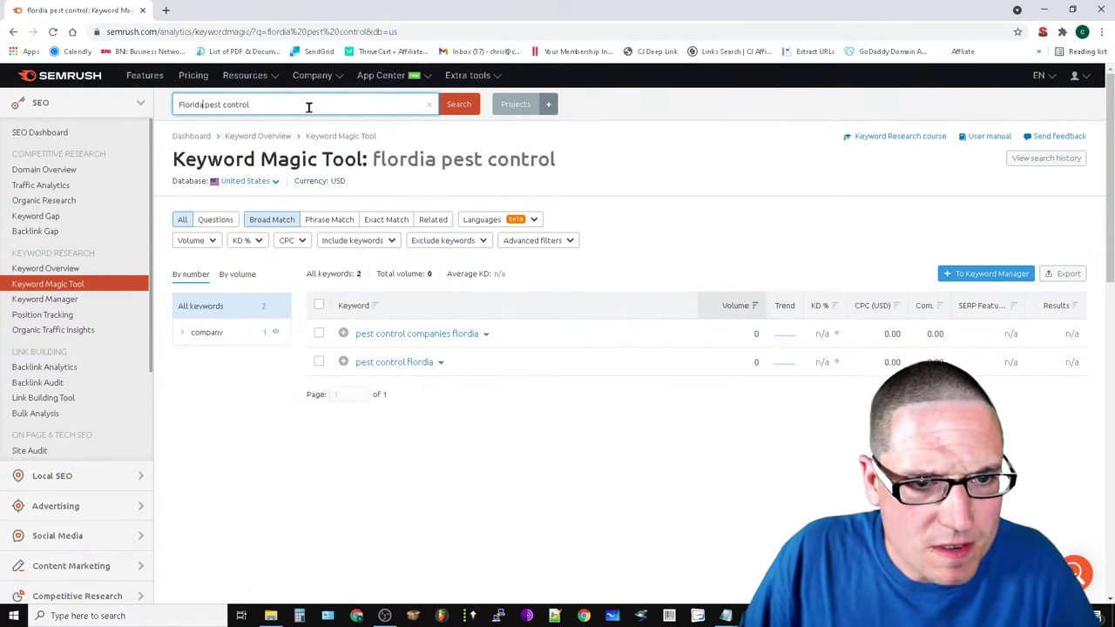
pyautogui.click(458, 104)
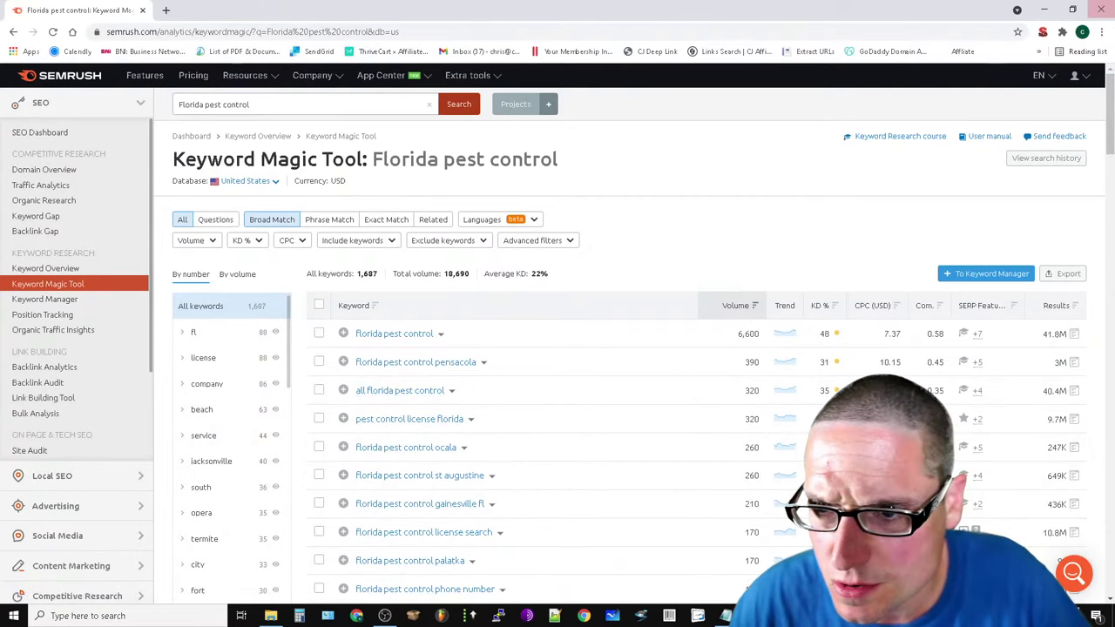
# Toggle the volume sort of the Florida keywords back to highest first and examine the city and regional keyword variations
pyautogui.scroll(-2, 741, 423)
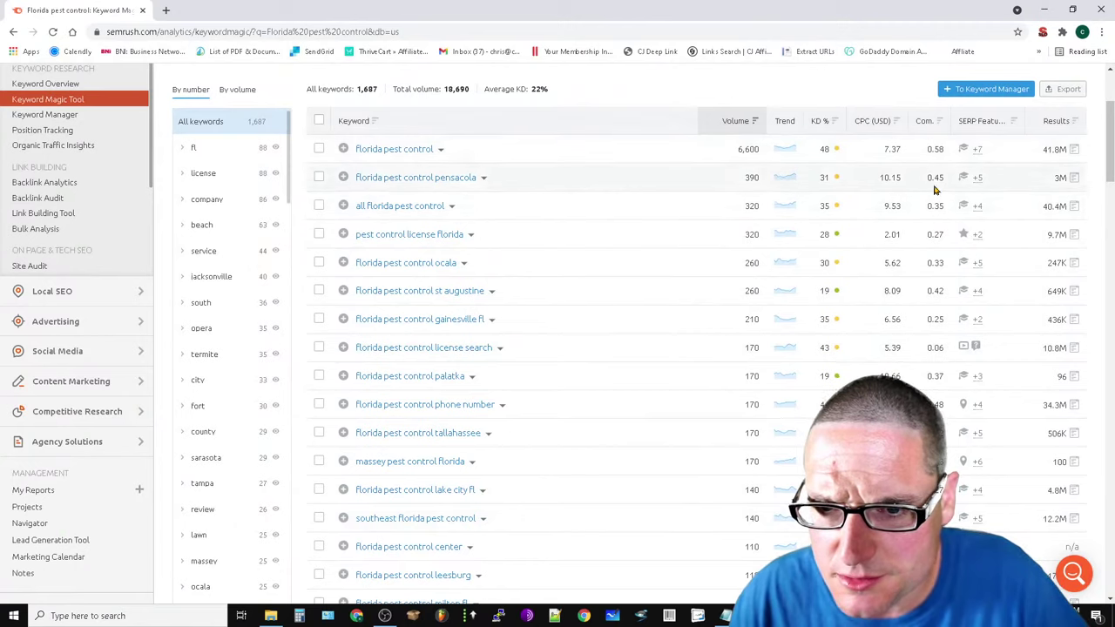
pyautogui.click(748, 122)
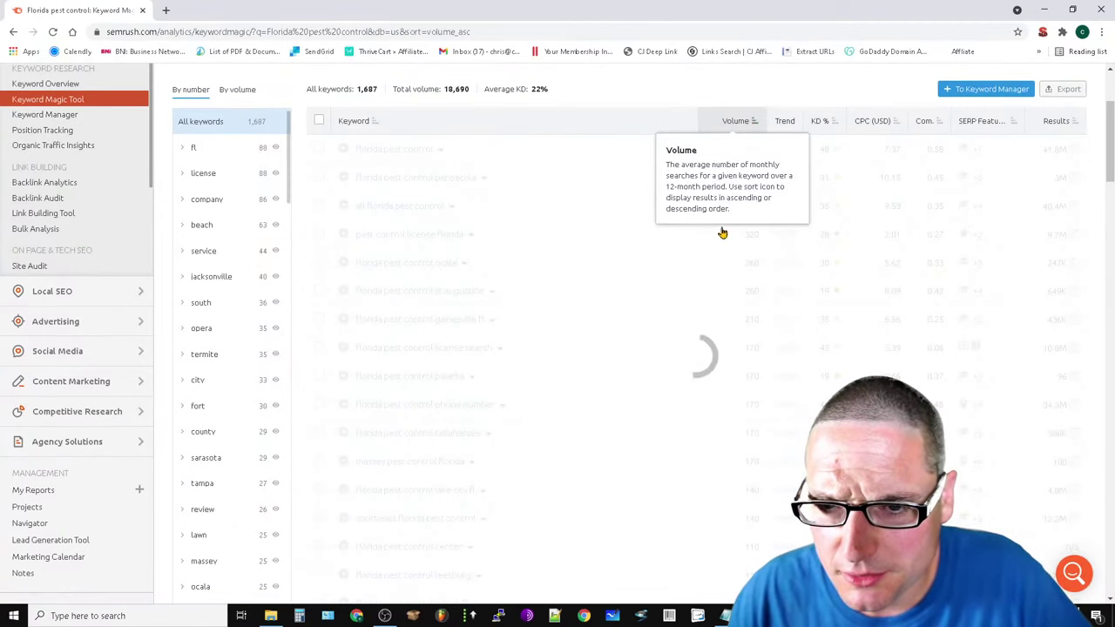
pyautogui.click(748, 306)
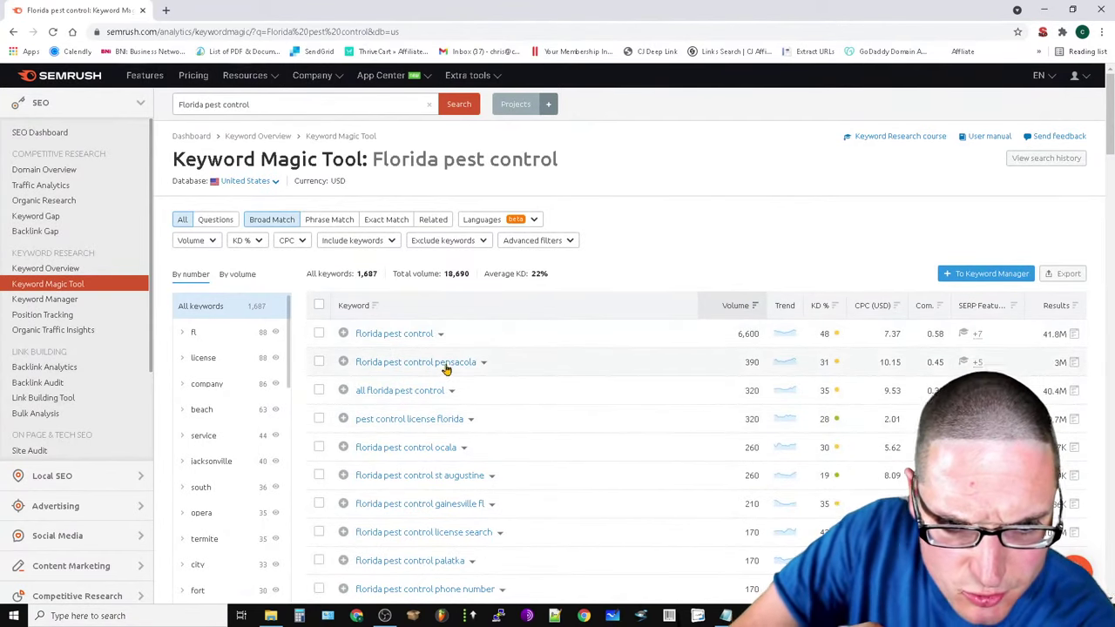
pyautogui.moveTo(485, 398); pyautogui.dragTo(359, 392)
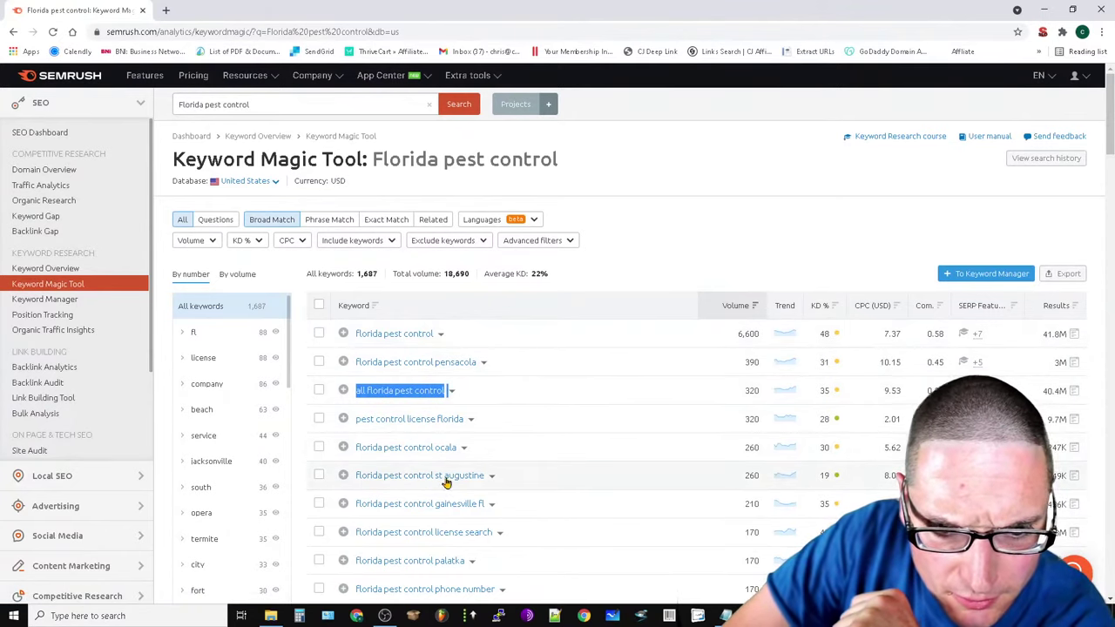
pyautogui.scroll(-2, 740, 522)
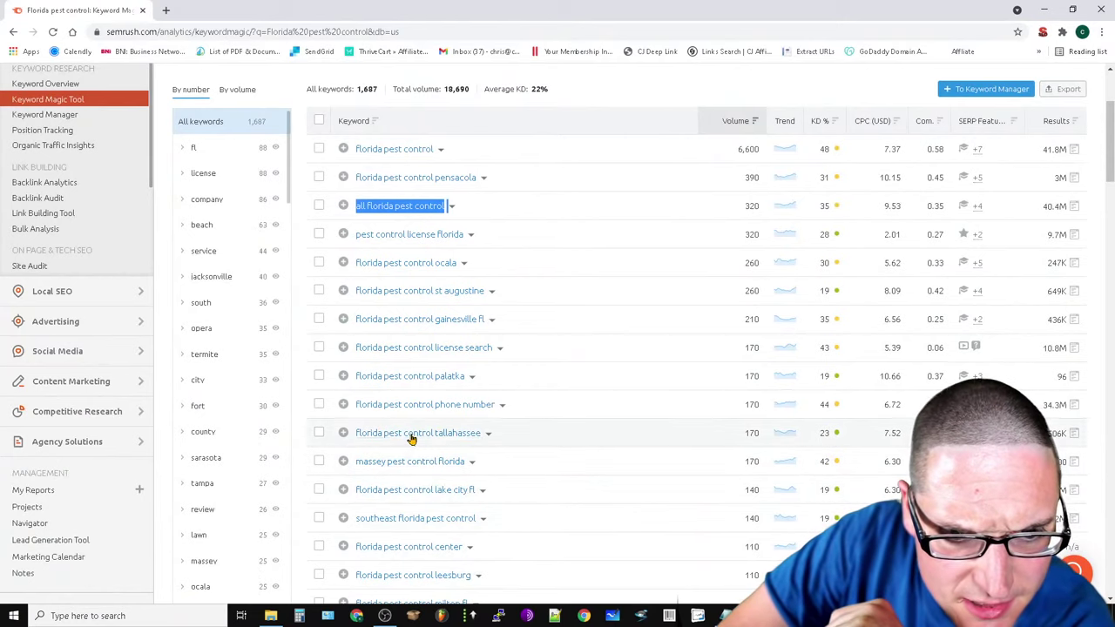
pyautogui.scroll(2, 688, 408)
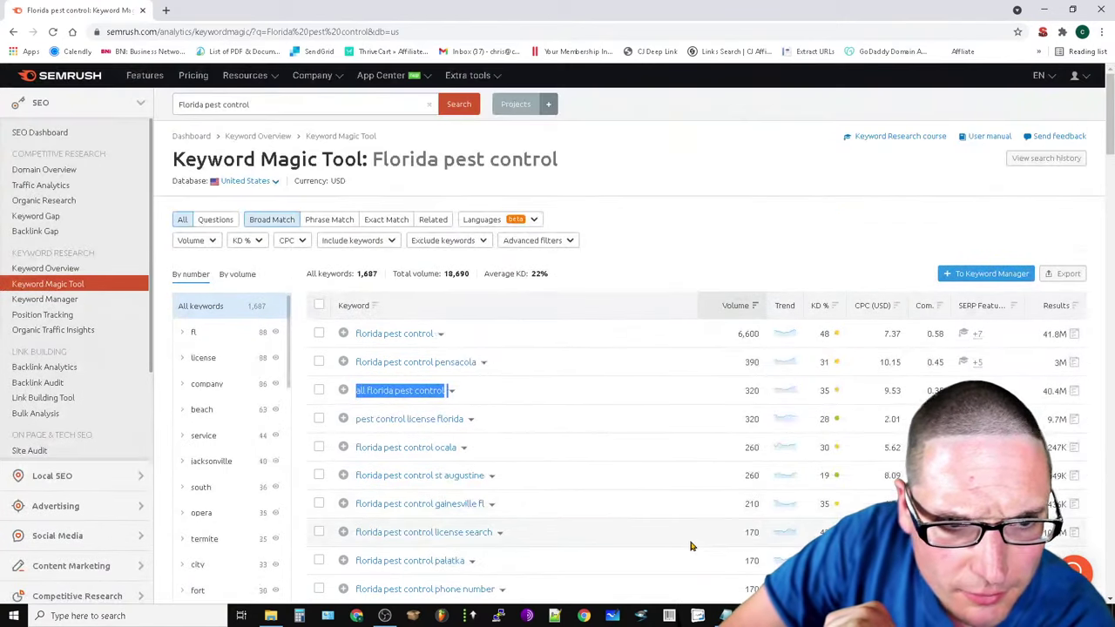
pyautogui.click(278, 106)
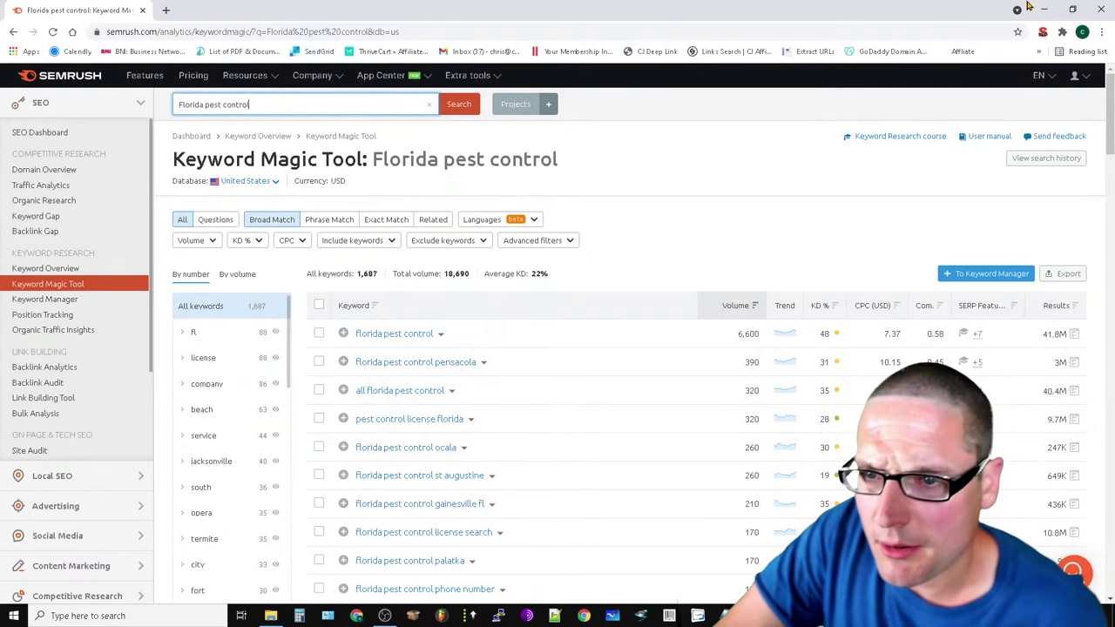
# Leave the Semrush window and search Google for "all flordia pest control" in a new browser tab
pyautogui.click(1043, 8)
pyautogui.click(223, 81)
pyautogui.hotkey('ctrl', 'a')
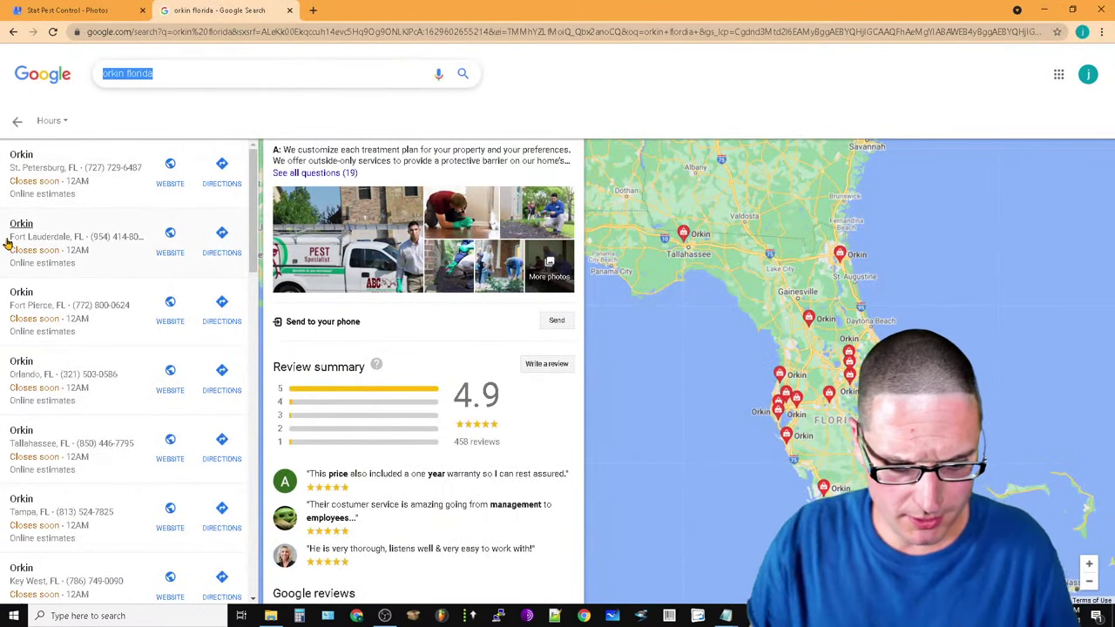
pyautogui.write('all fl')
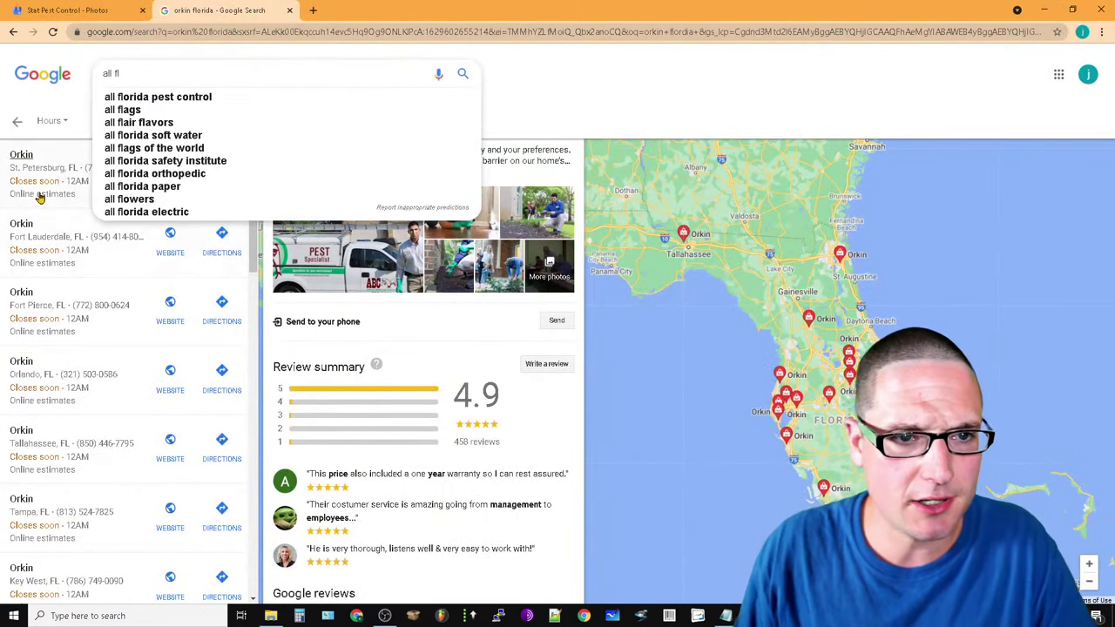
pyautogui.click(312, 10)
pyautogui.click(493, 238)
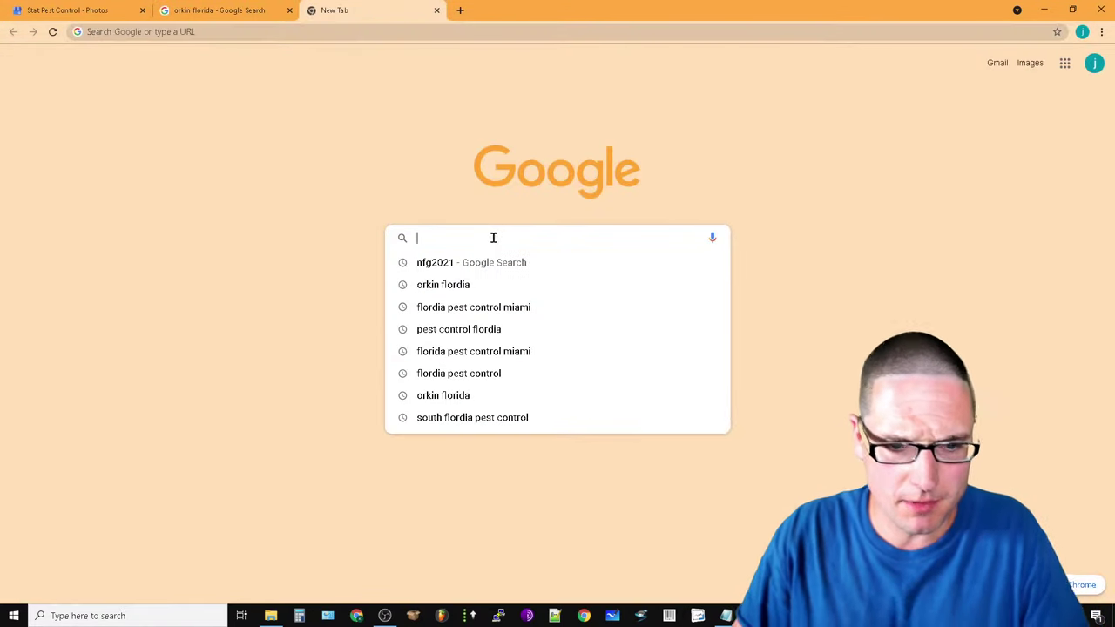
pyautogui.write('all flordia')
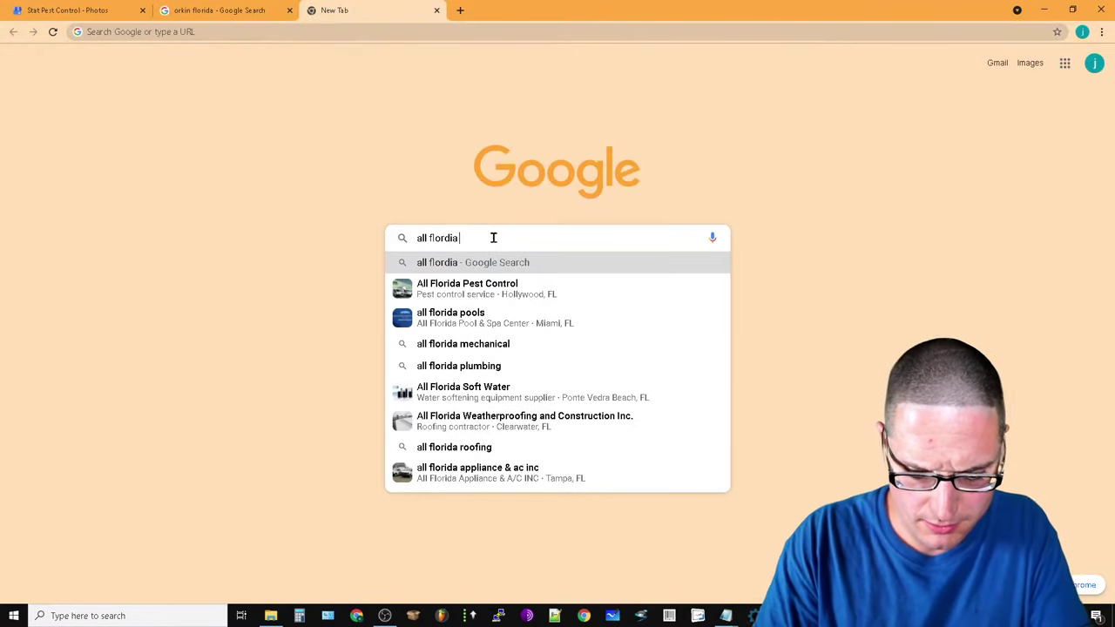
pyautogui.write(' pest control')
pyautogui.press('Return')
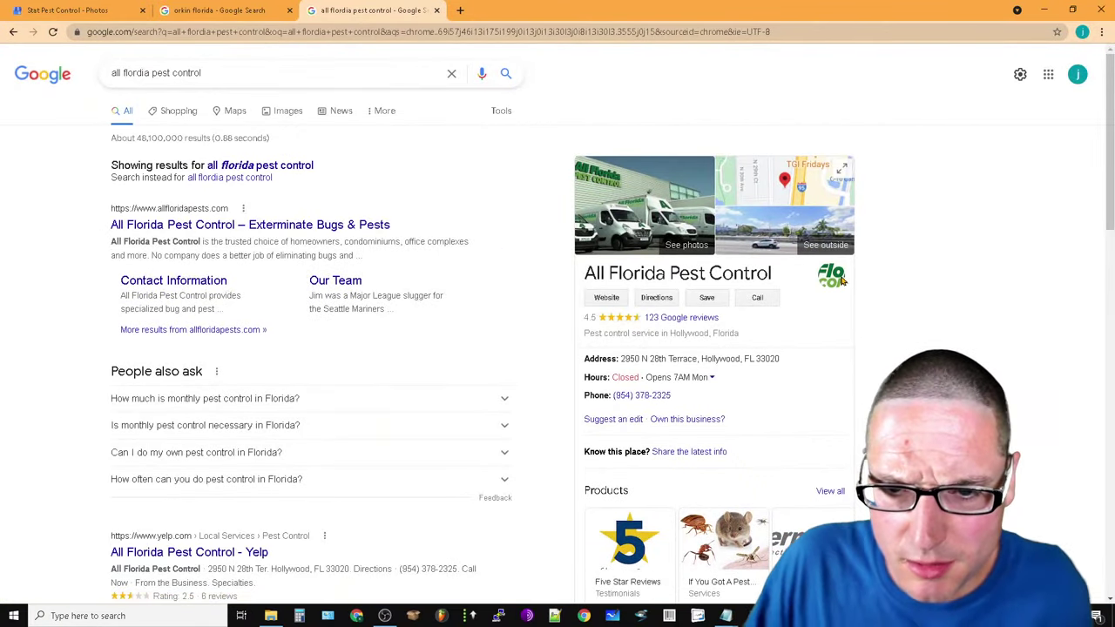
# Open the All Florida Pest Control listing in Google Maps and review its business details, photos, and customer reviews
pyautogui.scroll(-2, 719, 471)
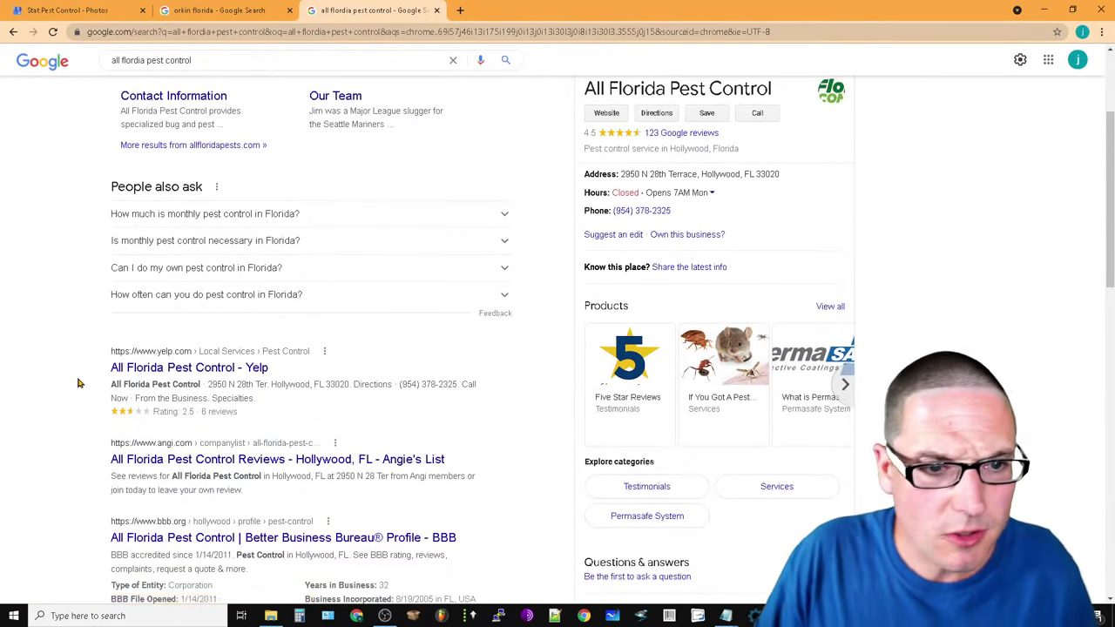
pyautogui.scroll(2, 80, 383)
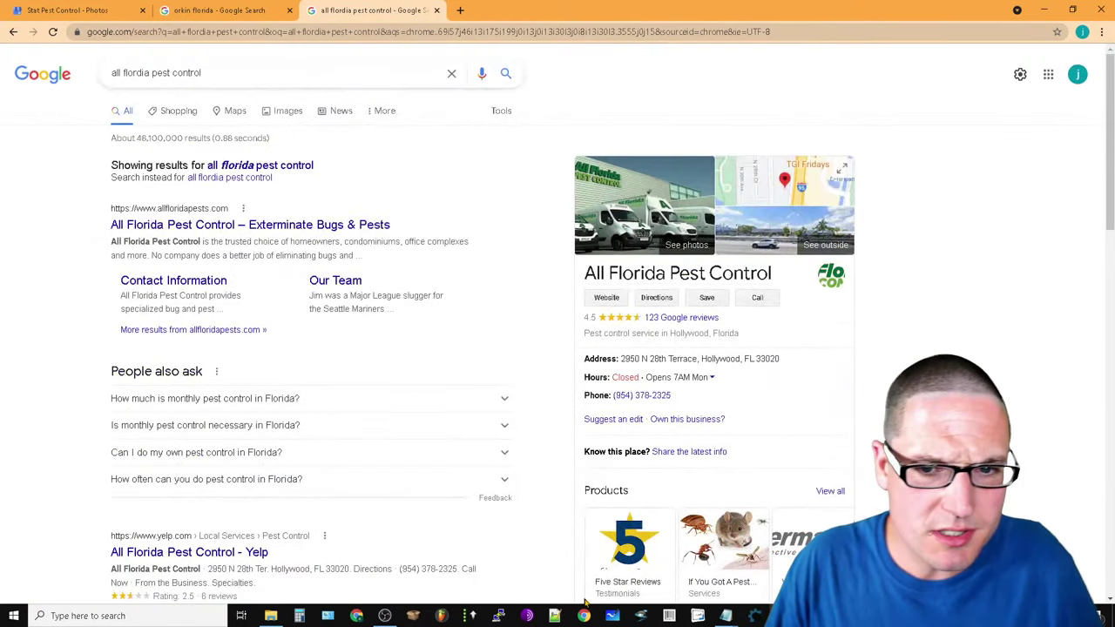
pyautogui.click(235, 113)
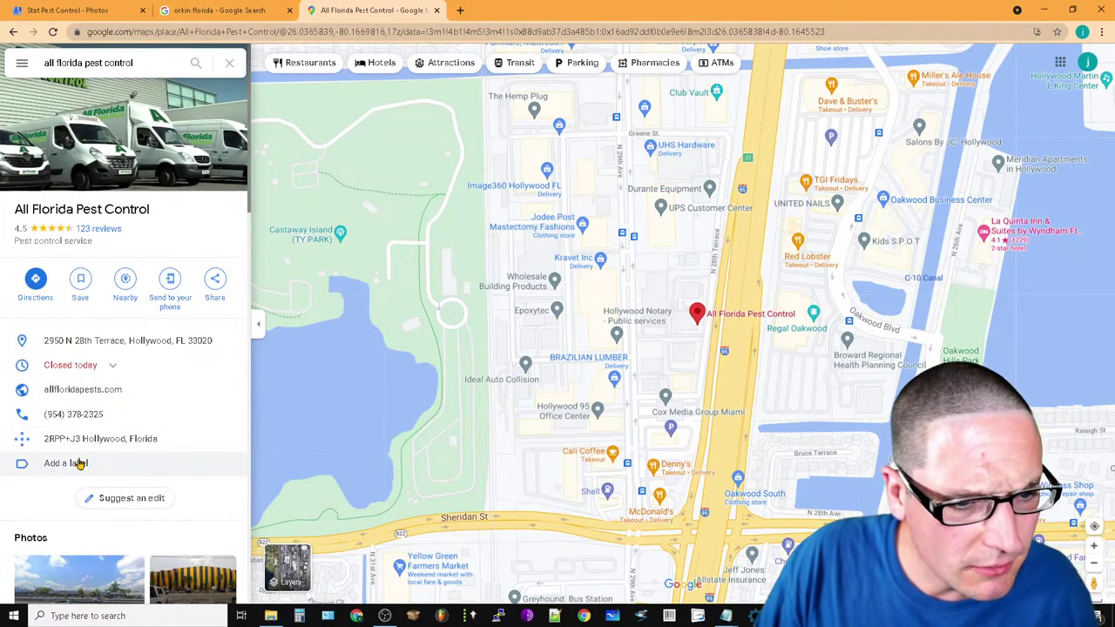
pyautogui.scroll(-4, 142, 471)
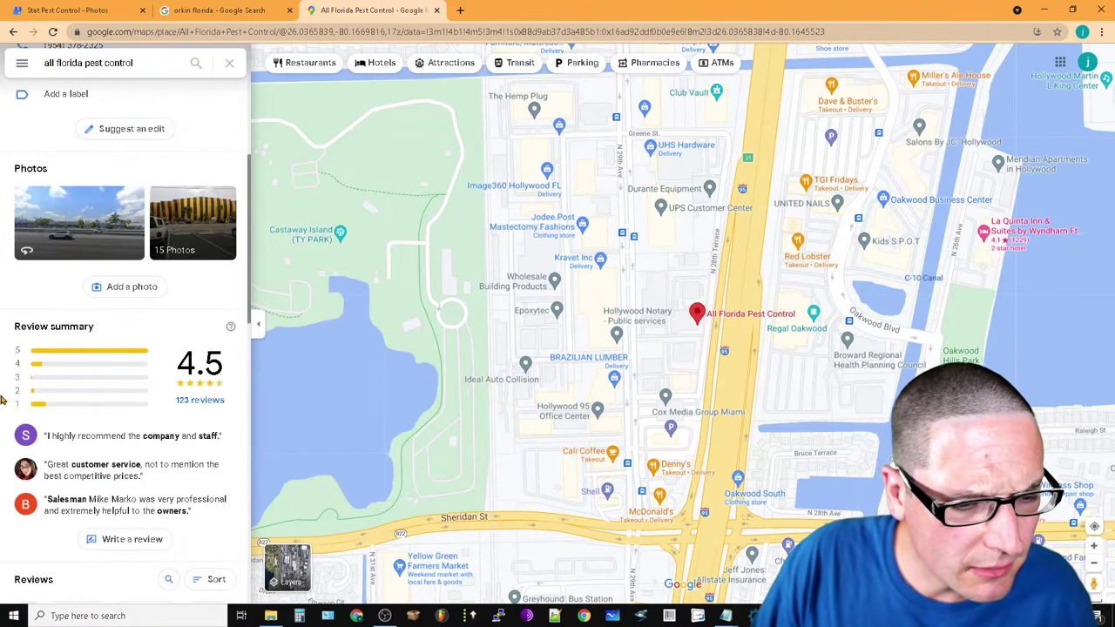
pyautogui.scroll(-2, 2, 410)
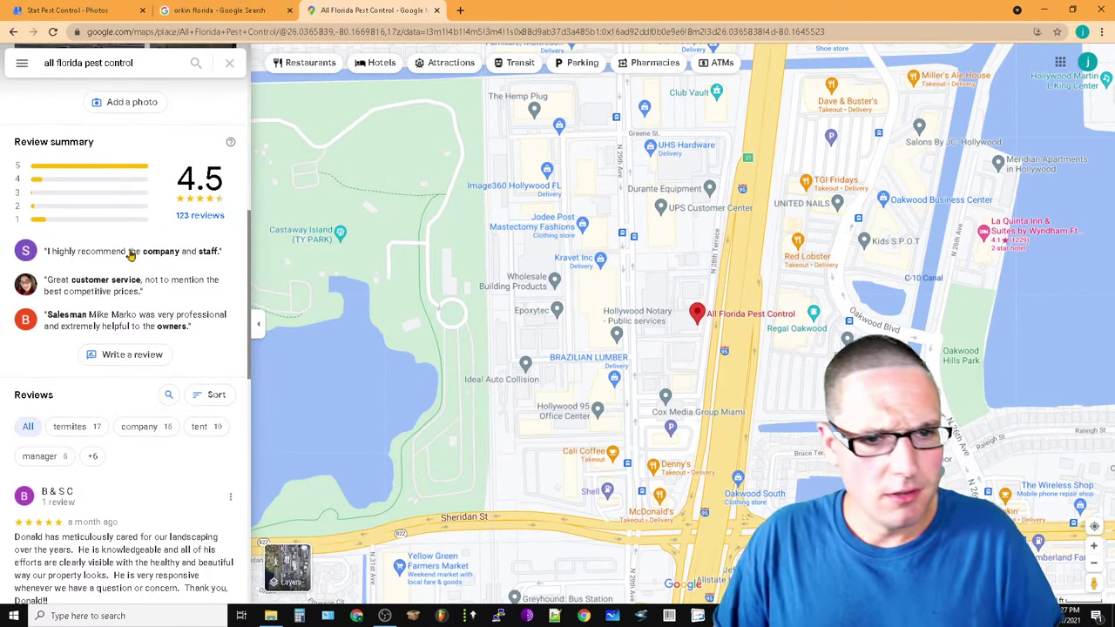
pyautogui.scroll(-8, 67, 452)
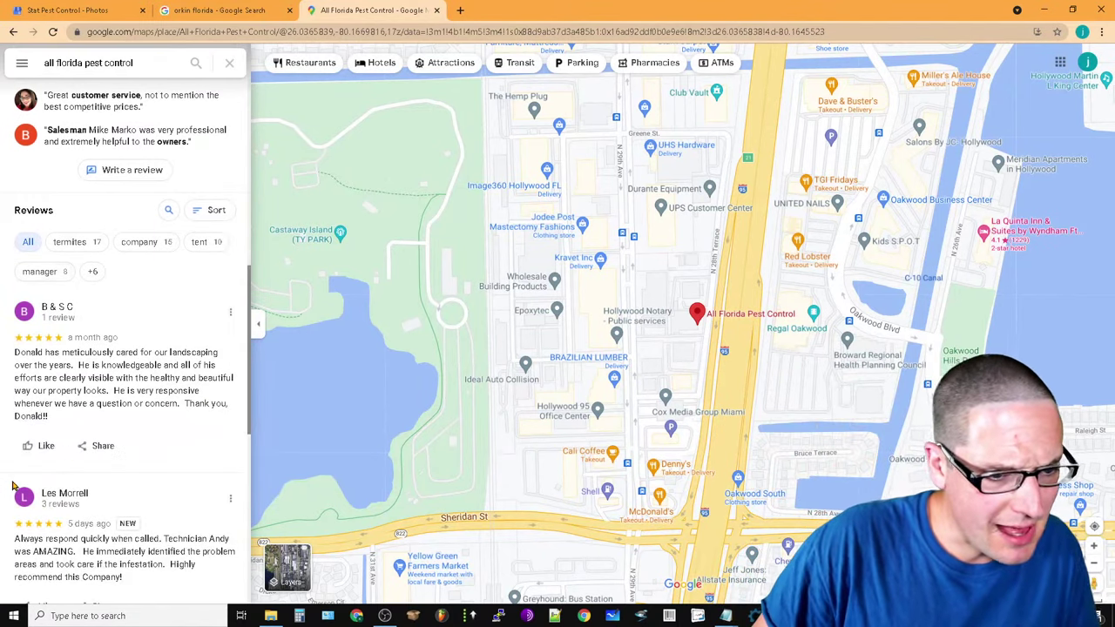
pyautogui.scroll(10, 130, 392)
pyautogui.scroll(5, 522, 522)
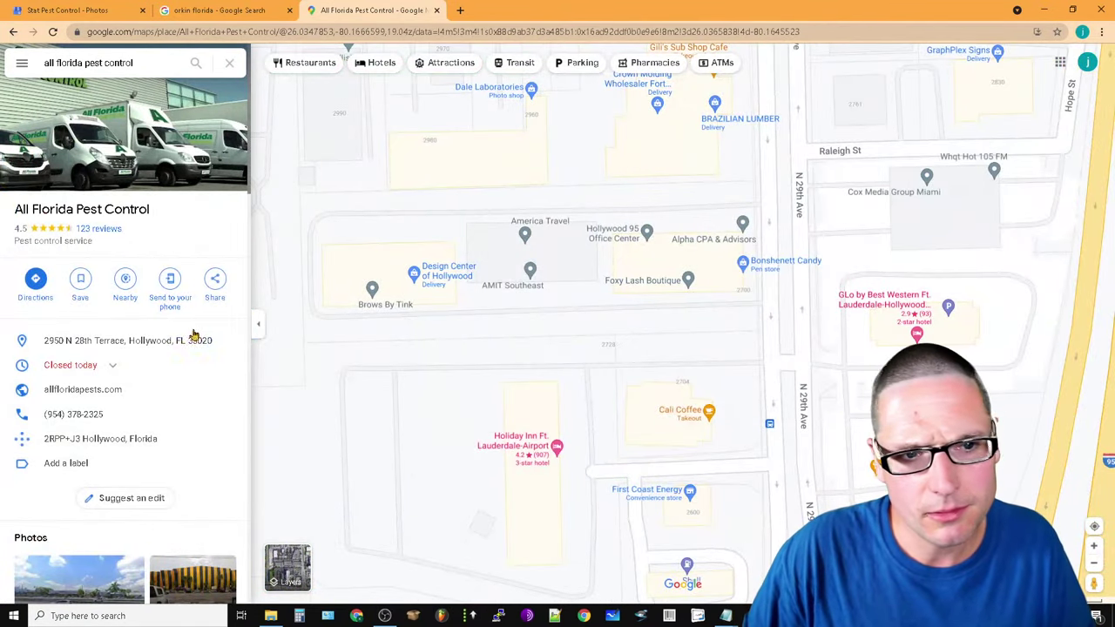
# Examine the rest of the All Florida Pest Control listing through its related businesses and web results
pyautogui.click(3, 339)
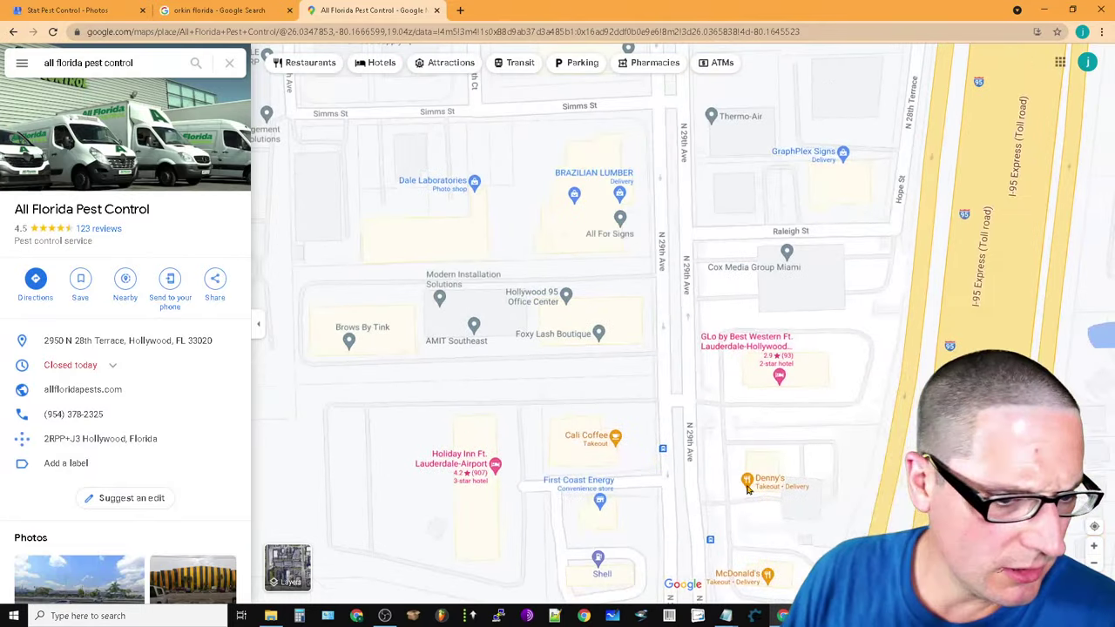
pyautogui.scroll(-10, 119, 461)
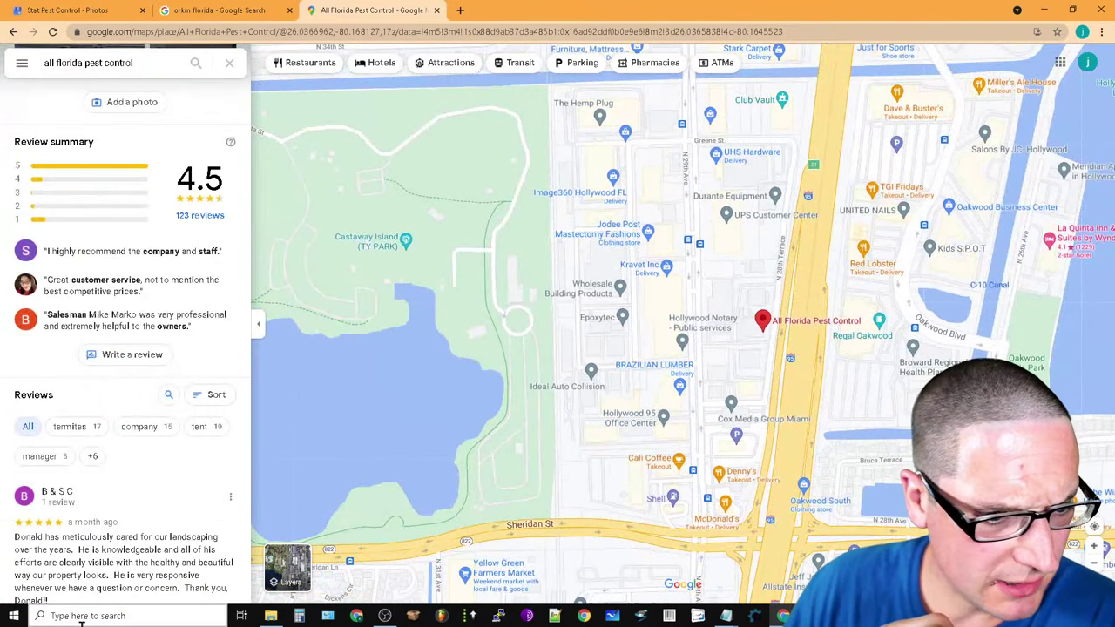
pyautogui.scroll(-5, 111, 487)
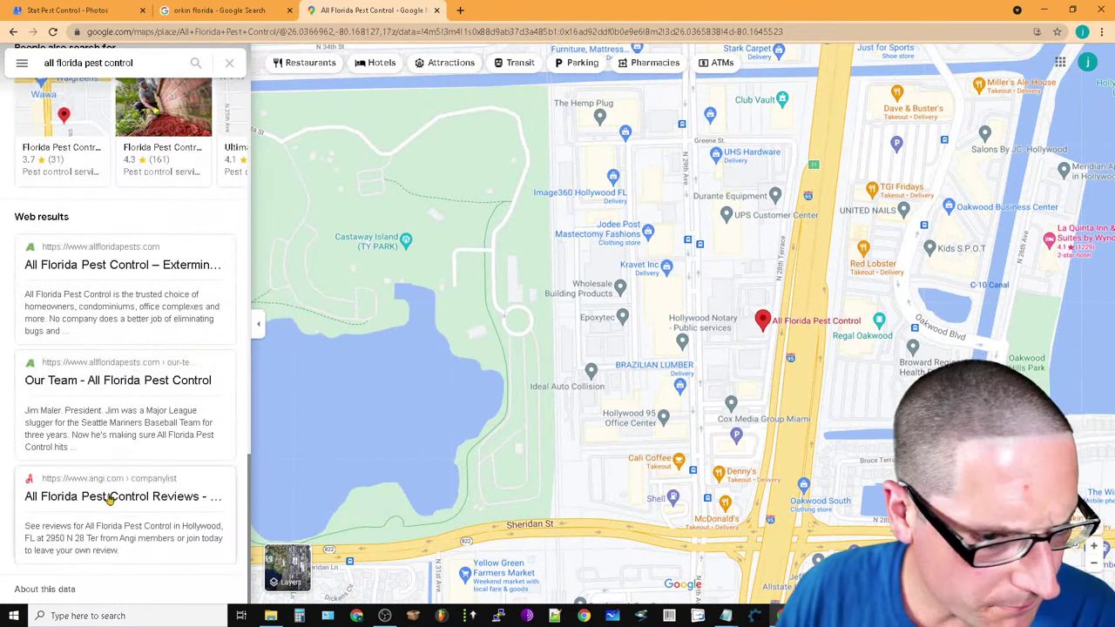
pyautogui.scroll(15, 137, 304)
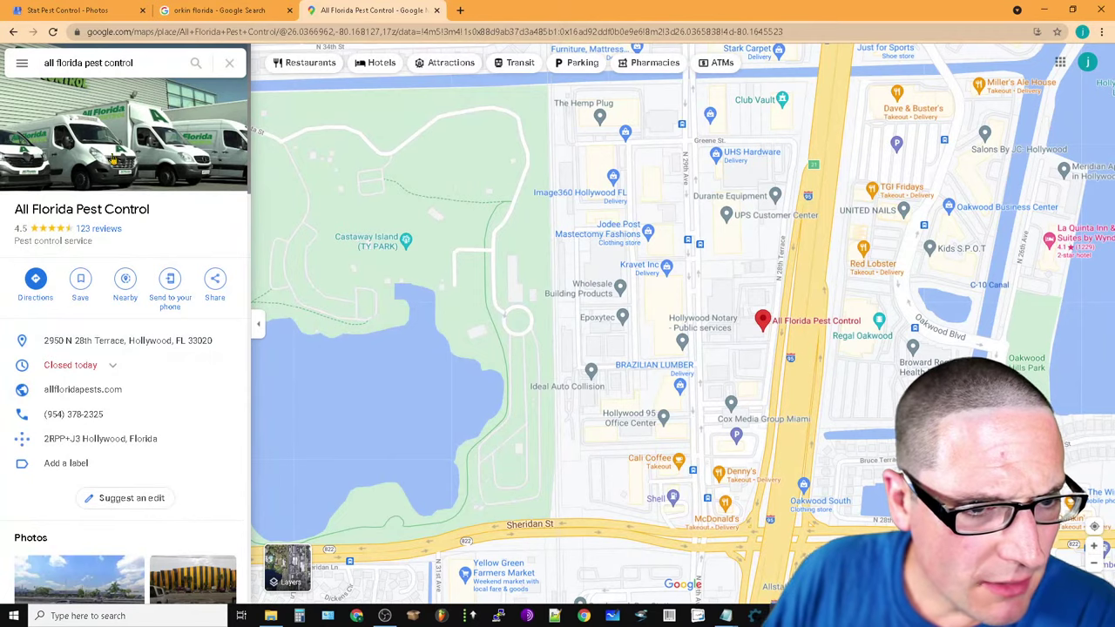
# Return to the search results, open All Florida Pest Control's photo gallery, and compare its Street View and owner-uploaded photos
pyautogui.click(13, 32)
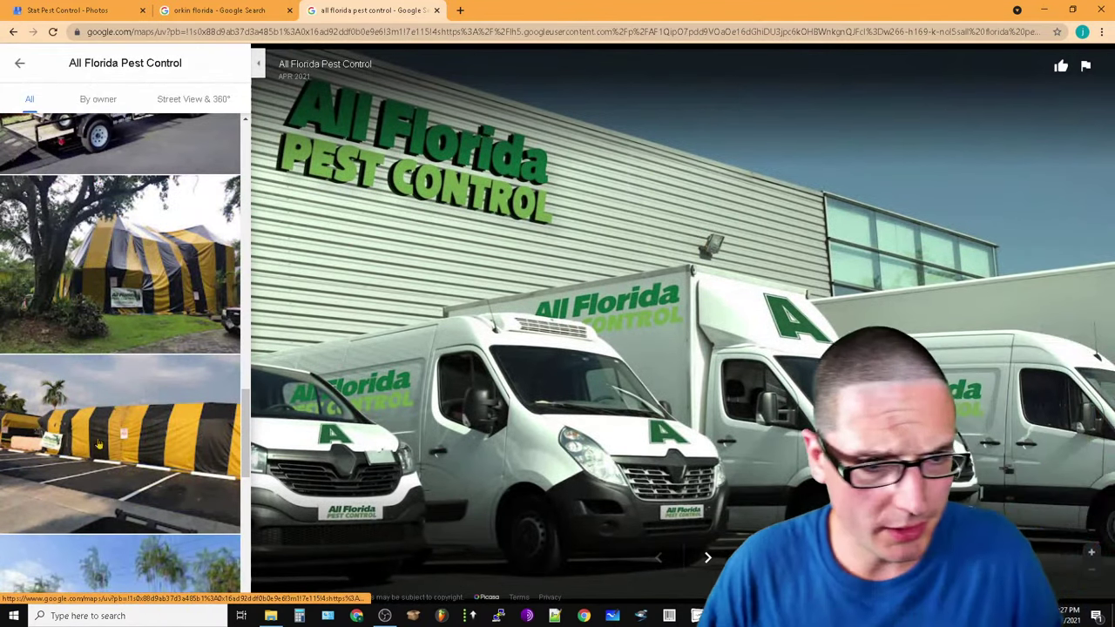
pyautogui.click(98, 99)
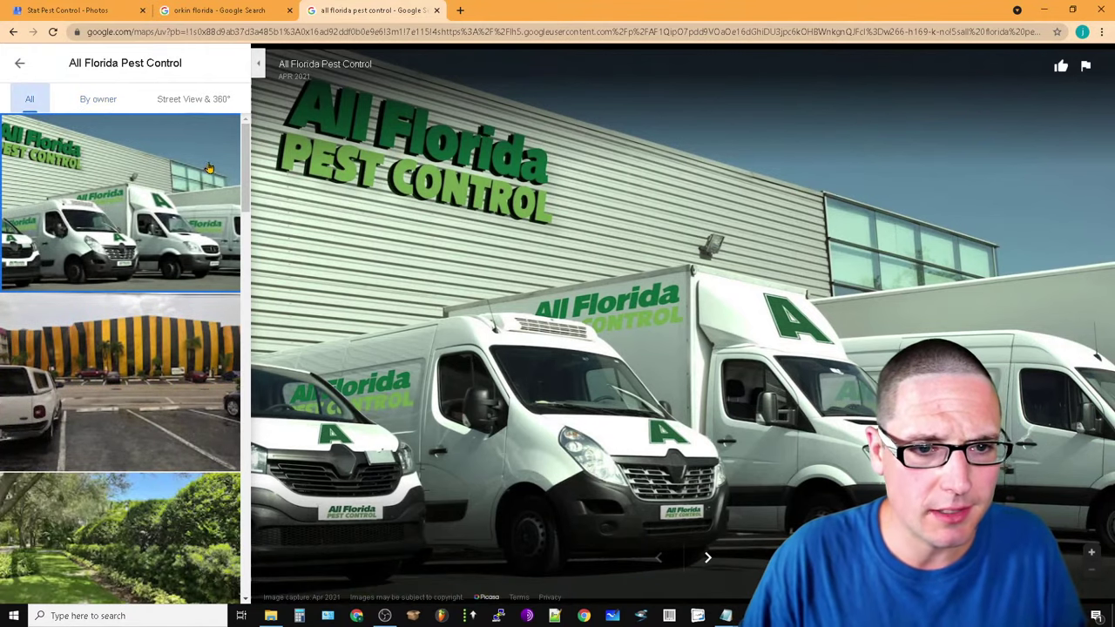
pyautogui.click(178, 103)
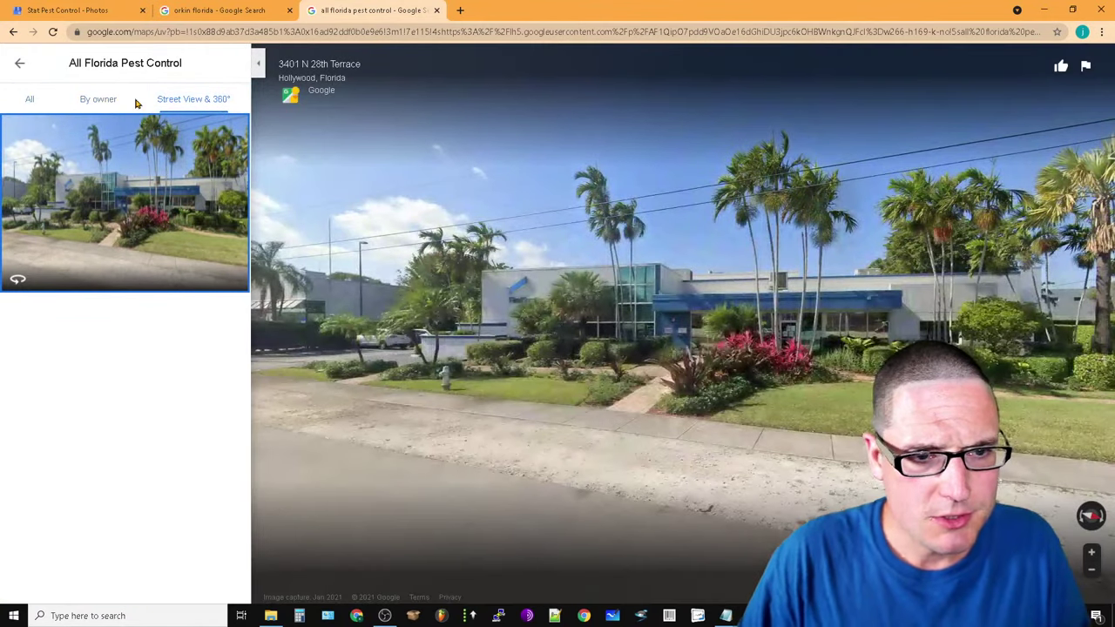
pyautogui.click(98, 99)
pyautogui.scroll(-5, 150, 374)
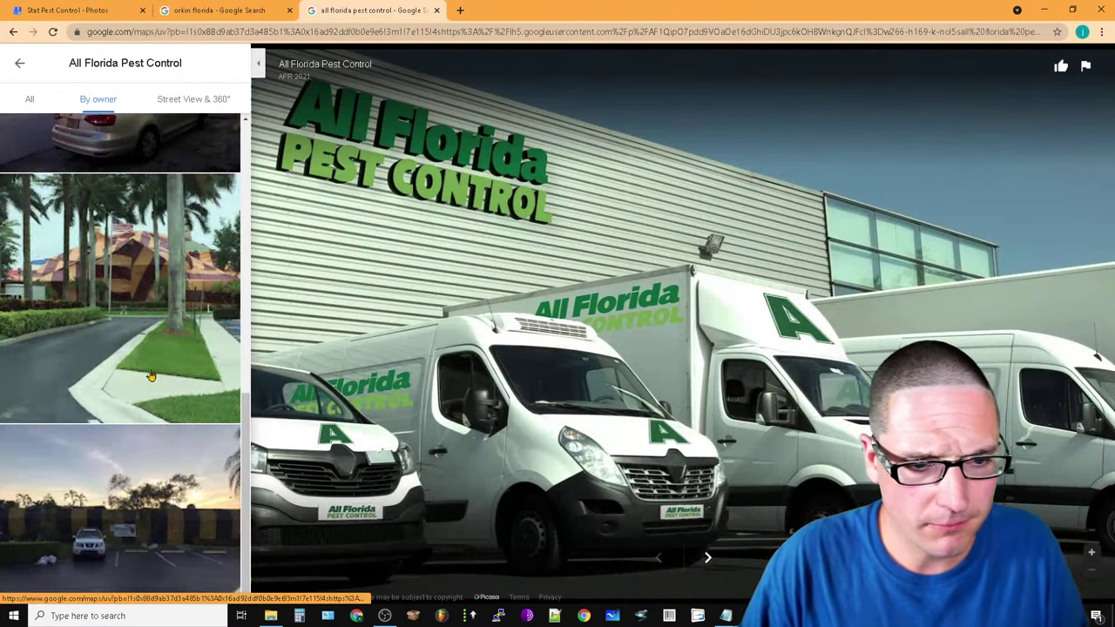
pyautogui.scroll(5, 123, 523)
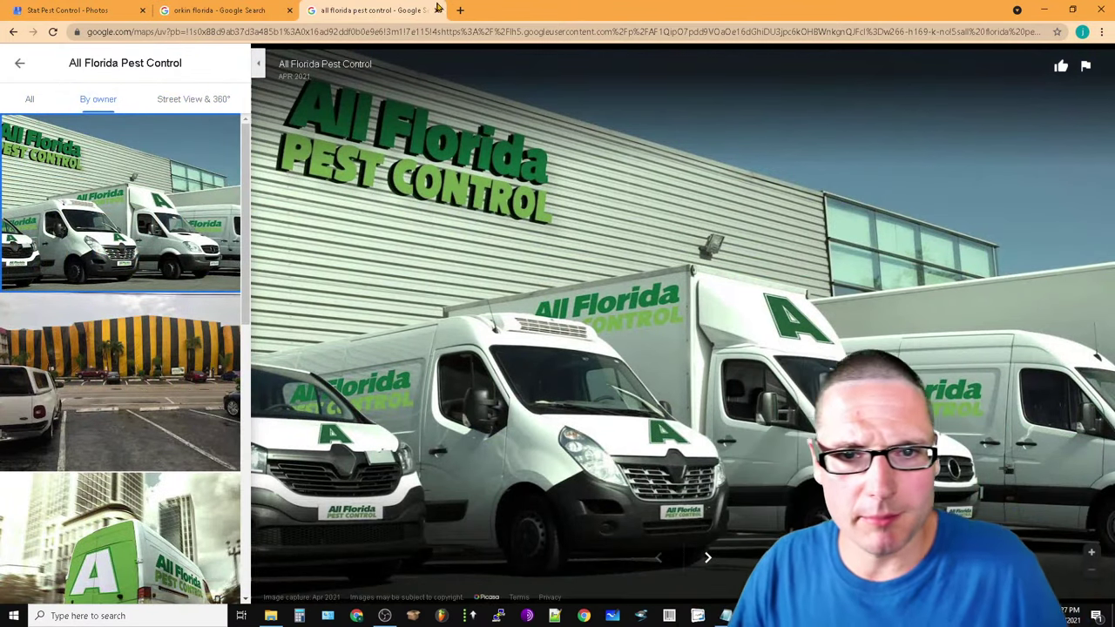
# Close the All Florida Pest Control tab and review the details, questions, and photos of the ABC Home & Commercial Services listing
pyautogui.click(437, 10)
pyautogui.click(160, 83)
pyautogui.write('all fl')
pyautogui.scroll(-5, 458, 359)
pyautogui.scroll(5, 458, 359)
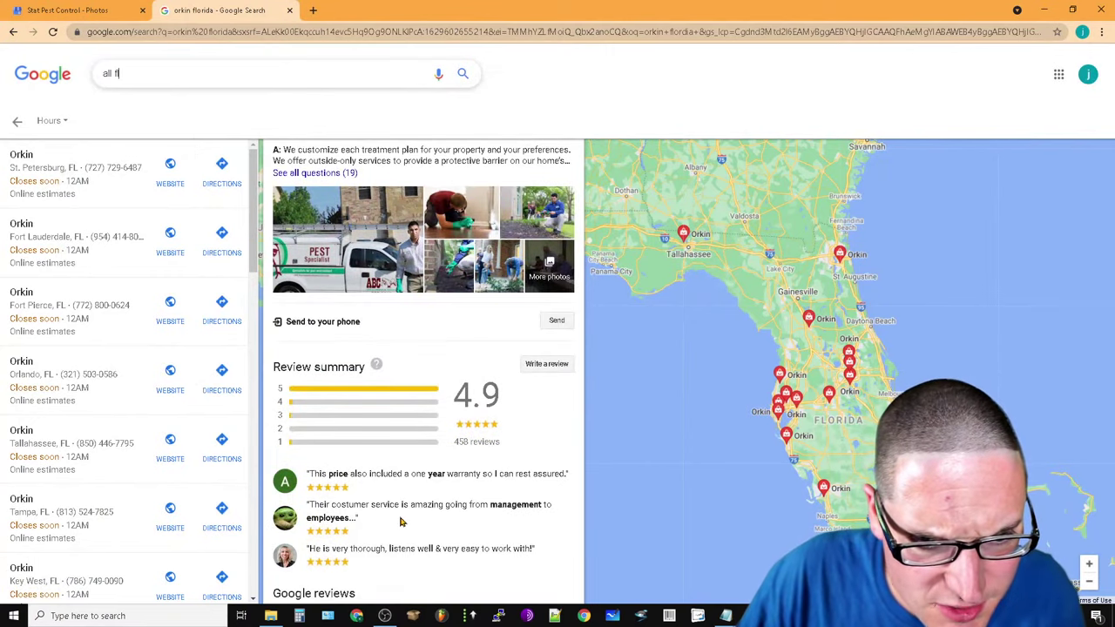
pyautogui.scroll(4, 401, 521)
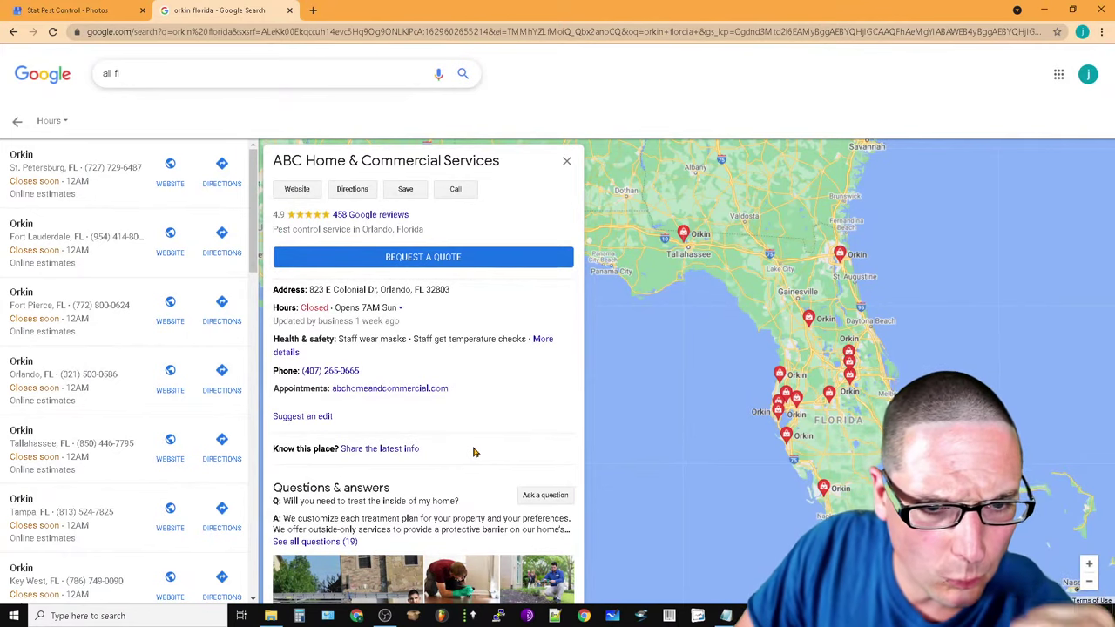
pyautogui.scroll(-2, 429, 427)
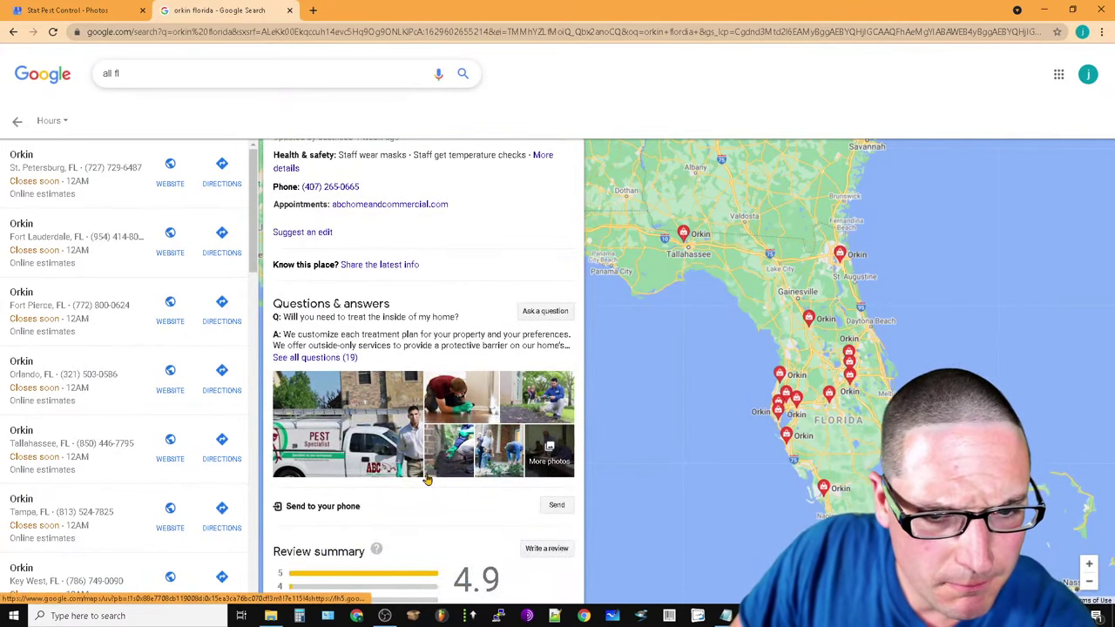
# Switch to Stat Pest Control's photos in Google My Business and look over the photo overview from its beginning
pyautogui.click(37, 13)
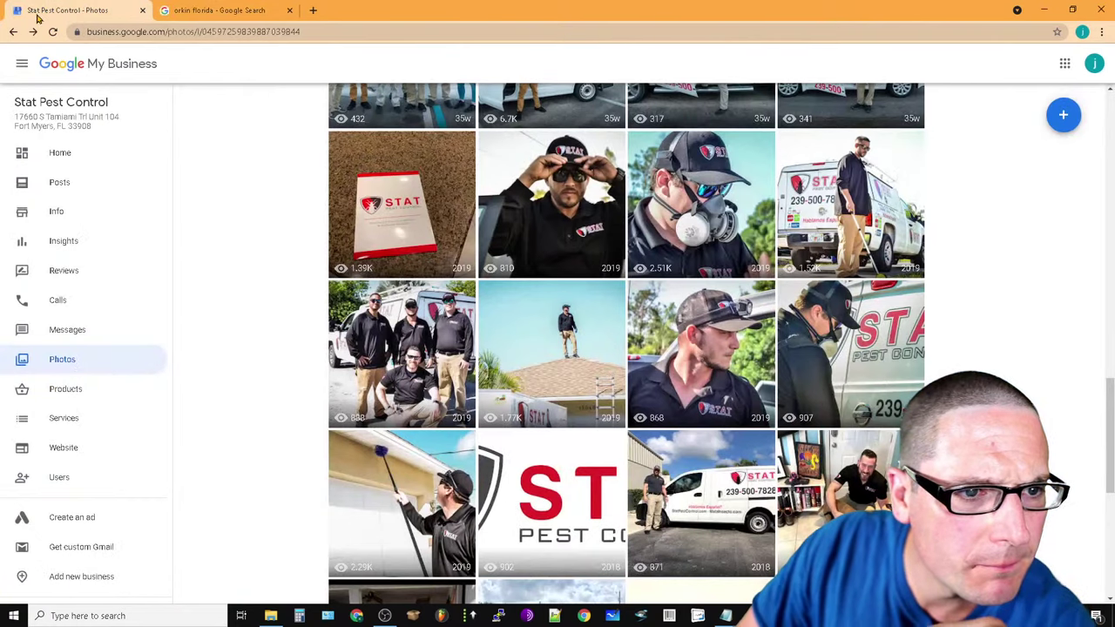
pyautogui.scroll(20, 595, 166)
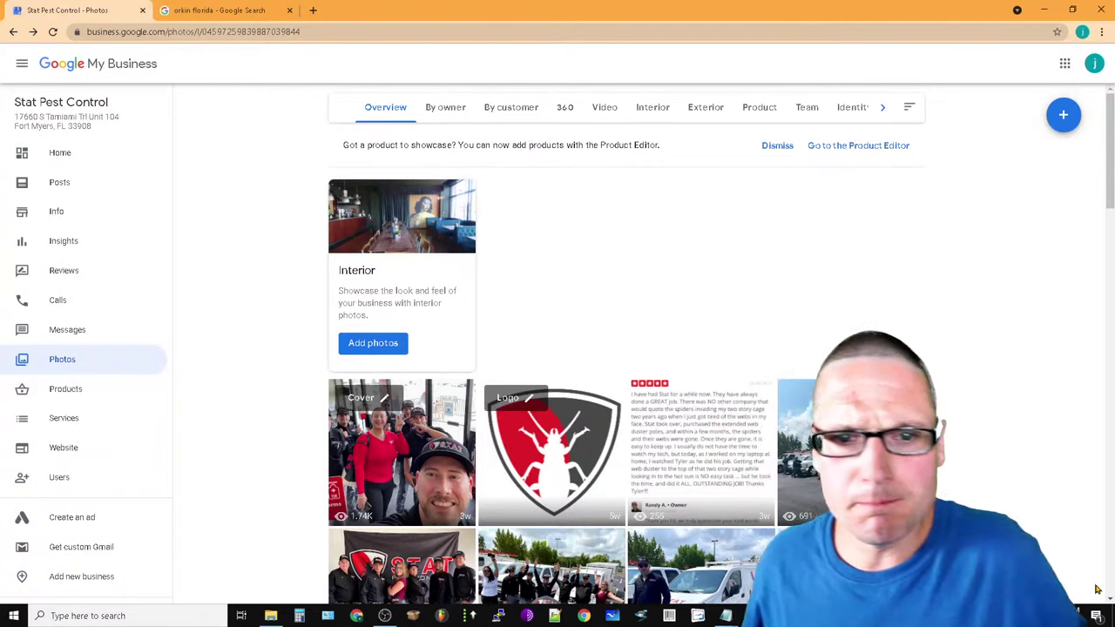
pyautogui.click(261, 9)
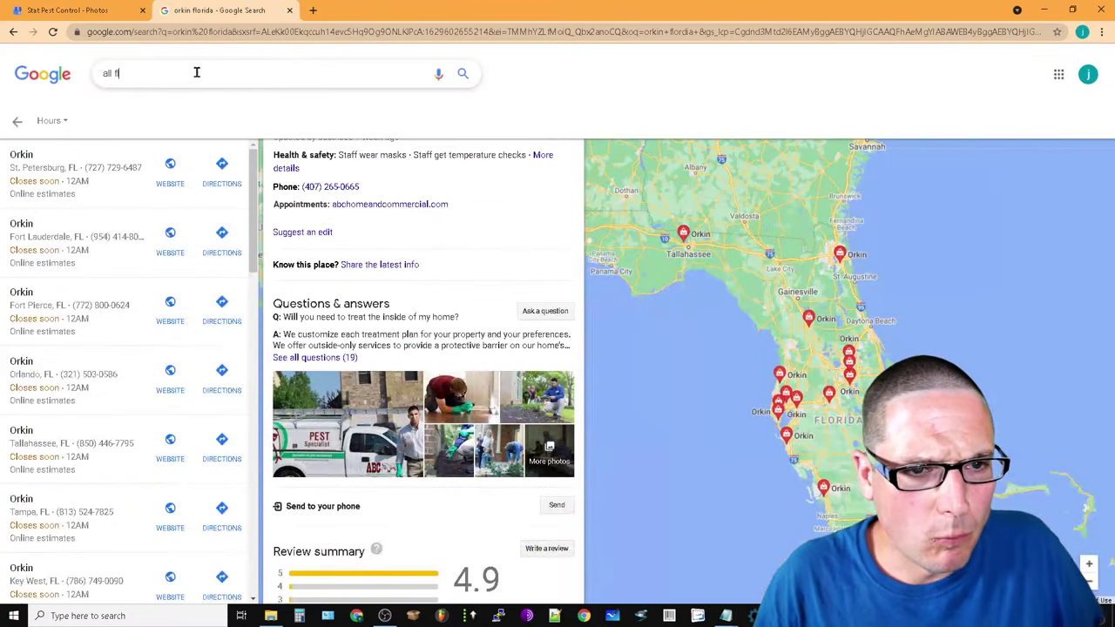
pyautogui.click(184, 33)
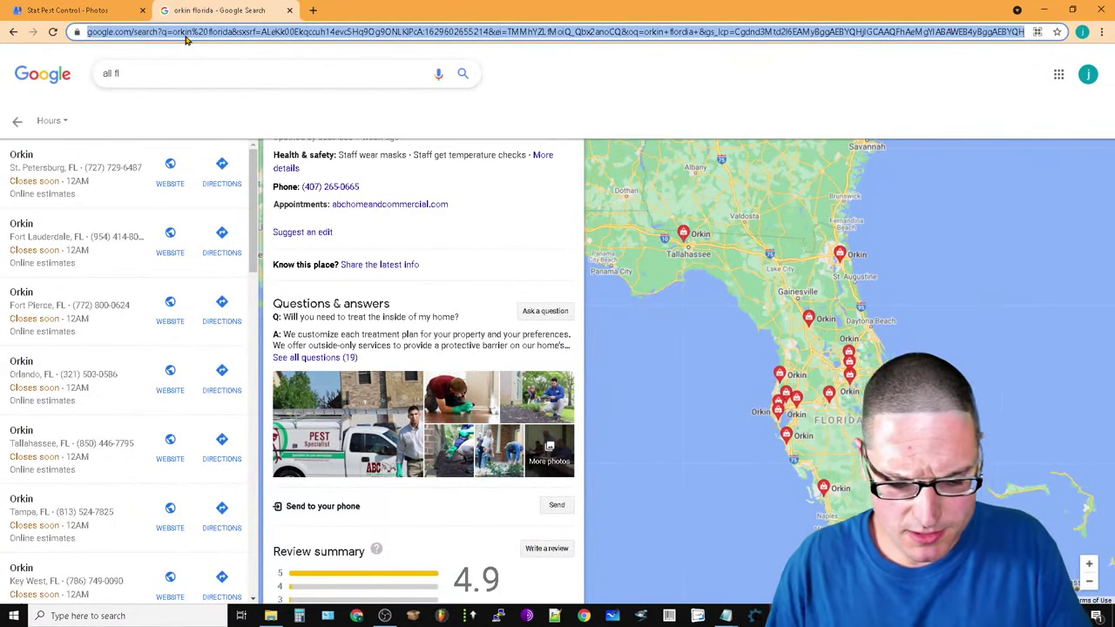
pyautogui.write('s')
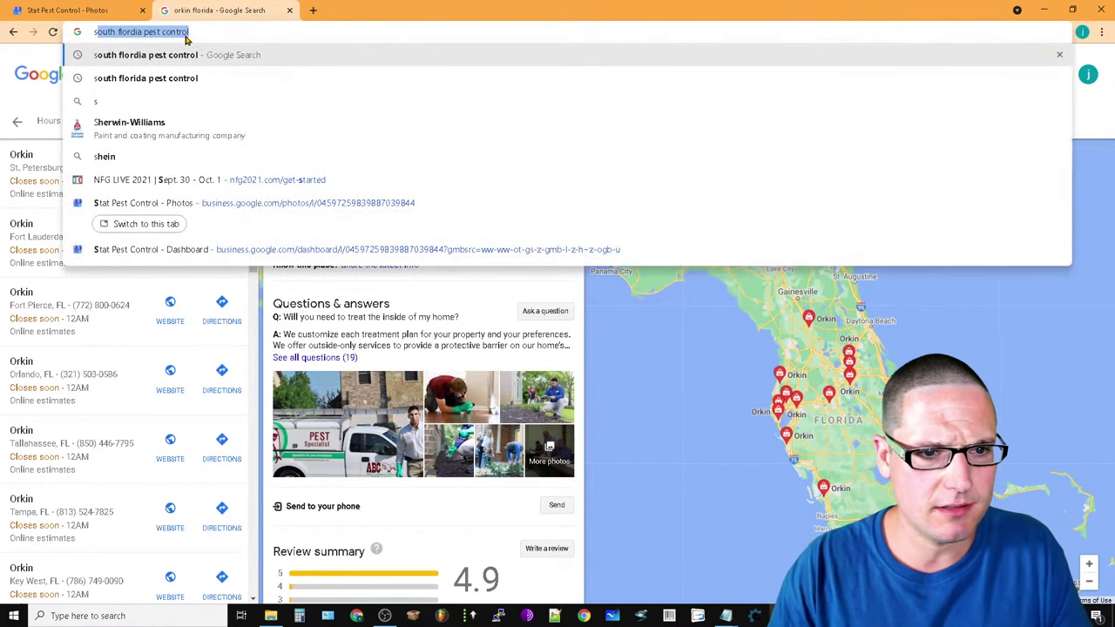
pyautogui.write('ta')
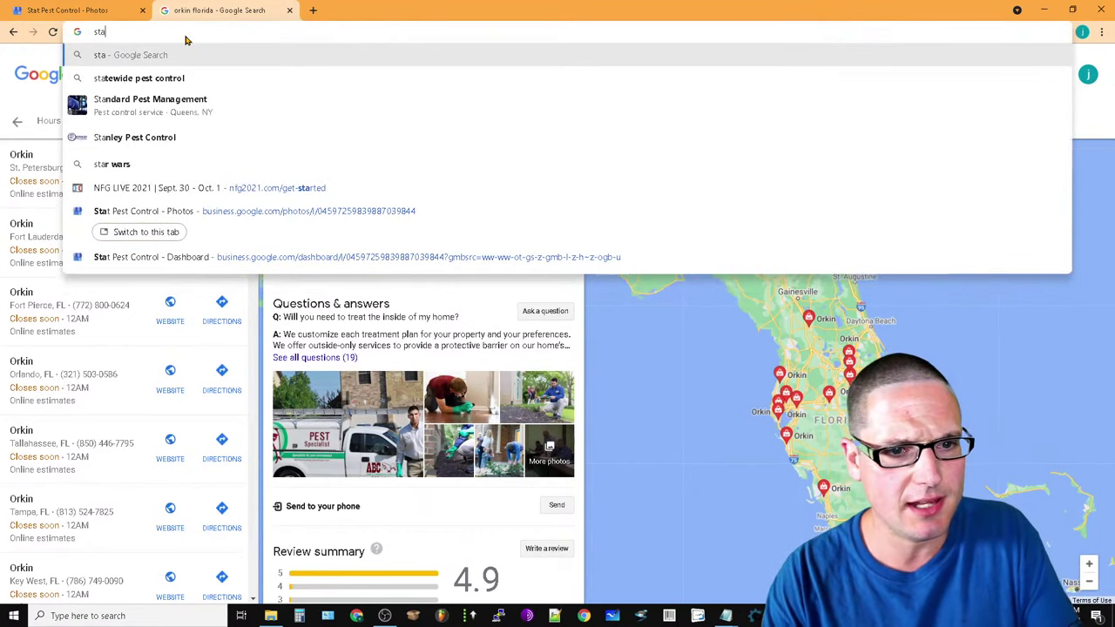
pyautogui.write('t')
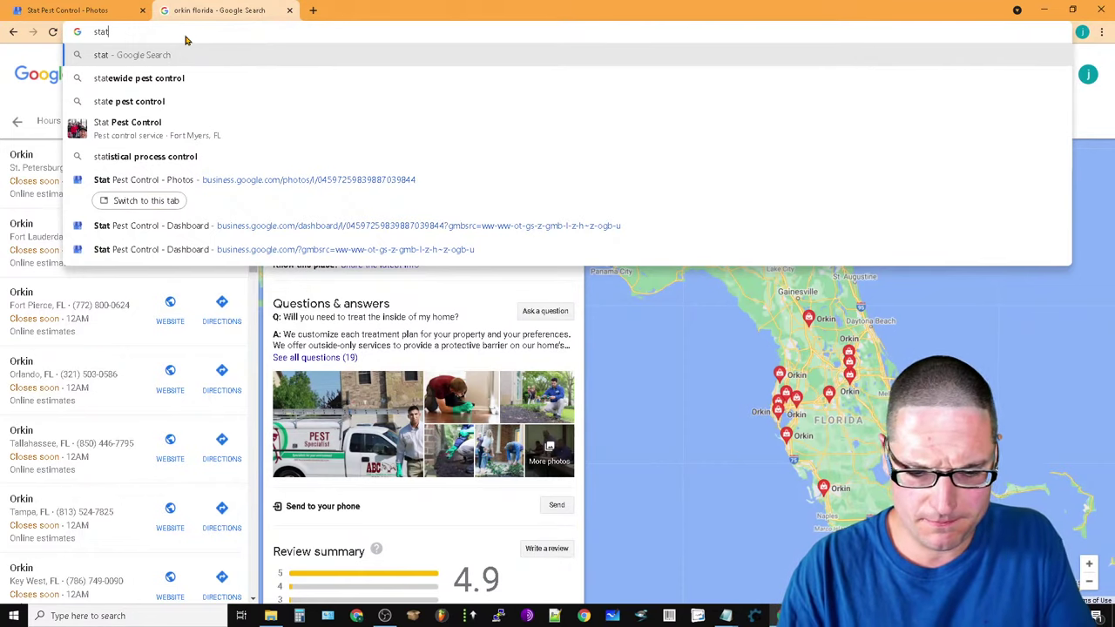
# Return to Stat Pest Control in Google My Business and look through the home dashboard down to the virtual tour and review cards
pyautogui.click(4, 7)
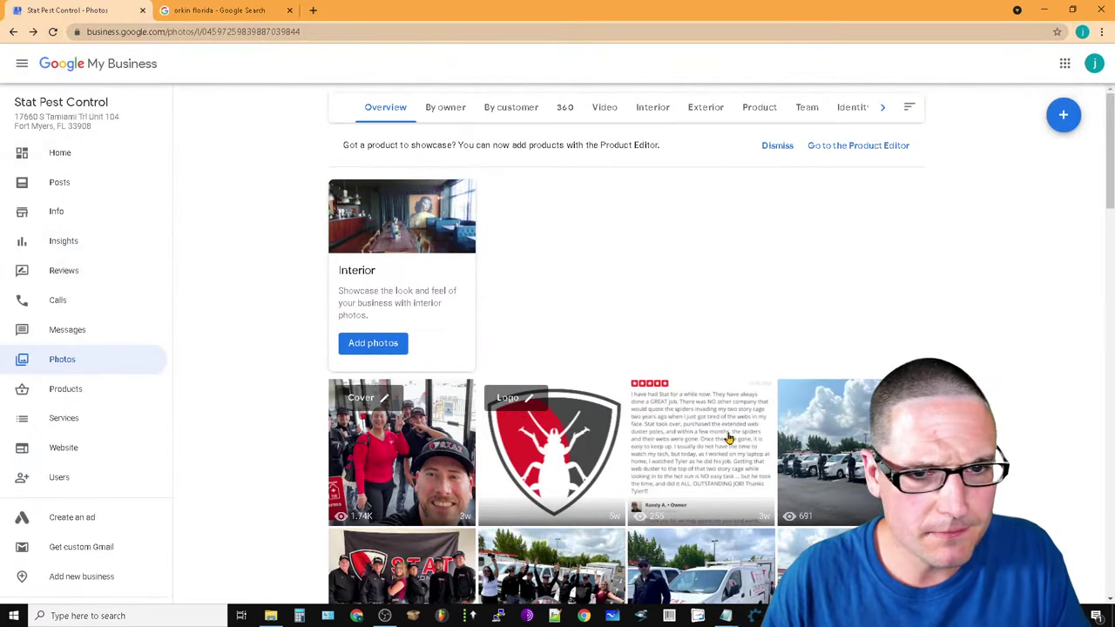
pyautogui.click(79, 160)
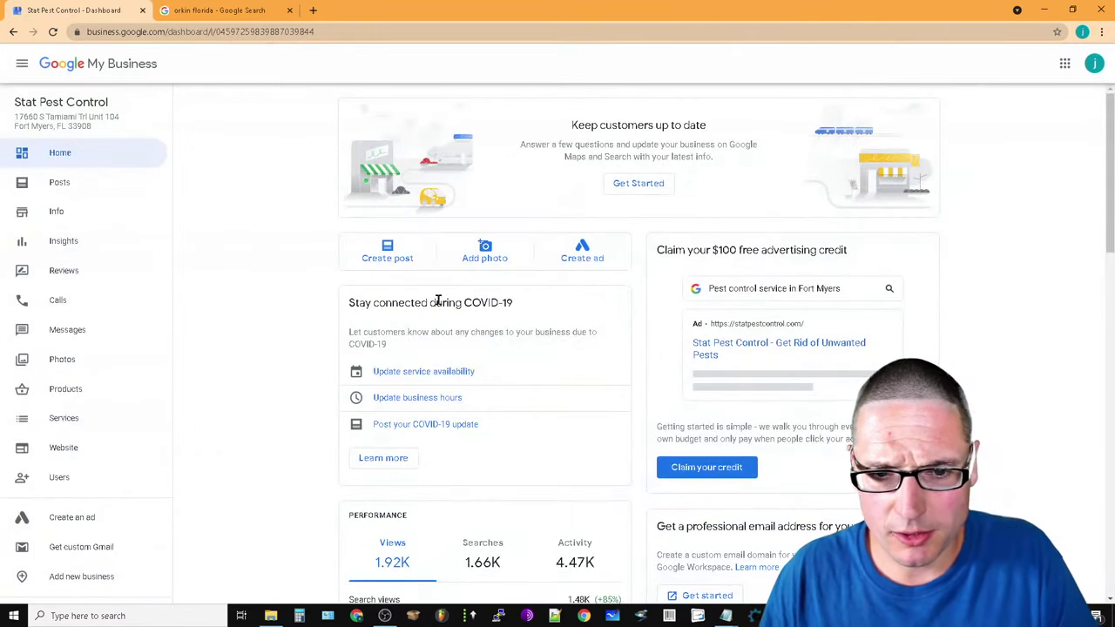
pyautogui.scroll(-3, 697, 329)
pyautogui.scroll(-6, 480, 487)
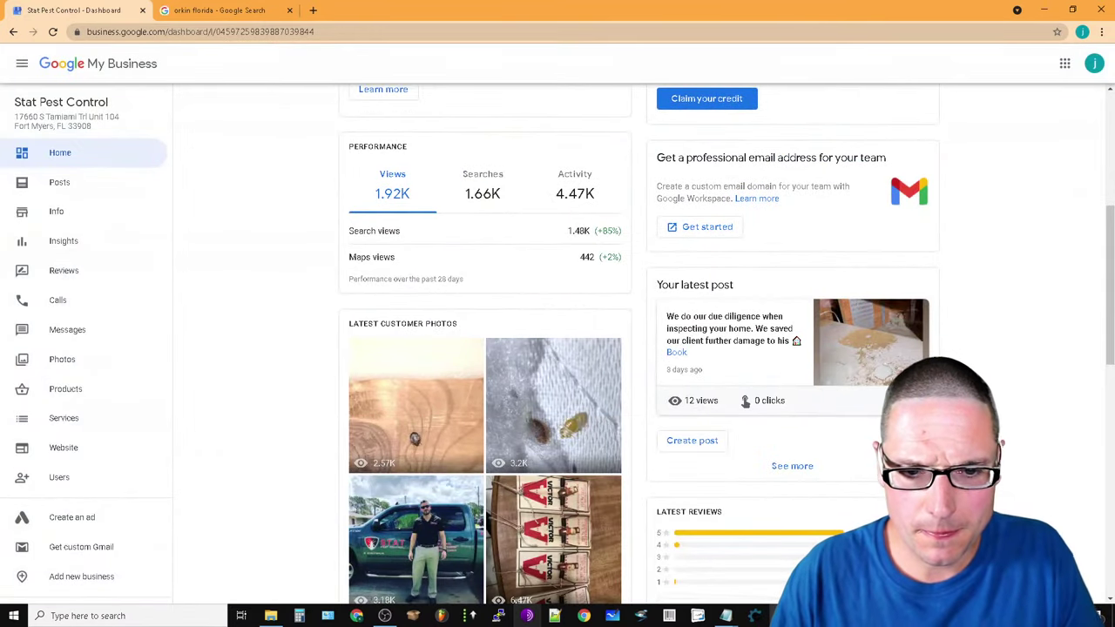
pyautogui.scroll(-2, 565, 306)
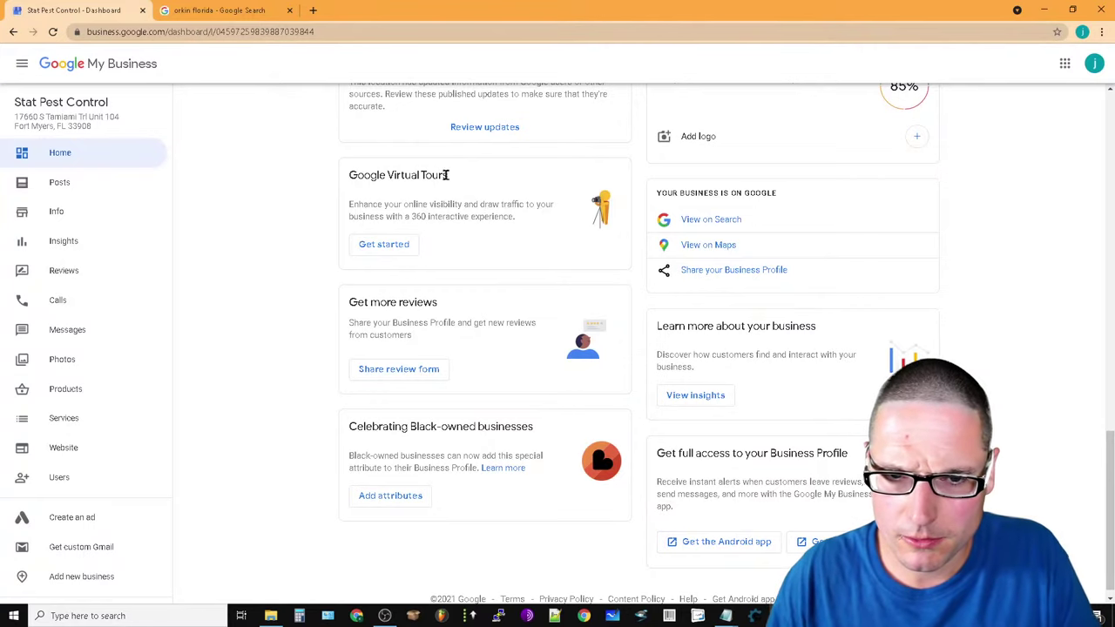
pyautogui.moveTo(445, 175); pyautogui.dragTo(316, 197)
pyautogui.moveTo(449, 307); pyautogui.dragTo(323, 311)
pyautogui.click(323, 311)
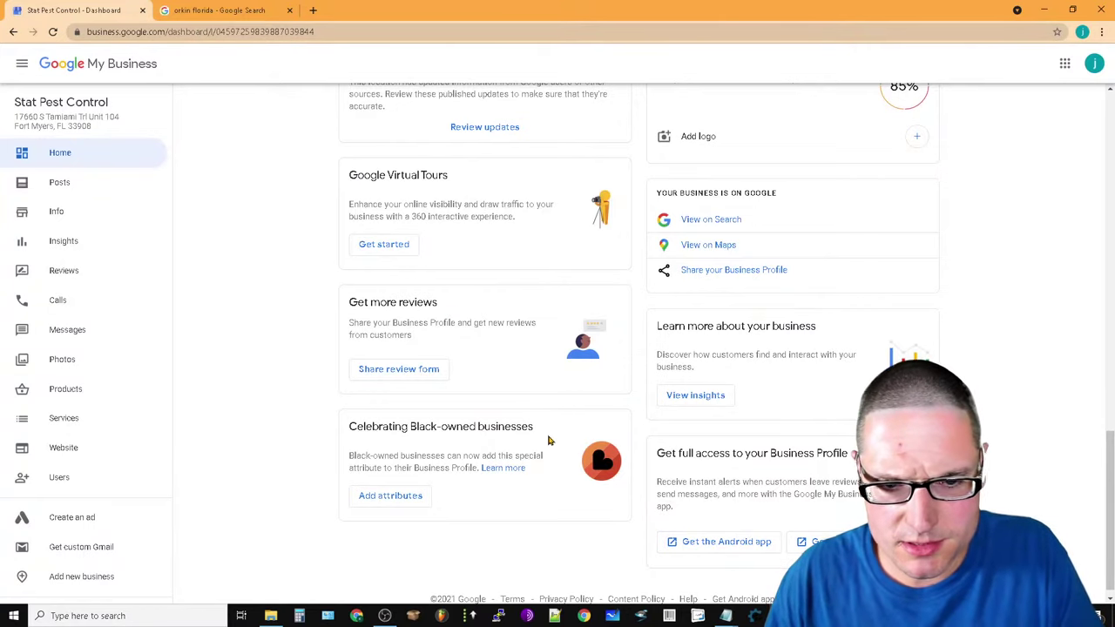
# Post the reply "thanks for taking the time to let others know about our pest services" to the second review in the list
pyautogui.click(77, 279)
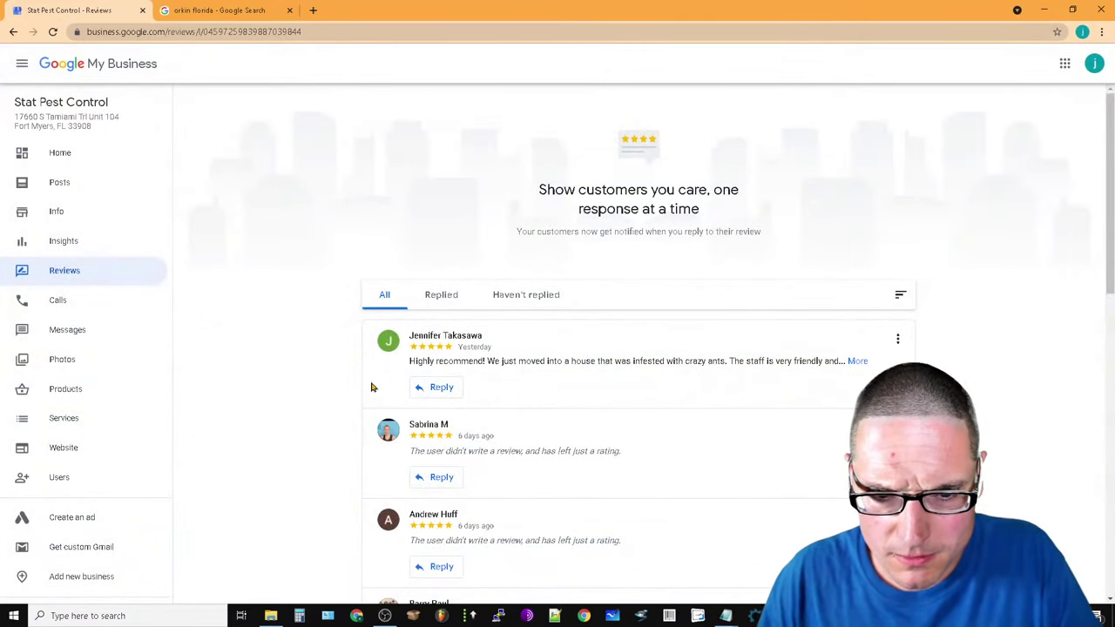
pyautogui.moveTo(534, 444); pyautogui.dragTo(409, 420)
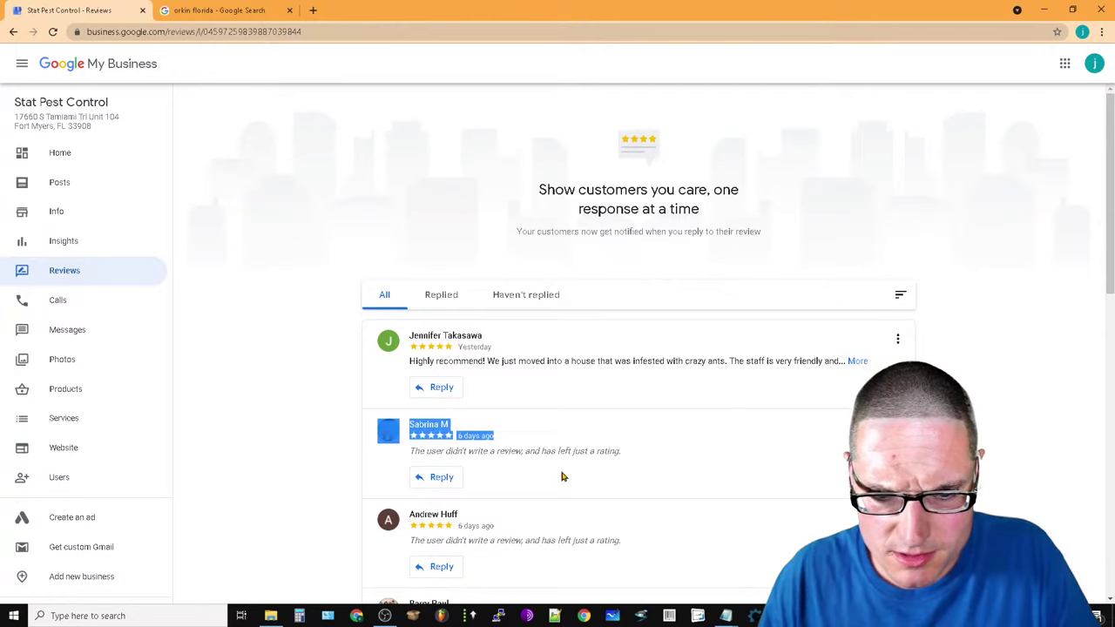
pyautogui.click(721, 516)
pyautogui.click(442, 478)
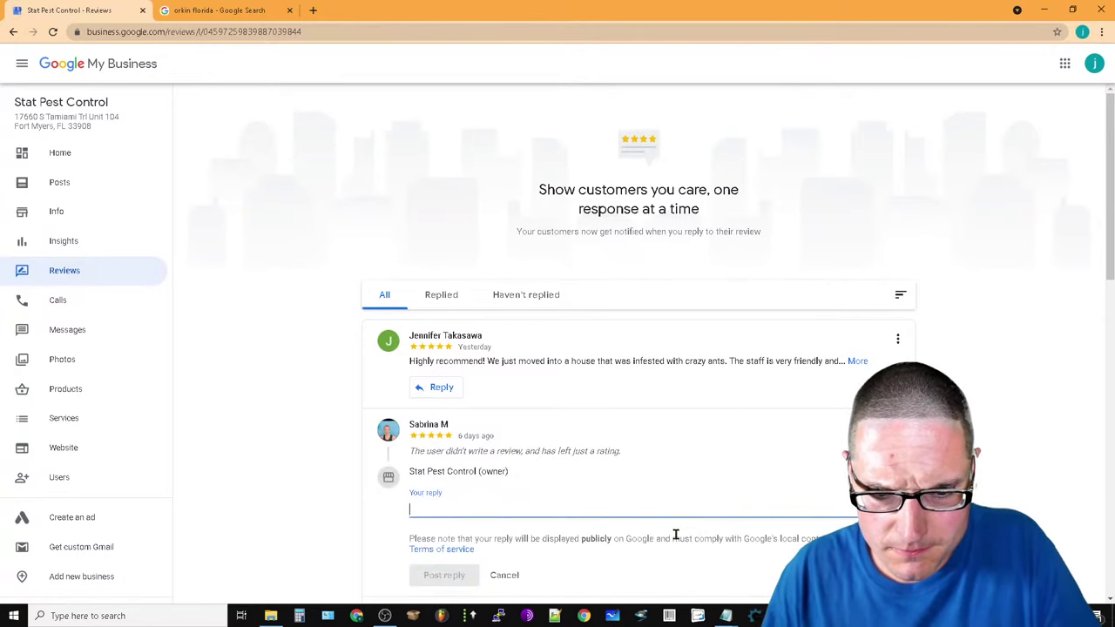
pyautogui.write('thanks for taking the time to let others know about our pest services')
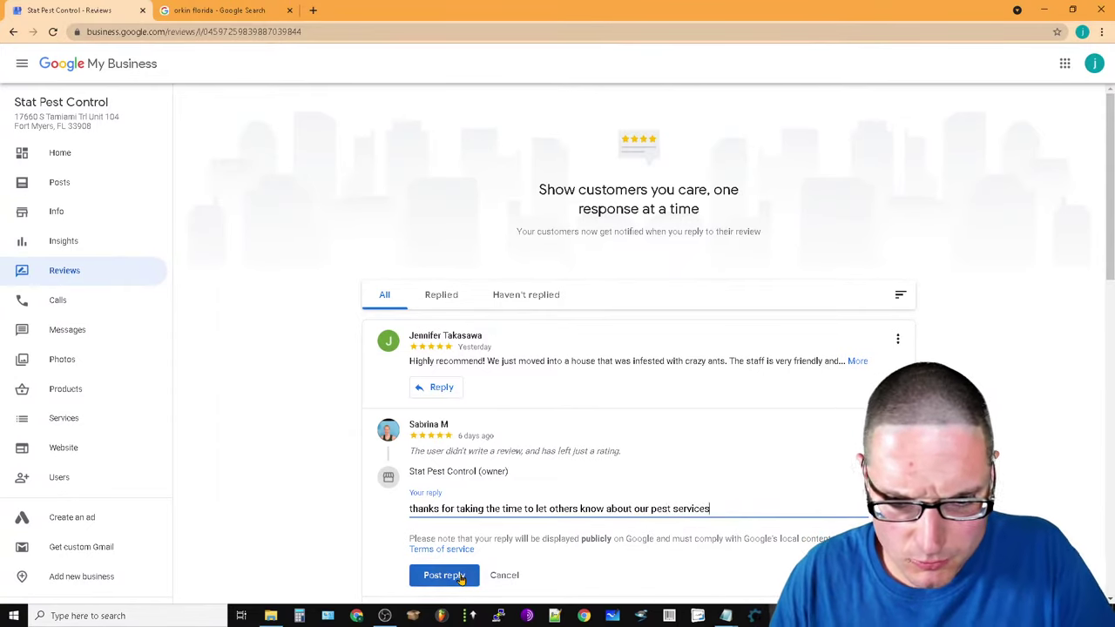
pyautogui.click(461, 578)
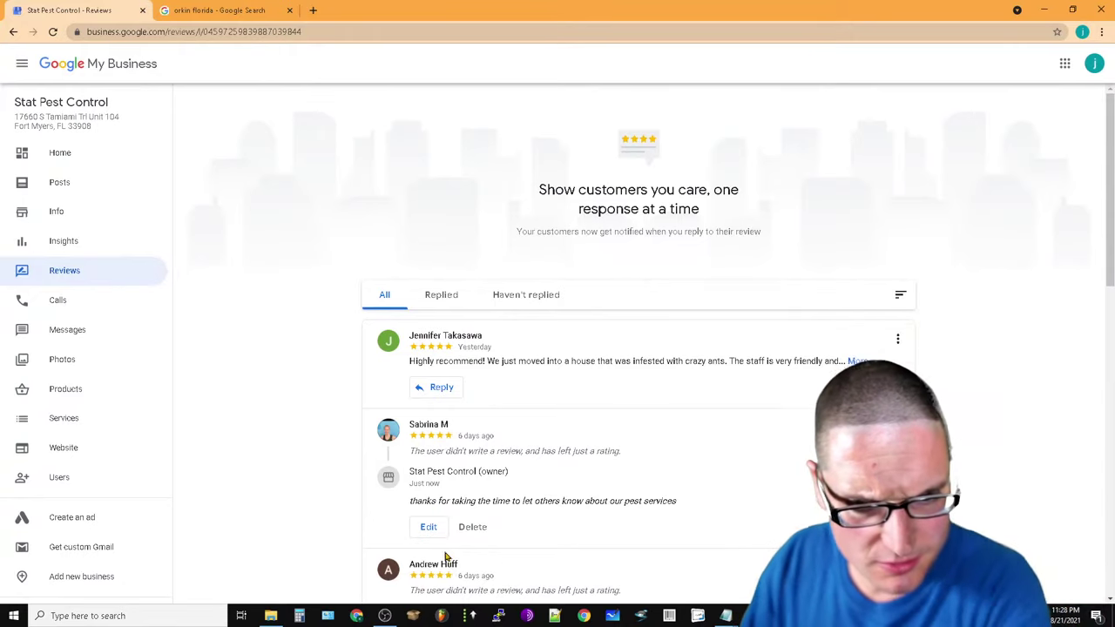
# Skim the following customer reviews, and view the business's call history before closing it
pyautogui.scroll(-2, 444, 556)
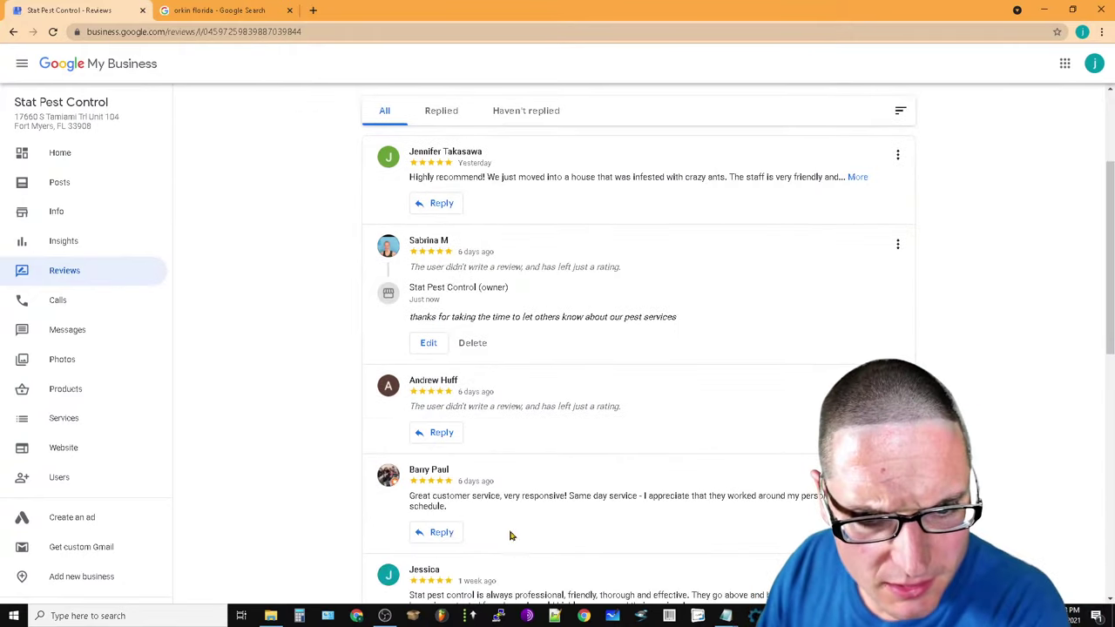
pyautogui.click(137, 309)
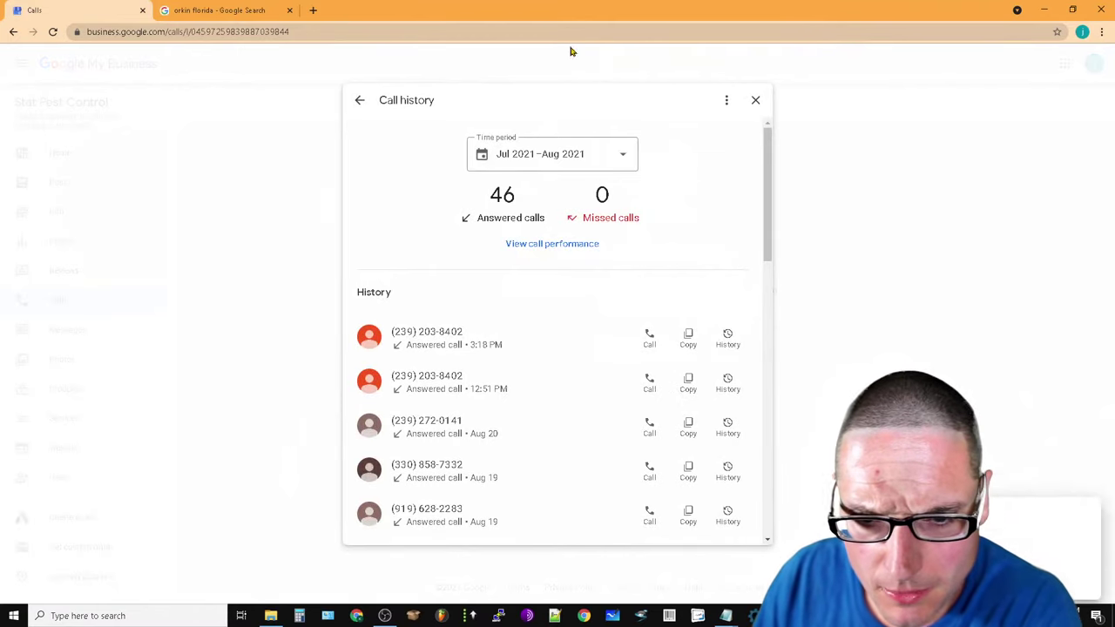
pyautogui.click(755, 101)
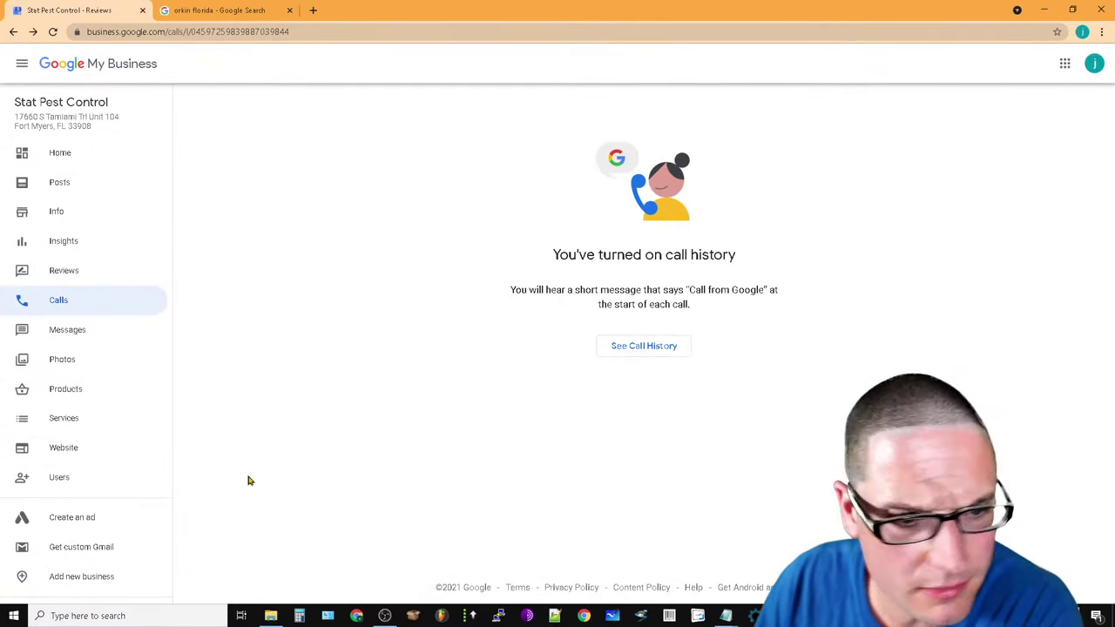
# Turn on customer messaging in the messaging settings and close them
pyautogui.click(24, 336)
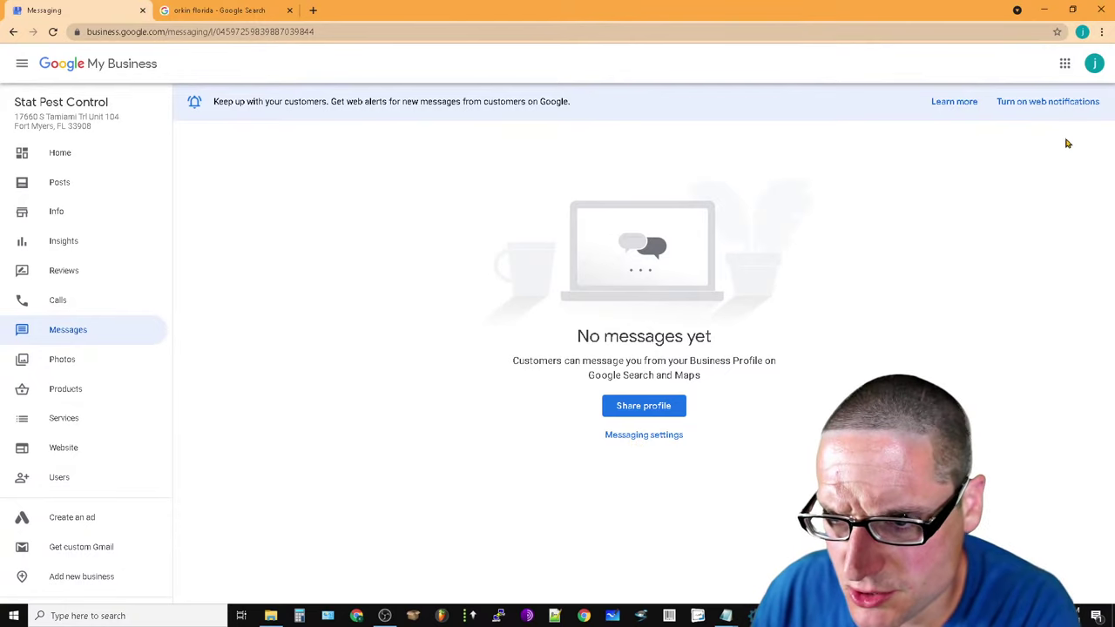
pyautogui.click(642, 436)
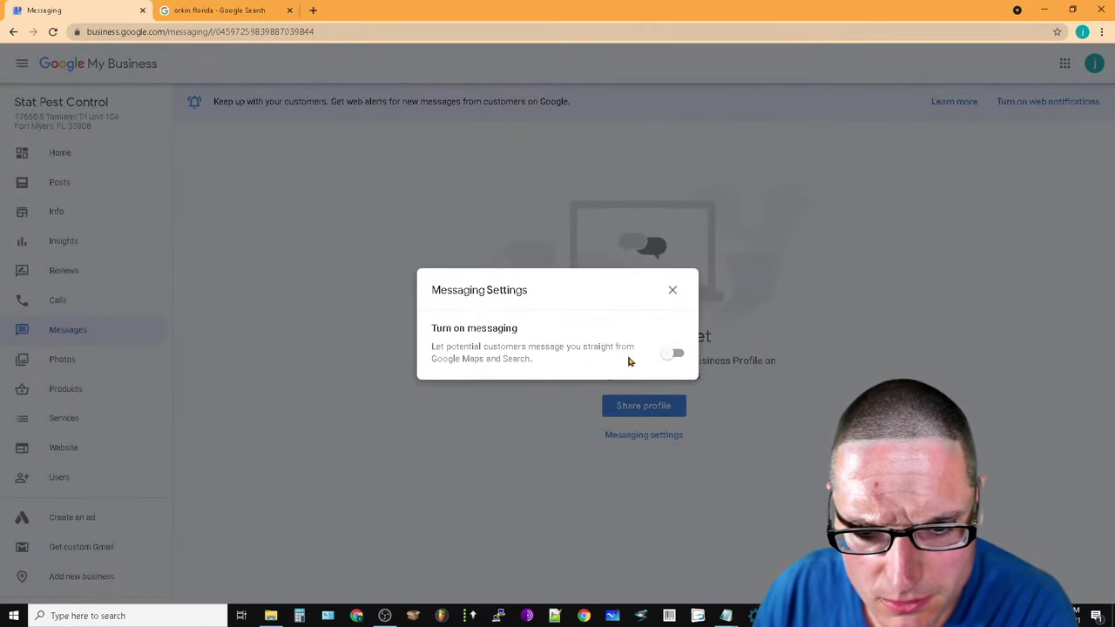
pyautogui.click(676, 353)
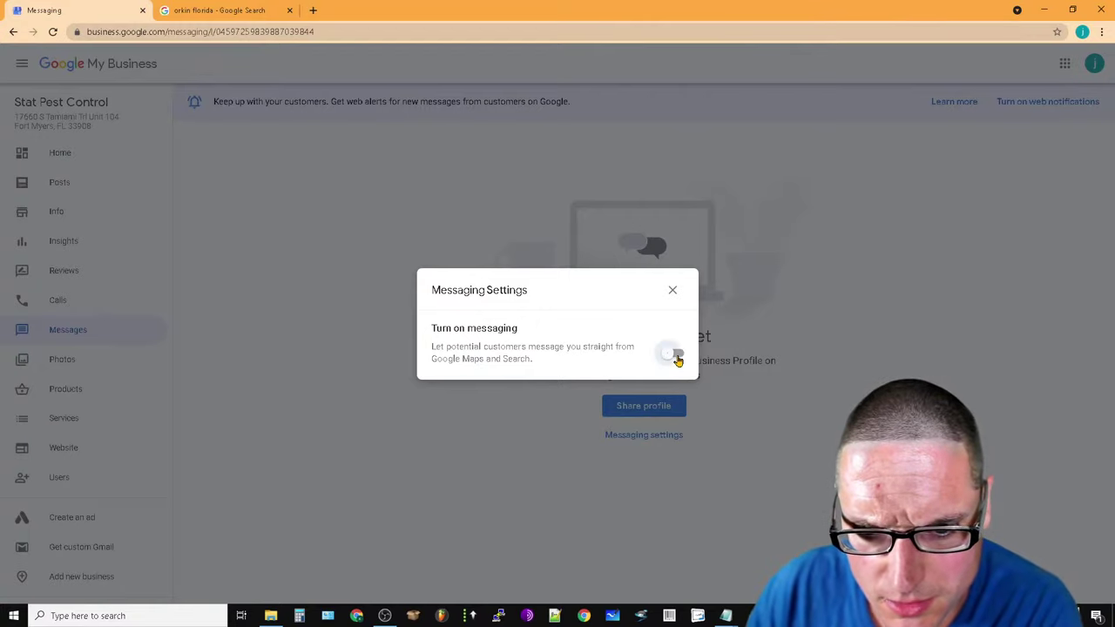
pyautogui.moveTo(567, 303); pyautogui.dragTo(405, 297)
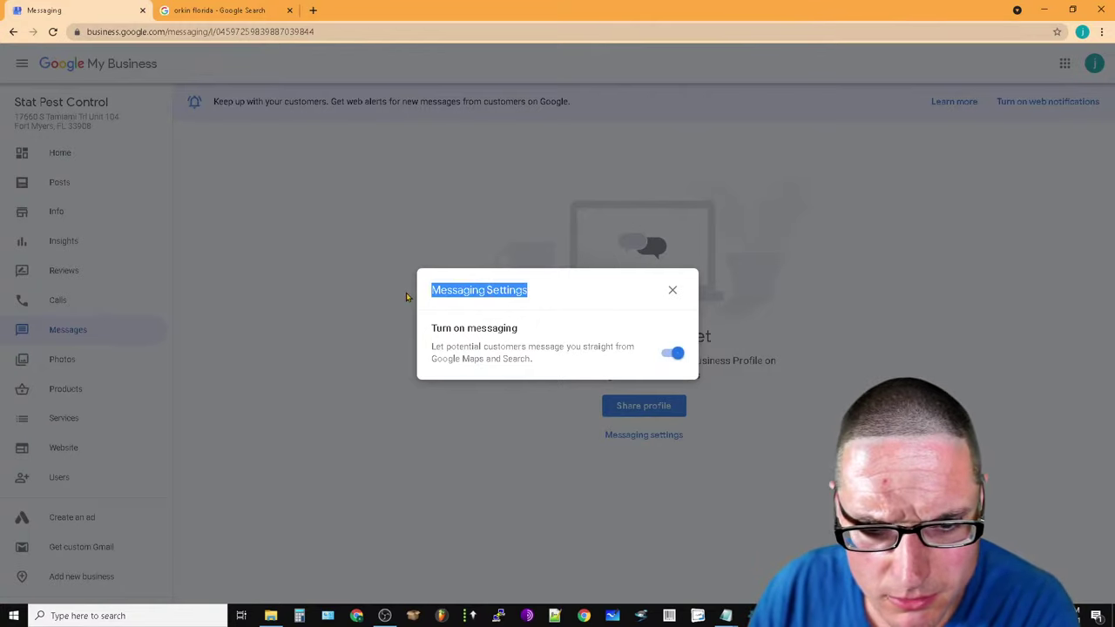
pyautogui.click(673, 292)
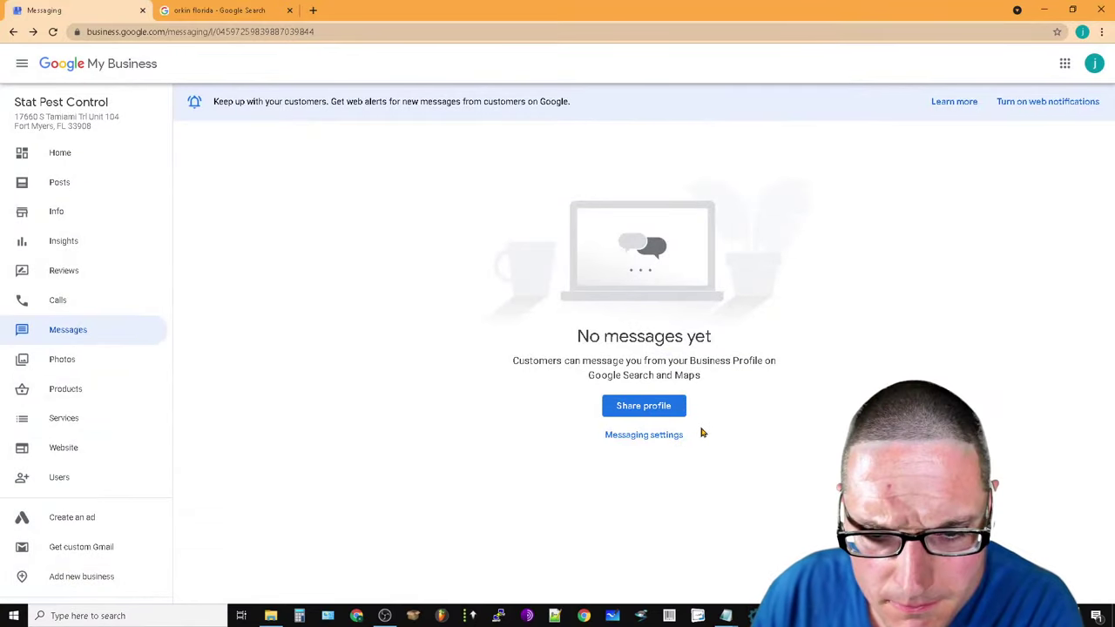
# Revisit the messages from the home dashboard, recheck the messaging settings, and switch messaging on again
pyautogui.click(92, 155)
pyautogui.click(61, 331)
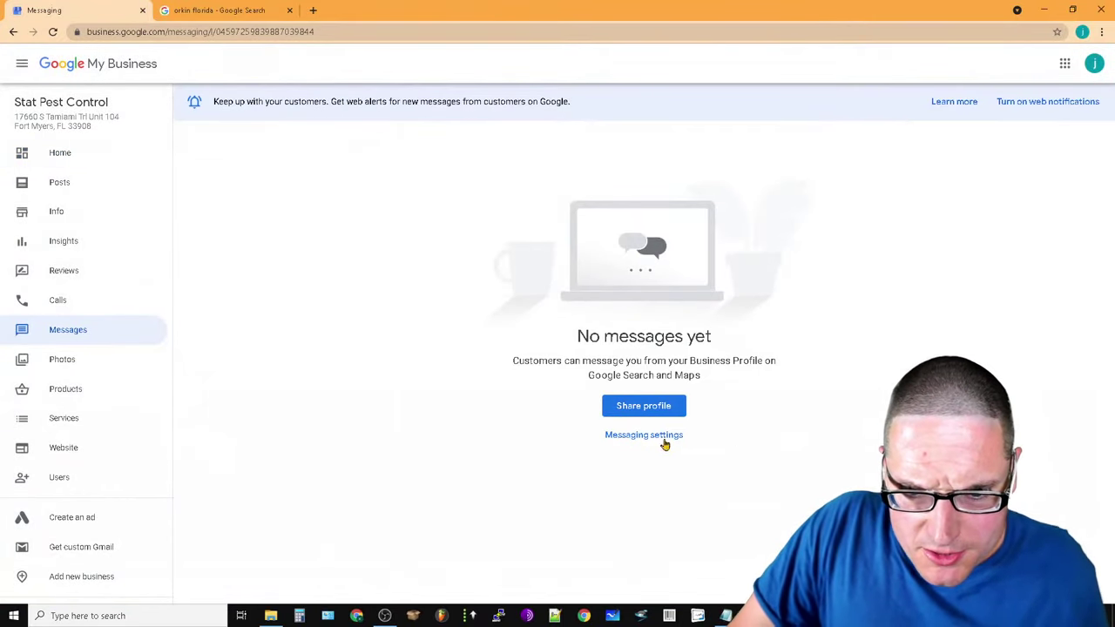
pyautogui.click(661, 437)
pyautogui.click(679, 353)
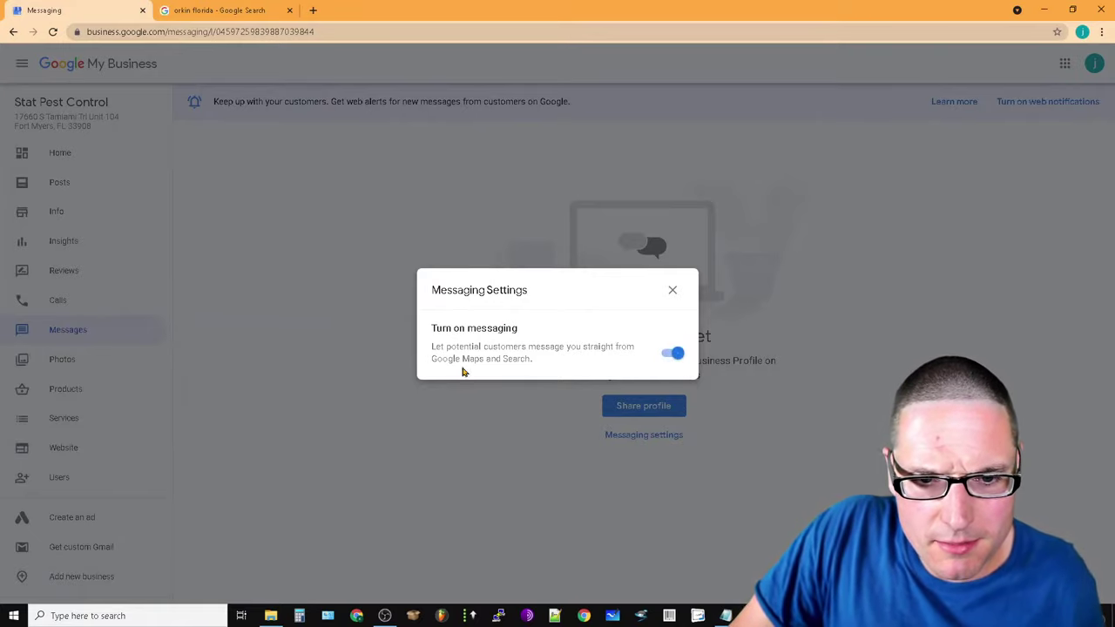
pyautogui.click(462, 563)
pyautogui.click(670, 444)
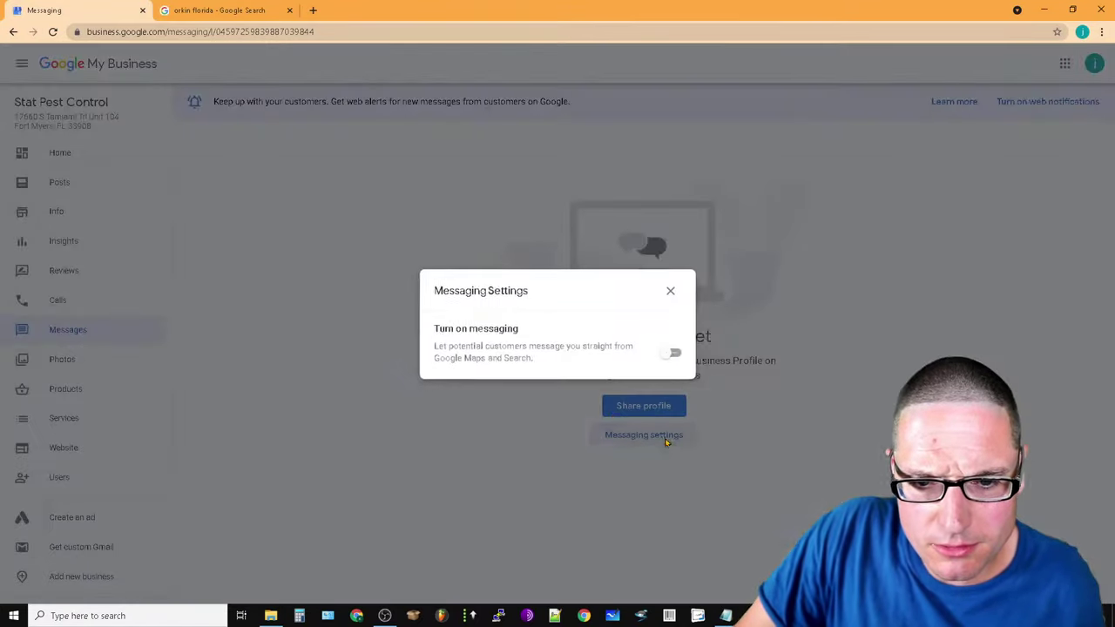
pyautogui.click(672, 354)
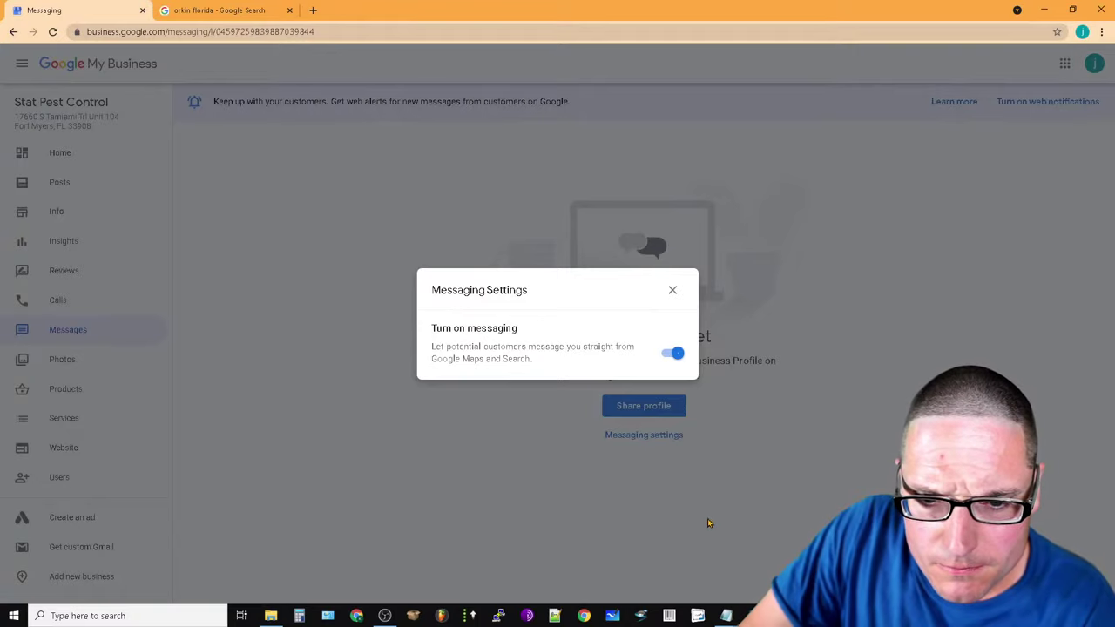
pyautogui.click(674, 288)
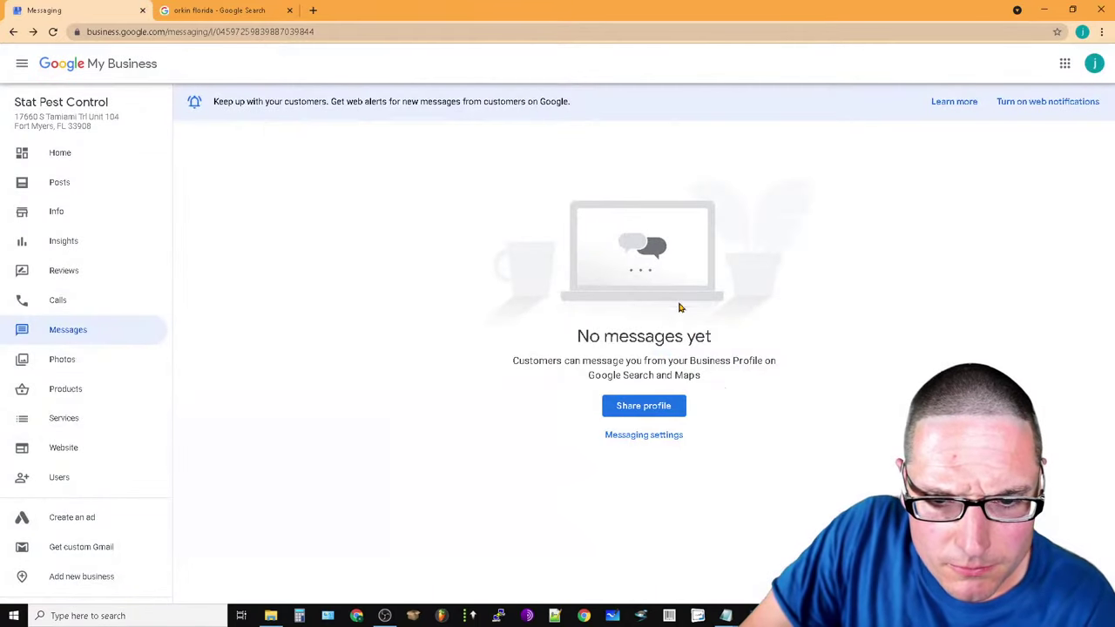
# Open the profile sharing options, copy the business profile link, and close the dialog
pyautogui.click(627, 417)
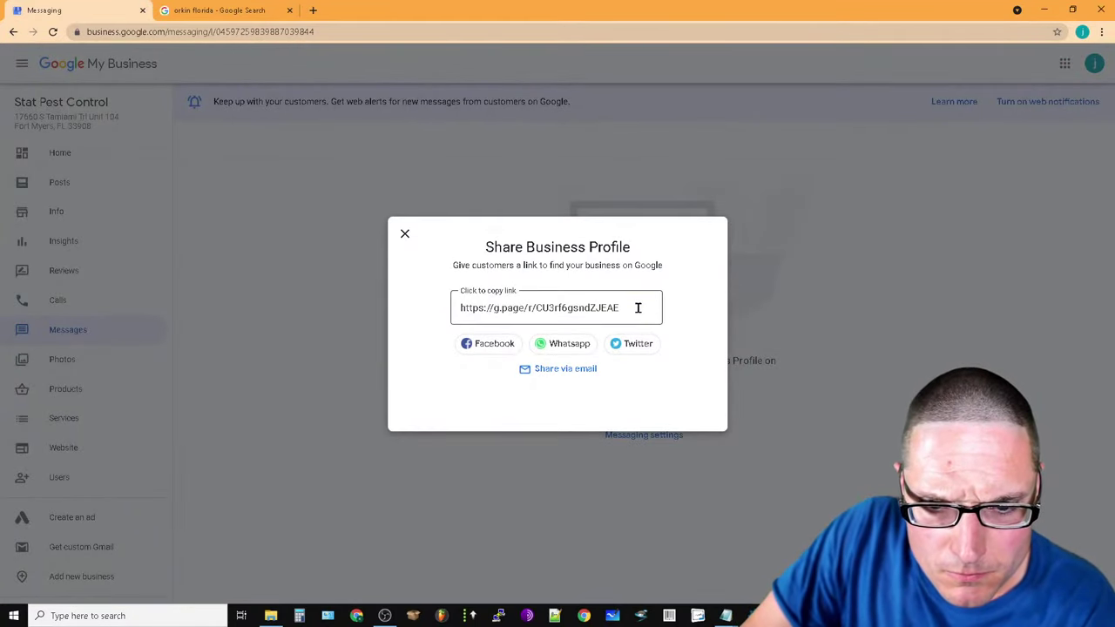
pyautogui.click(637, 308)
pyautogui.rightClick(486, 309)
pyautogui.click(540, 317)
pyautogui.click(290, 206)
# Glance over the home dashboard, and open the business's posts, dismissing the introduction to offer posts
pyautogui.click(67, 152)
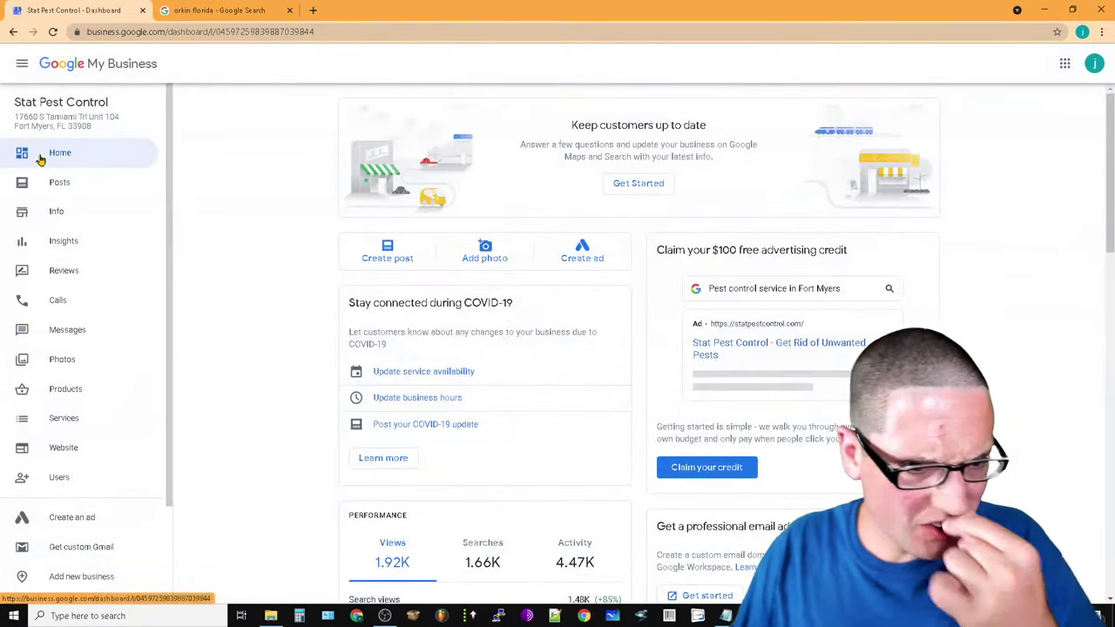
pyautogui.scroll(-2, 322, 207)
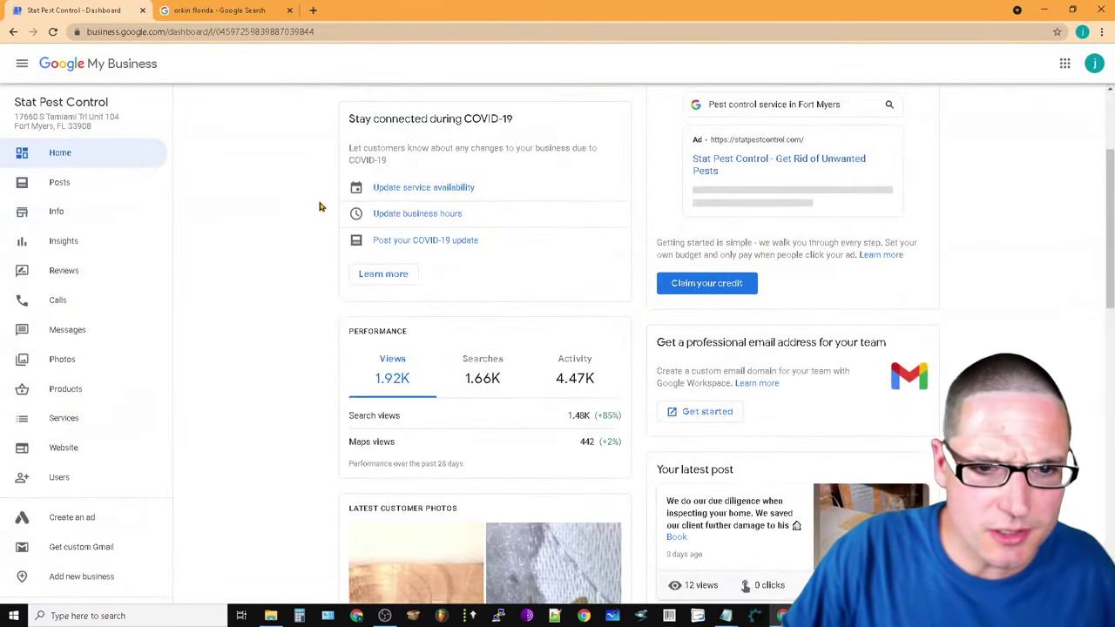
pyautogui.click(70, 190)
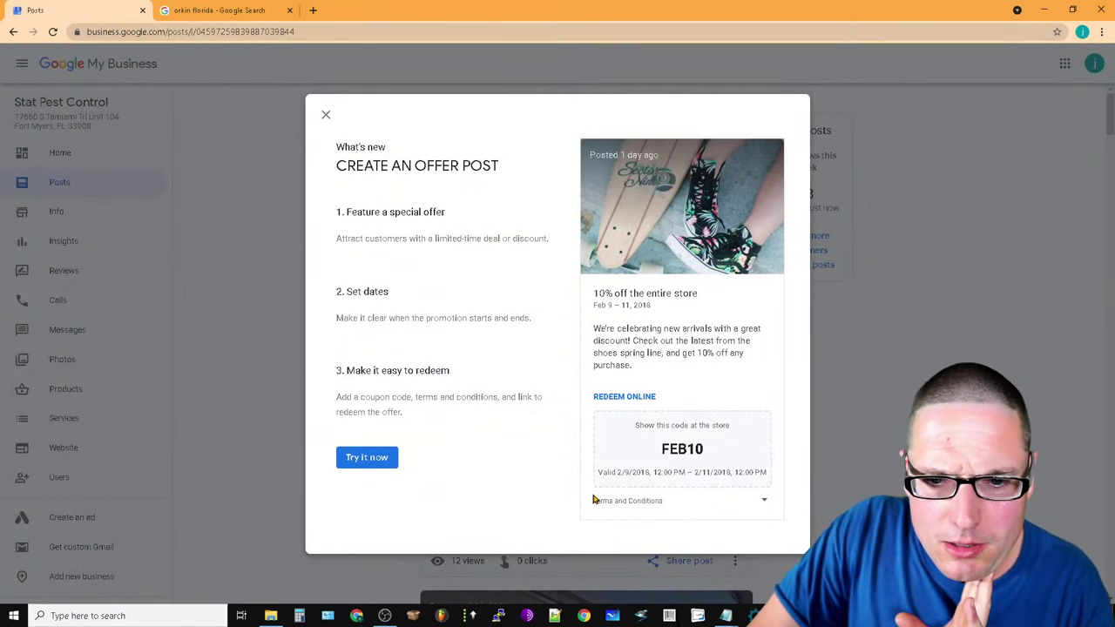
pyautogui.click(324, 116)
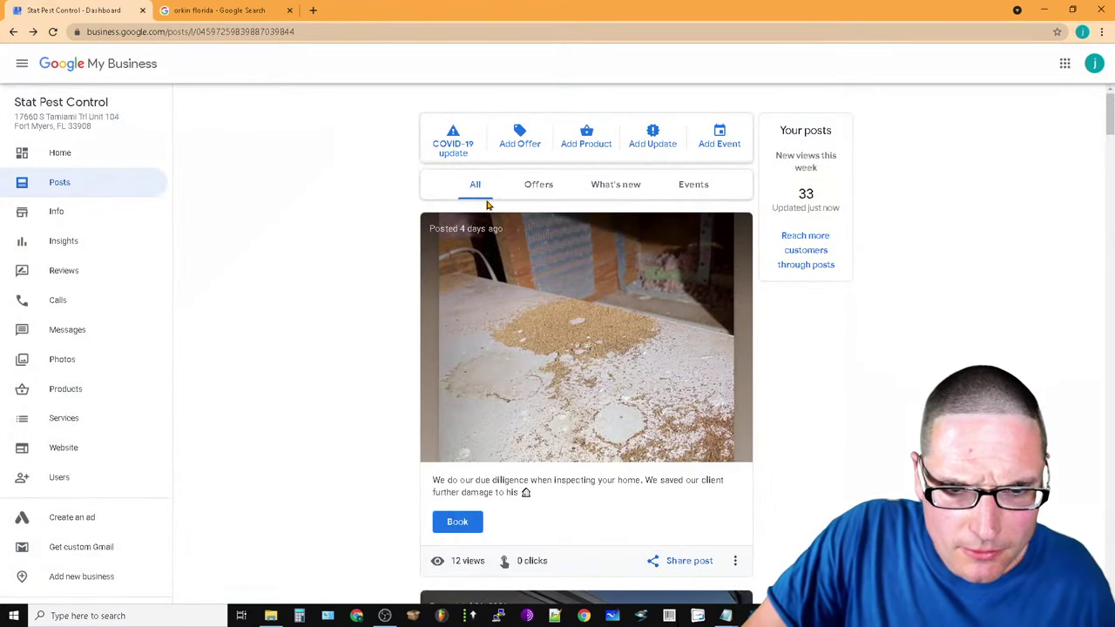
# Examine the existing offer, What's new and event posts, reading through the event posts to the end of the list
pyautogui.click(533, 187)
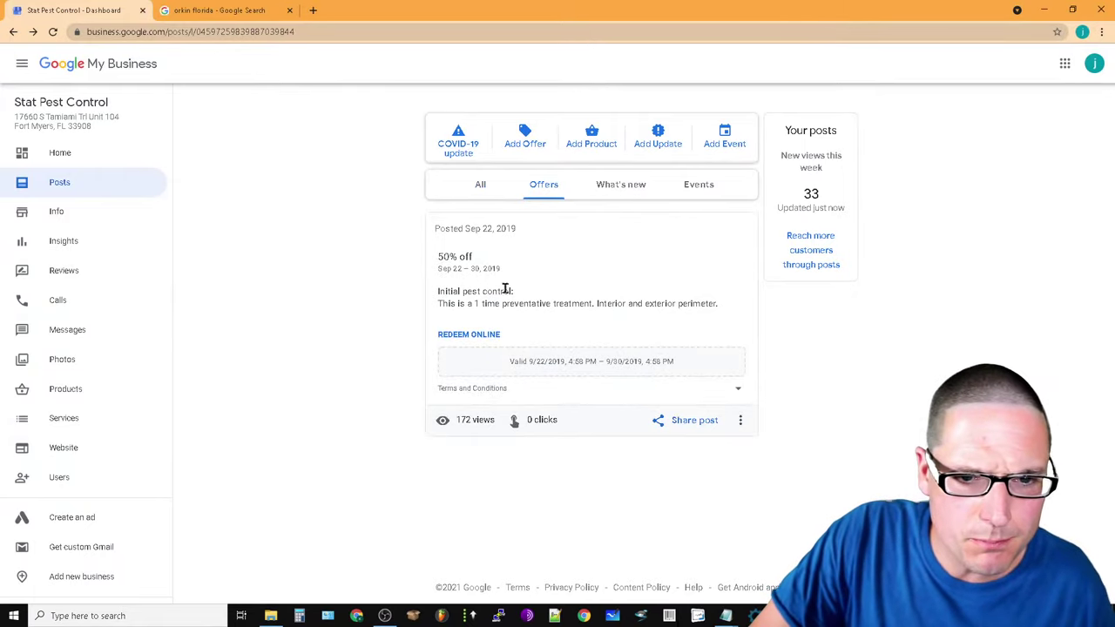
pyautogui.moveTo(523, 277); pyautogui.dragTo(473, 288)
pyautogui.click(684, 292)
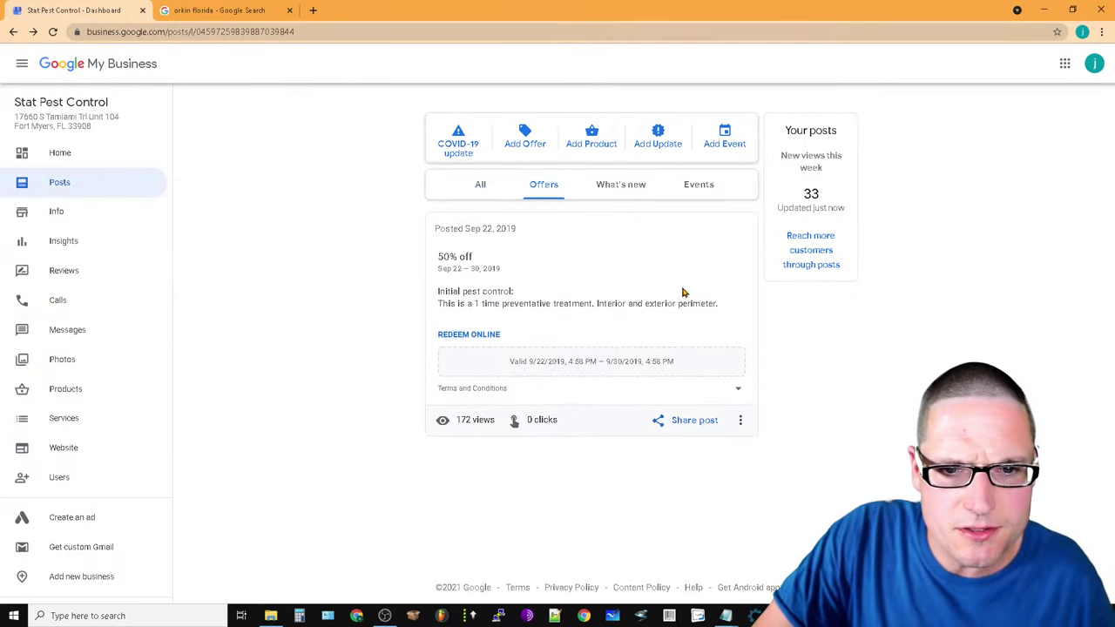
pyautogui.click(635, 193)
pyautogui.click(551, 193)
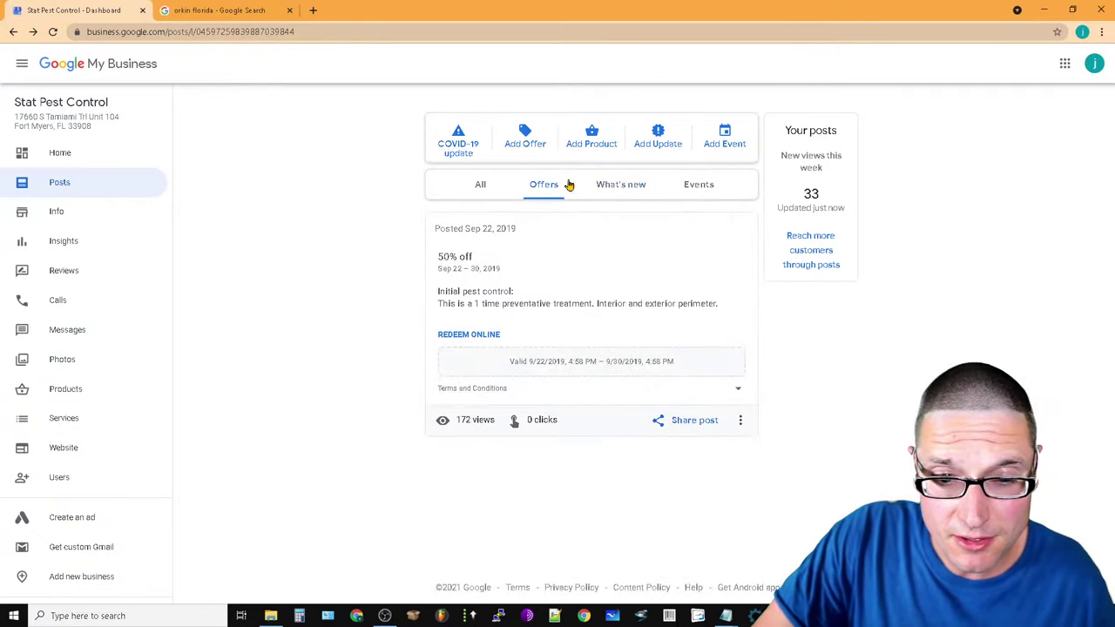
pyautogui.click(630, 193)
pyautogui.click(704, 188)
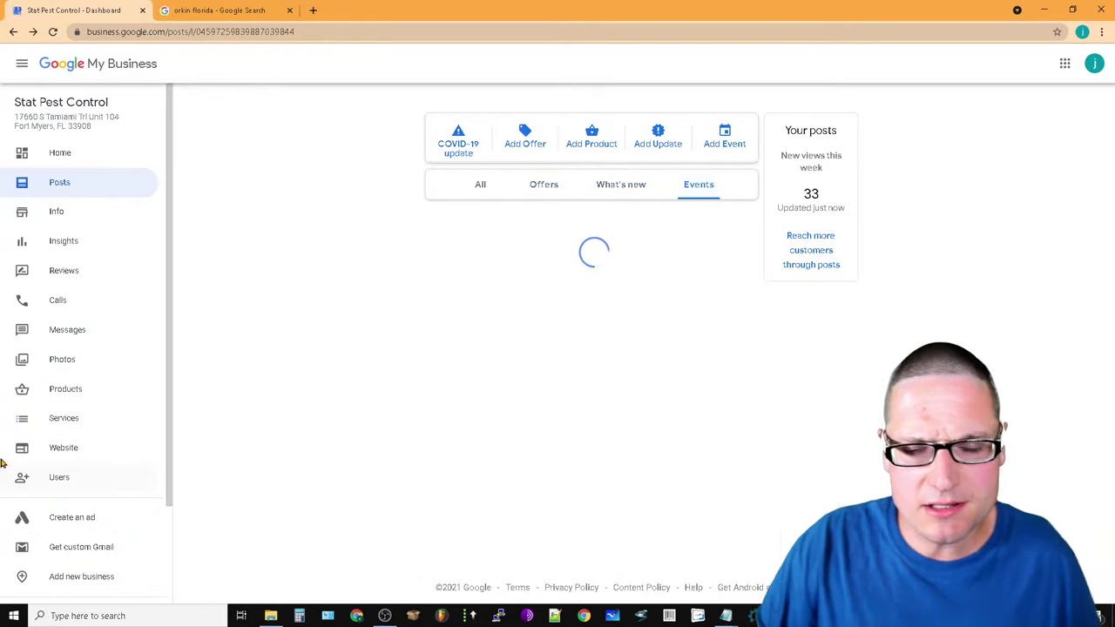
pyautogui.scroll(-7, 751, 486)
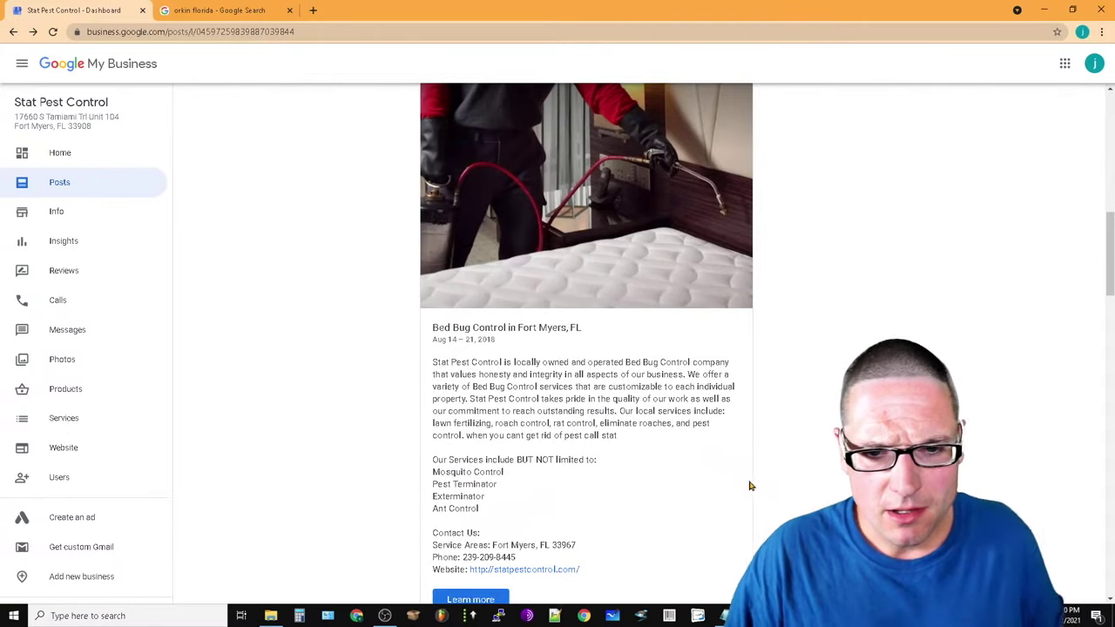
pyautogui.scroll(-20, 750, 486)
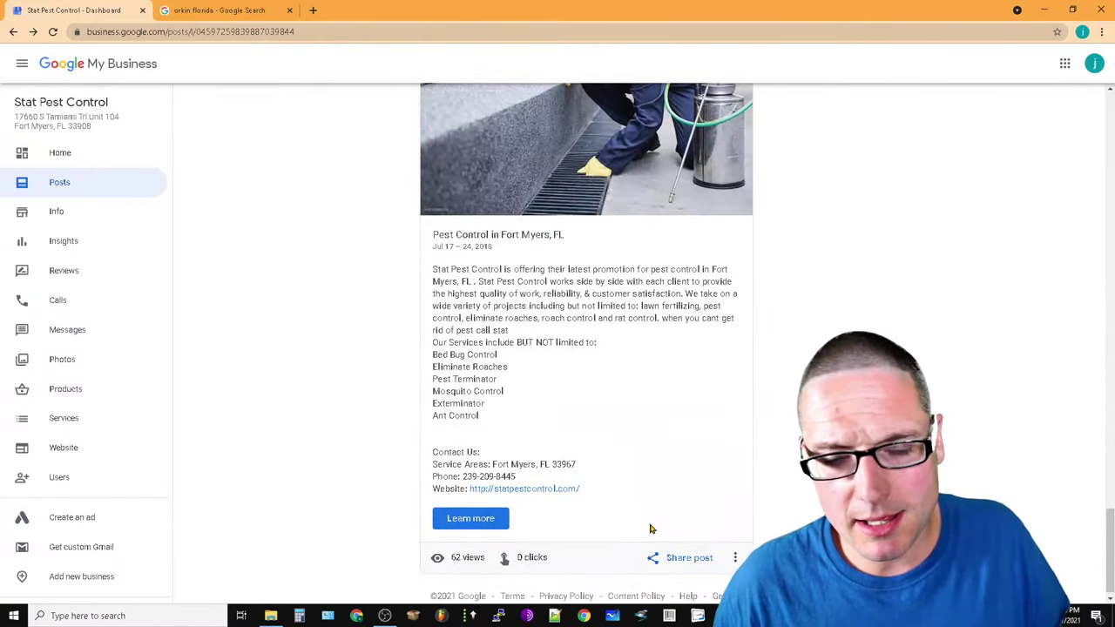
pyautogui.scroll(20, 619, 515)
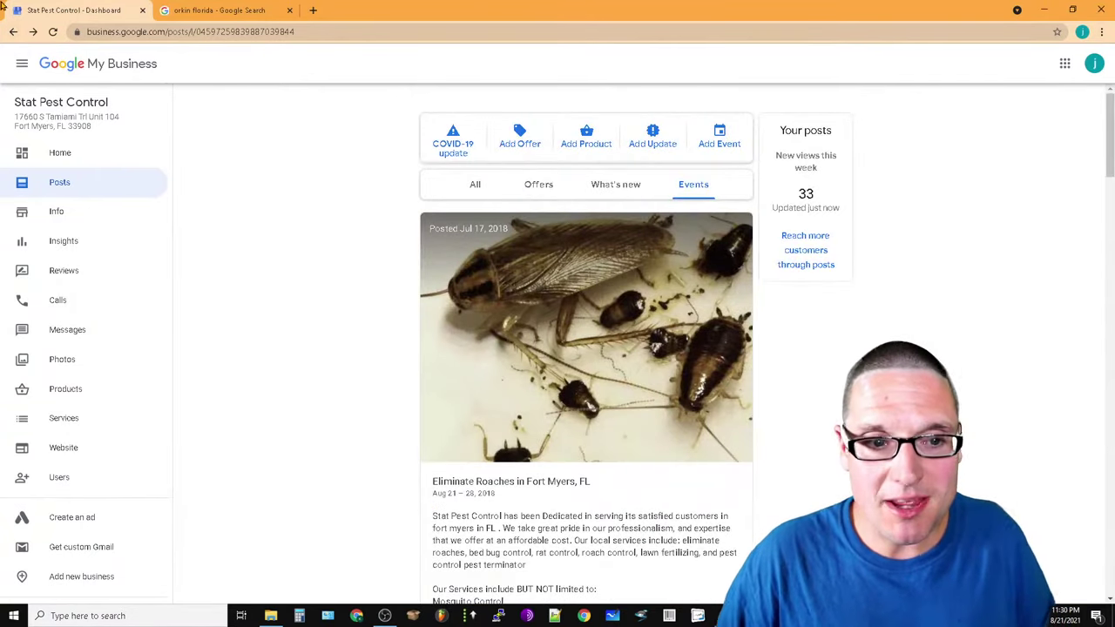
# Open the info page of the Stat Pest Control business profile, and return to the Google search results for Orkin
pyautogui.click(42, 218)
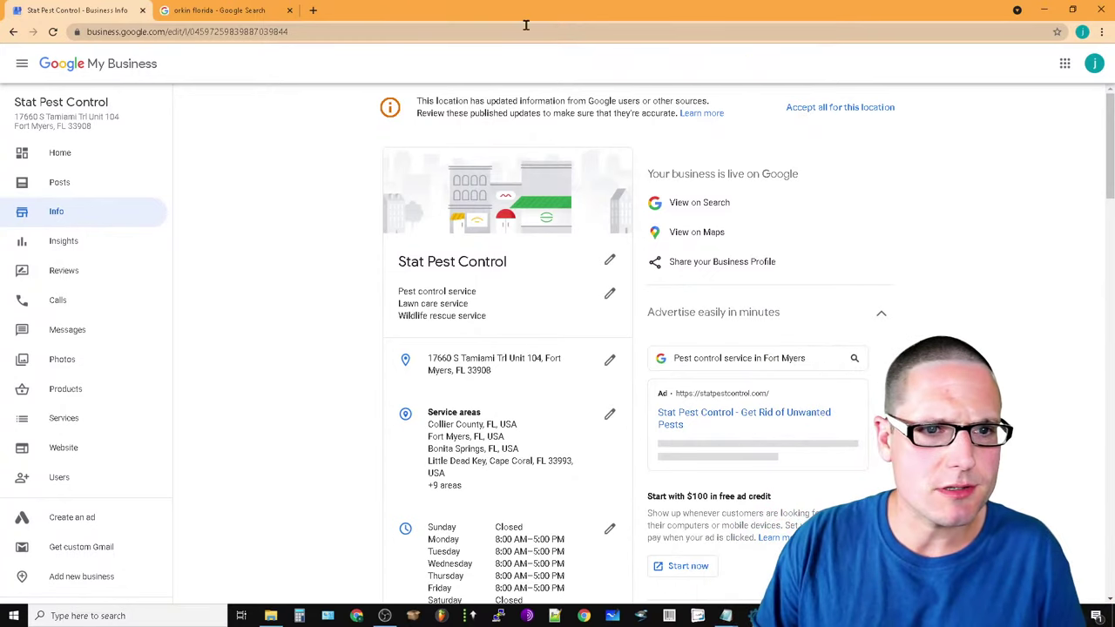
pyautogui.click(210, 6)
pyautogui.hotkey('ctrl', 'Tab')
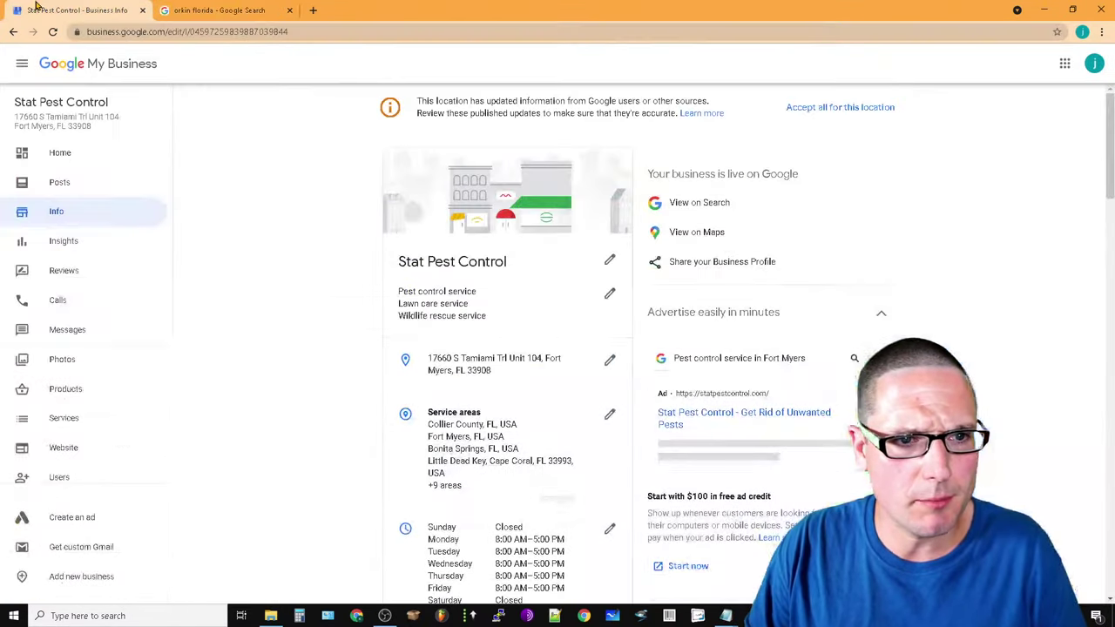
pyautogui.hotkey('ctrl', 'Tab')
# Search Google for "stat pest control" and open the business's website from its listing
pyautogui.tripleClick(147, 74)
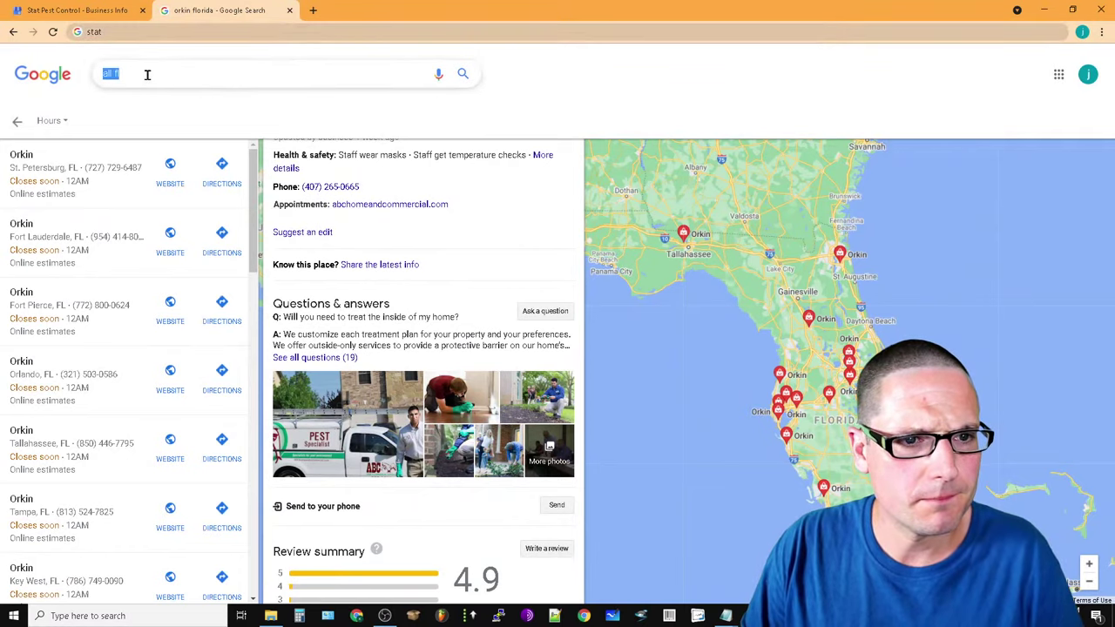
pyautogui.write('stat pest cont')
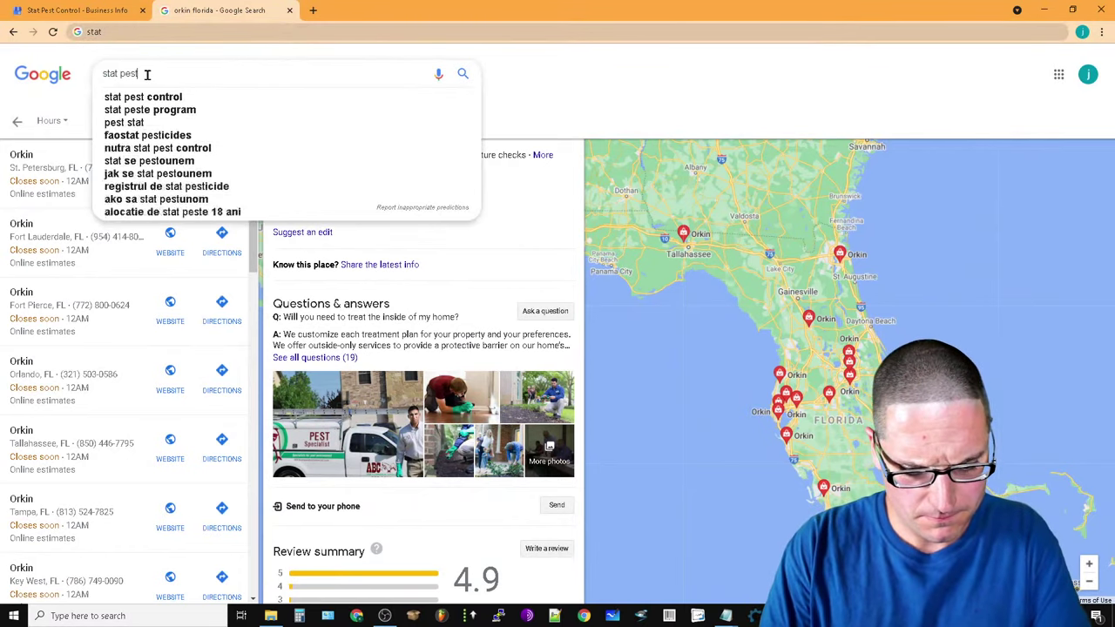
pyautogui.write('rol')
pyautogui.press('Return')
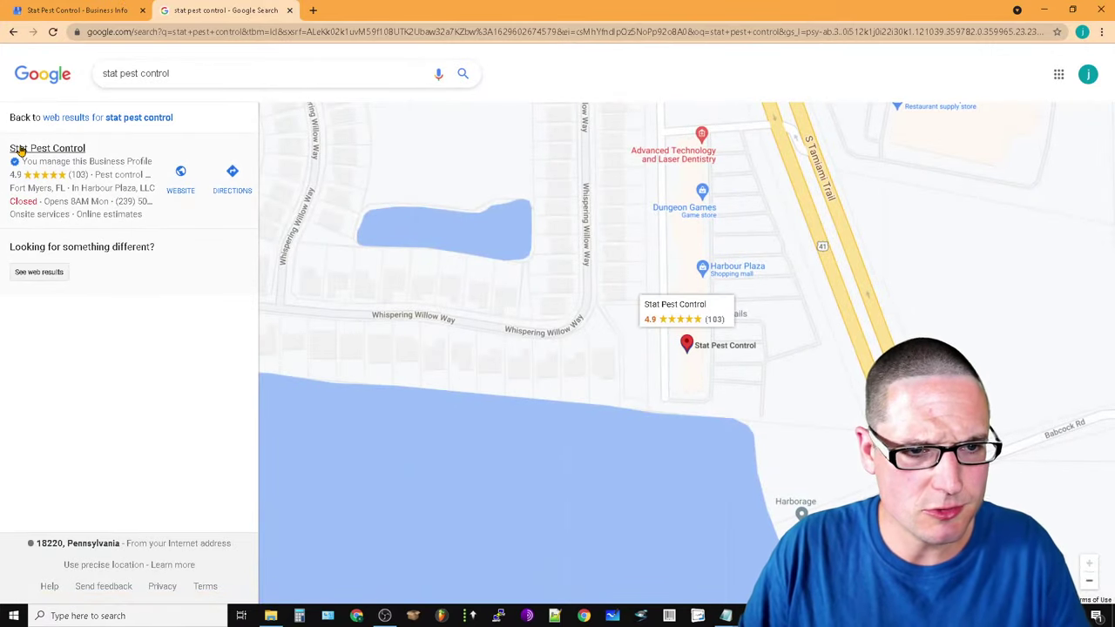
pyautogui.click(26, 162)
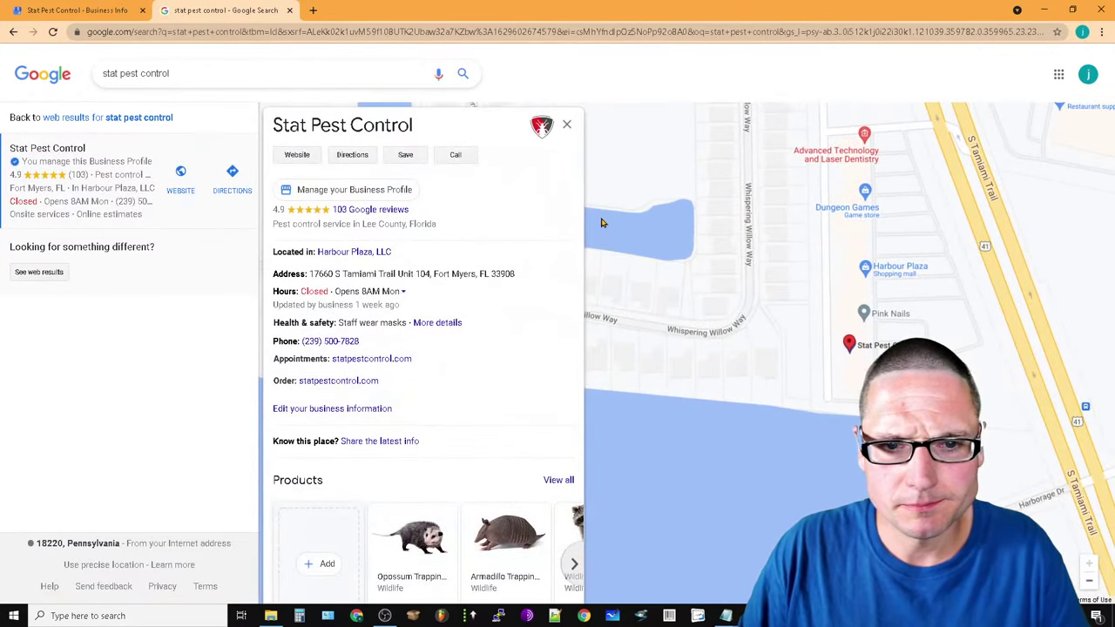
pyautogui.click(294, 157)
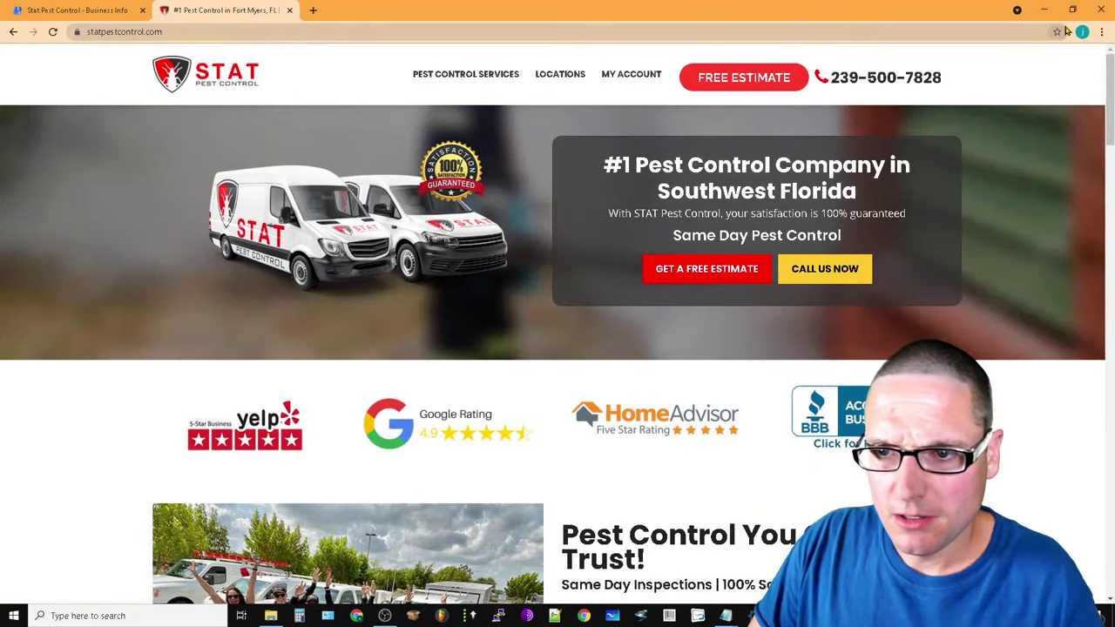
# Bookmark the Stat Pest Control homepage in the Bookmarks bar folder and turn on the display of the bookmarks bar
pyautogui.click(1051, 31)
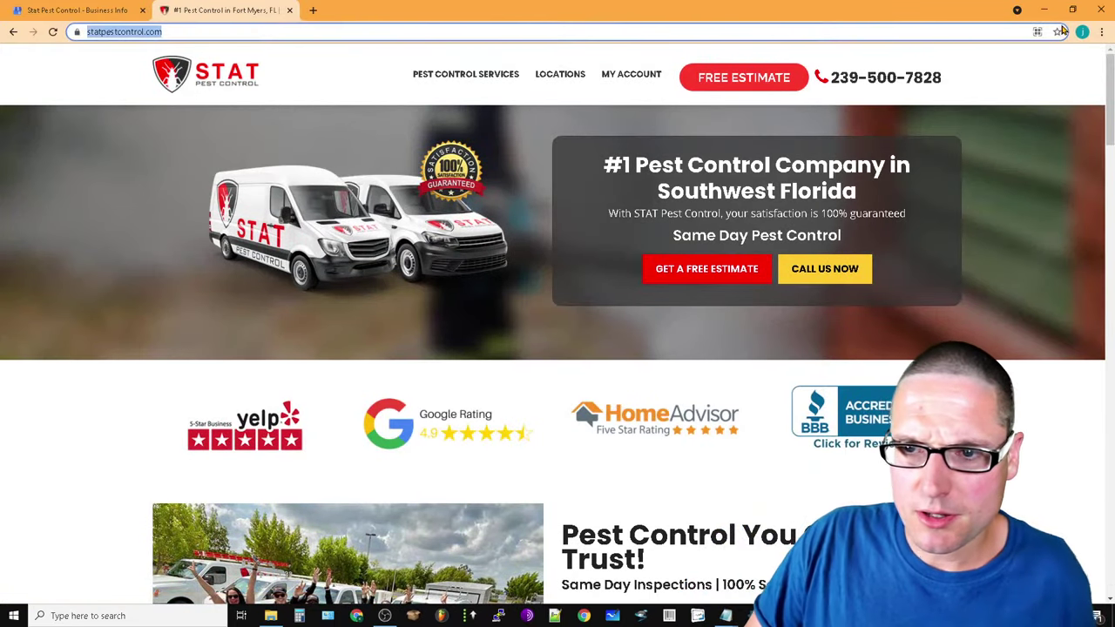
pyautogui.click(1054, 31)
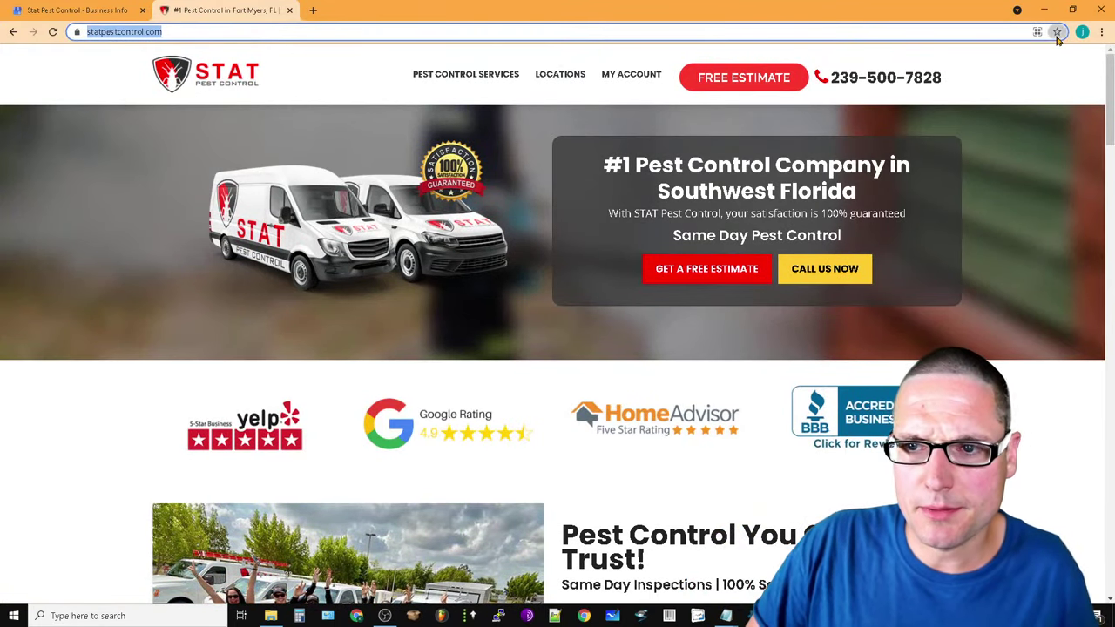
pyautogui.click(1018, 47)
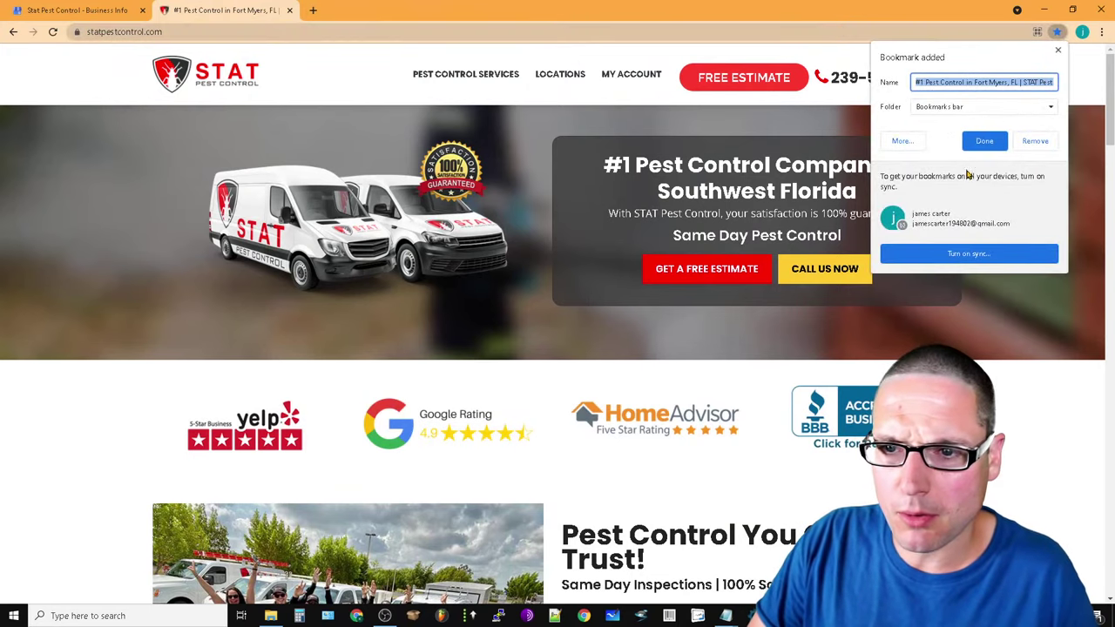
pyautogui.click(982, 141)
pyautogui.click(1102, 32)
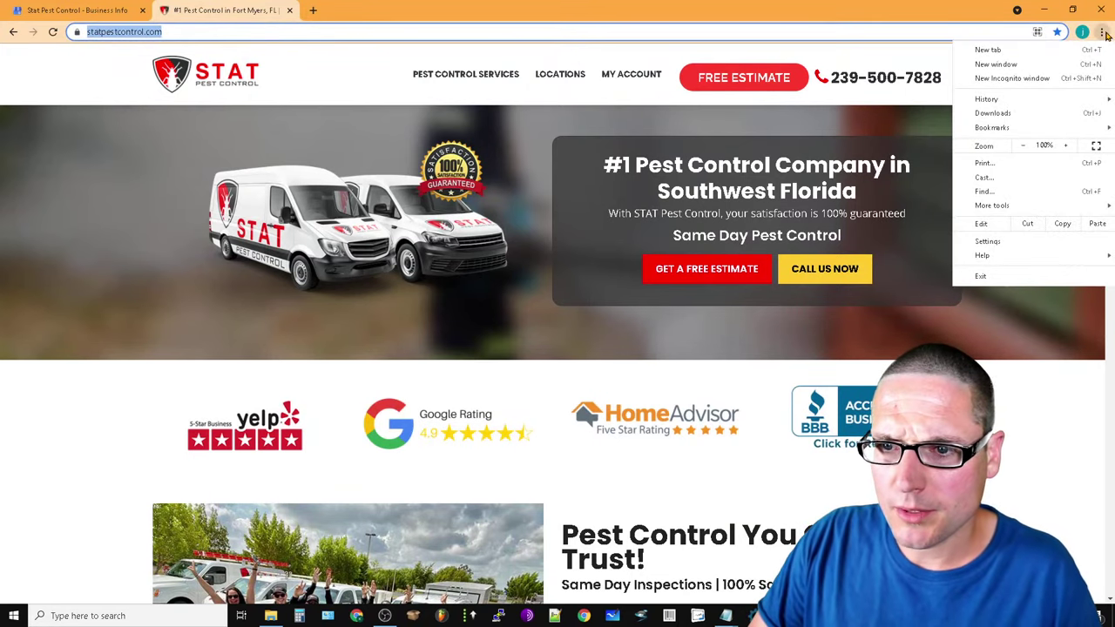
pyautogui.moveTo(1042, 127)
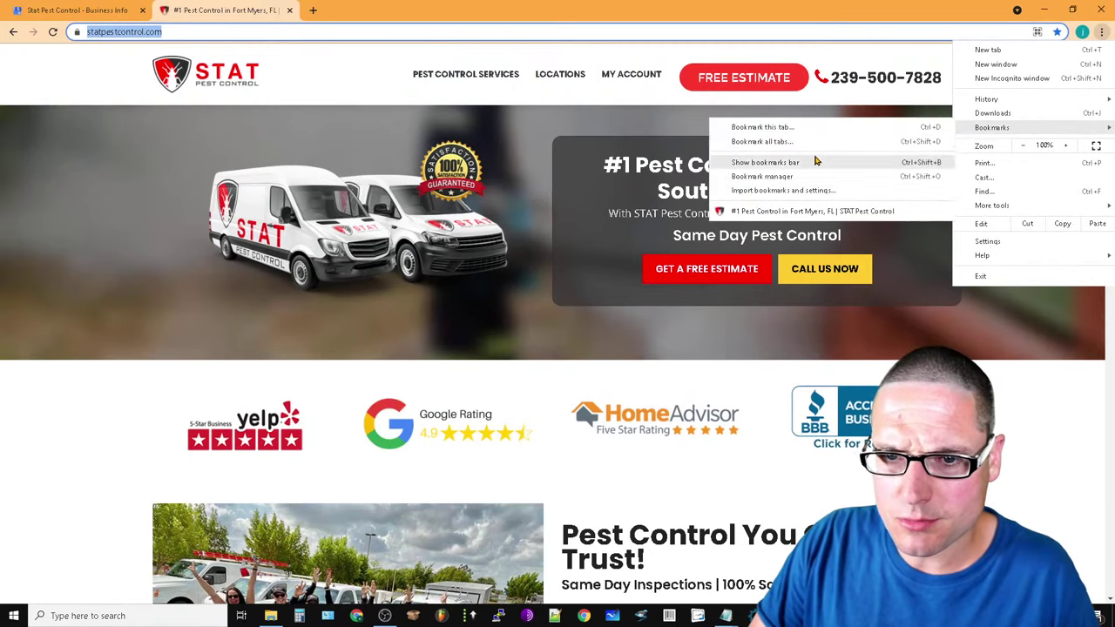
pyautogui.click(765, 163)
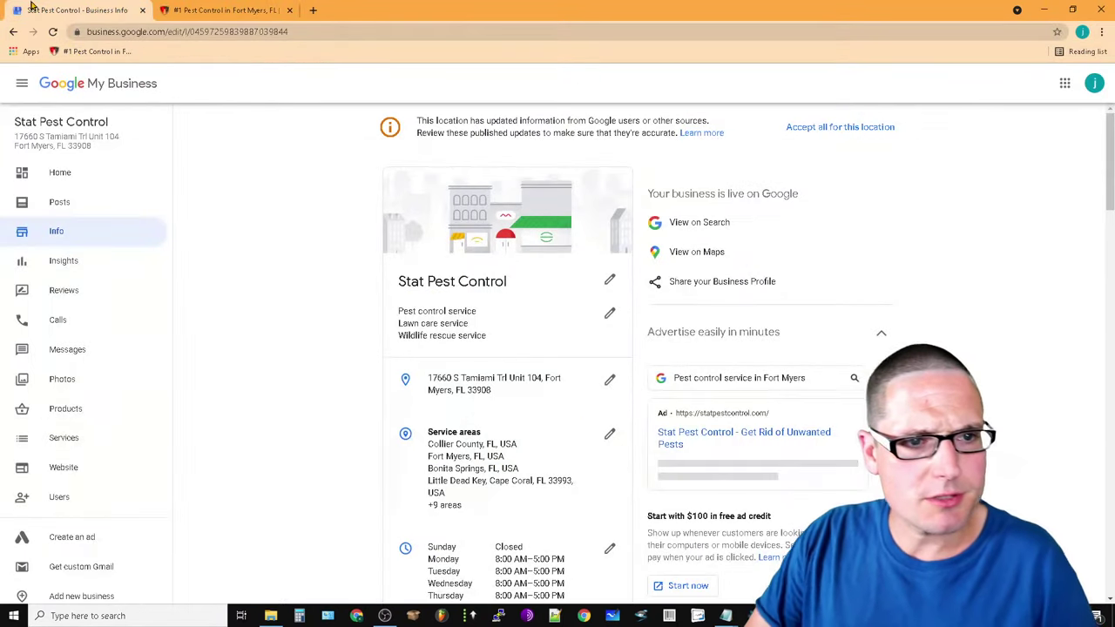
# Bookmark the Google My Business info page and reorder the bookmarks so it comes before the website's bookmark
pyautogui.click(71, 10)
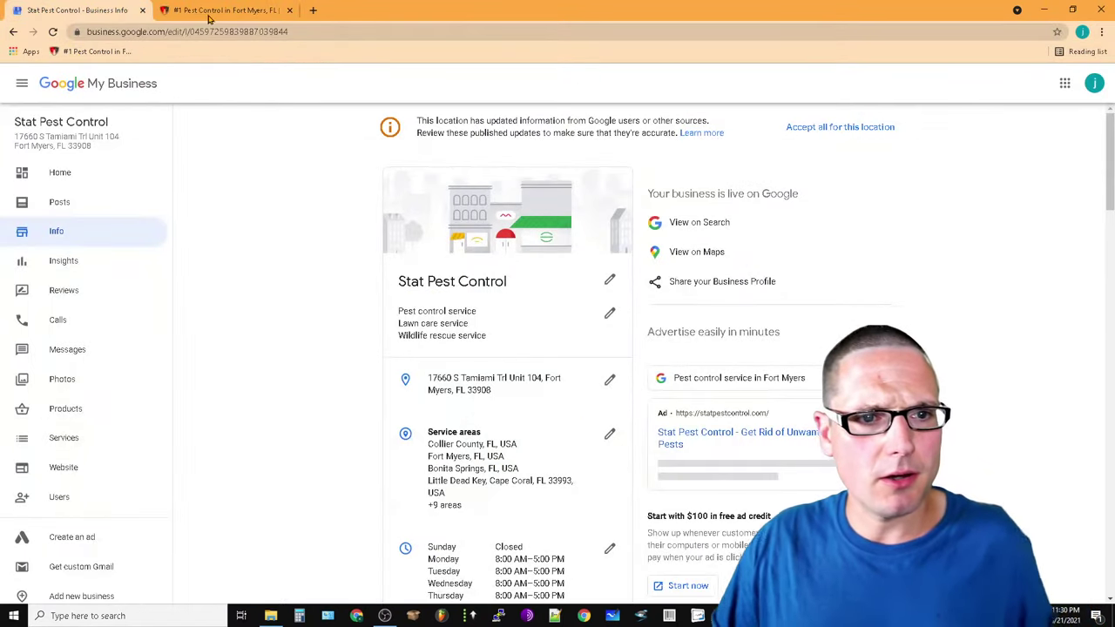
pyautogui.click(1060, 36)
pyautogui.click(998, 53)
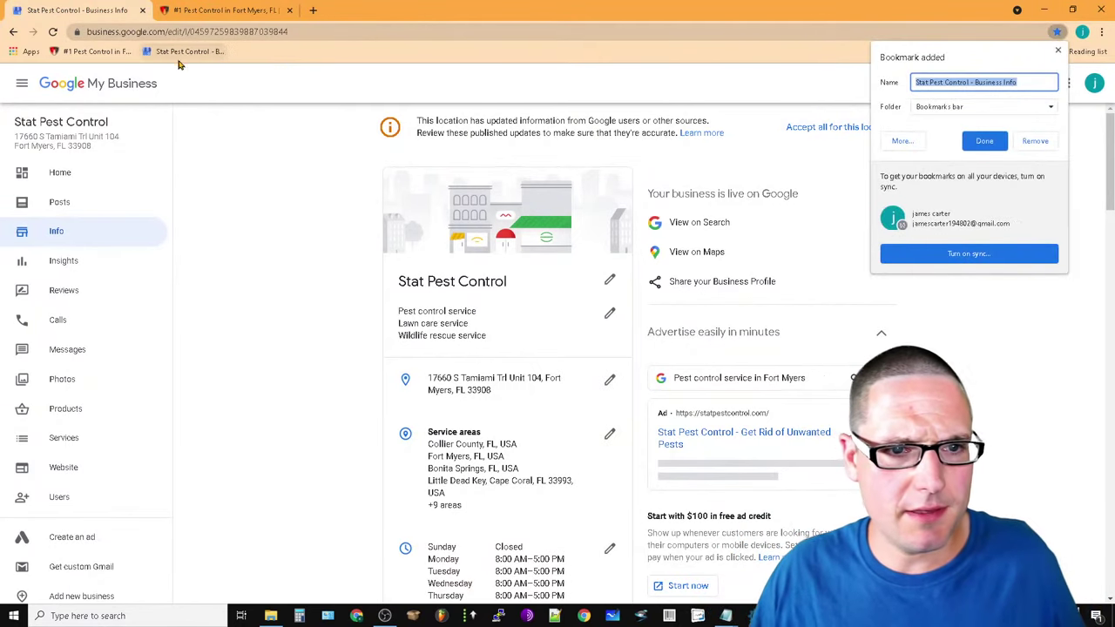
pyautogui.moveTo(87, 51); pyautogui.dragTo(267, 54)
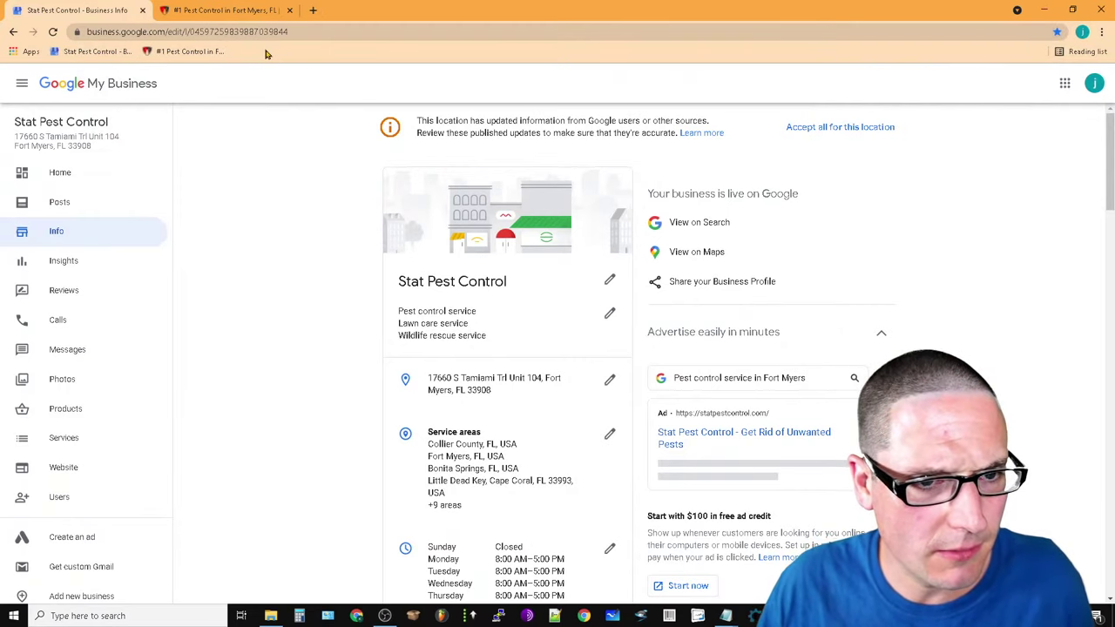
# Examine the Stat Pest Control homepage, including its services and locations lists, the year-round pests treated and the footer, and return to its beginning
pyautogui.click(231, 7)
pyautogui.moveTo(472, 152)
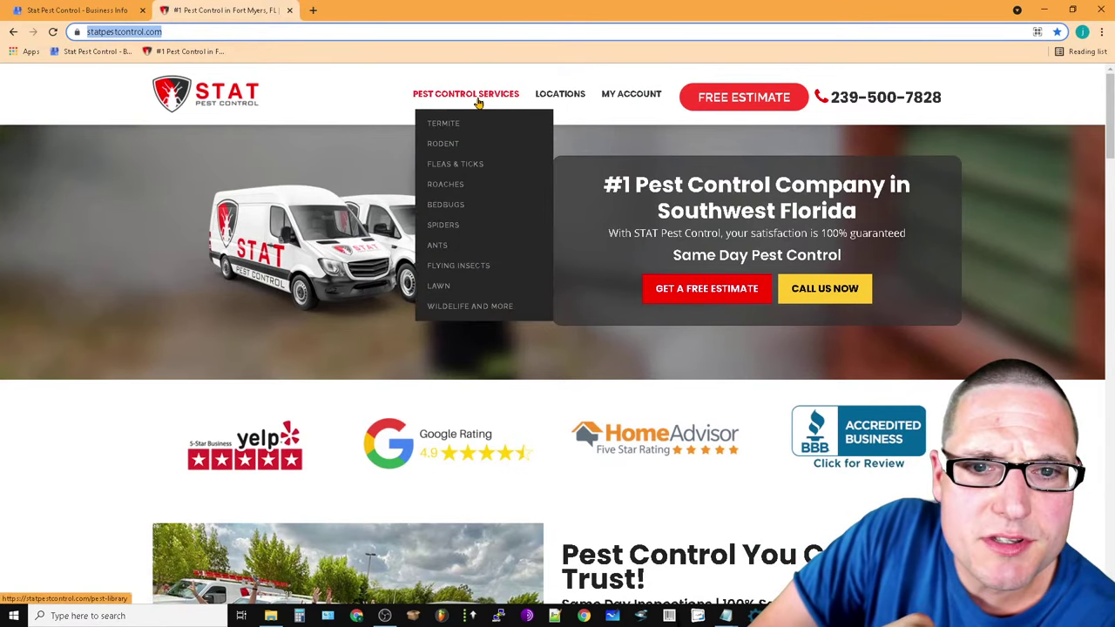
pyautogui.moveTo(549, 102)
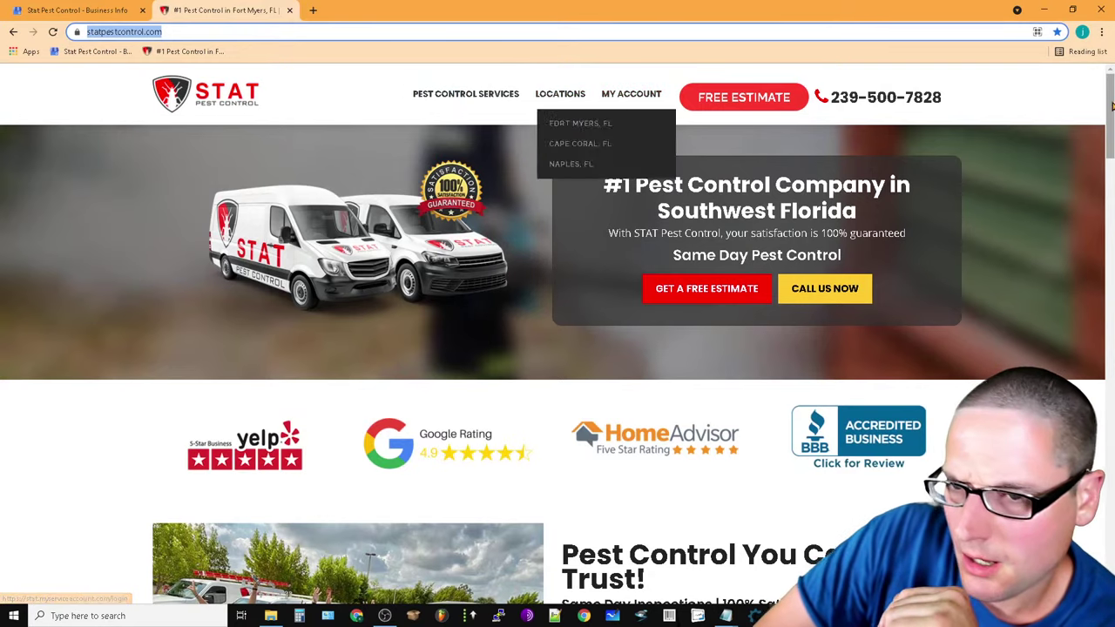
pyautogui.scroll(-20, 557, 348)
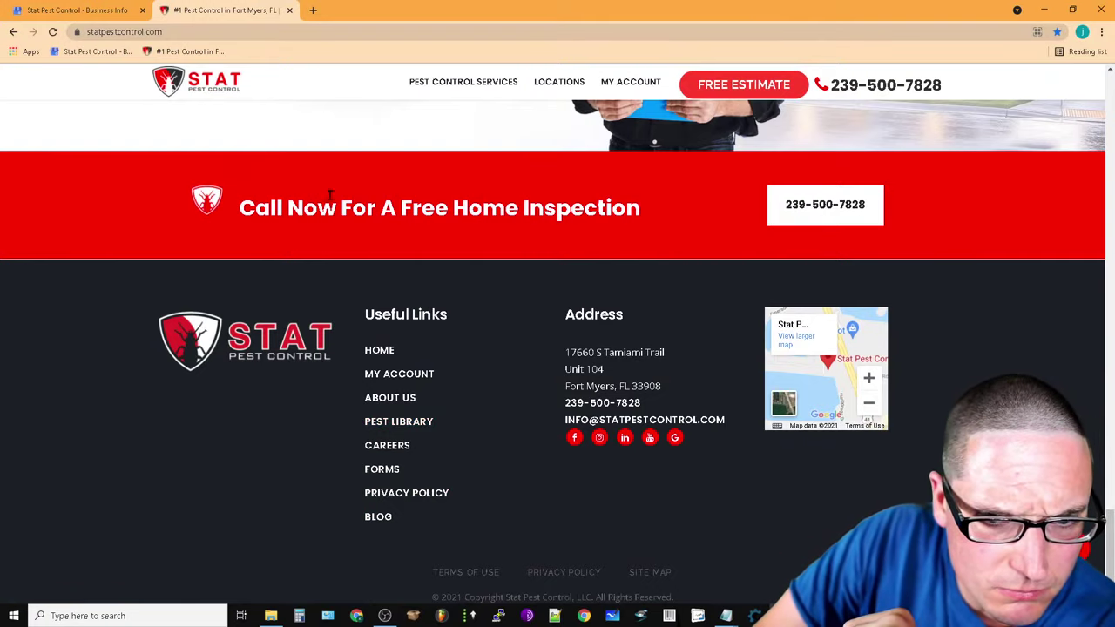
pyautogui.scroll(15, 330, 193)
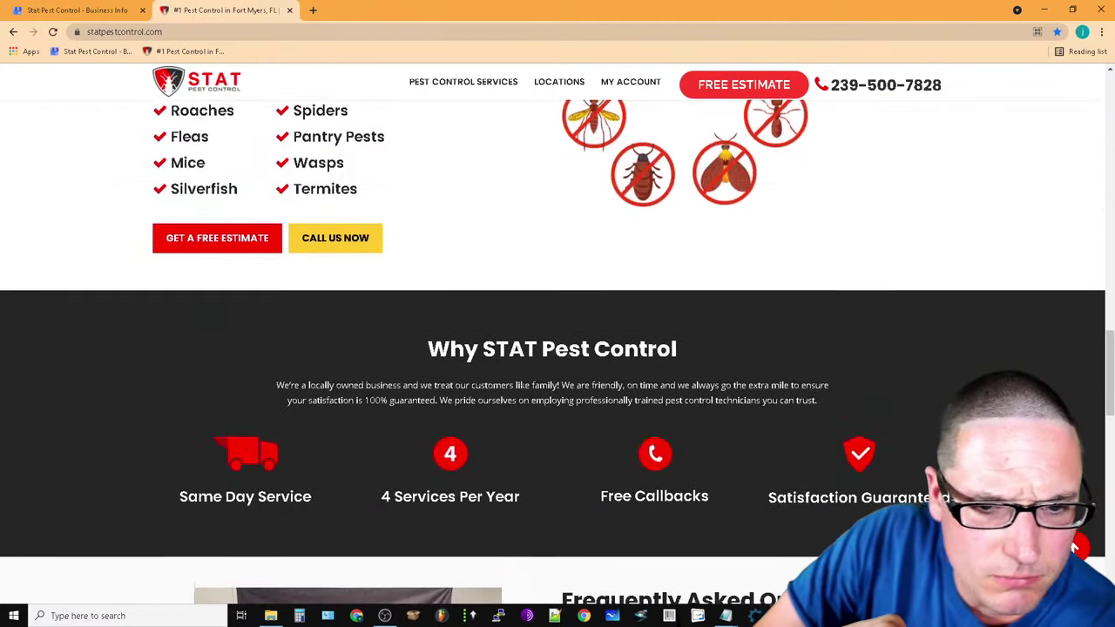
pyautogui.scroll(5, 283, 269)
pyautogui.scroll(-4, 283, 270)
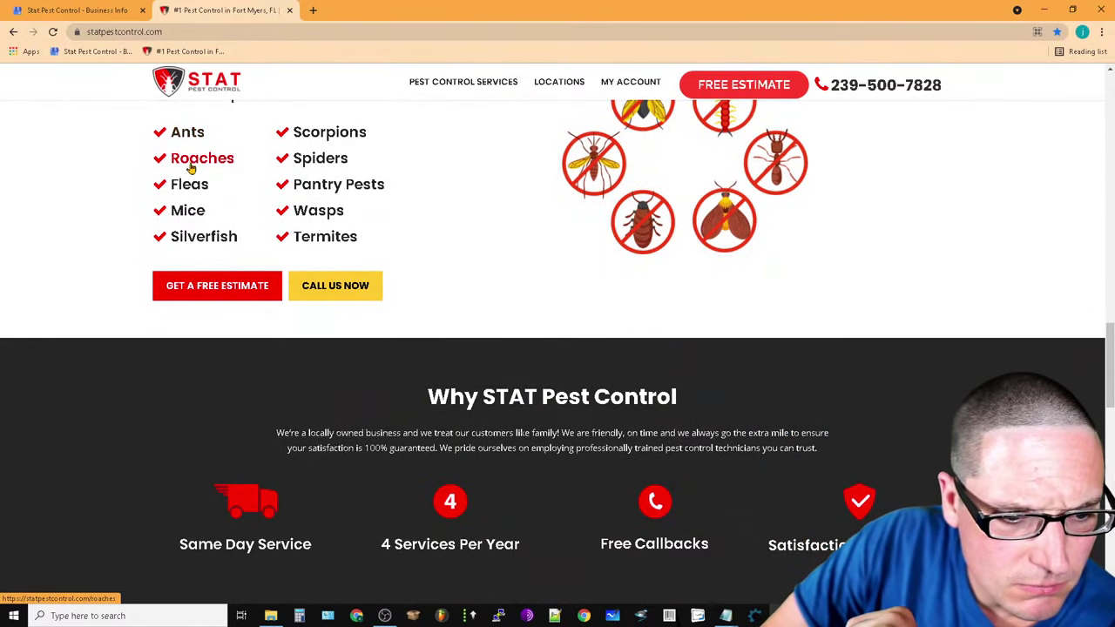
pyautogui.scroll(2, 536, 493)
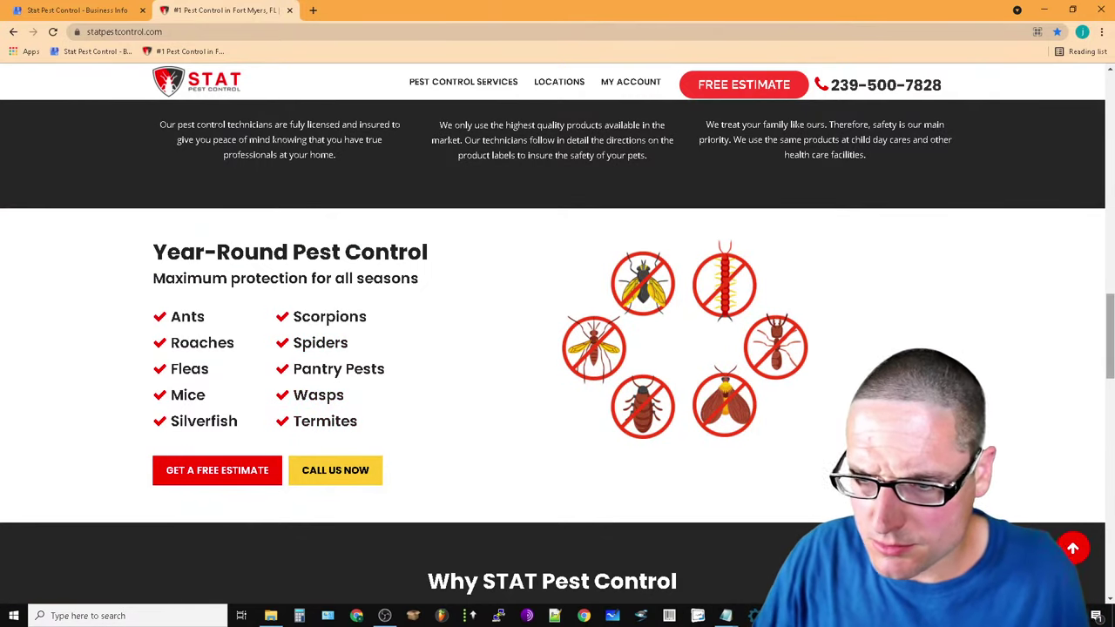
pyautogui.scroll(-9, 330, 338)
pyautogui.scroll(-5, 330, 338)
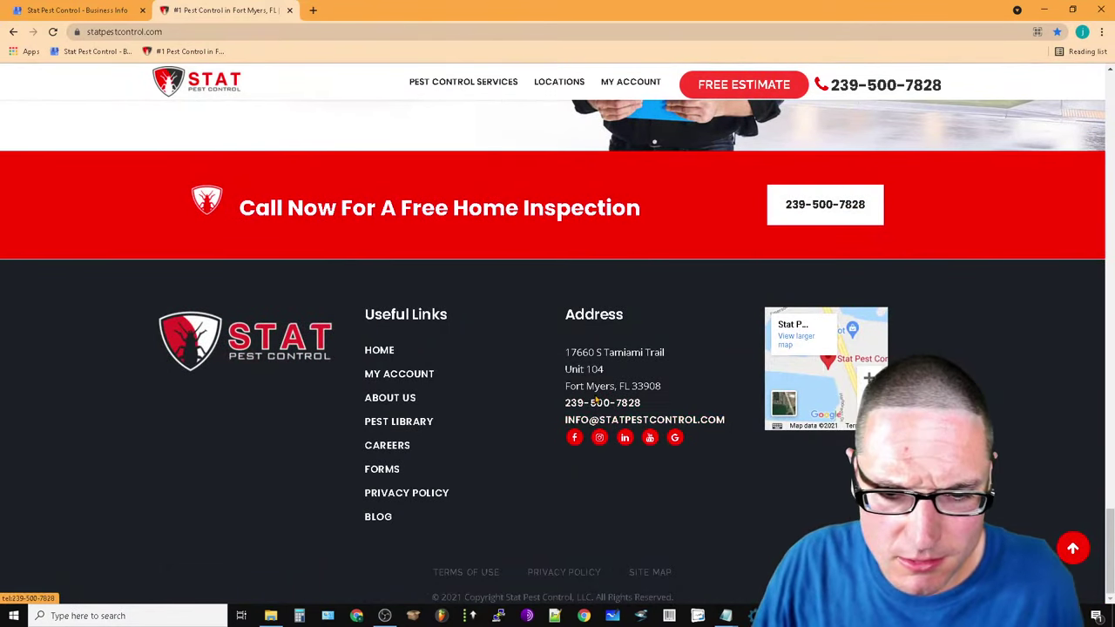
pyautogui.click(1072, 547)
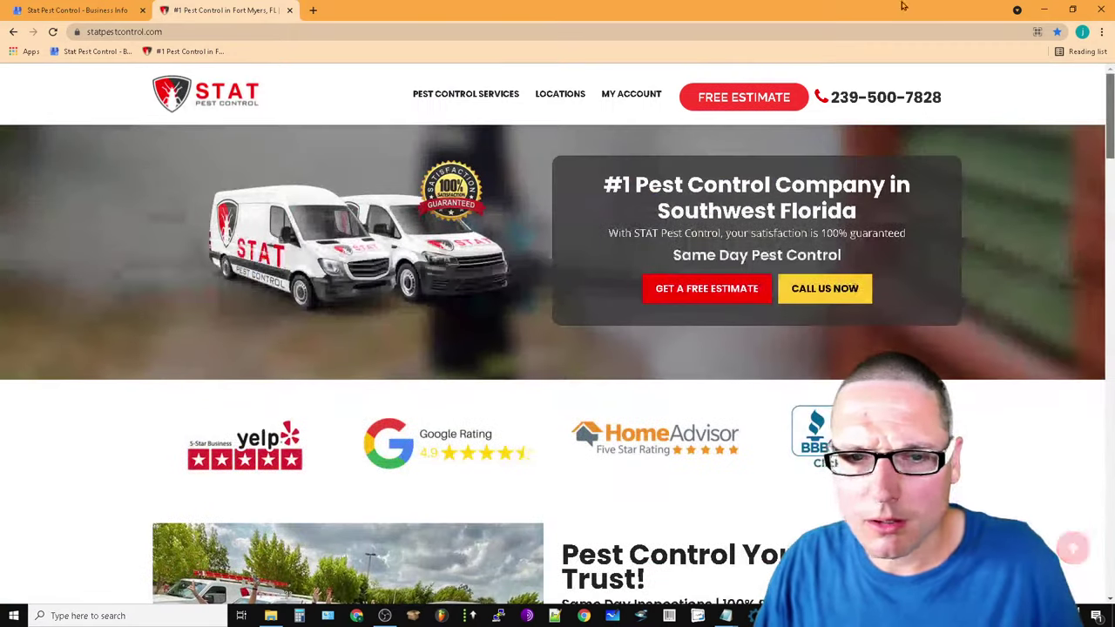
# Open the website's Lawn services page and compare its services with the categories on the Google My Business info page
pyautogui.moveTo(501, 102)
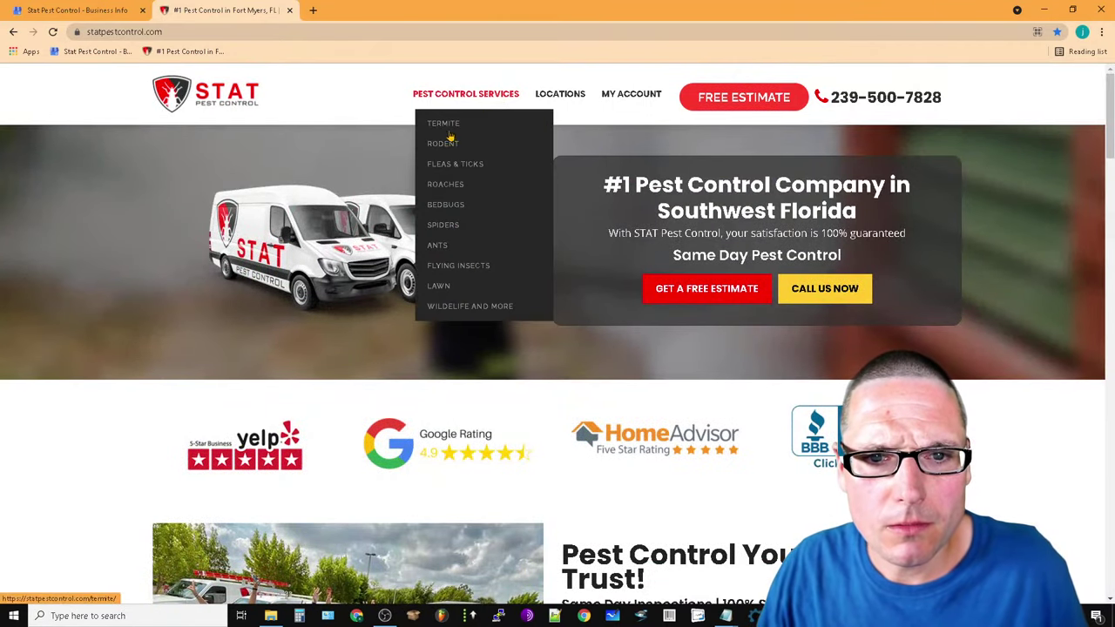
pyautogui.click(438, 288)
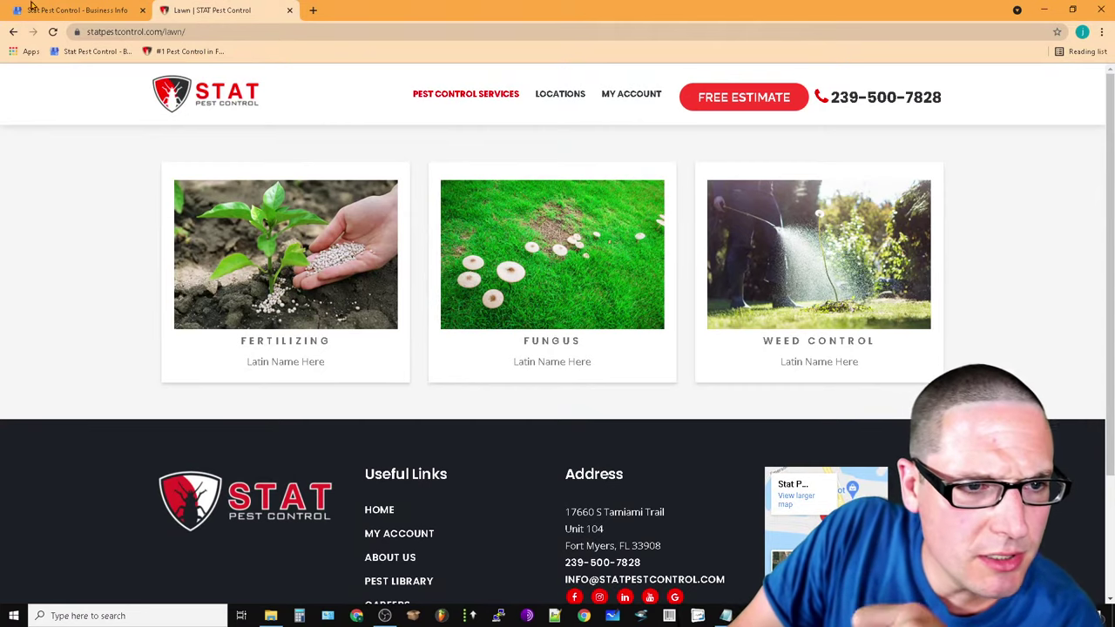
pyautogui.hotkey('ctrl', '1')
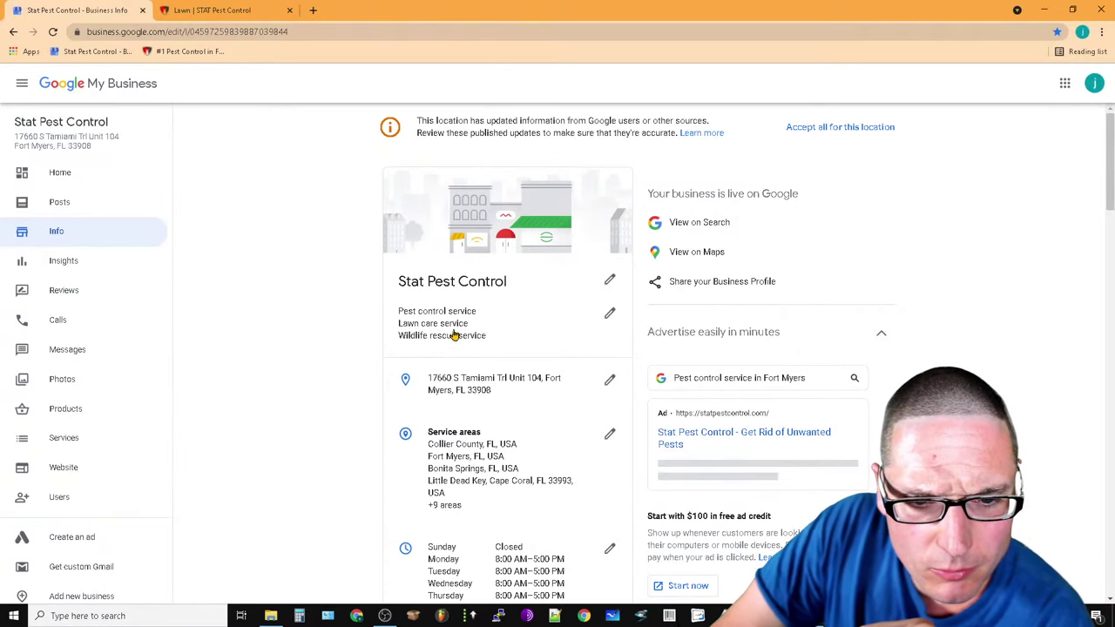
pyautogui.click(206, 10)
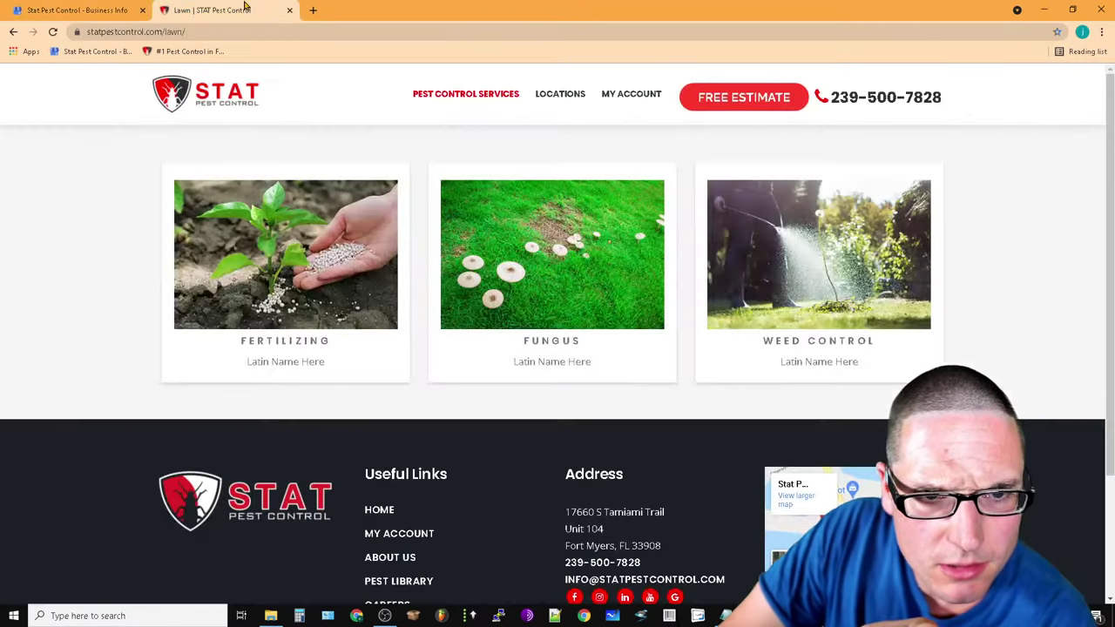
# Search Google for "fort myers pest control" in a new browser tab
pyautogui.click(313, 10)
pyautogui.click(503, 266)
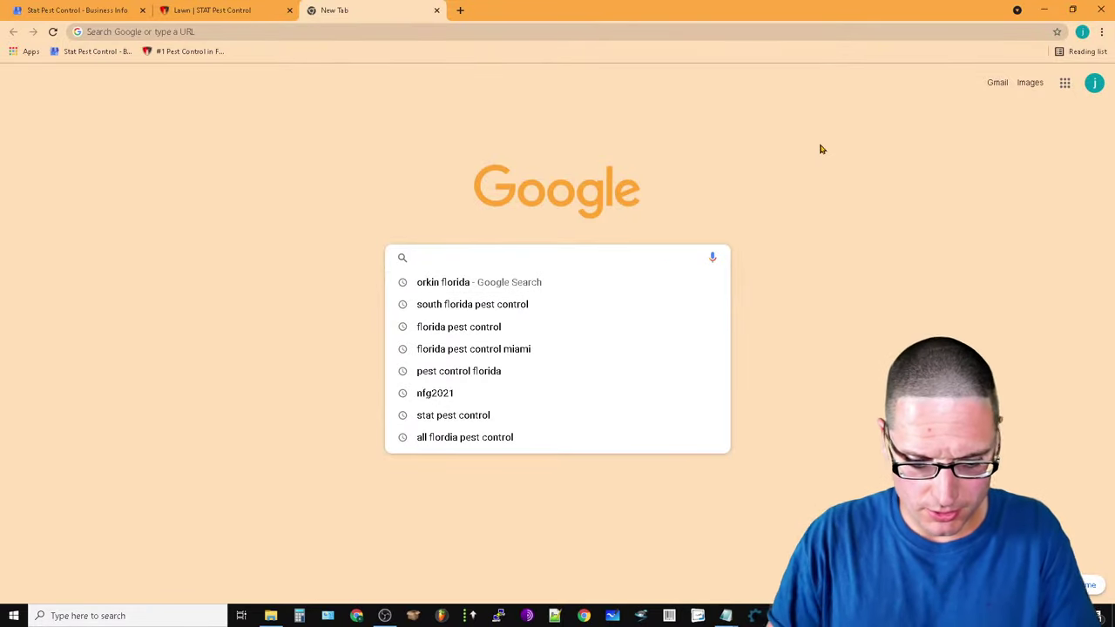
pyautogui.write('fort myers')
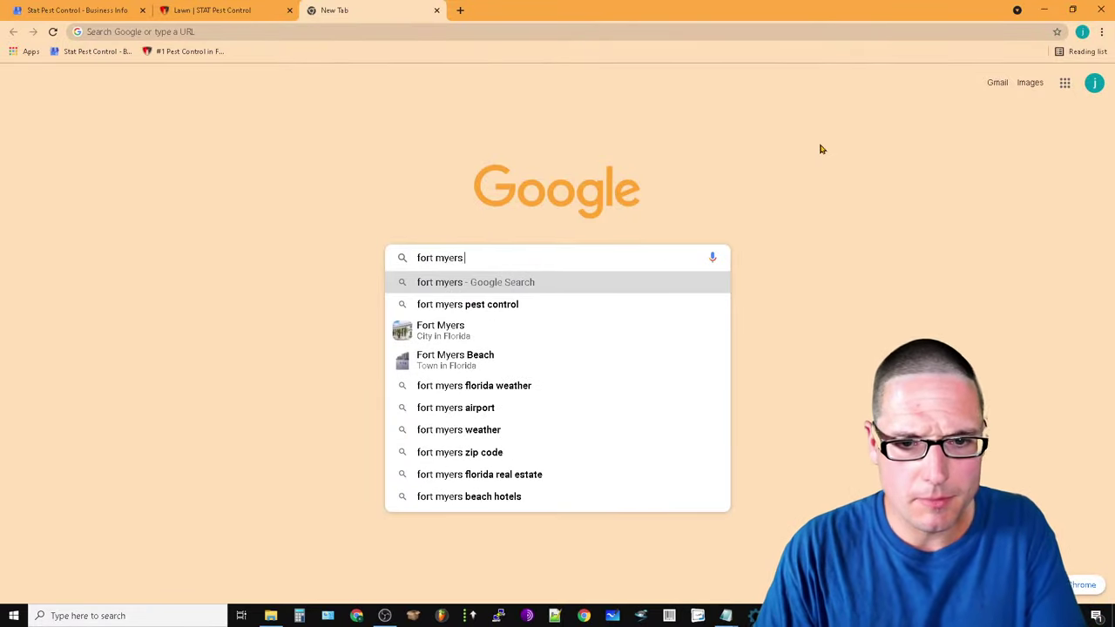
pyautogui.write(' pest c')
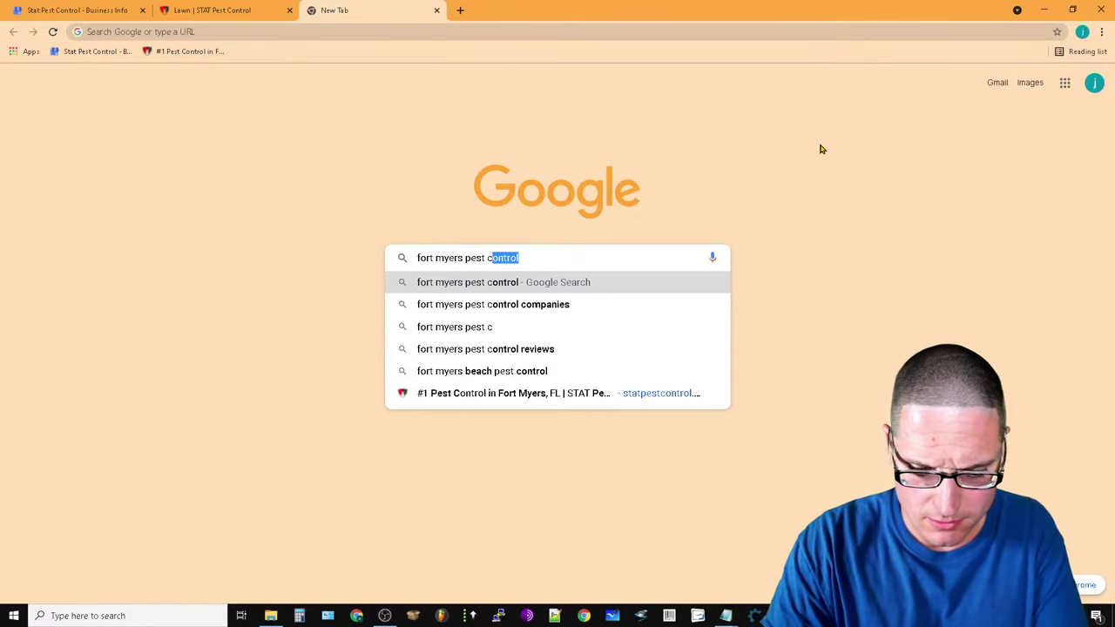
pyautogui.write('ontrol')
pyautogui.press('Return')
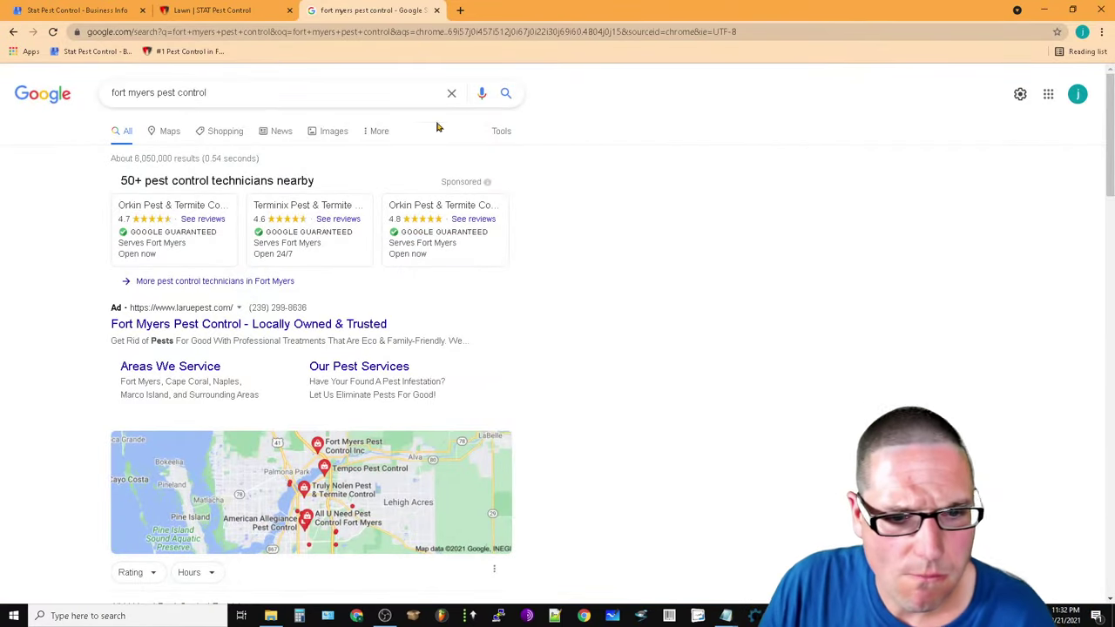
# Open the Google listing of All U Need Pest Control Fort Myers and check its business category and service location
pyautogui.scroll(-2, 659, 271)
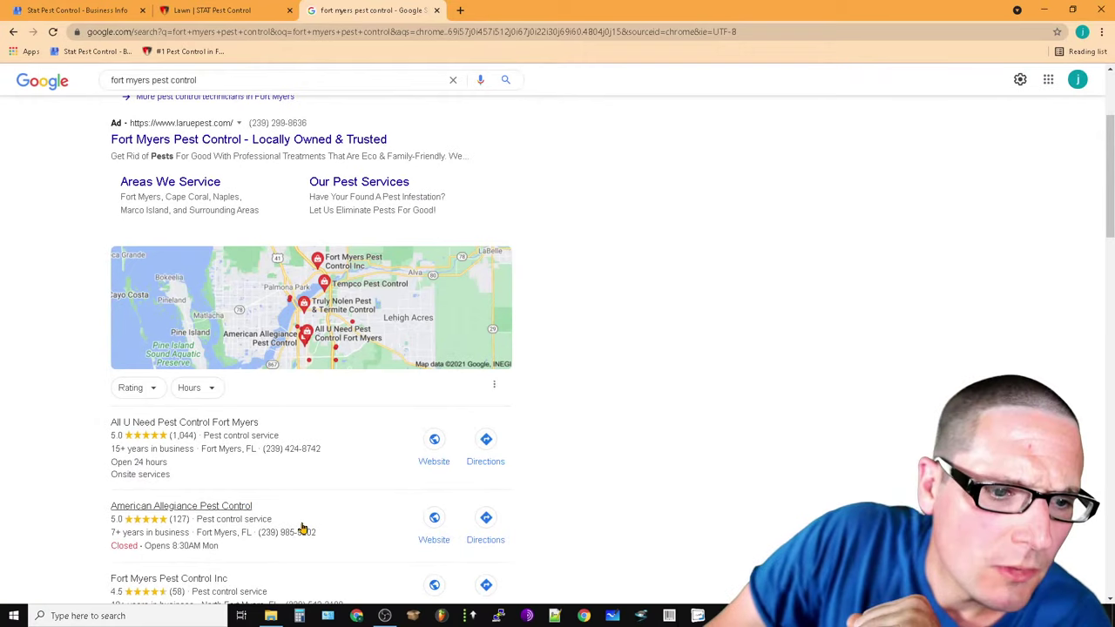
pyautogui.click(198, 424)
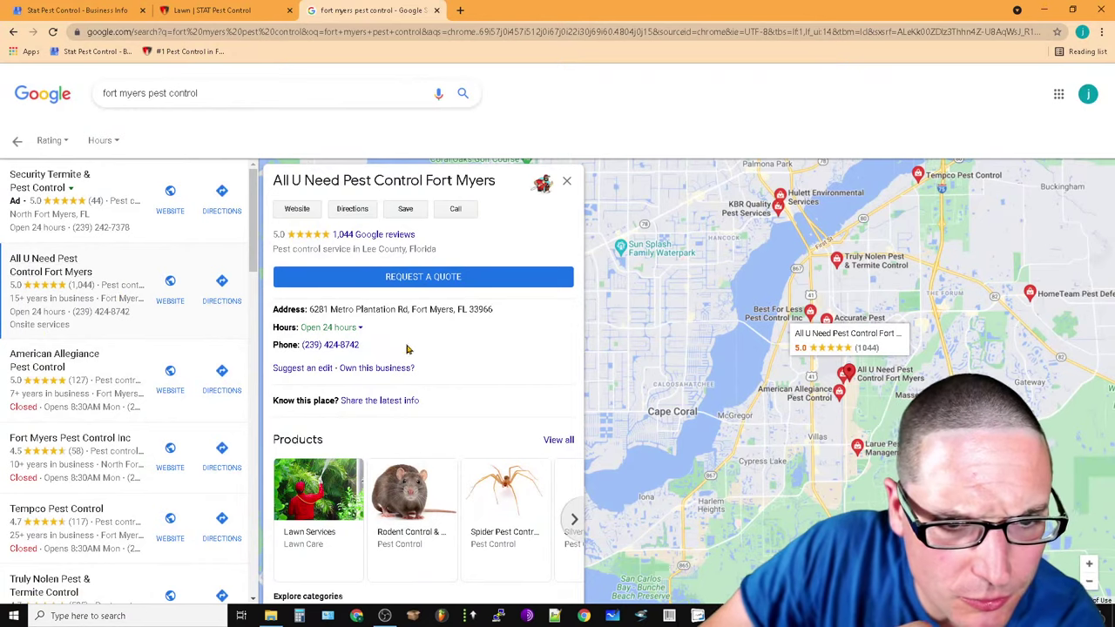
pyautogui.moveTo(471, 252); pyautogui.dragTo(289, 253)
pyautogui.click(544, 257)
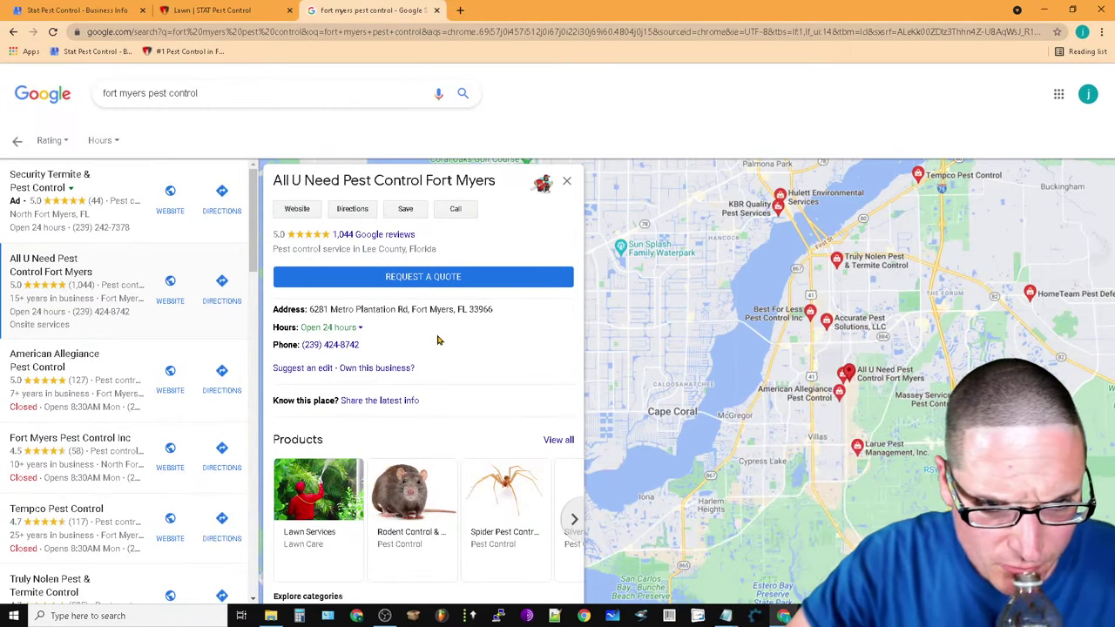
# Browse the products in the All U Need Pest Control Fort Myers listing, moving forward and back through the carousel
pyautogui.scroll(-2, 366, 418)
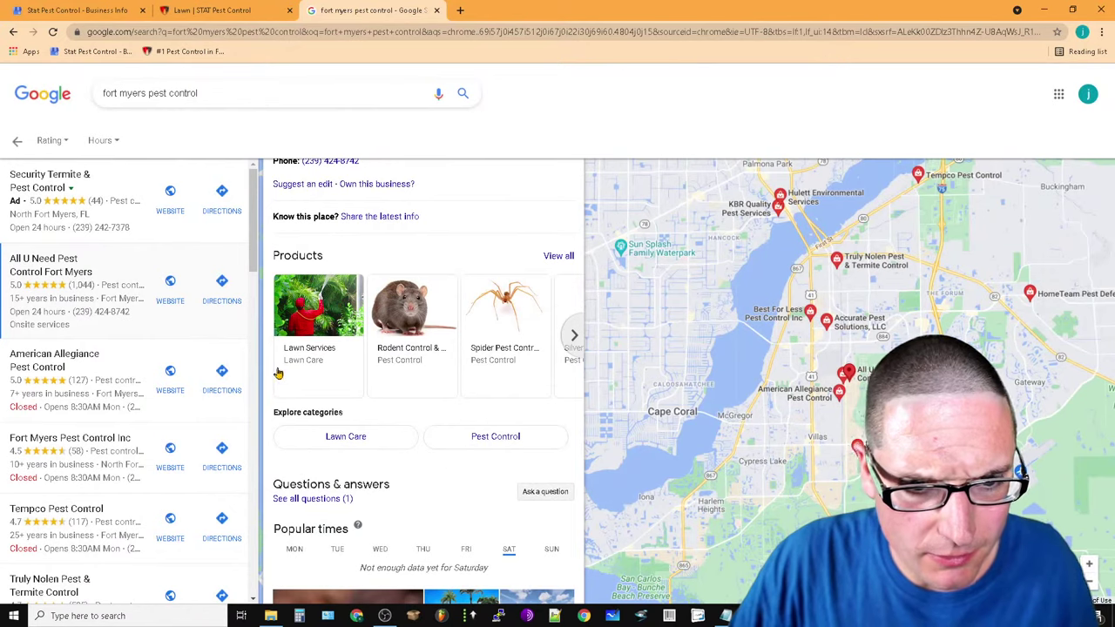
pyautogui.click(573, 335)
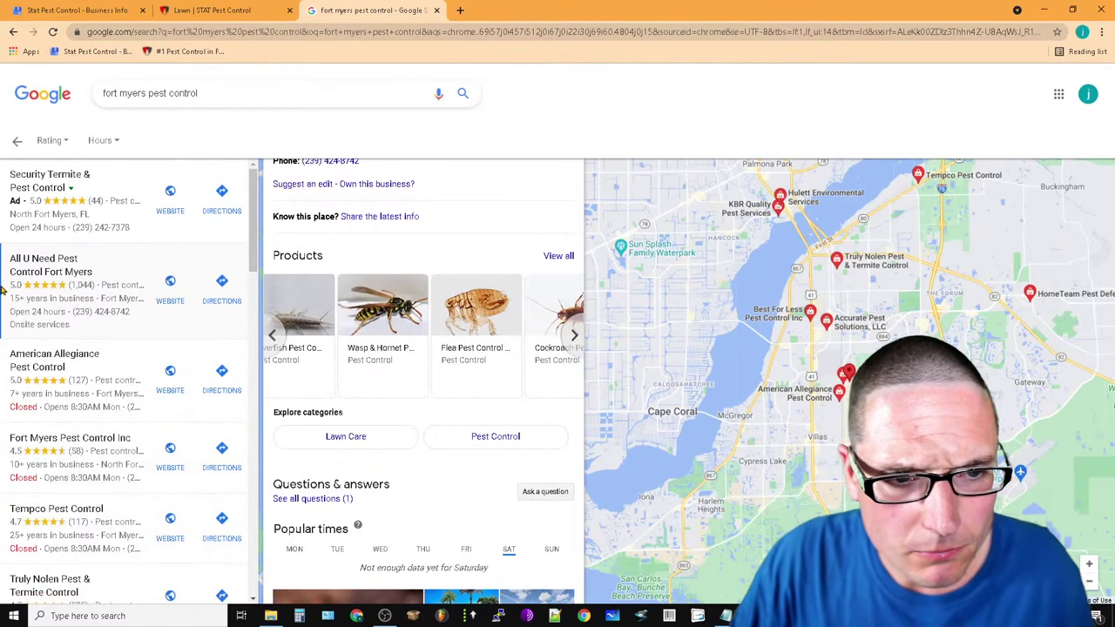
pyautogui.click(277, 336)
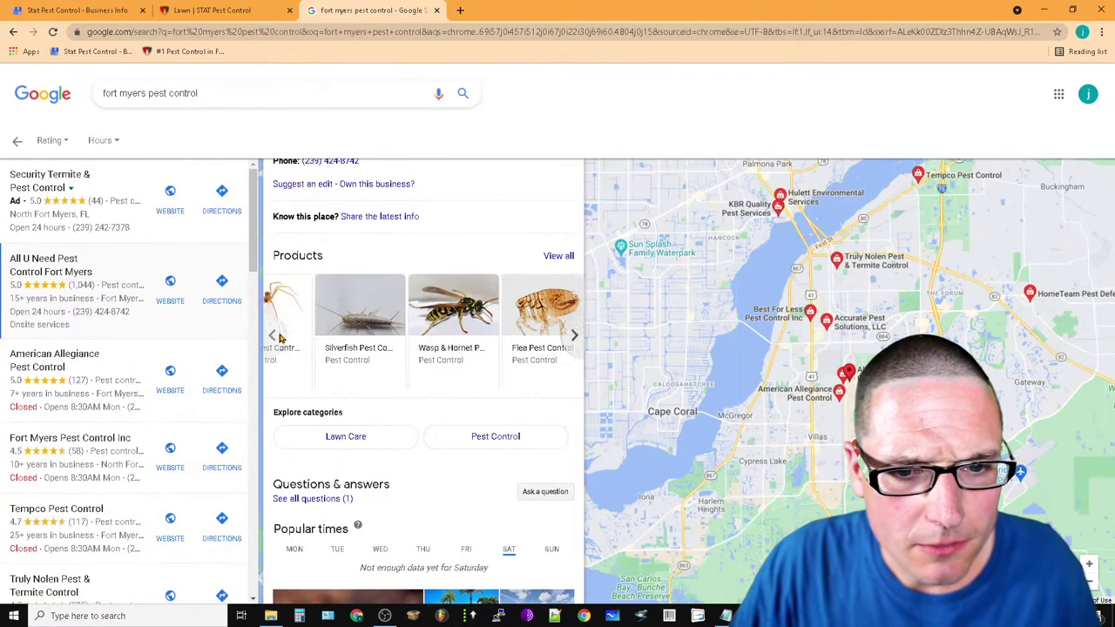
# Check the Stat website's Lawn page and the Google My Business info page, and return to the start of the competitor's listing
pyautogui.click(213, 9)
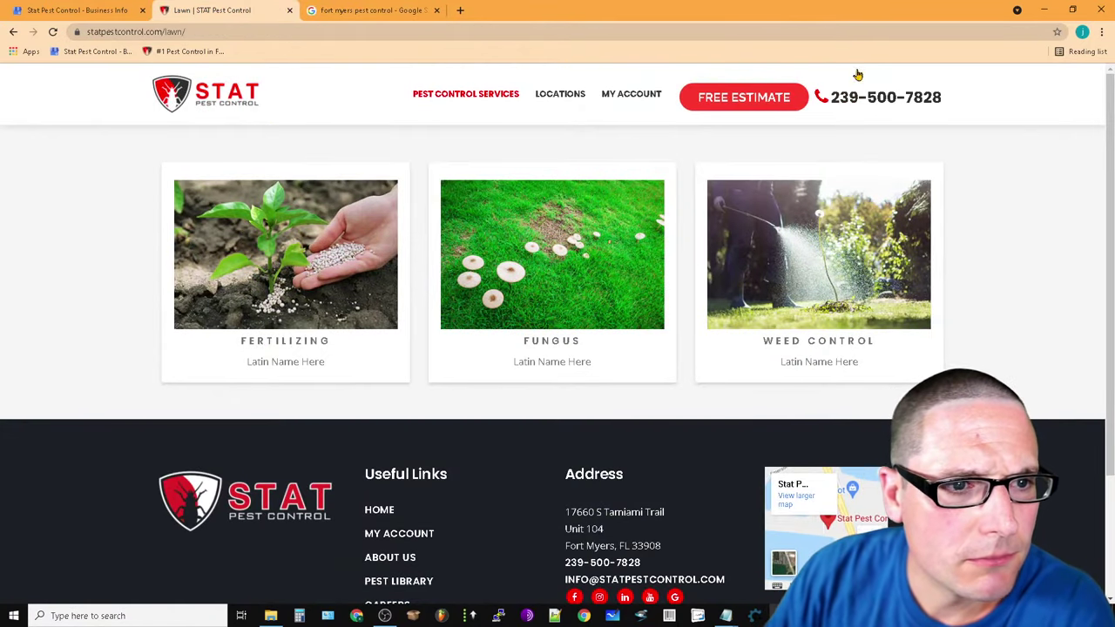
pyautogui.click(54, 9)
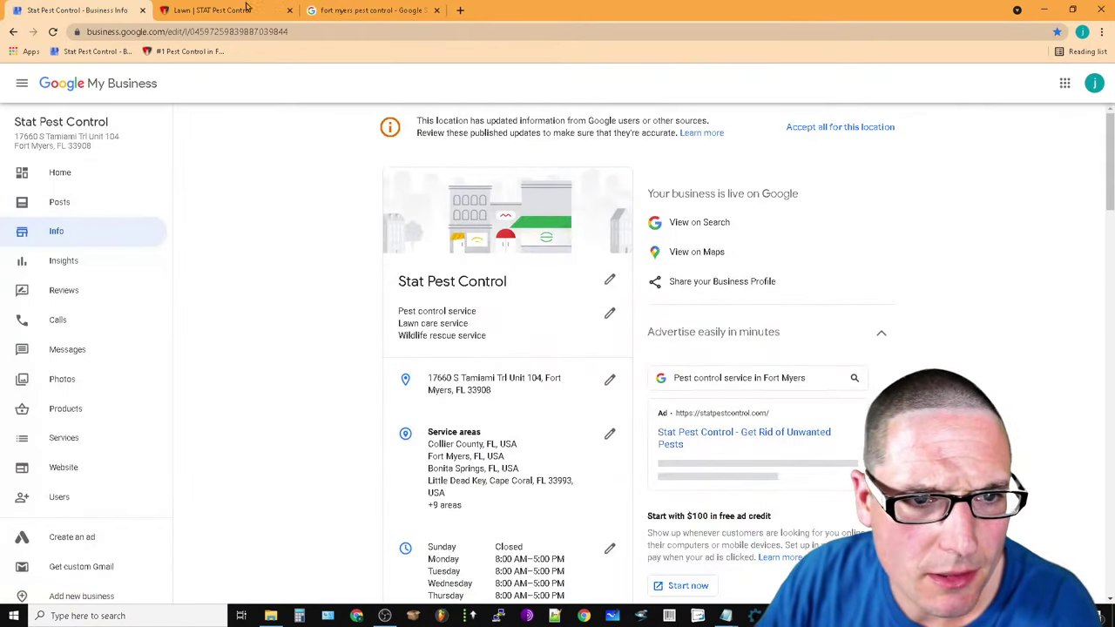
pyautogui.click(390, 9)
pyautogui.scroll(2, 486, 585)
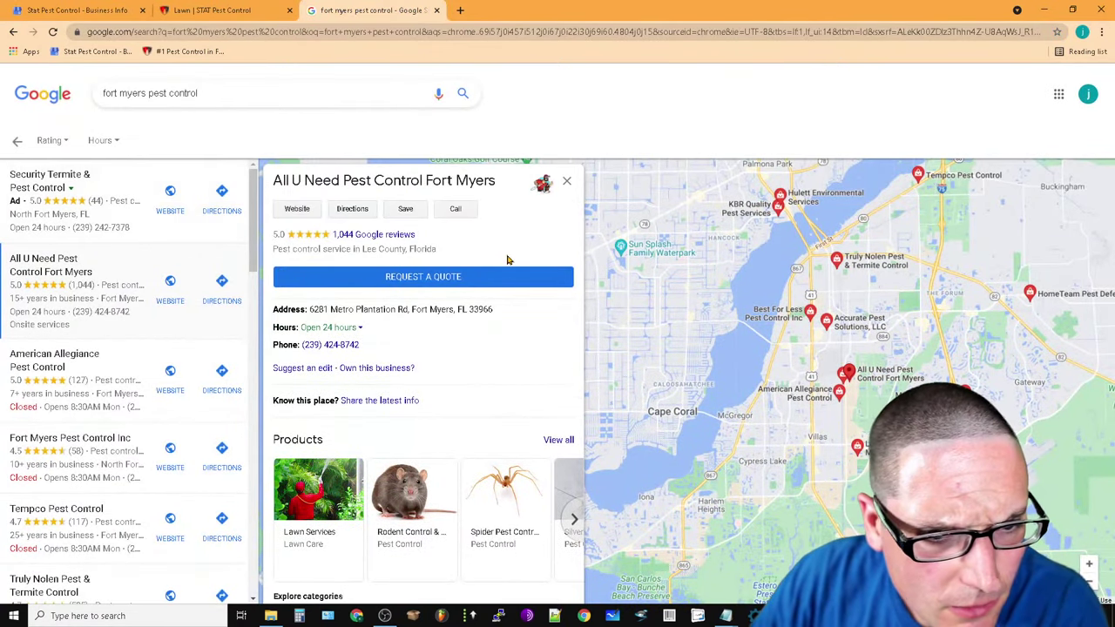
# View the page source of the Google results with line wrap enabled and search it for "pest control"
pyautogui.rightClick(520, 238)
pyautogui.click(604, 390)
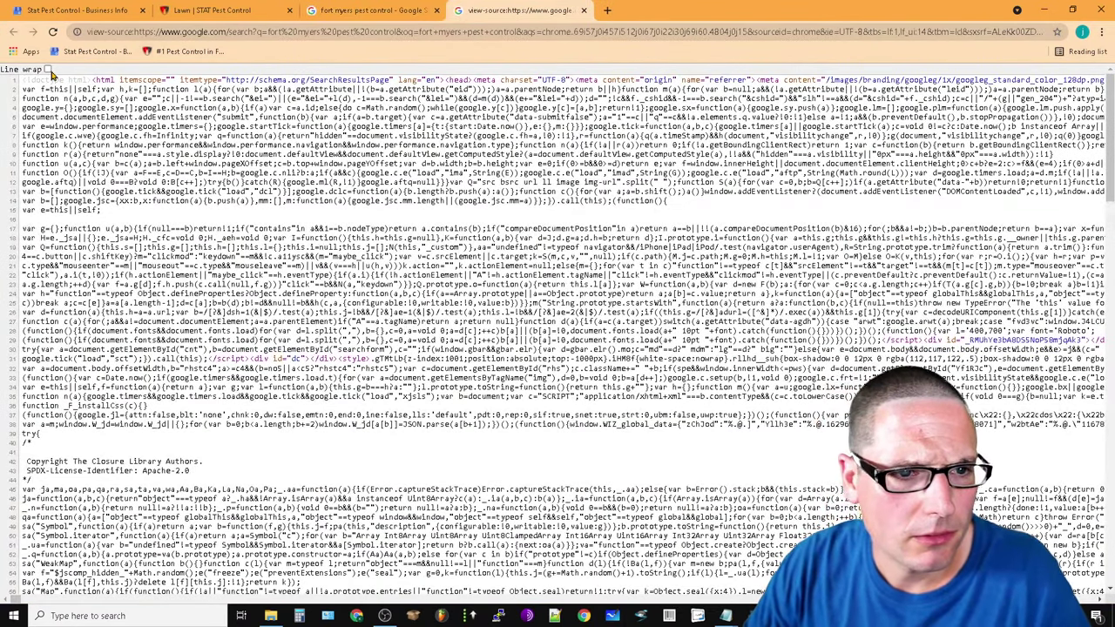
pyautogui.click(48, 69)
pyautogui.hotkey('ctrl', 'f')
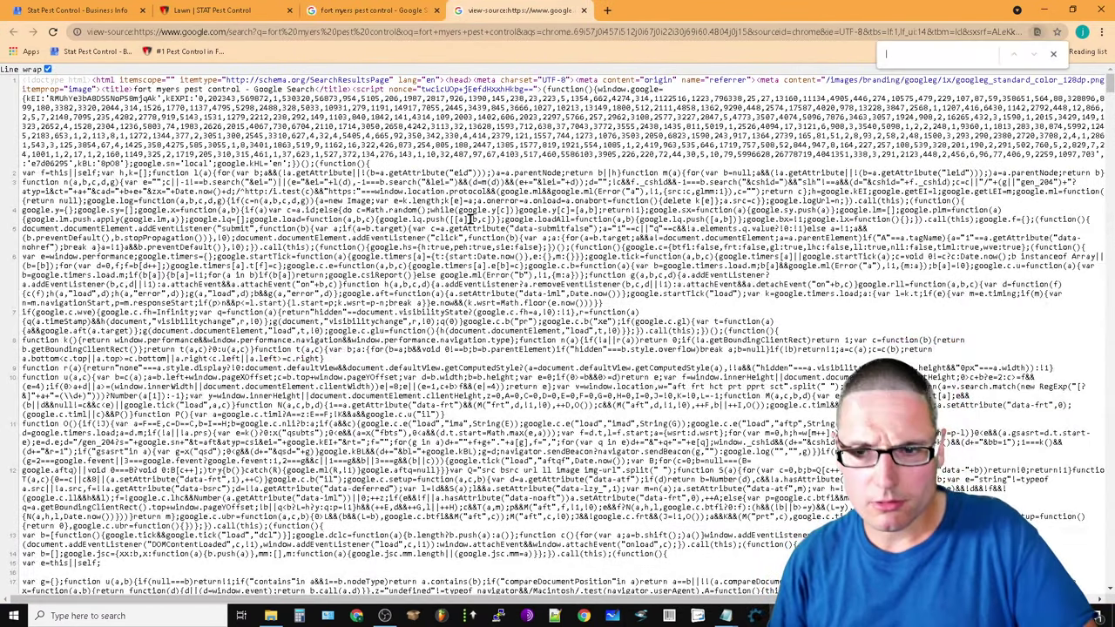
pyautogui.write('pest control')
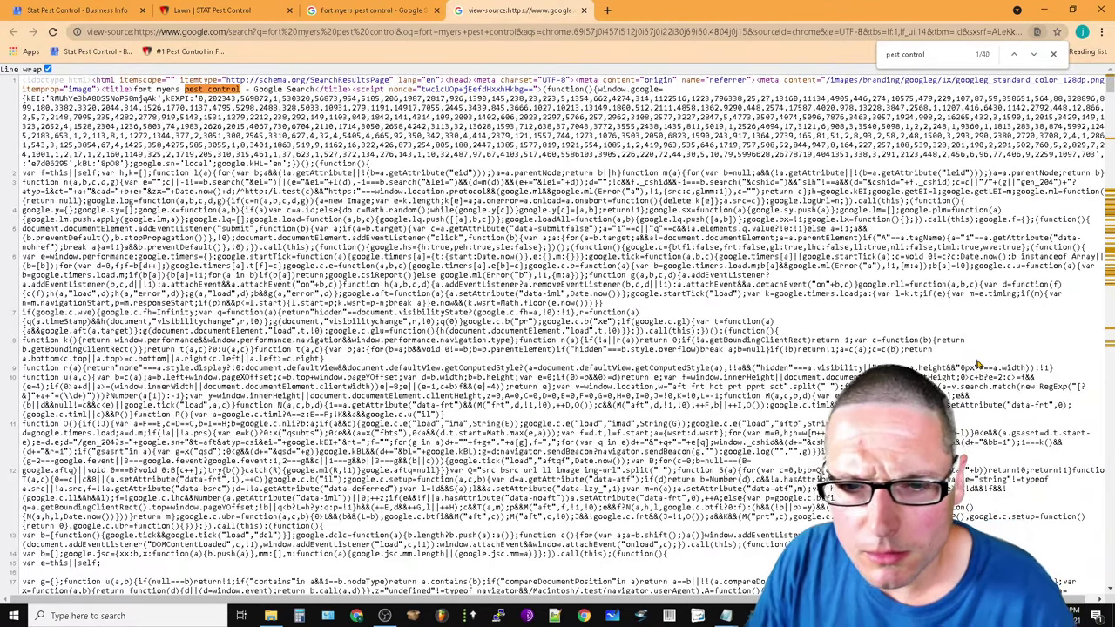
# Go through the "pest control" matches in the page source, checking the competitors' business categories, and return to its beginning
pyautogui.click(1035, 54)
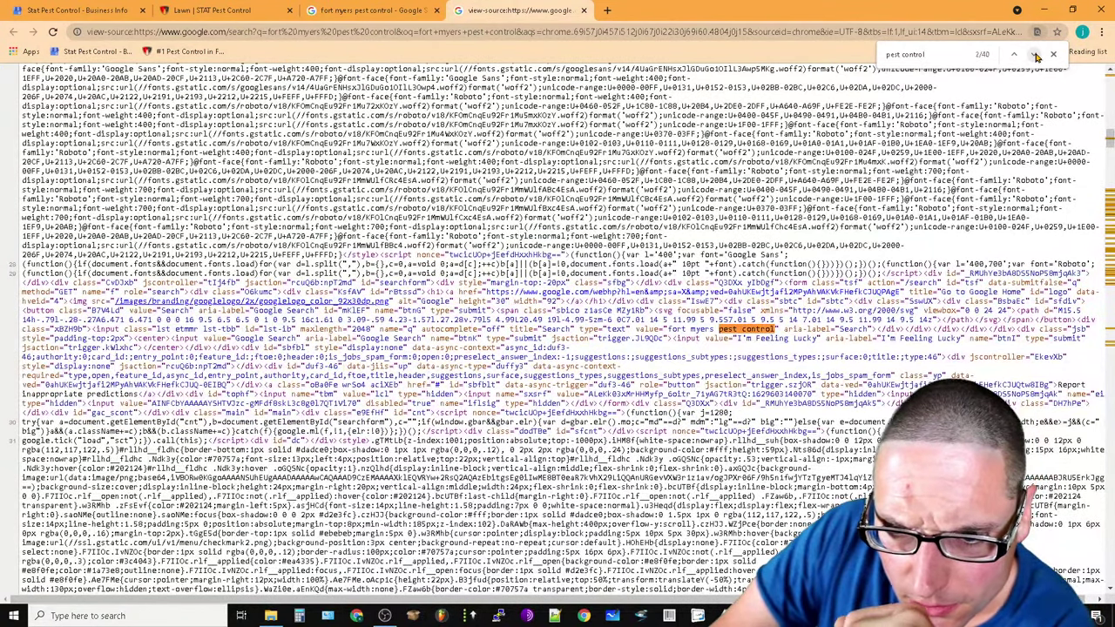
pyautogui.click(1035, 55)
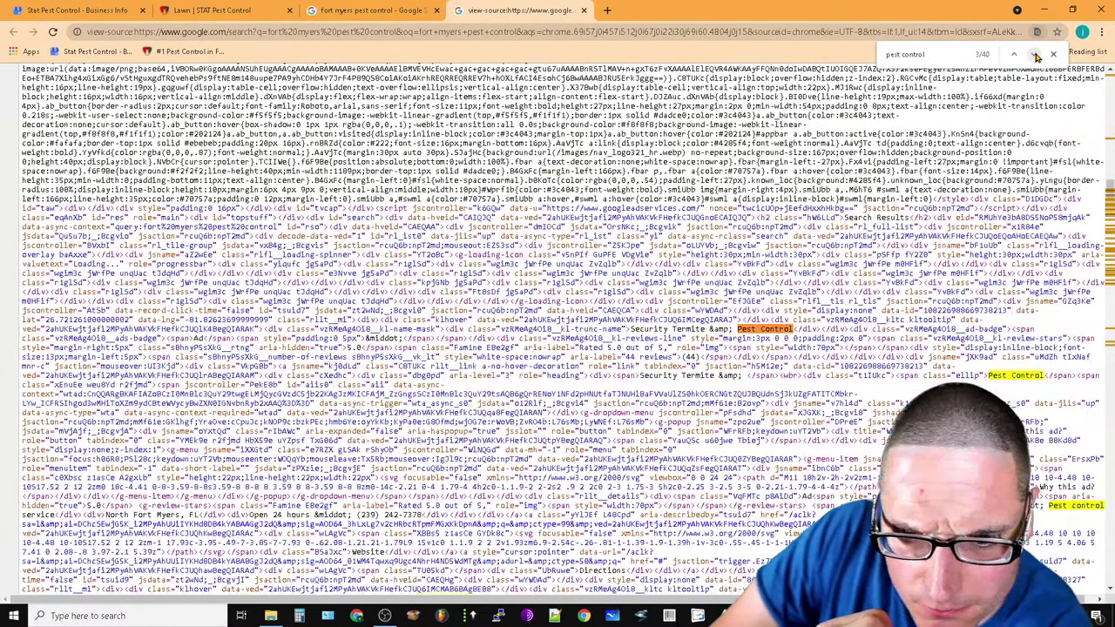
pyautogui.click(1036, 55)
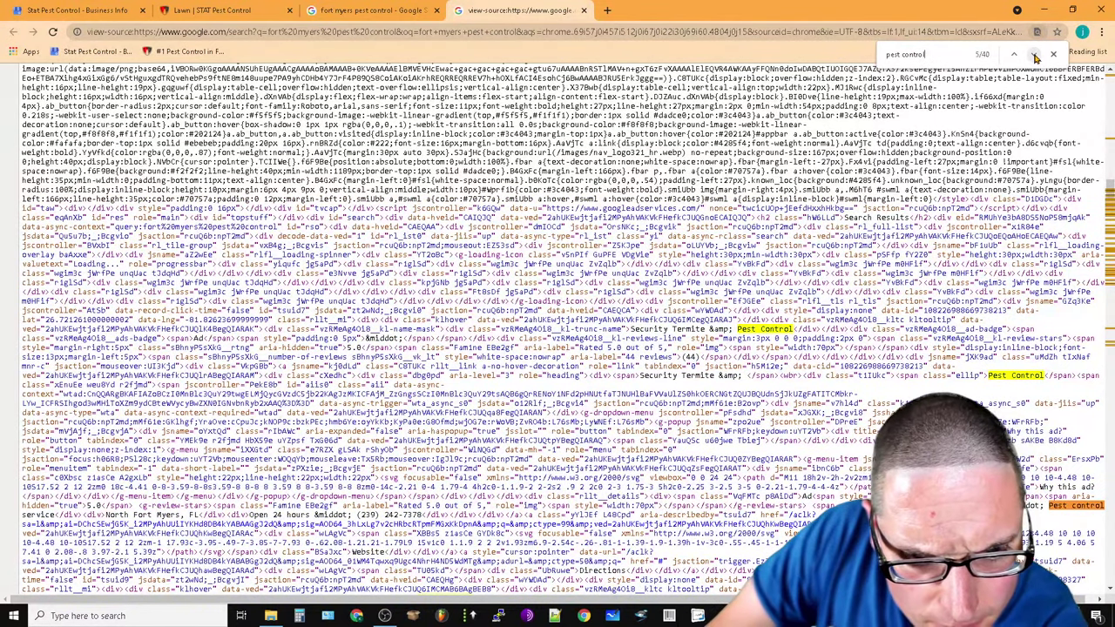
pyautogui.click(1035, 55)
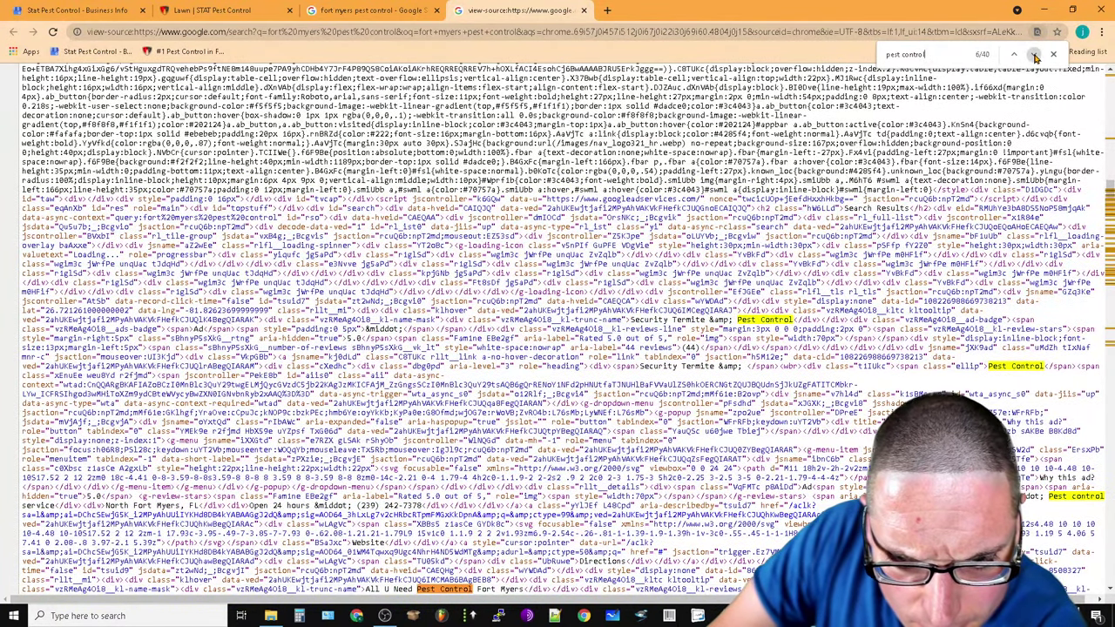
pyautogui.click(1036, 55)
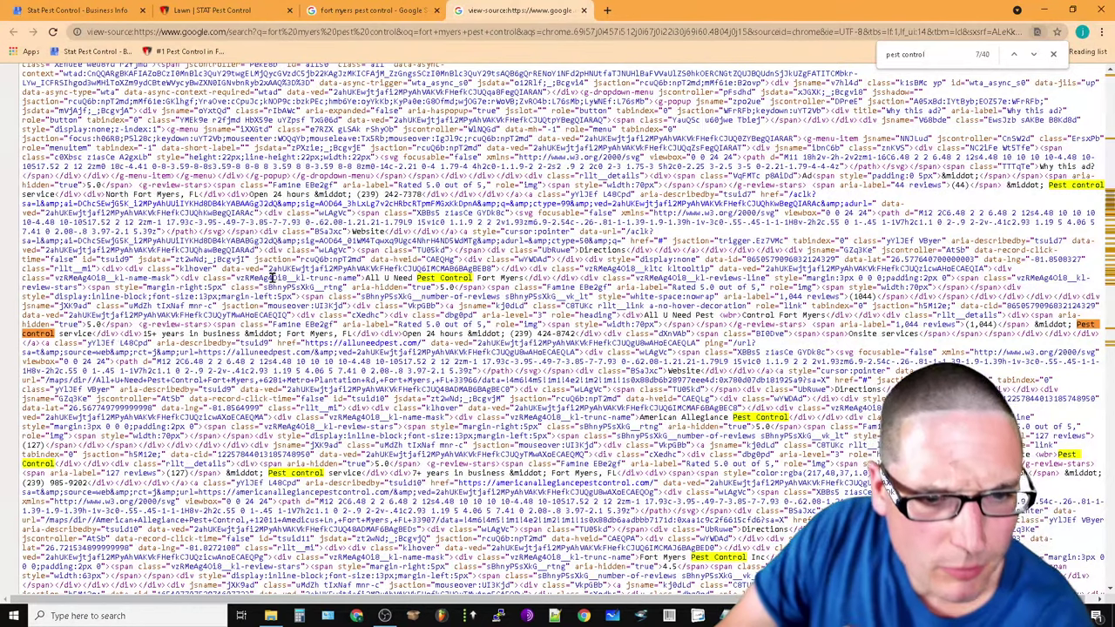
pyautogui.click(1034, 54)
pyautogui.click(1033, 55)
pyautogui.click(1034, 54)
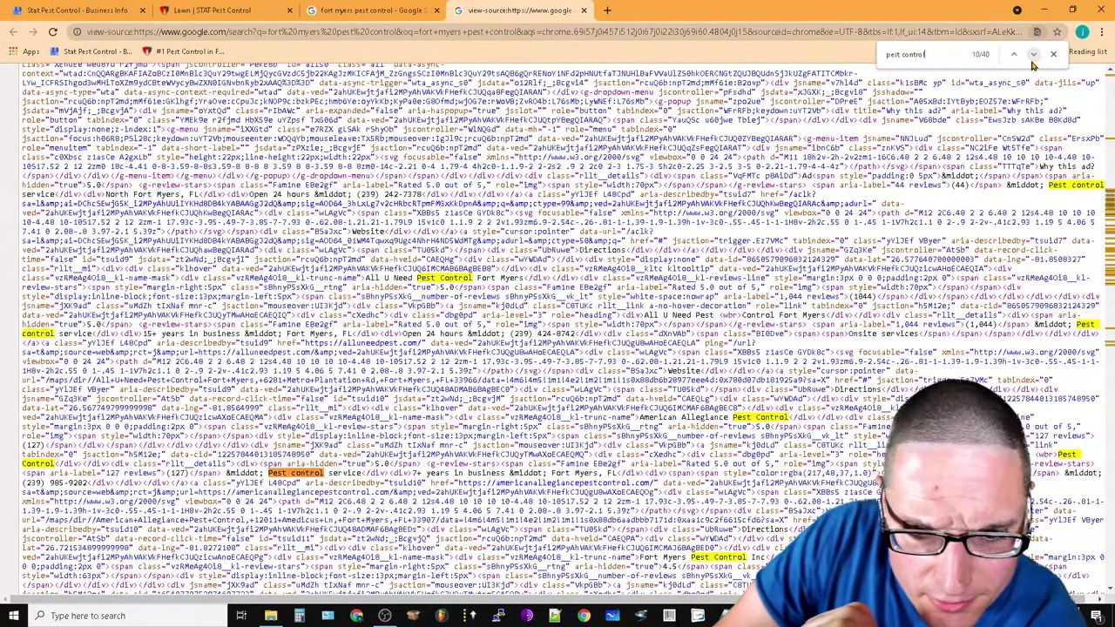
pyautogui.click(1034, 55)
pyautogui.click(1033, 61)
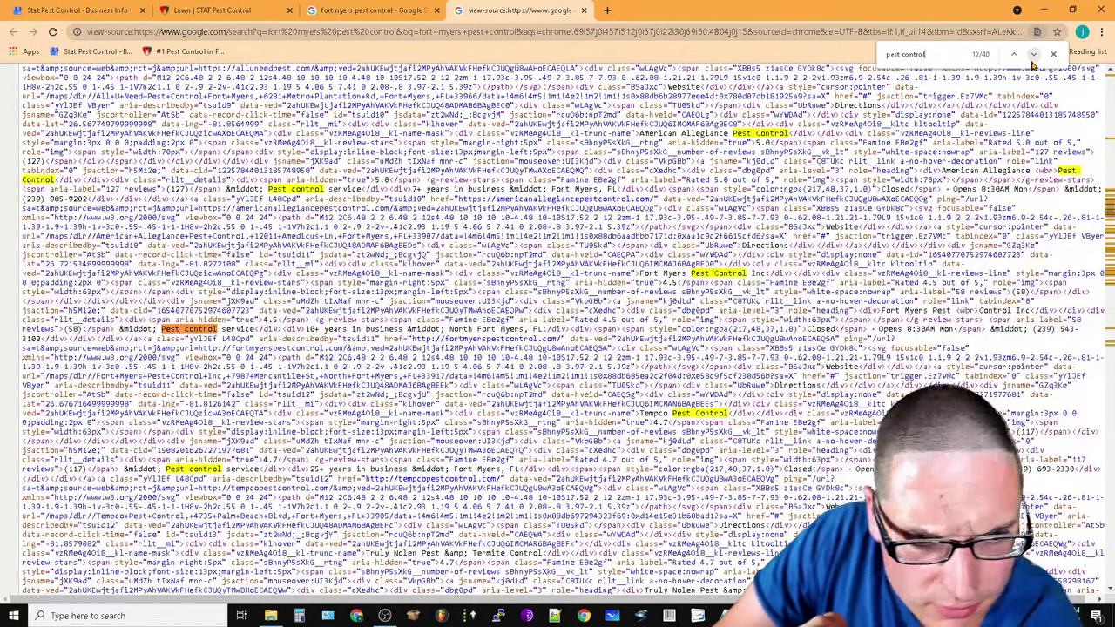
pyautogui.click(1033, 55)
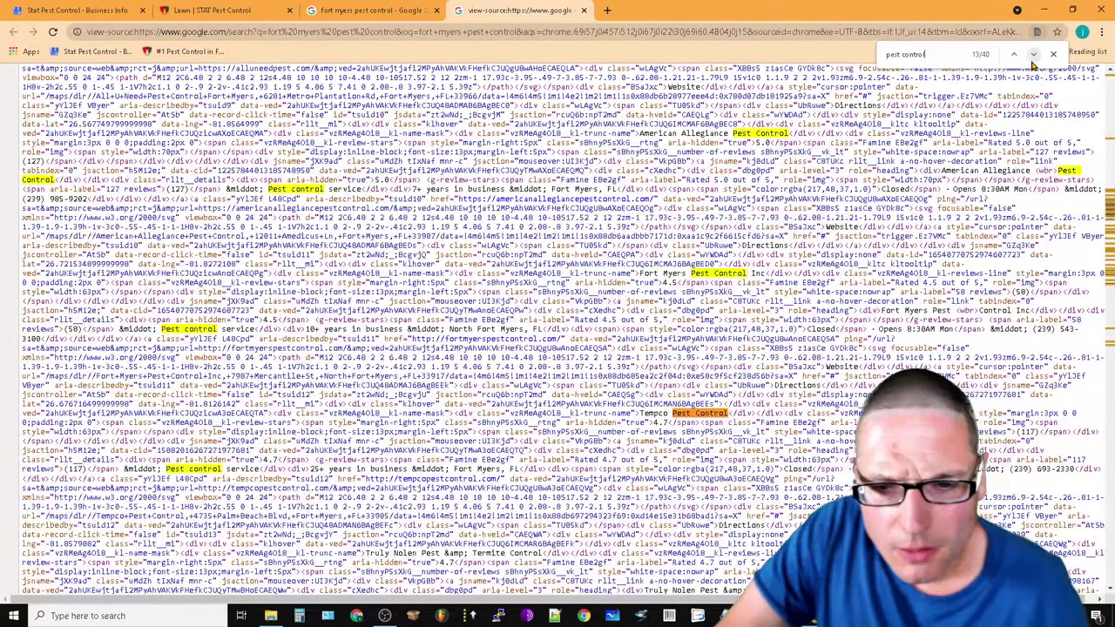
pyautogui.click(1033, 55)
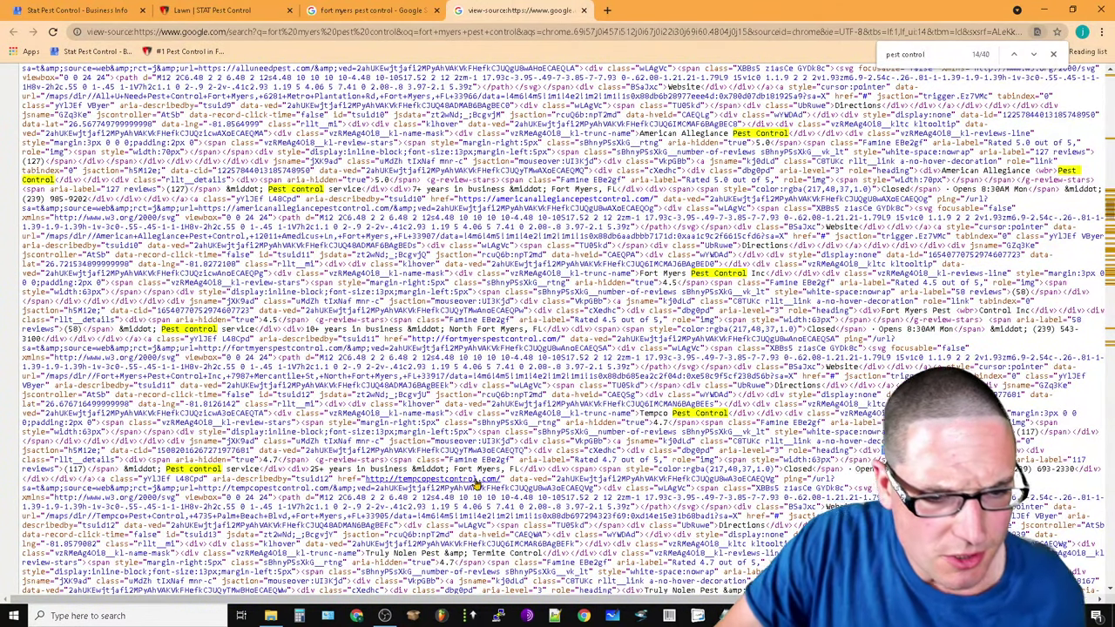
pyautogui.scroll(10, 424, 493)
pyautogui.scroll(15, 565, 423)
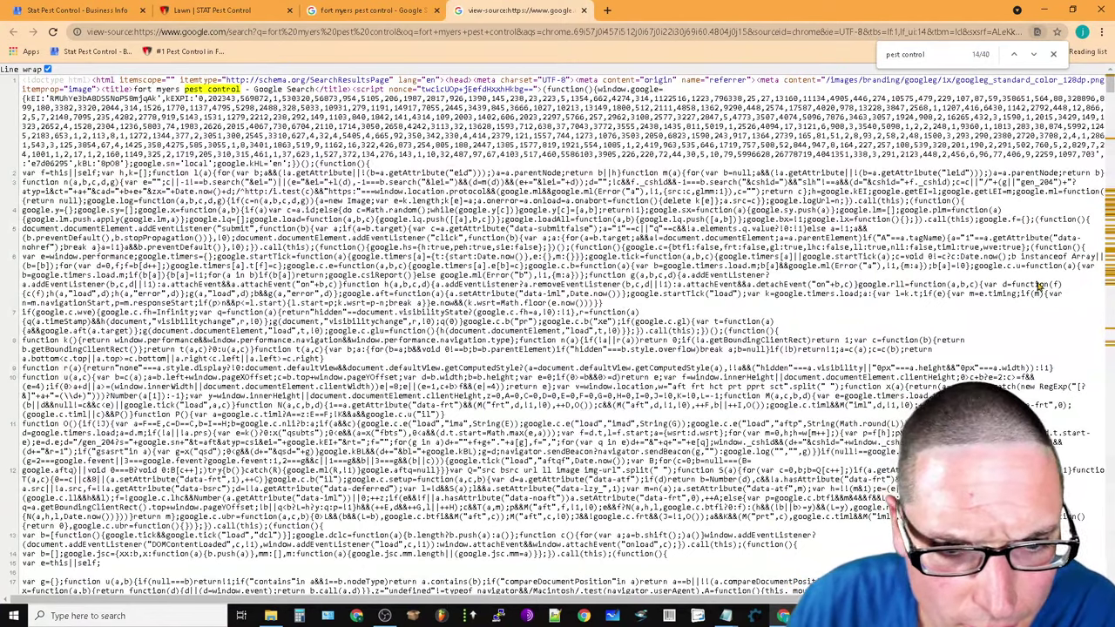
# Return to the Google results and copy the business name All U Need Pest Control Fort Myers from its listing
pyautogui.click(366, 10)
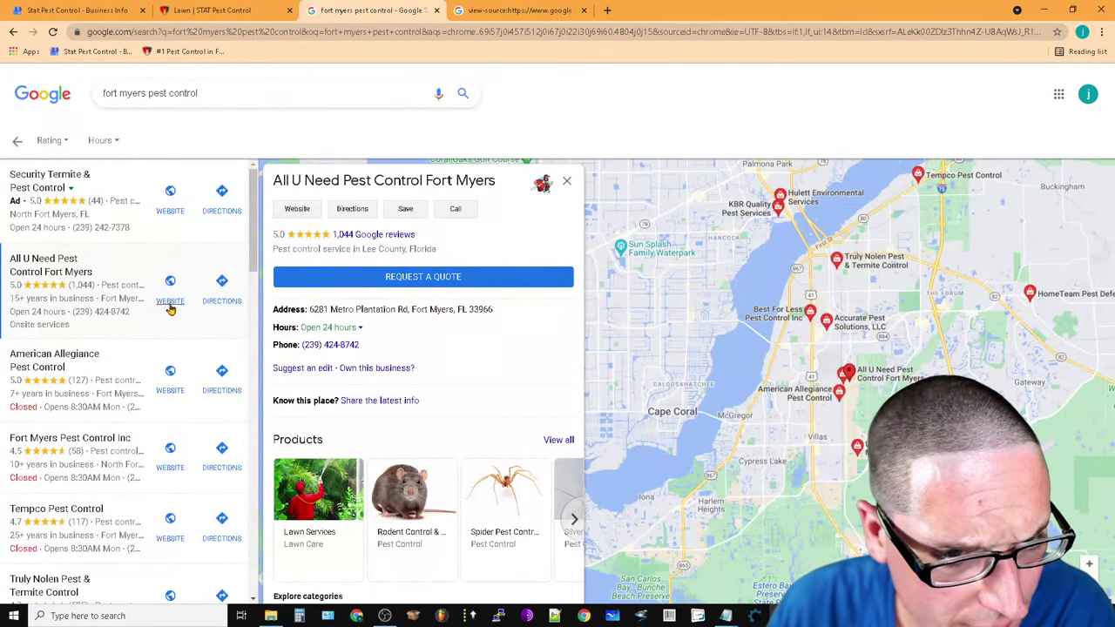
pyautogui.doubleClick(471, 180)
pyautogui.tripleClick(471, 179)
pyautogui.rightClick(471, 179)
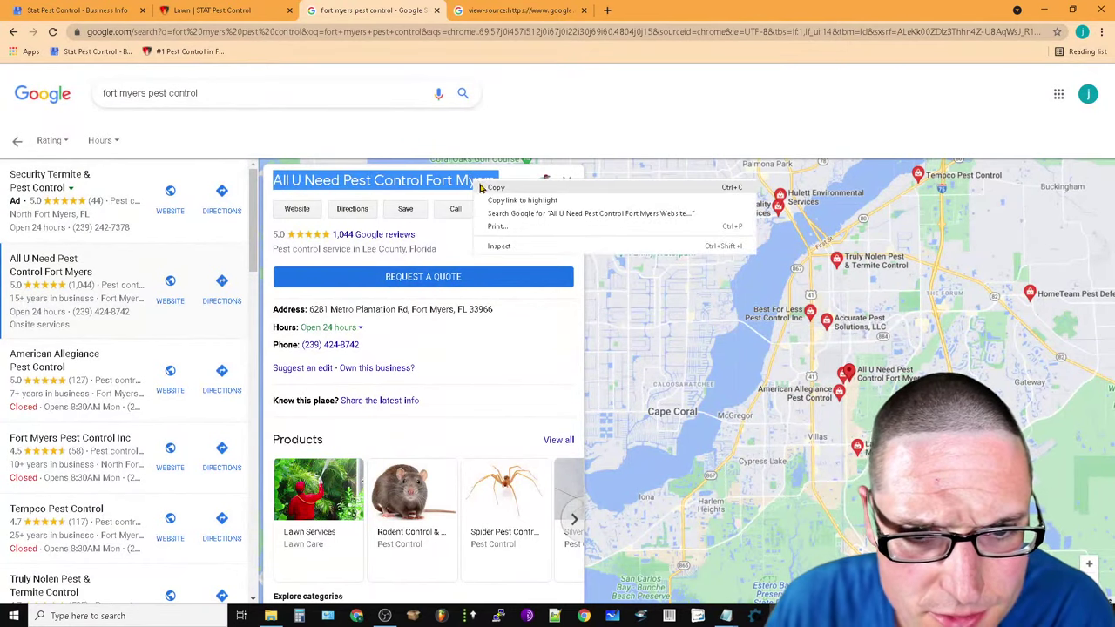
pyautogui.click(485, 186)
# Search Google for the copied name "All U Need Pest Control Fort Myers" and close the page source tab
pyautogui.tripleClick(252, 93)
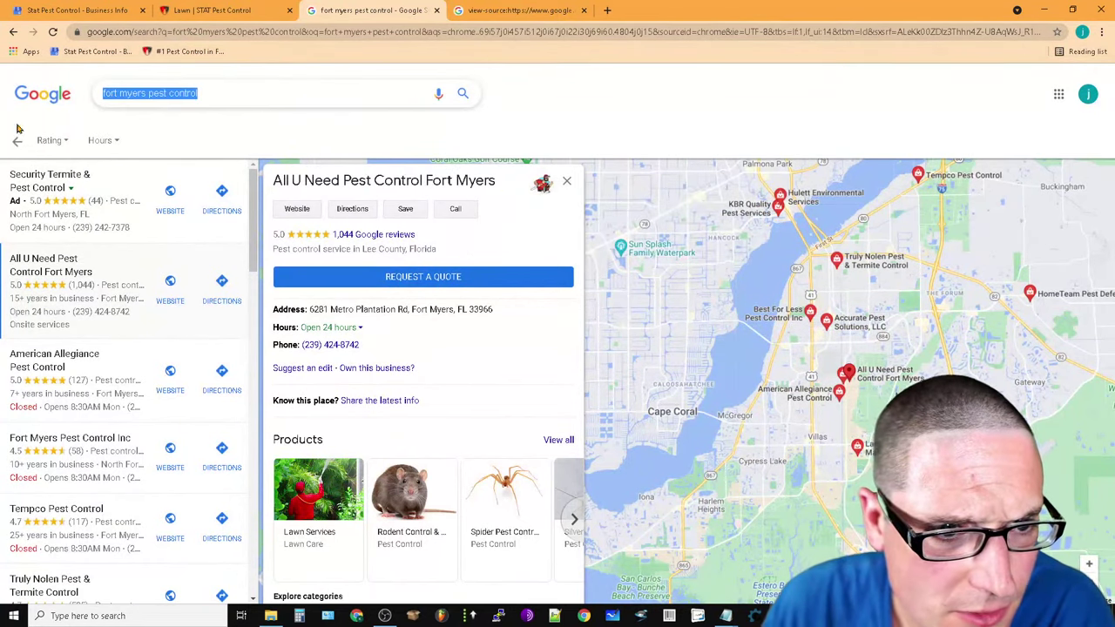
pyautogui.rightClick(156, 98)
pyautogui.press('Escape')
pyautogui.rightClick(137, 107)
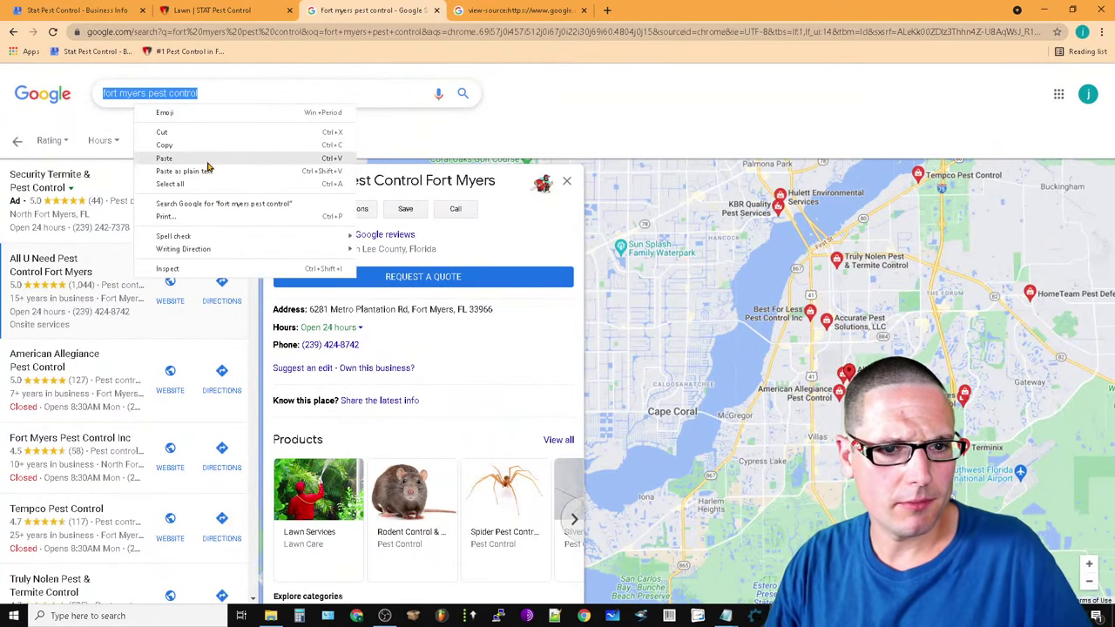
pyautogui.click(207, 167)
pyautogui.press('Return')
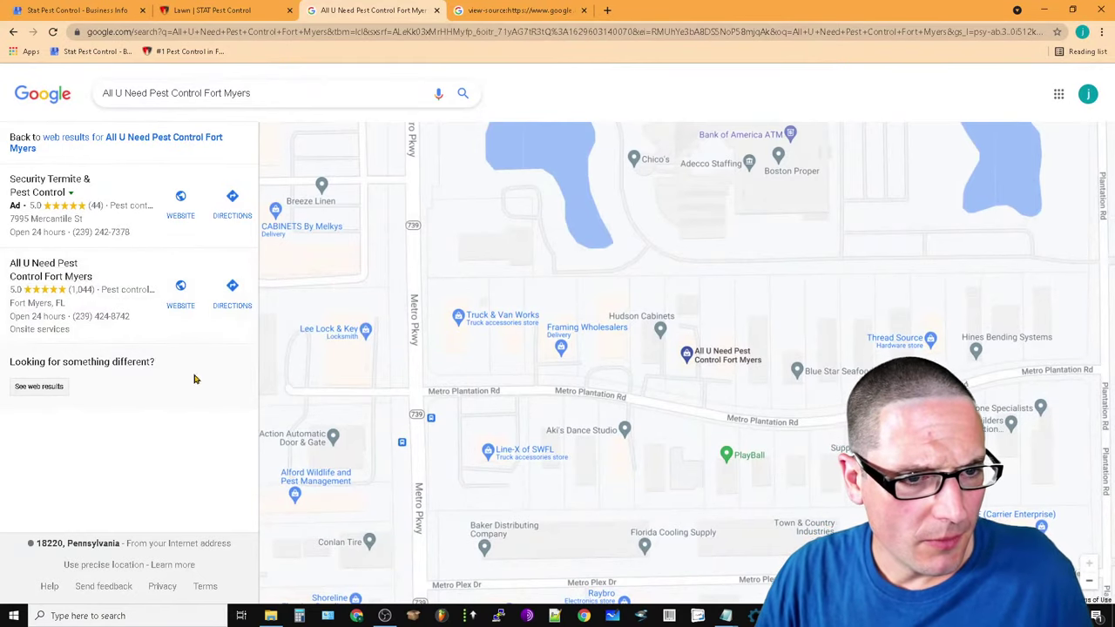
pyautogui.click(514, 10)
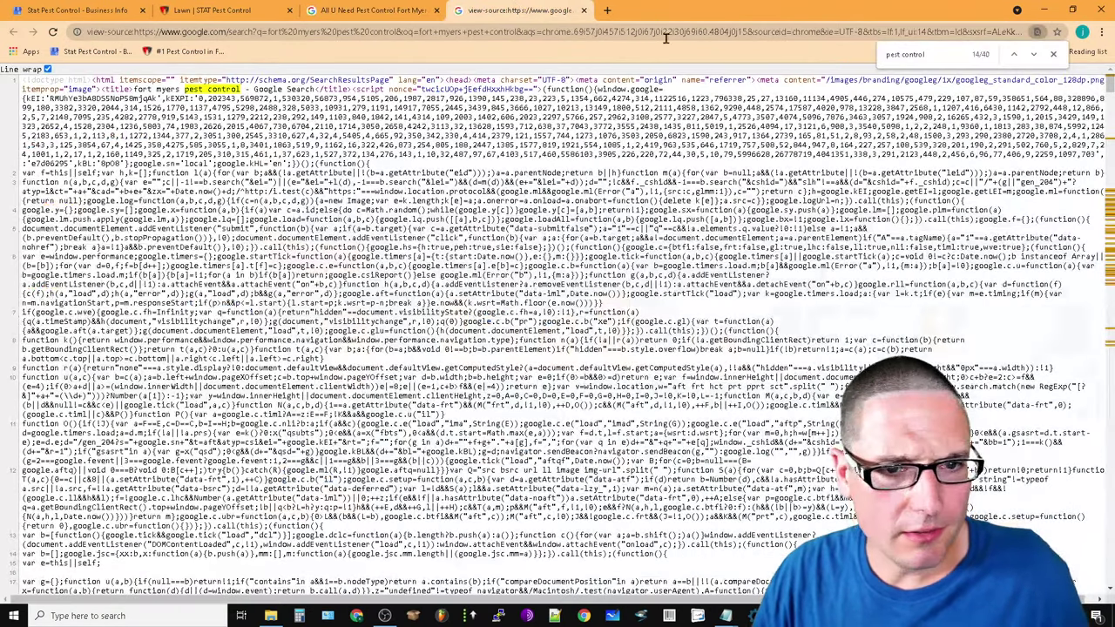
pyautogui.click(584, 10)
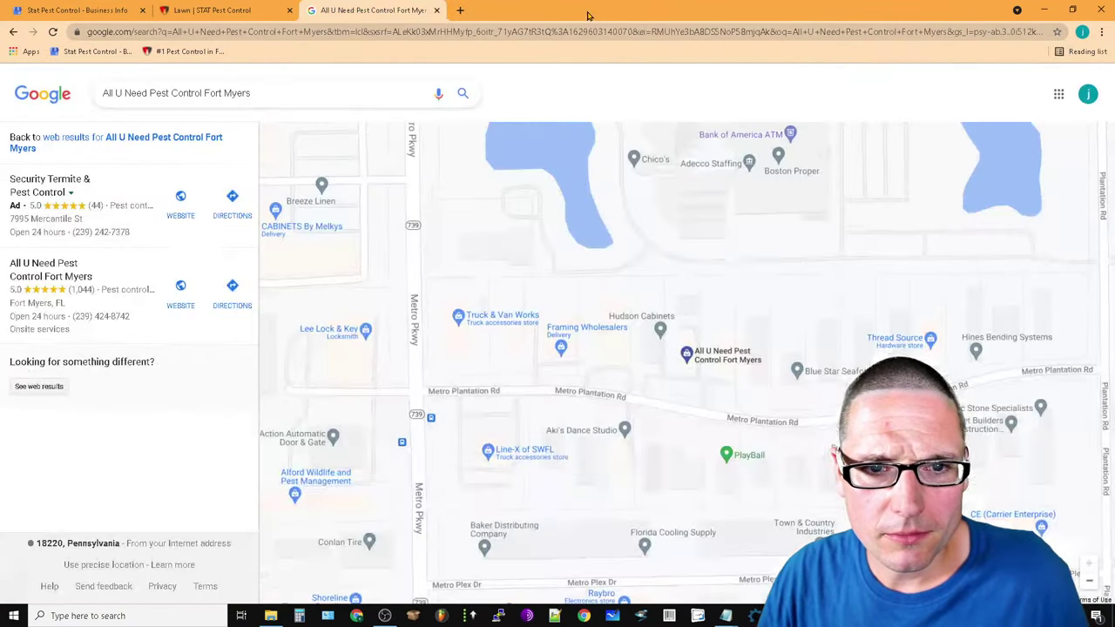
# Search for "google maps" in a new browser tab and open Google Maps
pyautogui.click(460, 9)
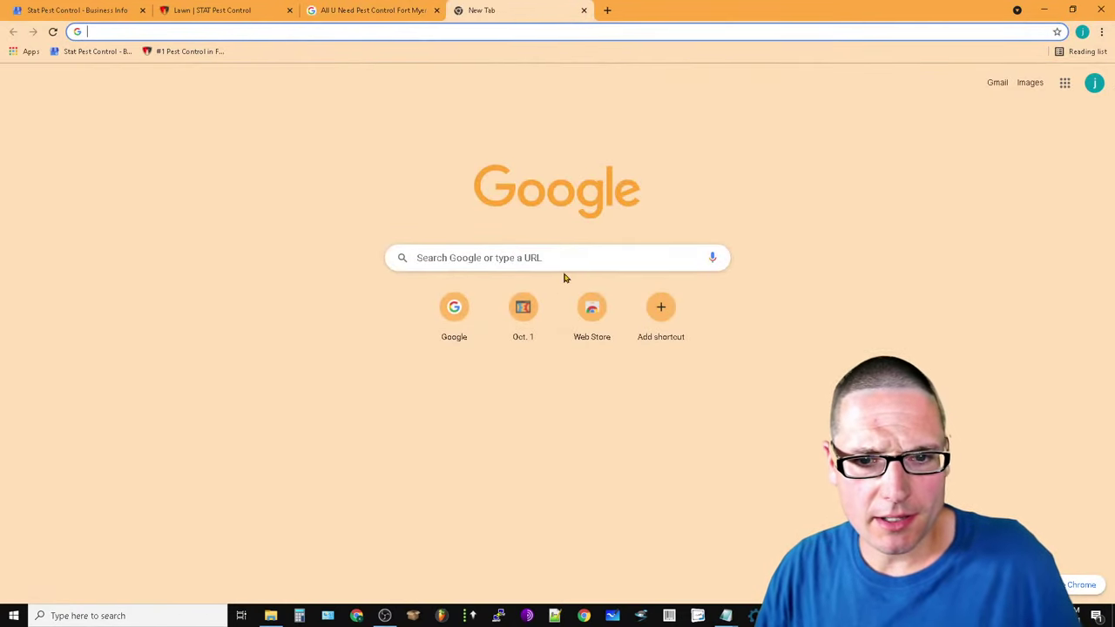
pyautogui.click(562, 248)
pyautogui.write('google maps')
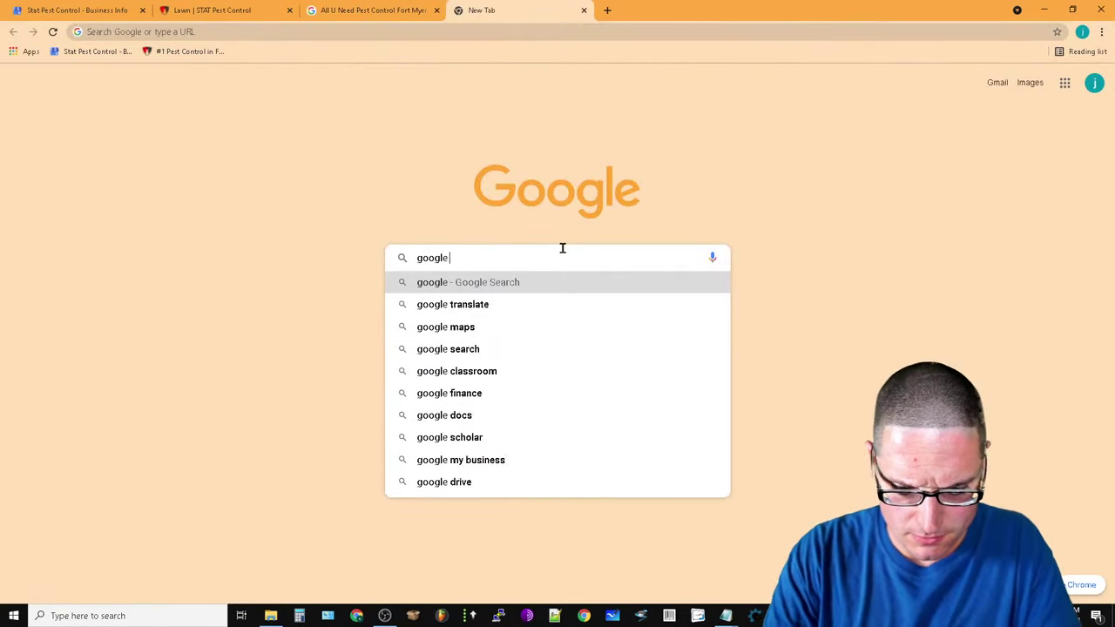
pyautogui.press('Return')
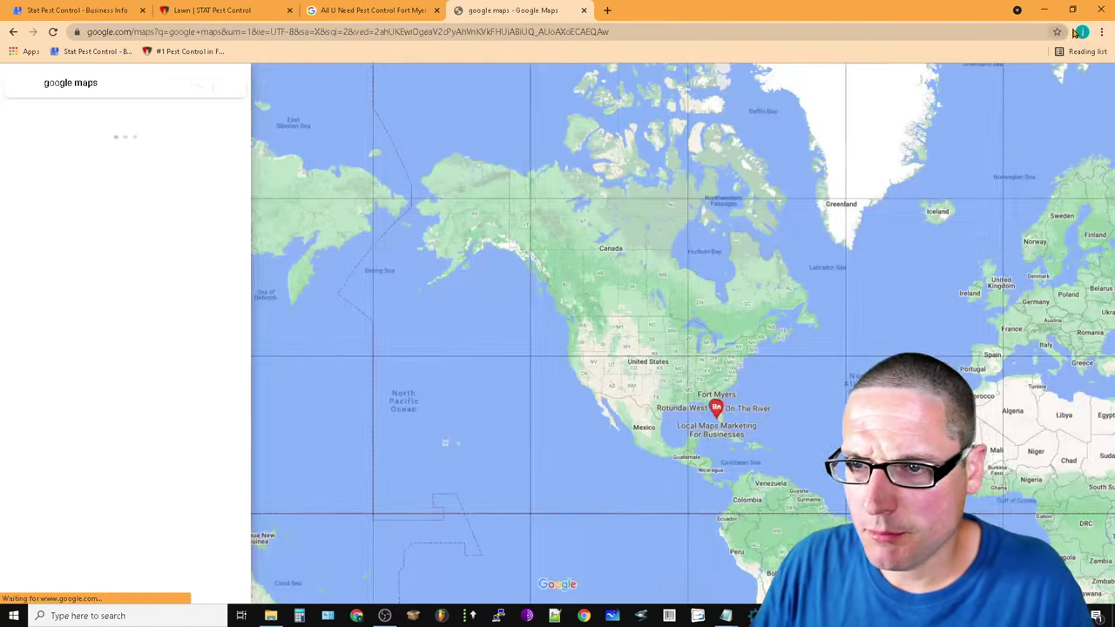
# Bookmark the Google Maps page in the browser
pyautogui.click(1056, 33)
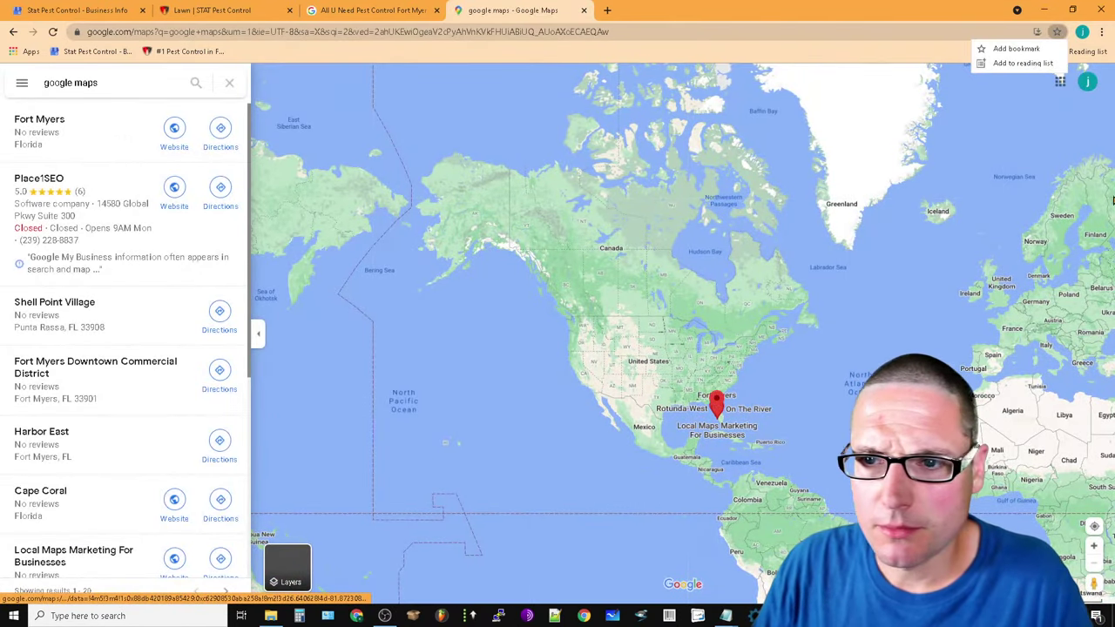
pyautogui.click(1010, 46)
pyautogui.click(984, 140)
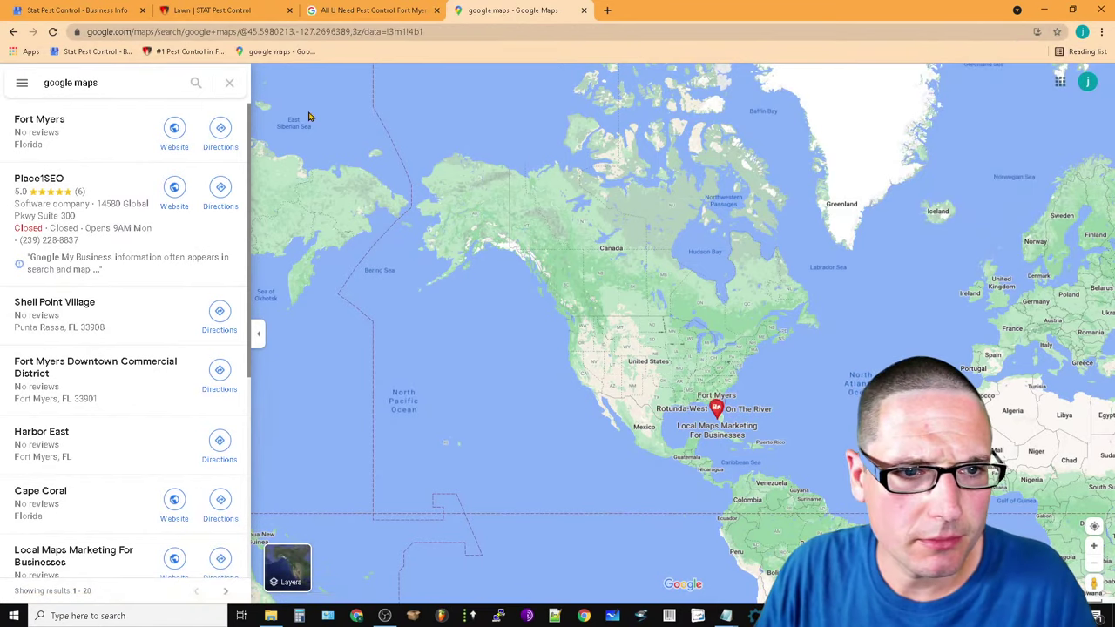
# Search Google Maps for "fort myers pest control"
pyautogui.click(113, 83)
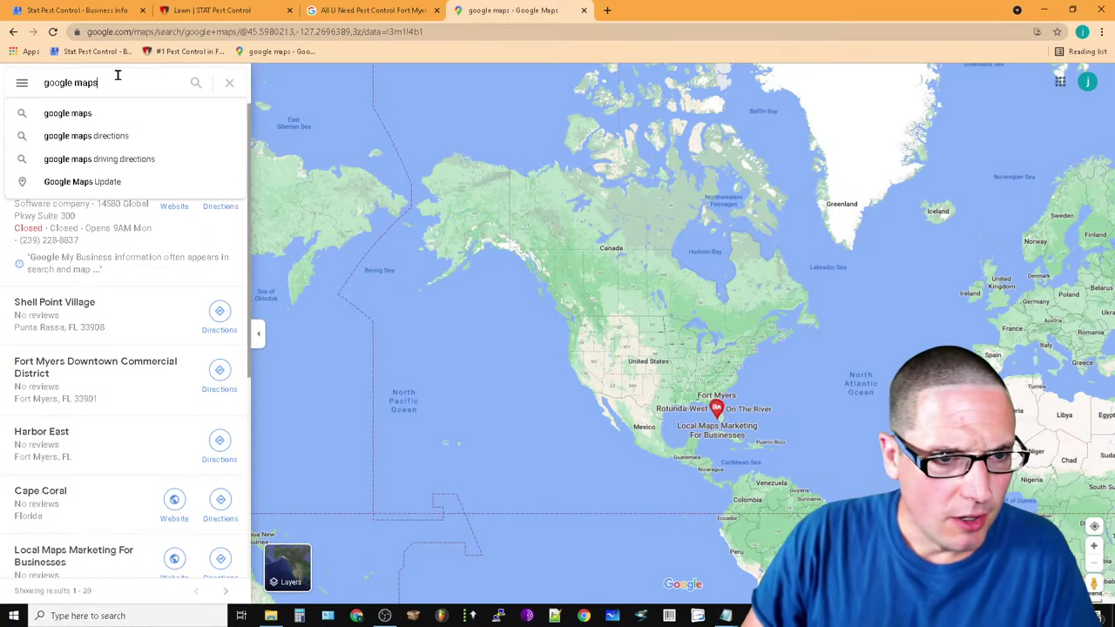
pyautogui.tripleClick(116, 80)
pyautogui.press('BackSpace')
pyautogui.write('fort')
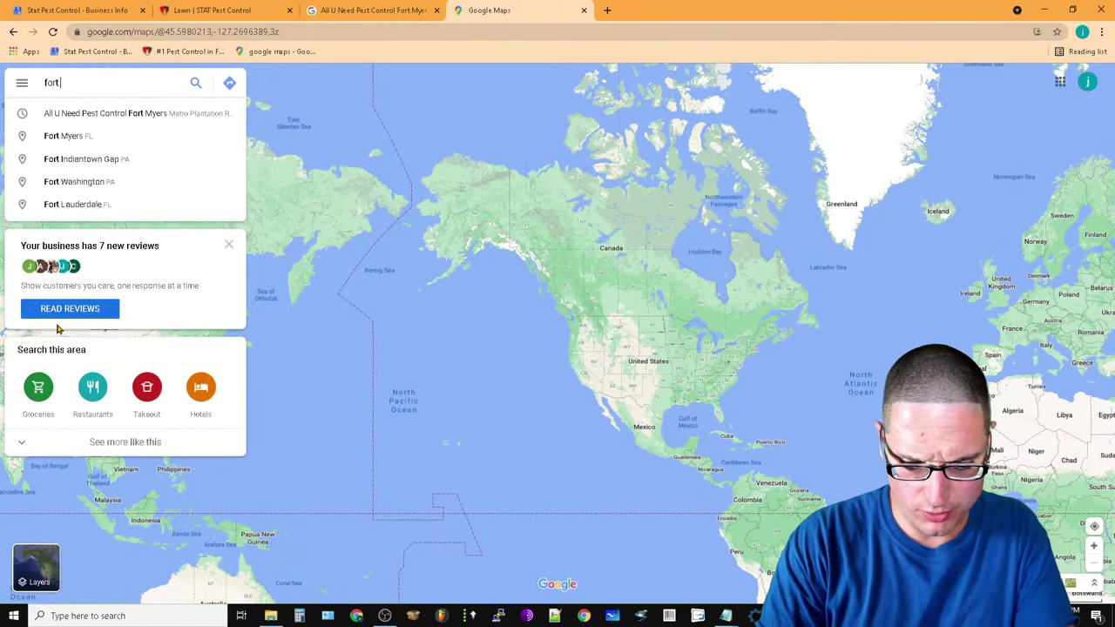
pyautogui.write(' mye')
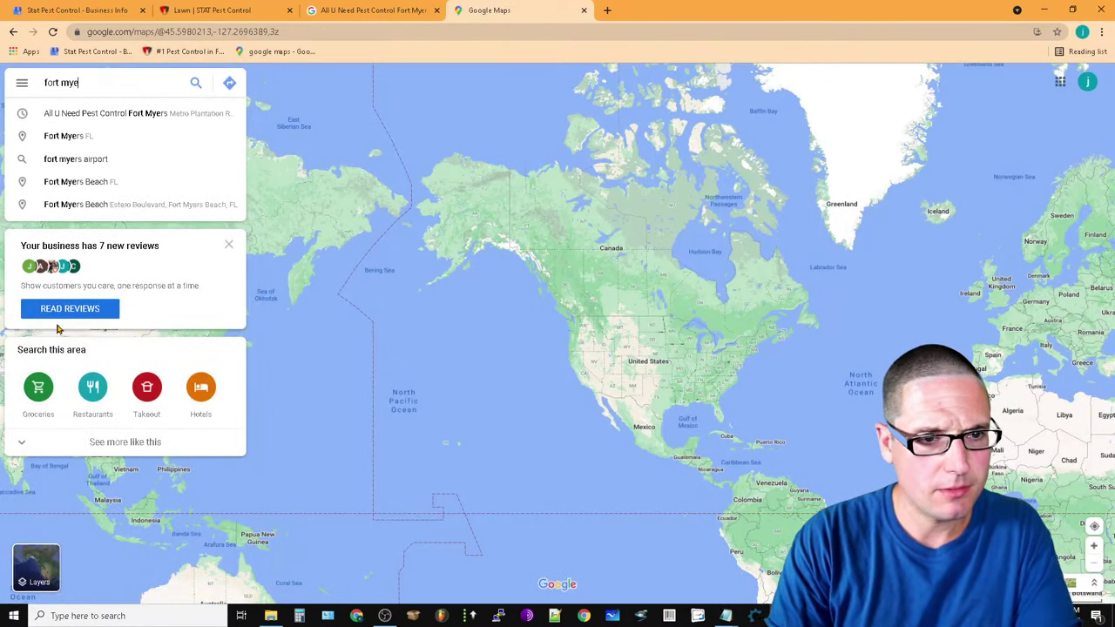
pyautogui.write('rs pest c')
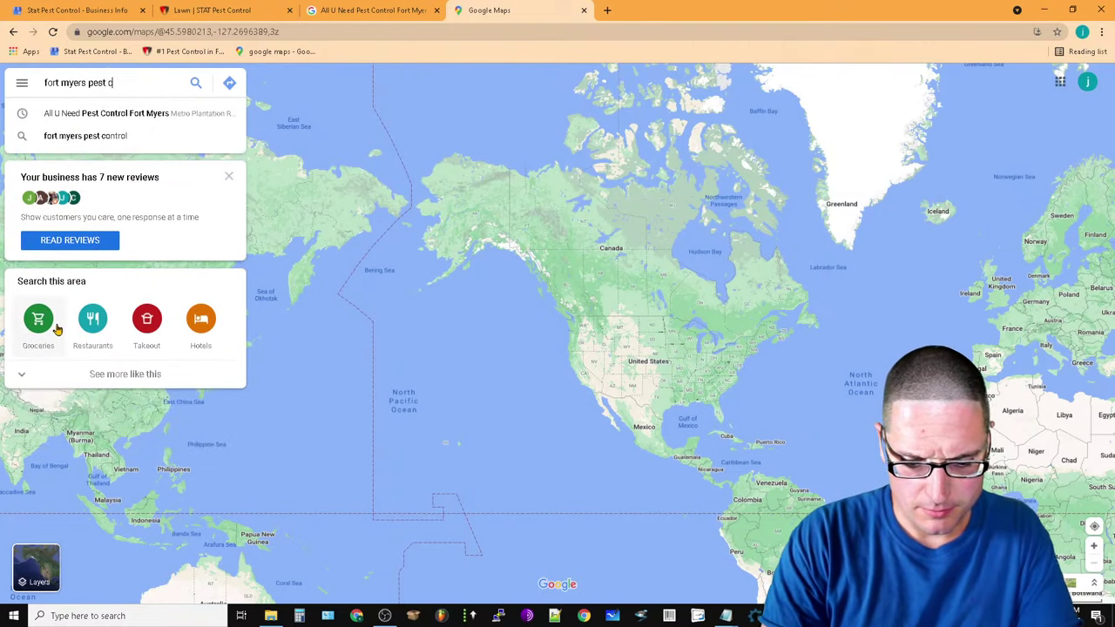
pyautogui.write('ontrol')
pyautogui.press('Return')
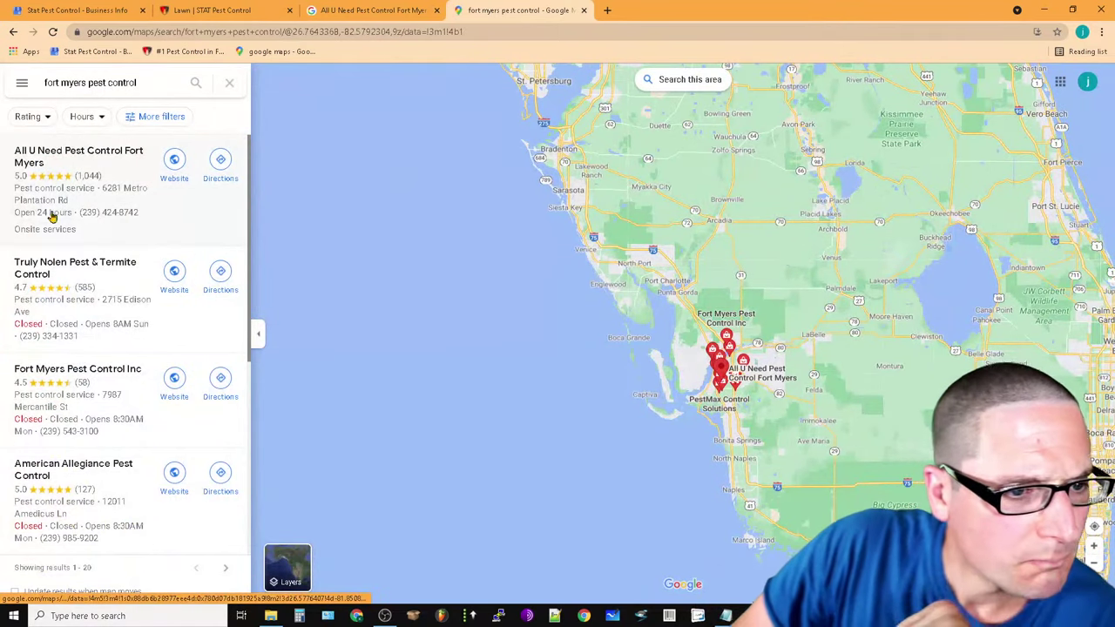
# Open the Truly Nolen Pest & Termite Control listing, view its cover photo and copy the business name
pyautogui.click(128, 277)
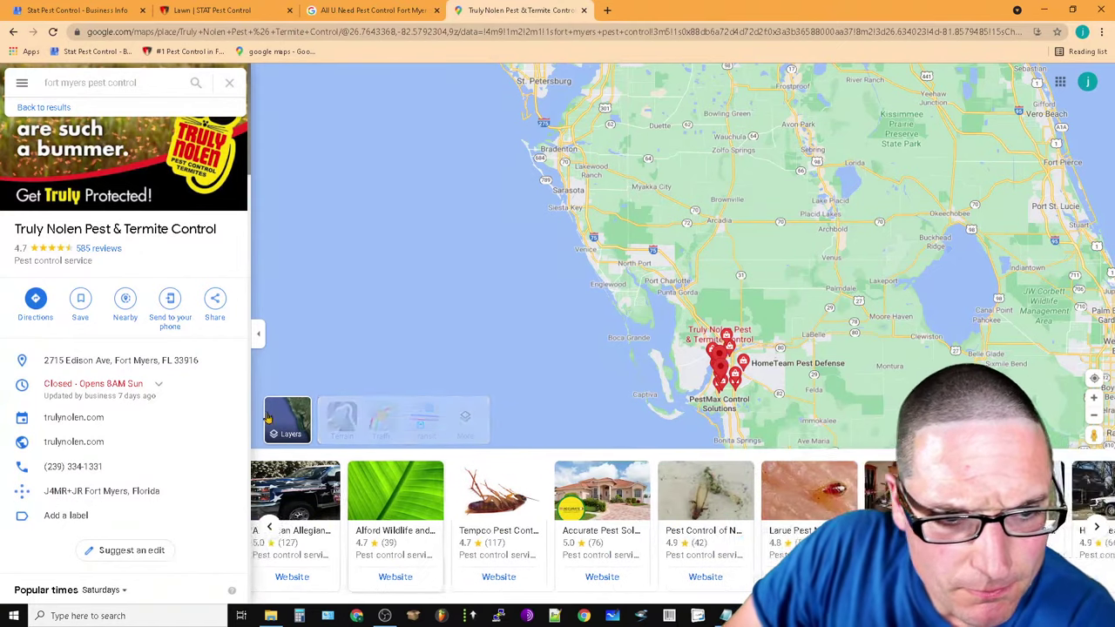
pyautogui.click(116, 152)
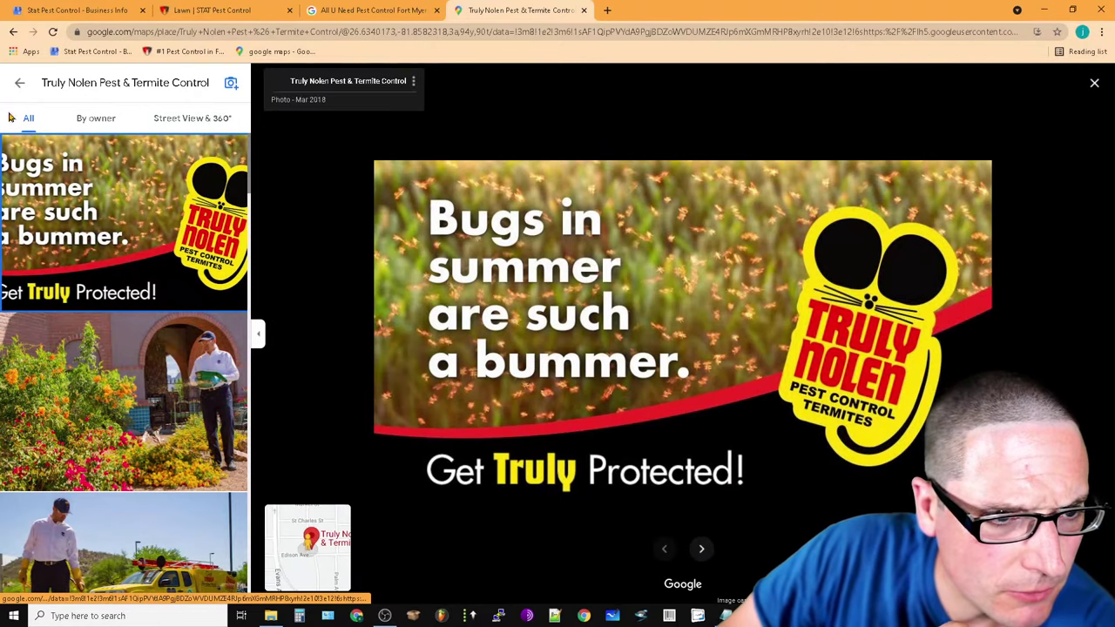
pyautogui.click(20, 83)
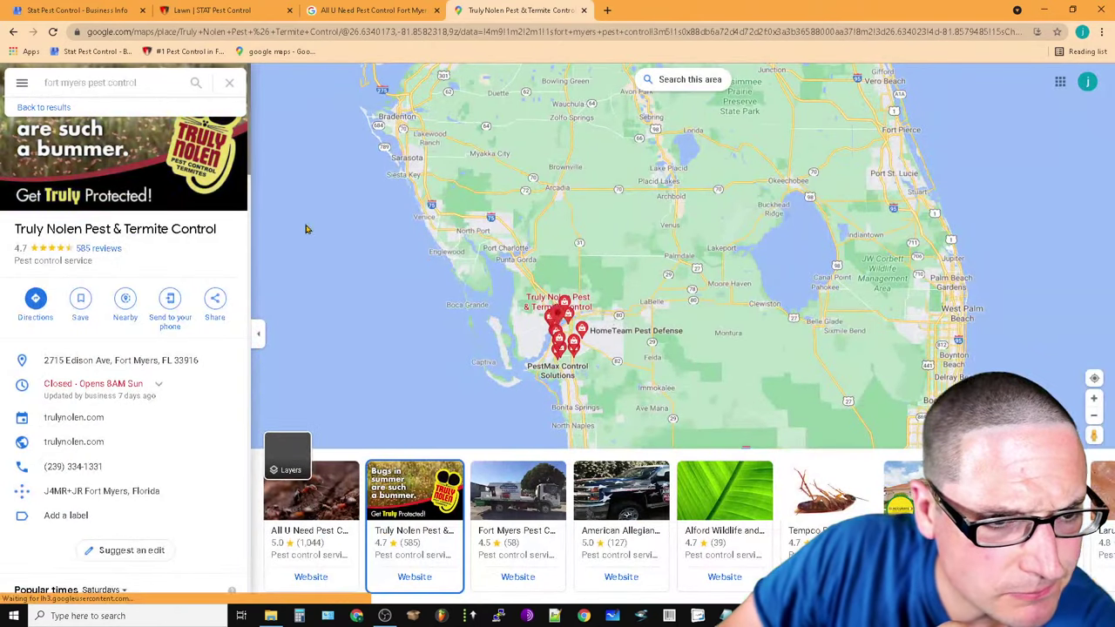
pyautogui.tripleClick(100, 232)
pyautogui.press('super+c')
pyautogui.rightClick(101, 234)
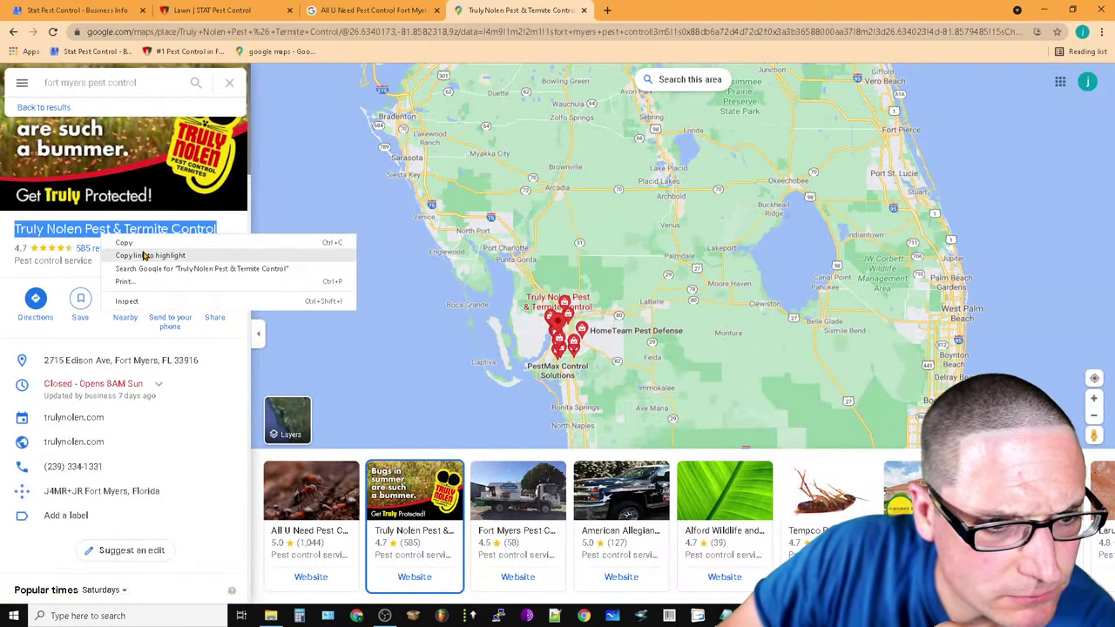
pyautogui.click(123, 242)
# Search Google Maps for the copied name "Truly Nolen Pest & Termite Control"
pyautogui.tripleClick(109, 82)
pyautogui.rightClick(106, 89)
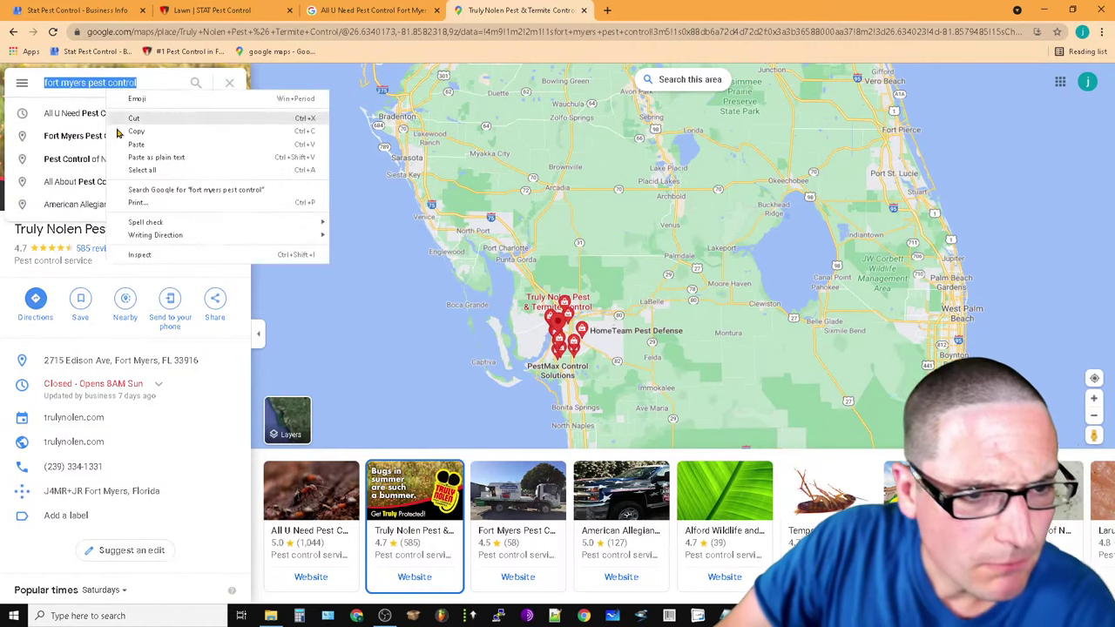
pyautogui.click(149, 144)
pyautogui.press('Return')
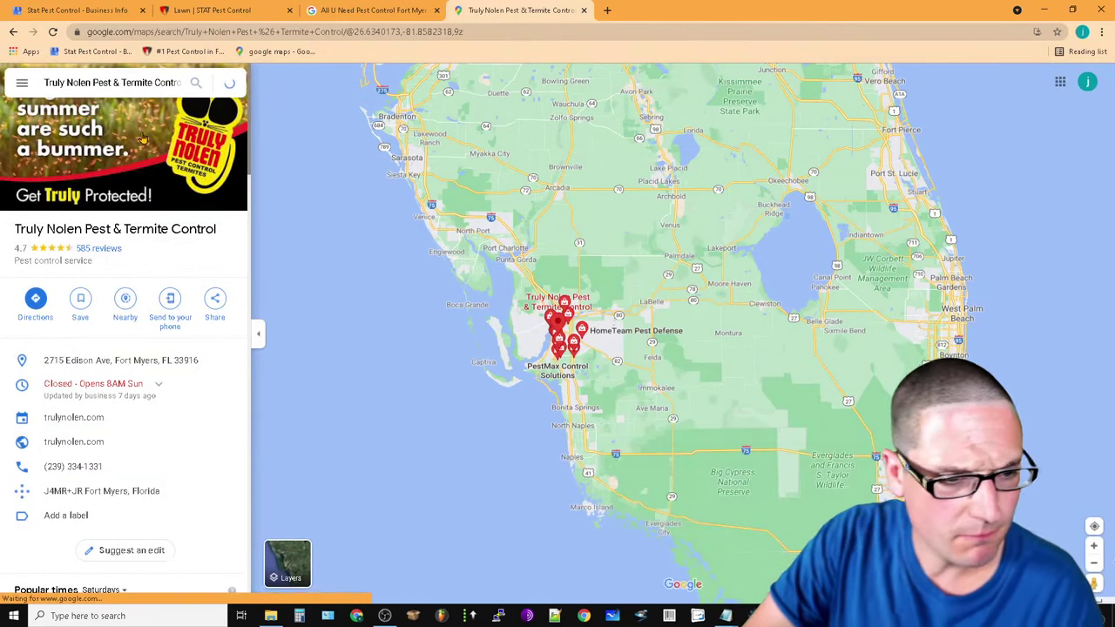
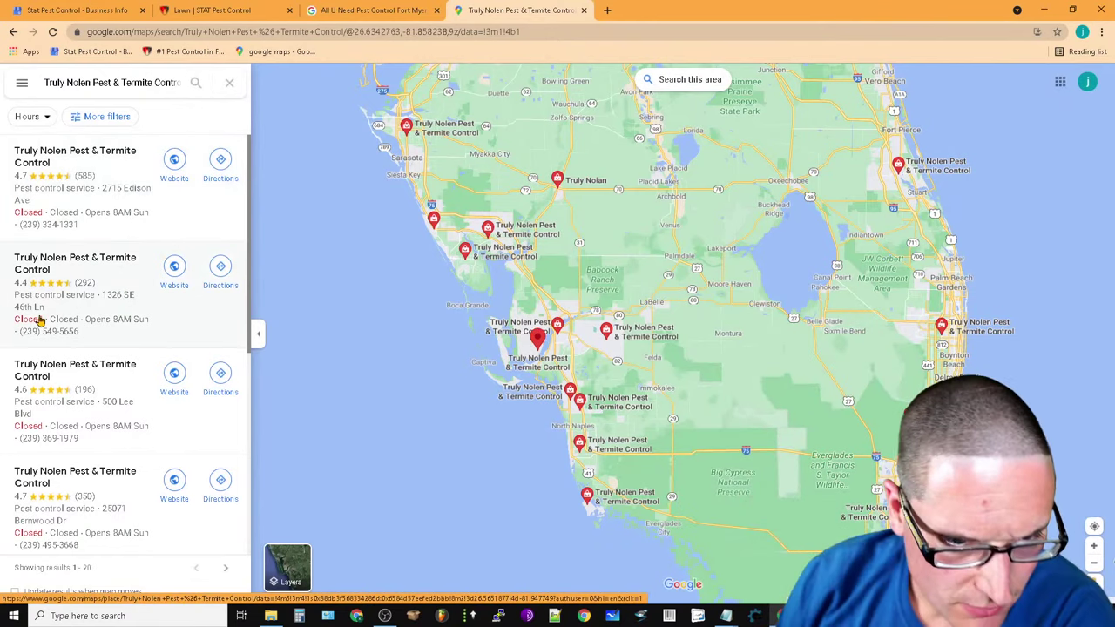
# Compare the pest control services on the Stat Pest Control website with the All U Need Pest Control Fort Myers listing
pyautogui.click(225, 9)
pyautogui.moveTo(480, 94)
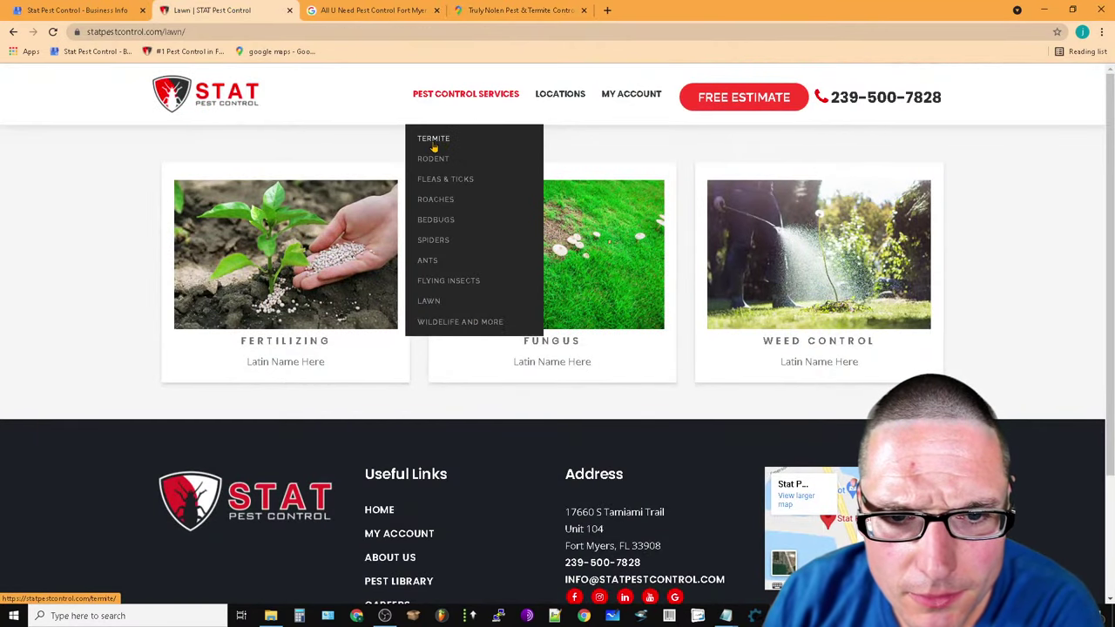
pyautogui.click(513, 10)
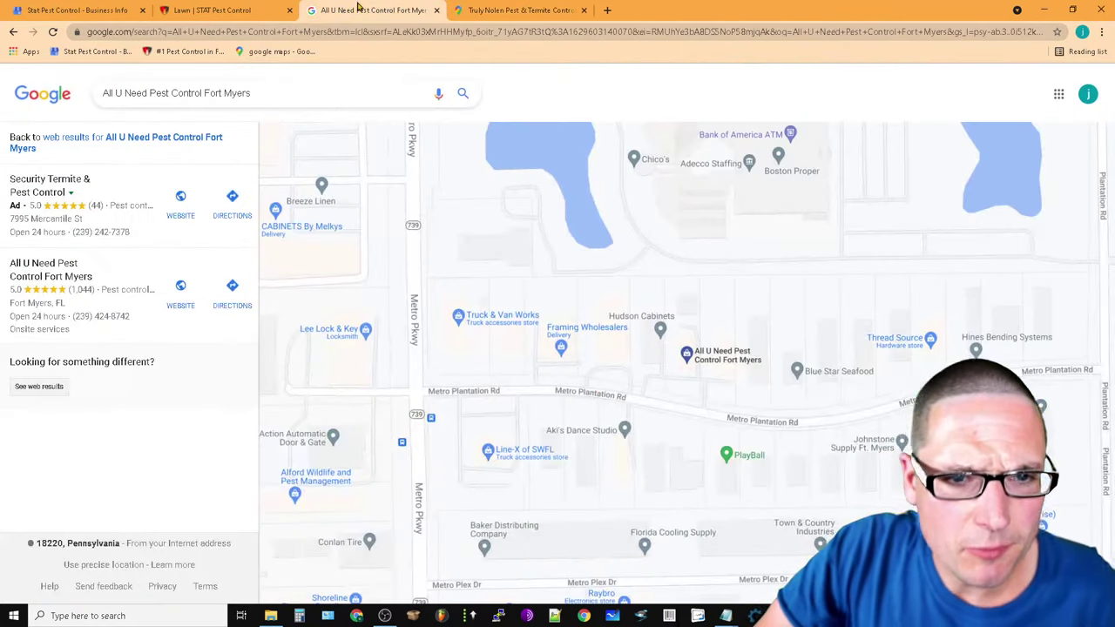
pyautogui.click(366, 9)
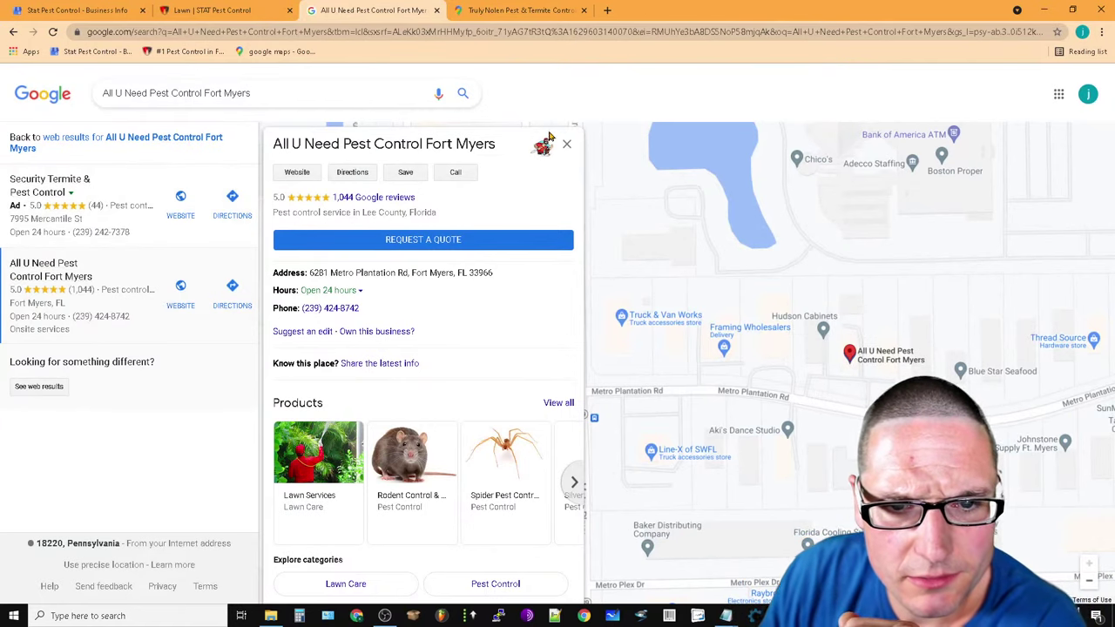
pyautogui.click(241, 8)
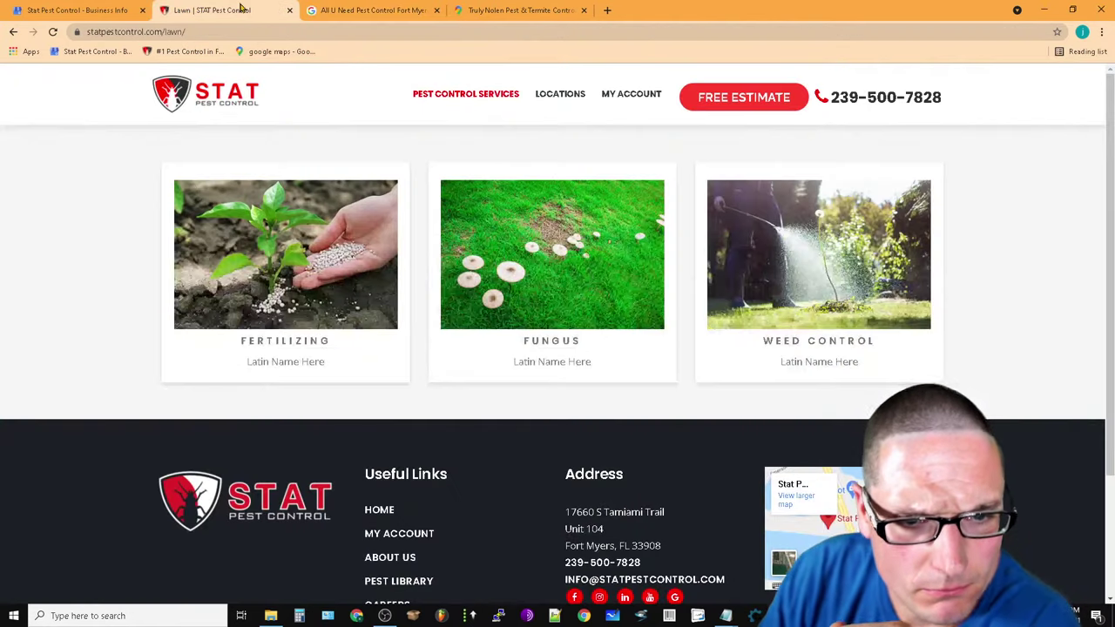
# In Stat Pest Control's service areas, remove Collier County, Bonita Springs, Little Dead Key, Naples and Lehigh Acres
pyautogui.click(45, 7)
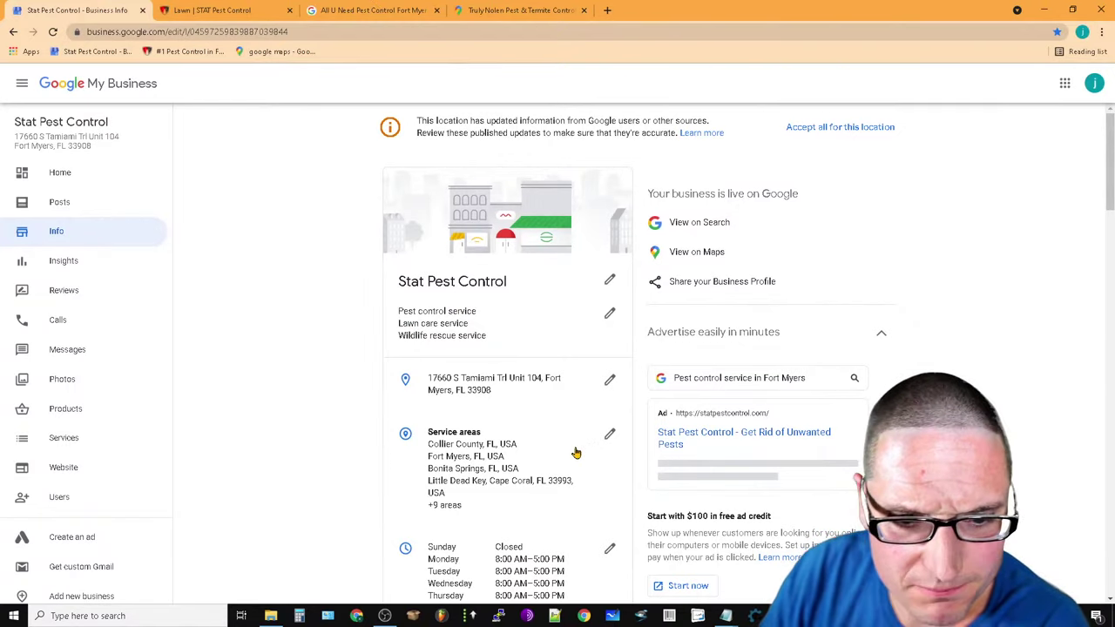
pyautogui.click(609, 434)
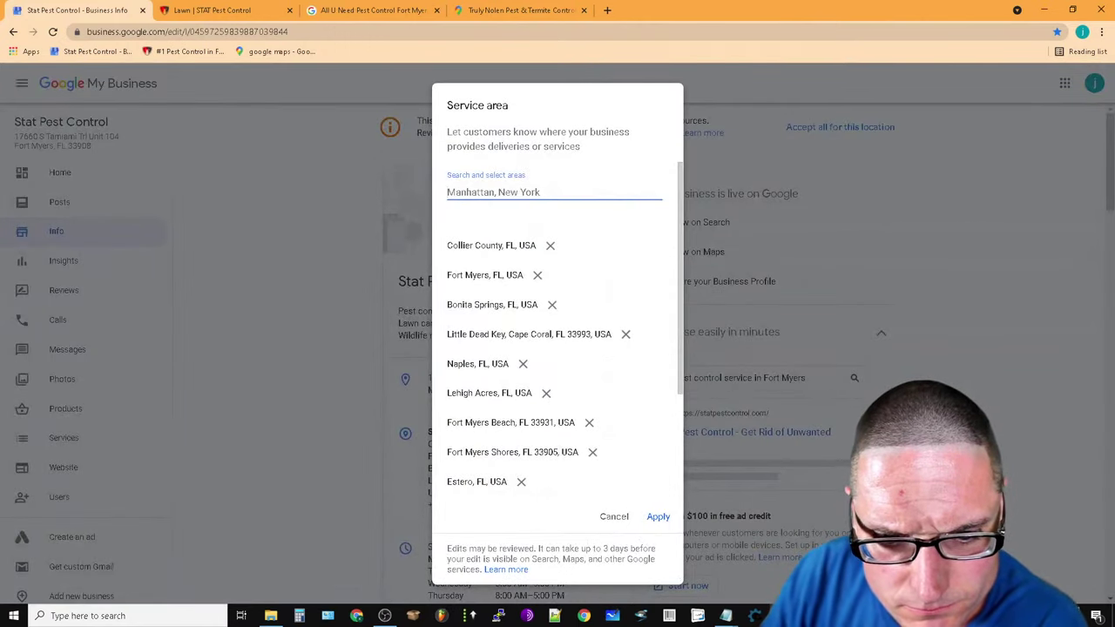
pyautogui.click(550, 248)
pyautogui.click(551, 276)
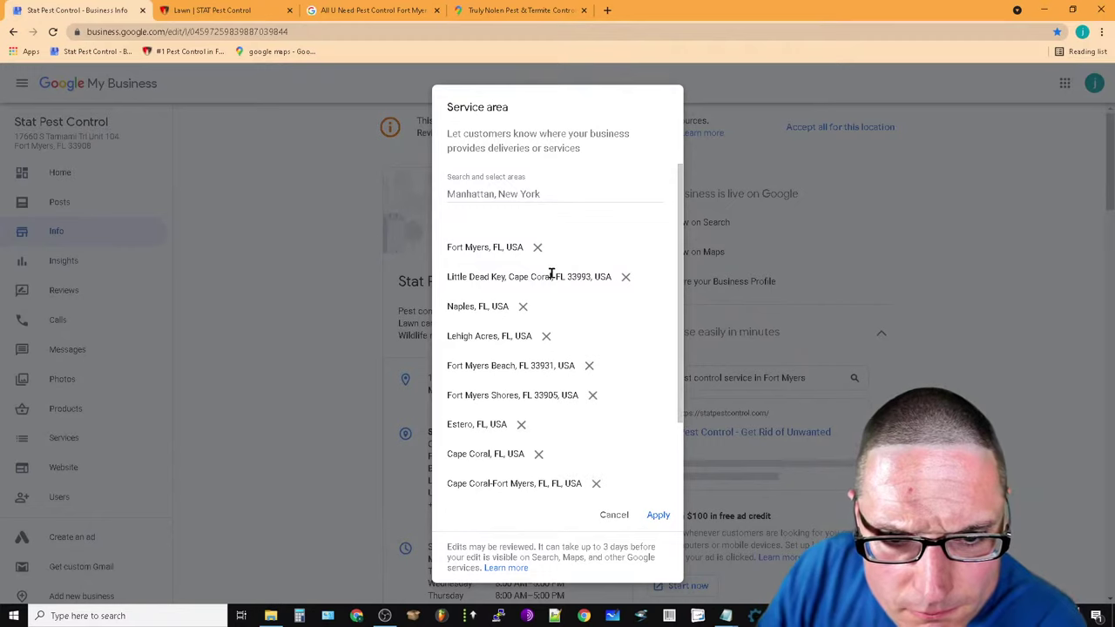
pyautogui.click(624, 280)
pyautogui.click(523, 279)
pyautogui.click(546, 279)
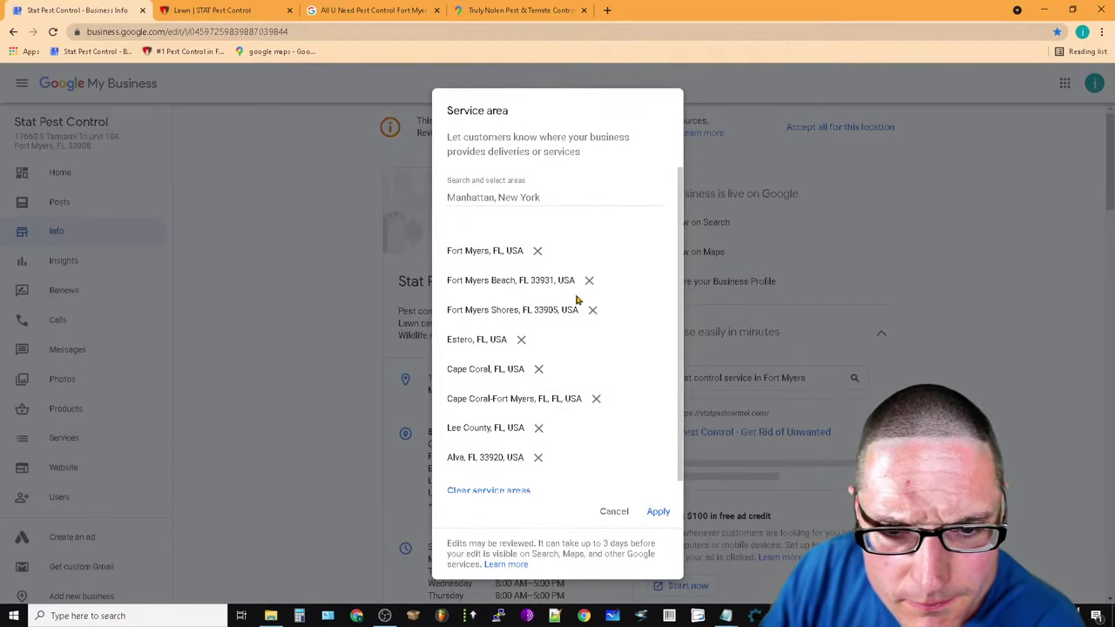
# Remove the remaining service areas from Fort Myers Beach through Alva, keeping only Fort Myers, FL, USA, and apply the change
pyautogui.click(590, 280)
pyautogui.click(589, 289)
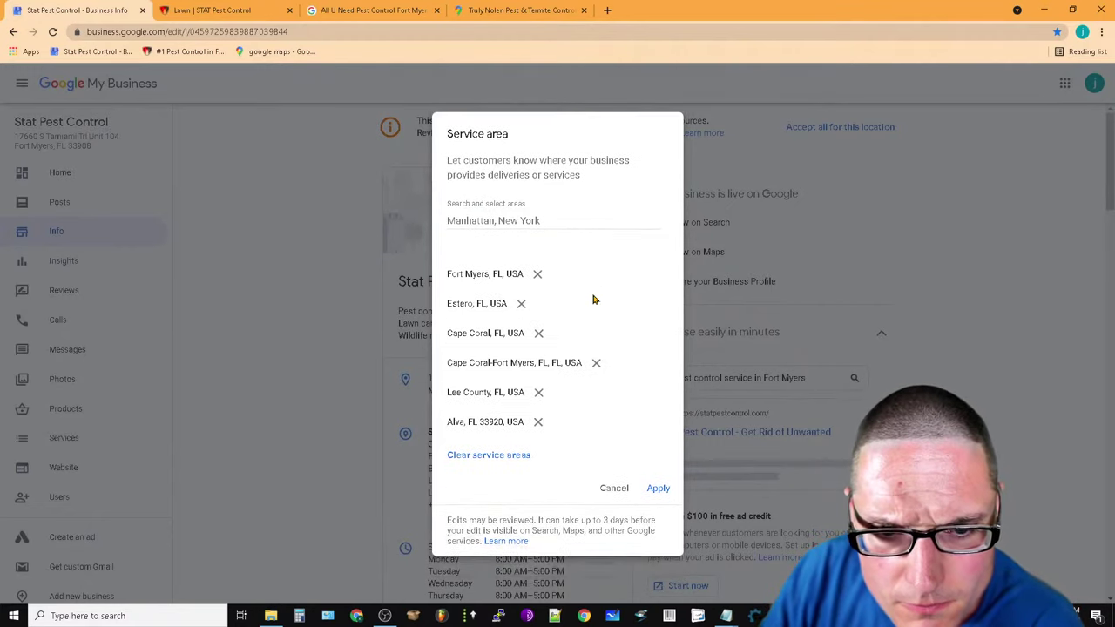
pyautogui.click(521, 304)
pyautogui.click(538, 319)
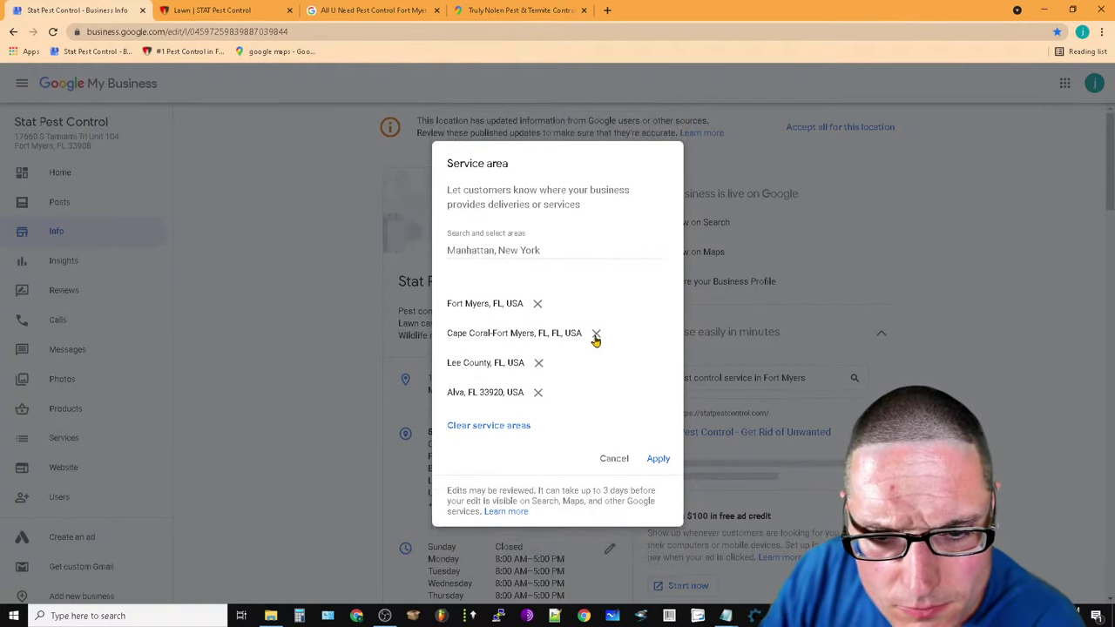
pyautogui.click(595, 331)
pyautogui.click(537, 347)
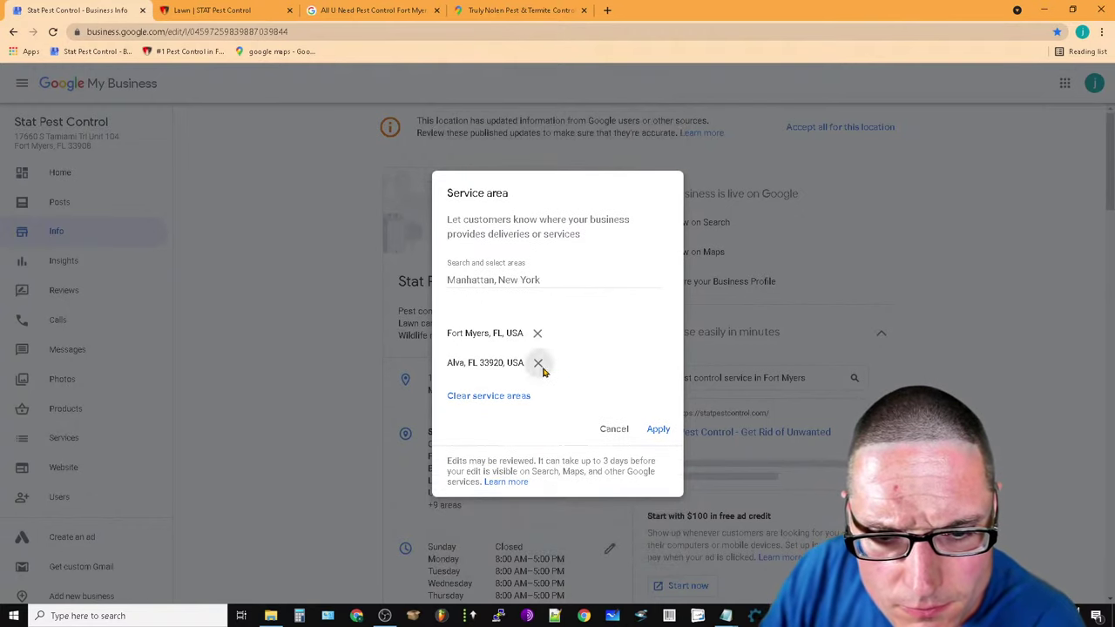
pyautogui.click(538, 365)
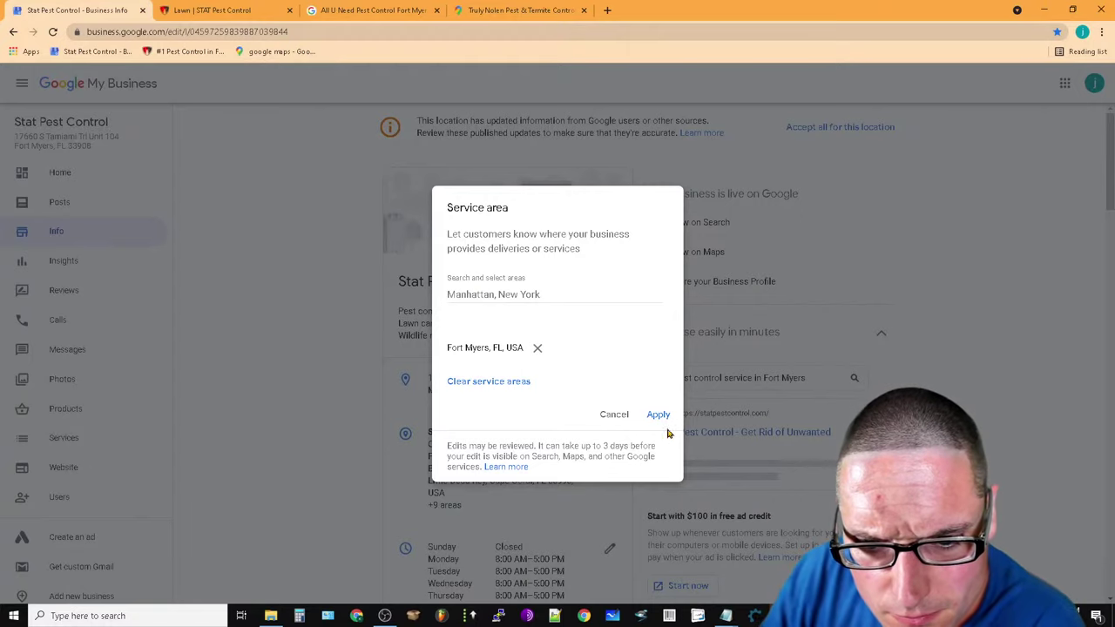
pyautogui.click(659, 415)
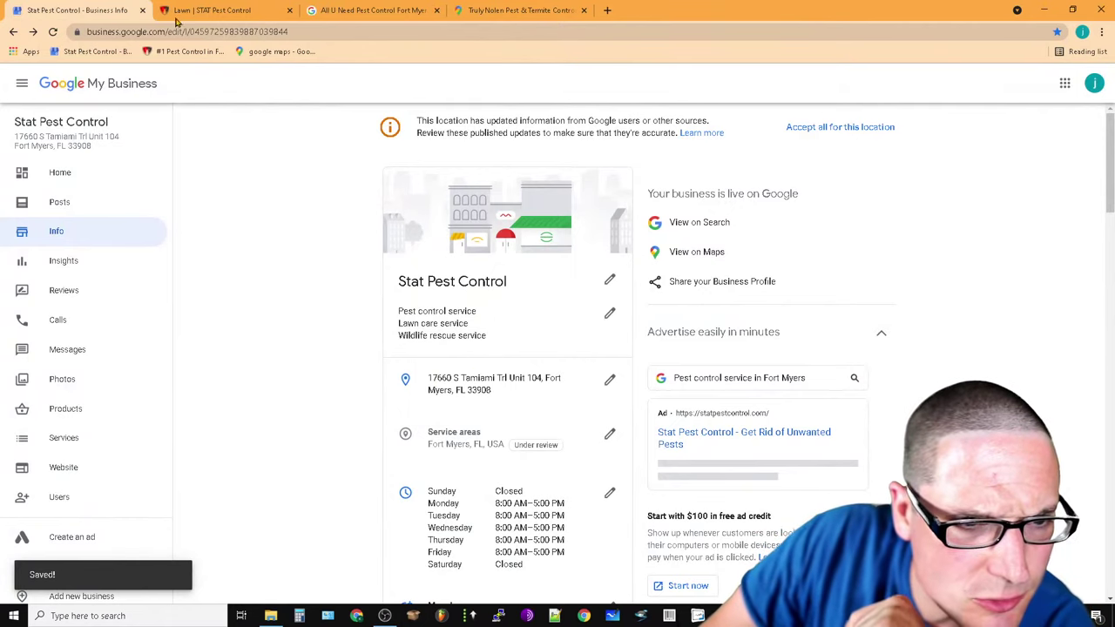
# Return to the All U Need Pest Control Fort Myers listing in the Google results and copy the page's web address
pyautogui.click(534, 8)
pyautogui.click(372, 10)
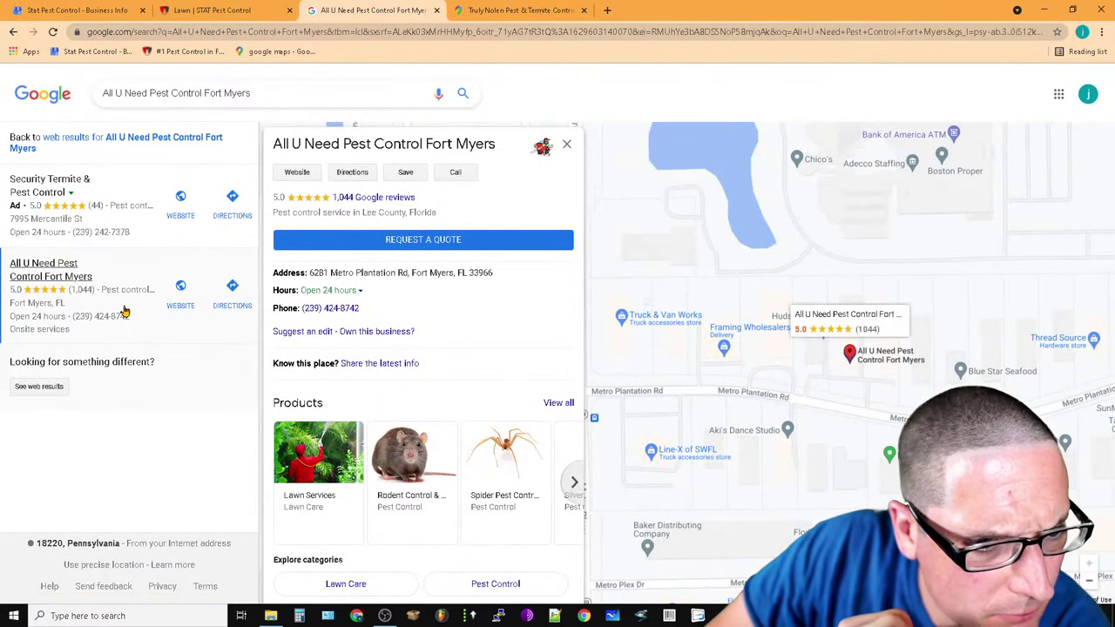
pyautogui.moveTo(428, 202); pyautogui.dragTo(336, 197)
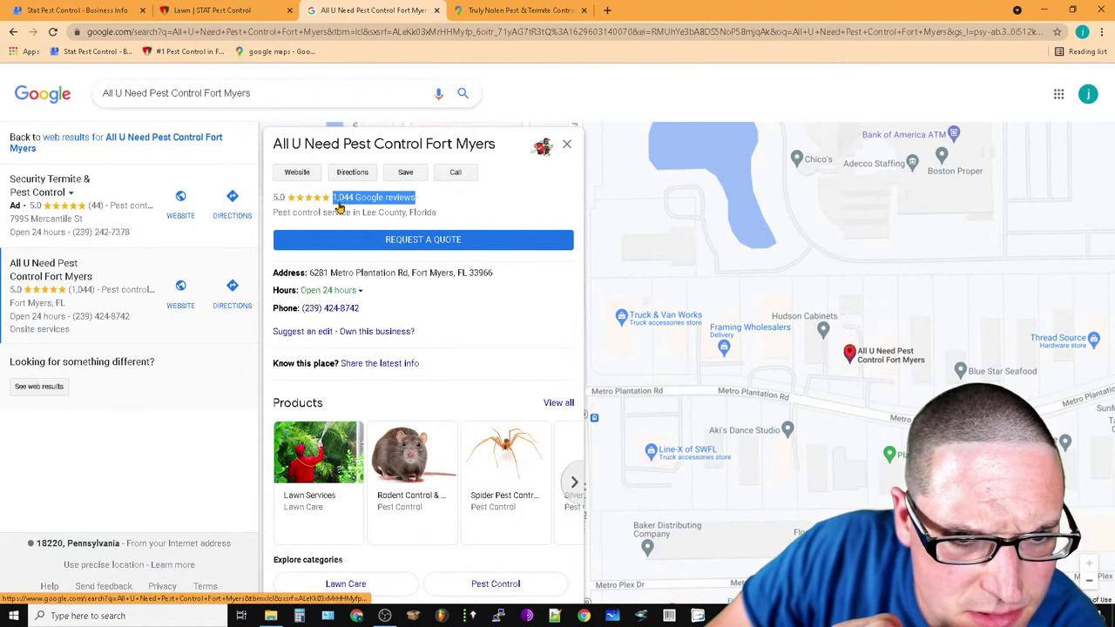
pyautogui.rightClick(345, 197)
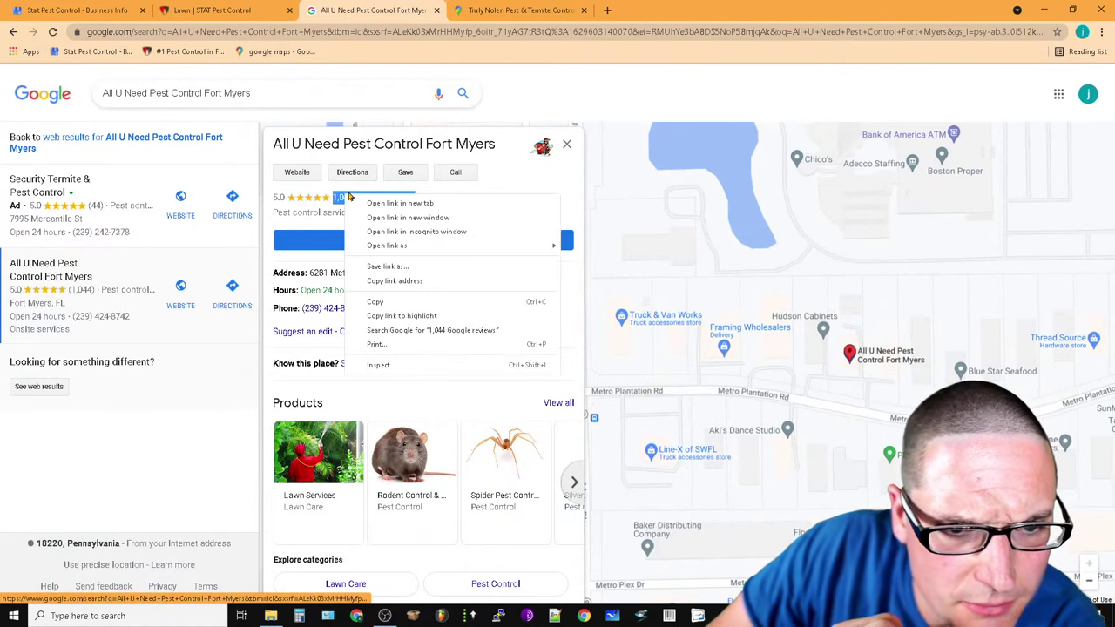
pyautogui.click(290, 33)
pyautogui.rightClick(287, 33)
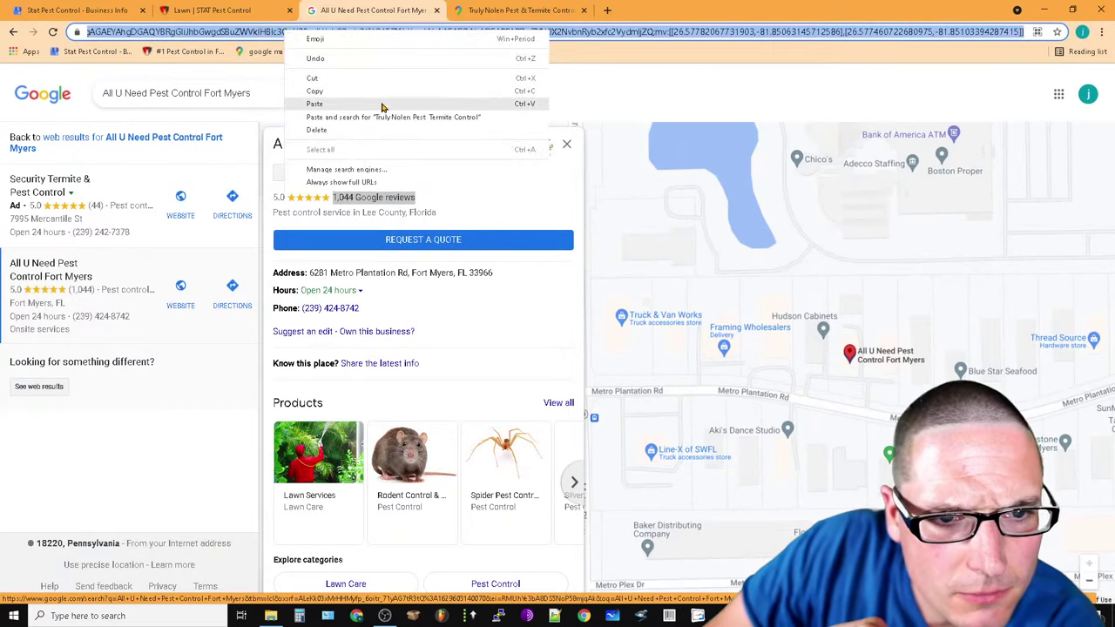
pyautogui.click(313, 87)
# Open pleper.com in a new browser tab and go to the Your Business field of its Google My Business Category Helper
pyautogui.click(601, 9)
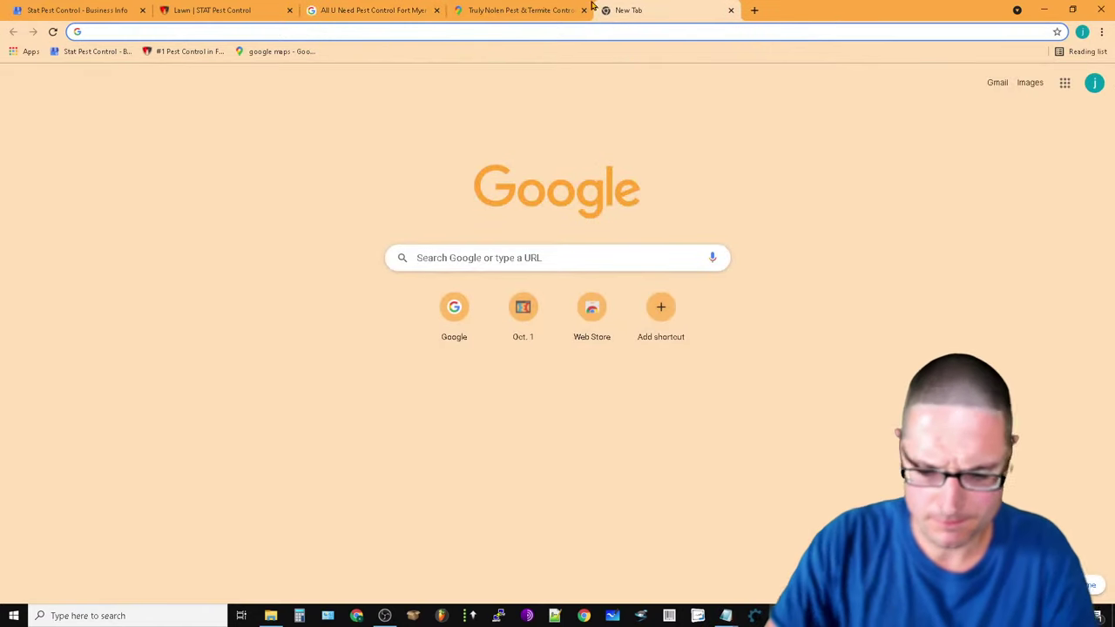
pyautogui.write('pleper.com')
pyautogui.press('Return')
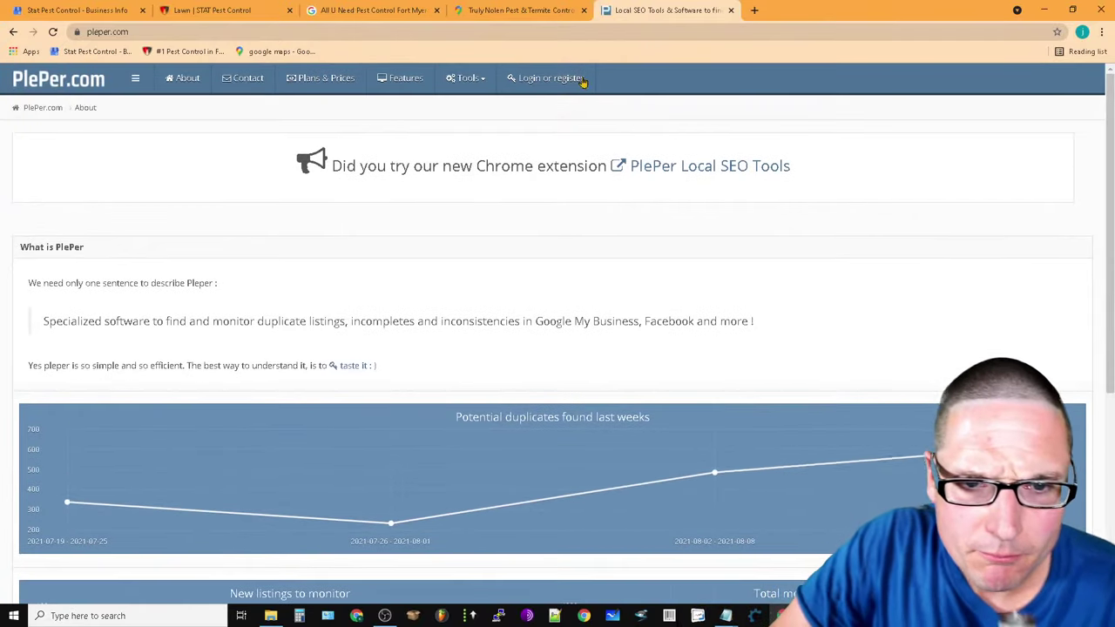
pyautogui.click(459, 77)
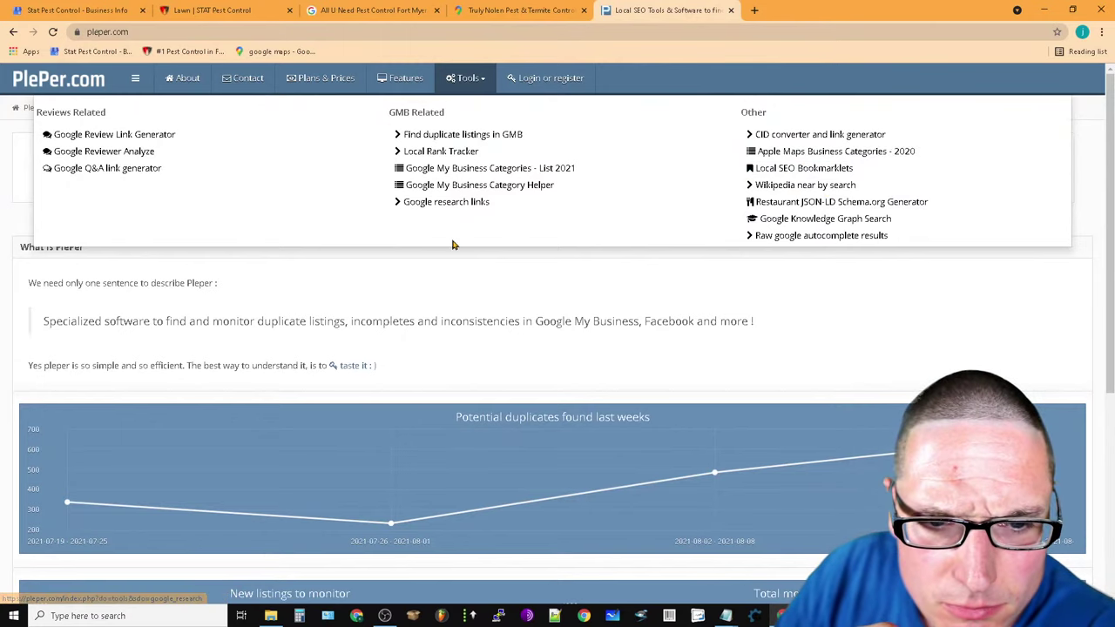
pyautogui.click(482, 187)
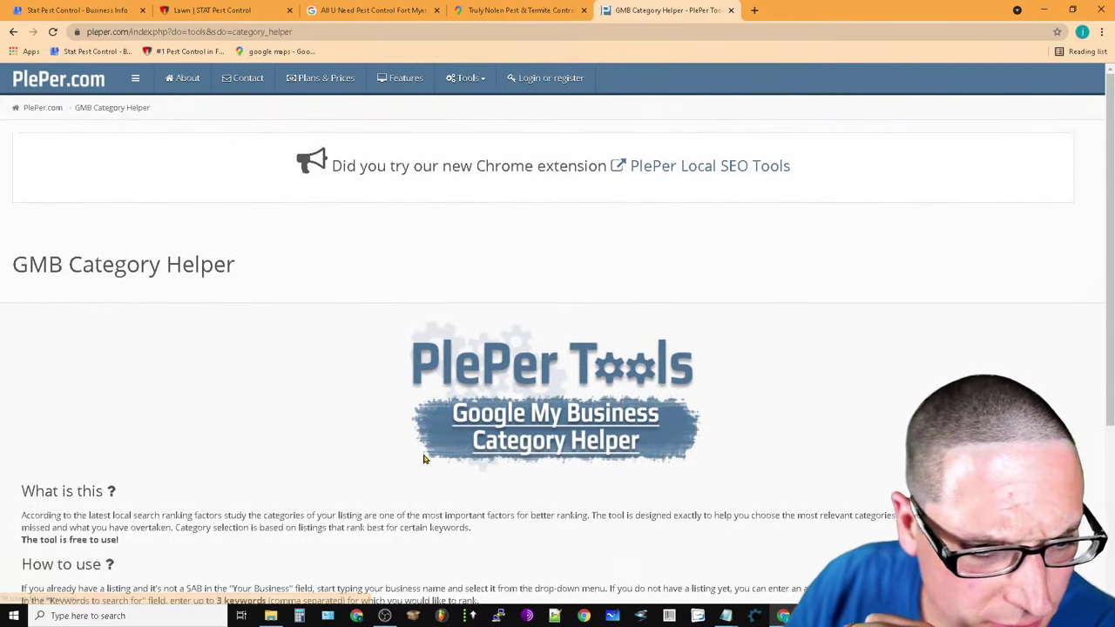
pyautogui.scroll(-3, 522, 418)
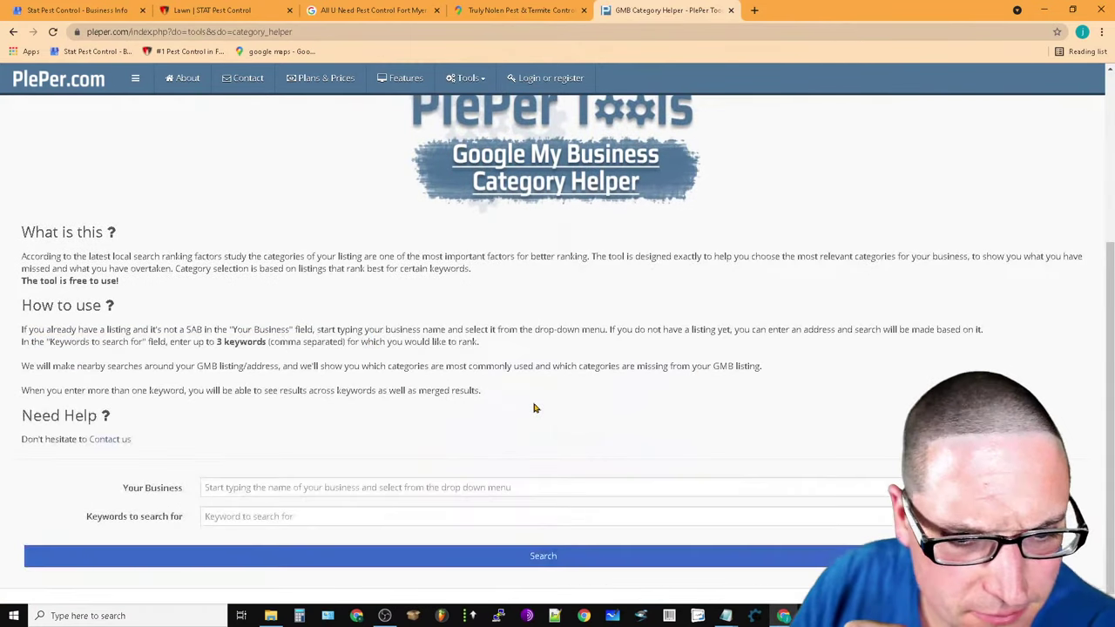
pyautogui.click(246, 487)
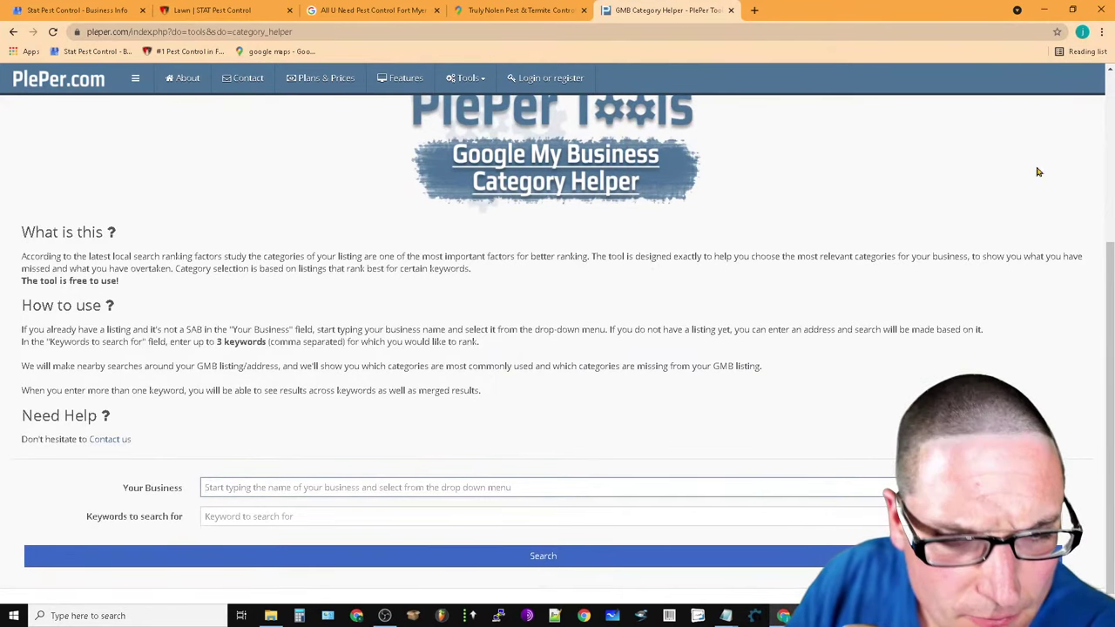
# Return to Stat Pest Control's Business Info, remove the Wildlife rescue service and Lawn care service categories, and apply the change
pyautogui.click(519, 11)
pyautogui.click(374, 10)
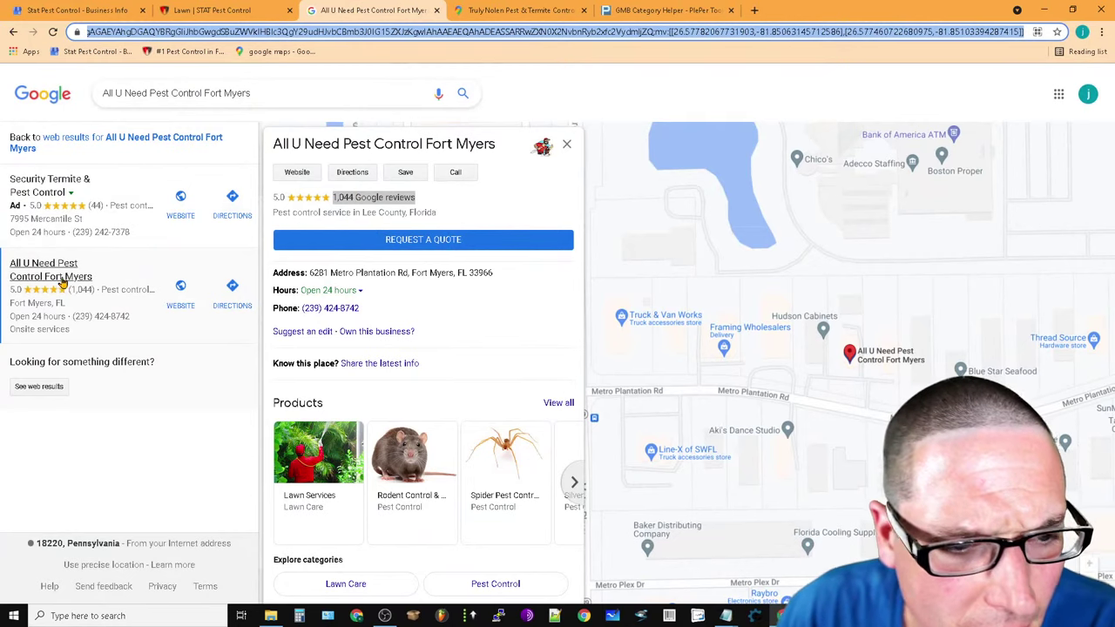
pyautogui.click(519, 11)
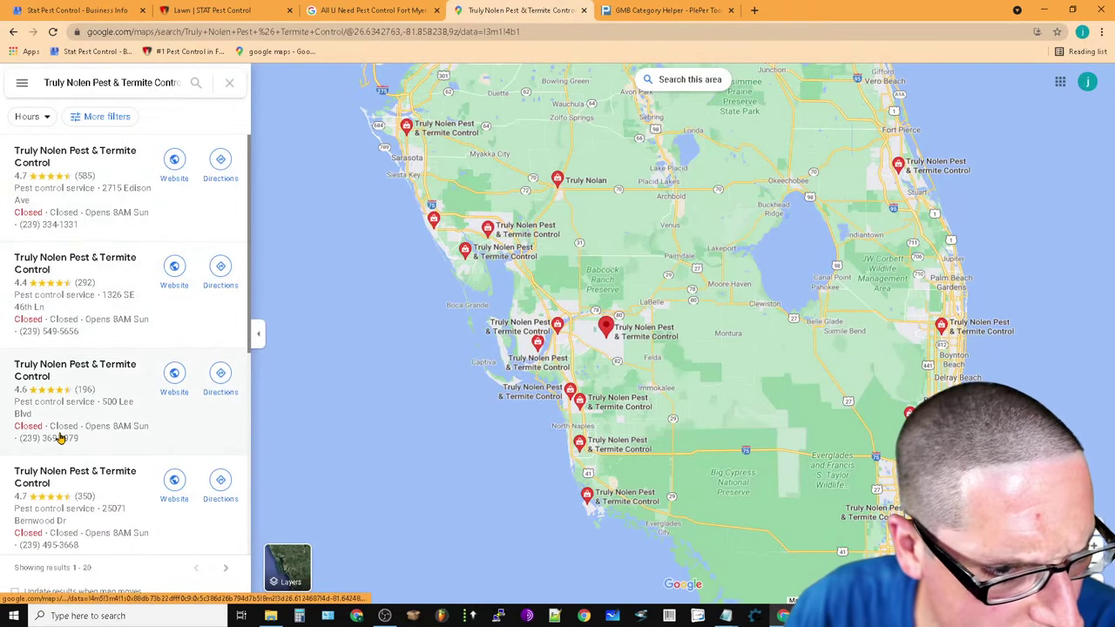
pyautogui.click(211, 11)
pyautogui.click(87, 11)
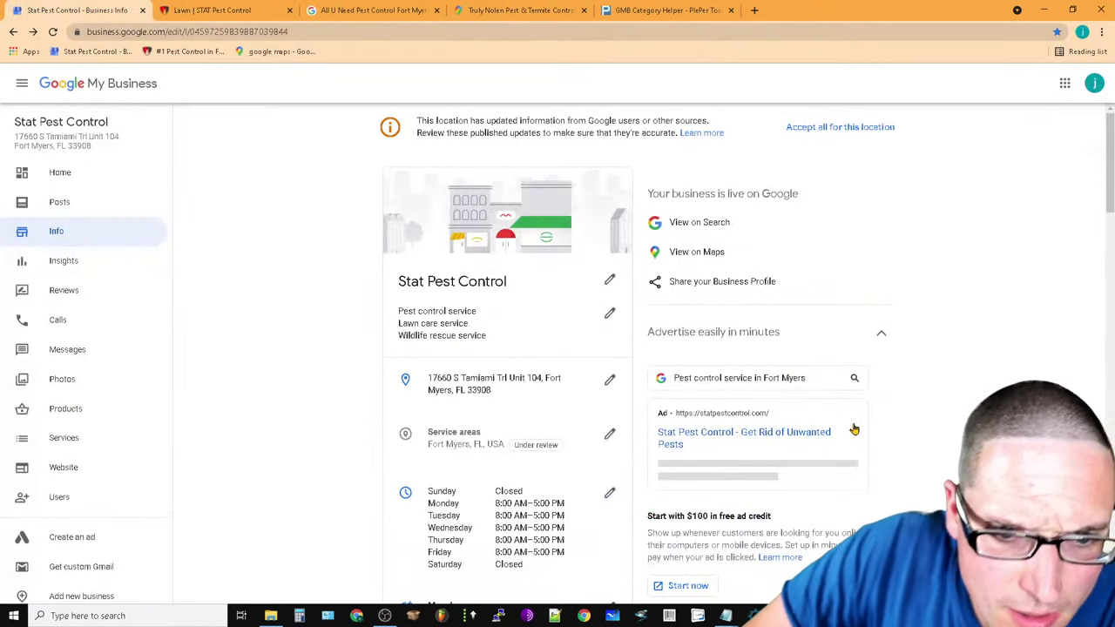
pyautogui.click(610, 315)
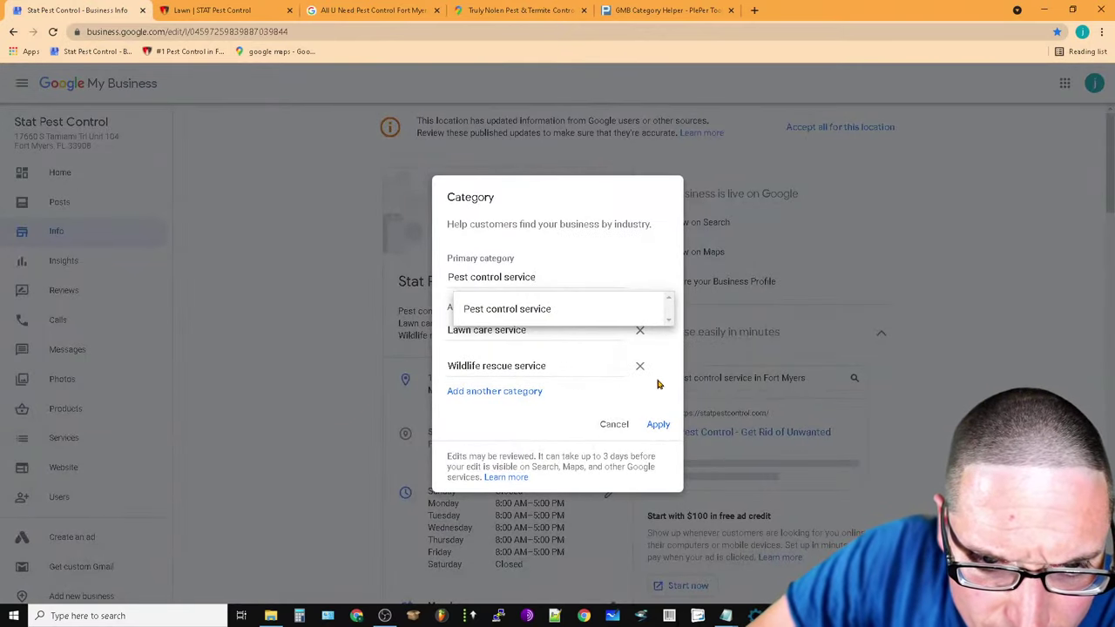
pyautogui.click(640, 366)
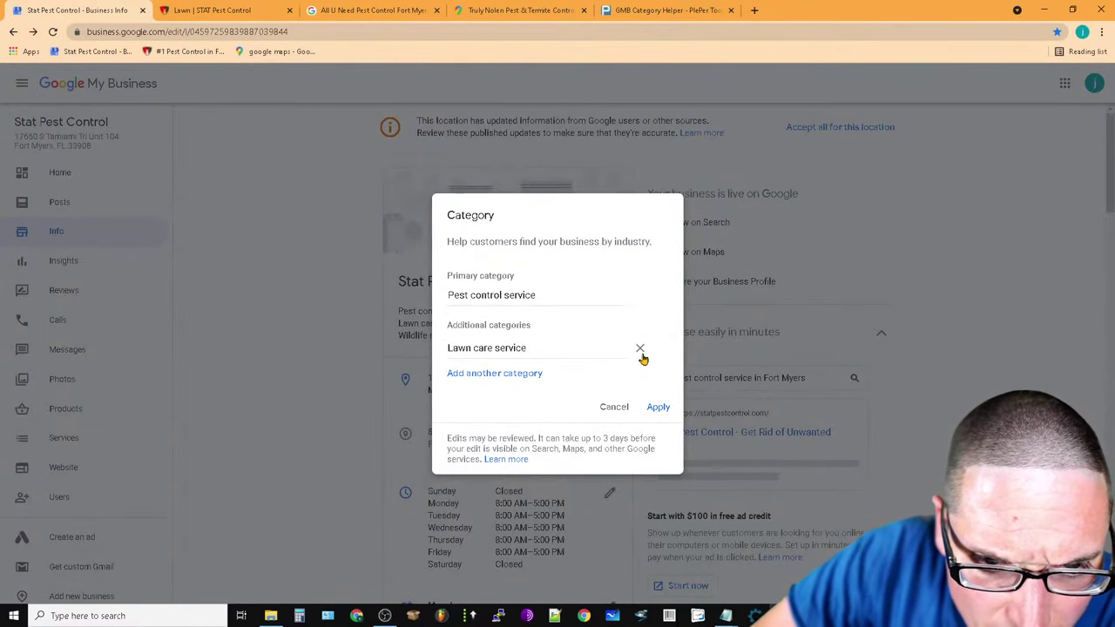
pyautogui.click(640, 350)
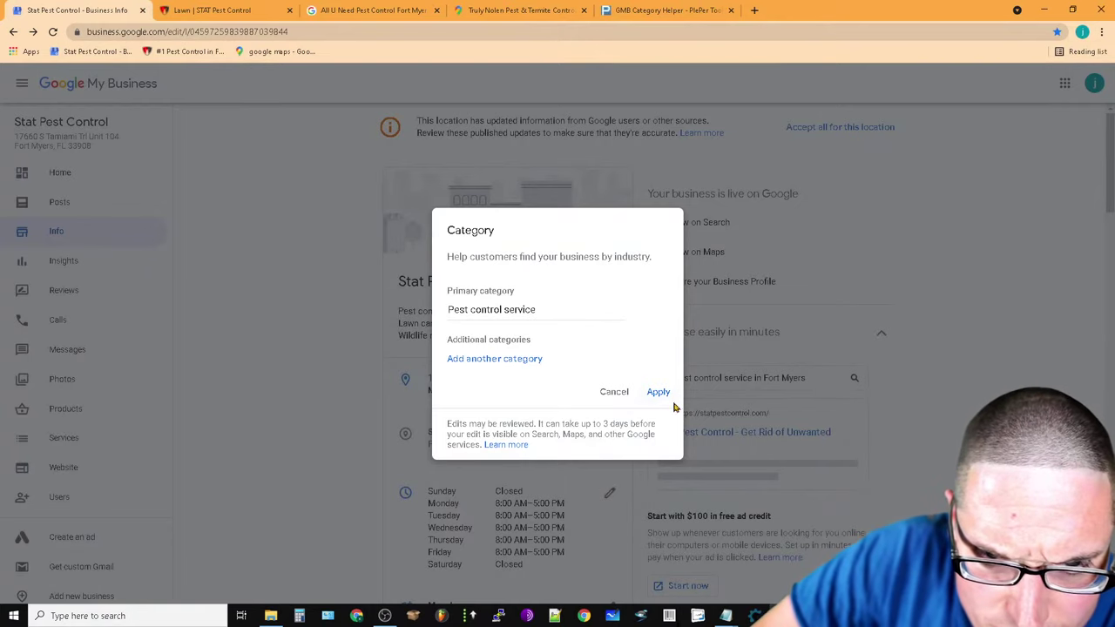
pyautogui.click(658, 392)
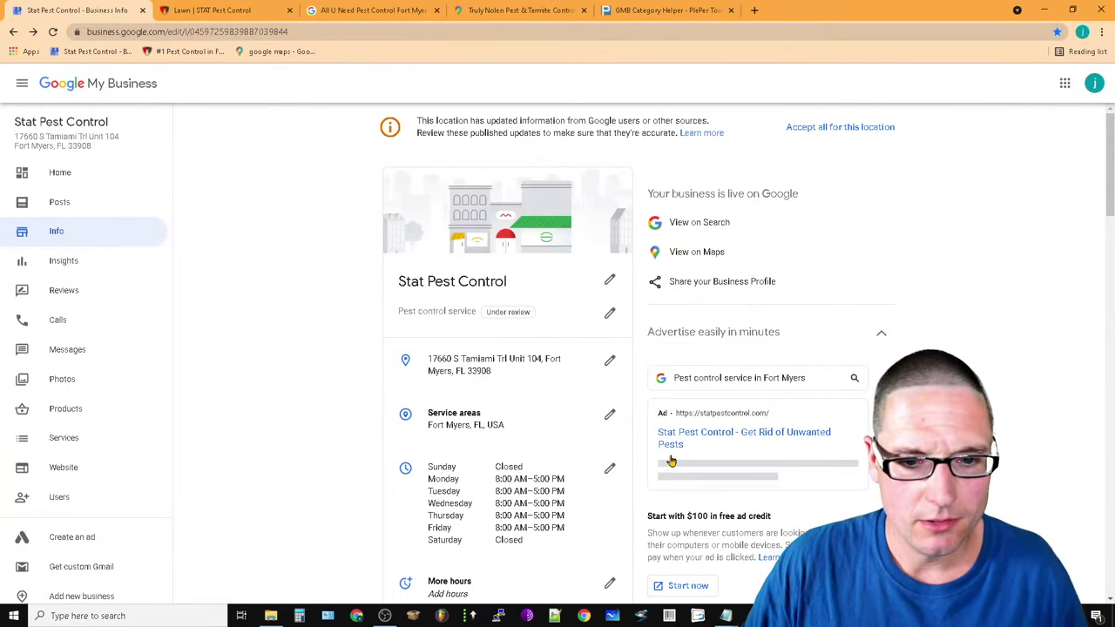
pyautogui.scroll(-3, 446, 468)
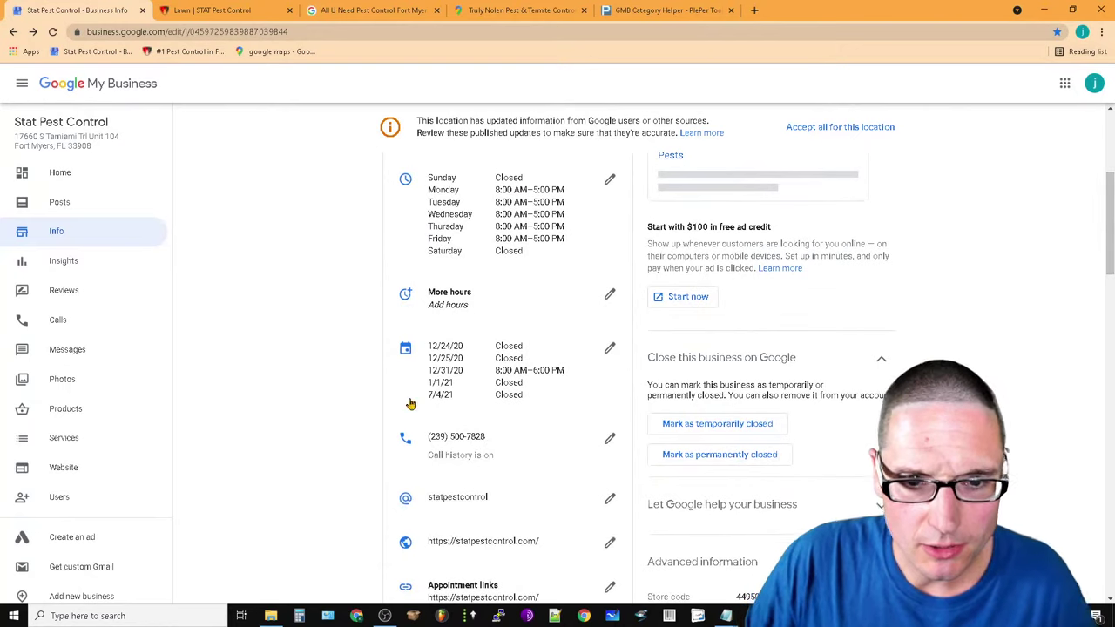
pyautogui.click(610, 293)
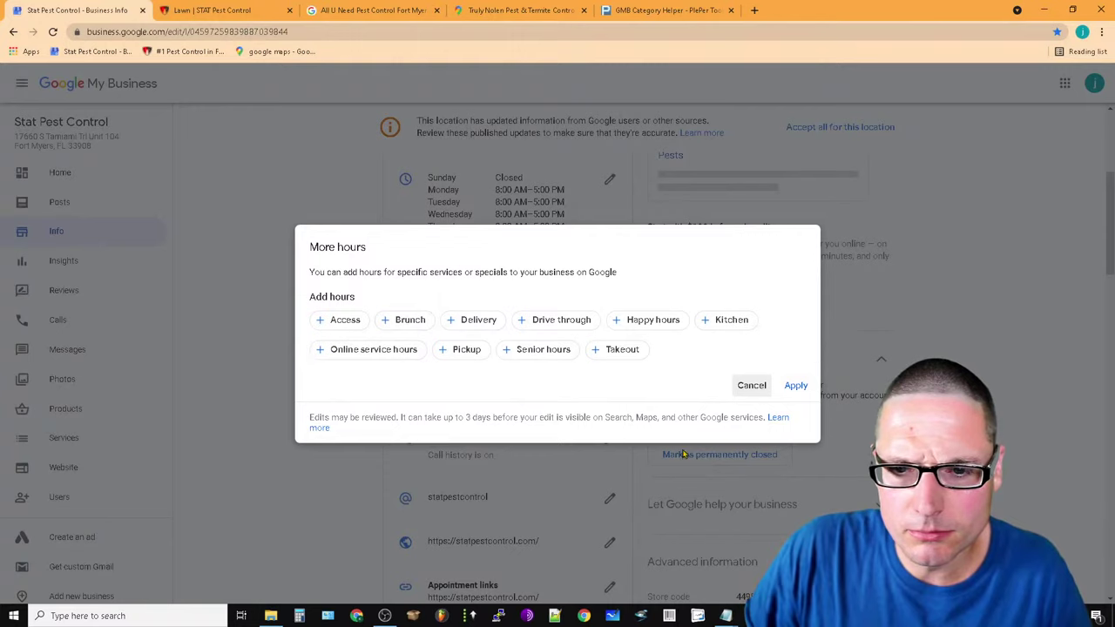
pyautogui.click(380, 353)
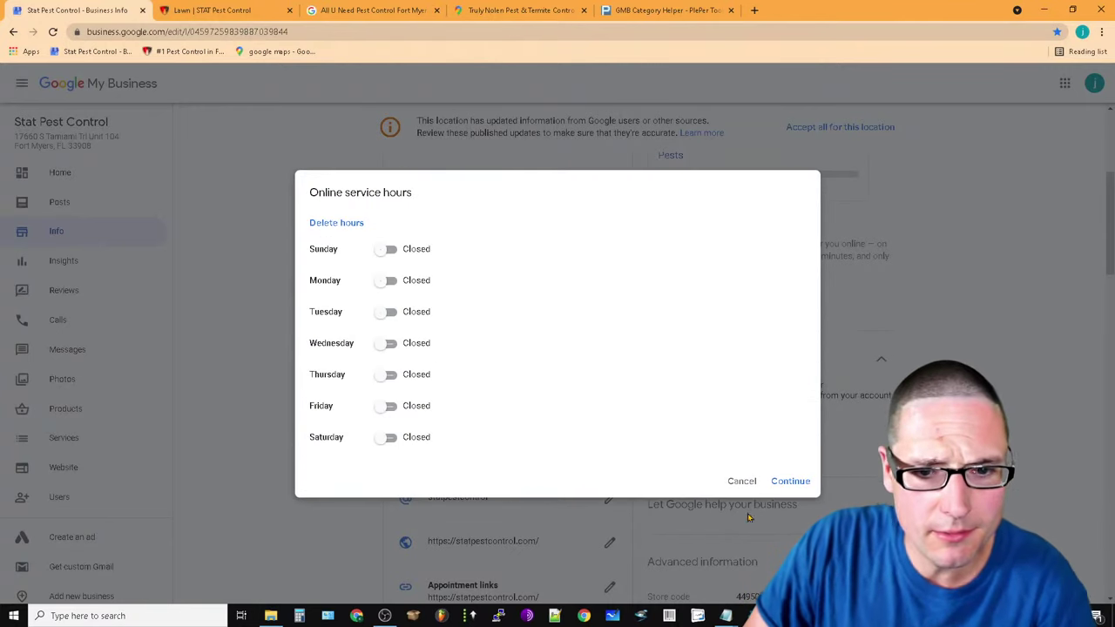
pyautogui.click(741, 480)
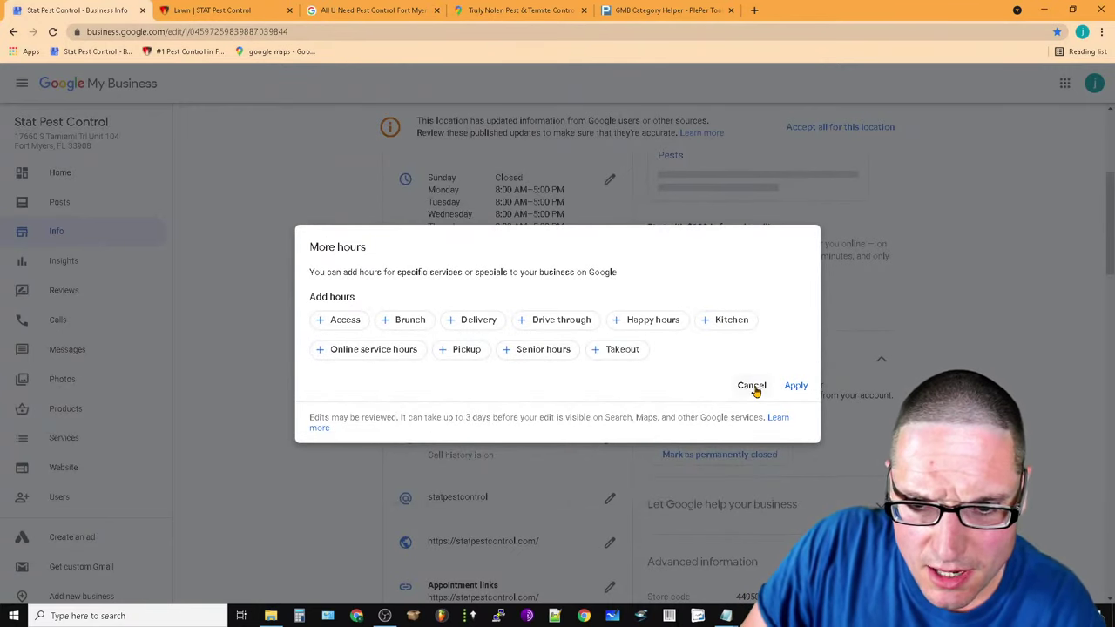
pyautogui.click(752, 385)
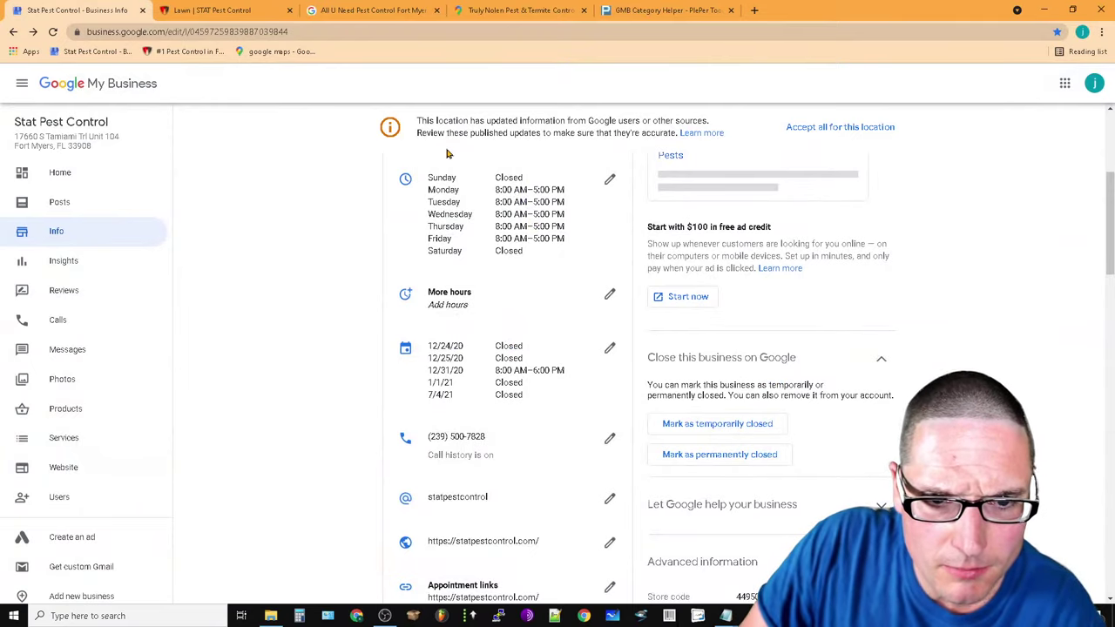
pyautogui.press('super+shift+s')
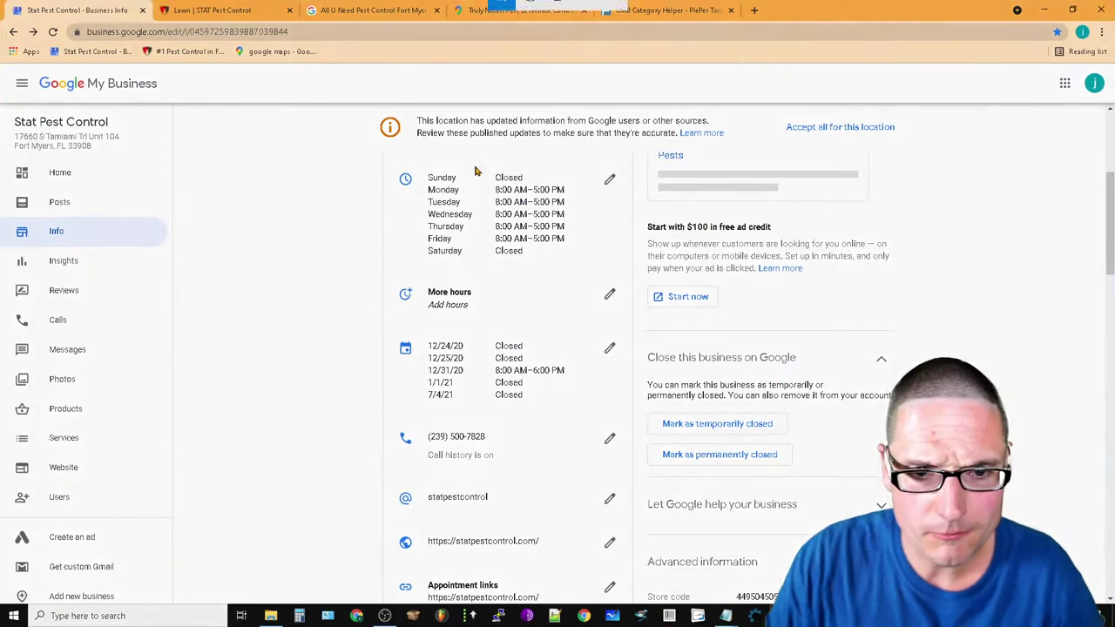
pyautogui.press('Escape')
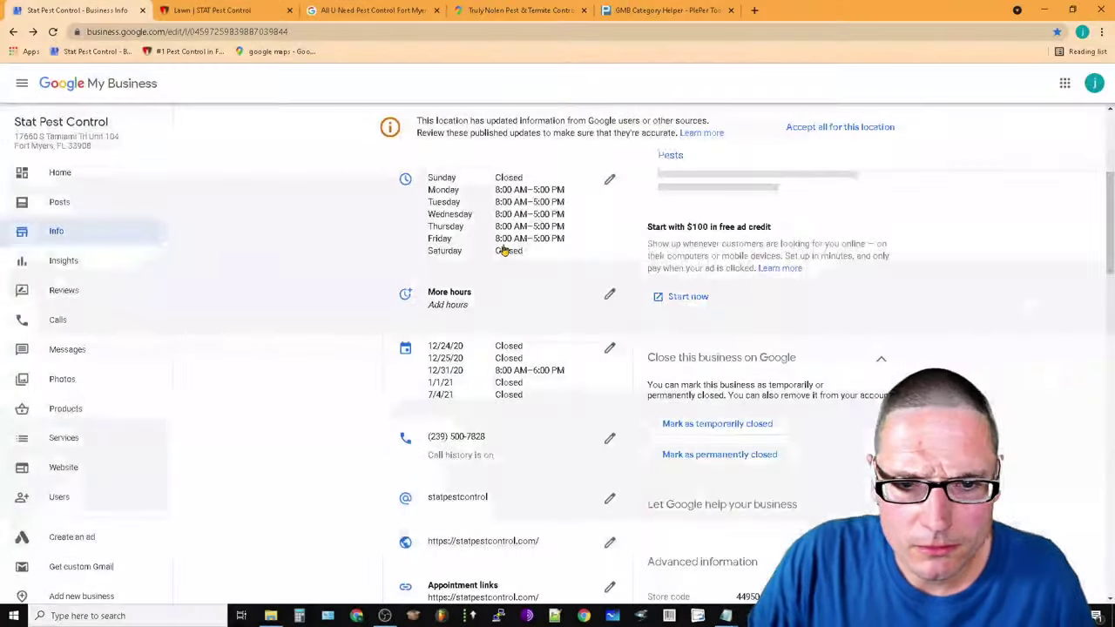
pyautogui.moveTo(425, 177); pyautogui.dragTo(553, 256)
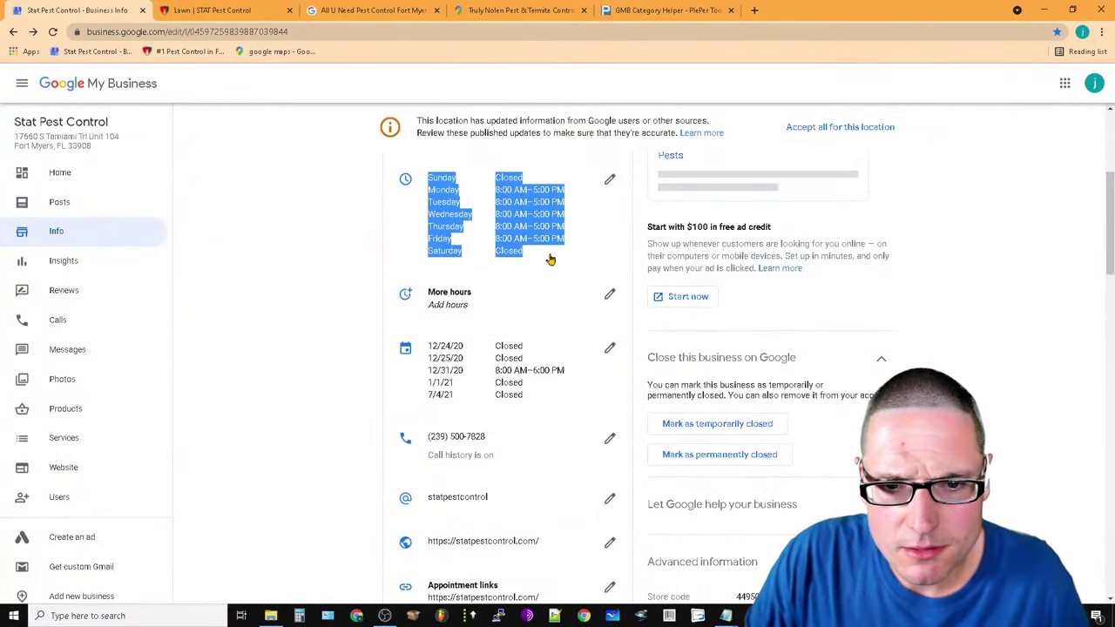
pyautogui.rightClick(530, 219)
pyautogui.click(707, 196)
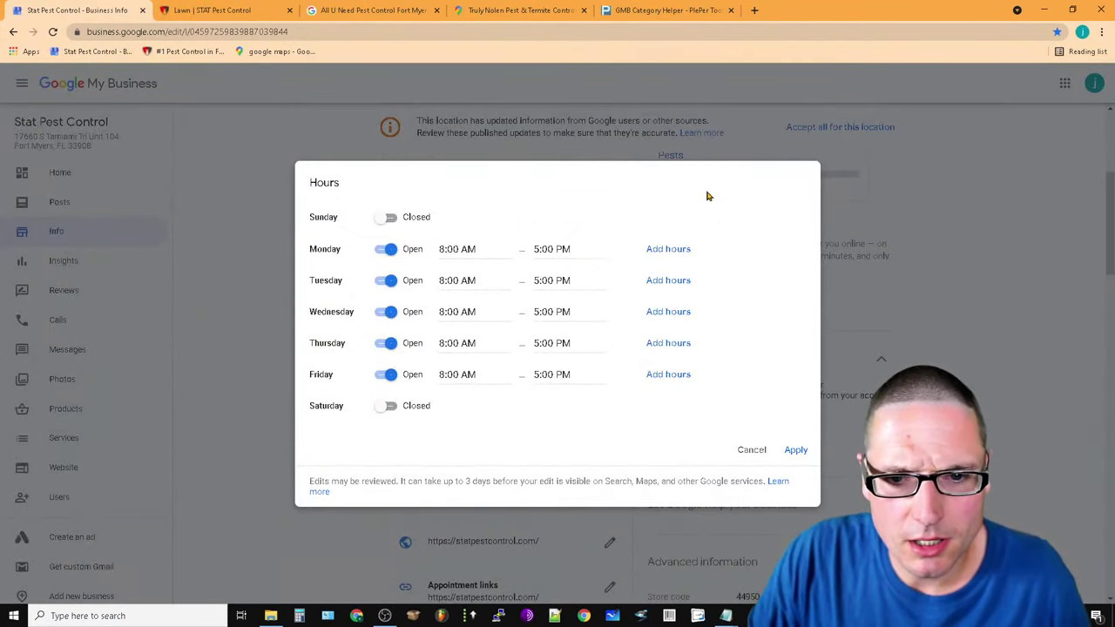
pyautogui.click(751, 451)
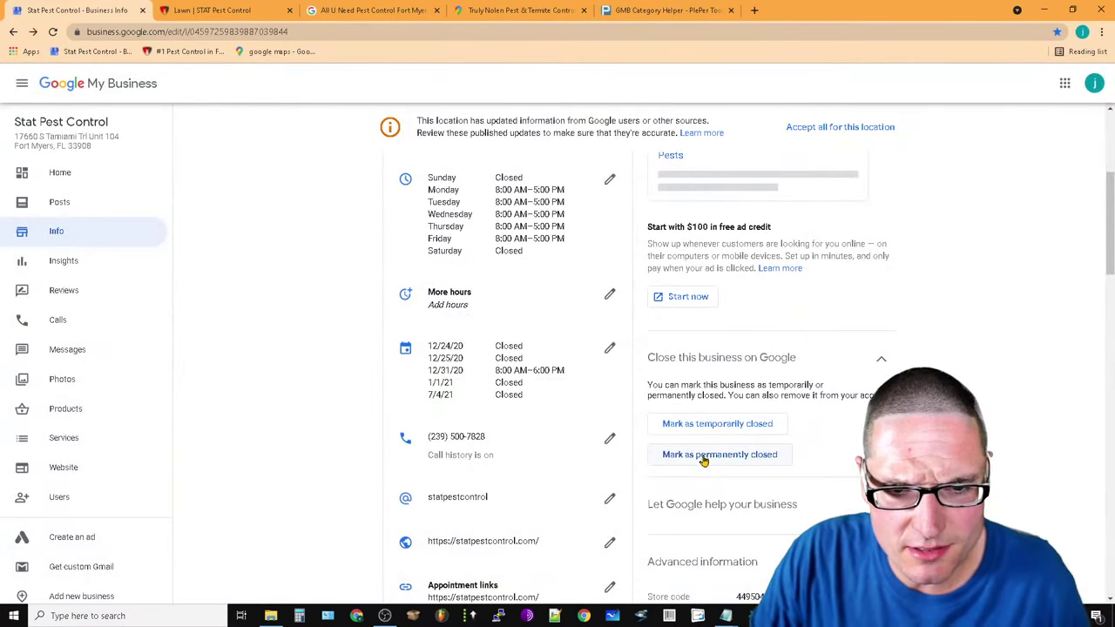
# Add online service hours to the business under More hours and mark Monday through Friday as open
pyautogui.click(608, 295)
pyautogui.click(353, 355)
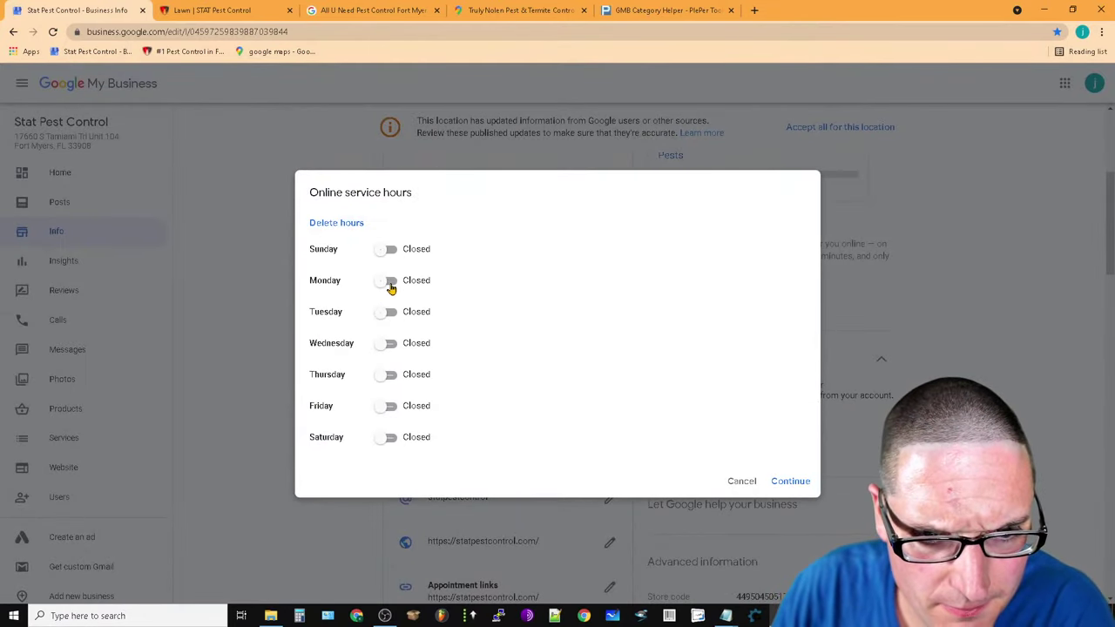
pyautogui.click(387, 281)
pyautogui.click(388, 312)
pyautogui.click(387, 343)
pyautogui.click(388, 374)
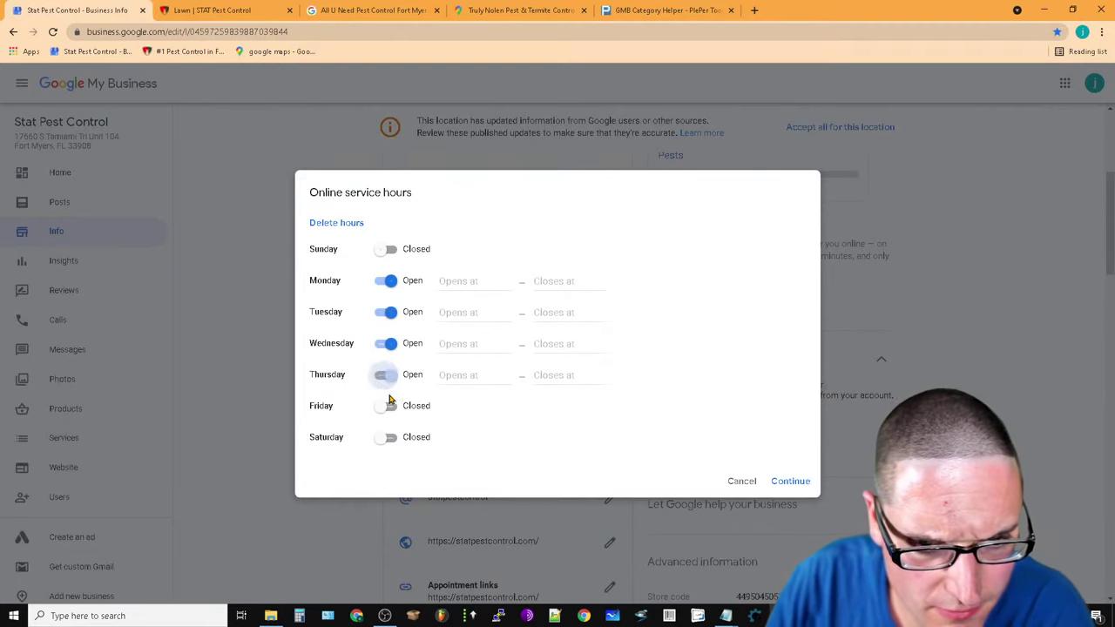
pyautogui.click(388, 406)
# Set Monday's online service hours to open at 8am and close at 5pm
pyautogui.click(457, 282)
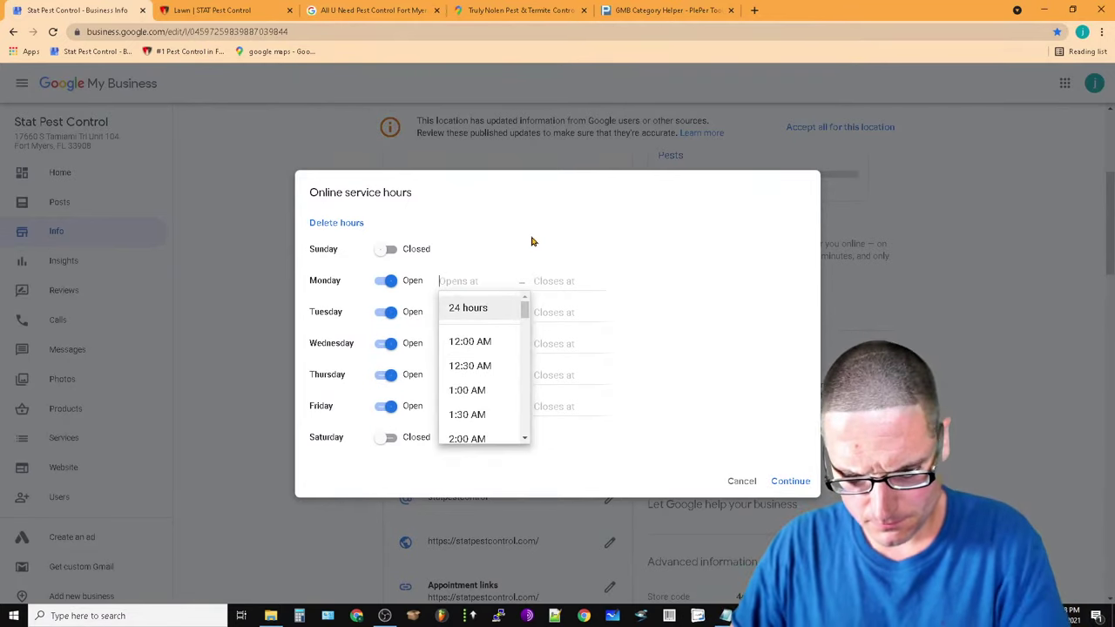
pyautogui.write('8am')
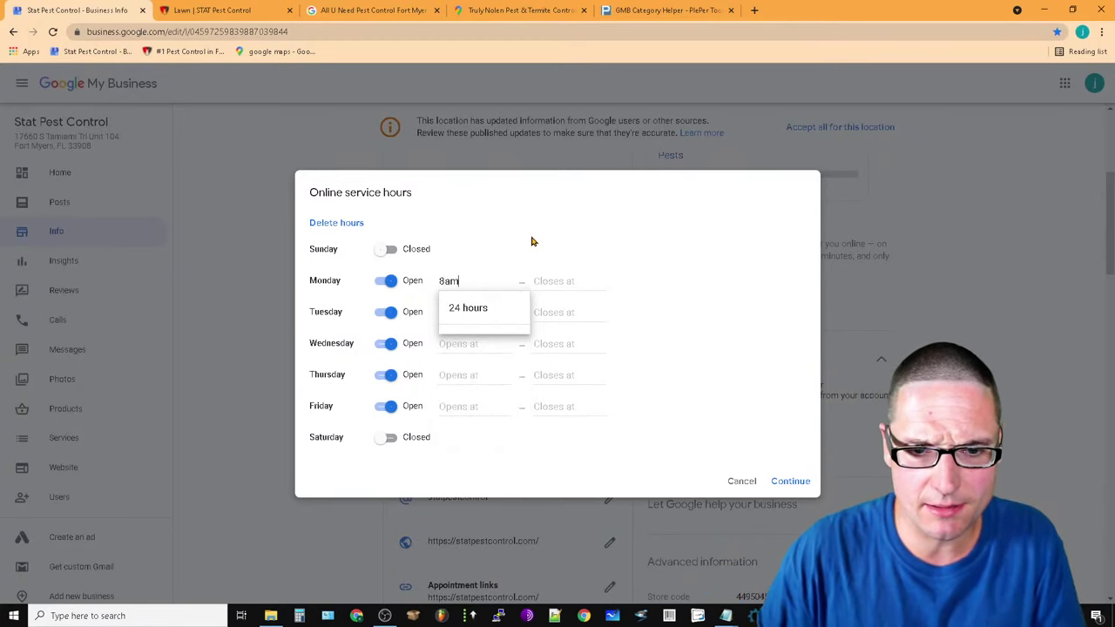
pyautogui.press('Escape')
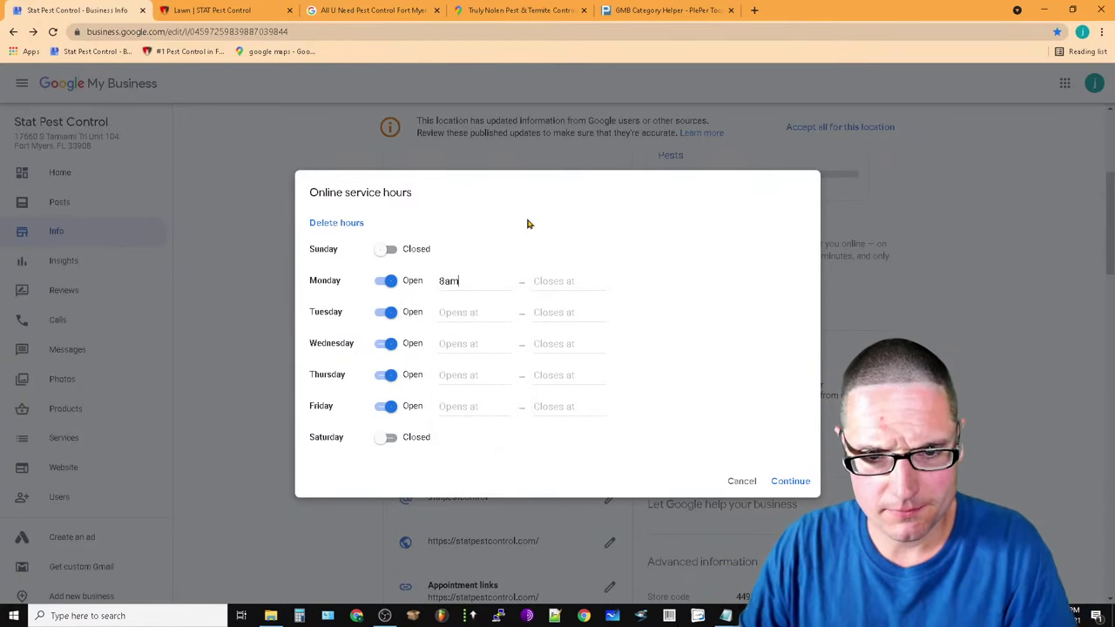
pyautogui.click(544, 280)
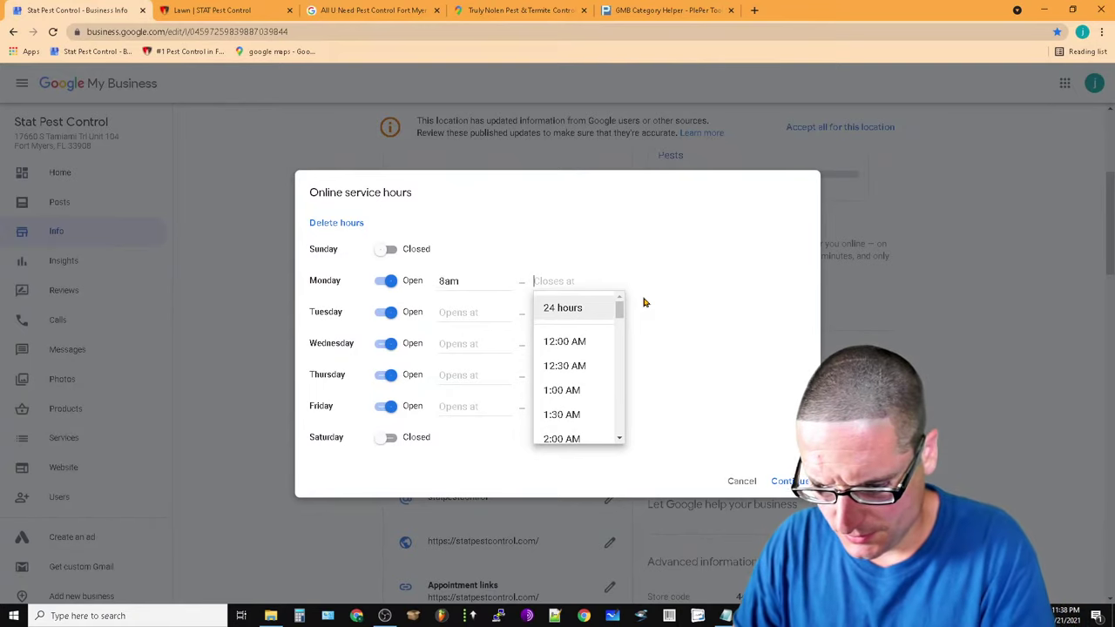
pyautogui.write('5pm')
pyautogui.press('Escape')
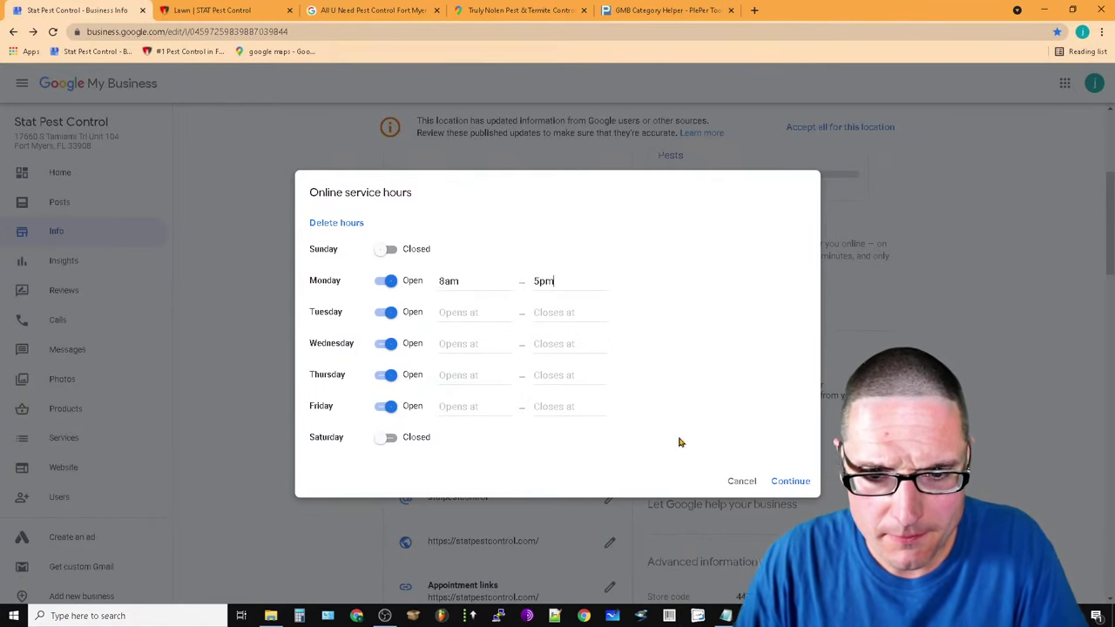
# Copy Monday's 8am opening time to the opening times of Tuesday and Wednesday
pyautogui.click(458, 315)
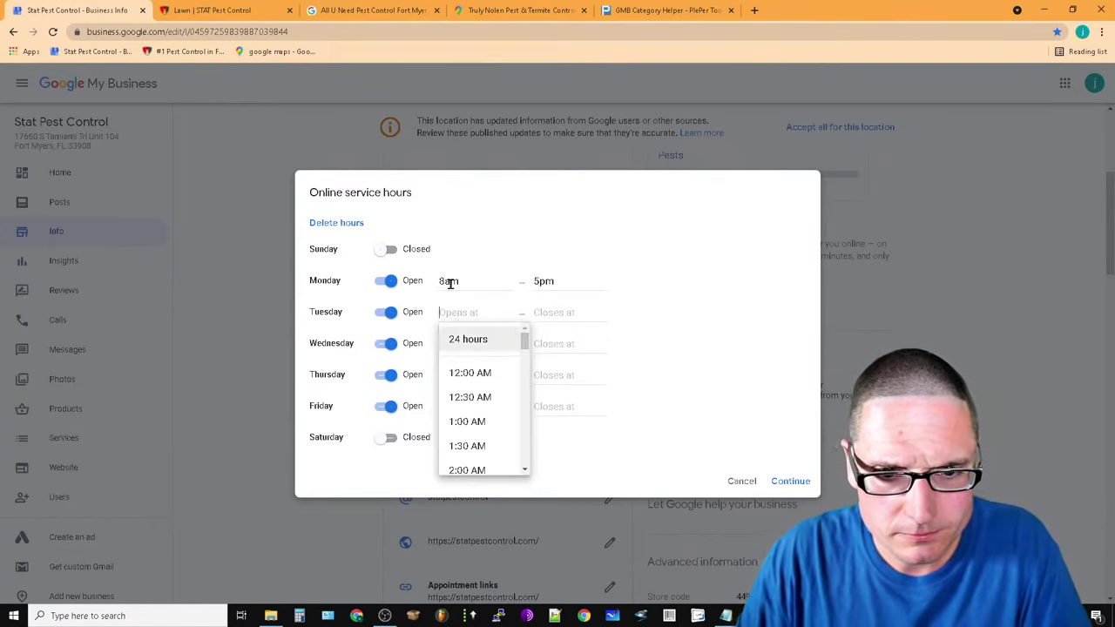
pyautogui.doubleClick(449, 281)
pyautogui.rightClick(452, 281)
pyautogui.click(473, 328)
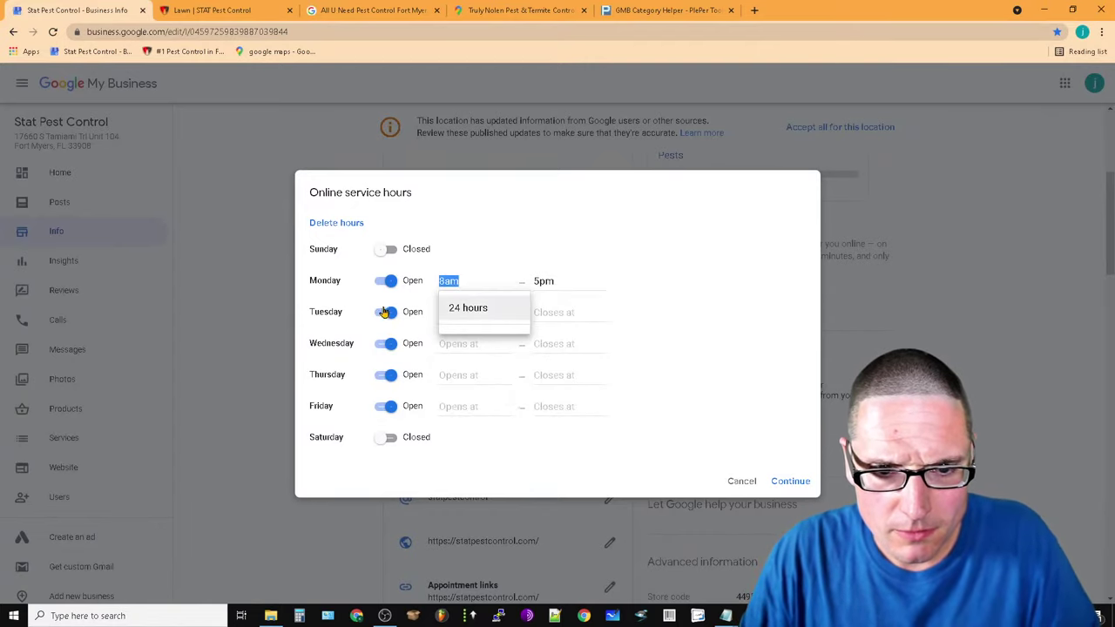
pyautogui.click(751, 250)
pyautogui.click(466, 311)
pyautogui.hotkey('ctrl', 'v')
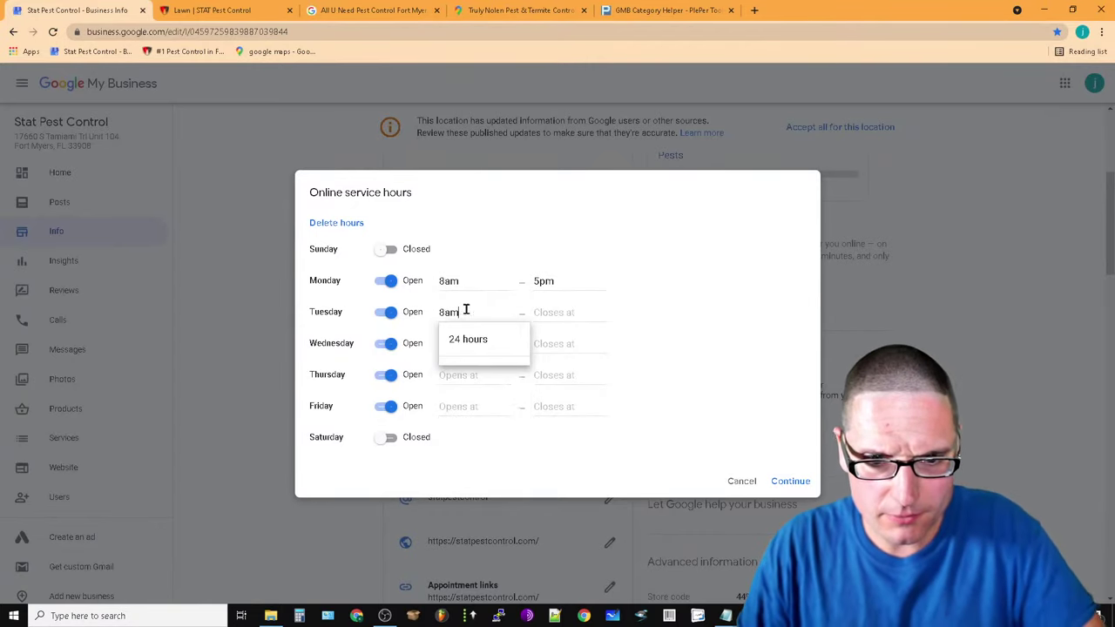
pyautogui.click(786, 398)
pyautogui.click(453, 343)
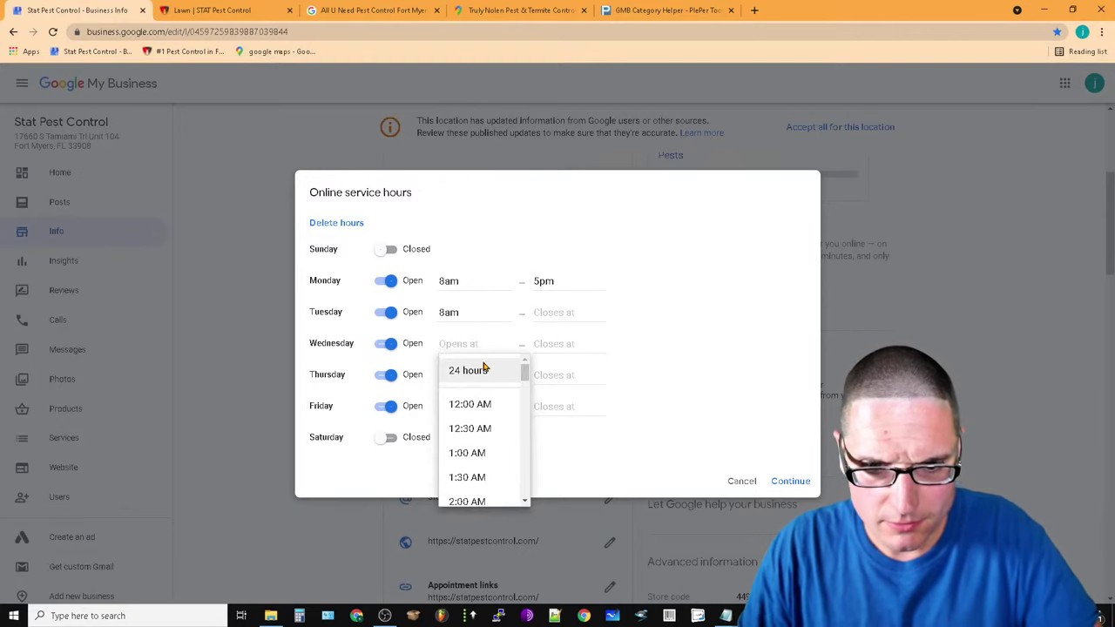
pyautogui.hotkey('ctrl', 'v')
pyautogui.click(683, 384)
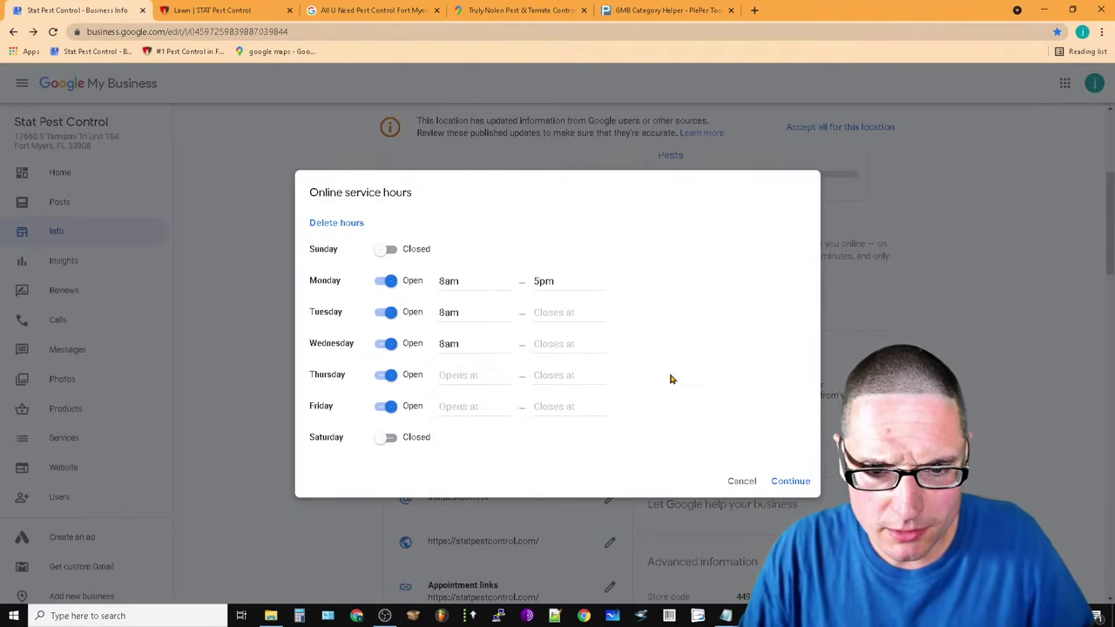
# Change Wednesday's online opening time to the suggested 8:00 AM value and copy it
pyautogui.click(451, 343)
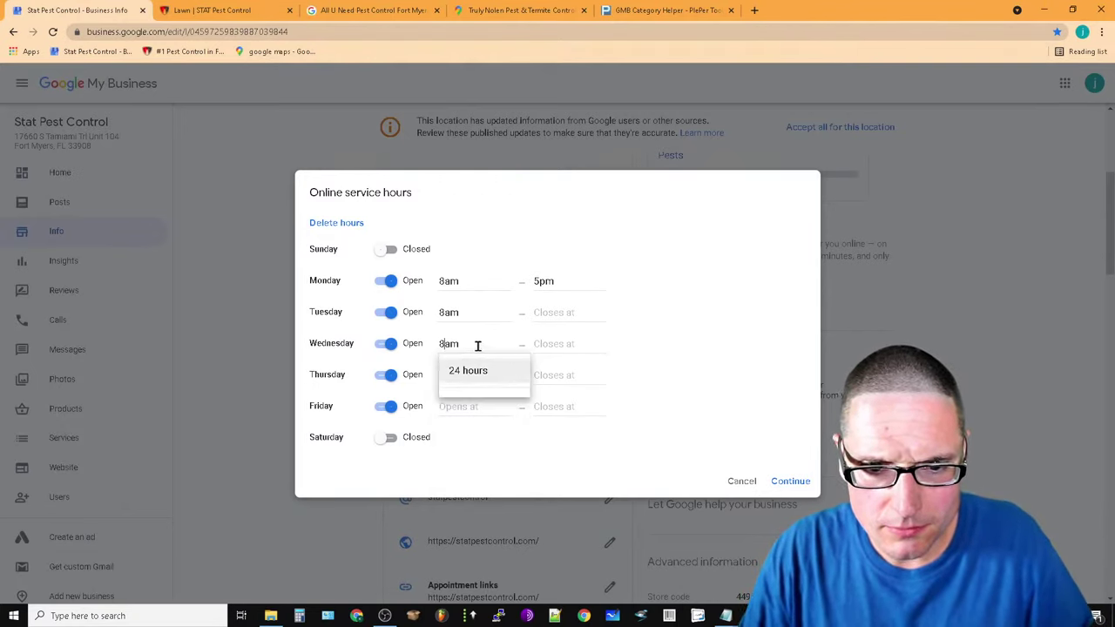
pyautogui.press('BackSpace')
pyautogui.press('BackSpace')
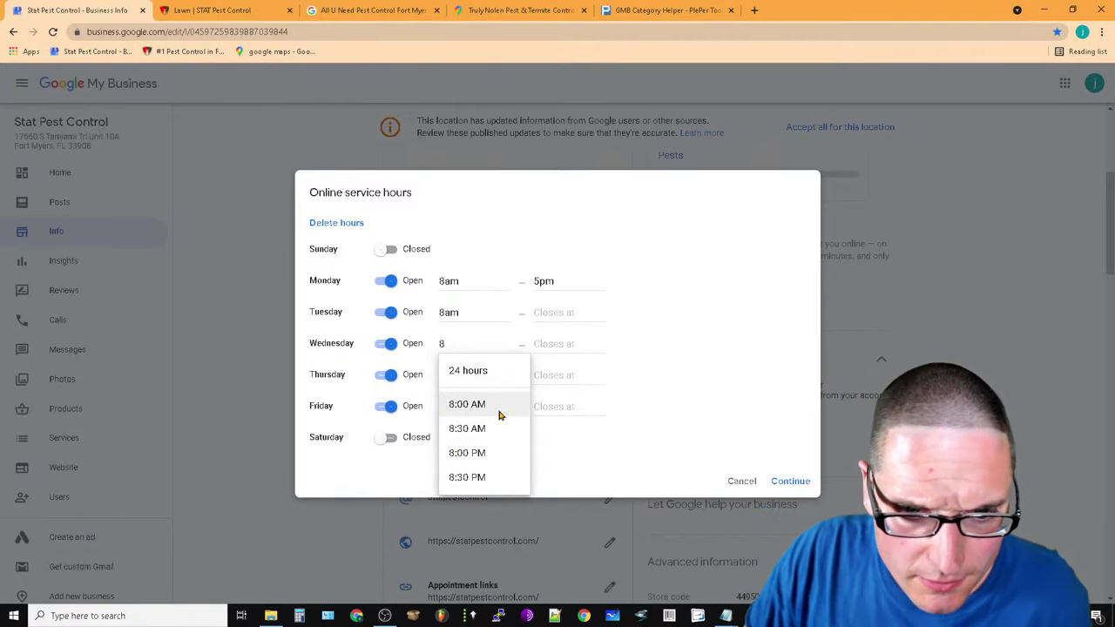
pyautogui.click(500, 406)
pyautogui.tripleClick(483, 343)
pyautogui.rightClick(467, 346)
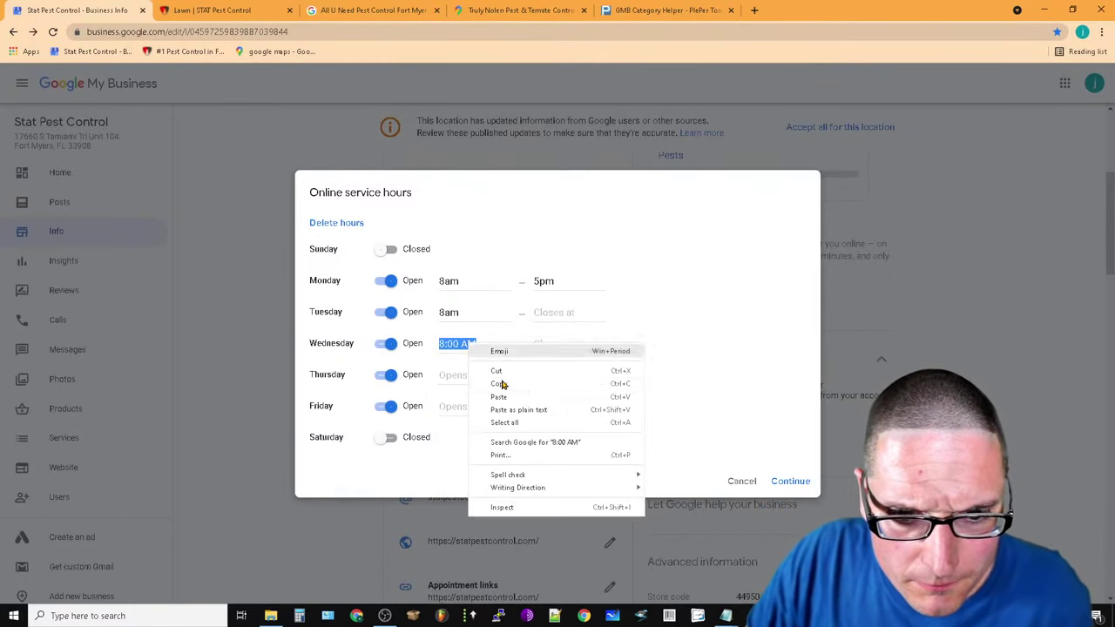
pyautogui.click(532, 386)
# Replace the online opening times of Tuesday and Monday with the copied 8:00 AM value
pyautogui.doubleClick(452, 311)
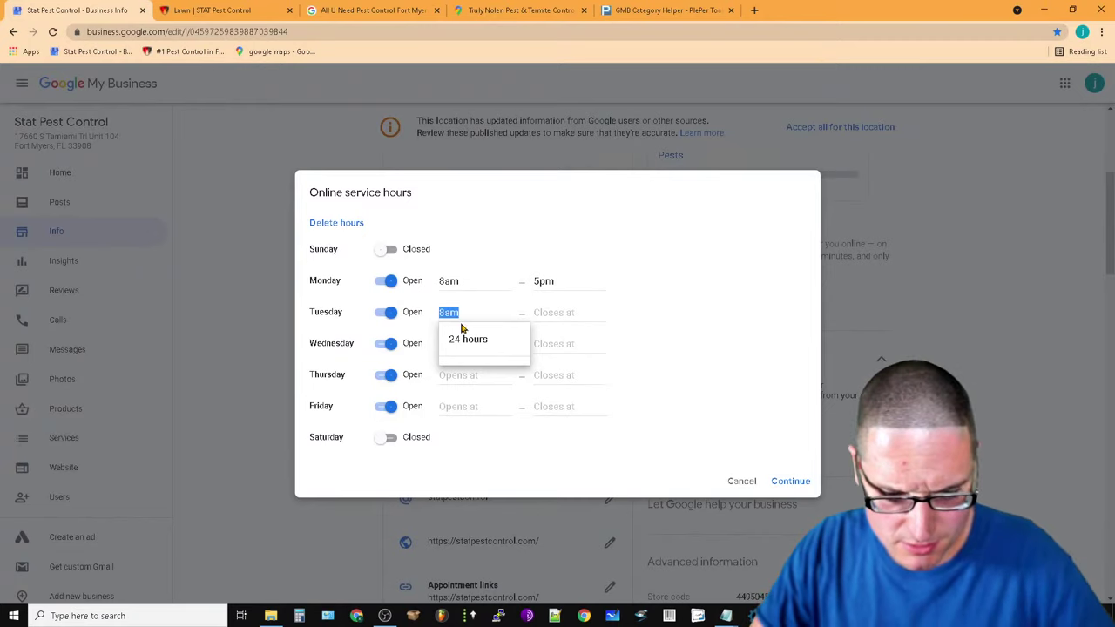
pyautogui.hotkey('ctrl', 'v')
pyautogui.click(468, 281)
pyautogui.doubleClick(468, 280)
pyautogui.hotkey('ctrl', 'v')
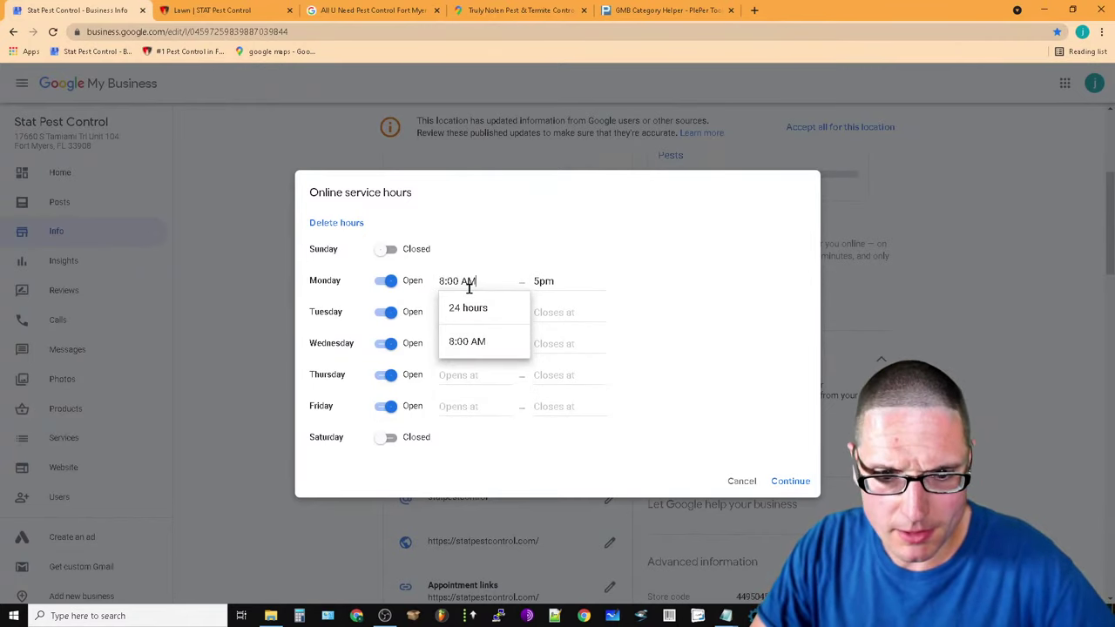
# Fill in the empty online opening times of Thursday and Friday with the copied 8:00 AM value
pyautogui.click(470, 378)
pyautogui.hotkey('ctrl', 'v')
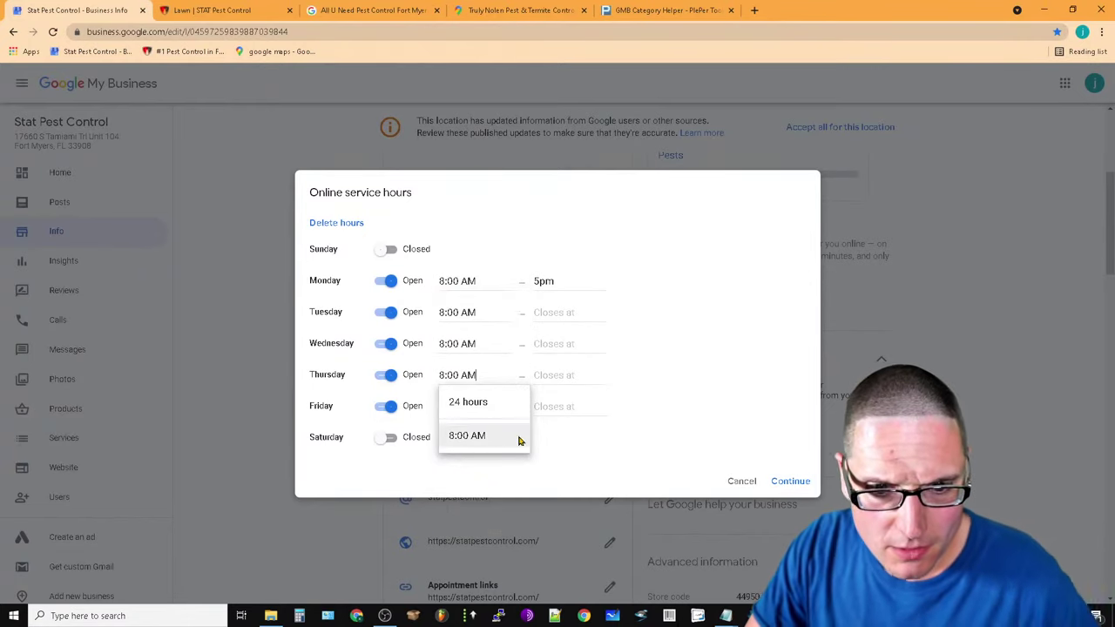
pyautogui.click(744, 379)
pyautogui.click(467, 416)
pyautogui.hotkey('ctrl', 'v')
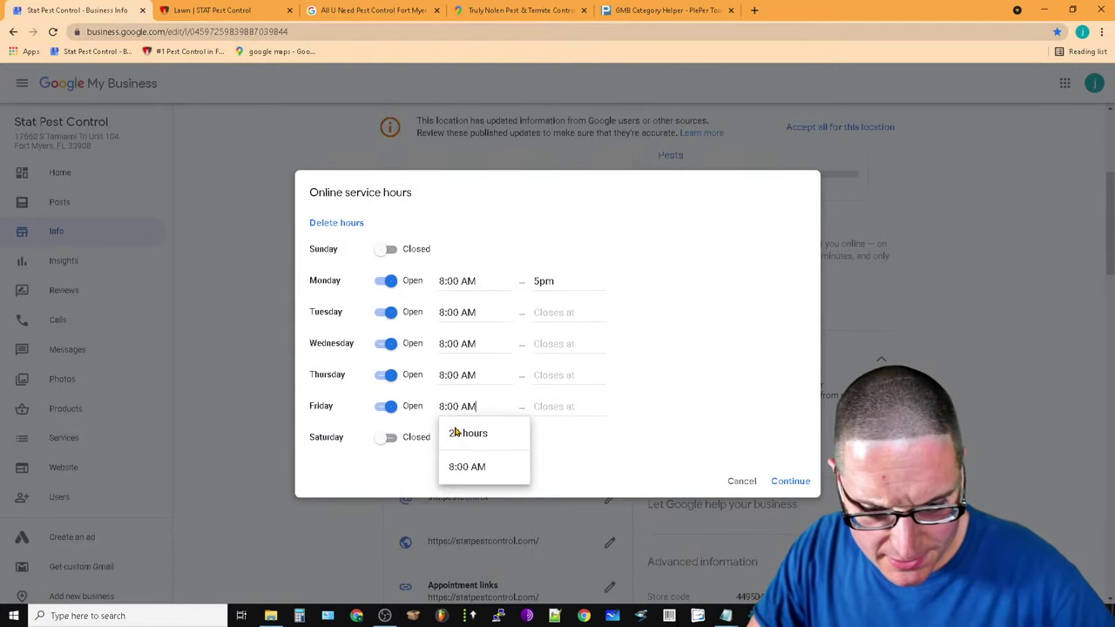
pyautogui.click(674, 369)
# Change Monday's online closing time to the suggested 5:00 PM value
pyautogui.click(541, 283)
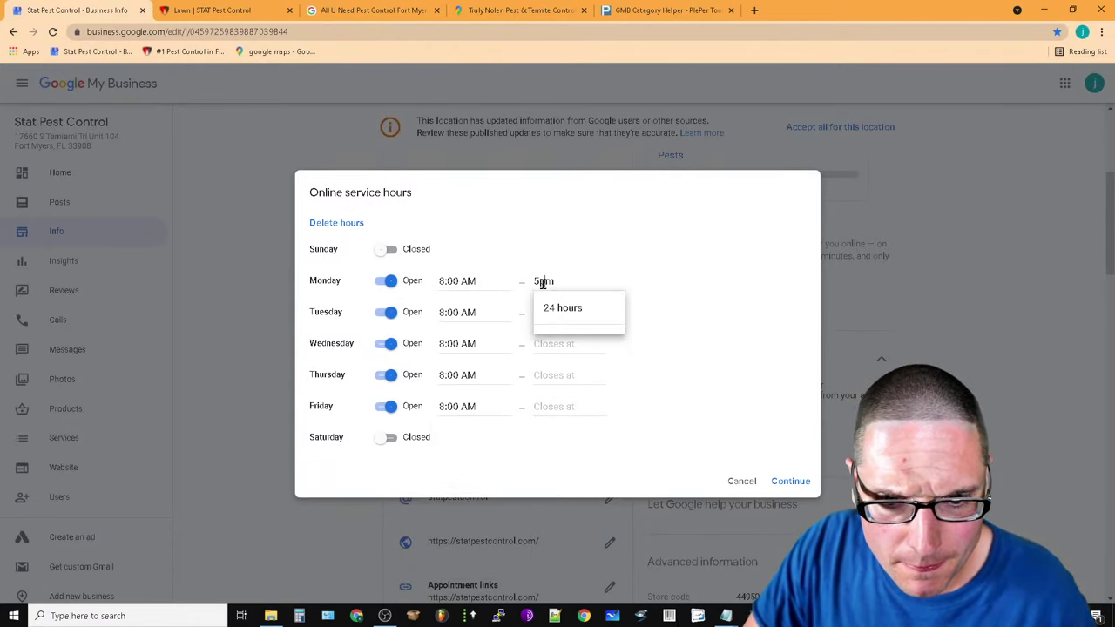
pyautogui.doubleClick(542, 283)
pyautogui.rightClick(541, 283)
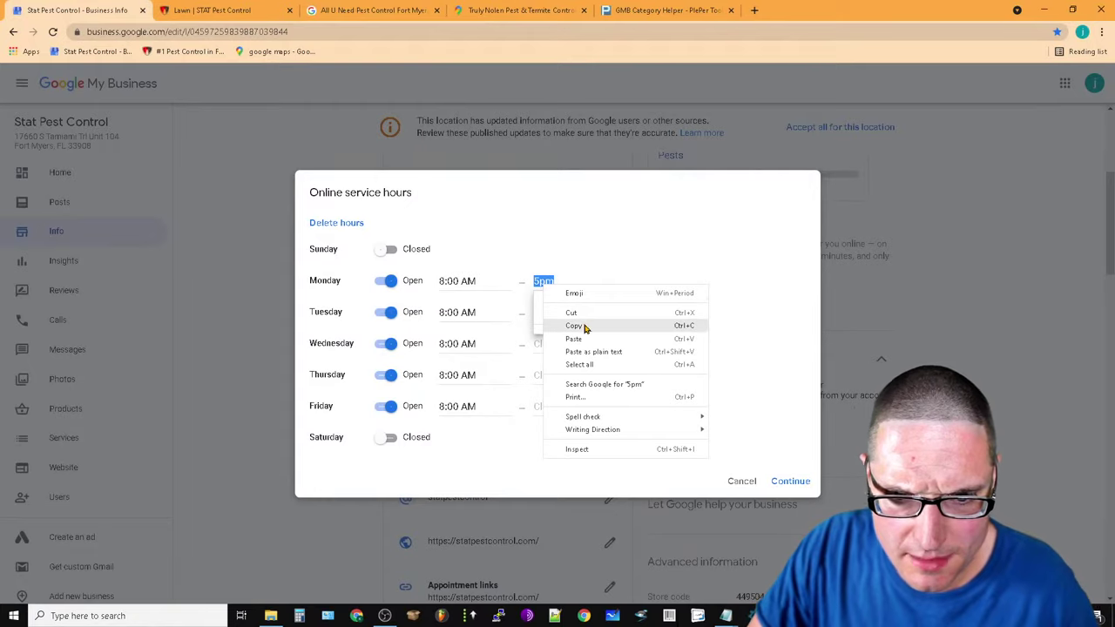
pyautogui.click(582, 324)
pyautogui.click(569, 285)
pyautogui.press('BackSpace')
pyautogui.press('BackSpace')
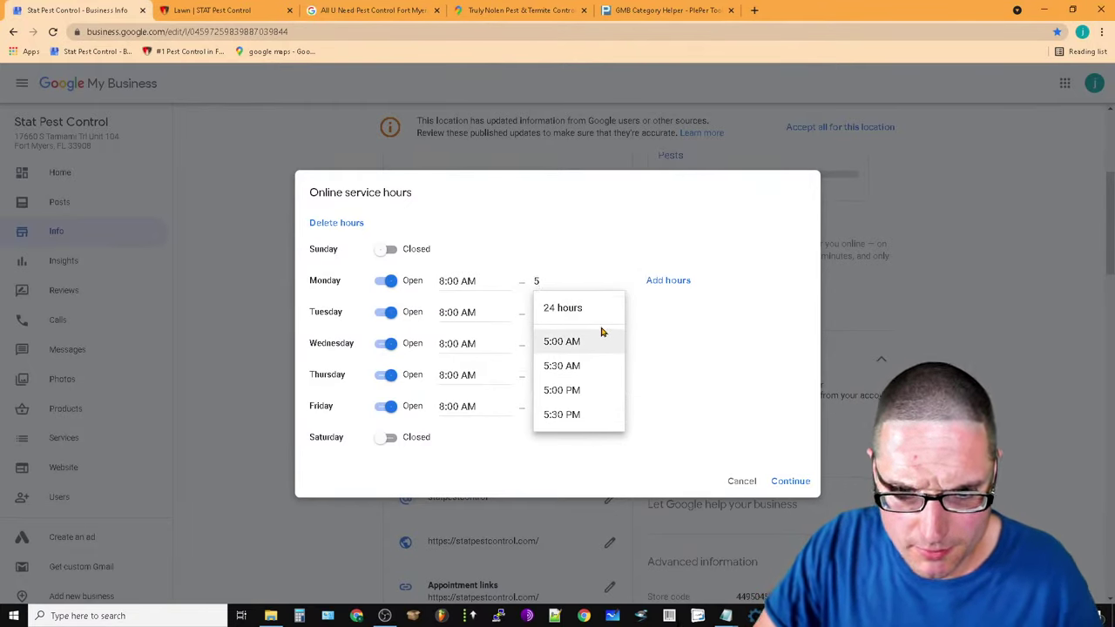
pyautogui.write(':00')
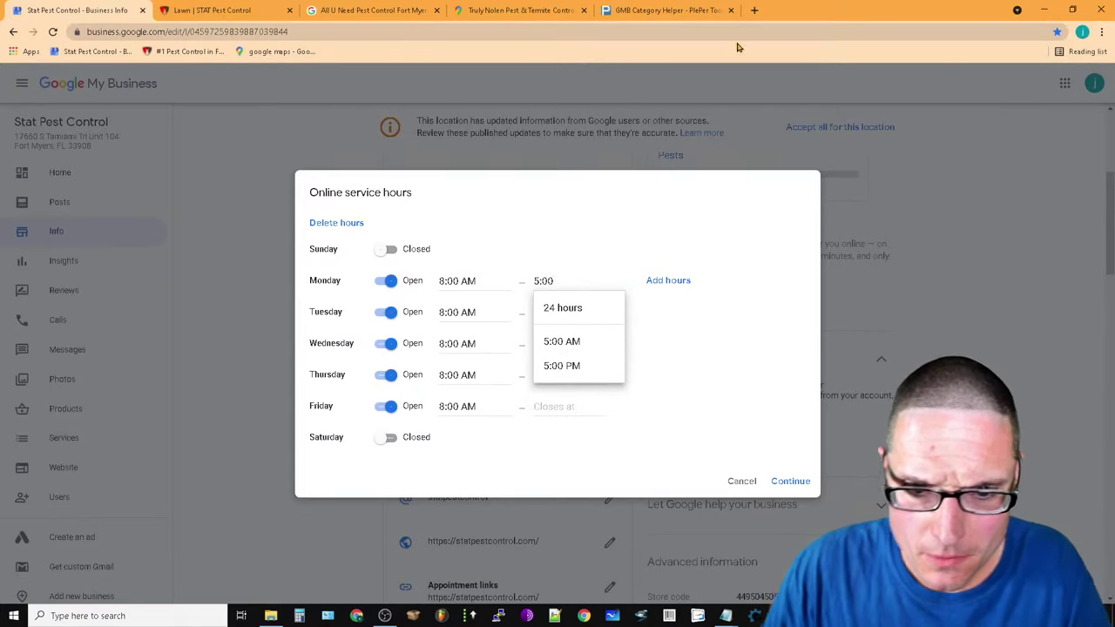
pyautogui.click(562, 365)
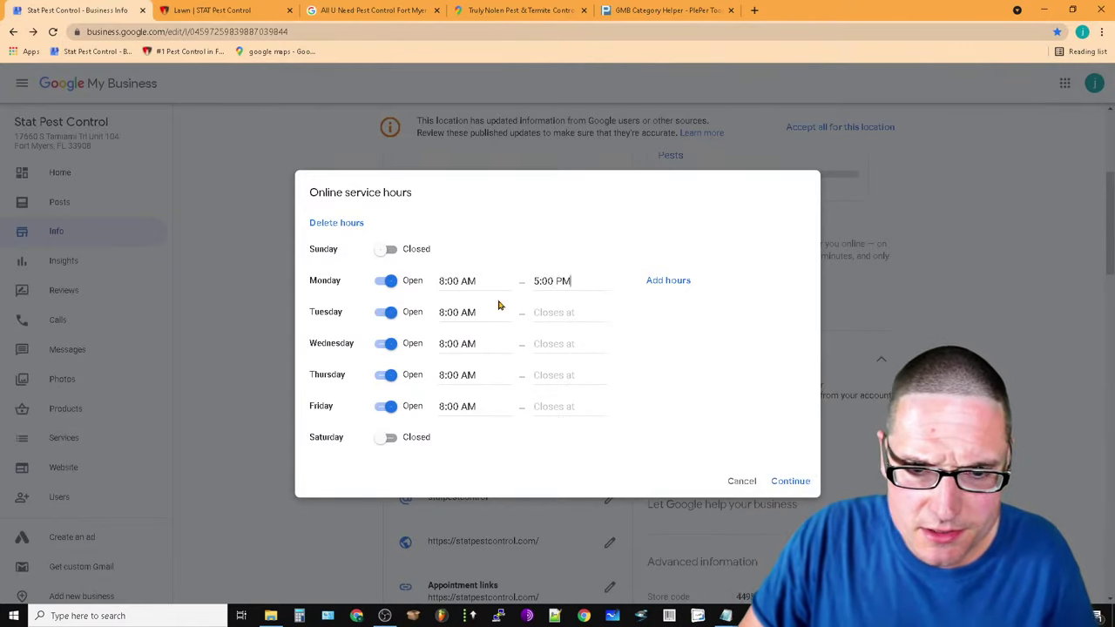
# Copy Monday's 5:00 PM closing time to Tuesday's online closing time
pyautogui.tripleClick(554, 283)
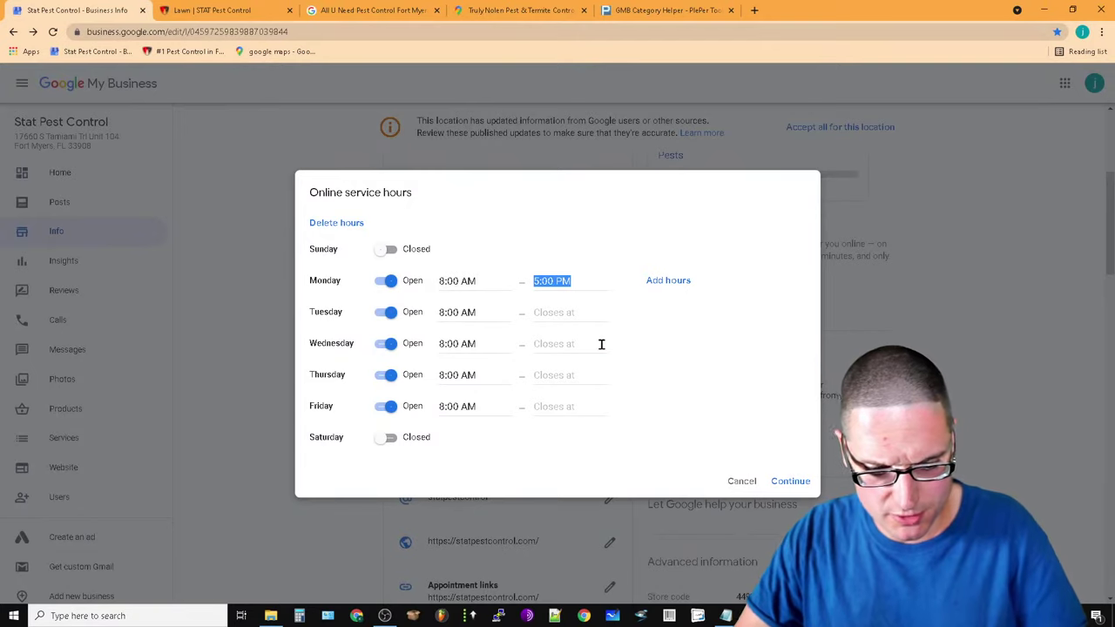
pyautogui.click(561, 305)
pyautogui.hotkey('ctrl', 'v')
pyautogui.click(808, 342)
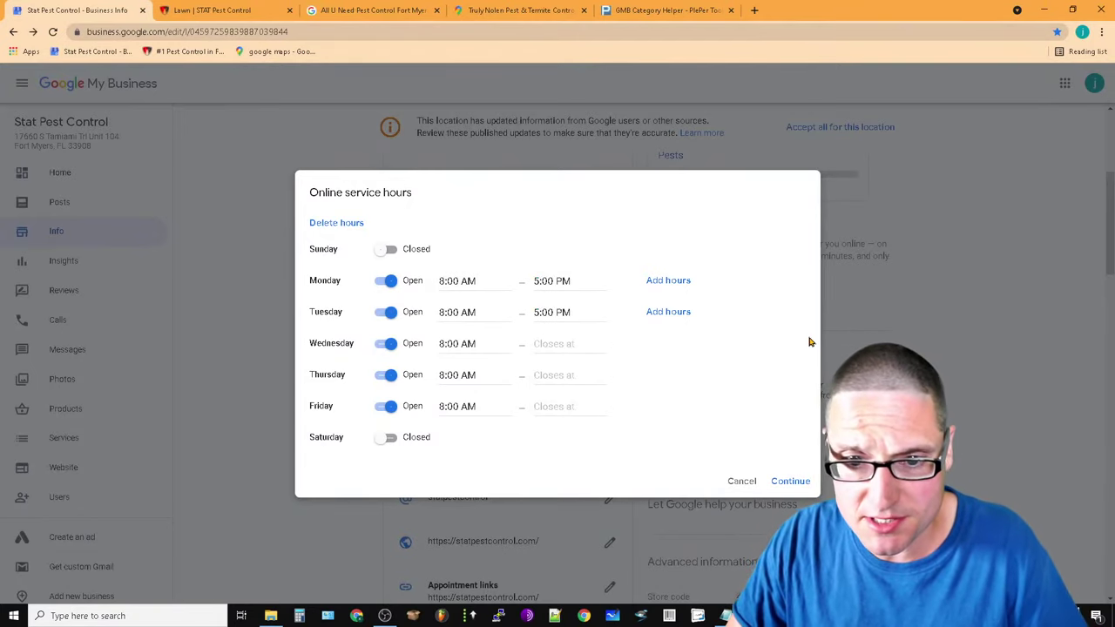
# Set the online service closing time to 5:00 PM for Wednesday, Thursday and Friday, and apply the hours to the profile
pyautogui.click(567, 346)
pyautogui.hotkey('ctrl', 'v')
pyautogui.click(528, 370)
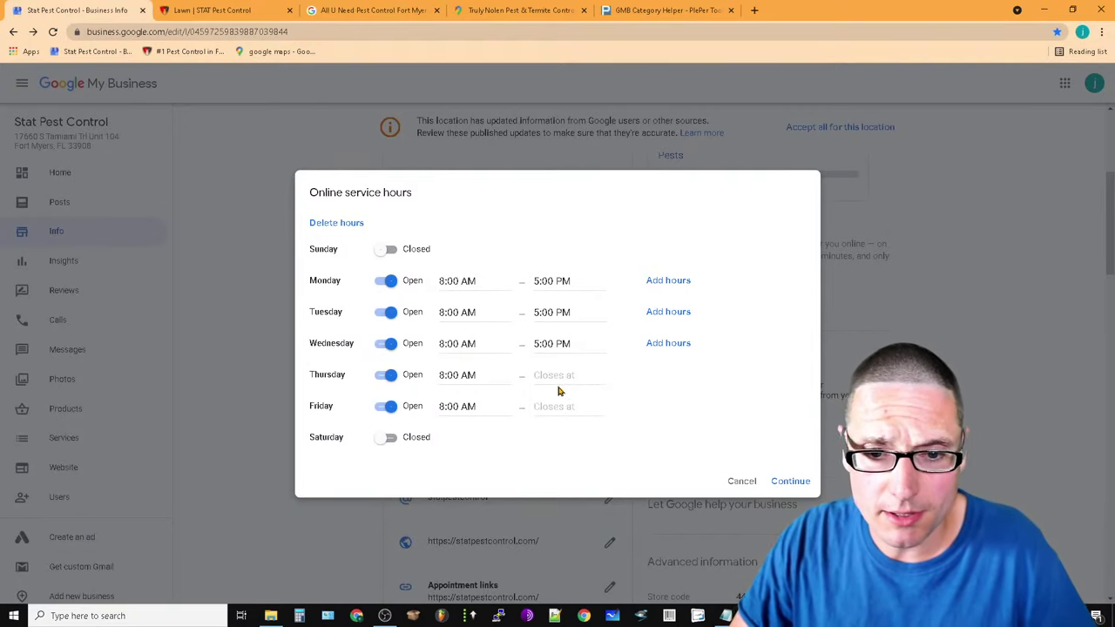
pyautogui.click(558, 376)
pyautogui.hotkey('ctrl', 'v')
pyautogui.click(739, 418)
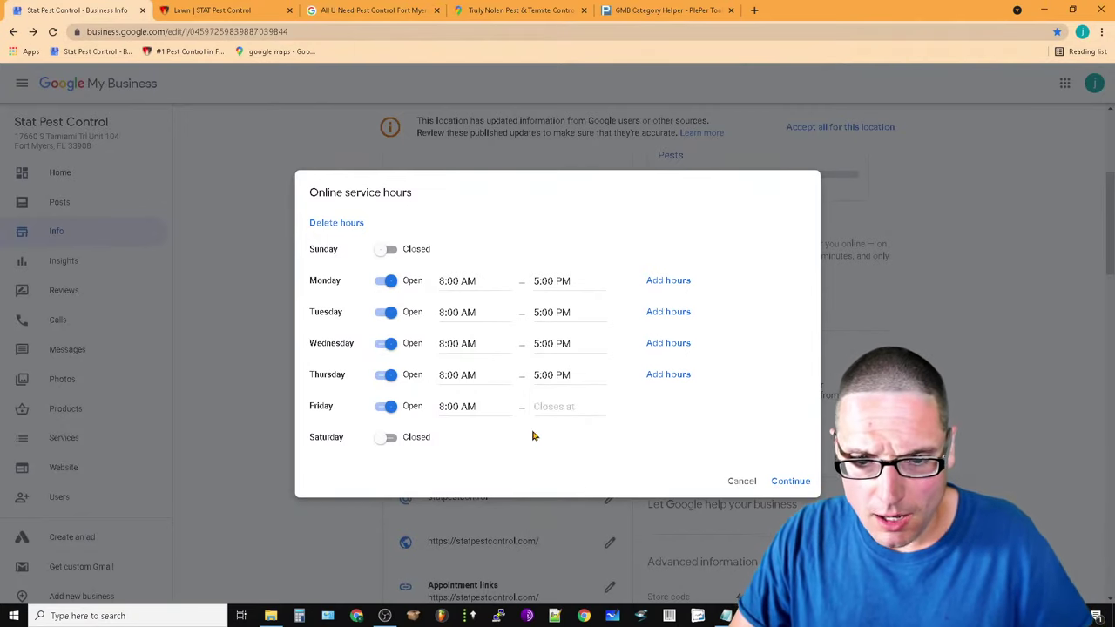
pyautogui.click(568, 406)
pyautogui.hotkey('ctrl', 'v')
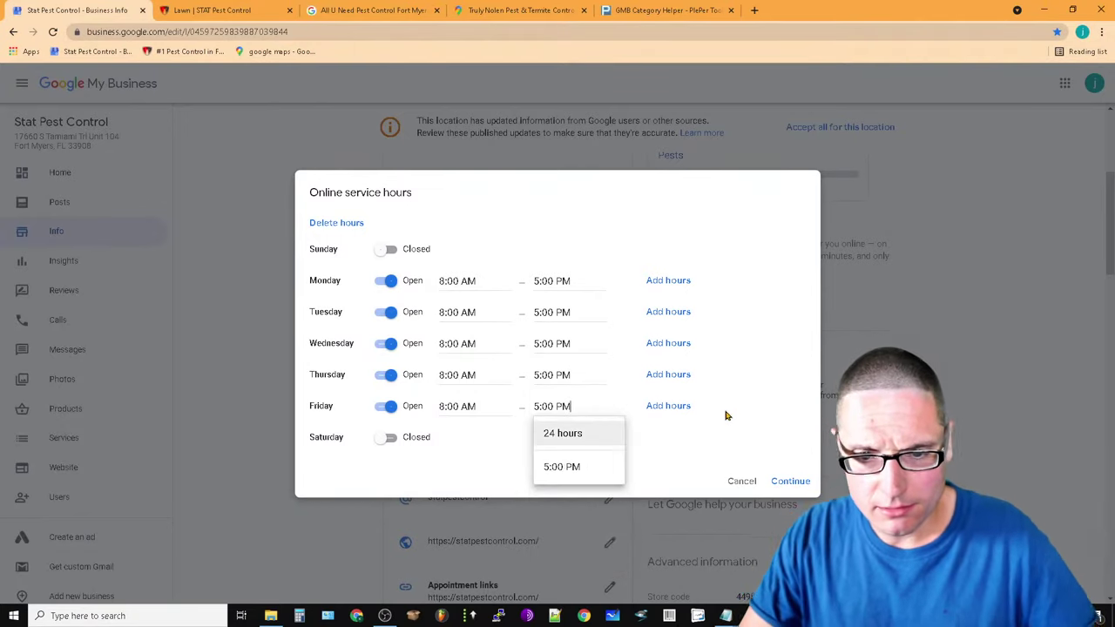
pyautogui.click(755, 242)
pyautogui.click(787, 484)
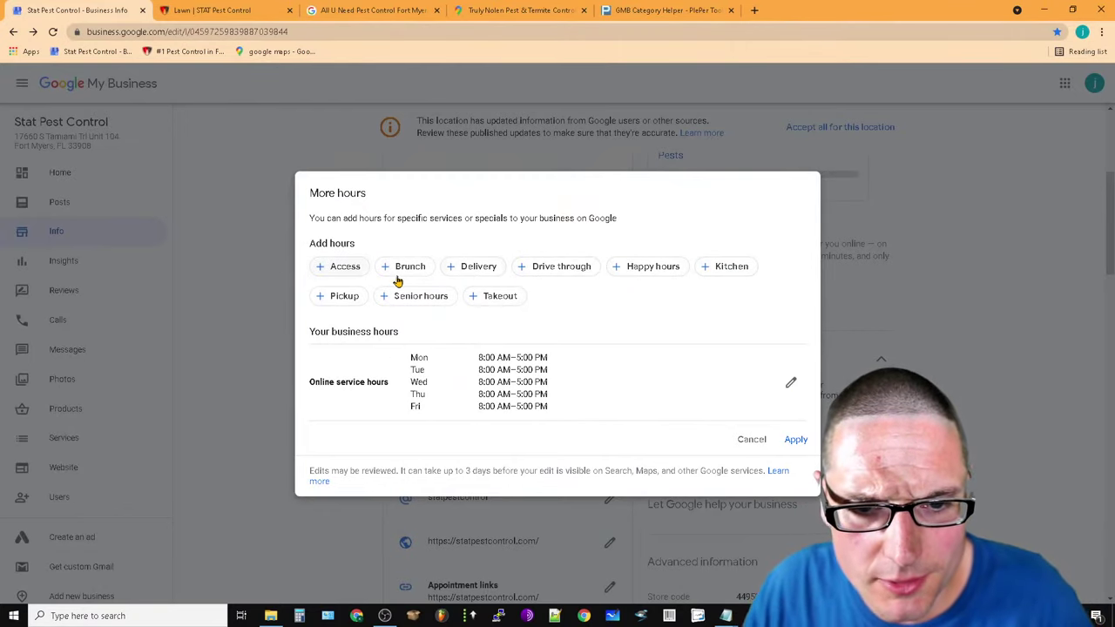
pyautogui.click(797, 442)
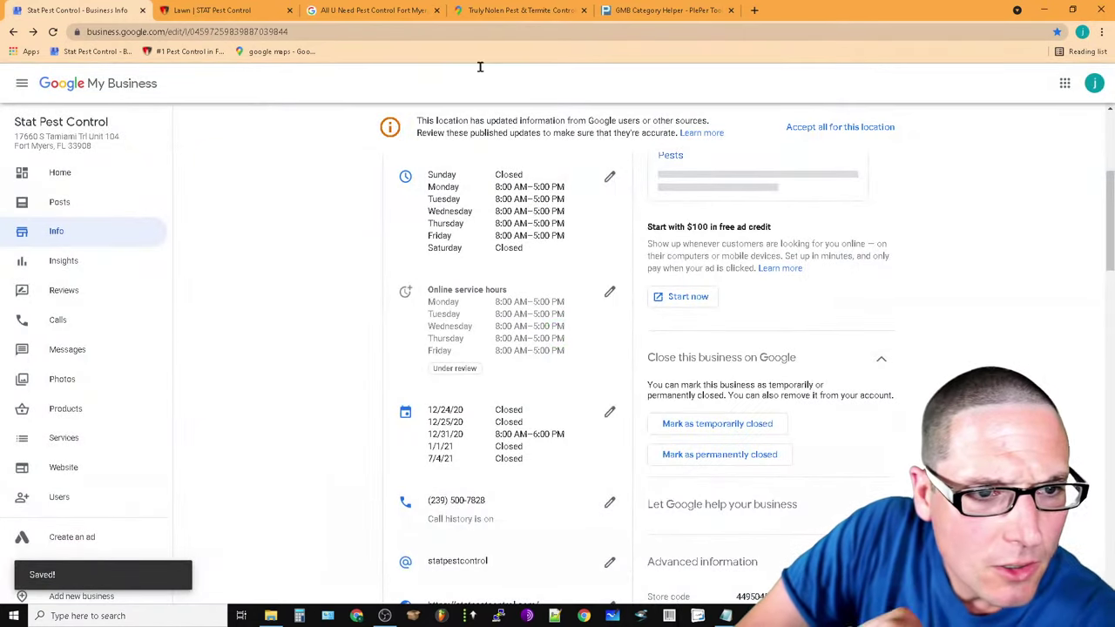
# Return to the Stat Pest Control website's home page and check it against the links listed in the business profile
pyautogui.click(198, 9)
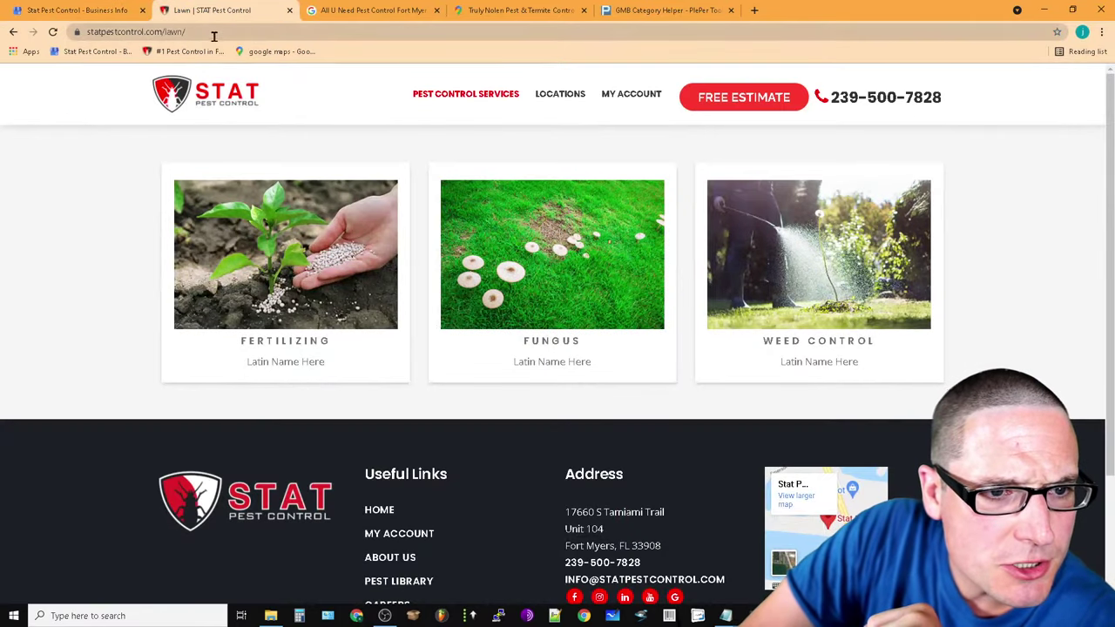
pyautogui.click(193, 33)
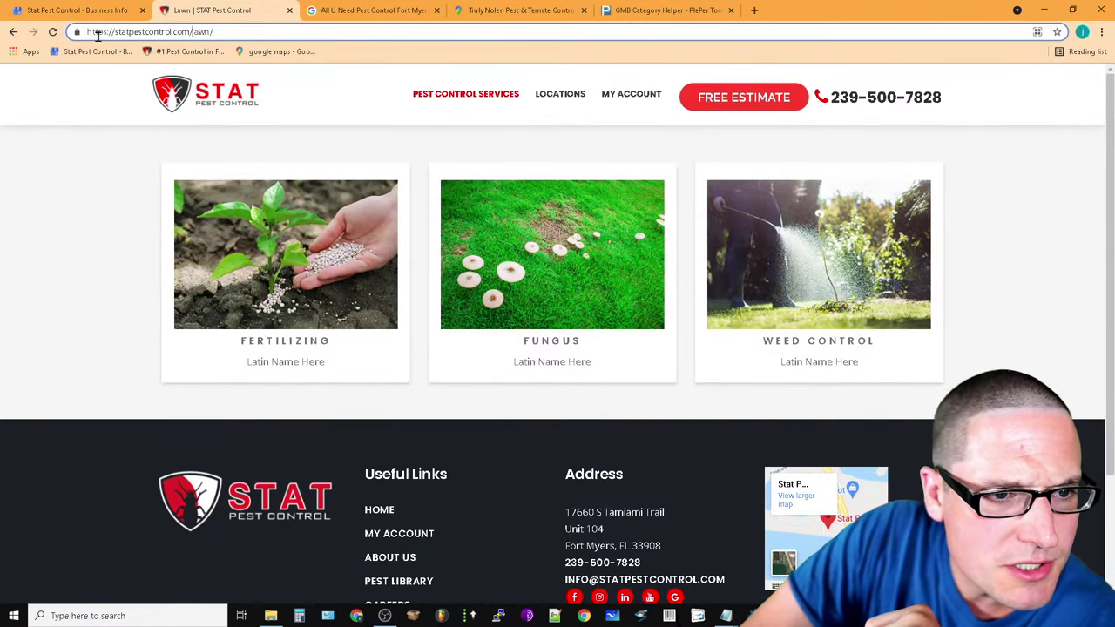
pyautogui.click(13, 32)
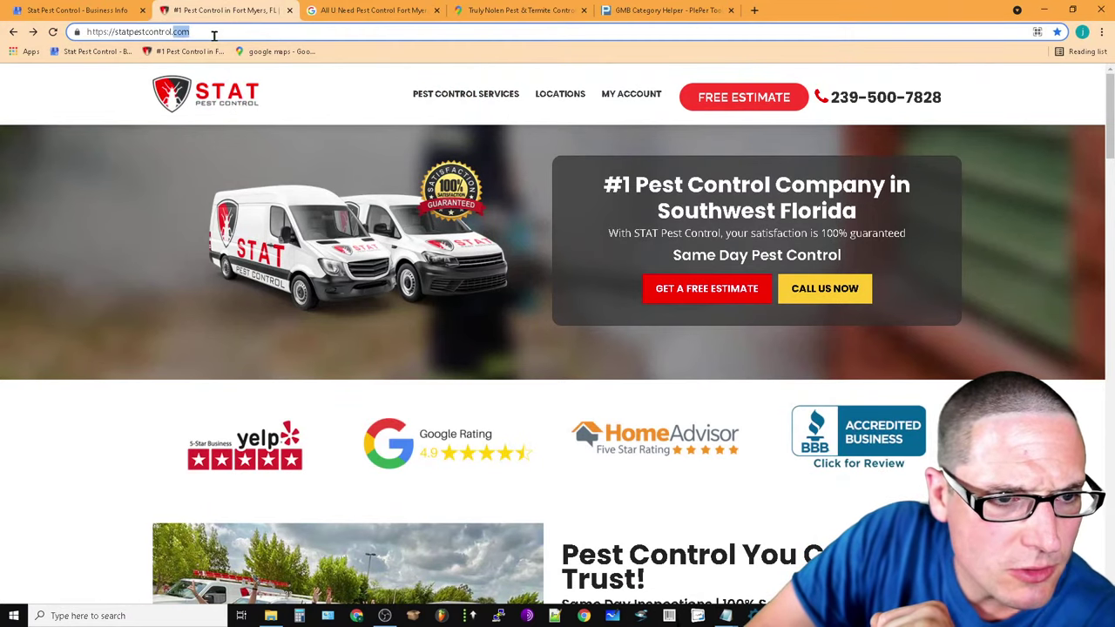
pyautogui.hotkey('ctrl', 'shift', 'Tab')
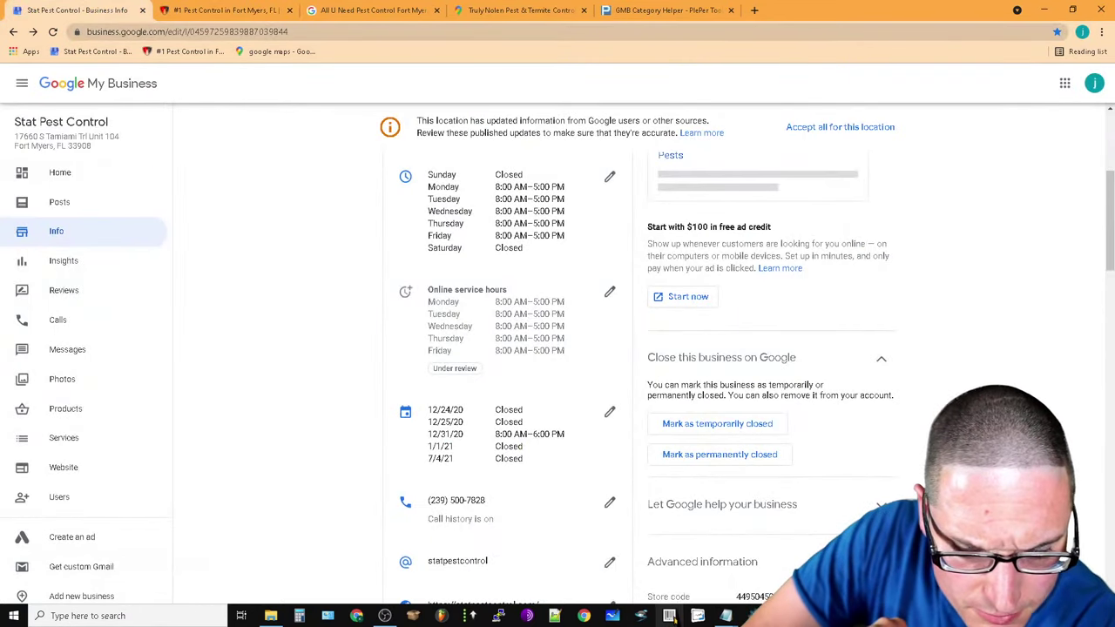
pyautogui.scroll(-2, 668, 360)
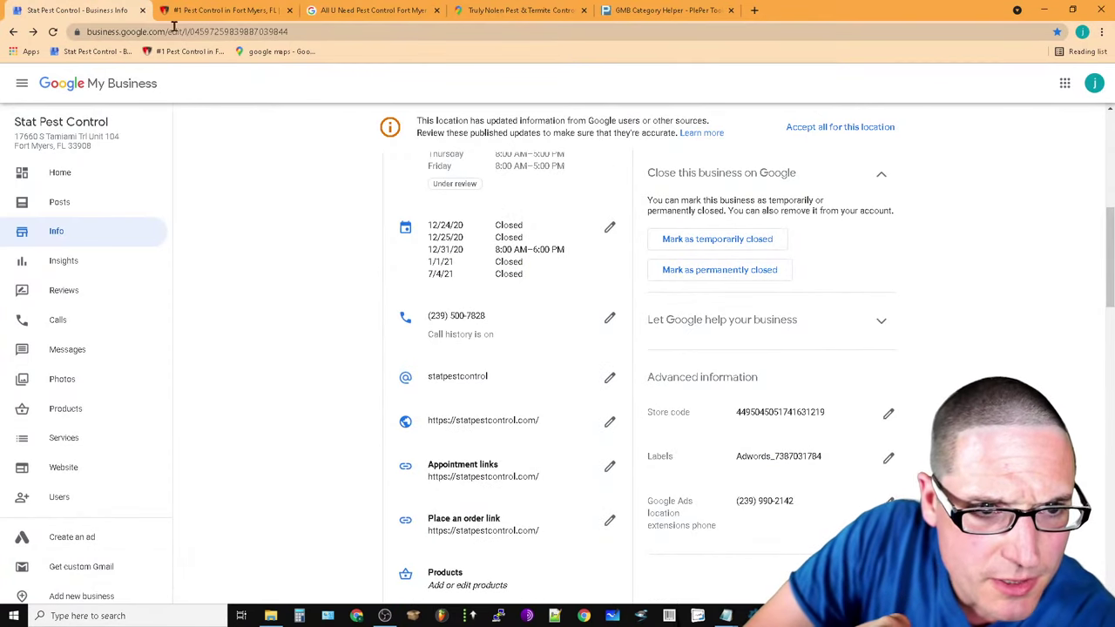
pyautogui.click(223, 10)
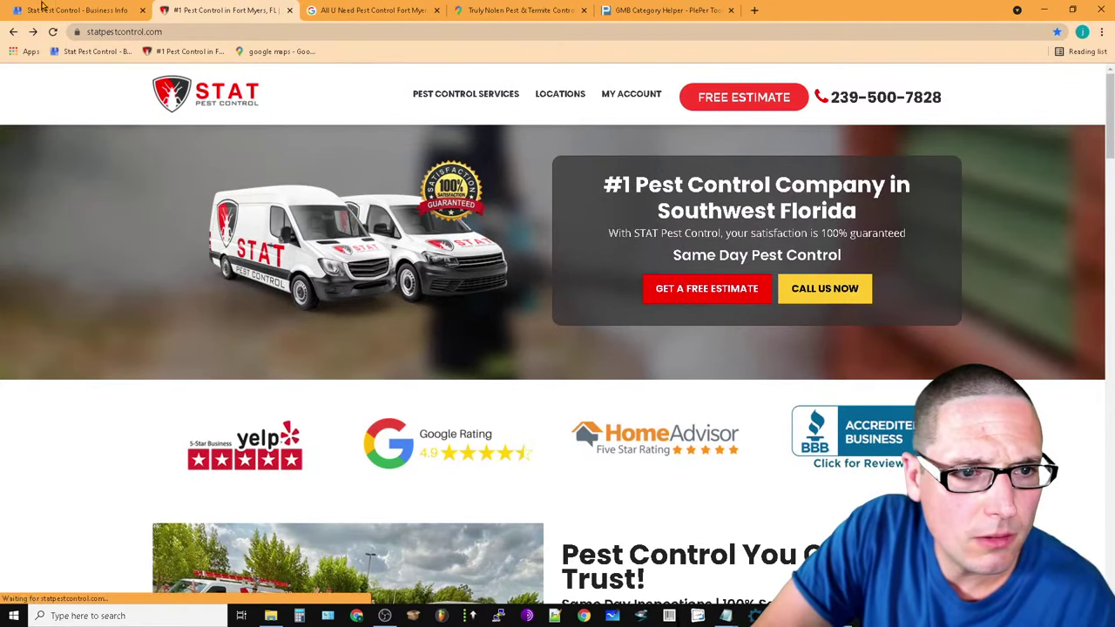
pyautogui.click(52, 10)
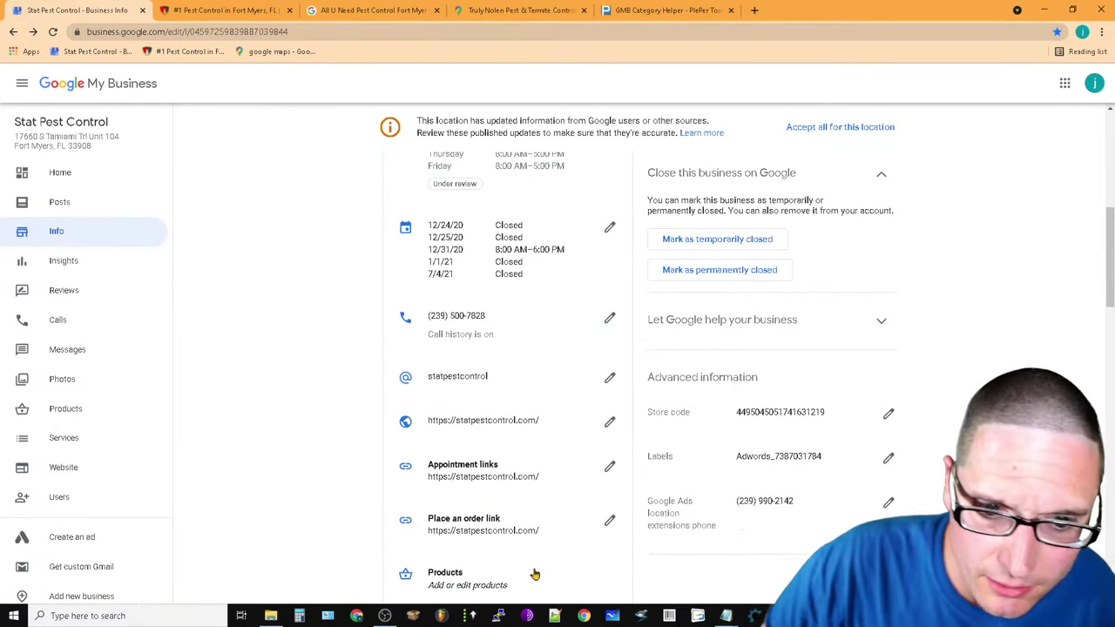
# Check what the website's free estimate and call buttons open, closing each popup
pyautogui.click(209, 8)
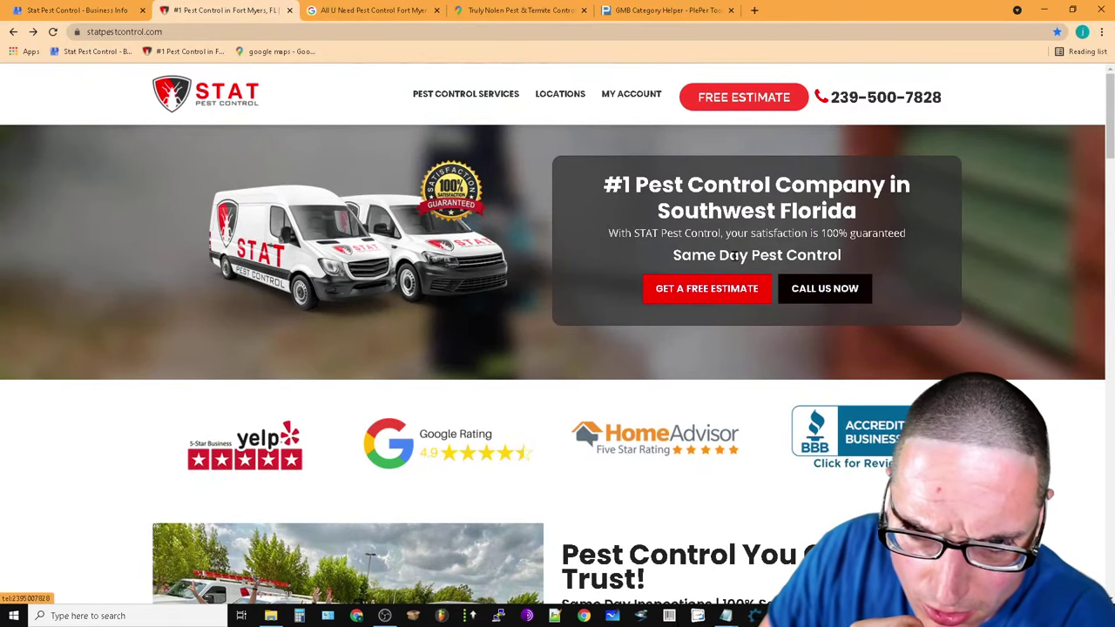
pyautogui.click(702, 293)
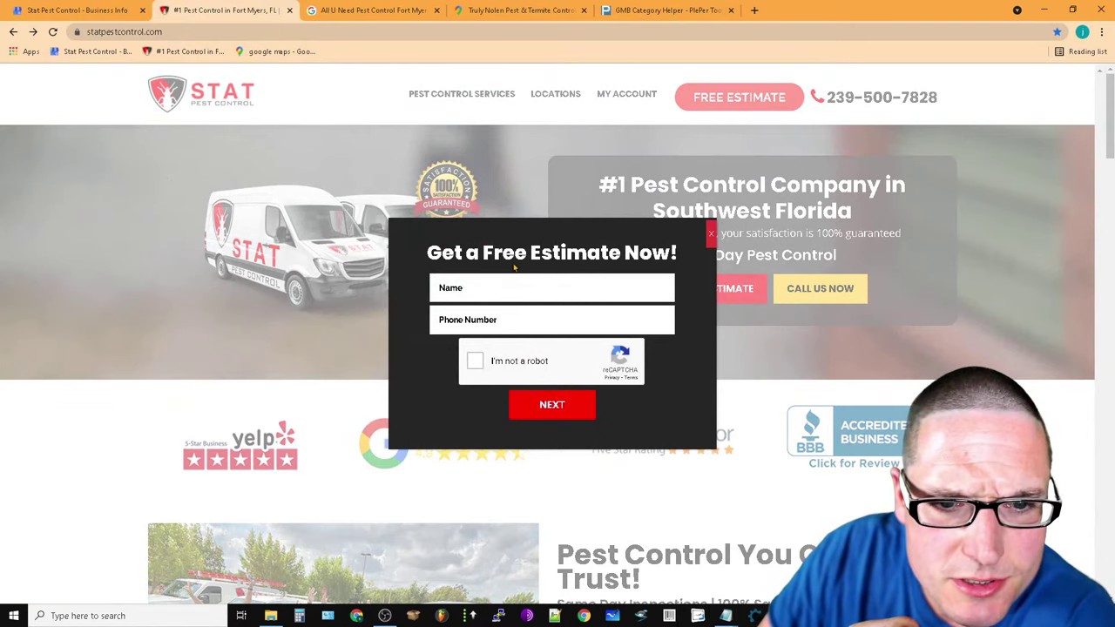
pyautogui.click(711, 235)
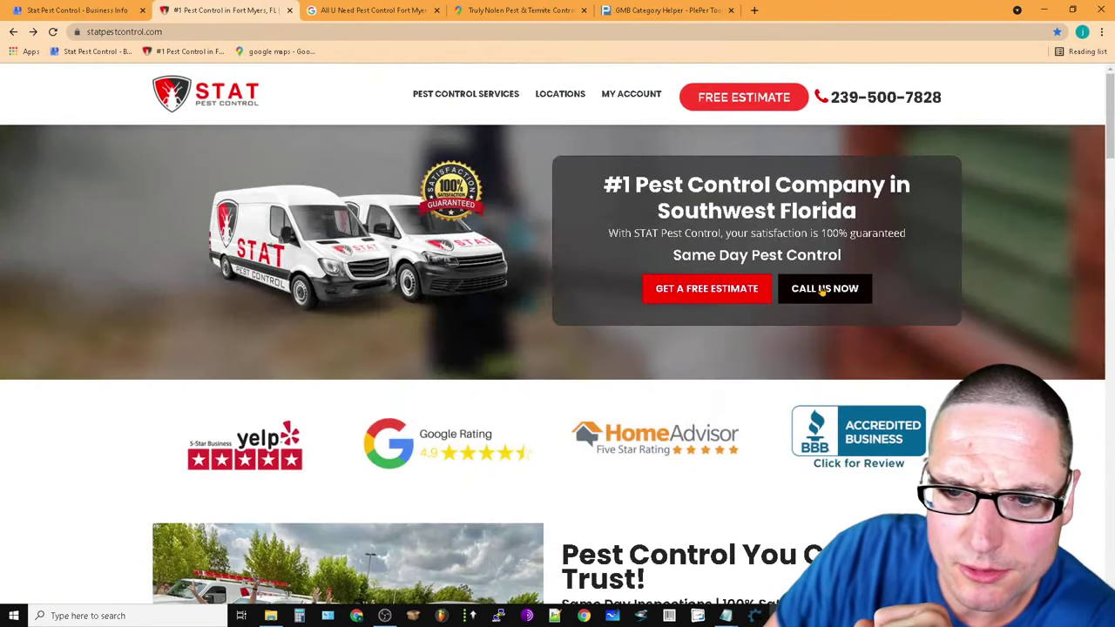
pyautogui.click(821, 291)
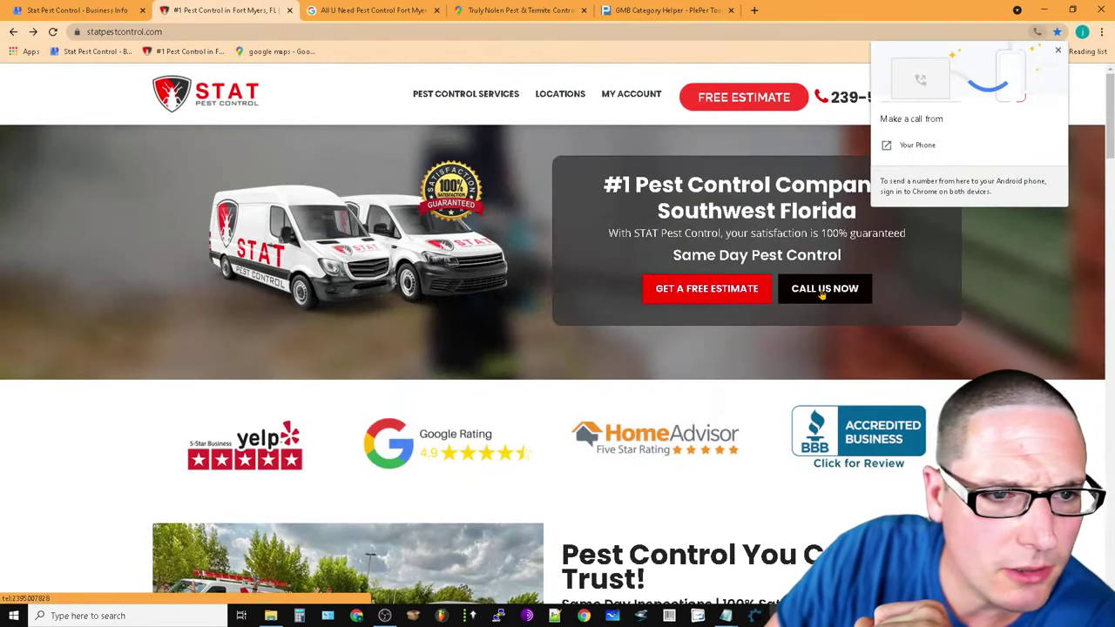
pyautogui.click(1058, 53)
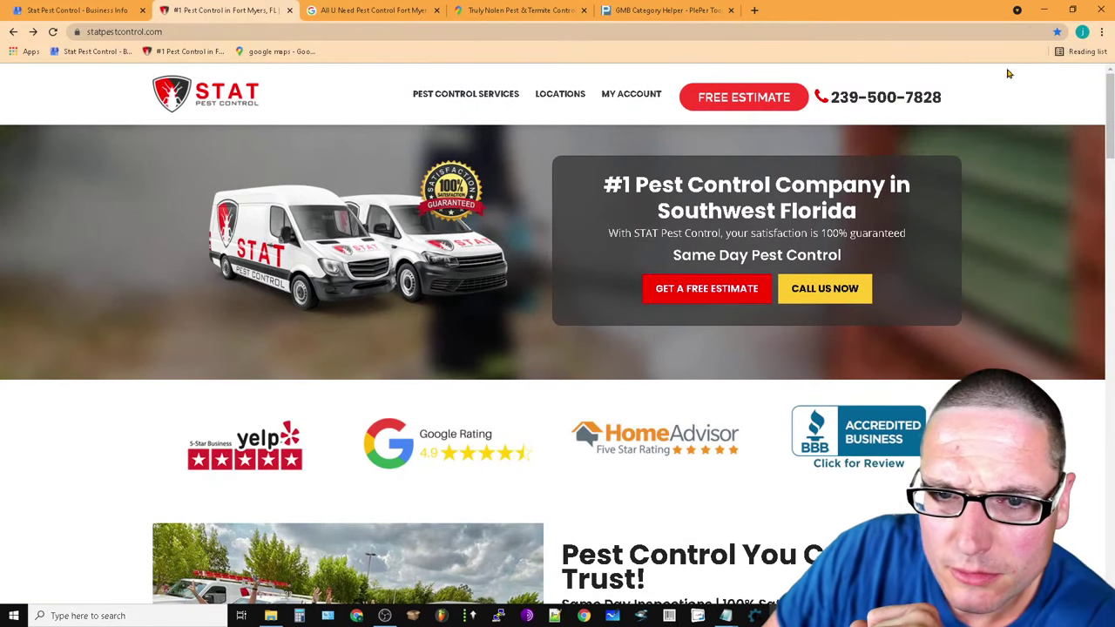
# Check the website's My Account login portal and return to the home page
pyautogui.click(632, 97)
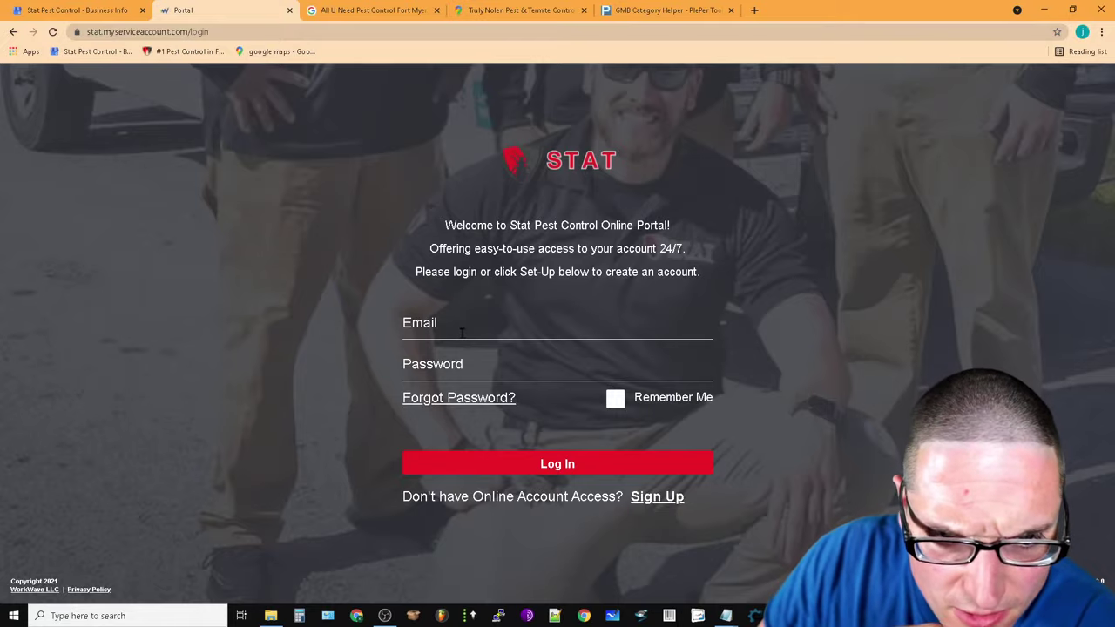
pyautogui.click(461, 332)
pyautogui.click(514, 375)
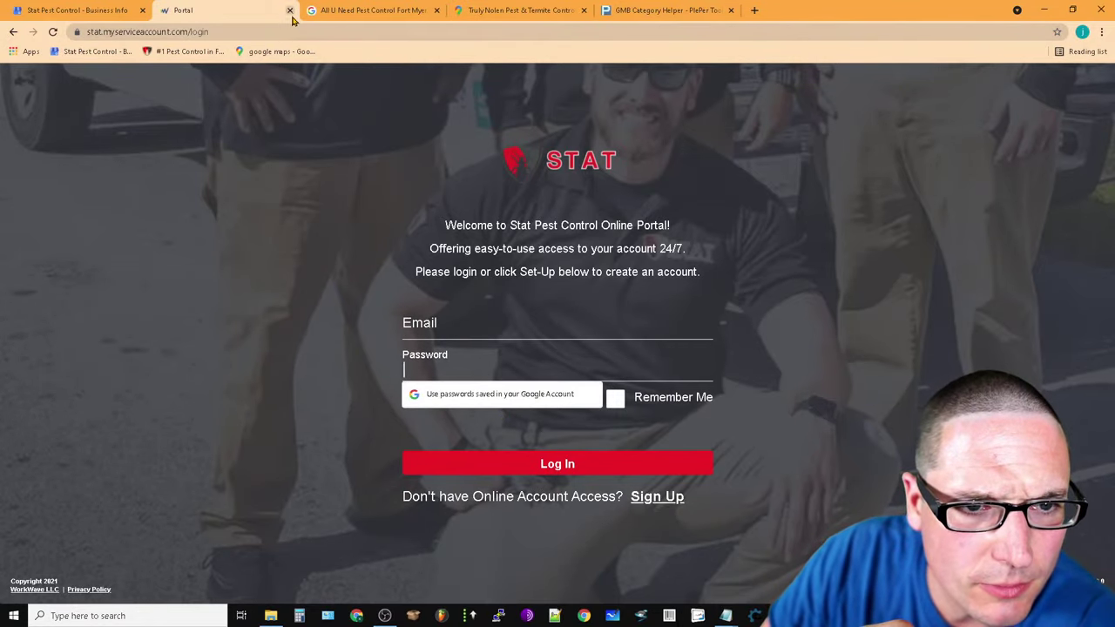
pyautogui.click(11, 32)
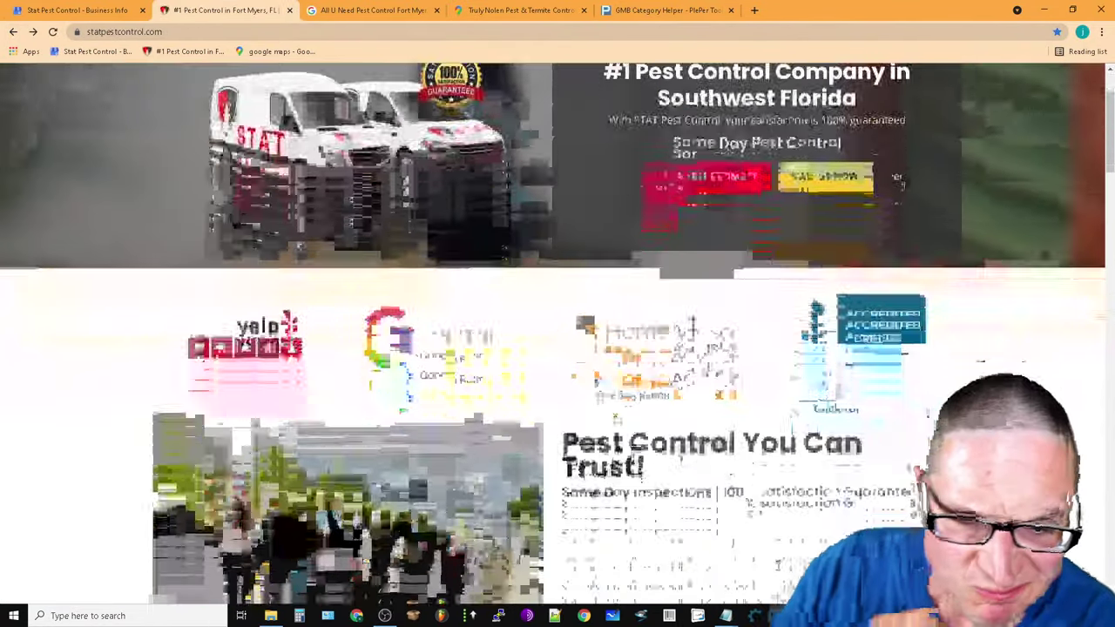
# Look through the home page down to its footer links for a contact or appointment page, closing the estimate popup
pyautogui.scroll(-4, 701, 189)
pyautogui.scroll(2, 702, 190)
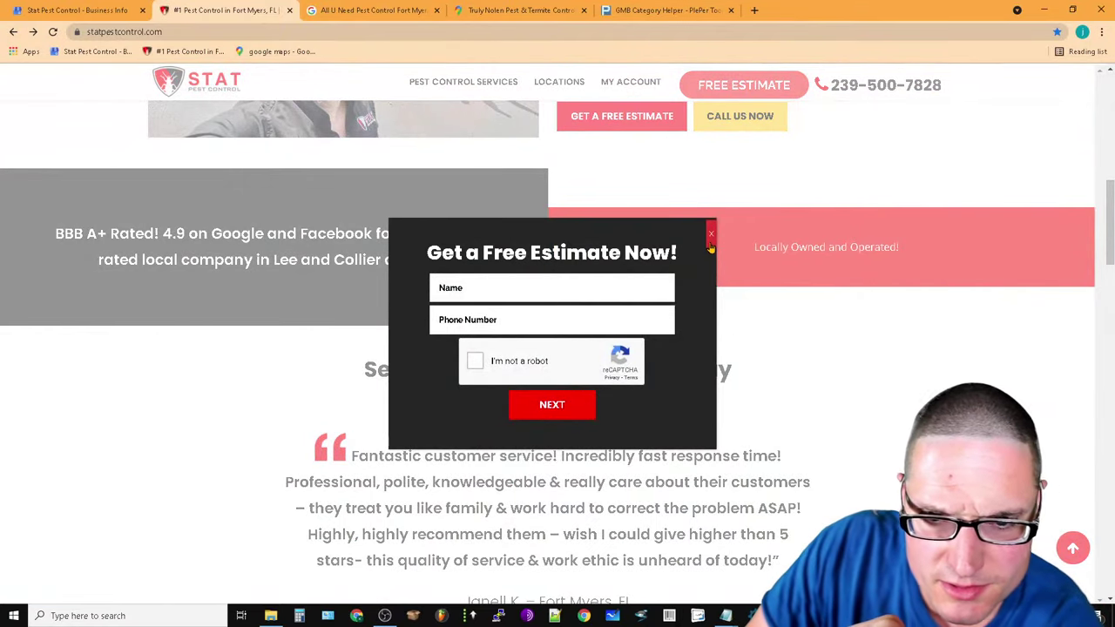
pyautogui.click(711, 243)
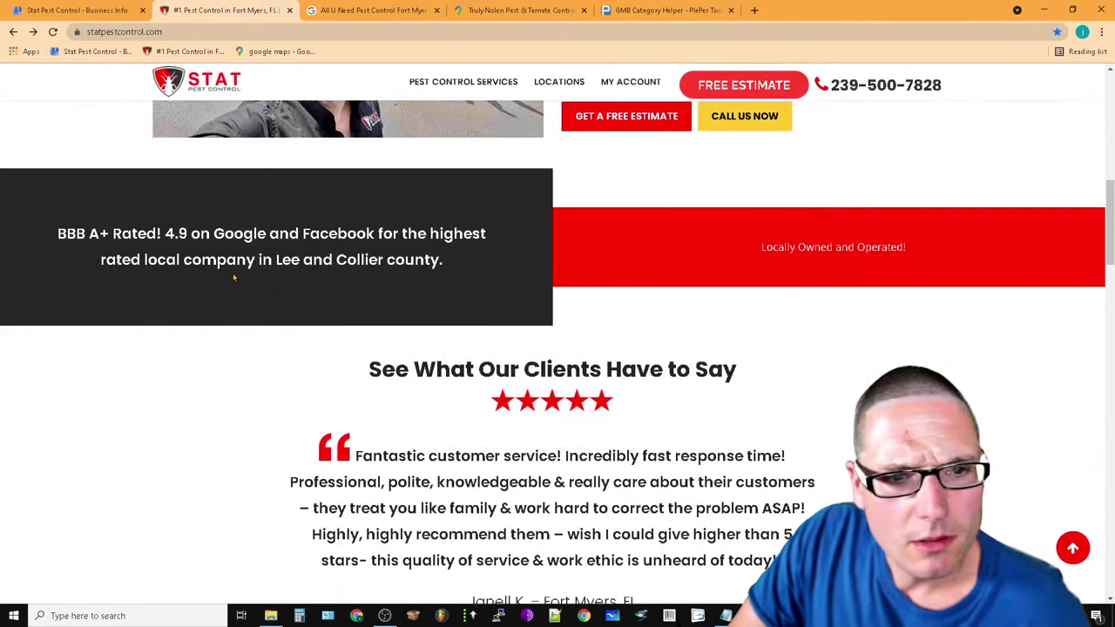
pyautogui.click(40, 6)
pyautogui.click(217, 8)
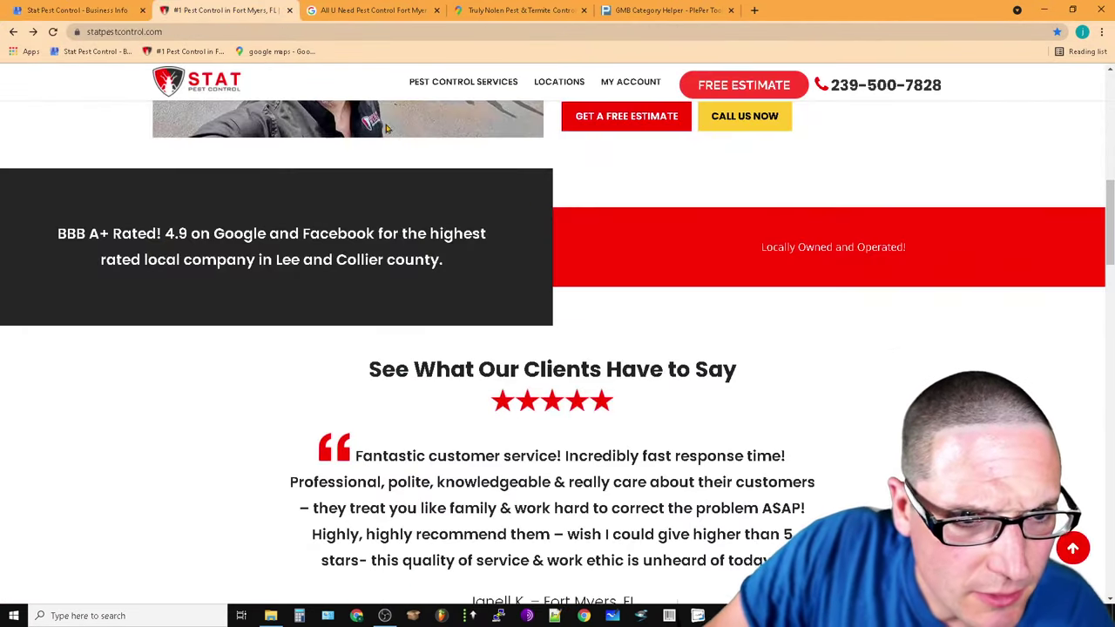
pyautogui.scroll(7, 709, 468)
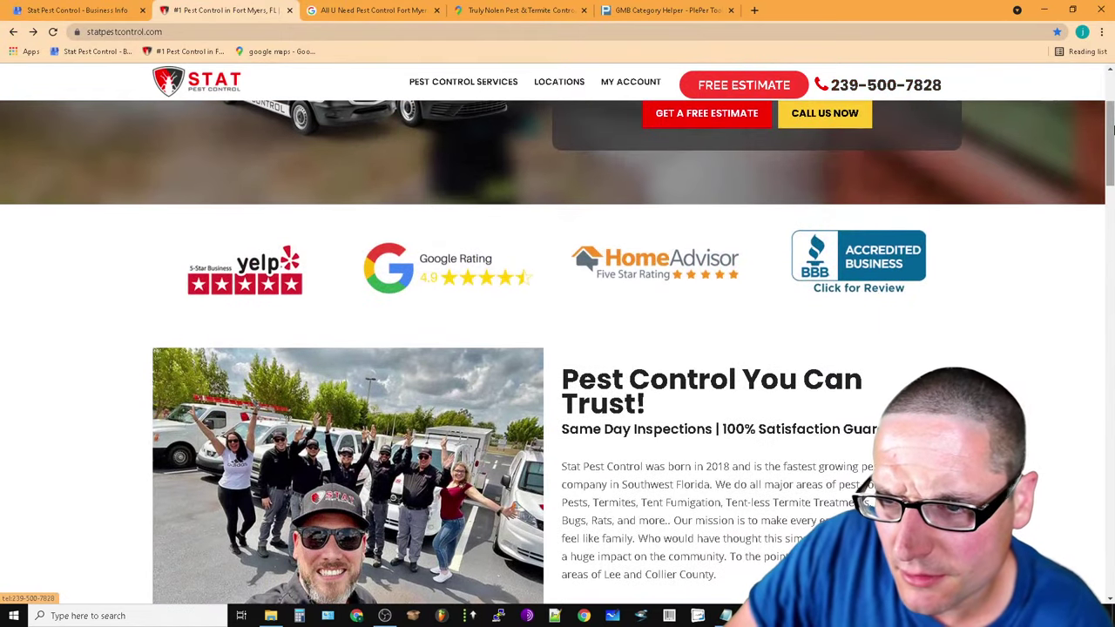
pyautogui.moveTo(1112, 129); pyautogui.dragTo(1112, 544)
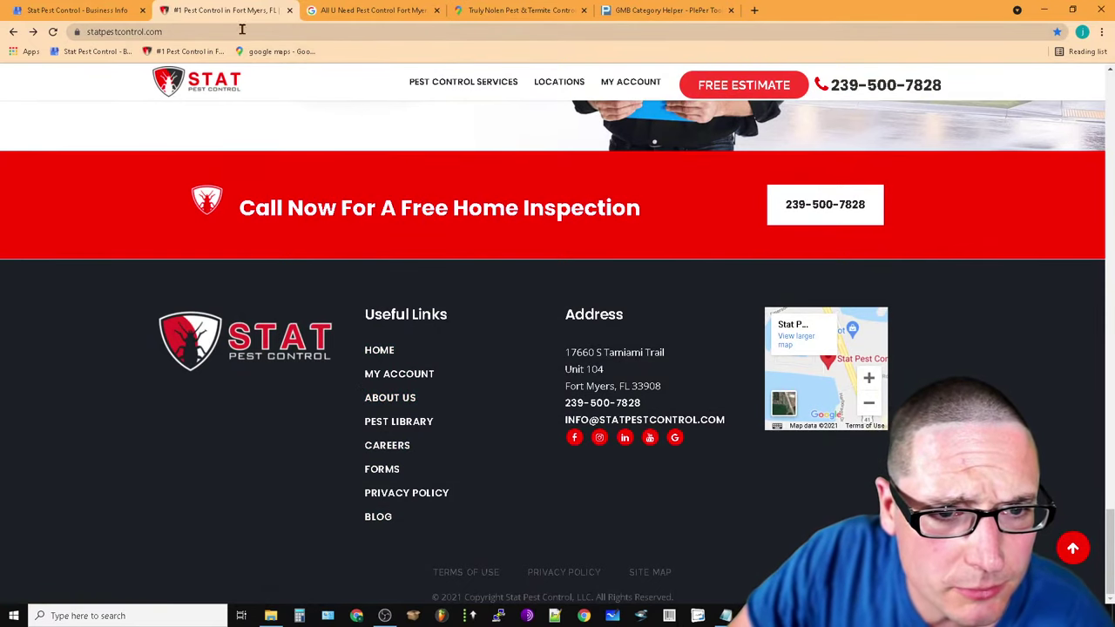
# Write "Contact Page - set appontment lin,k" in a new Notepad document and minimize it to return to the business profile
pyautogui.click(85, 7)
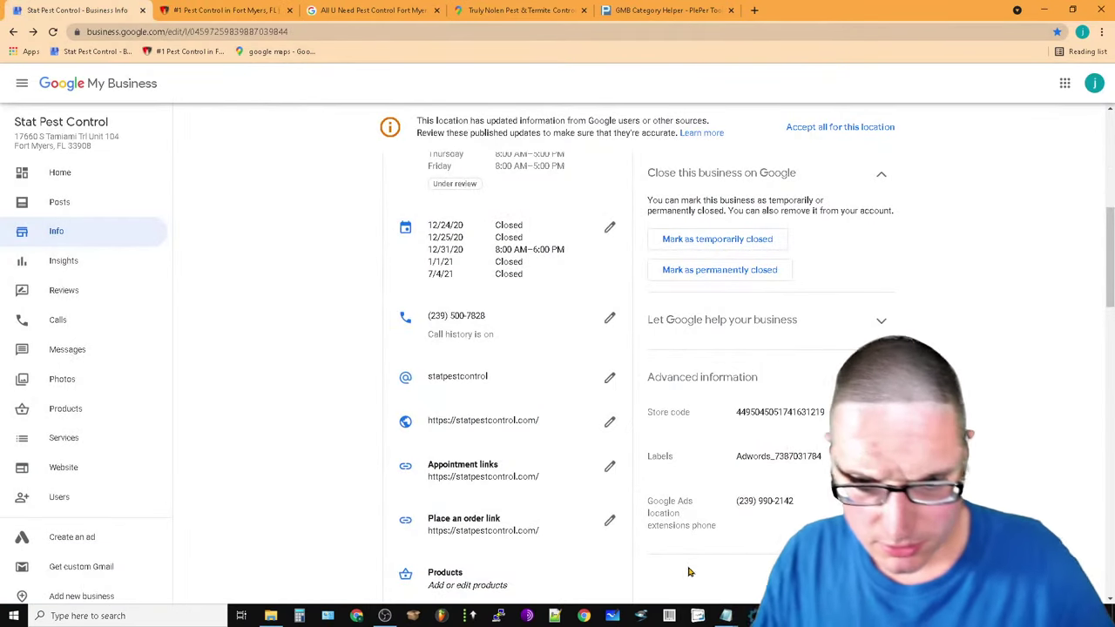
pyautogui.rightClick(723, 615)
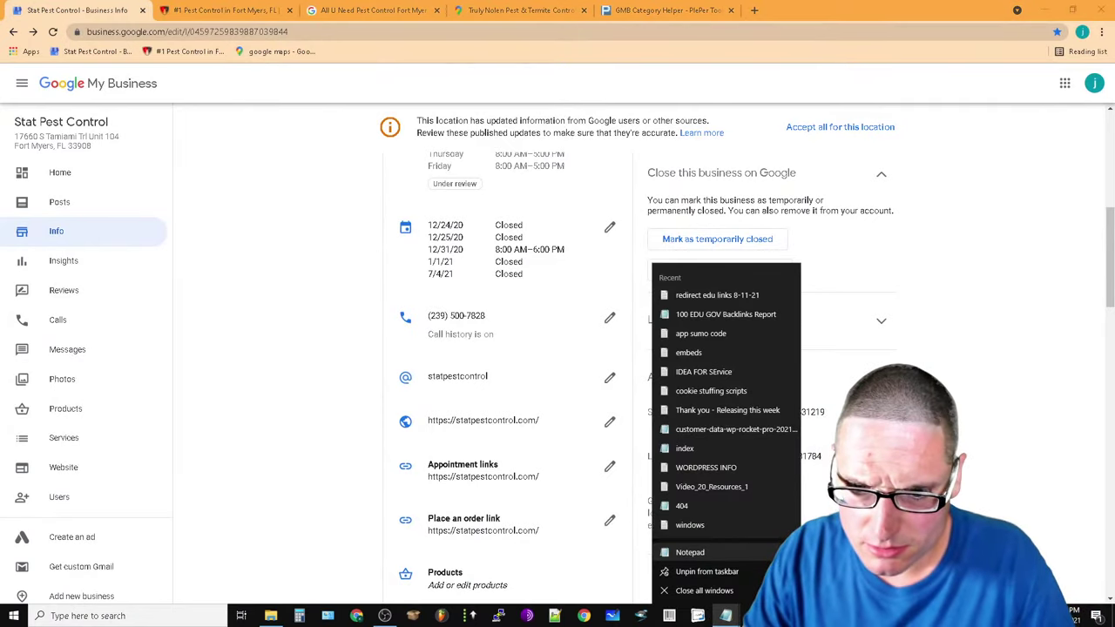
pyautogui.click(688, 550)
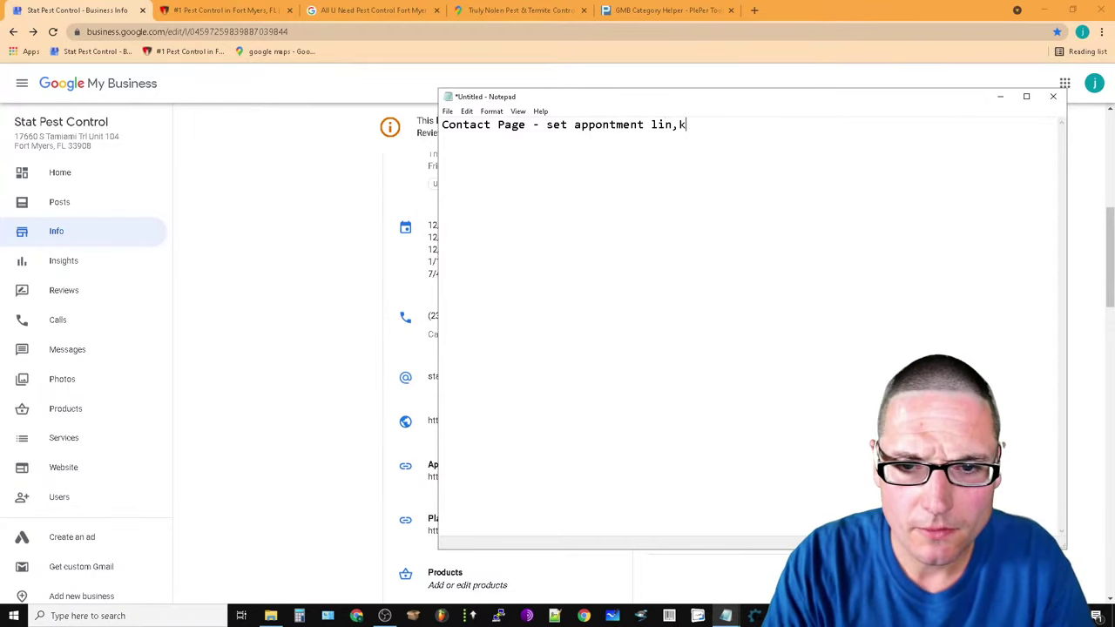
pyautogui.click(999, 96)
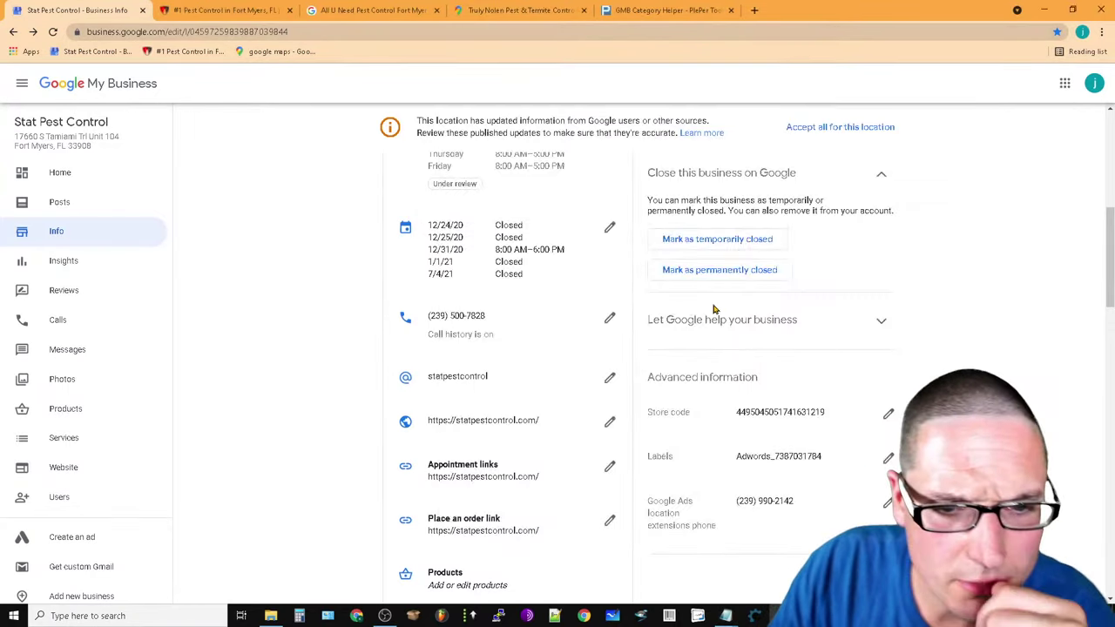
# Close the GMB Category Helper page and view all products in the All U Need Pest Control Fort Myers listing
pyautogui.scroll(-2, 724, 321)
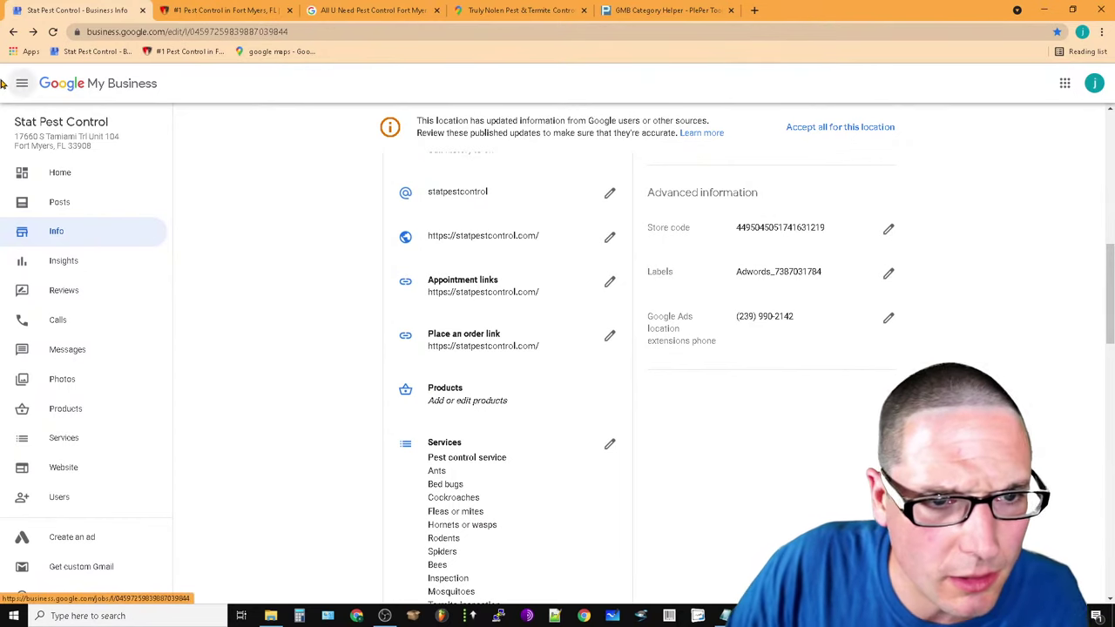
pyautogui.click(495, 10)
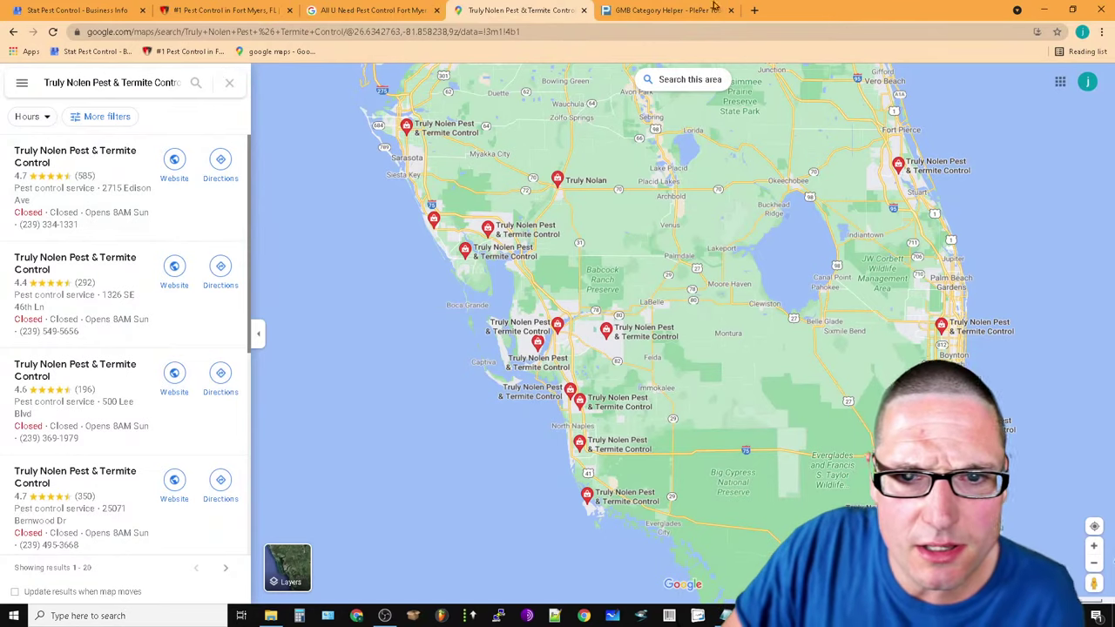
pyautogui.click(370, 12)
pyautogui.click(683, 11)
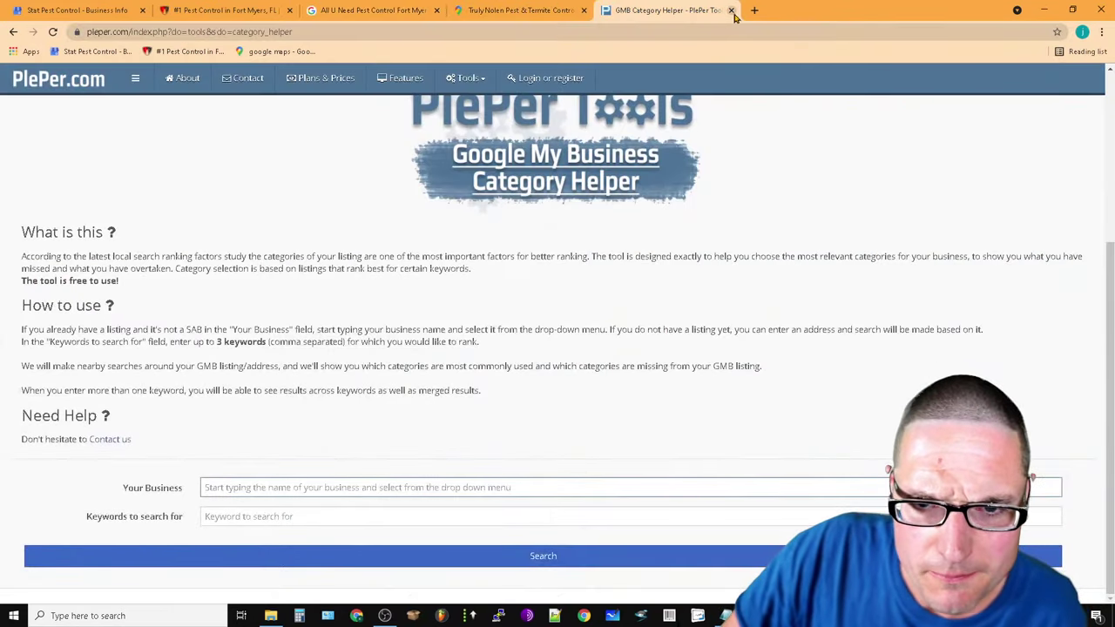
pyautogui.click(730, 10)
pyautogui.click(341, 11)
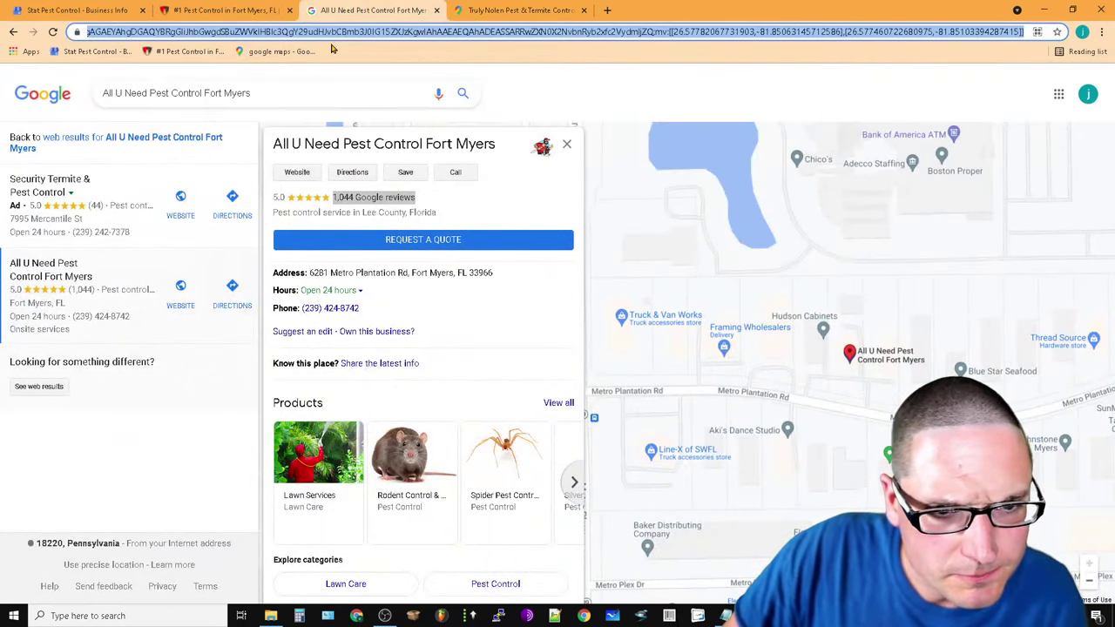
pyautogui.scroll(-2, 453, 369)
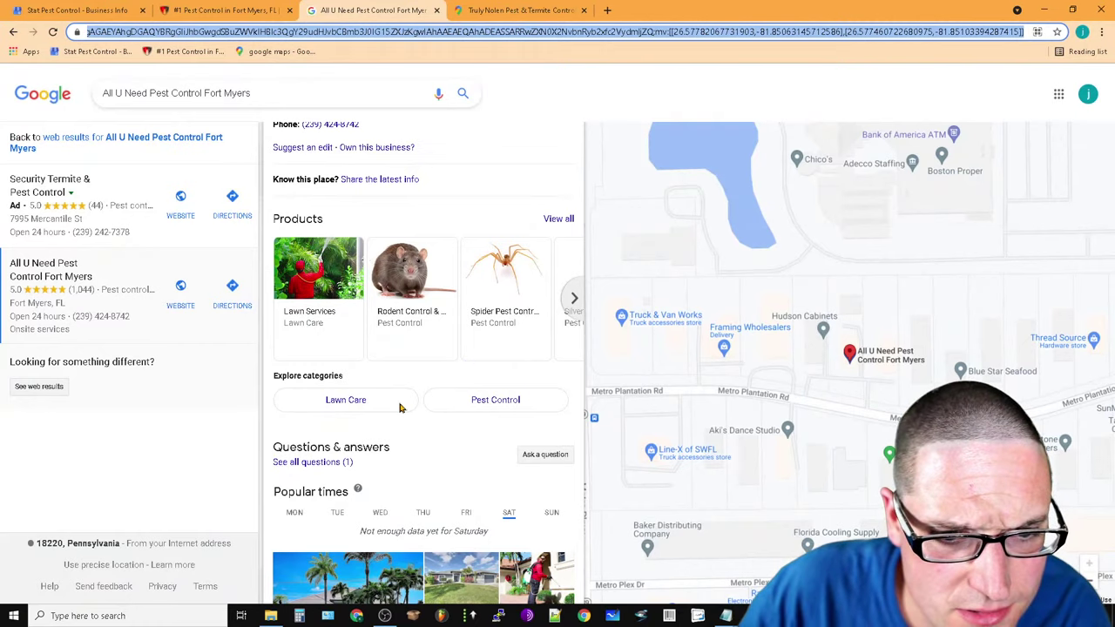
pyautogui.click(562, 218)
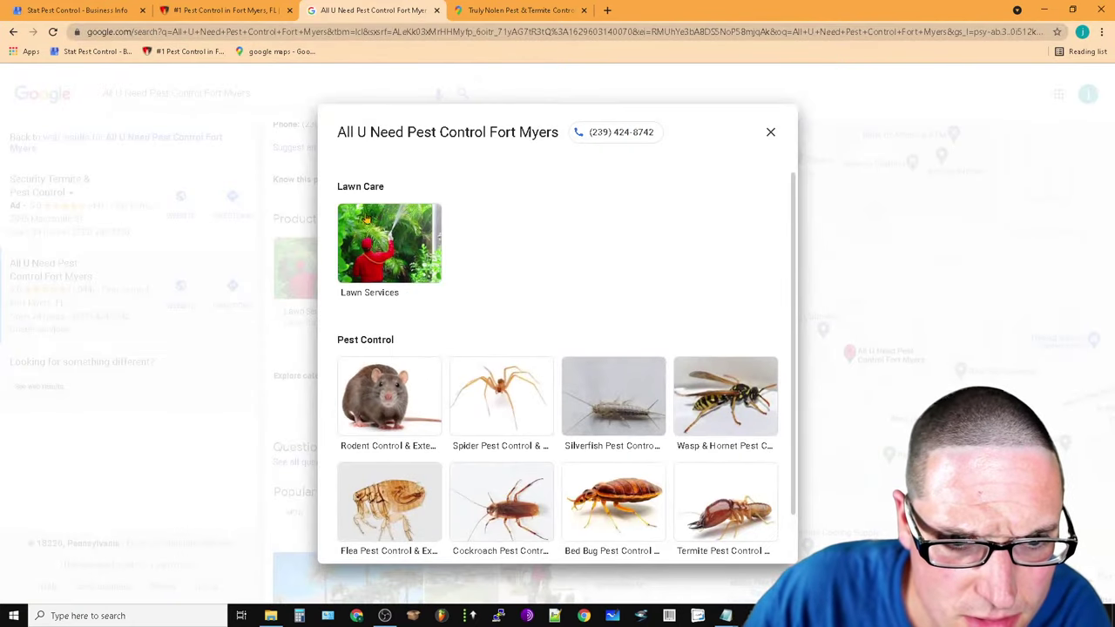
# Check the Lawn services page on the Stat Pest Control website and return to the business profile's Info page
pyautogui.click(225, 10)
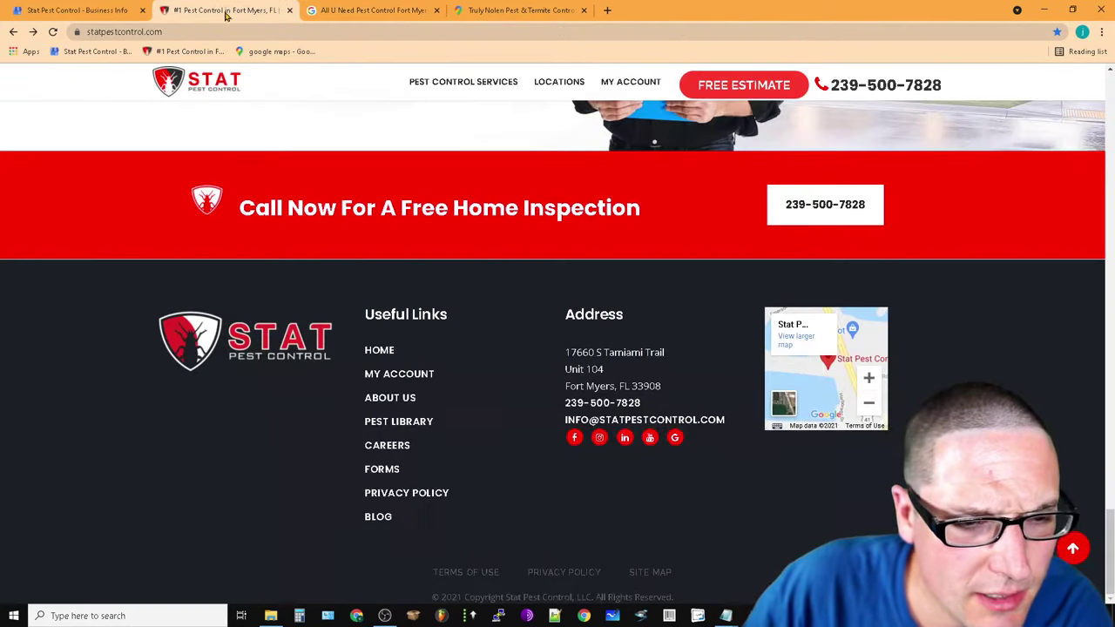
pyautogui.moveTo(457, 78)
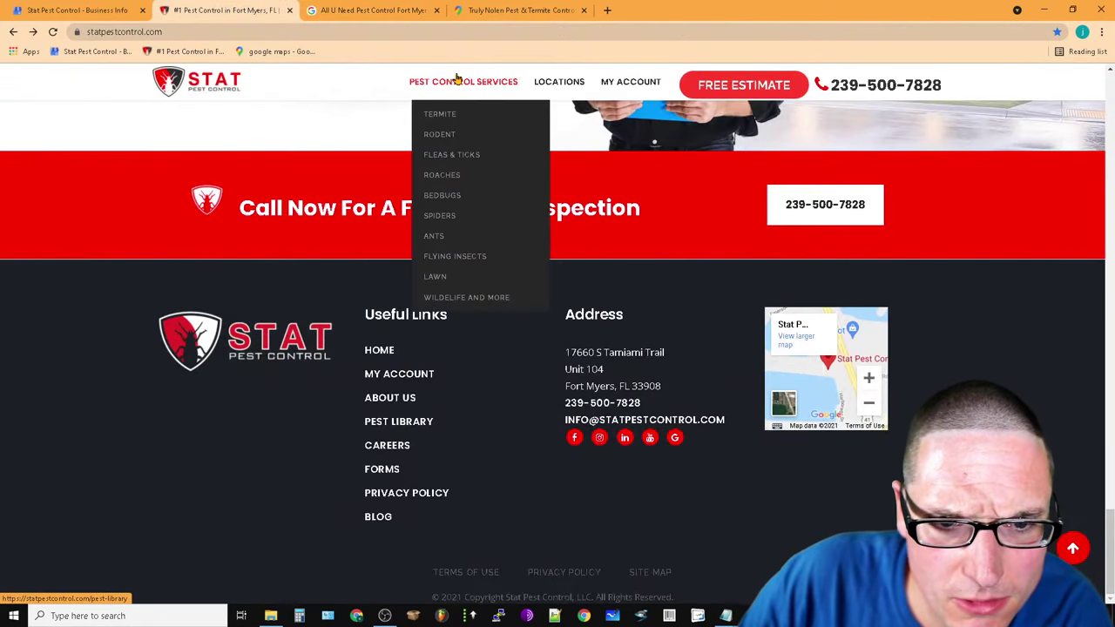
pyautogui.click(435, 276)
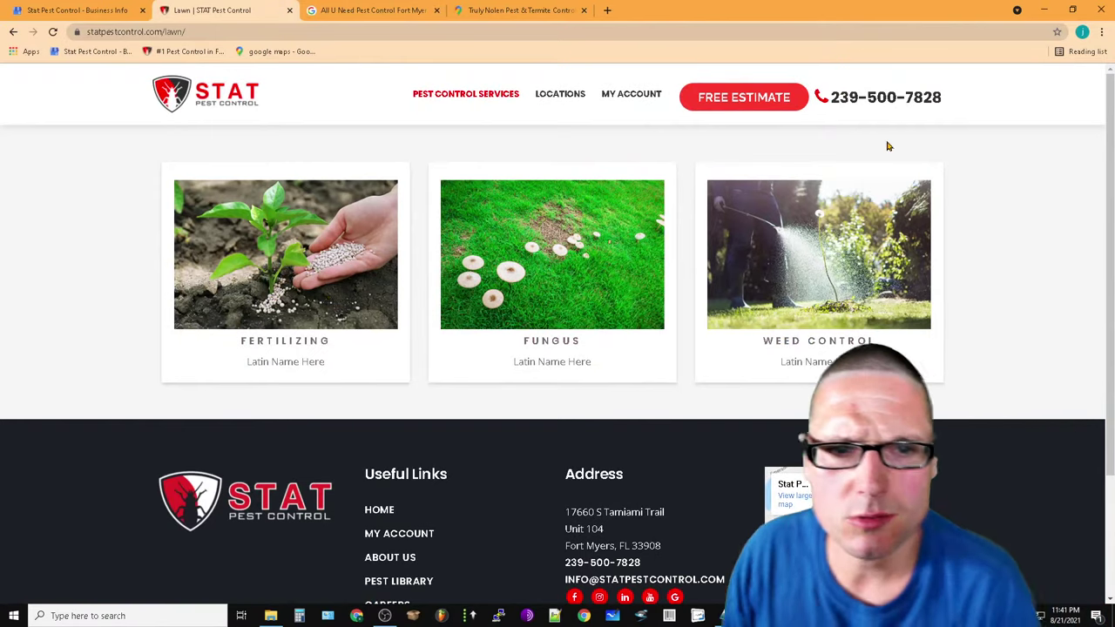
pyautogui.click(74, 9)
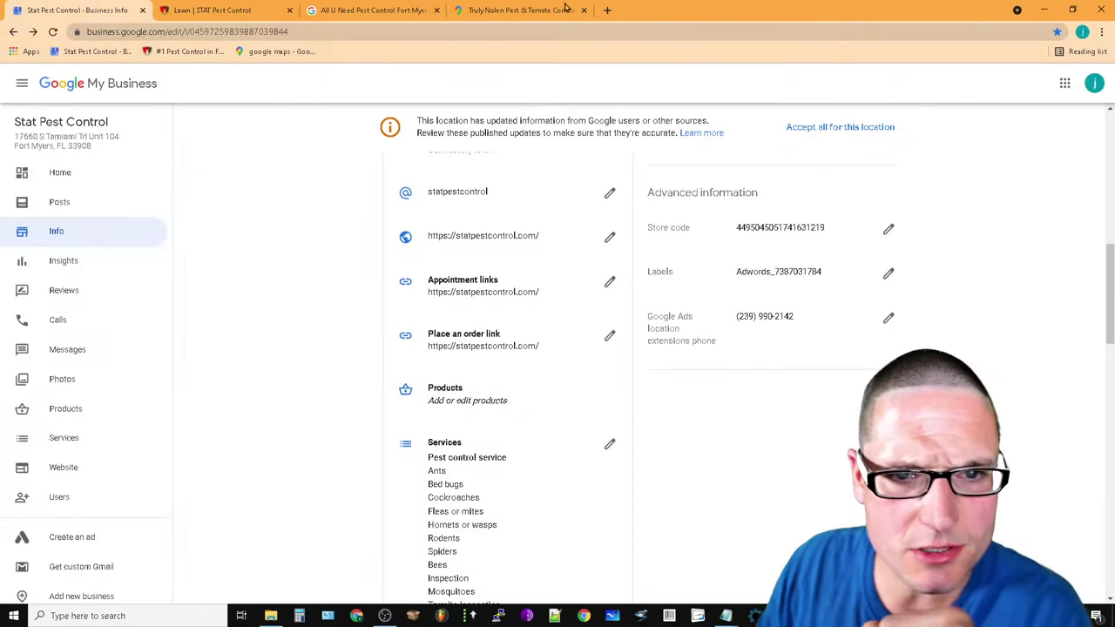
# Open the first Truly Nolen Pest & Termite Control map result and close the product overview in the All U Need listing
pyautogui.click(488, 10)
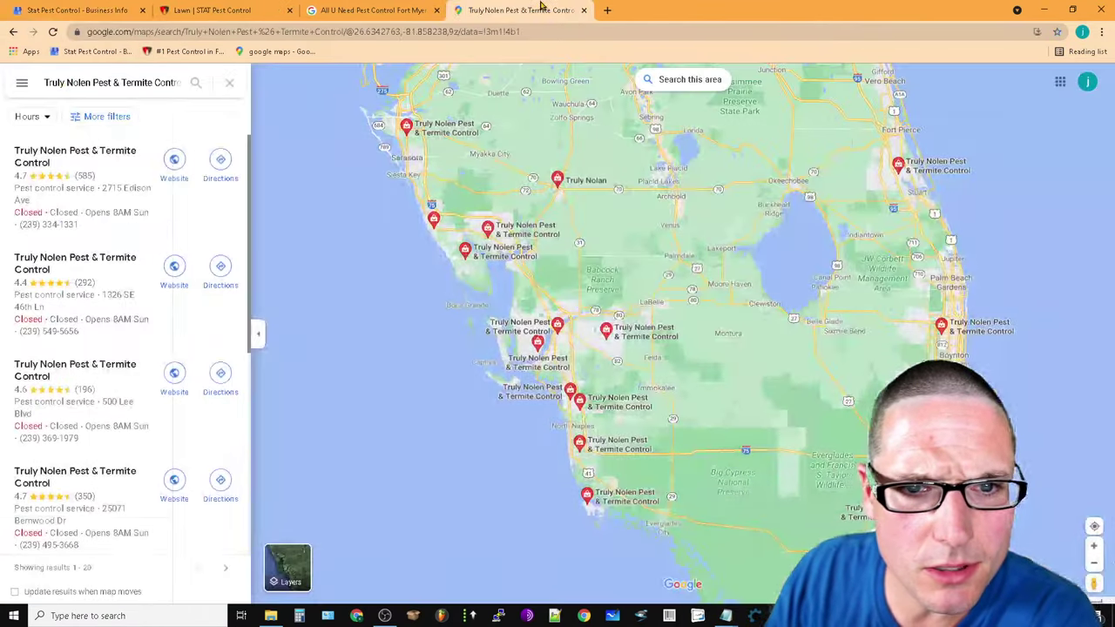
pyautogui.click(191, 224)
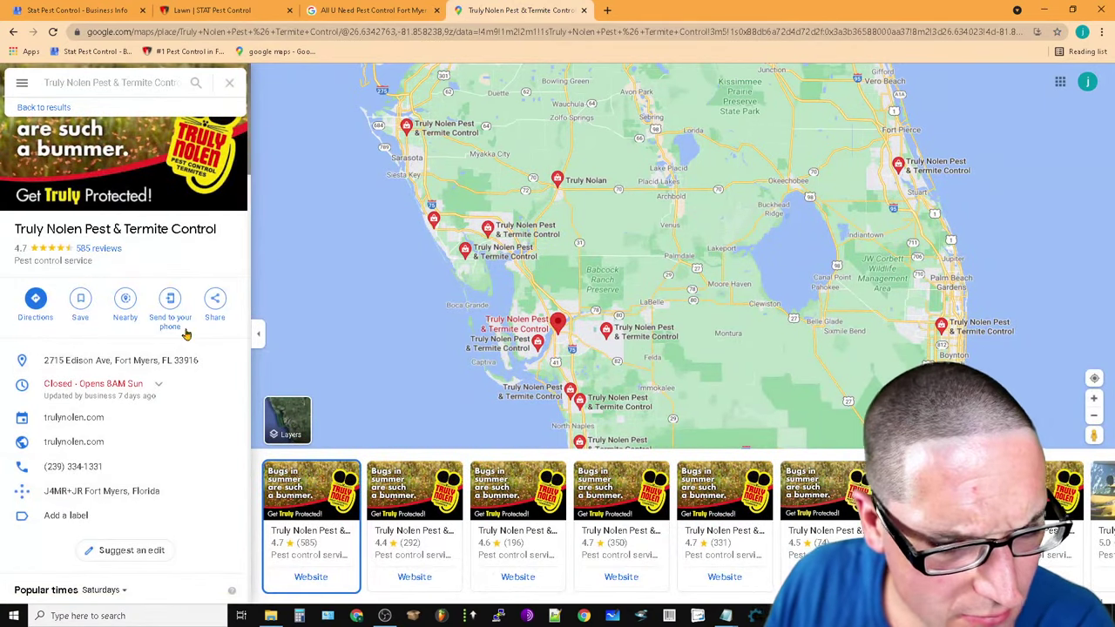
pyautogui.click(337, 8)
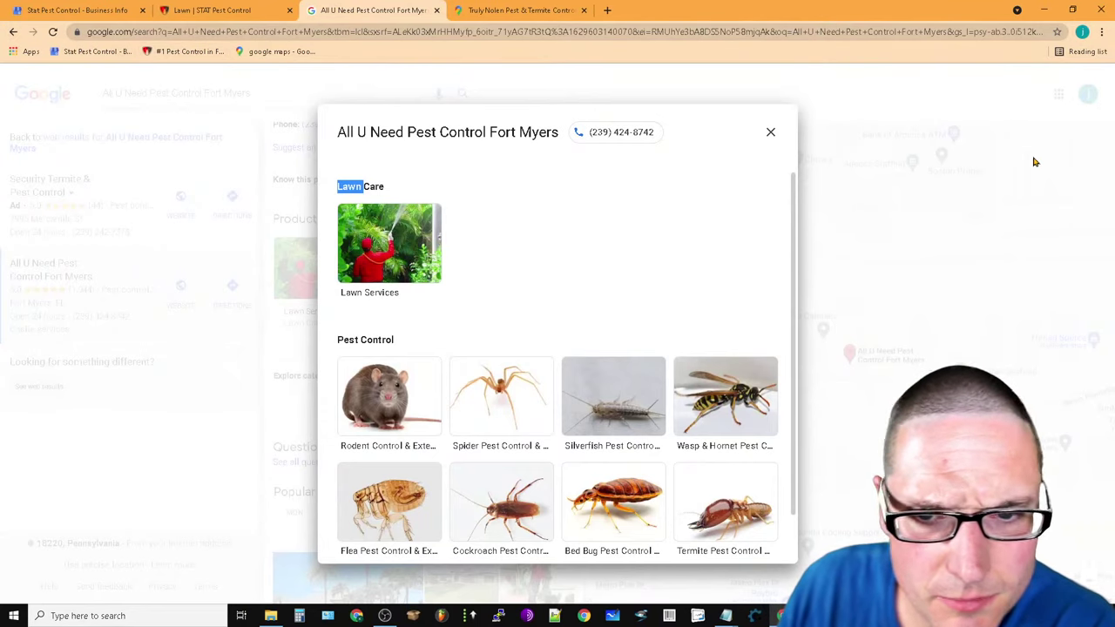
pyautogui.click(770, 133)
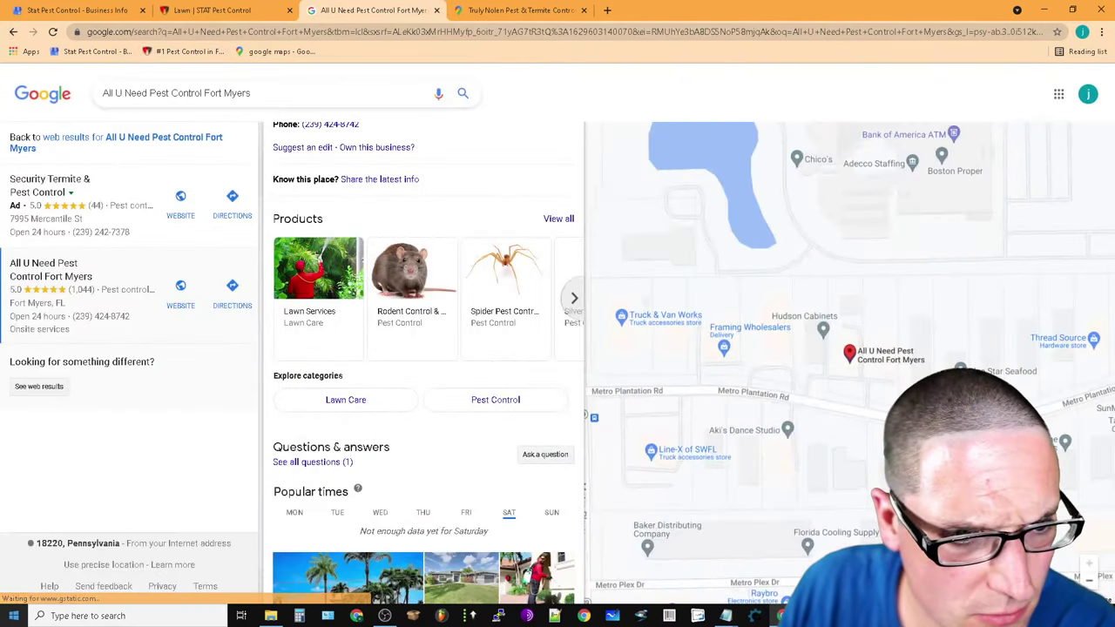
pyautogui.click(283, 93)
# Search Google Maps for "Truly Nolen Pest & Termite Control fort myers" and look through the listing down to its web results
pyautogui.click(522, 11)
pyautogui.click(163, 86)
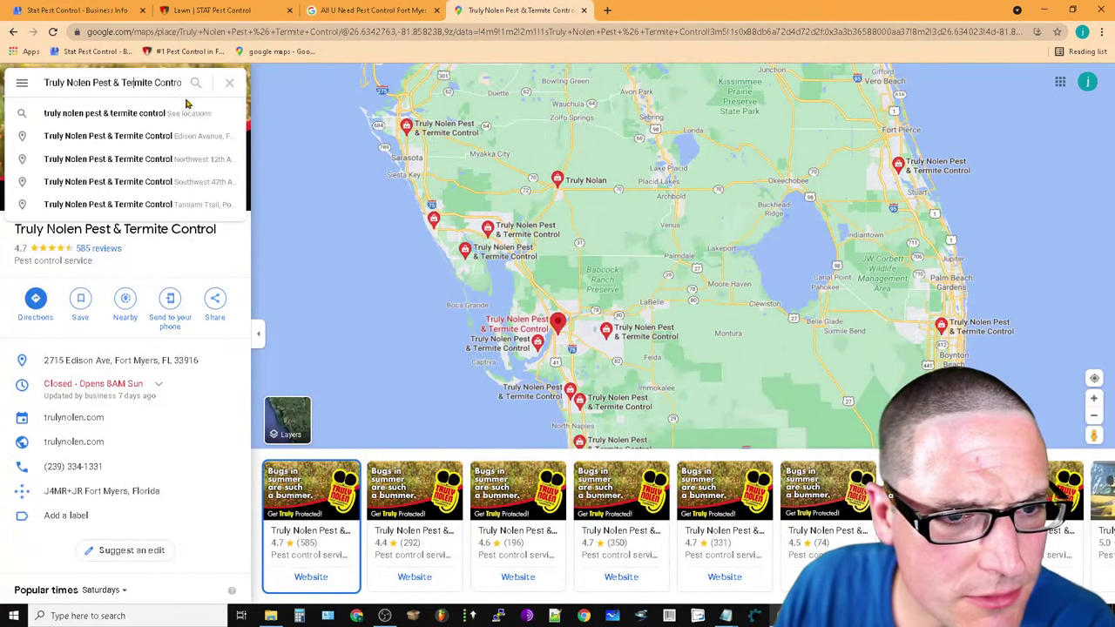
pyautogui.moveTo(124, 82); pyautogui.dragTo(174, 84)
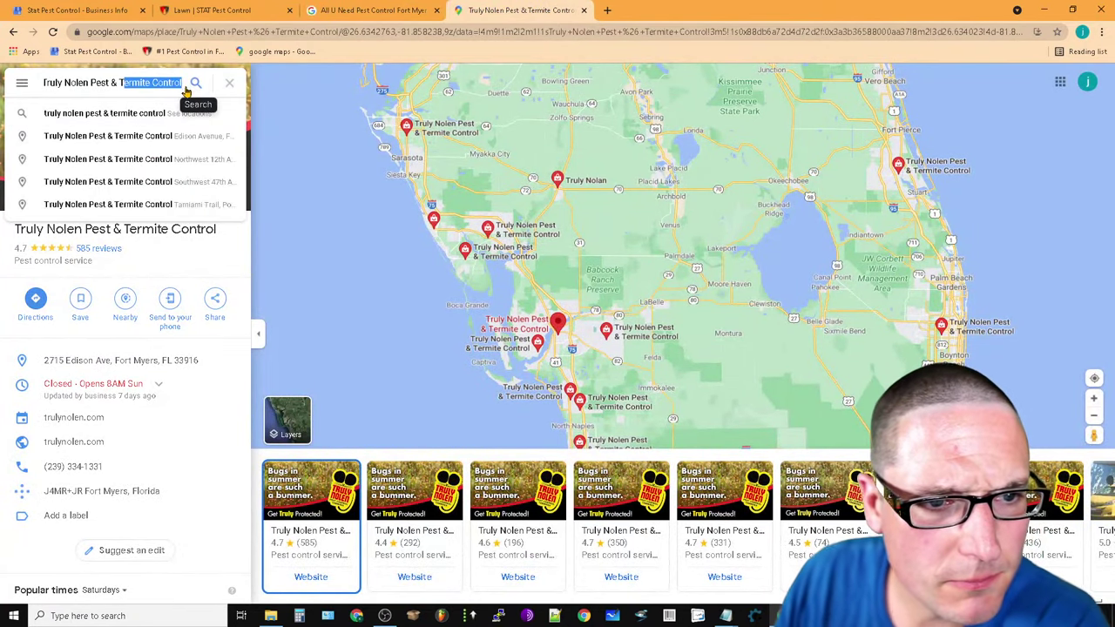
pyautogui.click(186, 85)
pyautogui.write('fort myers')
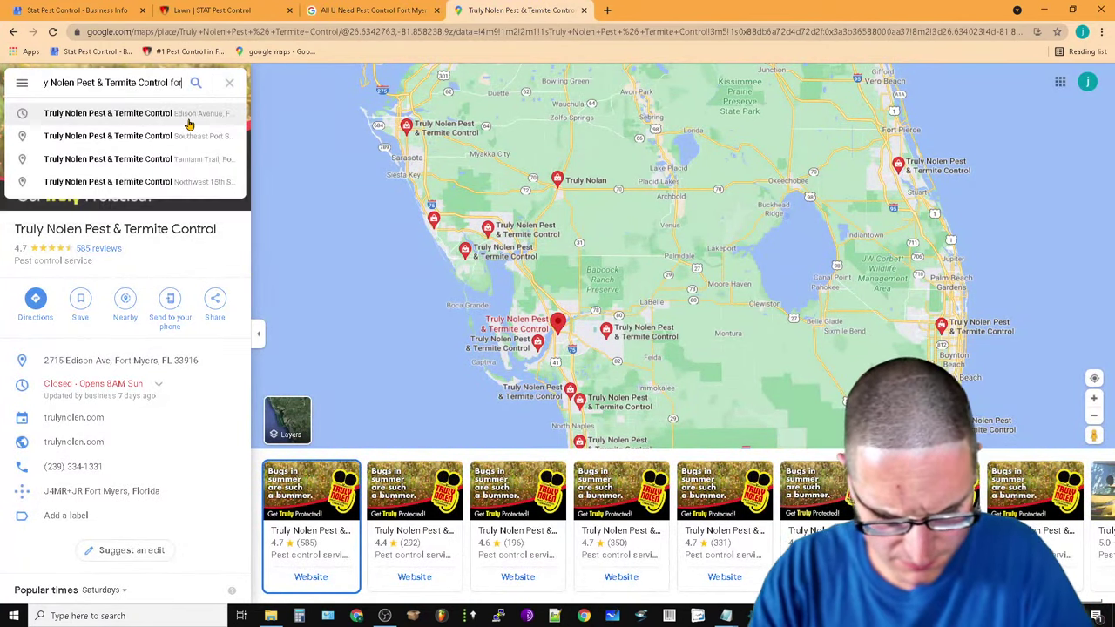
pyautogui.press('Return')
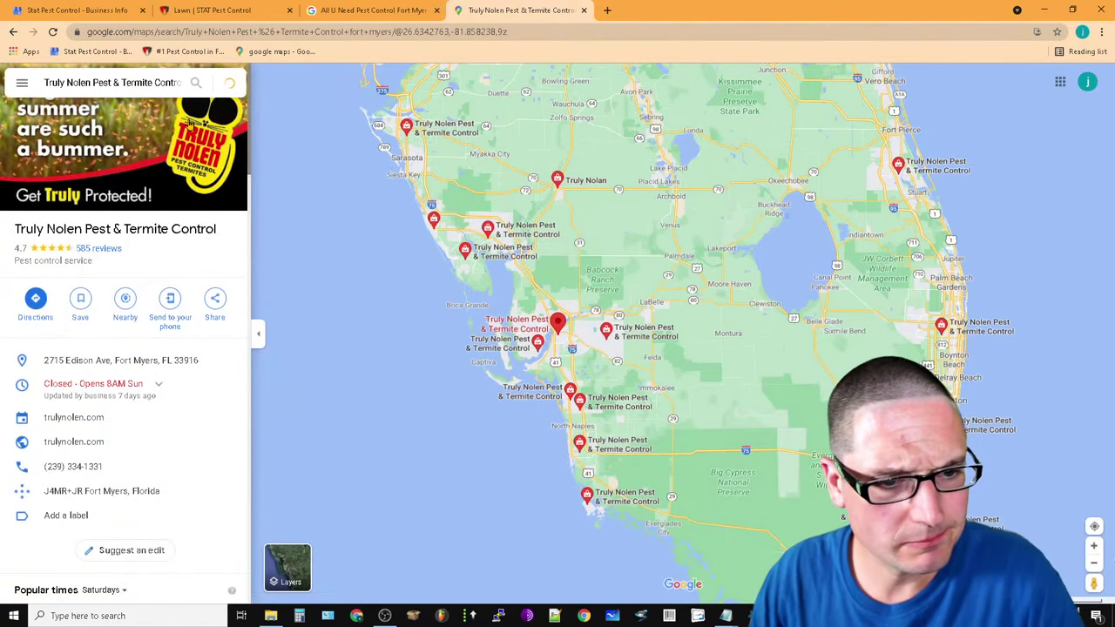
pyautogui.scroll(-2, 106, 550)
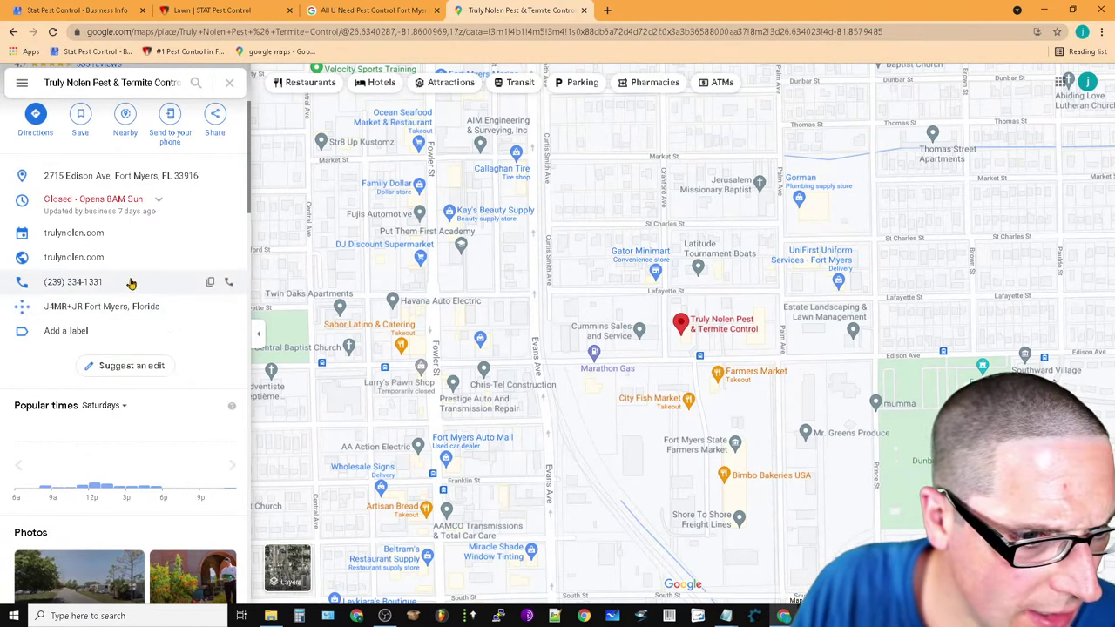
pyautogui.scroll(-2, 137, 402)
pyautogui.scroll(-2, 166, 384)
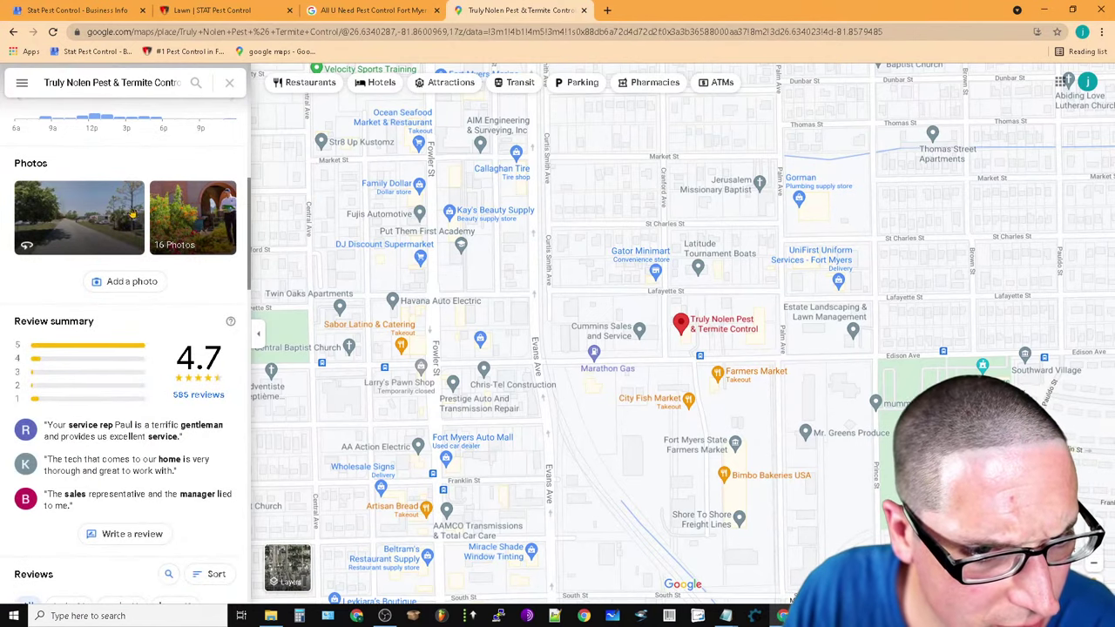
pyautogui.scroll(-4, 2, 520)
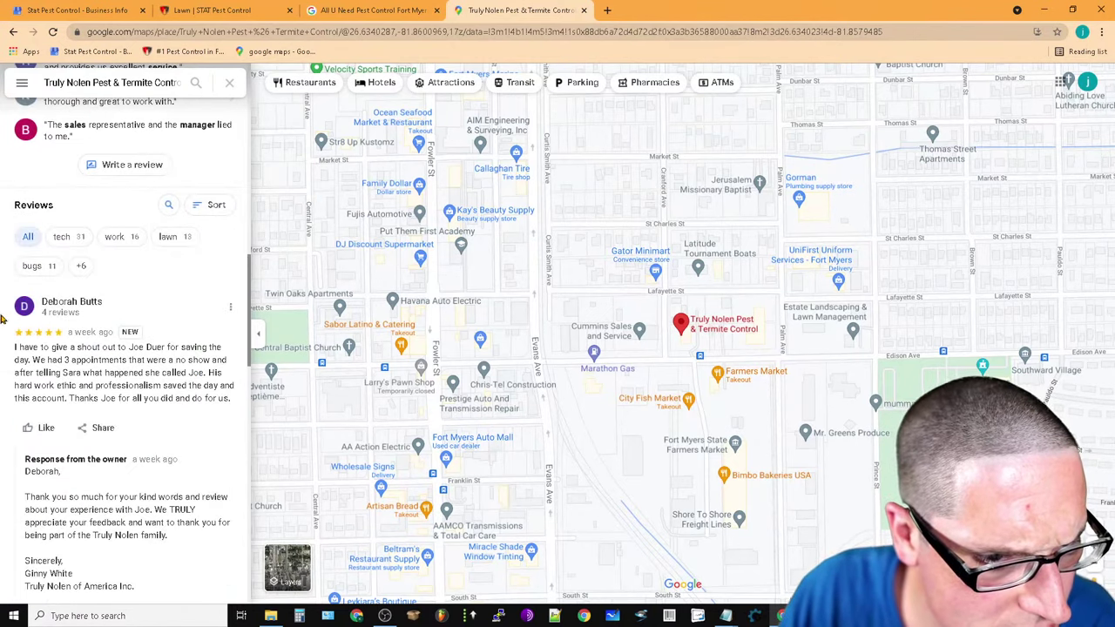
pyautogui.scroll(-4, 167, 488)
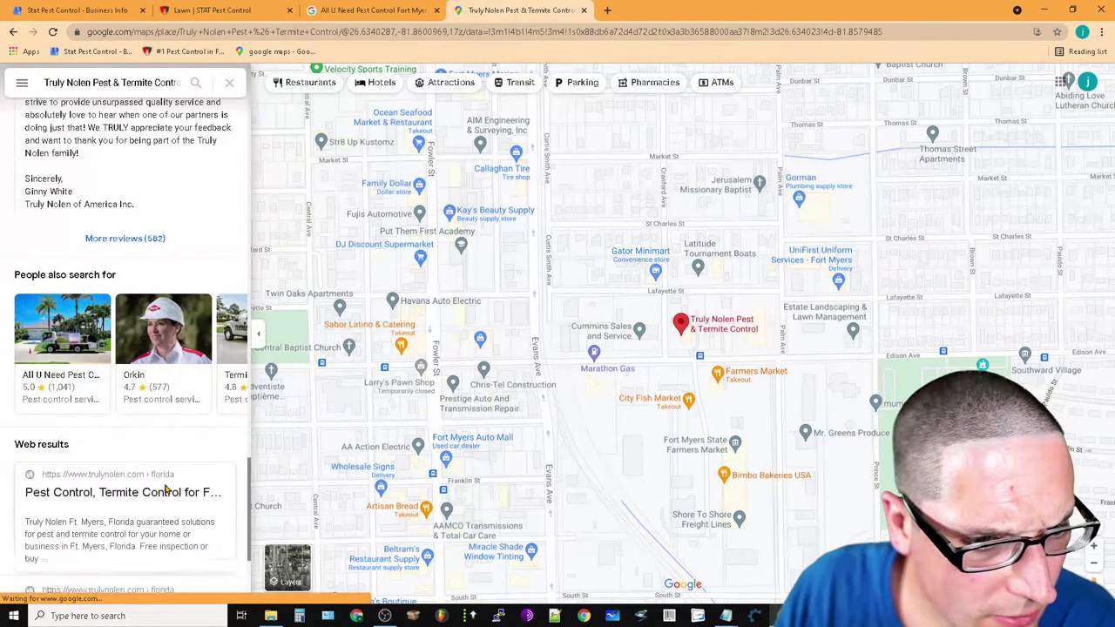
pyautogui.scroll(-3, 93, 538)
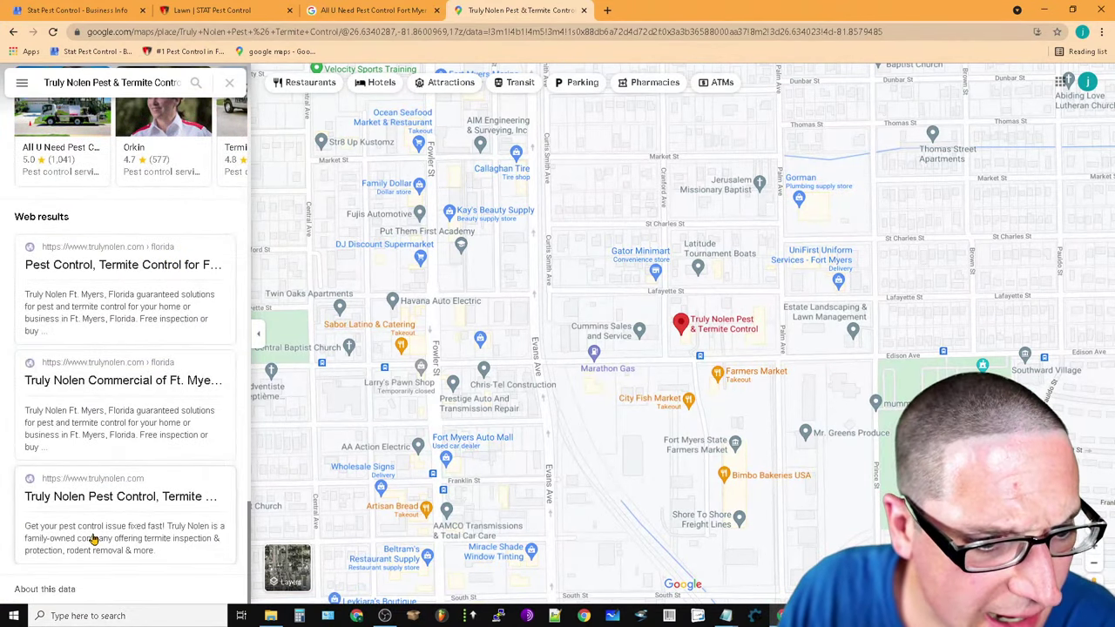
# Search Google for "fort myers pest control" in a new browser tab
pyautogui.click(607, 10)
pyautogui.click(632, 259)
pyautogui.write('fort mye')
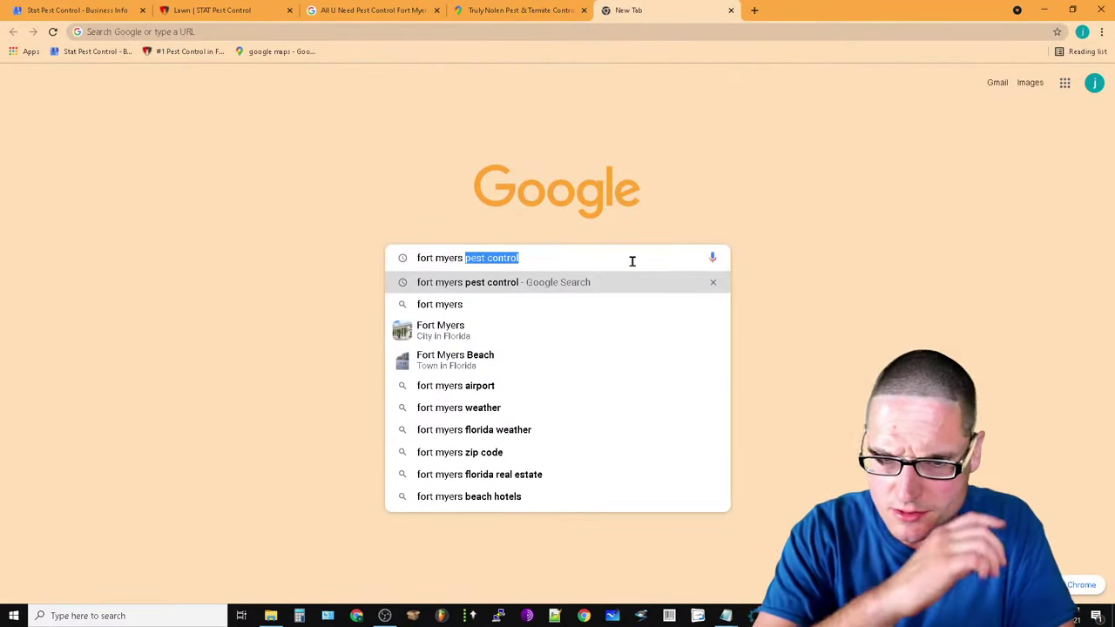
pyautogui.write('rs')
pyautogui.press('Return')
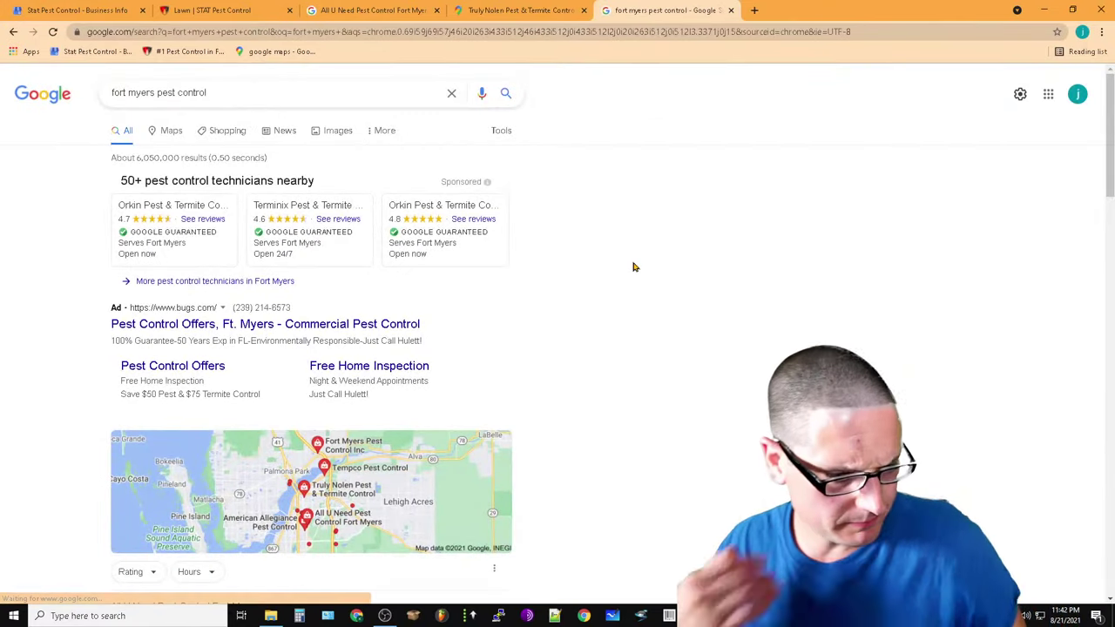
# Open the American Allegiance Pest Control listing from the local results and close the Truly Nolen map page
pyautogui.scroll(-4, 633, 268)
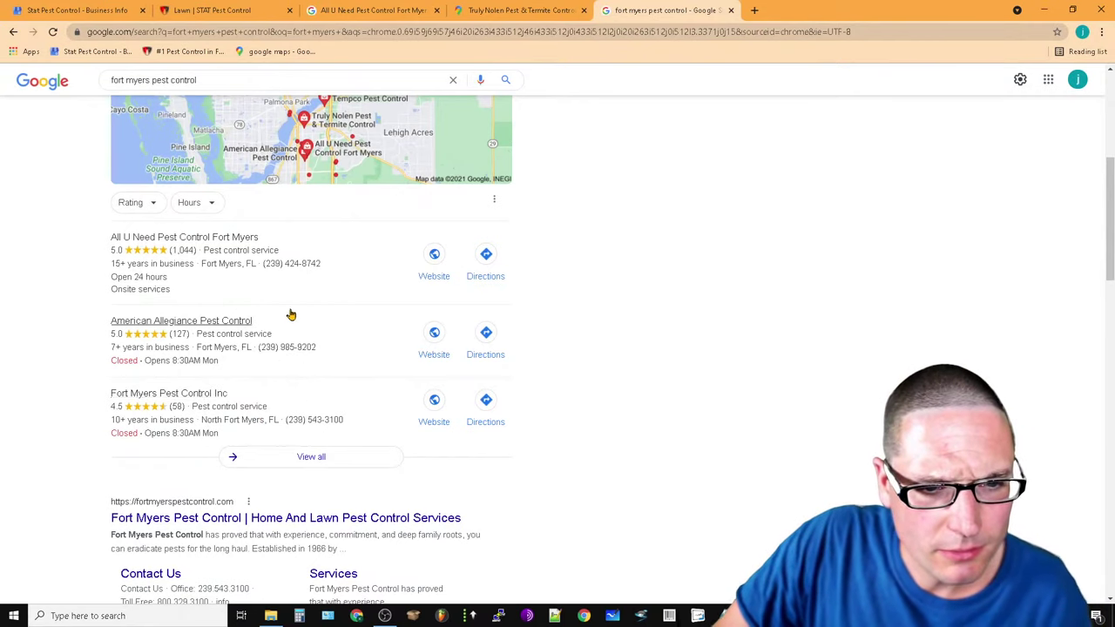
pyautogui.click(368, 339)
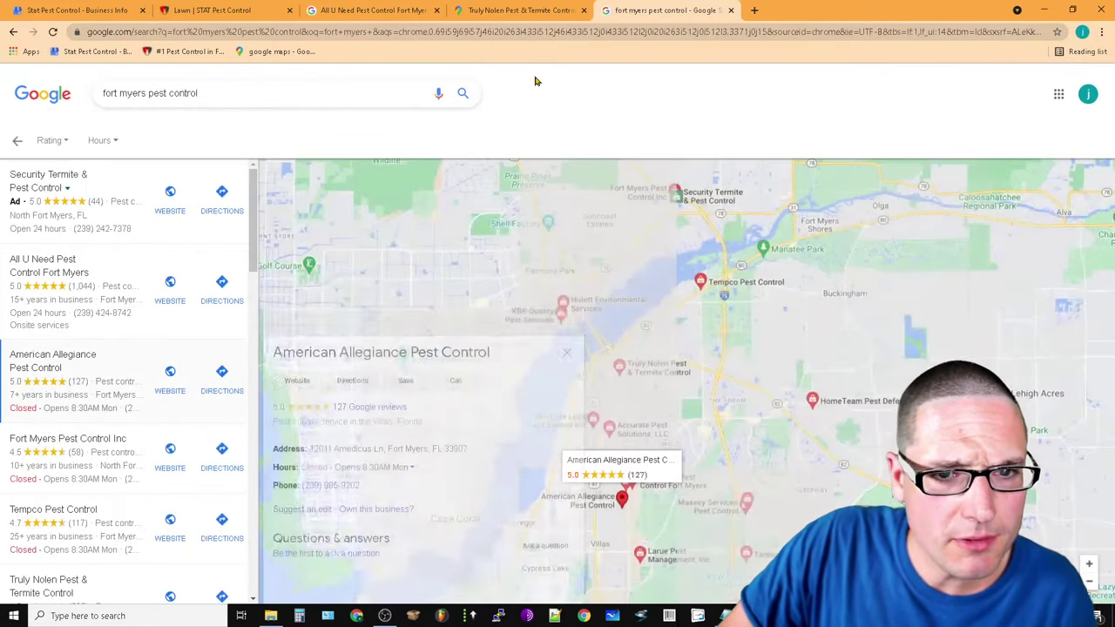
pyautogui.click(490, 8)
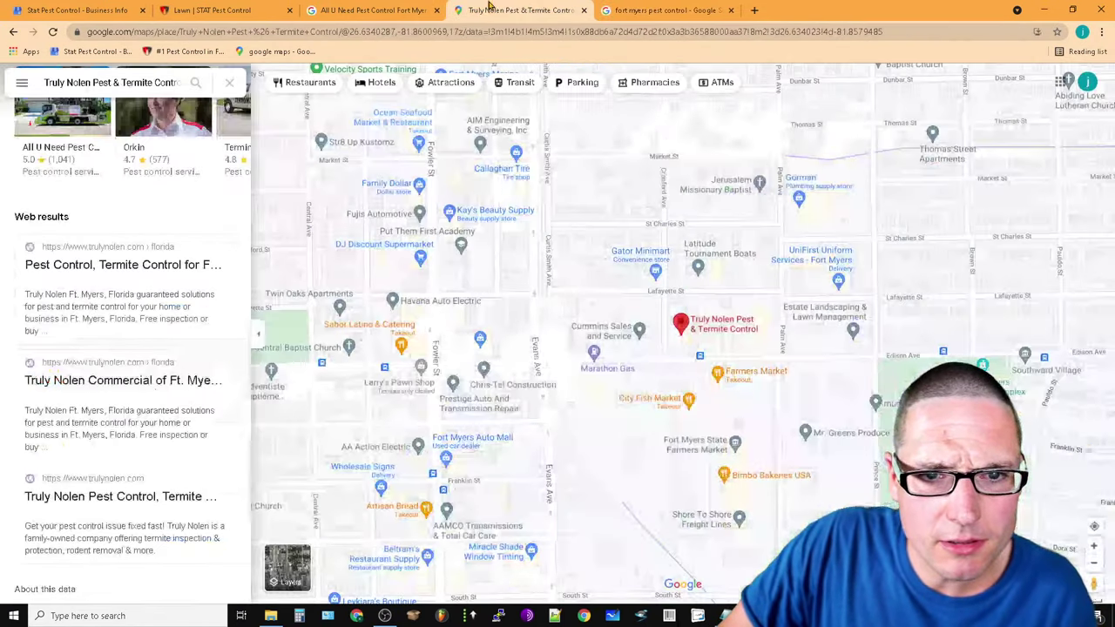
pyautogui.click(583, 10)
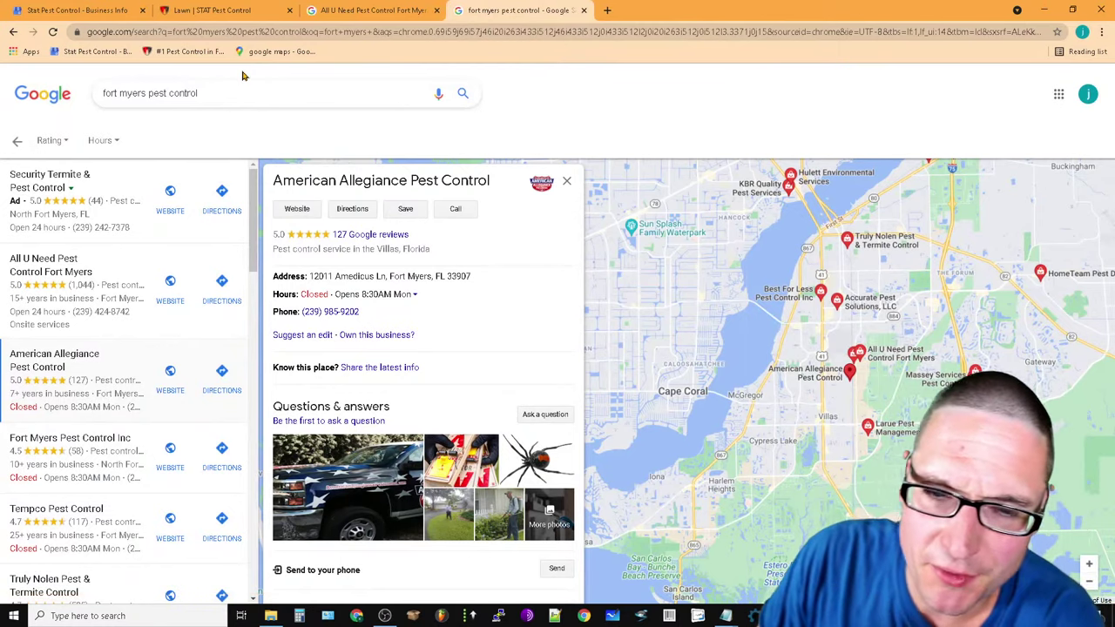
# Compare the upper part of the American Allegiance listing with the products section of the All U Need listing
pyautogui.scroll(-6, 355, 508)
pyautogui.scroll(4, 410, 467)
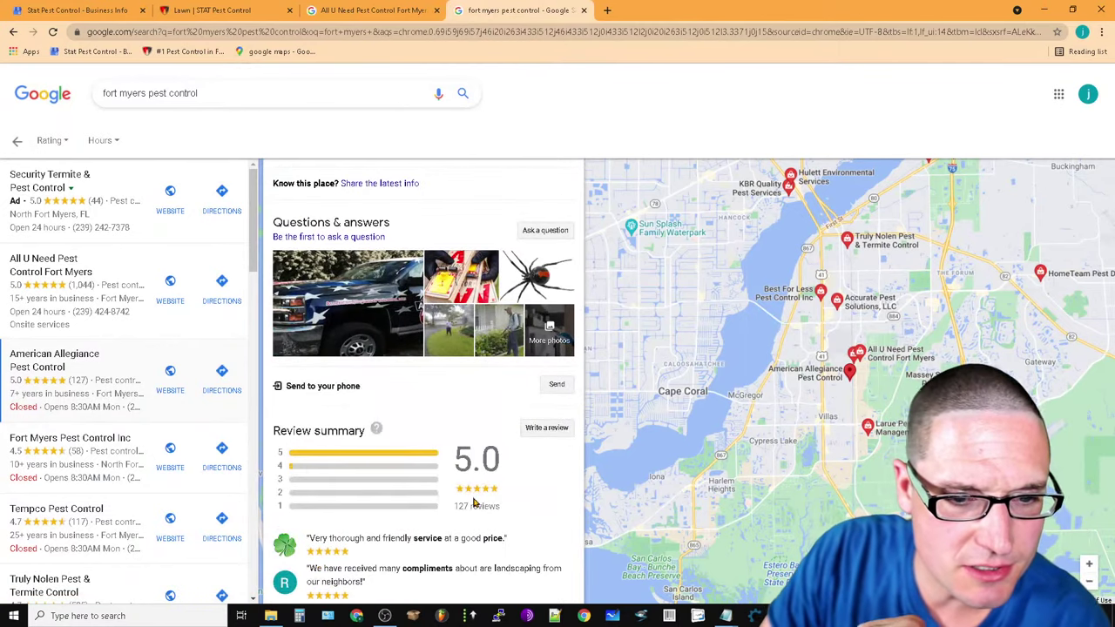
pyautogui.scroll(2, 488, 435)
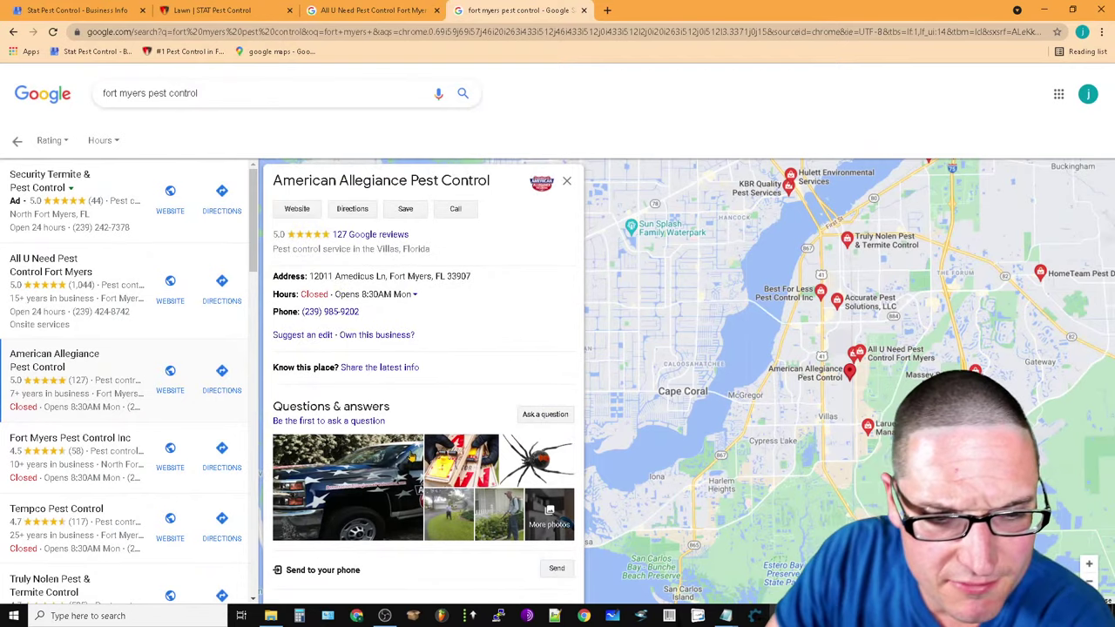
pyautogui.click(329, 8)
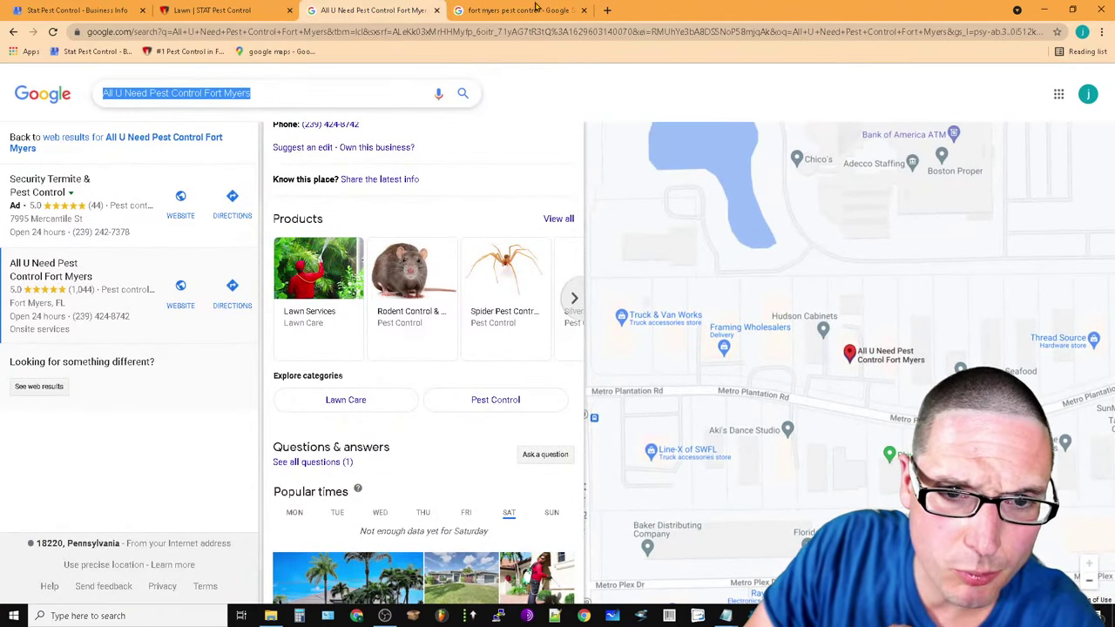
pyautogui.click(536, 7)
# Examine the American Allegiance listing's reviews, business description, posts, profiles and web results for optimization gaps
pyautogui.scroll(-10, 462, 505)
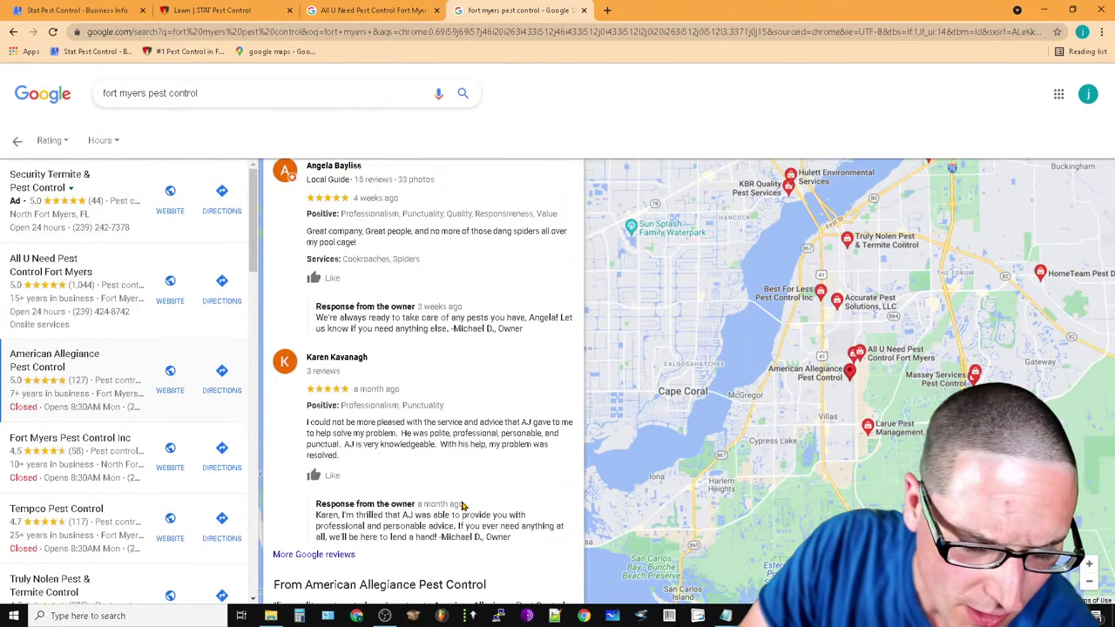
pyautogui.scroll(-8, 463, 506)
pyautogui.scroll(12, 480, 530)
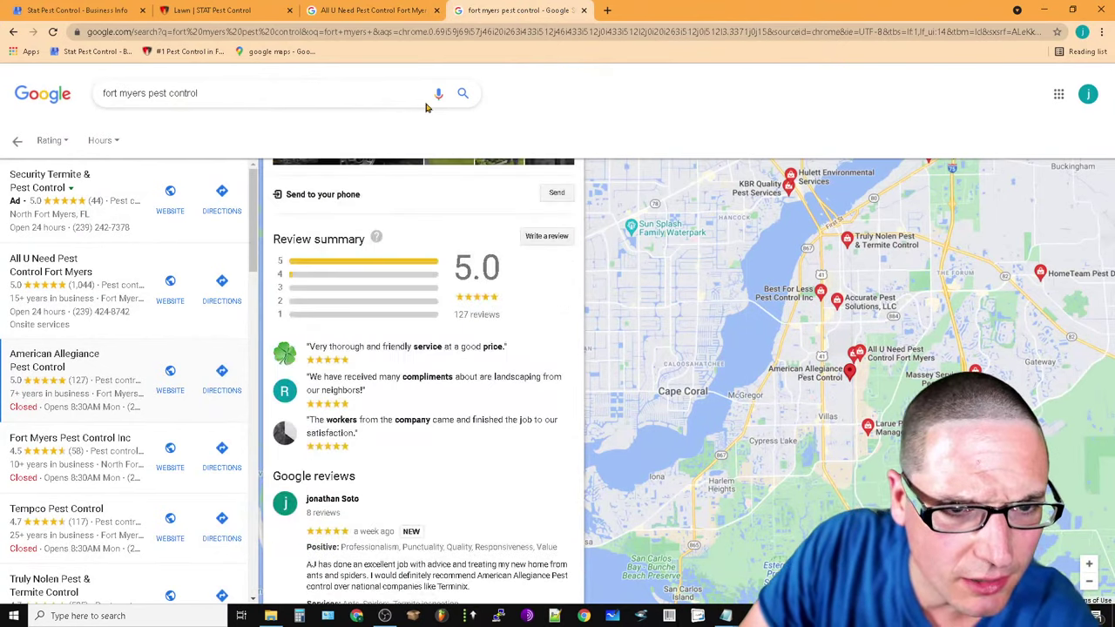
pyautogui.scroll(-5, 437, 431)
pyautogui.scroll(7, 441, 455)
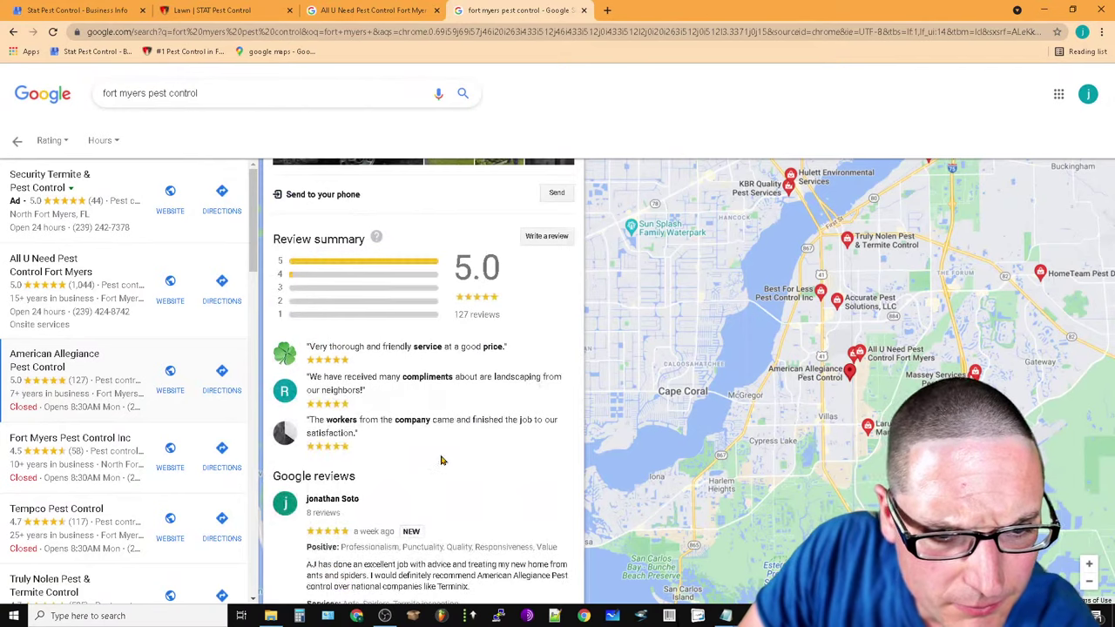
pyautogui.scroll(2, 464, 326)
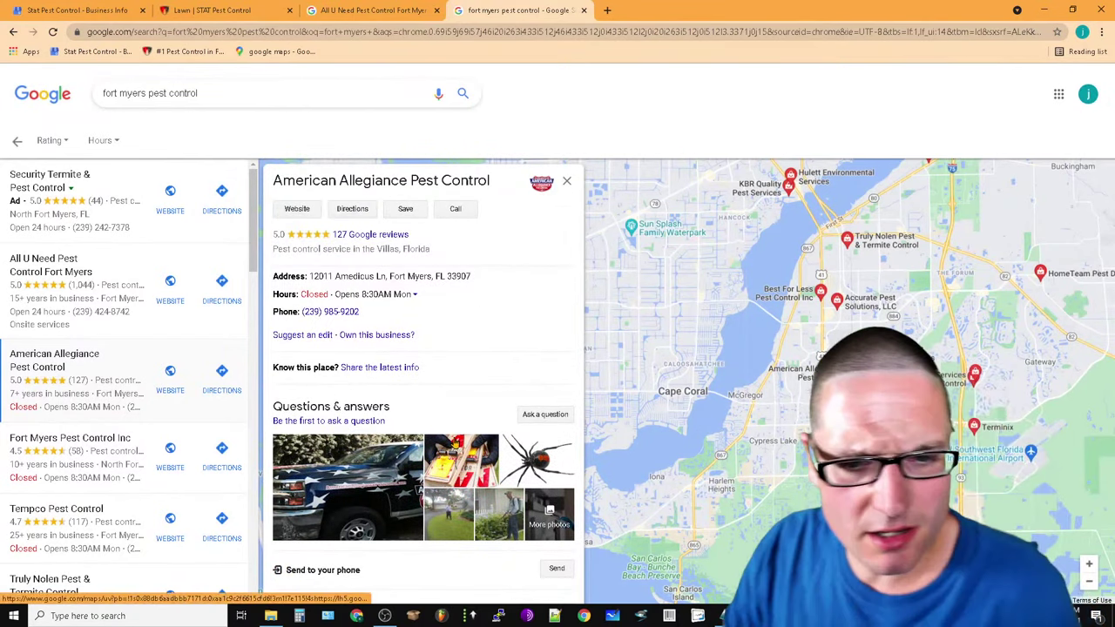
pyautogui.scroll(-10, 454, 444)
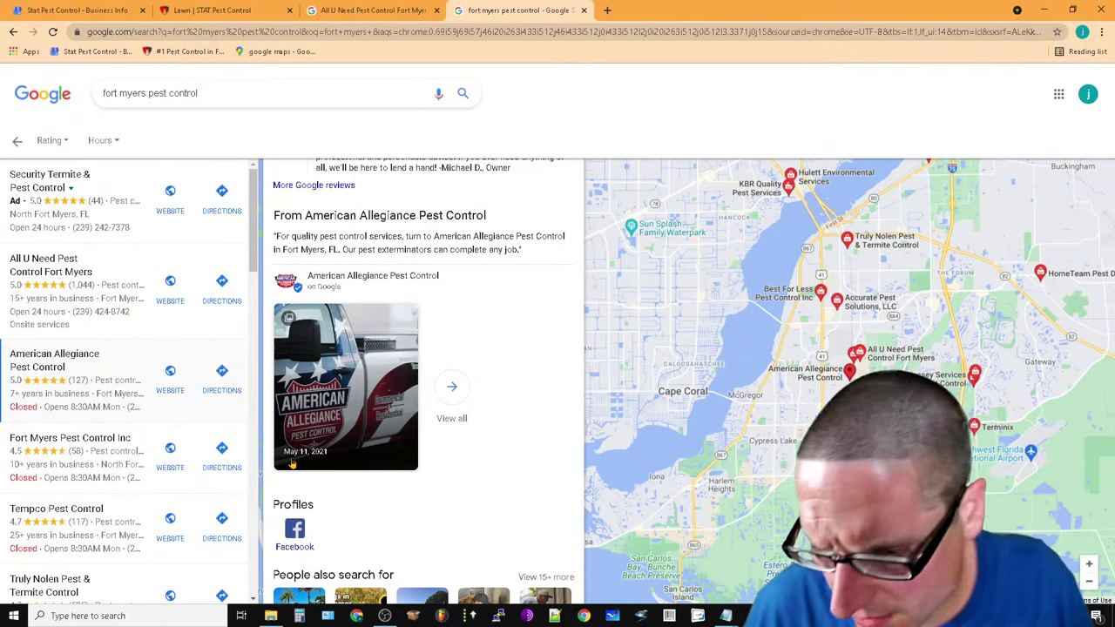
pyautogui.scroll(-4, 537, 376)
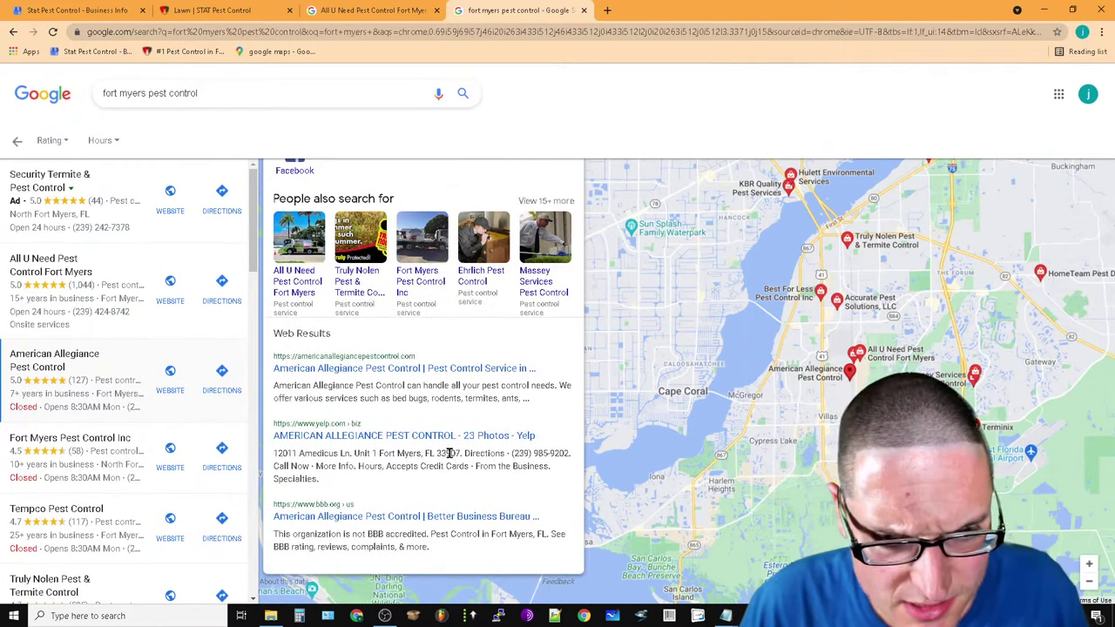
pyautogui.scroll(10, 383, 433)
# Return to the All U Need Pest Control Fort Myers listing and look through it down to its social profiles and web results
pyautogui.click(375, 10)
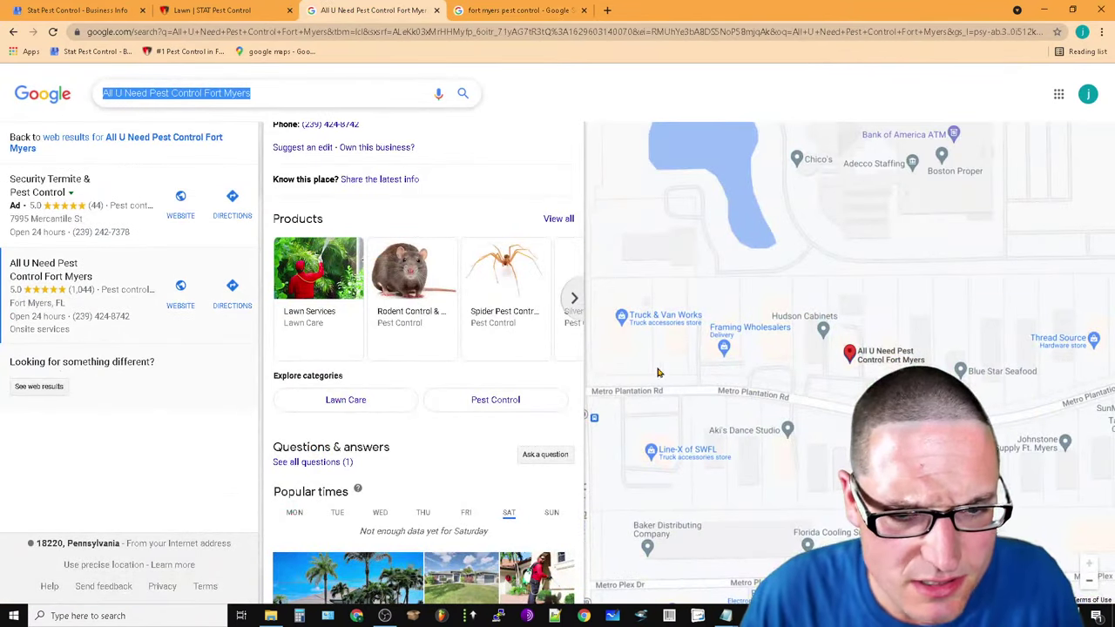
pyautogui.scroll(-12, 414, 380)
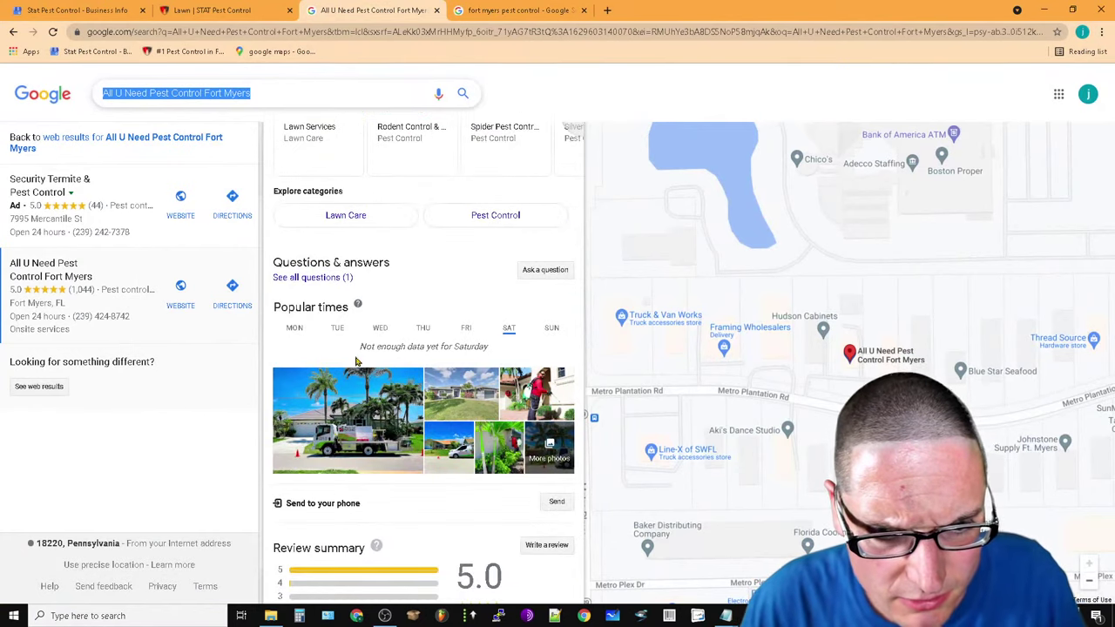
pyautogui.scroll(-2, 523, 483)
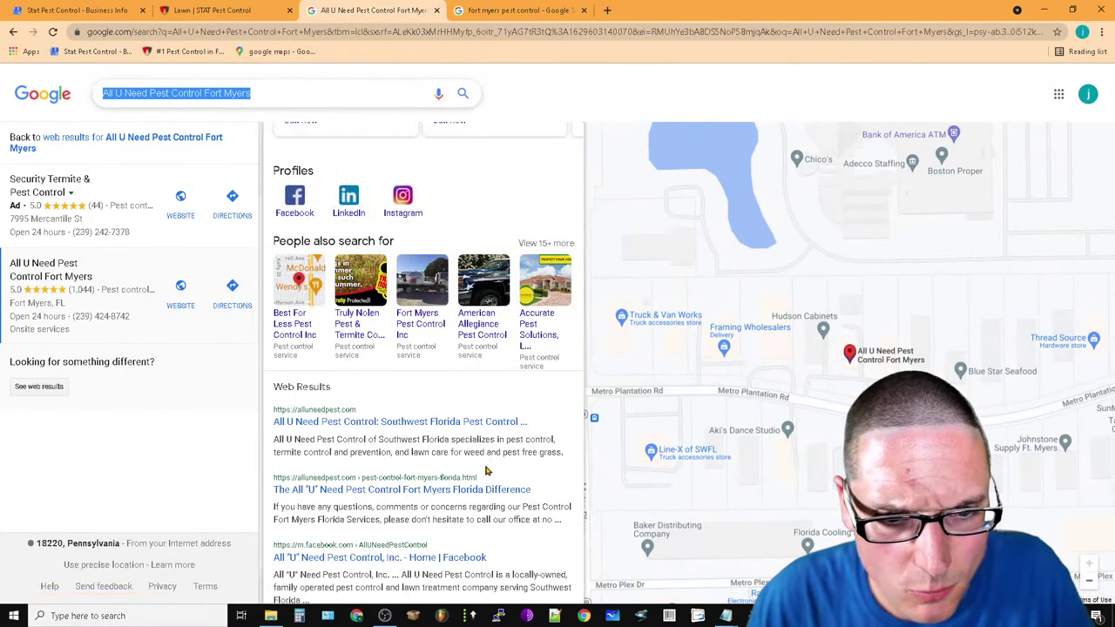
# Browse the recent posts on the All U Need listing and go back to its business details and products
pyautogui.scroll(4, 488, 475)
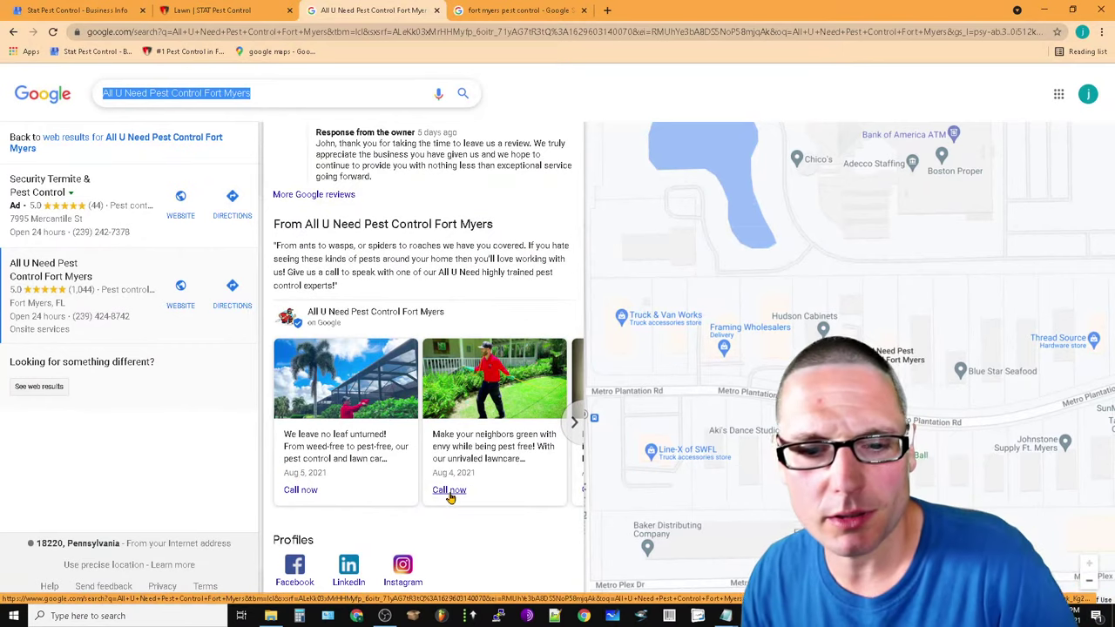
pyautogui.click(574, 422)
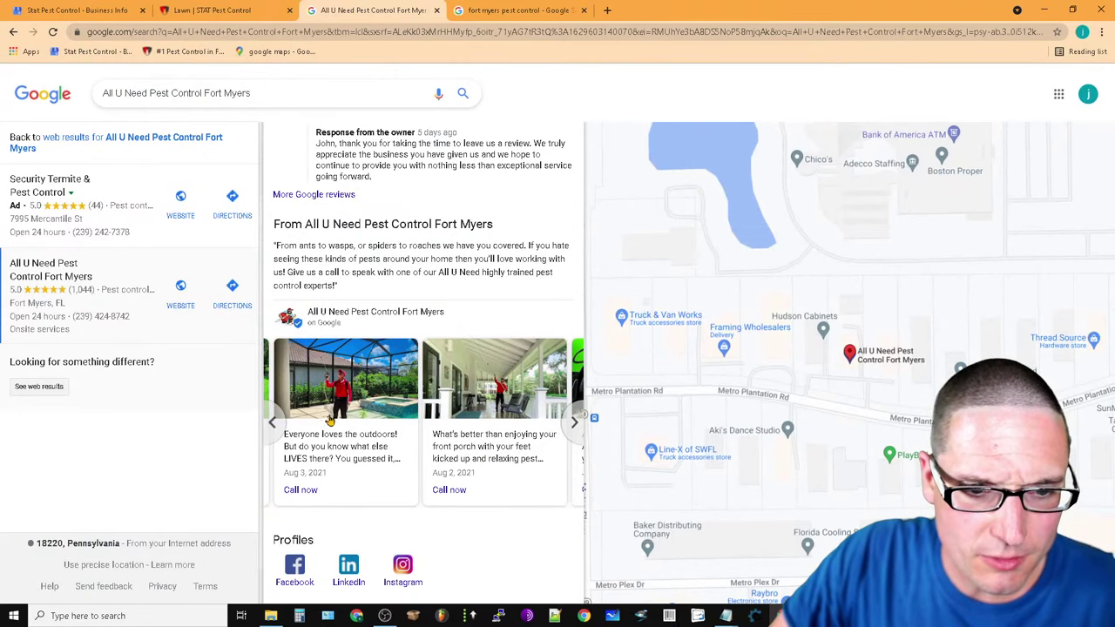
pyautogui.click(266, 424)
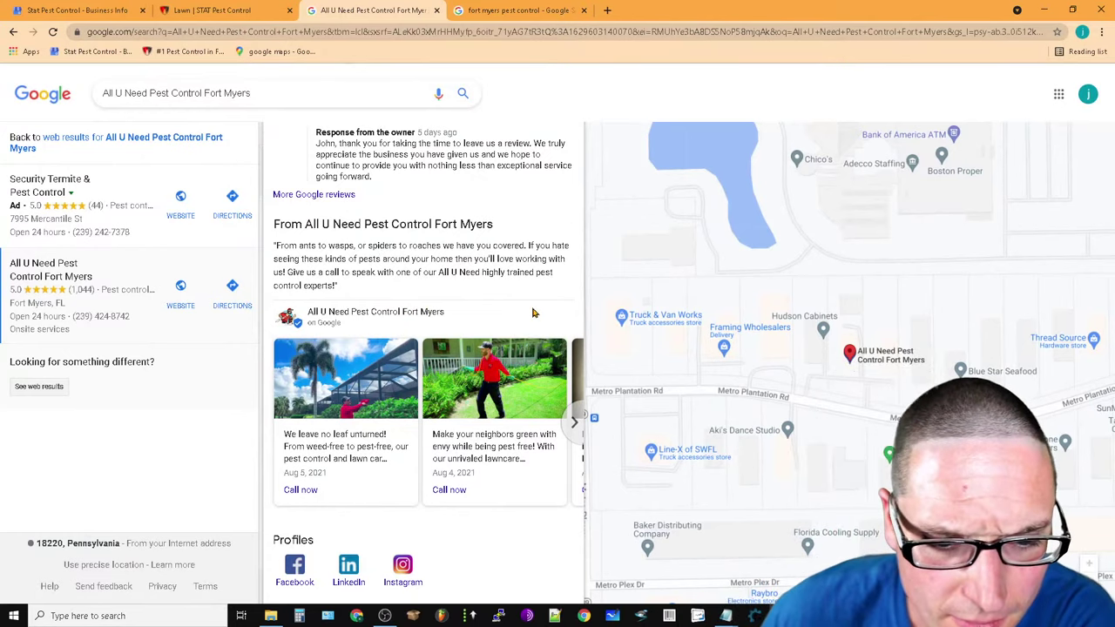
pyautogui.scroll(-4, 405, 491)
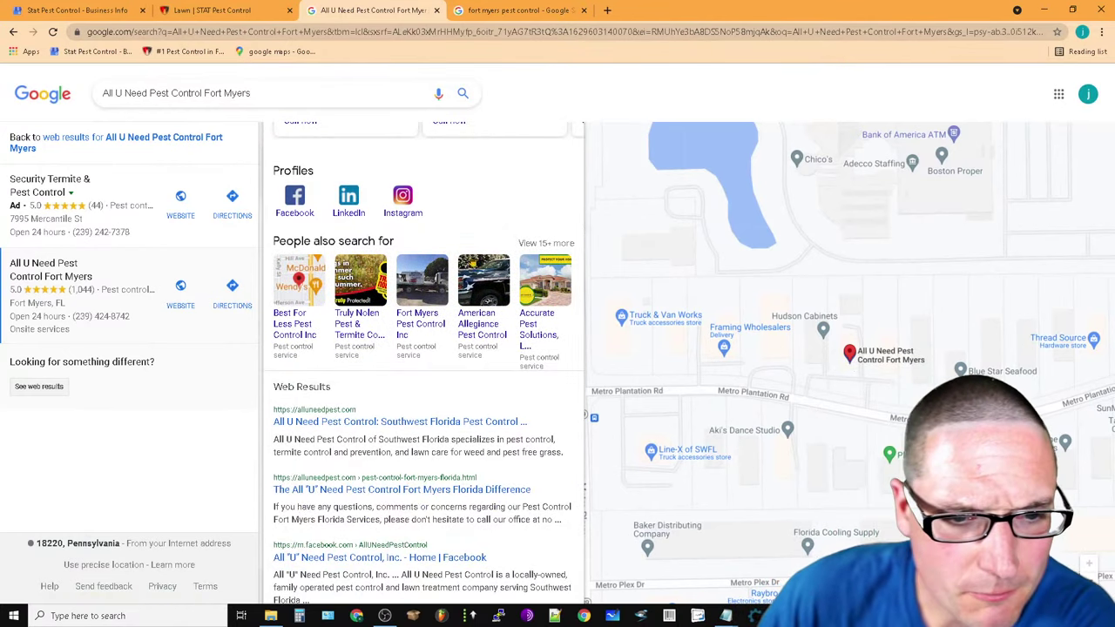
pyautogui.scroll(10, 356, 343)
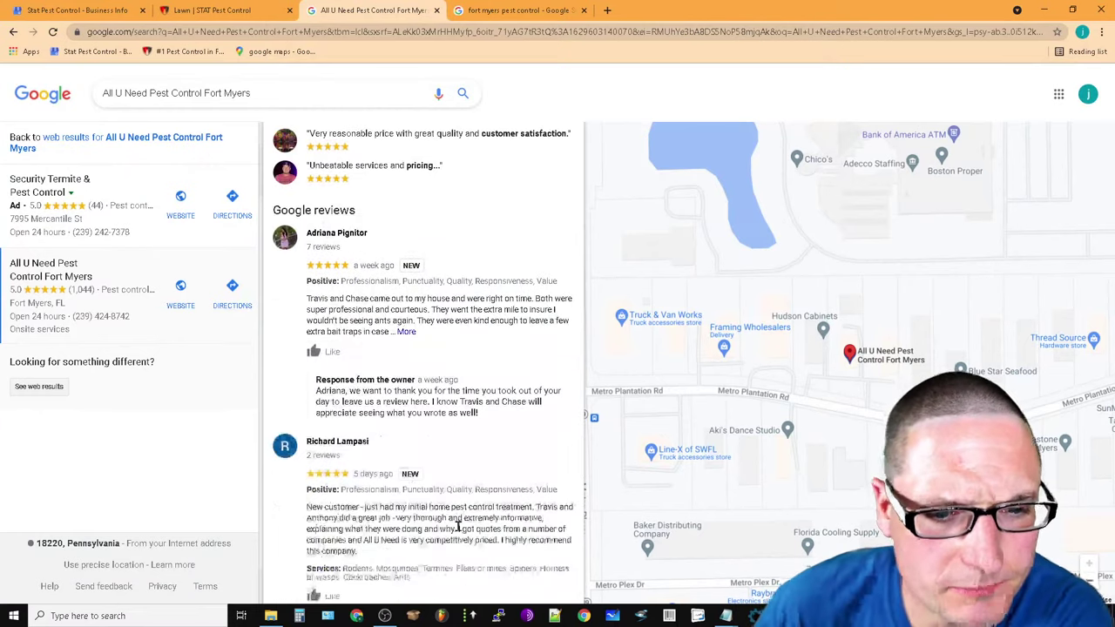
pyautogui.scroll(10, 457, 526)
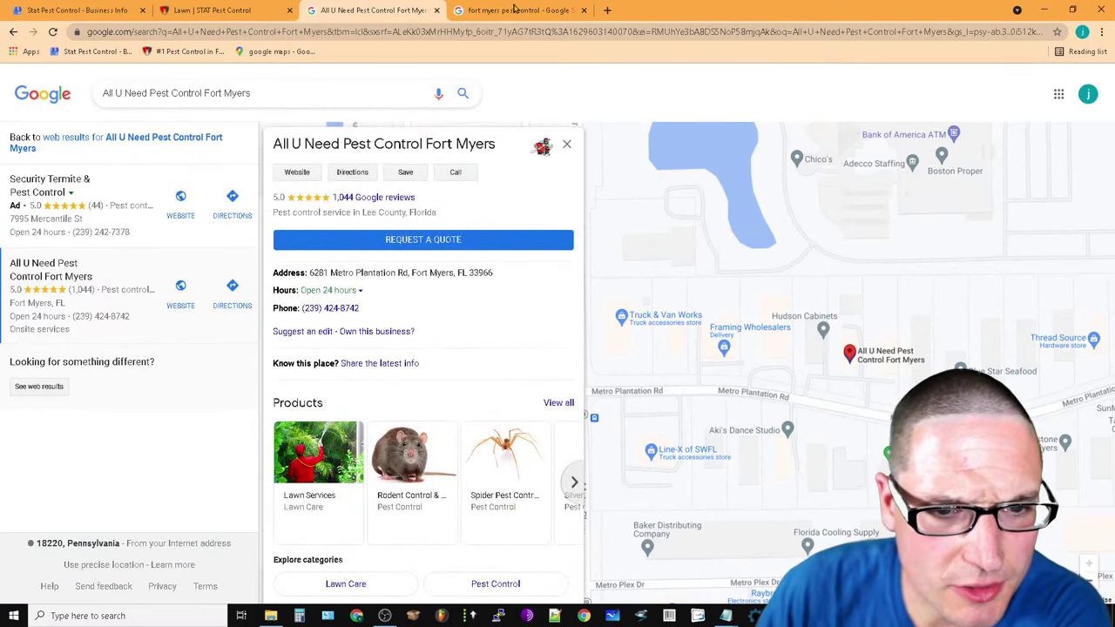
# Open the All U Need Pest Control website from its listing in a new tab and view its page source
pyautogui.rightClick(296, 175)
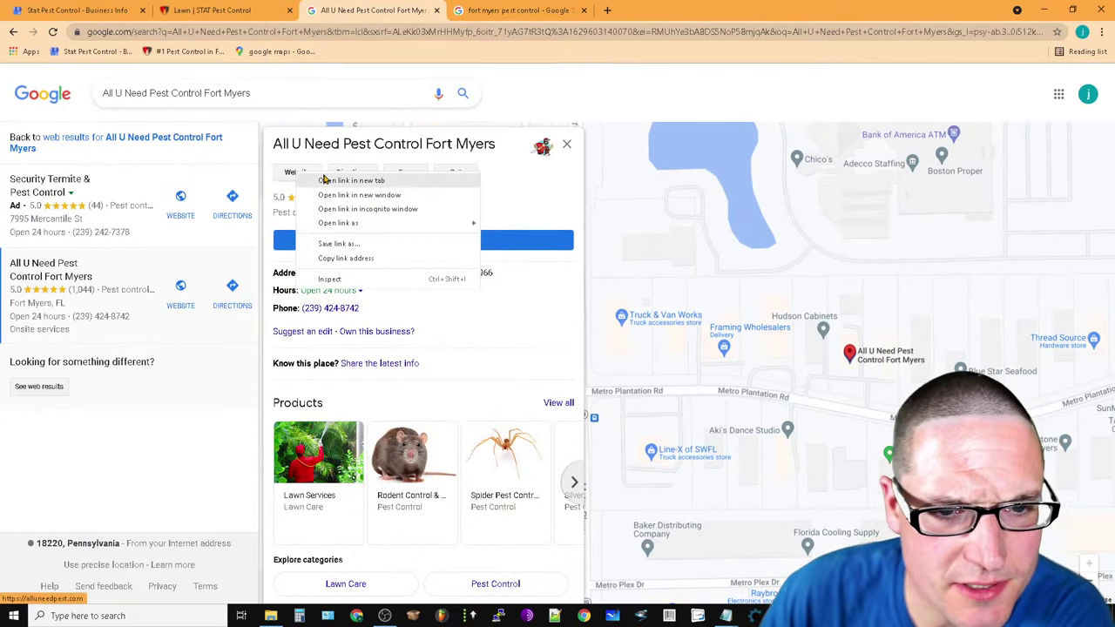
pyautogui.click(349, 180)
pyautogui.click(515, 9)
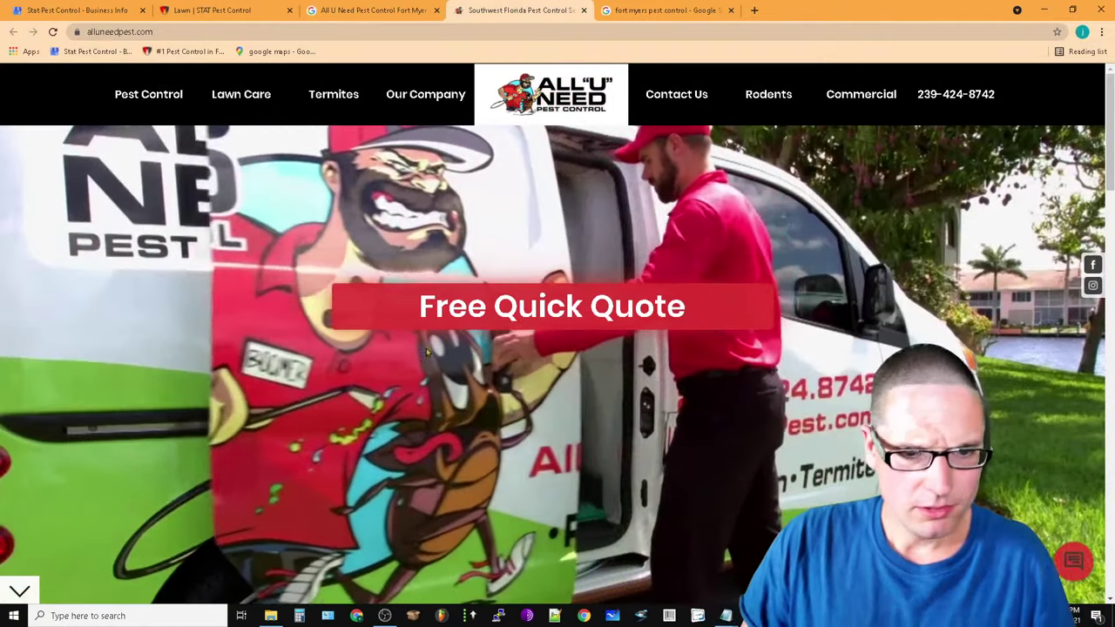
pyautogui.rightClick(197, 293)
pyautogui.click(275, 446)
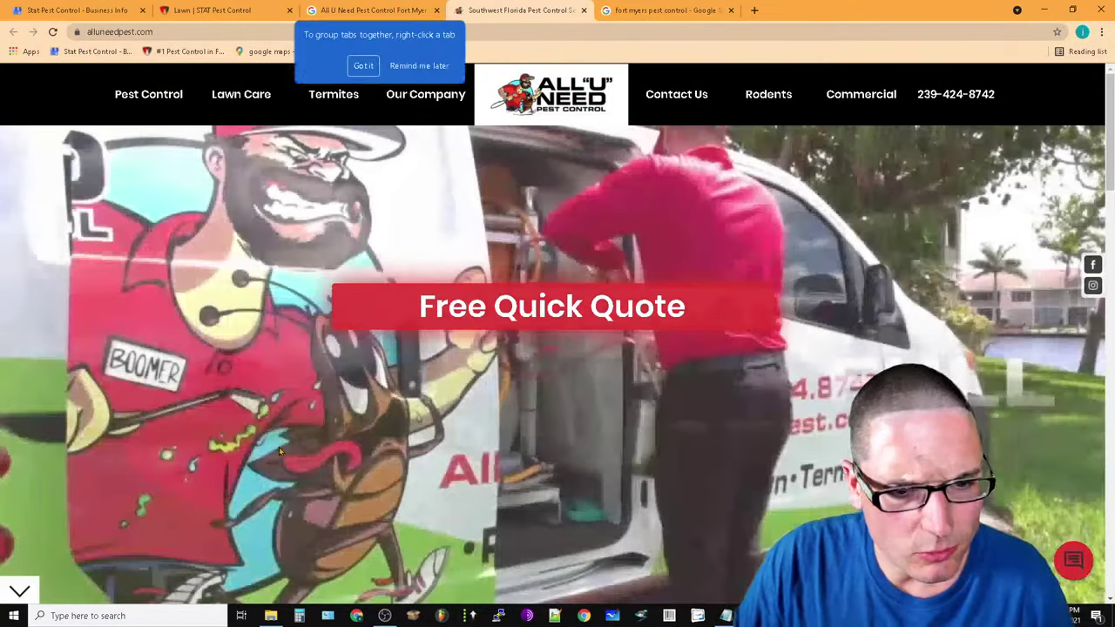
# Search the website's source code for "schema" with line wrapping enabled, and close the source view
pyautogui.hotkey('ctrl', 'f')
pyautogui.write('schema')
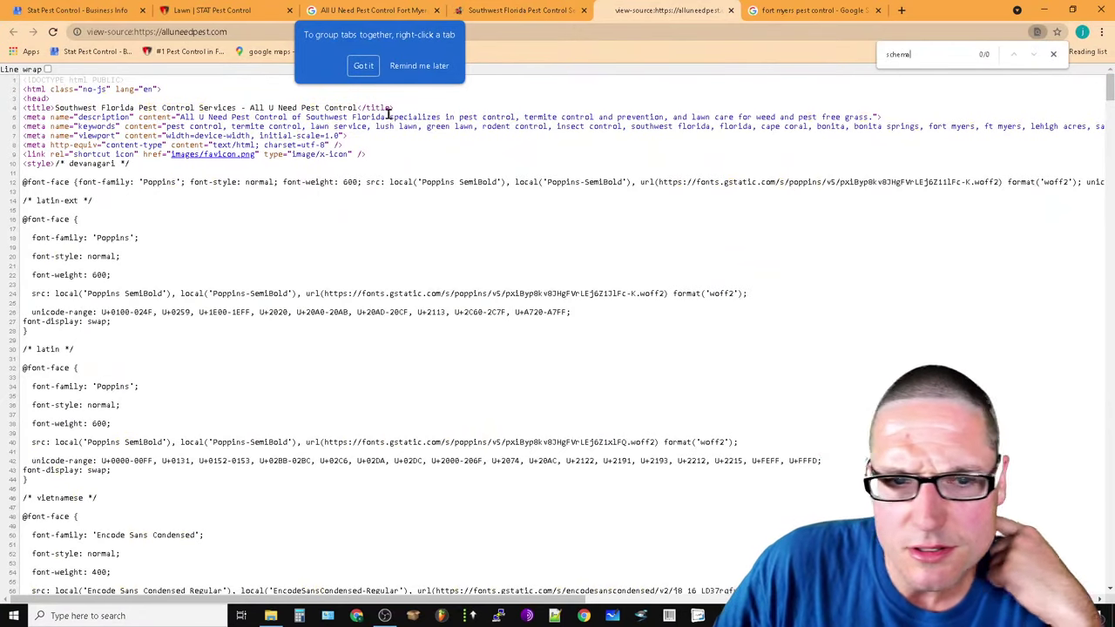
pyautogui.click(363, 64)
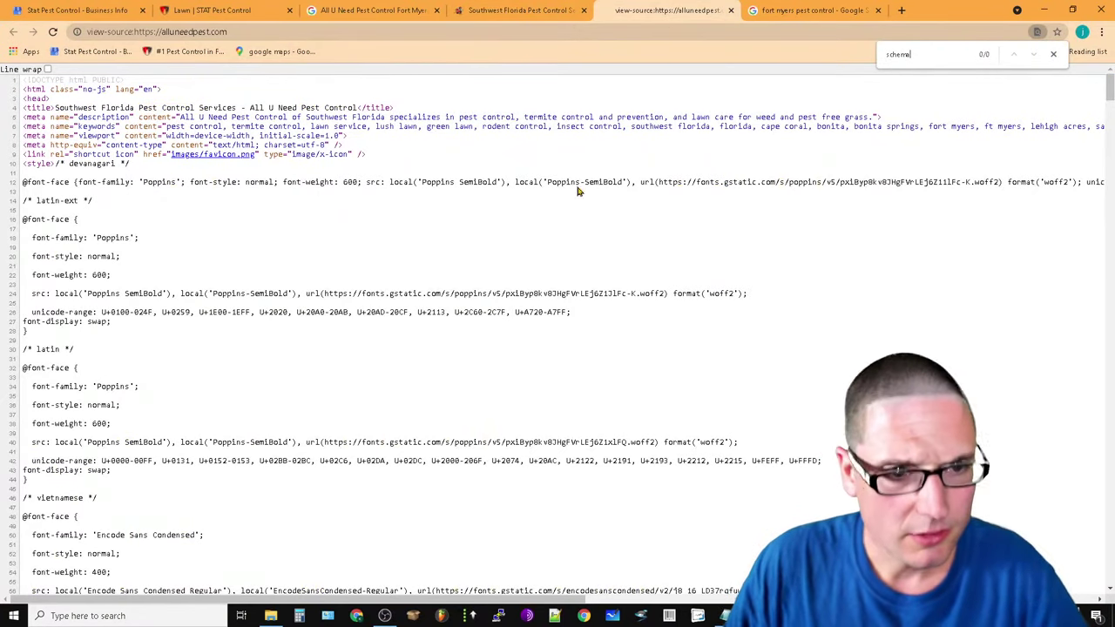
pyautogui.click(47, 68)
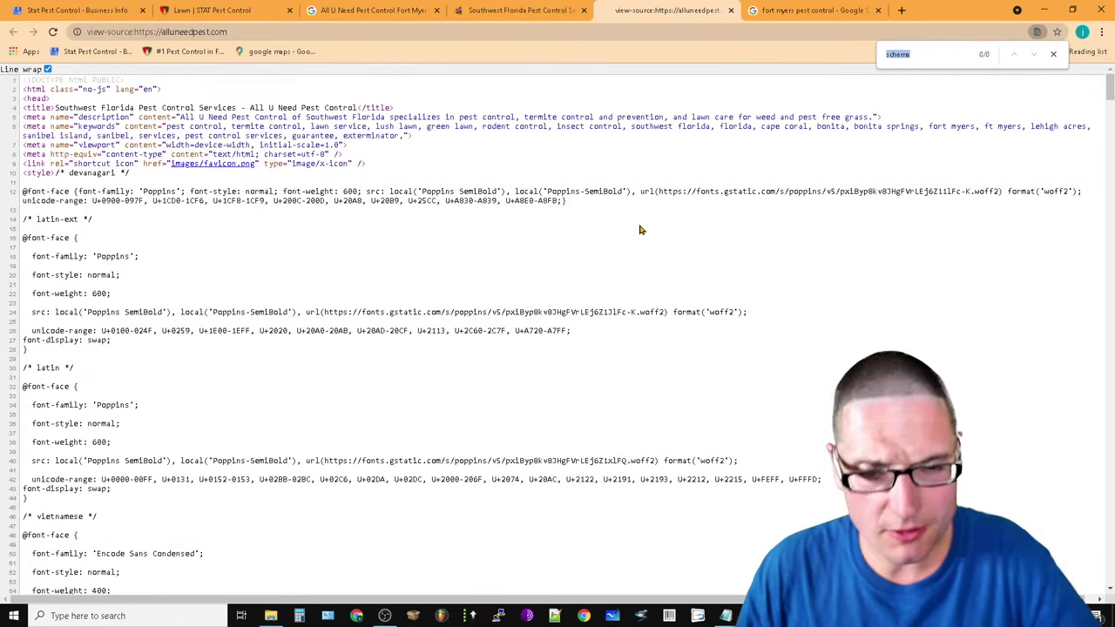
pyautogui.write('schem')
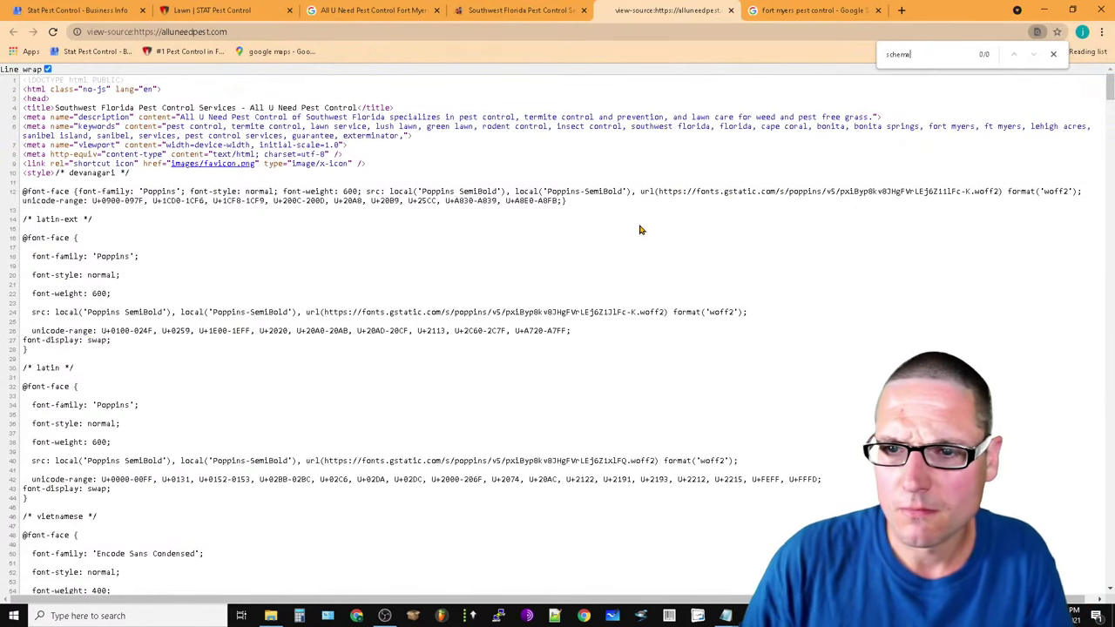
pyautogui.click(1053, 54)
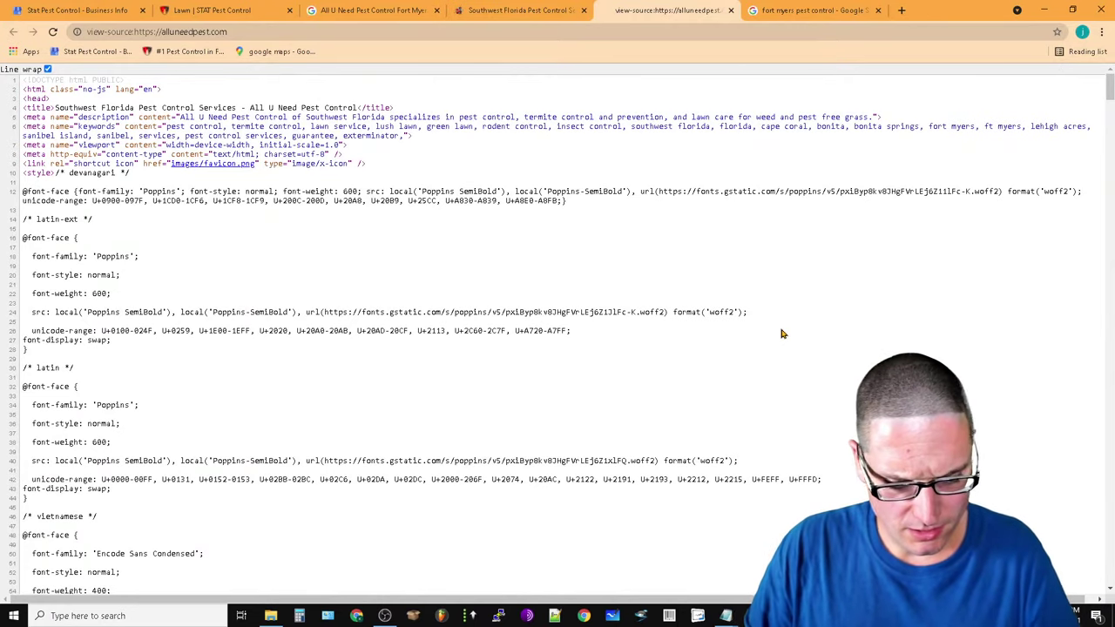
pyautogui.click(730, 10)
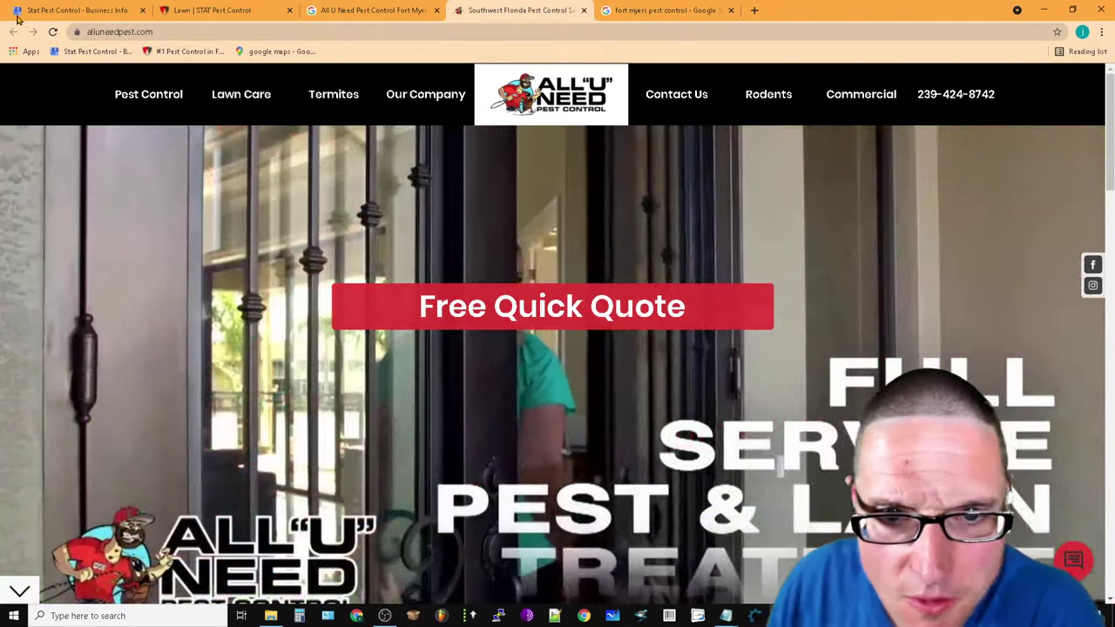
# Switch to Notepad to check the note with the Fort Myers pest control word count, and minimize it
pyautogui.moveTo(725, 616)
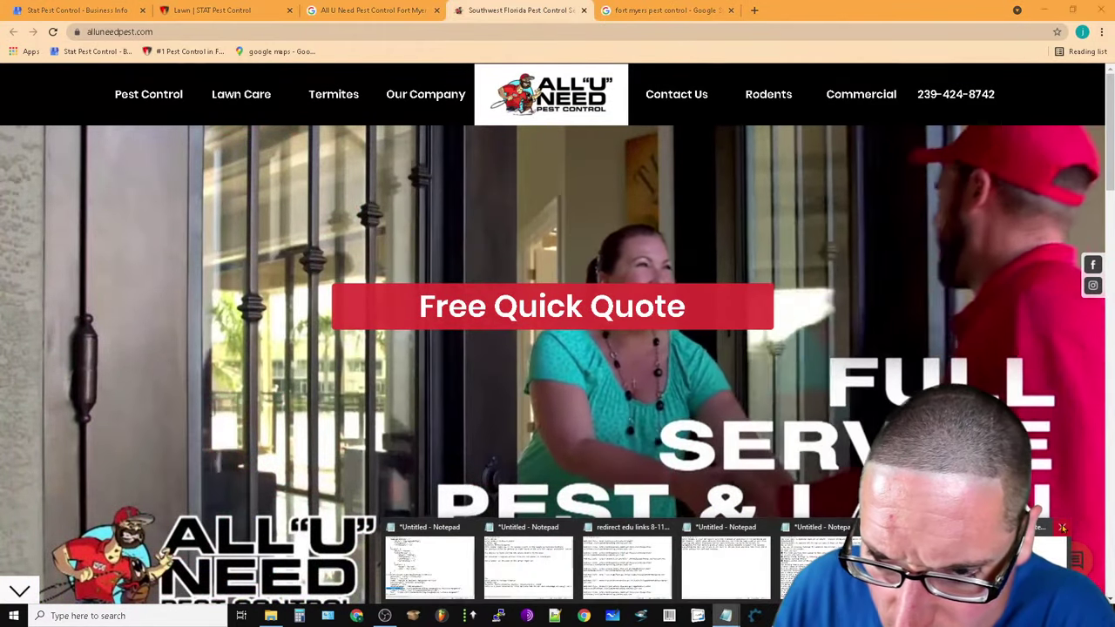
pyautogui.click(726, 566)
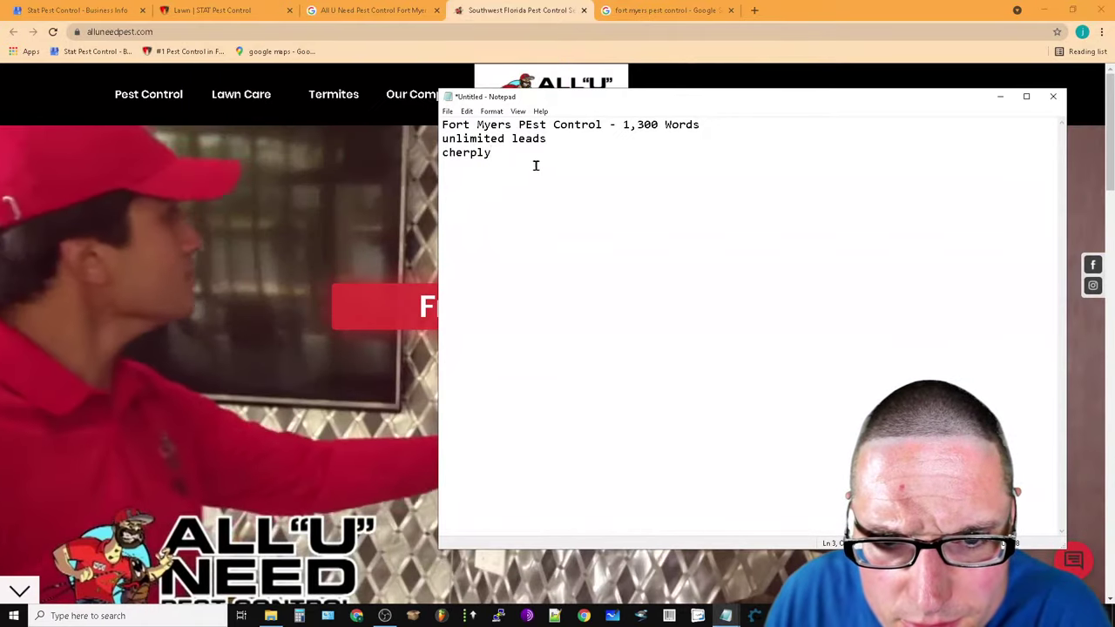
pyautogui.hotkey('ctrl', 'a')
pyautogui.click(1000, 96)
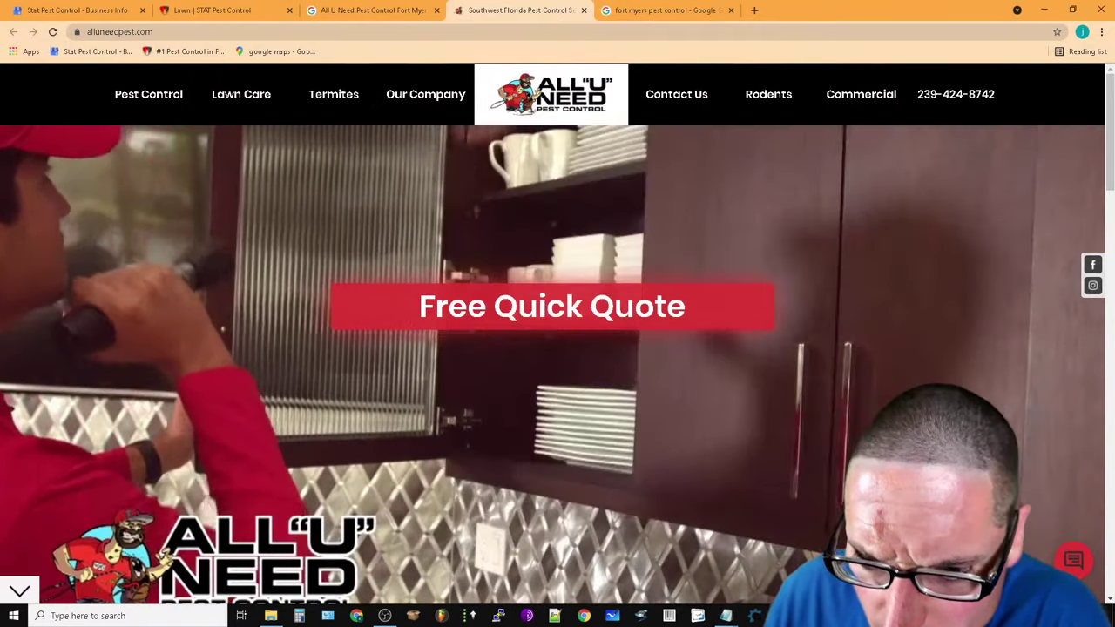
# Close the note containing the SEO expert biography without saving, and check the note with the schema markup
pyautogui.moveTo(725, 615)
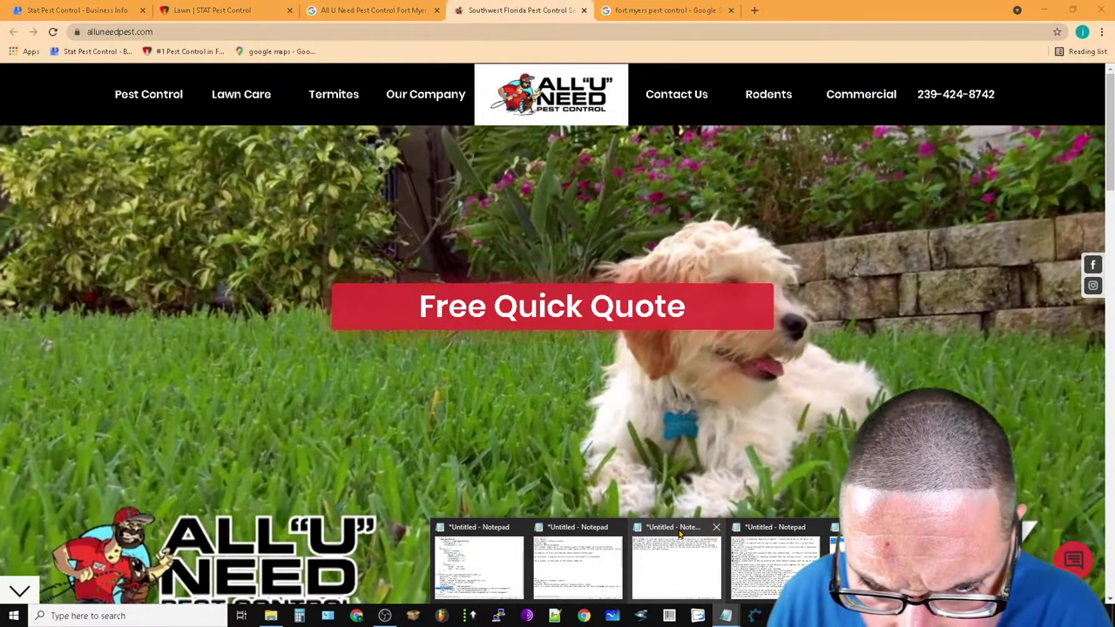
pyautogui.click(725, 561)
pyautogui.moveTo(722, 284); pyautogui.dragTo(369, 184)
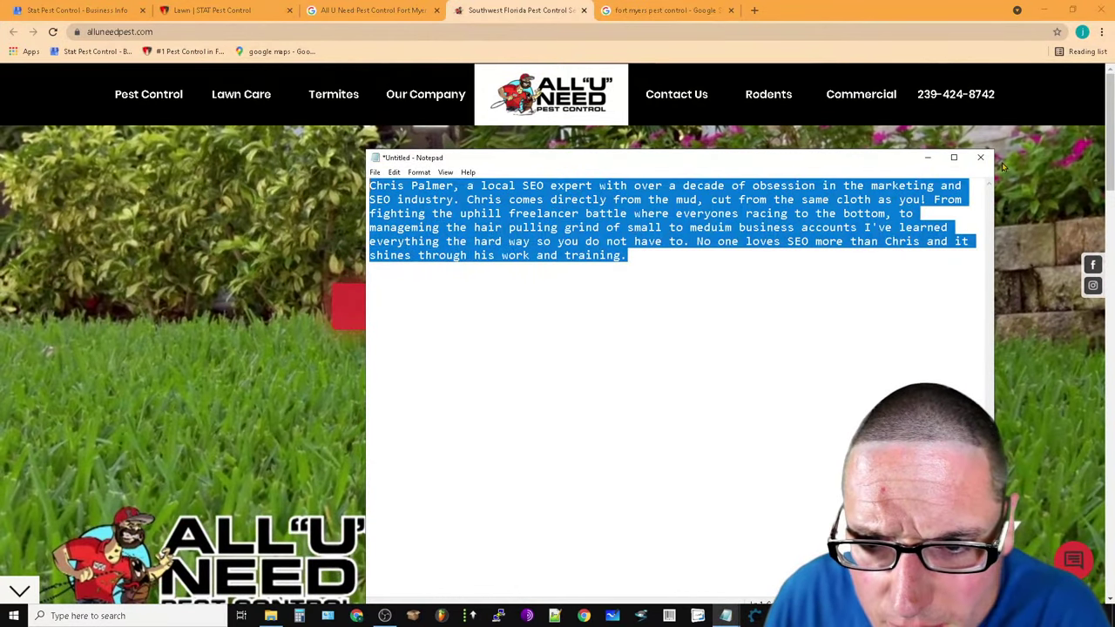
pyautogui.click(981, 161)
pyautogui.click(578, 308)
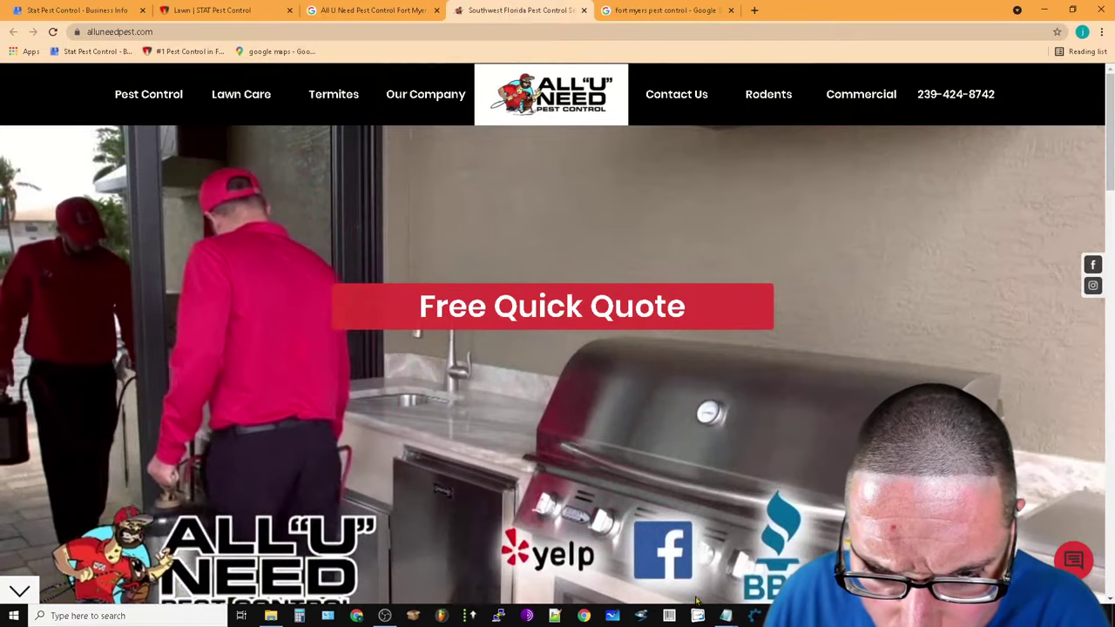
pyautogui.click(531, 532)
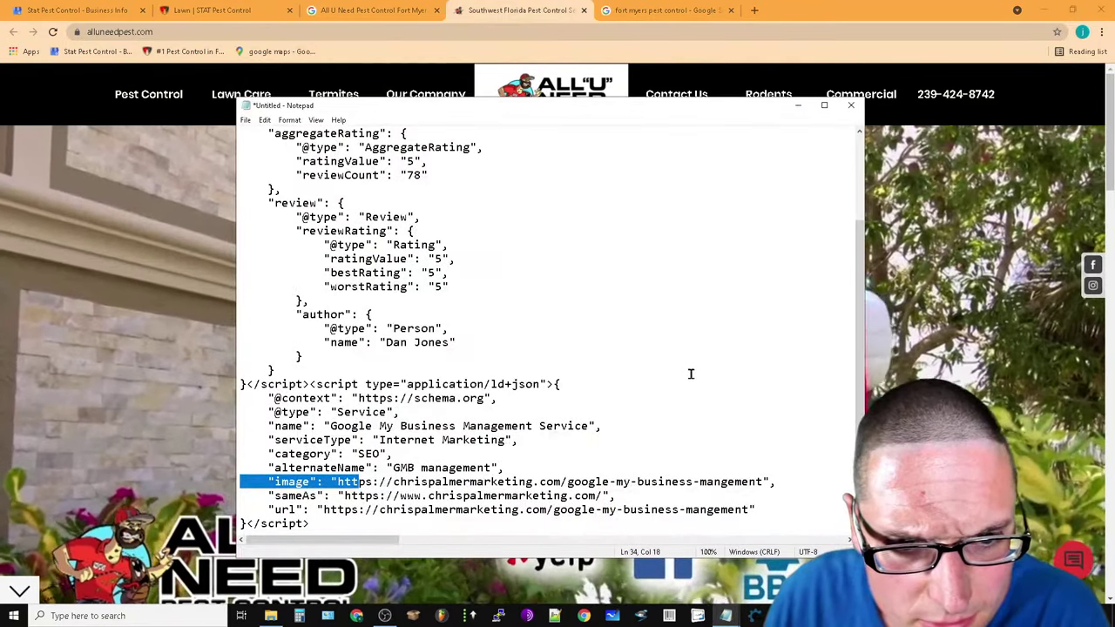
pyautogui.click(798, 106)
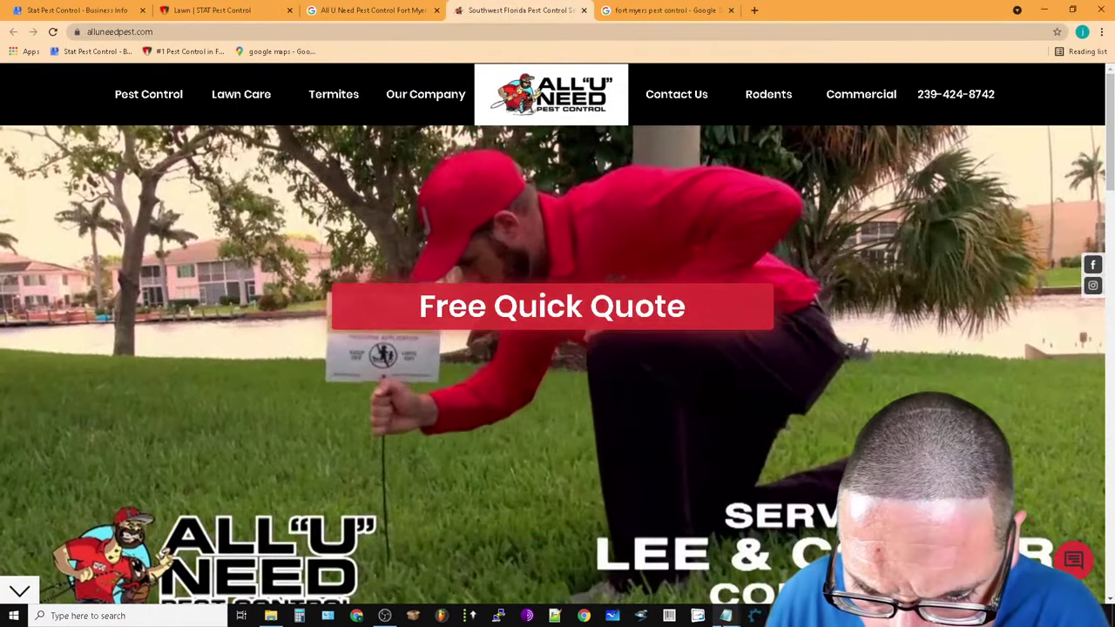
# Cut all the customer reviews out of their Notepad note and close the emptied note
pyautogui.moveTo(725, 616)
pyautogui.click(620, 540)
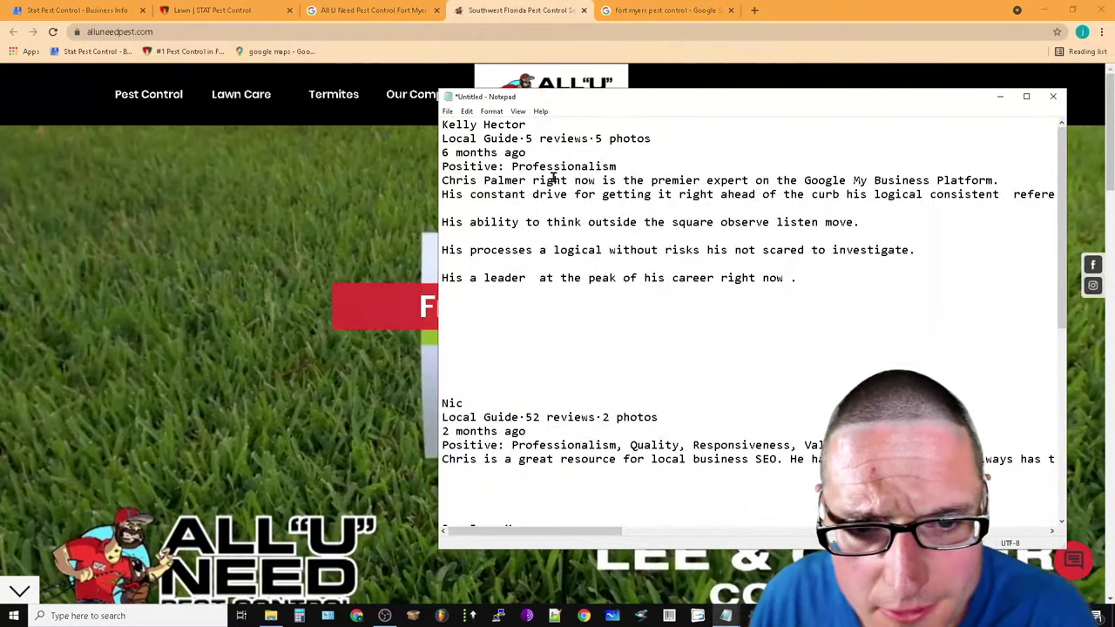
pyautogui.moveTo(528, 152); pyautogui.dragTo(443, 346)
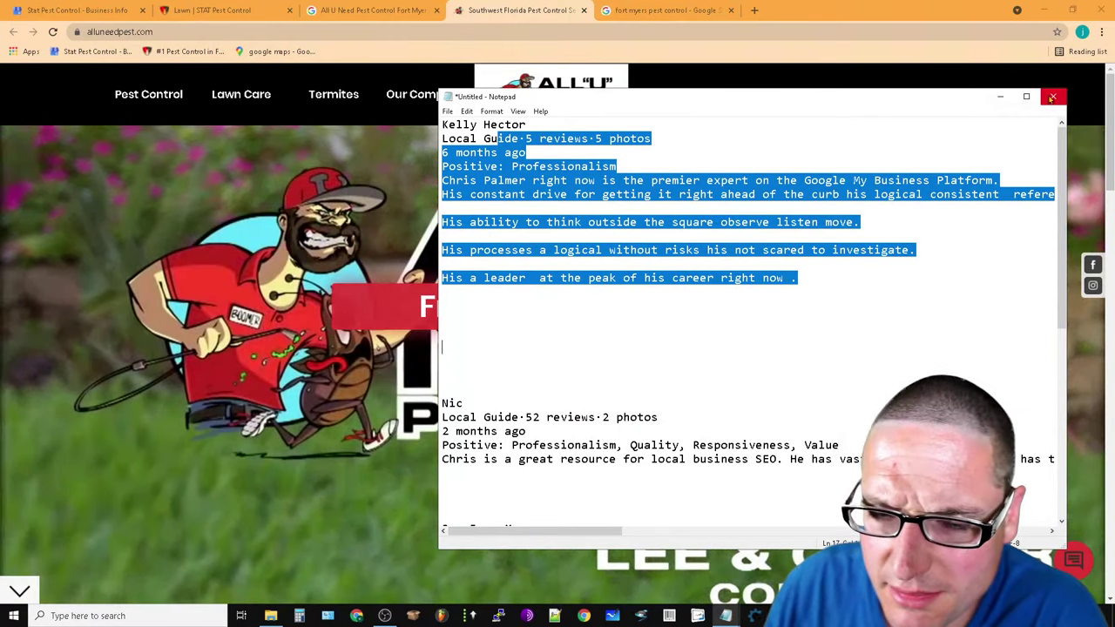
pyautogui.click(781, 392)
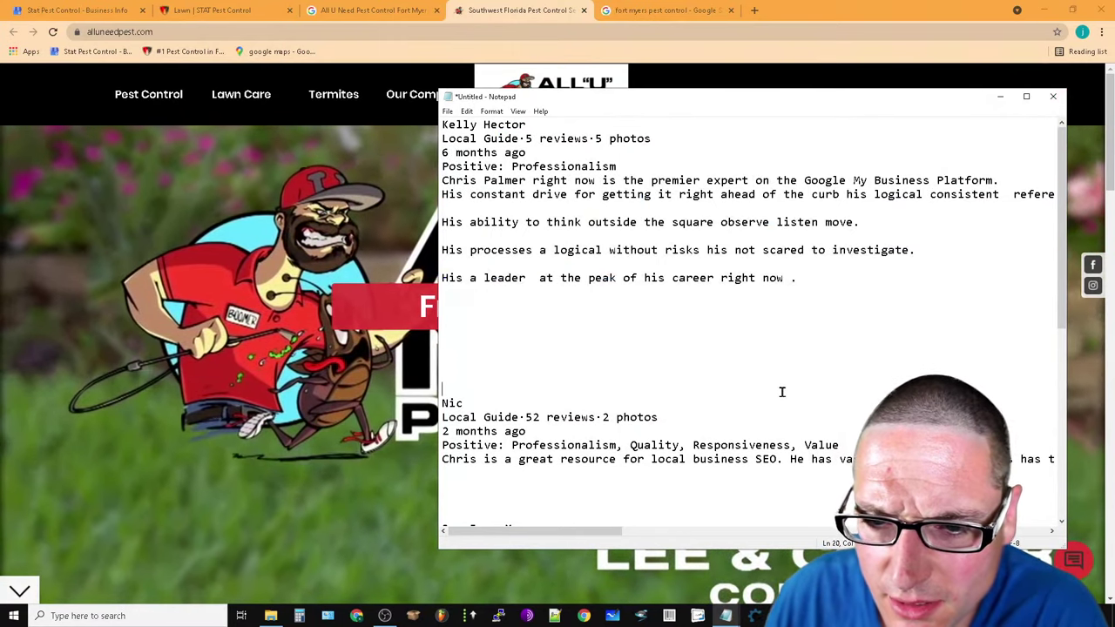
pyautogui.scroll(-10, 749, 366)
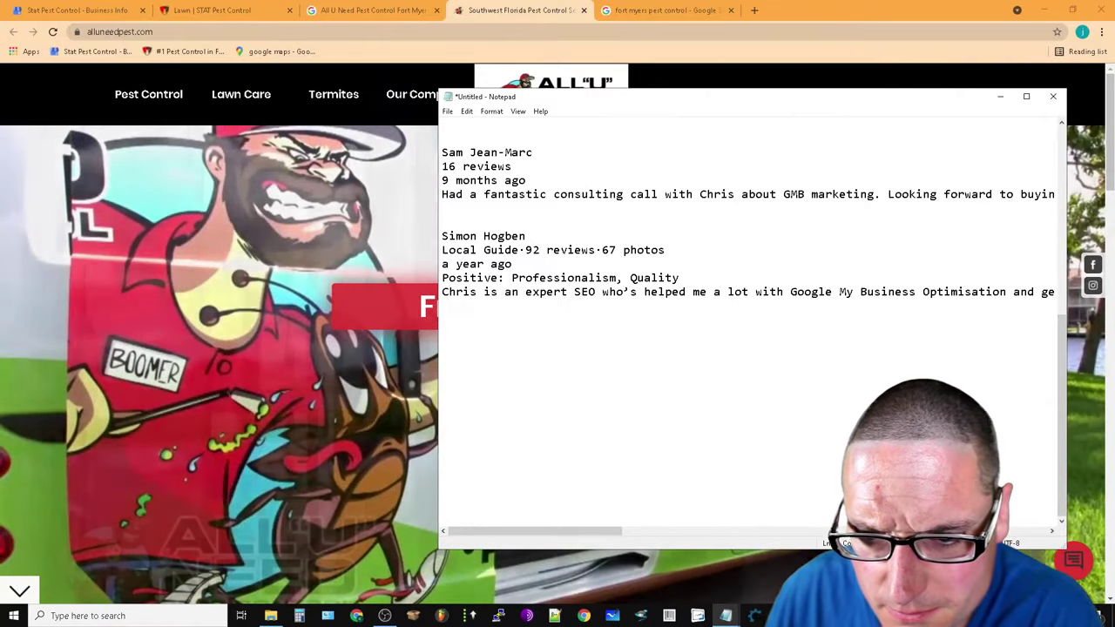
pyautogui.hotkey('ctrl', 'a')
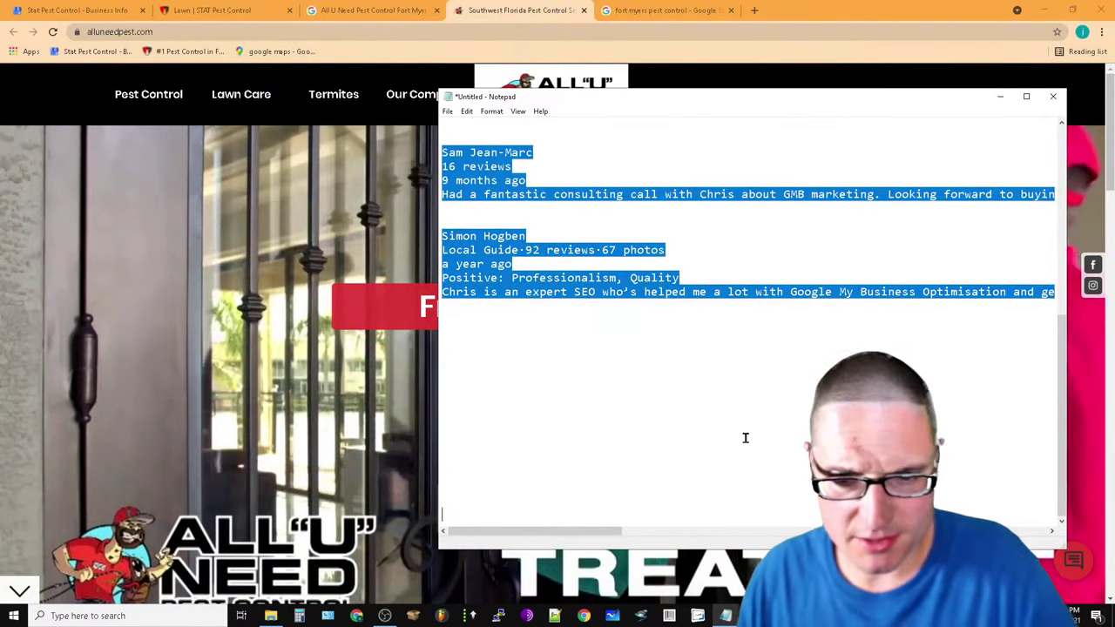
pyautogui.rightClick(504, 171)
pyautogui.click(522, 201)
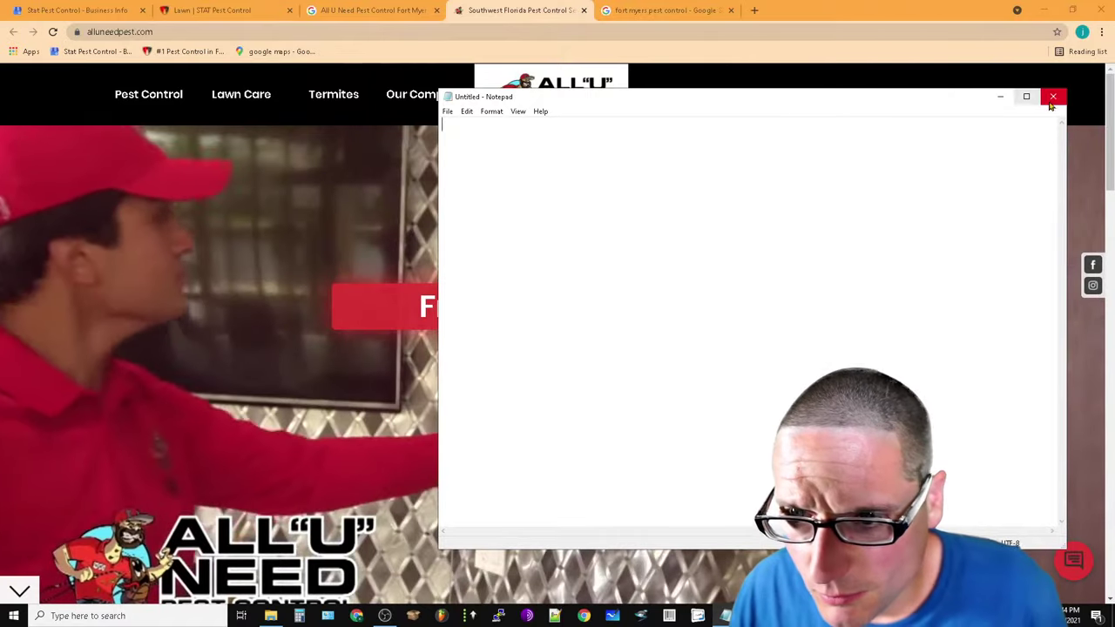
pyautogui.click(1052, 97)
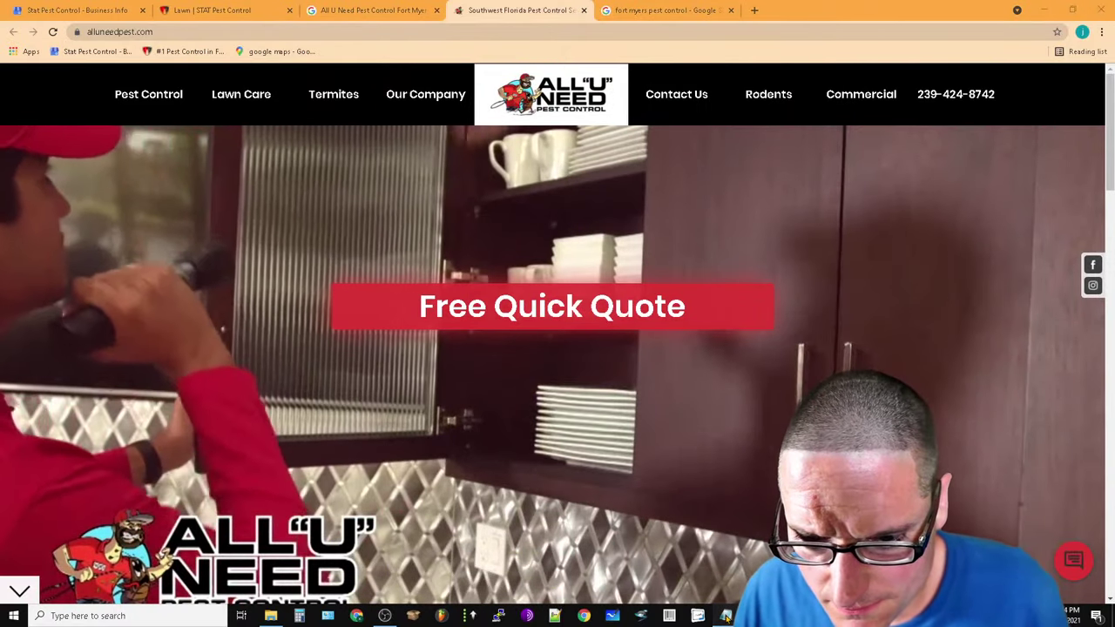
# Paste the cut customer reviews above the JSON-LD script in the schema markup note, separated by blank lines, and minimize the note
pyautogui.moveTo(725, 616)
pyautogui.click(574, 538)
pyautogui.scroll(5, 577, 392)
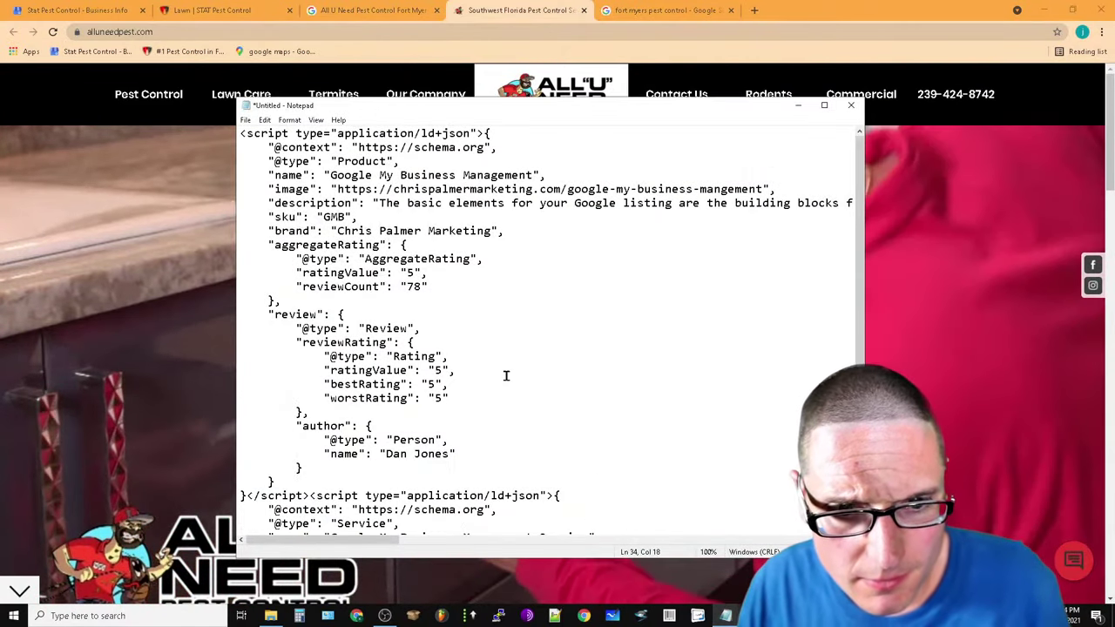
pyautogui.click(242, 133)
pyautogui.press('Return')
pyautogui.press('Return')
pyautogui.press('Return')
pyautogui.press('Return')
pyautogui.press('Return')
pyautogui.press('Return')
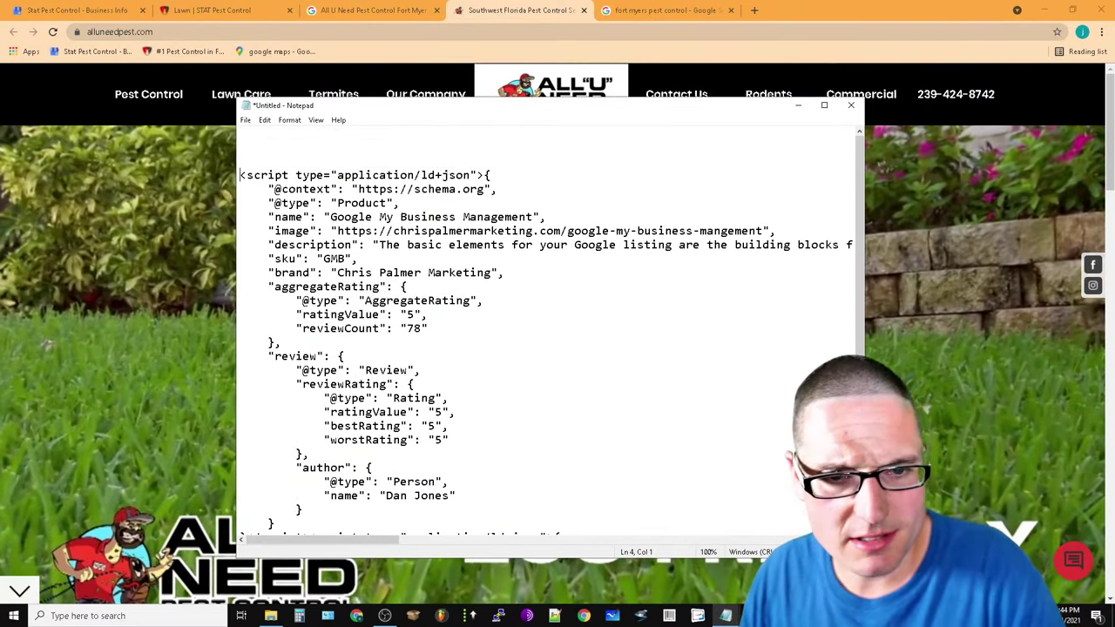
pyautogui.rightClick(253, 140)
pyautogui.click(323, 202)
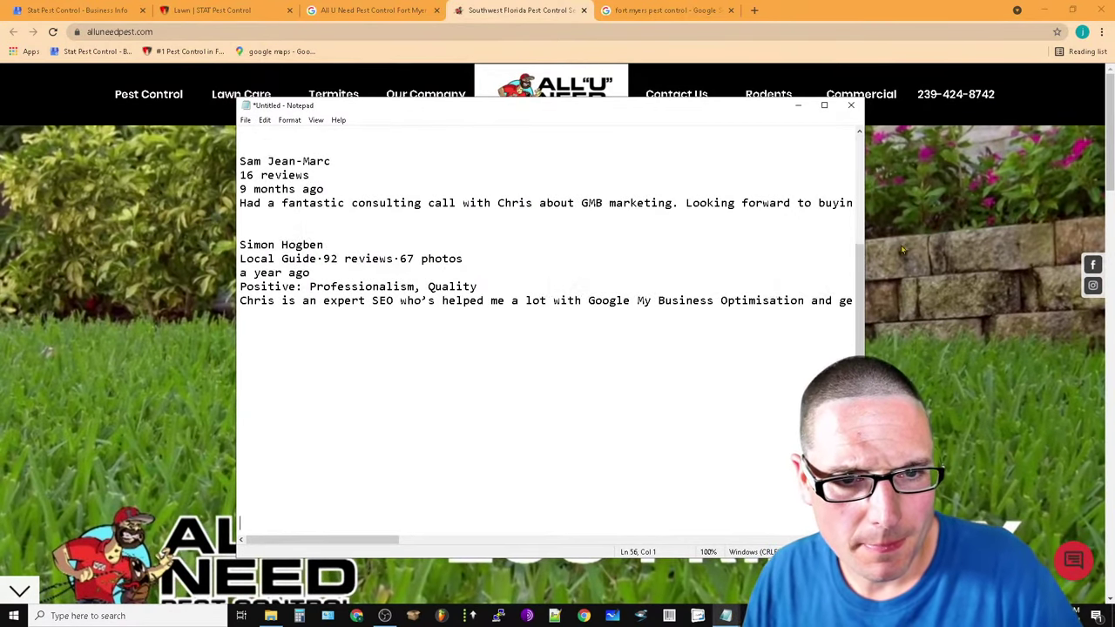
pyautogui.click(796, 106)
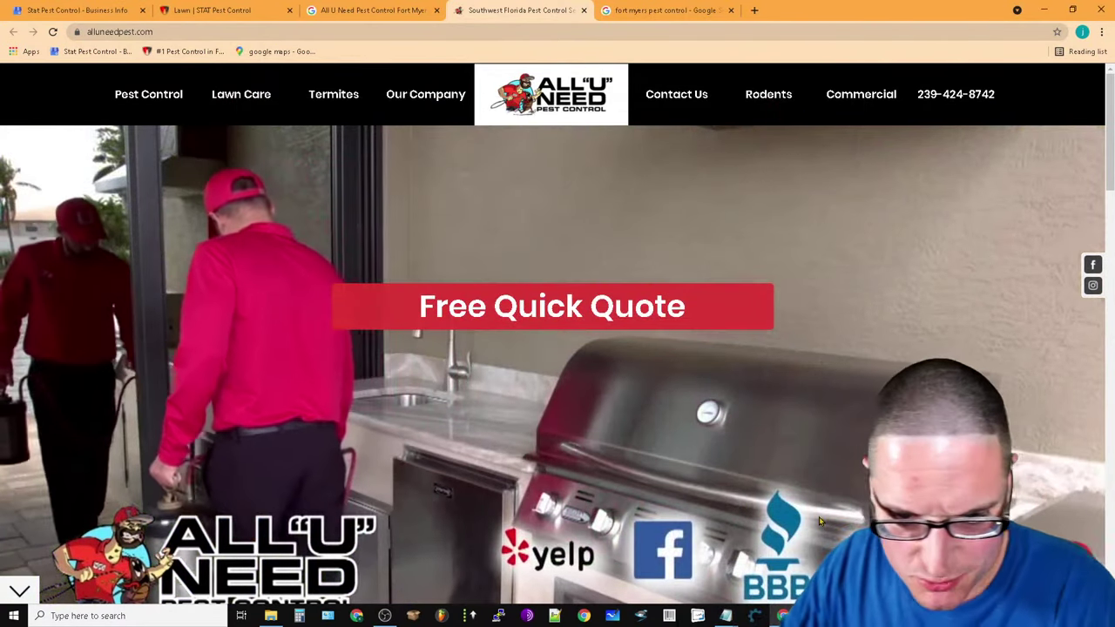
# Close the Notepad note containing the Ranking Report sales copy without saving it
pyautogui.moveTo(726, 615)
pyautogui.click(675, 562)
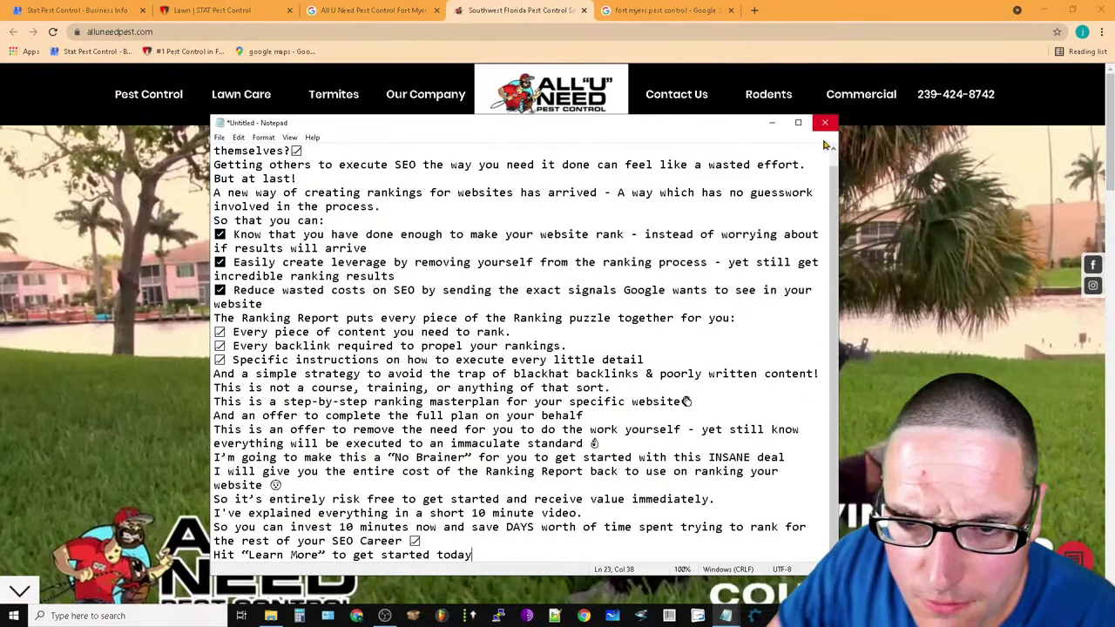
pyautogui.click(833, 122)
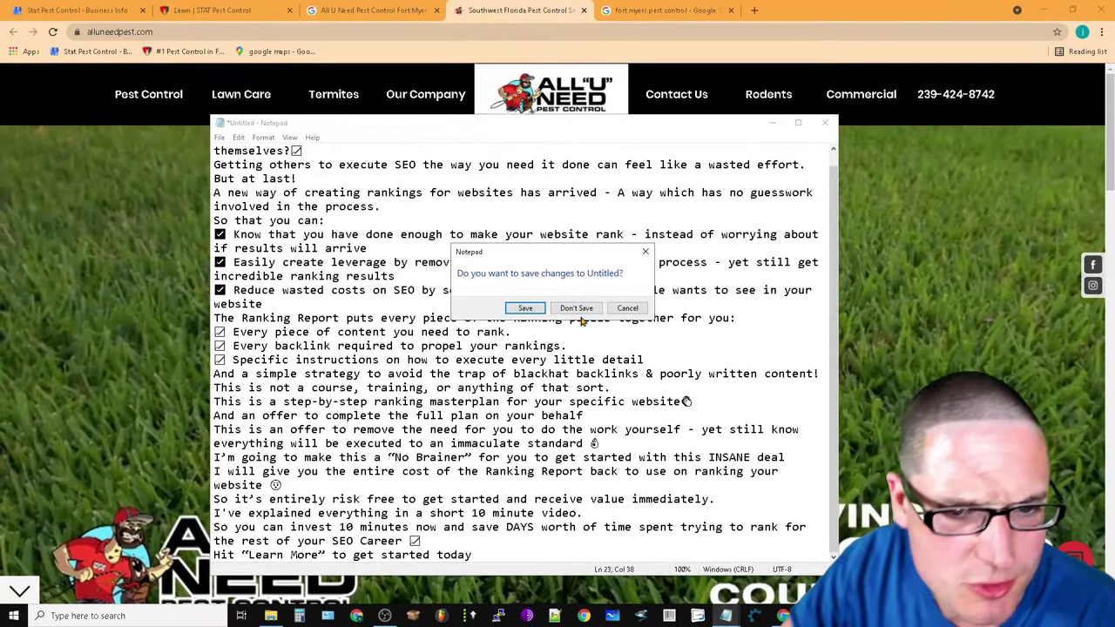
pyautogui.click(579, 312)
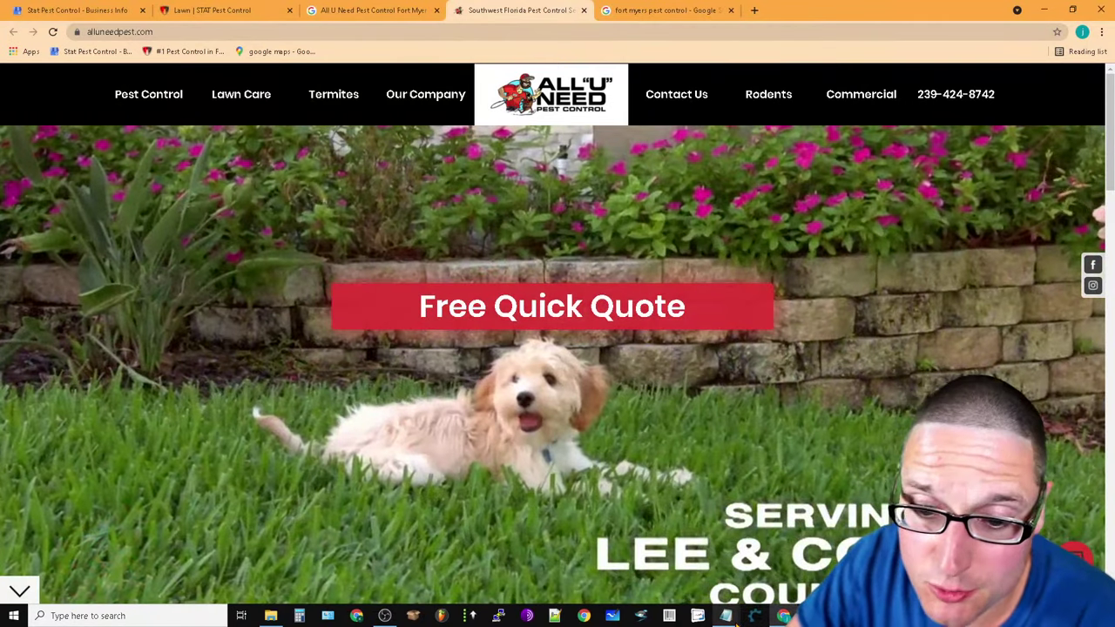
# Open the note with the Fort Myers pest control word count and close it without saving
pyautogui.moveTo(725, 616)
pyautogui.click(756, 540)
pyautogui.click(737, 291)
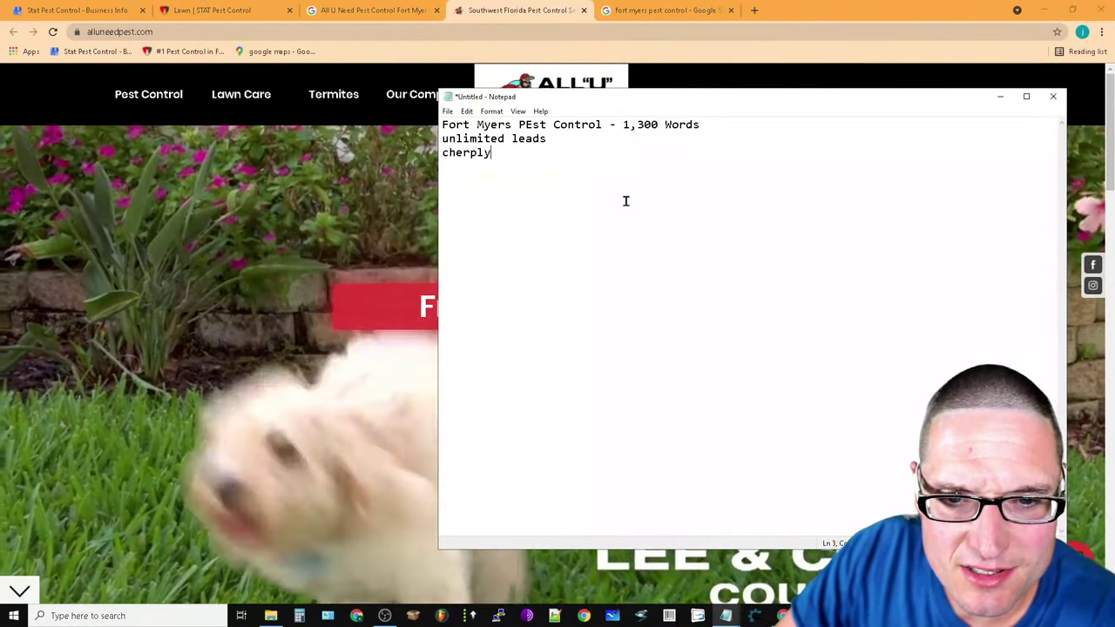
pyautogui.hotkey('ctrl', 'a')
pyautogui.click(934, 321)
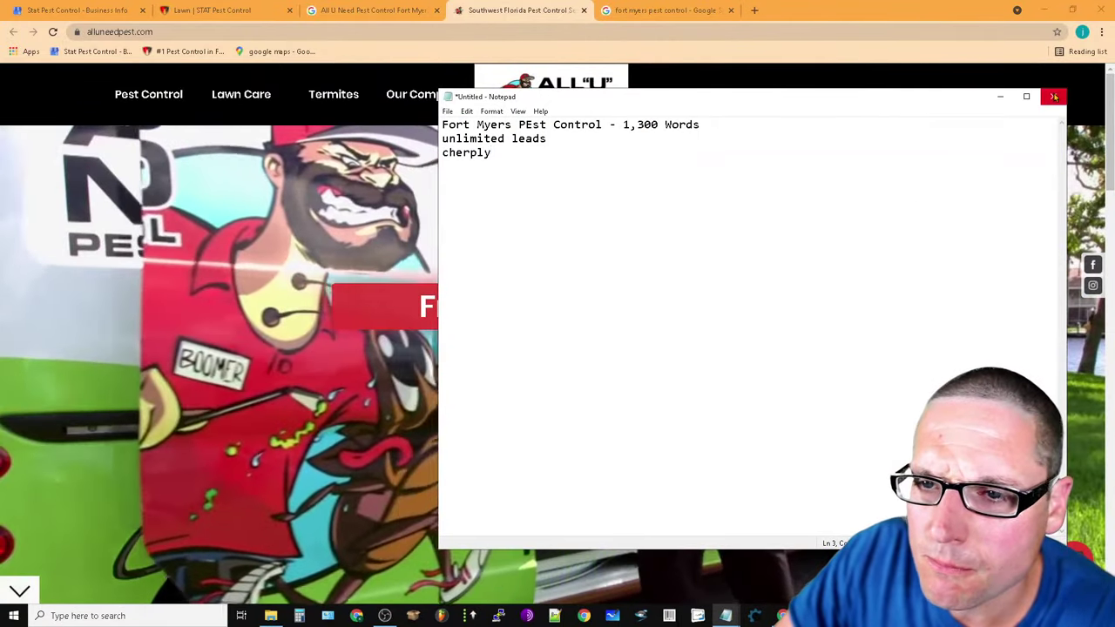
pyautogui.click(1054, 96)
pyautogui.click(574, 309)
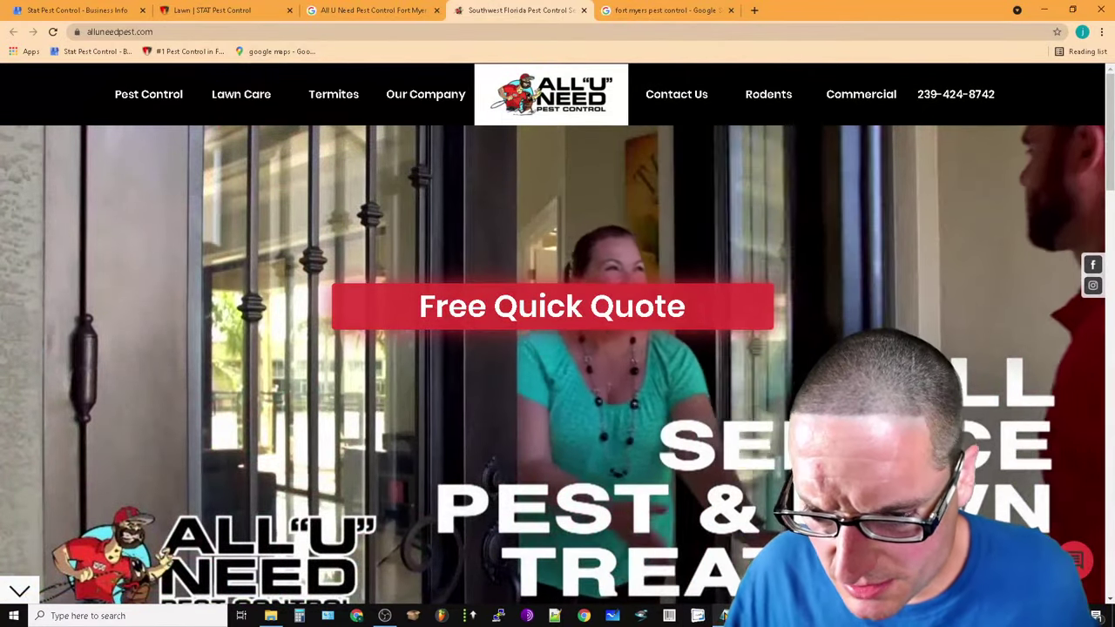
# Correct the misspelled last word of the Contact Page appointment note to "link" and minimize the note
pyautogui.moveTo(725, 614)
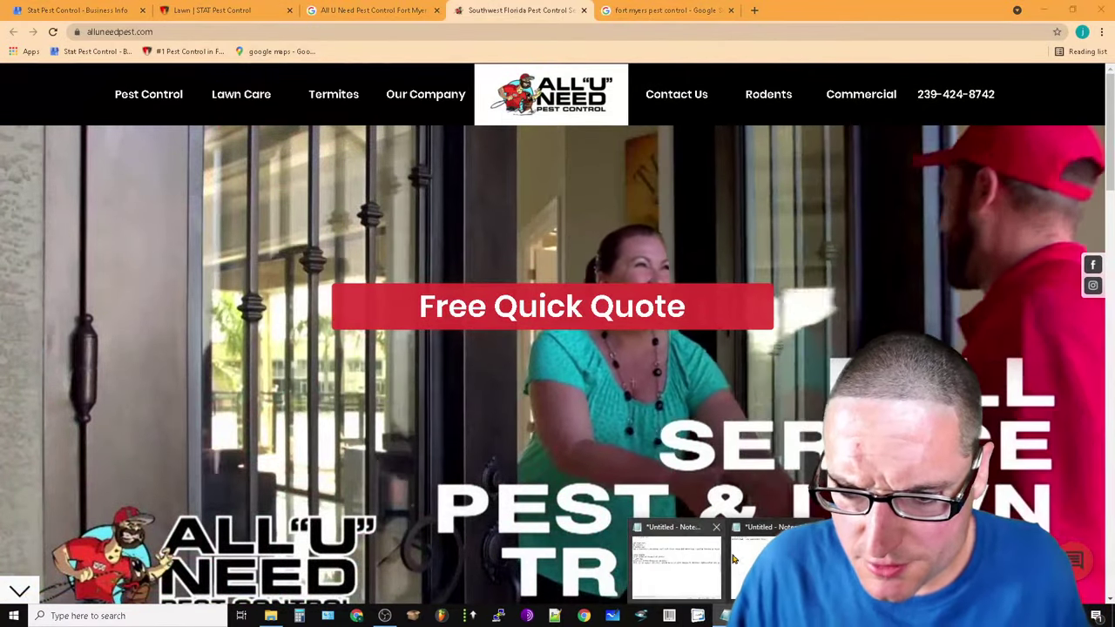
pyautogui.click(733, 559)
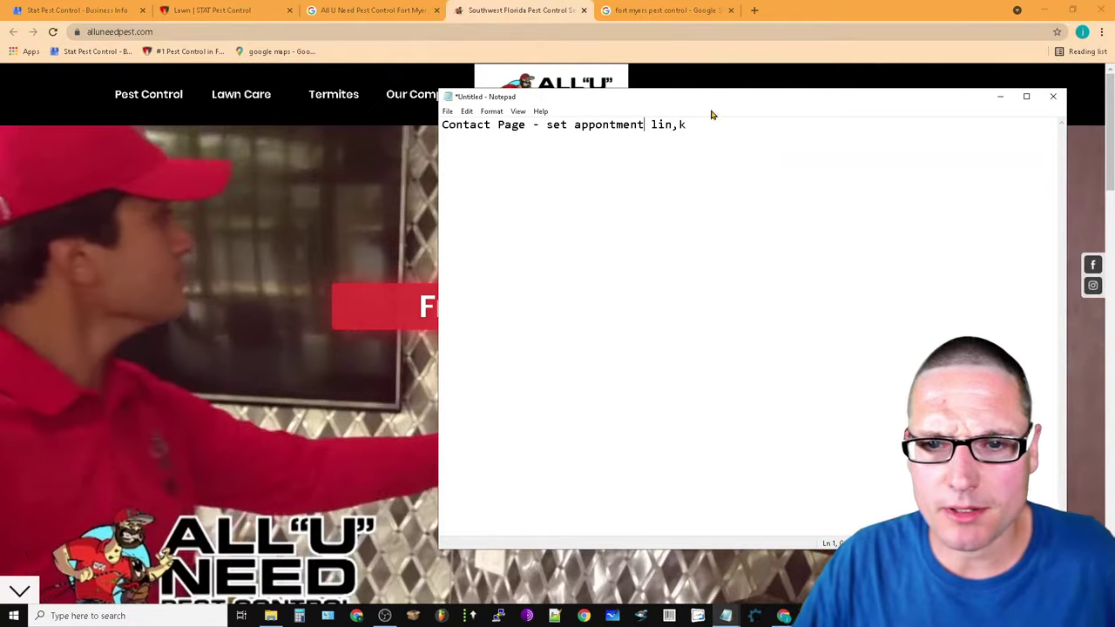
pyautogui.click(677, 123)
pyautogui.press('BackSpace')
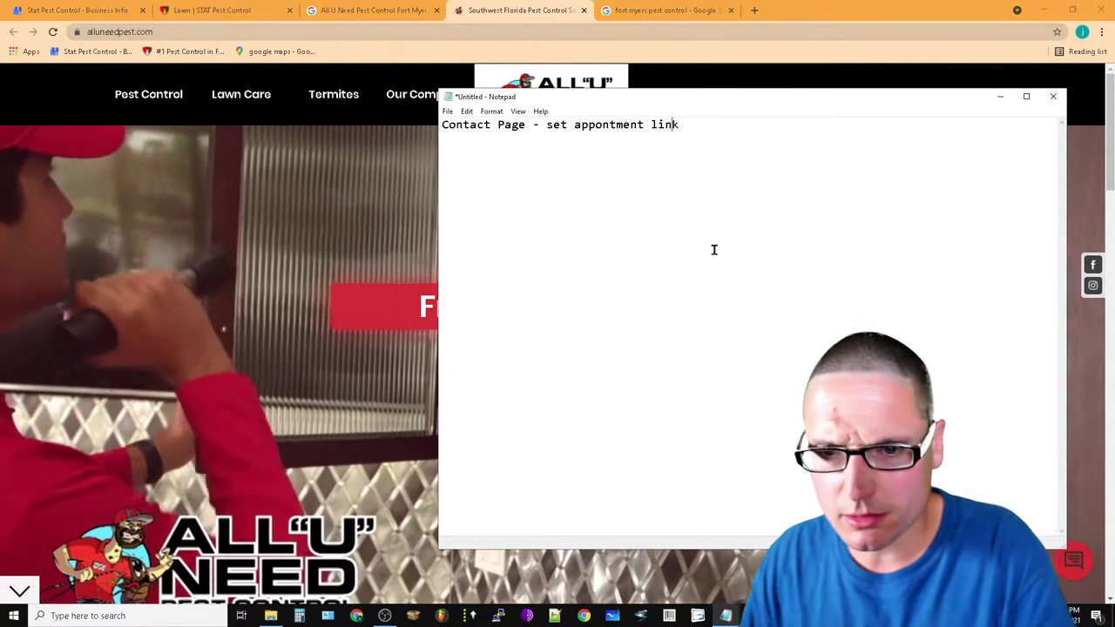
pyautogui.click(999, 96)
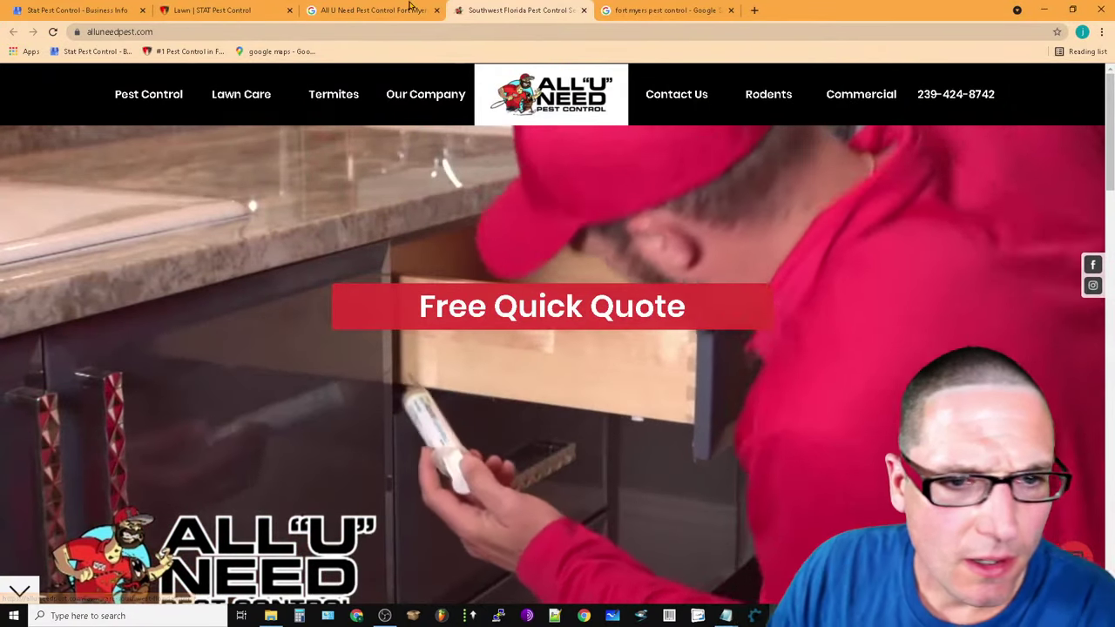
# Compare the All U Need Pest Control Fort Myers listing with the business info of the Stat Pest Control profile
pyautogui.click(375, 9)
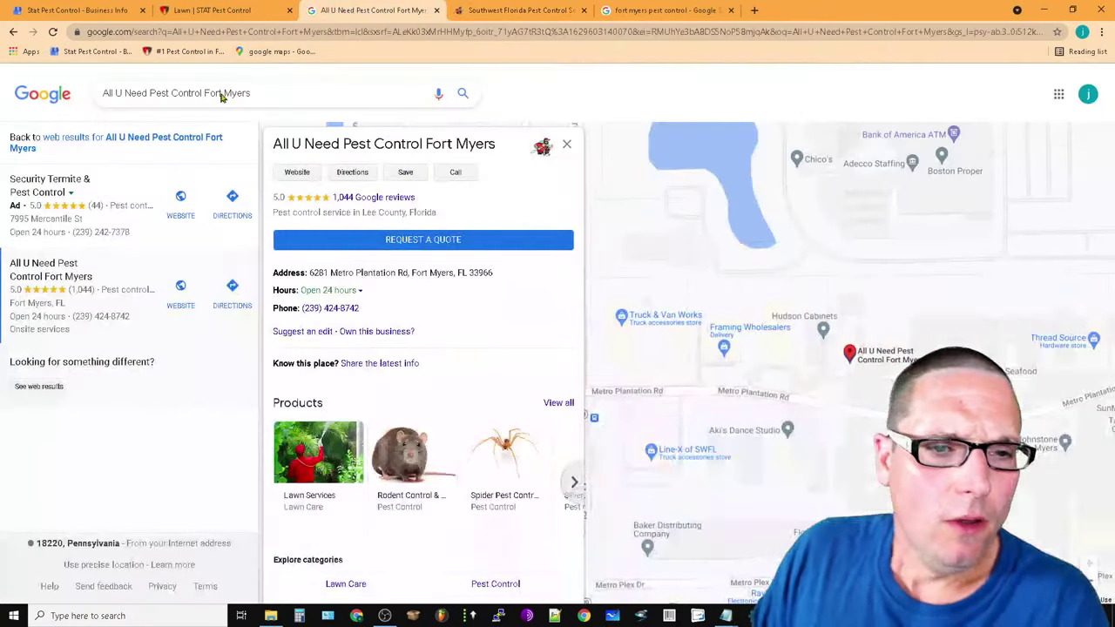
pyautogui.click(152, 10)
pyautogui.click(59, 9)
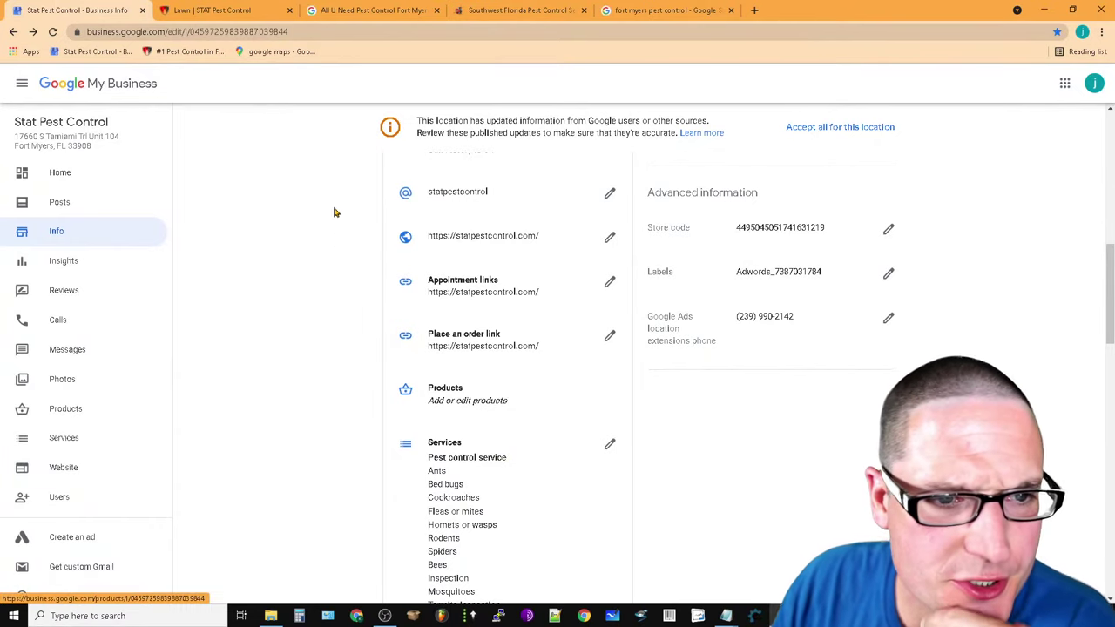
pyautogui.click(372, 9)
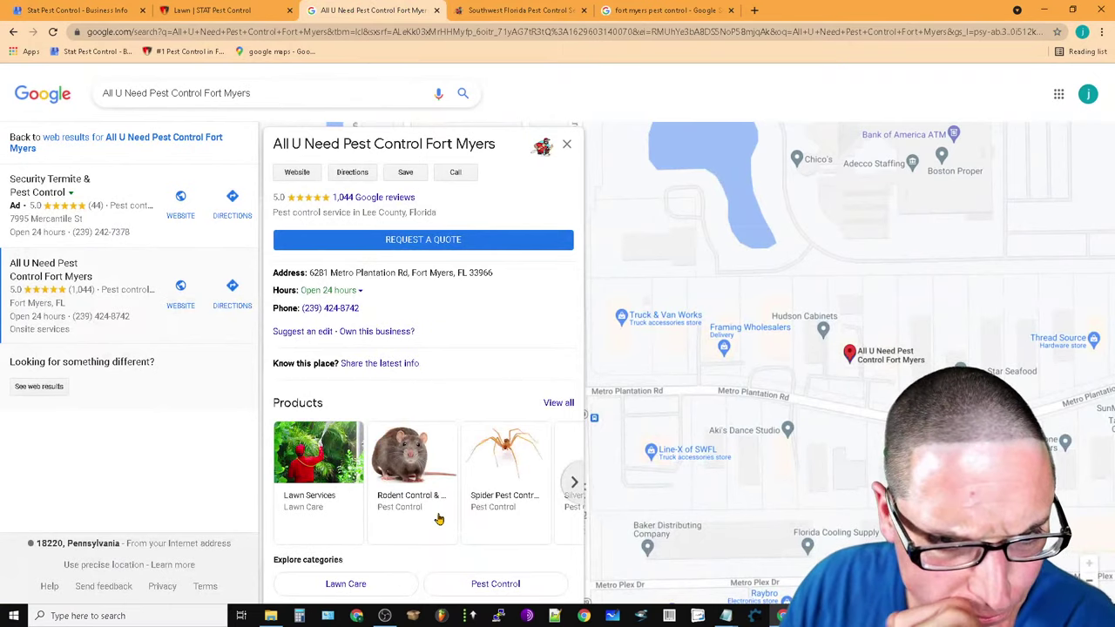
pyautogui.scroll(-4, 414, 466)
pyautogui.scroll(4, 383, 348)
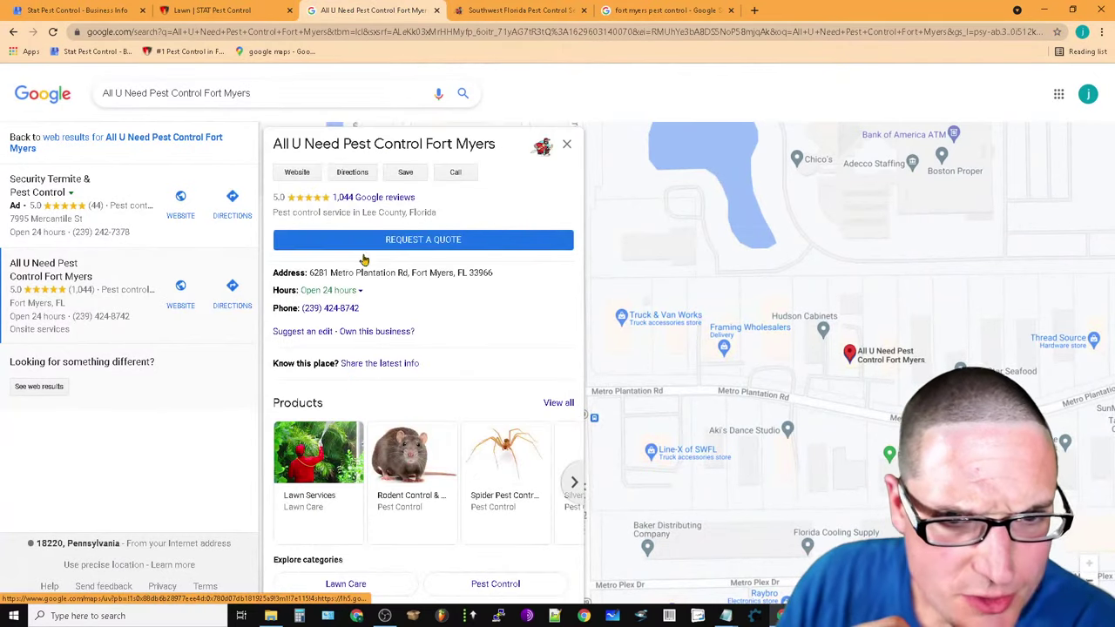
# Examine the American Allegiance Pest Control and Fort Myers Pest Control Inc listings from the Fort Myers pest control search
pyautogui.click(501, 10)
pyautogui.click(661, 9)
pyautogui.scroll(5, 418, 474)
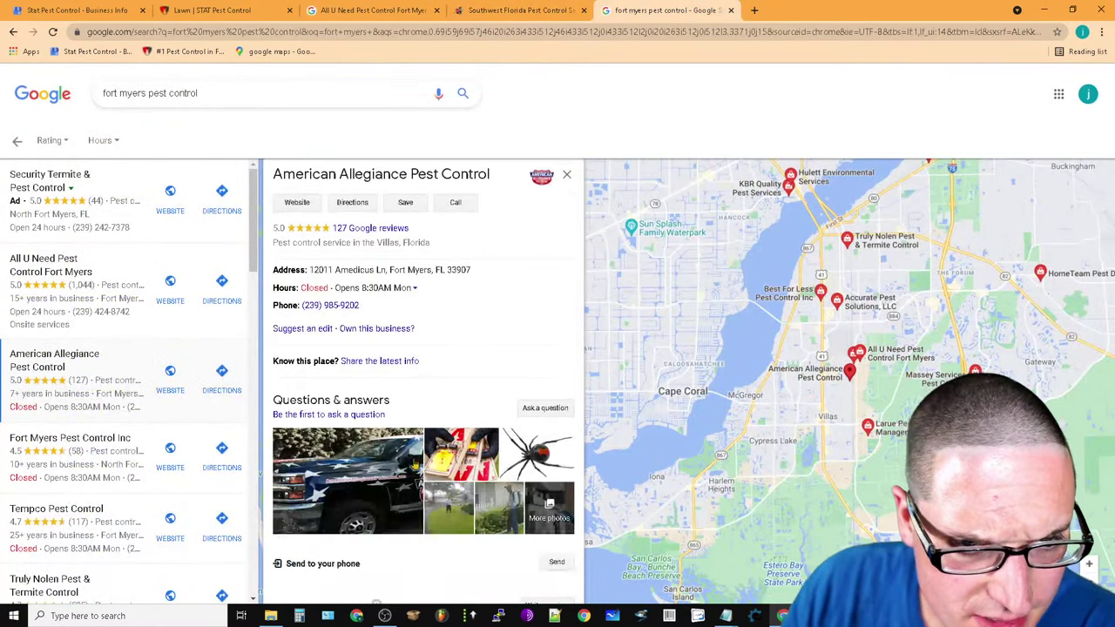
pyautogui.scroll(-10, 409, 501)
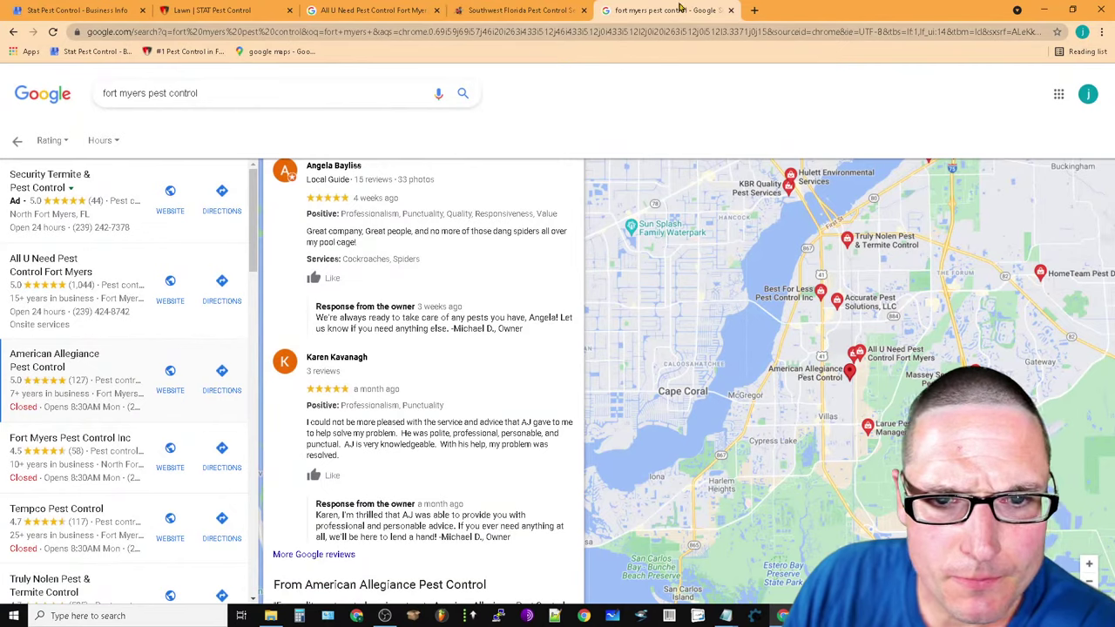
pyautogui.click(12, 32)
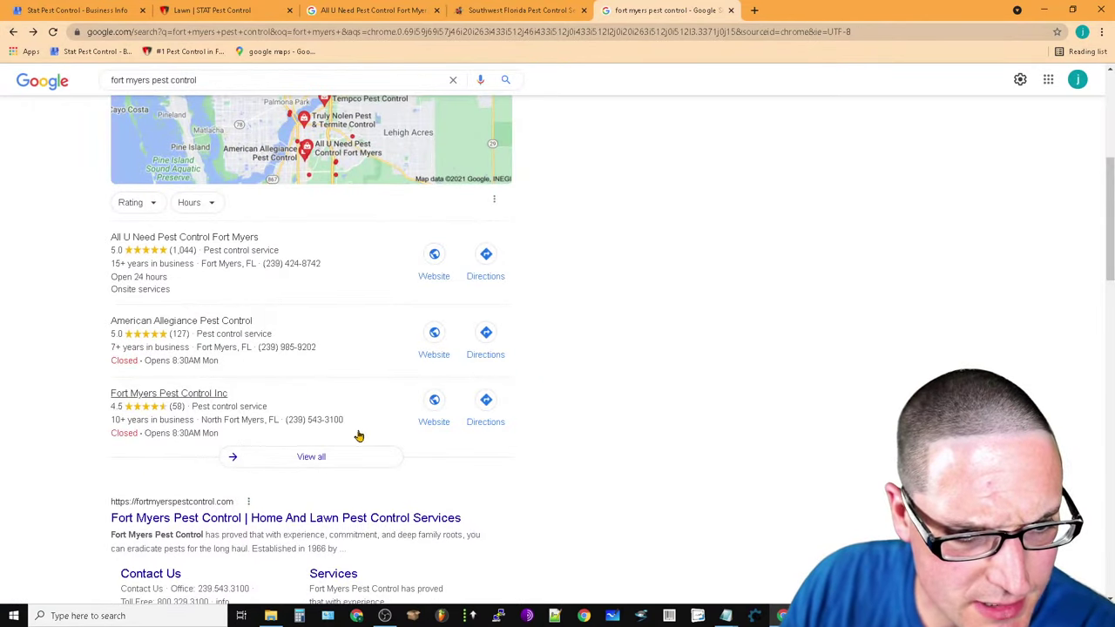
pyautogui.click(303, 404)
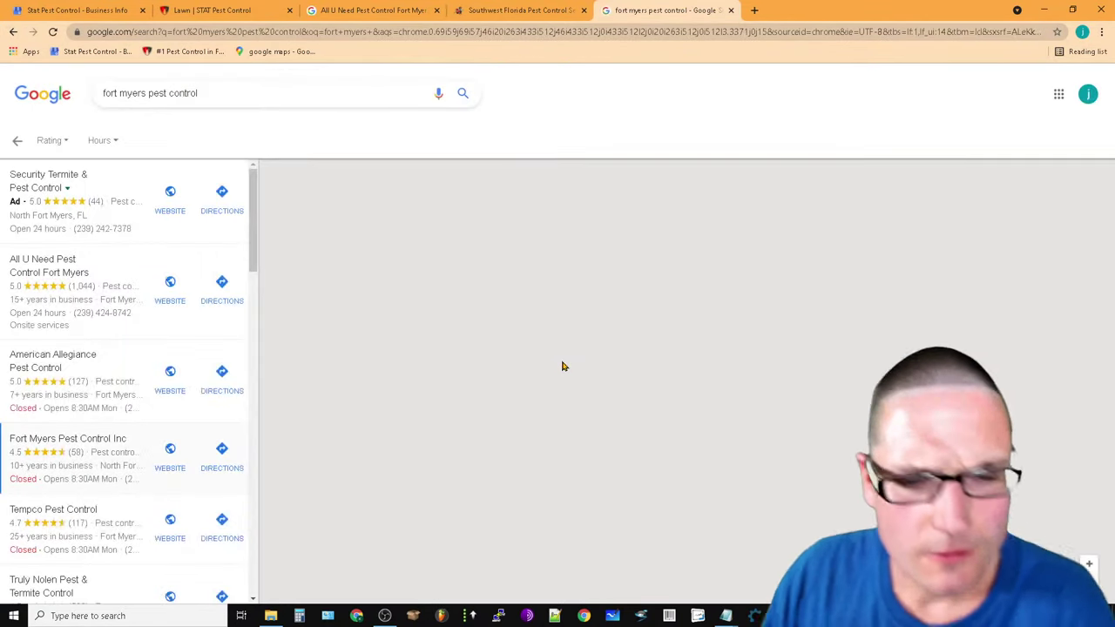
pyautogui.scroll(-15, 453, 364)
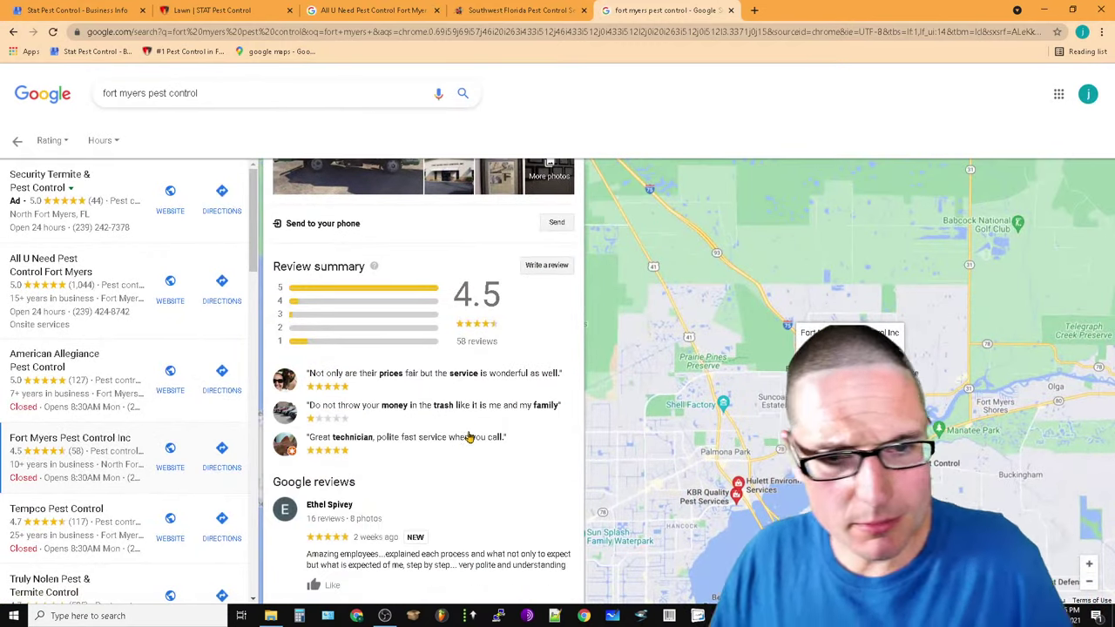
pyautogui.scroll(-2, 452, 433)
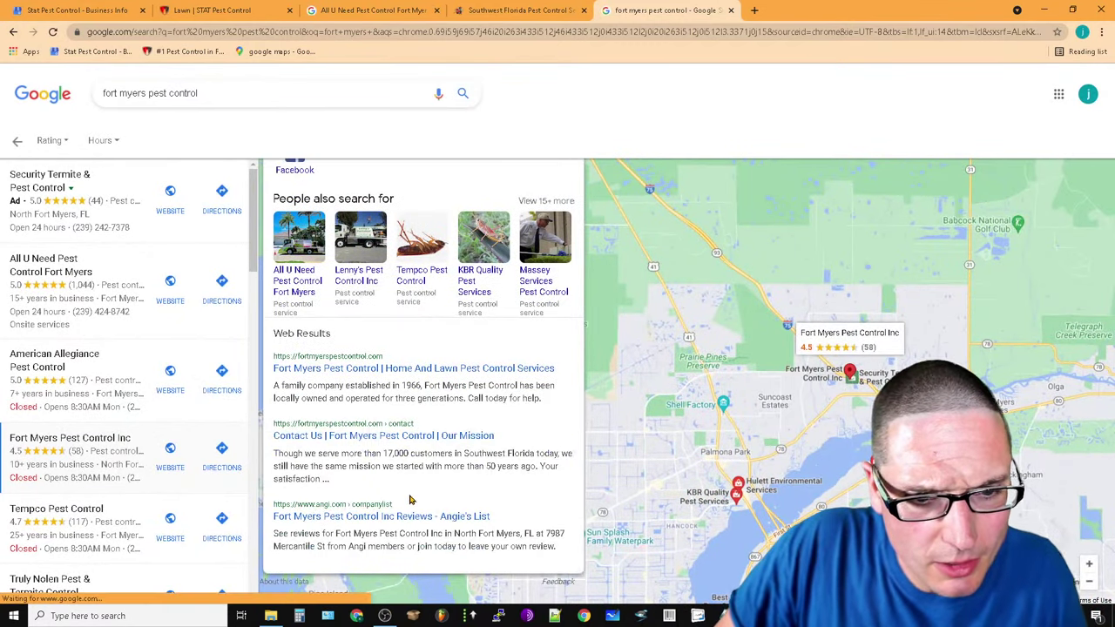
pyautogui.scroll(17, 410, 497)
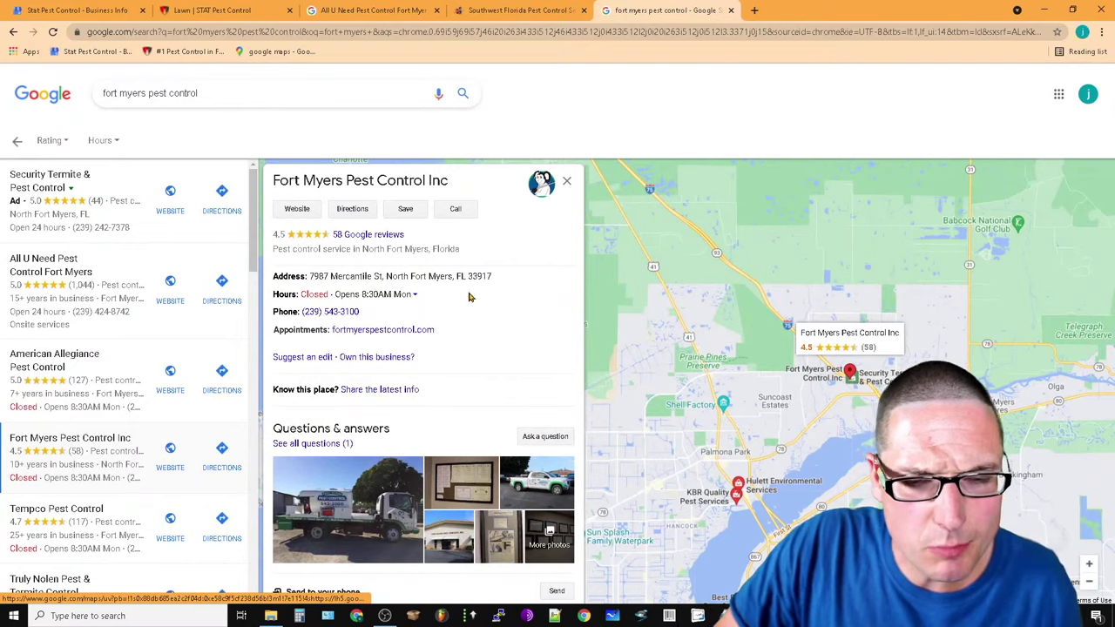
pyautogui.click(202, 9)
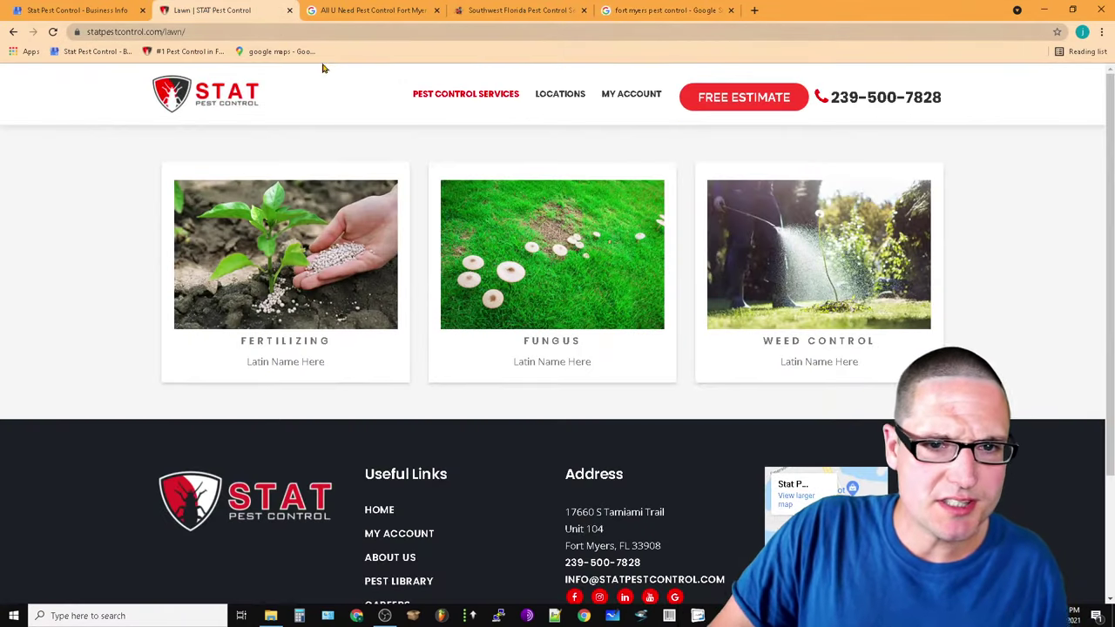
pyautogui.click(364, 8)
pyautogui.click(497, 8)
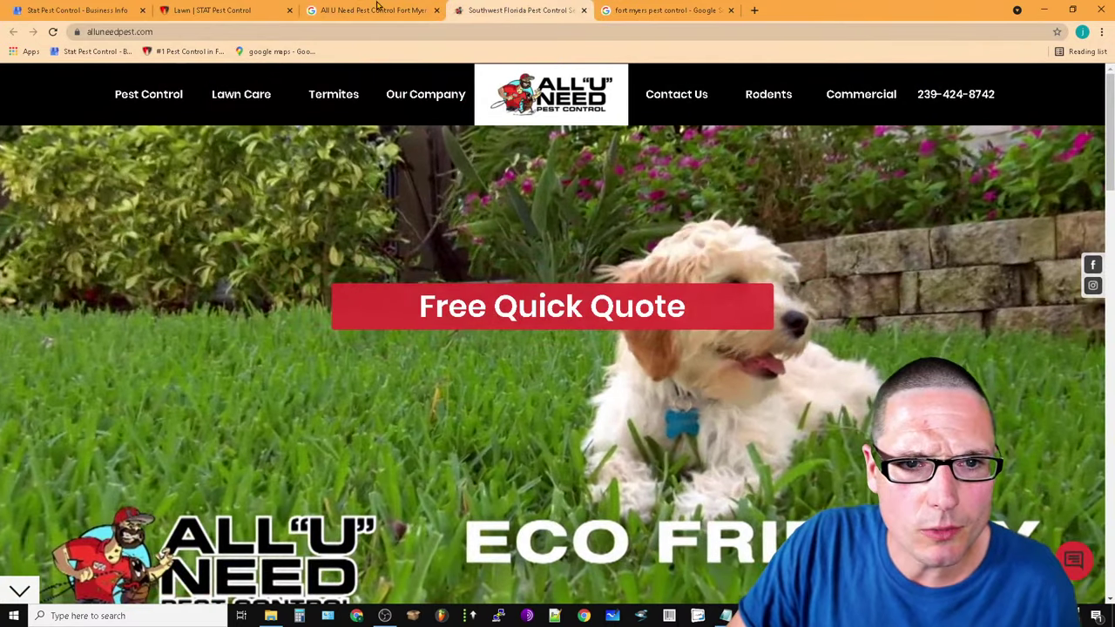
pyautogui.click(377, 9)
pyautogui.click(214, 10)
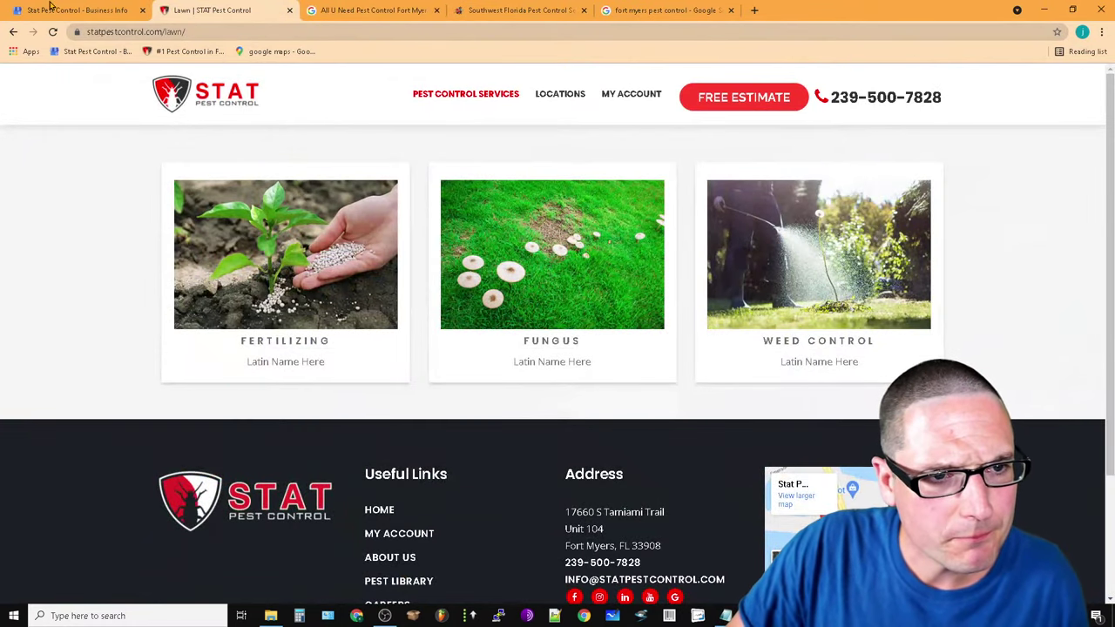
pyautogui.click(51, 7)
# Capture the Pest Control Services list on the STAT website as a screenshot, paste it into Microsoft Whiteboard, and minimize the board
pyautogui.click(200, 9)
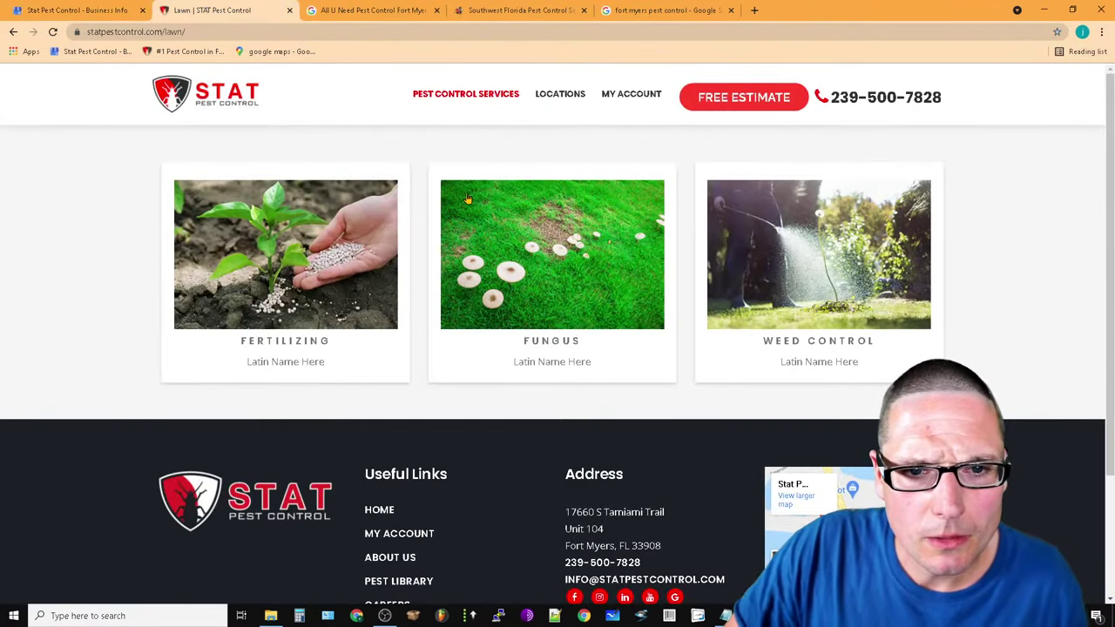
pyautogui.moveTo(499, 83)
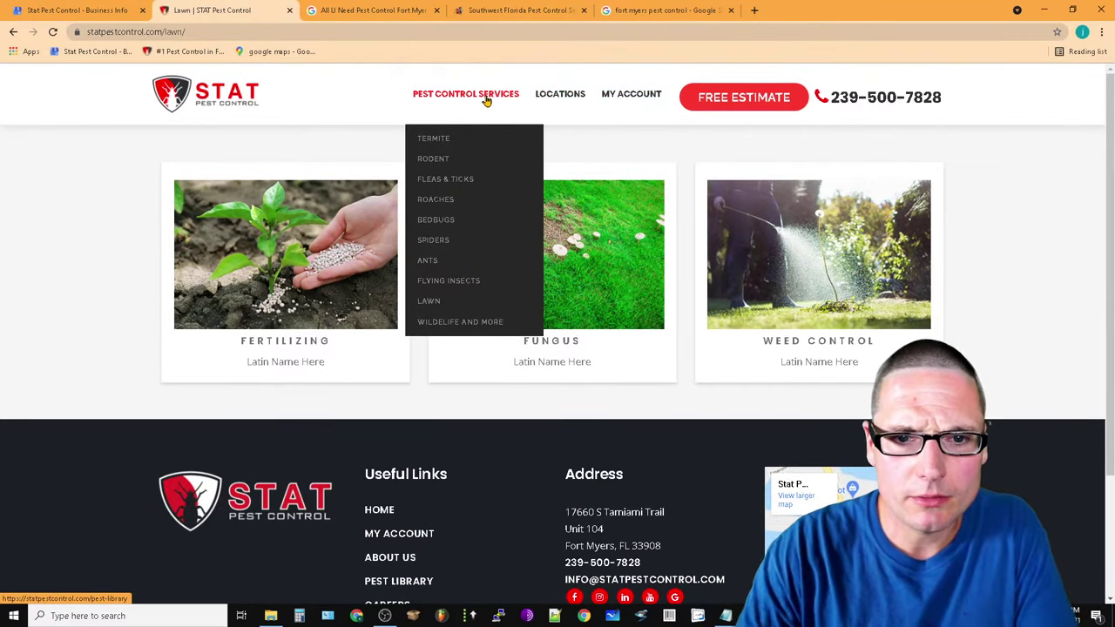
pyautogui.press('super+shift+s')
pyautogui.moveTo(395, 106)
pyautogui.mouseDown()
pyautogui.moveTo(478, 386)
pyautogui.moveTo(526, 337)
pyautogui.mouseUp()
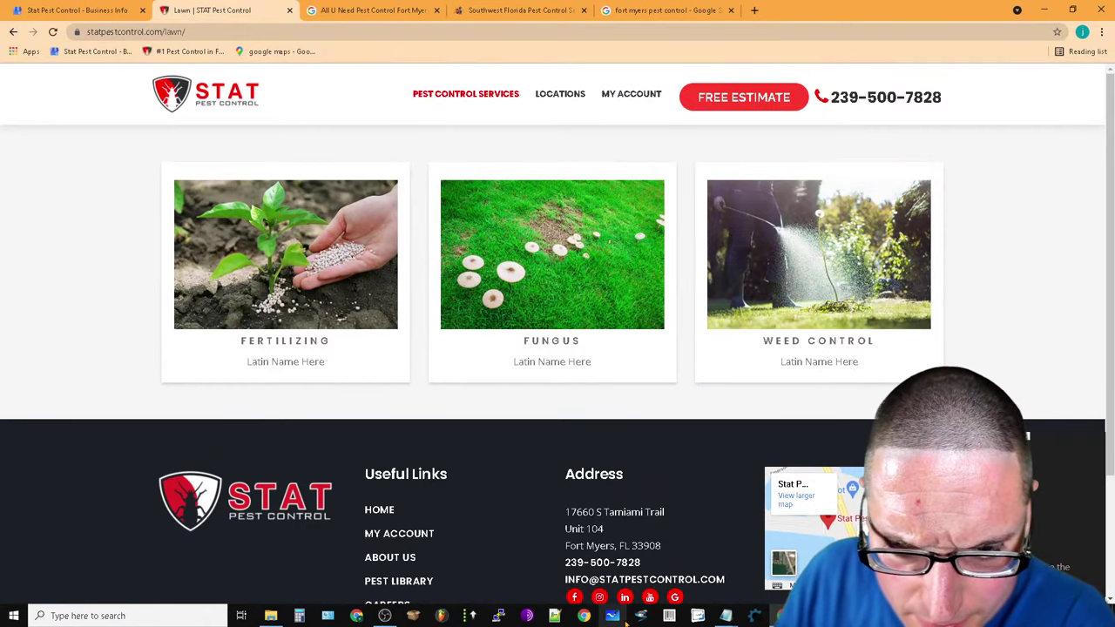
pyautogui.click(613, 616)
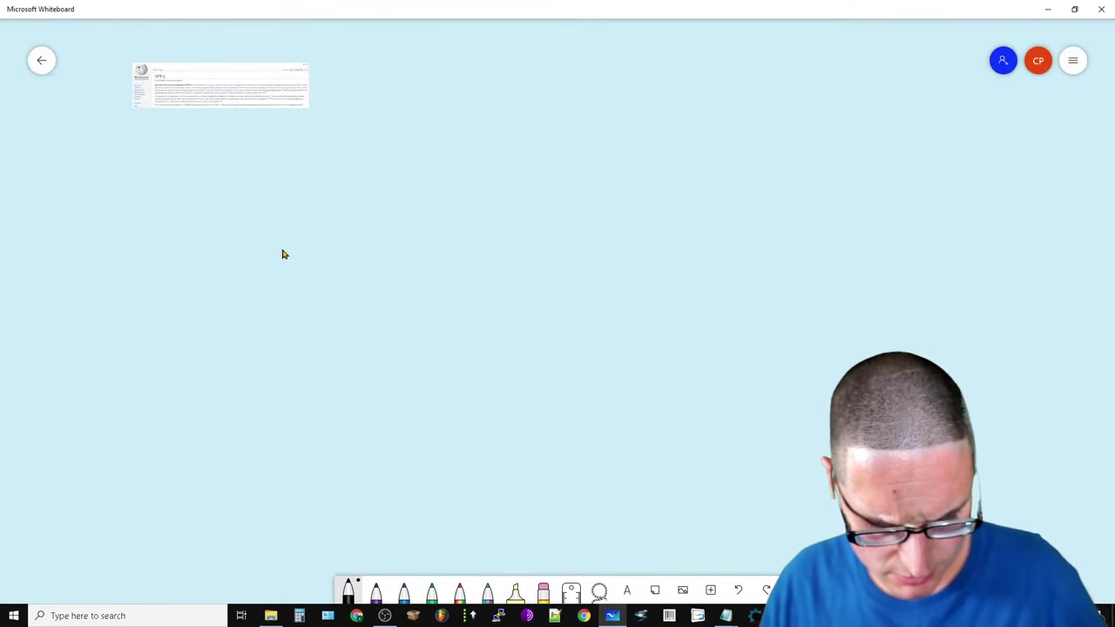
pyautogui.hotkey('ctrl', 'v')
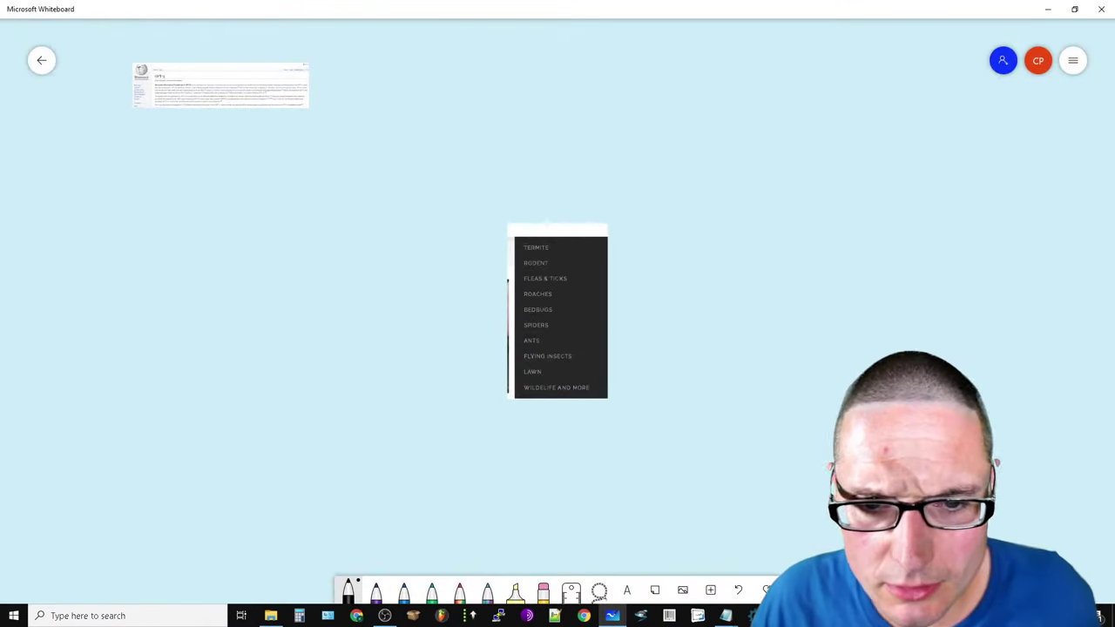
pyautogui.click(1047, 9)
# Review the Stat Pest Control profile's products by Termite, Wildlife and Pest category, and view them as published on Google
pyautogui.click(79, 9)
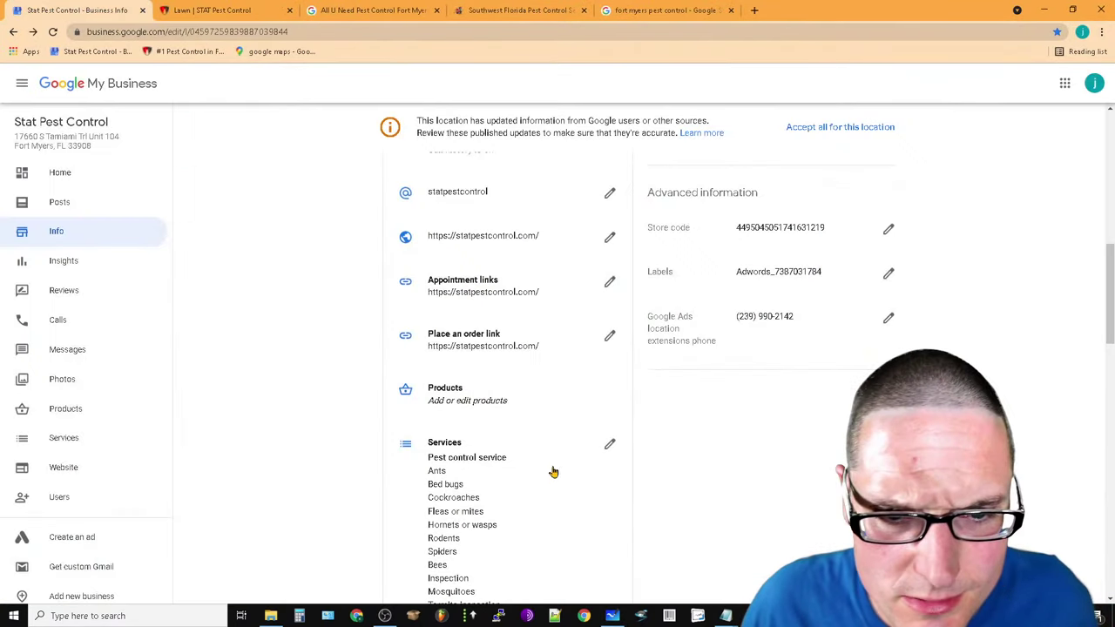
pyautogui.click(475, 400)
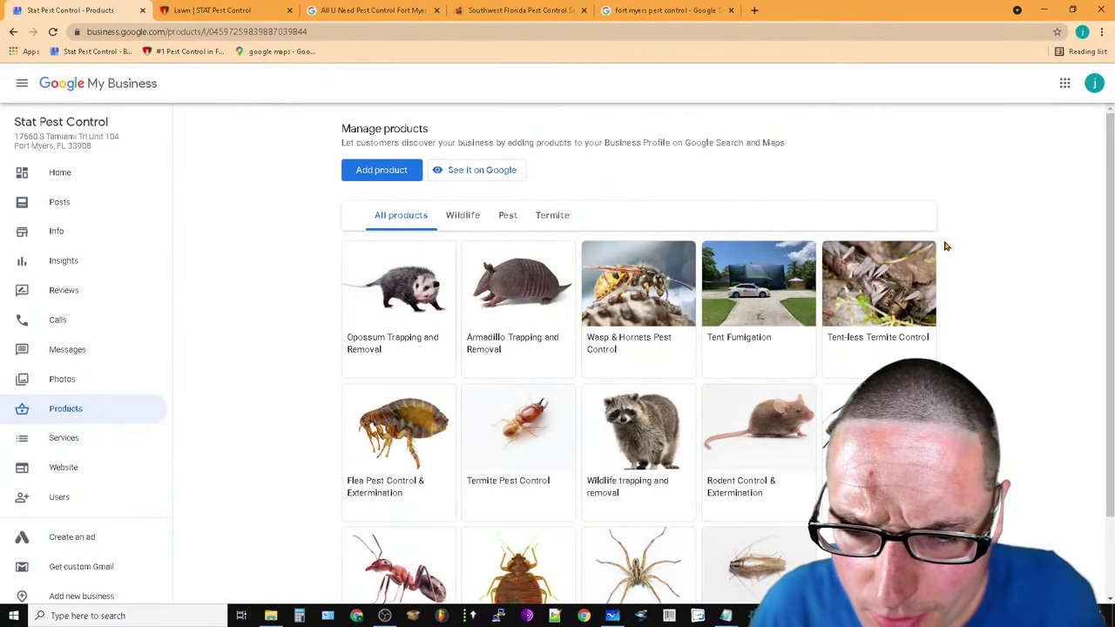
pyautogui.click(553, 218)
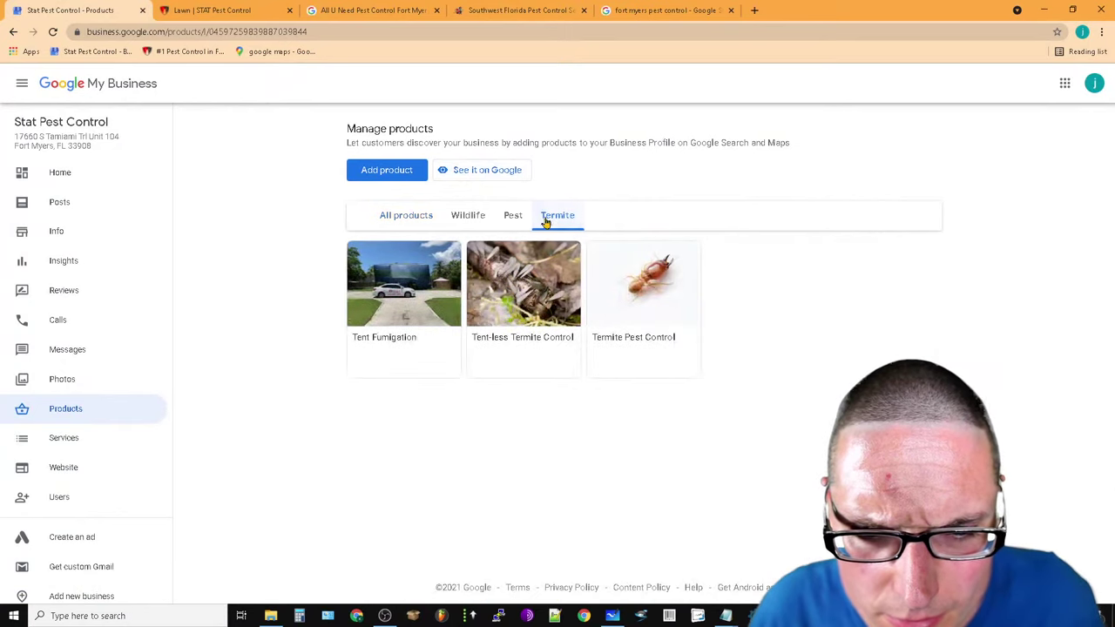
pyautogui.click(393, 217)
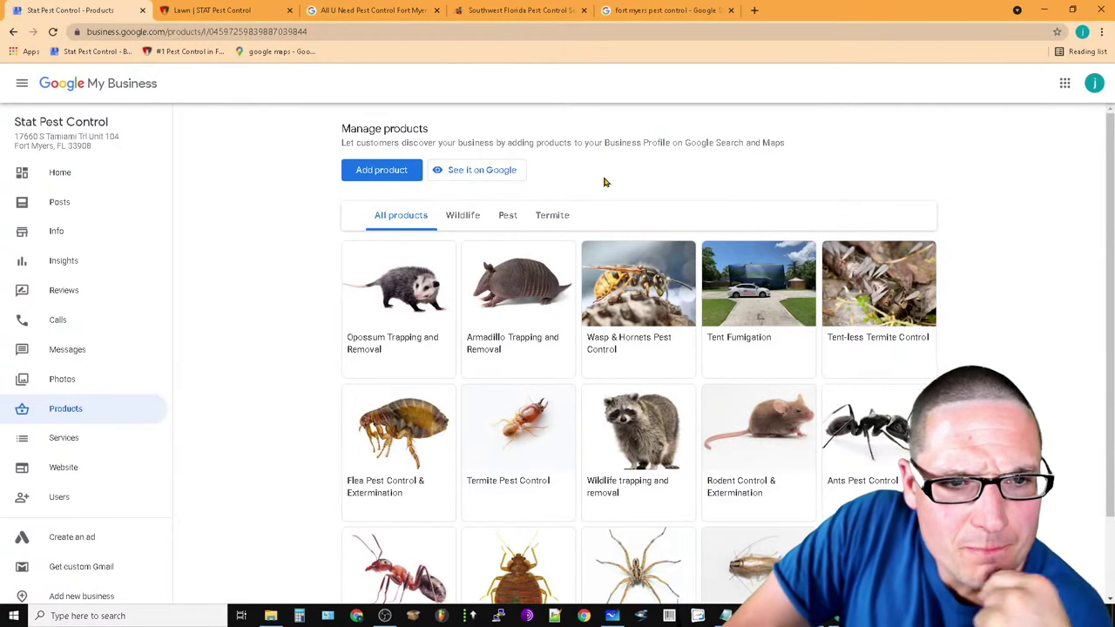
pyautogui.click(468, 226)
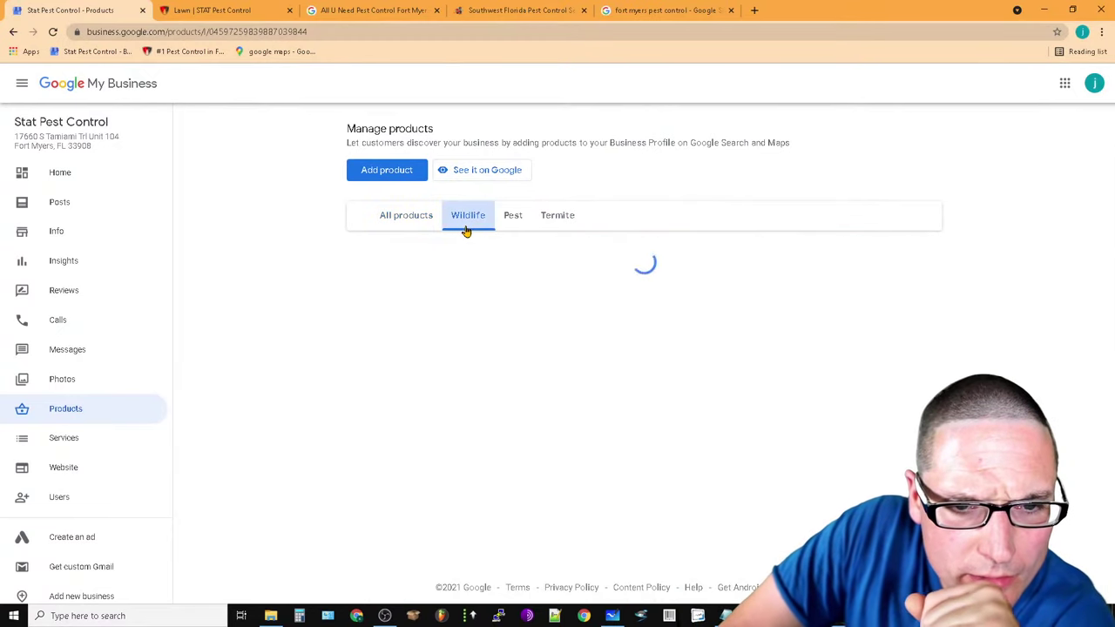
pyautogui.click(522, 224)
pyautogui.click(505, 171)
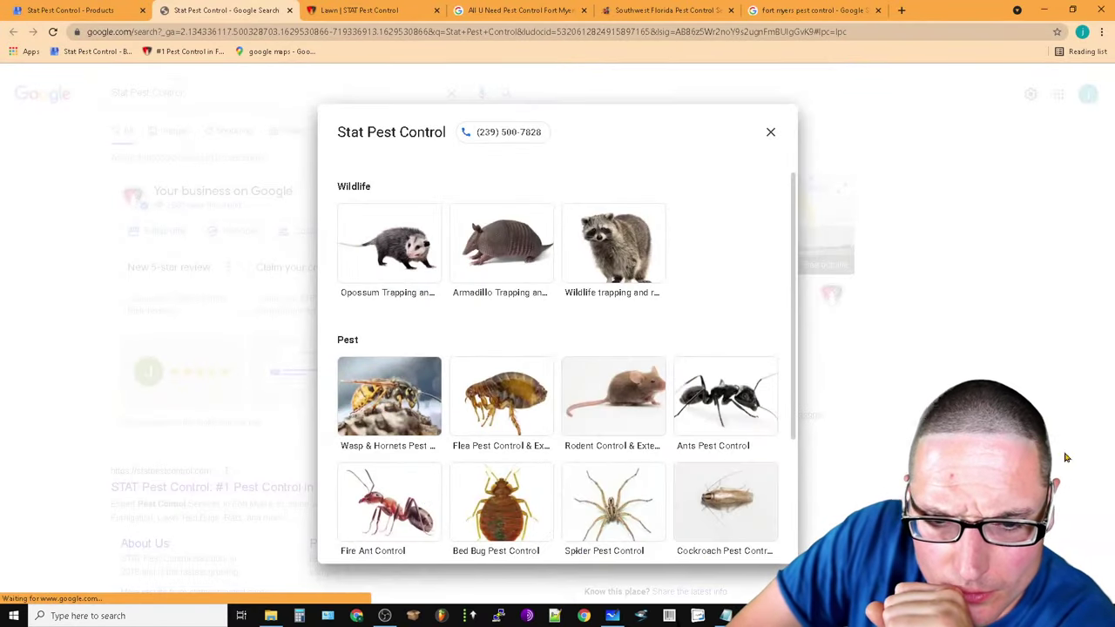
# Read the Wasp & Hornet Pest Control & Extermination product description in the All U Need Pest Control Fort Myers listing, then close it
pyautogui.scroll(-2, 683, 384)
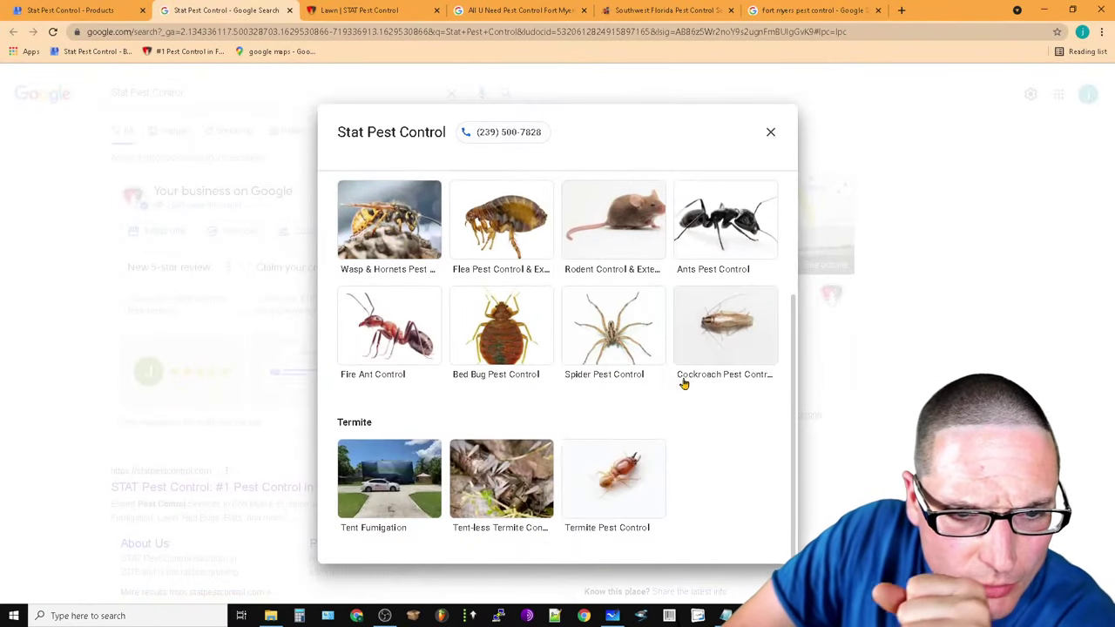
pyautogui.scroll(2, 340, 327)
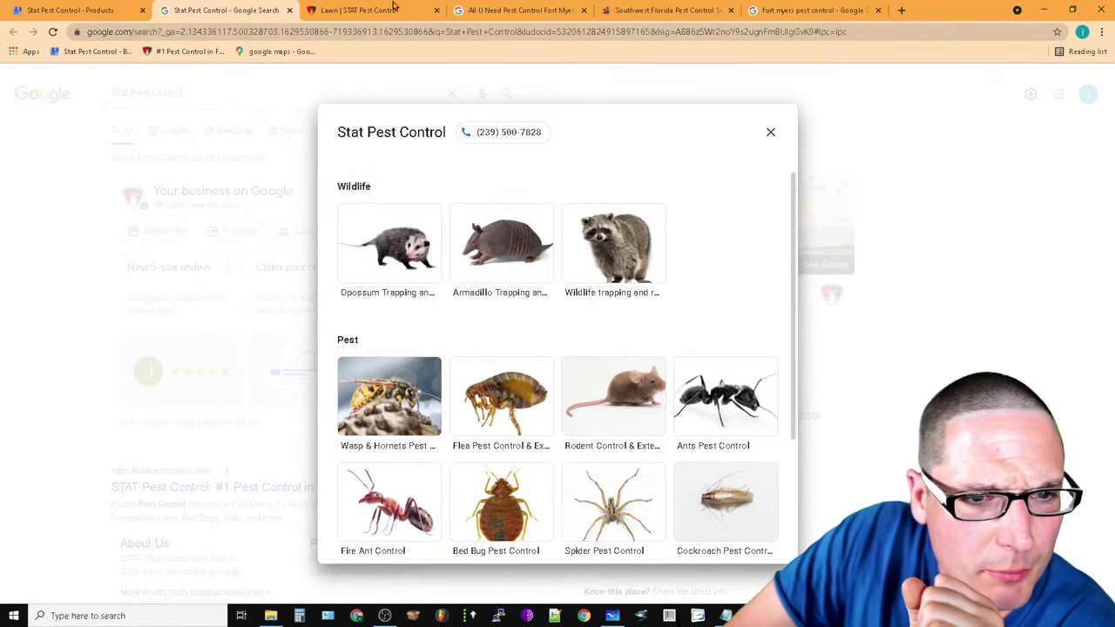
pyautogui.click(506, 9)
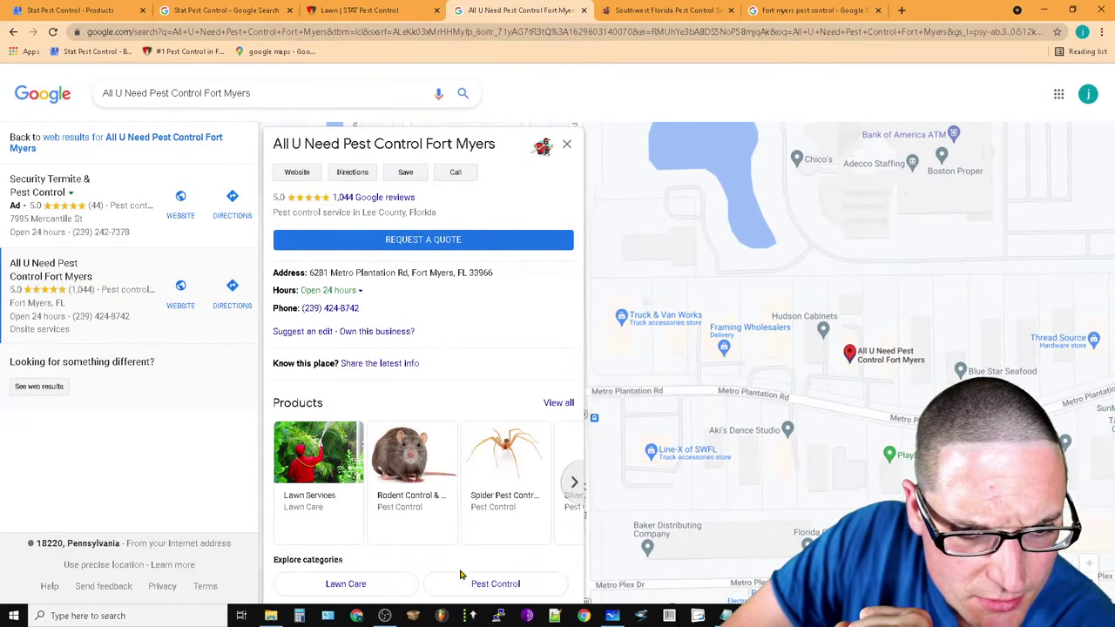
pyautogui.click(574, 483)
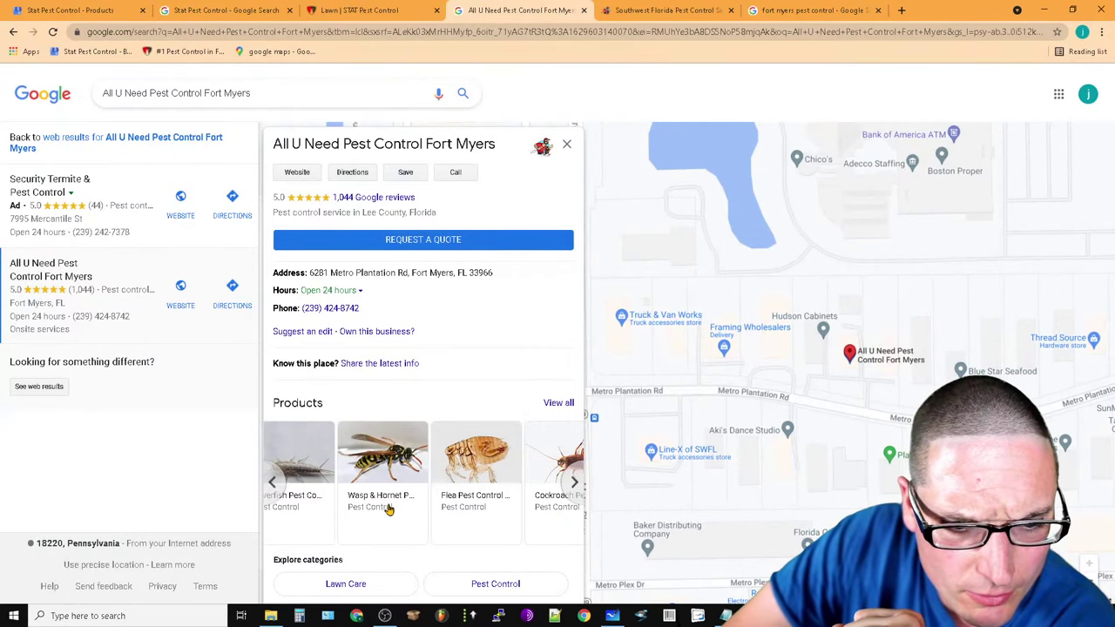
pyautogui.click(380, 512)
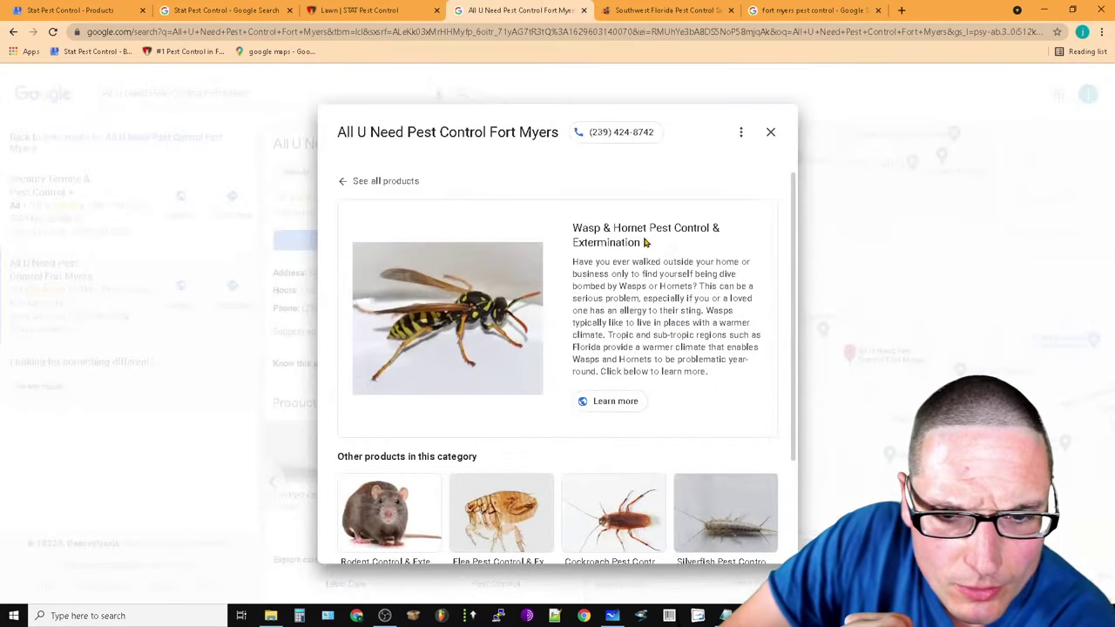
pyautogui.moveTo(720, 376); pyautogui.dragTo(724, 251)
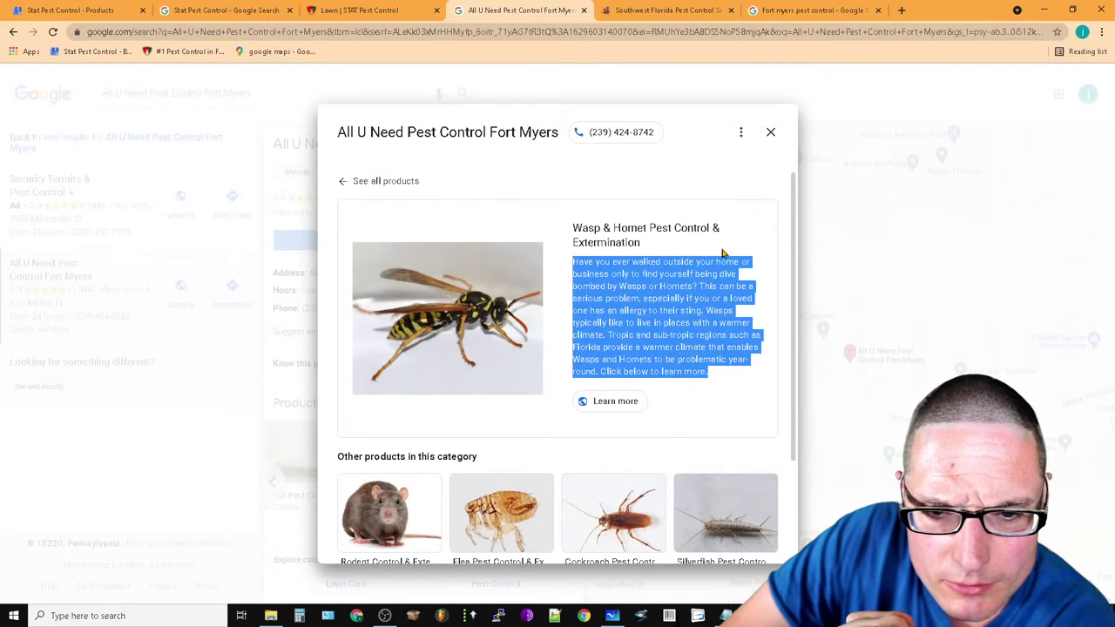
pyautogui.click(770, 132)
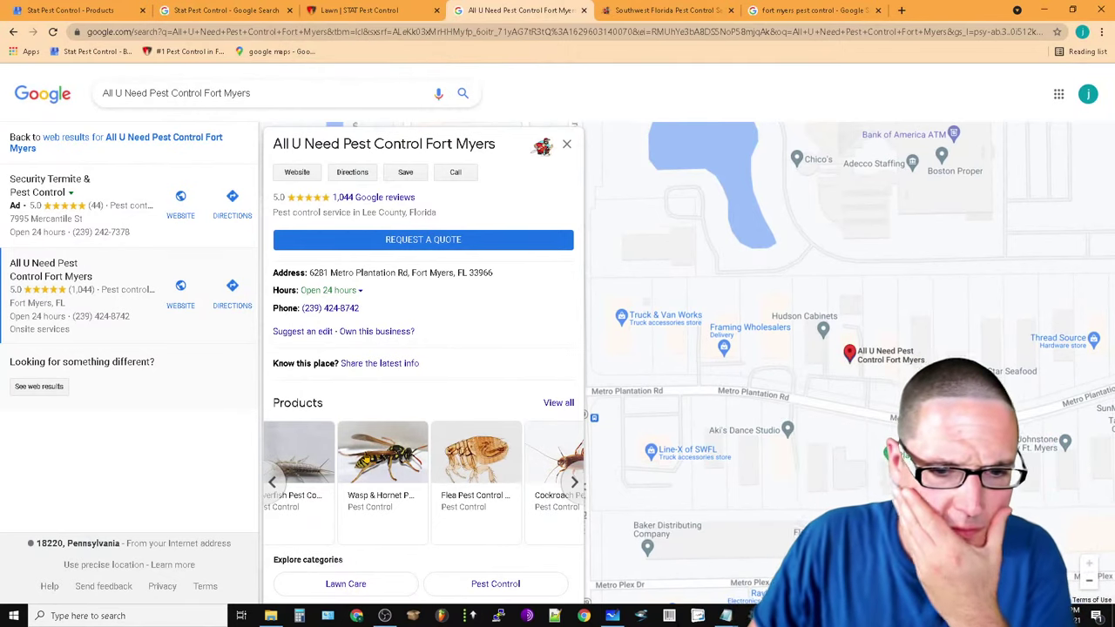
# Compare the STAT website's lawn services and the published Stat Pest Control products with the product categories of the All U Need listing
pyautogui.click(372, 9)
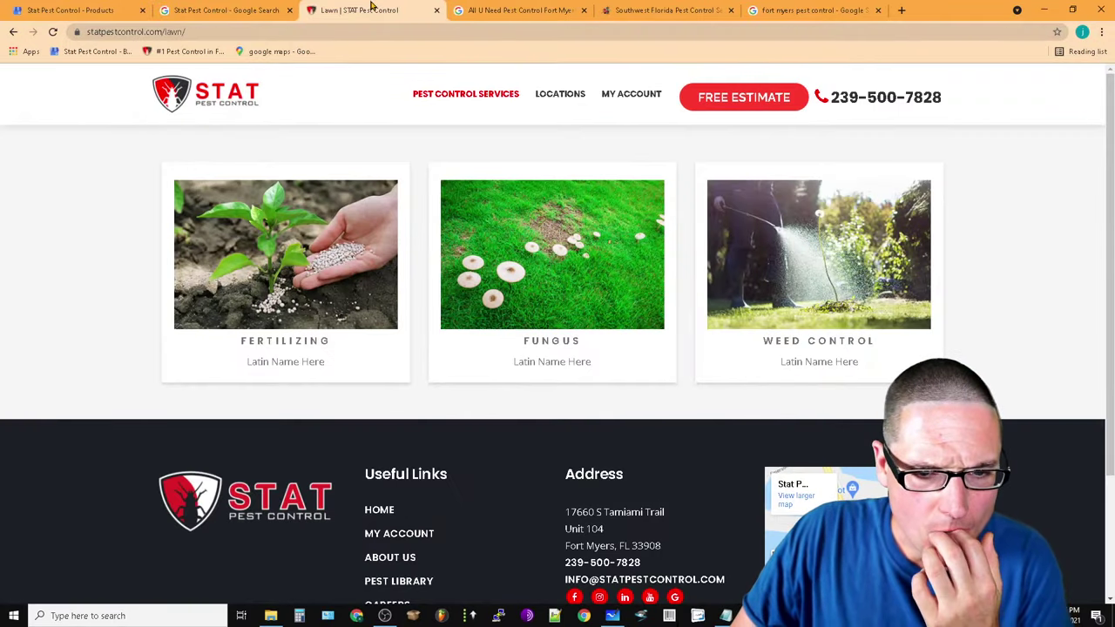
pyautogui.click(213, 9)
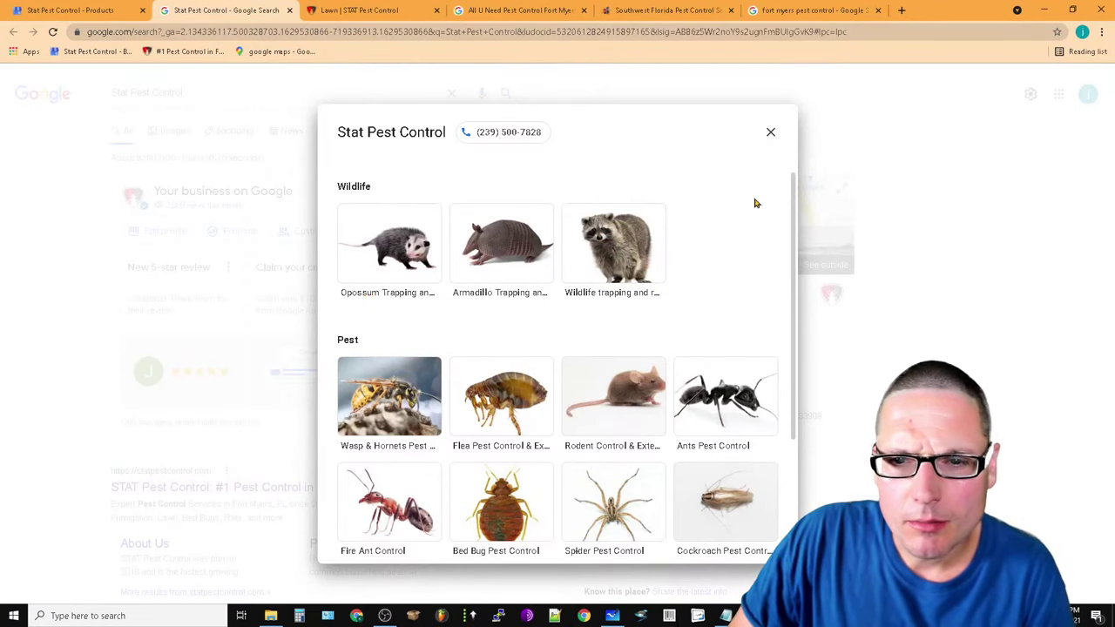
pyautogui.scroll(-2, 789, 255)
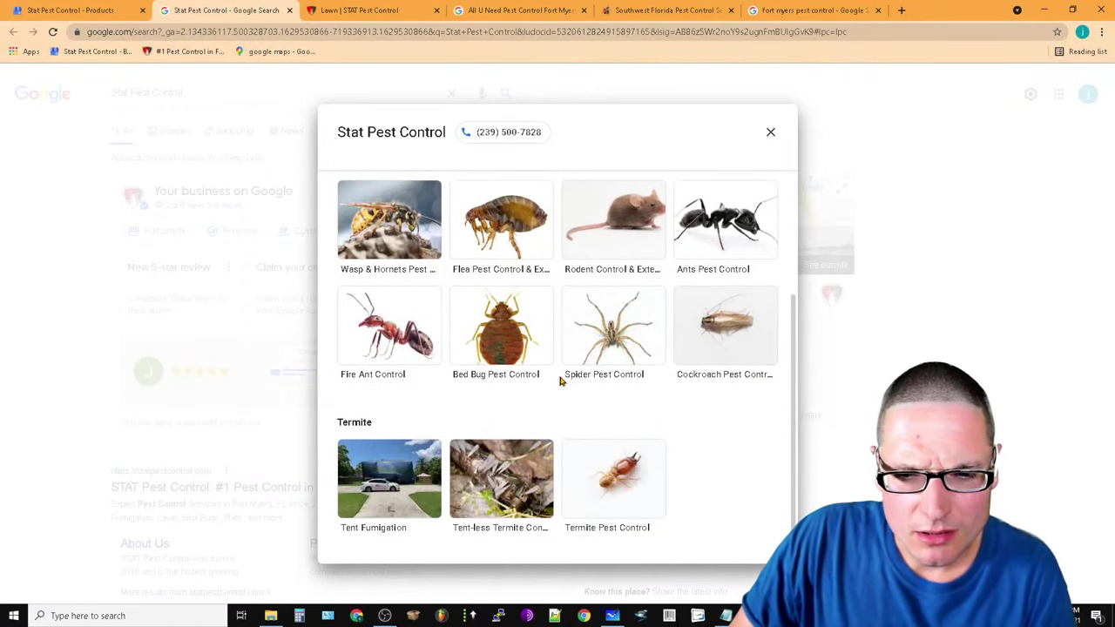
pyautogui.click(553, 9)
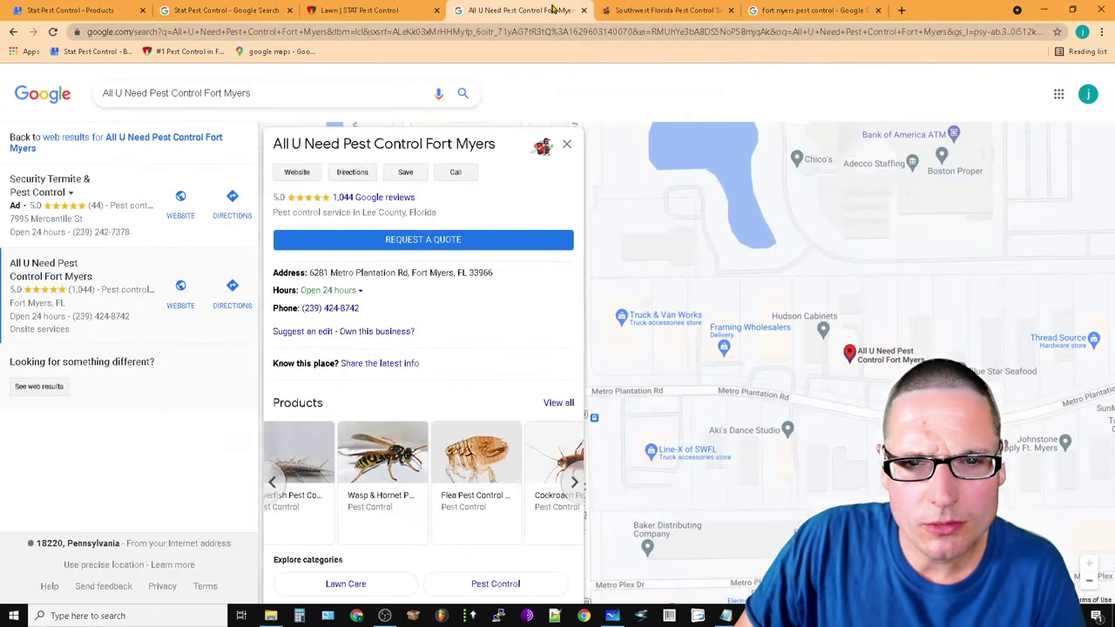
pyautogui.scroll(-2, 404, 317)
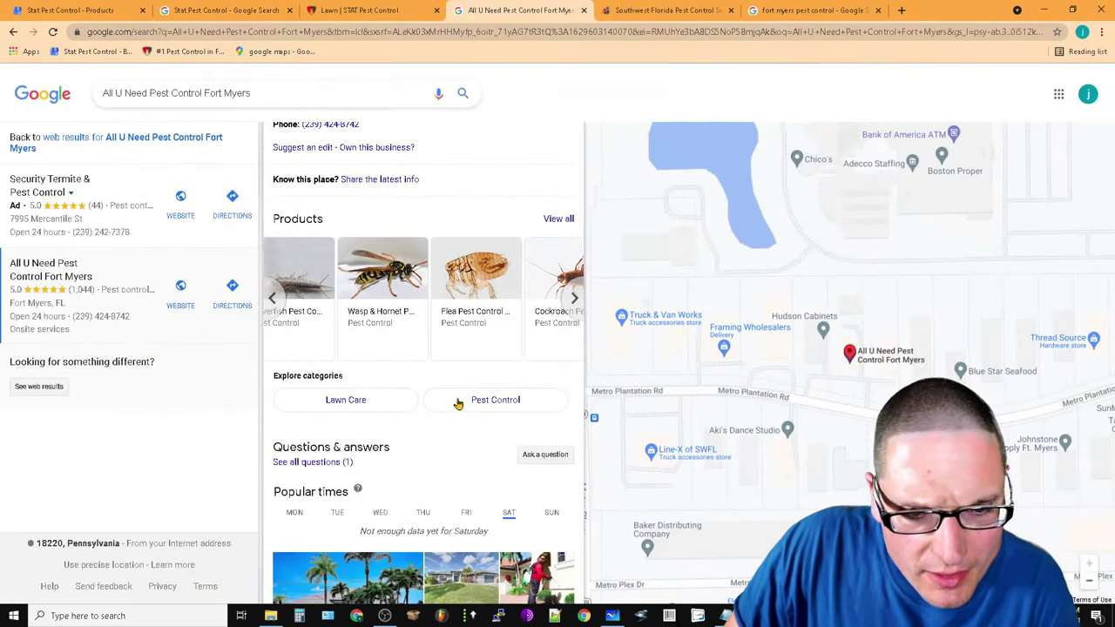
pyautogui.tripleClick(348, 381)
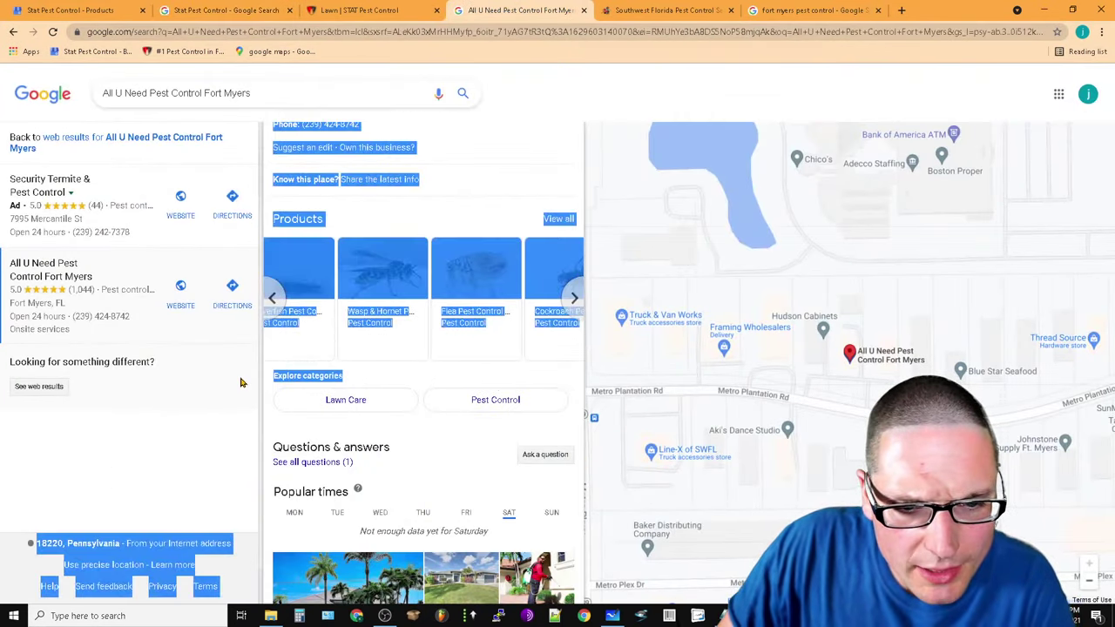
pyautogui.click(477, 450)
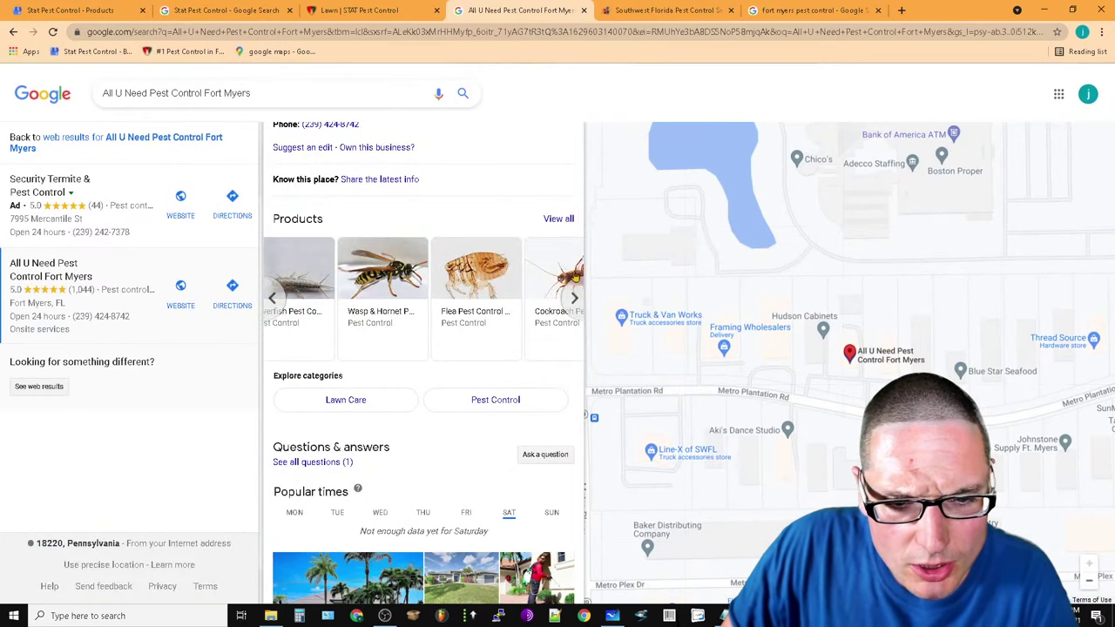
# Close the published Stat Pest Control product list and examine the product categories under Explore categories in its Google listing
pyautogui.click(173, 7)
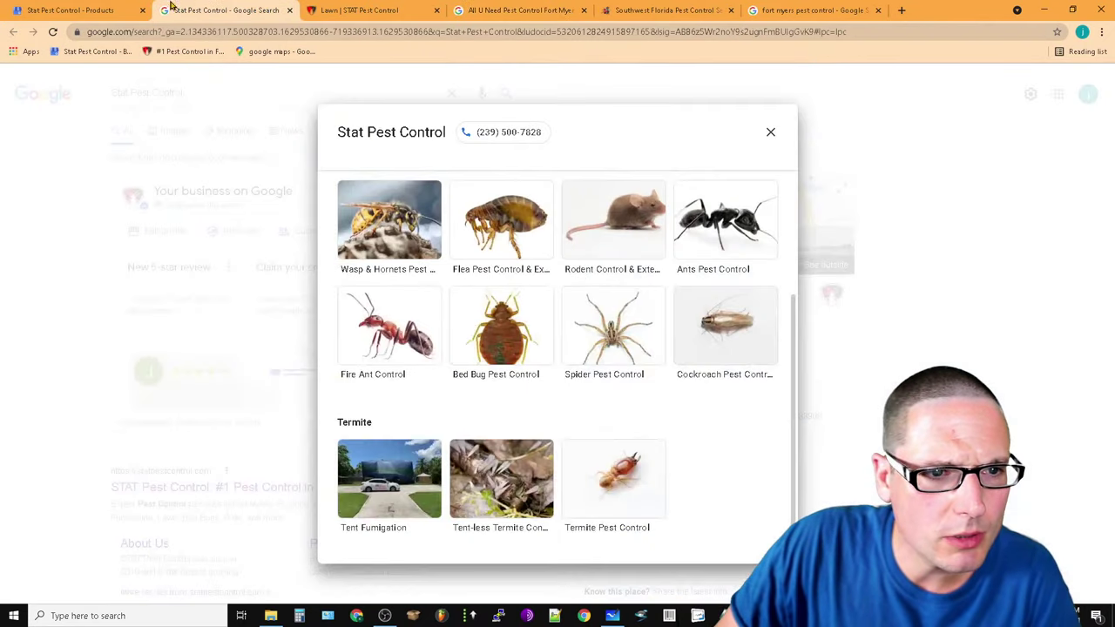
pyautogui.scroll(2, 526, 361)
pyautogui.scroll(-2, 596, 503)
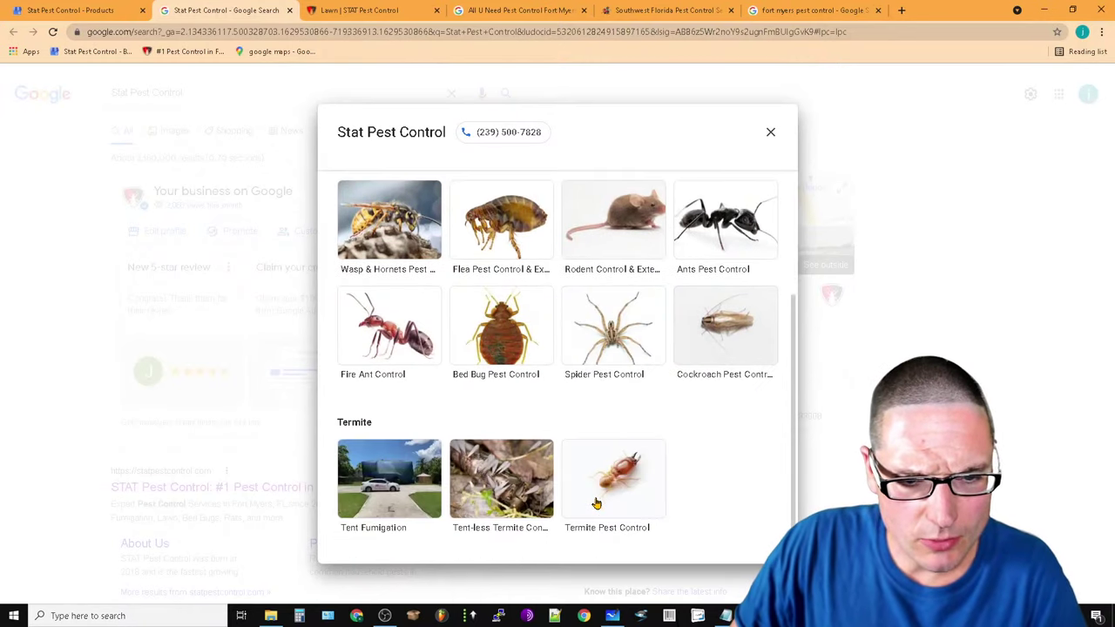
pyautogui.scroll(3, 595, 503)
pyautogui.click(770, 132)
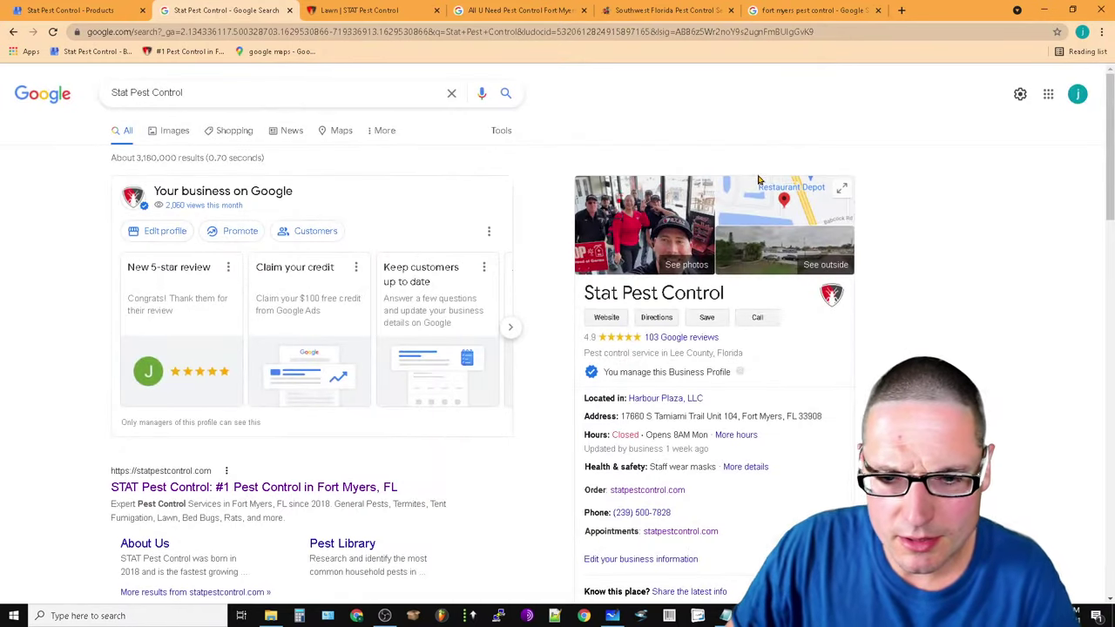
pyautogui.scroll(-2, 732, 511)
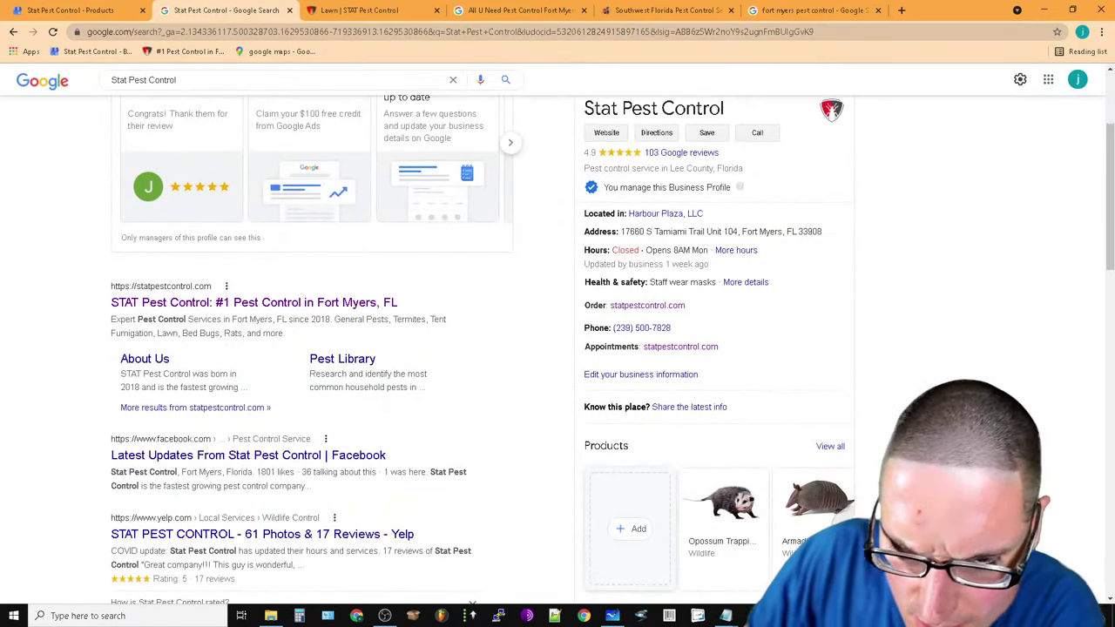
pyautogui.scroll(2, 612, 437)
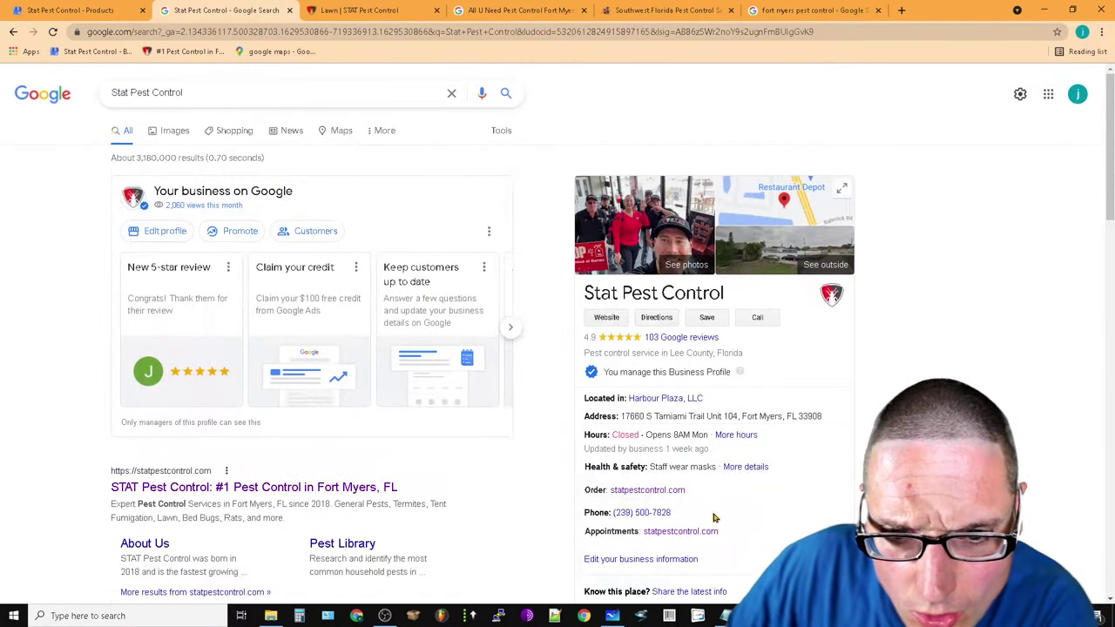
pyautogui.scroll(-6, 671, 514)
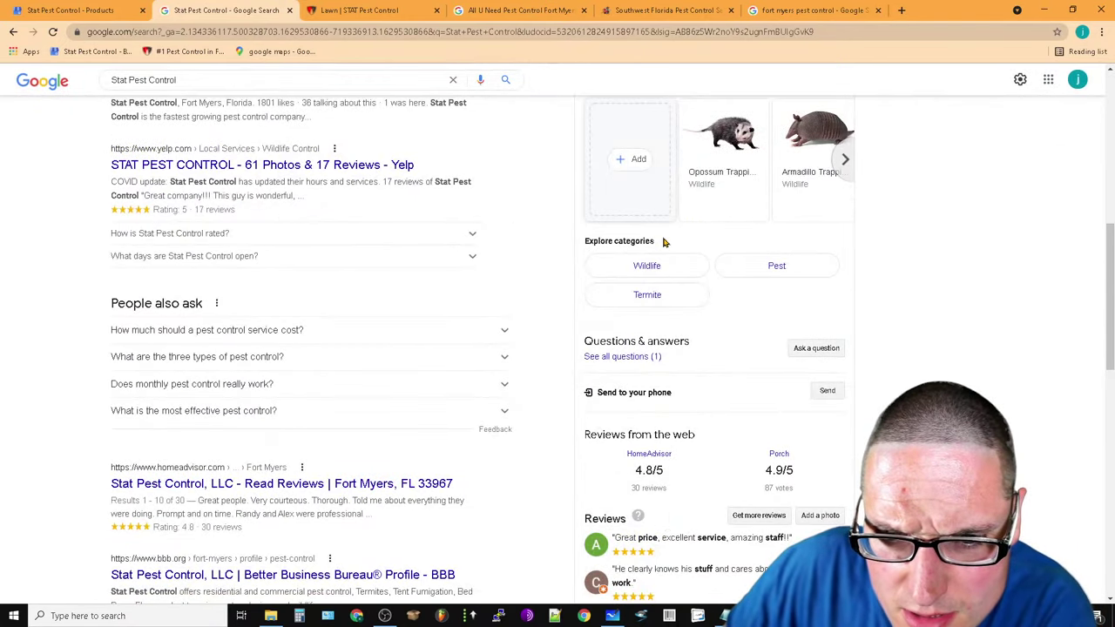
pyautogui.moveTo(654, 248); pyautogui.dragTo(570, 250)
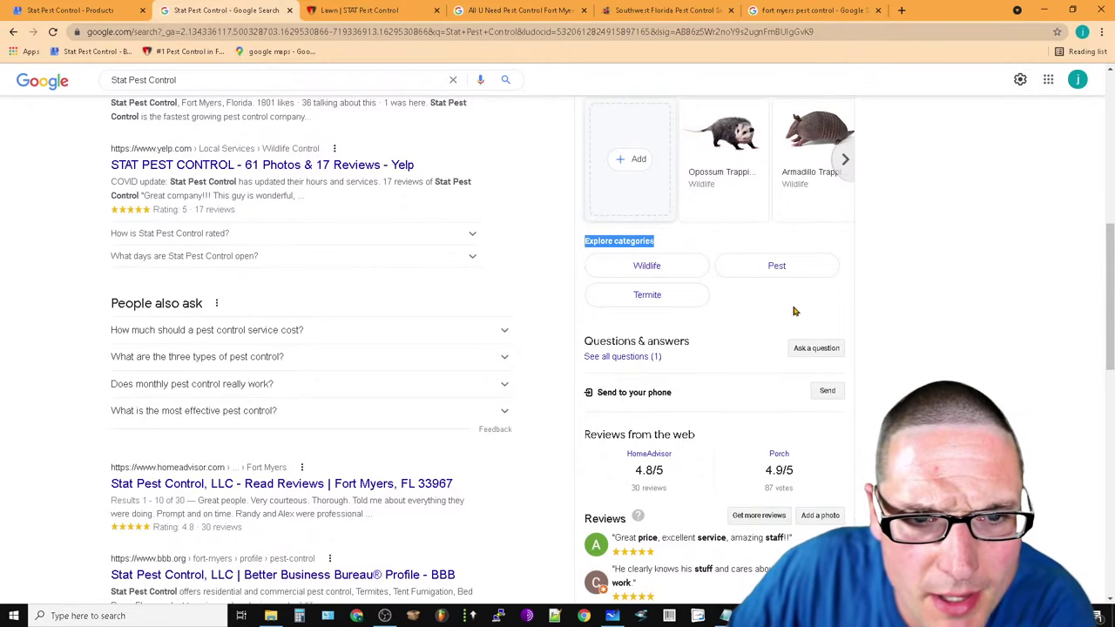
# Check the All U Need product categories and the STAT lawn page against the Stat Pest Control listing once more
pyautogui.click(413, 9)
pyautogui.click(521, 9)
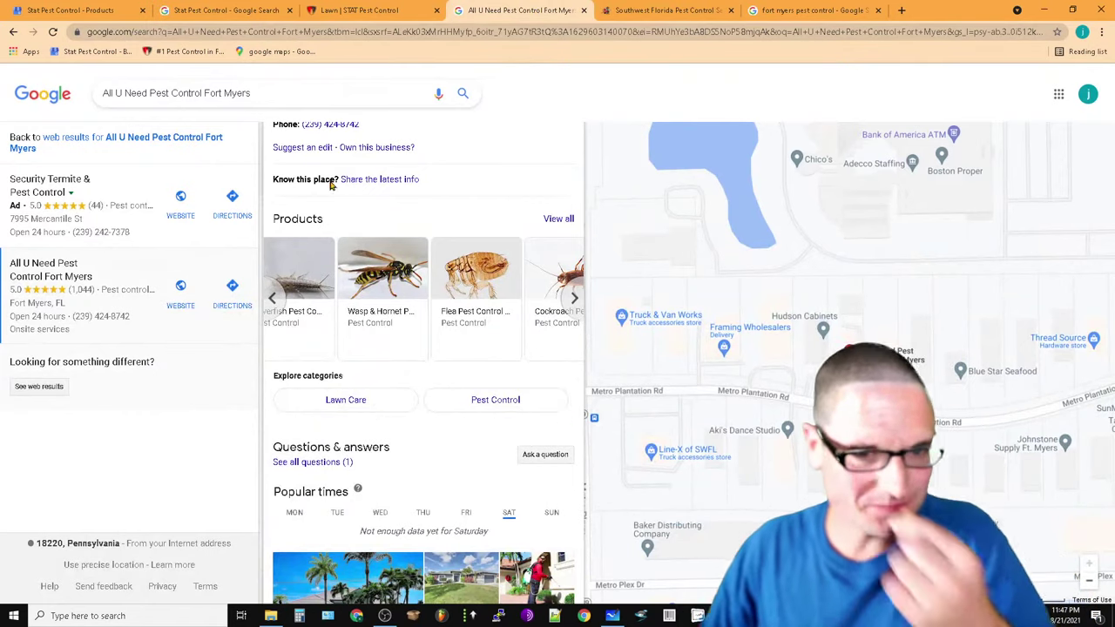
pyautogui.click(355, 9)
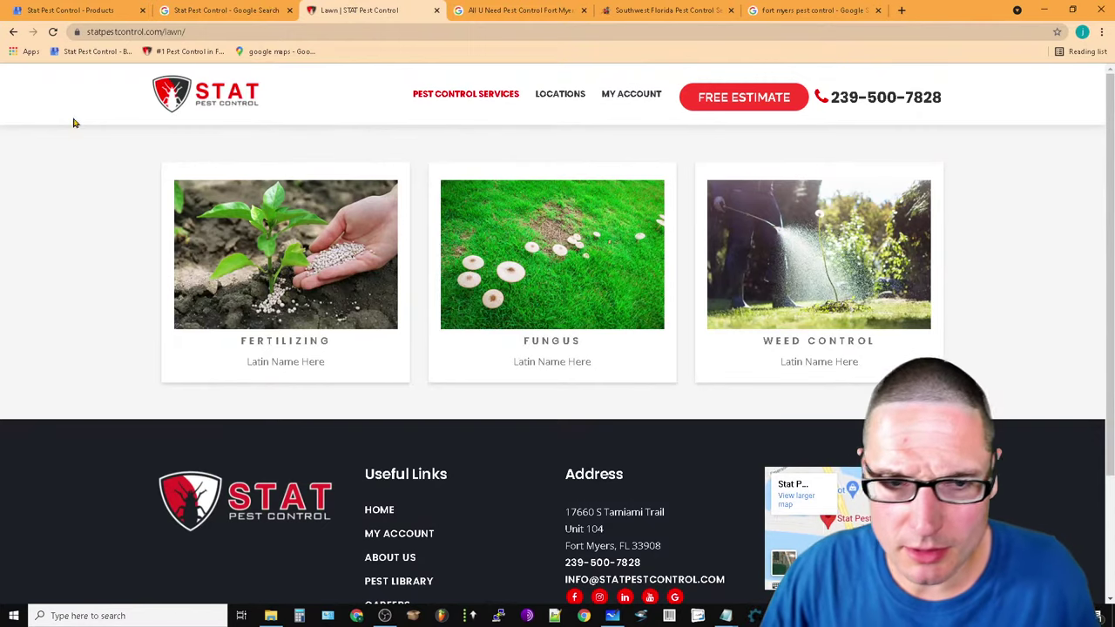
pyautogui.hotkey('ctrl', 'shift', 'Tab')
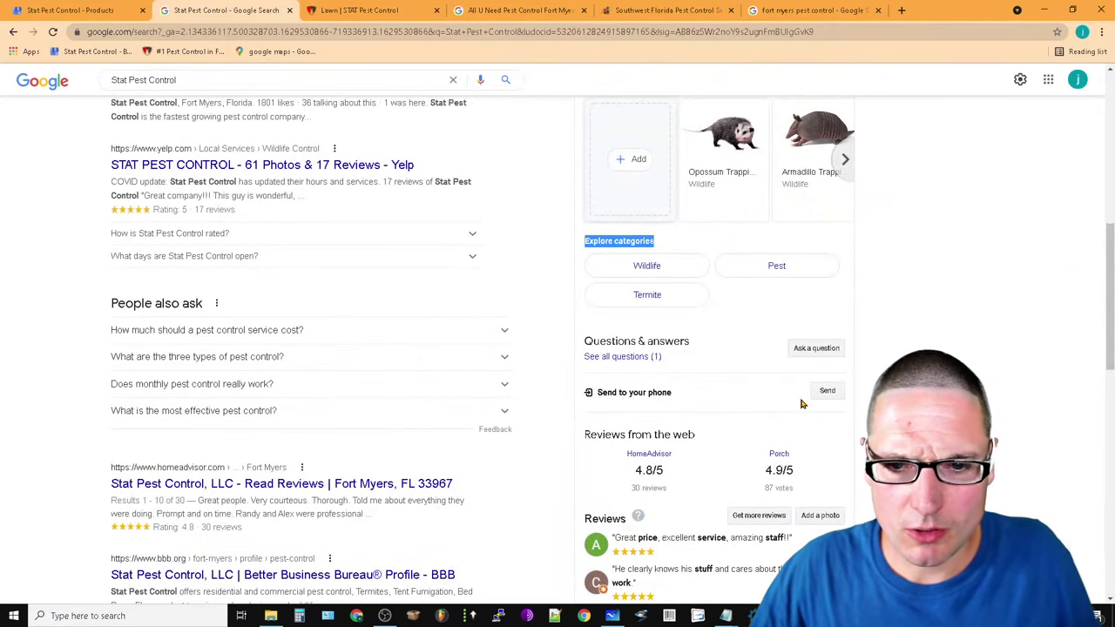
pyautogui.scroll(4, 730, 460)
pyautogui.scroll(-2, 730, 463)
pyautogui.click(727, 466)
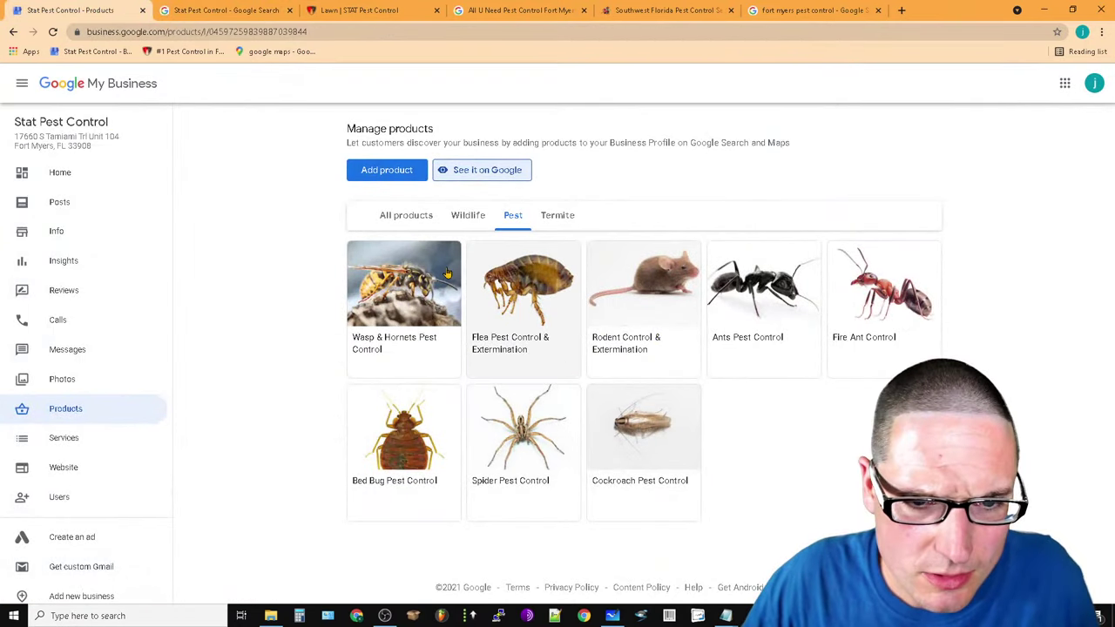
# Review all managed Stat Pest Control products in Google My Business, including the Wildlife, Pest and Termite categories
pyautogui.click(401, 216)
pyautogui.scroll(-1, 741, 502)
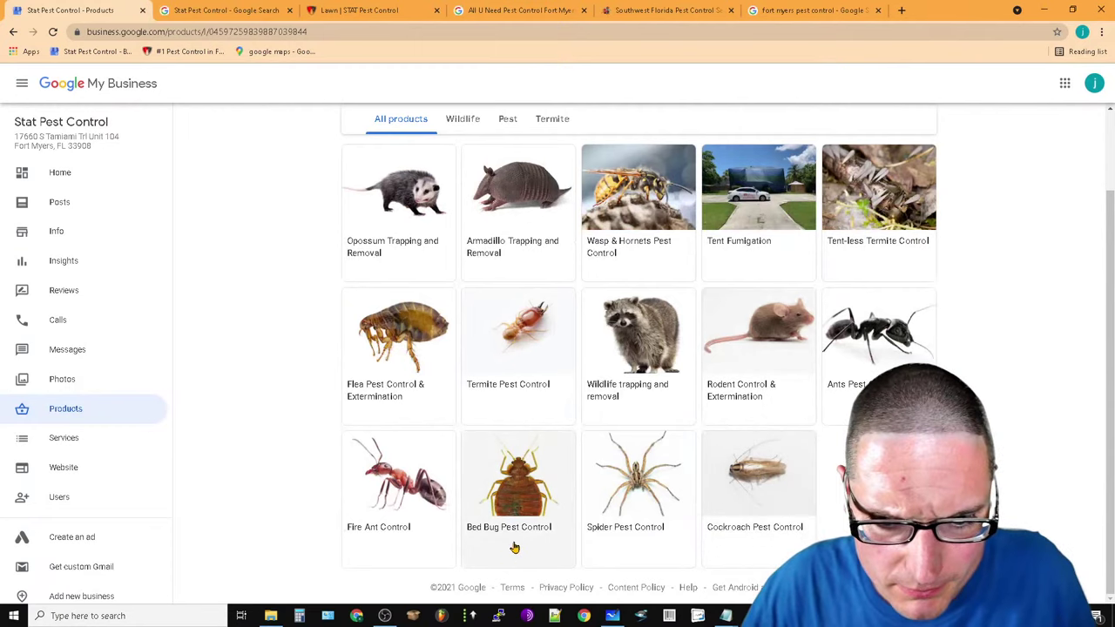
pyautogui.scroll(1, 513, 523)
pyautogui.click(459, 217)
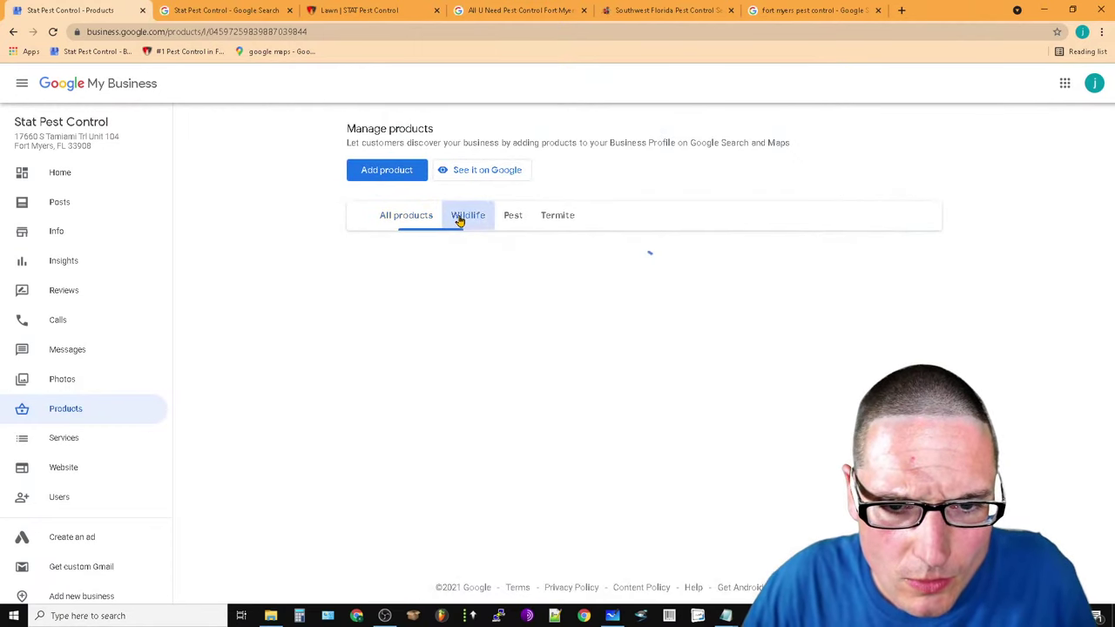
pyautogui.click(515, 220)
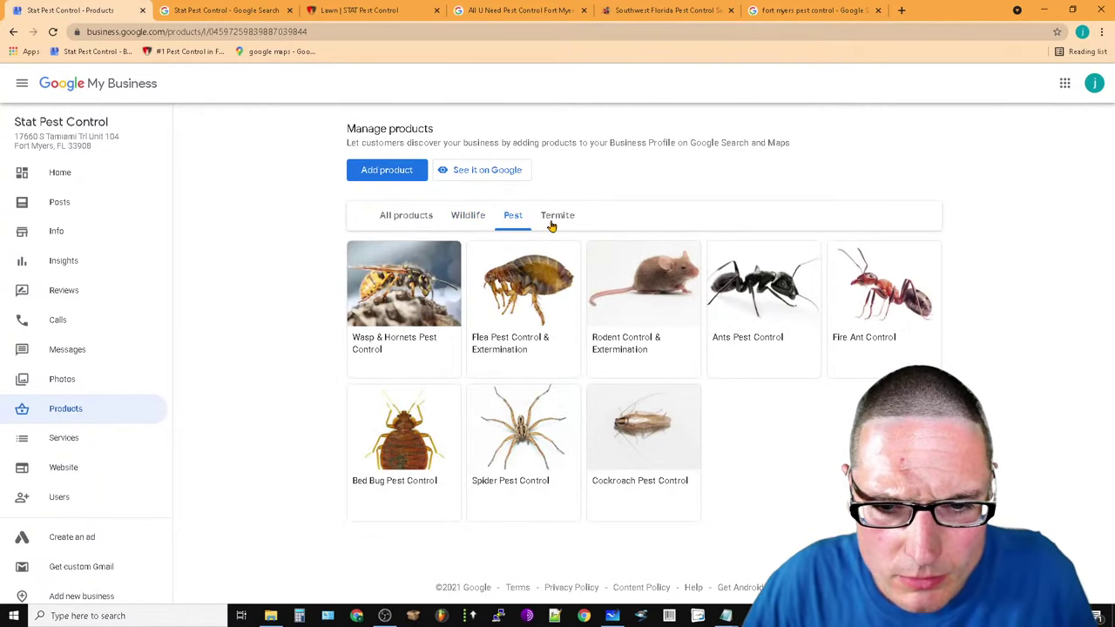
pyautogui.click(551, 224)
pyautogui.click(407, 224)
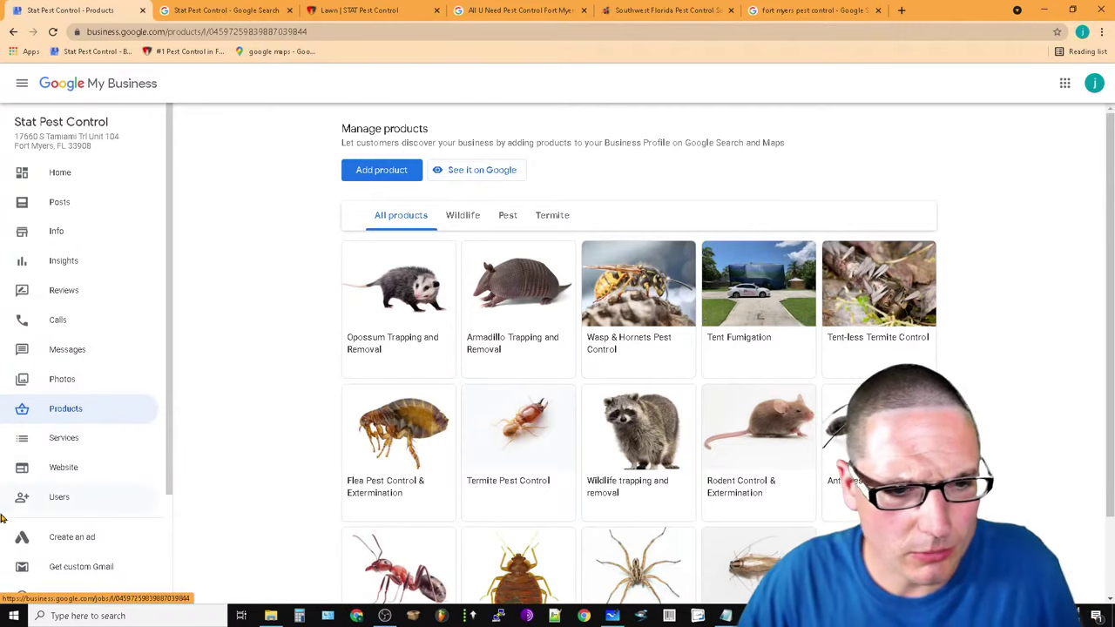
# Review the profile's complete services list and inspect the details of the American Allegiance Pest Control service without changing them
pyautogui.click(112, 435)
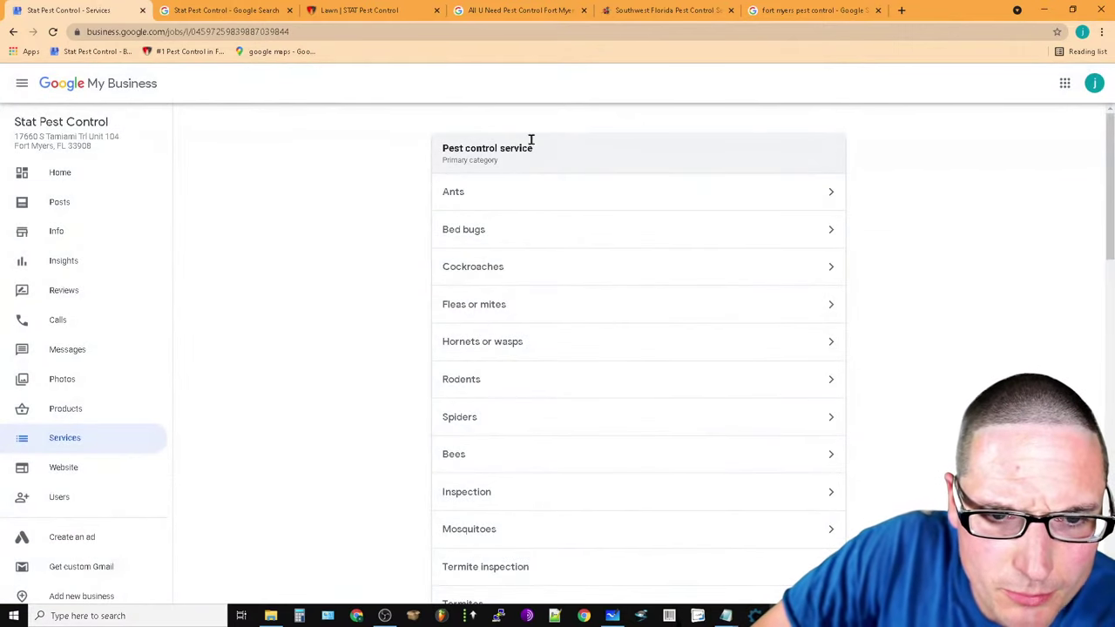
pyautogui.scroll(-6, 616, 387)
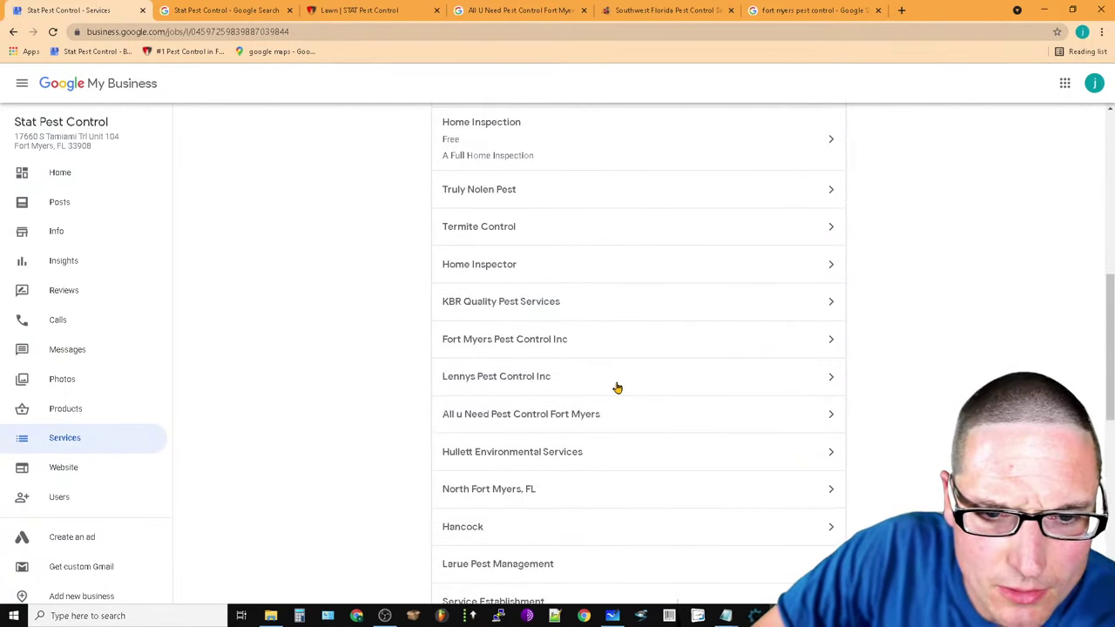
pyautogui.scroll(-7, 616, 387)
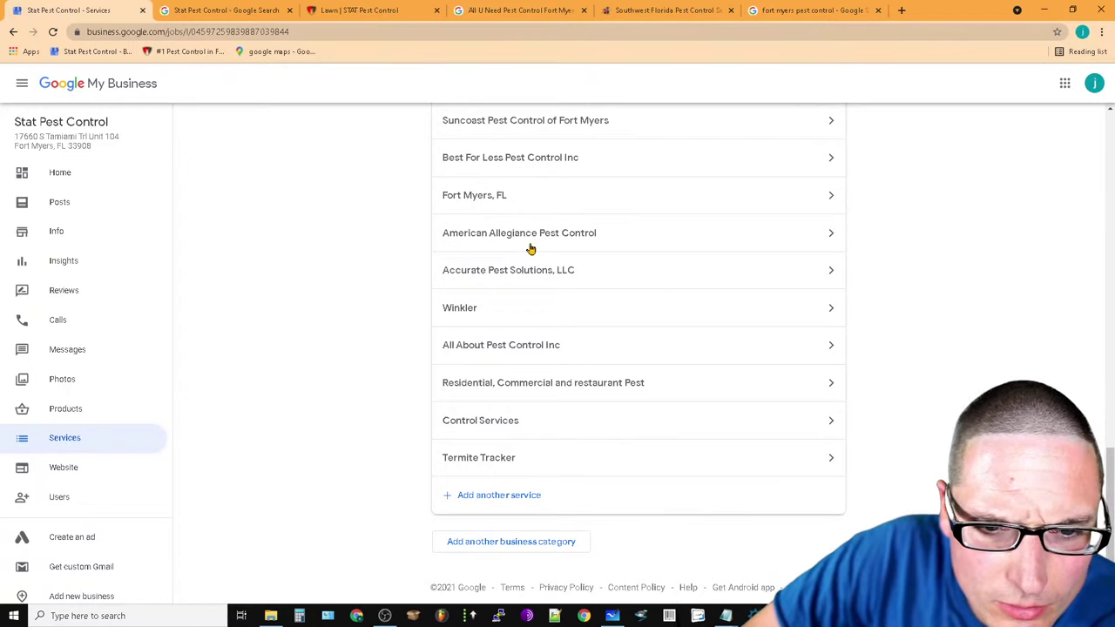
pyautogui.click(558, 235)
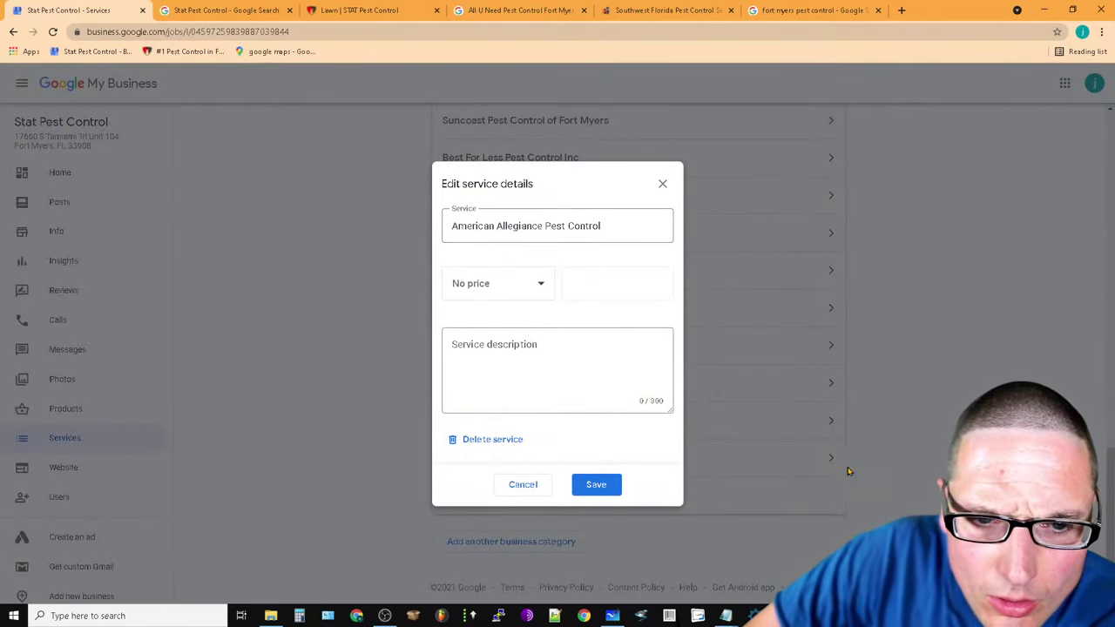
pyautogui.click(662, 184)
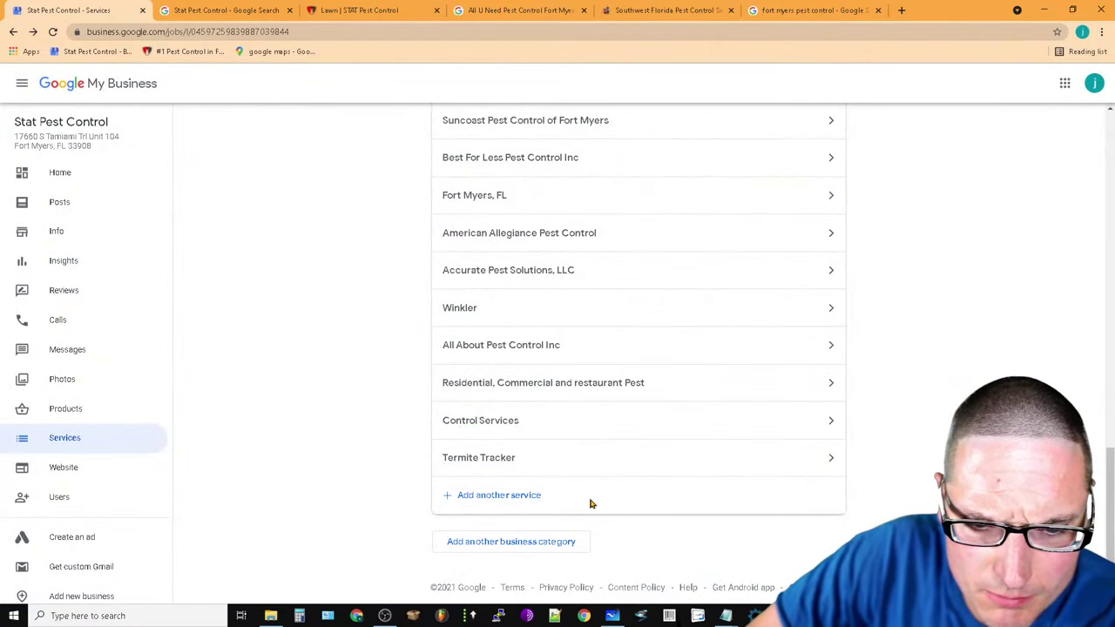
pyautogui.scroll(15, 769, 455)
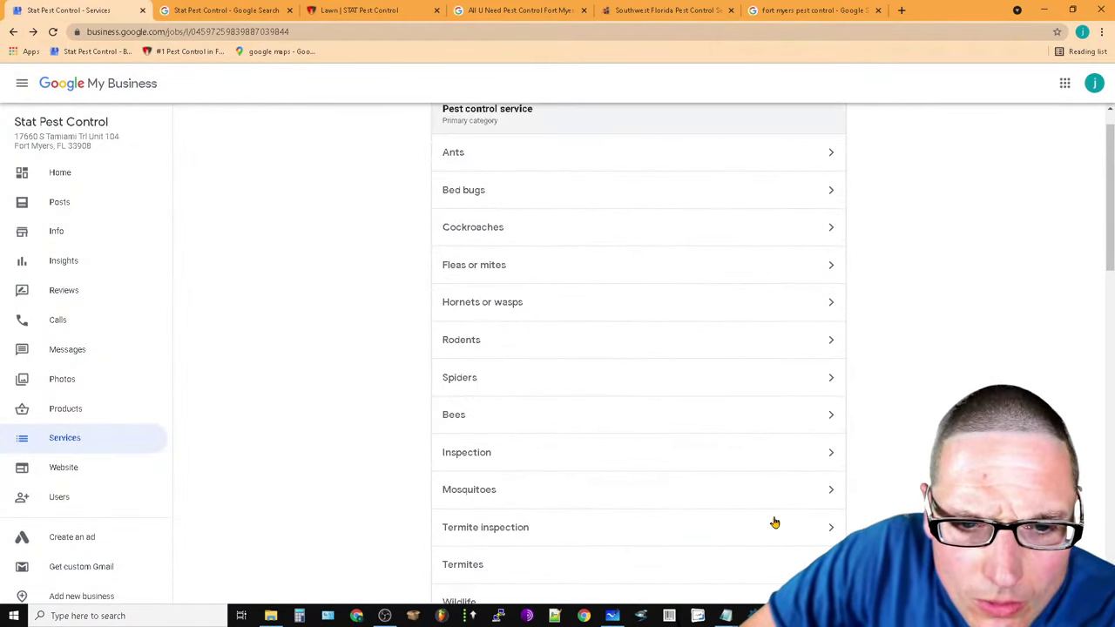
# Look at the profile's Website editor, getting past the welcome message and the theme introduction without publishing anything
pyautogui.click(71, 471)
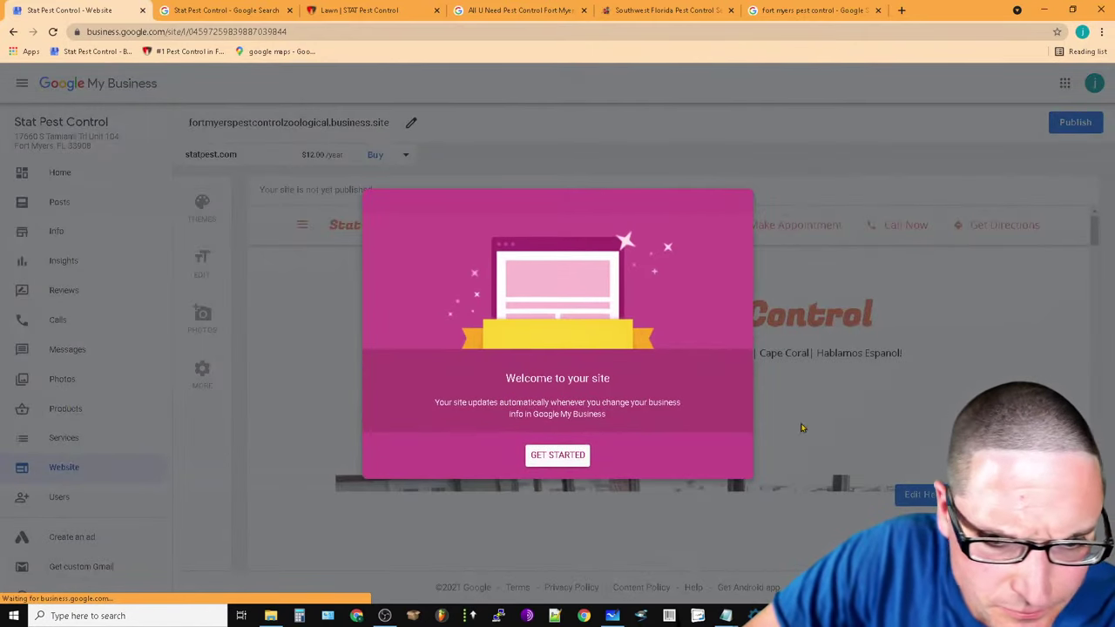
pyautogui.click(558, 454)
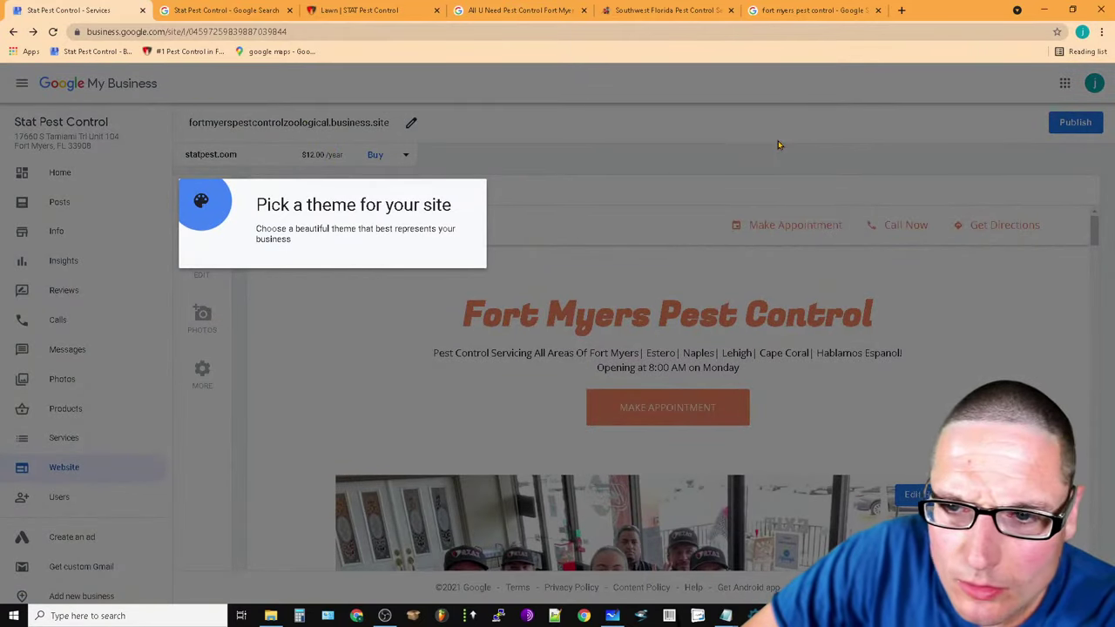
pyautogui.click(637, 176)
pyautogui.click(613, 168)
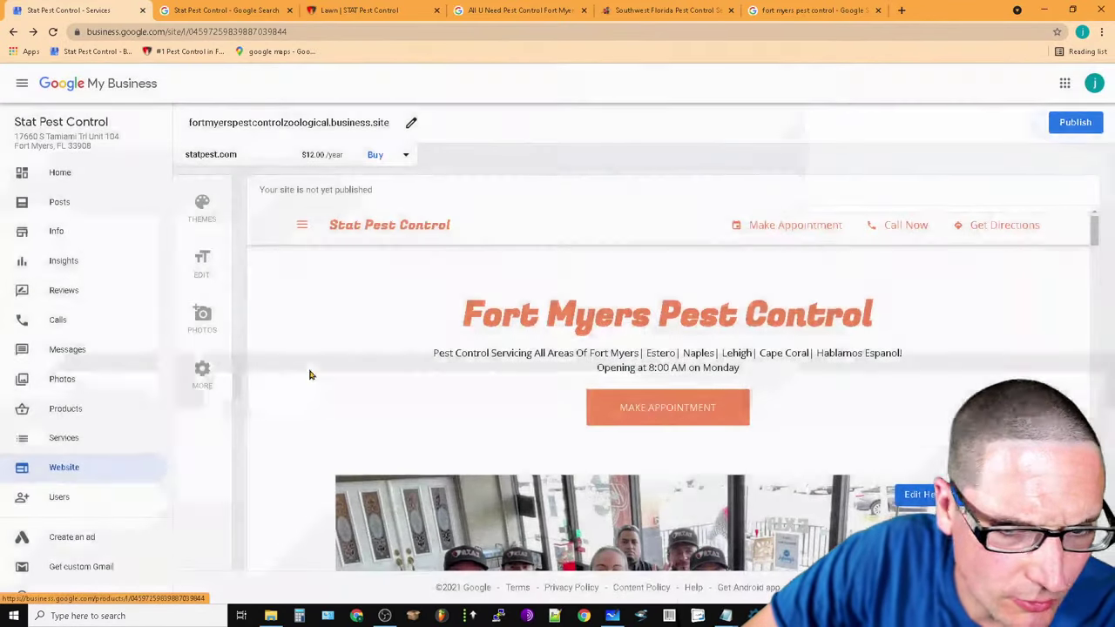
pyautogui.click(309, 373)
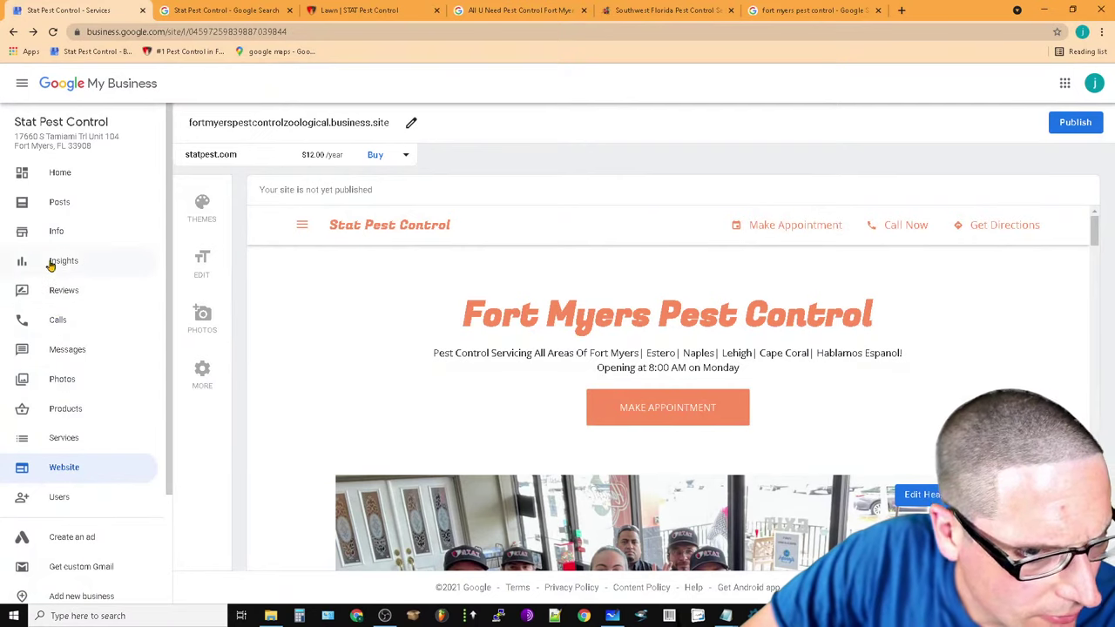
# Open the Opossum Trapping and Removal product for editing and choose to create a new category for it
pyautogui.click(70, 413)
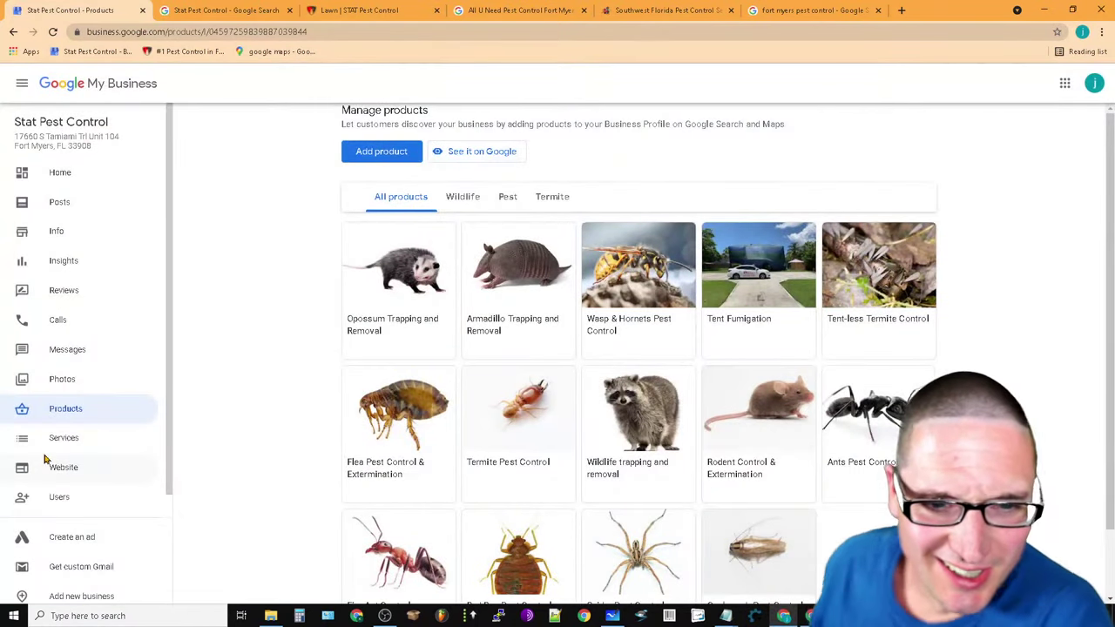
pyautogui.click(395, 261)
pyautogui.scroll(-3, 557, 435)
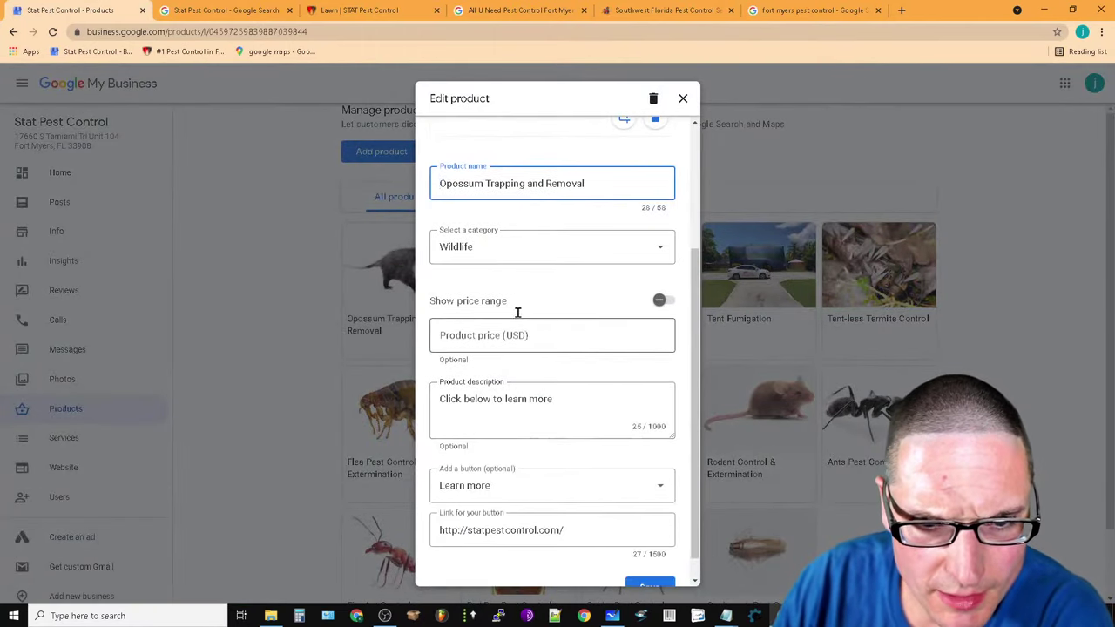
pyautogui.click(651, 248)
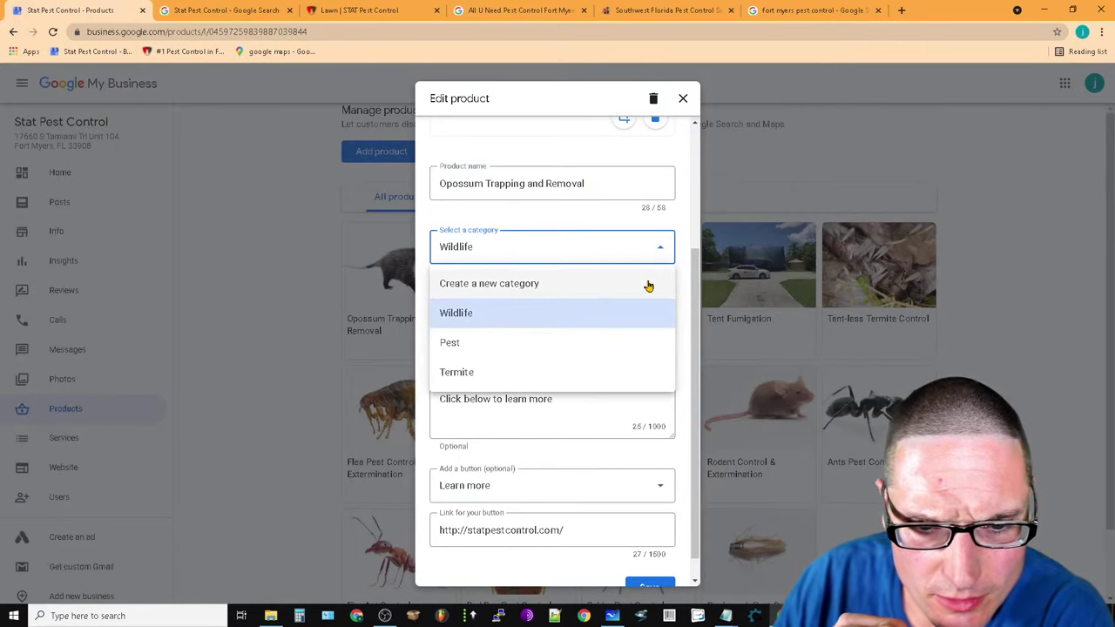
pyautogui.click(518, 290)
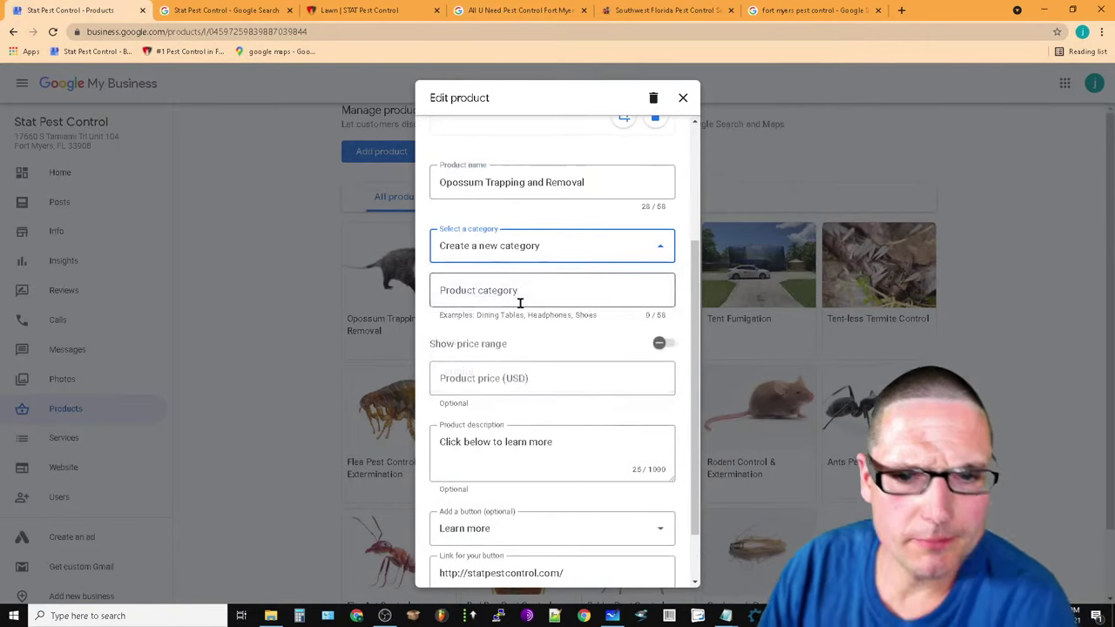
pyautogui.click(497, 291)
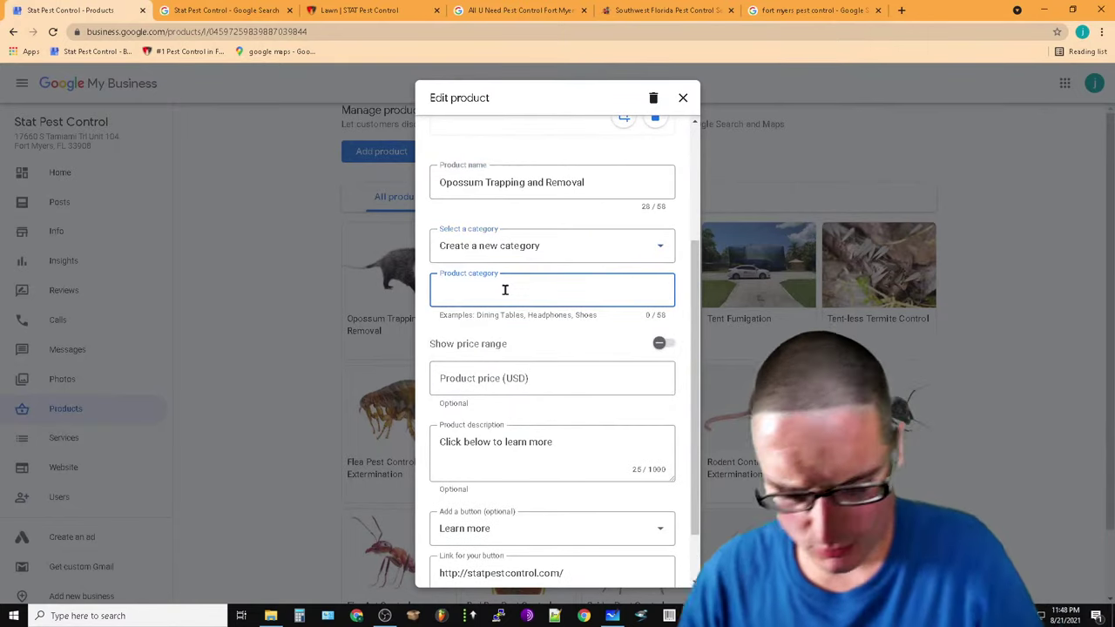
# Name the new product category Pest Control, correcting its capitalization
pyautogui.write('PEst Control')
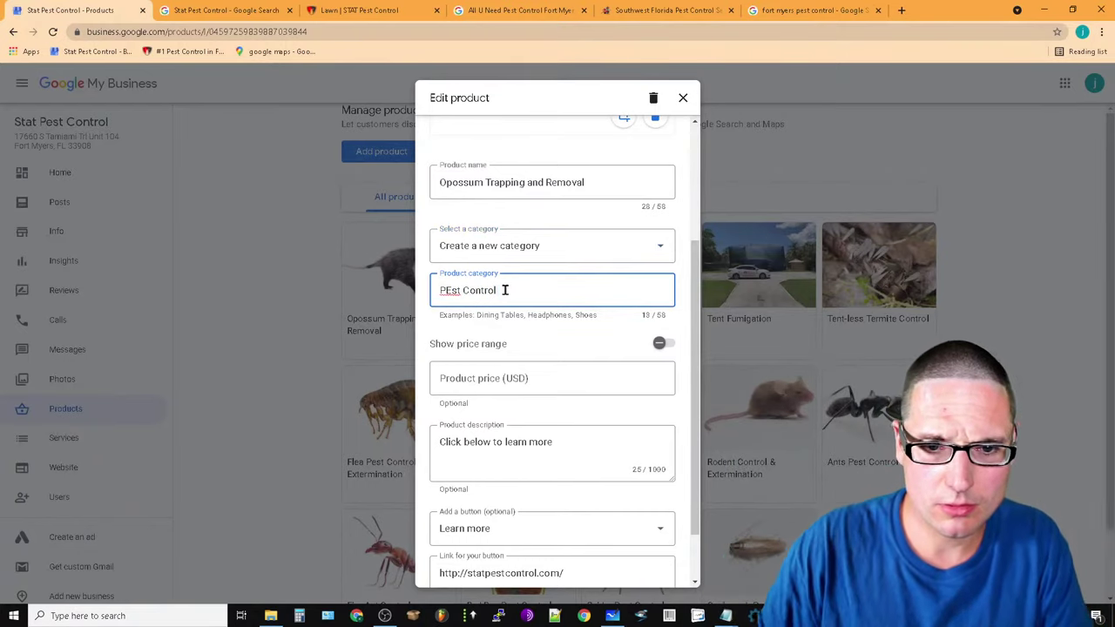
pyautogui.rightClick(451, 294)
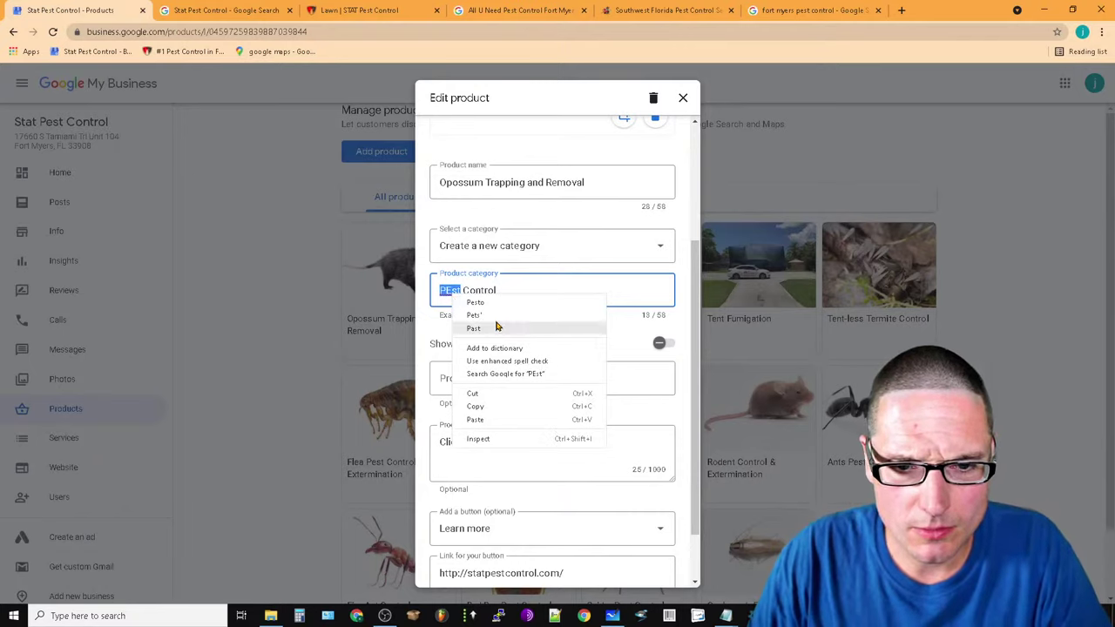
pyautogui.click(448, 298)
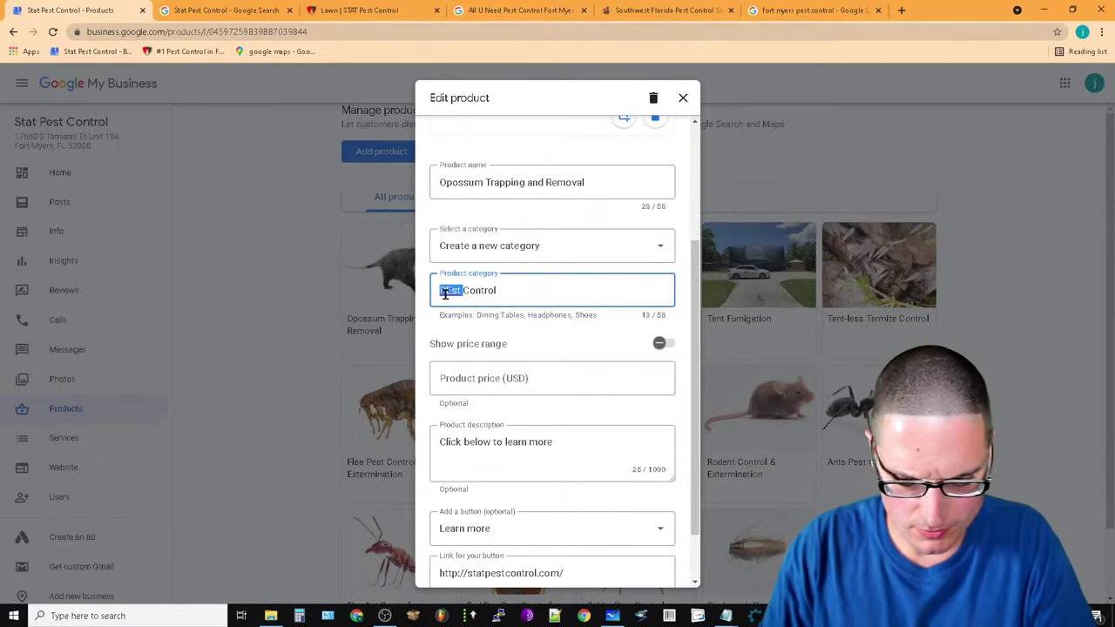
pyautogui.write('pEST')
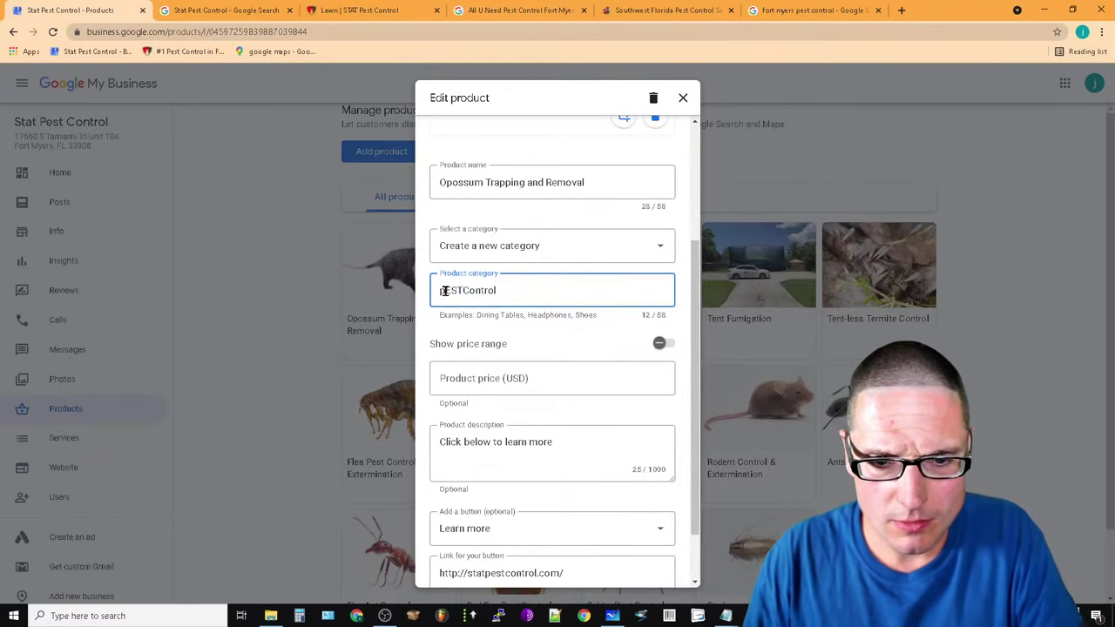
pyautogui.doubleClick(443, 291)
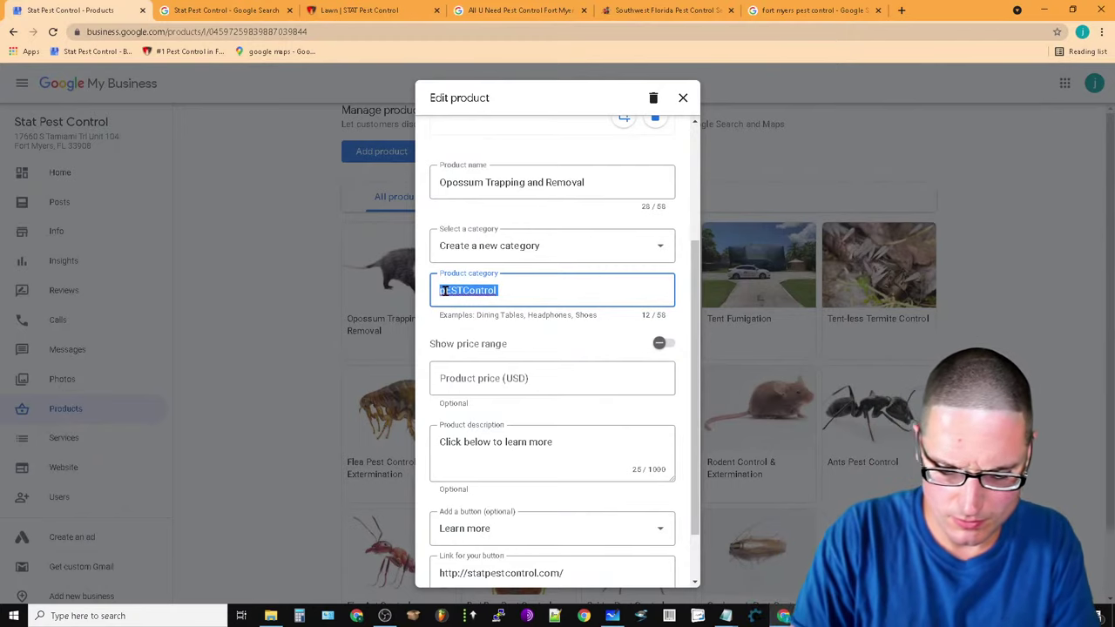
pyautogui.write('P')
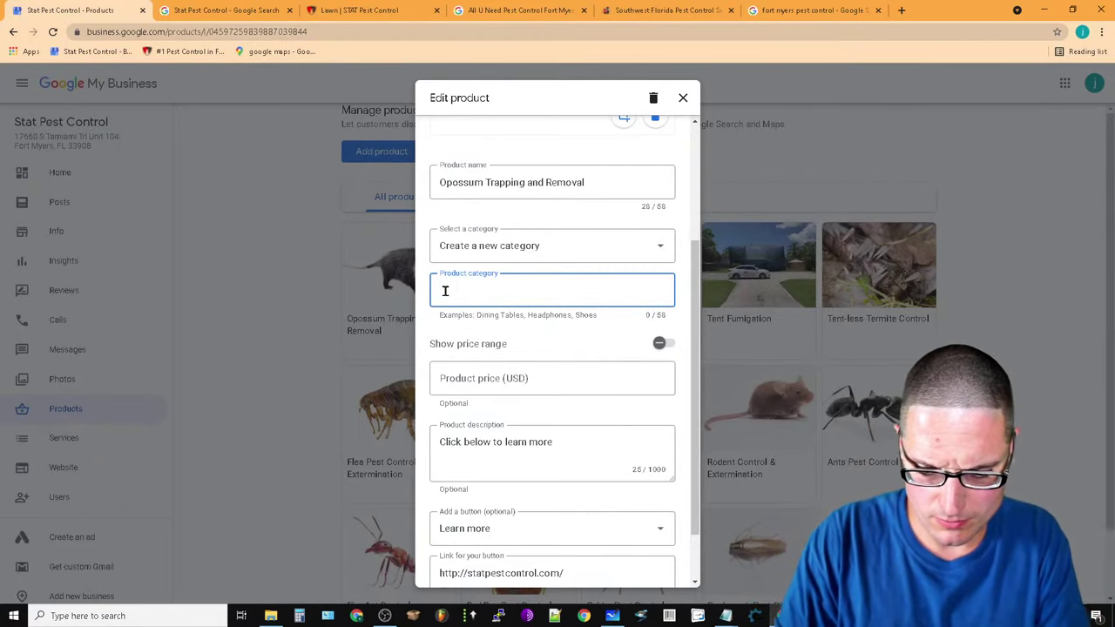
pyautogui.write('est Control')
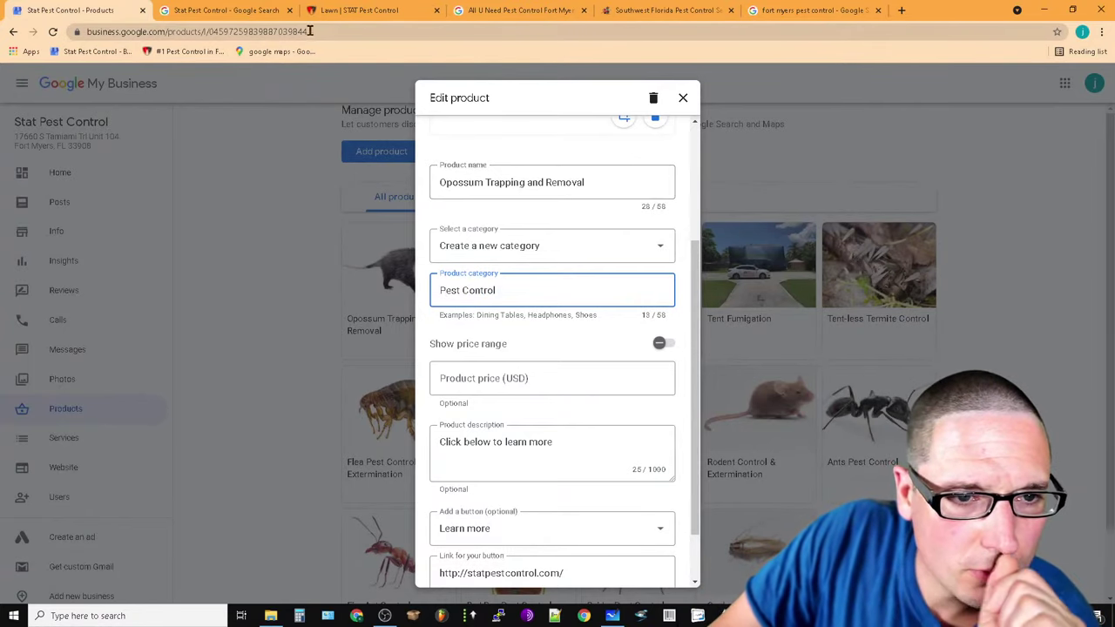
# Check the All U Need listing and extend the new category name to Pest Control Service
pyautogui.click(476, 8)
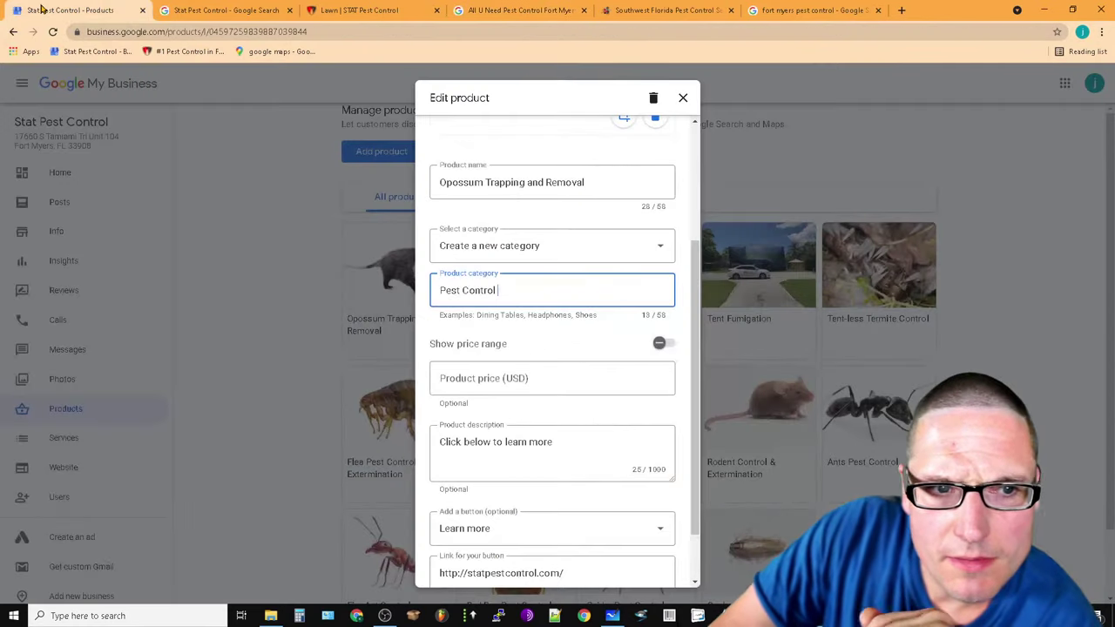
pyautogui.click(39, 7)
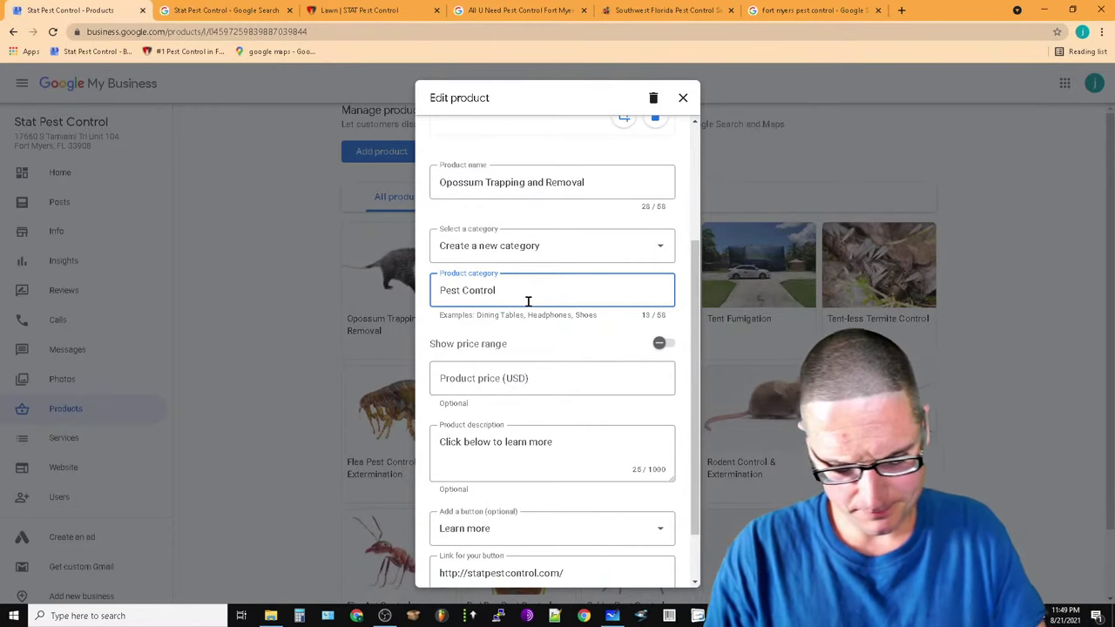
pyautogui.write('Service')
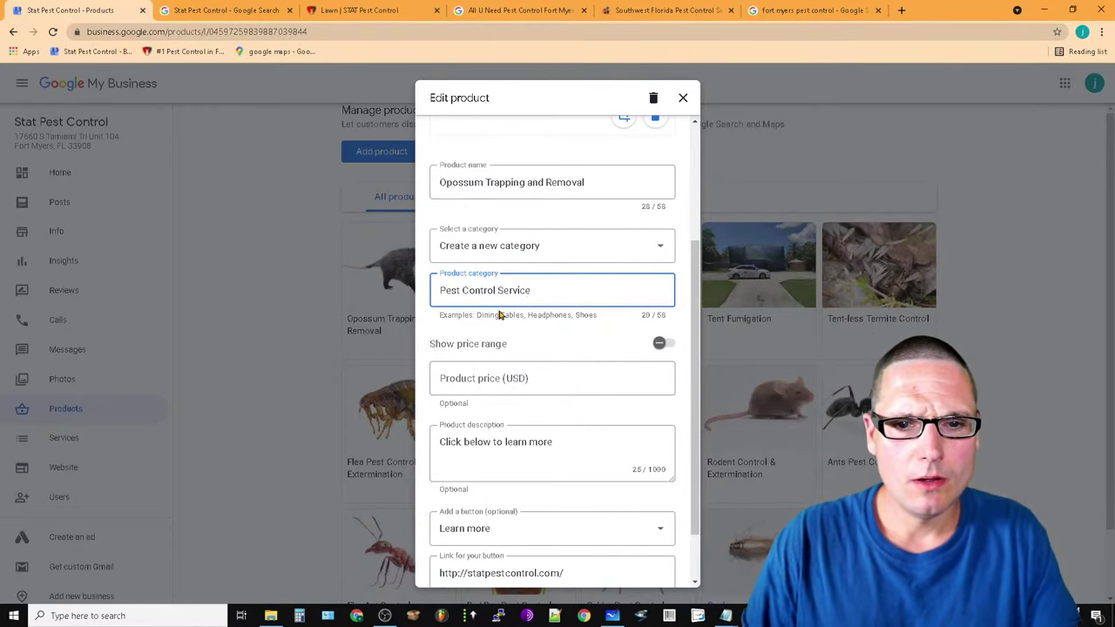
# Switch to Semrush and look up keyword volumes for pest control fort myers in the Keyword Magic Tool
pyautogui.click(358, 10)
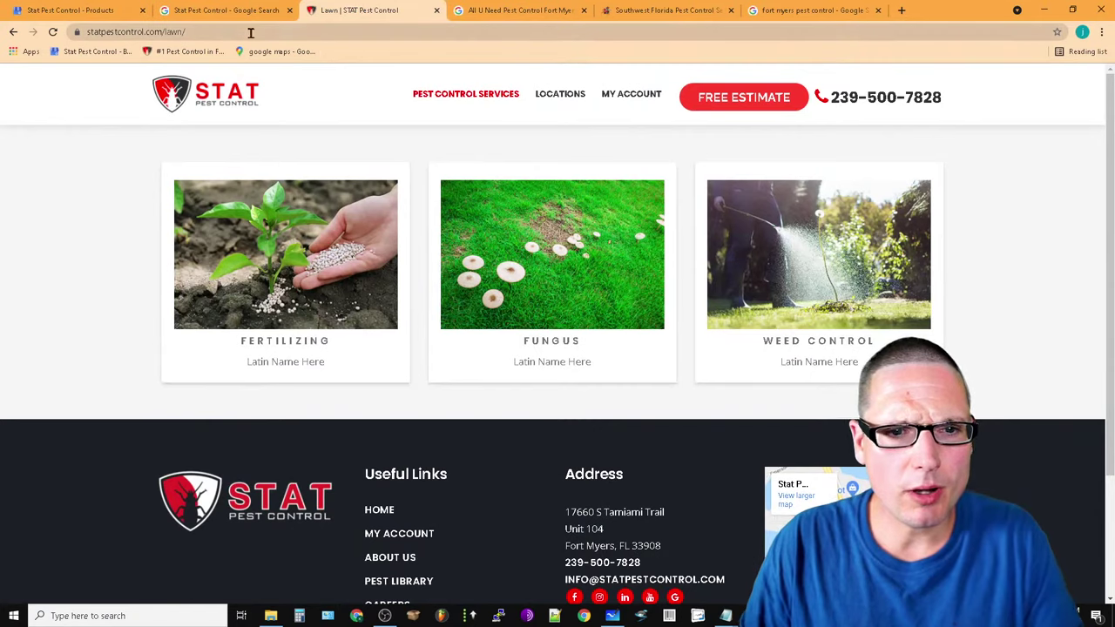
pyautogui.click(813, 9)
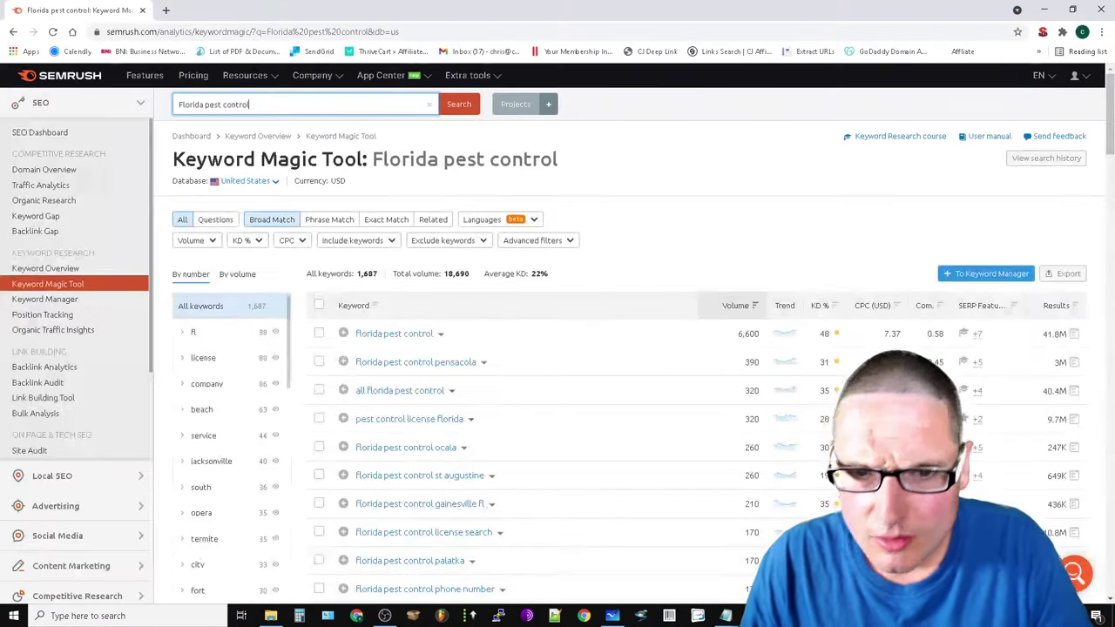
pyautogui.tripleClick(275, 106)
pyautogui.write('pe')
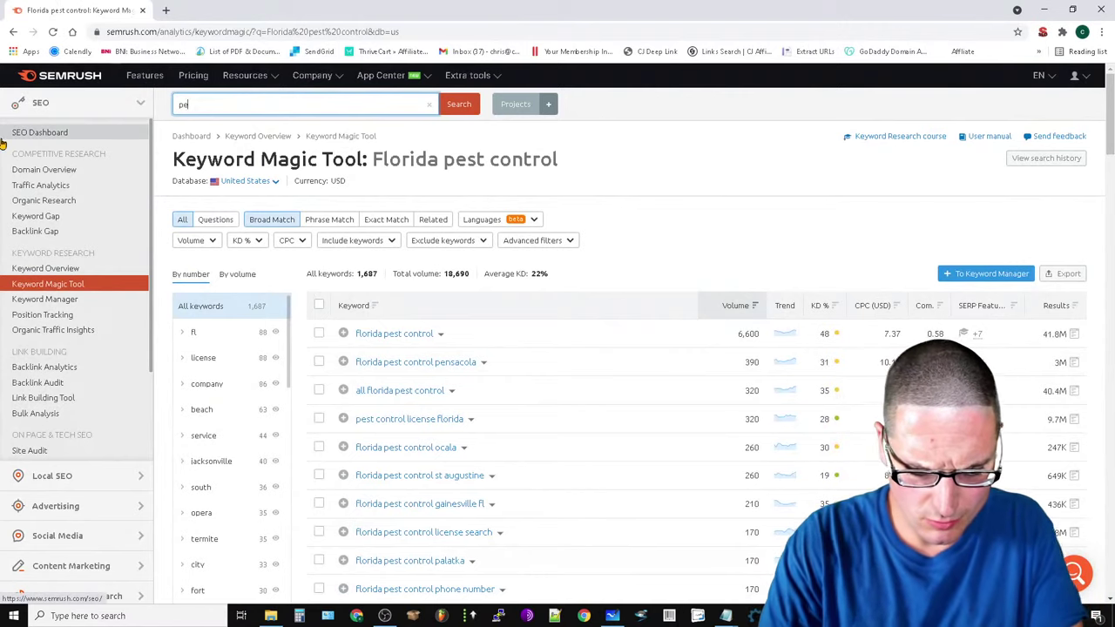
pyautogui.write('st control')
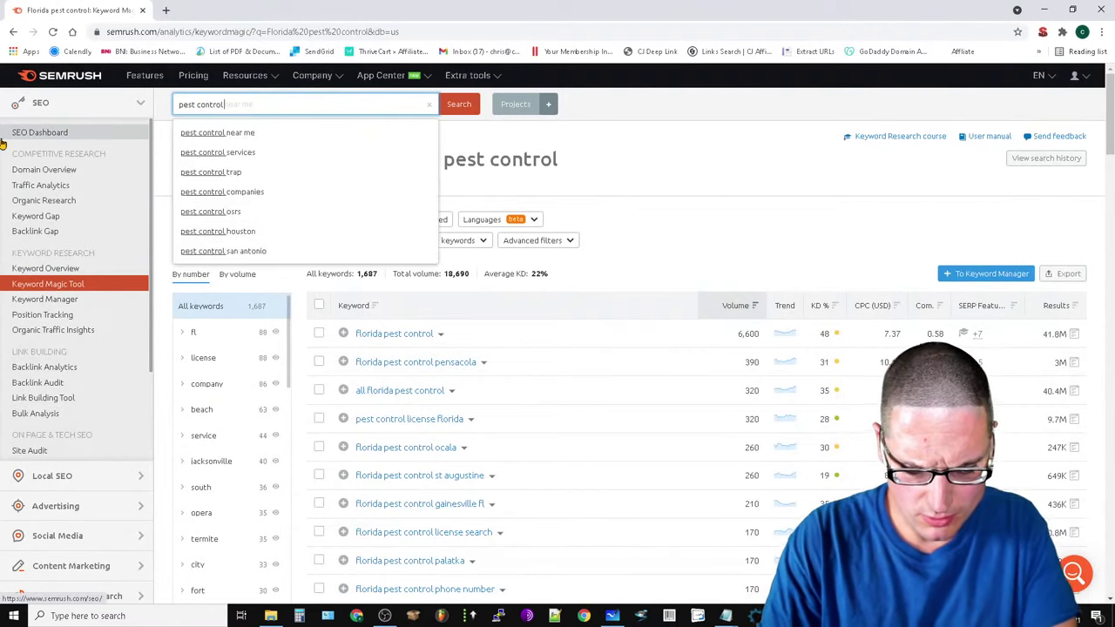
pyautogui.write(' fort myers')
pyautogui.press('Return')
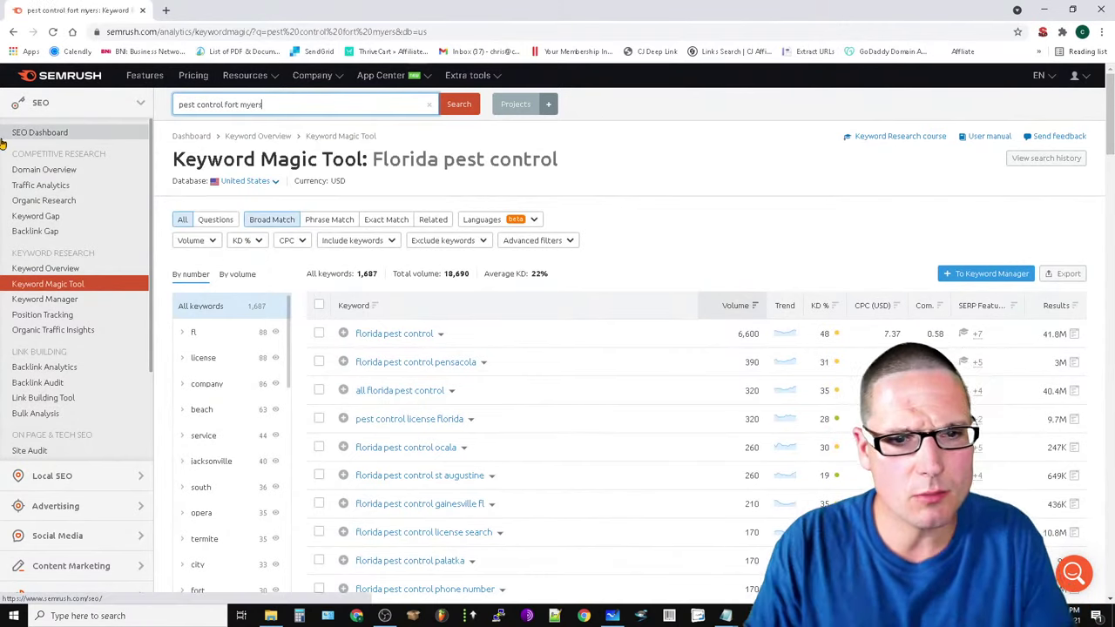
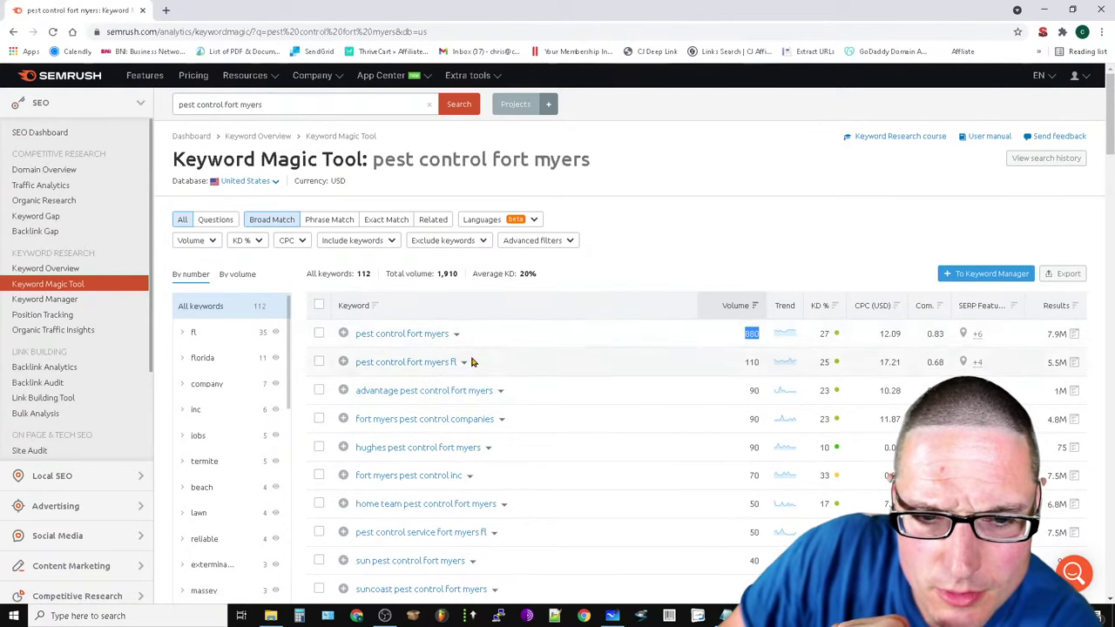
pyautogui.moveTo(301, 106); pyautogui.dragTo(229, 161)
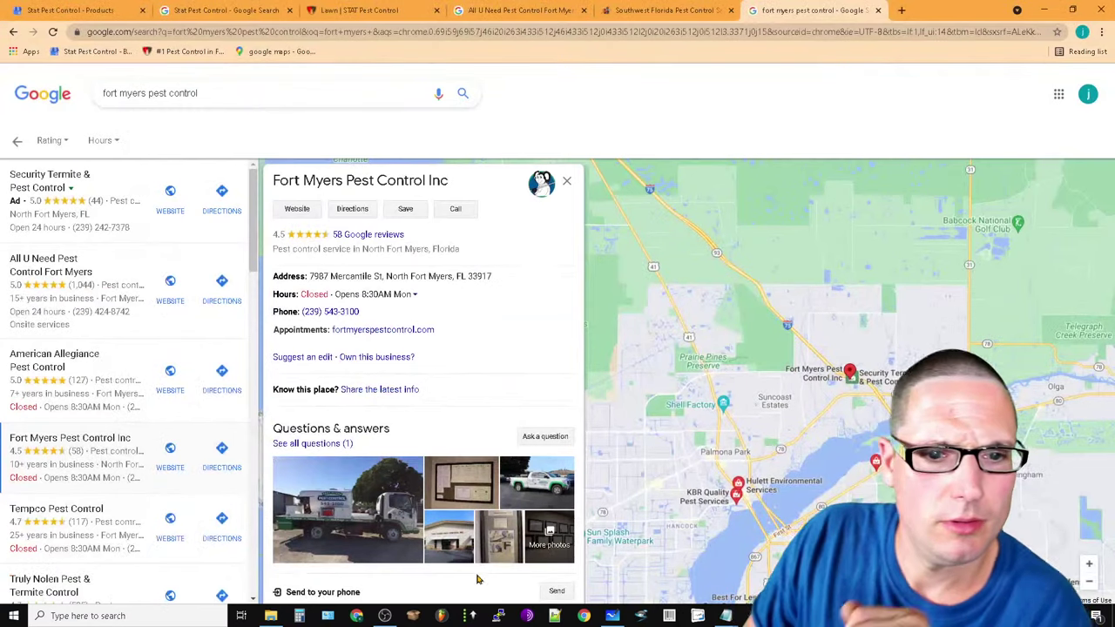
# Review the Fort Myers Pest Control Inc listing on Google and revisit the STAT lawn page
pyautogui.scroll(-4, 464, 314)
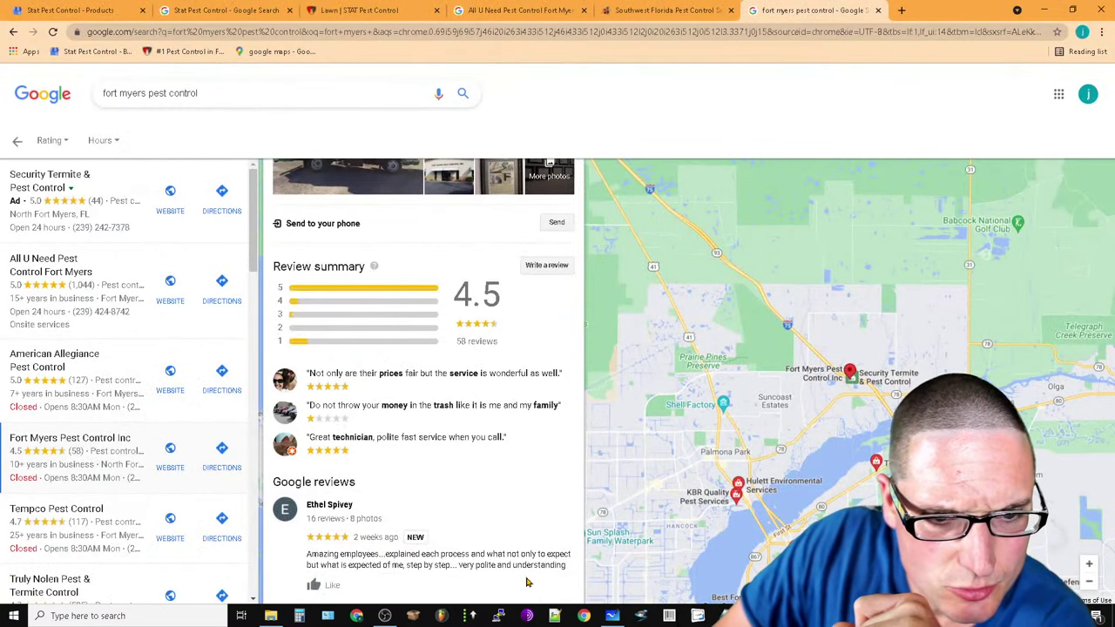
pyautogui.scroll(2, 508, 563)
pyautogui.click(385, 7)
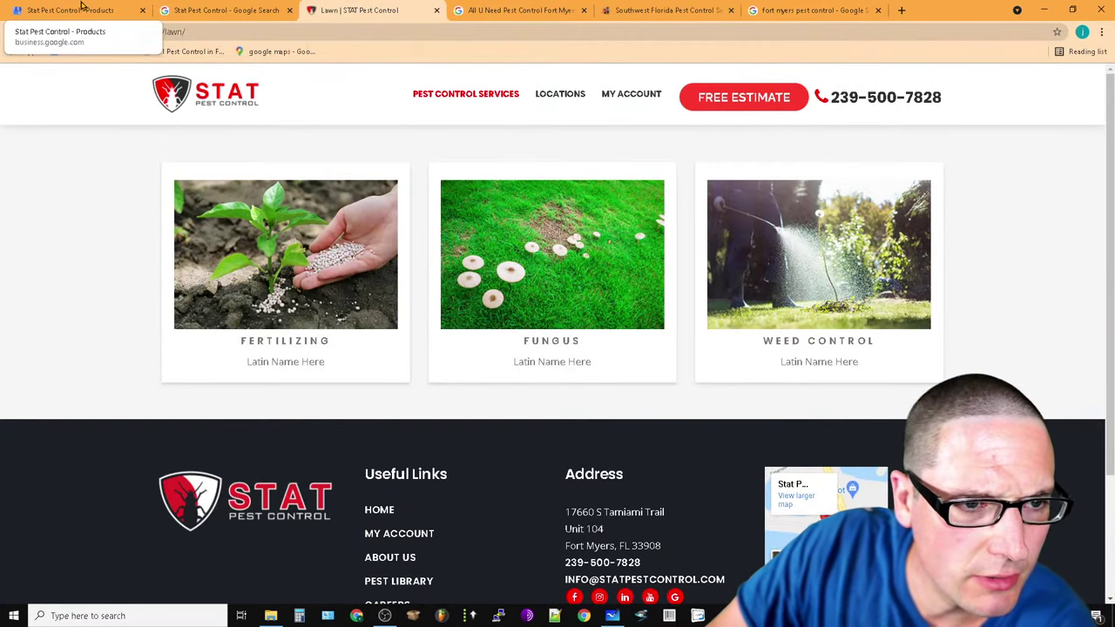
# Remove the word Service from the opossum product's new category name in Google My Business
pyautogui.click(82, 9)
pyautogui.doubleClick(525, 290)
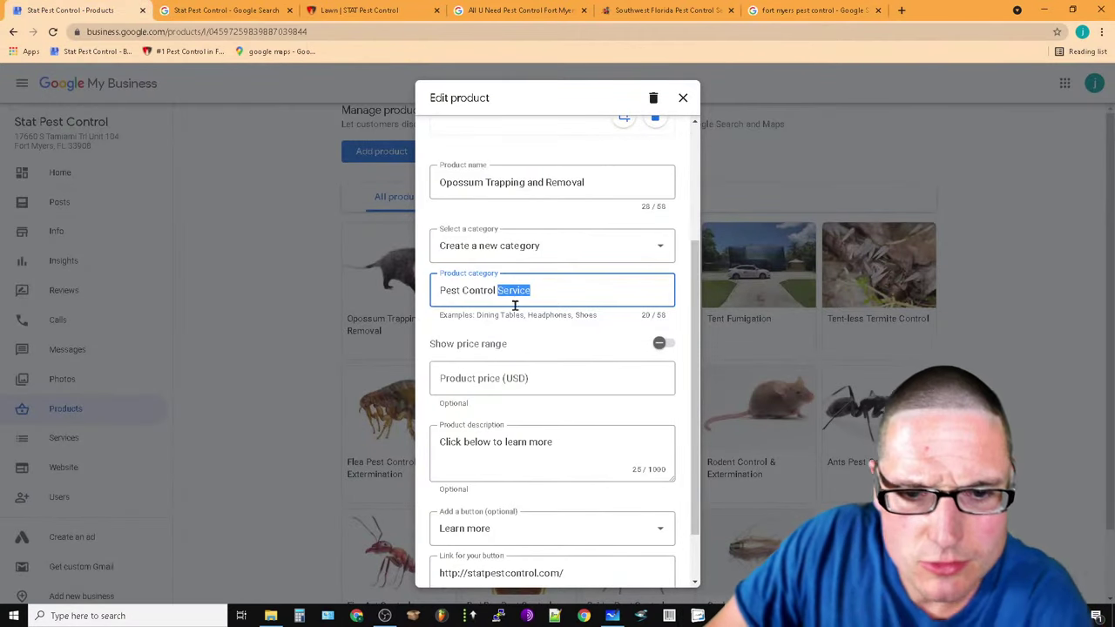
pyautogui.press('BackSpace')
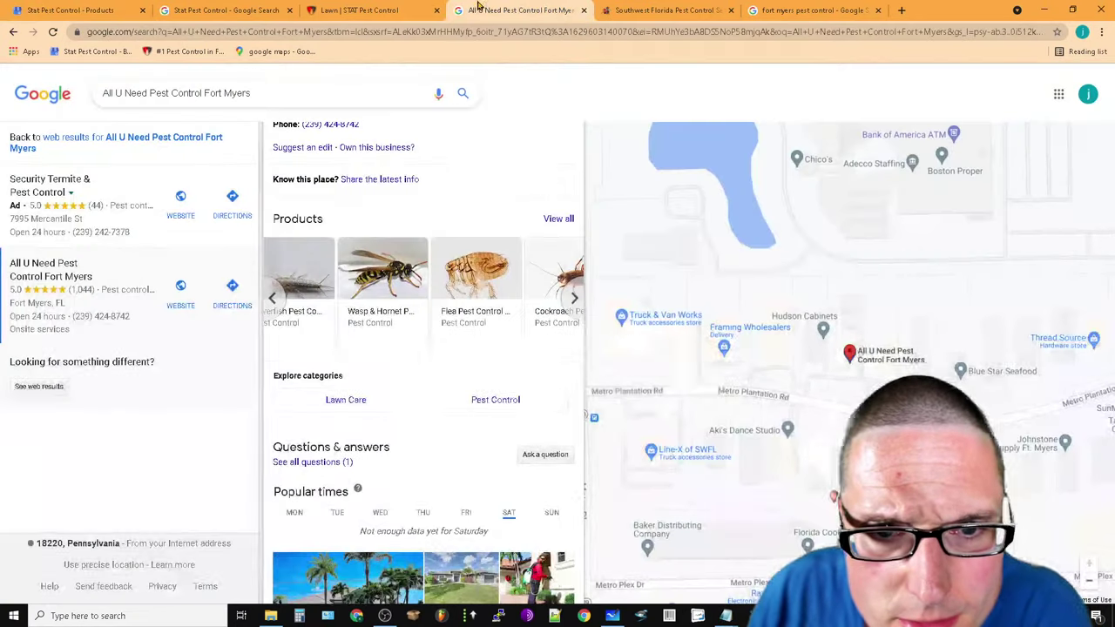
# Examine the All U Need Lawn Care and Pest Control products and read its Rodent Control & Extermination product description
pyautogui.click(530, 8)
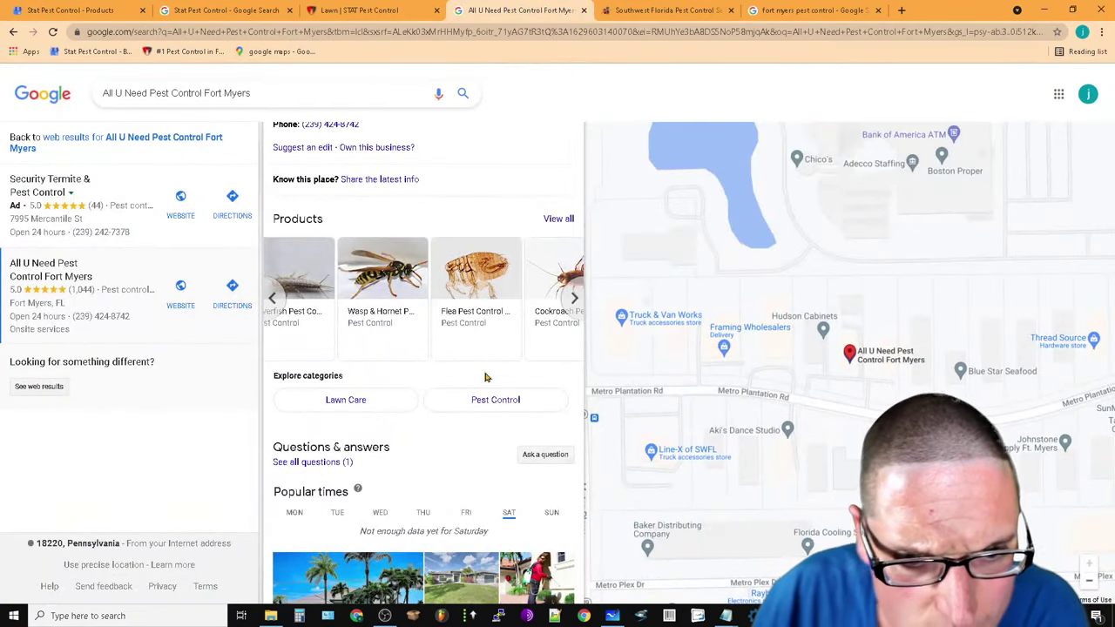
pyautogui.scroll(2, 431, 449)
pyautogui.scroll(-4, 396, 474)
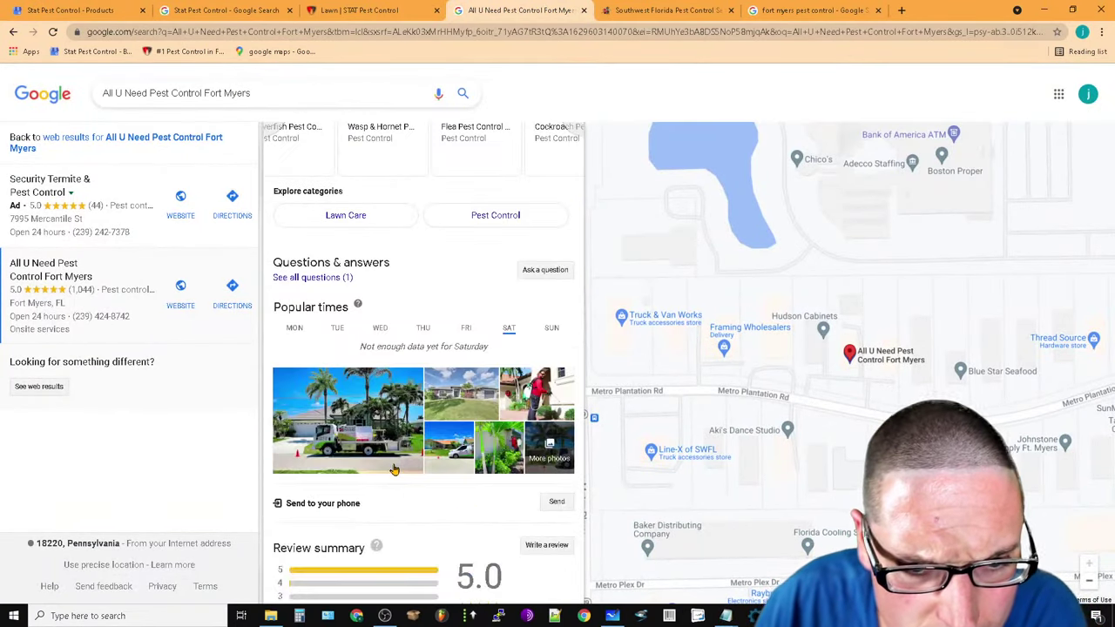
pyautogui.click(503, 228)
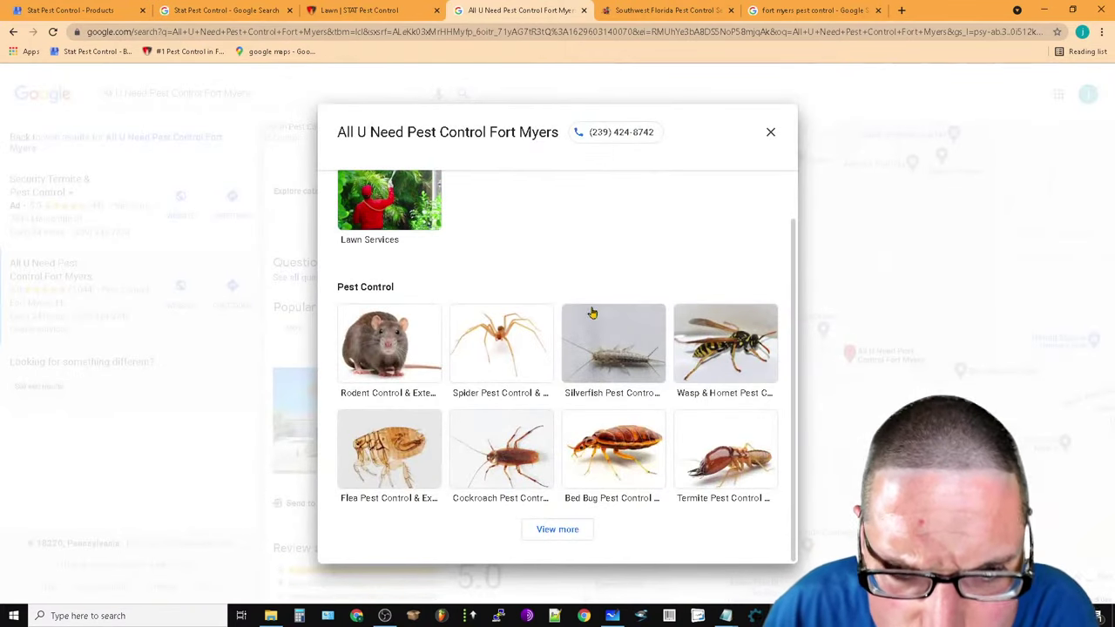
pyautogui.scroll(1, 651, 423)
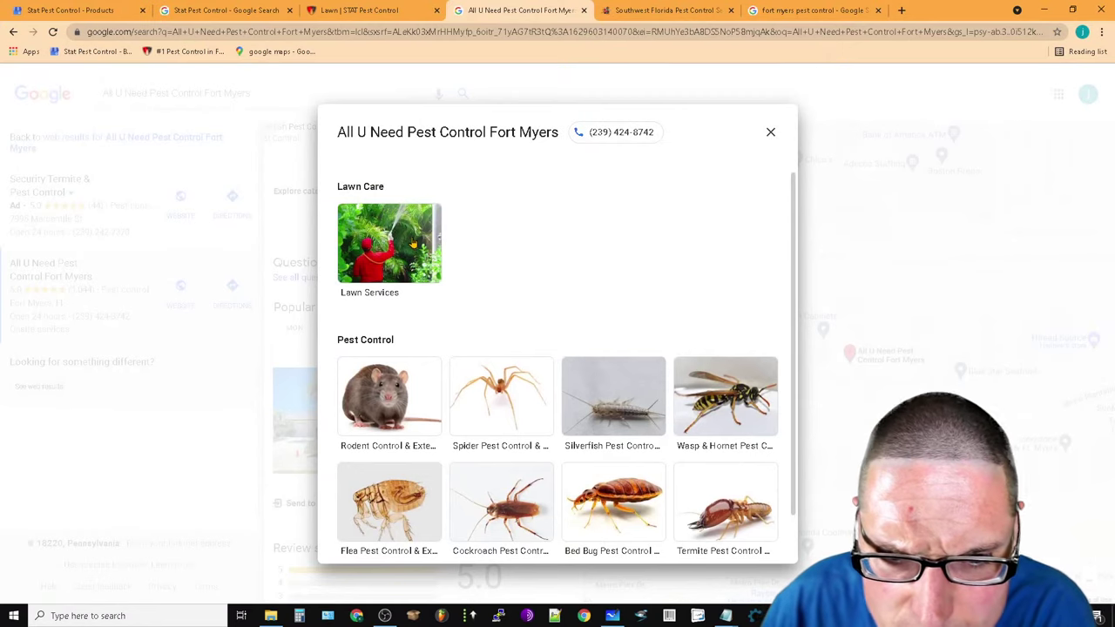
pyautogui.click(375, 407)
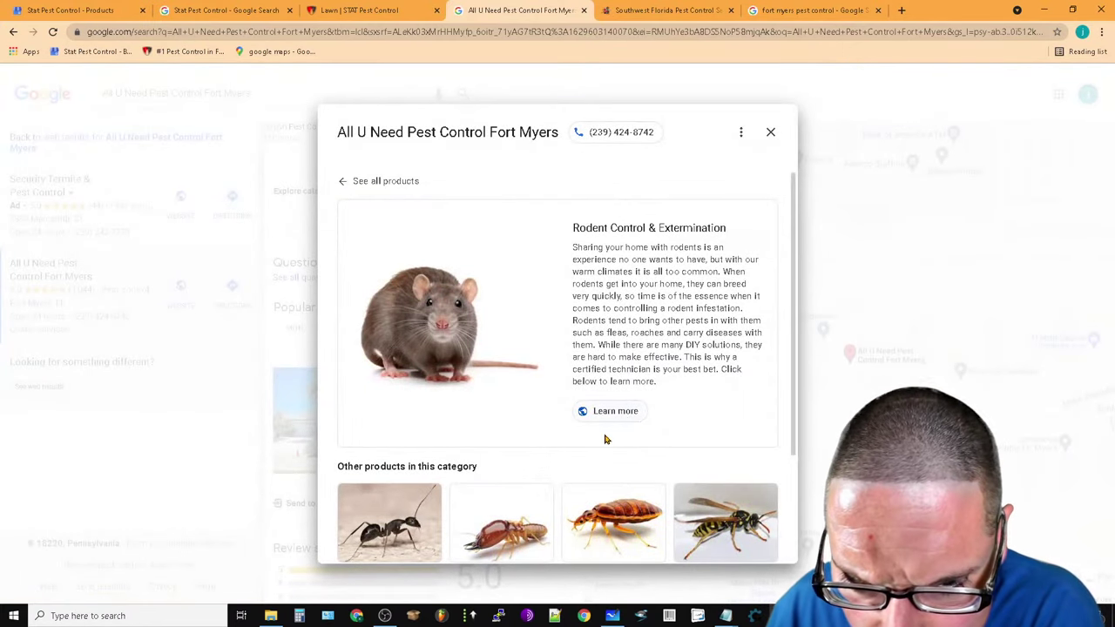
# Open the web page linked from the Rodent Control & Extermination product, check its URL and close the page
pyautogui.click(610, 412)
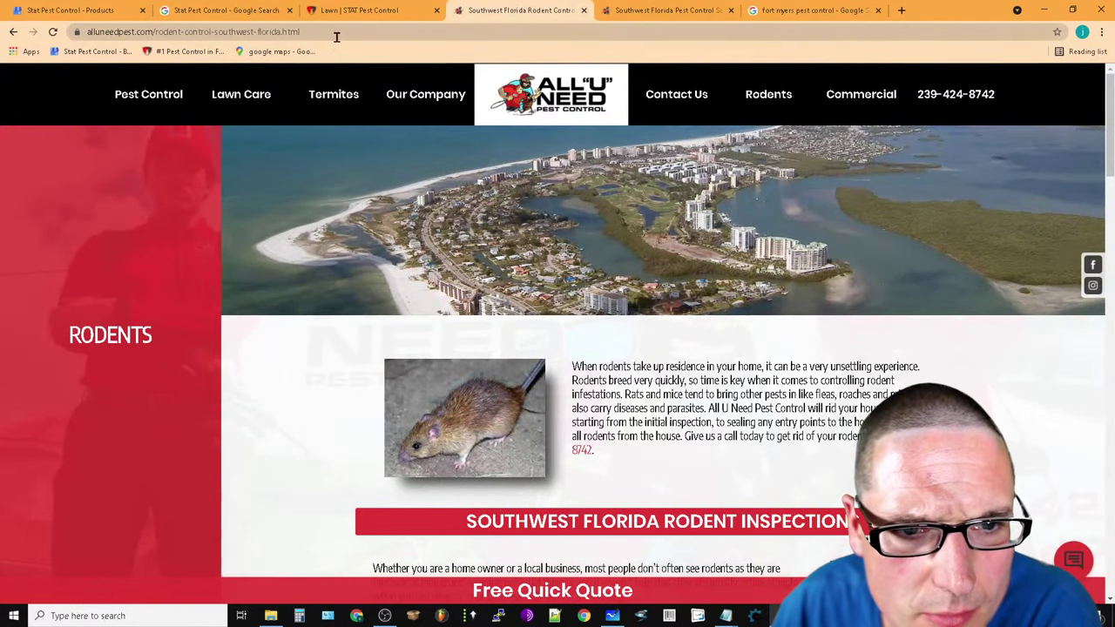
pyautogui.moveTo(336, 36); pyautogui.dragTo(5, 56)
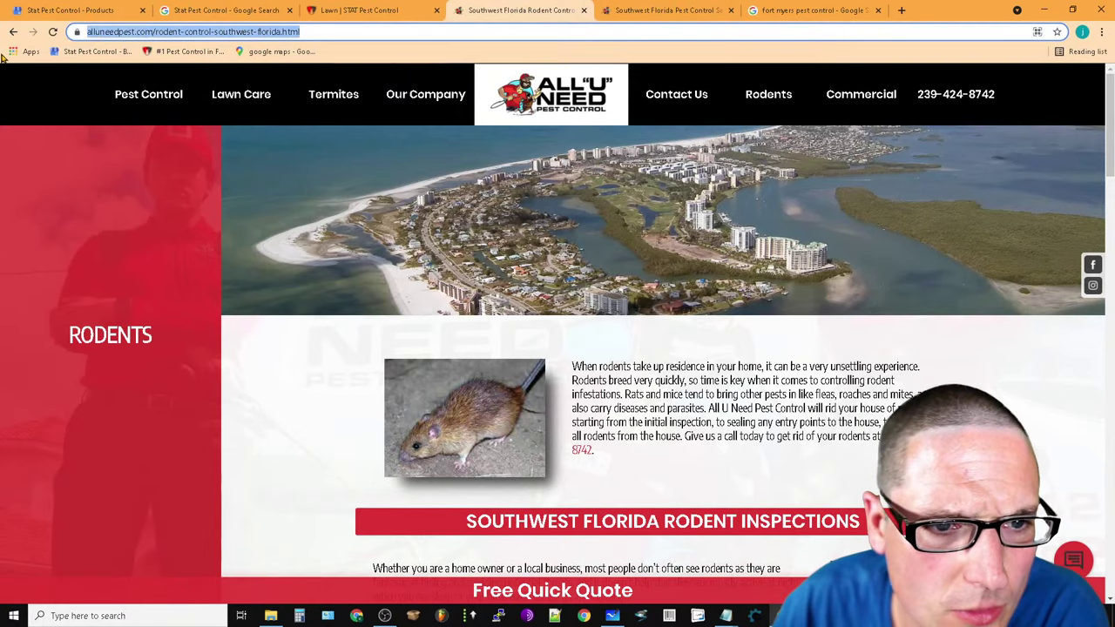
pyautogui.click(584, 10)
# Compare the product categories on the Stat Pest Control Google listing with the opossum product's entries in Google My Business
pyautogui.click(357, 10)
pyautogui.click(200, 11)
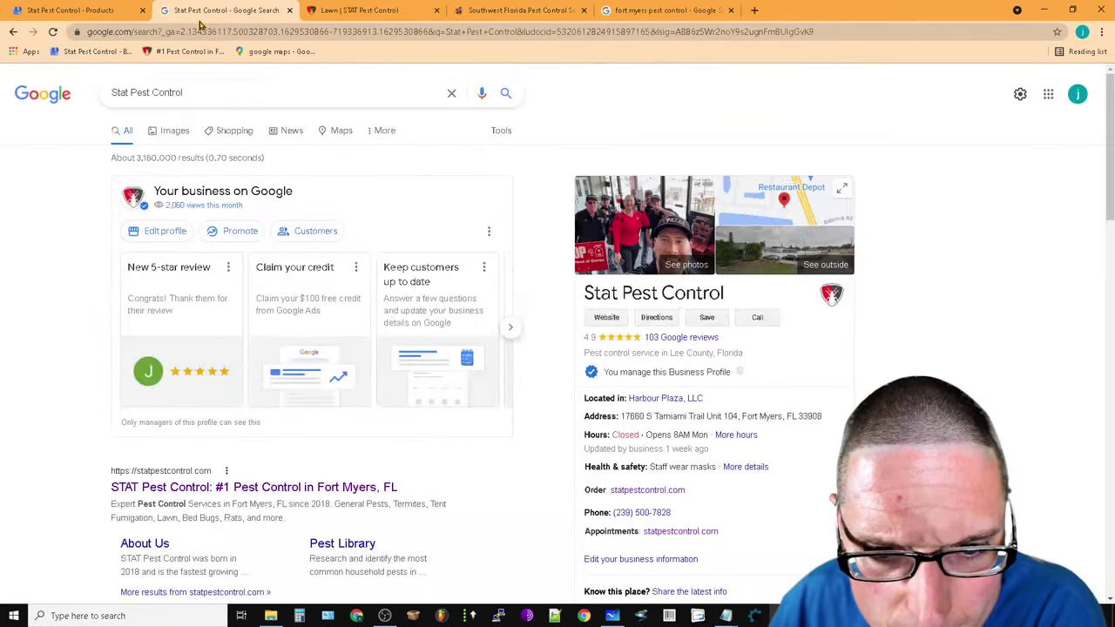
pyautogui.scroll(-4, 766, 440)
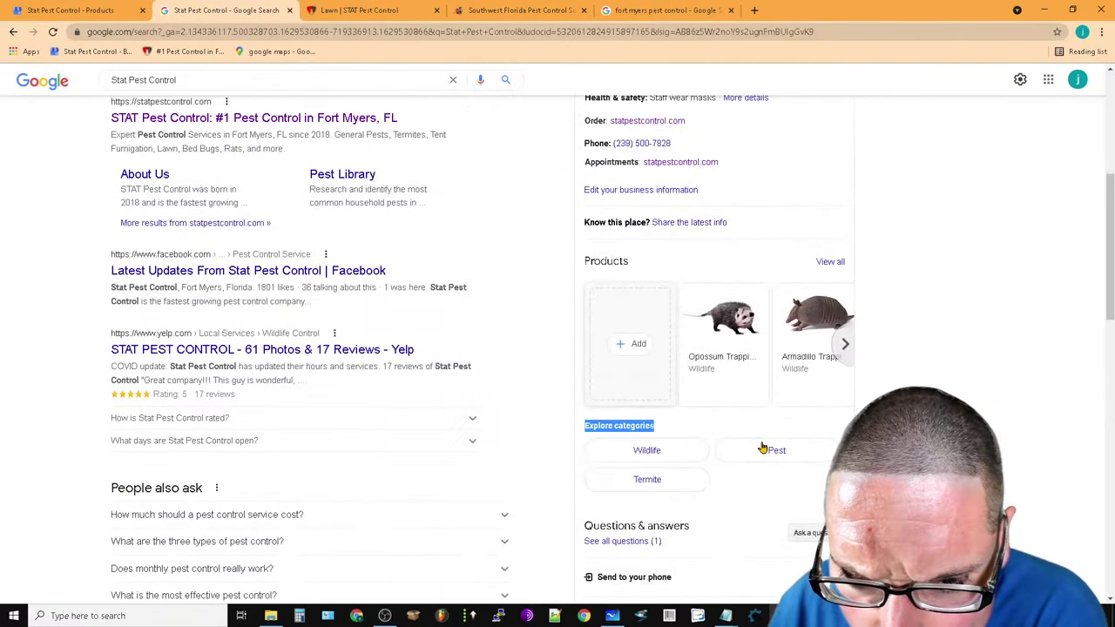
pyautogui.click(52, 11)
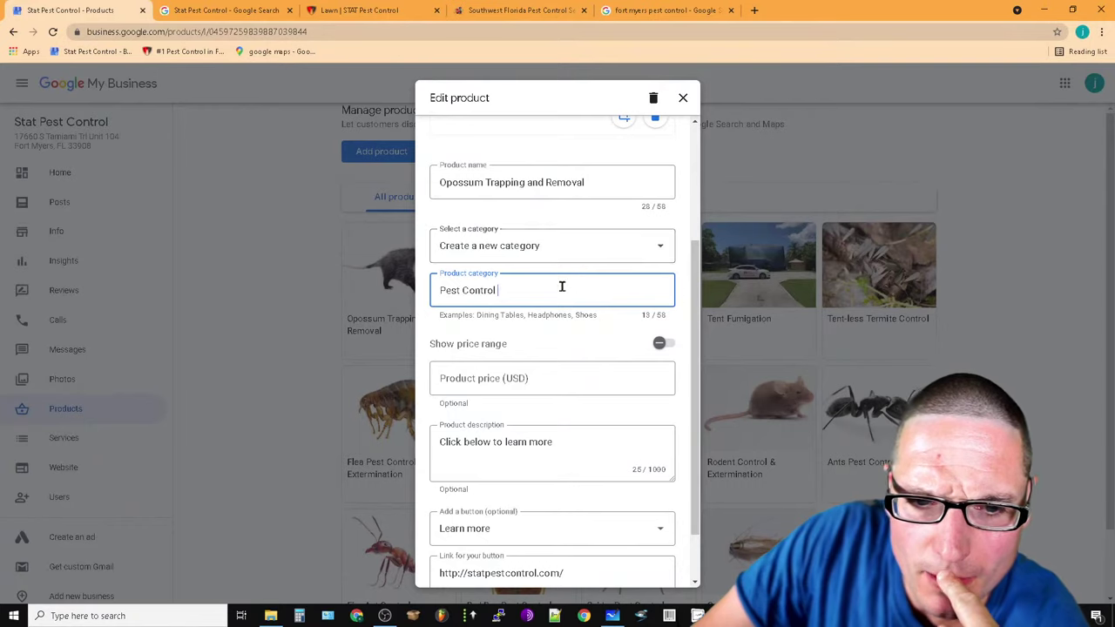
pyautogui.scroll(-1, 565, 339)
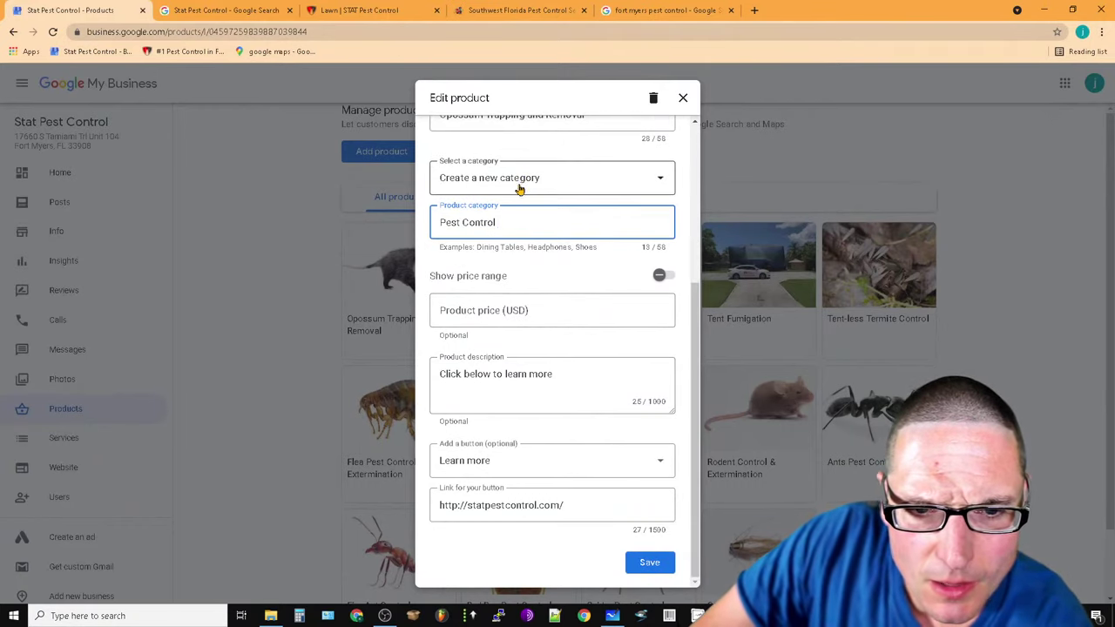
pyautogui.scroll(3, 587, 331)
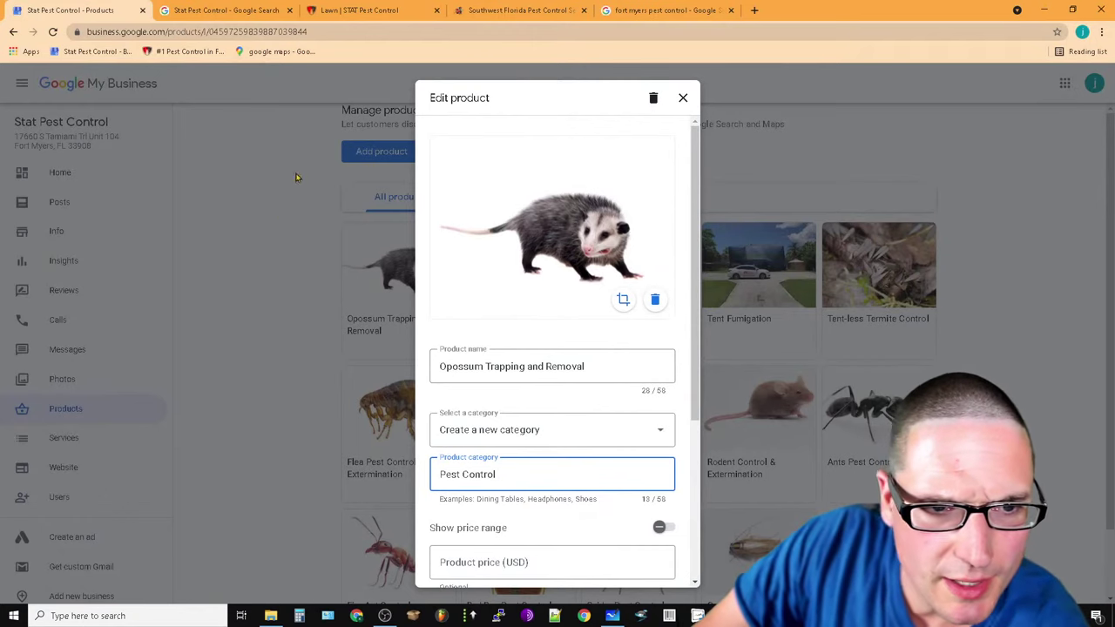
# Review the Fort Myers Pest Control Inc listing, close its results page and return to the Stat Pest Control listing
pyautogui.click(493, 9)
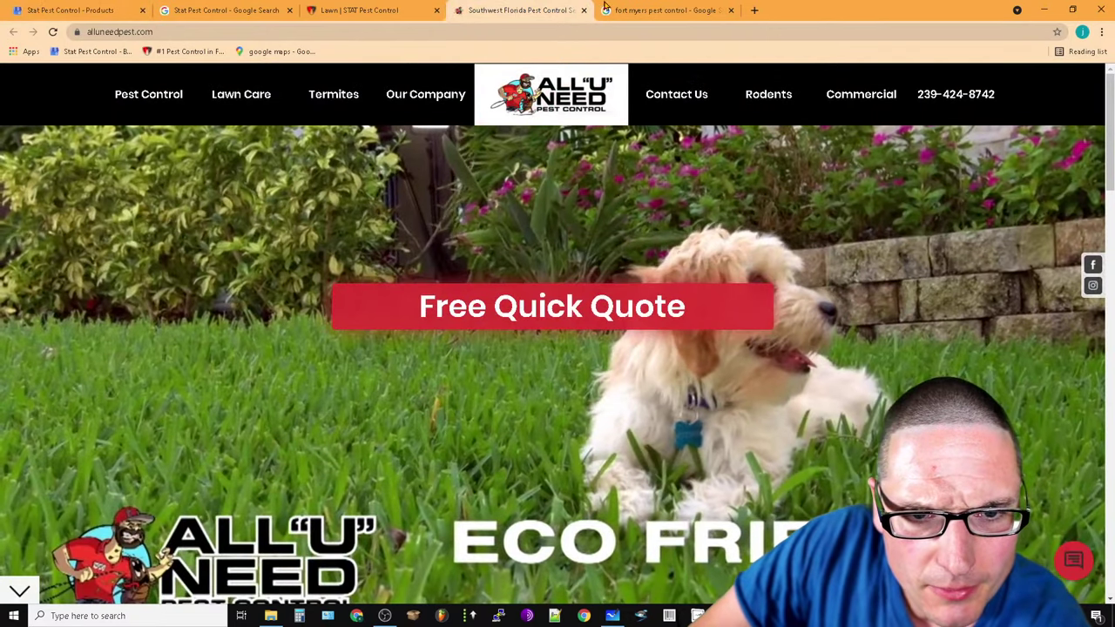
pyautogui.click(660, 12)
pyautogui.scroll(-4, 562, 512)
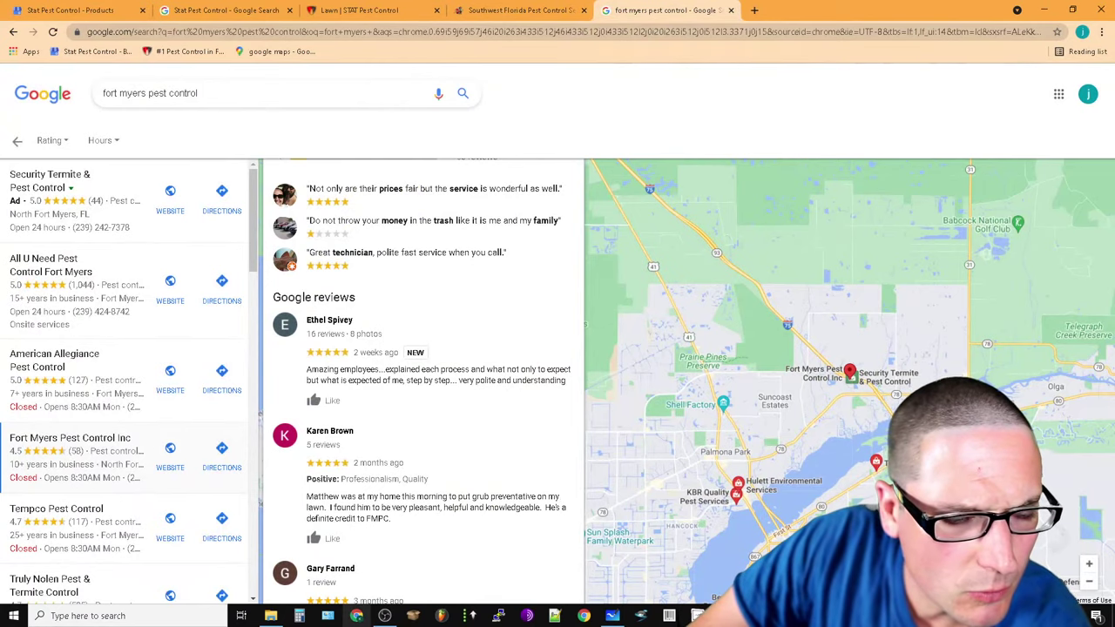
pyautogui.scroll(5, 571, 277)
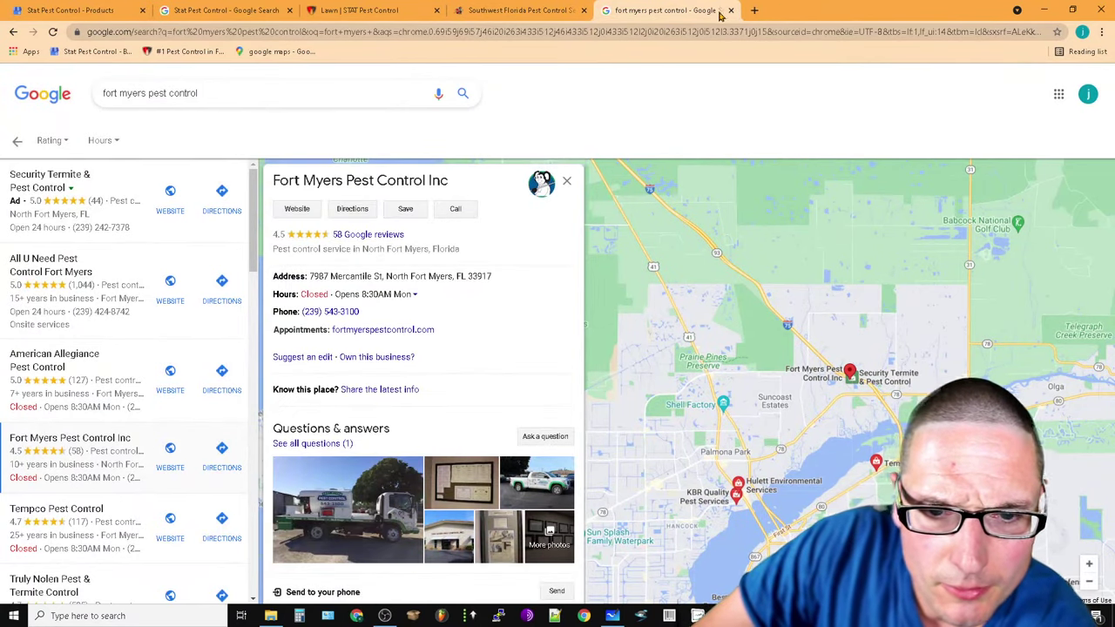
pyautogui.scroll(-4, 344, 412)
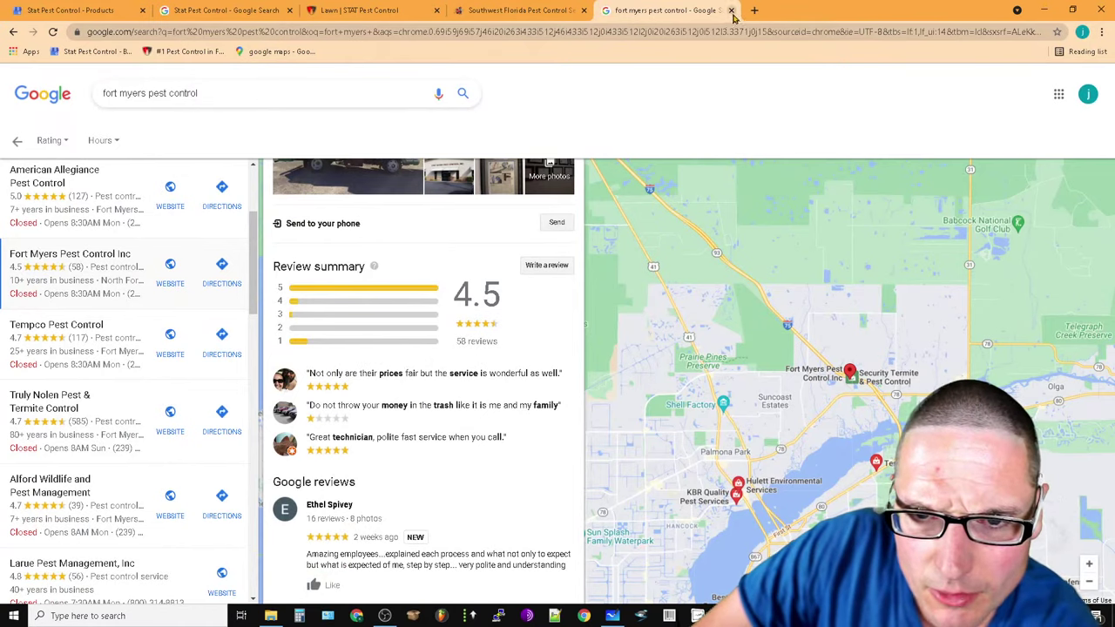
pyautogui.click(734, 10)
pyautogui.click(225, 11)
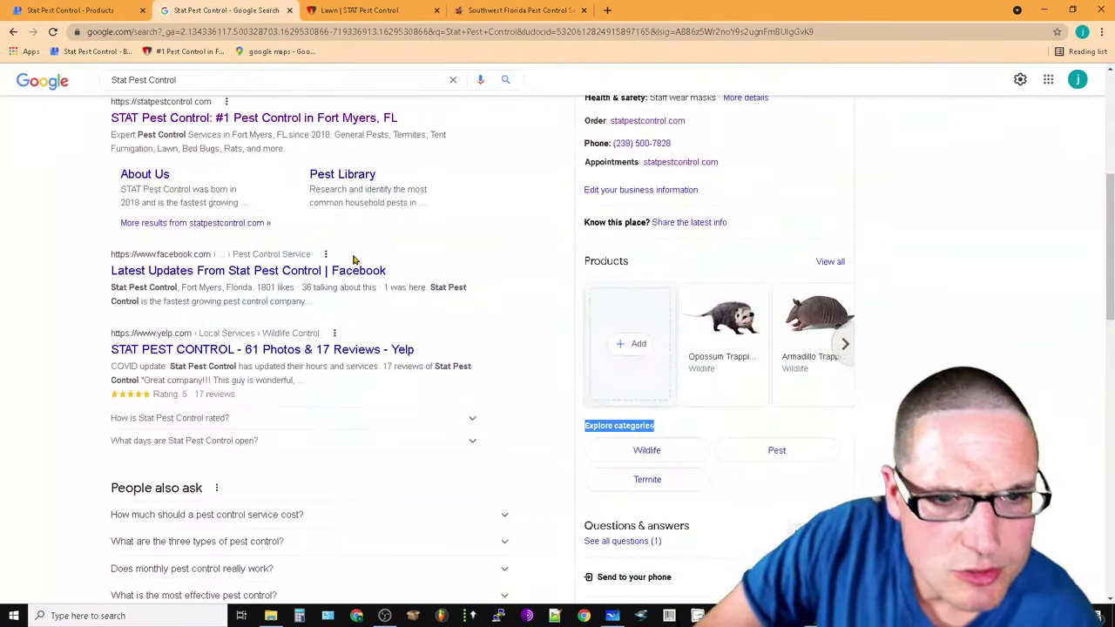
pyautogui.scroll(2, 404, 324)
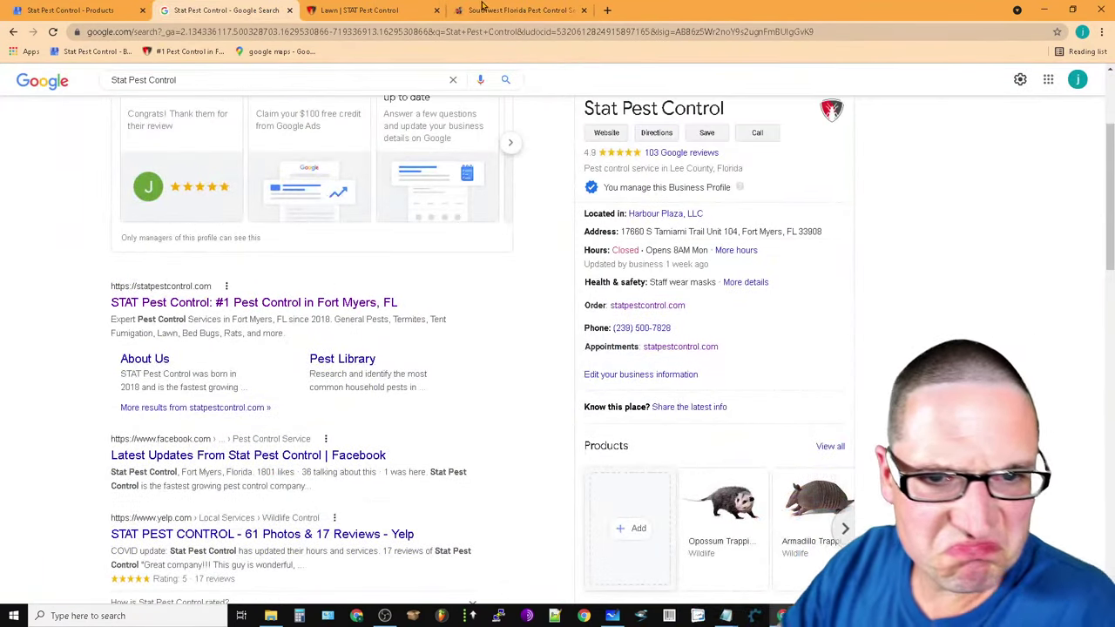
# Search Google for fort myers pest control in a new tab and open the All U Need Pest Control Fort Myers listing
pyautogui.click(516, 10)
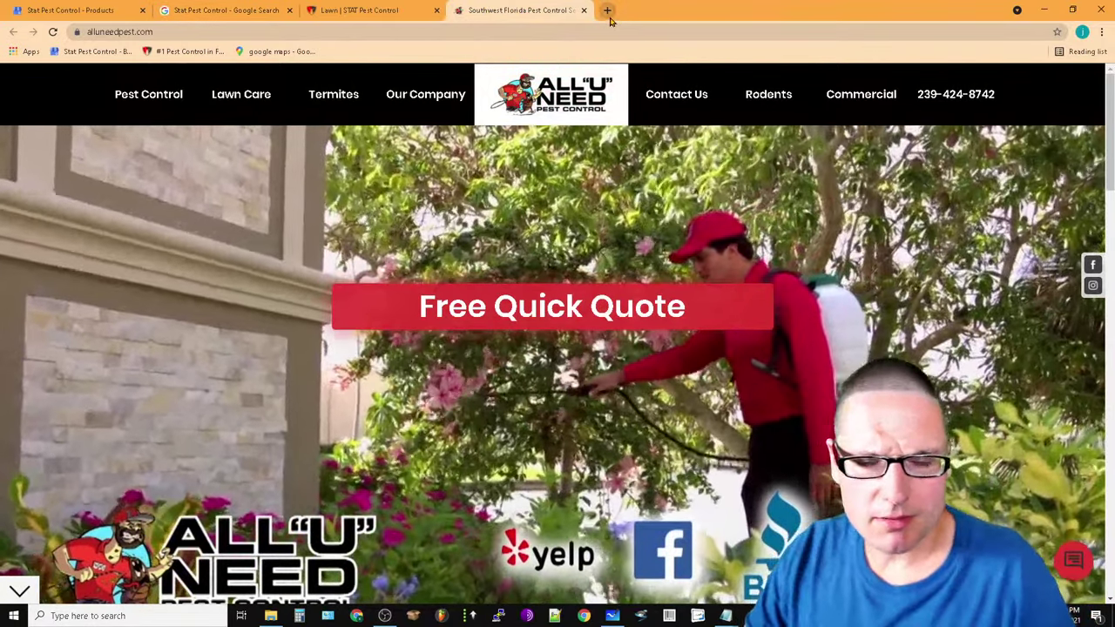
pyautogui.click(606, 11)
pyautogui.click(500, 258)
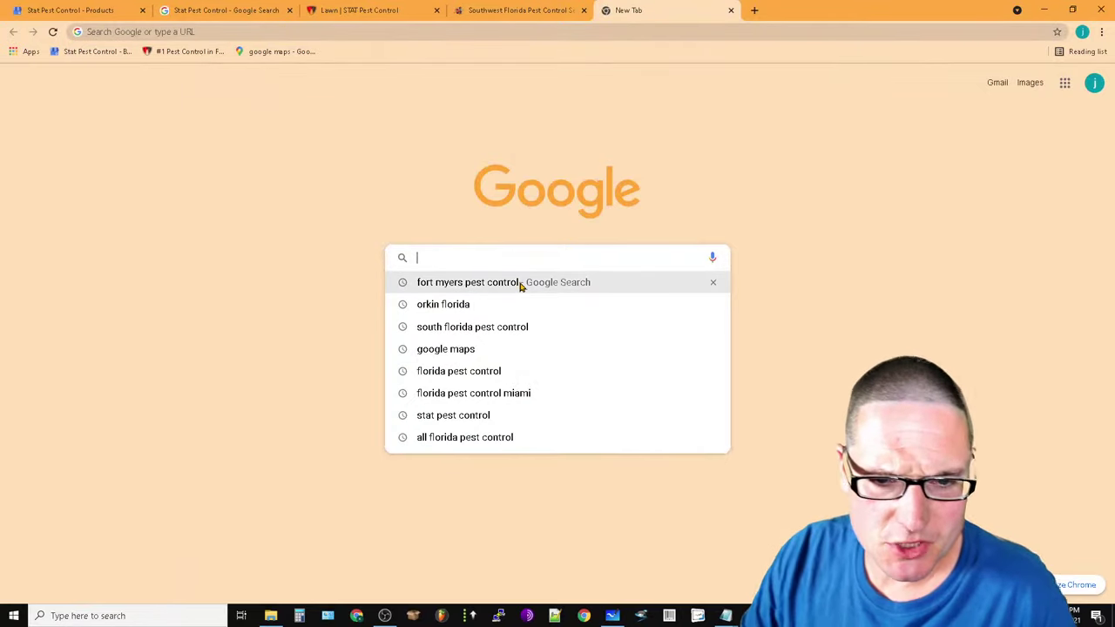
pyautogui.click(511, 284)
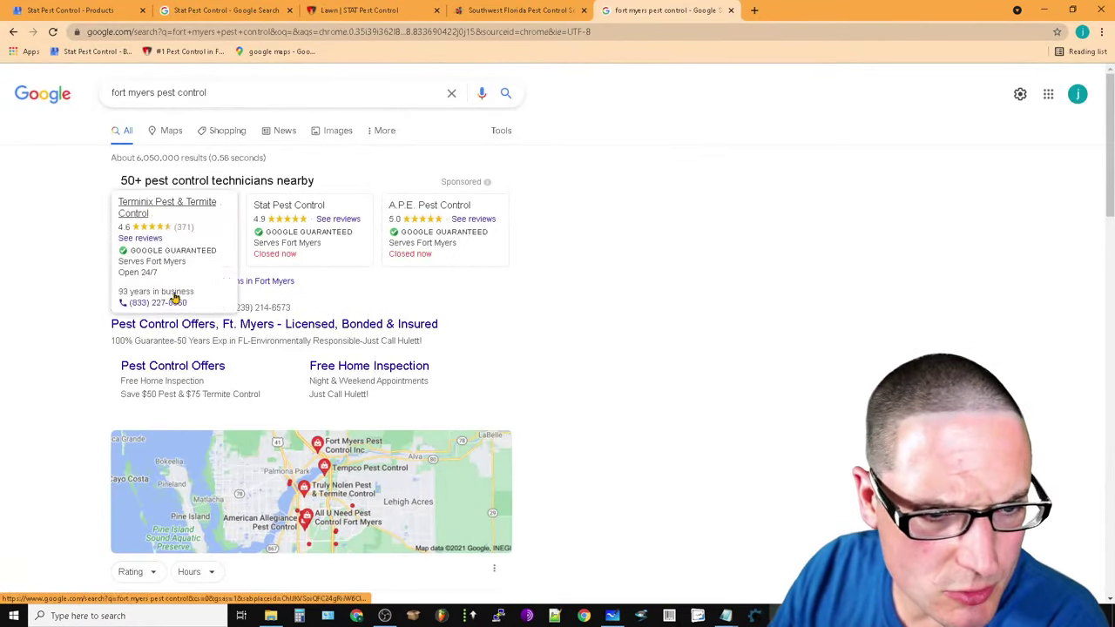
pyautogui.scroll(-7, 201, 384)
pyautogui.scroll(2, 311, 342)
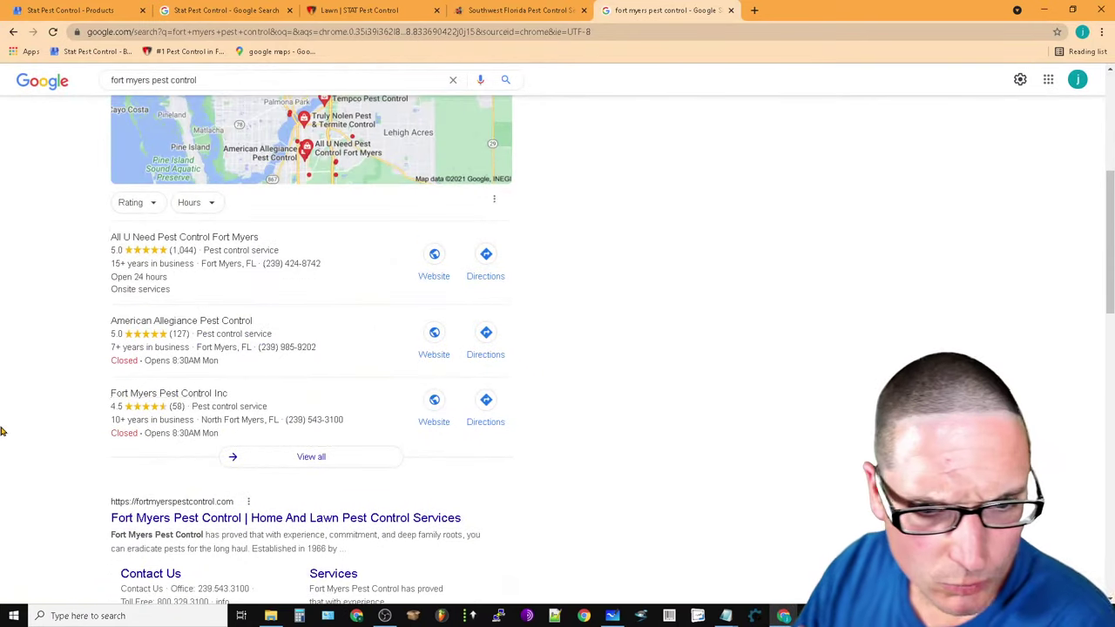
pyautogui.click(363, 286)
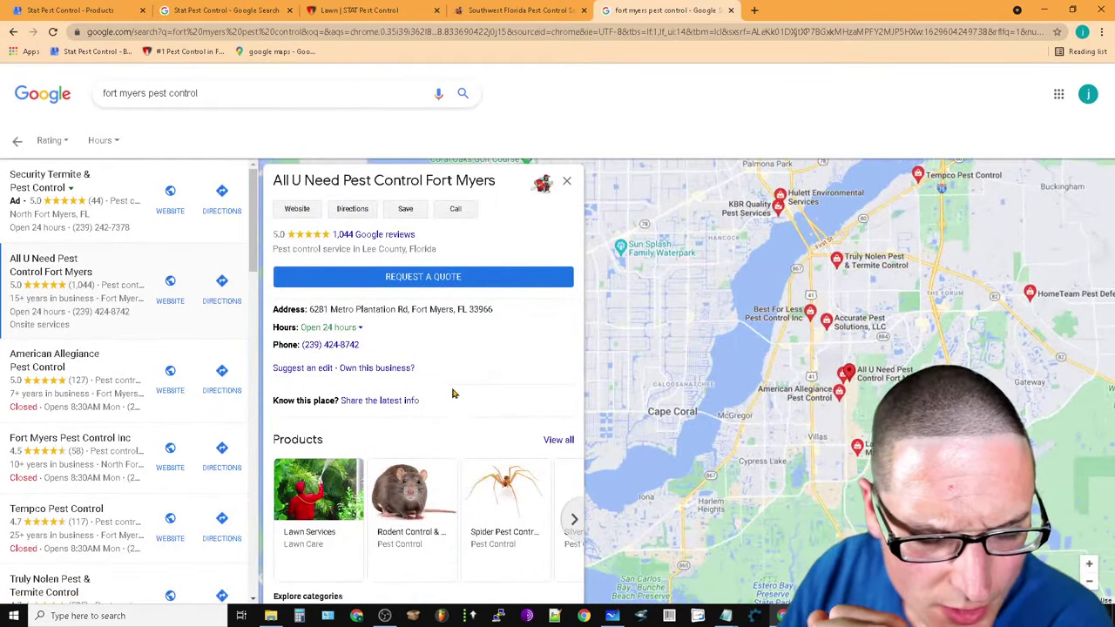
# Browse the listing's product carousel and read the Lawn Services product description in the Lawn Care category
pyautogui.scroll(-2, 452, 391)
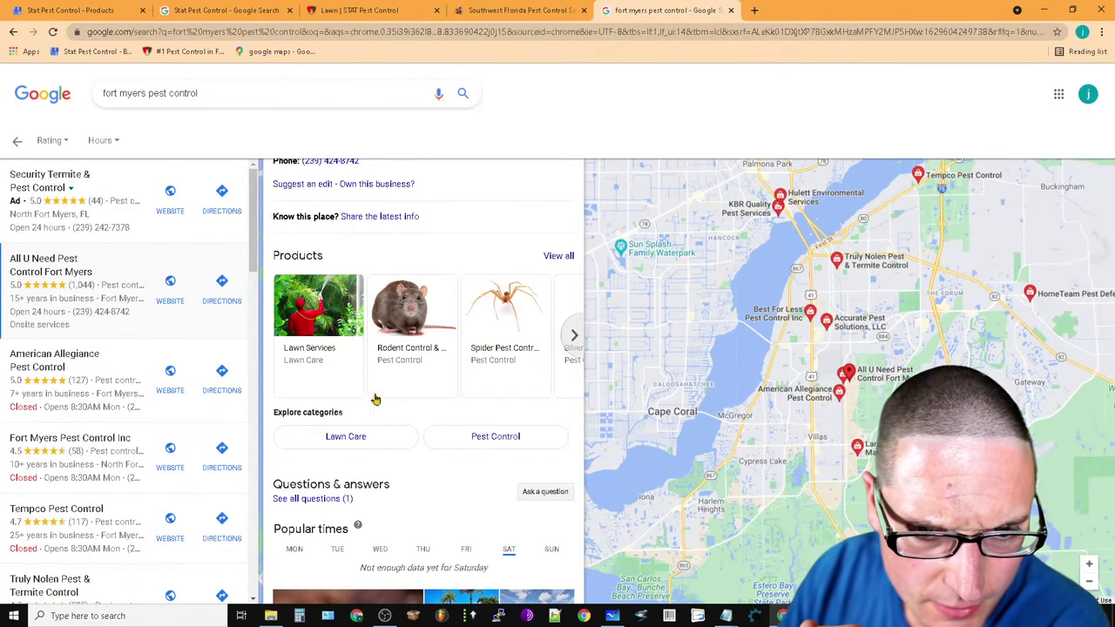
pyautogui.click(574, 336)
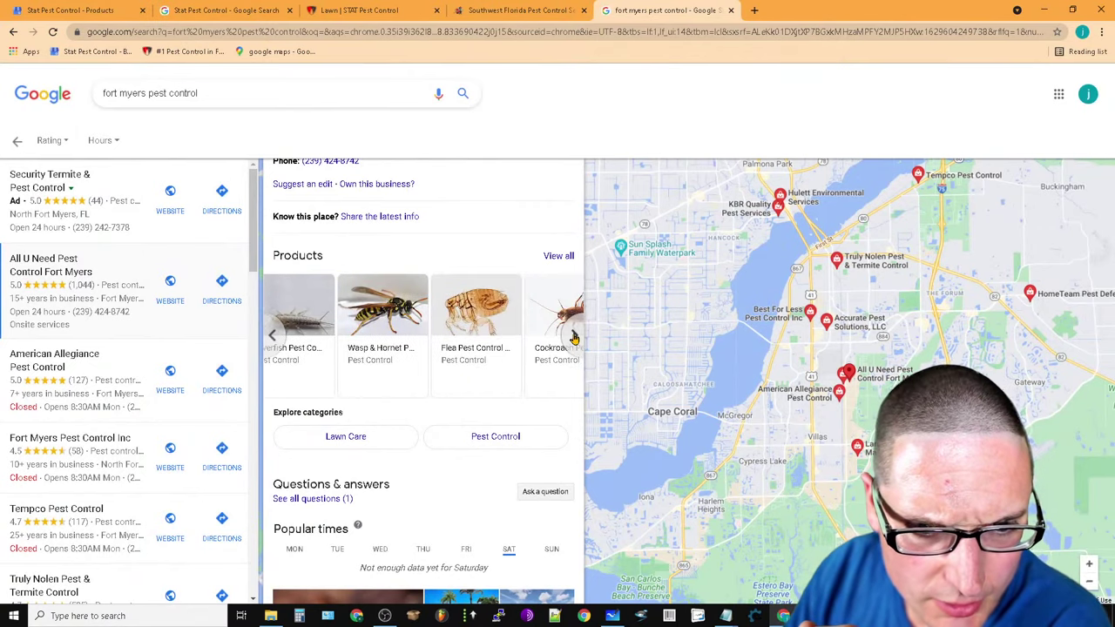
pyautogui.click(574, 336)
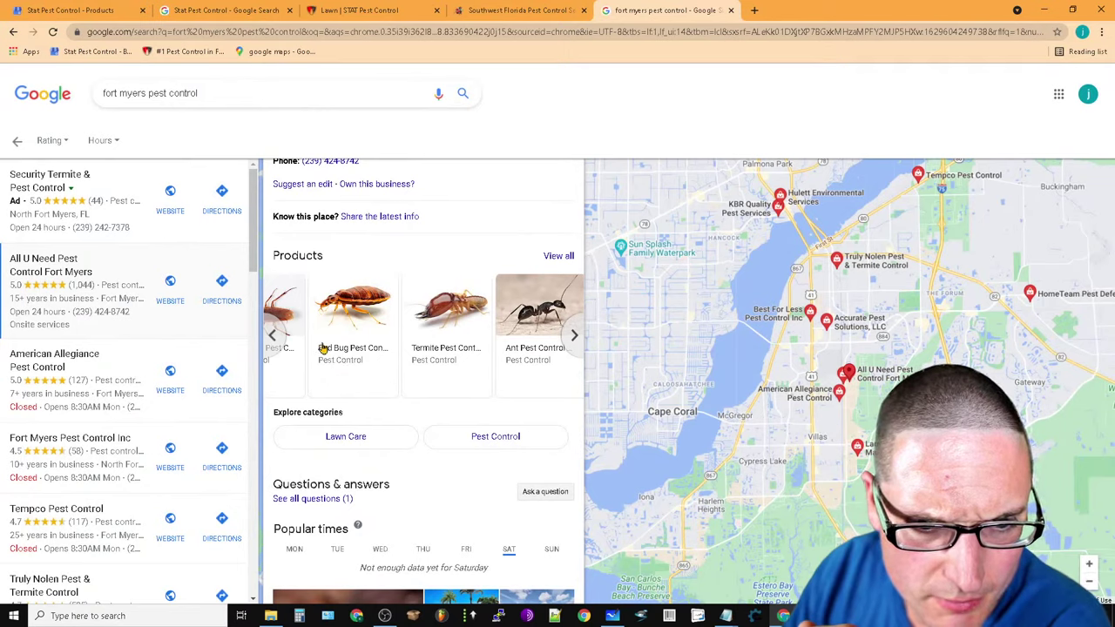
pyautogui.click(575, 340)
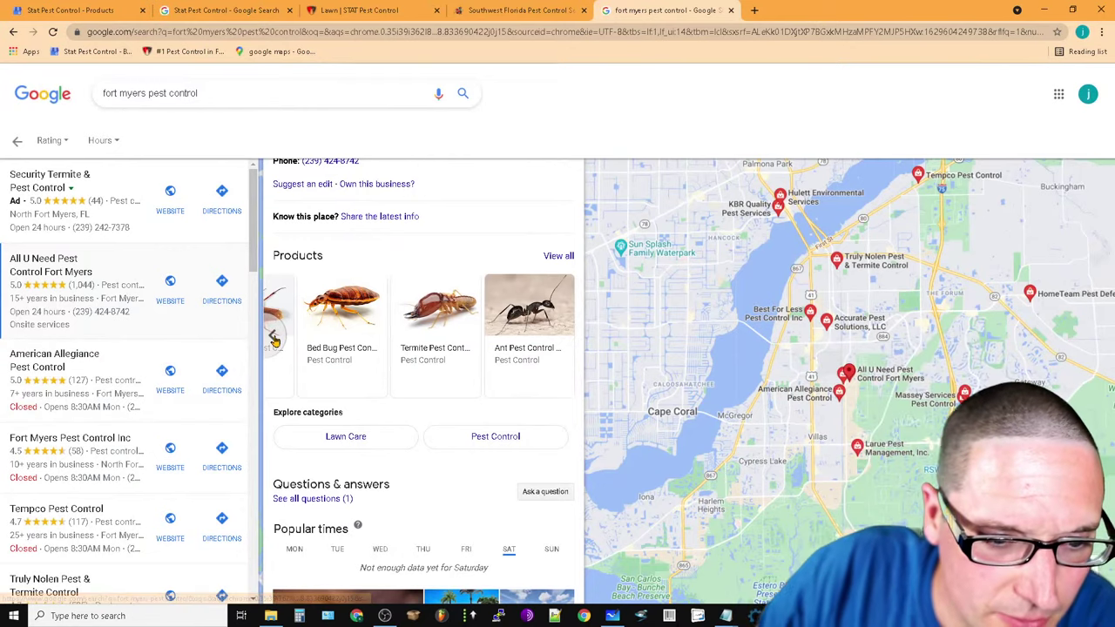
pyautogui.click(272, 338)
pyautogui.click(273, 338)
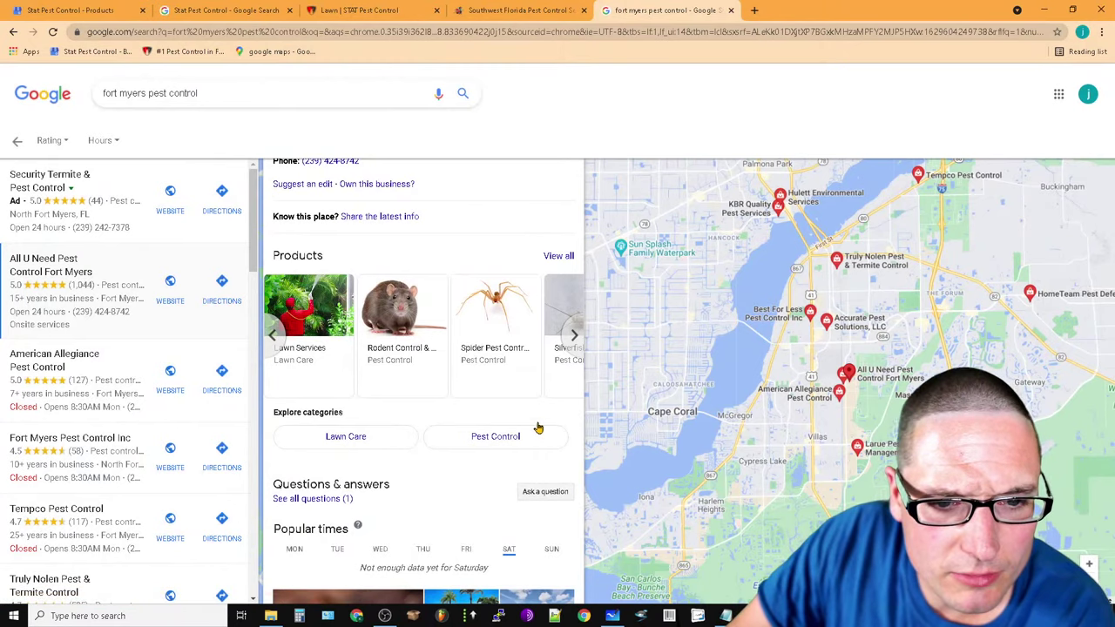
pyautogui.click(392, 447)
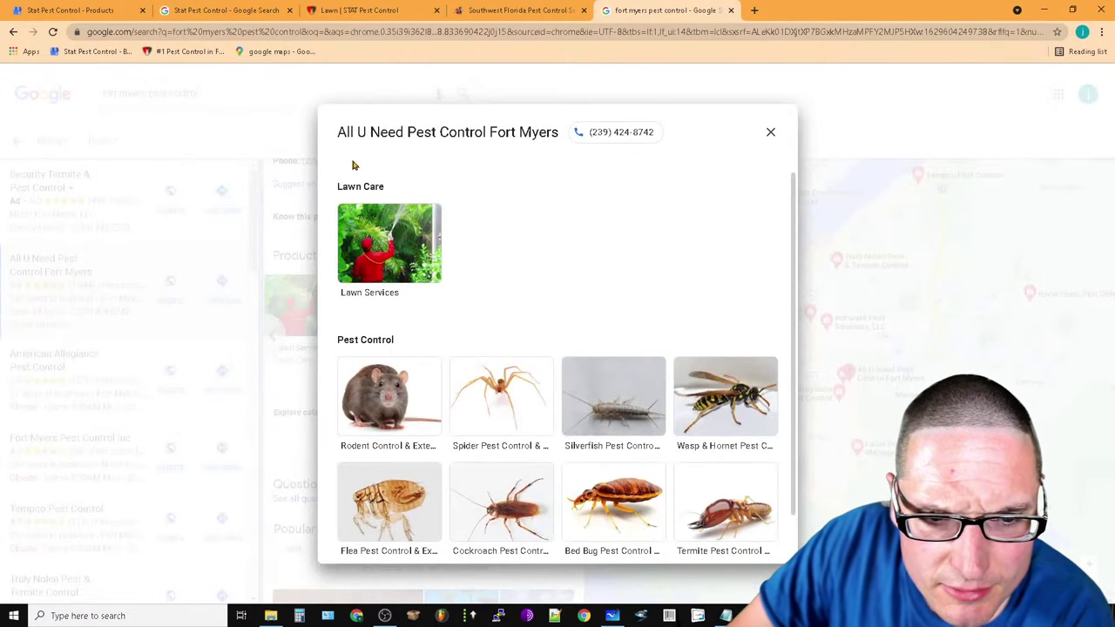
pyautogui.click(401, 286)
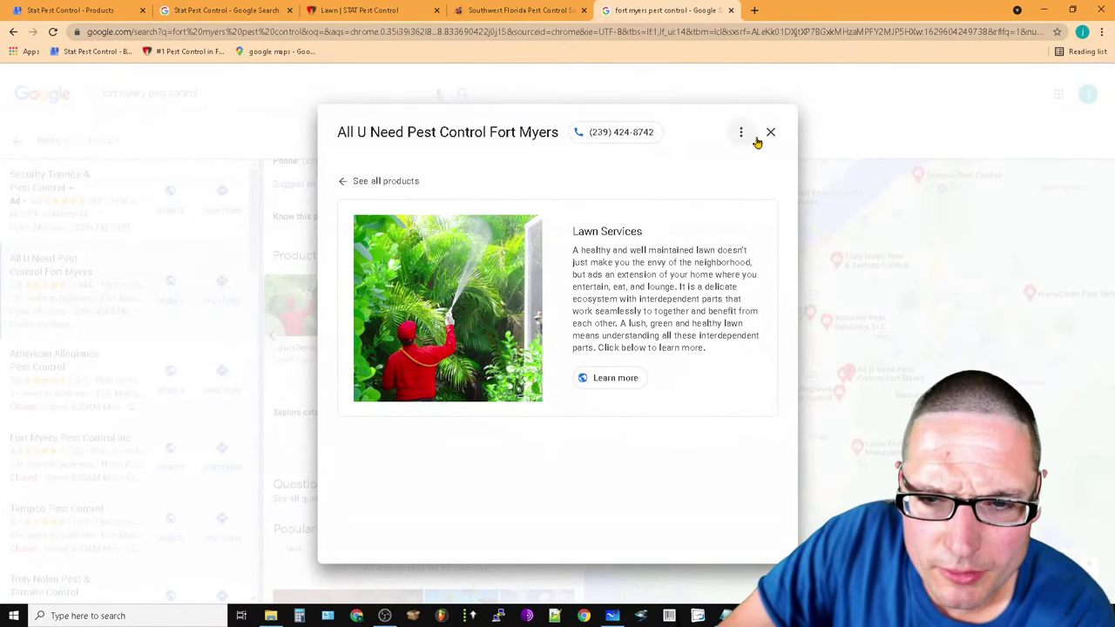
# Revisit the STAT lawn page and review the opossum product's category, price and description fields in Google My Business
pyautogui.click(540, 8)
pyautogui.click(401, 10)
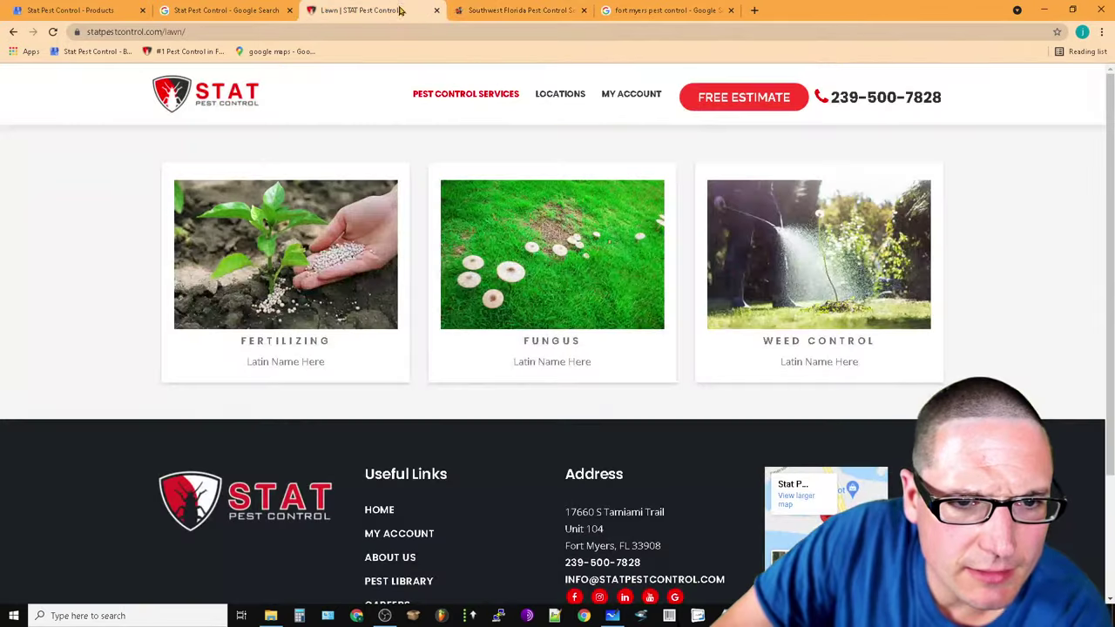
pyautogui.click(240, 9)
pyautogui.click(78, 9)
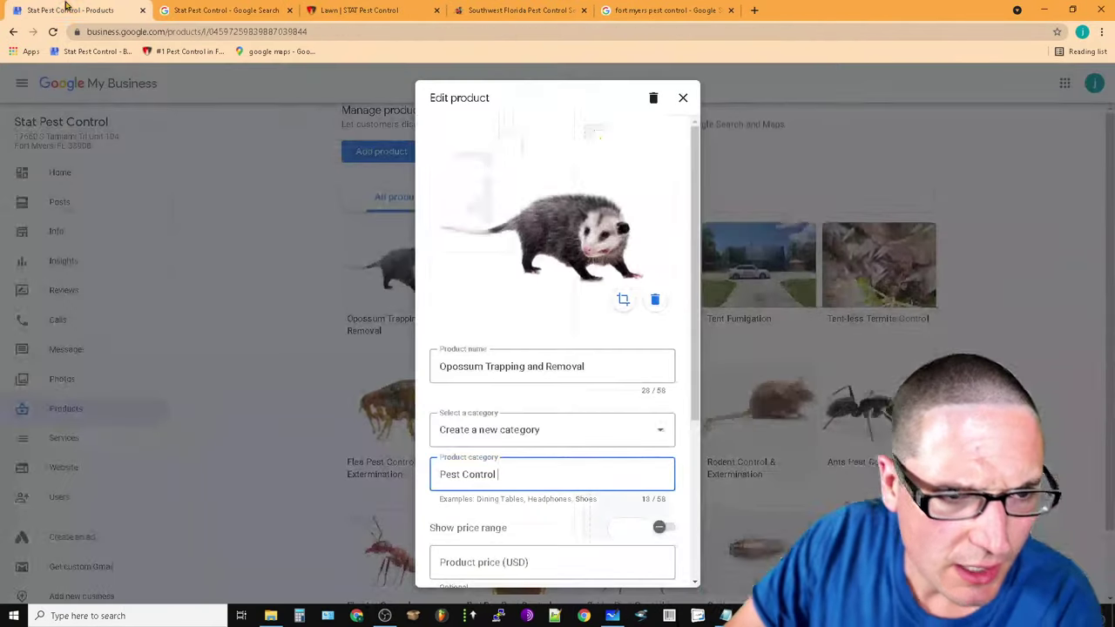
pyautogui.scroll(-2, 577, 380)
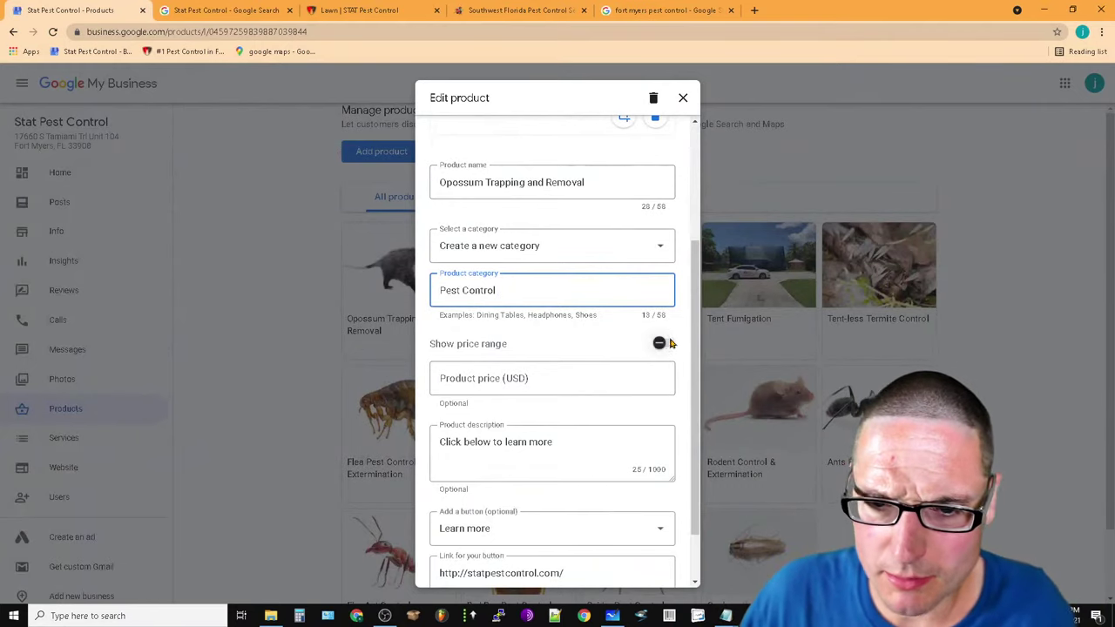
pyautogui.click(562, 379)
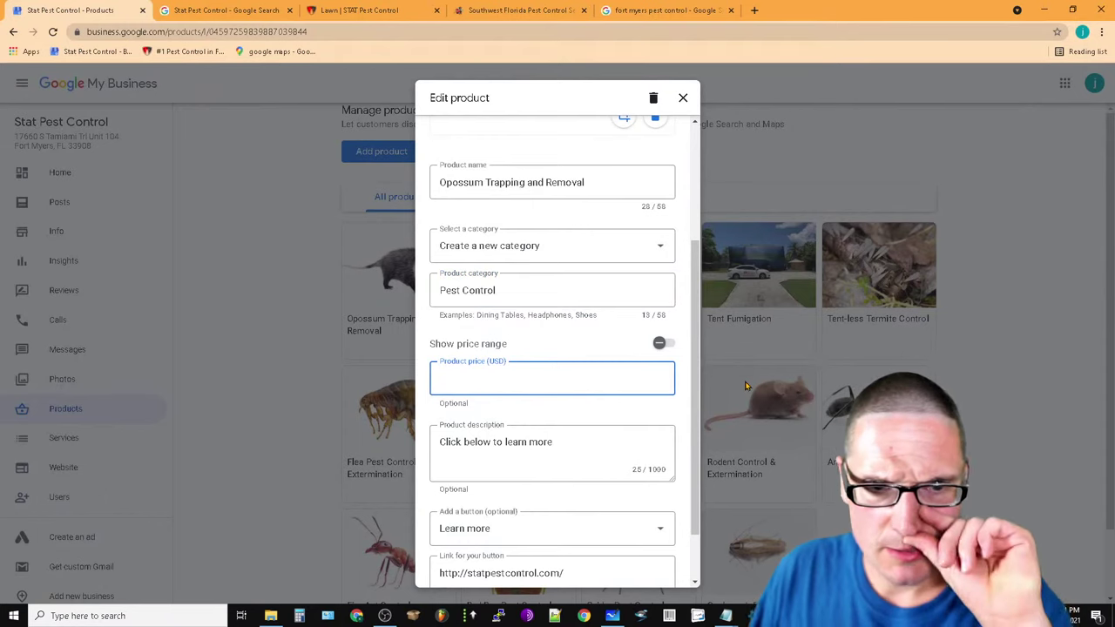
# Examine All U Need's Rodent Control & Extermination and Silverfish Pest Control & Extermination product descriptions, highlighting their text
pyautogui.click(468, 8)
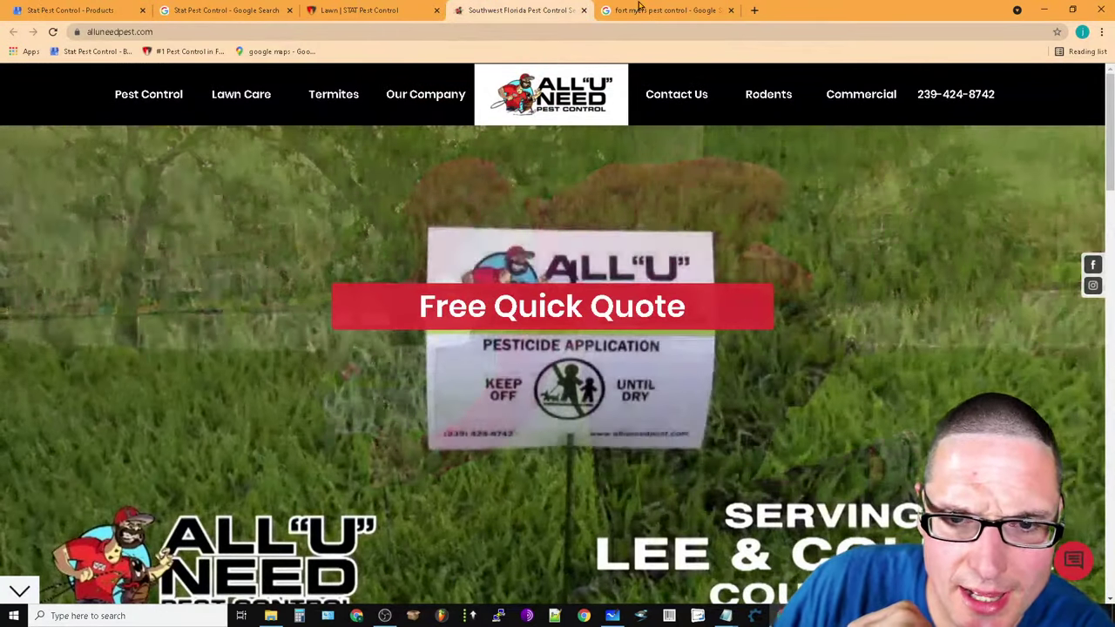
pyautogui.click(640, 9)
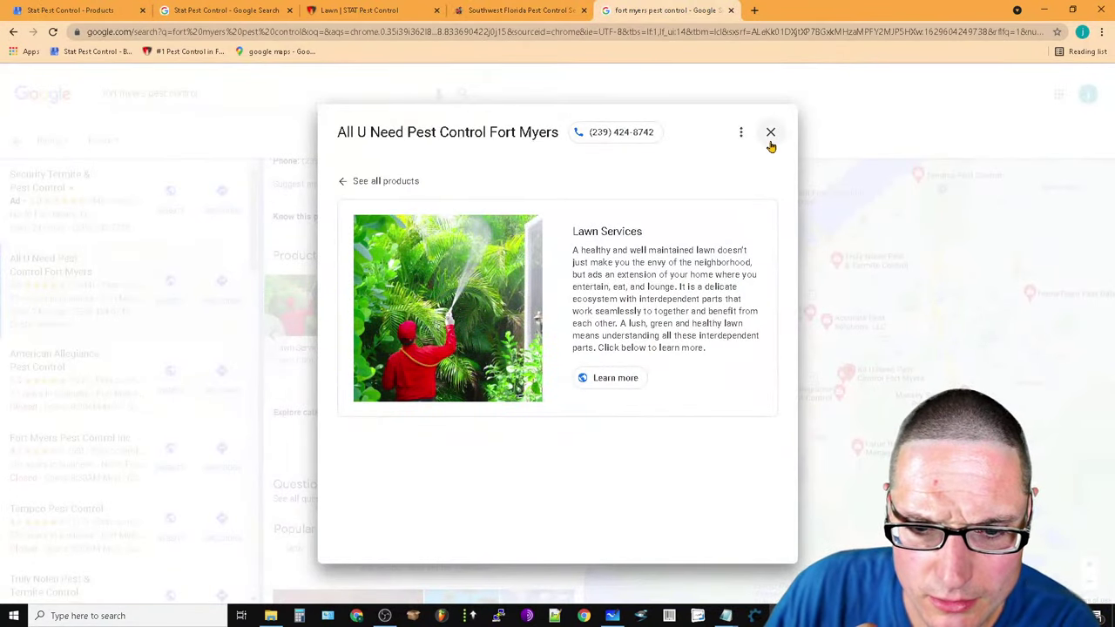
pyautogui.click(352, 185)
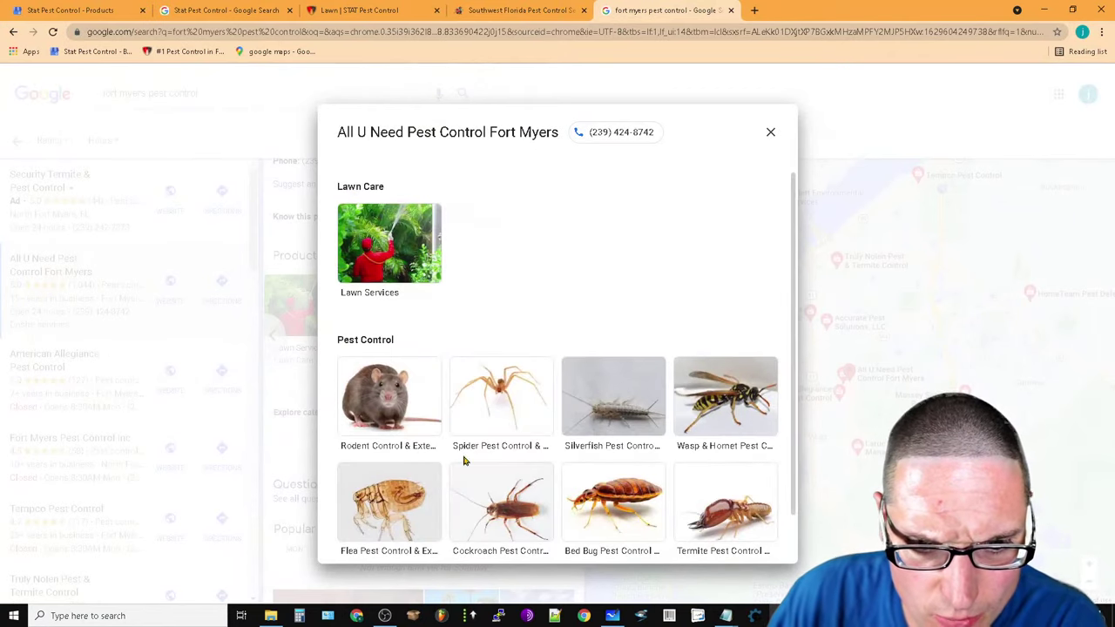
pyautogui.click(393, 417)
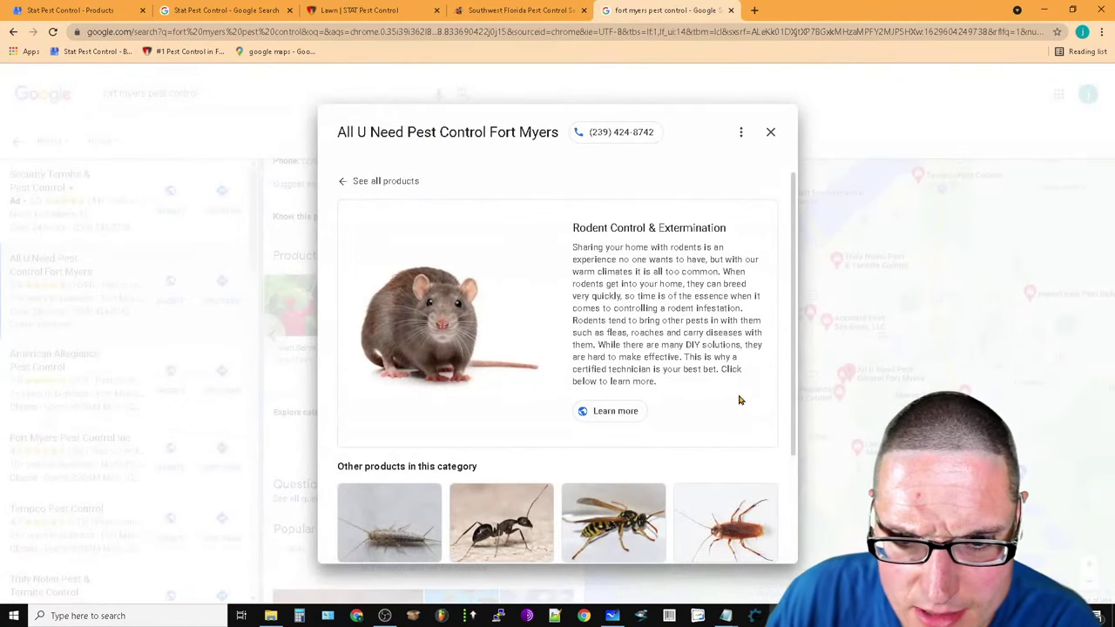
pyautogui.moveTo(719, 367); pyautogui.dragTo(571, 246)
pyautogui.scroll(-2, 535, 400)
pyautogui.click(383, 386)
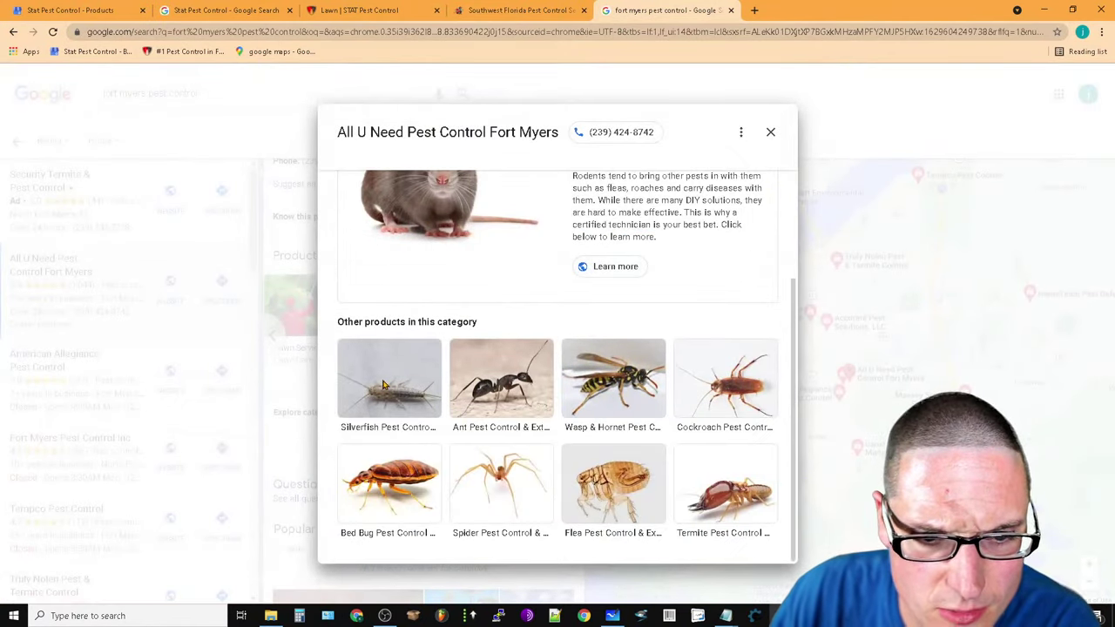
pyautogui.moveTo(709, 374); pyautogui.dragTo(572, 247)
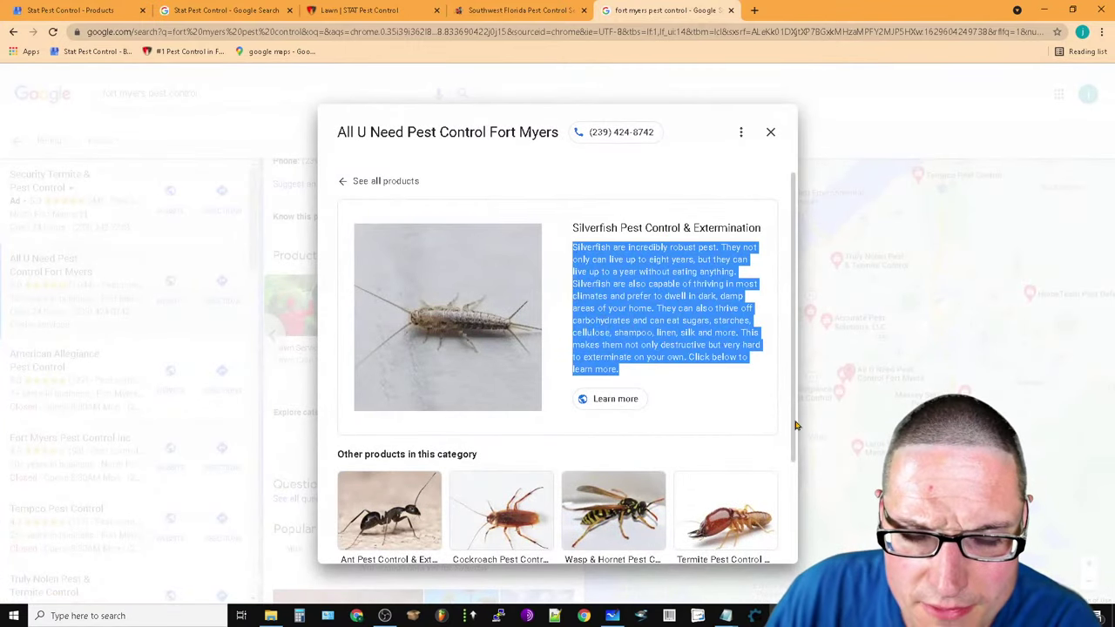
# Copy the full Silverfish Pest Control & Extermination product description and open the product's linked page
pyautogui.click(654, 323)
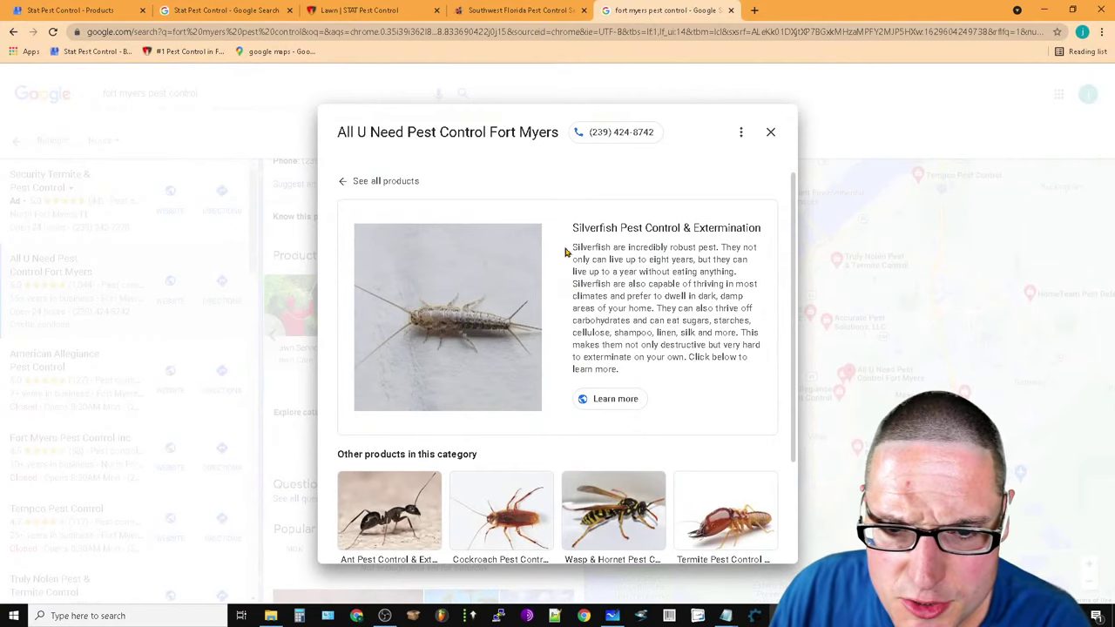
pyautogui.moveTo(612, 277); pyautogui.dragTo(679, 375)
pyautogui.rightClick(686, 340)
pyautogui.click(710, 350)
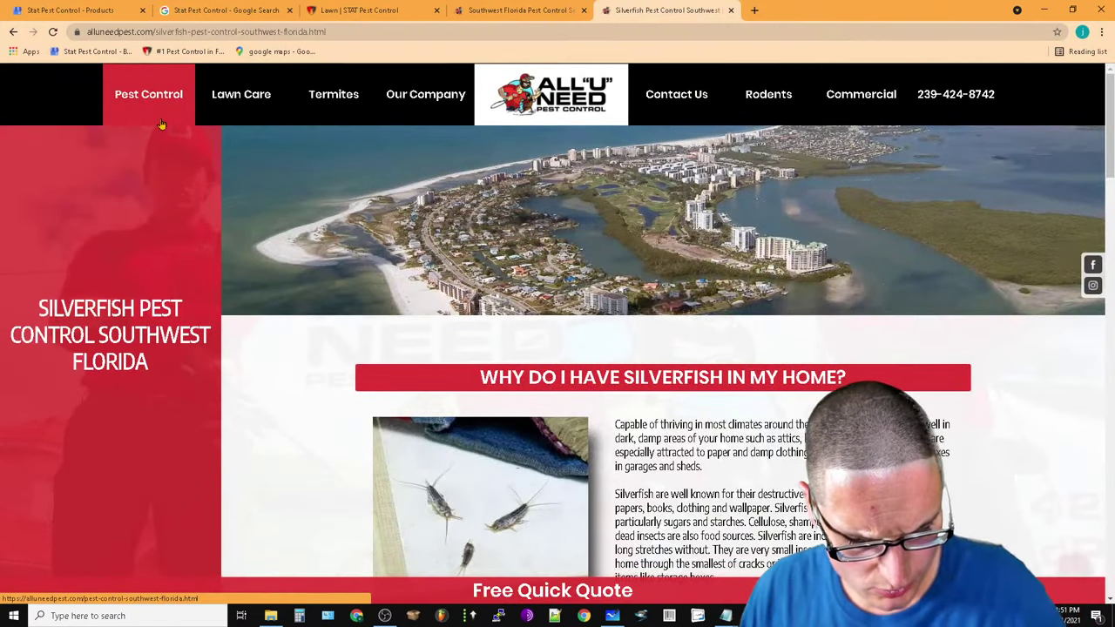
# Search the silverfish page for the copied description, gradually shortening the search text from its end, and close the search
pyautogui.hotkey('ctrl', 'f')
pyautogui.rightClick(911, 54)
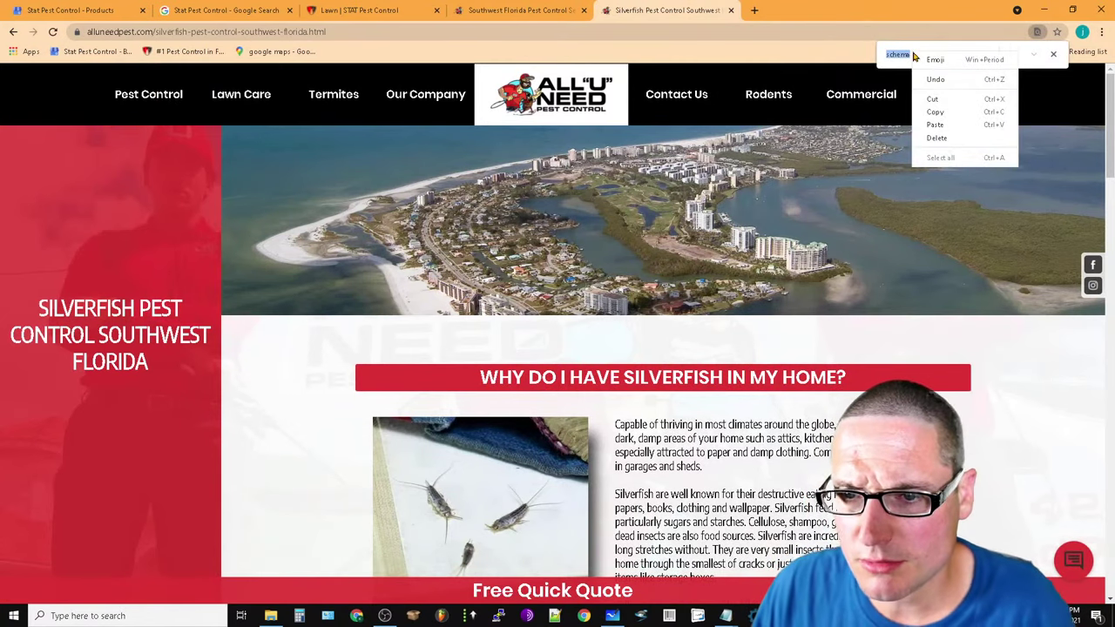
pyautogui.click(939, 131)
pyautogui.press('BackSpace')
pyautogui.press('BackSpace')
pyautogui.press('BackSpace')
pyautogui.press('BackSpace')
pyautogui.press('BackSpace')
pyautogui.press('BackSpace')
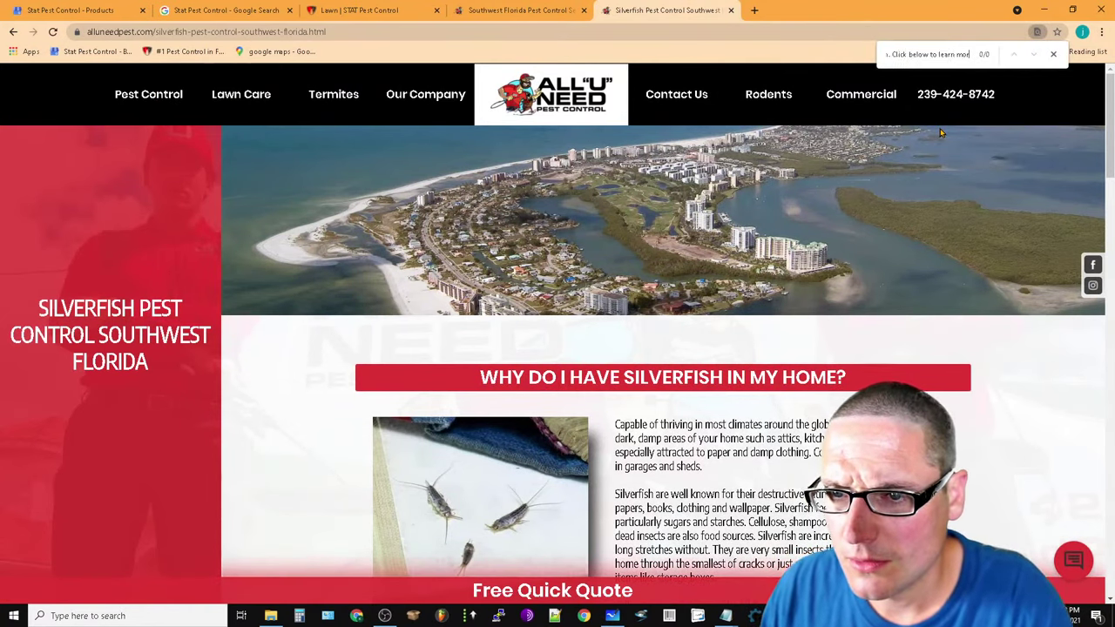
pyautogui.press('BackSpace')
pyautogui.press('BackSpace')
pyautogui.press('BackSpace')
pyautogui.press('BackSpace')
pyautogui.press('BackSpace')
pyautogui.press('BackSpace')
pyautogui.press('BackSpace')
pyautogui.press('BackSpace')
pyautogui.press('BackSpace')
pyautogui.press('BackSpace')
pyautogui.press('BackSpace')
pyautogui.press('BackSpace')
pyautogui.press('BackSpace')
pyautogui.press('BackSpace')
pyautogui.press('BackSpace')
pyautogui.press('BackSpace')
pyautogui.press('BackSpace')
pyautogui.press('BackSpace')
pyautogui.press('BackSpace')
pyautogui.press('BackSpace')
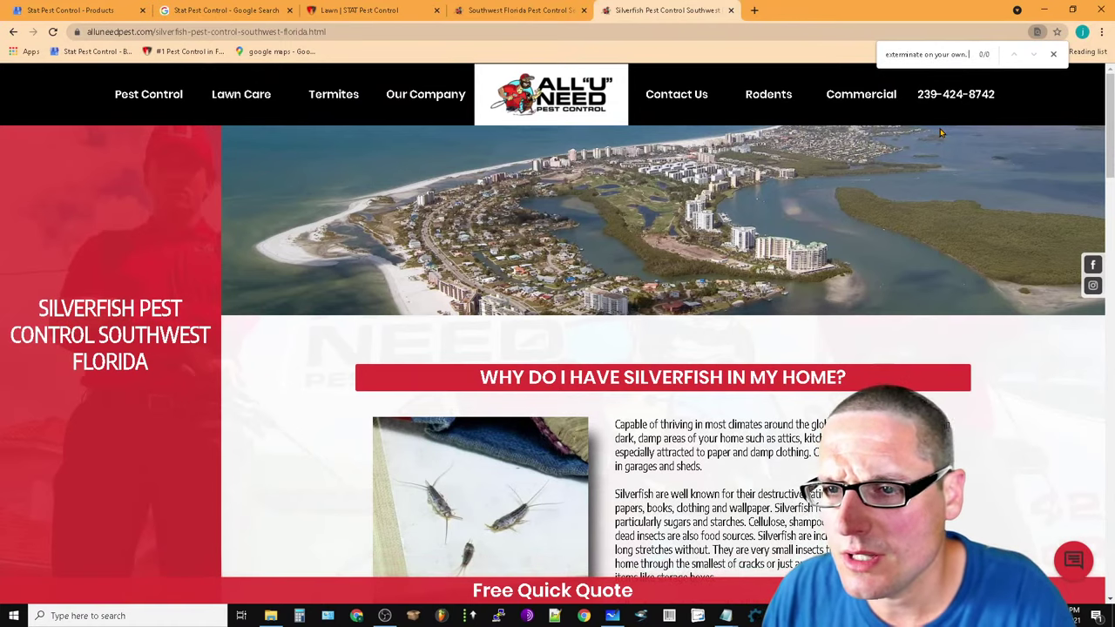
pyautogui.press('BackSpace')
pyautogui.press('BackSpace')
pyautogui.press('BackSpace')
pyautogui.press('BackSpace')
pyautogui.press('BackSpace')
pyautogui.press('BackSpace')
pyautogui.press('BackSpace')
pyautogui.press('BackSpace')
pyautogui.press('BackSpace')
pyautogui.press('BackSpace')
pyautogui.press('BackSpace')
pyautogui.press('BackSpace')
pyautogui.press('BackSpace')
pyautogui.press('BackSpace')
pyautogui.press('BackSpace')
pyautogui.press('BackSpace')
pyautogui.press('BackSpace')
pyautogui.press('BackSpace')
pyautogui.press('BackSpace')
pyautogui.press('BackSpace')
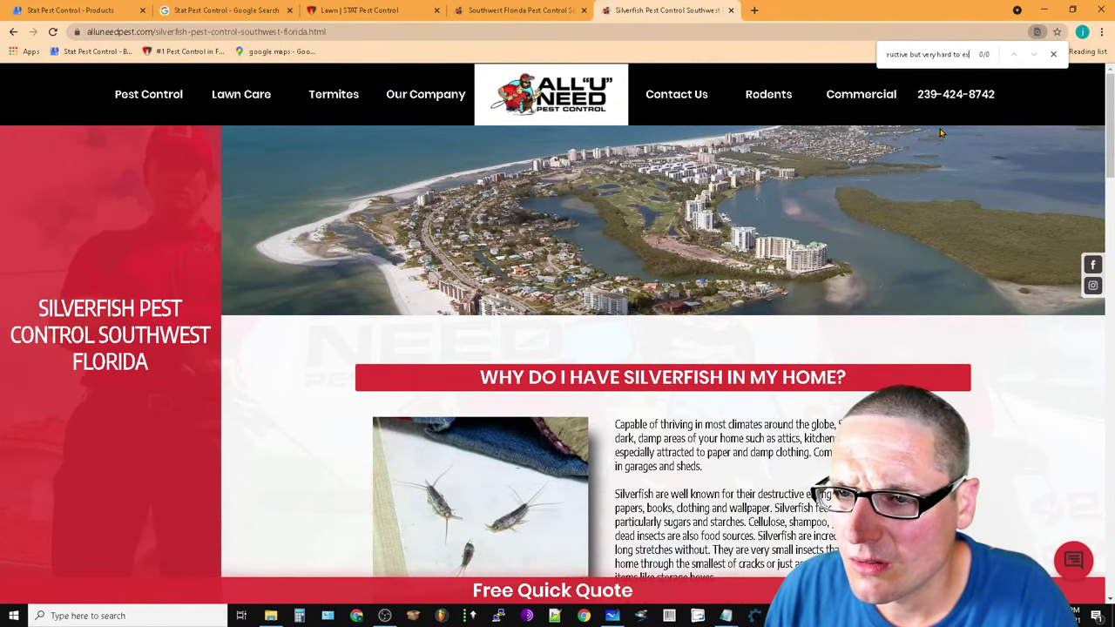
pyautogui.press('BackSpace')
pyautogui.press('BackSpace')
pyautogui.press('BackSpace')
pyautogui.press('BackSpace')
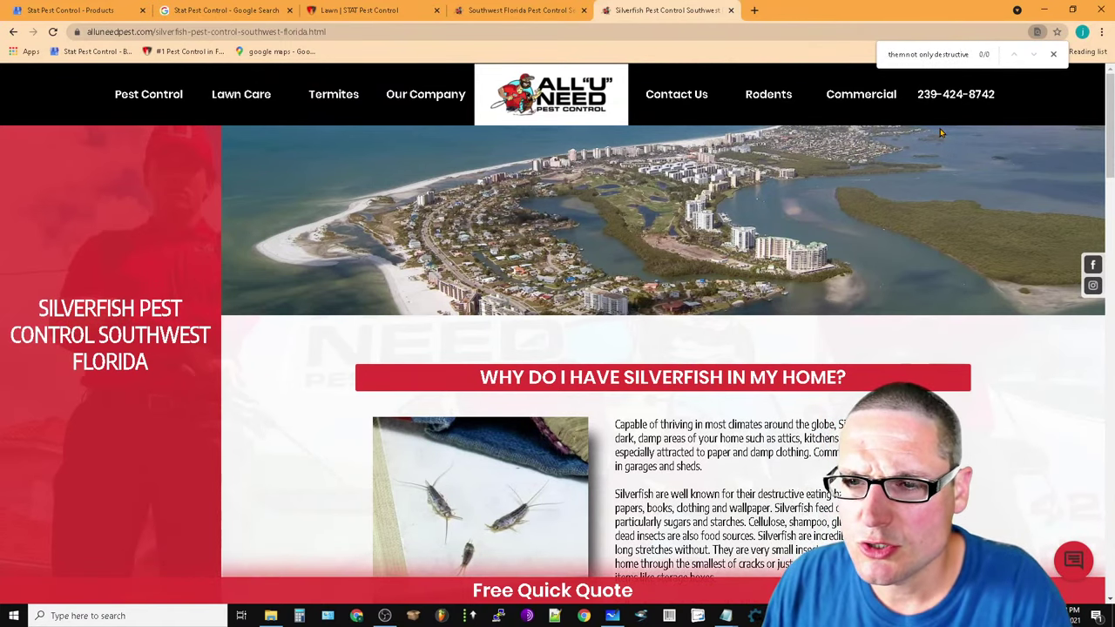
pyautogui.click(1053, 54)
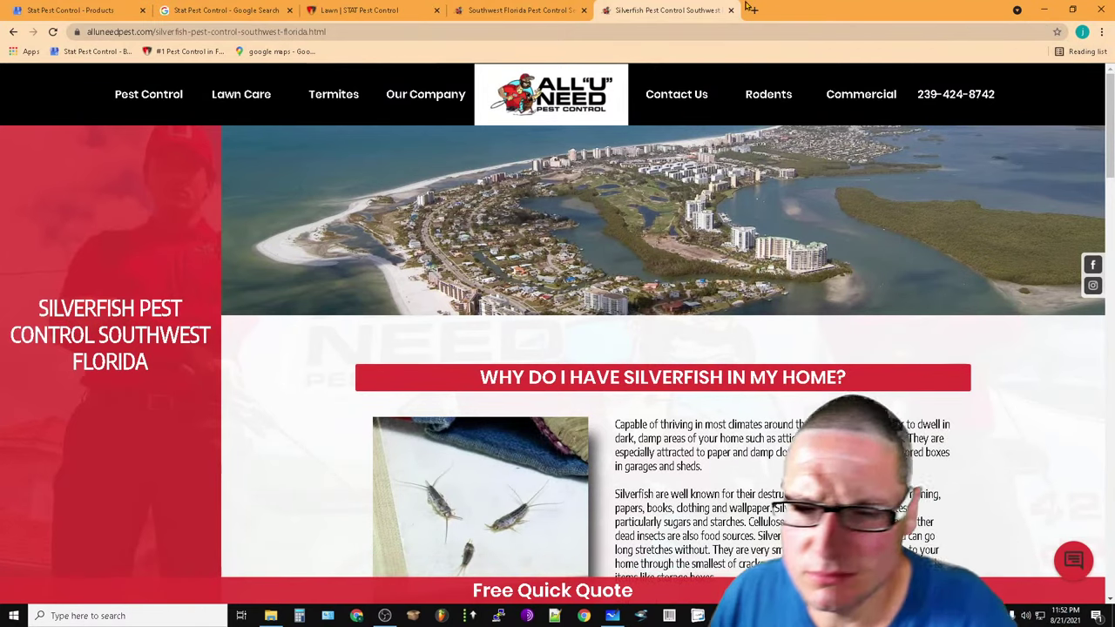
# Return to All U Need's listing, close the silverfish product, and go back to the opossum product's edit form
pyautogui.click(13, 32)
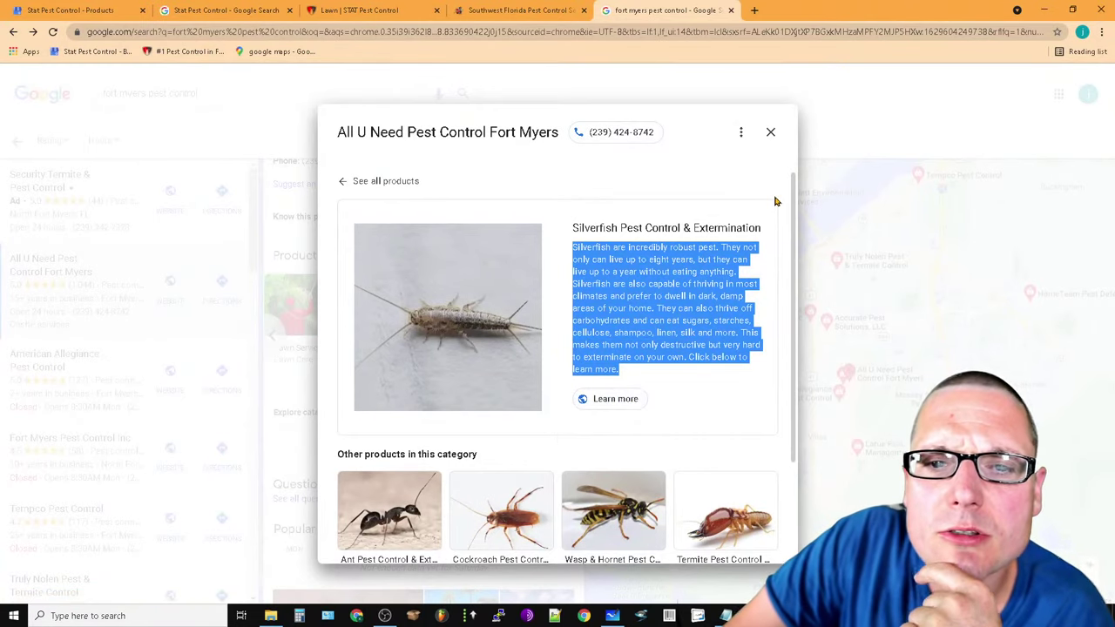
pyautogui.click(770, 132)
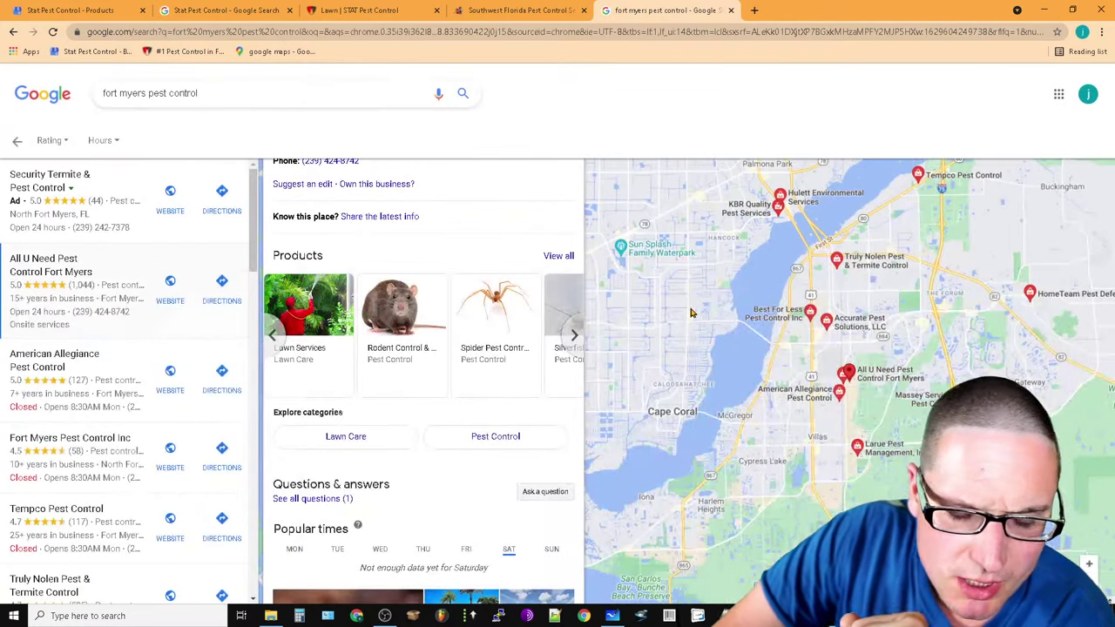
pyautogui.click(518, 10)
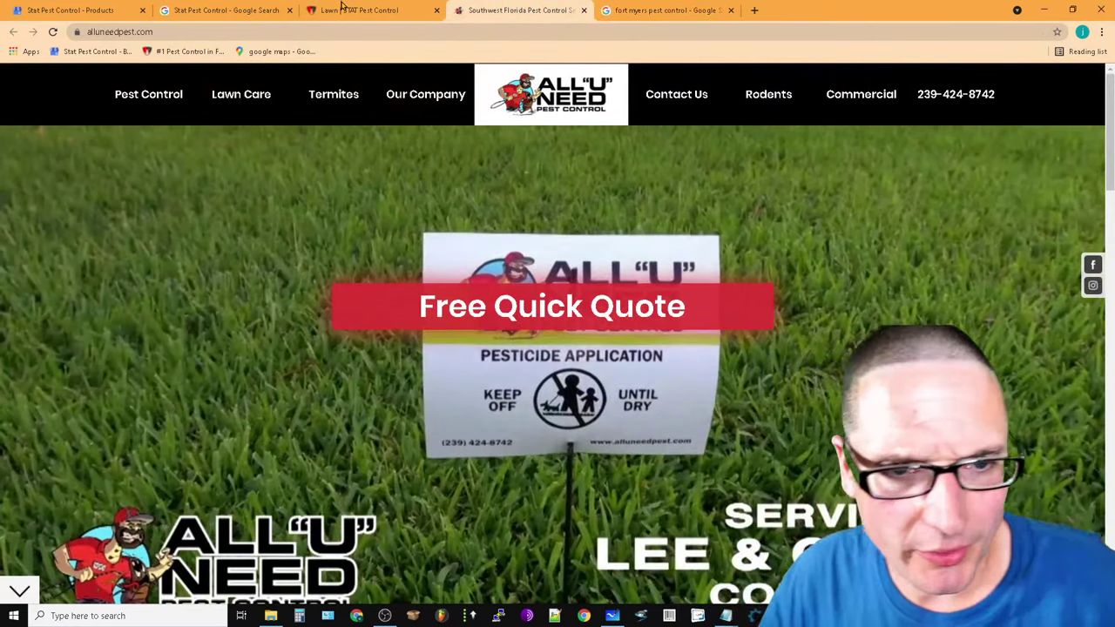
pyautogui.click(357, 9)
pyautogui.click(227, 9)
pyautogui.click(70, 10)
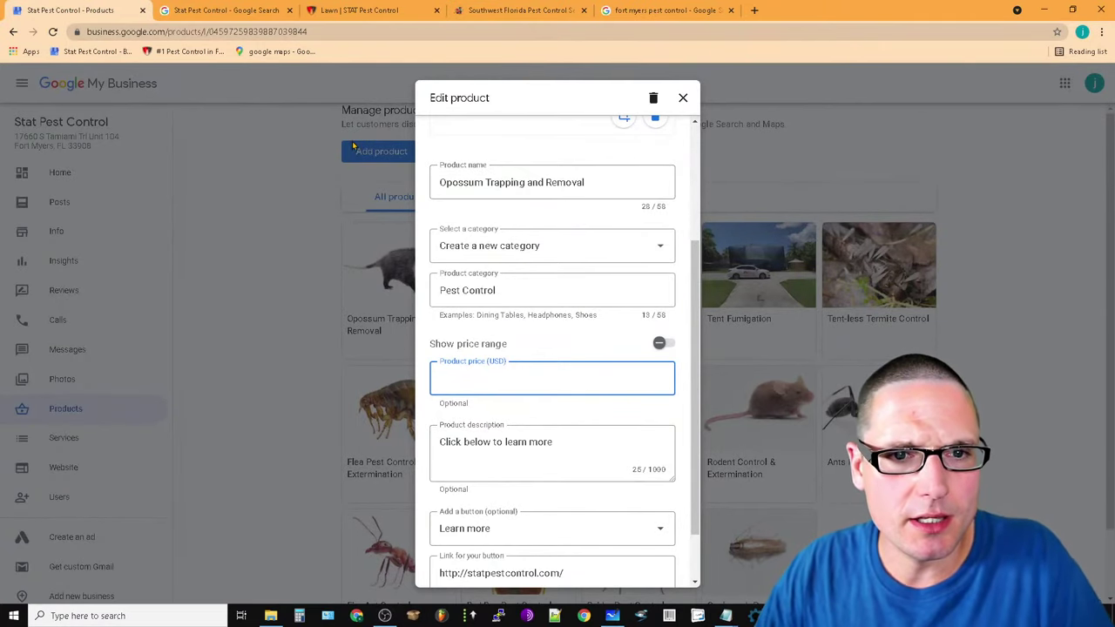
# Browse the STAT site's Rodent and Wildlife pages and open the Opossum page
pyautogui.click(346, 9)
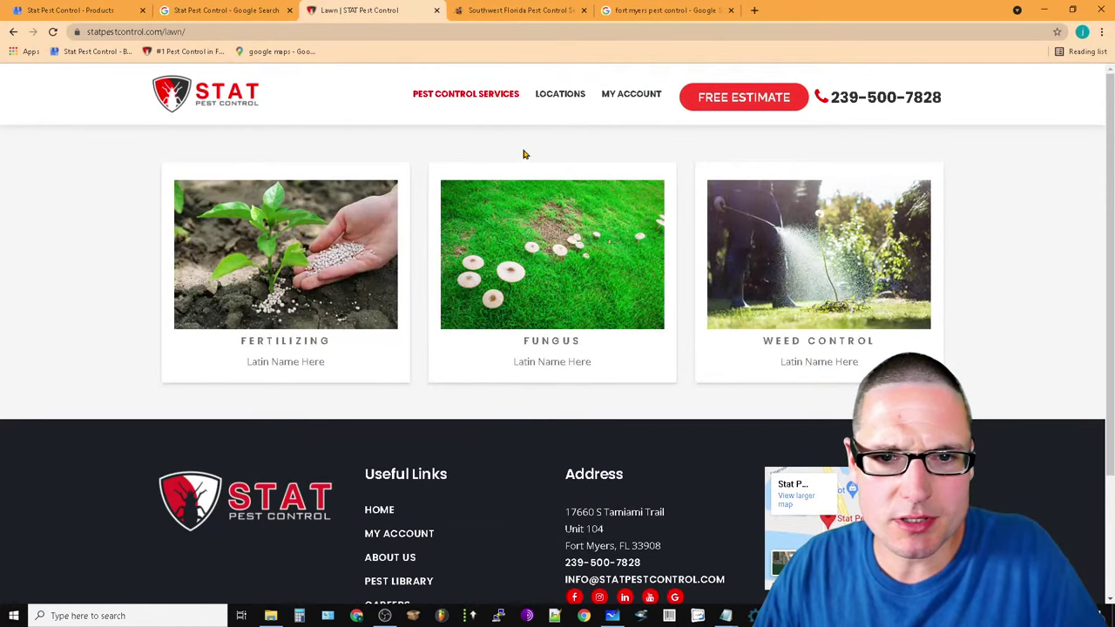
pyautogui.moveTo(461, 98)
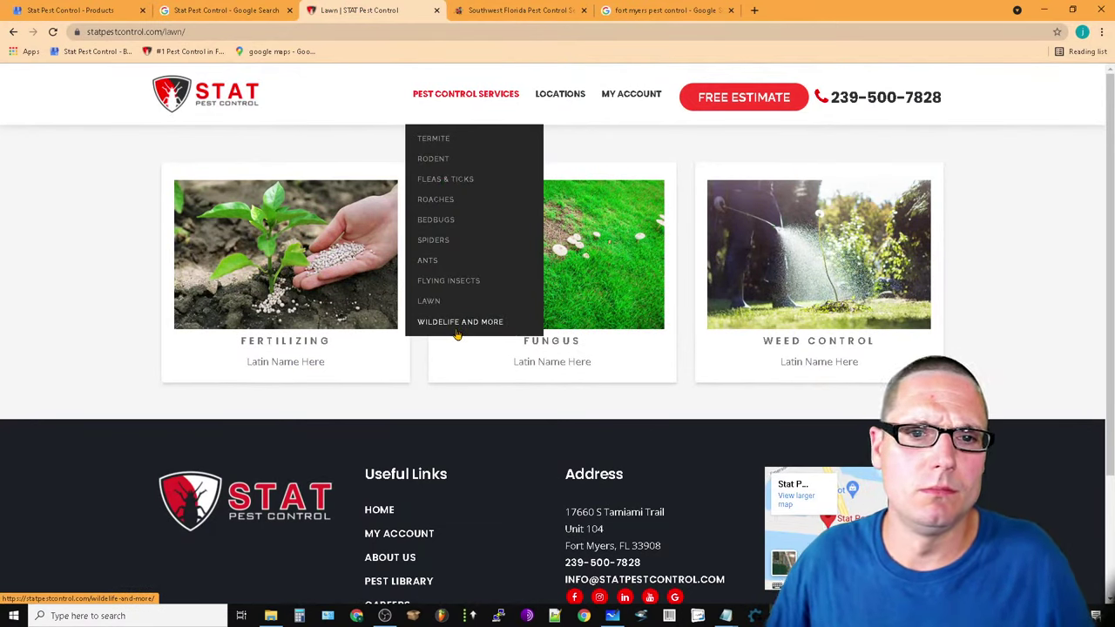
pyautogui.click(427, 169)
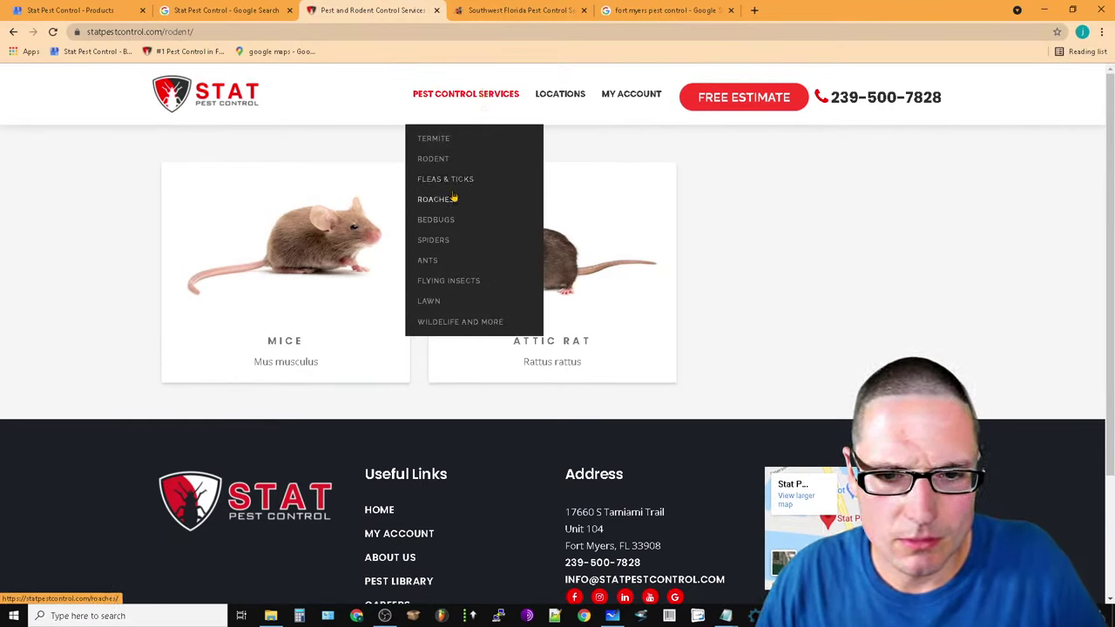
pyautogui.click(498, 324)
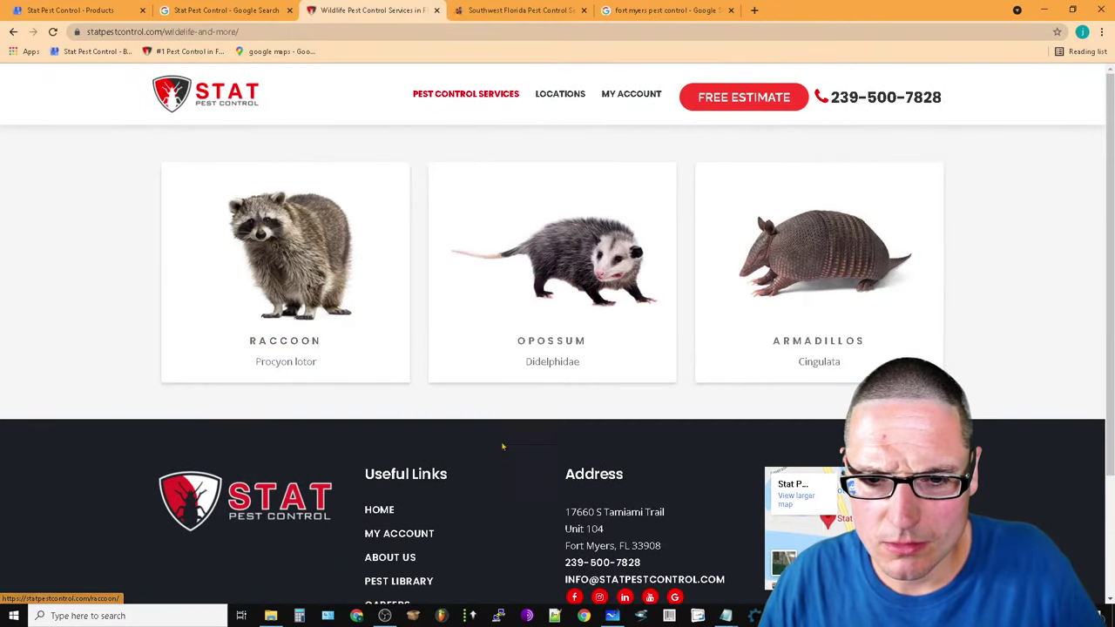
pyautogui.click(582, 339)
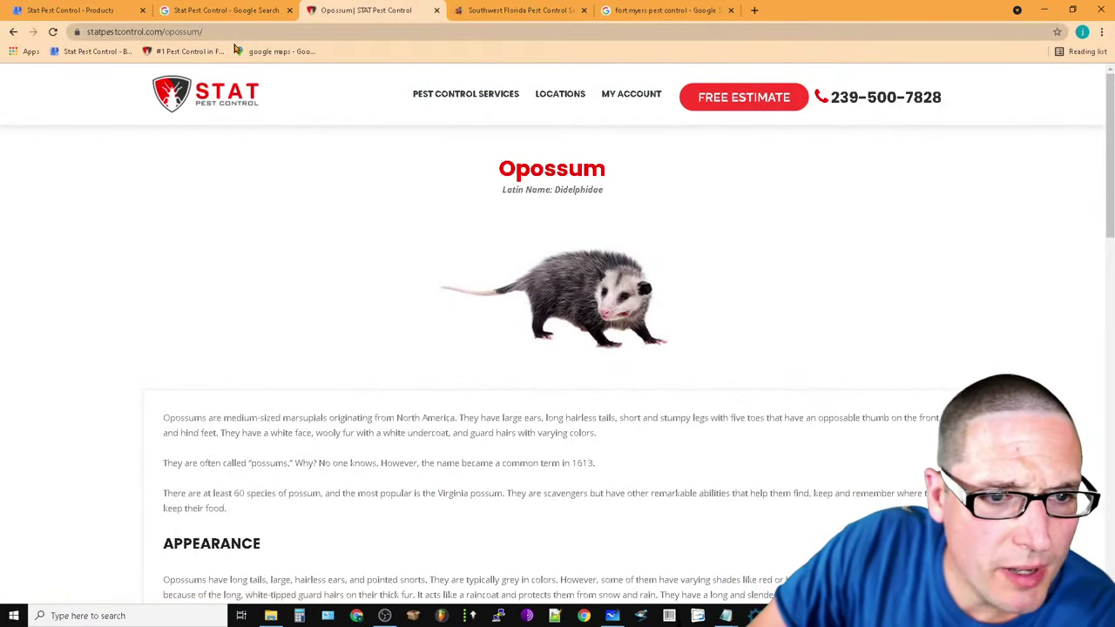
# Copy the three introductory paragraphs above the Appearance section of the Opossum page
pyautogui.scroll(-1, 846, 359)
pyautogui.scroll(-3, 847, 359)
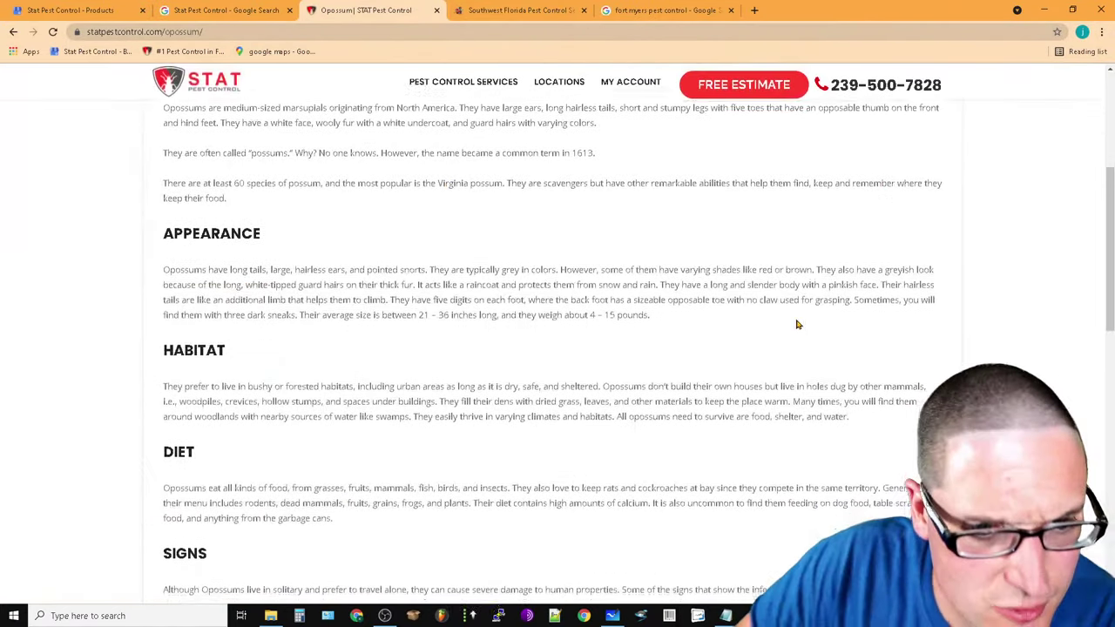
pyautogui.scroll(3, 373, 443)
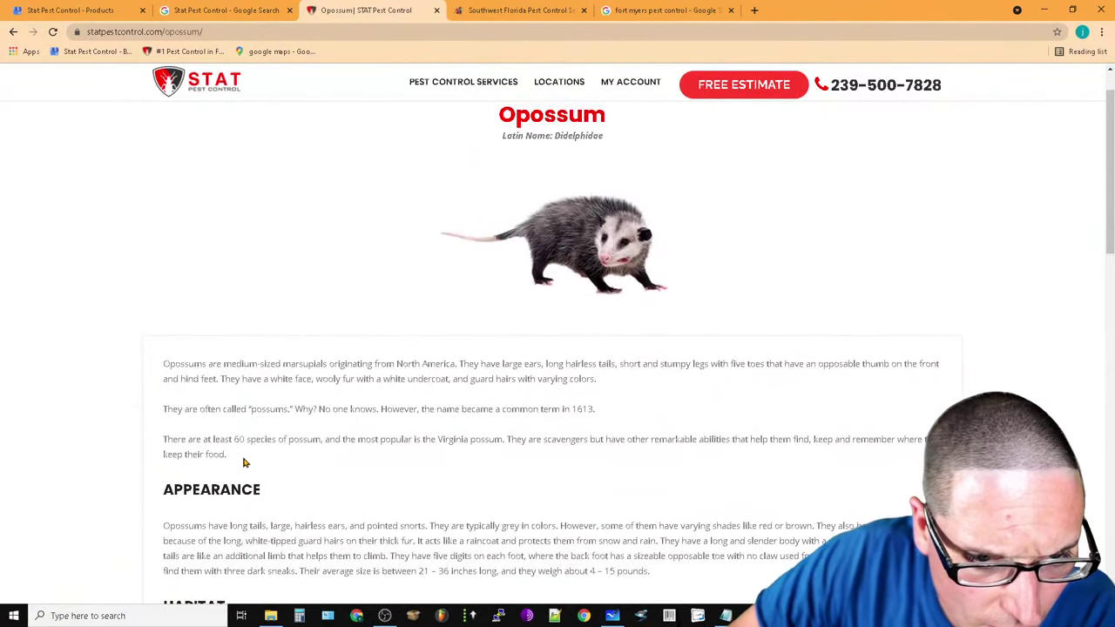
pyautogui.moveTo(227, 455); pyautogui.dragTo(122, 358)
pyautogui.rightClick(206, 372)
pyautogui.click(234, 384)
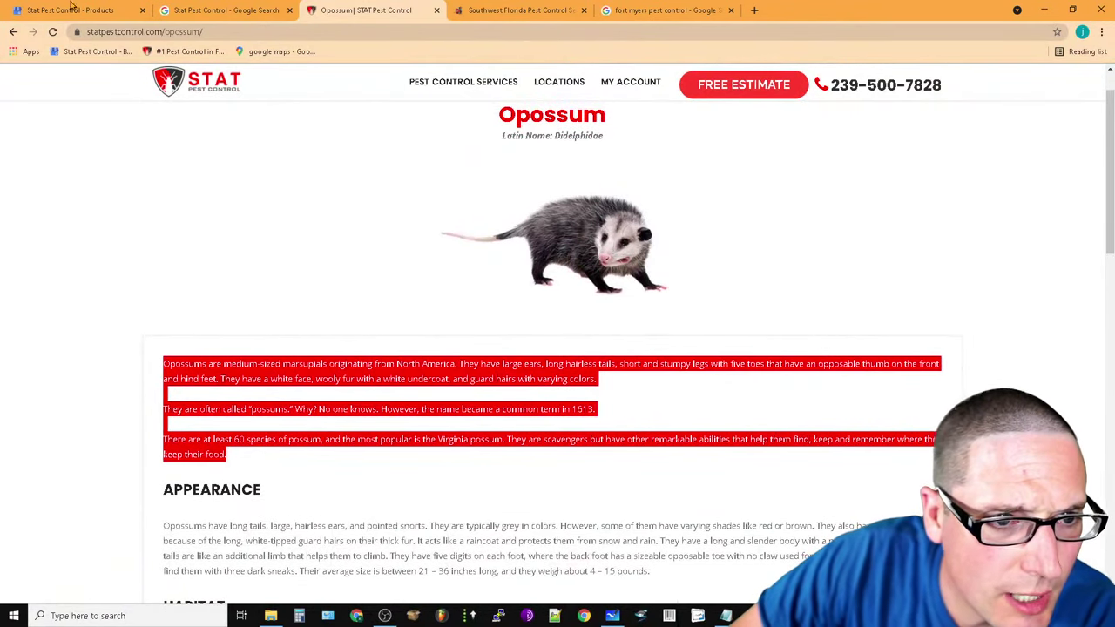
# Paste the copied opossum text into the Opossum Trapping and Removal description and delete the leftover "w to learn more"
pyautogui.click(70, 10)
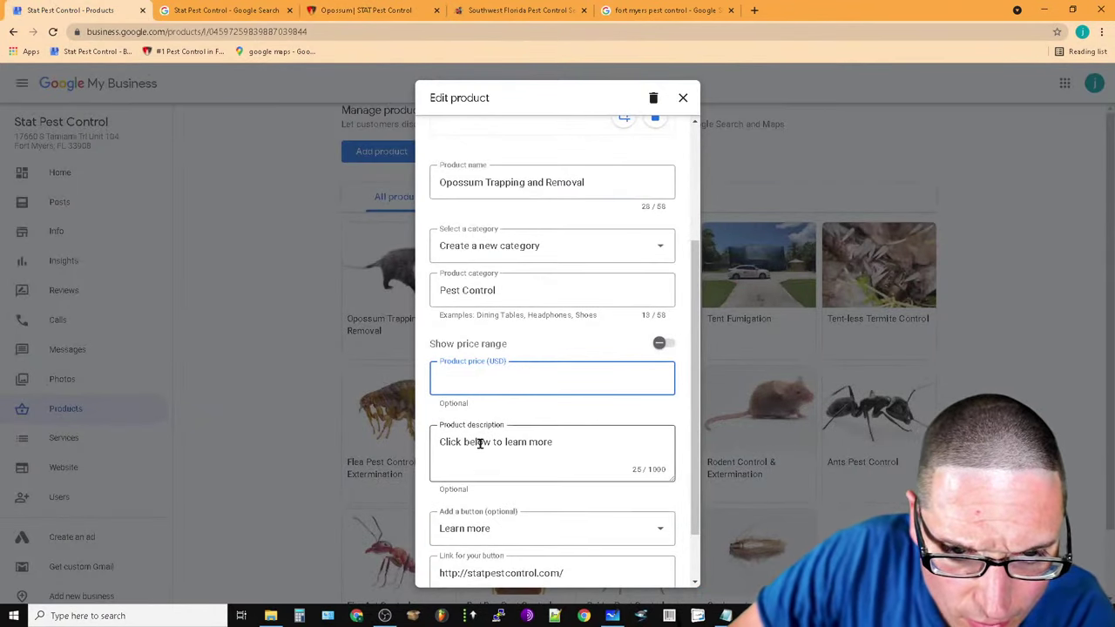
pyautogui.rightClick(566, 453)
pyautogui.click(519, 366)
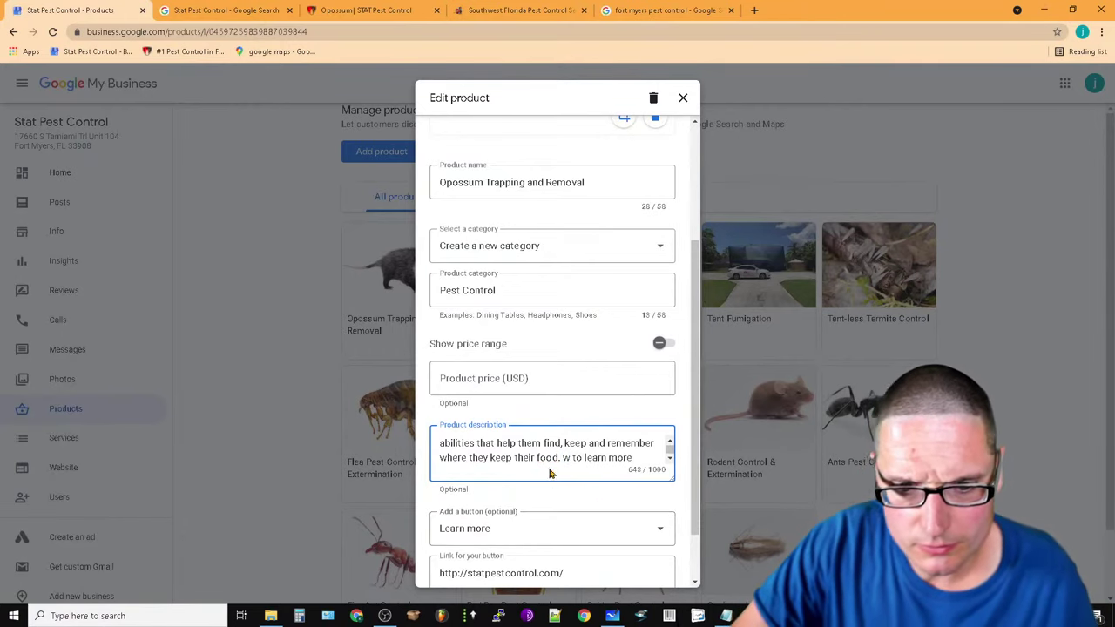
pyautogui.doubleClick(576, 457)
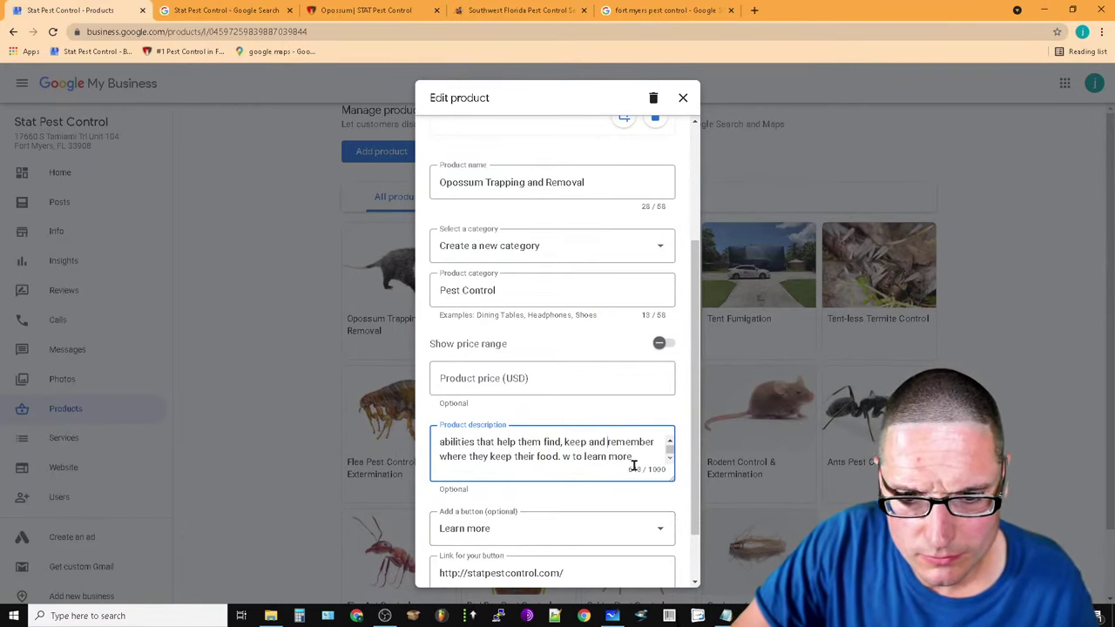
pyautogui.press('BackSpace')
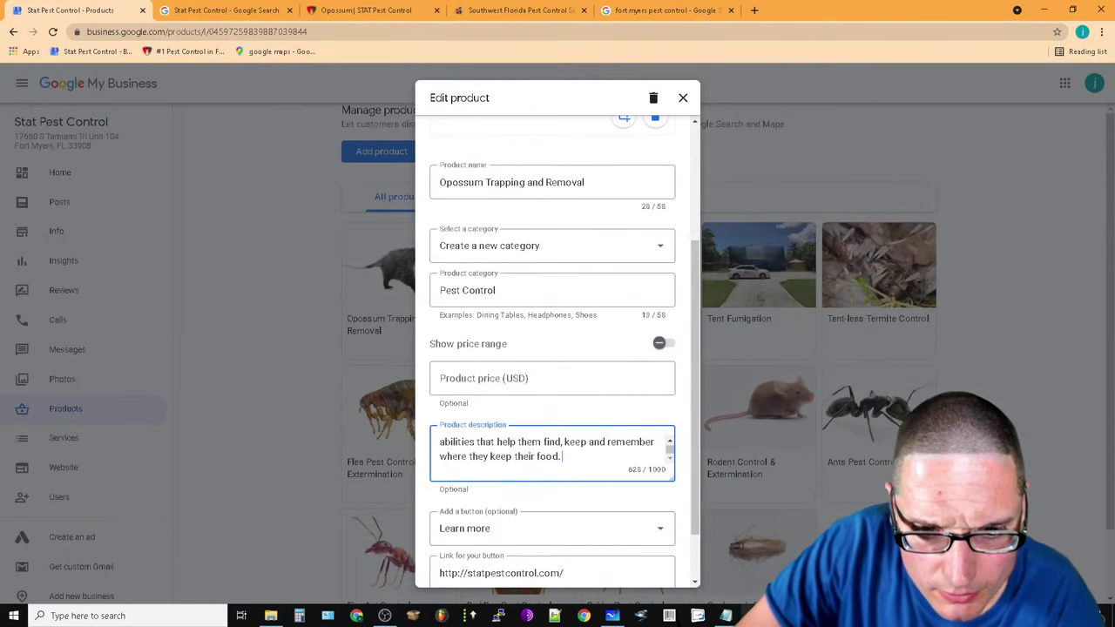
# Choose Learn more as the opossum product's button and open its link for editing
pyautogui.scroll(-2, 566, 514)
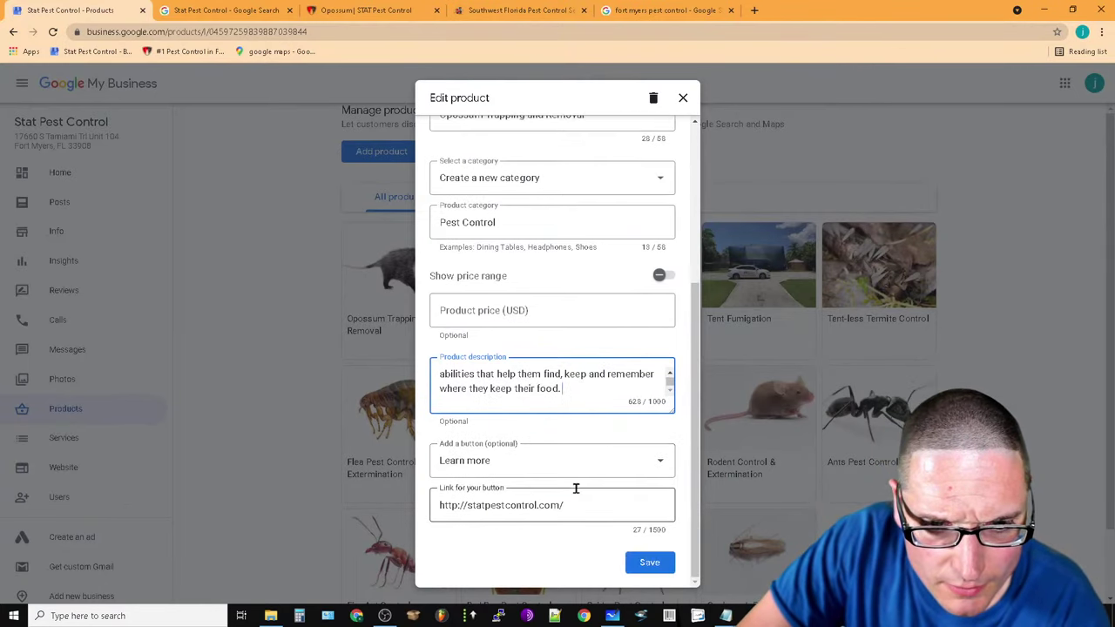
pyautogui.click(577, 468)
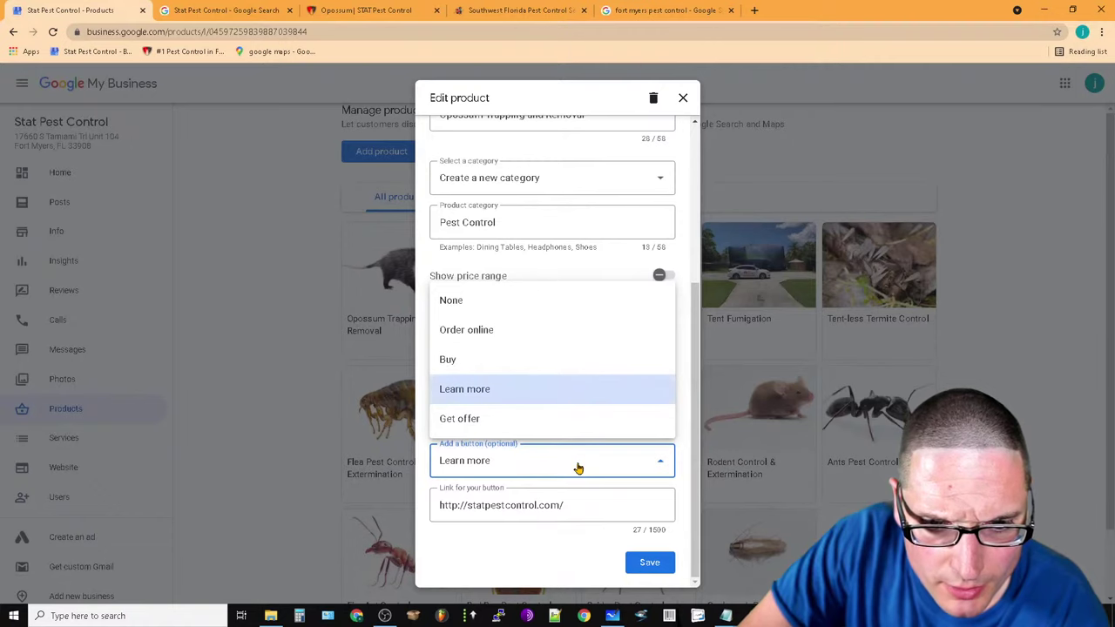
pyautogui.click(506, 394)
pyautogui.click(629, 516)
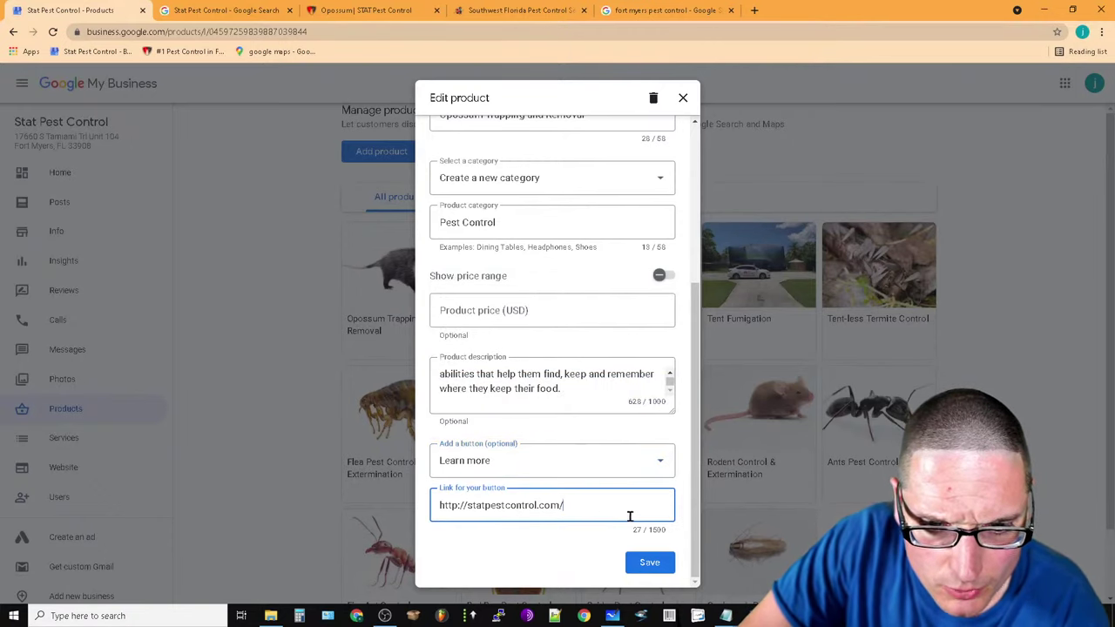
# Copy the Opossum page's web address and return to the product's edit form
pyautogui.click(380, 9)
pyautogui.click(224, 31)
pyautogui.rightClick(229, 33)
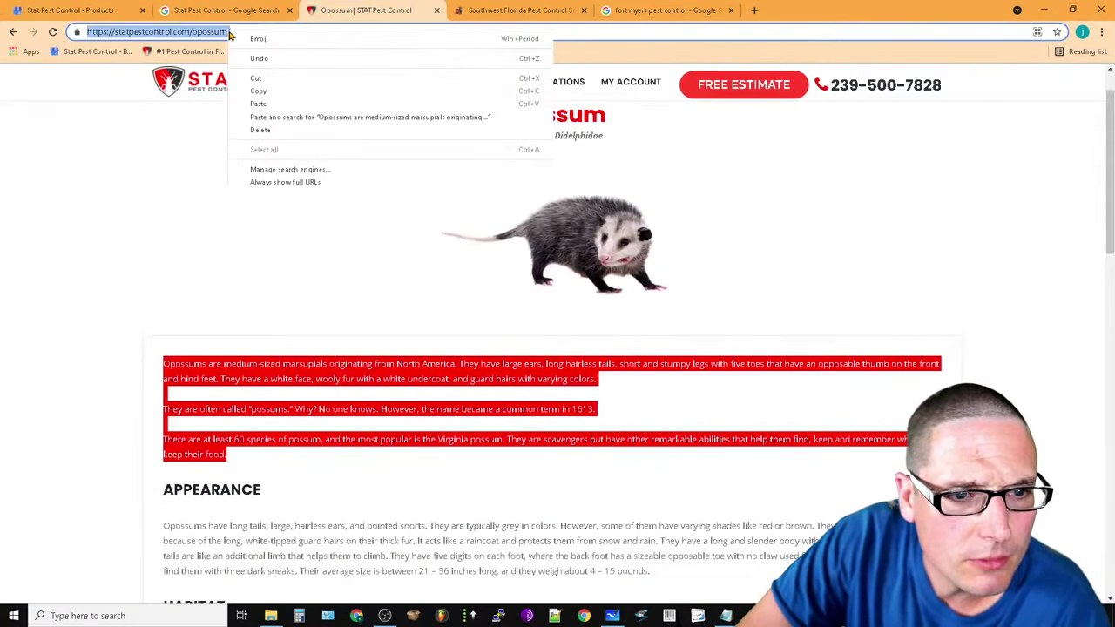
pyautogui.click(257, 91)
pyautogui.click(222, 10)
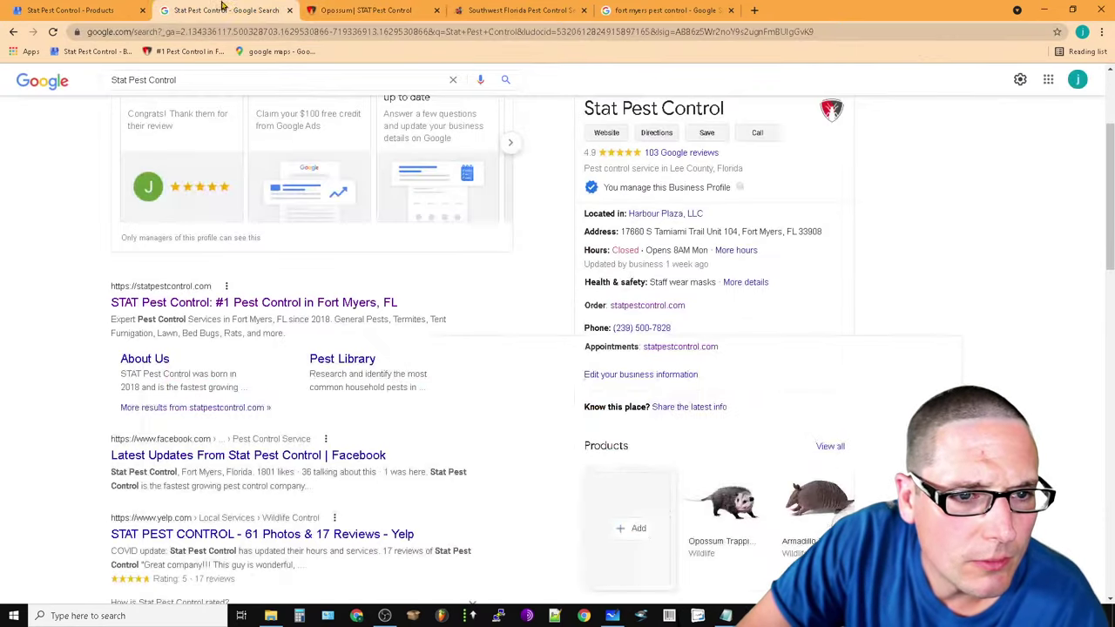
pyautogui.click(76, 9)
# Review the Opossum page's content from the introduction through the Signs, Threats to Humans and Prevention sections
pyautogui.click(370, 9)
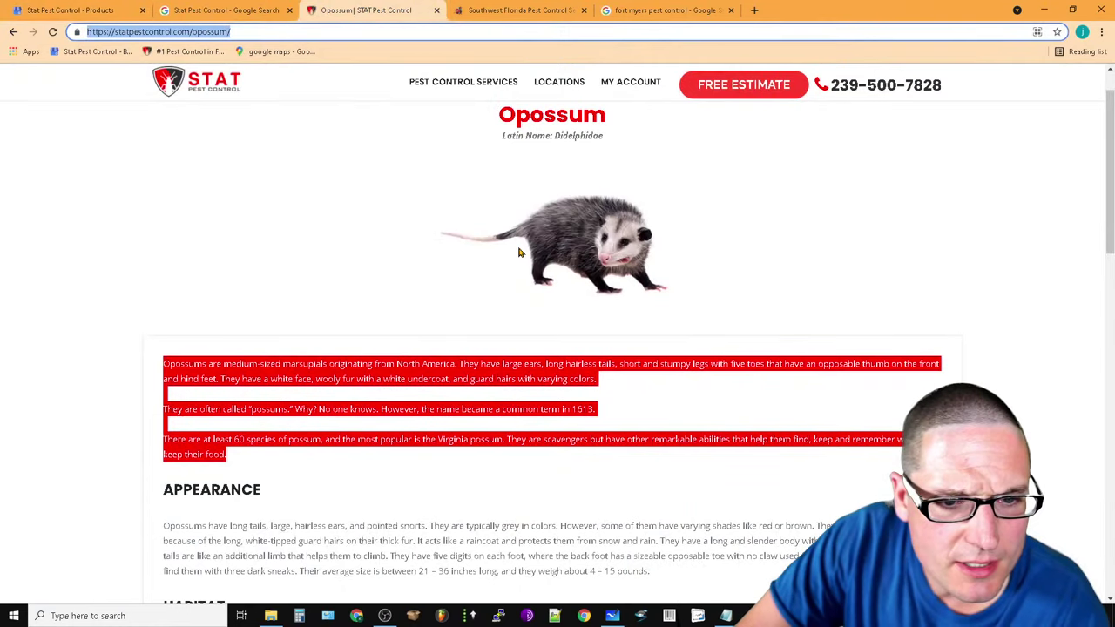
pyautogui.click(849, 246)
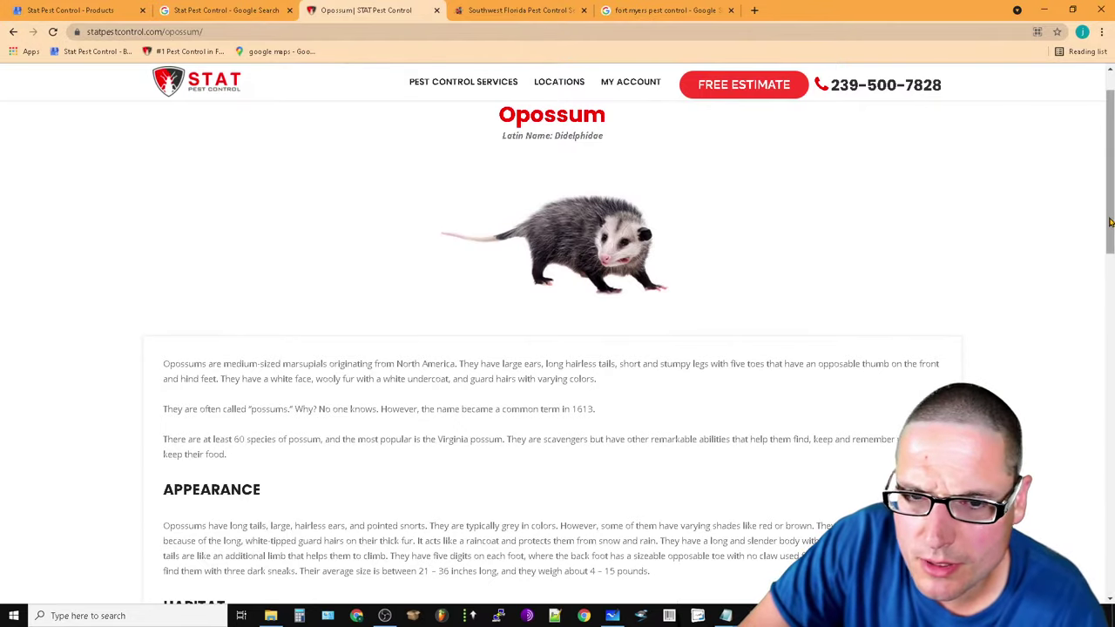
pyautogui.scroll(1, 608, 188)
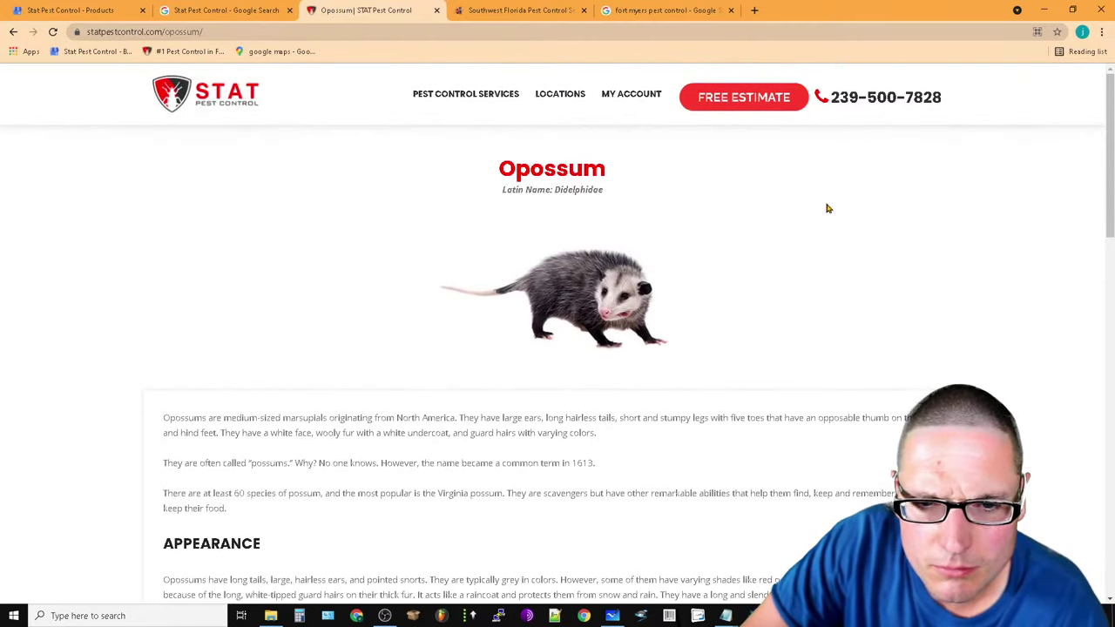
pyautogui.scroll(-15, 829, 208)
pyautogui.scroll(8, 828, 208)
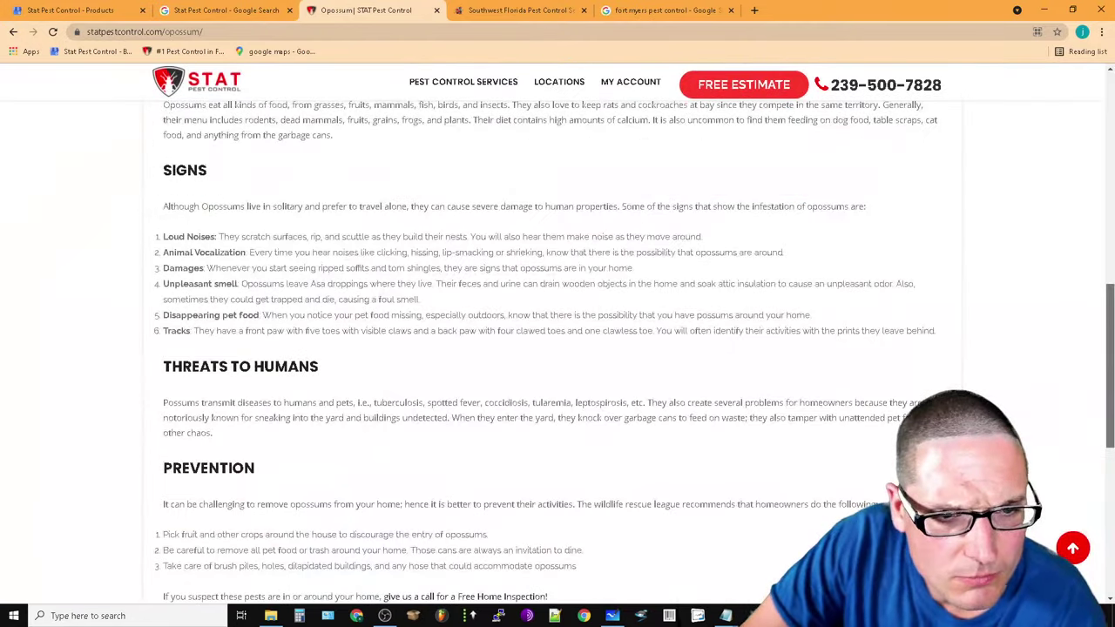
pyautogui.scroll(9, 1097, 323)
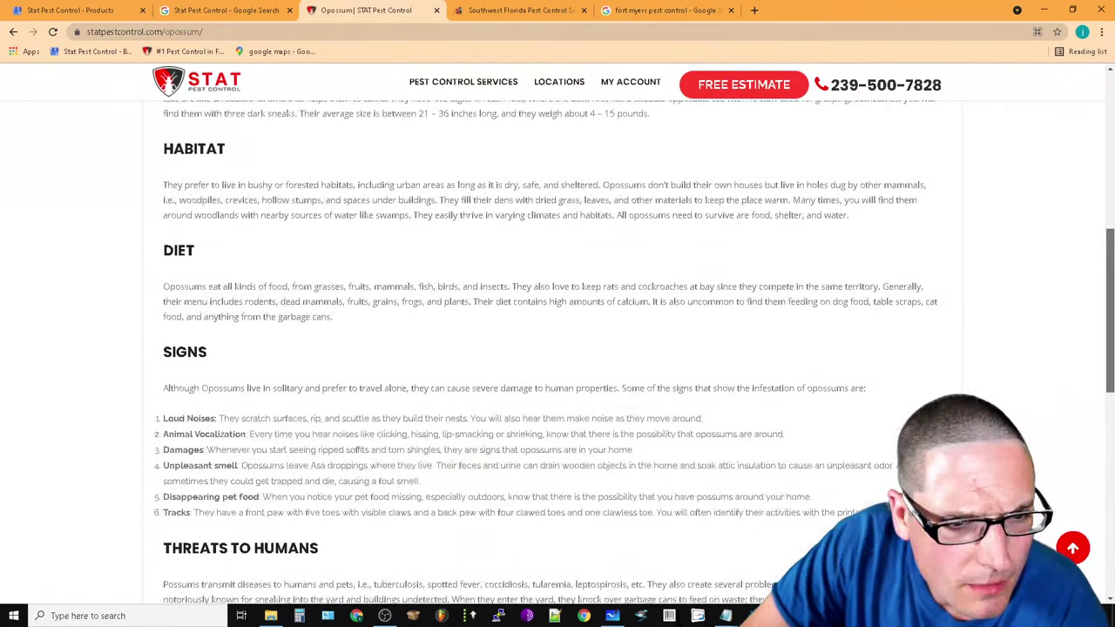
pyautogui.scroll(-1, 1111, 280)
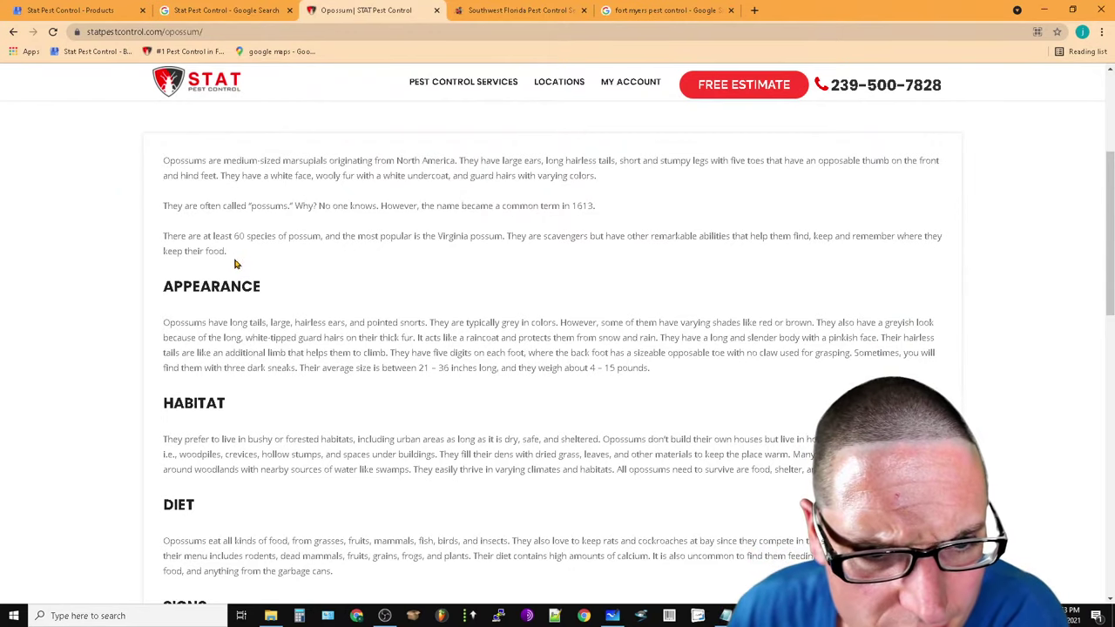
# Copy the three introductory paragraphs of the Opossum page and return to the product's edit form
pyautogui.moveTo(234, 264); pyautogui.dragTo(145, 163)
pyautogui.rightClick(185, 155)
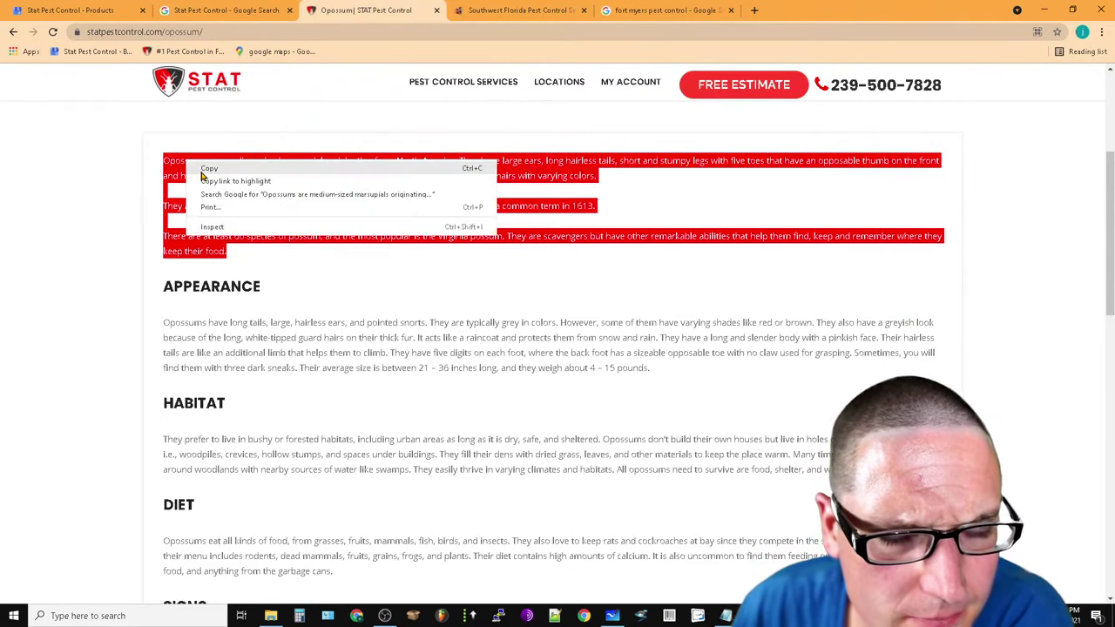
pyautogui.click(177, 150)
pyautogui.click(192, 13)
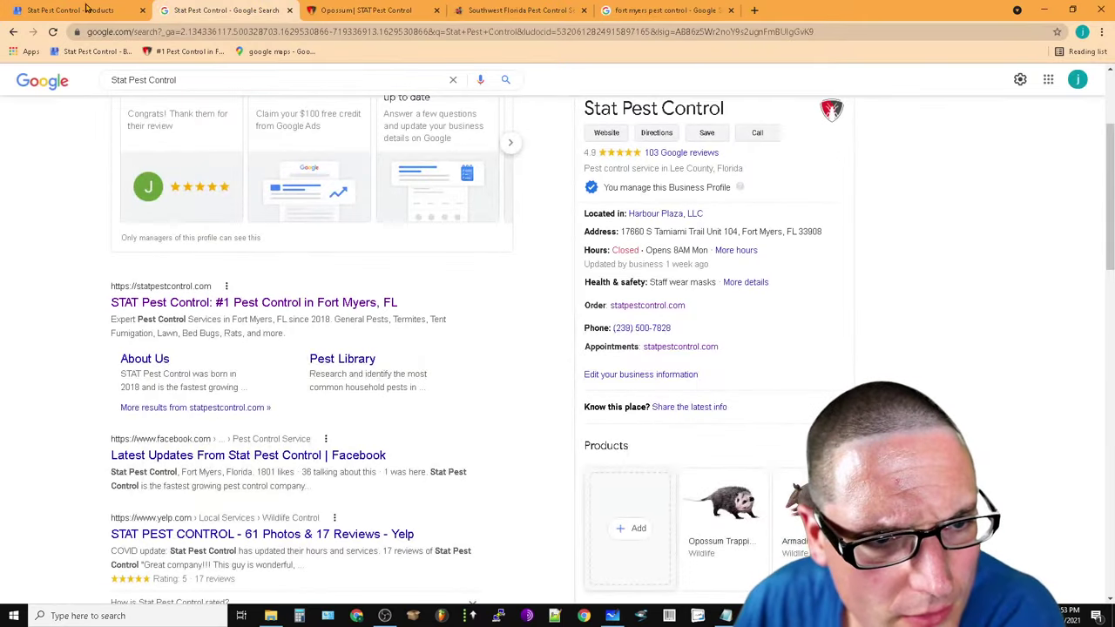
pyautogui.click(85, 9)
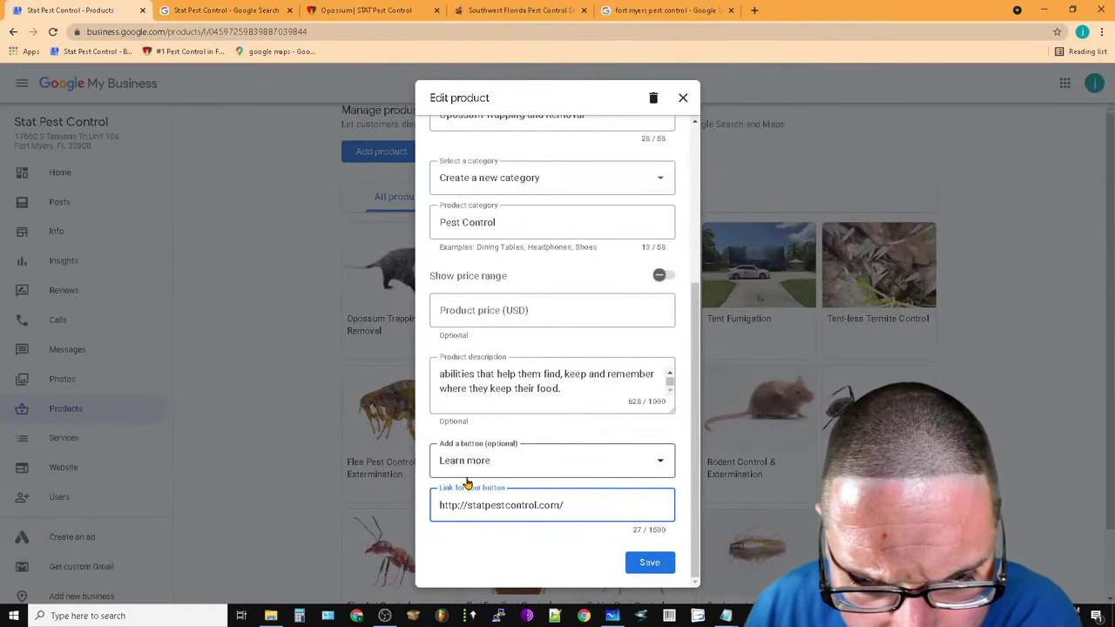
pyautogui.click(365, 10)
pyautogui.click(236, 31)
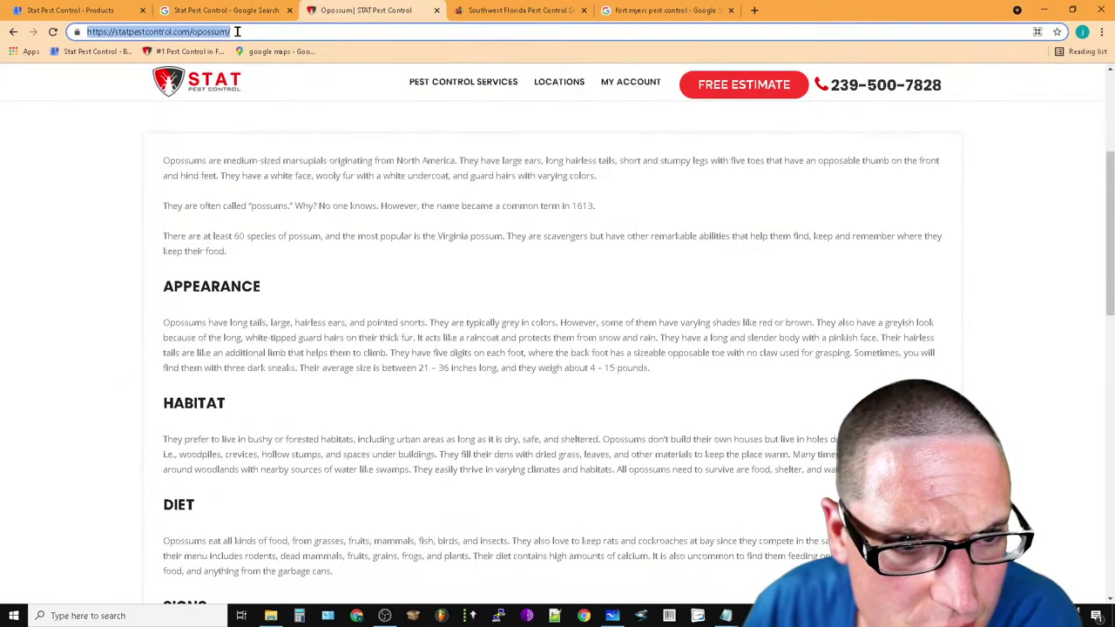
pyautogui.rightClick(237, 32)
pyautogui.click(266, 90)
pyautogui.click(86, 9)
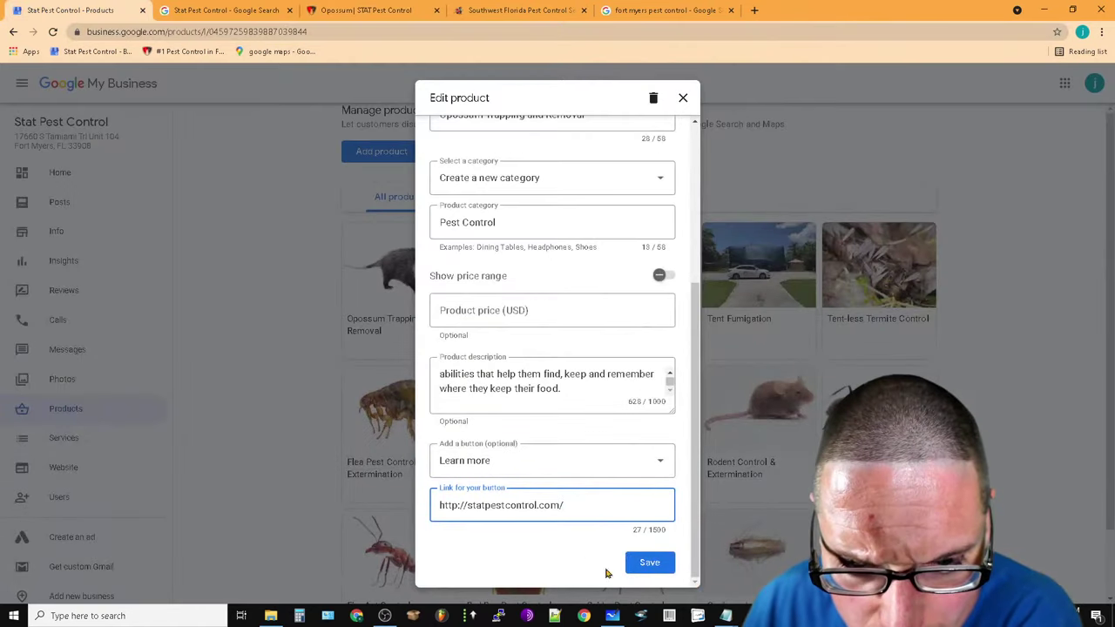
pyautogui.doubleClick(592, 502)
pyautogui.hotkey('ctrl', 'a')
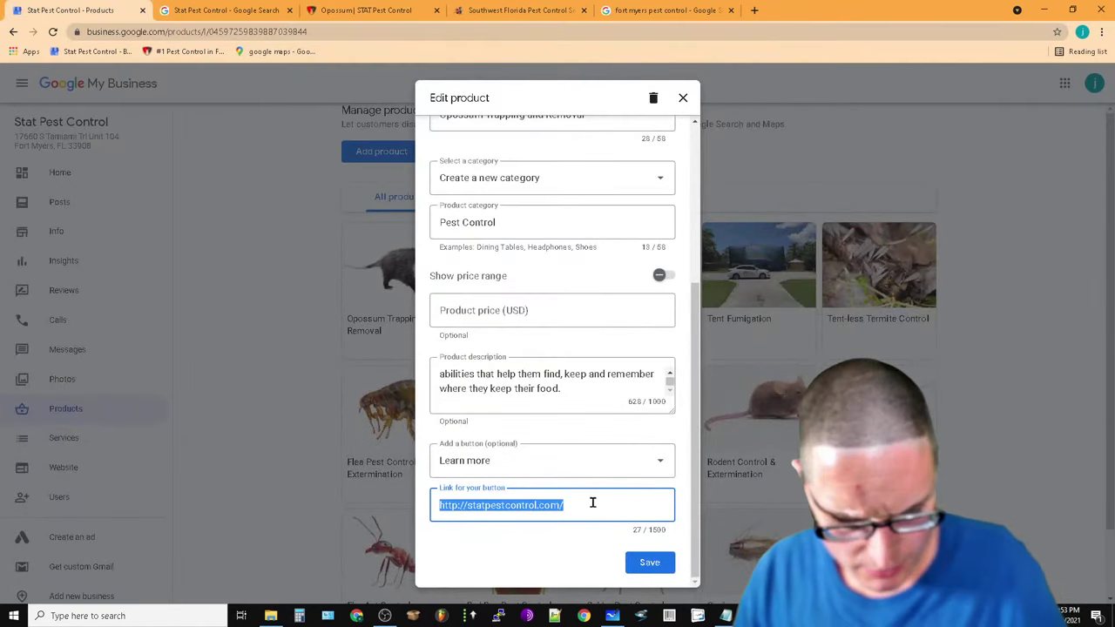
pyautogui.hotkey('ctrl', 'v')
pyautogui.scroll(3, 444, 279)
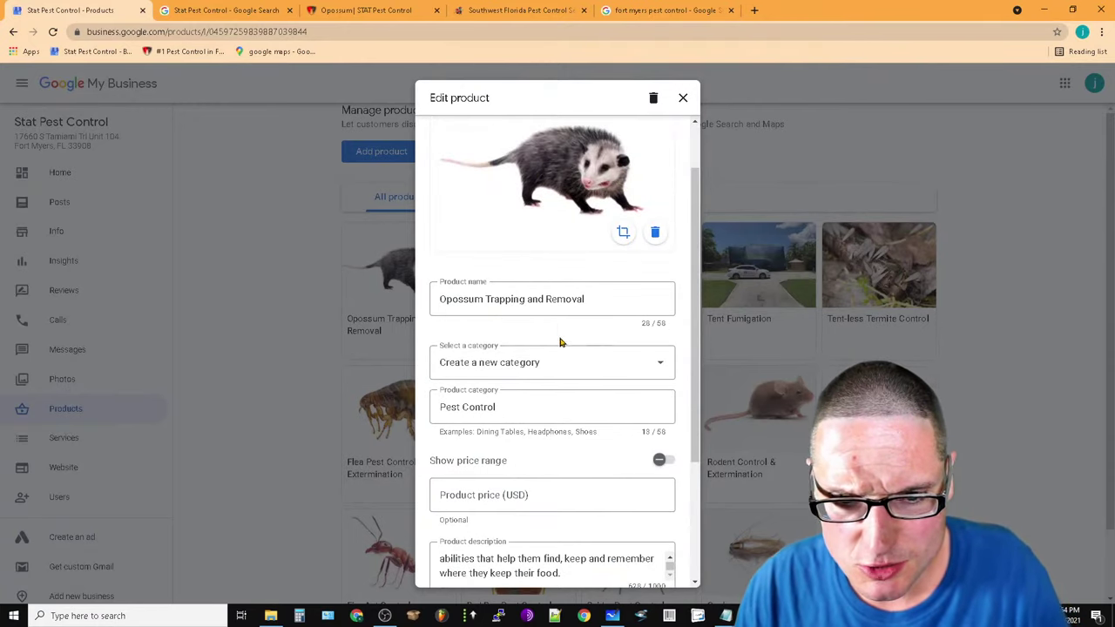
pyautogui.click(597, 297)
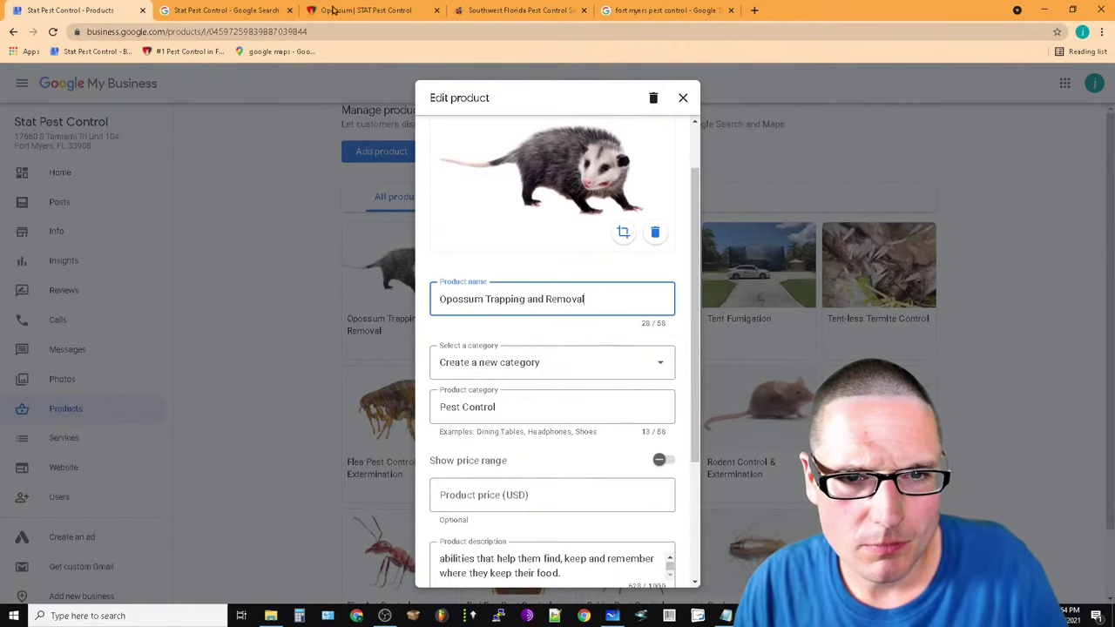
# Open a new browser tab and search Google for "seo meta in one click"
pyautogui.hotkey('ctrl', '3')
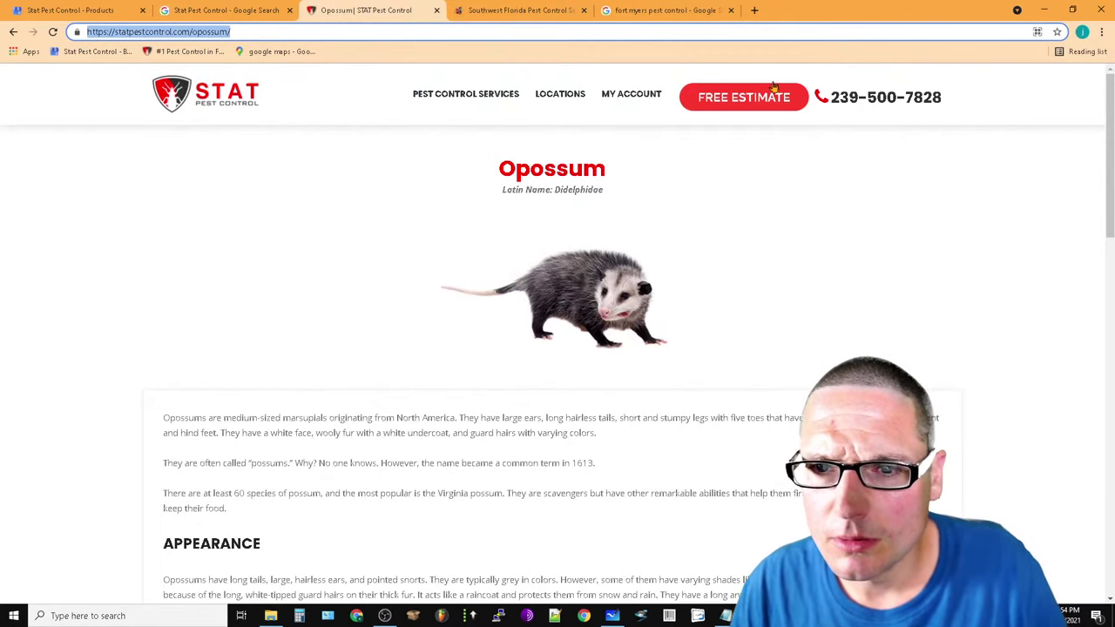
pyautogui.click(754, 9)
pyautogui.click(548, 261)
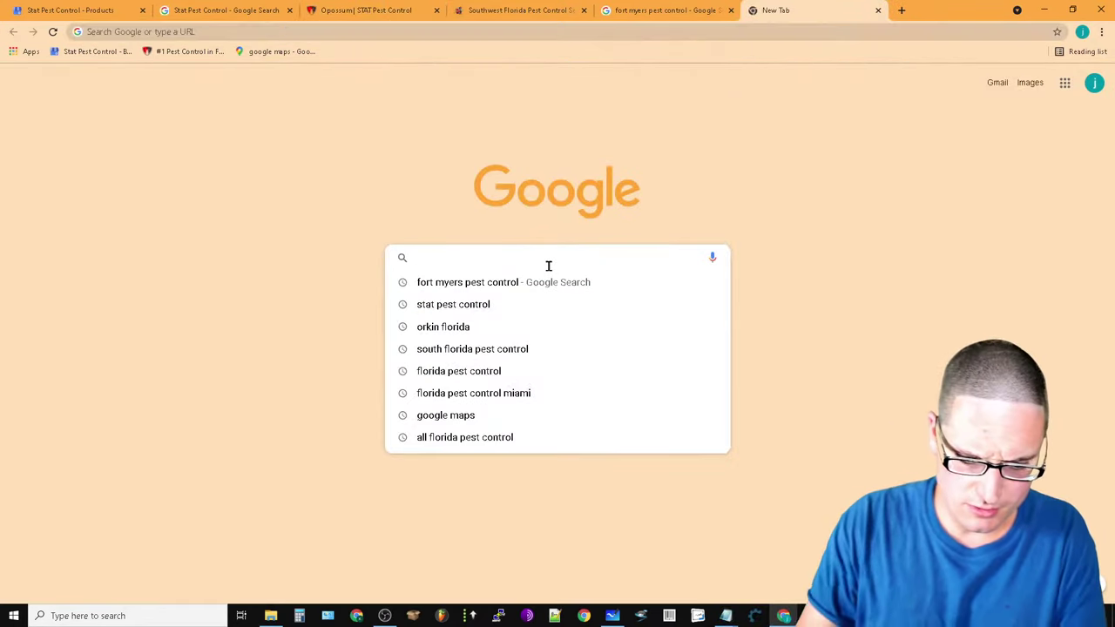
pyautogui.write('seo meta in one click')
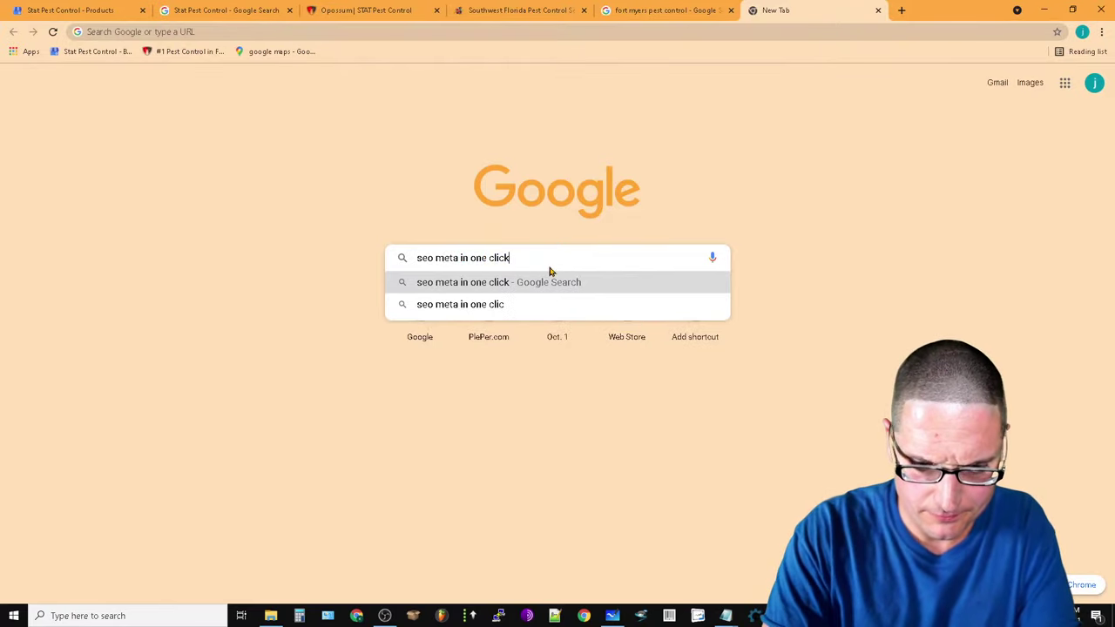
pyautogui.press('Return')
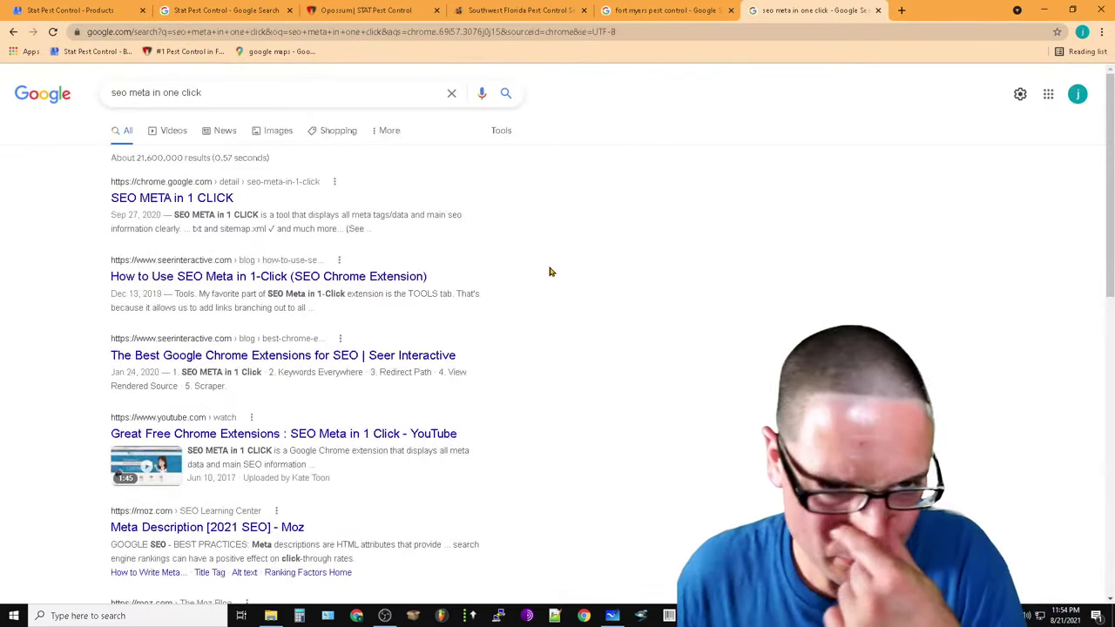
# Open the SEO META in 1 CLICK store page, add the extension to Chrome and dismiss the sync notice
pyautogui.click(166, 196)
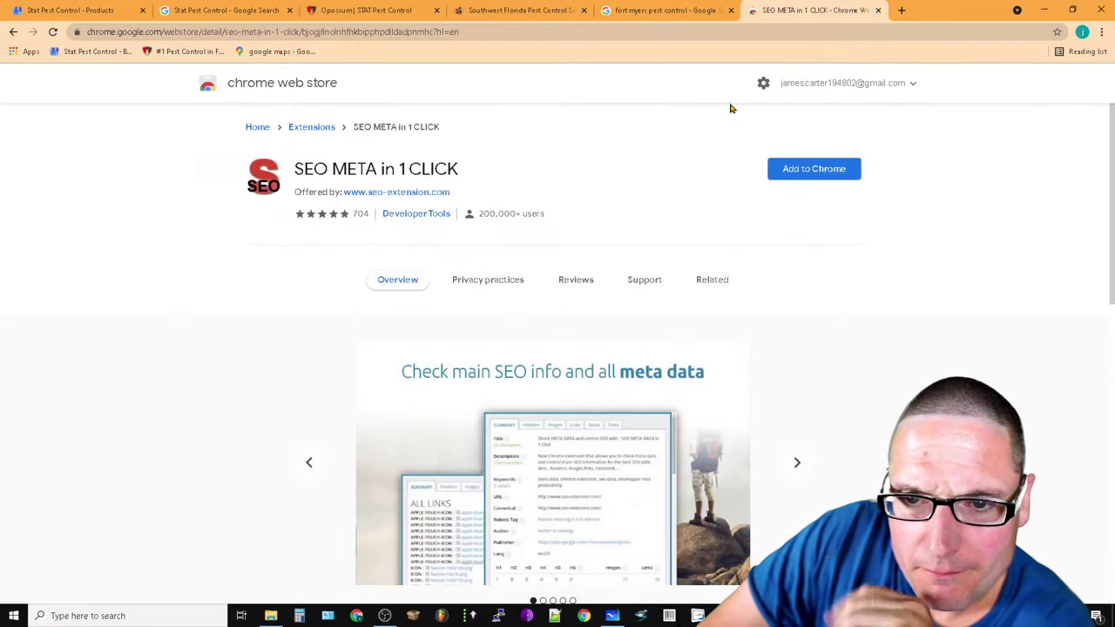
pyautogui.click(823, 172)
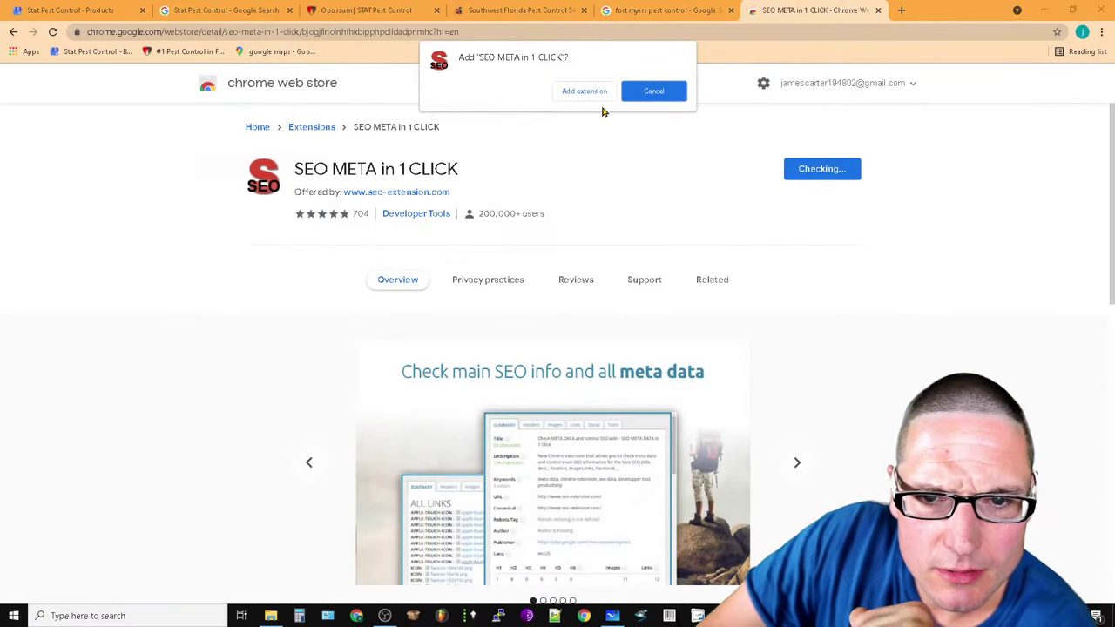
pyautogui.click(582, 91)
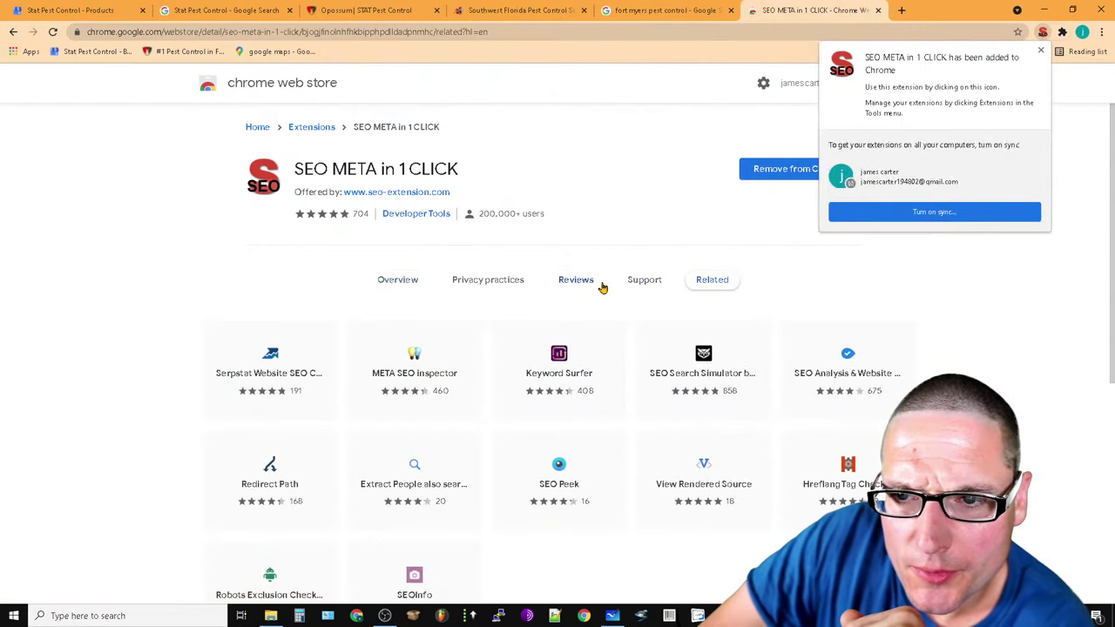
pyautogui.click(1041, 53)
# Open the related Keyword Surfer extension, add it to Chrome and dismiss the sync notice
pyautogui.click(559, 374)
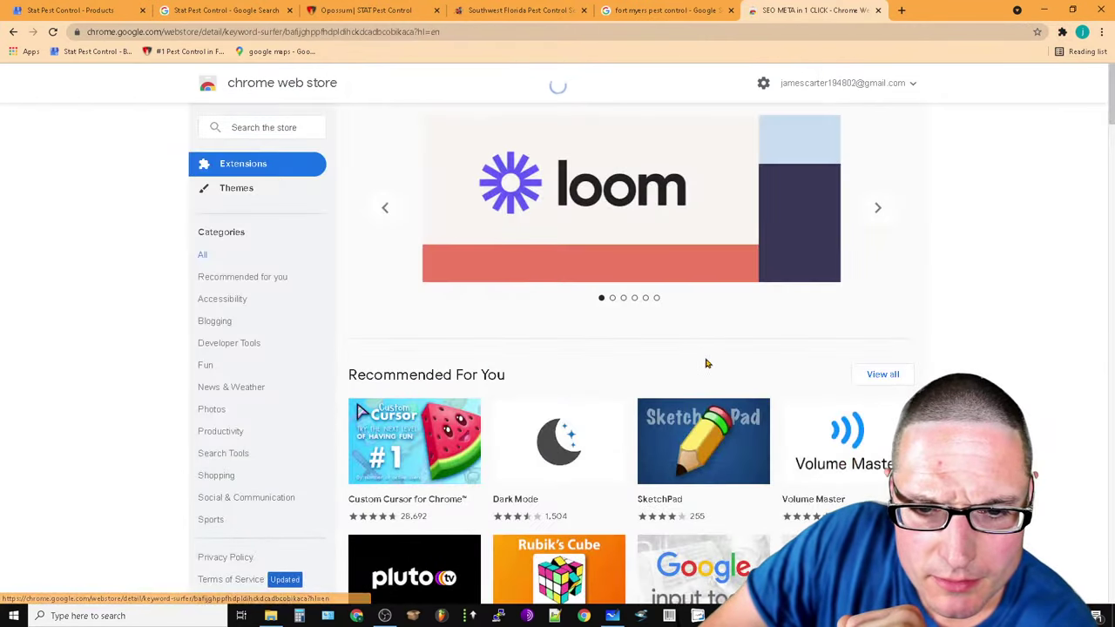
pyautogui.click(823, 169)
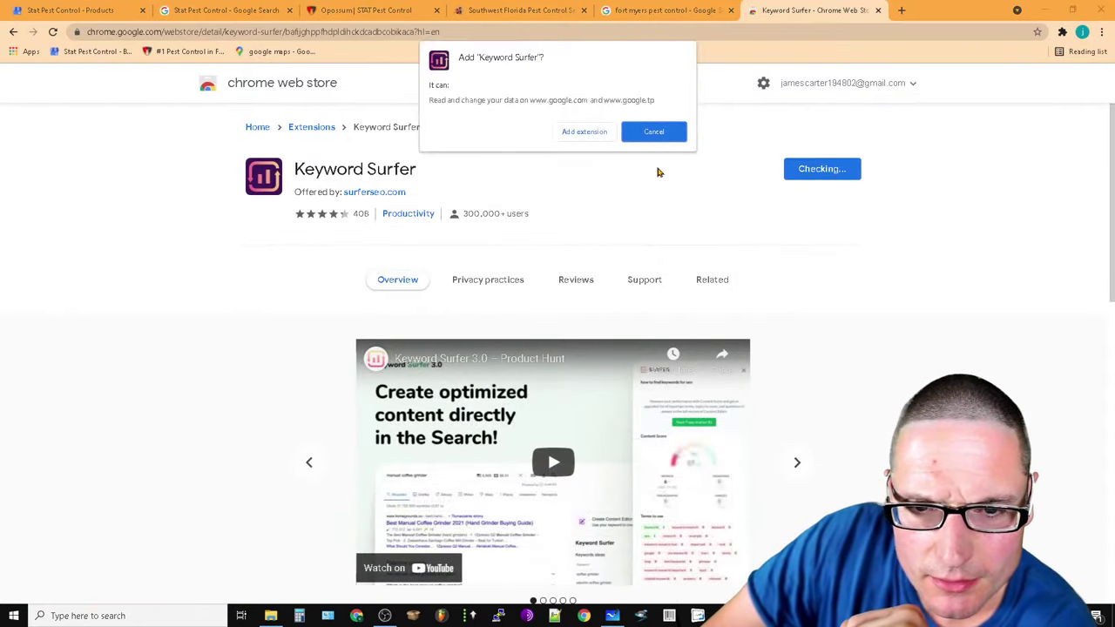
pyautogui.click(594, 133)
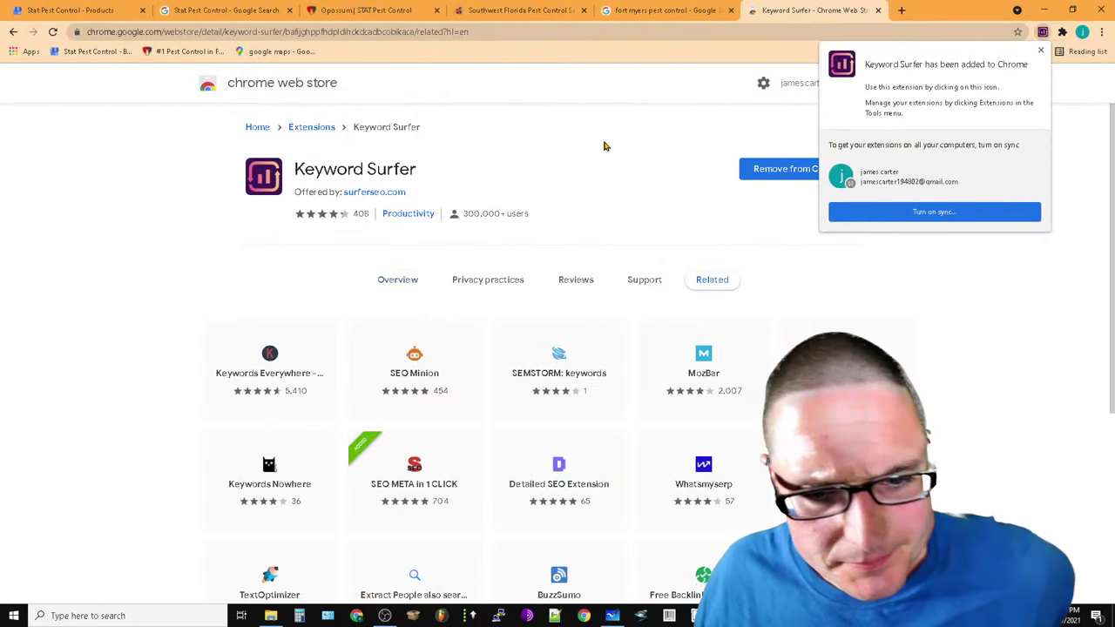
pyautogui.click(1040, 51)
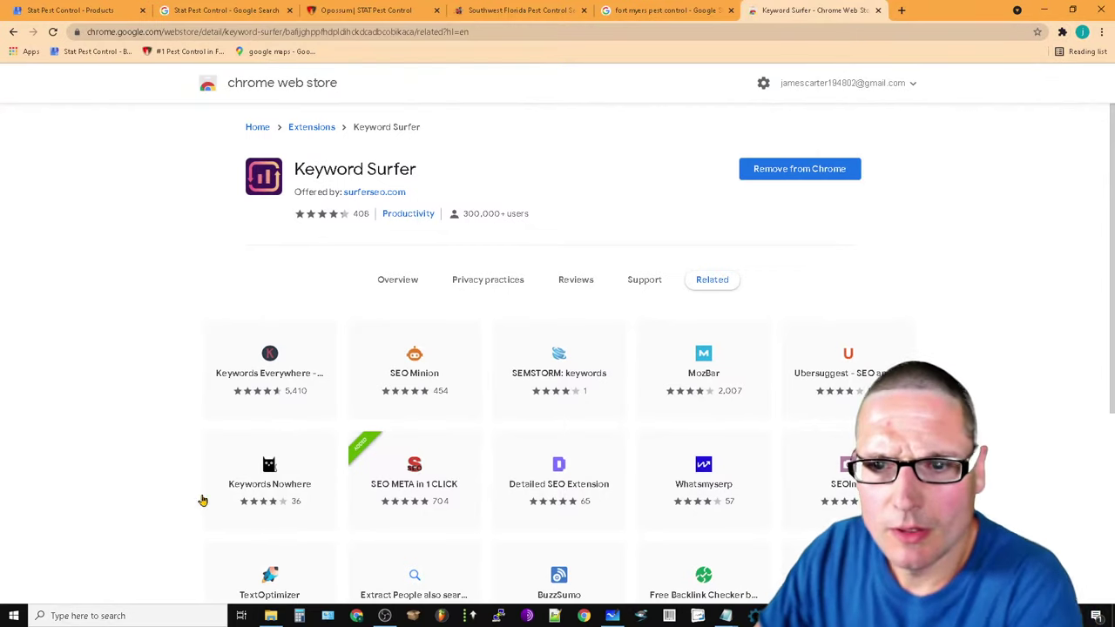
# Return to the store's extensions section and search the store for "google my business"
pyautogui.scroll(-4, 578, 155)
pyautogui.scroll(4, 570, 285)
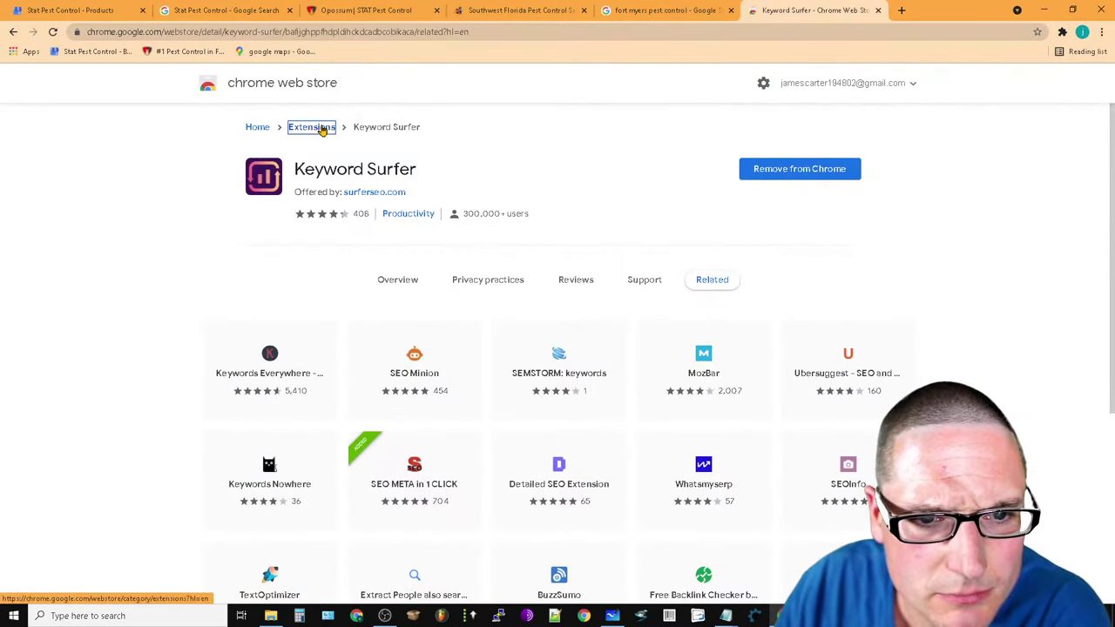
pyautogui.click(318, 127)
pyautogui.click(256, 125)
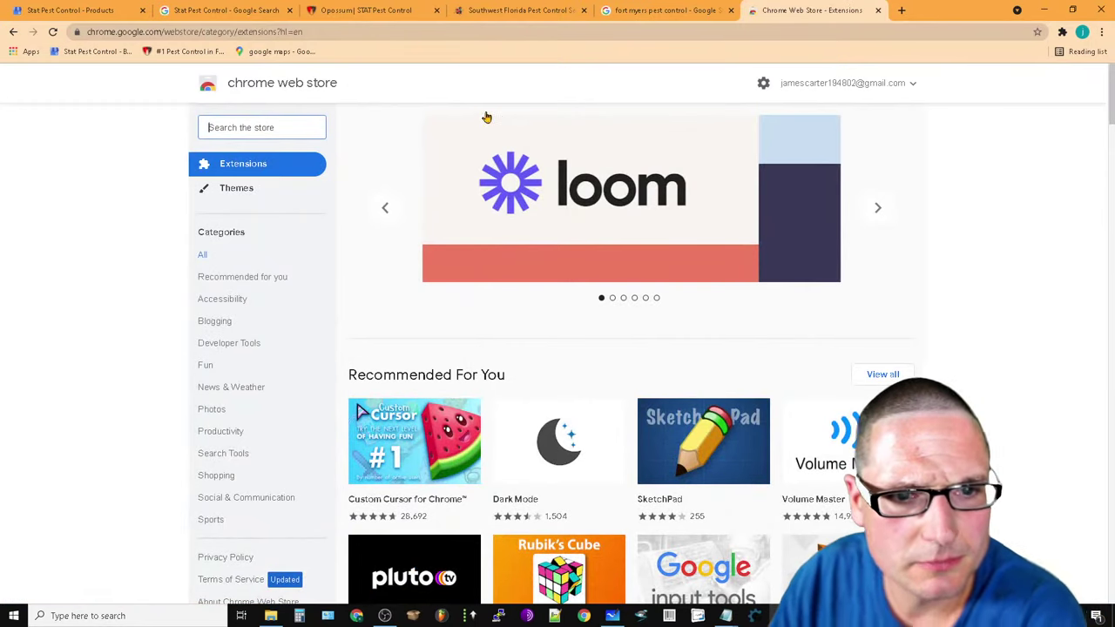
pyautogui.write('google my business')
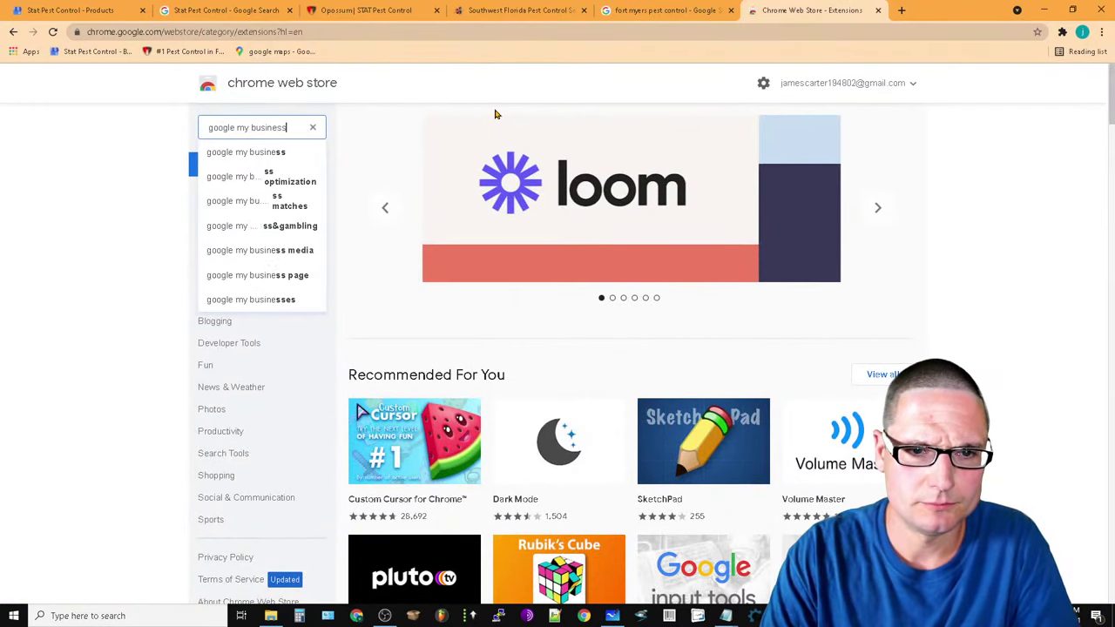
pyautogui.press('Return')
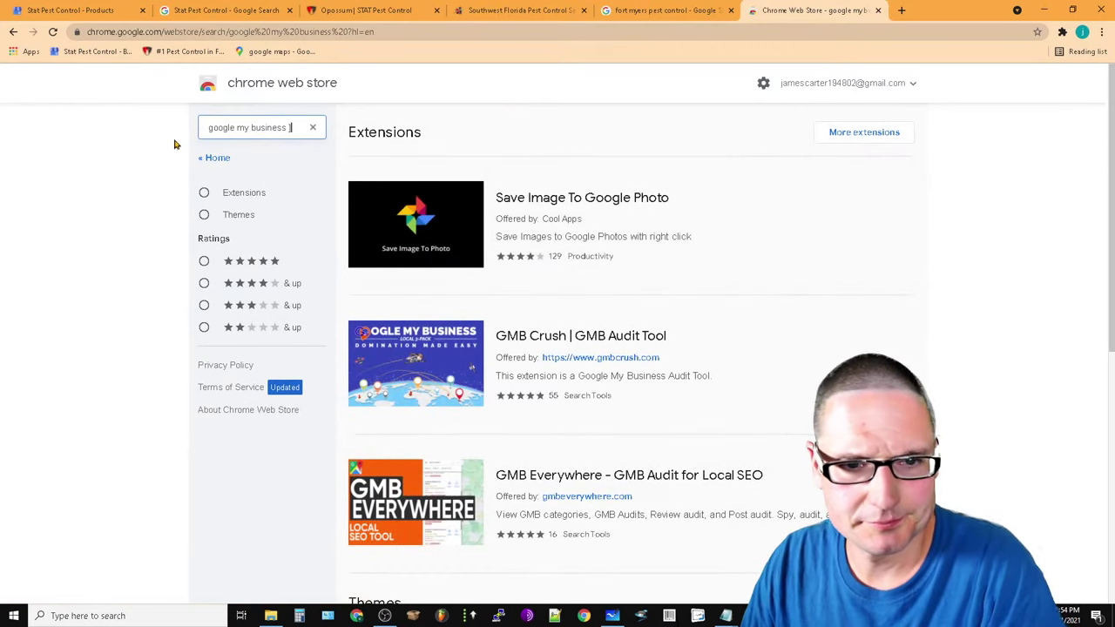
# Add the GMB Everywhere - GMB Audit for Local SEO extension to Chrome and close the Maps tab it opens
pyautogui.click(295, 128)
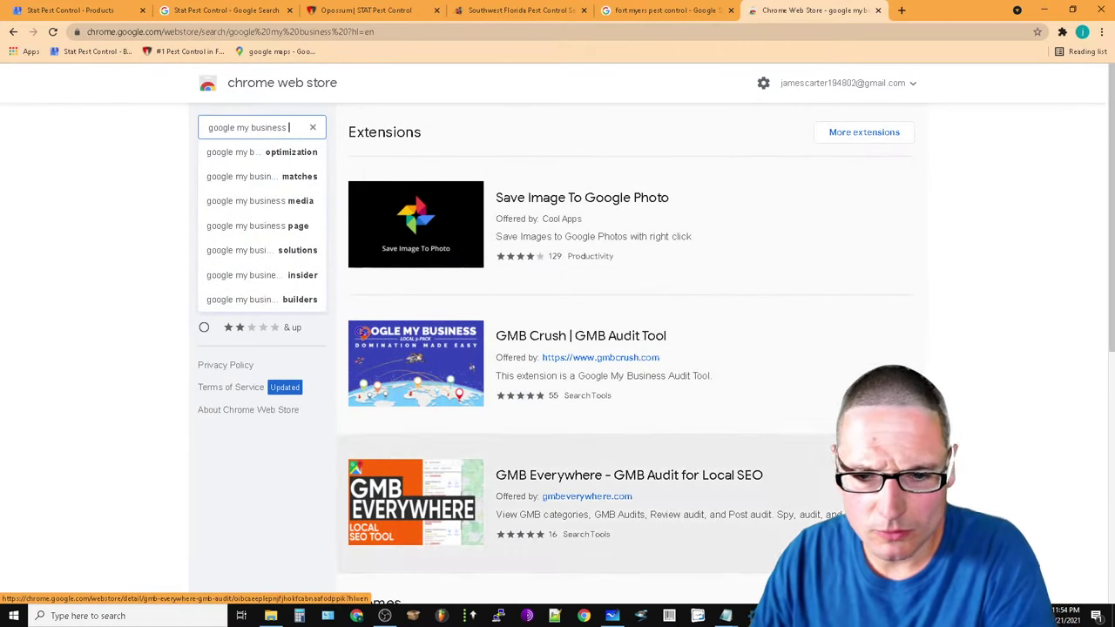
pyautogui.scroll(-2, 908, 266)
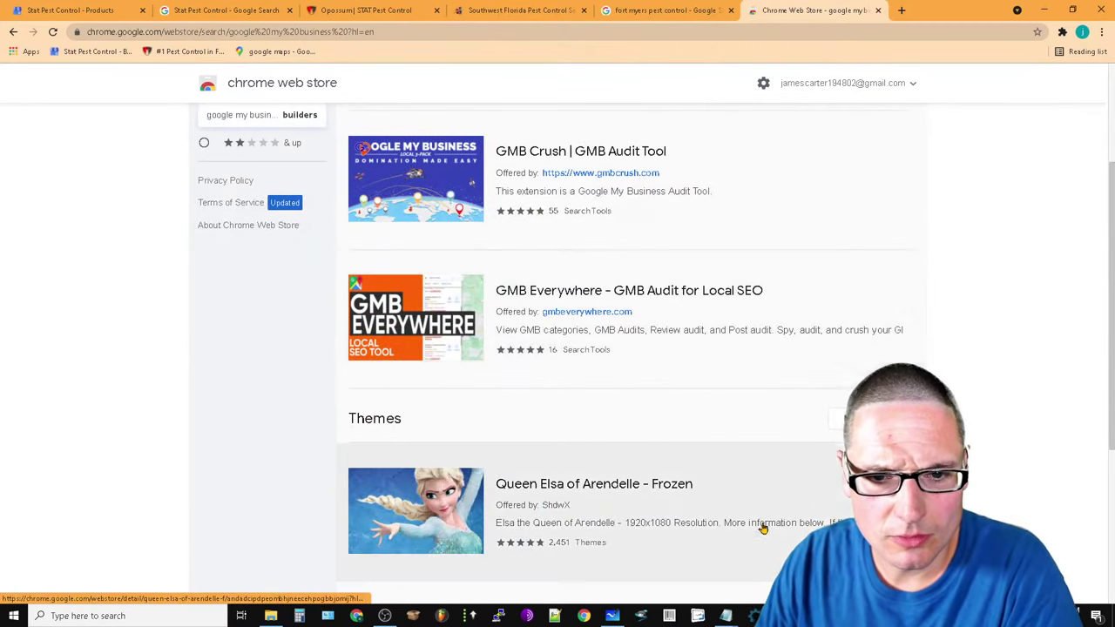
pyautogui.click(745, 300)
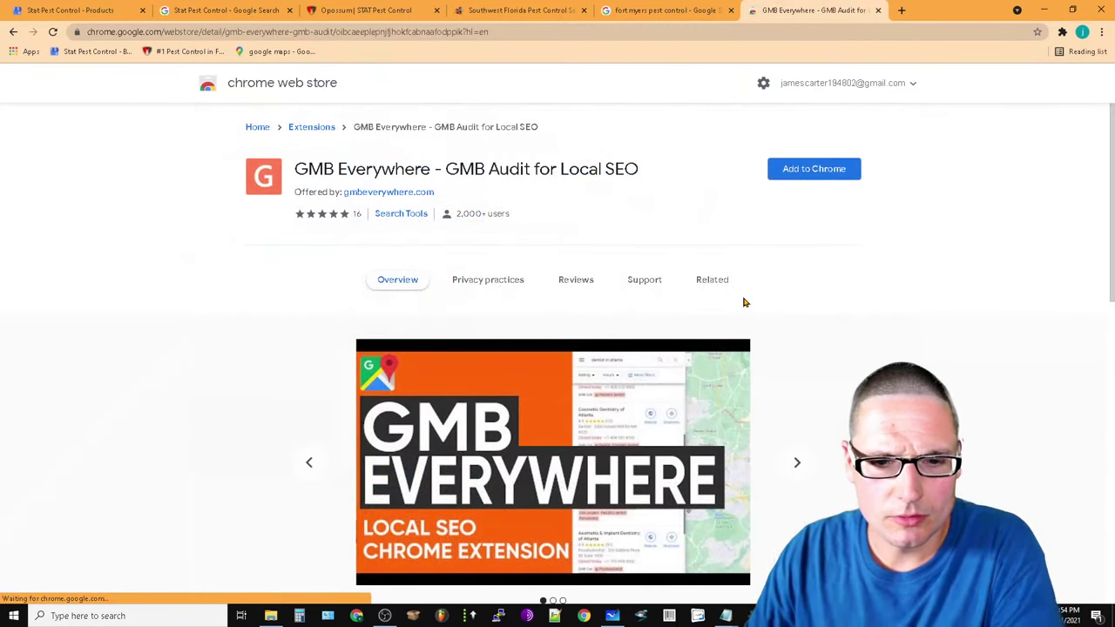
pyautogui.click(842, 175)
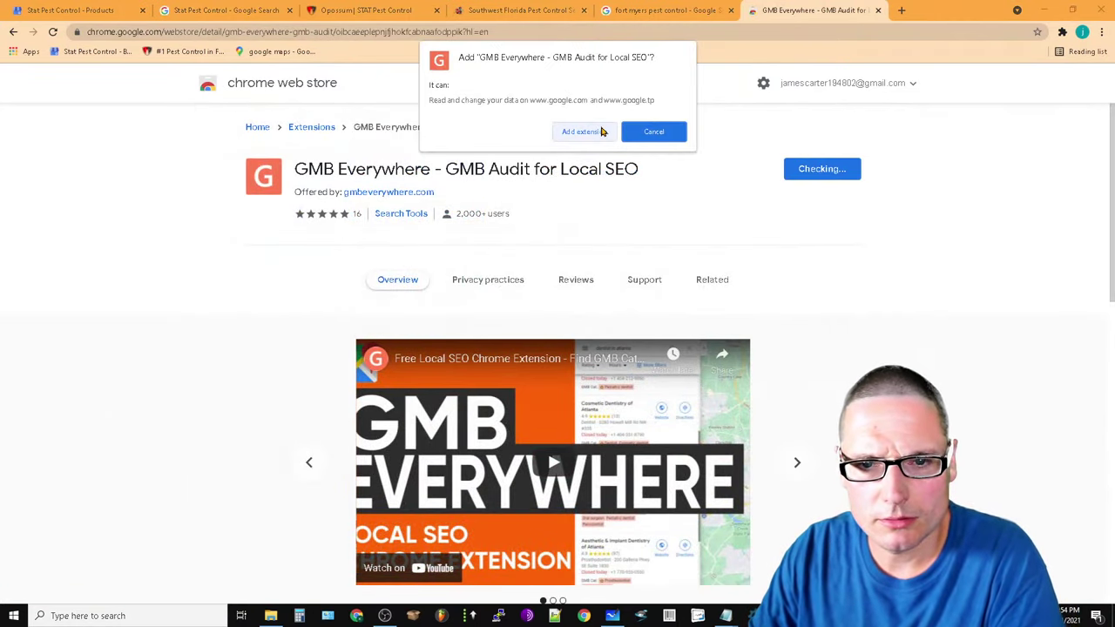
pyautogui.click(651, 132)
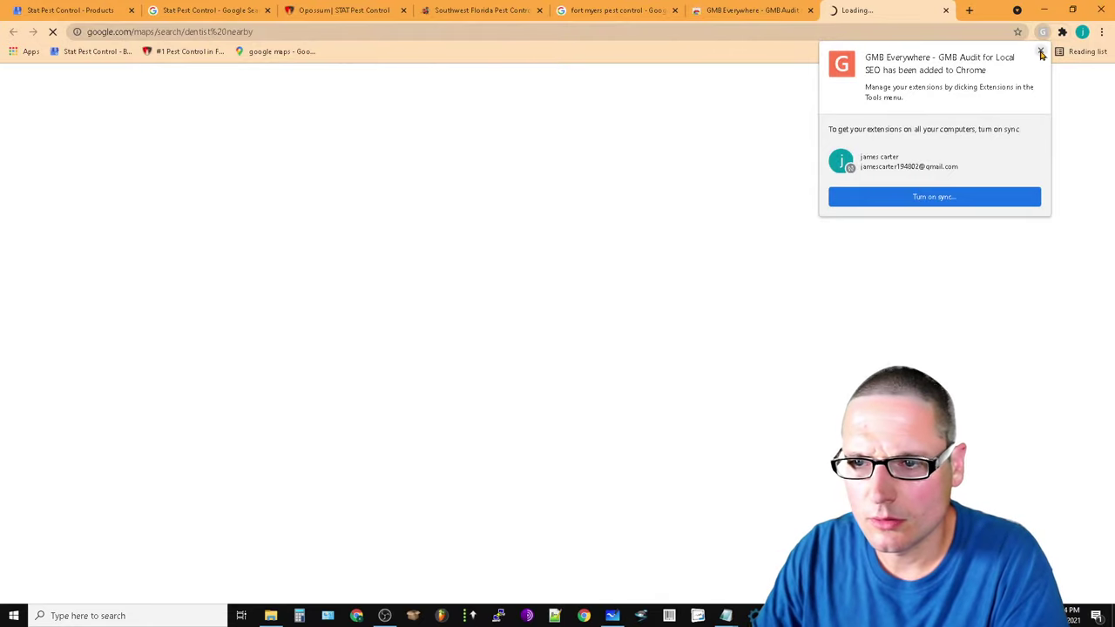
pyautogui.click(1041, 53)
pyautogui.click(945, 12)
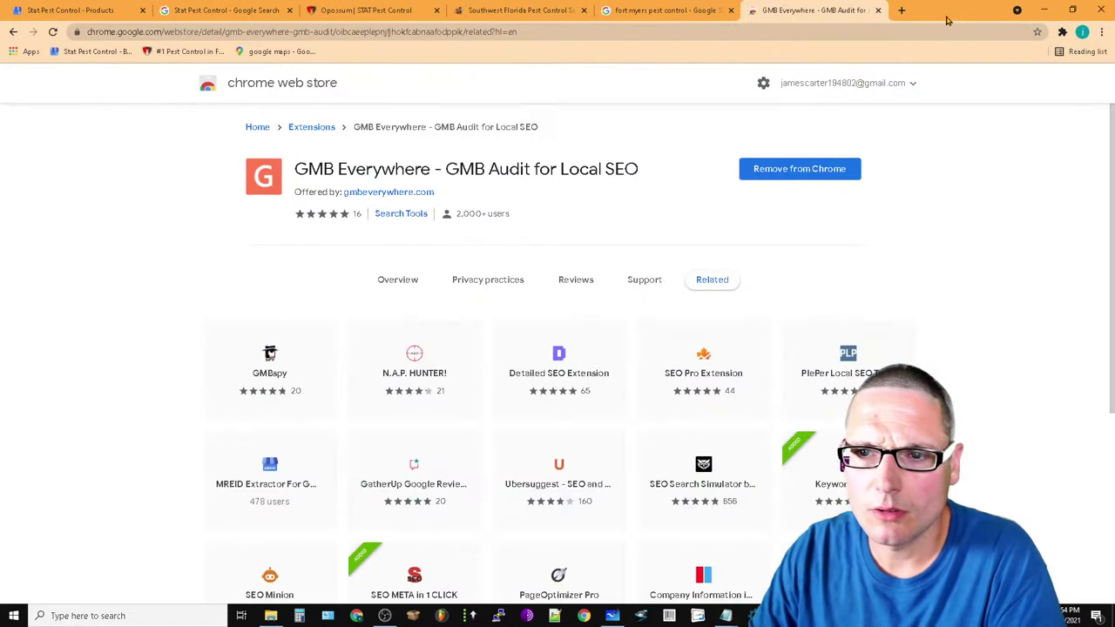
# Turn on Developer mode on Chrome's extension management page and close that page
pyautogui.click(1062, 32)
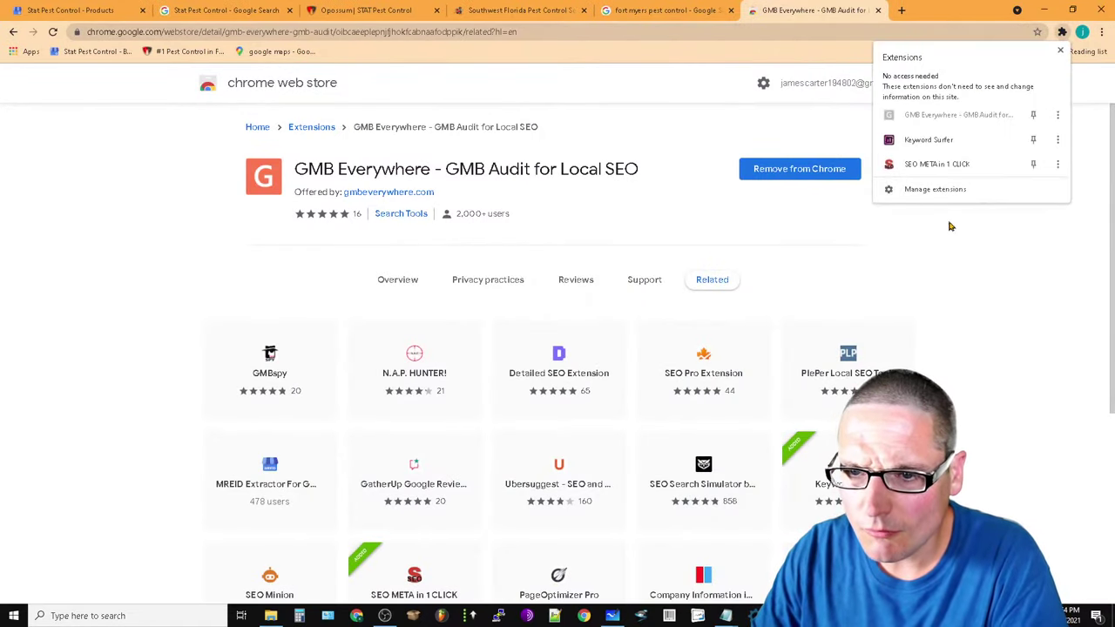
pyautogui.click(934, 189)
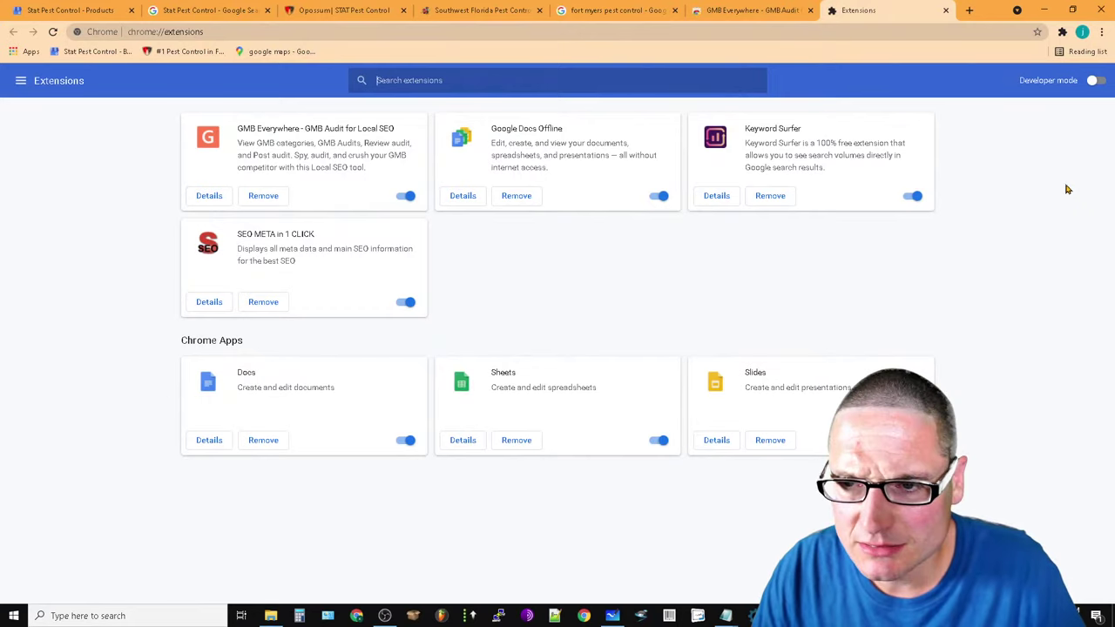
pyautogui.click(1095, 81)
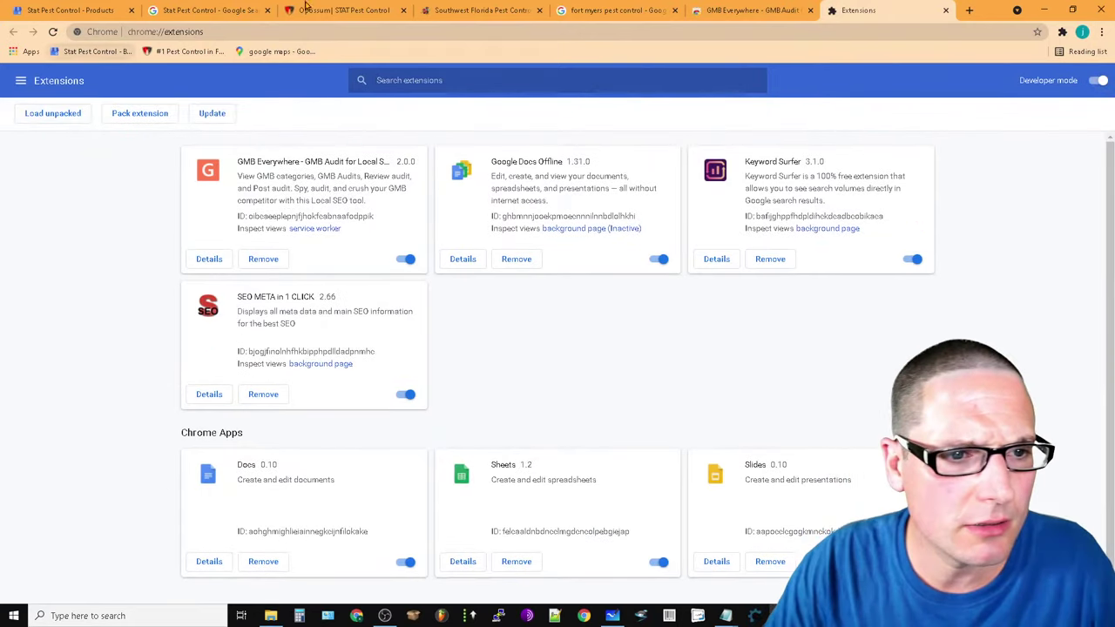
pyautogui.click(946, 10)
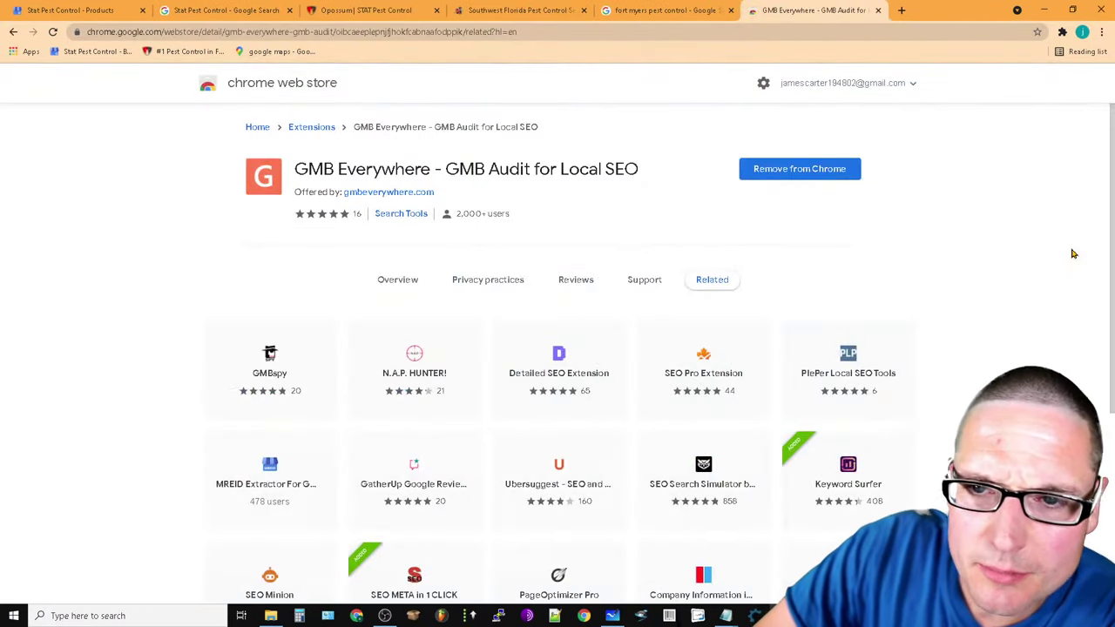
# Pin the GMB Everywhere, Keyword Surfer and SEO META in 1 CLICK extensions to the browser toolbar
pyautogui.click(1062, 32)
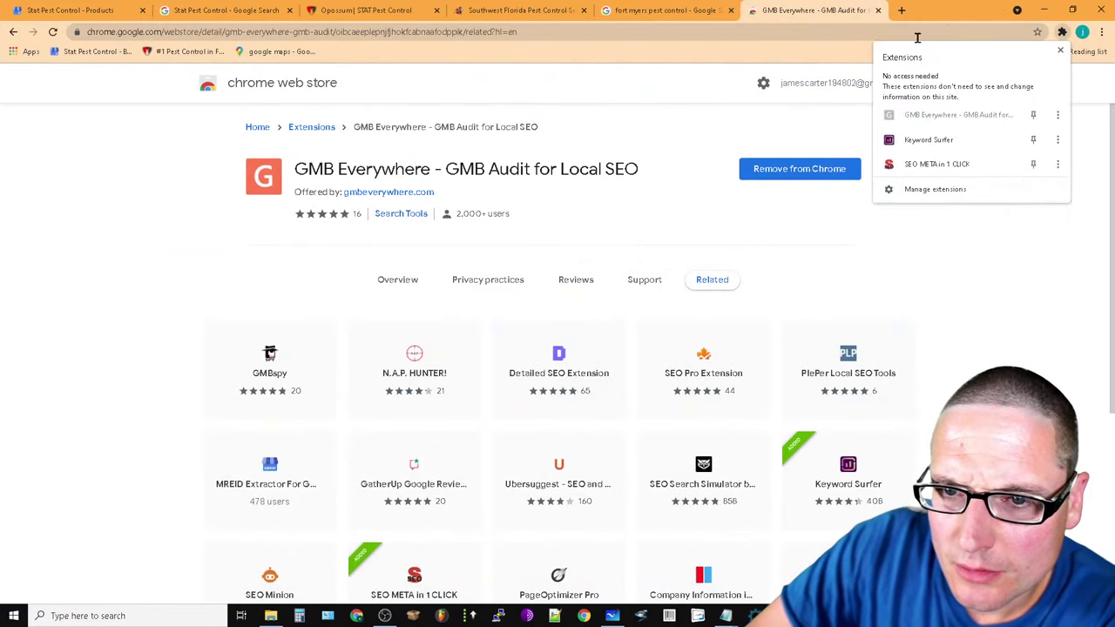
pyautogui.click(1032, 114)
pyautogui.click(1033, 139)
pyautogui.click(1035, 165)
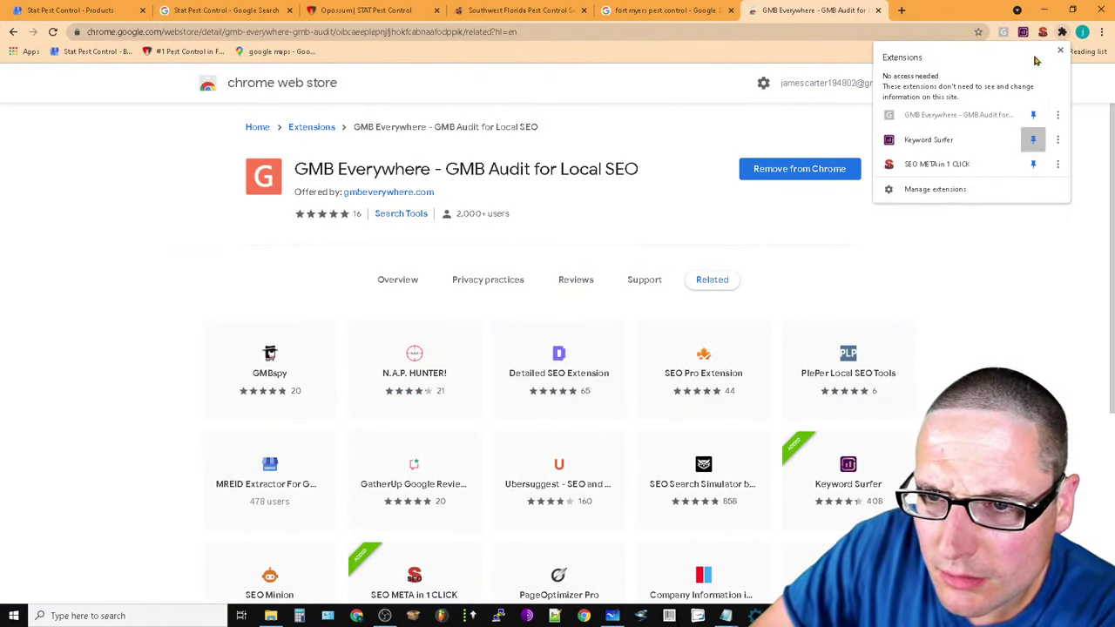
# View the GMB Everywhere extension's store listing in a separate tab and close that tab
pyautogui.rightClick(1003, 33)
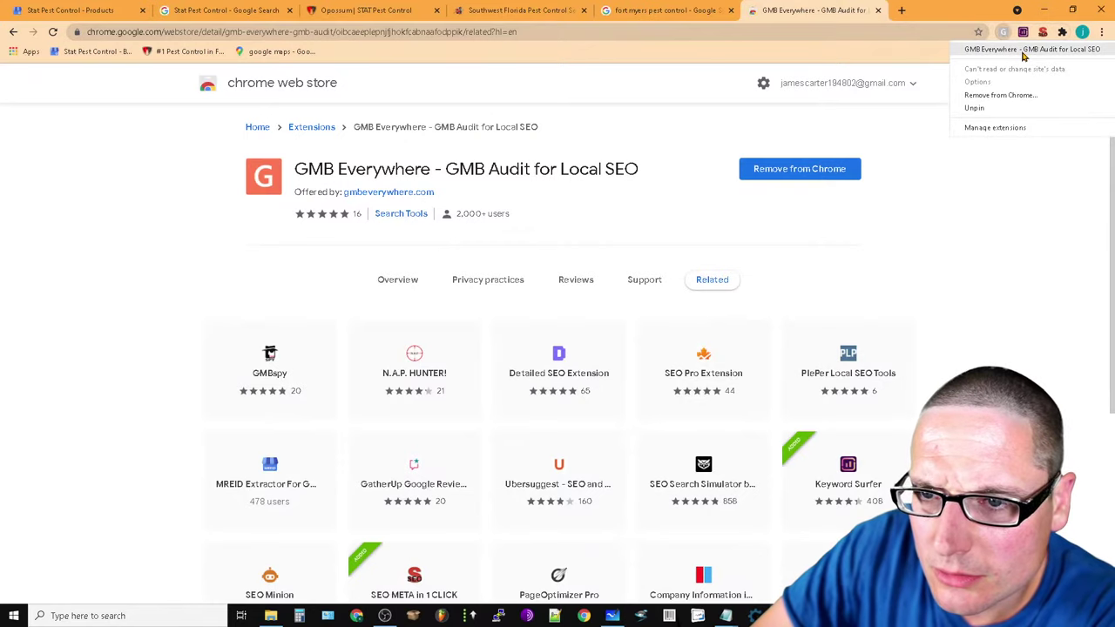
pyautogui.click(1032, 48)
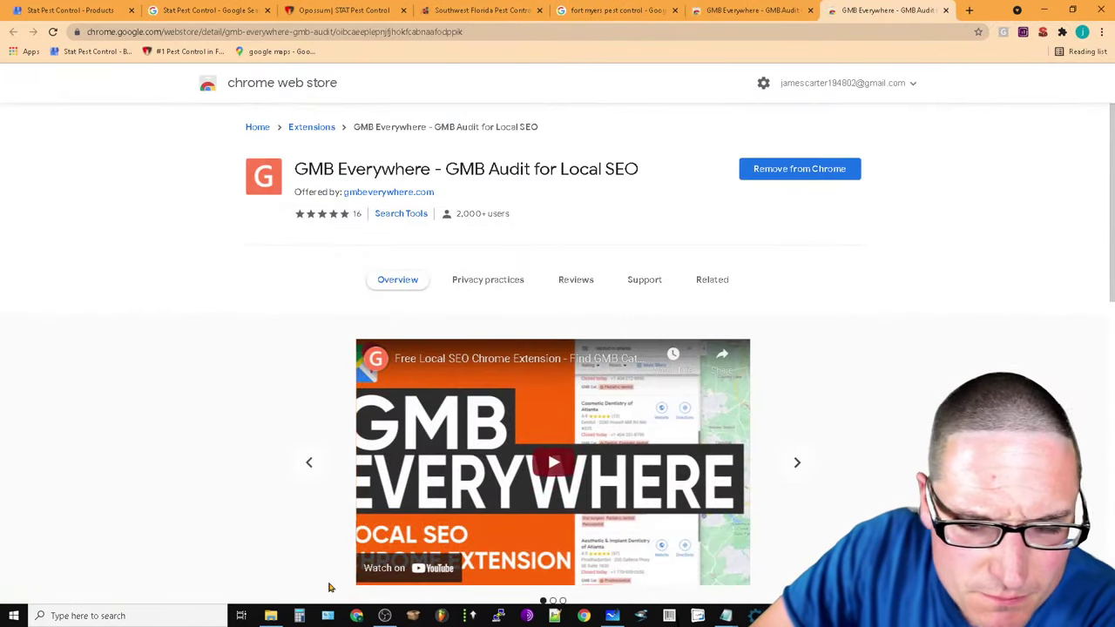
pyautogui.scroll(-5, 687, 453)
pyautogui.scroll(5, 695, 493)
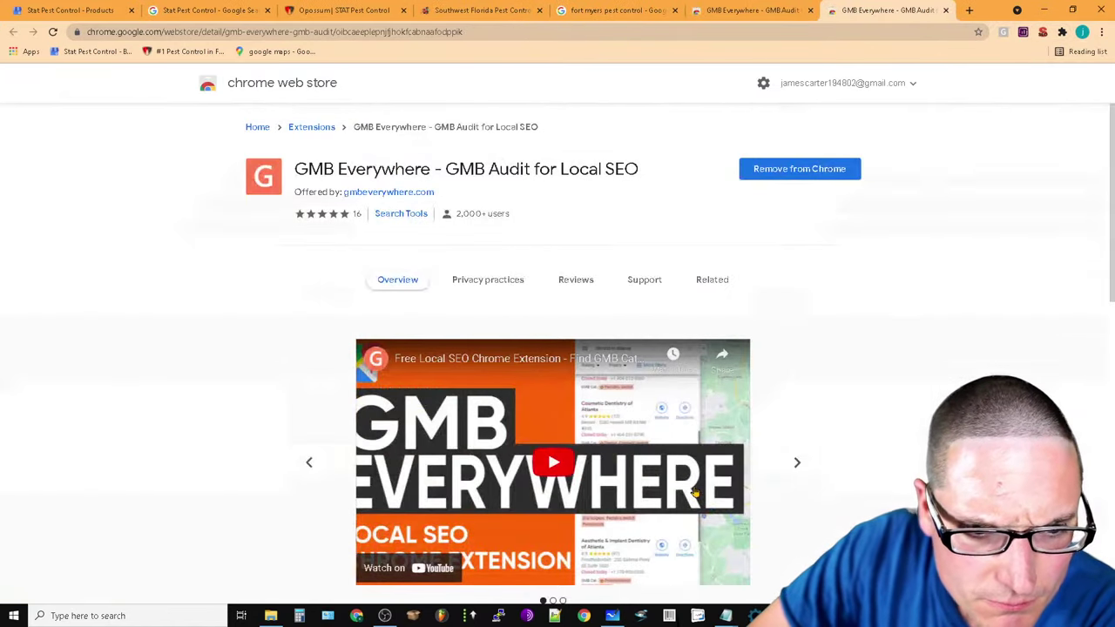
pyautogui.click(944, 11)
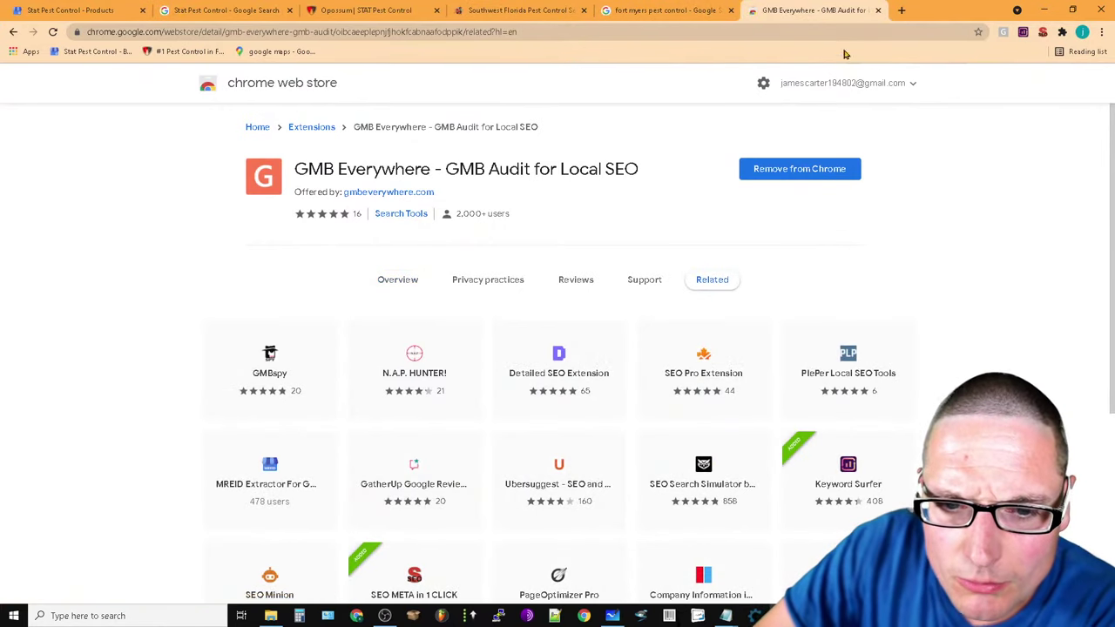
# Close the remaining Chrome Web Store tab and reload the "fort myers pest control" results to examine All U Need Pest Control's GMB categories
pyautogui.click(879, 10)
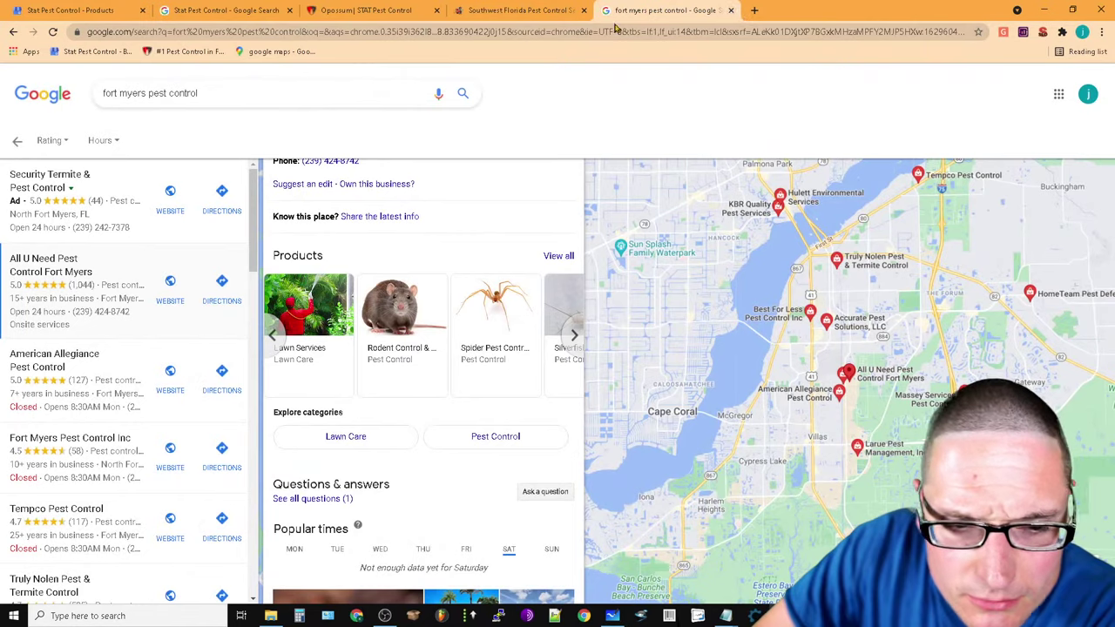
pyautogui.click(55, 32)
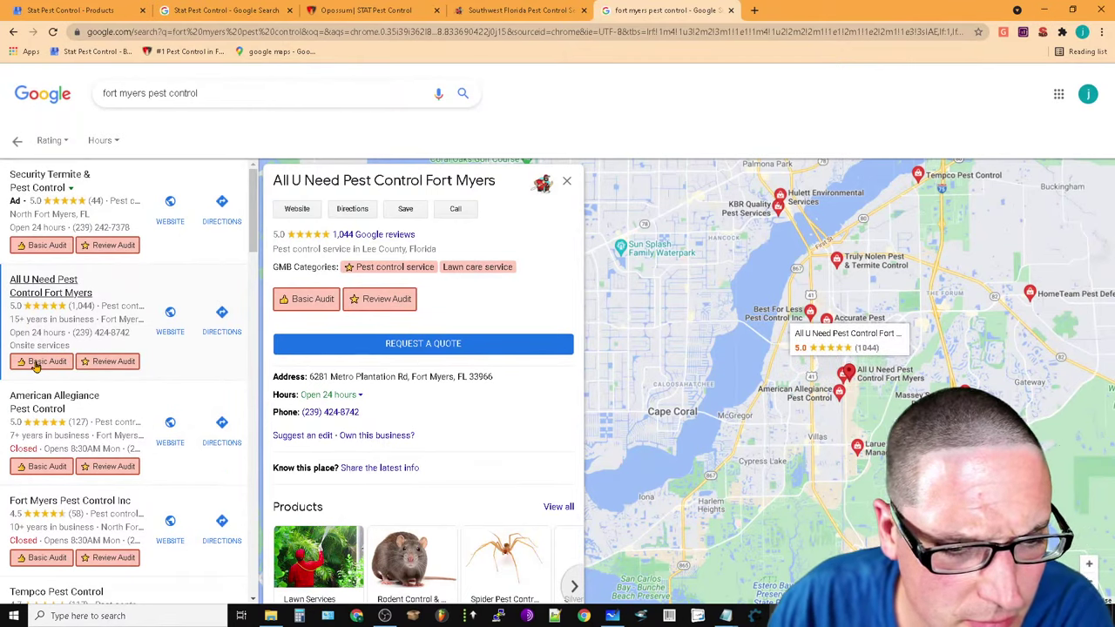
pyautogui.scroll(-2, 432, 294)
pyautogui.scroll(2, 487, 331)
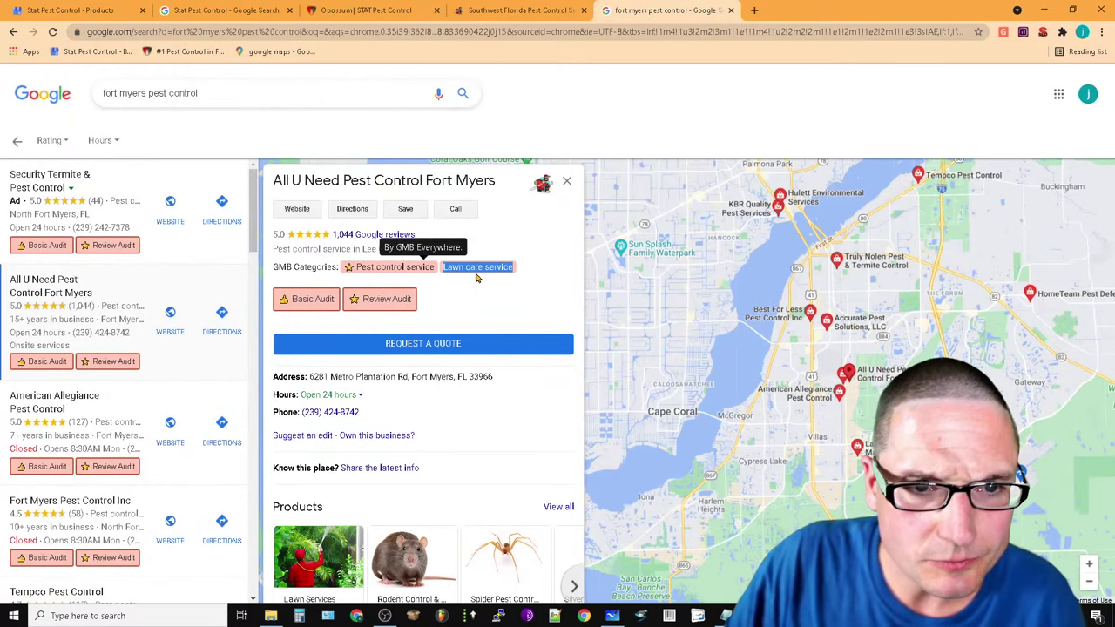
# Review the Wildlife and More, Opossum and Lawn service pages on the STAT Pest Control website
pyautogui.click(365, 11)
pyautogui.moveTo(481, 87)
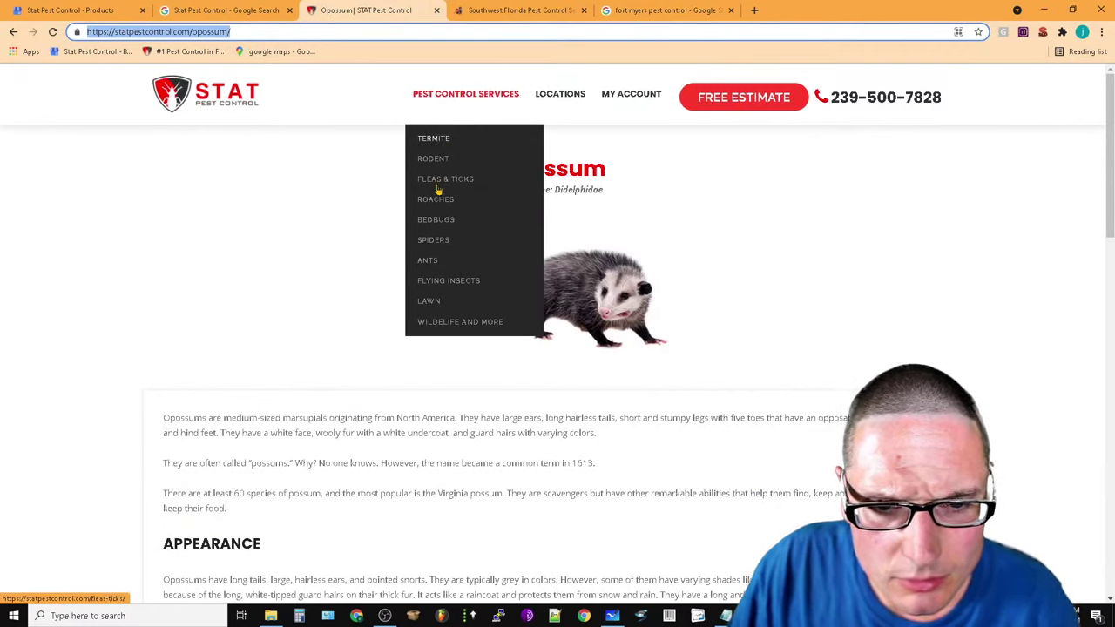
pyautogui.click(437, 329)
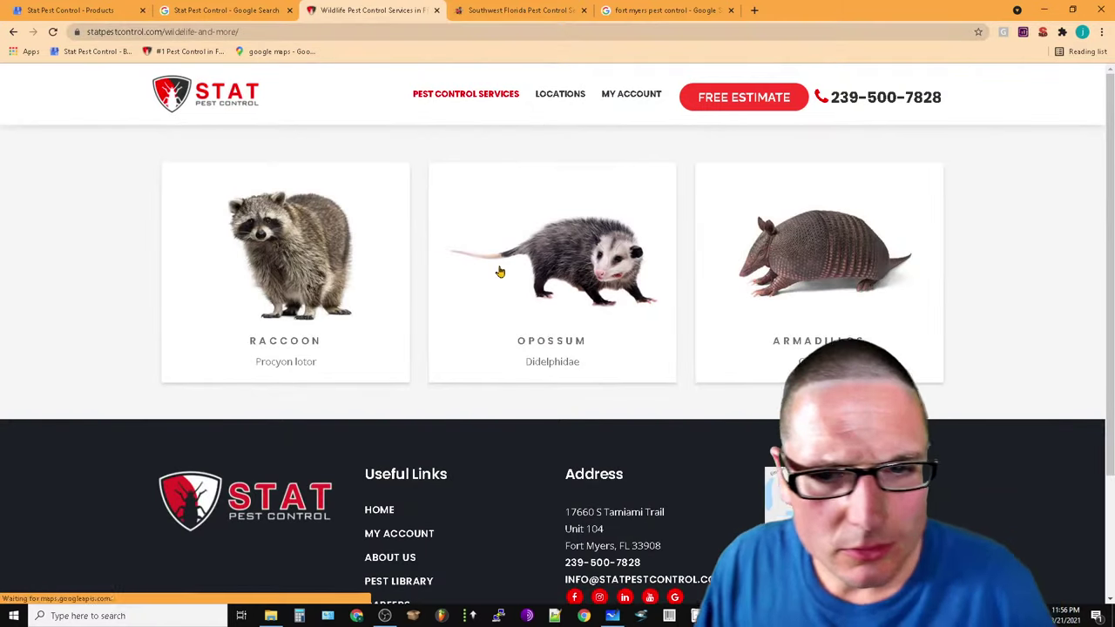
pyautogui.click(462, 276)
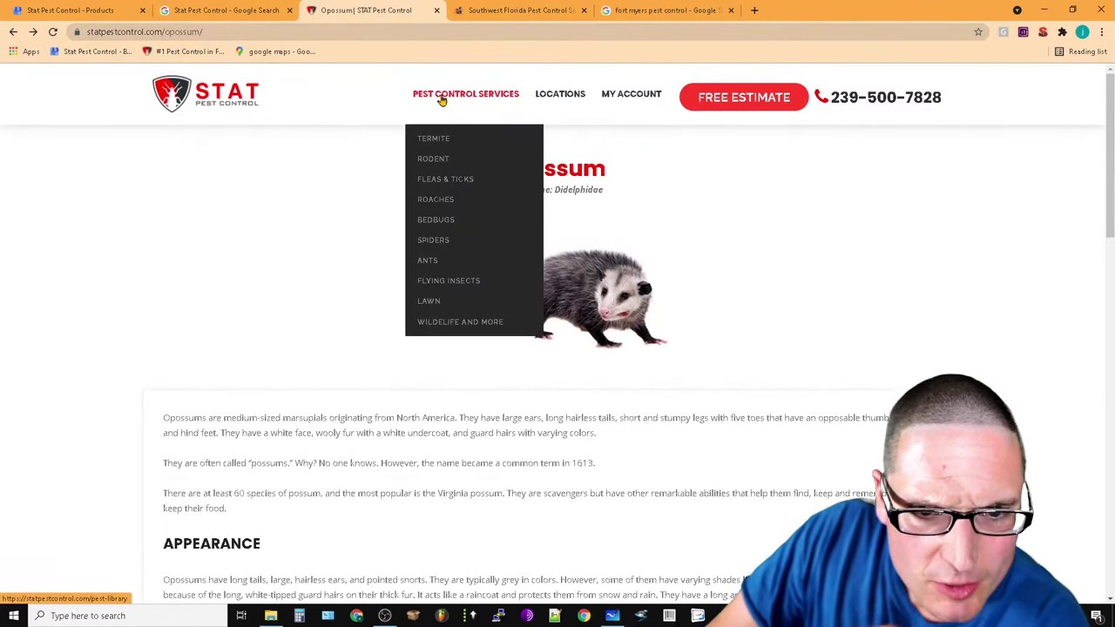
pyautogui.click(423, 301)
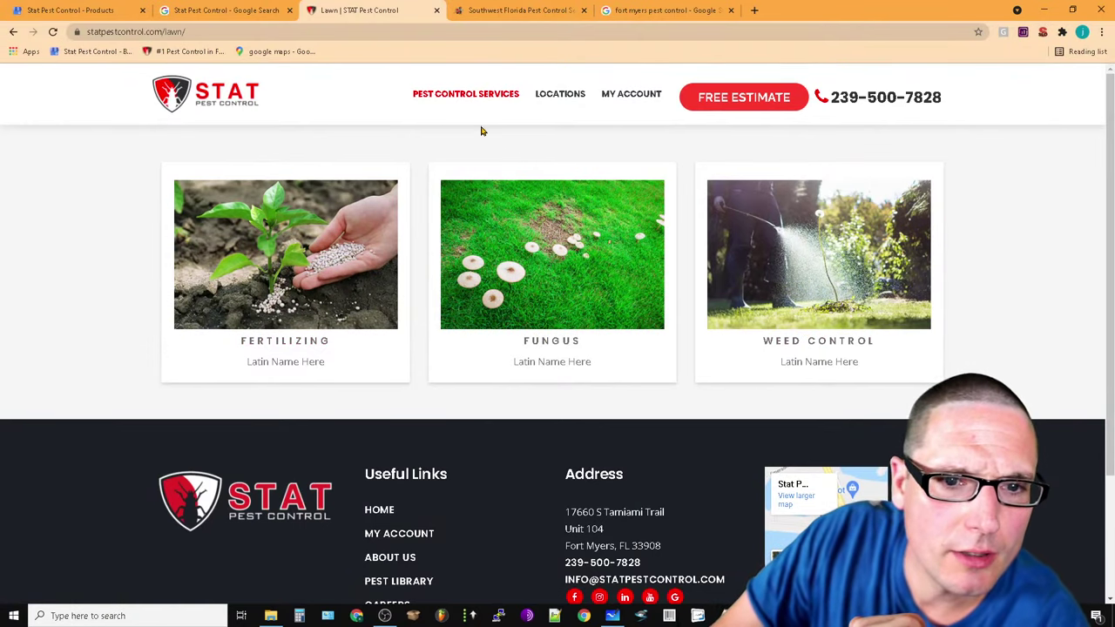
pyautogui.moveTo(465, 105)
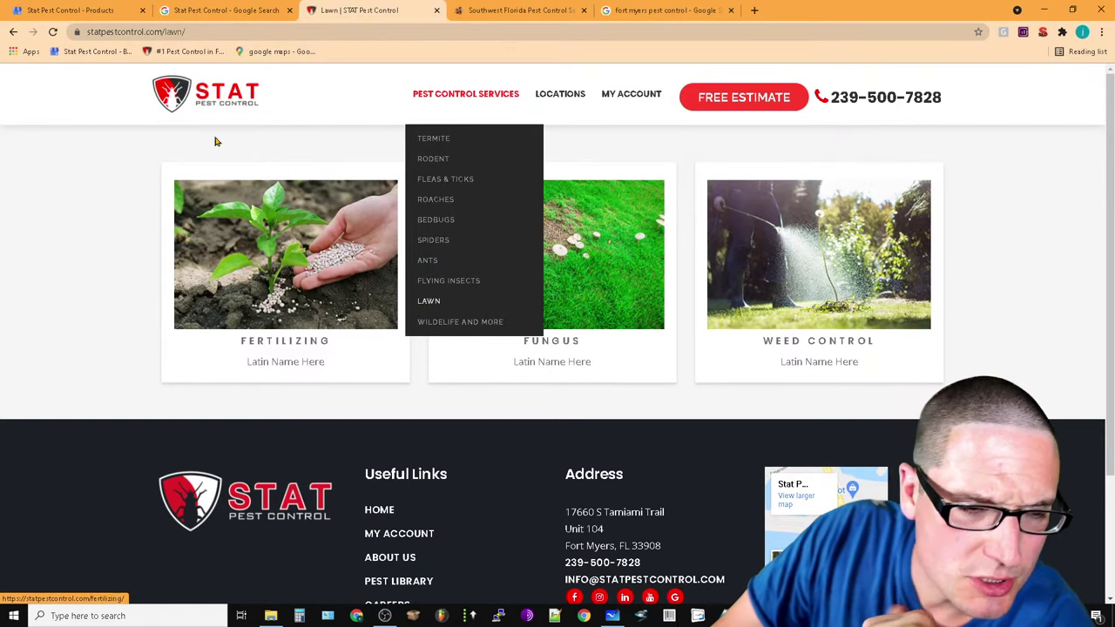
# Return to the Google My Business product editor and save the Opossum Trapping and Removal product
pyautogui.click(35, 11)
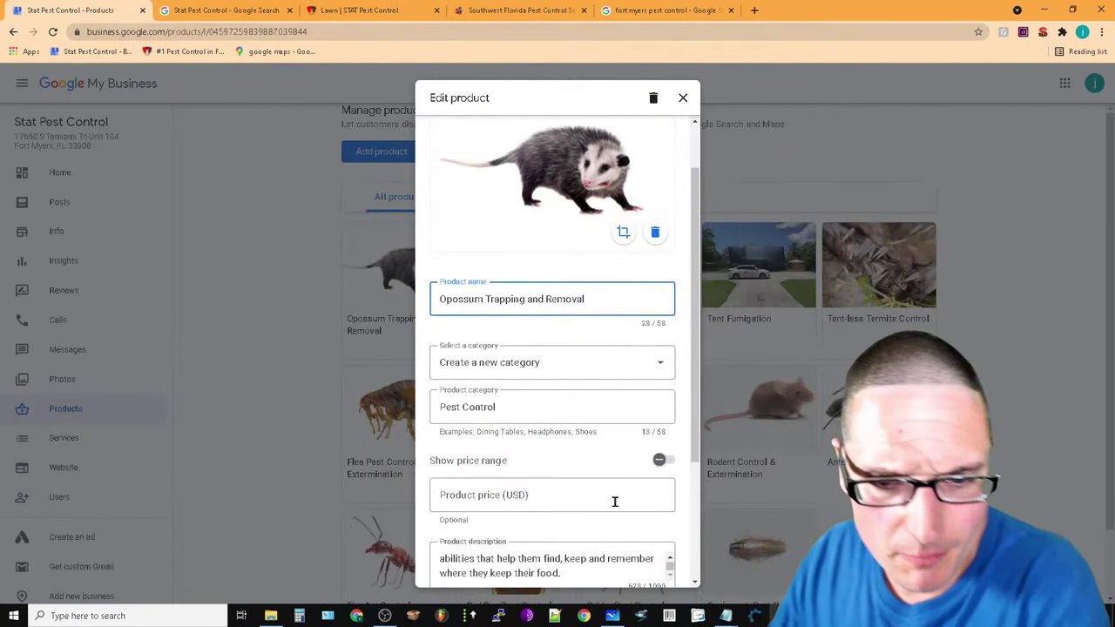
pyautogui.scroll(-3, 558, 388)
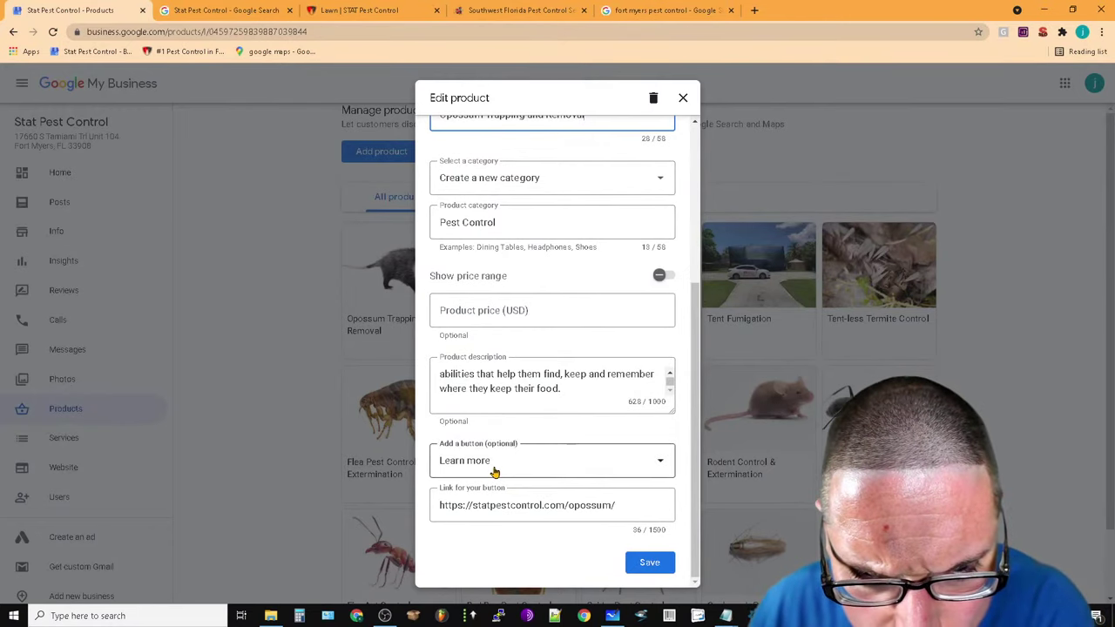
pyautogui.click(648, 564)
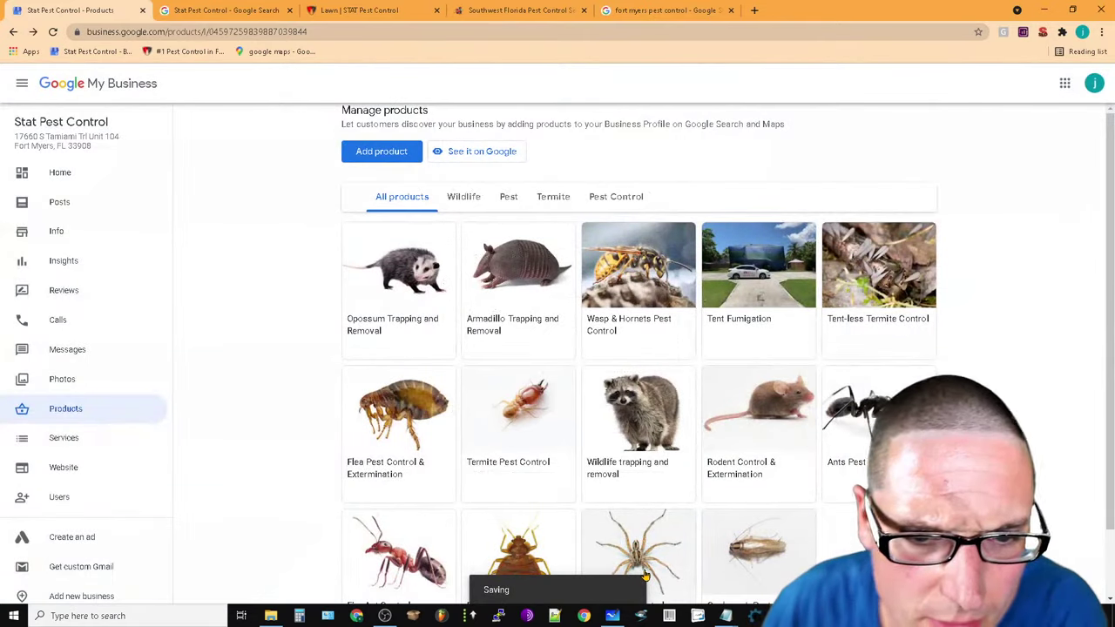
# Open the Armadillo Trapping and Removal product for editing and set its category to Pest Control
pyautogui.click(467, 319)
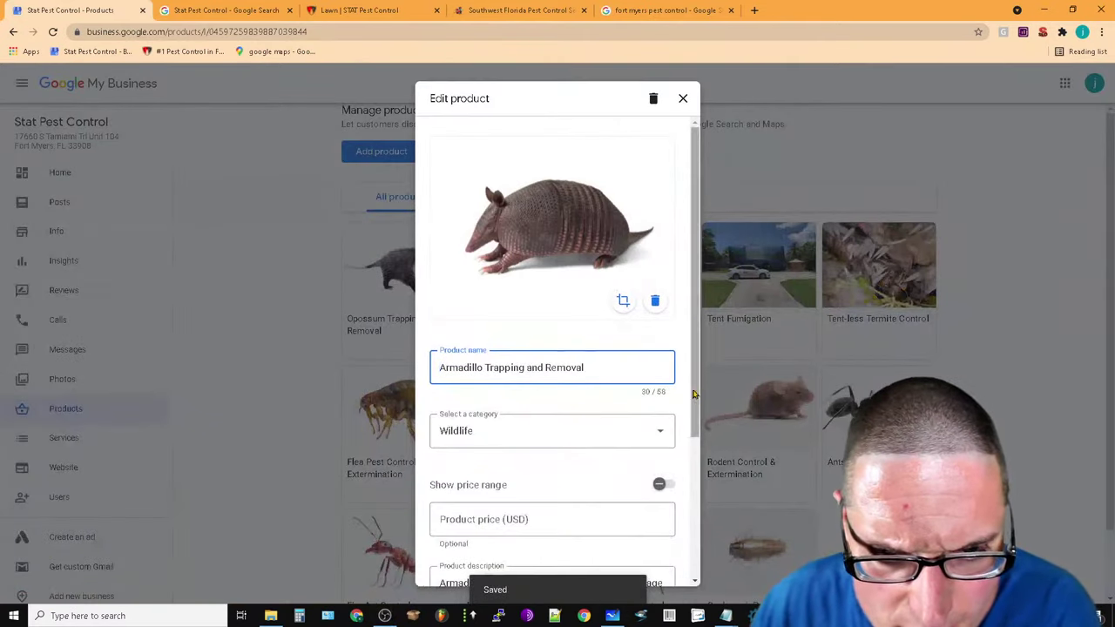
pyautogui.scroll(-3, 631, 433)
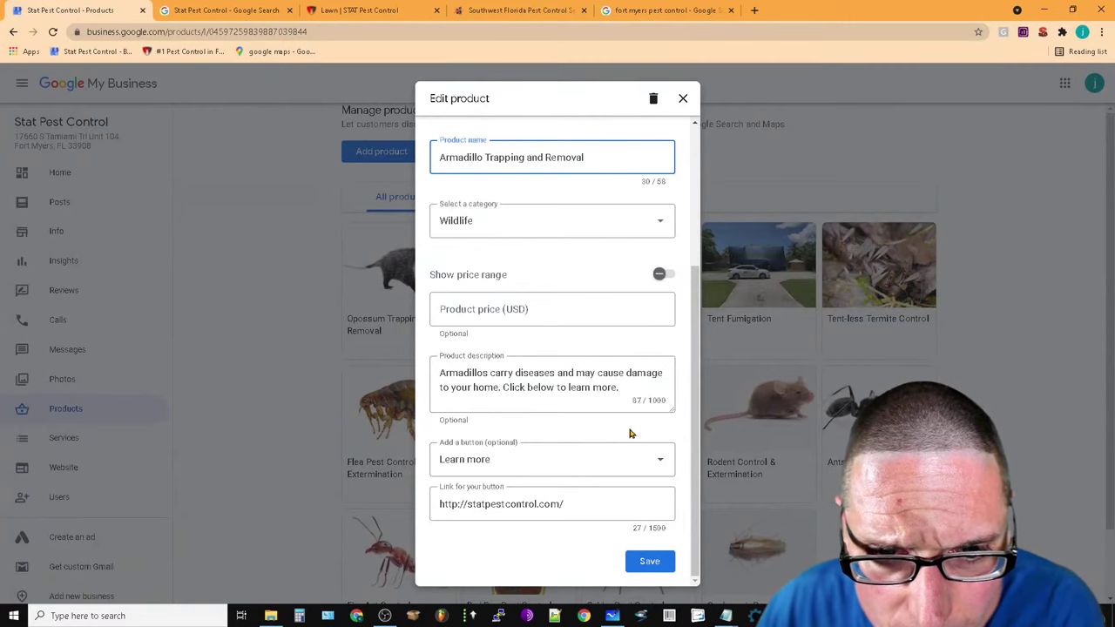
pyautogui.scroll(2, 631, 432)
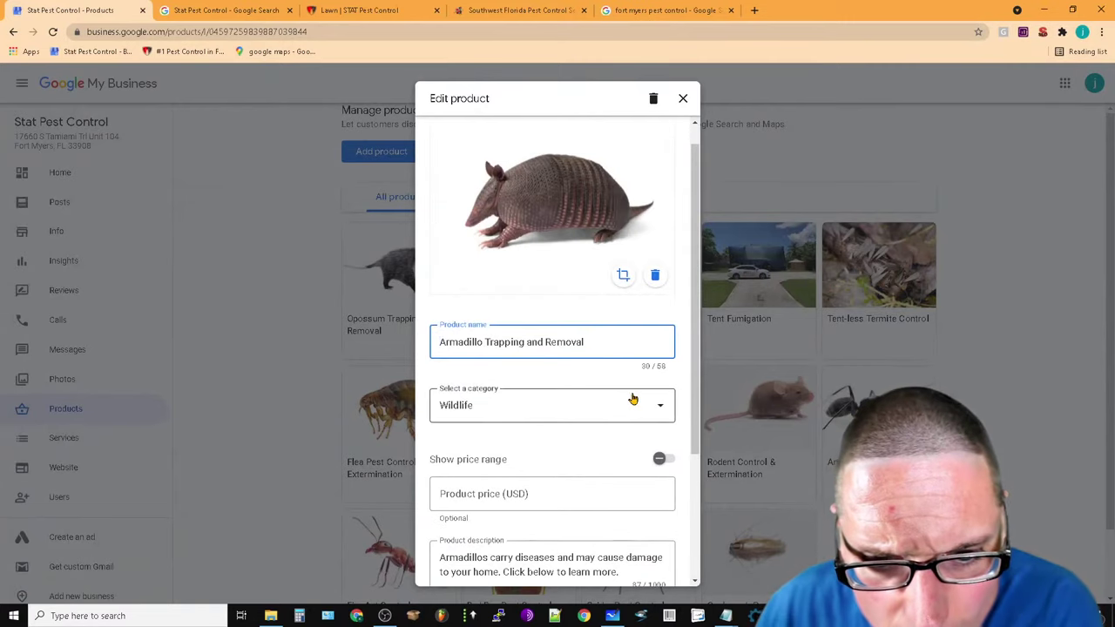
pyautogui.click(630, 415)
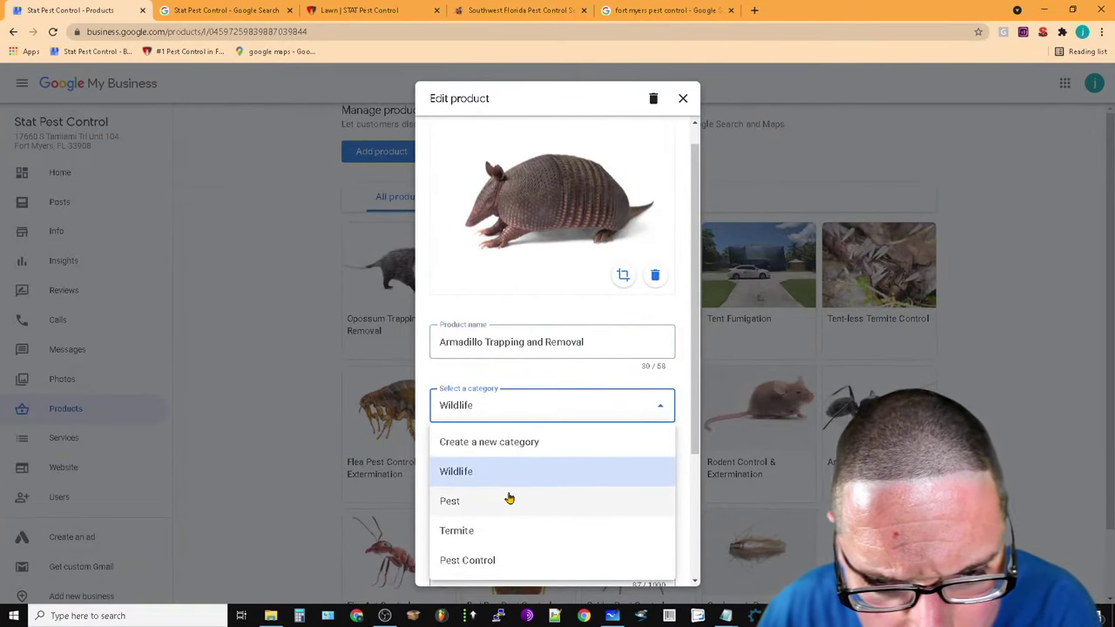
pyautogui.click(500, 561)
pyautogui.scroll(-3, 488, 416)
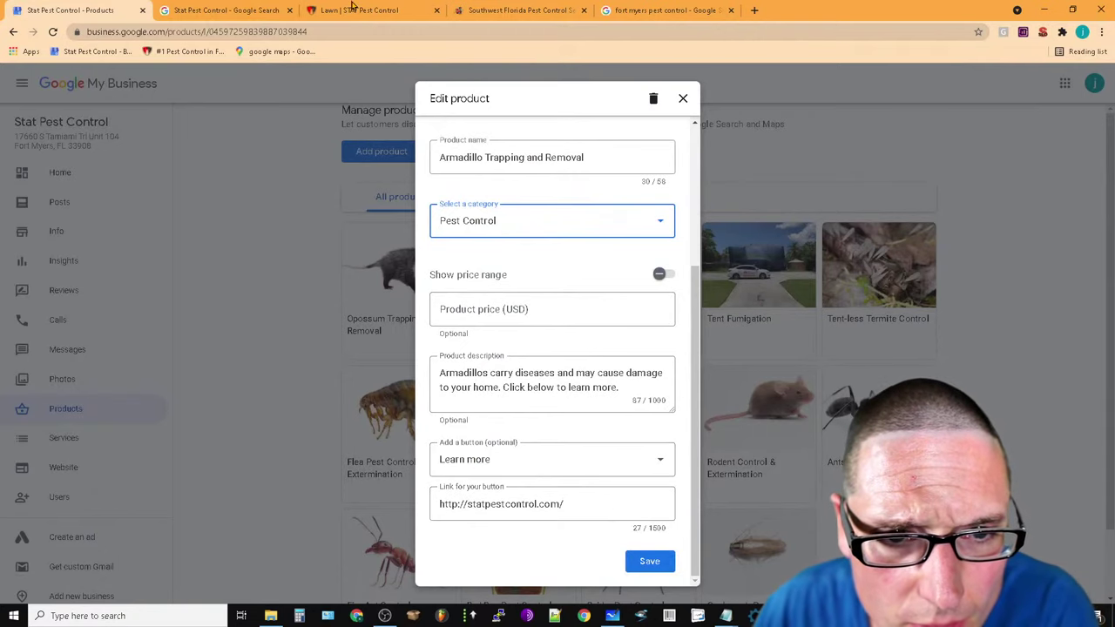
# Open the Armadillos page from the Wildlife and More services on the STAT Pest Control website
pyautogui.click(353, 9)
pyautogui.moveTo(459, 93)
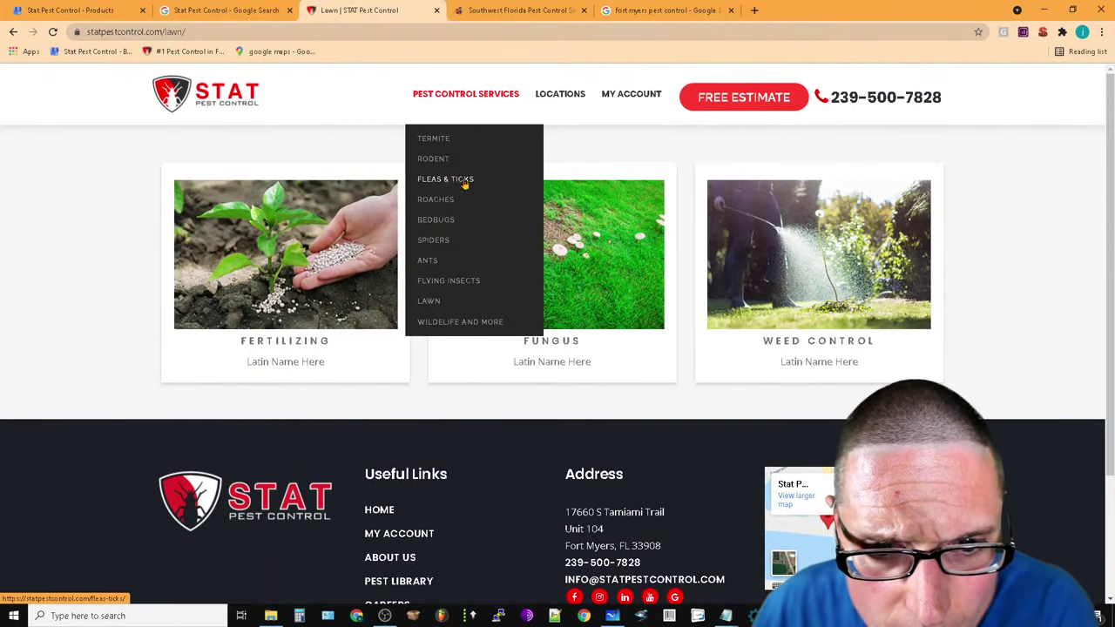
pyautogui.click(457, 116)
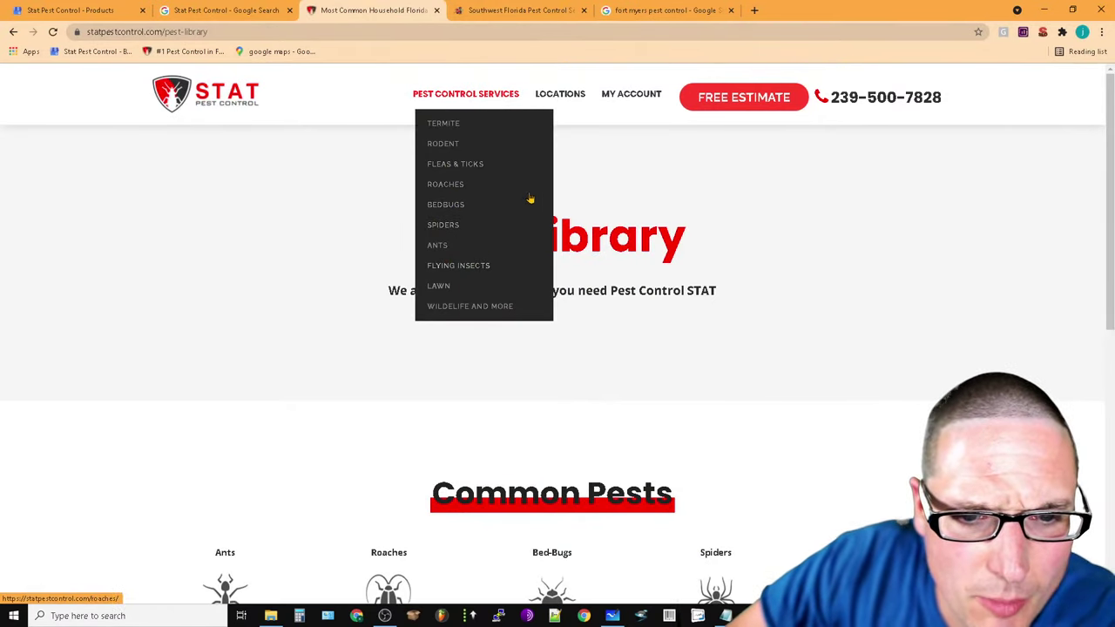
pyautogui.click(452, 307)
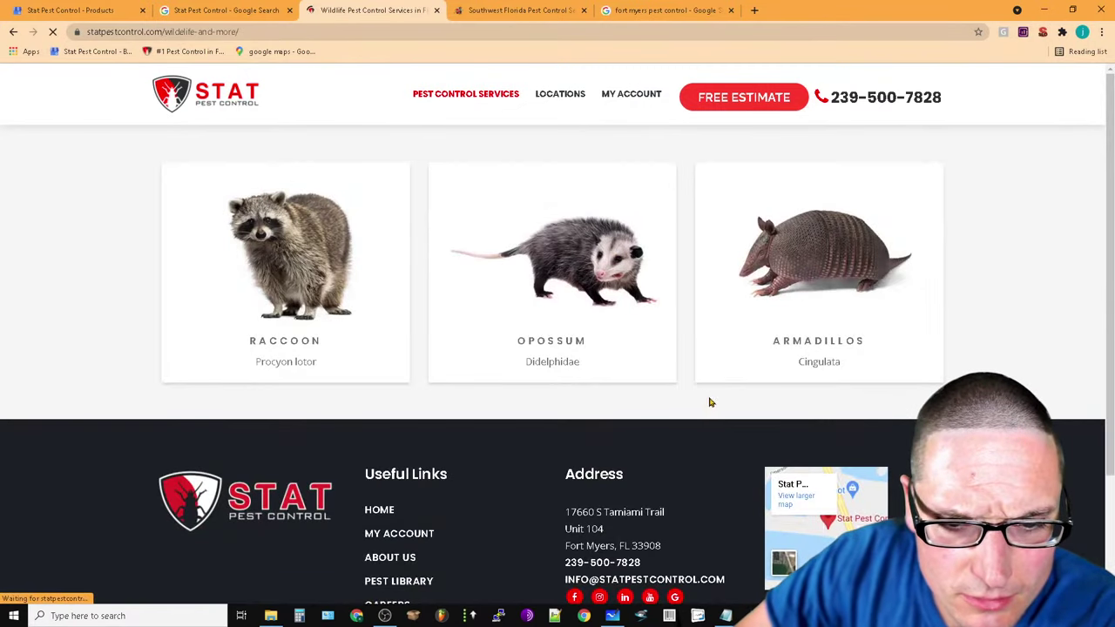
pyautogui.click(829, 290)
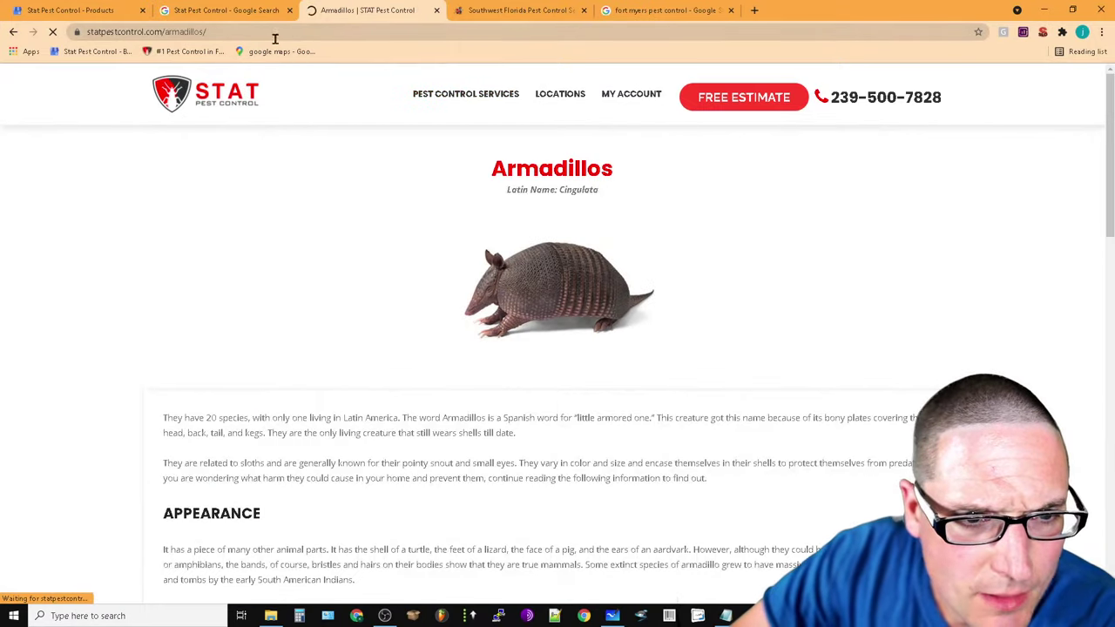
pyautogui.click(276, 33)
pyautogui.click(276, 33)
pyautogui.rightClick(276, 33)
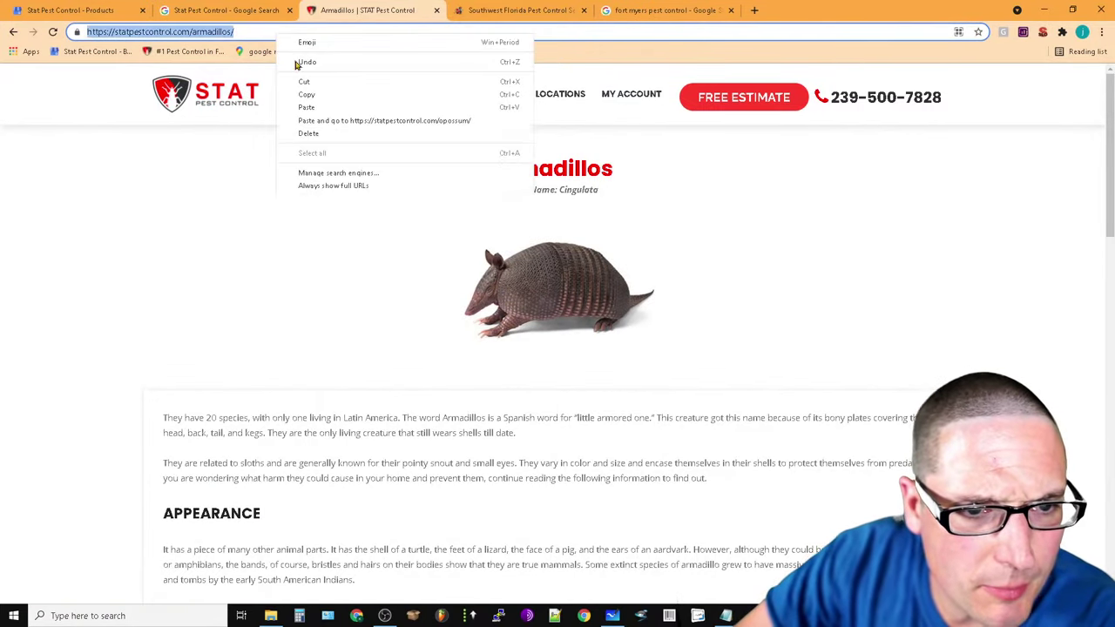
pyautogui.click(344, 102)
pyautogui.click(89, 8)
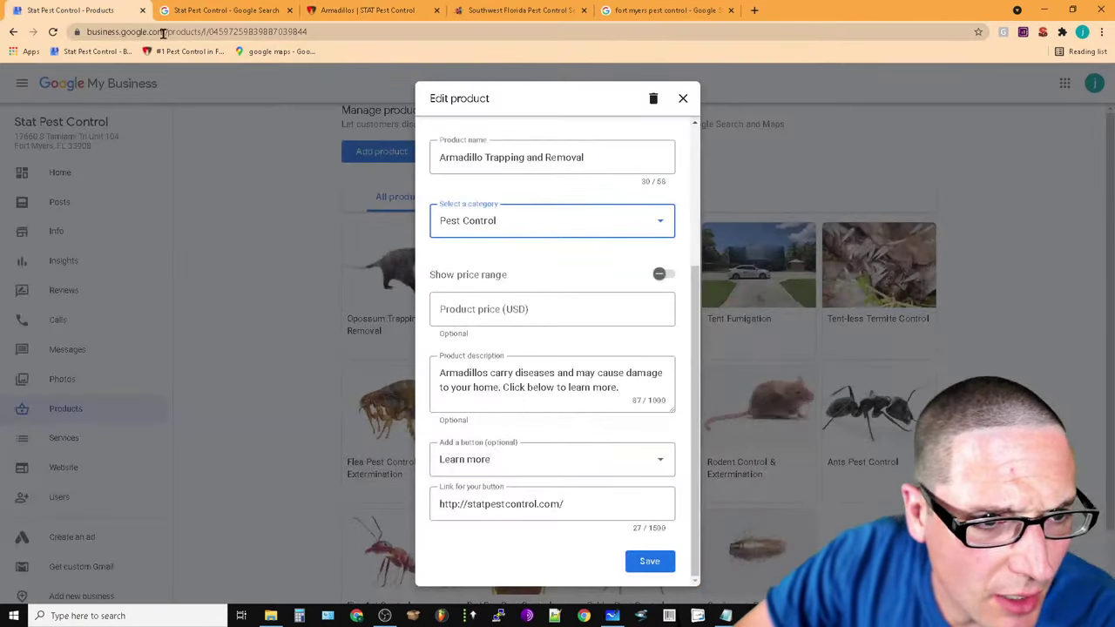
pyautogui.click(519, 505)
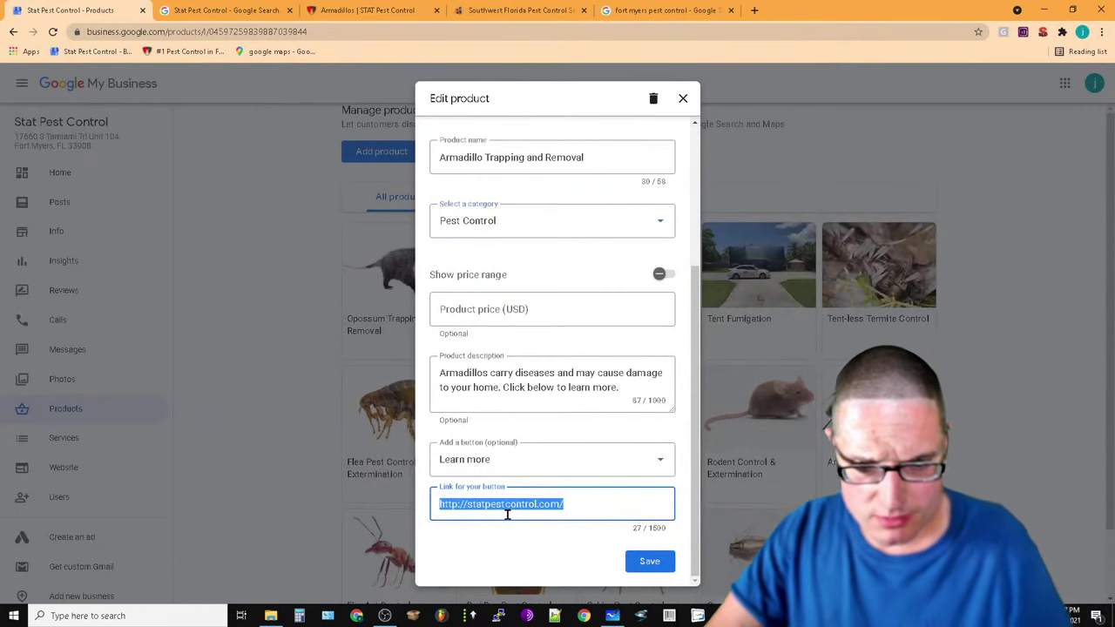
pyautogui.hotkey('ctrl', 'v')
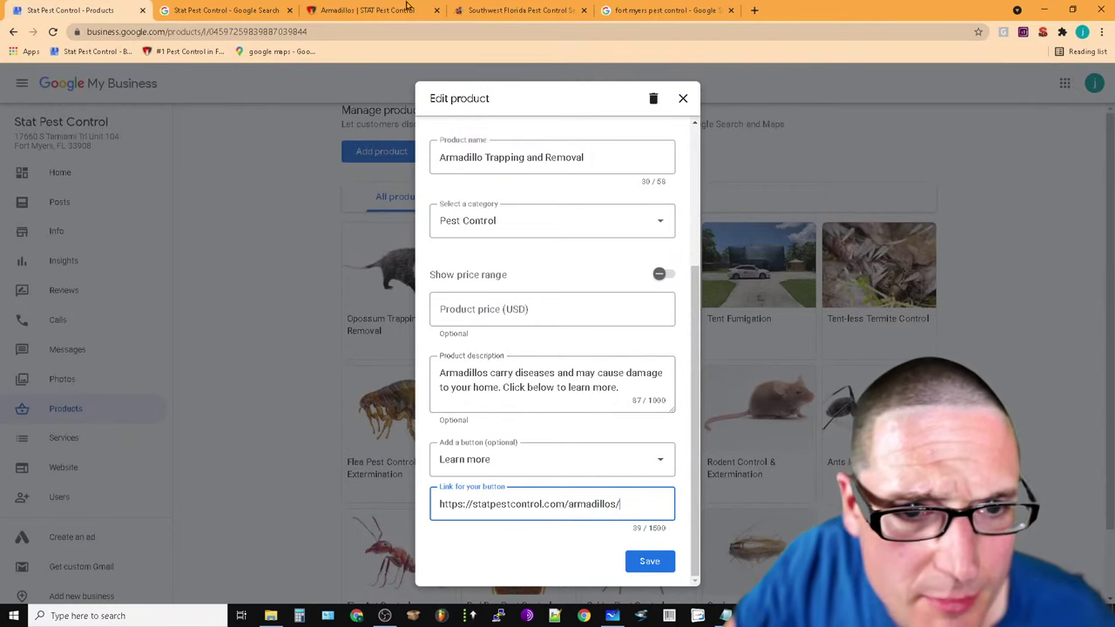
# Replace the armadillo product's description with the two introductory paragraphs copied from the Armadillos page and check the start of the text
pyautogui.click(407, 7)
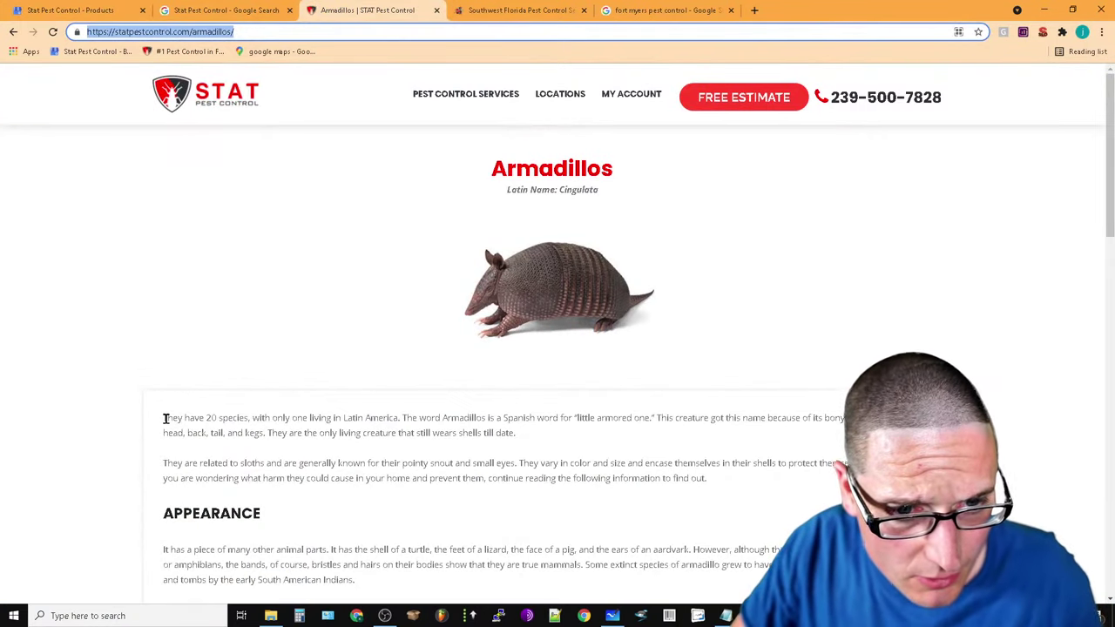
pyautogui.moveTo(165, 419); pyautogui.dragTo(796, 482)
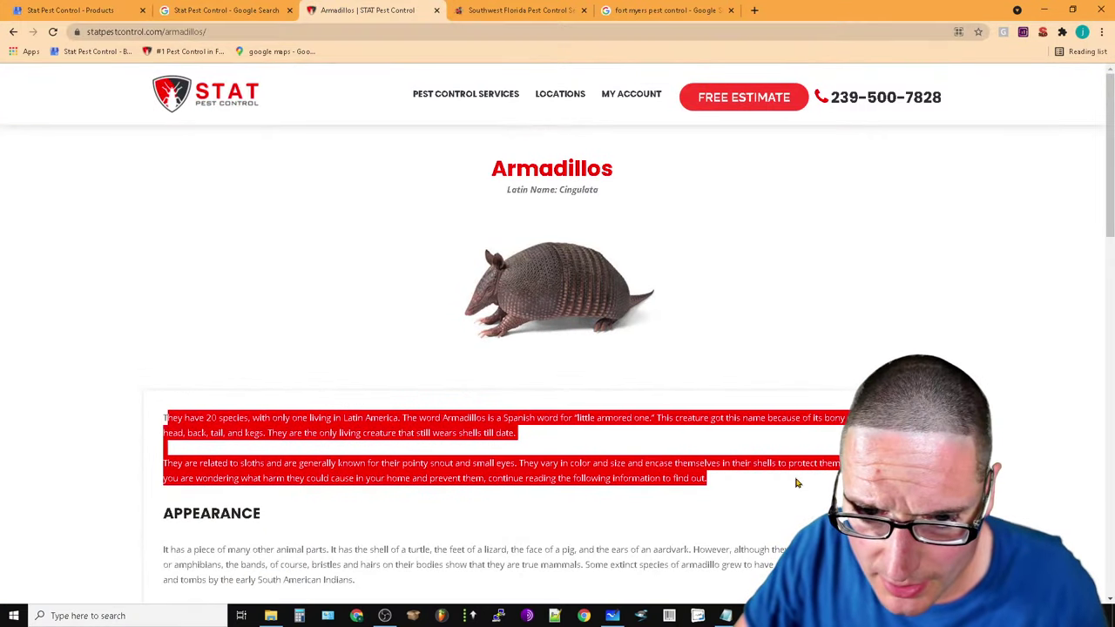
pyautogui.rightClick(454, 413)
pyautogui.click(478, 422)
pyautogui.click(193, 7)
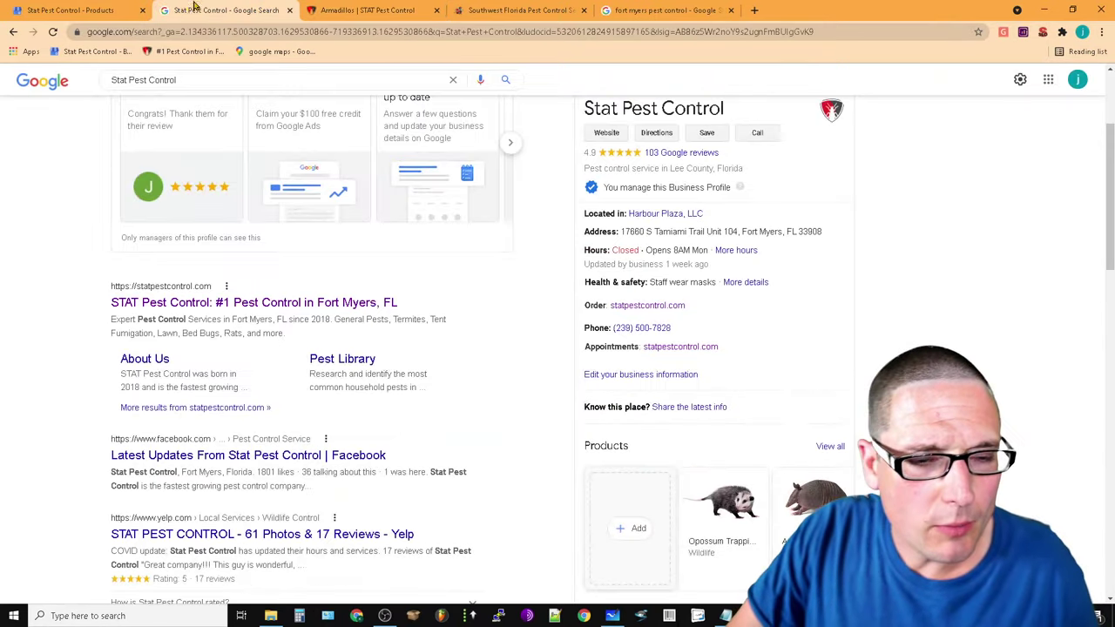
pyautogui.click(21, 7)
pyautogui.click(529, 391)
pyautogui.hotkey('ctrl', 'a')
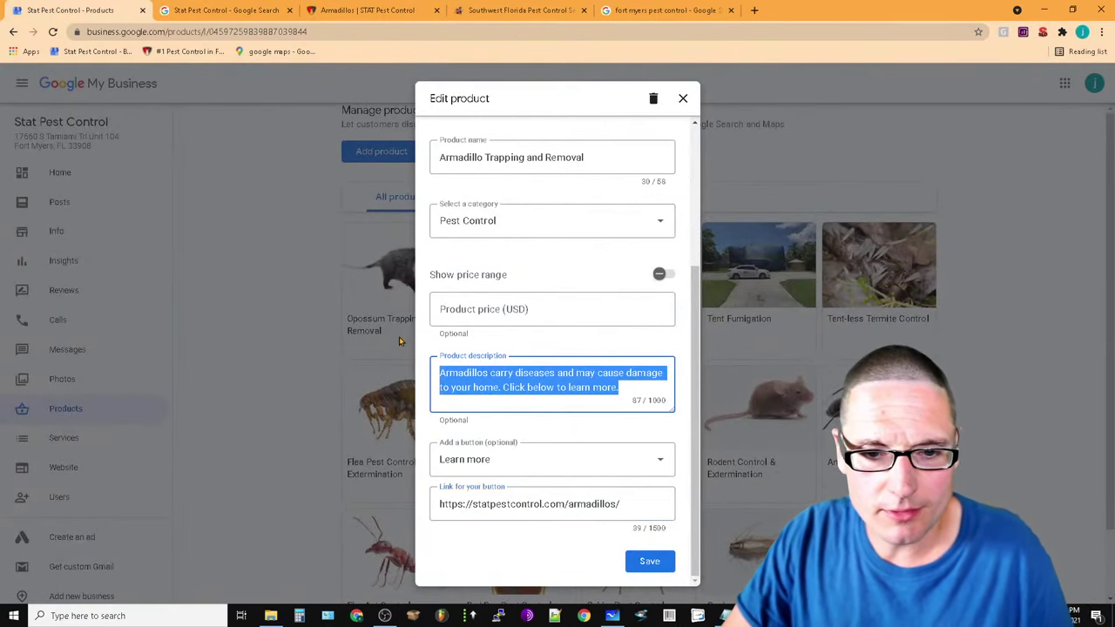
pyautogui.hotkey('ctrl', 'v')
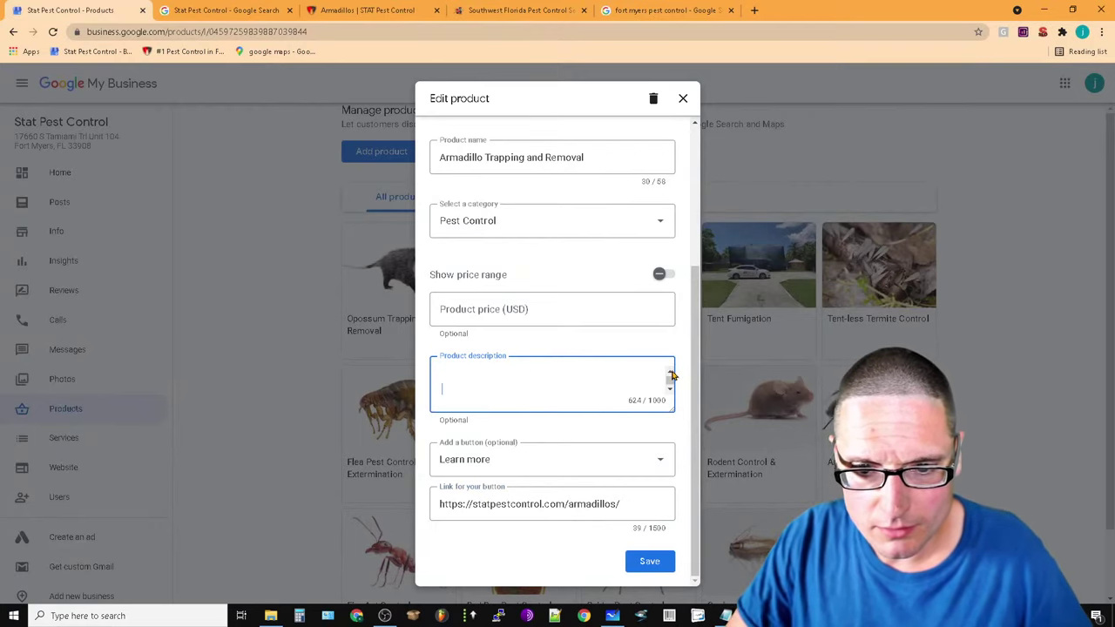
pyautogui.scroll(5, 672, 375)
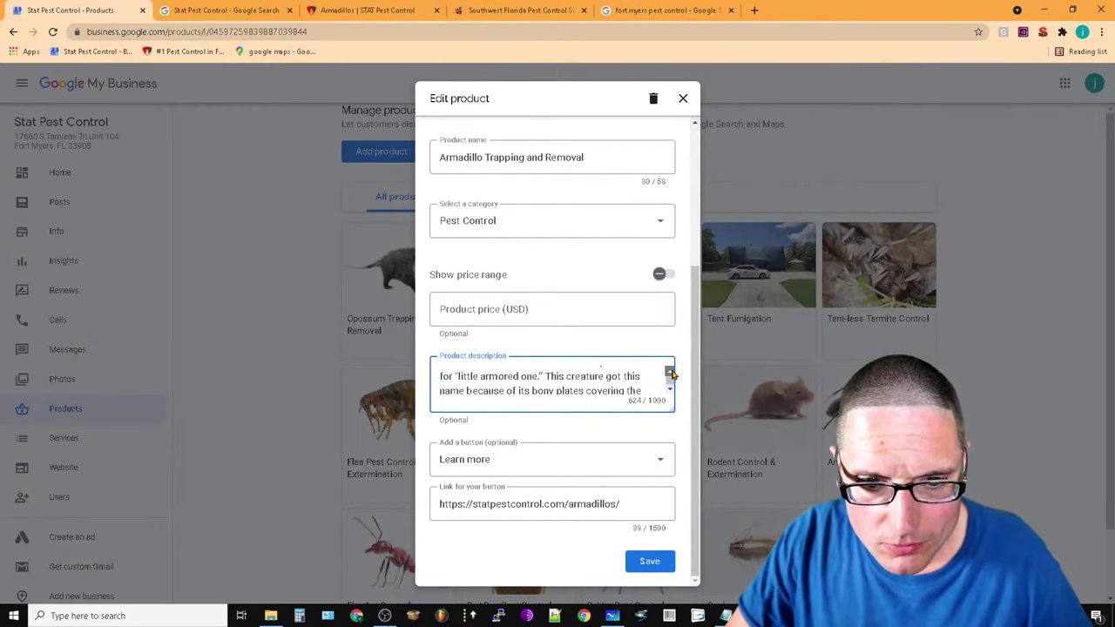
pyautogui.scroll(1, 671, 374)
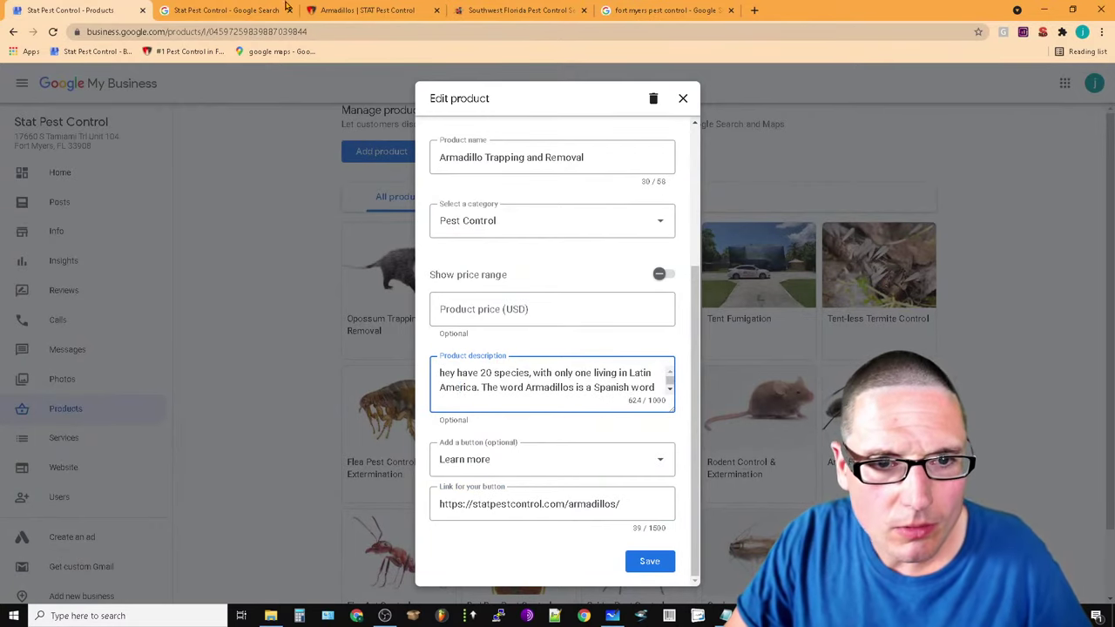
# Return to the Armadillos page and clear the text selection to recopy the introduction from its first letter
pyautogui.click(356, 8)
pyautogui.click(293, 426)
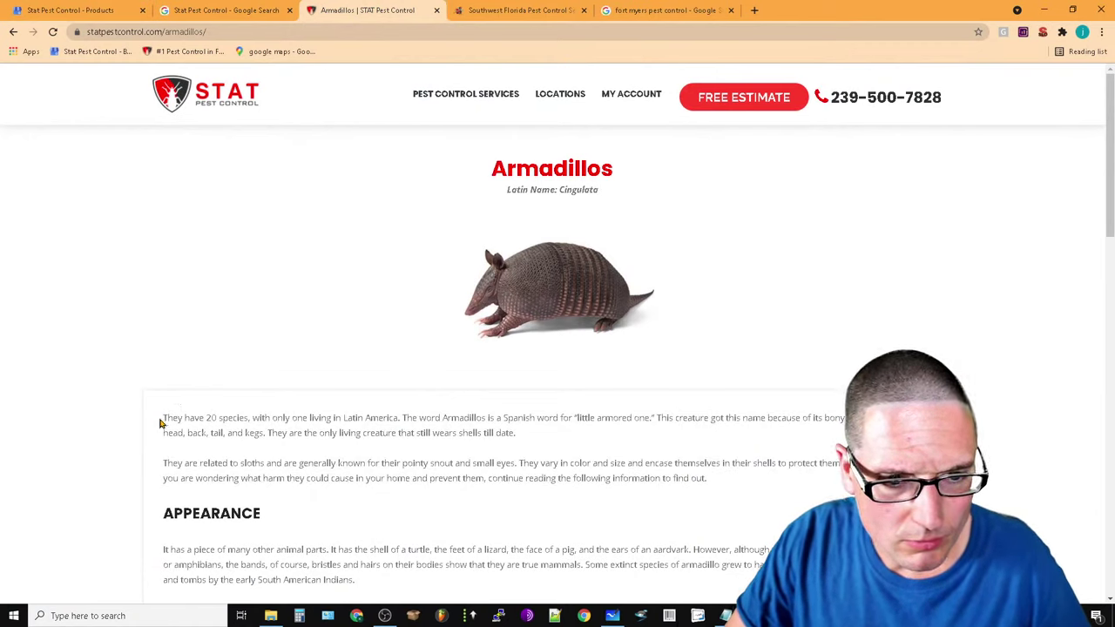
# Copy the introductory description text above the Appearance section on the Armadillos page
pyautogui.moveTo(160, 423); pyautogui.dragTo(381, 480)
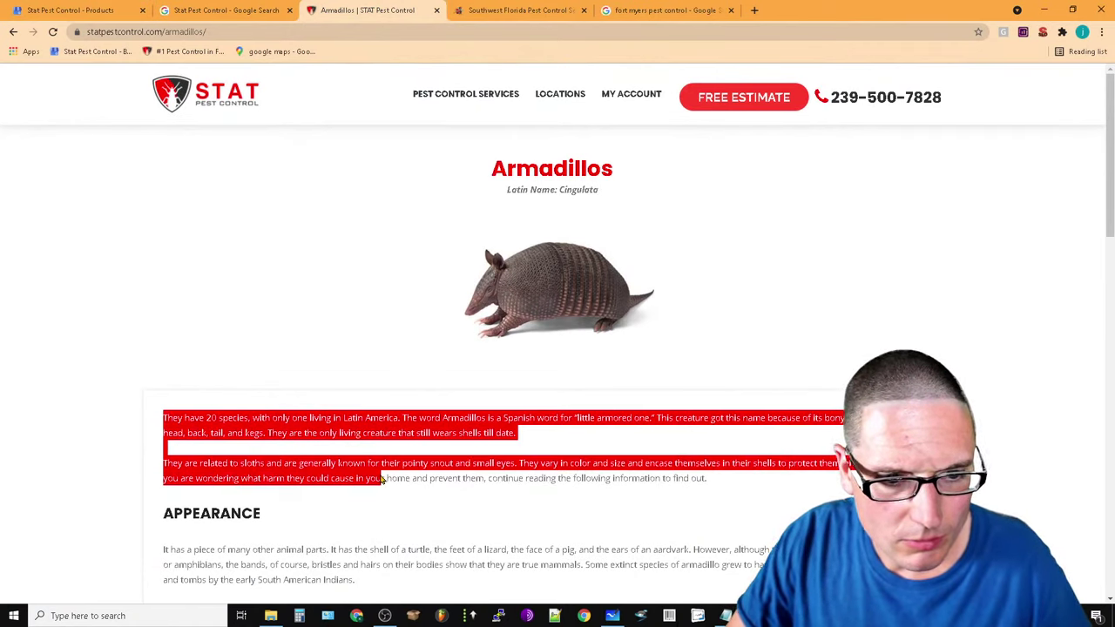
pyautogui.rightClick(339, 427)
pyautogui.click(375, 438)
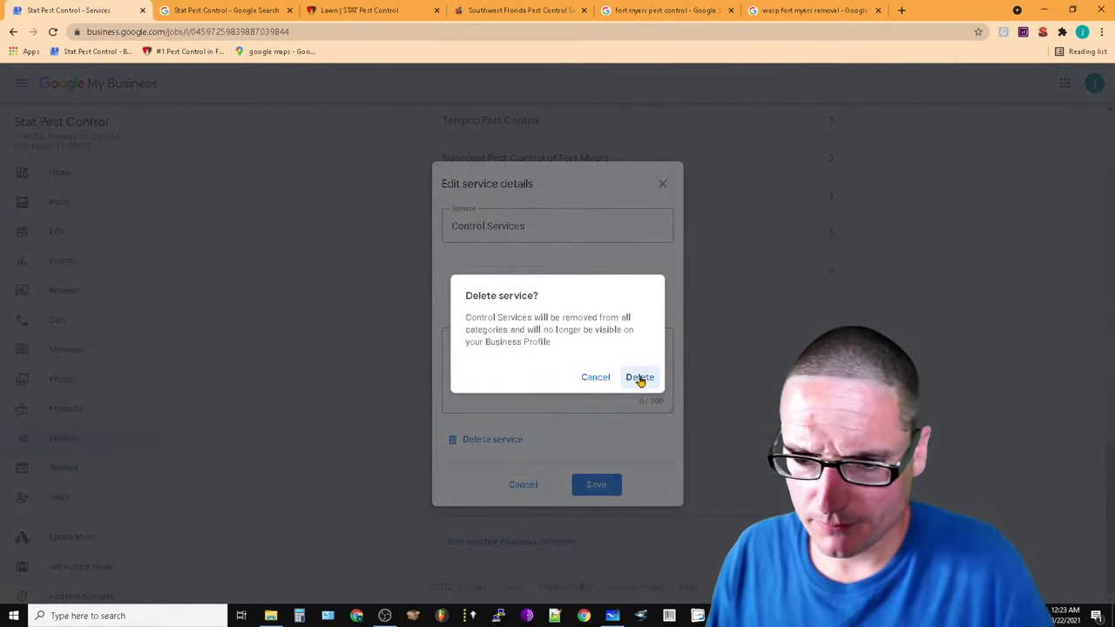
# Delete the services "Control Services" and "Residential, Commercial and restaurant Pest" from the business profile
pyautogui.click(639, 378)
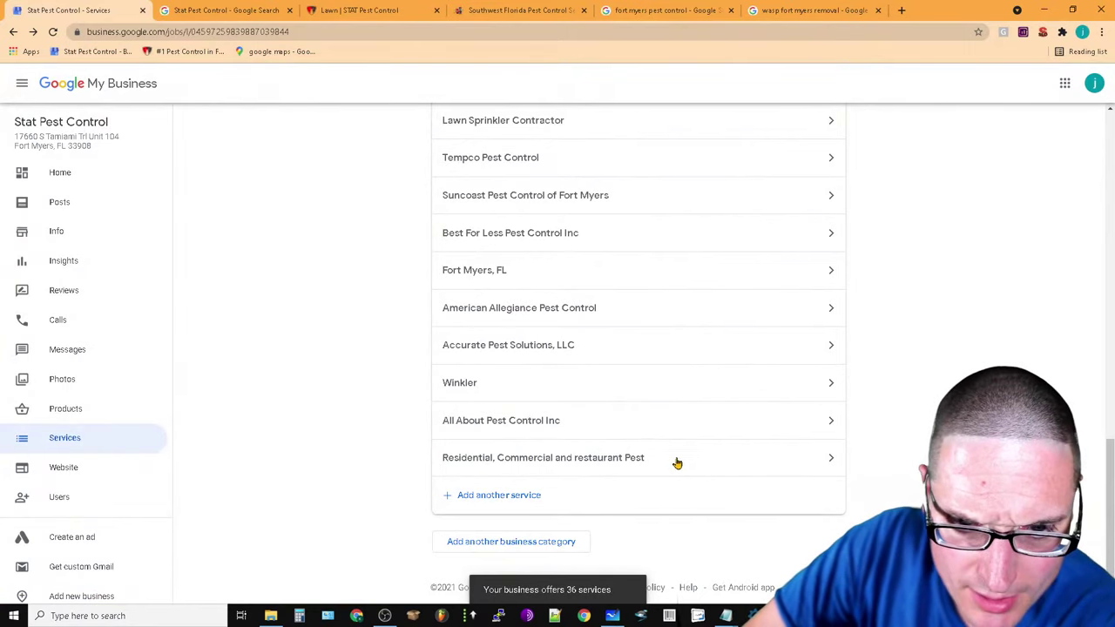
pyautogui.click(640, 461)
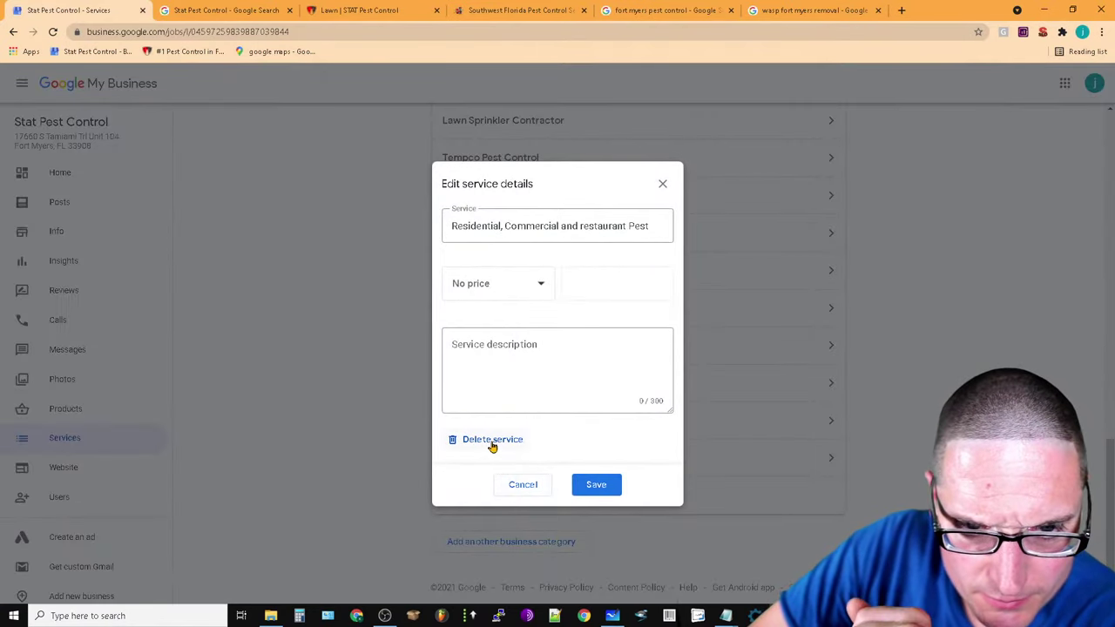
pyautogui.click(492, 439)
pyautogui.click(640, 378)
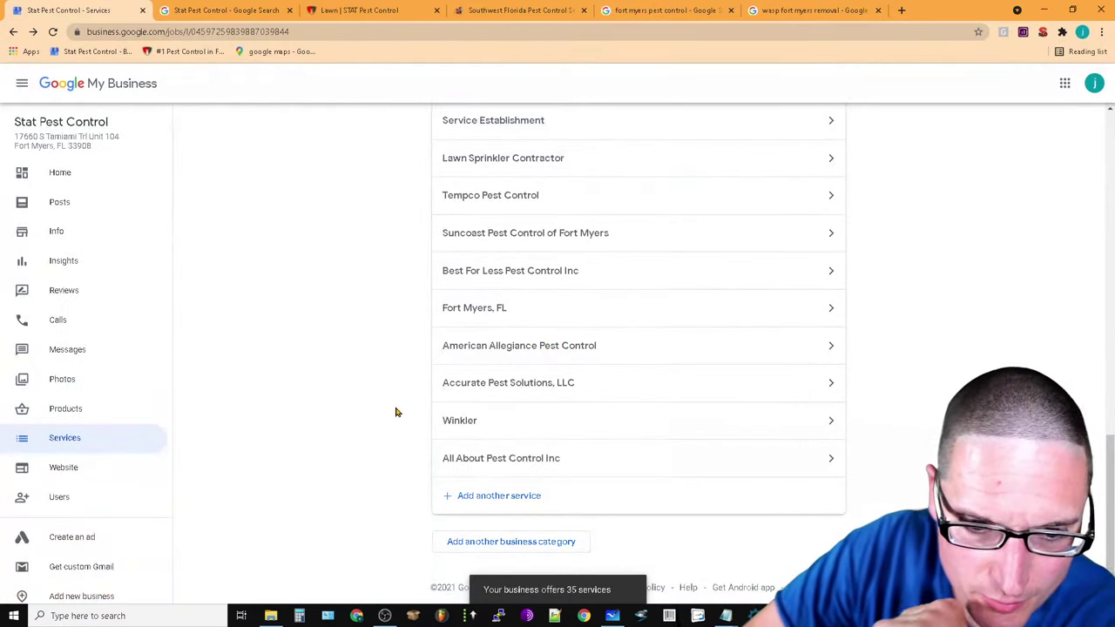
# Delete the services "All About Pest Control Inc" and "Winkler" from the business profile
pyautogui.click(567, 462)
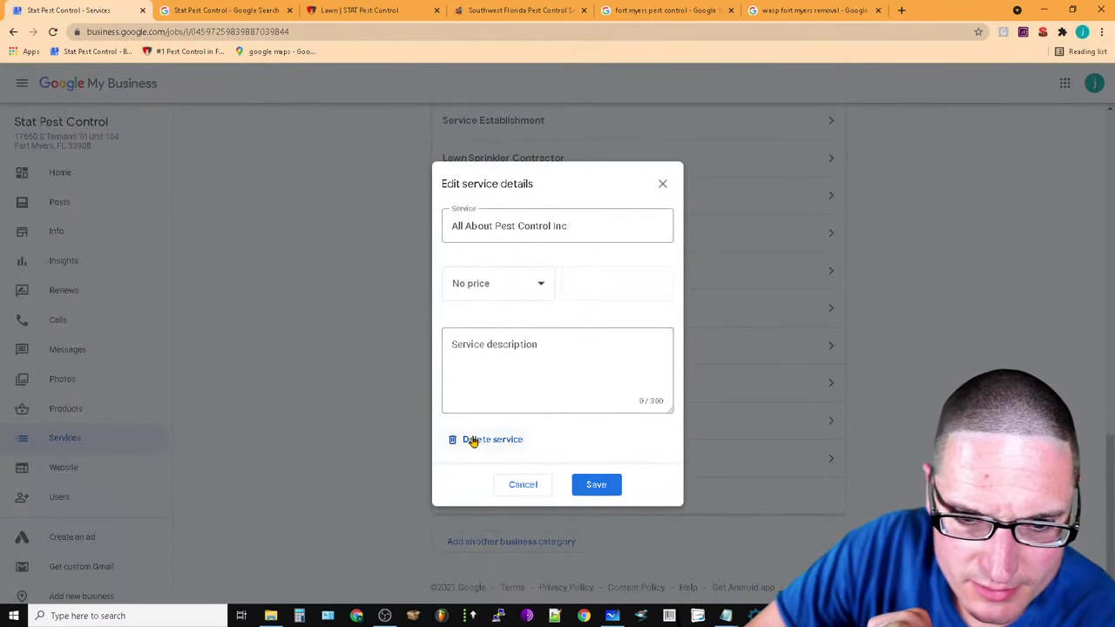
pyautogui.click(474, 440)
pyautogui.click(640, 378)
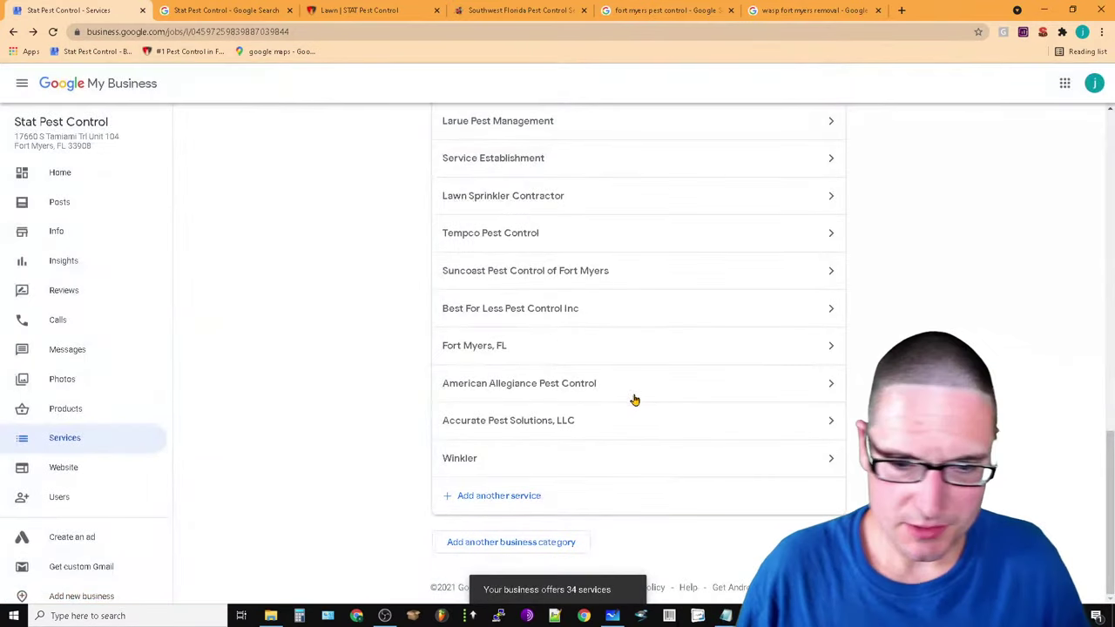
pyautogui.click(544, 458)
pyautogui.click(502, 437)
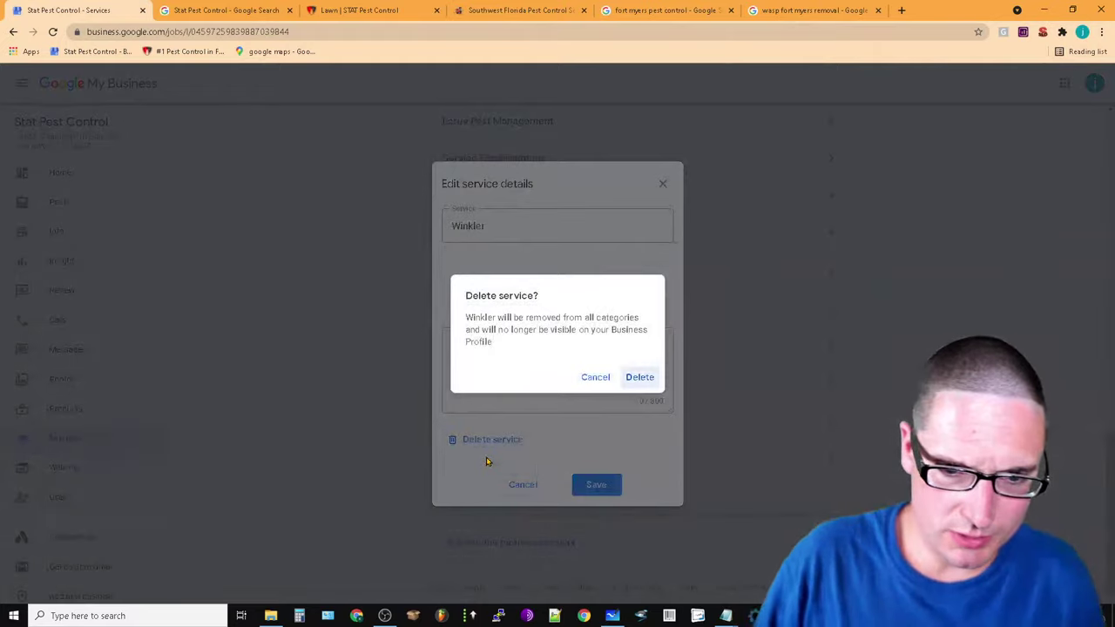
pyautogui.click(639, 381)
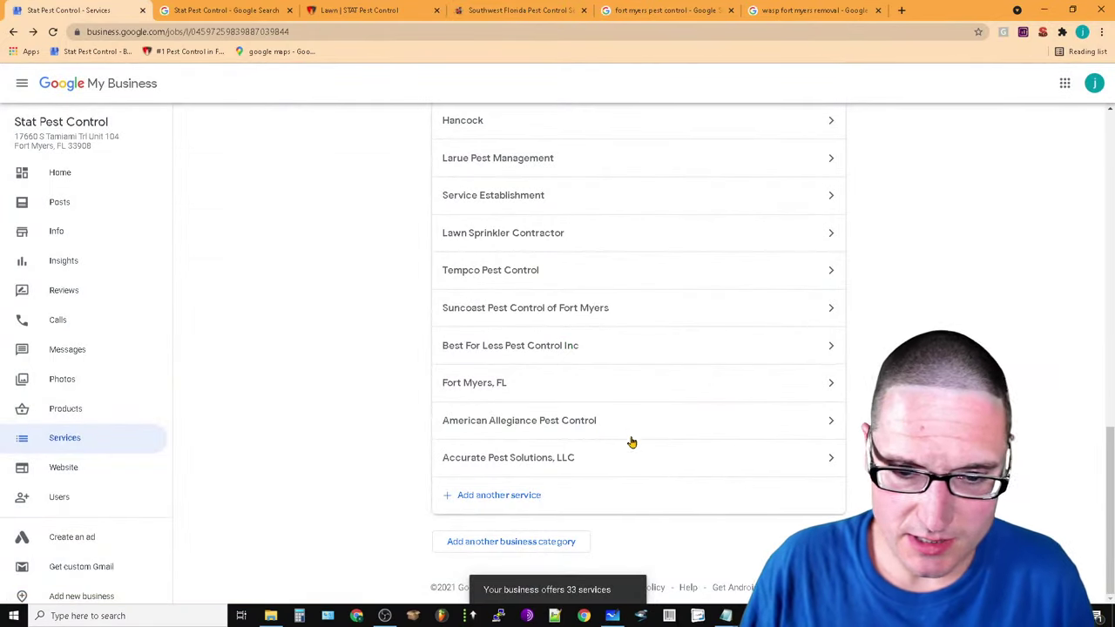
# Delete the services "Accurate Pest Solutions, LLC" and "American Allegiance Pest Control" from the business profile
pyautogui.click(562, 462)
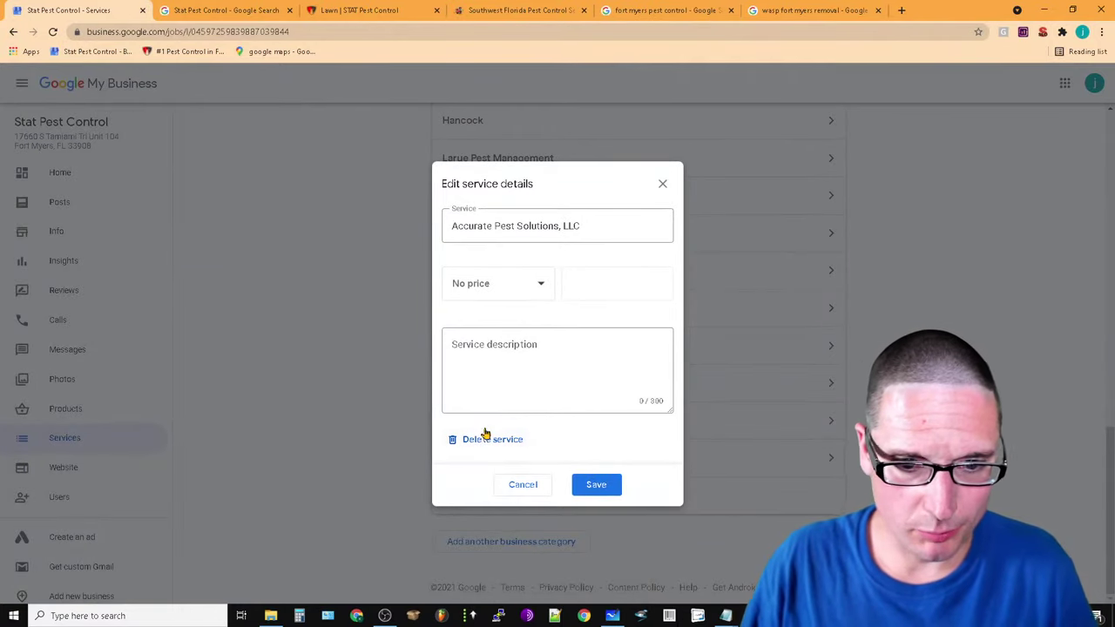
pyautogui.click(485, 443)
pyautogui.click(639, 378)
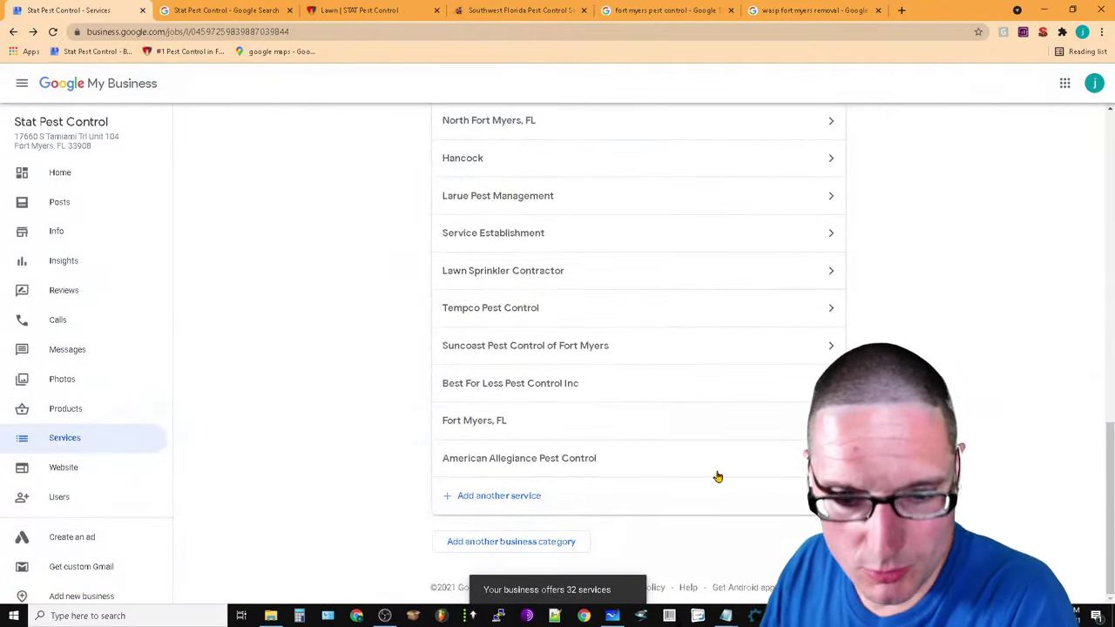
pyautogui.click(726, 461)
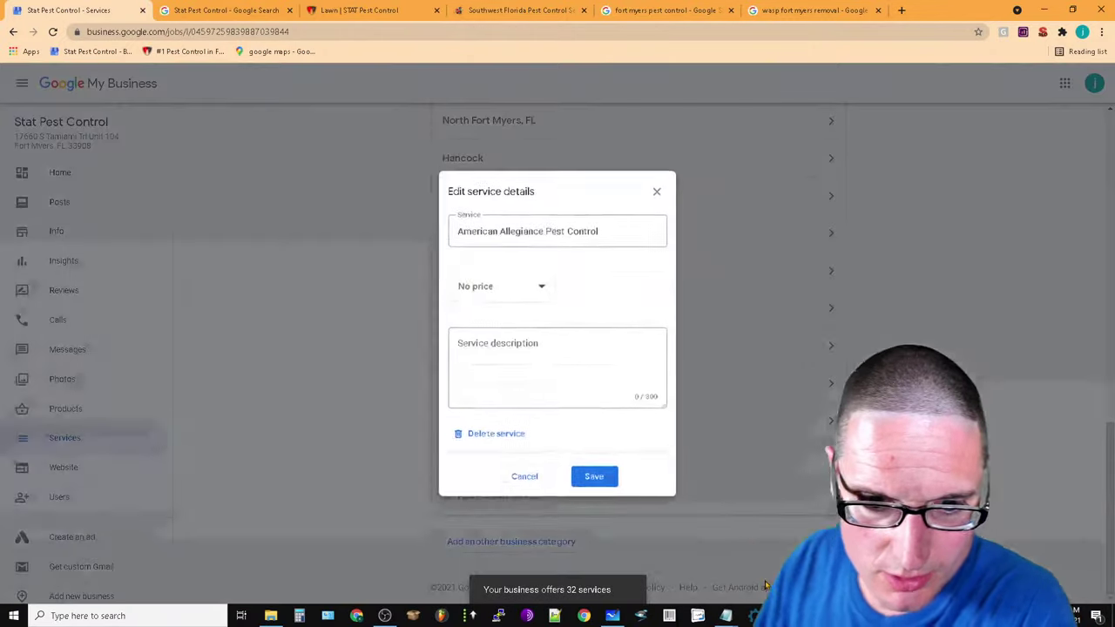
pyautogui.click(493, 439)
pyautogui.click(639, 377)
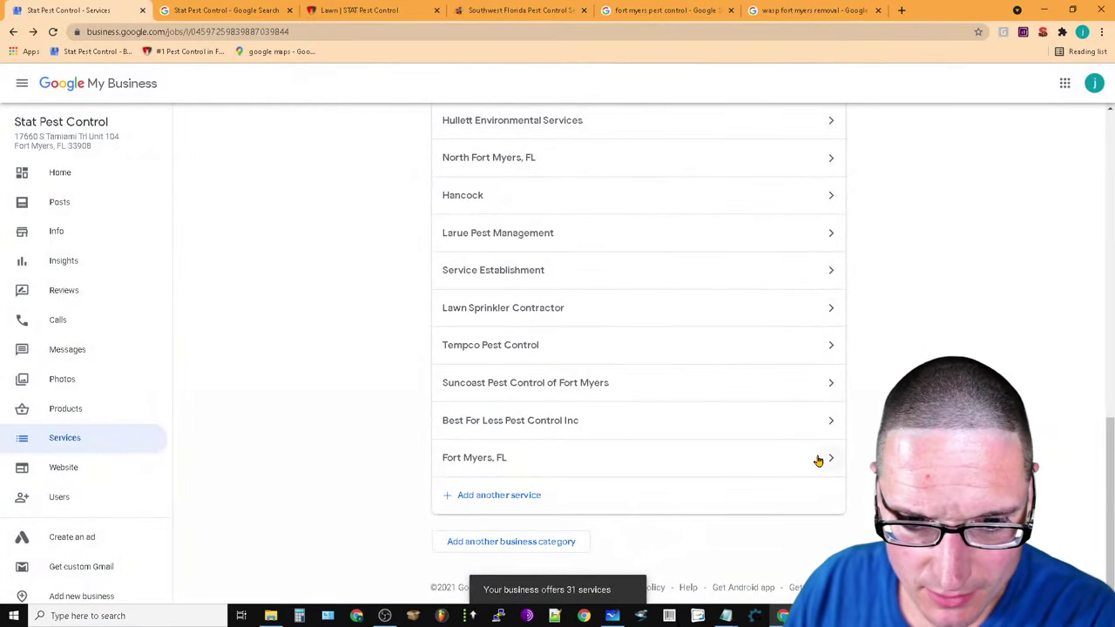
# Delete the services "Fort Myers, FL" and "Best For Less Pest Control Inc" from the business profile
pyautogui.click(817, 459)
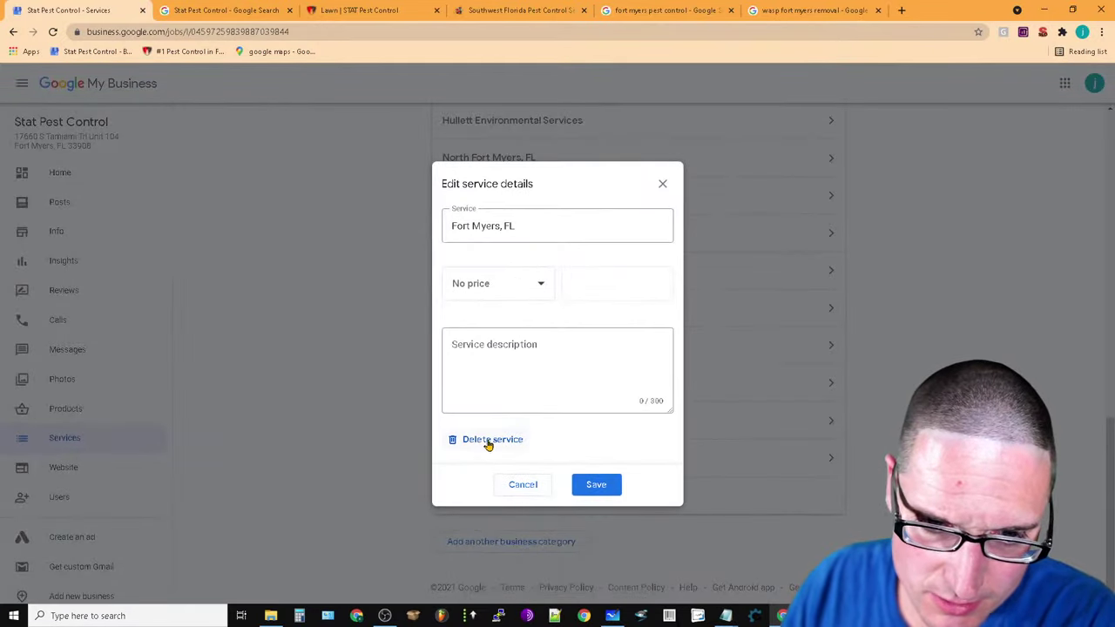
pyautogui.click(490, 439)
pyautogui.click(639, 377)
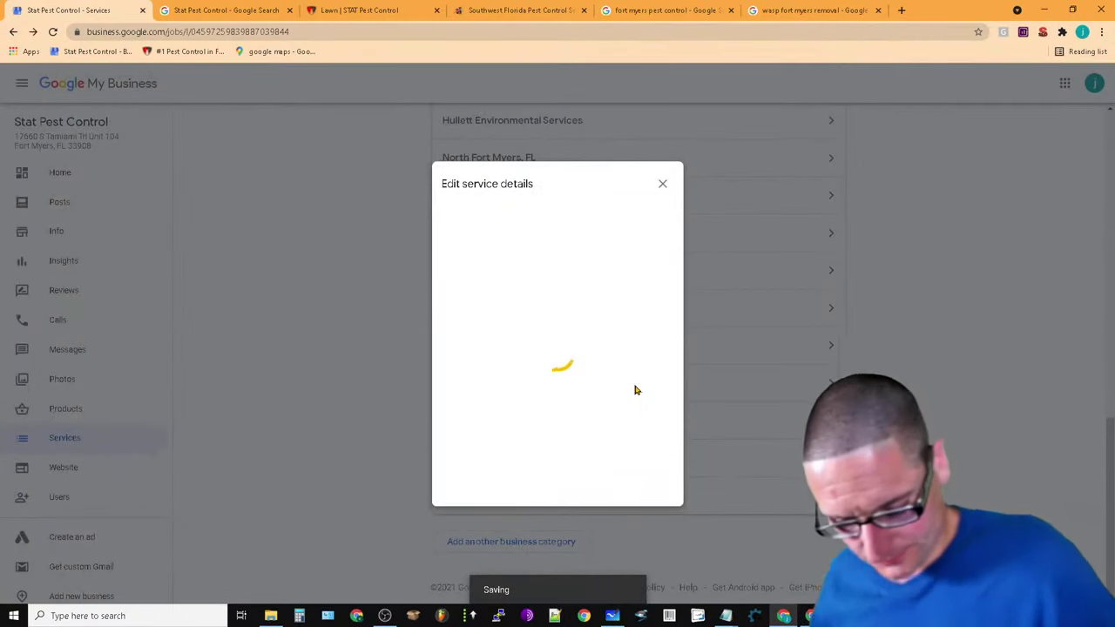
pyautogui.scroll(10, 725, 513)
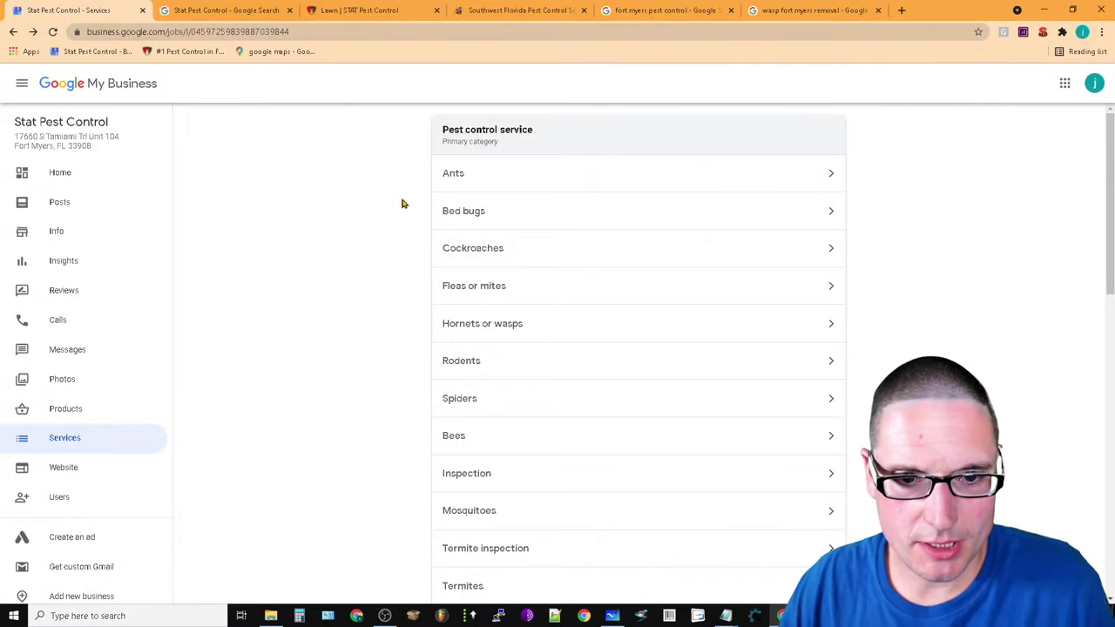
pyautogui.scroll(-7, 457, 505)
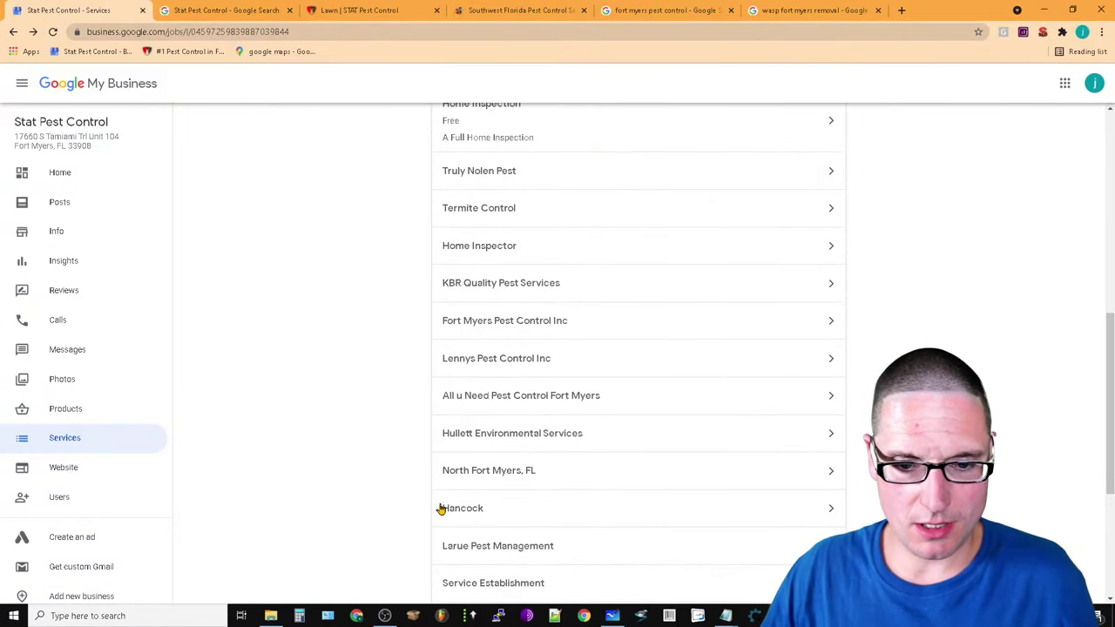
pyautogui.scroll(-3, 441, 507)
pyautogui.click(803, 462)
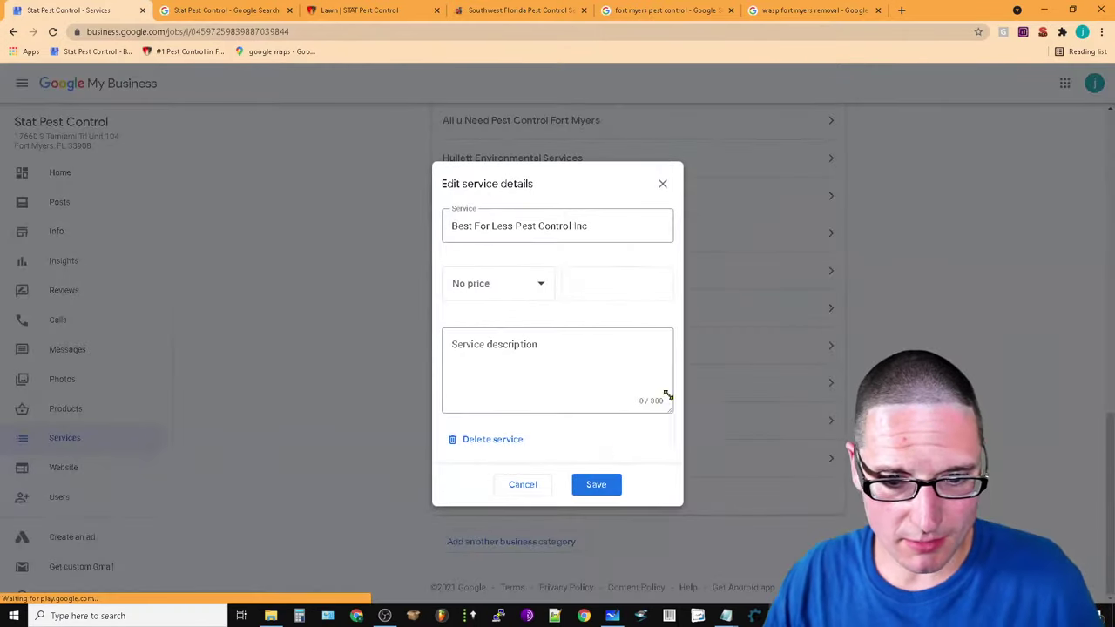
pyautogui.click(505, 440)
pyautogui.click(644, 377)
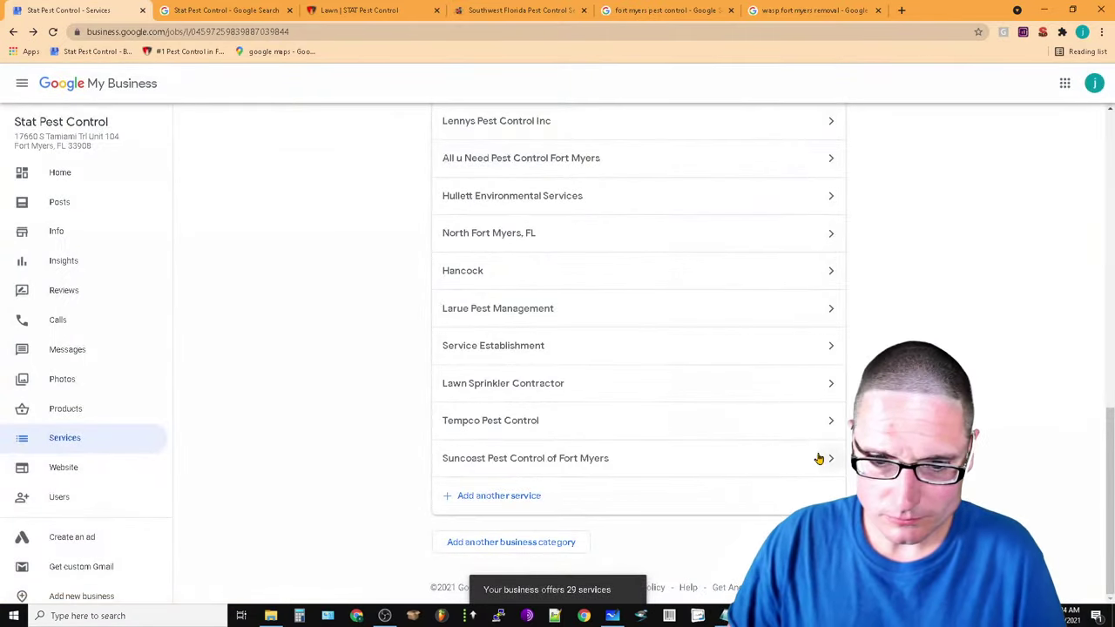
# Delete the services "Suncoast Pest Control of Fort Myers" and "Lawn Sprinkler Contractor" from the business profile
pyautogui.click(818, 459)
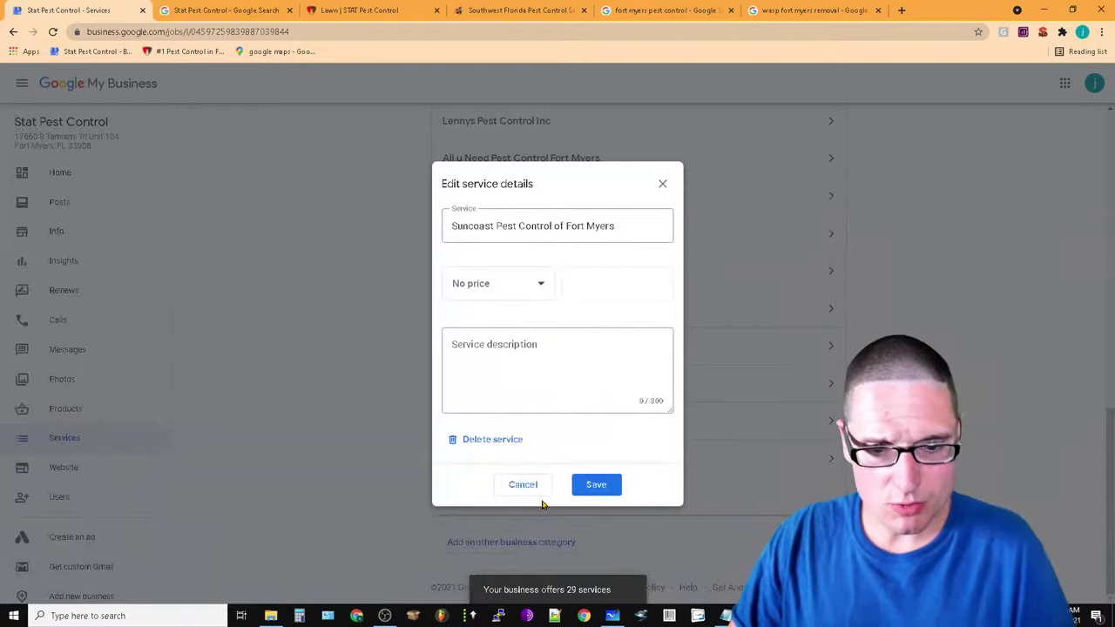
pyautogui.click(493, 441)
pyautogui.click(640, 379)
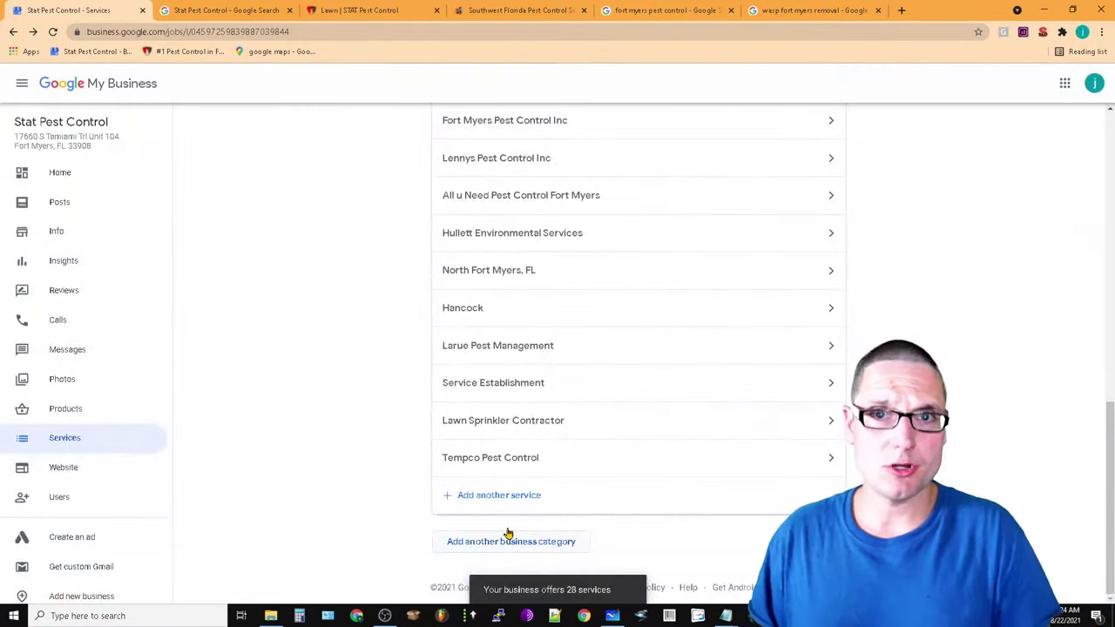
pyautogui.click(771, 417)
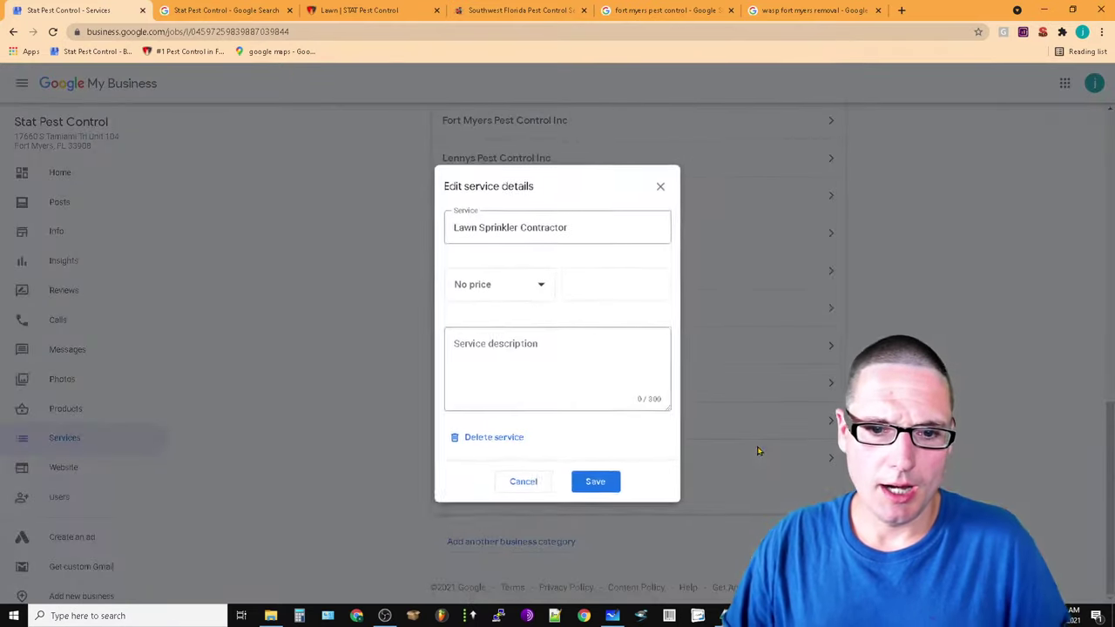
pyautogui.click(493, 440)
pyautogui.click(641, 377)
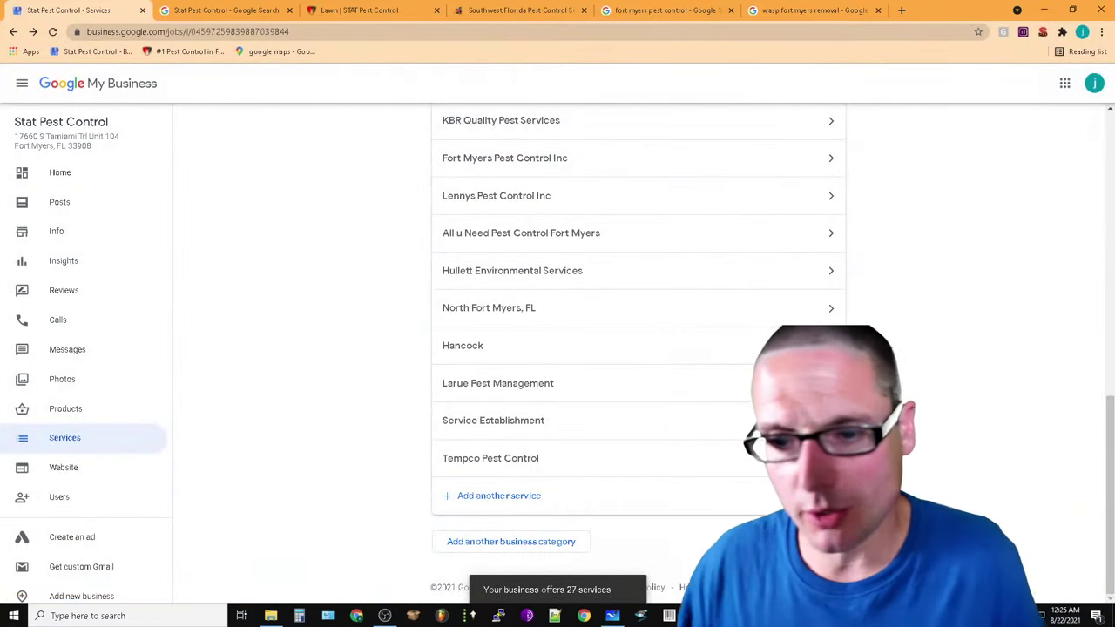
# Delete the services "Tempco Pest Control" and "Service Establishment" from the business profile
pyautogui.click(522, 458)
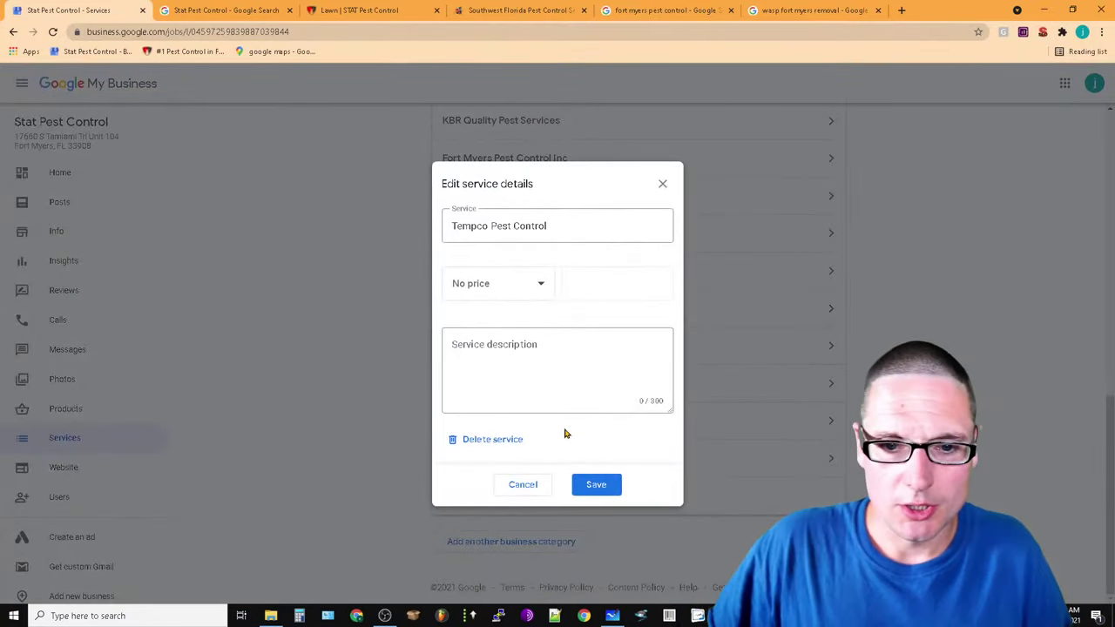
pyautogui.click(492, 439)
pyautogui.click(640, 378)
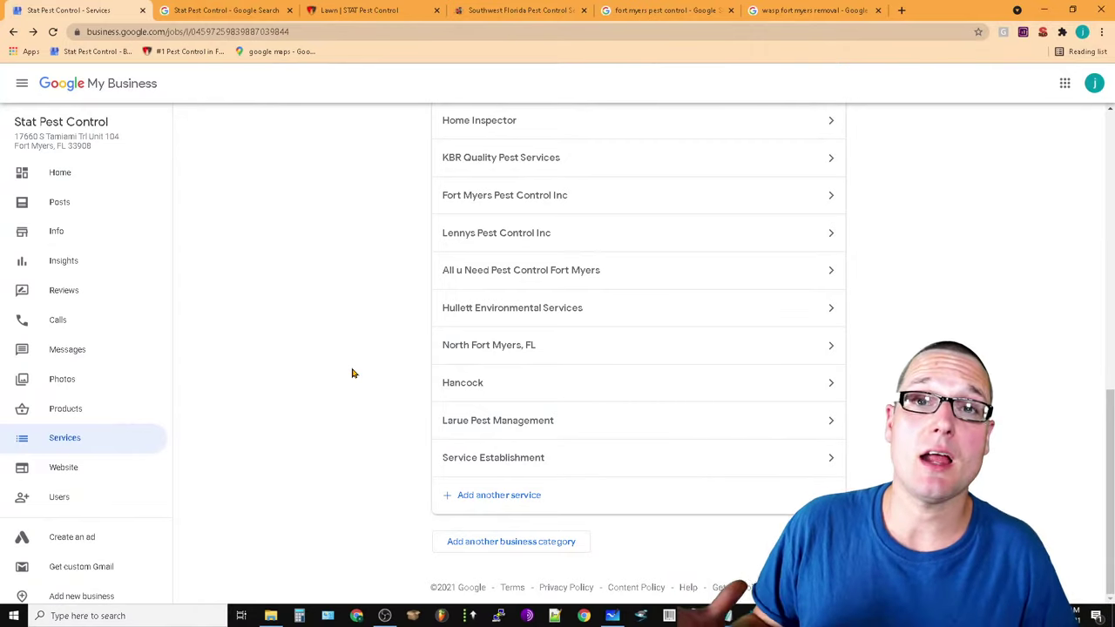
pyautogui.click(729, 462)
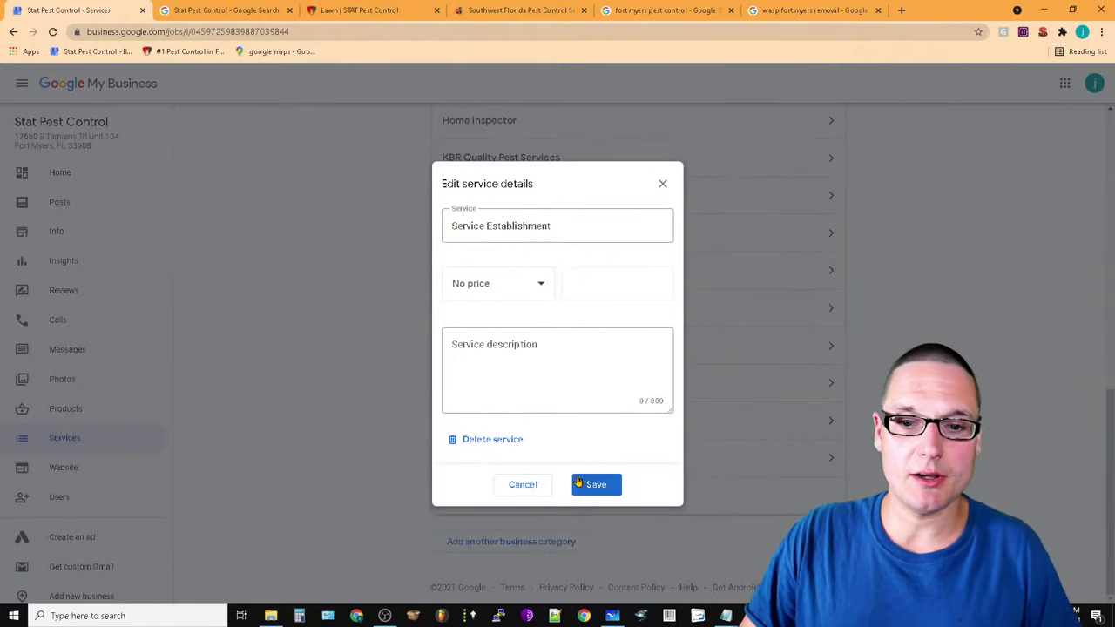
pyautogui.click(512, 441)
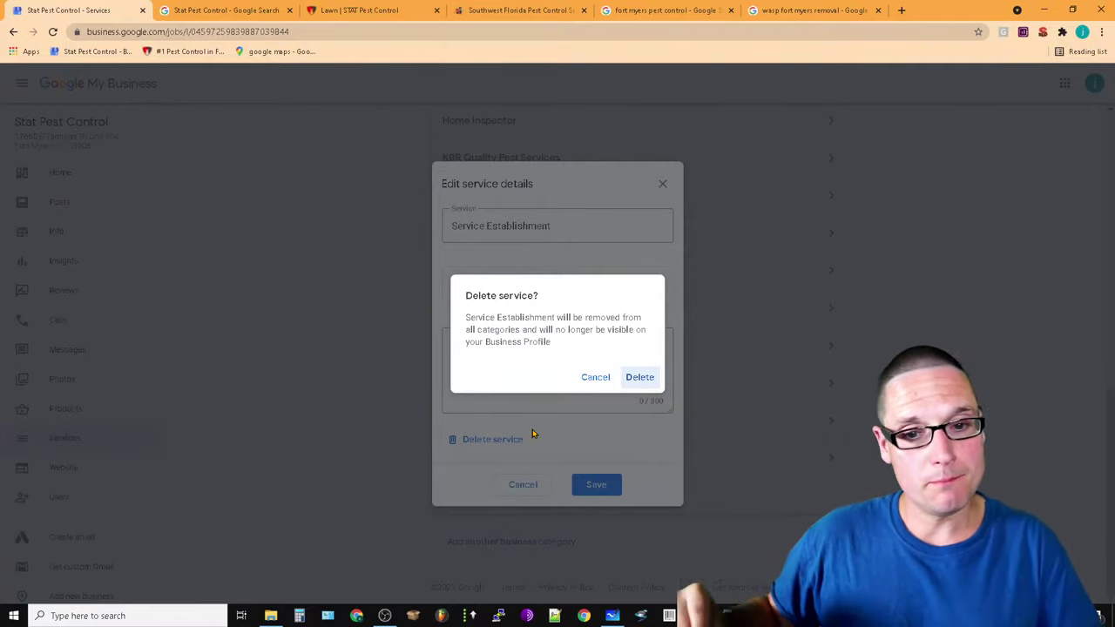
pyautogui.click(645, 383)
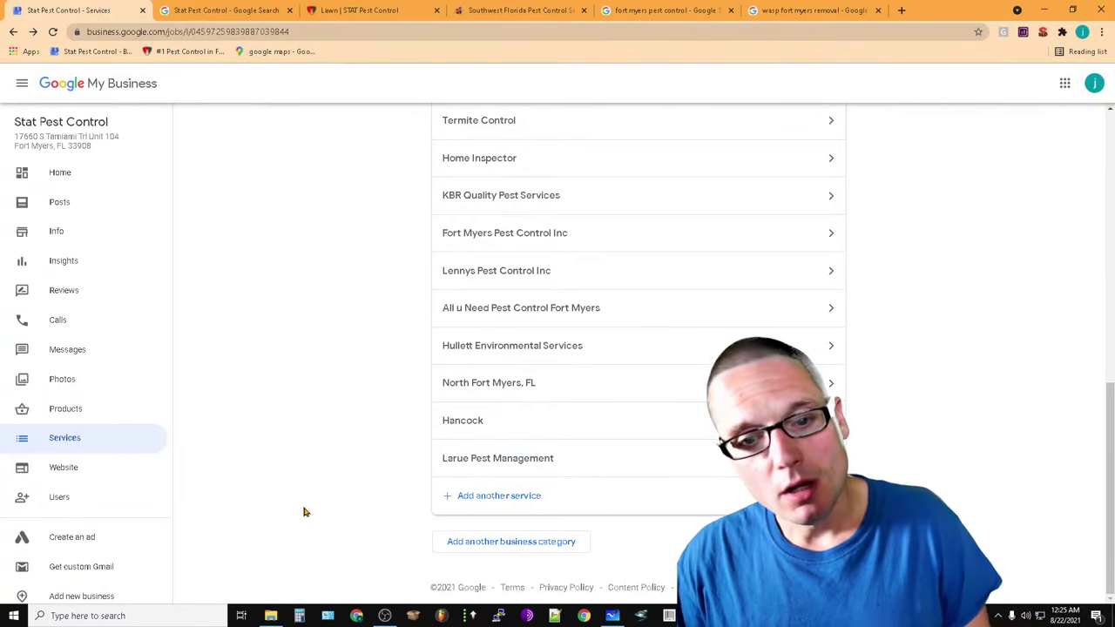
# Delete the services "Larue Pest Management" and "Hancock" from the business profile
pyautogui.click(784, 459)
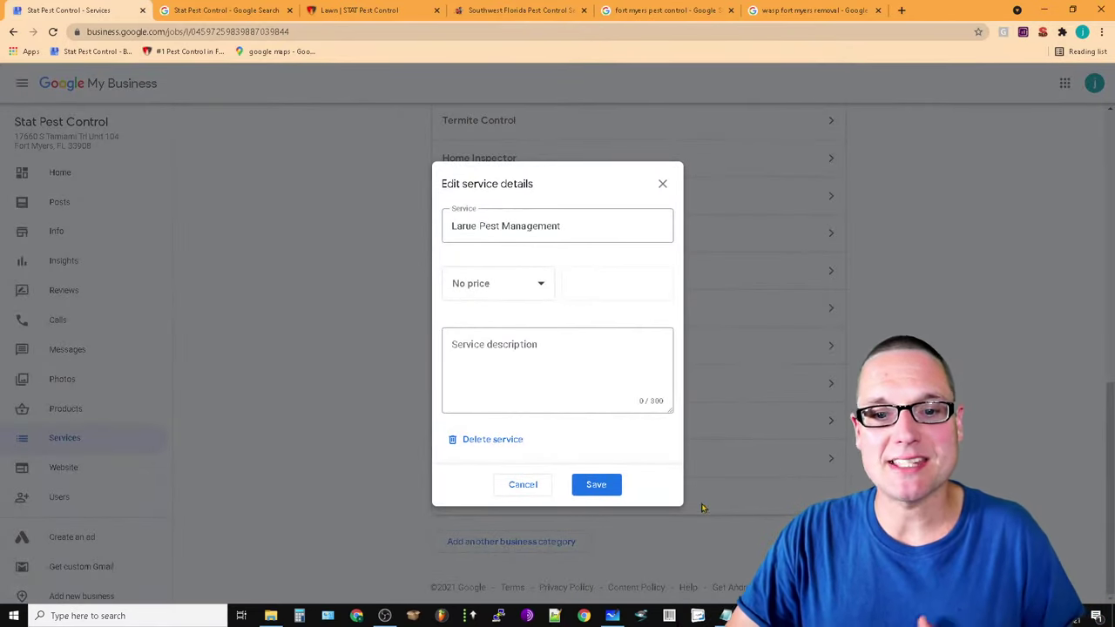
pyautogui.click(509, 441)
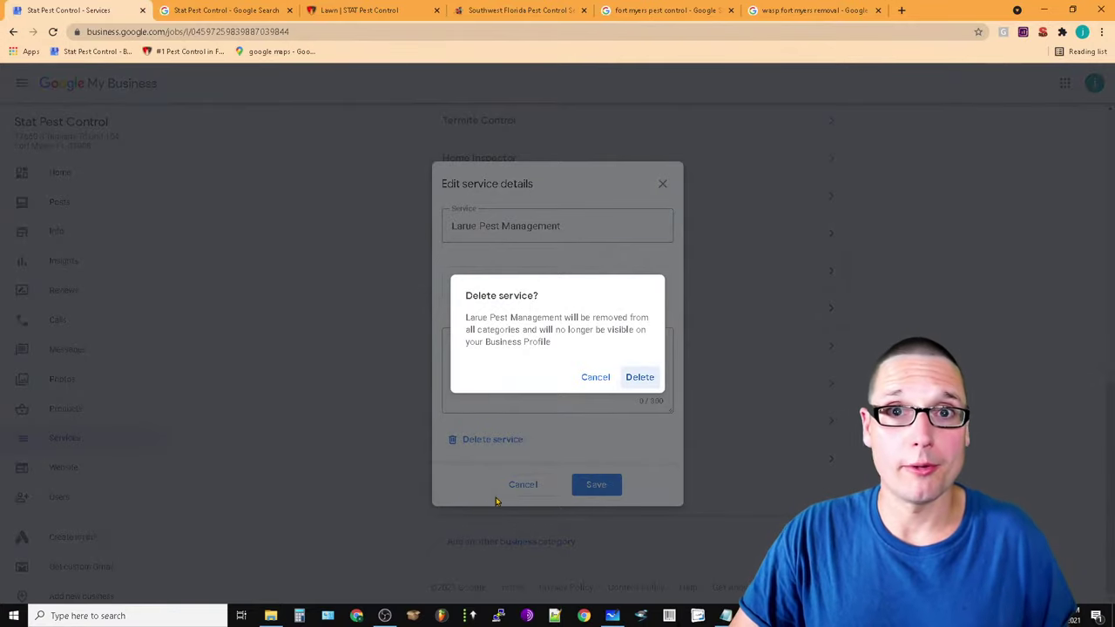
pyautogui.click(639, 377)
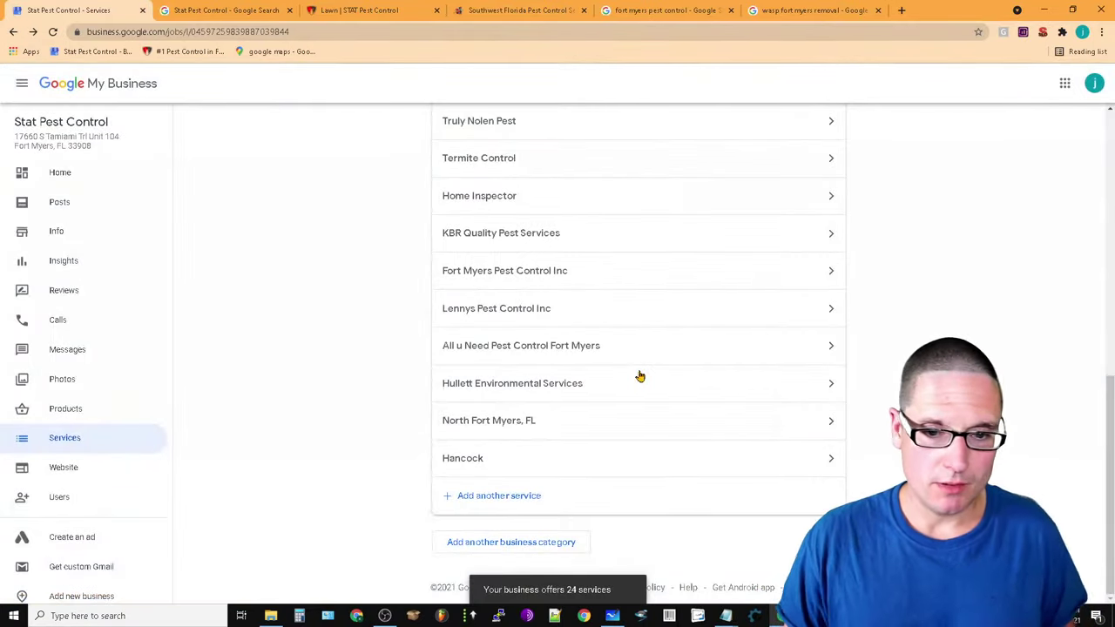
pyautogui.click(677, 471)
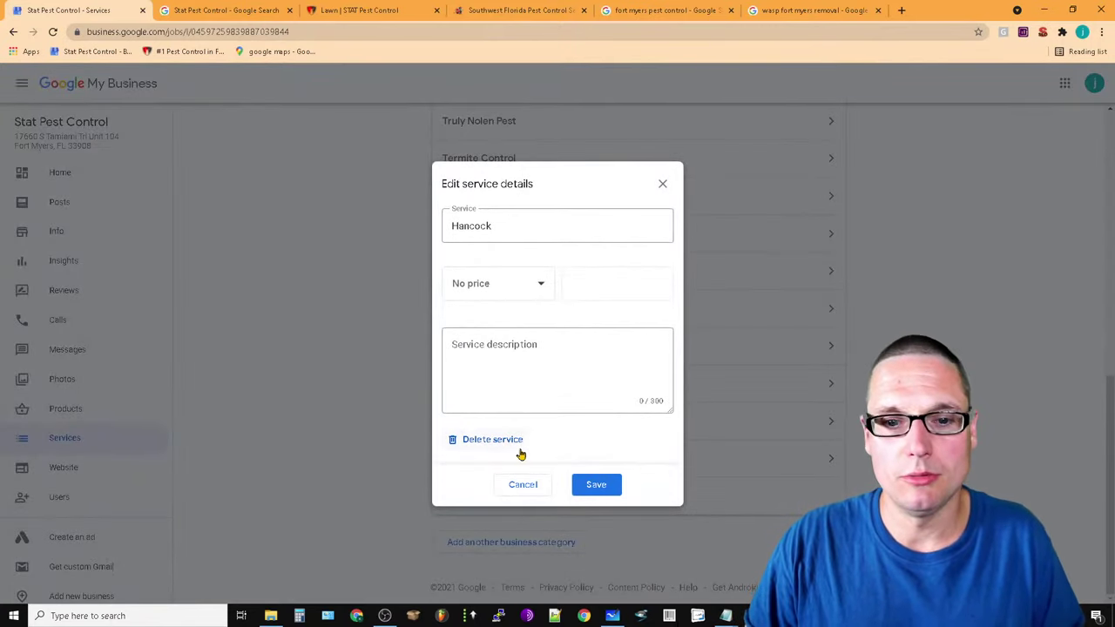
pyautogui.click(517, 447)
pyautogui.click(641, 377)
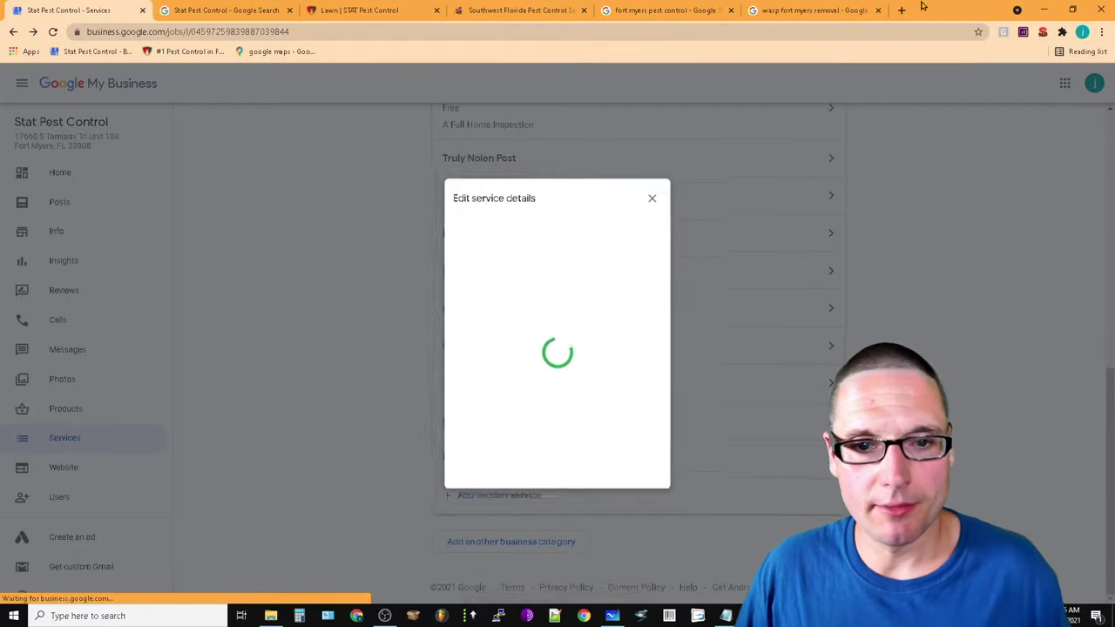
pyautogui.scroll(2, 715, 471)
pyautogui.scroll(4, 468, 428)
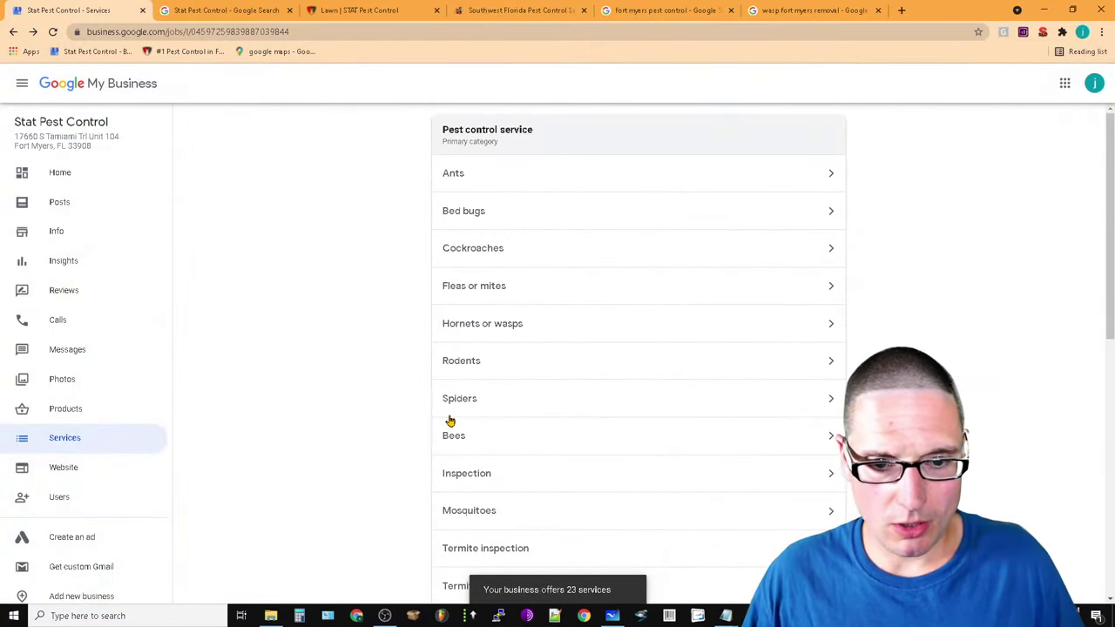
pyautogui.scroll(-10, 587, 555)
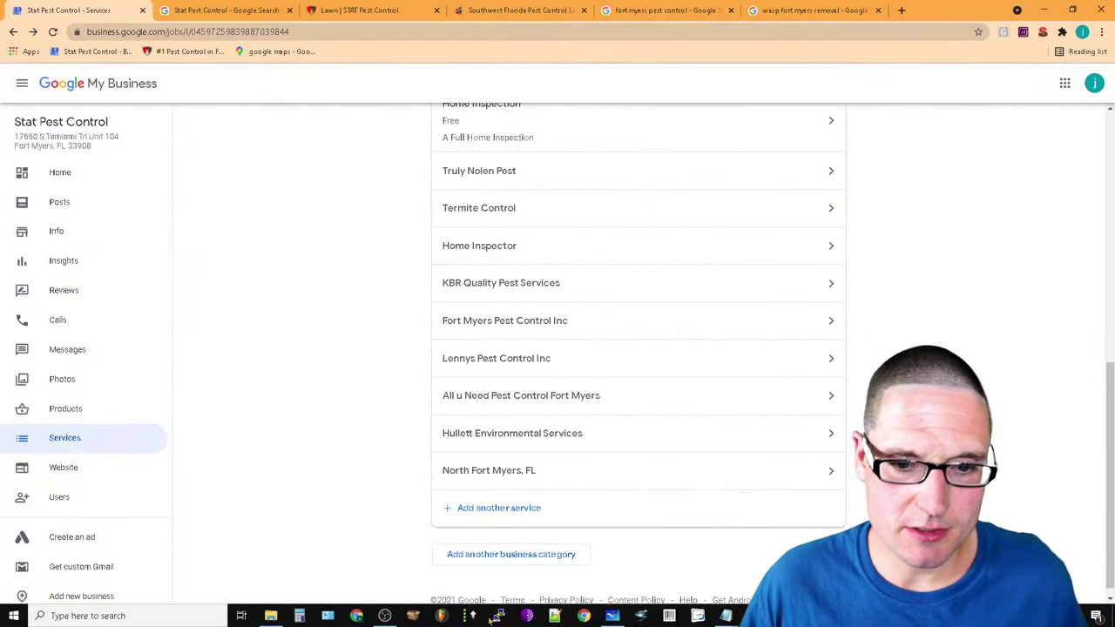
# Delete the services "Hullett Environmental Services" and "North Fort Myers, FL" from the business profile
pyautogui.click(585, 442)
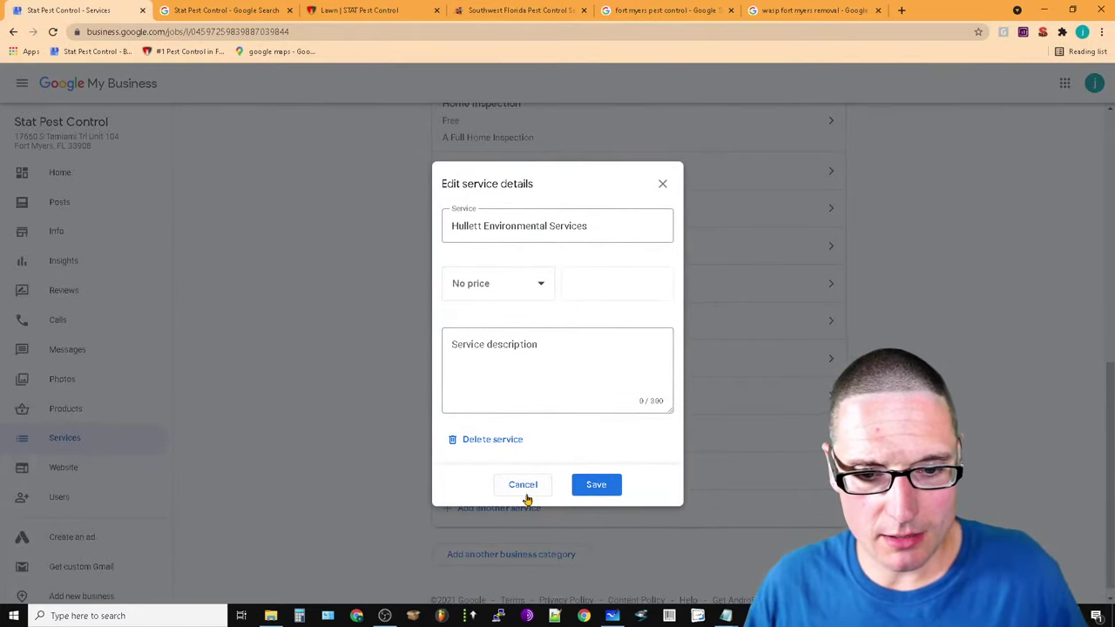
pyautogui.click(490, 440)
pyautogui.click(639, 379)
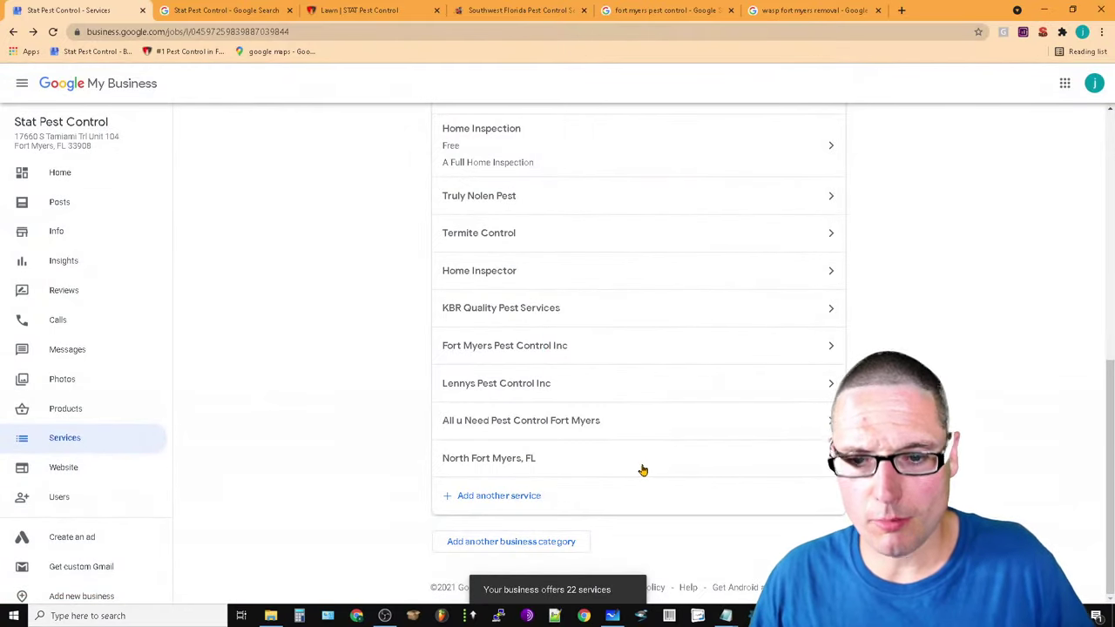
pyautogui.click(643, 471)
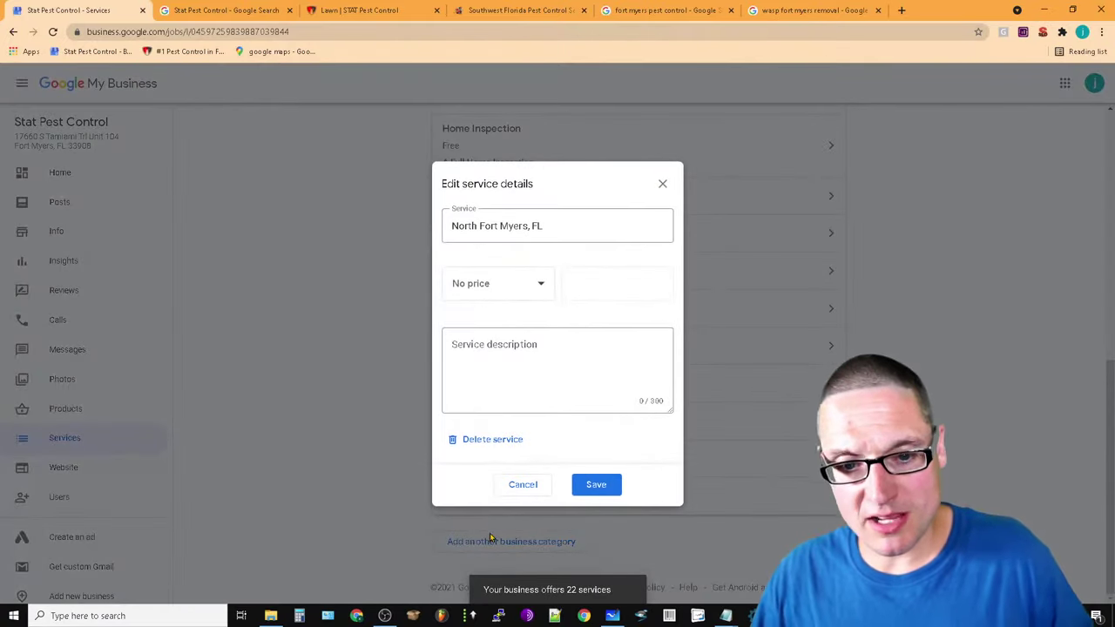
pyautogui.click(492, 440)
pyautogui.click(638, 379)
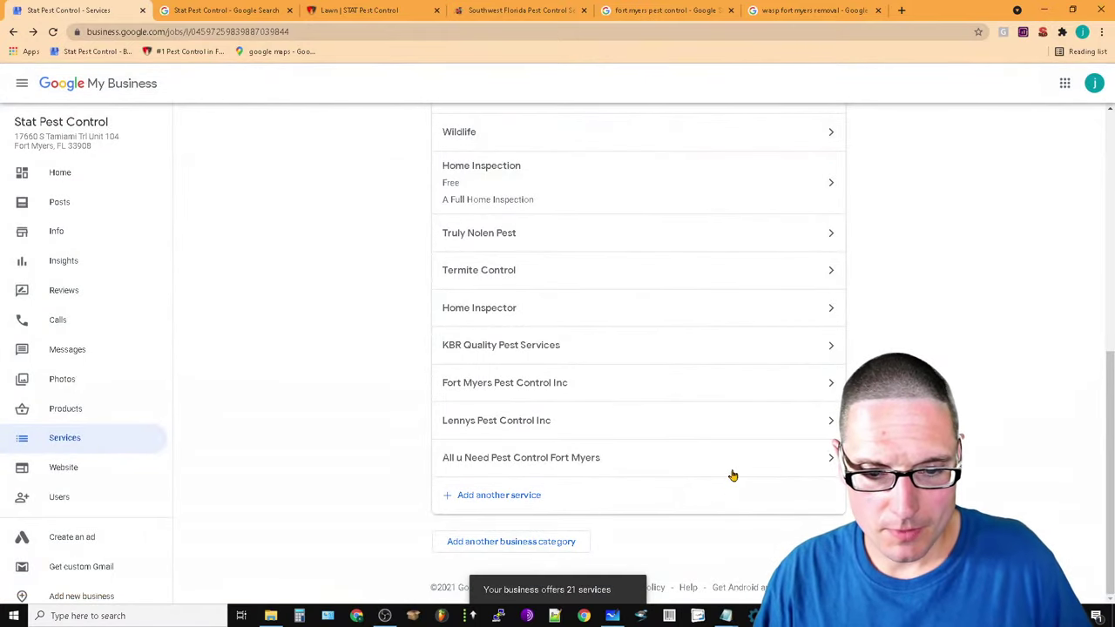
# Delete the services "All u Need Pest Control Fort Myers" and "Lennys Pest Control Inc" from the business profile
pyautogui.click(732, 473)
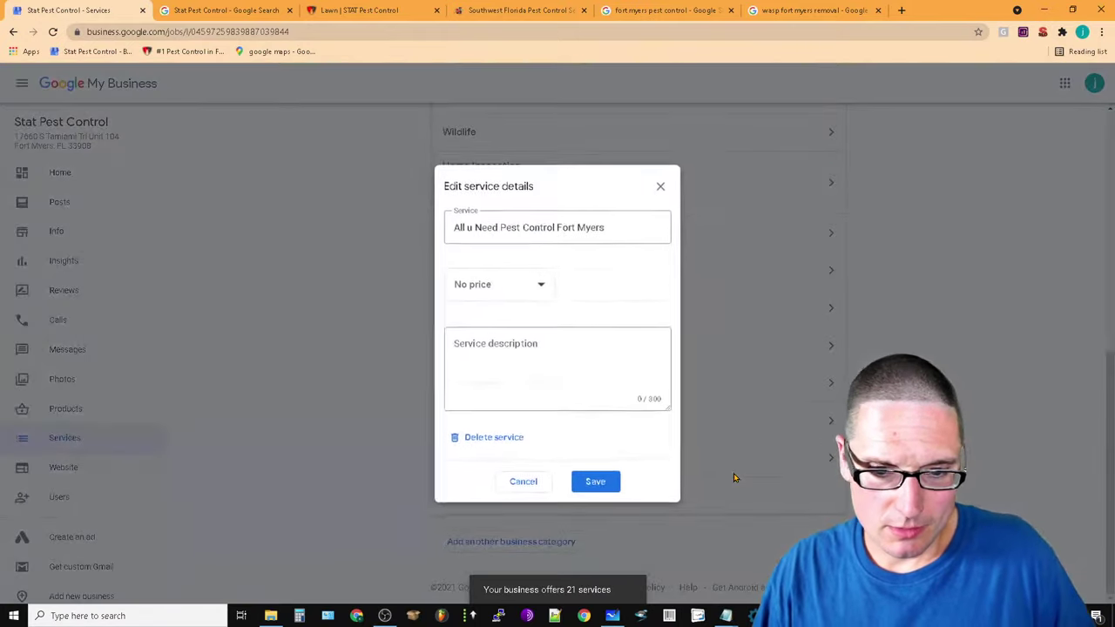
pyautogui.tripleClick(634, 223)
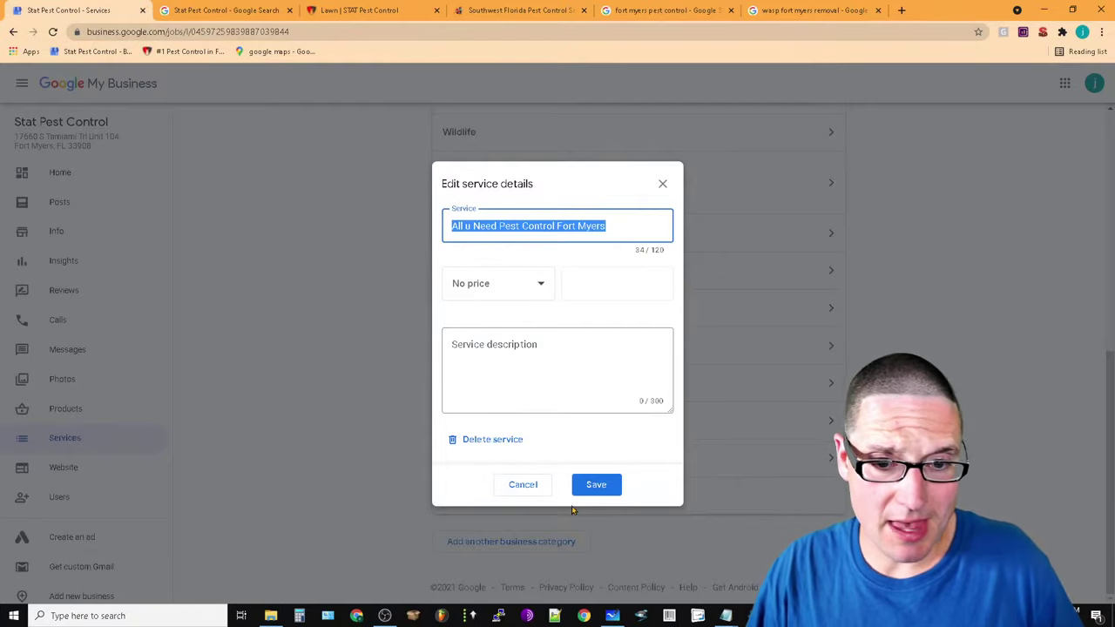
pyautogui.click(490, 442)
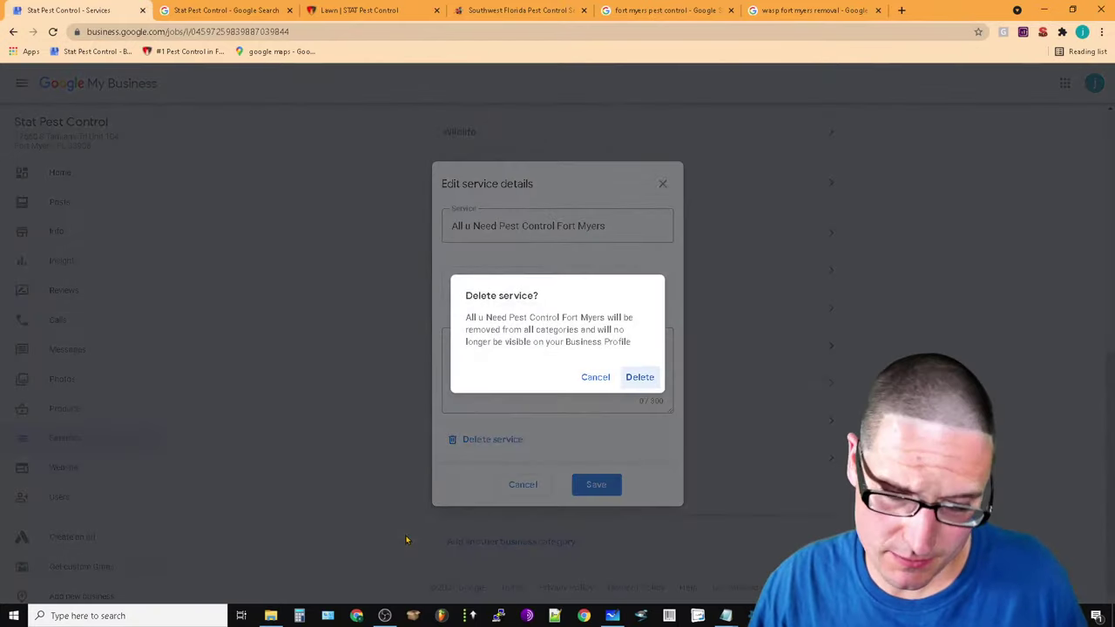
pyautogui.click(644, 382)
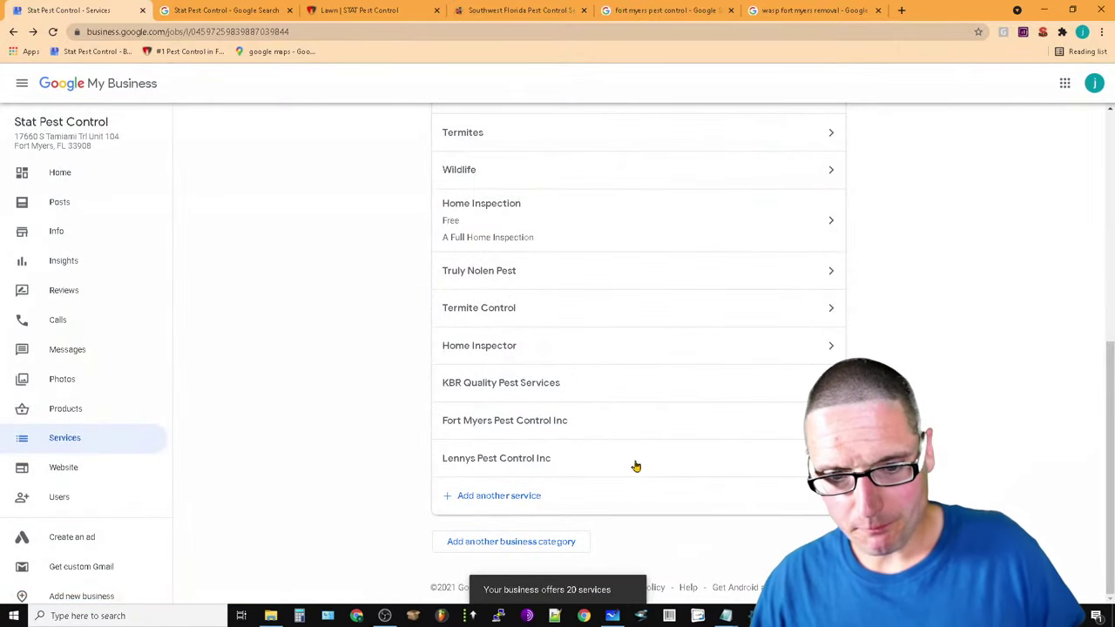
pyautogui.click(635, 465)
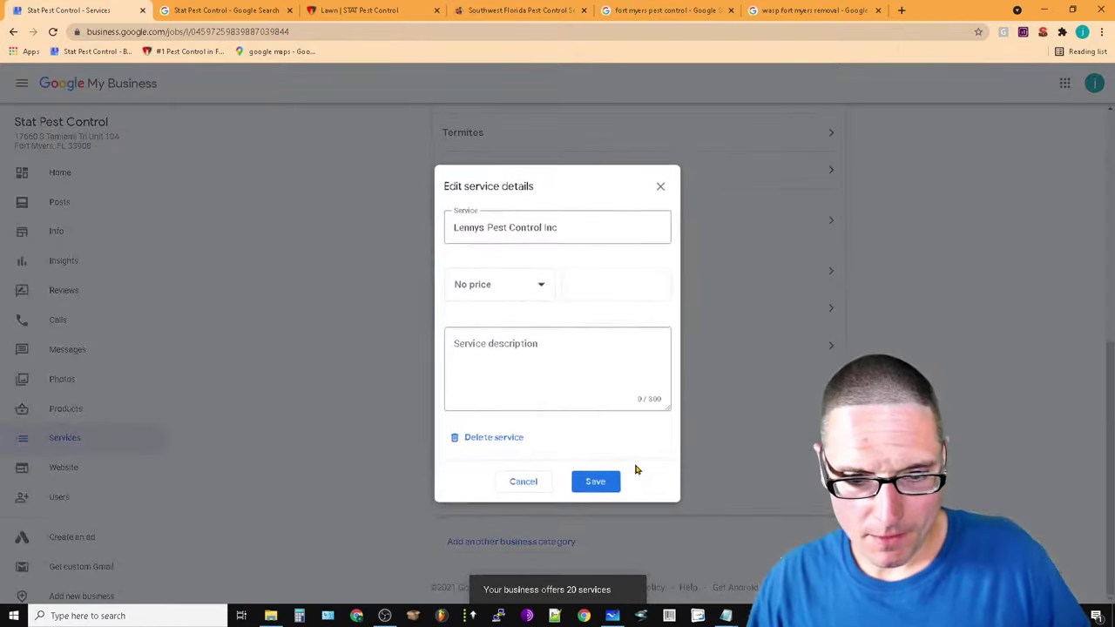
pyautogui.click(493, 441)
pyautogui.click(643, 378)
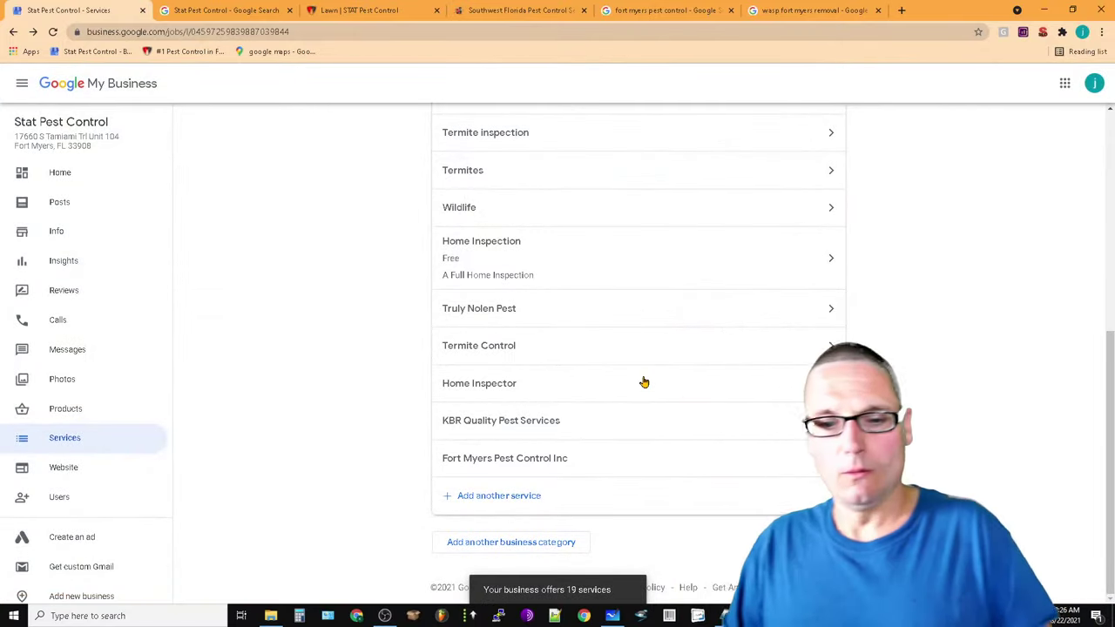
# Delete the services "Fort Myers Pest Control Inc" and "KBR Quality Pest Services" from the business profile
pyautogui.click(647, 461)
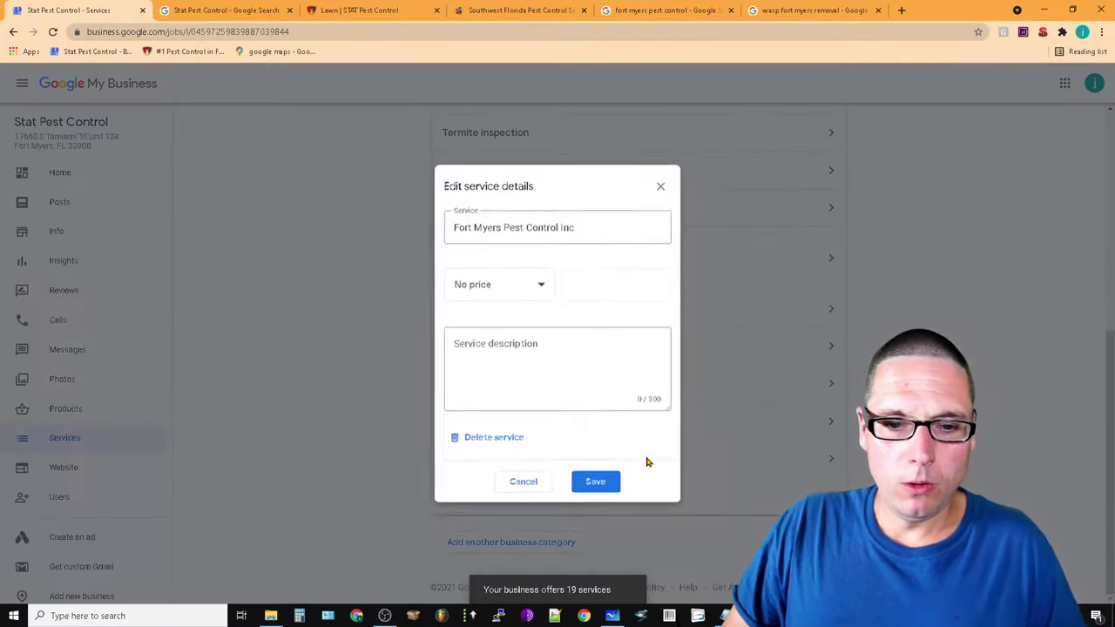
pyautogui.click(493, 440)
pyautogui.click(642, 378)
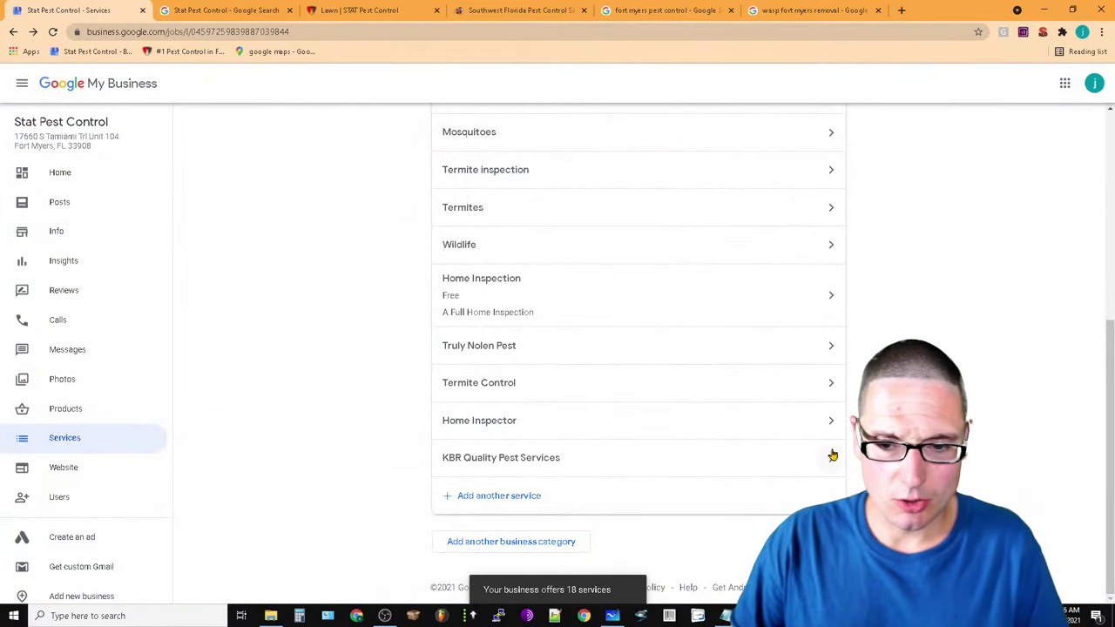
pyautogui.click(832, 455)
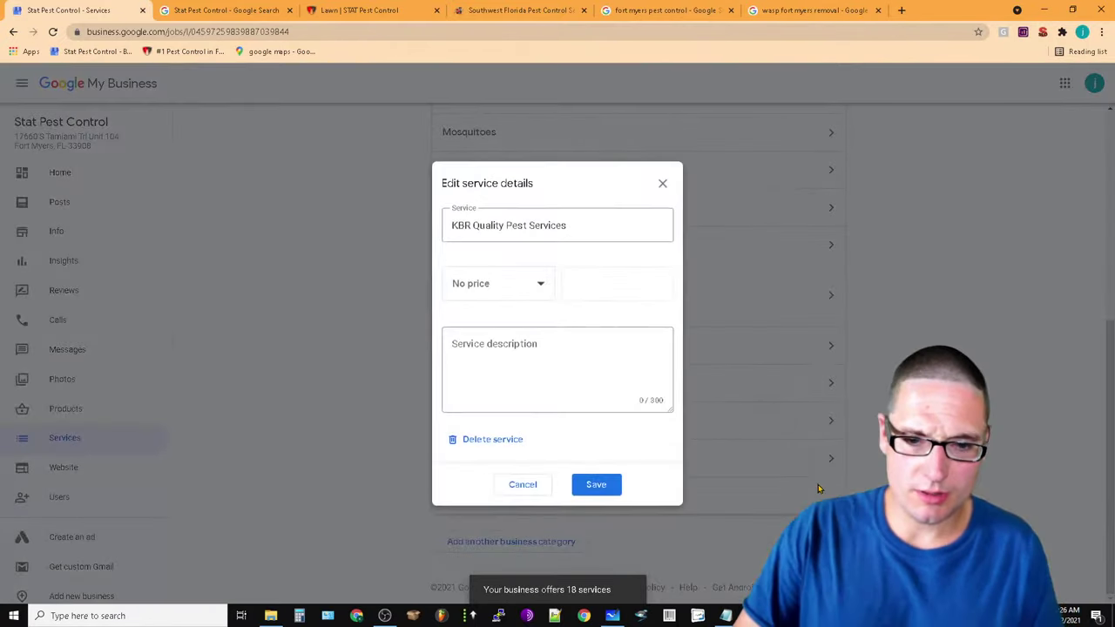
pyautogui.click(487, 439)
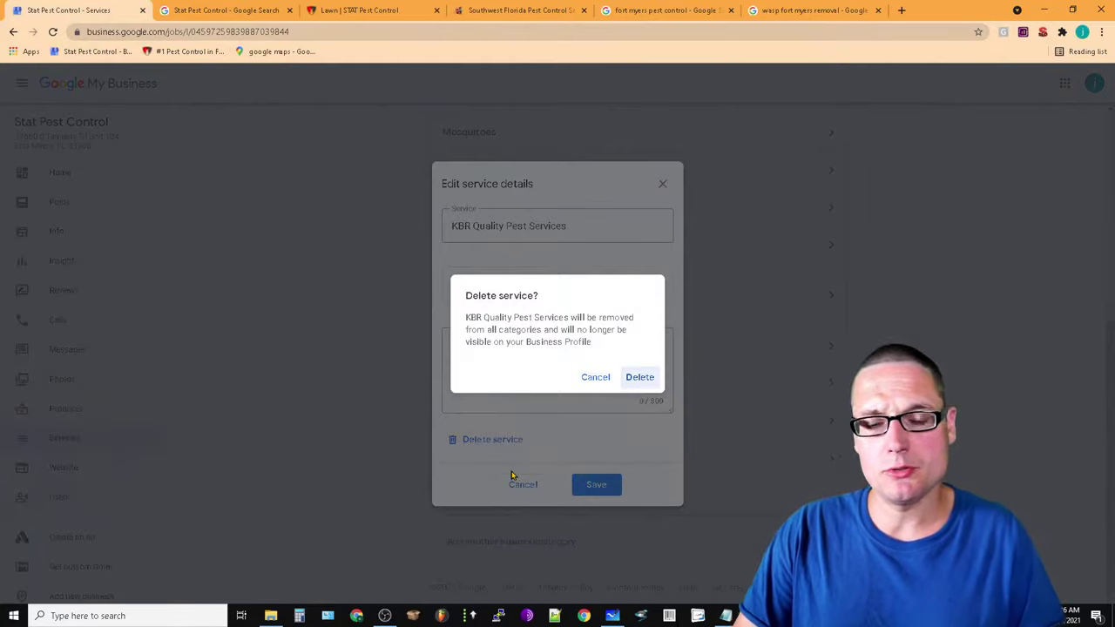
pyautogui.click(638, 377)
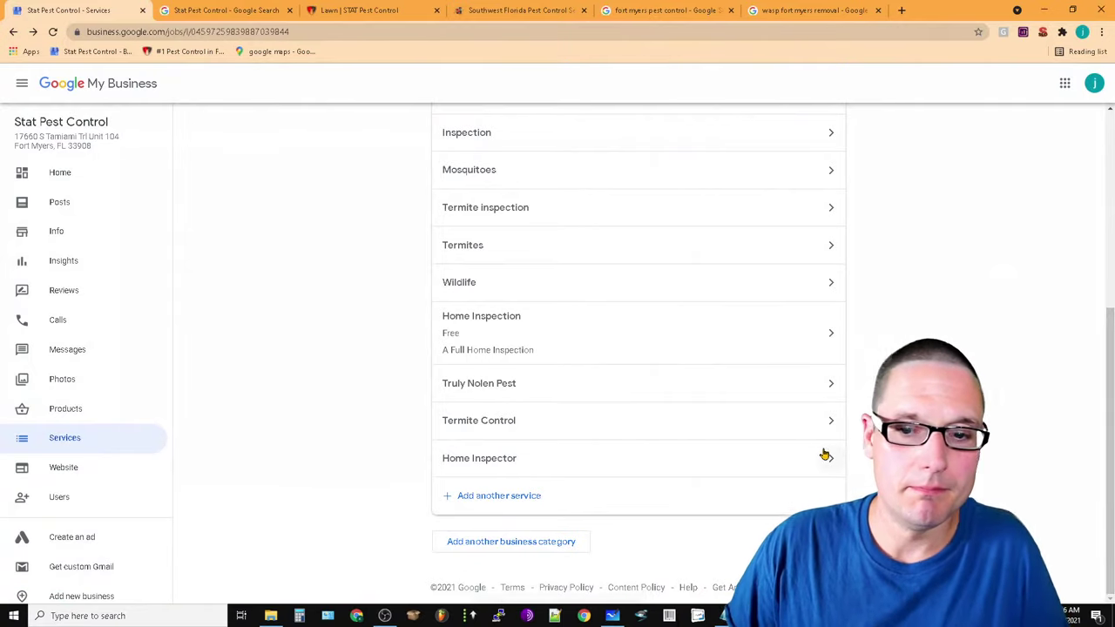
# Delete the services "Home Inspector" and "Termite Control" from the business profile
pyautogui.click(826, 460)
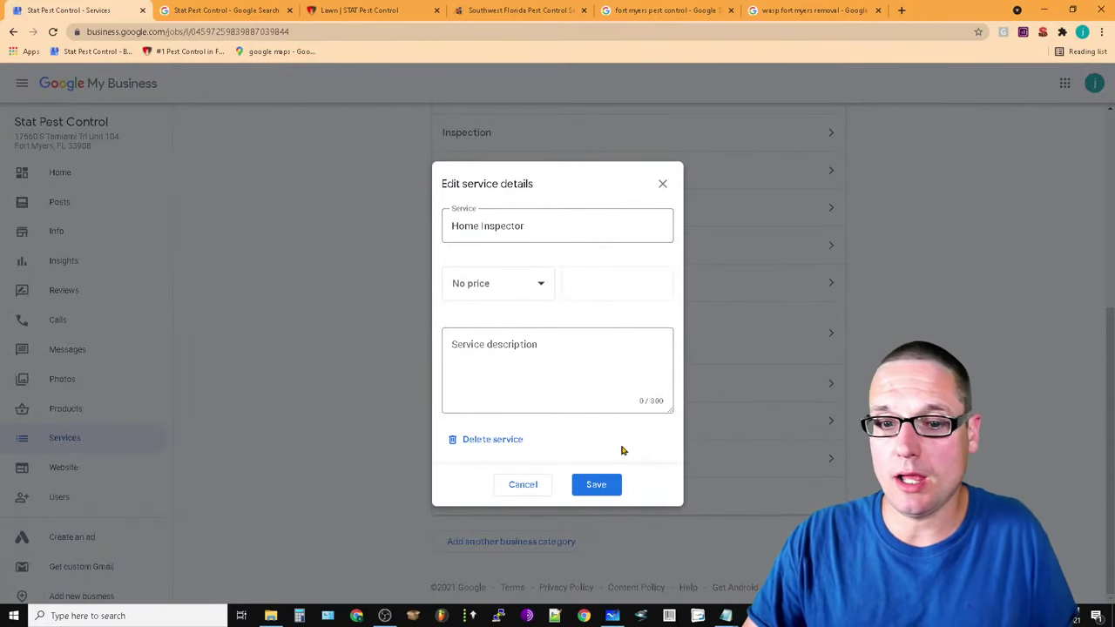
pyautogui.click(468, 443)
pyautogui.click(639, 374)
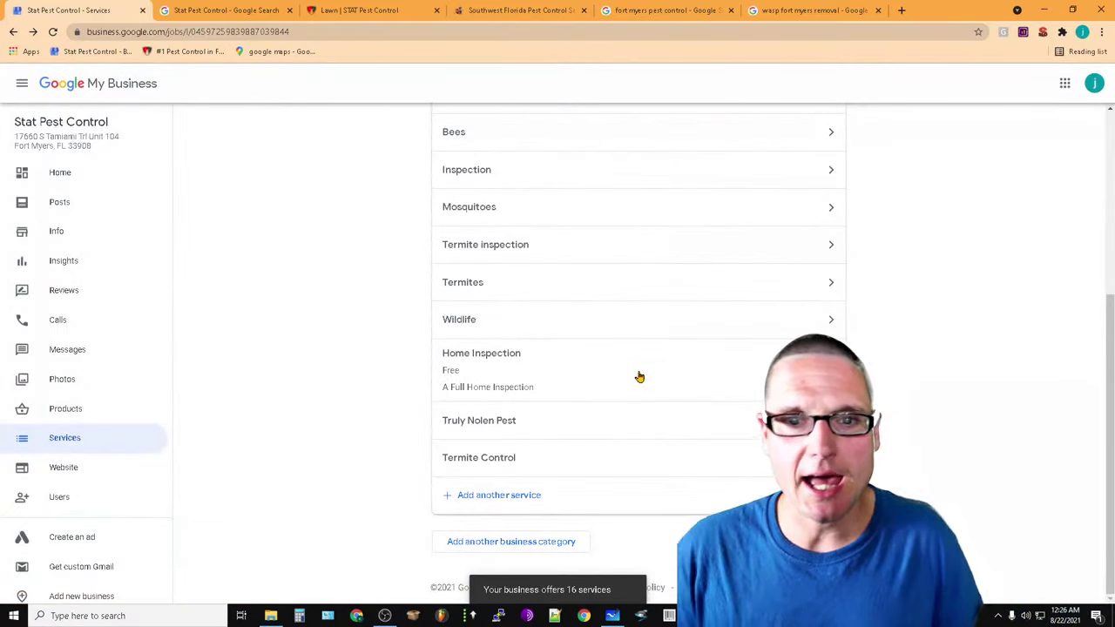
pyautogui.click(787, 459)
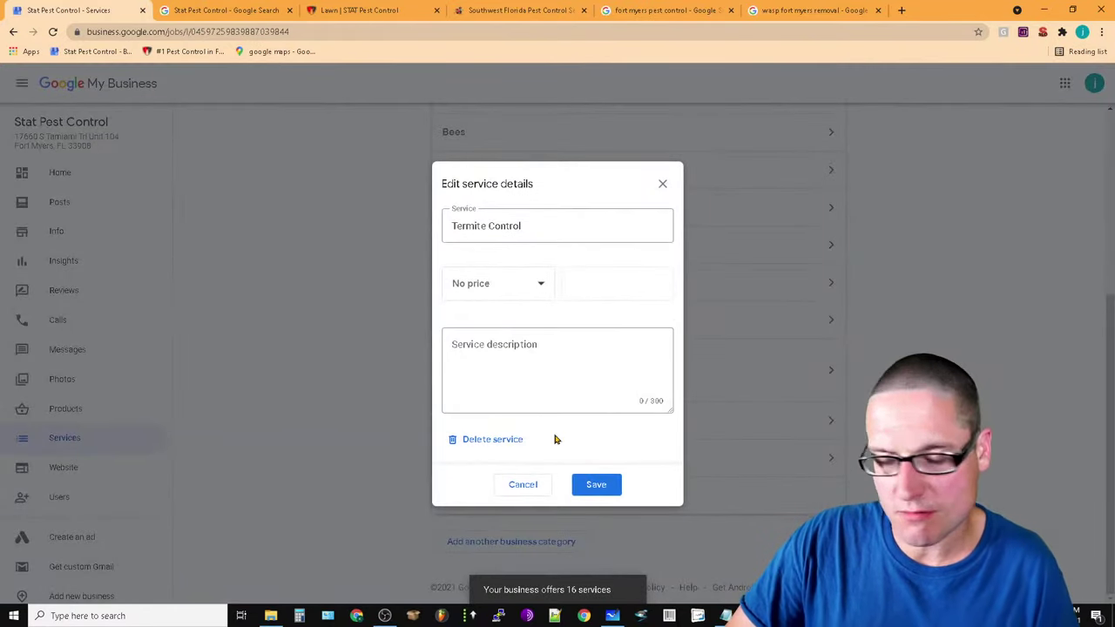
pyautogui.click(485, 442)
pyautogui.click(642, 378)
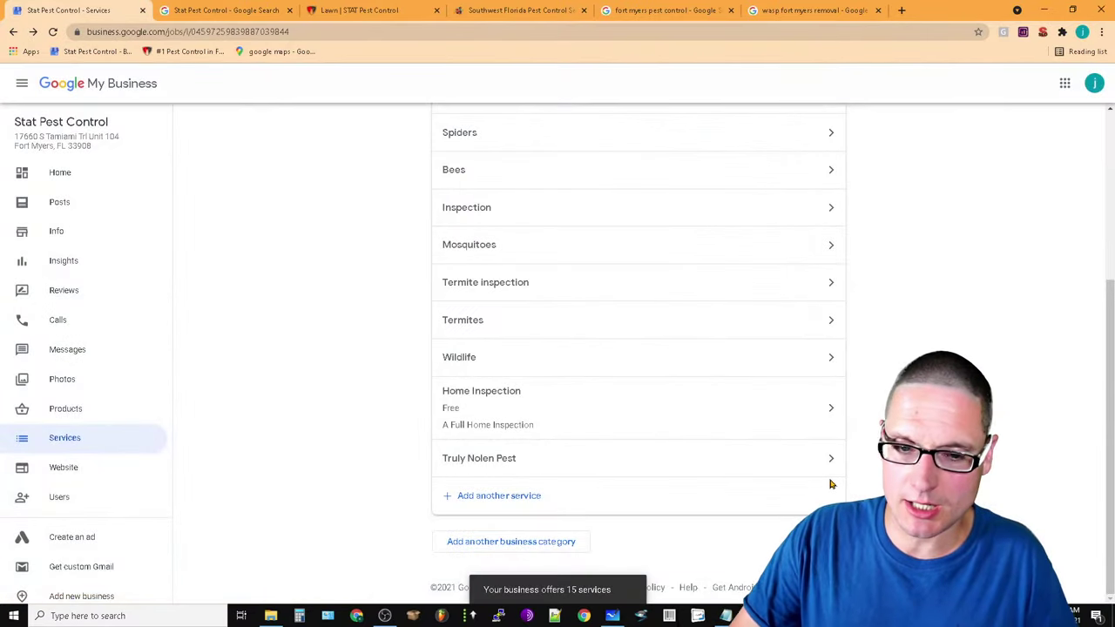
# Delete the services "Truly Nolen Pest" and "Home Inspection" from the business profile
pyautogui.click(600, 464)
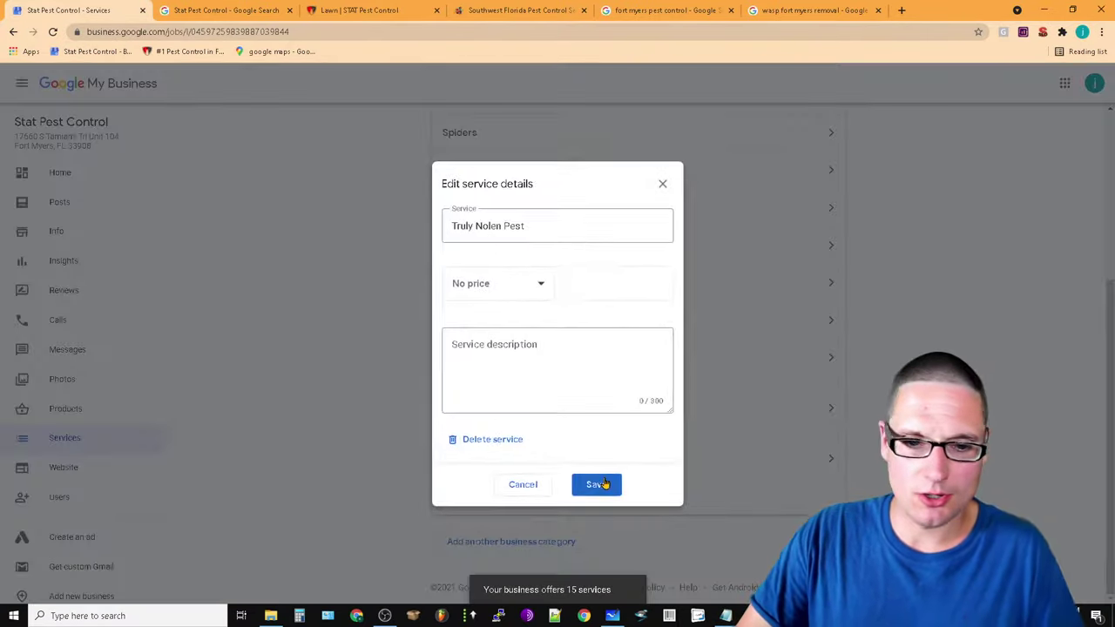
pyautogui.click(501, 447)
pyautogui.click(649, 376)
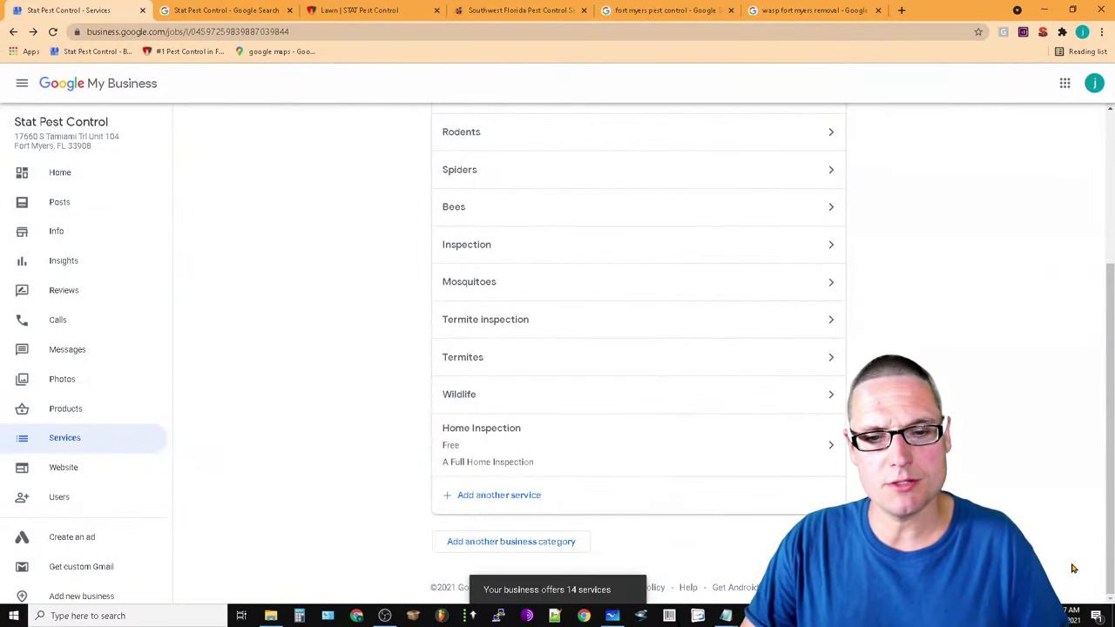
pyautogui.click(658, 433)
pyautogui.click(479, 440)
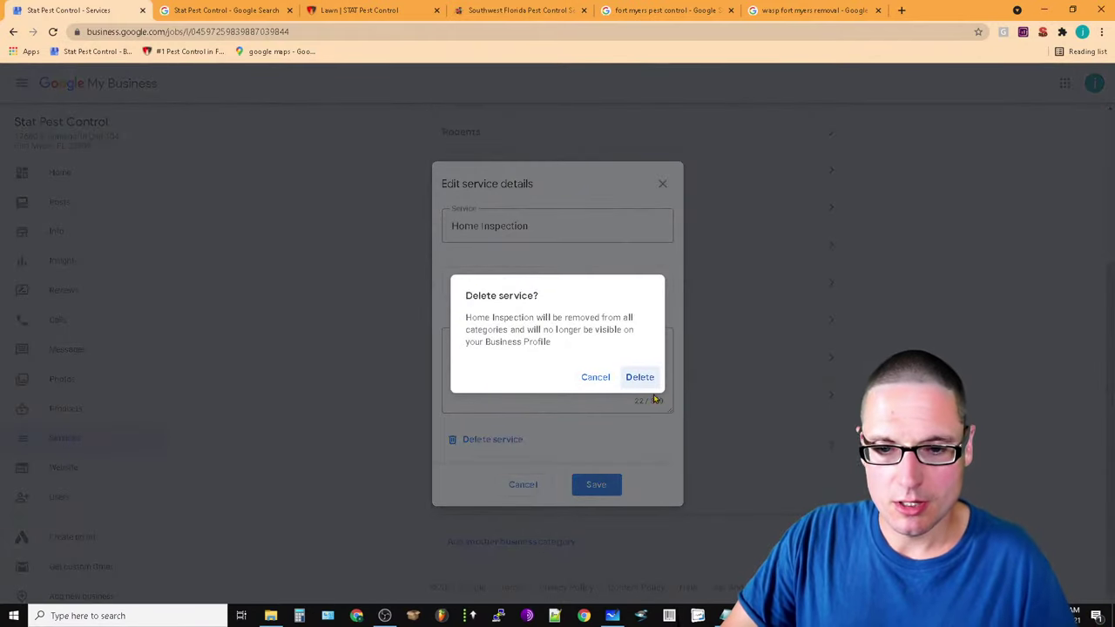
pyautogui.click(646, 376)
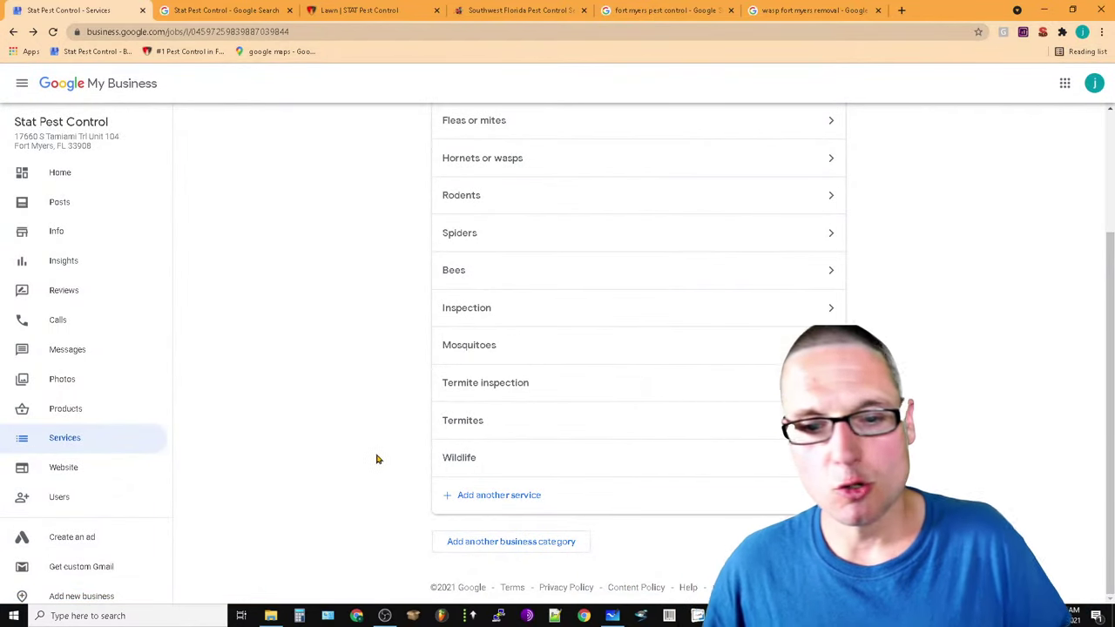
# Delete the service "Wildlife" from the business profile
pyautogui.click(833, 462)
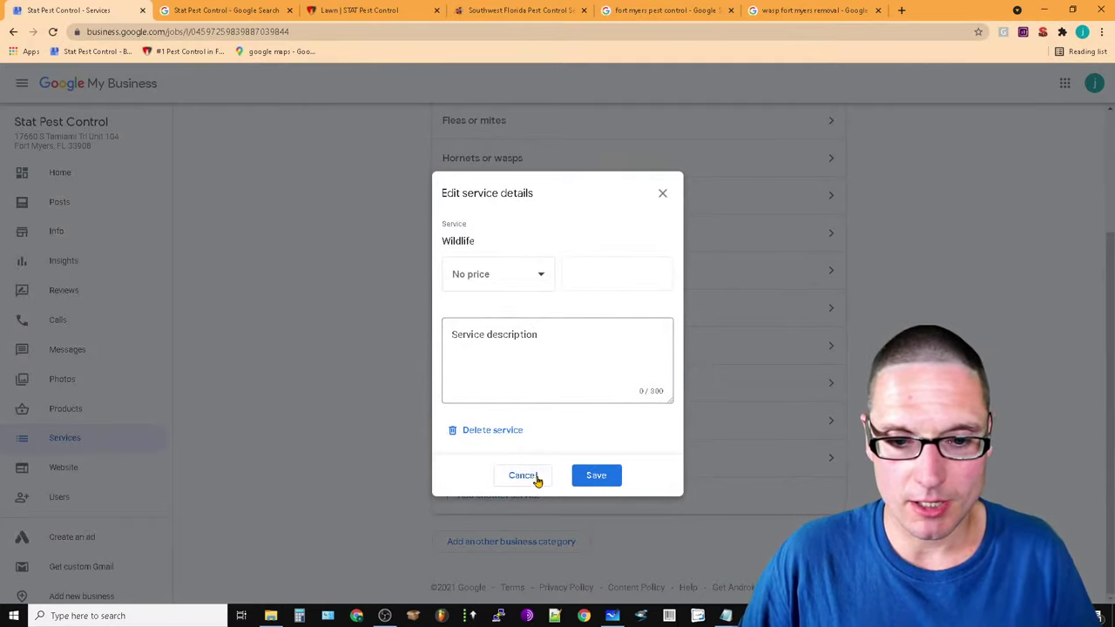
pyautogui.click(474, 430)
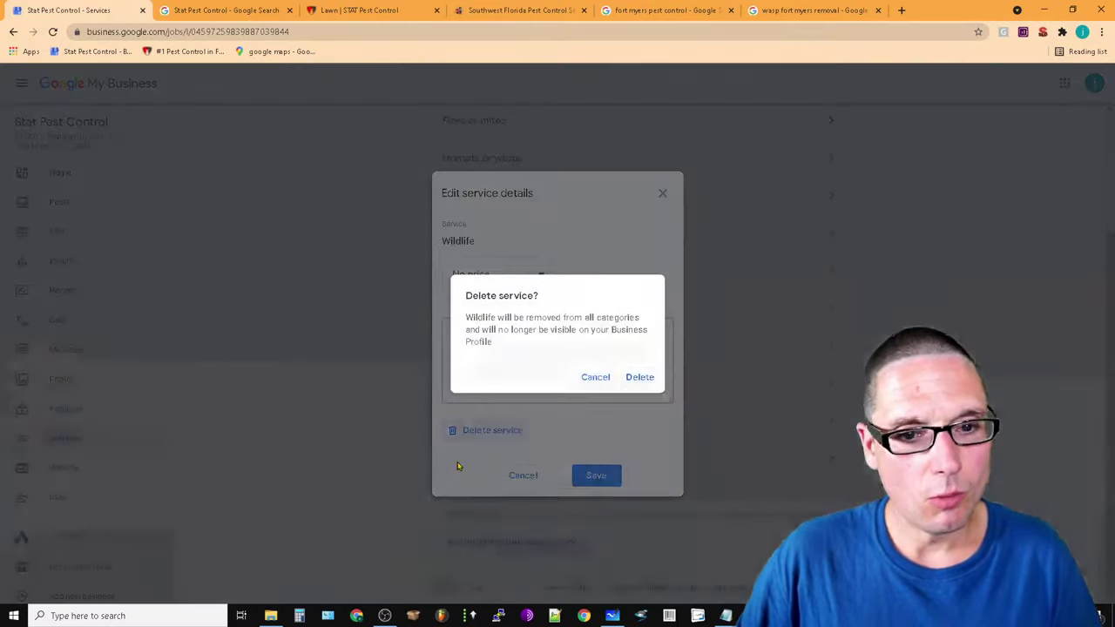
pyautogui.click(640, 376)
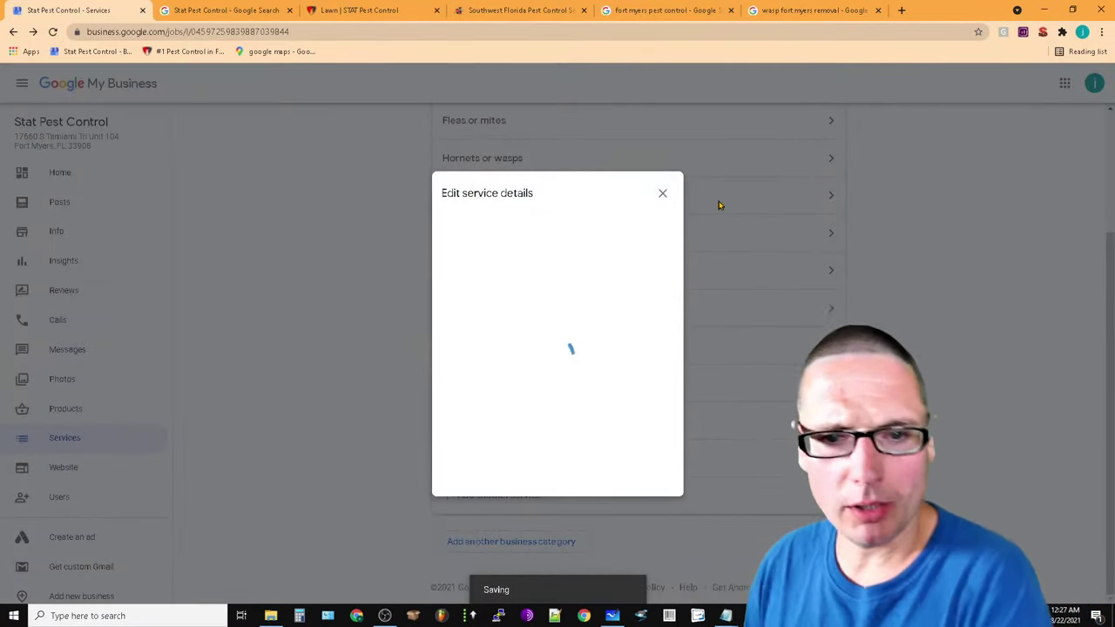
# Examine the remaining pest control services and the editable details of "Ants" and "Bed bugs"
pyautogui.scroll(2, 436, 361)
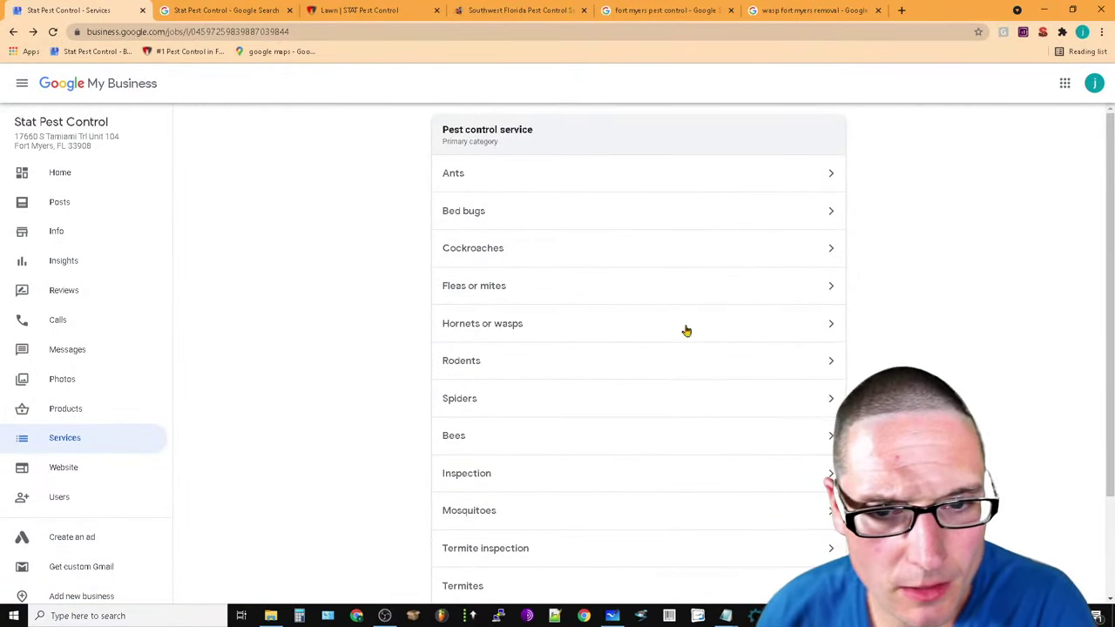
pyautogui.click(654, 183)
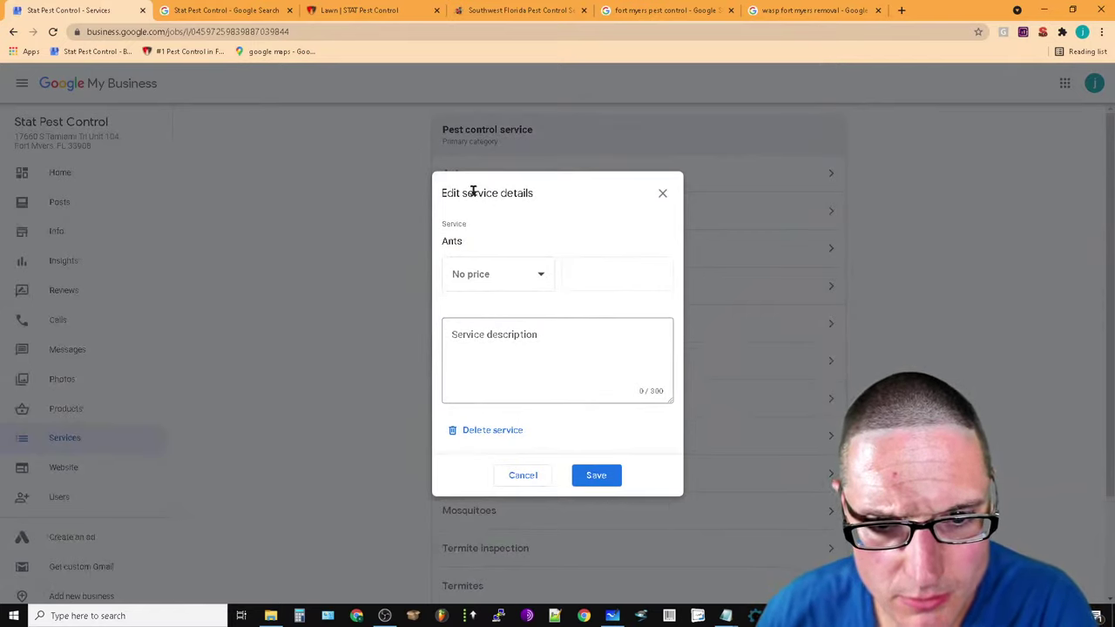
pyautogui.click(662, 193)
pyautogui.click(830, 174)
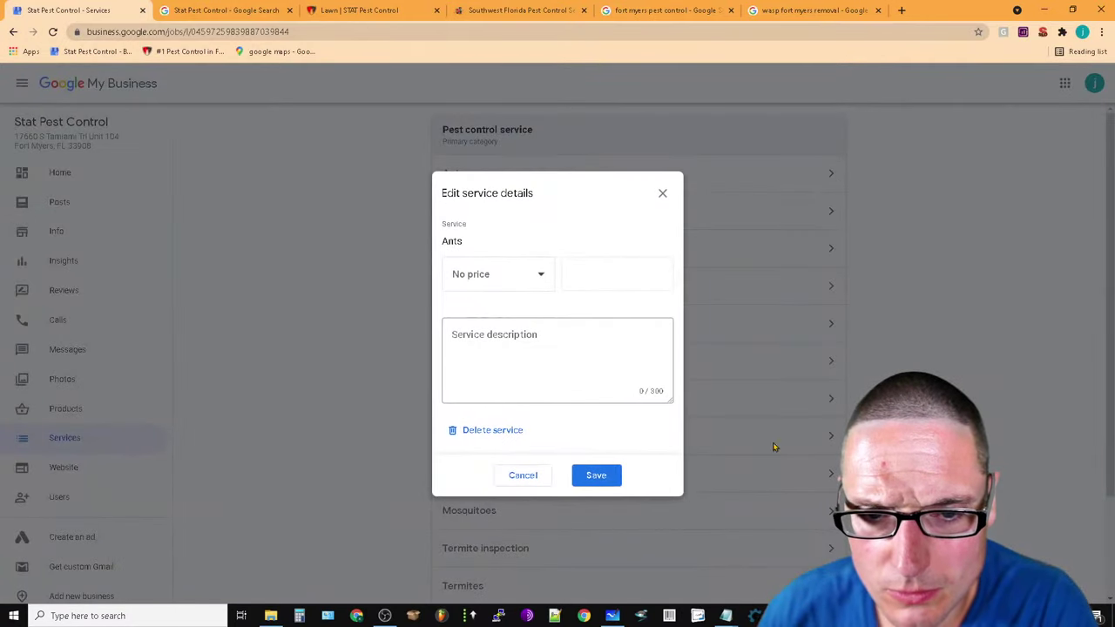
pyautogui.click(477, 333)
pyautogui.click(604, 278)
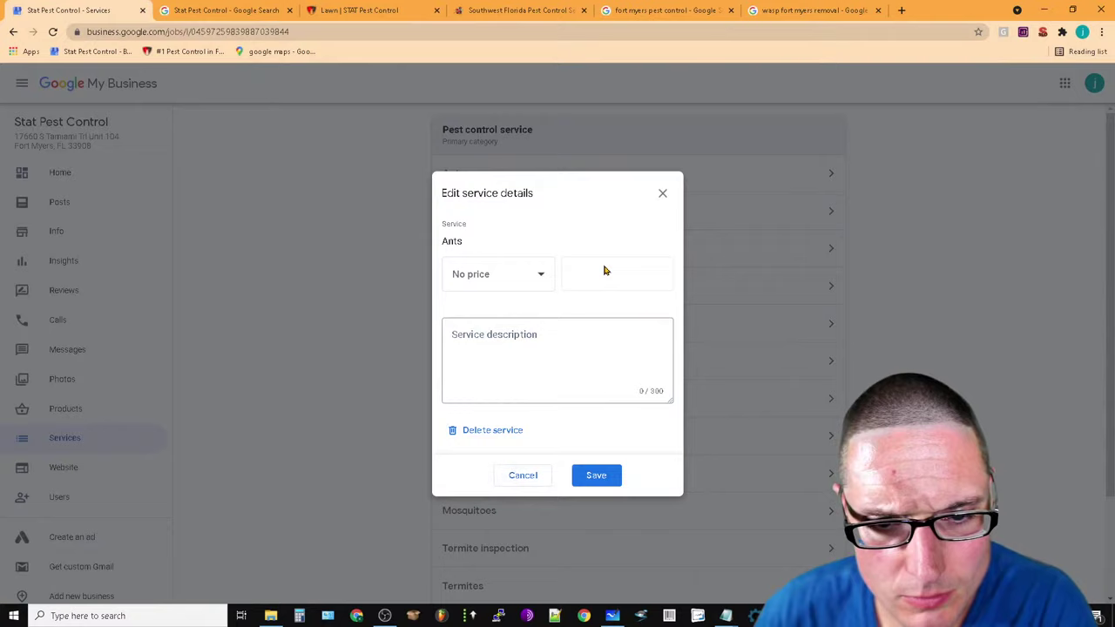
pyautogui.click(580, 366)
pyautogui.click(520, 475)
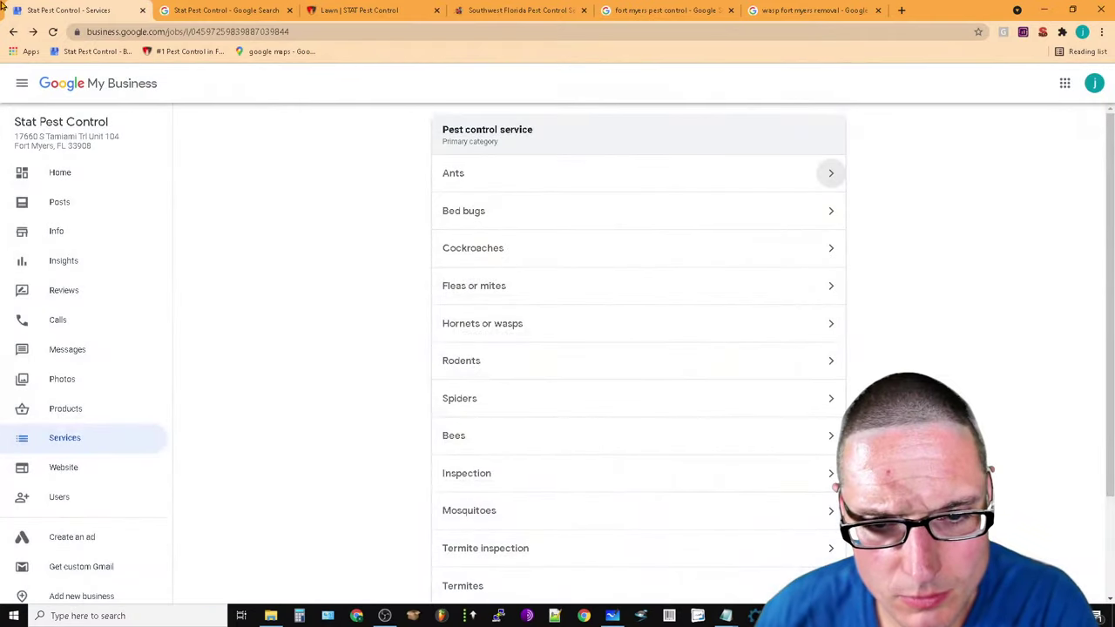
pyautogui.click(774, 223)
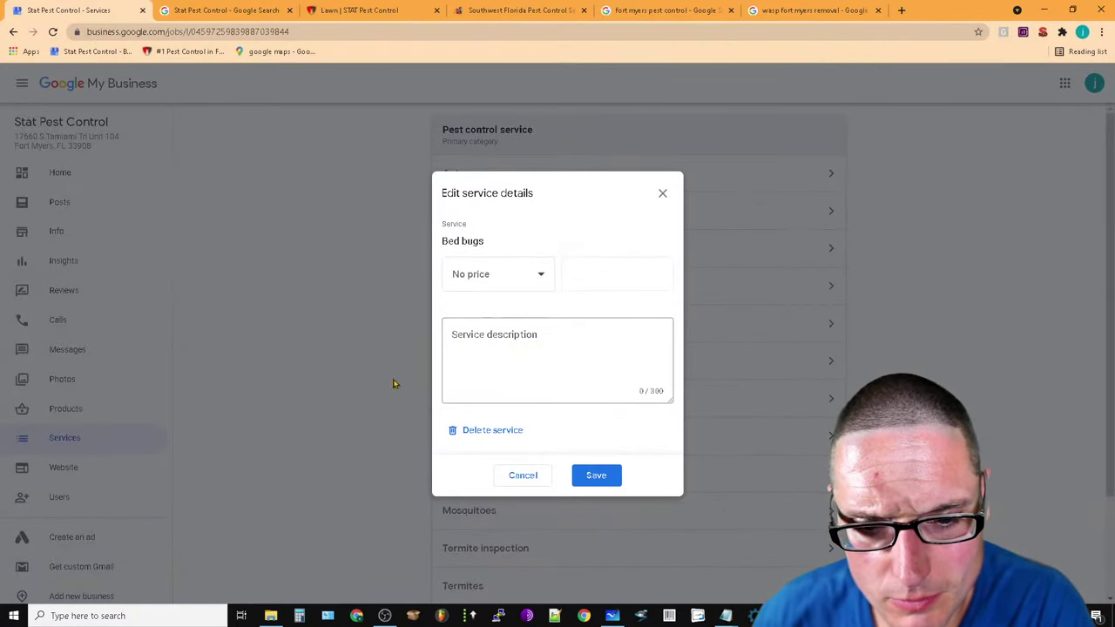
pyautogui.click(523, 475)
pyautogui.scroll(-3, 697, 453)
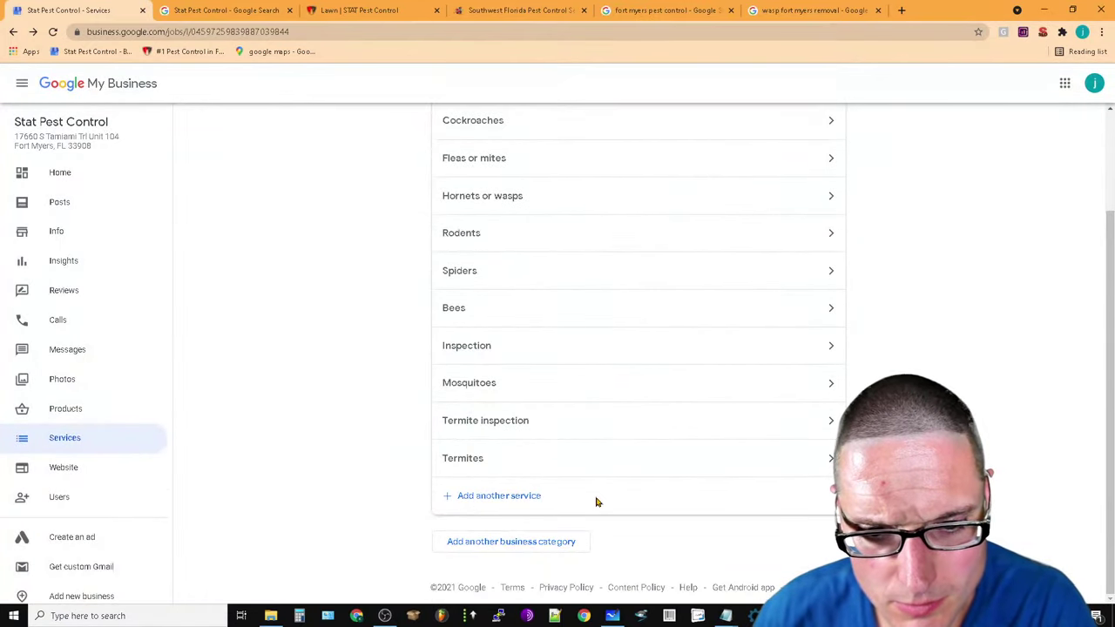
pyautogui.scroll(2, 740, 374)
# Enter "Ant Pest Control and Extermination." as the description of the Ants service, copying the phrase "Pest Control and Extermination" before prefixing it with "Ant"
pyautogui.click(845, 171)
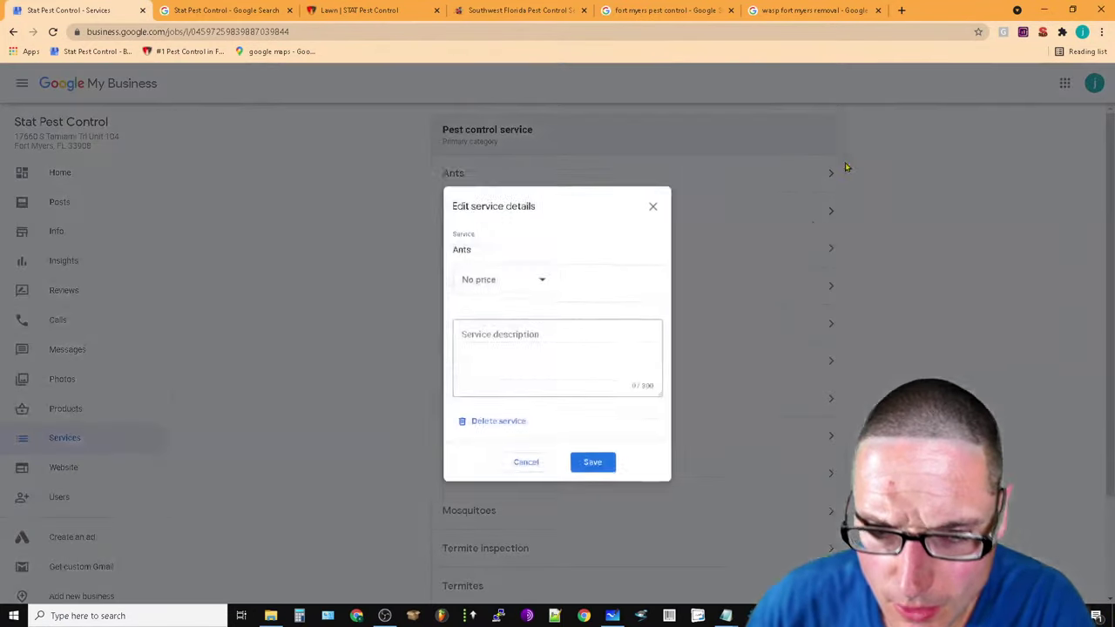
pyautogui.click(525, 344)
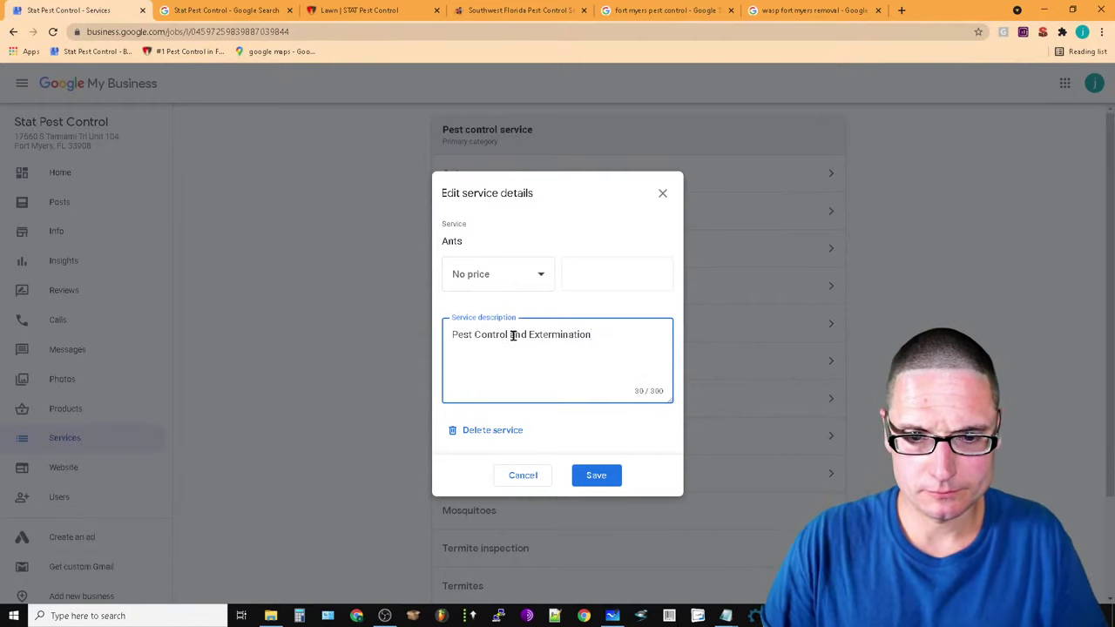
pyautogui.tripleClick(536, 334)
pyautogui.rightClick(536, 334)
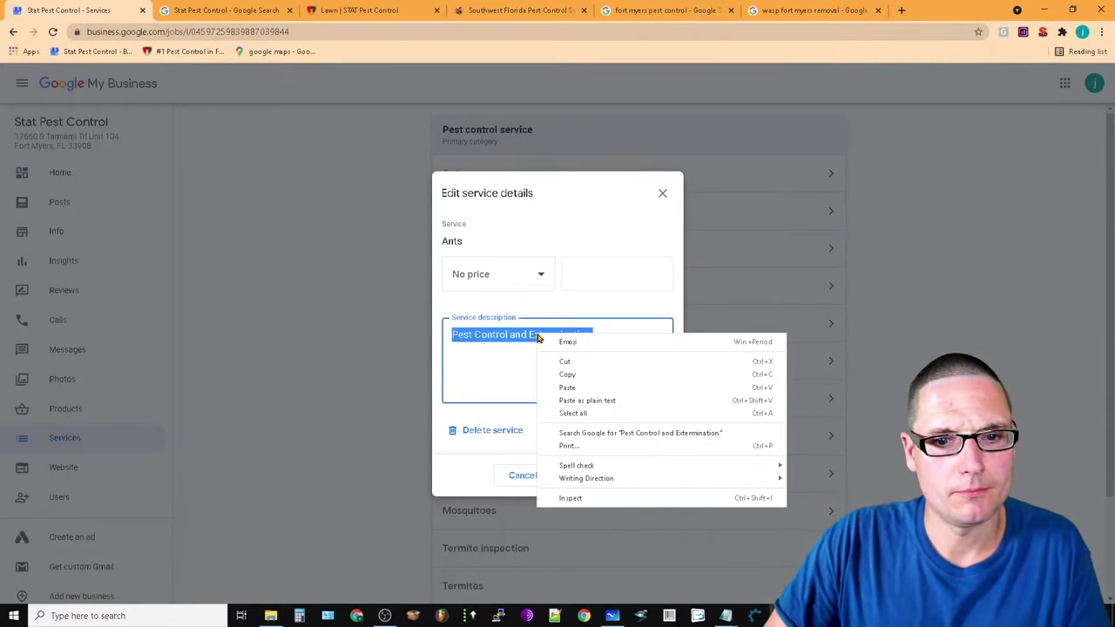
pyautogui.click(610, 377)
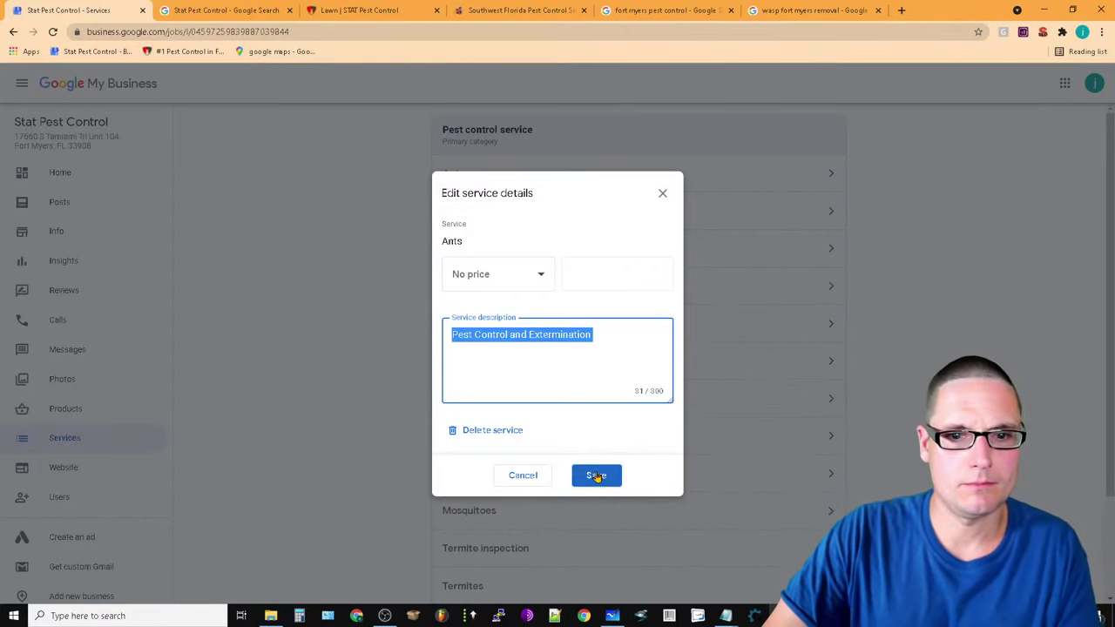
pyautogui.click(449, 336)
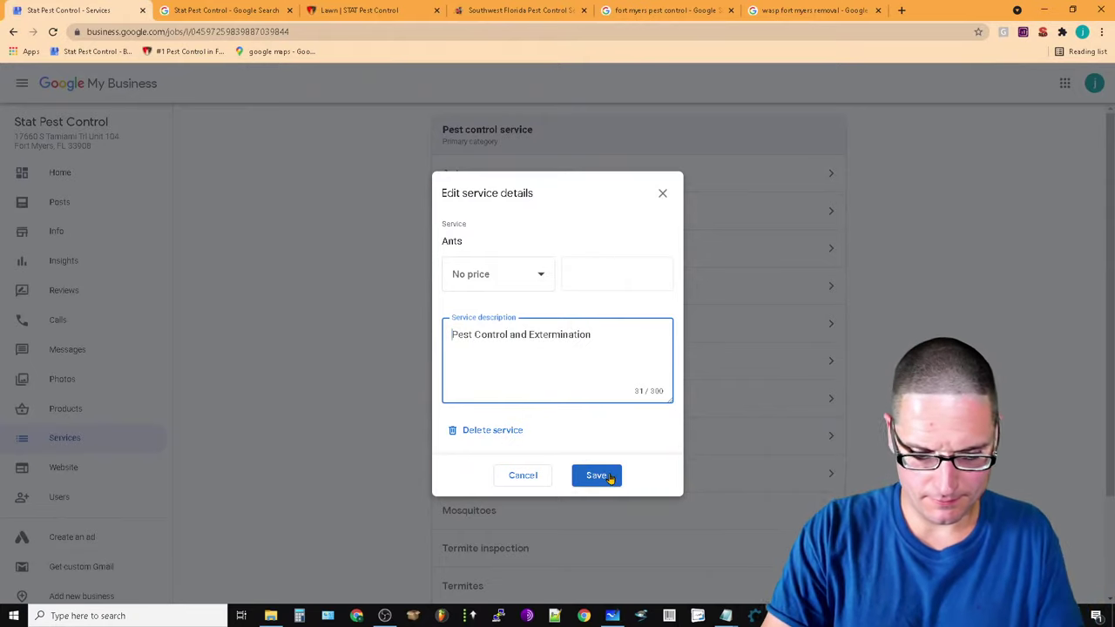
pyautogui.write('Ant')
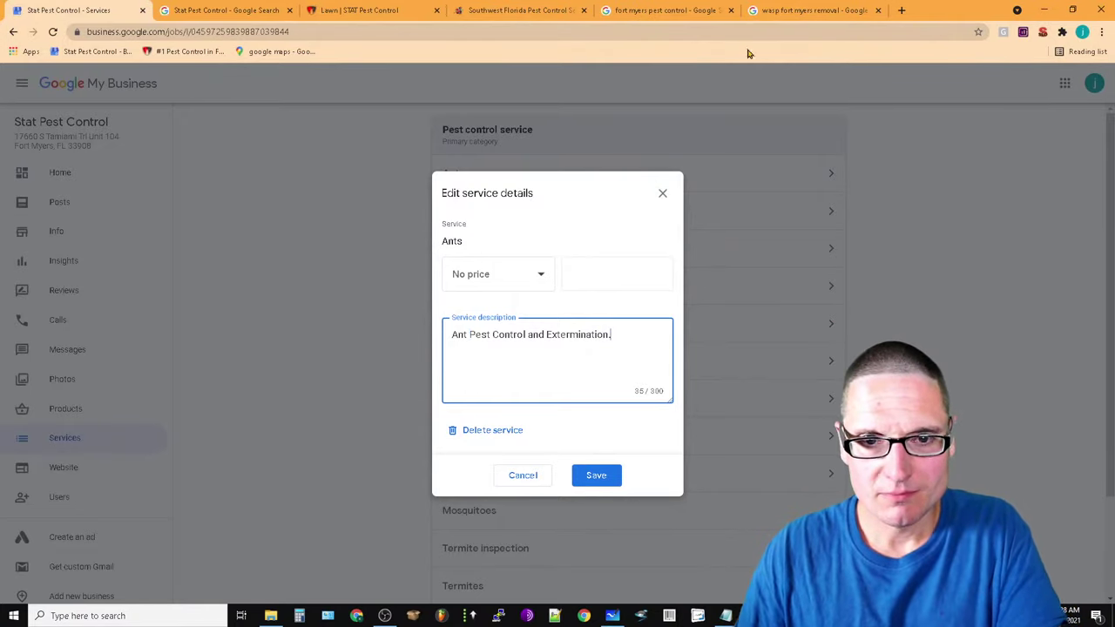
# Replace the wasp removal Google search with a search for "orkin" and skim the results
pyautogui.click(501, 7)
pyautogui.click(809, 10)
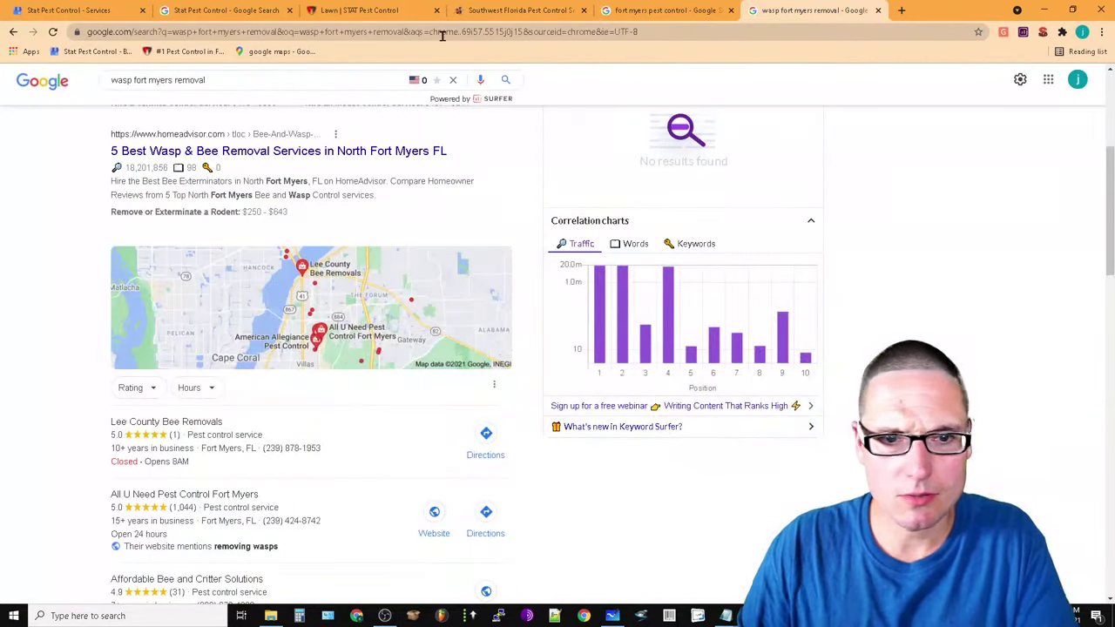
pyautogui.tripleClick(281, 77)
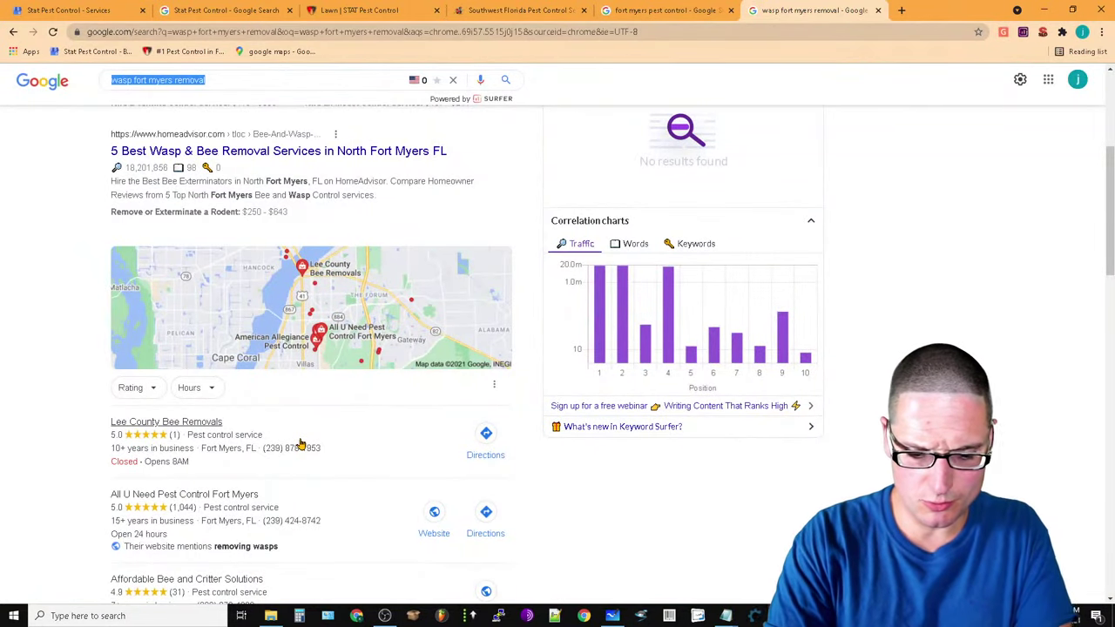
pyautogui.write('orkin')
pyautogui.press('Return')
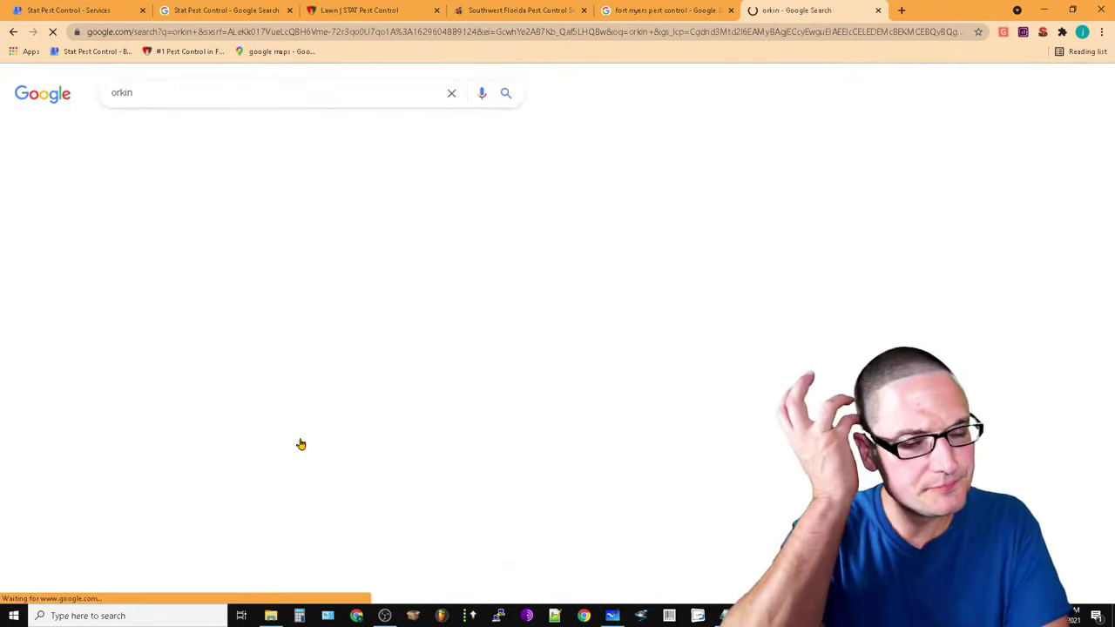
pyautogui.scroll(-8, 296, 448)
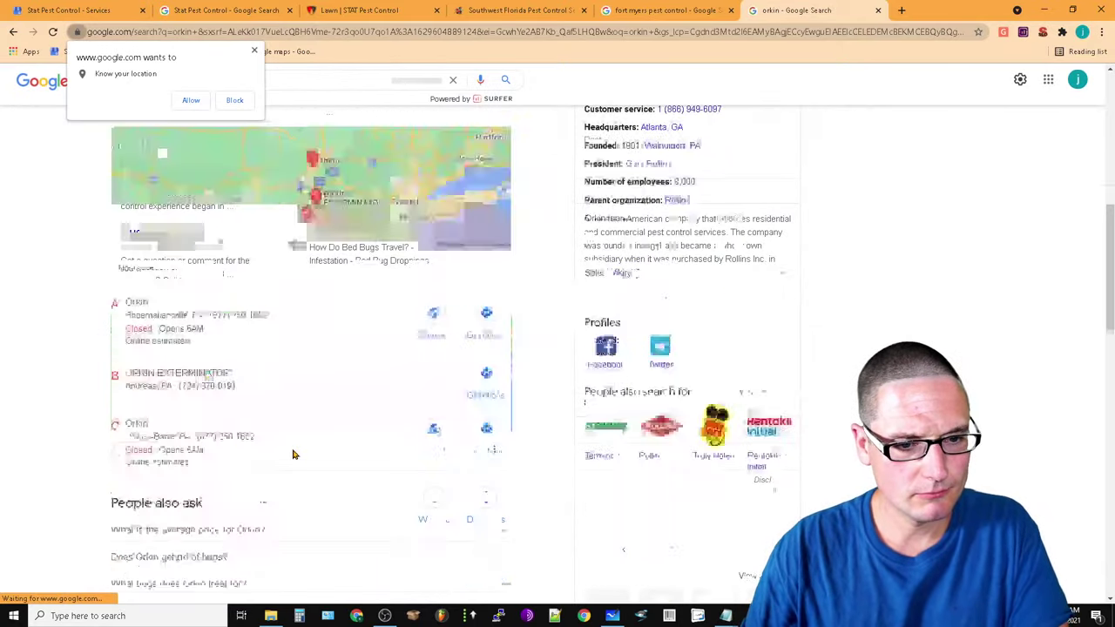
pyautogui.scroll(8, 291, 448)
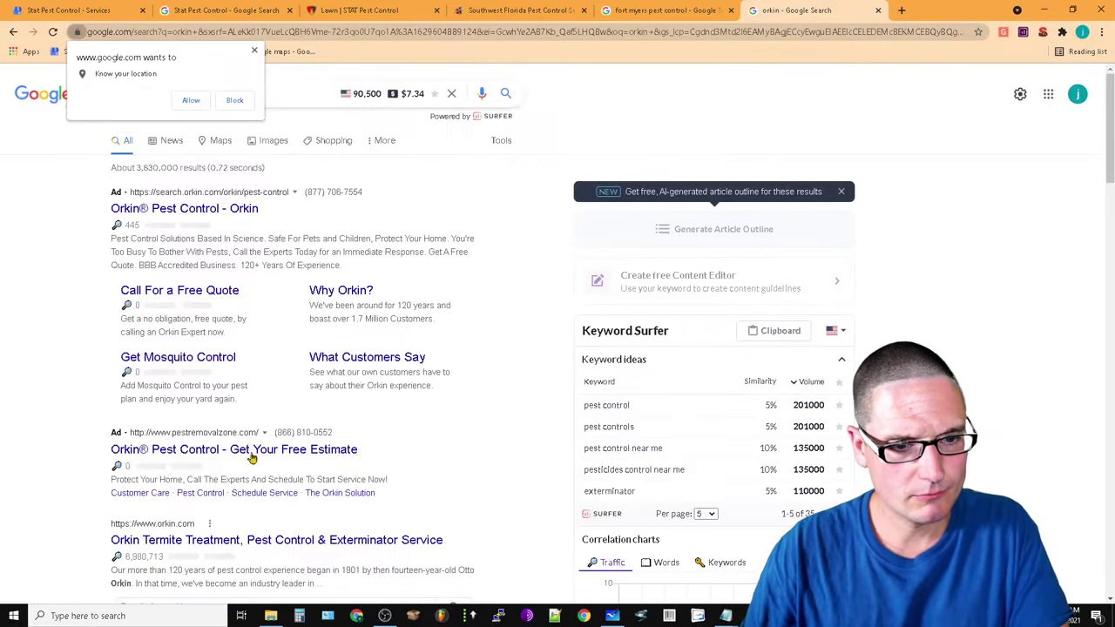
# Refine the Google search to "orkin flordia" and open Orkin's Fort Lauderdale business listing
pyautogui.click(228, 103)
pyautogui.click(177, 95)
pyautogui.write('flor')
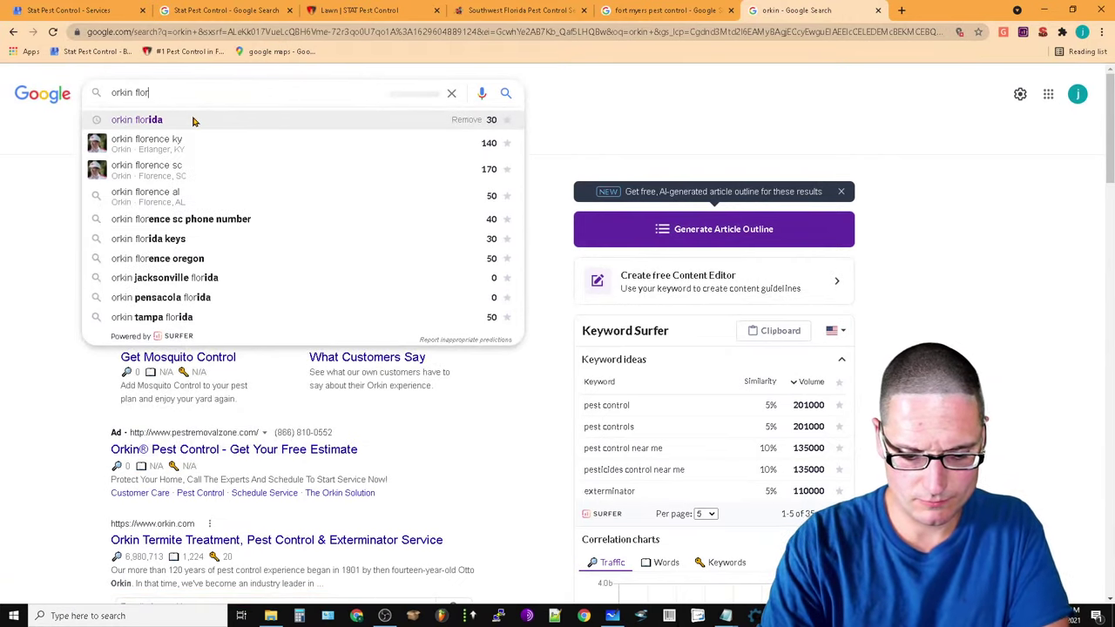
pyautogui.write('dia')
pyautogui.press('Return')
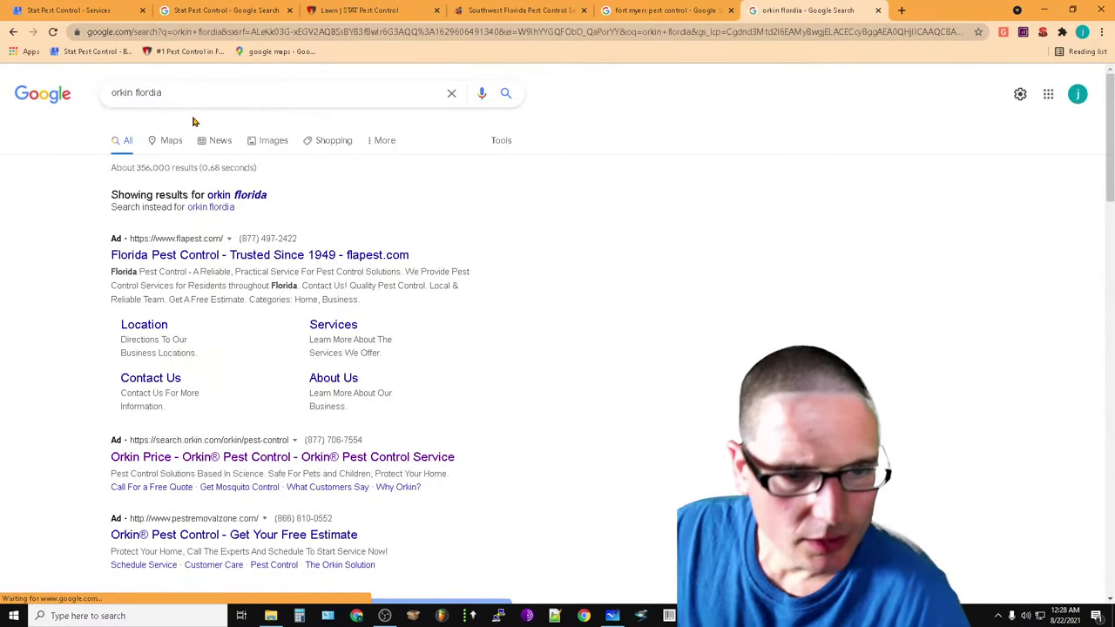
pyautogui.scroll(-5, 199, 232)
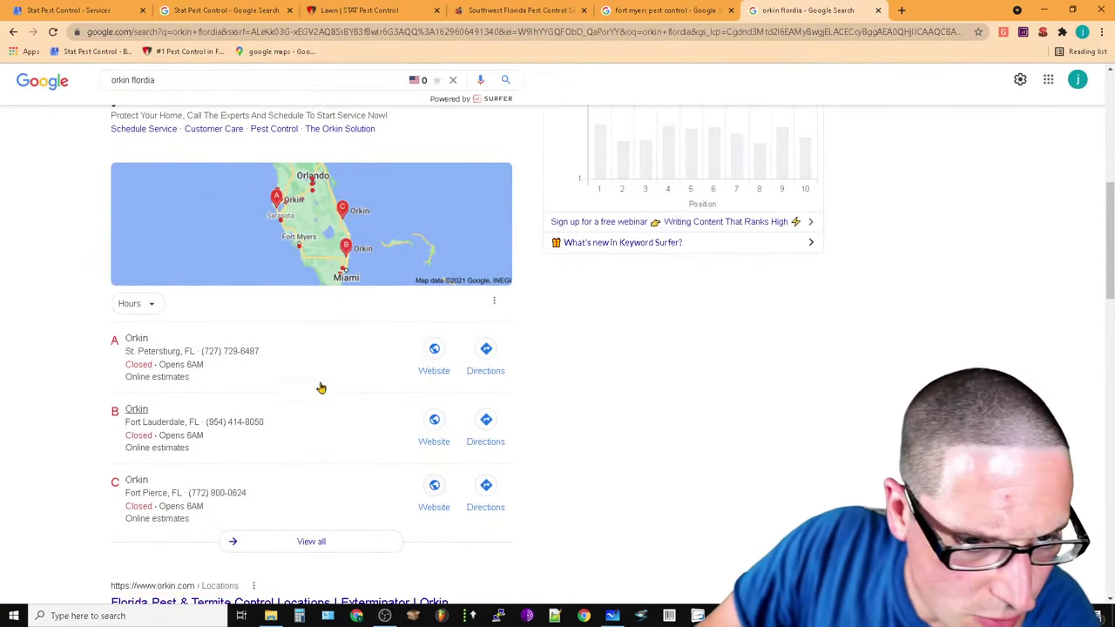
pyautogui.click(351, 444)
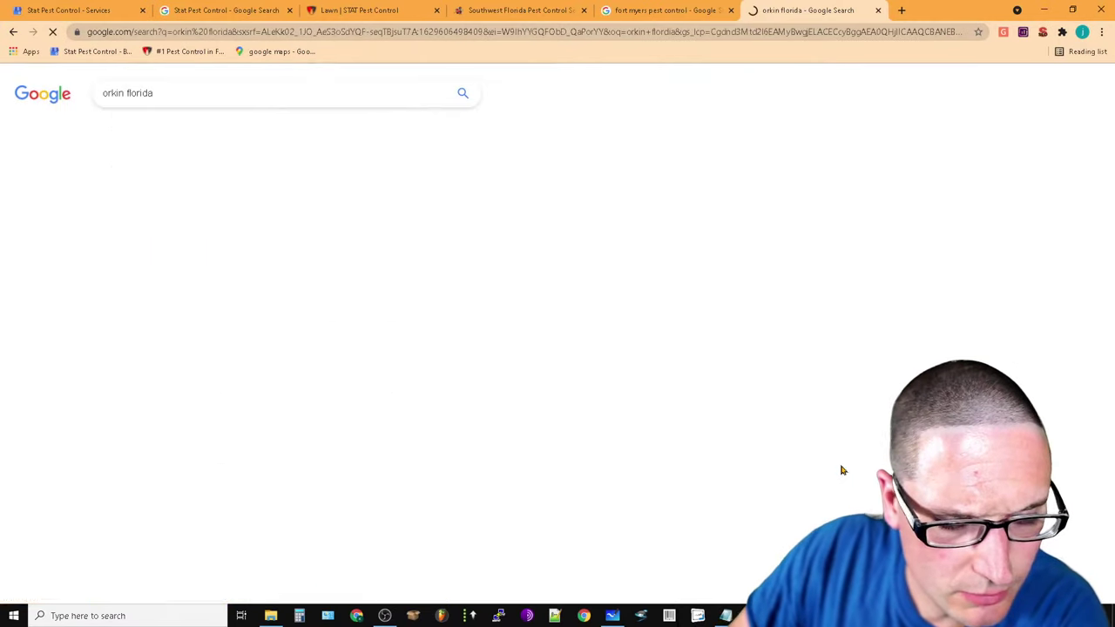
# Examine the Fort Lauderdale Orkin listing's reviews, business description and posts for listed services
pyautogui.scroll(-5, 545, 338)
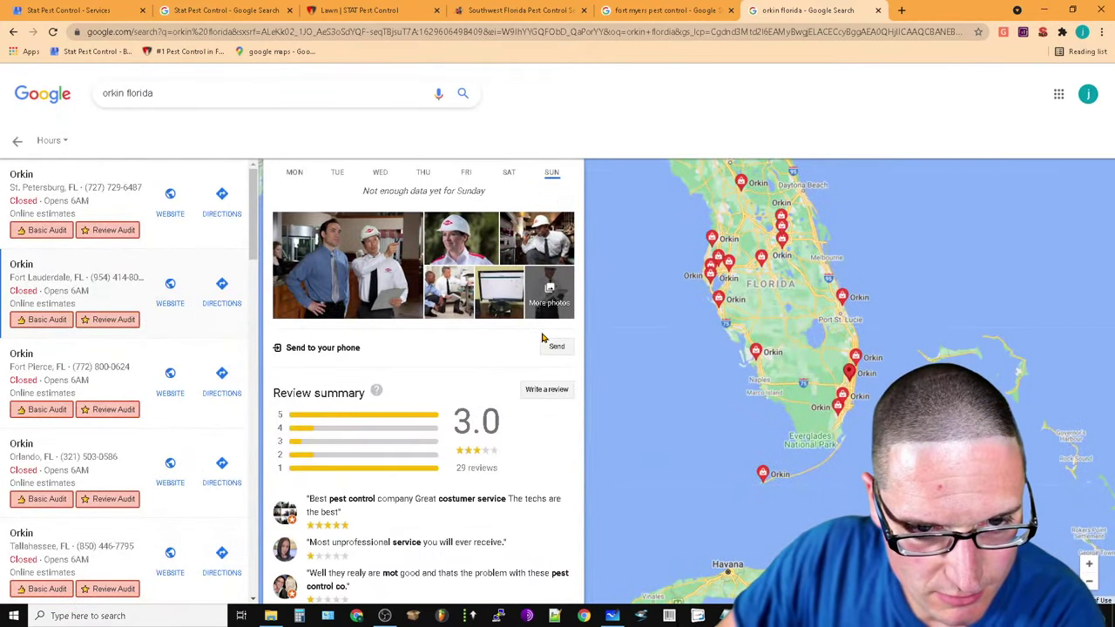
pyautogui.scroll(-2, 555, 418)
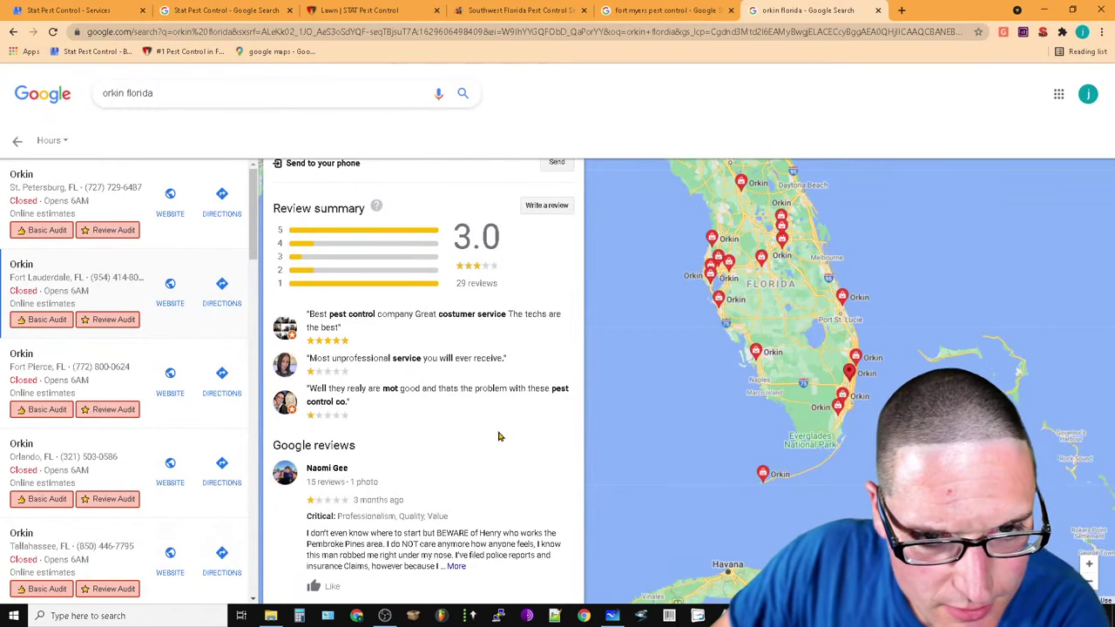
pyautogui.scroll(-8, 499, 436)
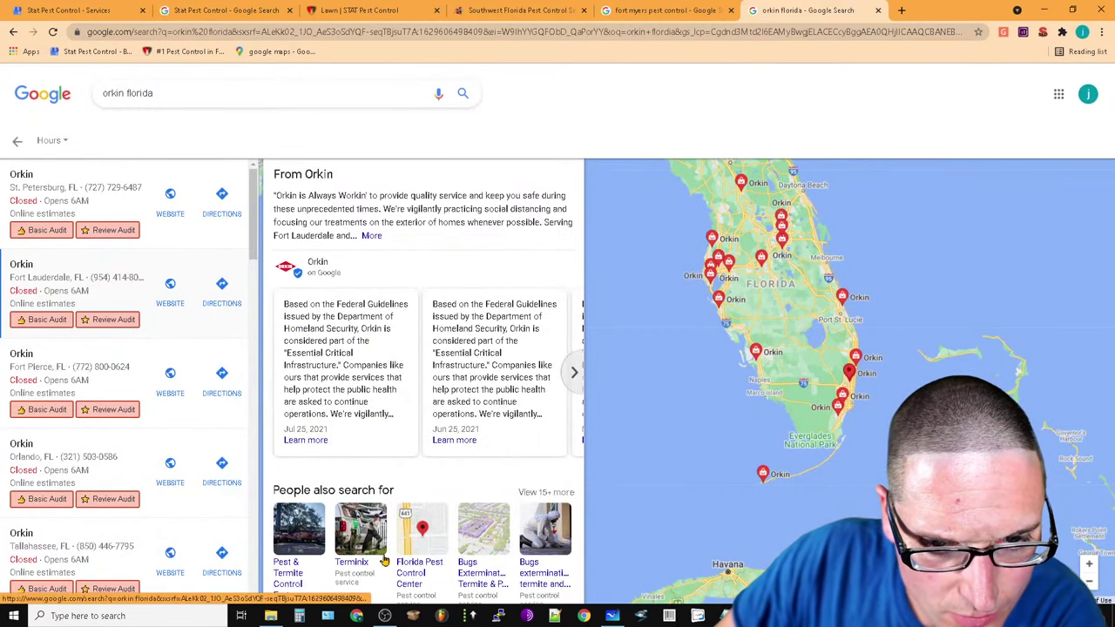
pyautogui.scroll(-3, 546, 567)
pyautogui.scroll(4, 546, 567)
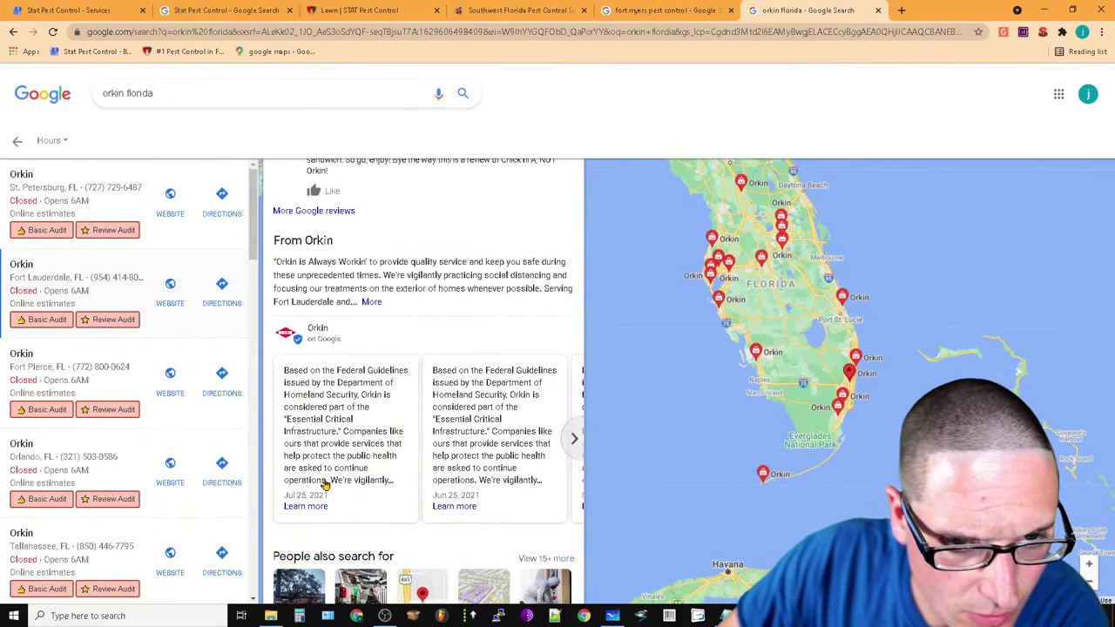
pyautogui.scroll(10, 324, 485)
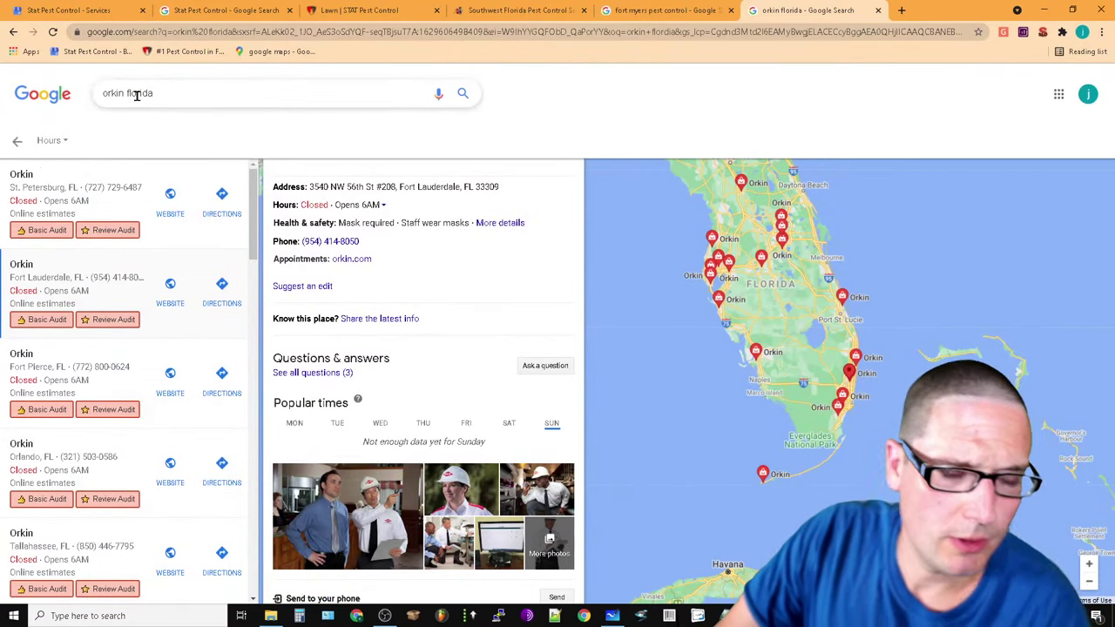
# Search the local business results for "south flordia pest control"
pyautogui.tripleClick(215, 86)
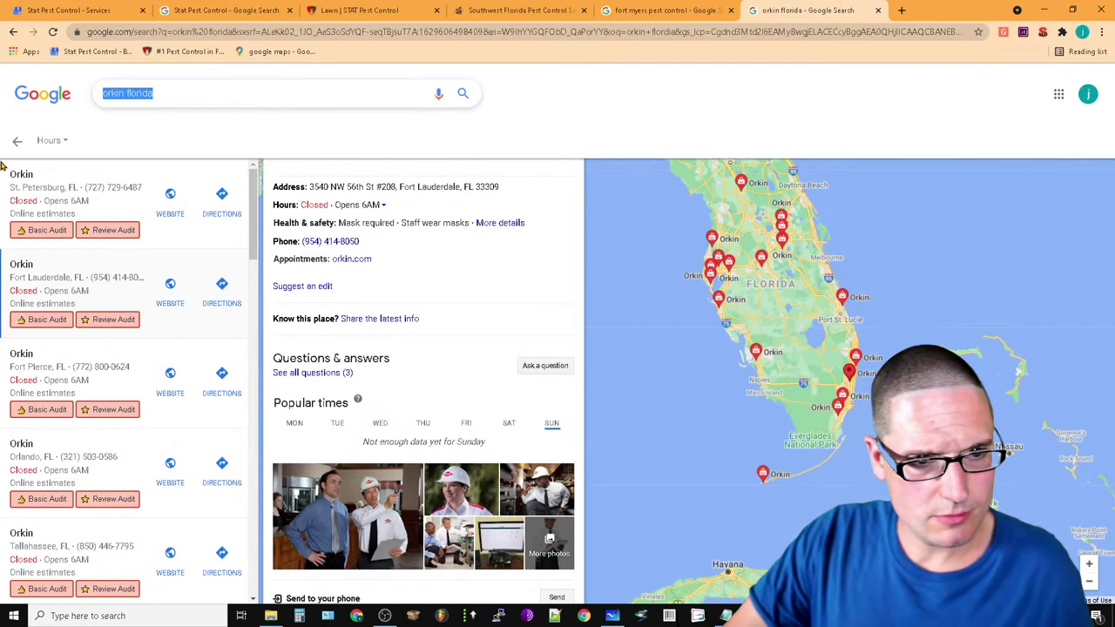
pyautogui.click(667, 9)
pyautogui.click(783, 10)
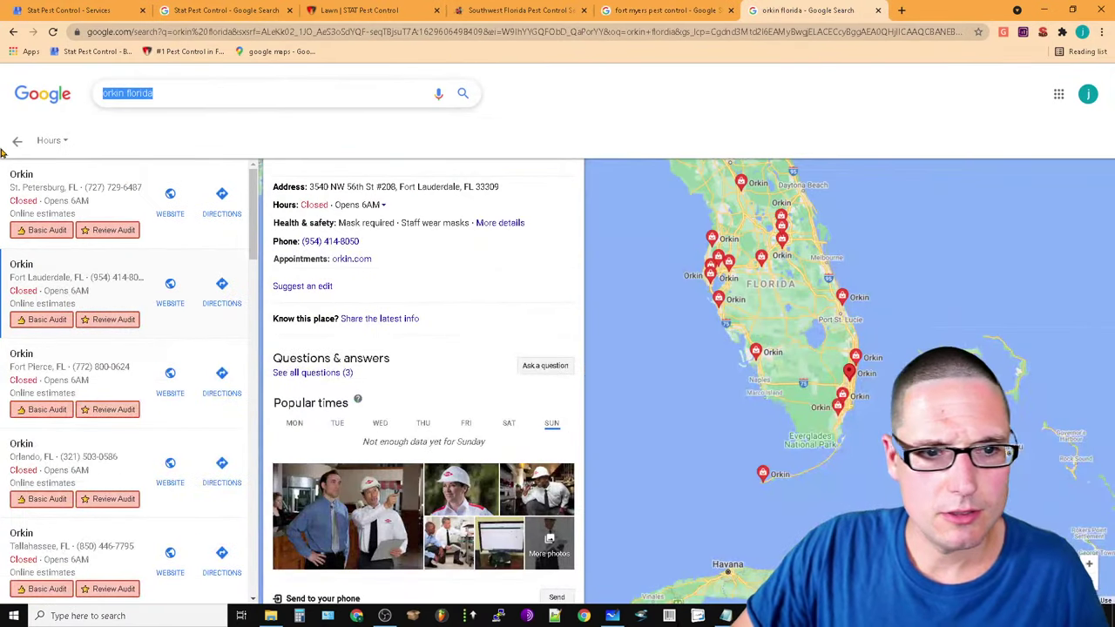
pyautogui.write('so')
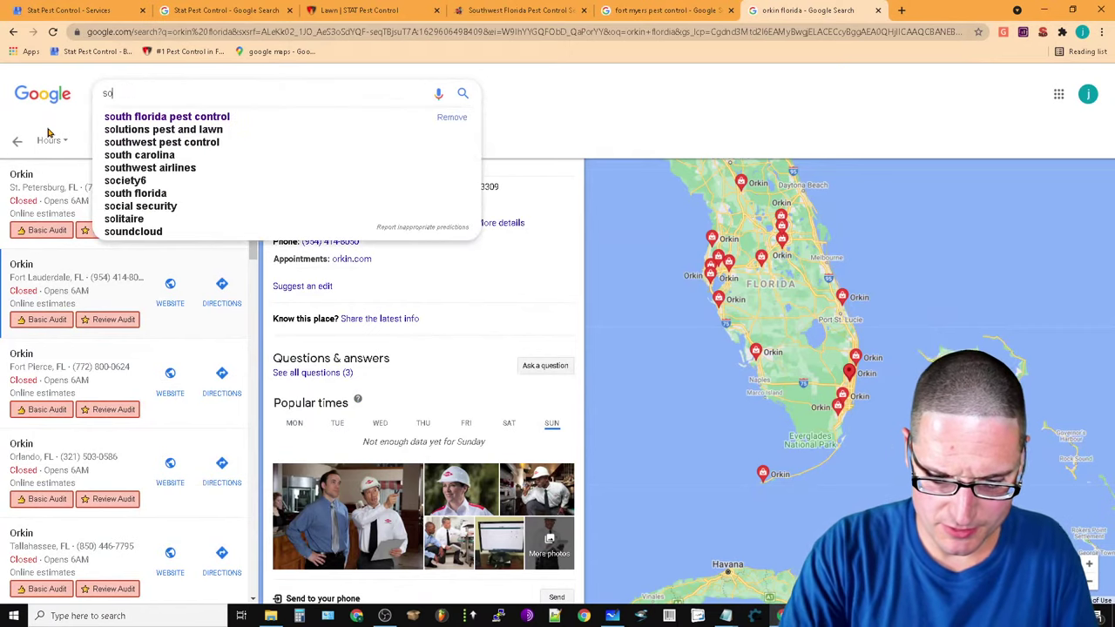
pyautogui.write('uth flordia')
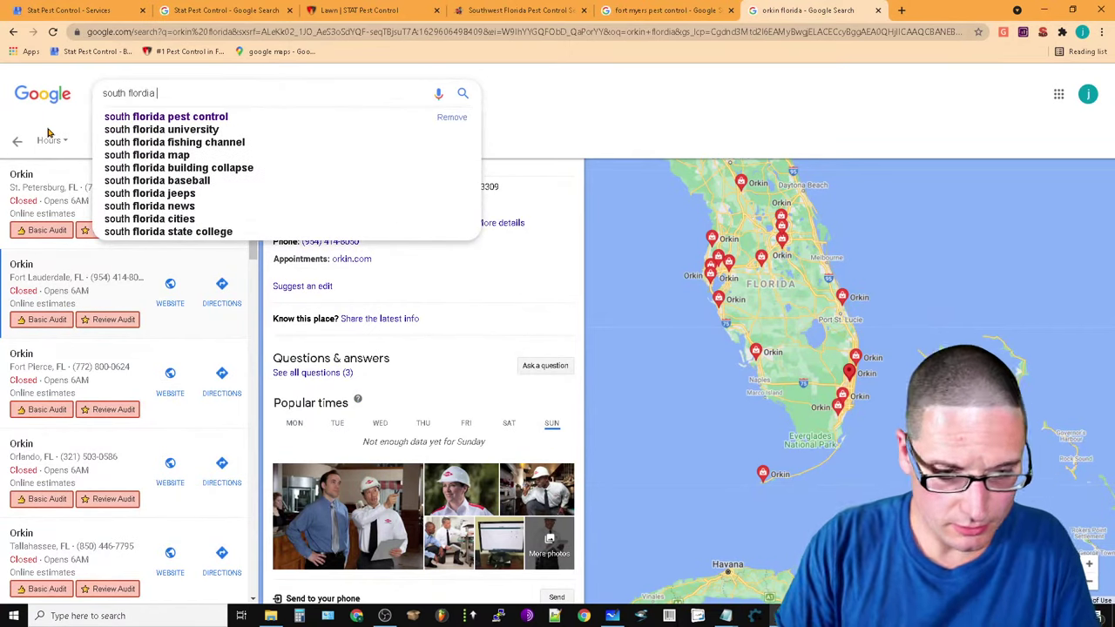
pyautogui.write(' pest control')
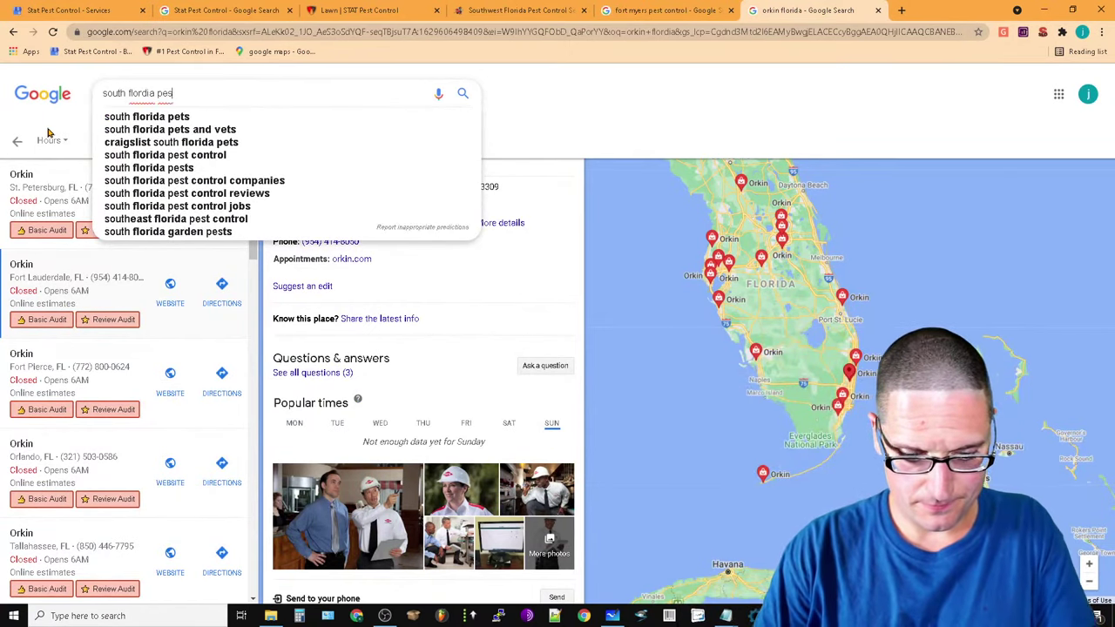
pyautogui.press('Return')
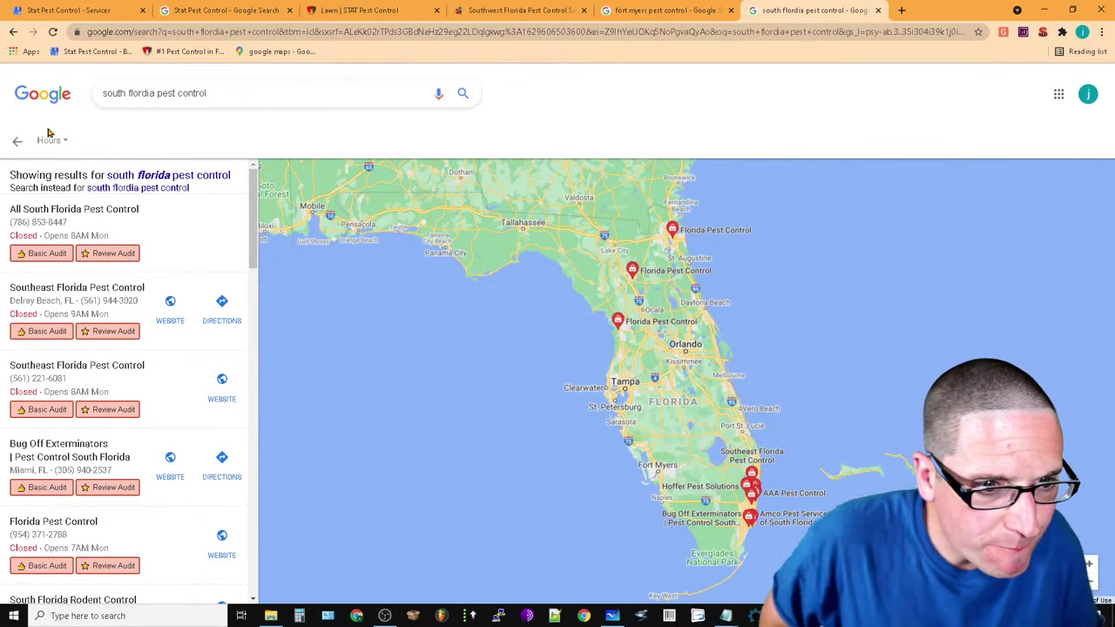
# Survey the pest control companies in the results list and on the map around South Florida
pyautogui.scroll(-4, 200, 438)
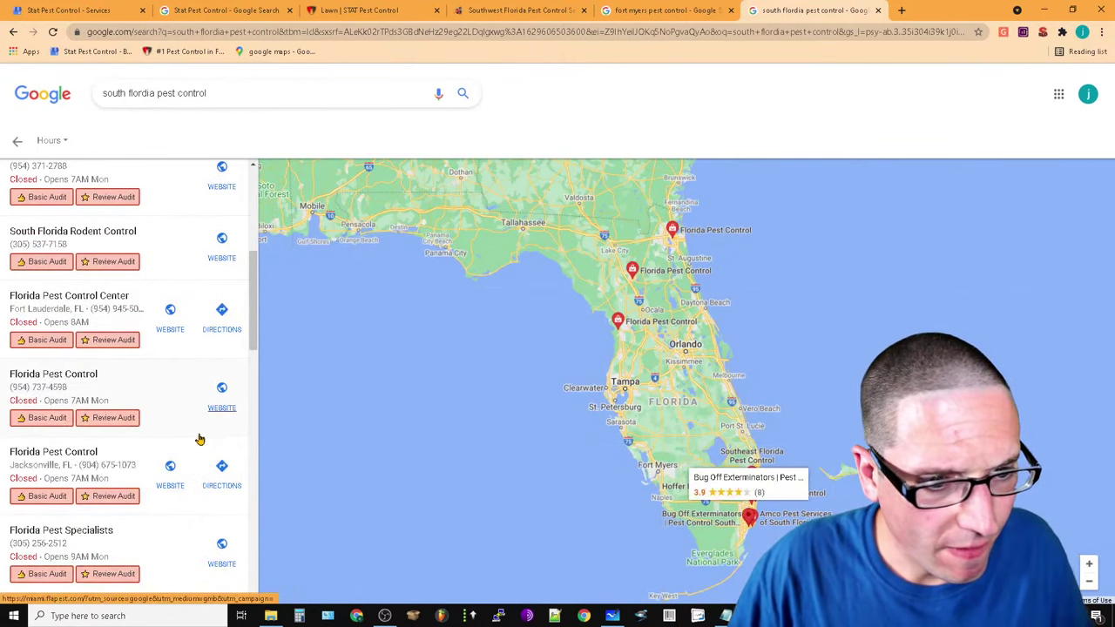
pyautogui.scroll(2, 273, 479)
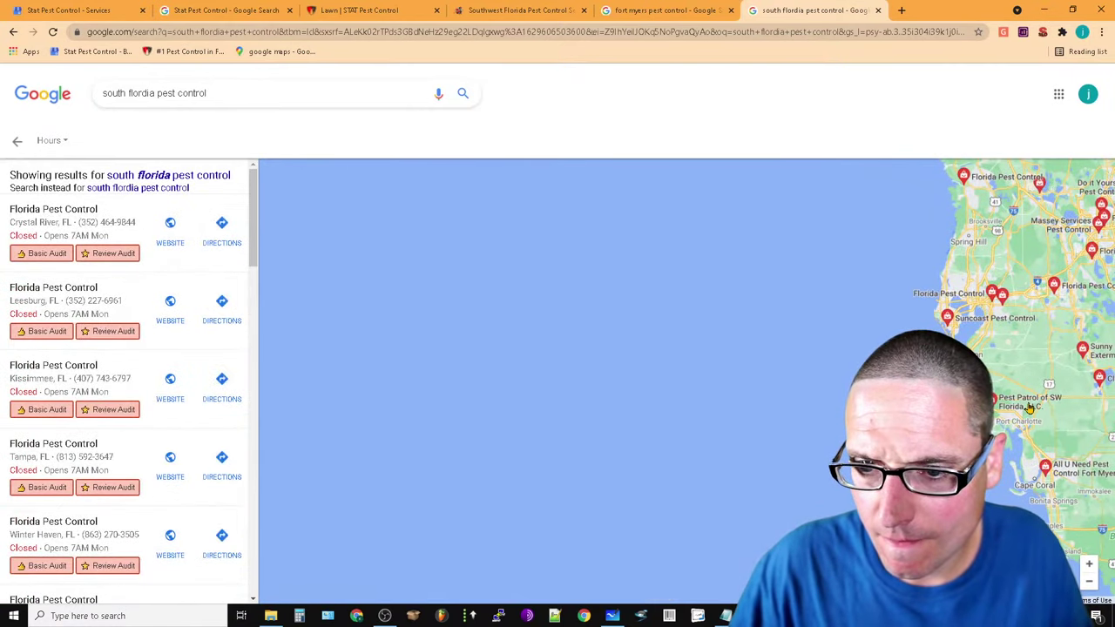
pyautogui.moveTo(1028, 408); pyautogui.dragTo(509, 419)
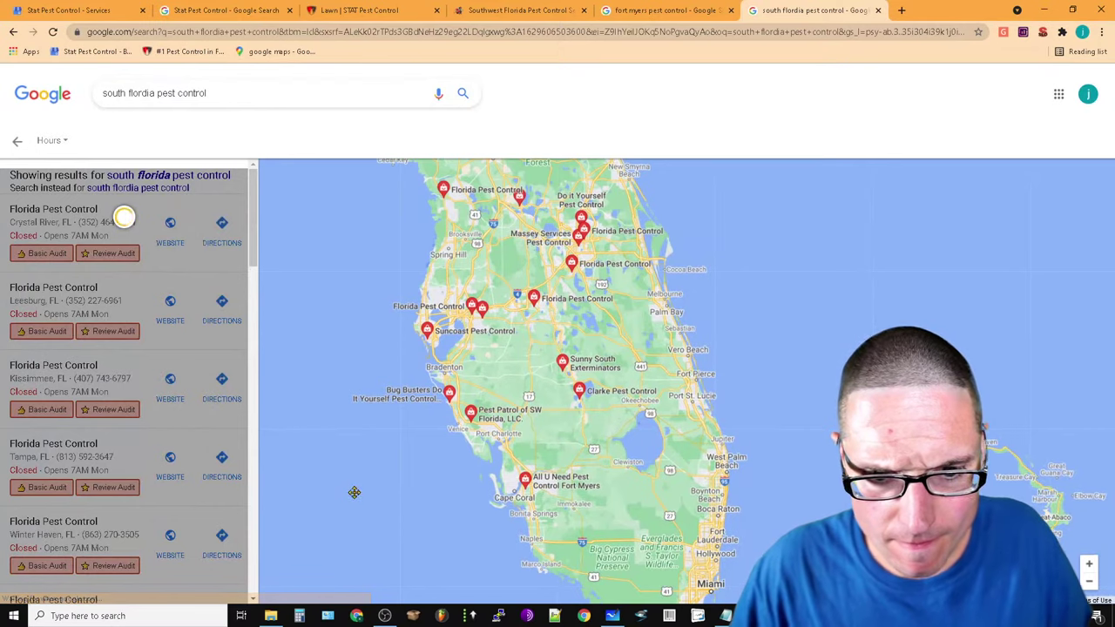
pyautogui.scroll(2, 354, 493)
pyautogui.moveTo(410, 420); pyautogui.dragTo(490, 356)
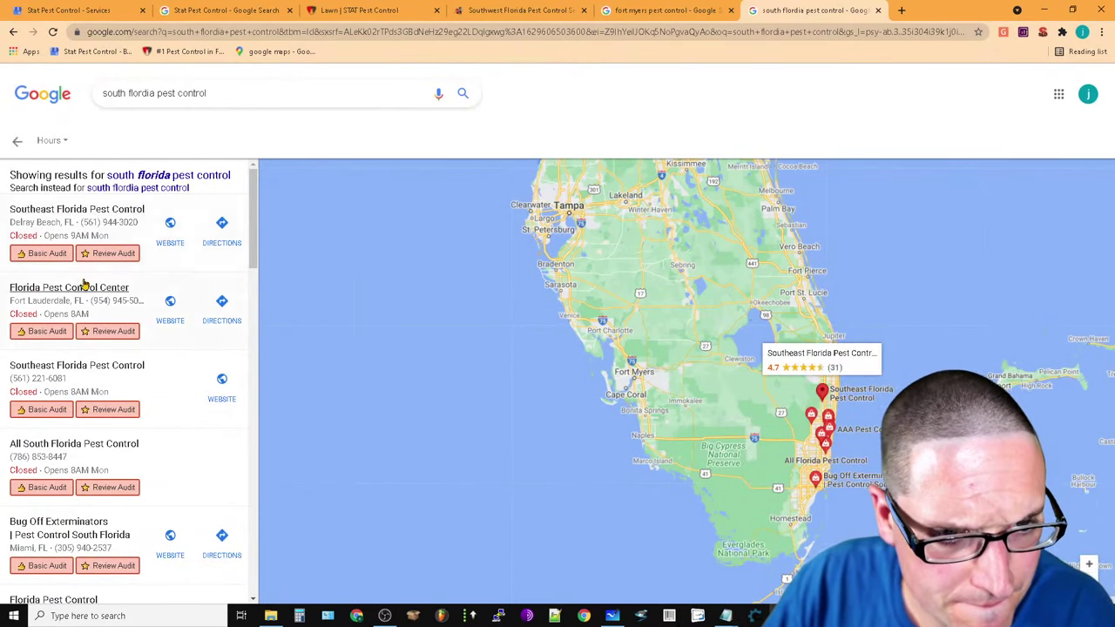
pyautogui.scroll(1, 841, 410)
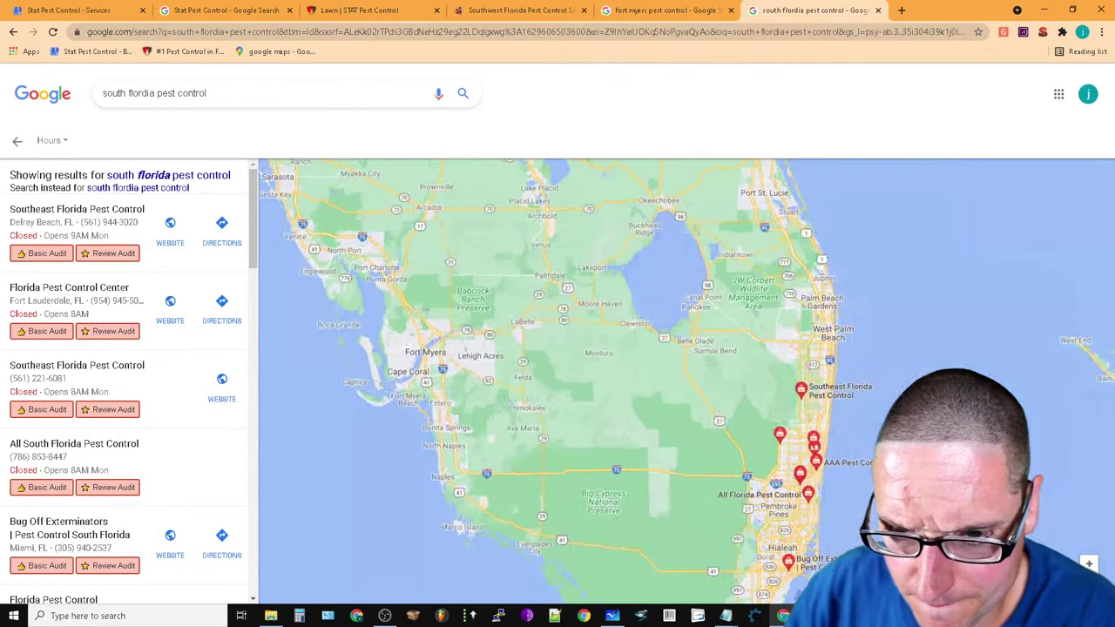
pyautogui.moveTo(740, 331); pyautogui.dragTo(583, 197)
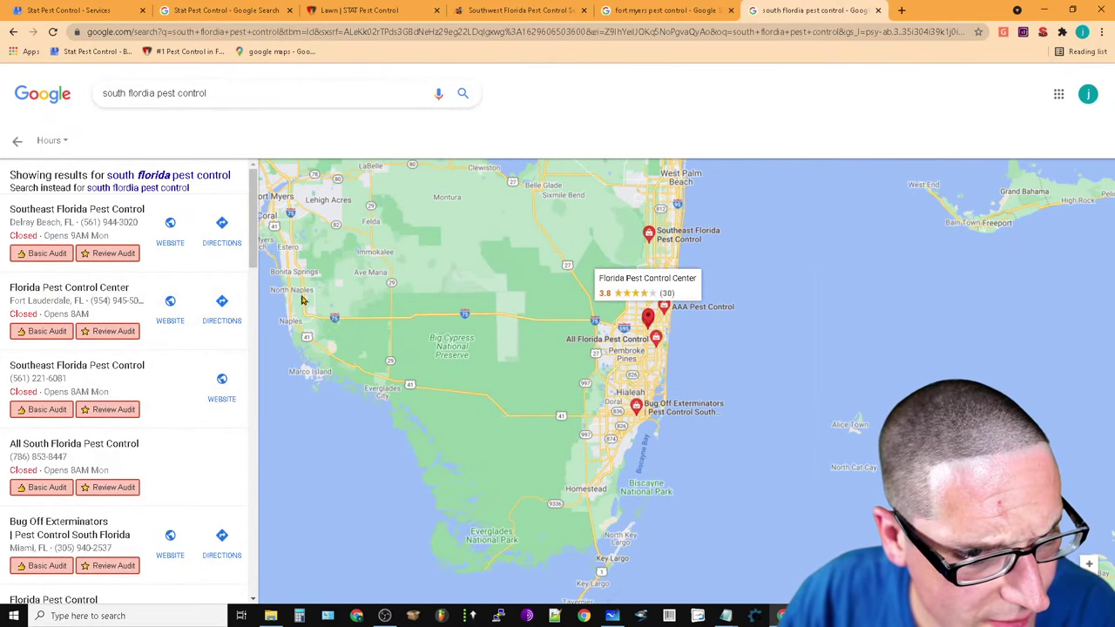
# Open the Bug Off Exterminators listing in Miami and review its categories, business details and customer reviews
pyautogui.click(685, 411)
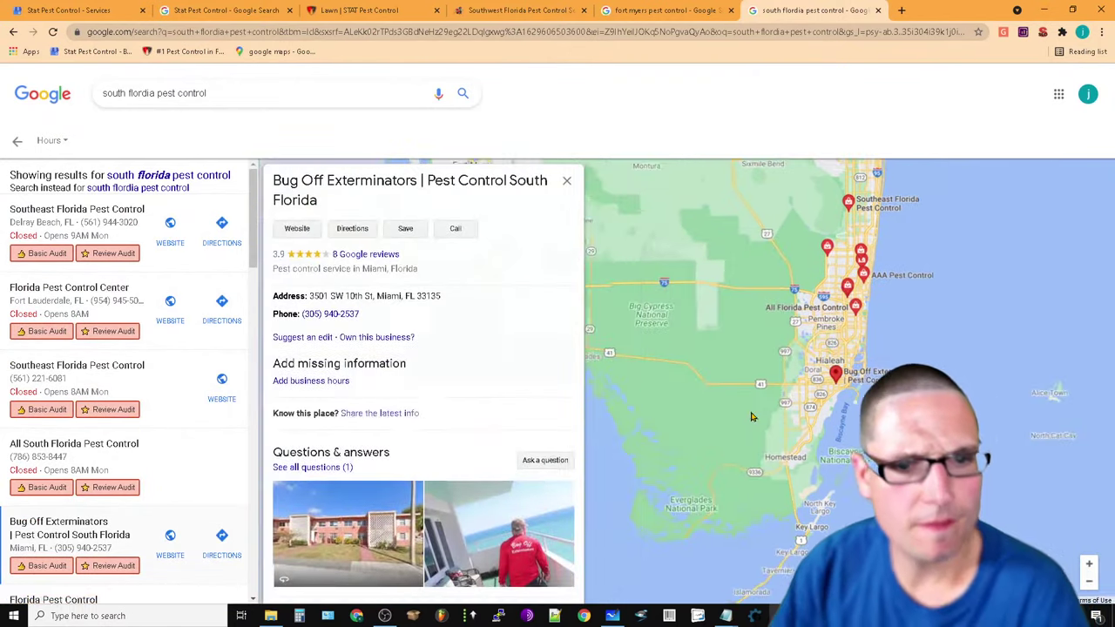
pyautogui.scroll(-6, 490, 341)
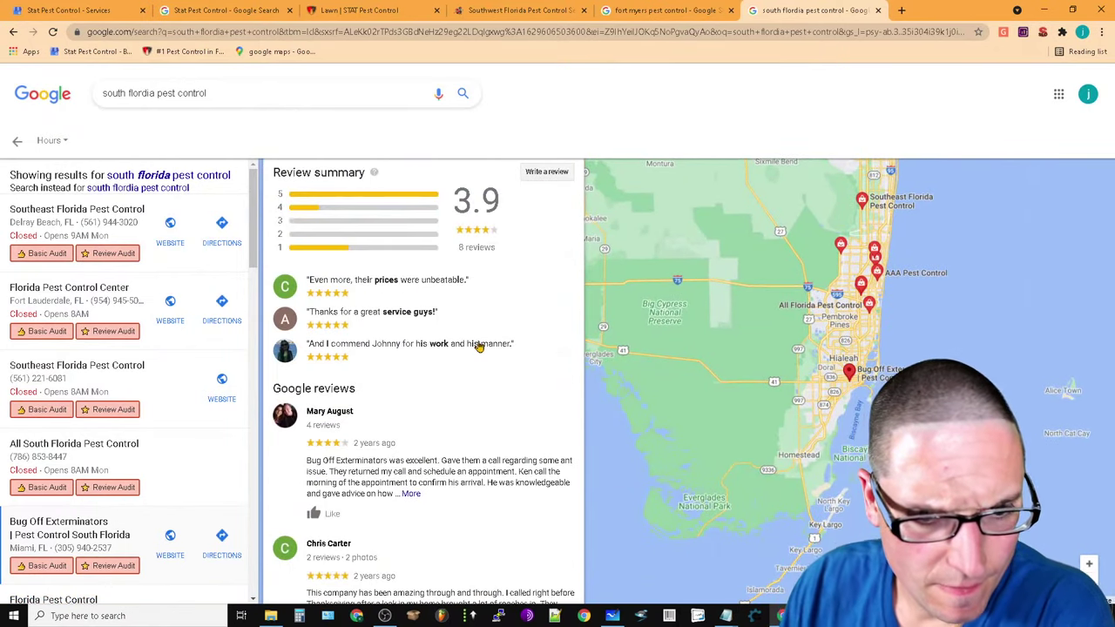
pyautogui.scroll(6, 493, 340)
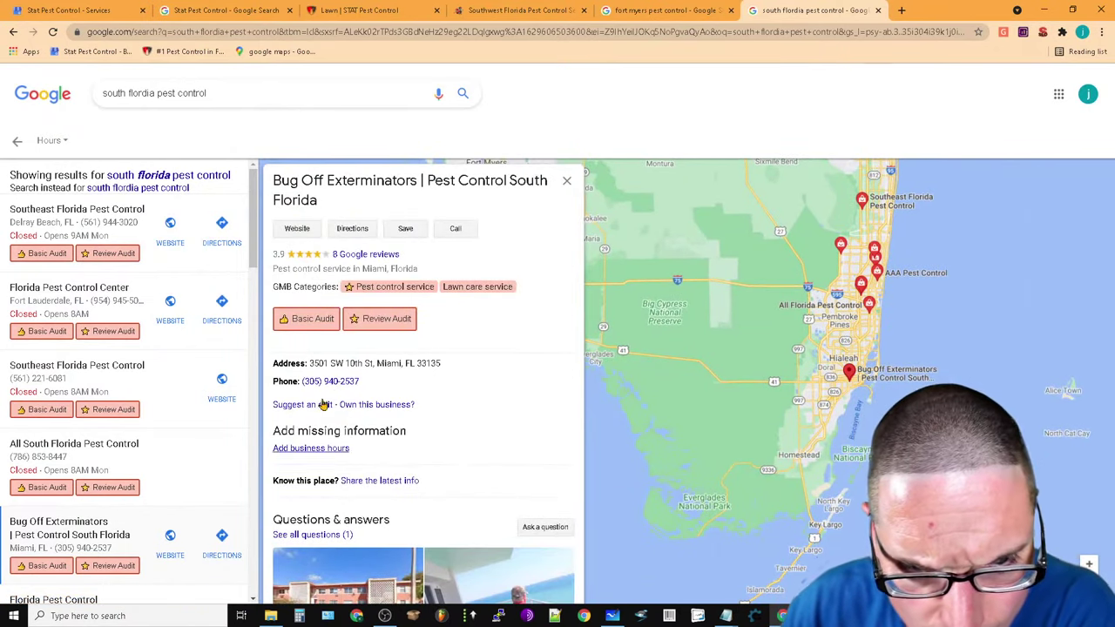
# Return to the Fort Myers results and replace them with a Google search for "biggest cities in flordia"
pyautogui.scroll(-2, 767, 473)
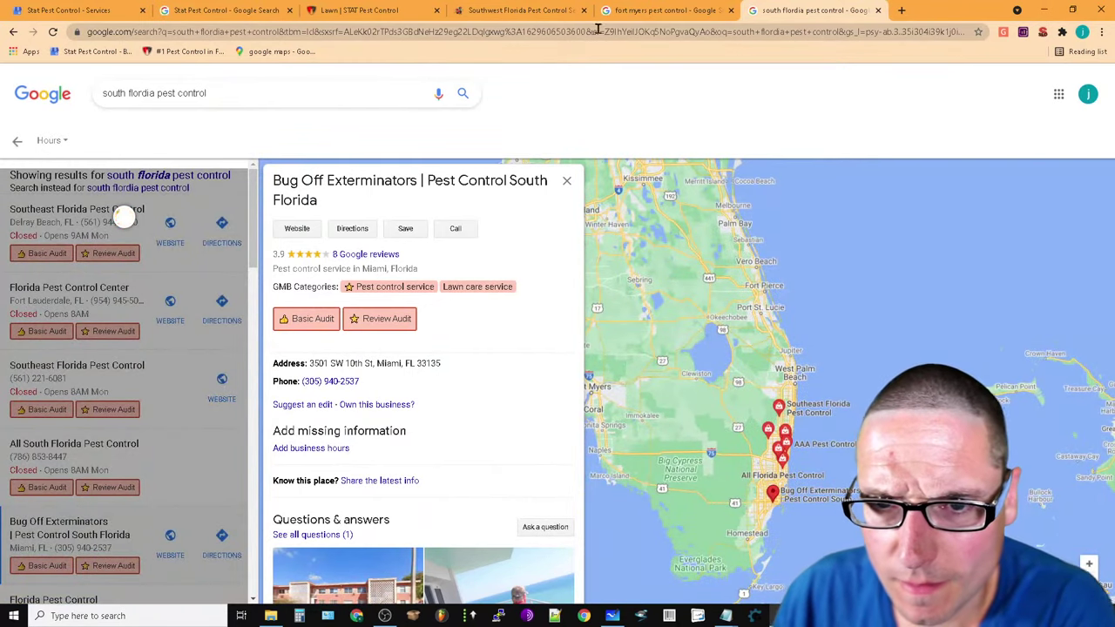
pyautogui.click(648, 10)
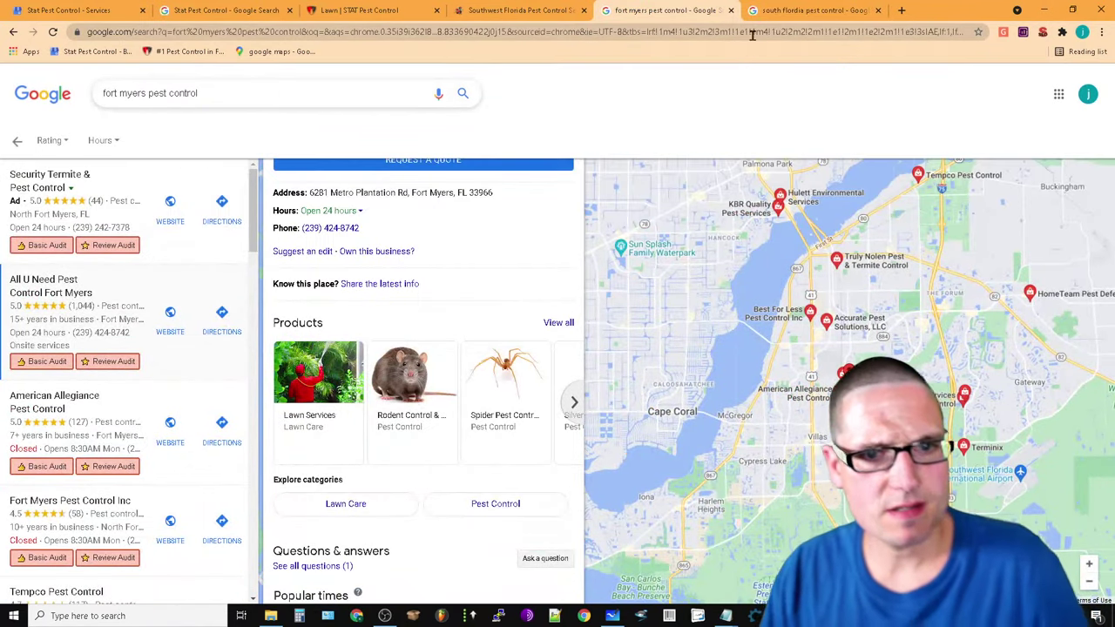
pyautogui.click(613, 36)
pyautogui.write('goo')
pyautogui.press('Return')
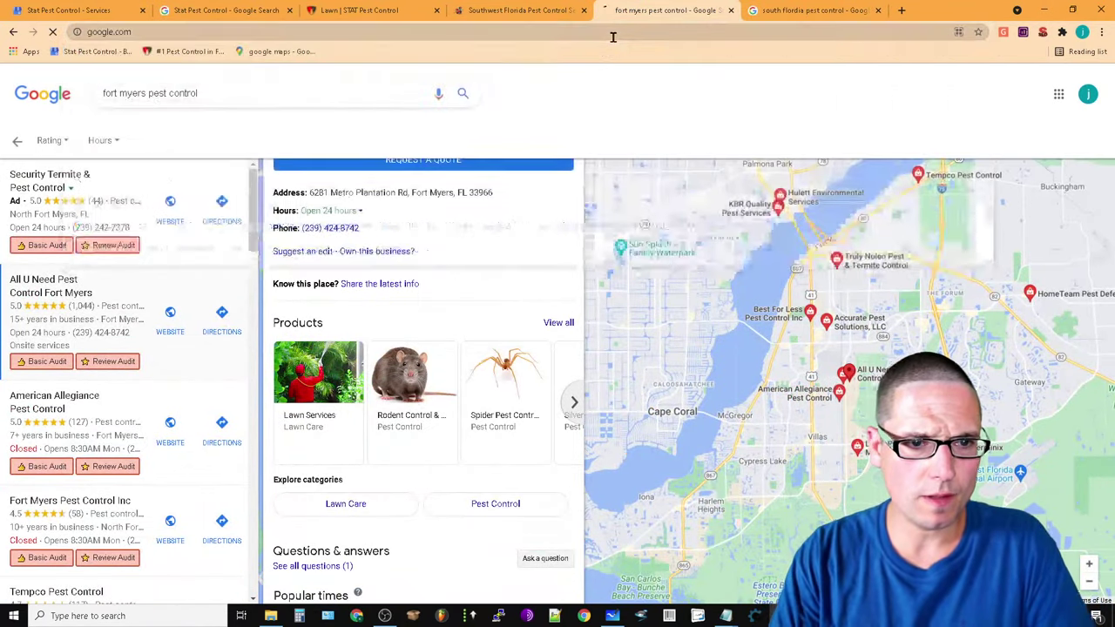
pyautogui.write('bigges')
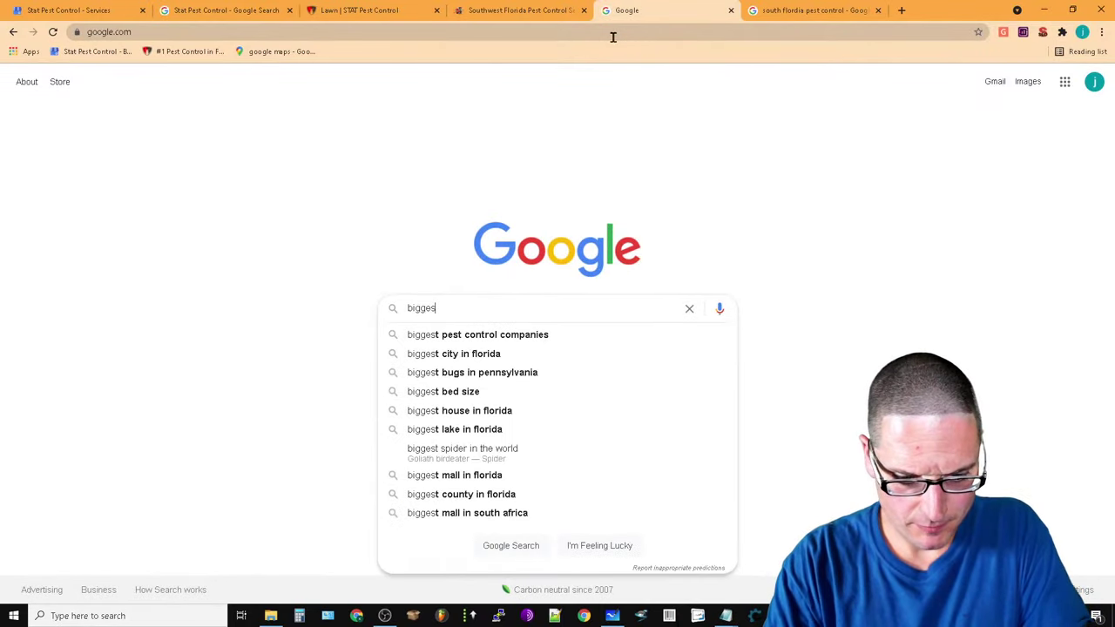
pyautogui.write('t cities in f')
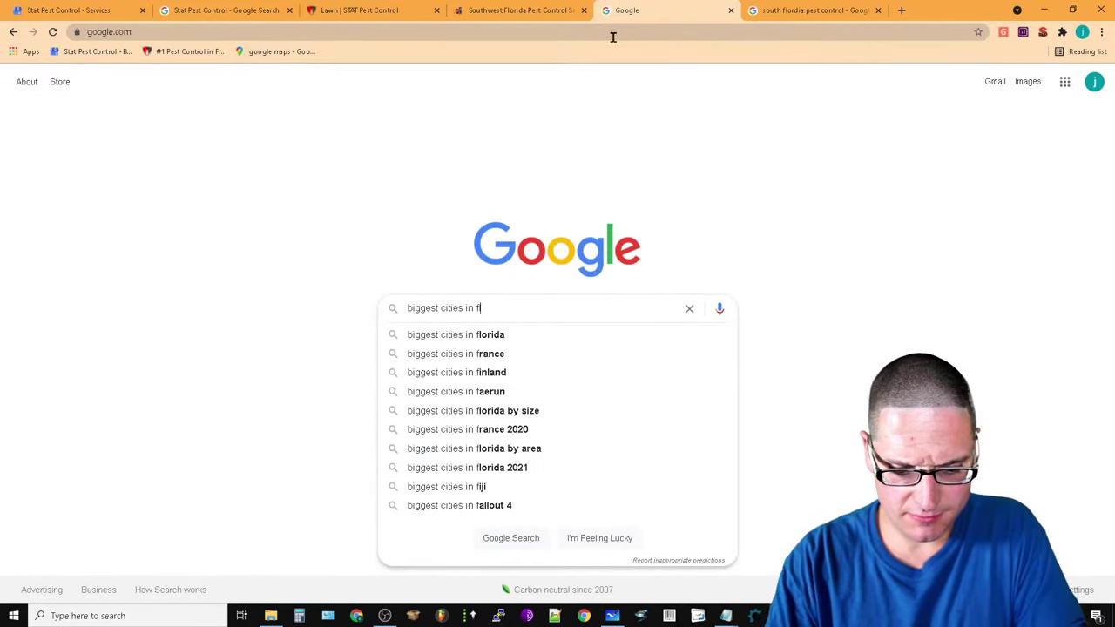
pyautogui.write('lordia')
pyautogui.press('Return')
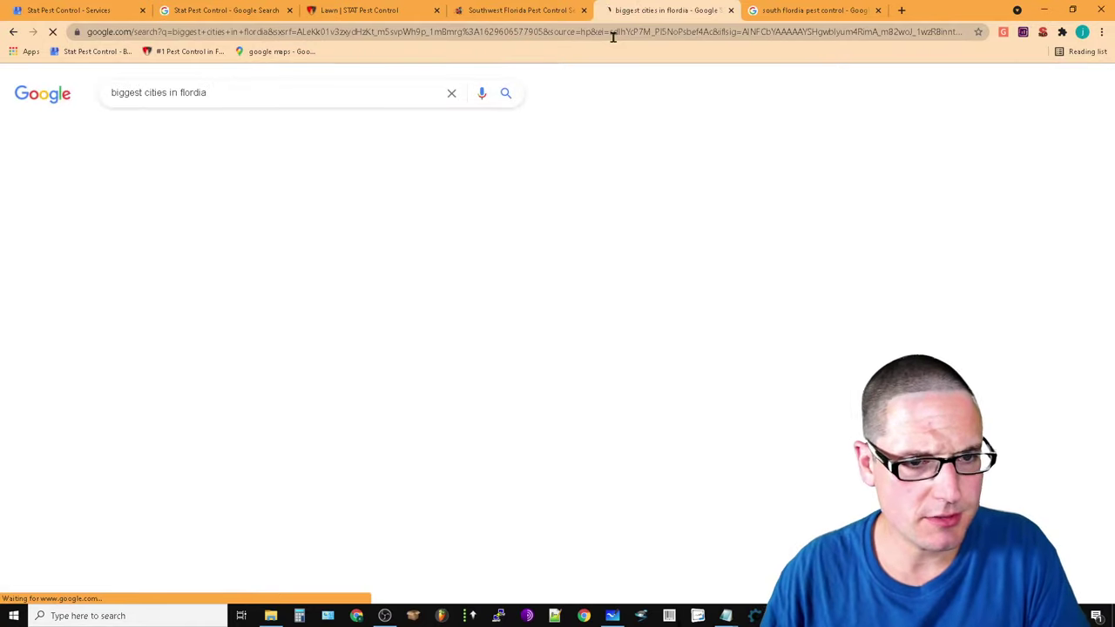
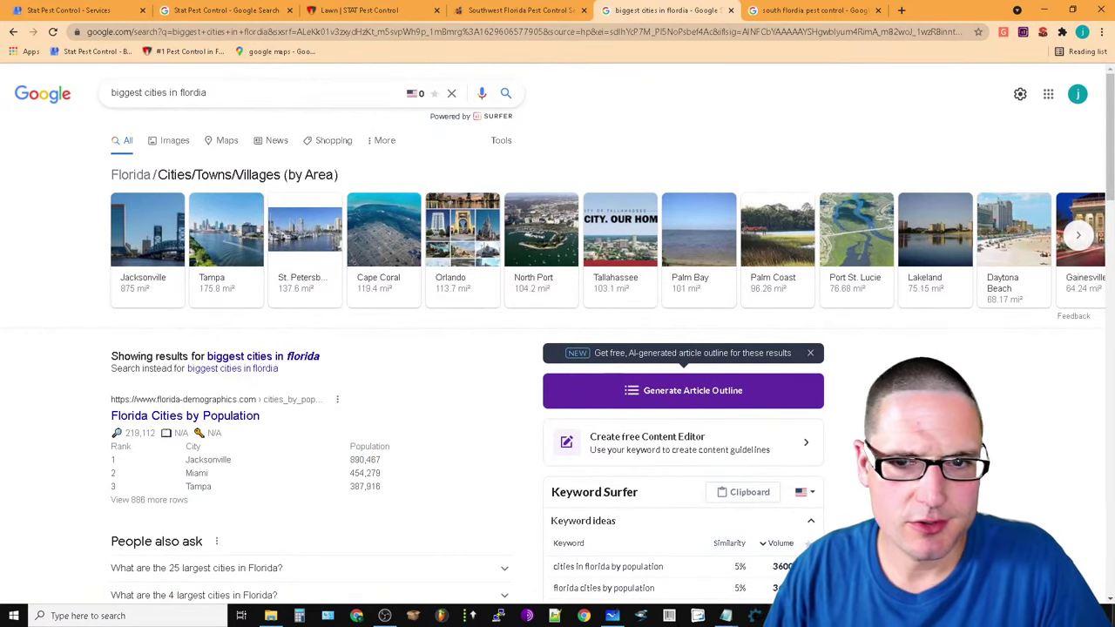
# Replace the South Florida query in the local business results with a search for "jacksonville pest control"
pyautogui.click(853, 9)
pyautogui.moveTo(284, 104); pyautogui.dragTo(4, 90)
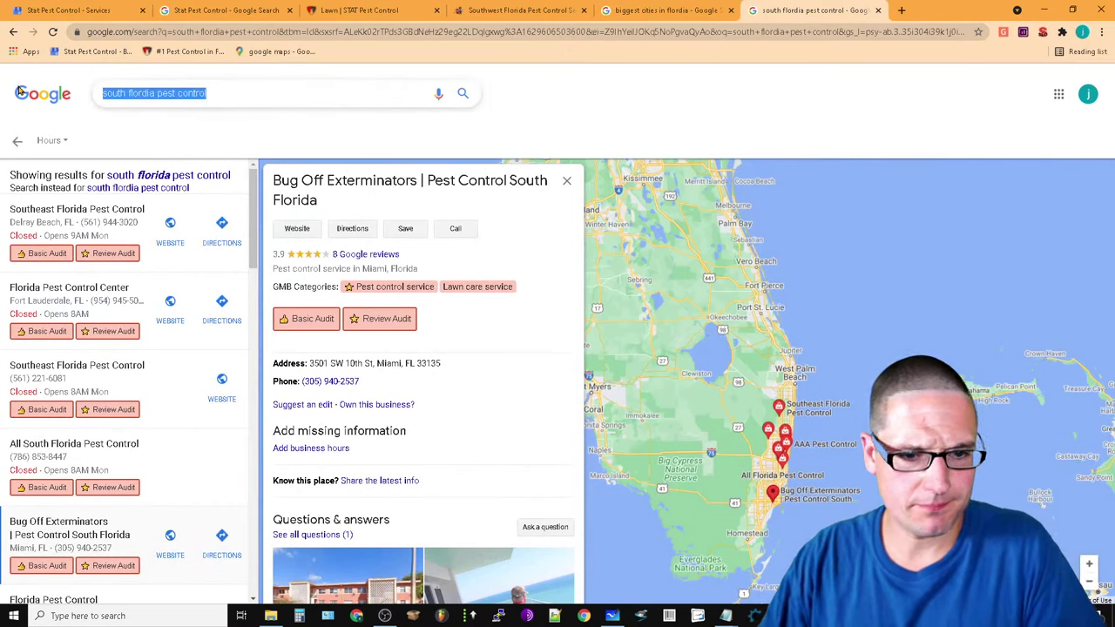
pyautogui.press('BackSpace')
pyautogui.write('jacksonville ')
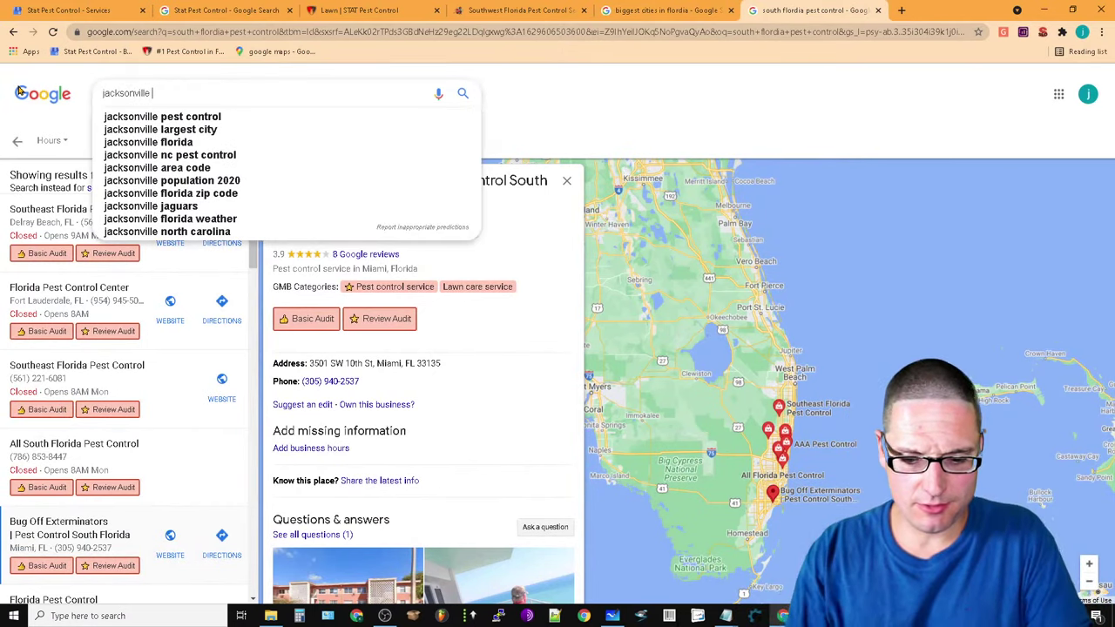
pyautogui.write('pest control')
pyautogui.press('Return')
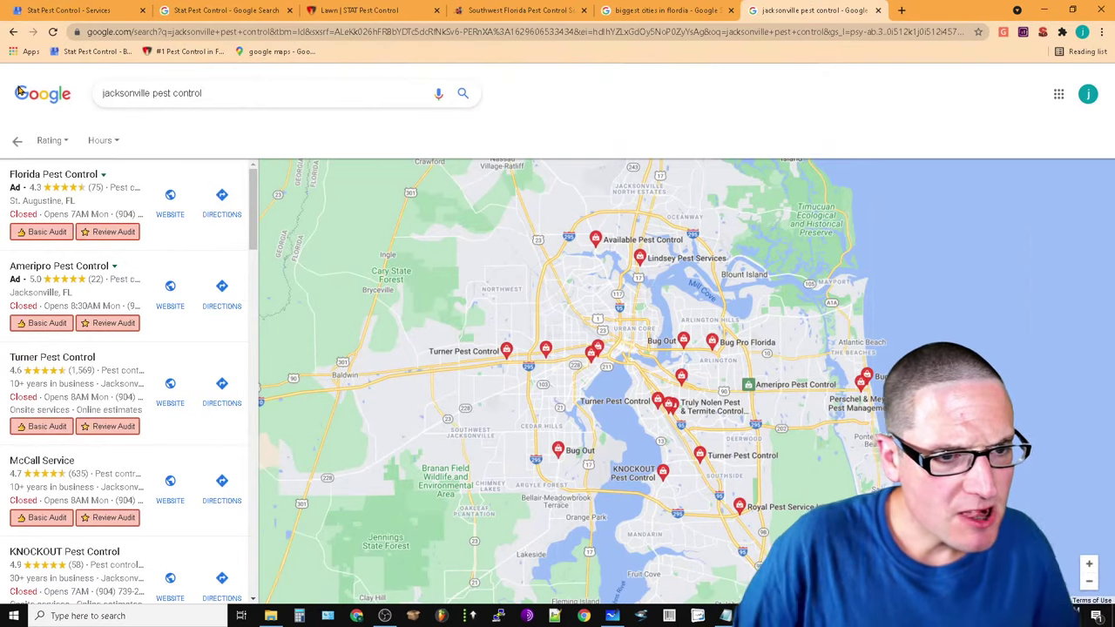
# Open Turner Pest Control's website from the Jacksonville results, skim its services, and close the page
pyautogui.click(171, 381)
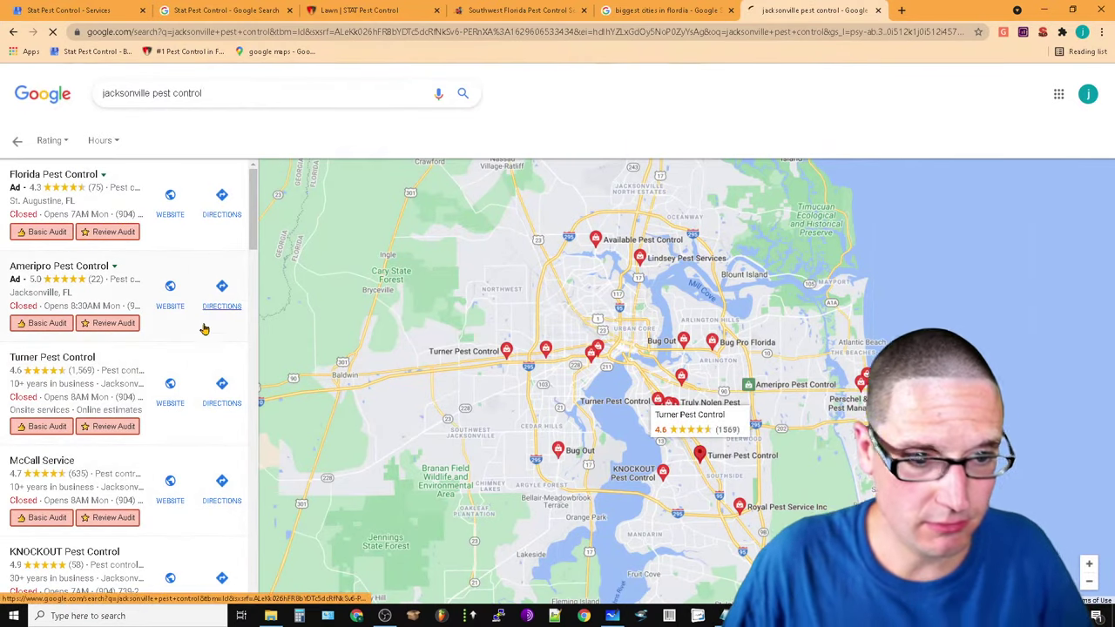
pyautogui.scroll(-7, 623, 518)
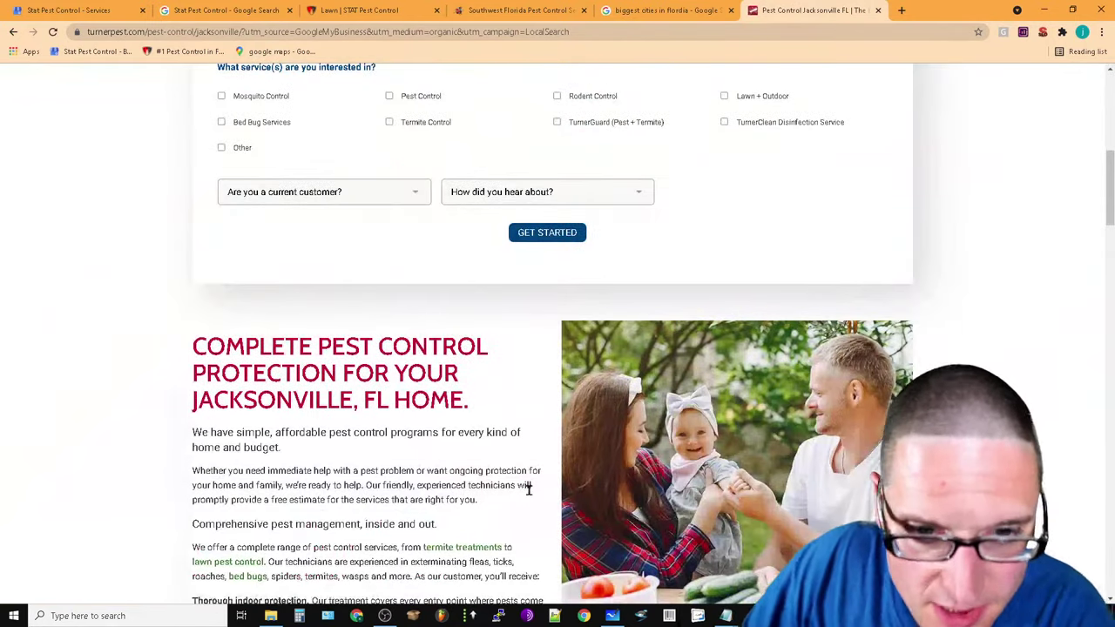
pyautogui.scroll(7, 623, 518)
pyautogui.click(878, 10)
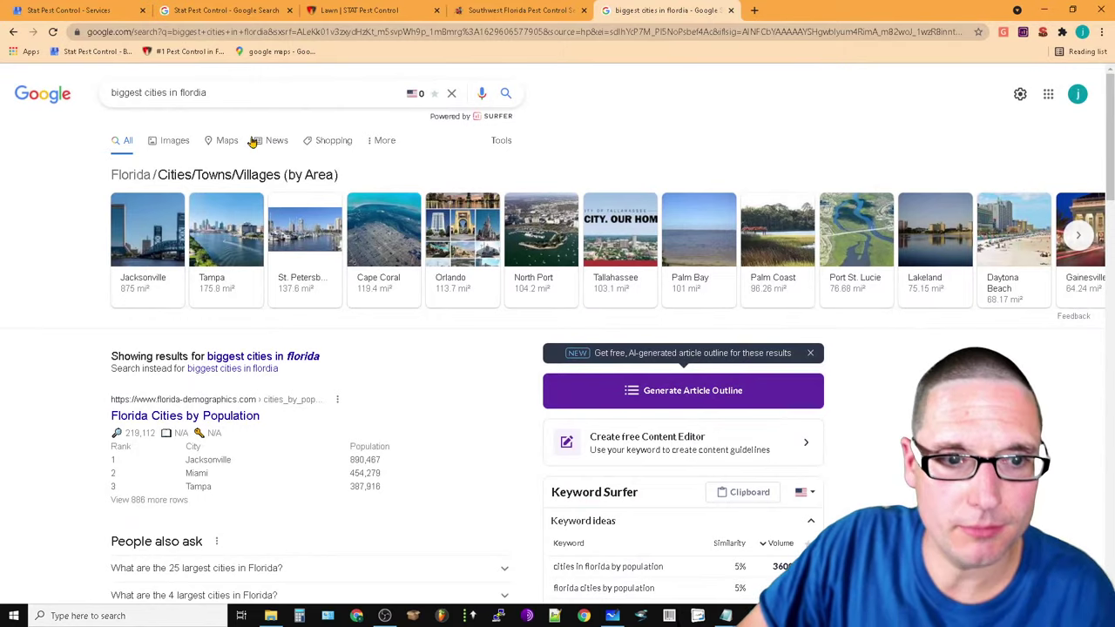
# Search Google for "jacksonville pest control" in a new tab and look over the local business results
pyautogui.click(754, 10)
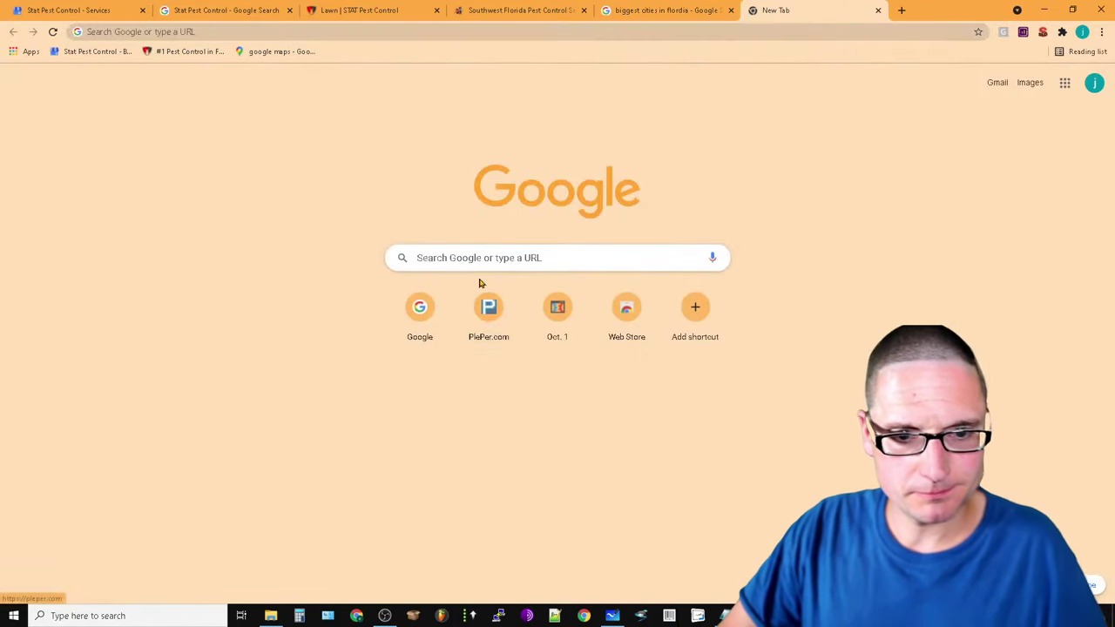
pyautogui.click(466, 253)
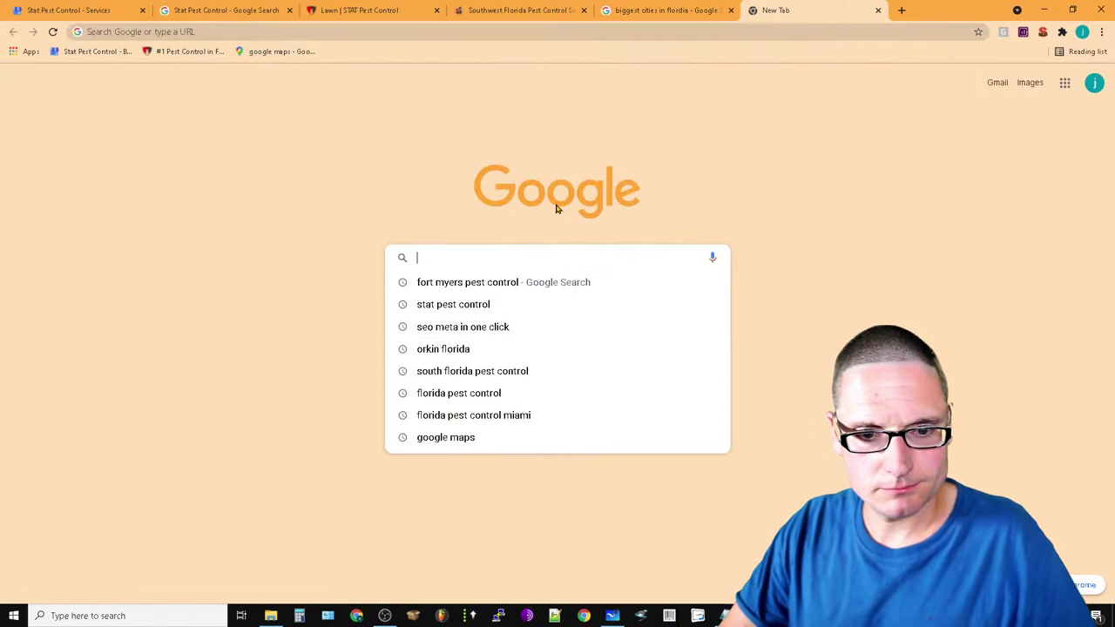
pyautogui.write('jacksonville')
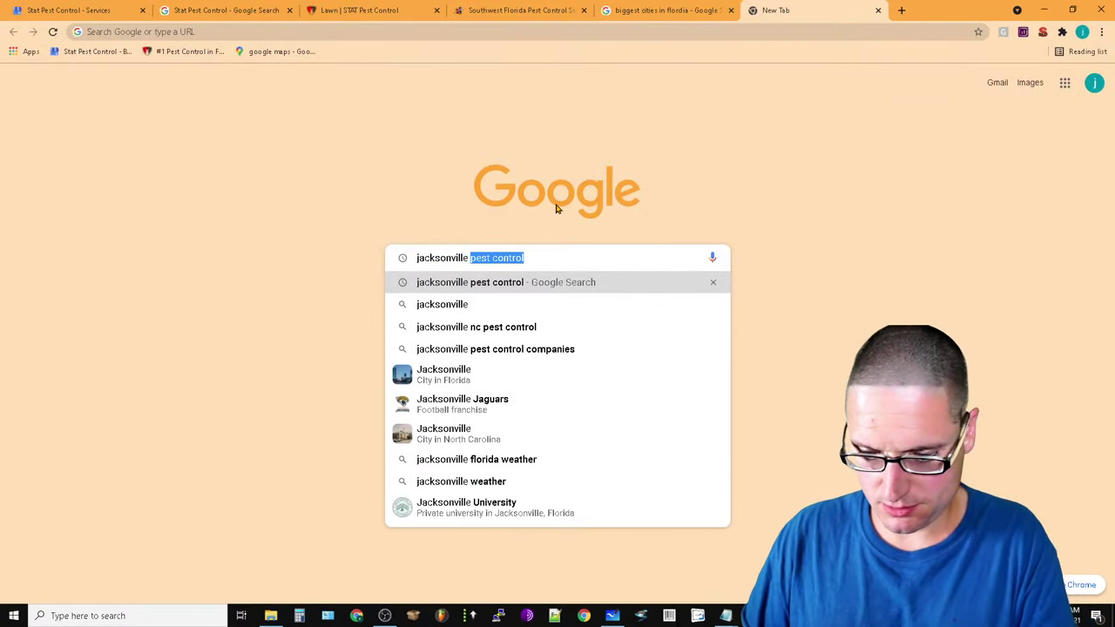
pyautogui.press('Return')
pyautogui.scroll(-4, 622, 485)
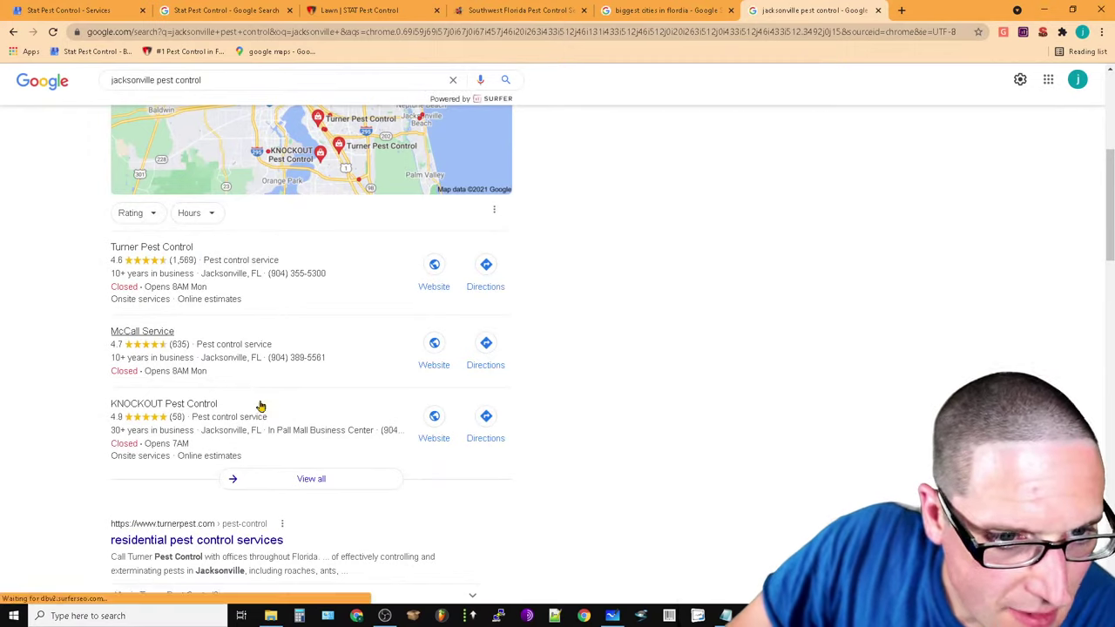
pyautogui.scroll(-1, 258, 405)
# Open the Turner Pest Control listing in Jacksonville and examine its business details, reviews and description for listed services
pyautogui.click(390, 145)
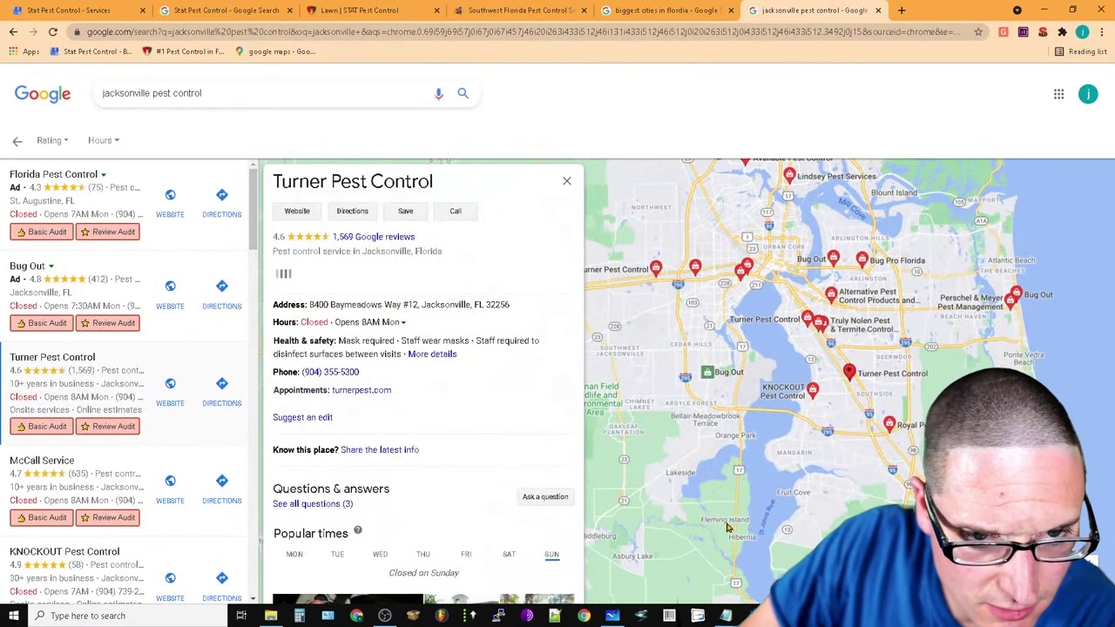
pyautogui.scroll(-2, 415, 347)
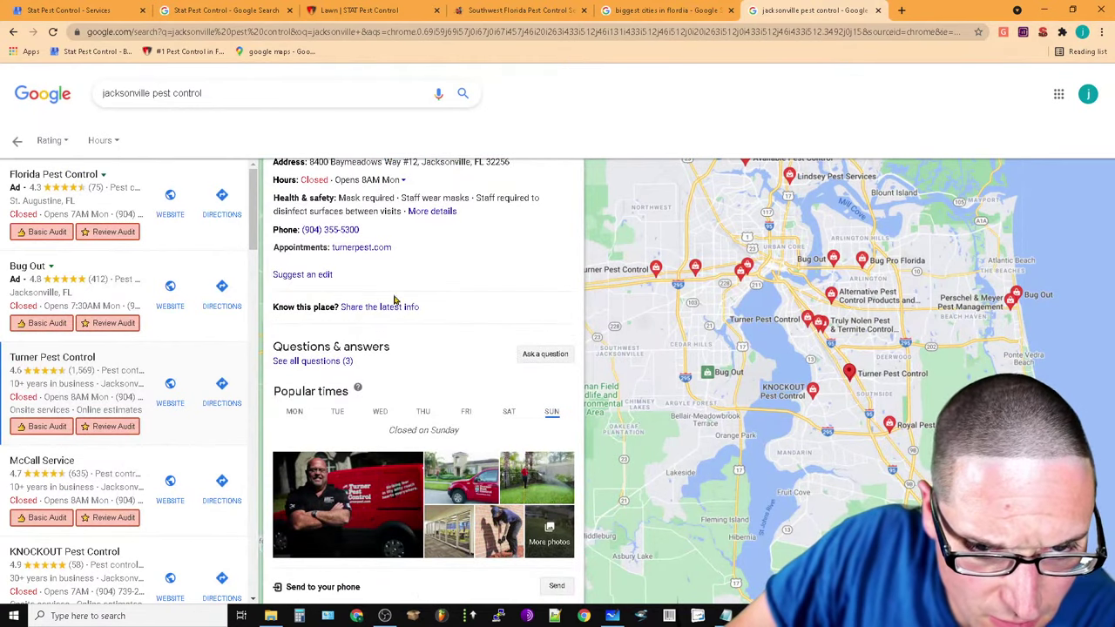
pyautogui.scroll(-2, 560, 348)
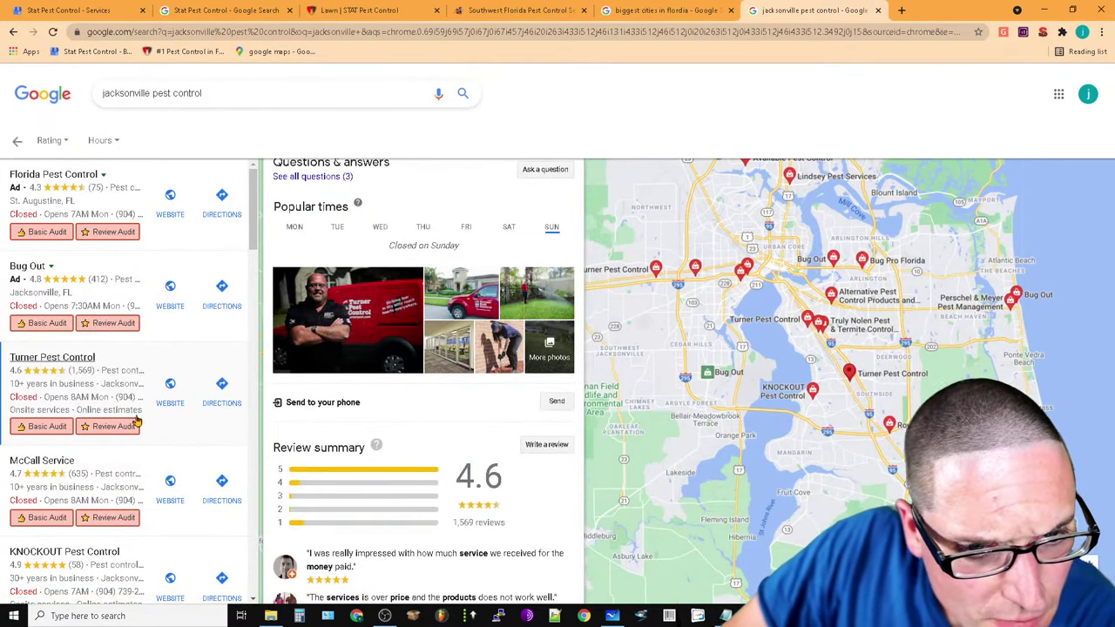
pyautogui.scroll(-4, 526, 459)
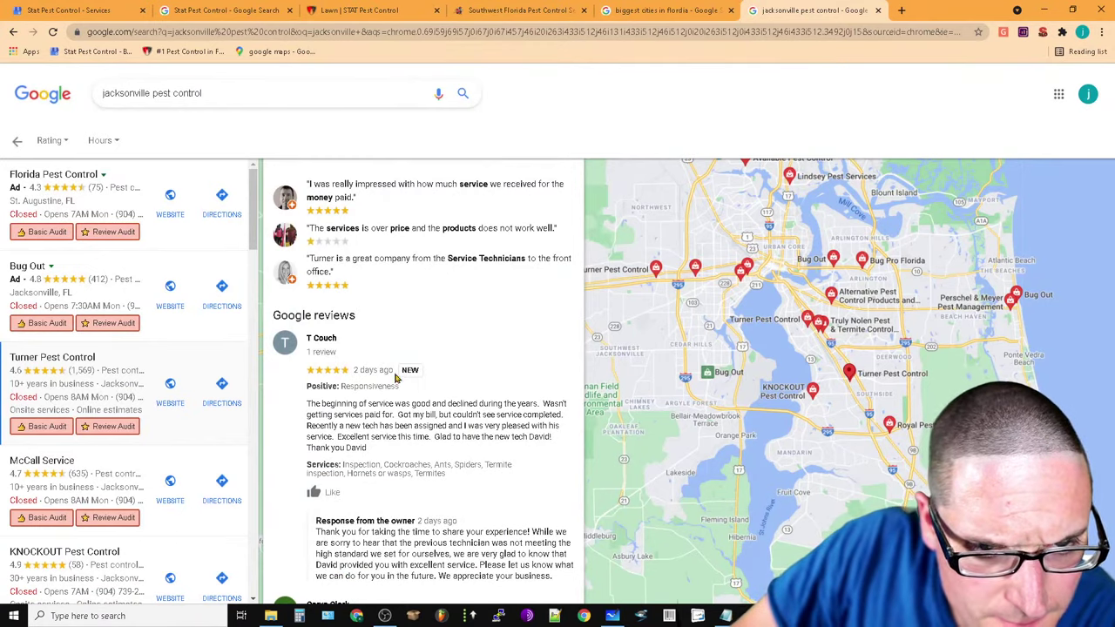
pyautogui.scroll(2, 431, 467)
pyautogui.scroll(-5, 404, 481)
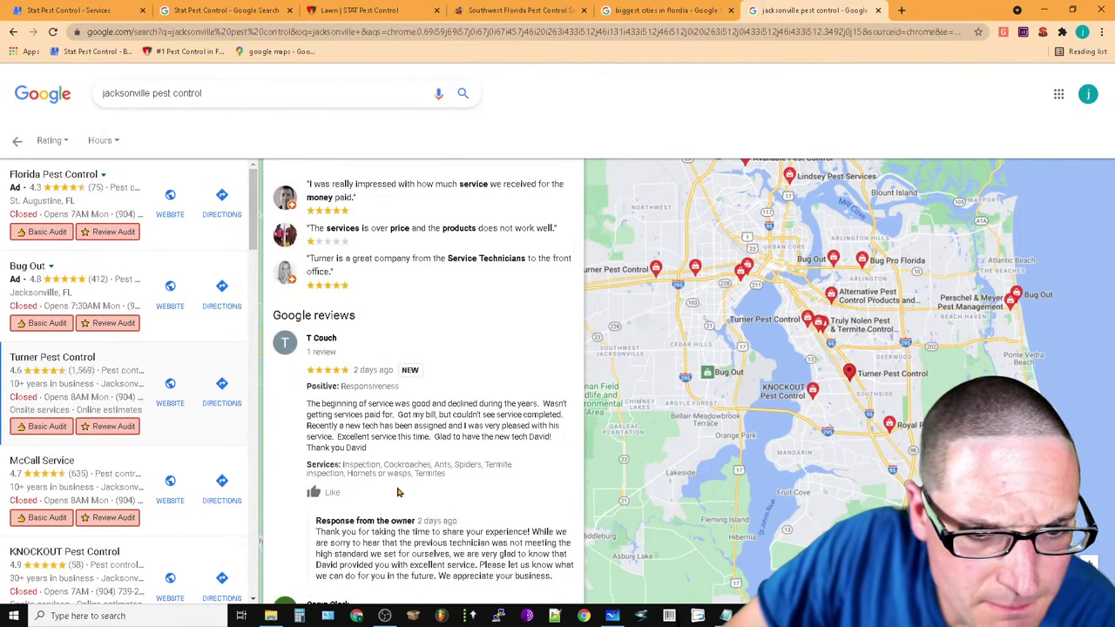
pyautogui.scroll(-4, 357, 518)
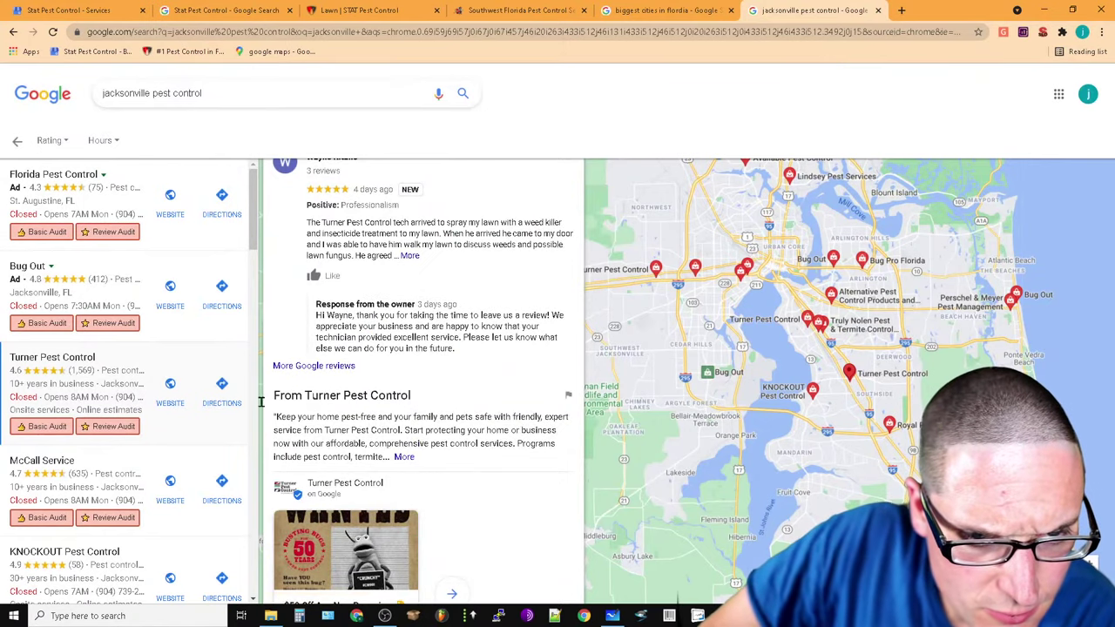
pyautogui.moveTo(273, 399); pyautogui.dragTo(422, 444)
pyautogui.scroll(-4, 509, 409)
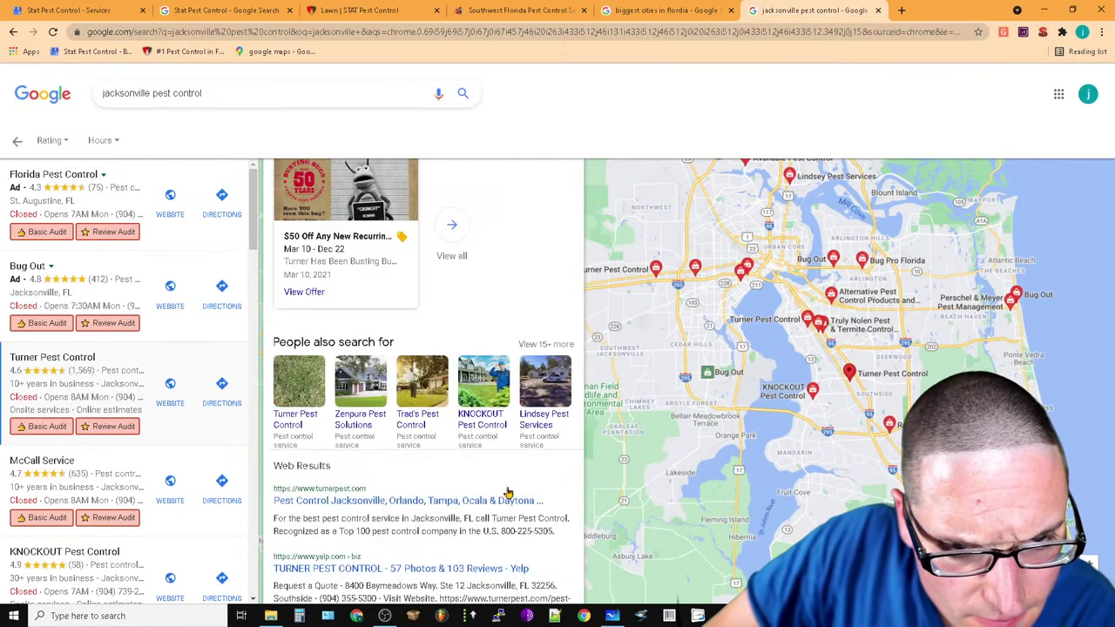
pyautogui.scroll(2, 363, 304)
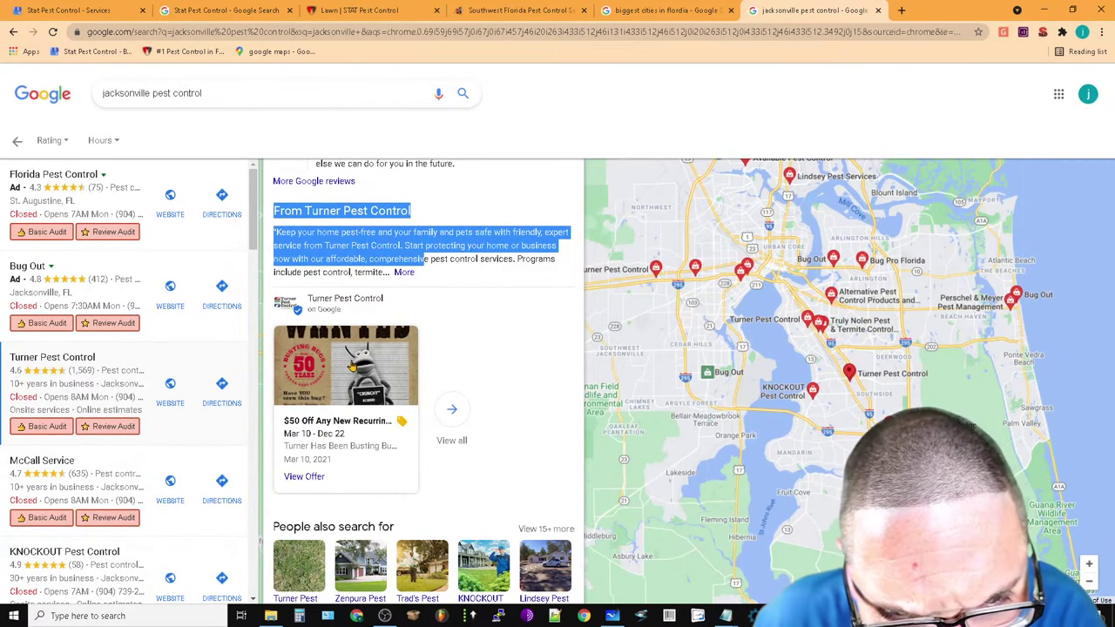
# Read Turner Pest Control's offer posts, including the $50 off recurring service update, and return to the listing
pyautogui.click(351, 367)
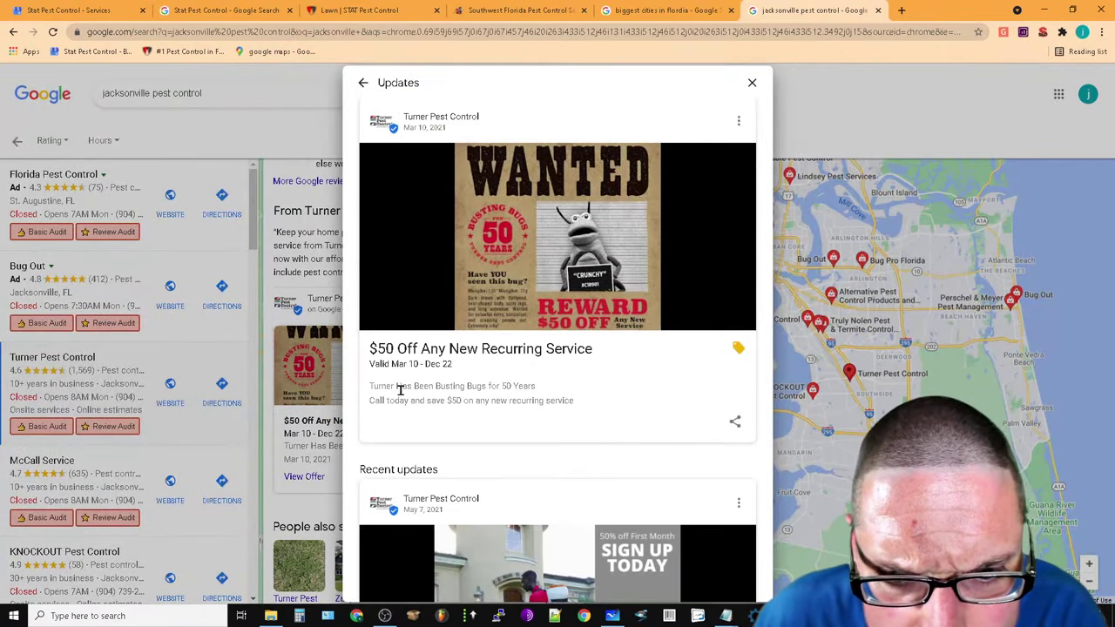
pyautogui.moveTo(633, 355); pyautogui.dragTo(339, 342)
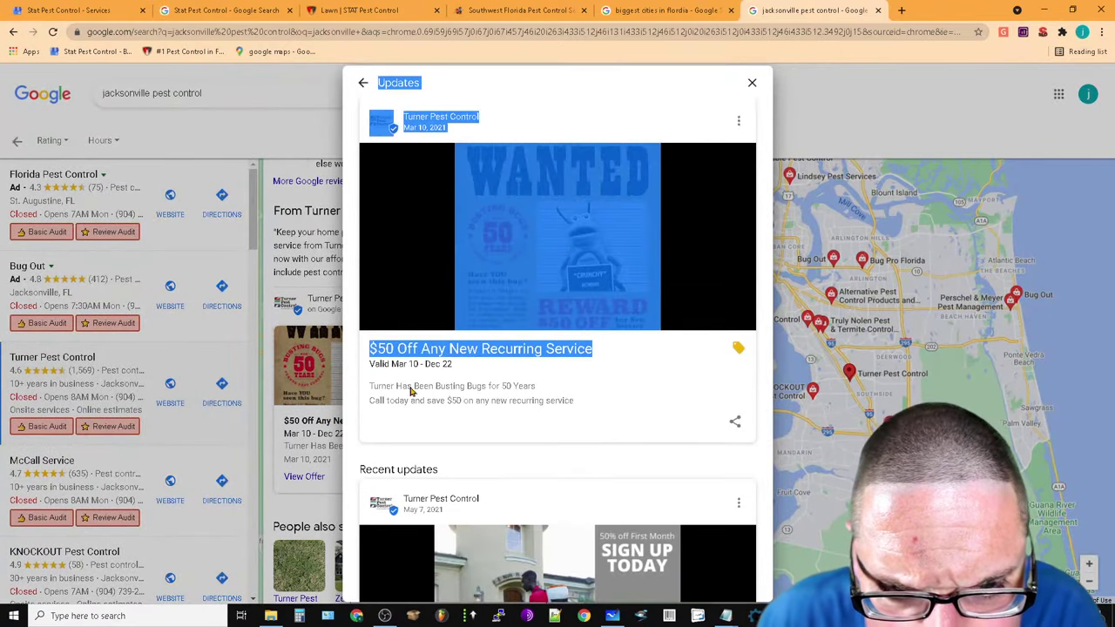
pyautogui.click(647, 412)
pyautogui.scroll(-4, 631, 460)
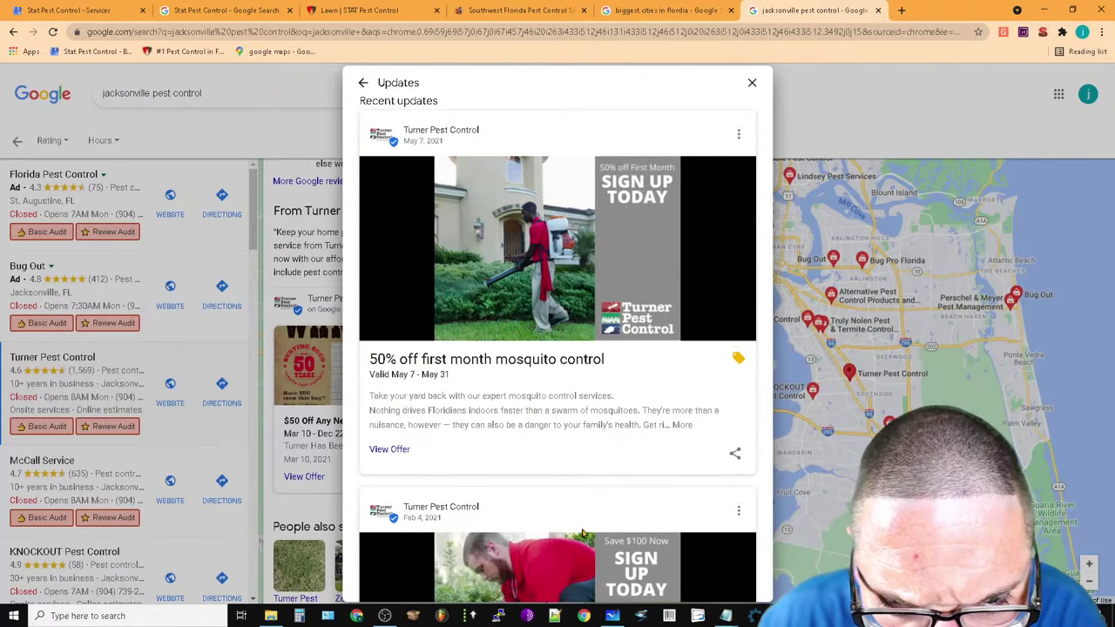
pyautogui.click(363, 85)
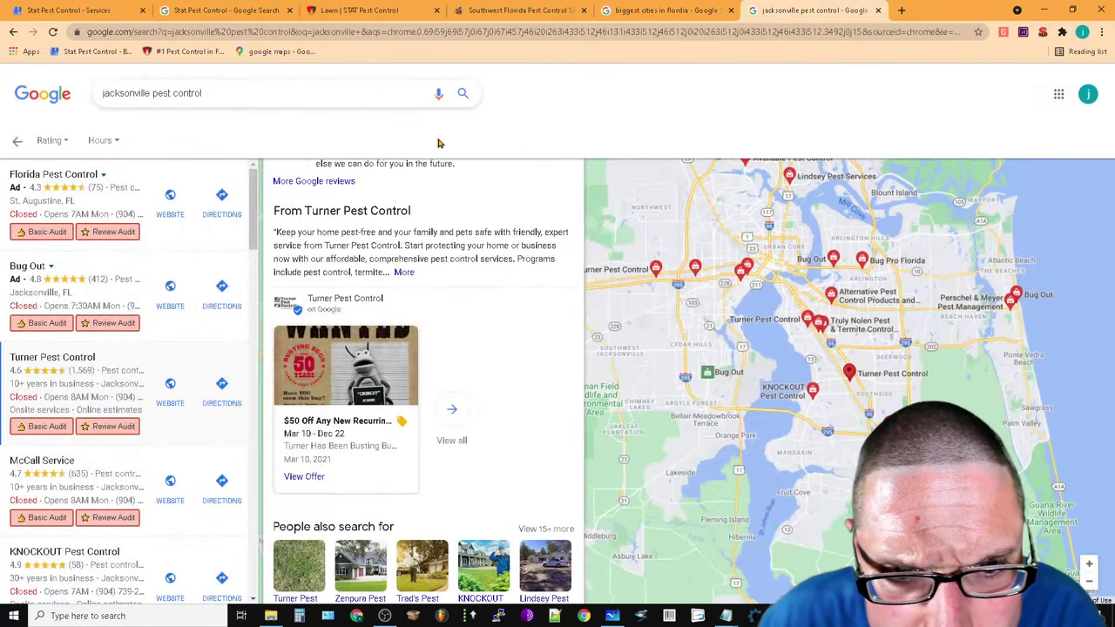
pyautogui.scroll(-4, 488, 557)
pyautogui.scroll(4, 422, 383)
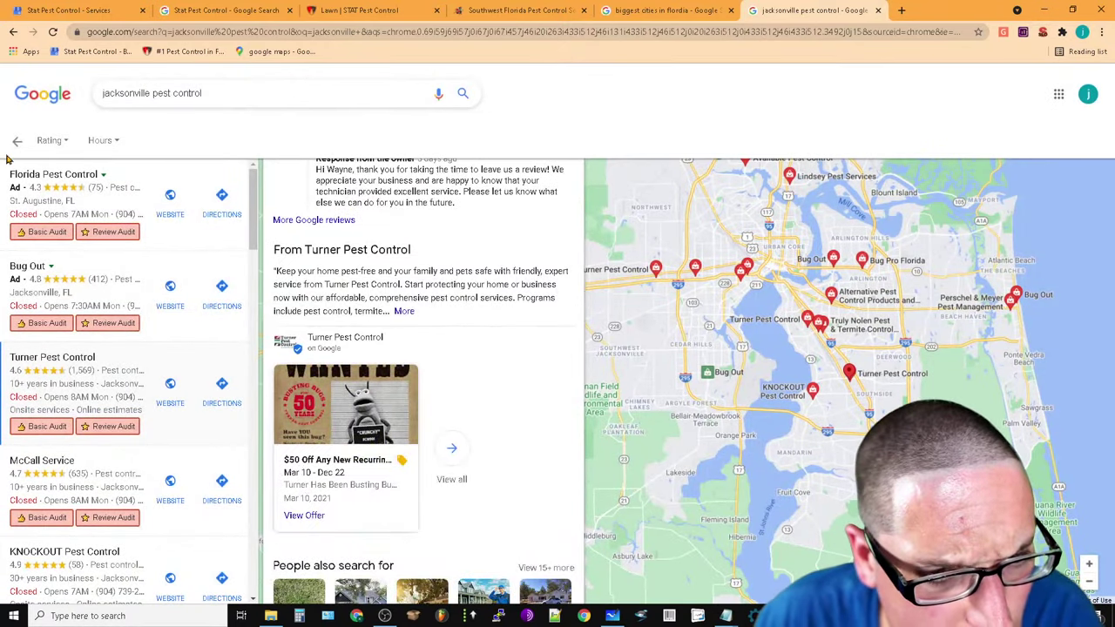
# Open the McCall Service listing in the Jacksonville results and examine its categories, reviews and profile for listed services
pyautogui.click(142, 459)
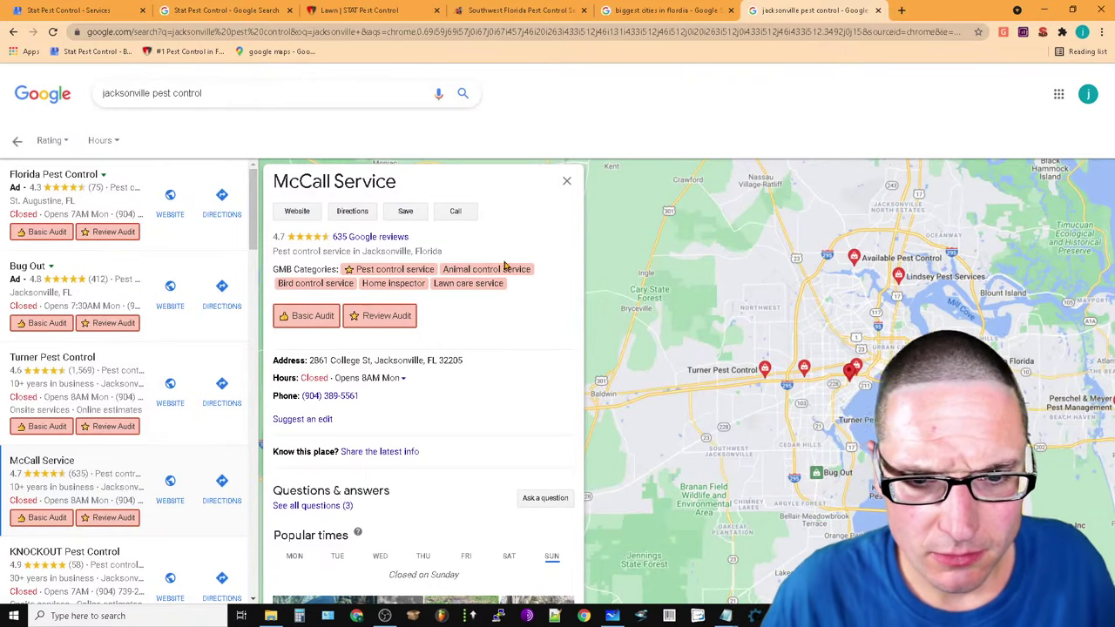
pyautogui.scroll(-4, 546, 317)
pyautogui.scroll(4, 546, 317)
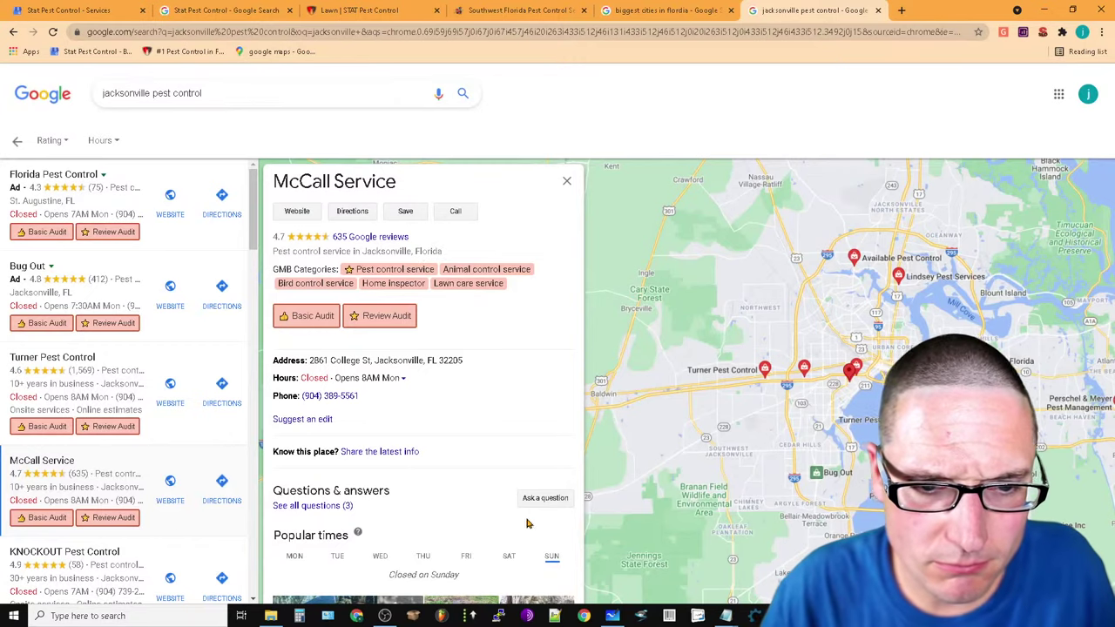
pyautogui.scroll(-2, 527, 522)
pyautogui.scroll(-4, 305, 590)
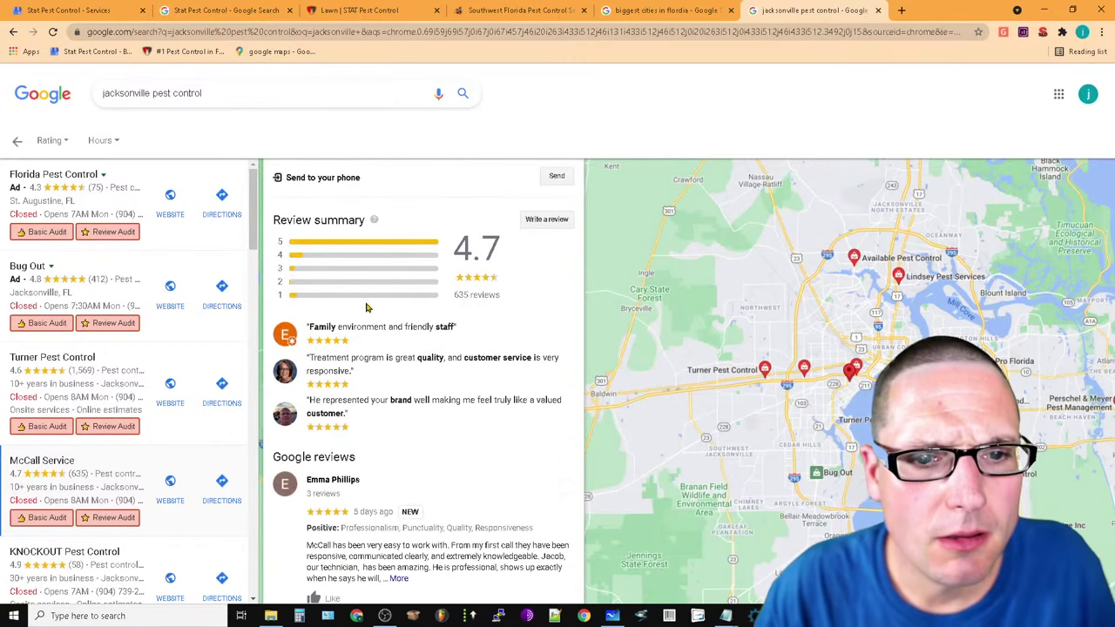
pyautogui.scroll(10, 366, 327)
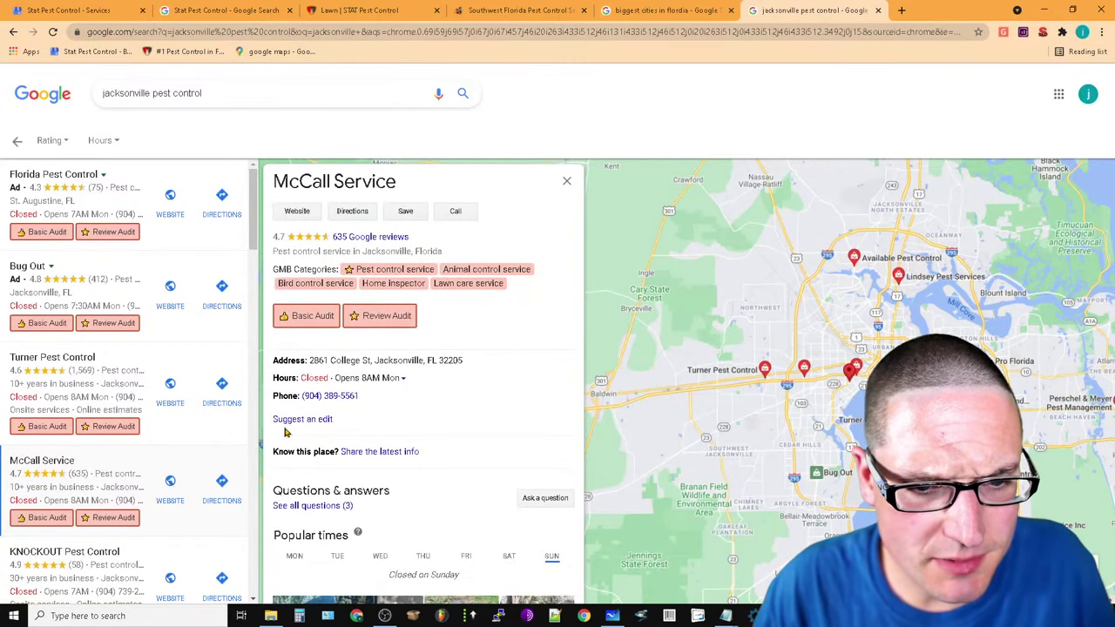
pyautogui.scroll(-2, 366, 566)
pyautogui.scroll(-15, 396, 387)
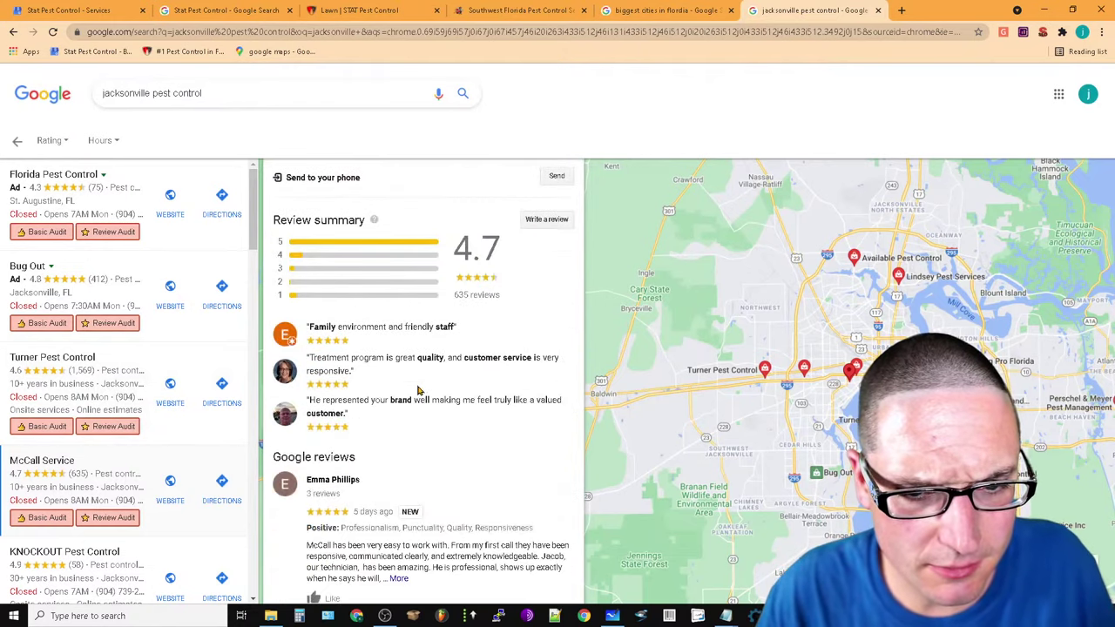
pyautogui.scroll(4, 458, 518)
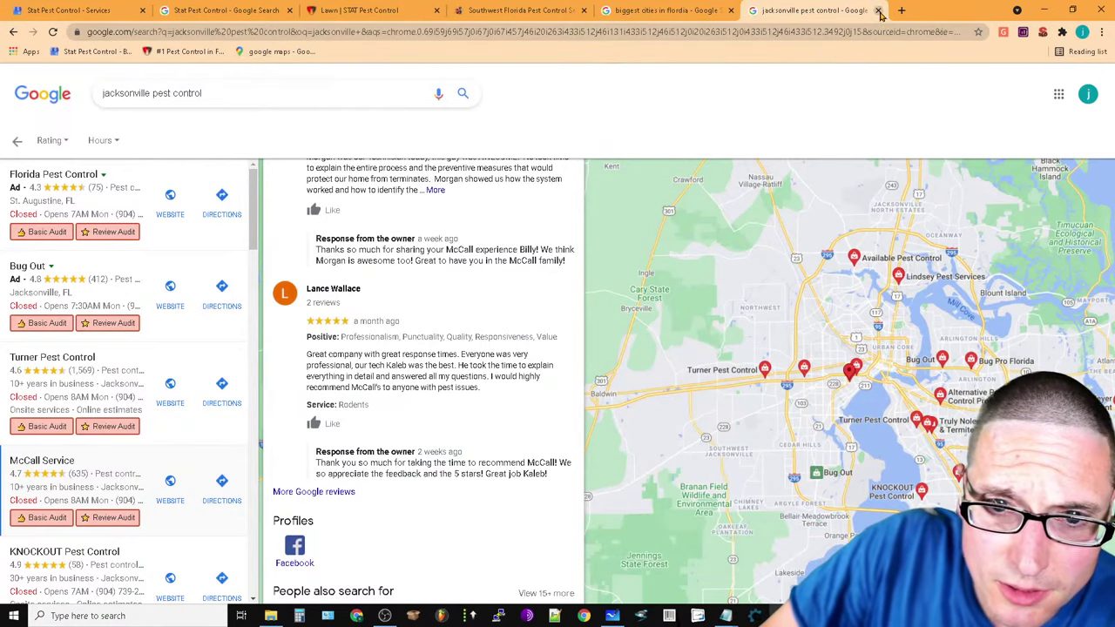
# Close the Jacksonville pest control and biggest Florida cities searches and return to the Ants service being edited
pyautogui.click(878, 11)
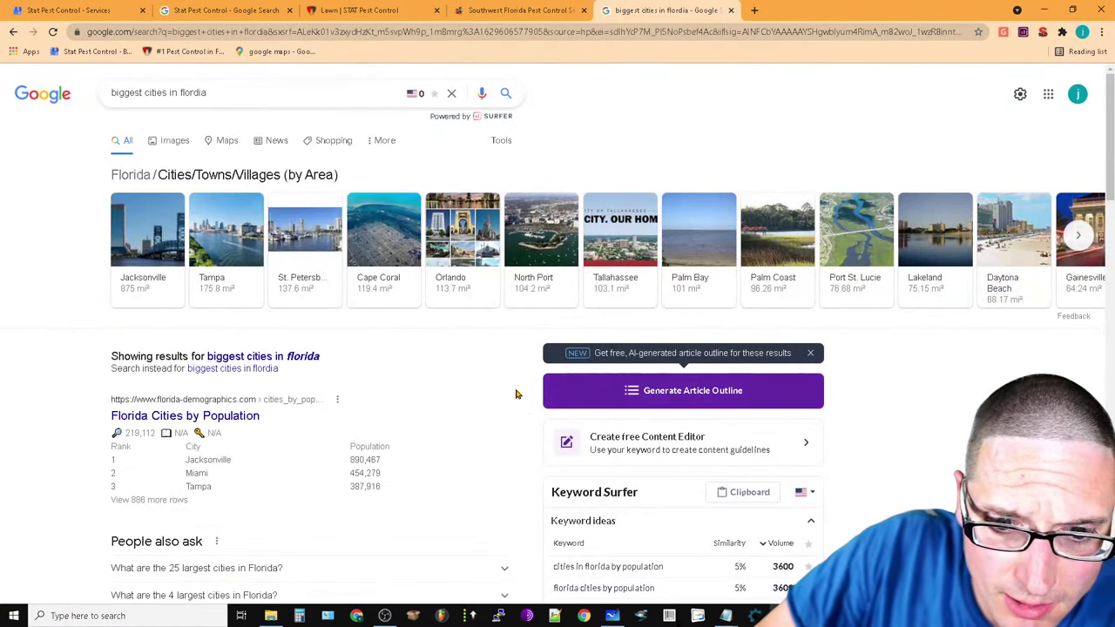
pyautogui.click(731, 11)
pyautogui.click(222, 7)
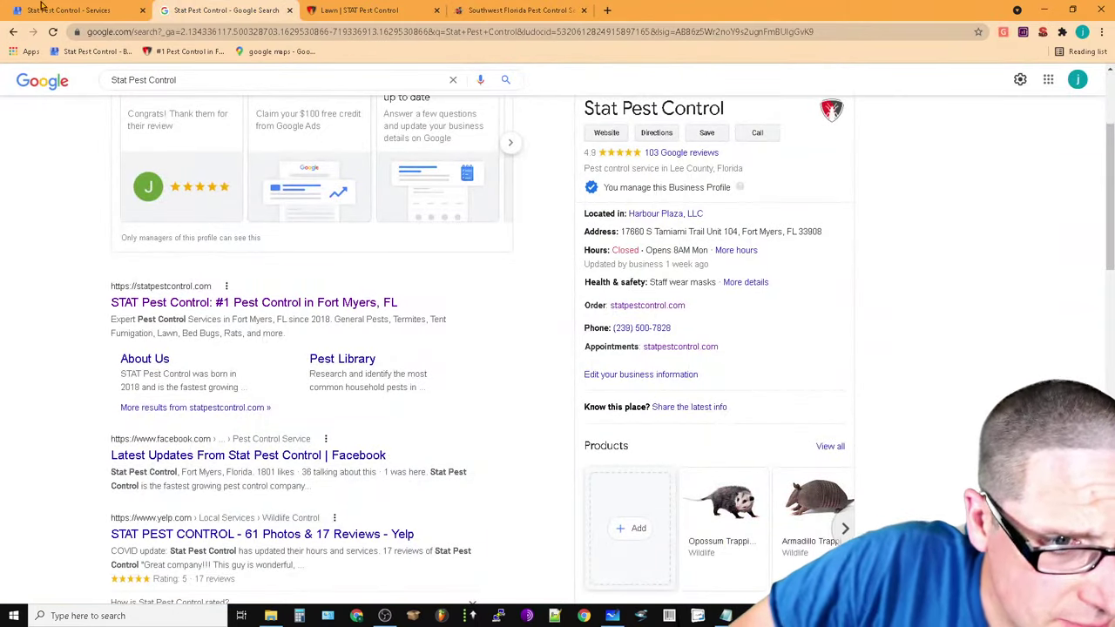
pyautogui.click(87, 9)
# Load the Google My Business services page address in place of the Stat Pest Control search results
pyautogui.click(177, 32)
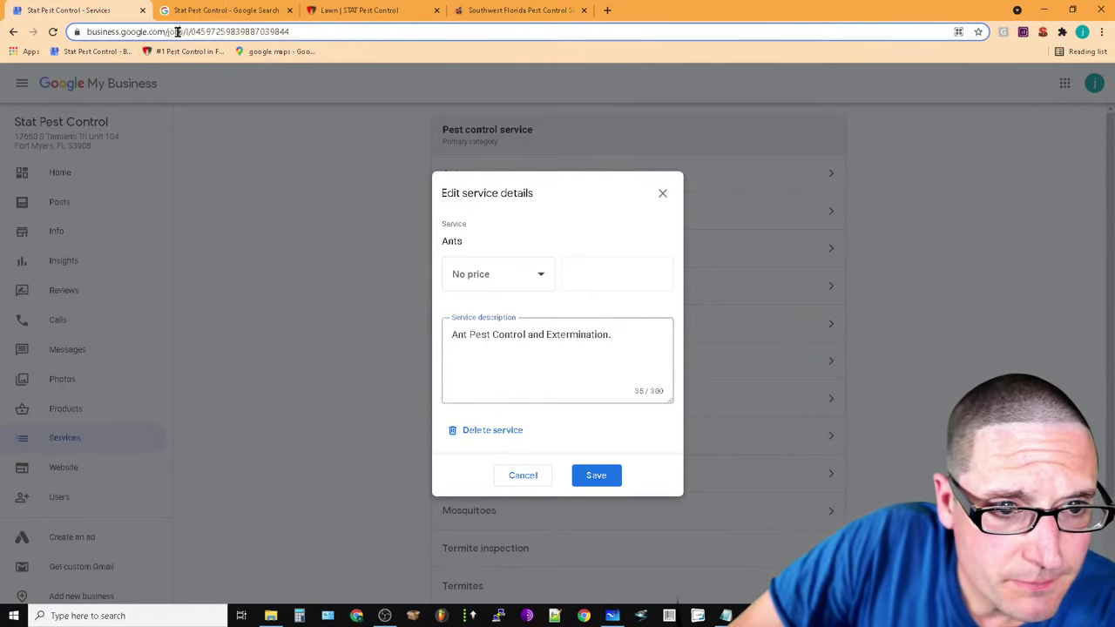
pyautogui.rightClick(178, 32)
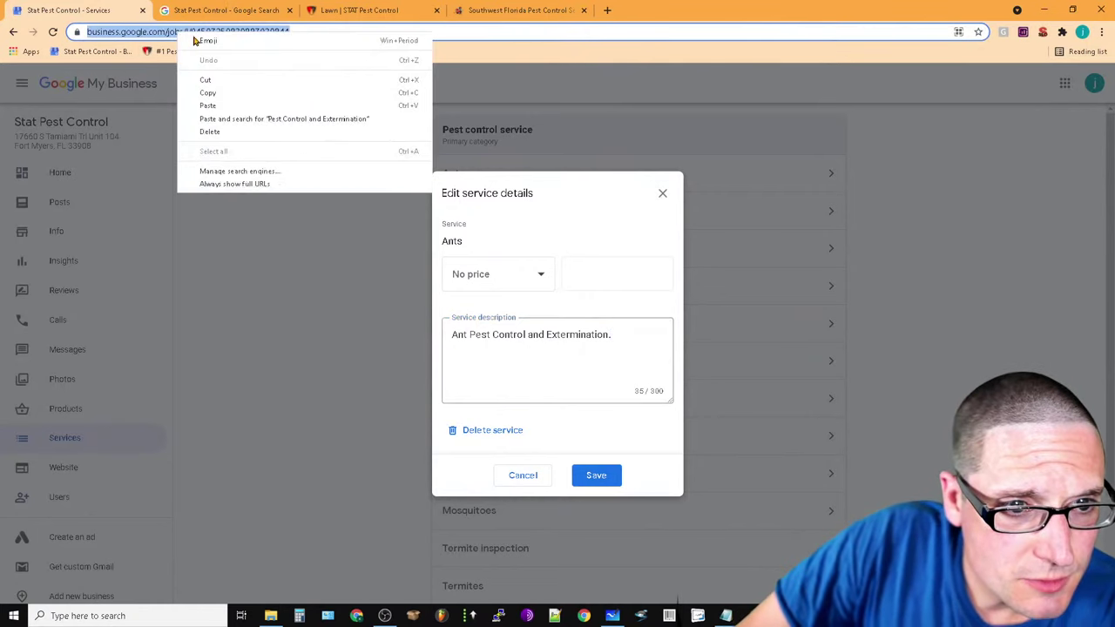
pyautogui.click(284, 92)
pyautogui.click(222, 10)
pyautogui.click(199, 34)
pyautogui.rightClick(198, 41)
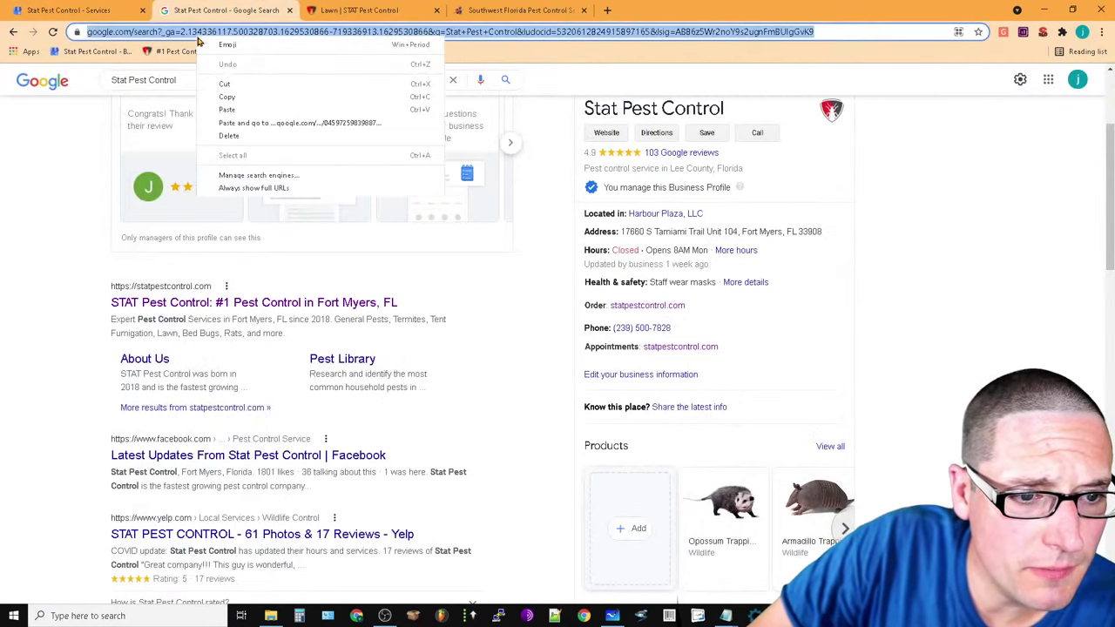
pyautogui.click(274, 112)
pyautogui.press('Return')
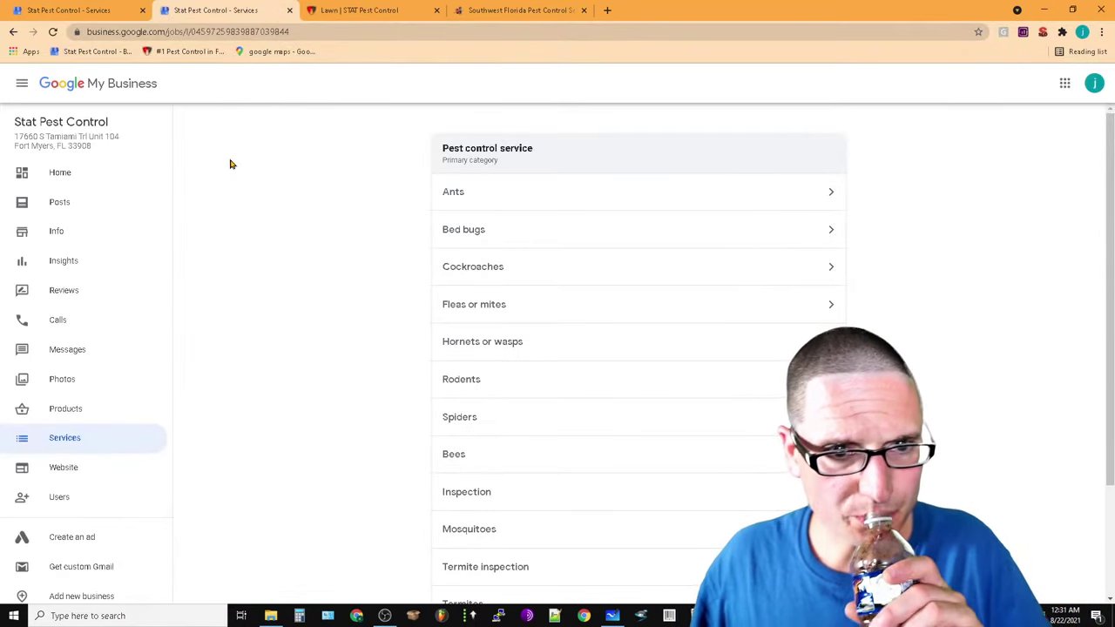
# Open the business's products, edit the Cockroach Pest Control and Extermination product, and copy text from its product name
pyautogui.click(88, 424)
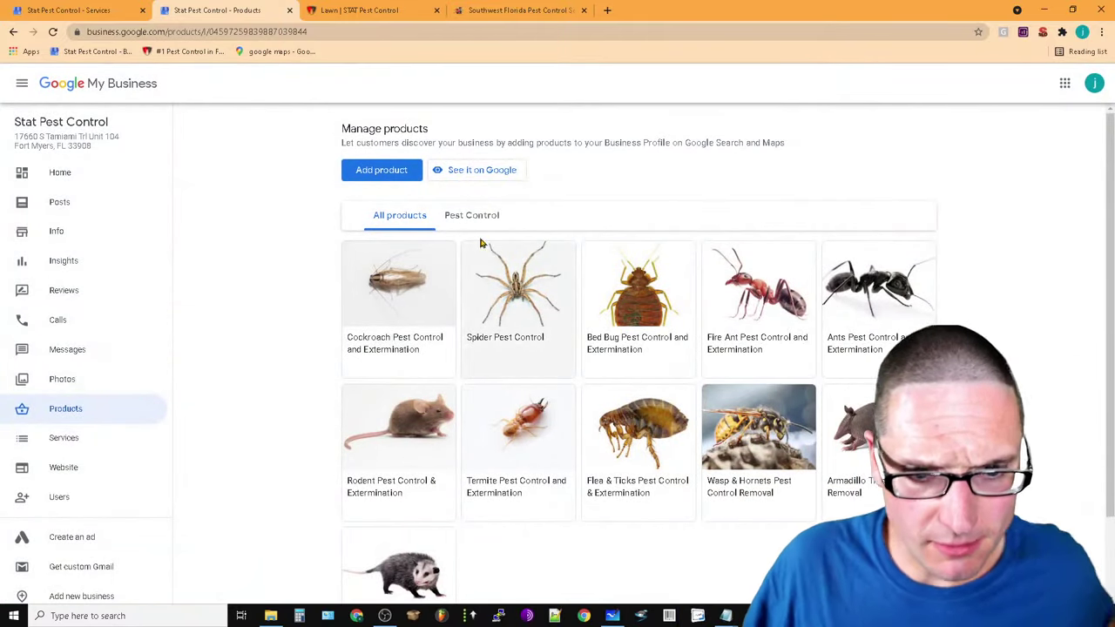
pyautogui.moveTo(438, 355); pyautogui.dragTo(357, 344)
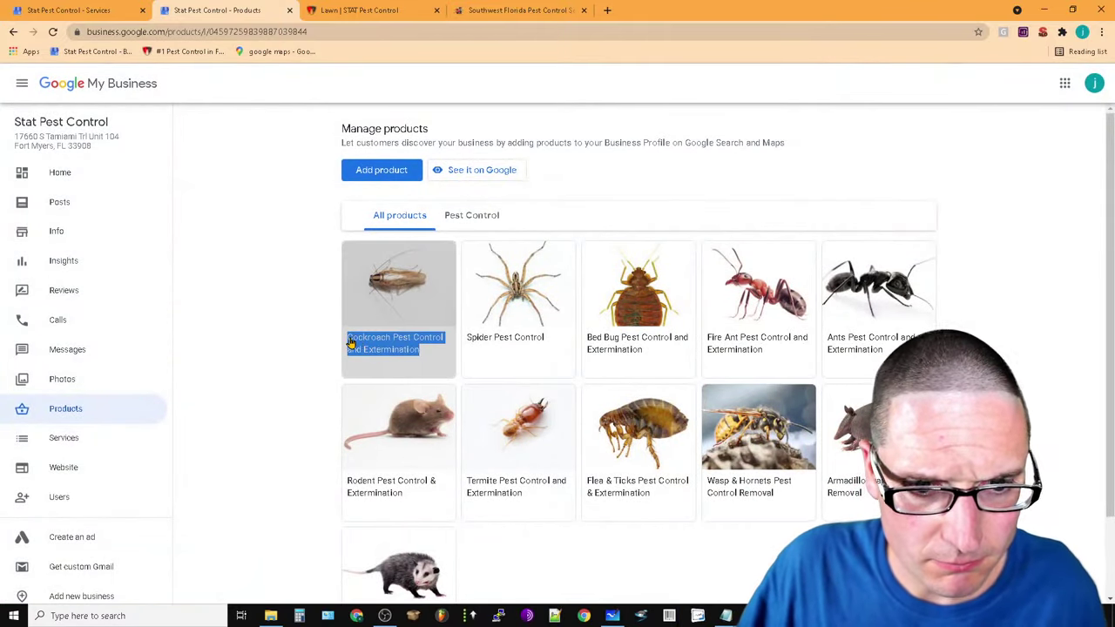
pyautogui.click(351, 344)
pyautogui.tripleClick(582, 367)
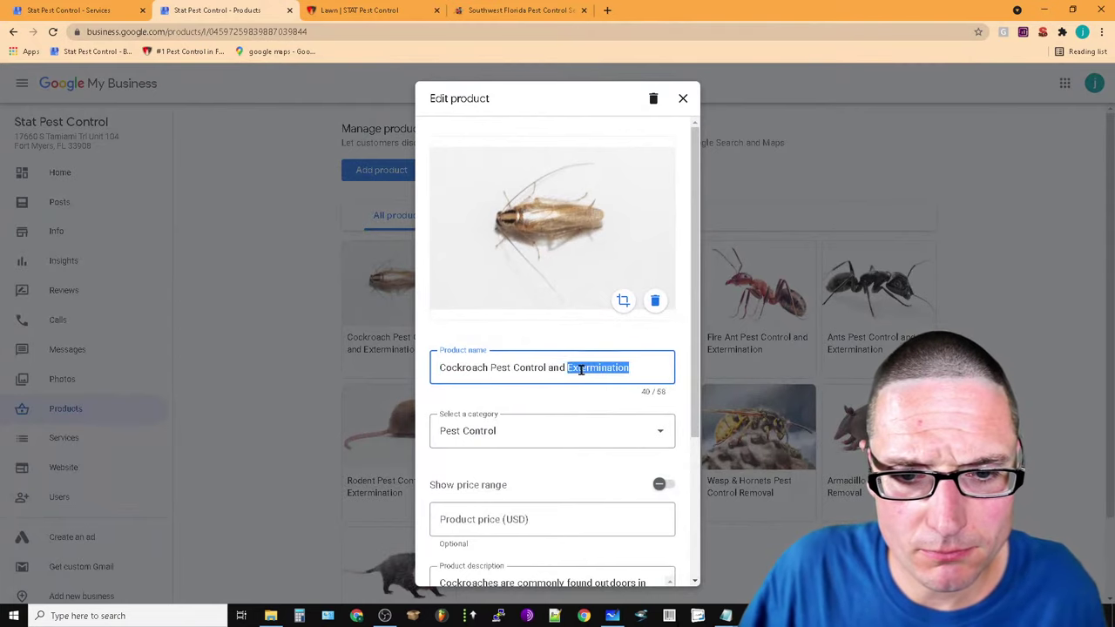
pyautogui.rightClick(583, 371)
pyautogui.click(622, 413)
# Save the Ants service with the description "Ant Pest Control and Extermination." and delete the Inspection service
pyautogui.click(63, 8)
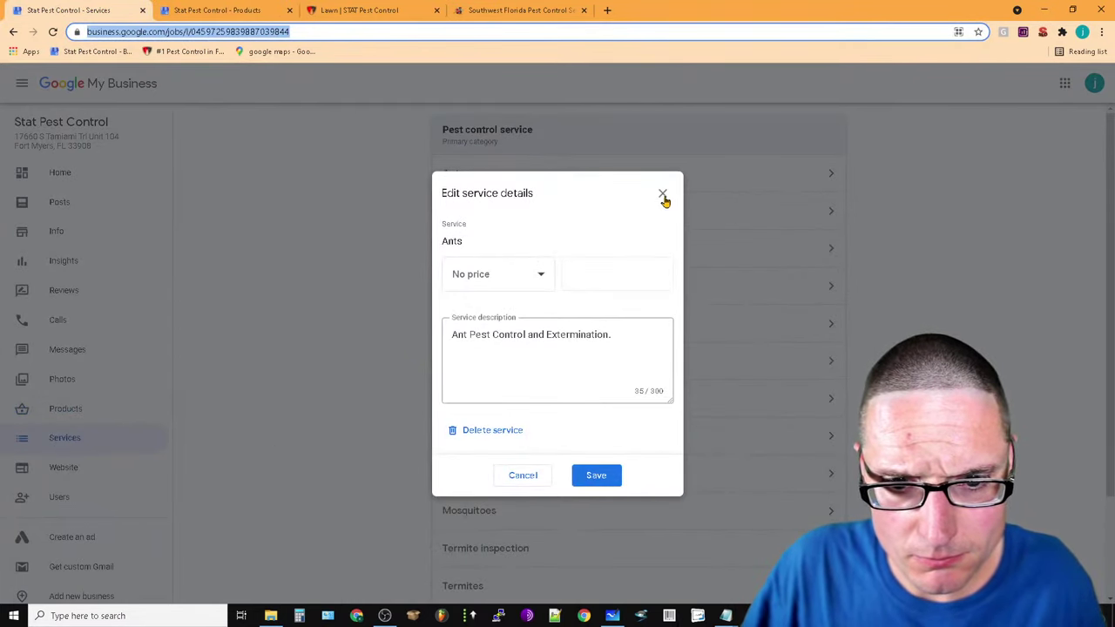
pyautogui.click(601, 482)
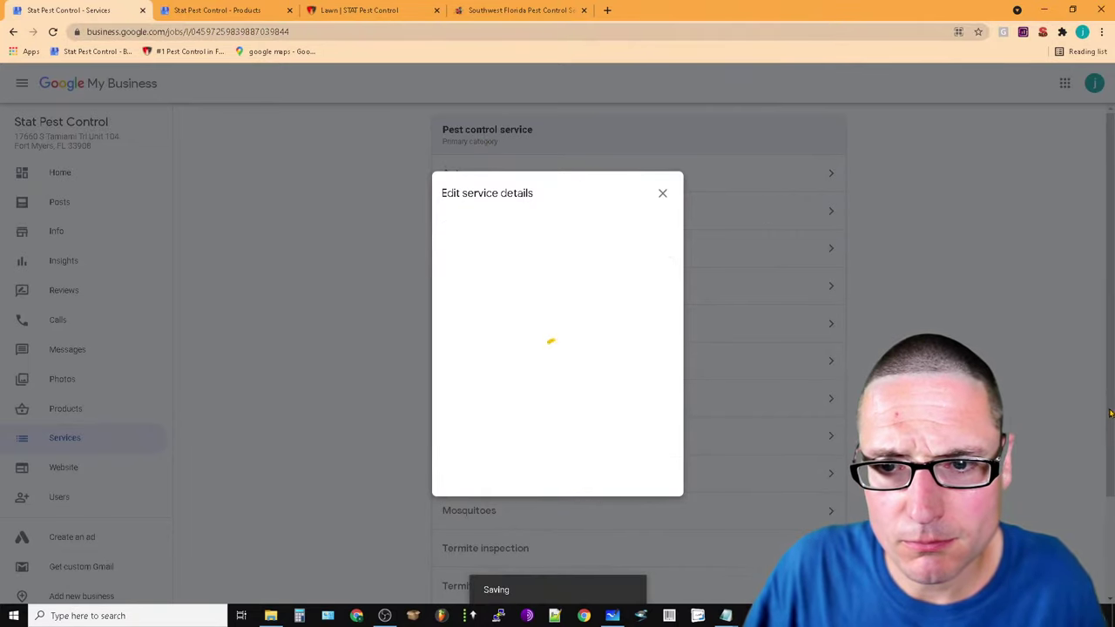
pyautogui.scroll(-3, 700, 276)
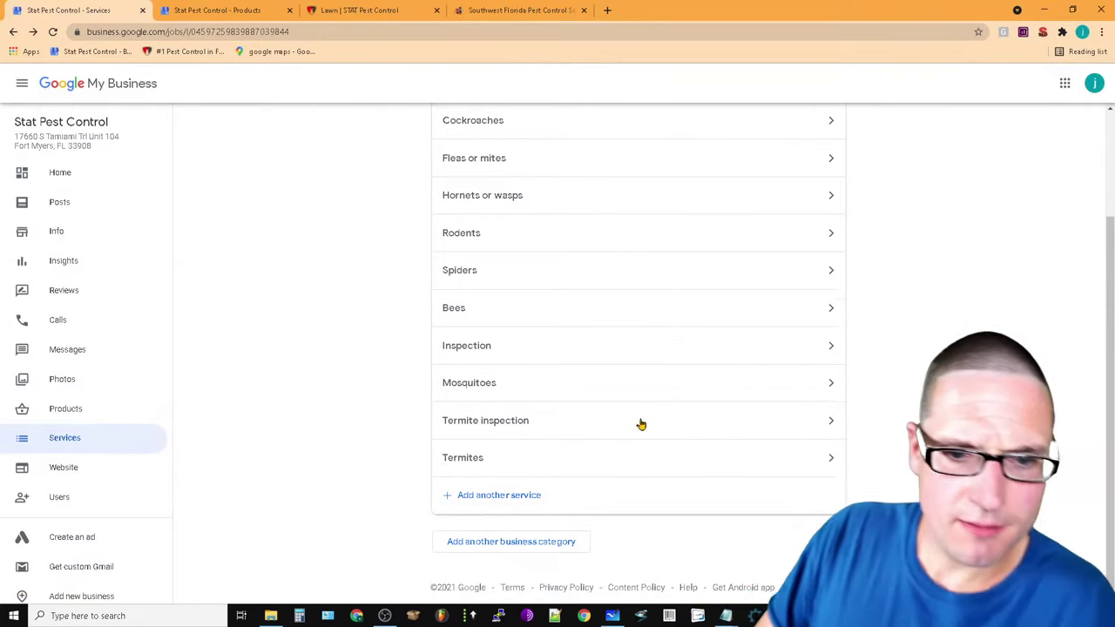
pyautogui.scroll(3, 609, 448)
pyautogui.scroll(-3, 578, 498)
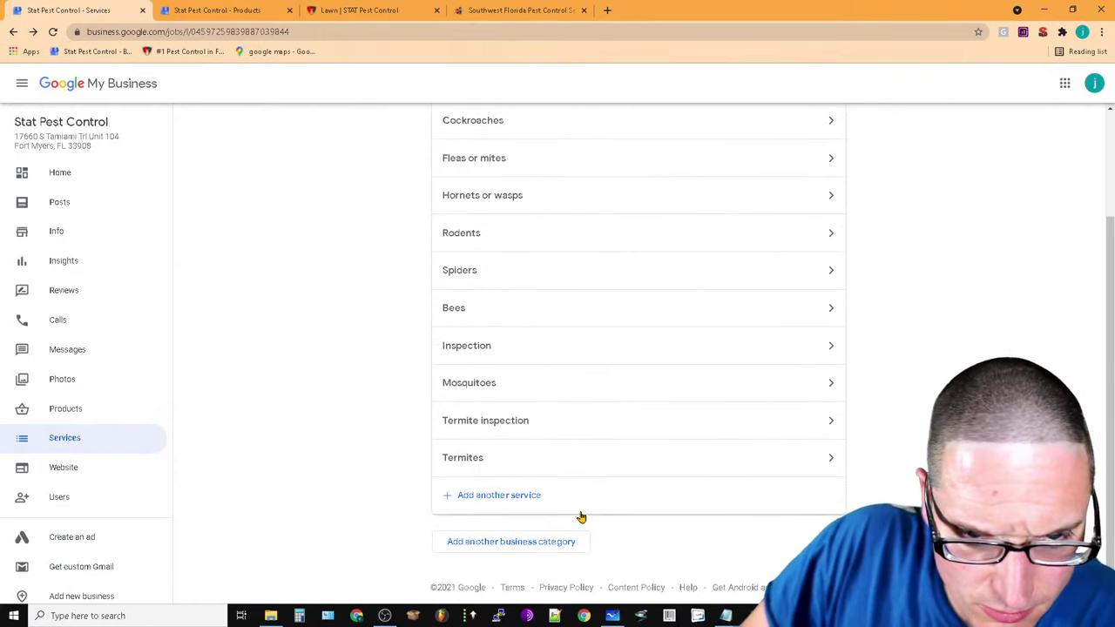
pyautogui.click(797, 354)
pyautogui.click(490, 431)
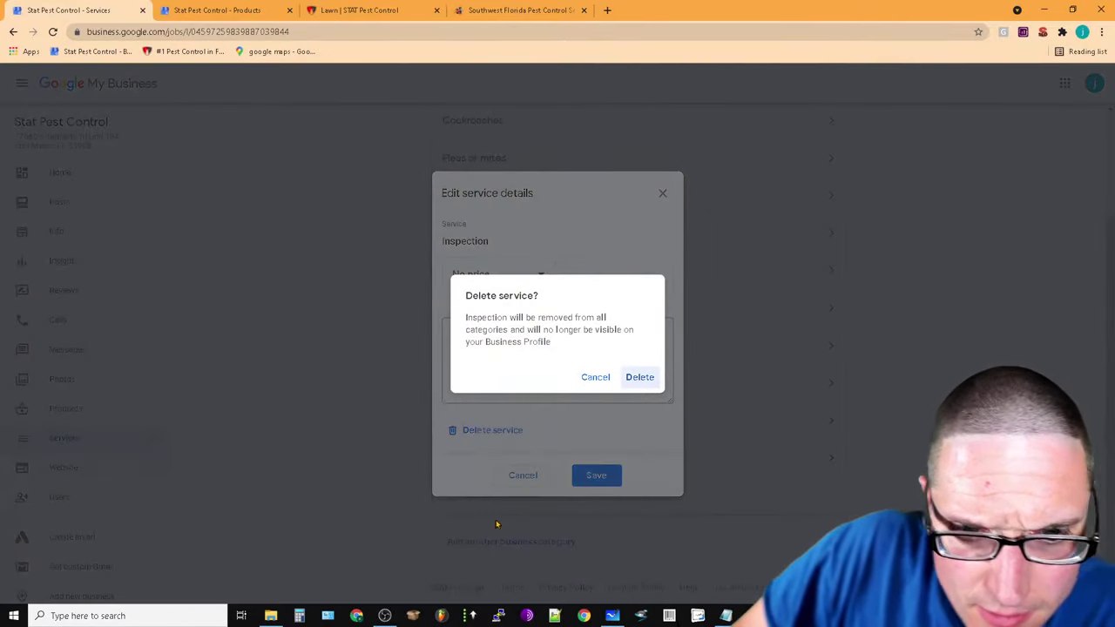
pyautogui.click(641, 376)
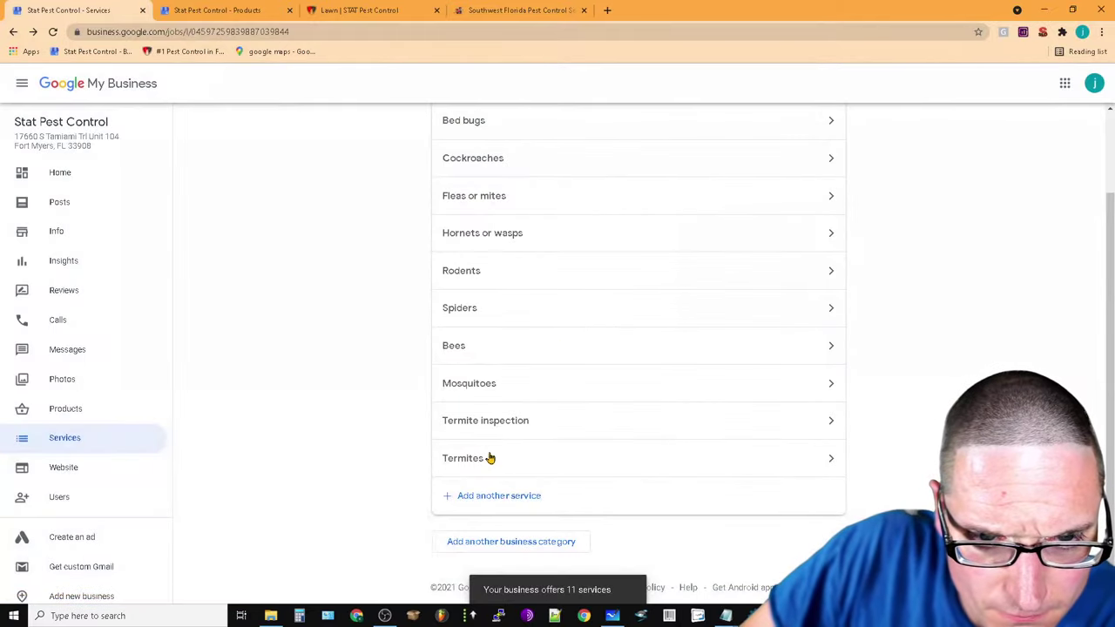
# Add the description "Bed Bug Pest Control and Extermination." to the Bed bugs service and save it
pyautogui.scroll(2, 485, 460)
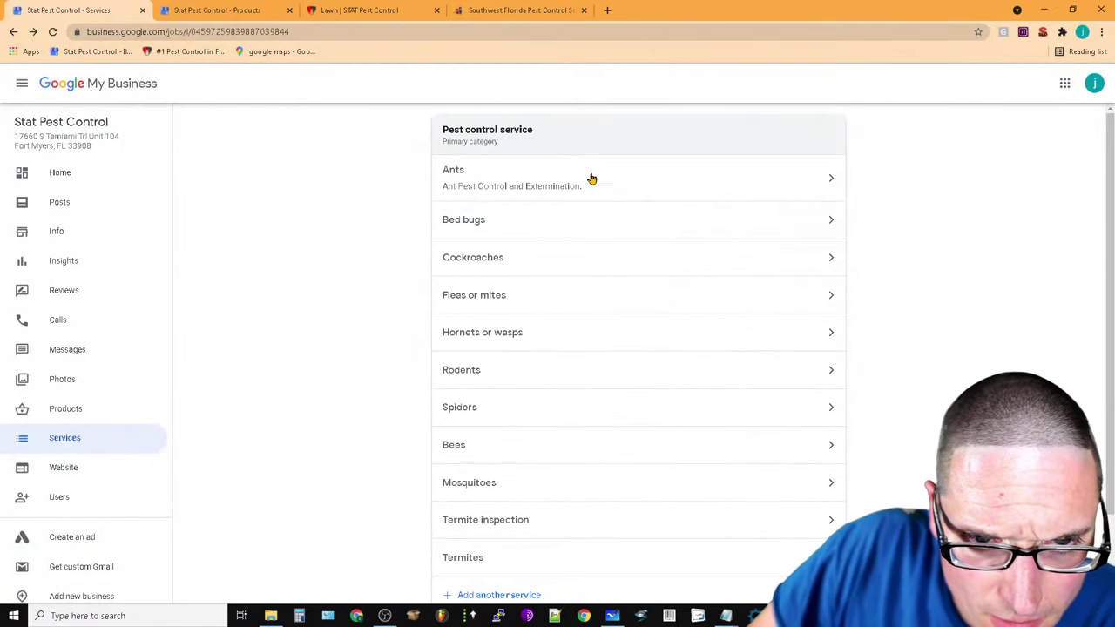
pyautogui.click(677, 232)
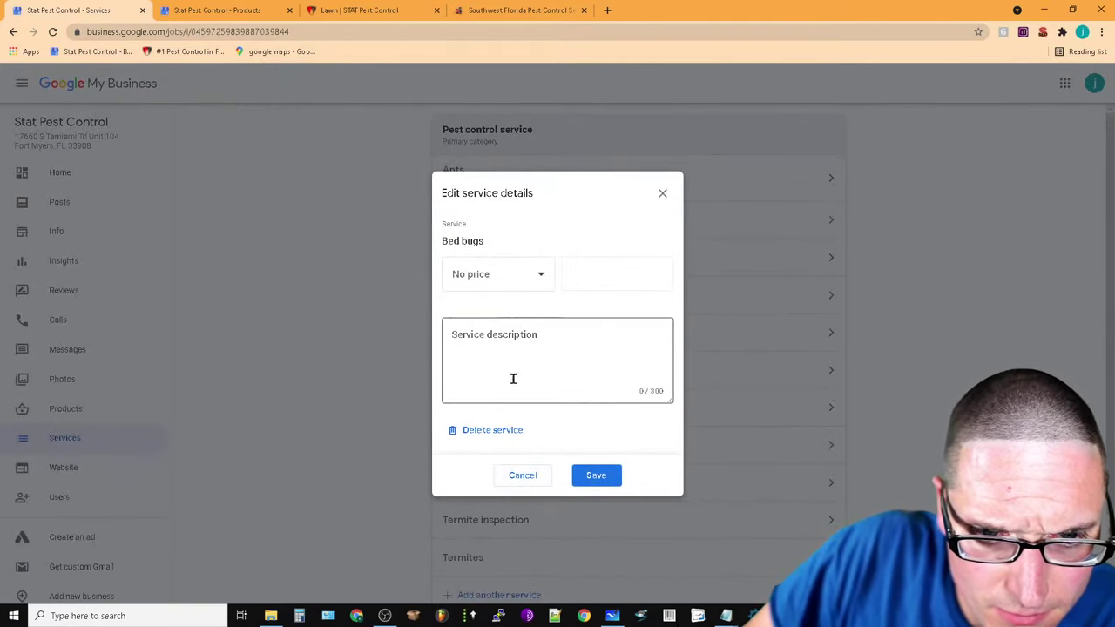
pyautogui.click(493, 340)
pyautogui.write('Bed Bug Pest Control and Extermination.')
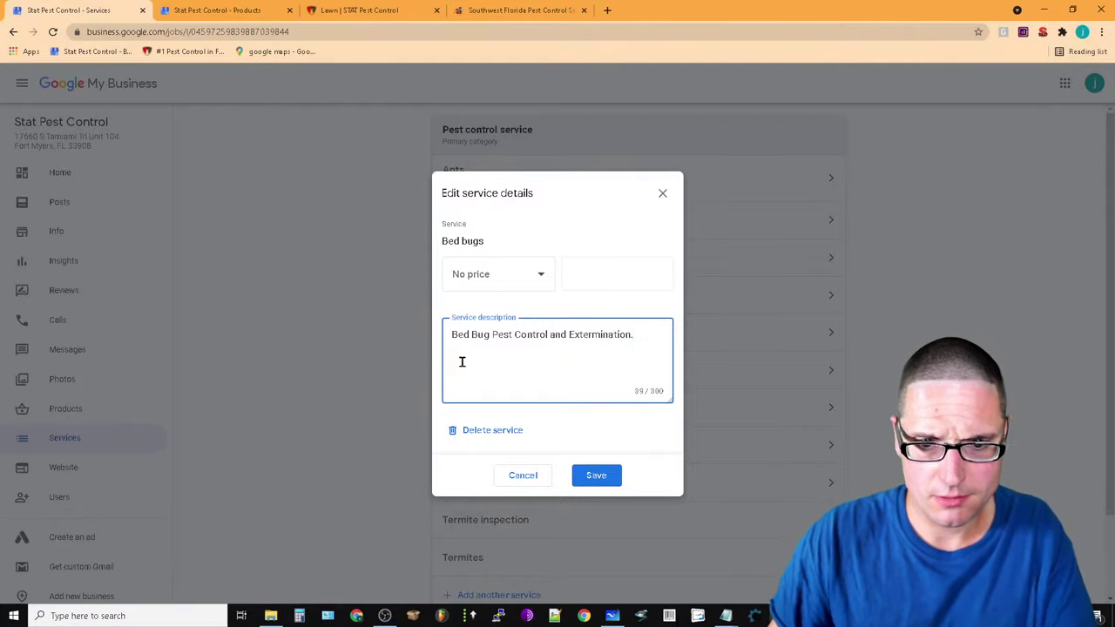
pyautogui.click(596, 478)
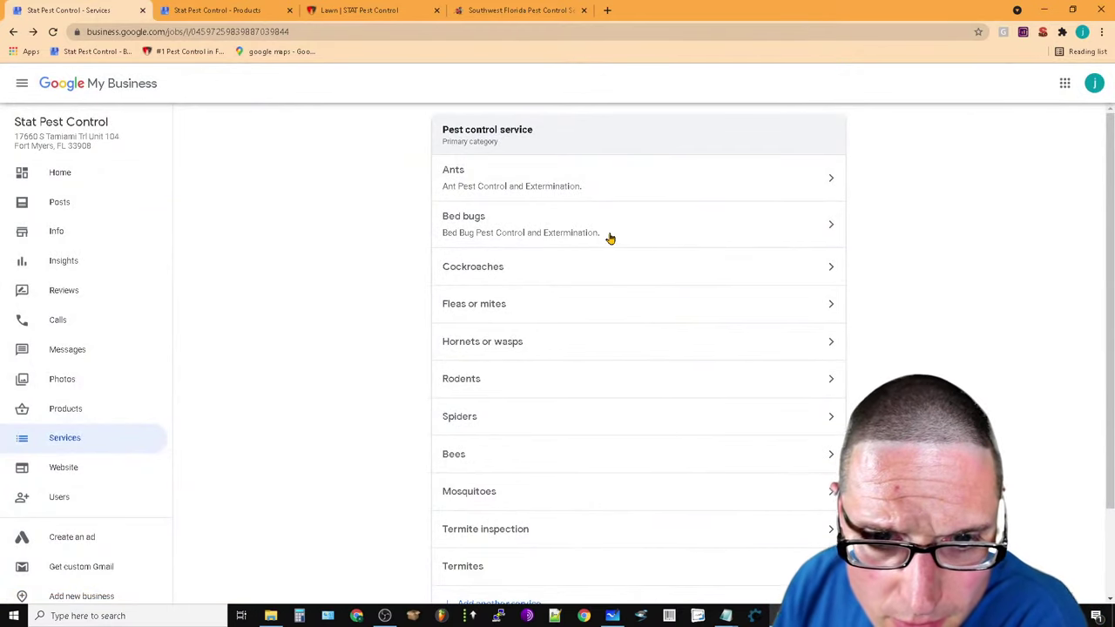
# Reopen the Bed bugs service, copy "Pest Control and Extermination." from its description, and save the service again
pyautogui.moveTo(609, 239); pyautogui.dragTo(473, 244)
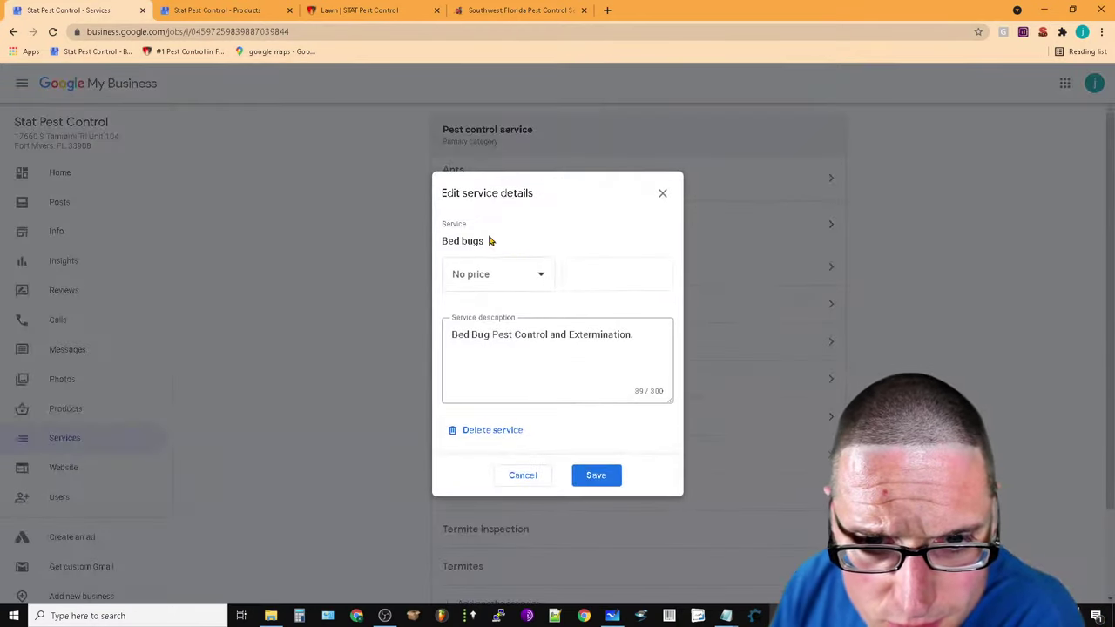
pyautogui.click(653, 332)
pyautogui.moveTo(653, 332); pyautogui.dragTo(497, 352)
pyautogui.rightClick(516, 335)
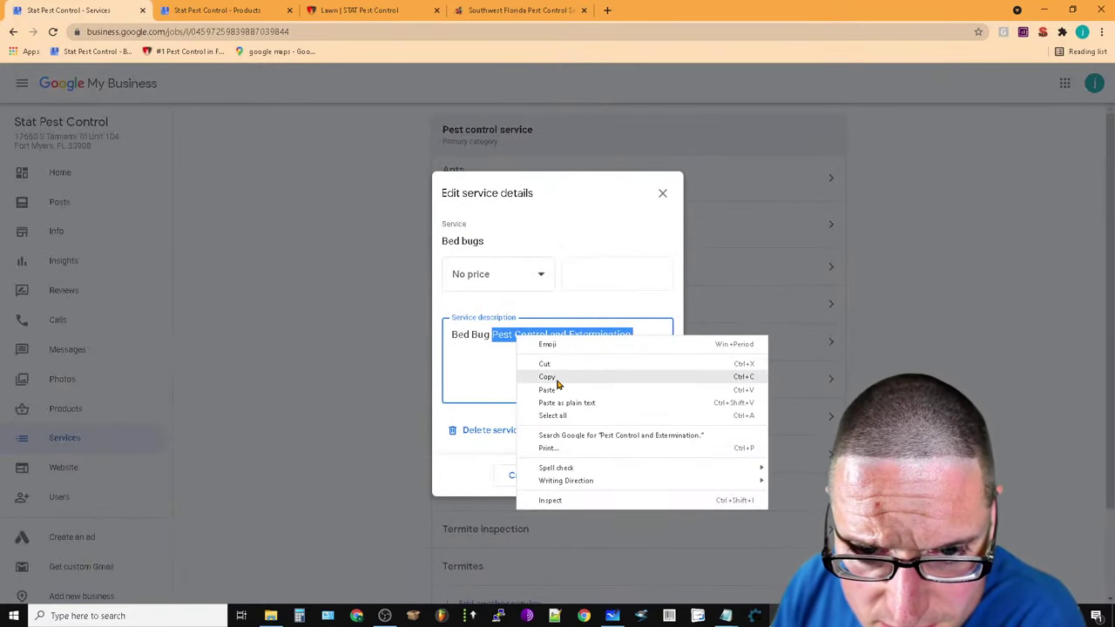
pyautogui.click(557, 377)
pyautogui.click(612, 481)
pyautogui.click(366, 11)
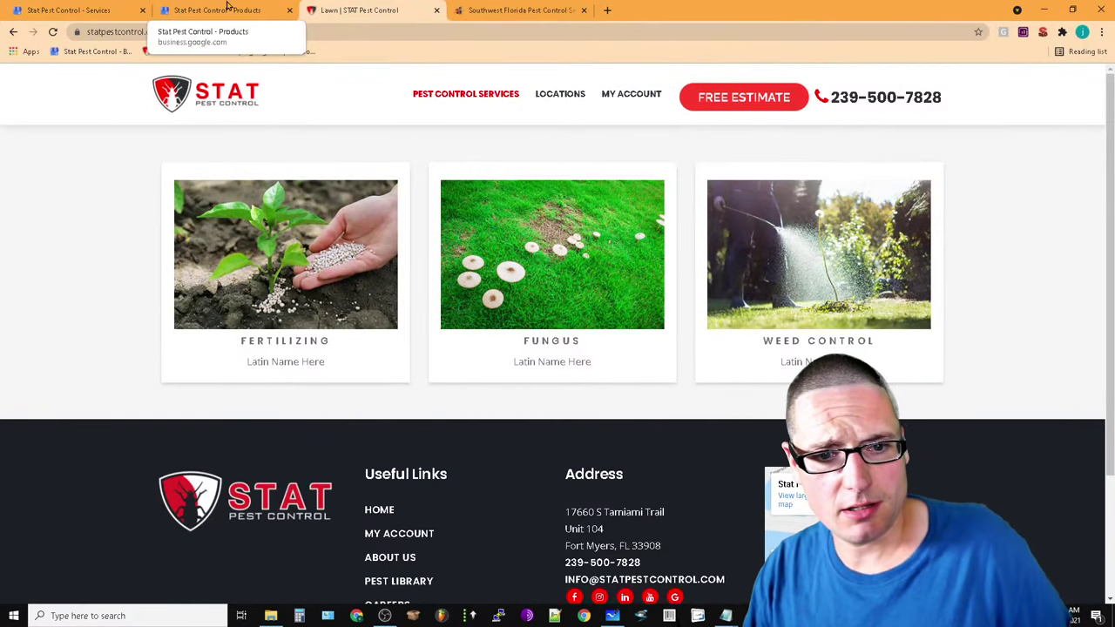
pyautogui.click(226, 9)
pyautogui.click(78, 9)
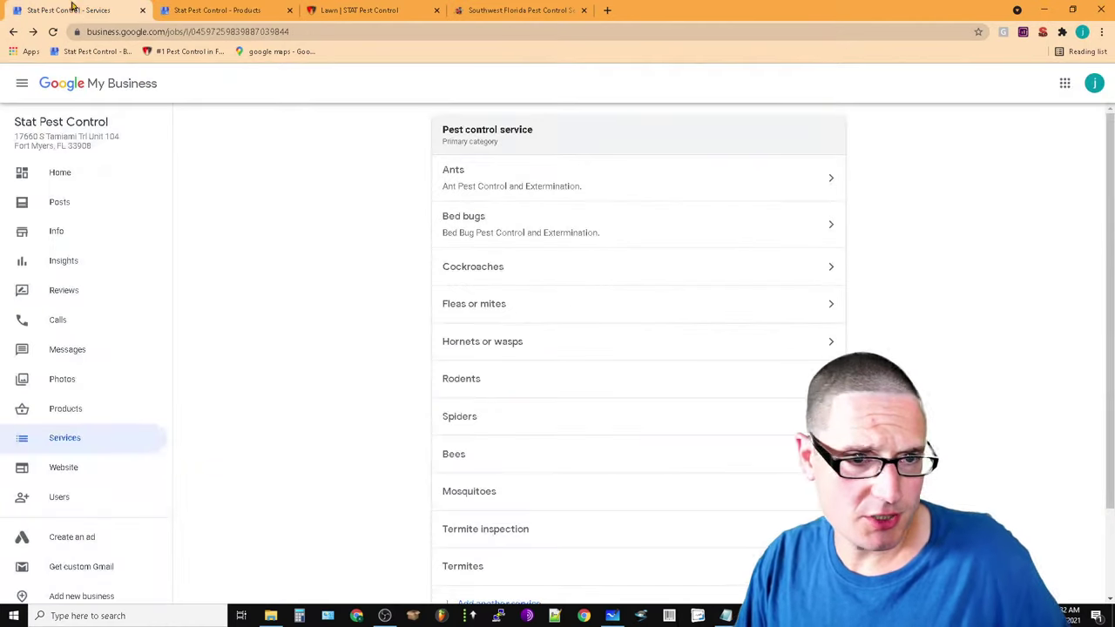
# Enter "Cockroach Pest Control and Extermination." as the description of the Cockroaches service
pyautogui.click(576, 265)
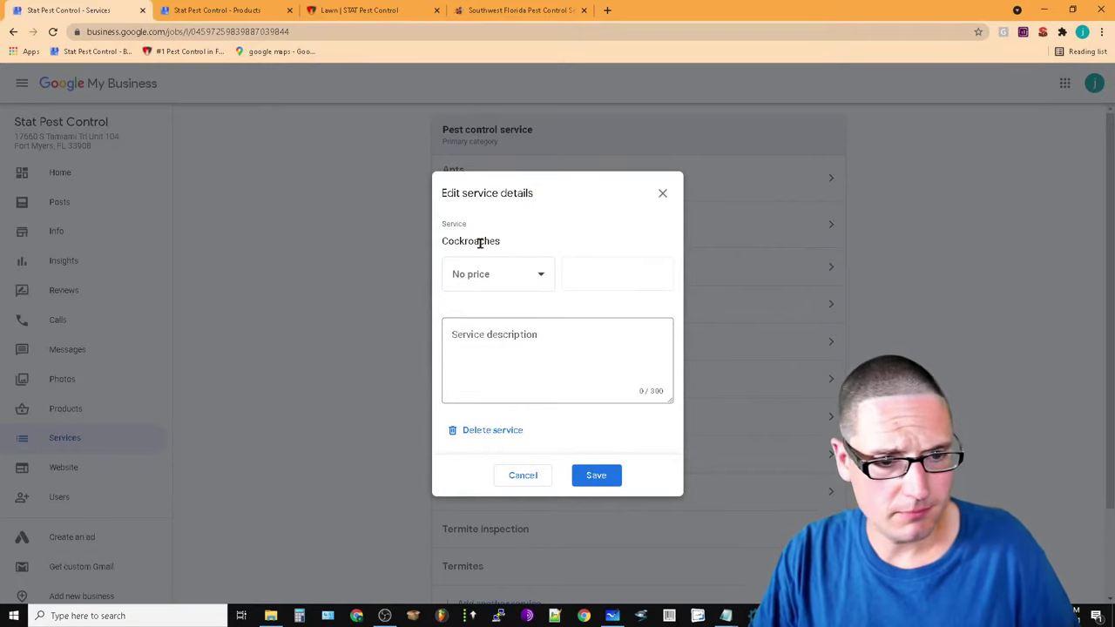
pyautogui.click(486, 336)
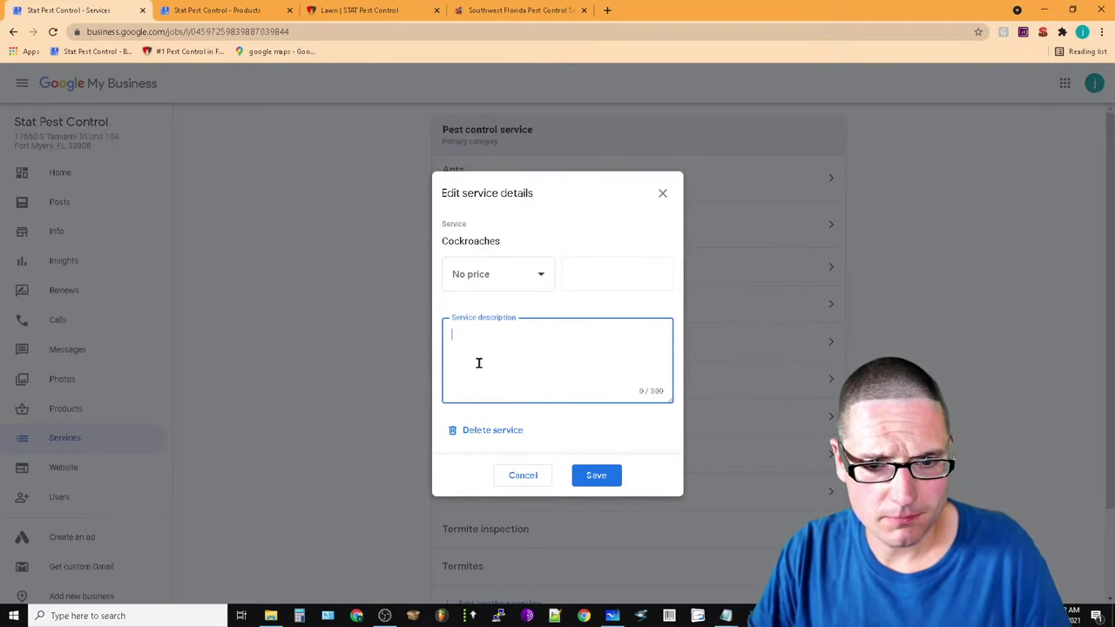
pyautogui.hotkey('ctrl', 'v')
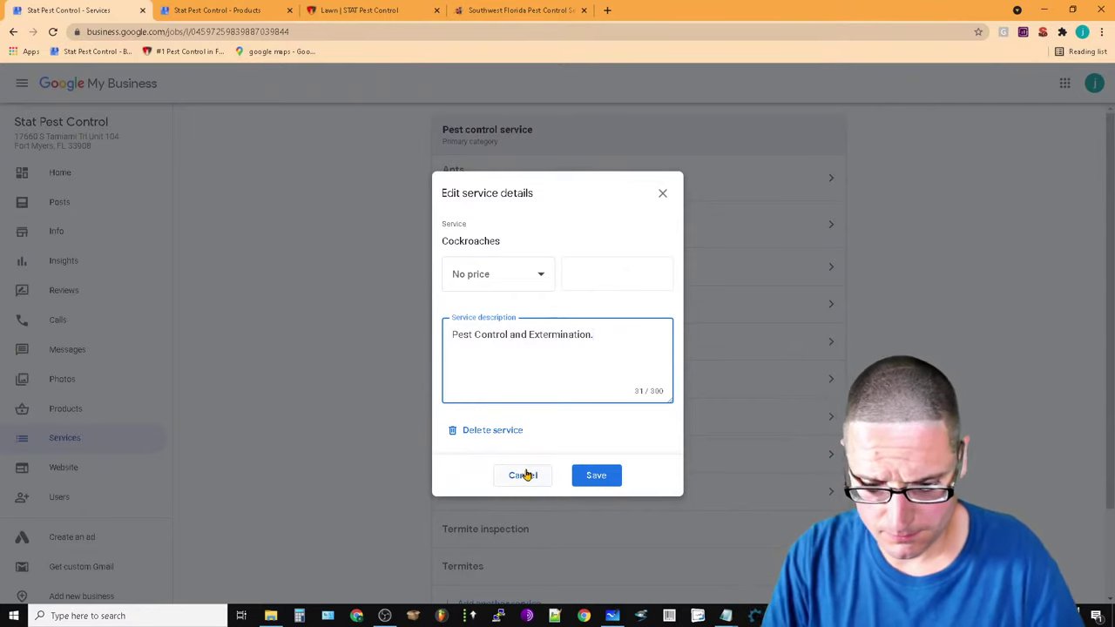
pyautogui.write('Coc')
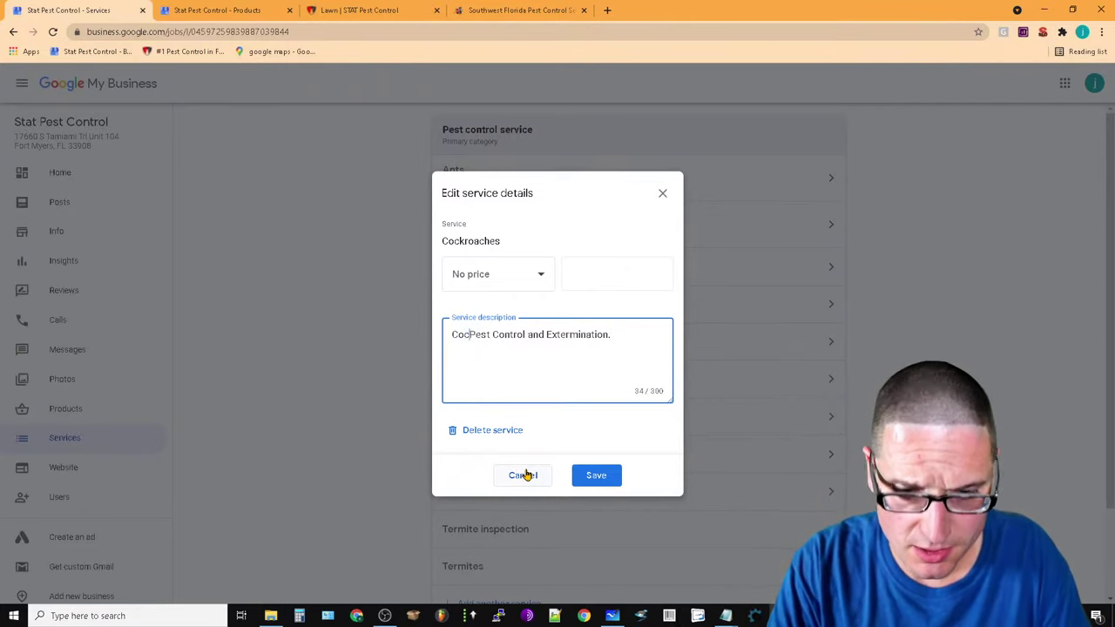
pyautogui.write('kroa')
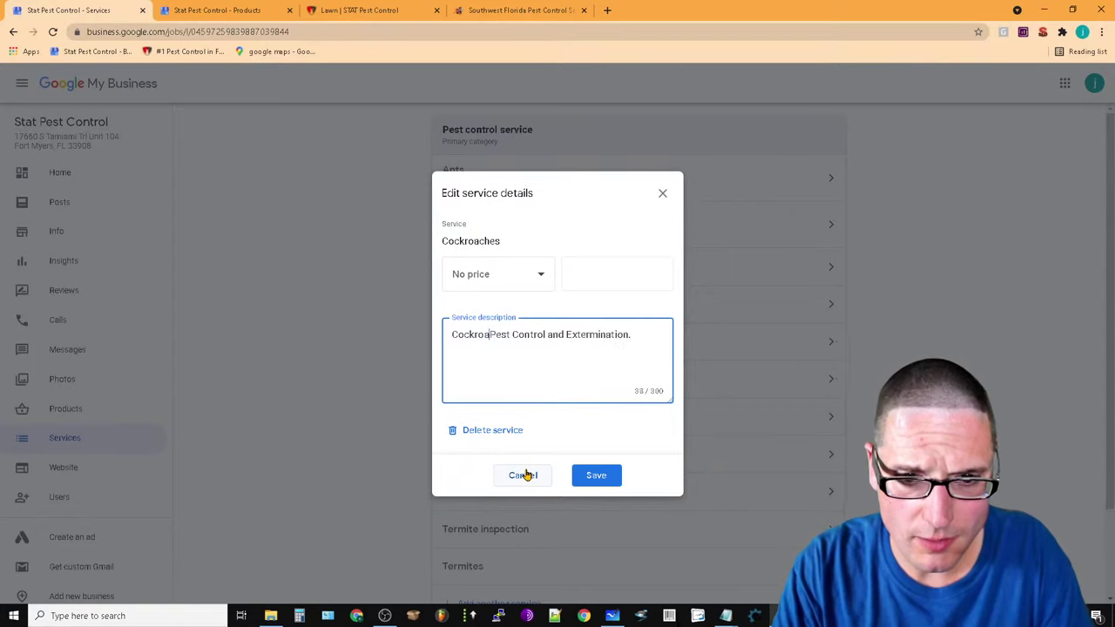
pyautogui.write('che')
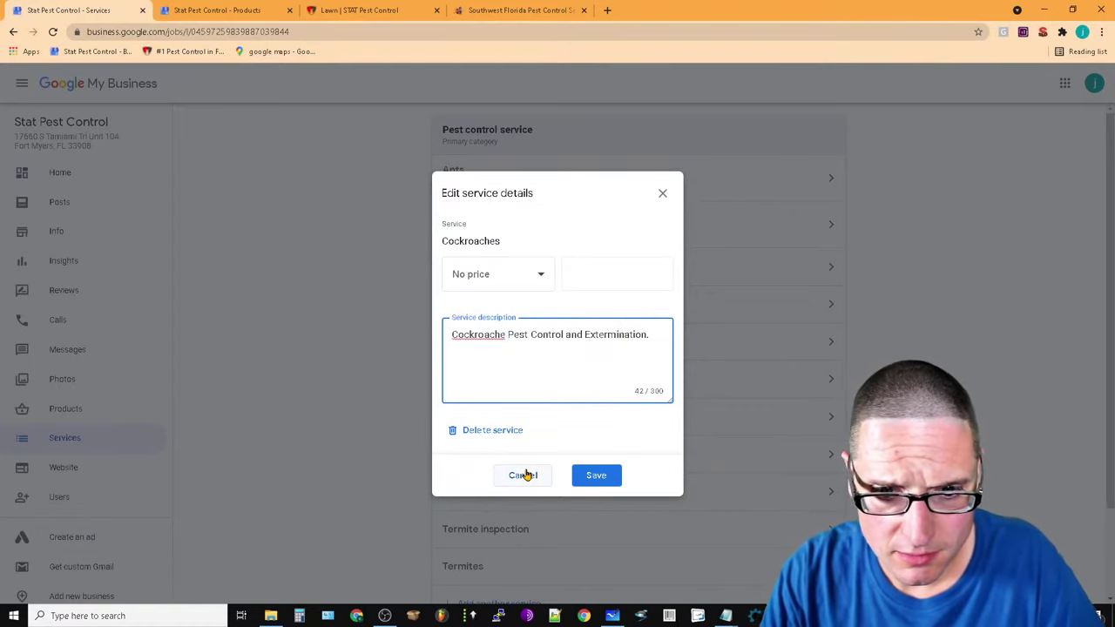
pyautogui.press('BackSpace')
pyautogui.press('BackSpace')
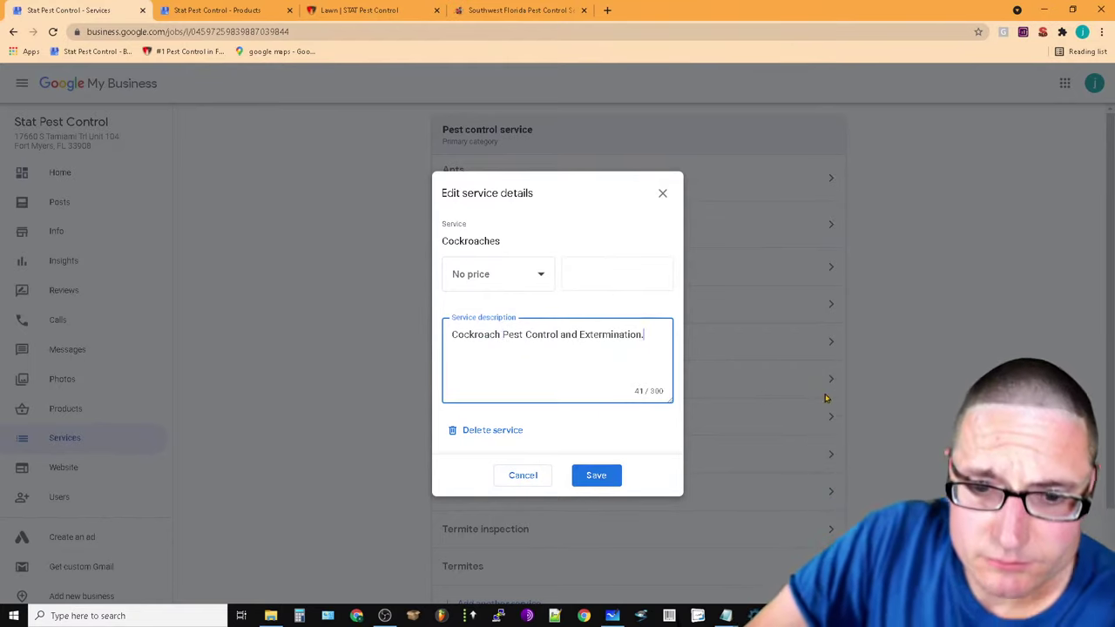
# Try the Fixed price type on the Cockroaches service, set it back to No price, and save the service
pyautogui.click(540, 273)
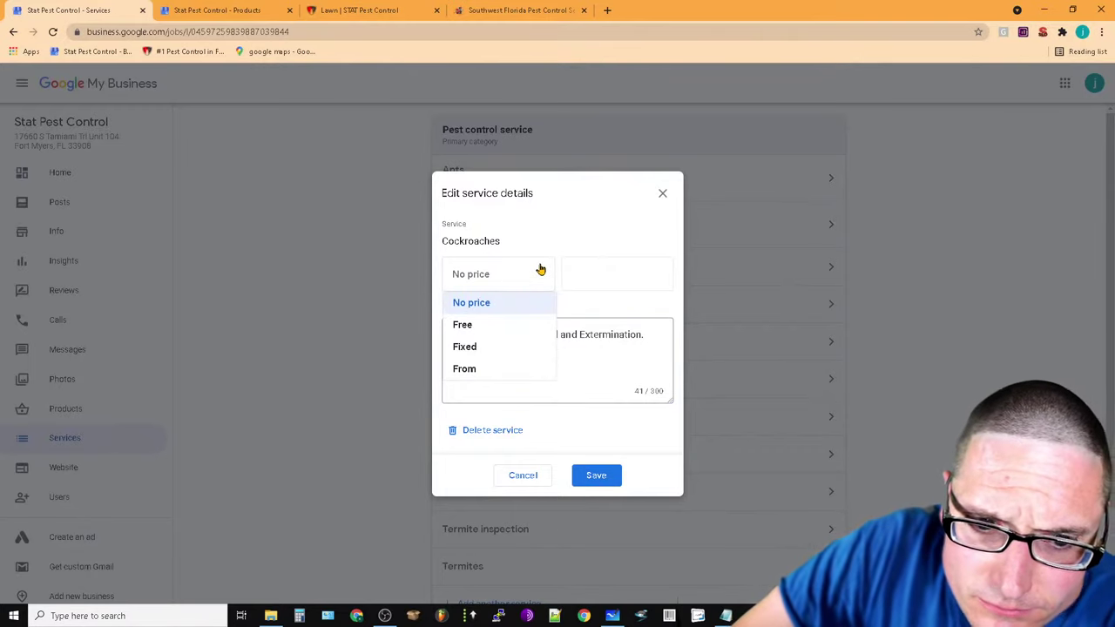
pyautogui.click(484, 357)
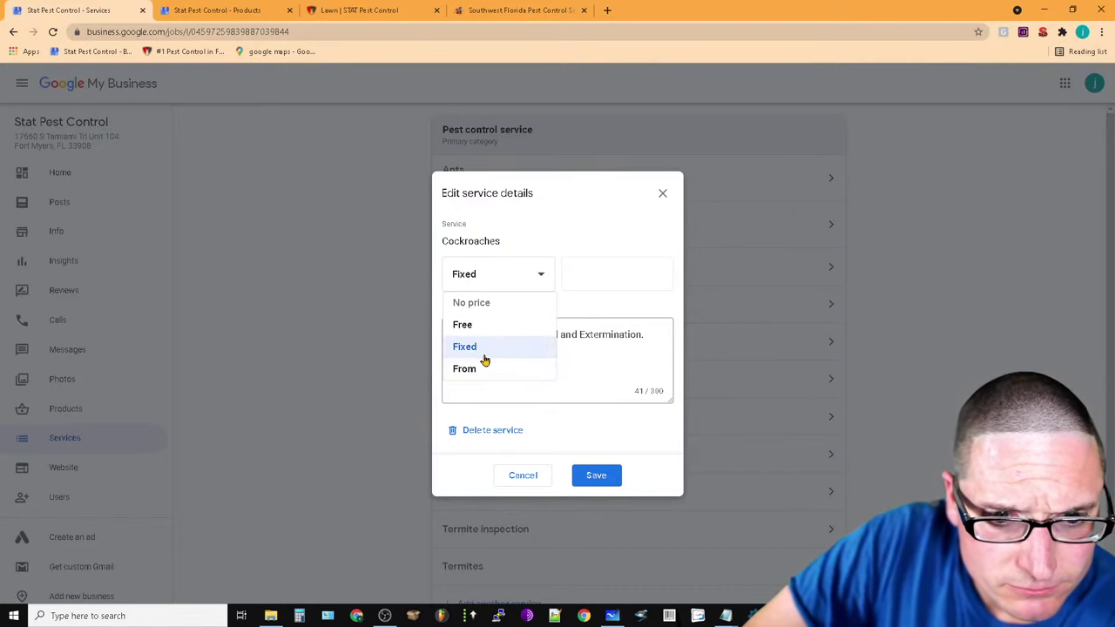
pyautogui.click(537, 271)
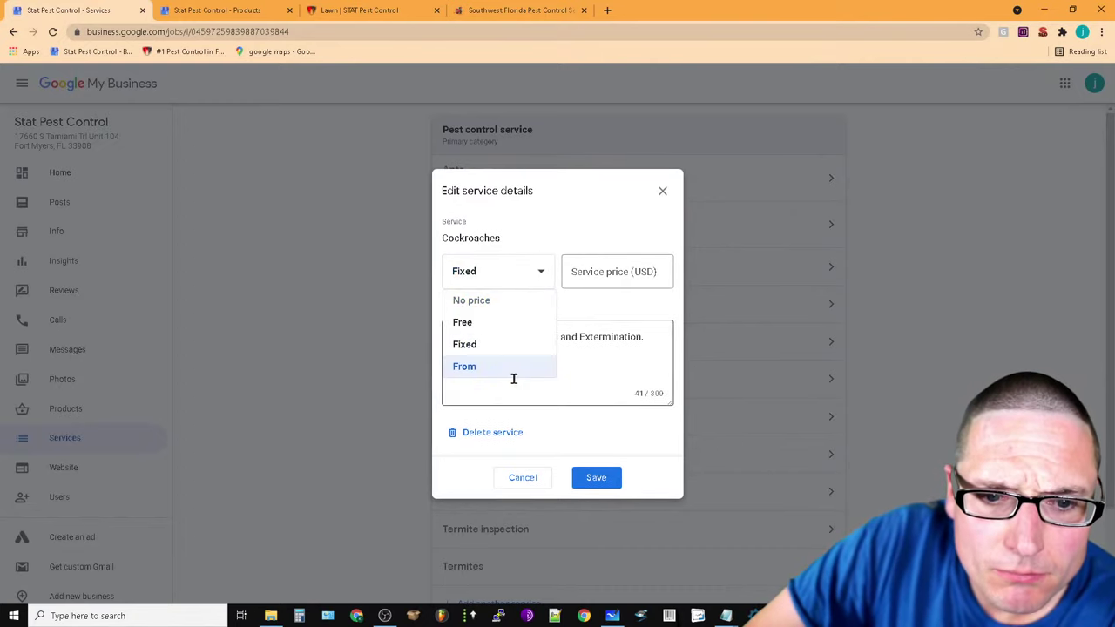
pyautogui.click(538, 273)
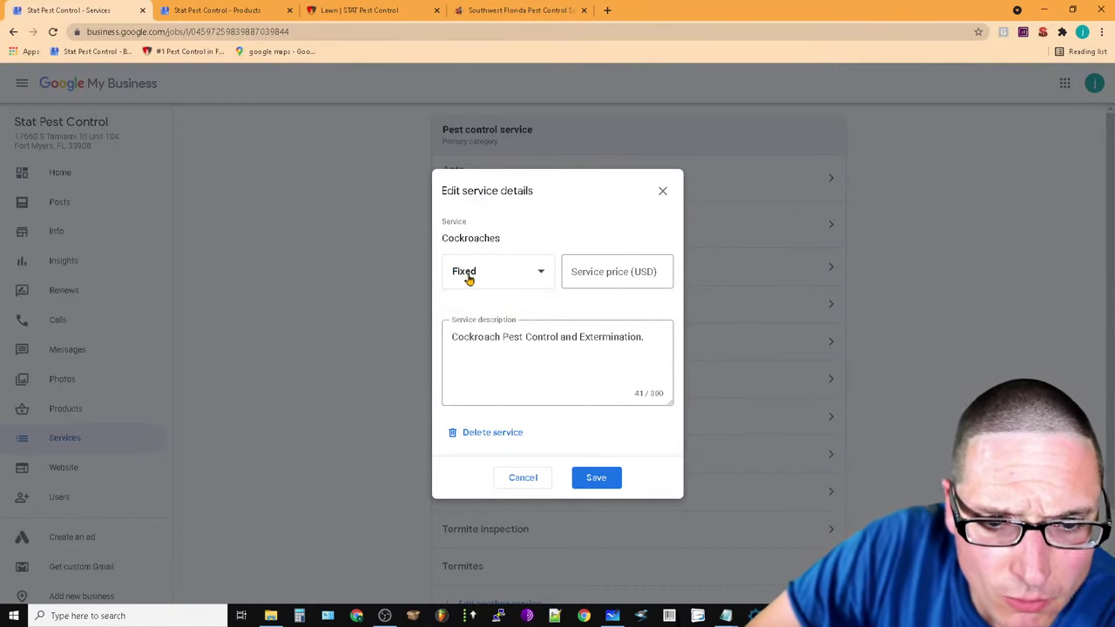
pyautogui.click(503, 281)
pyautogui.click(480, 301)
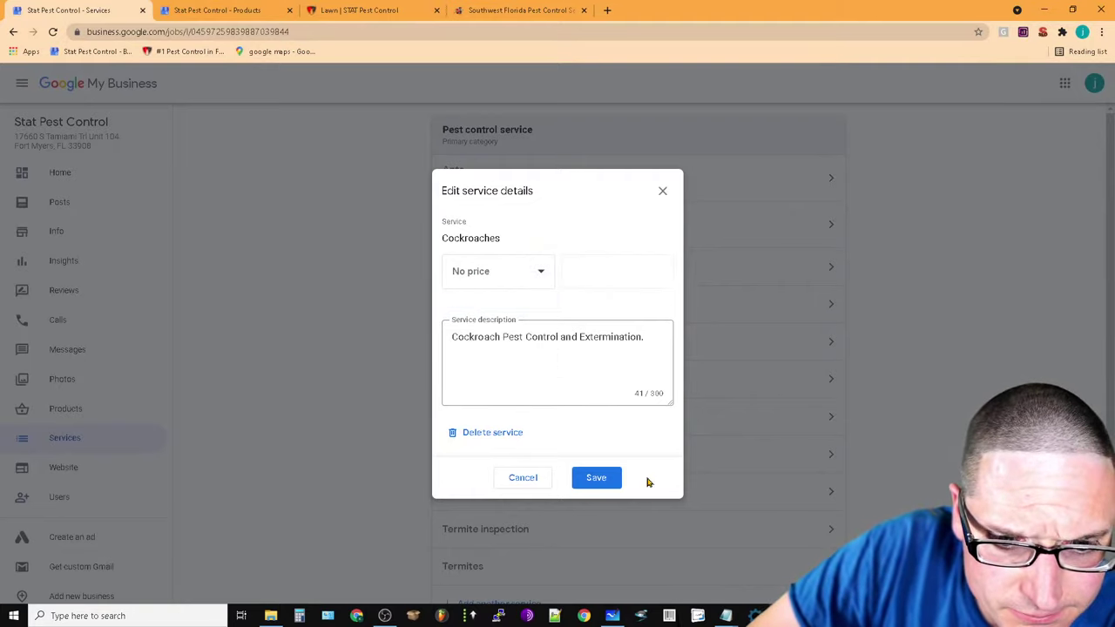
pyautogui.click(588, 479)
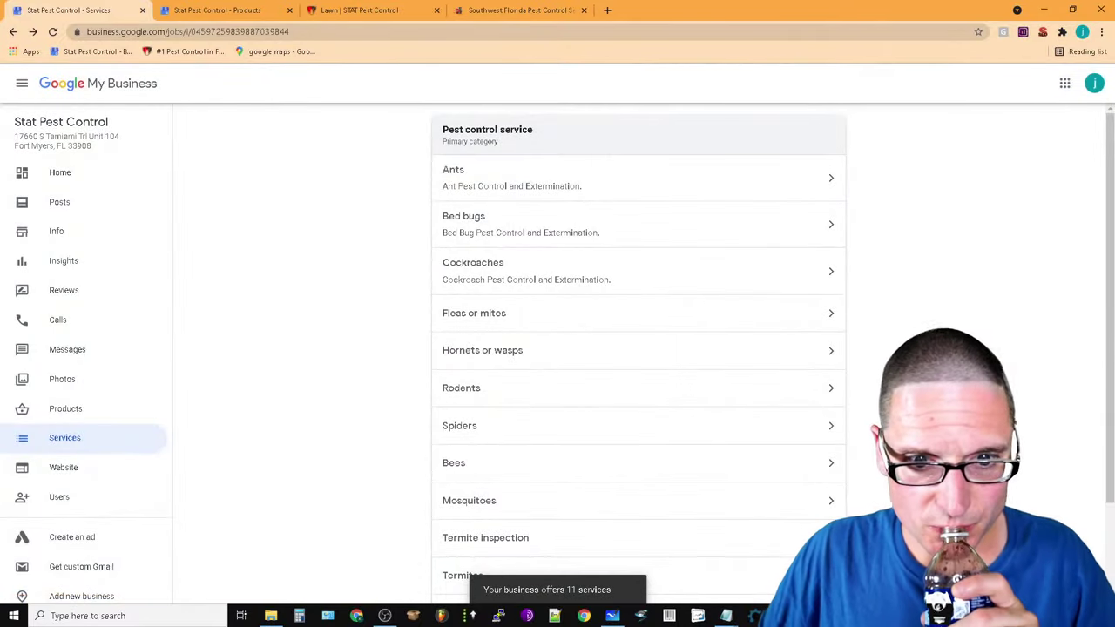
# Enter "Flea and Mite Pest Control and Extermination." as the description of the Fleas or mites service
pyautogui.click(555, 310)
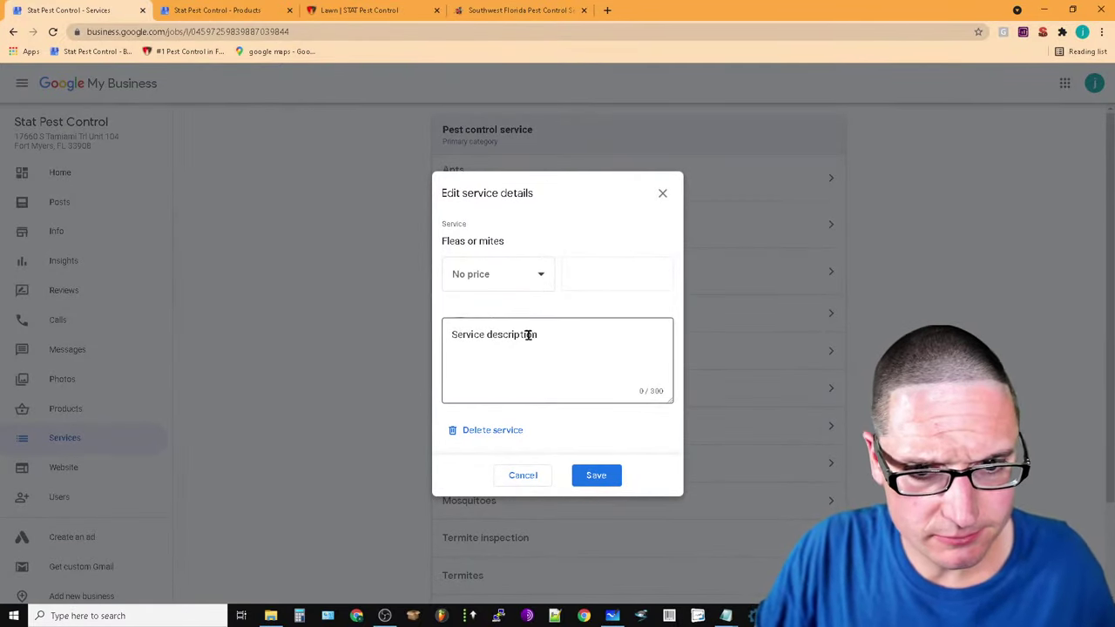
pyautogui.click(561, 337)
pyautogui.rightClick(525, 328)
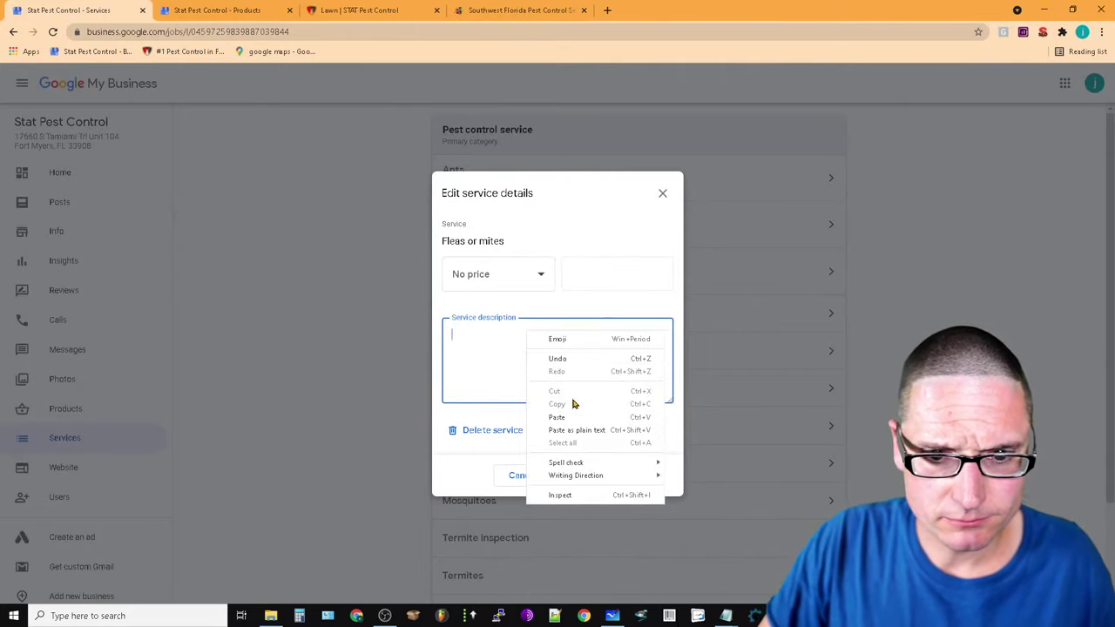
pyautogui.click(576, 417)
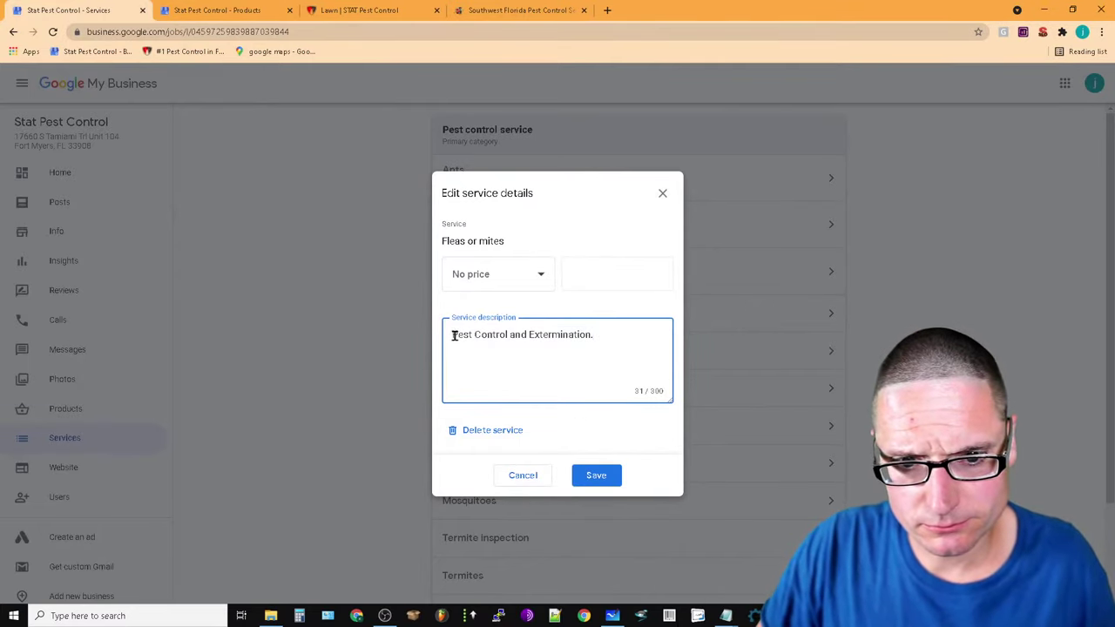
pyautogui.hotkey('ctrl', 'Home')
pyautogui.write('Flea')
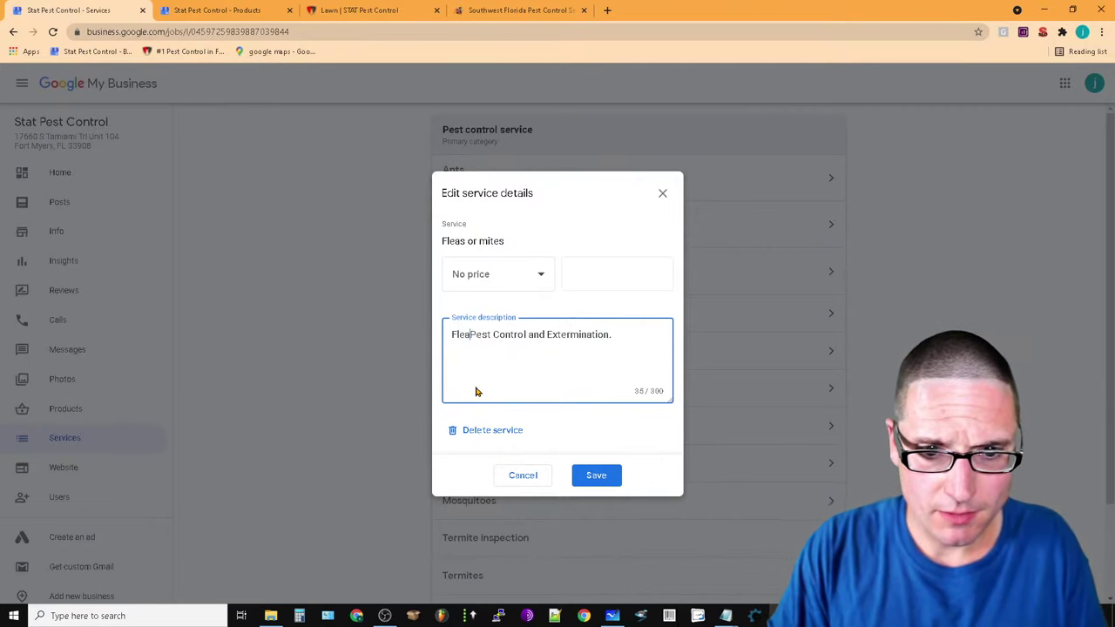
pyautogui.write(' and Mit')
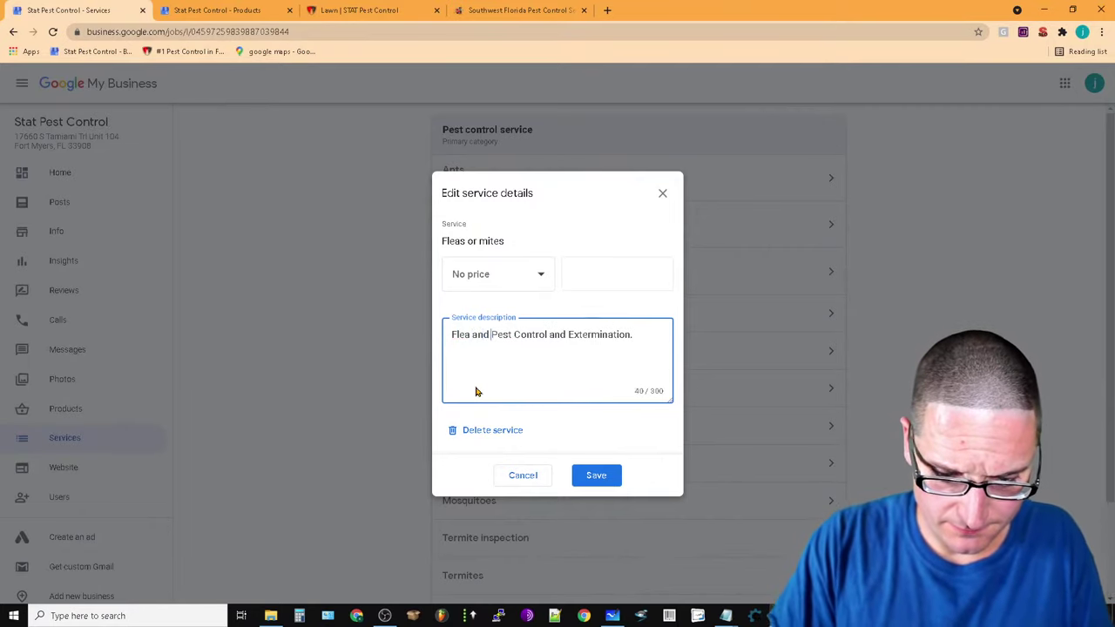
pyautogui.write('e')
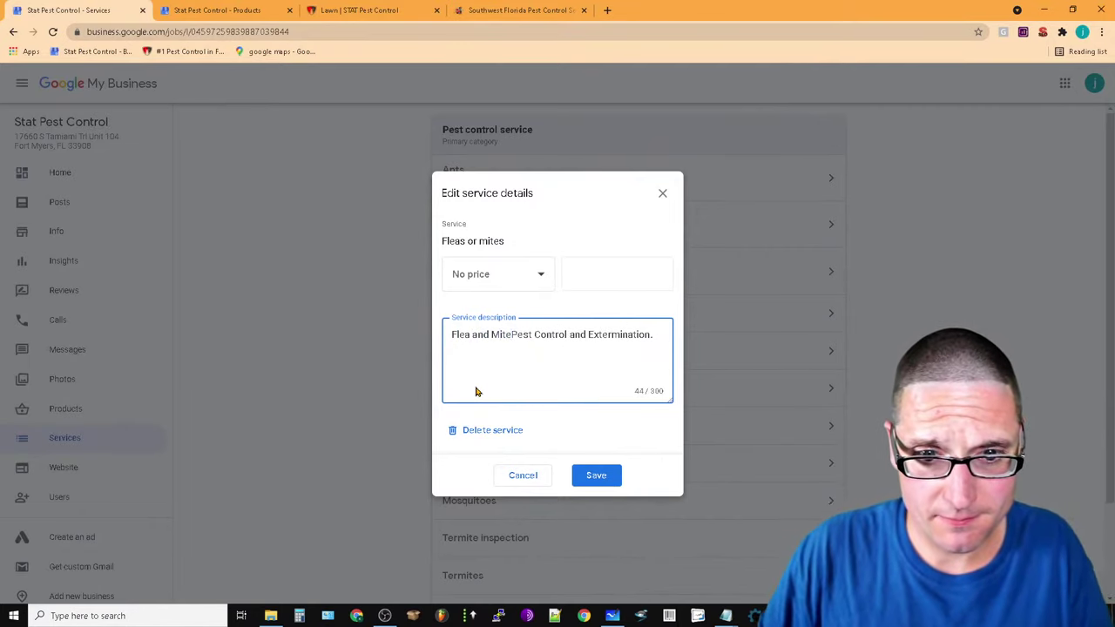
# Check how the STAT Pest Control website lists its flea service, and return to the Fleas or mites service details
pyautogui.doubleClick(498, 336)
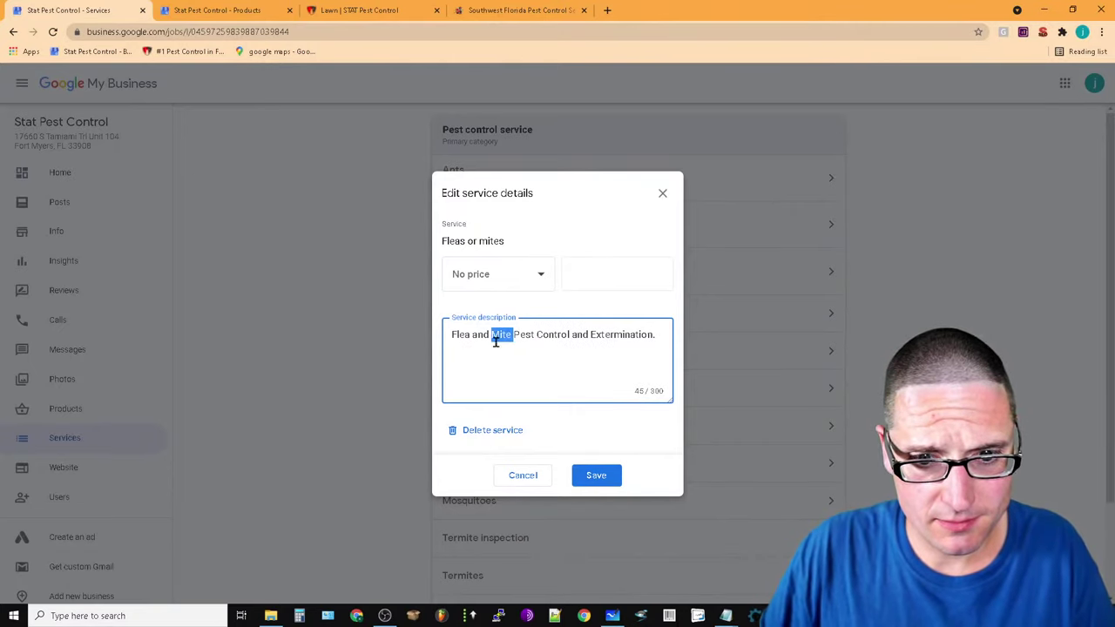
pyautogui.click(380, 8)
pyautogui.moveTo(495, 103)
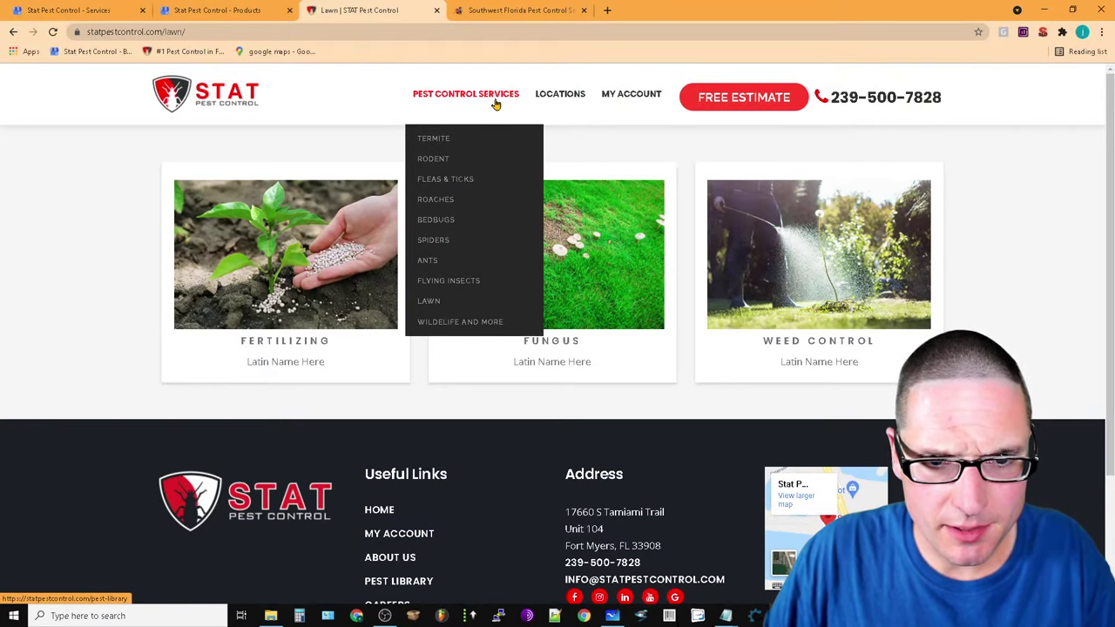
pyautogui.click(94, 10)
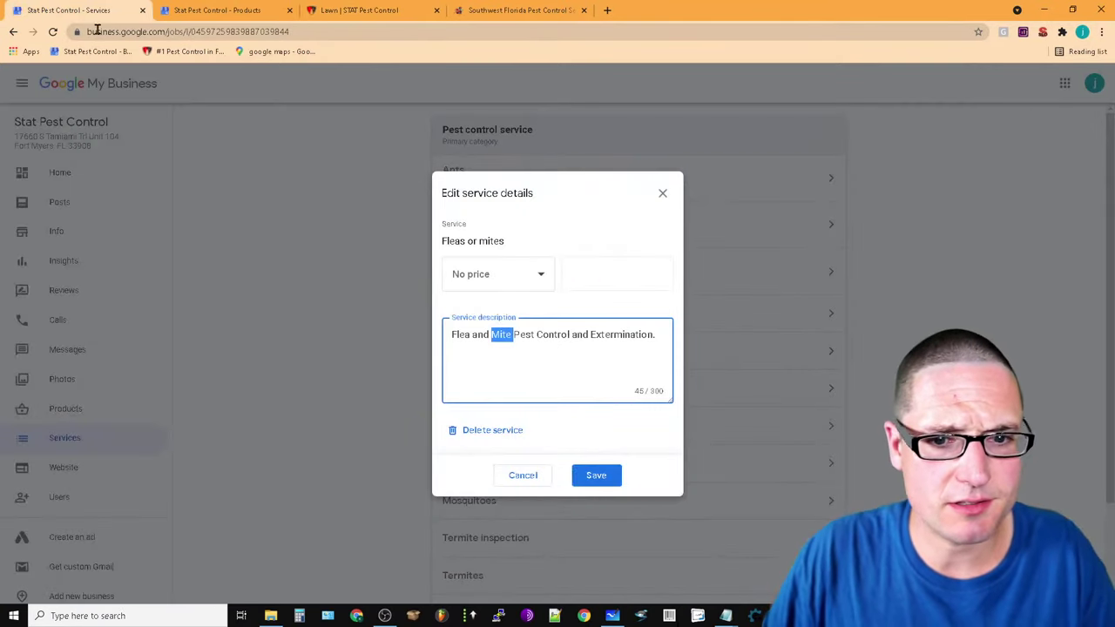
pyautogui.click(483, 241)
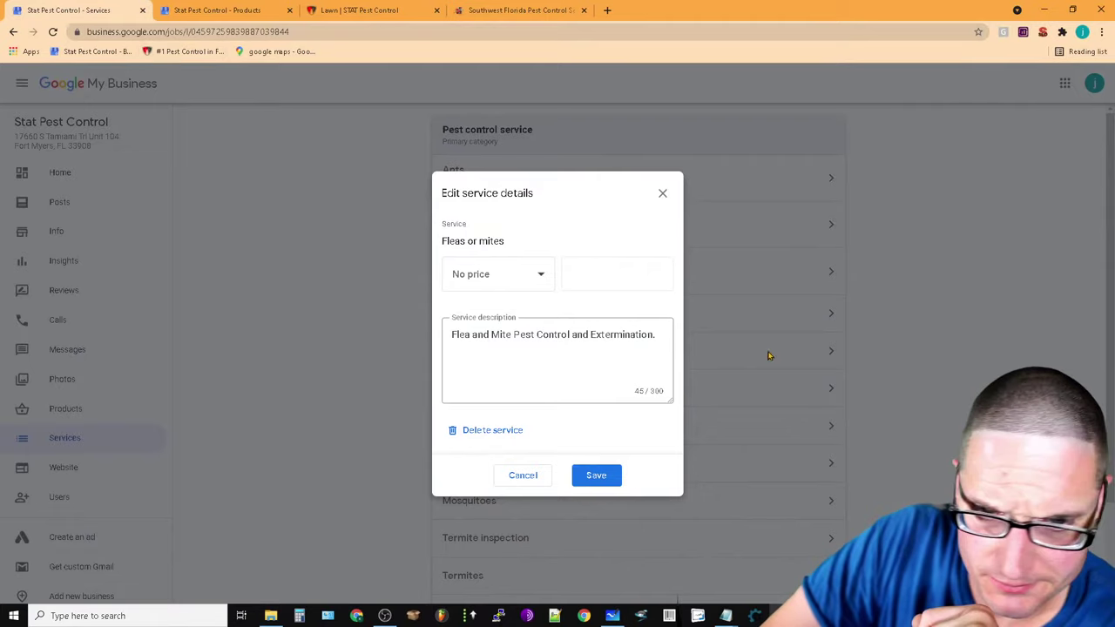
# Change the Fleas or mites description to "Flea and Ticks or Mite Pest Control and Extermination." and save the service
pyautogui.doubleClick(502, 334)
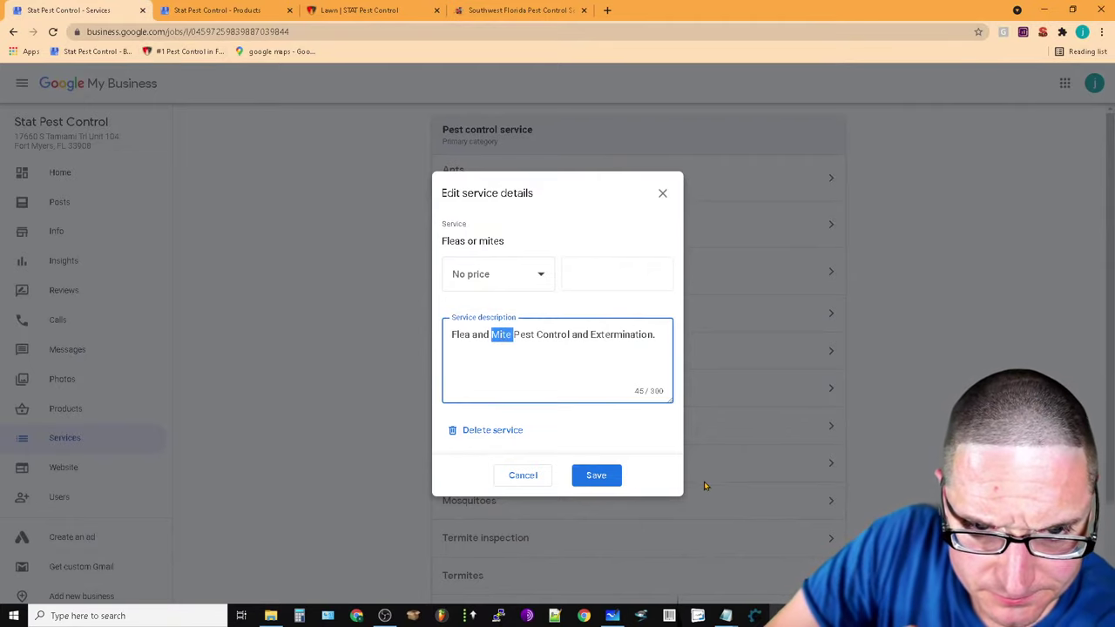
pyautogui.click(512, 352)
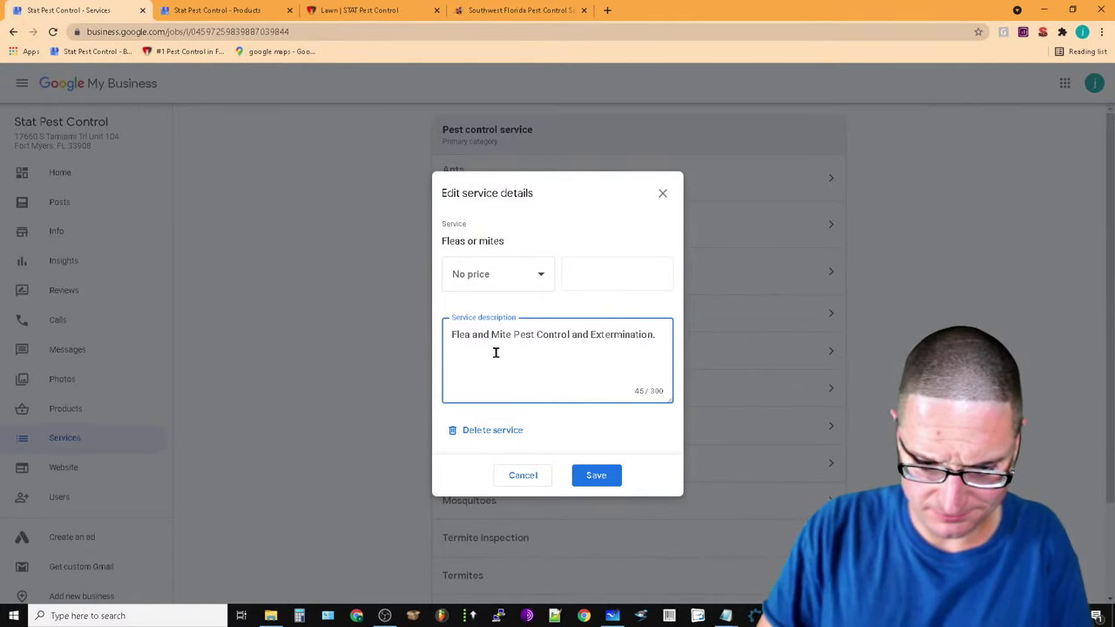
pyautogui.write('T')
pyautogui.write('icks')
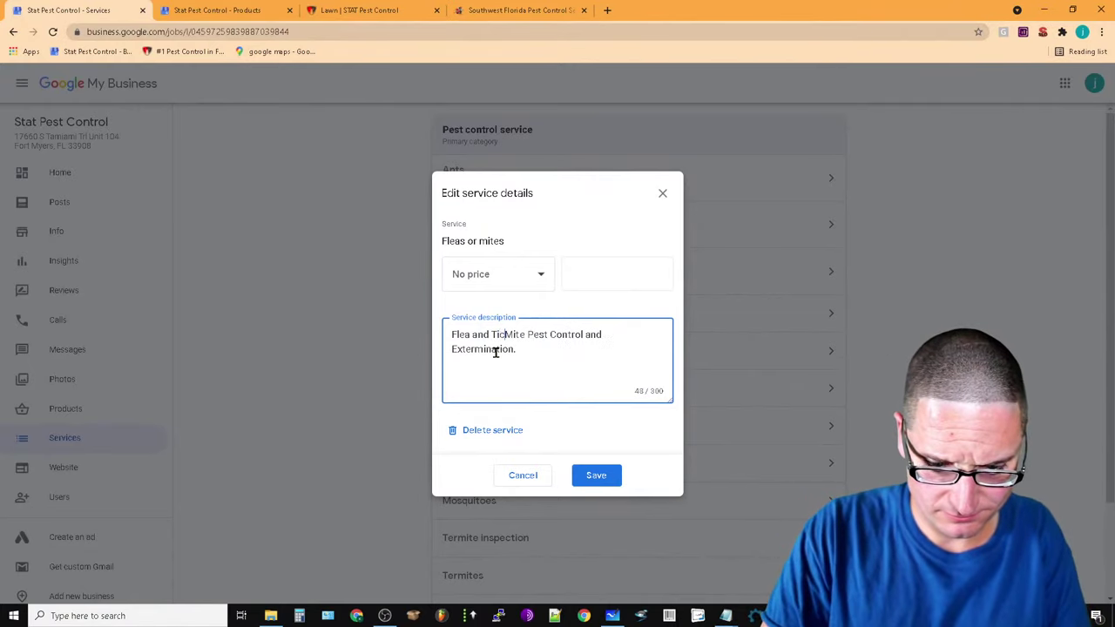
pyautogui.write(' or')
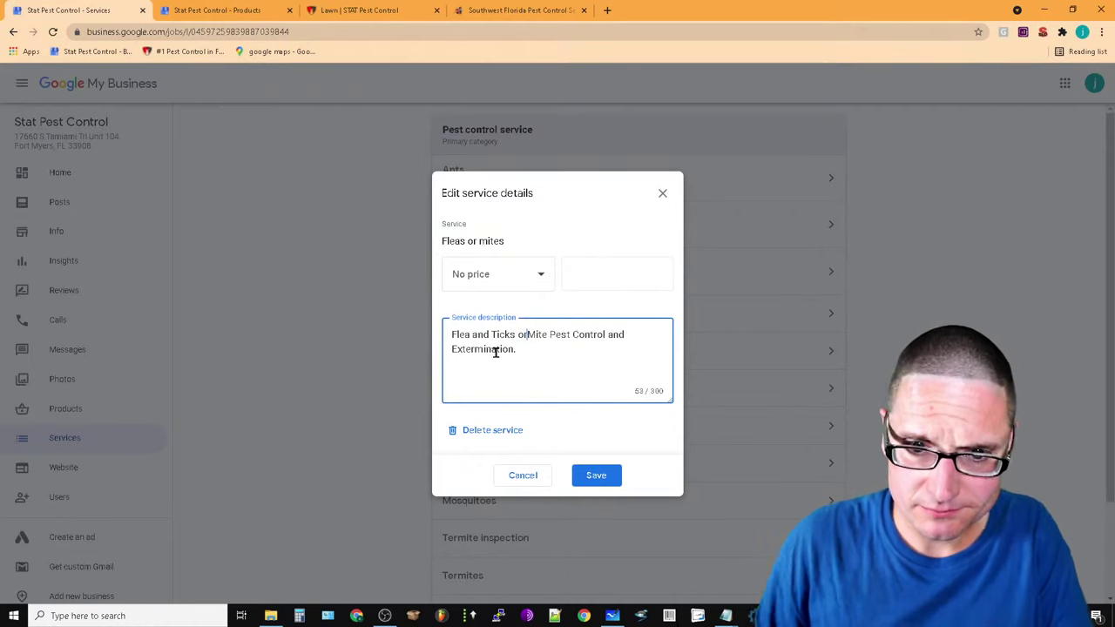
pyautogui.click(600, 484)
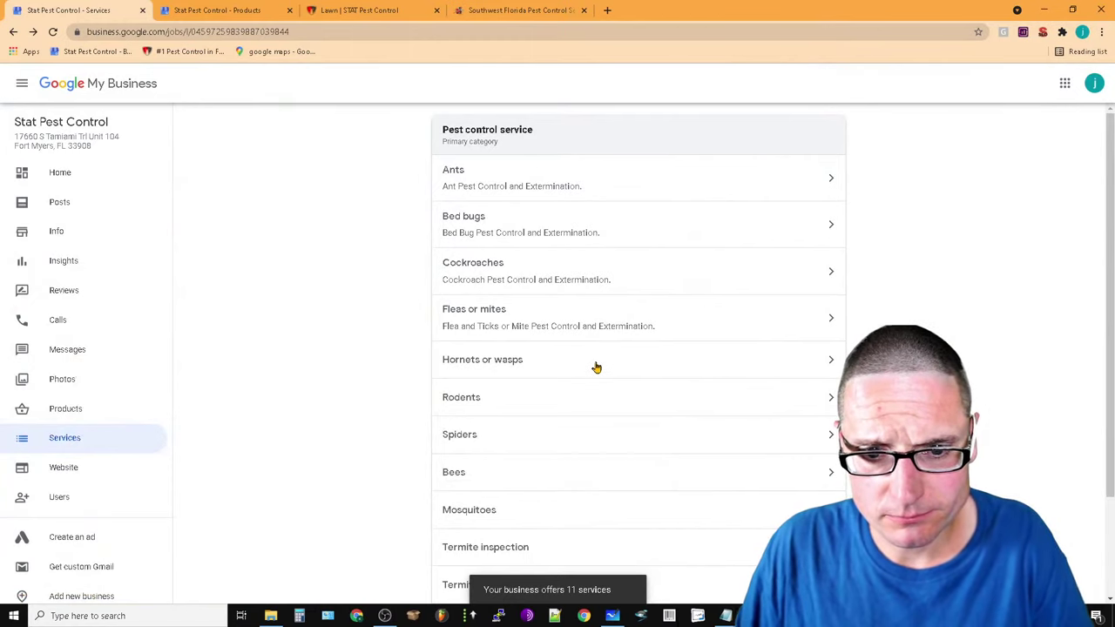
# Add the description "Hornet and Wasp Pest Control and Extermination." to the Hornets or wasps service and save it
pyautogui.click(596, 368)
pyautogui.click(485, 335)
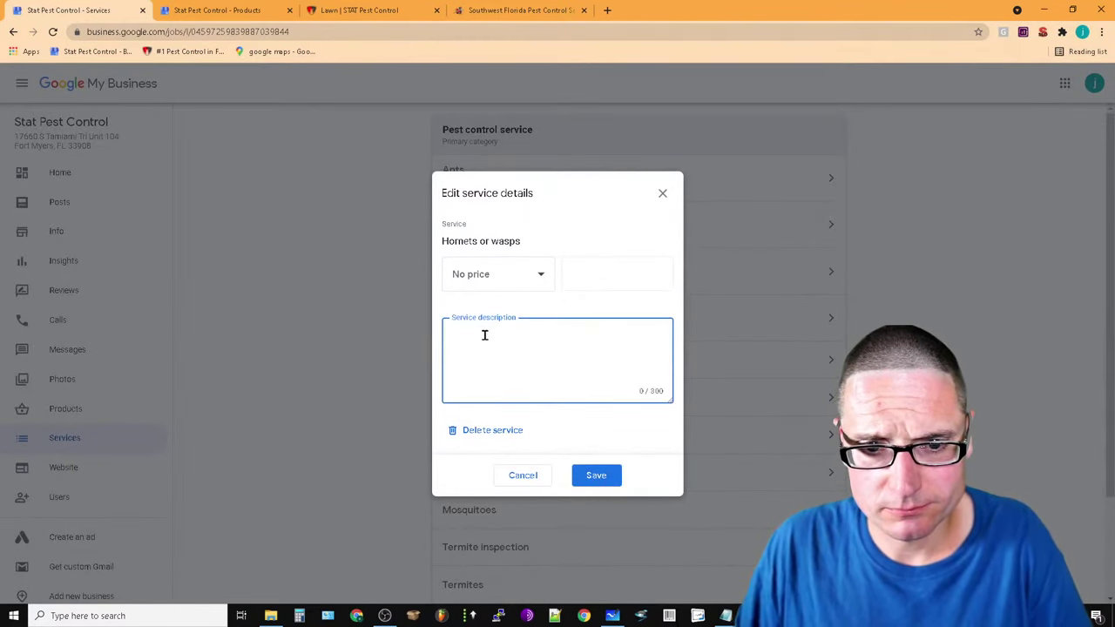
pyautogui.rightClick(485, 336)
pyautogui.click(545, 424)
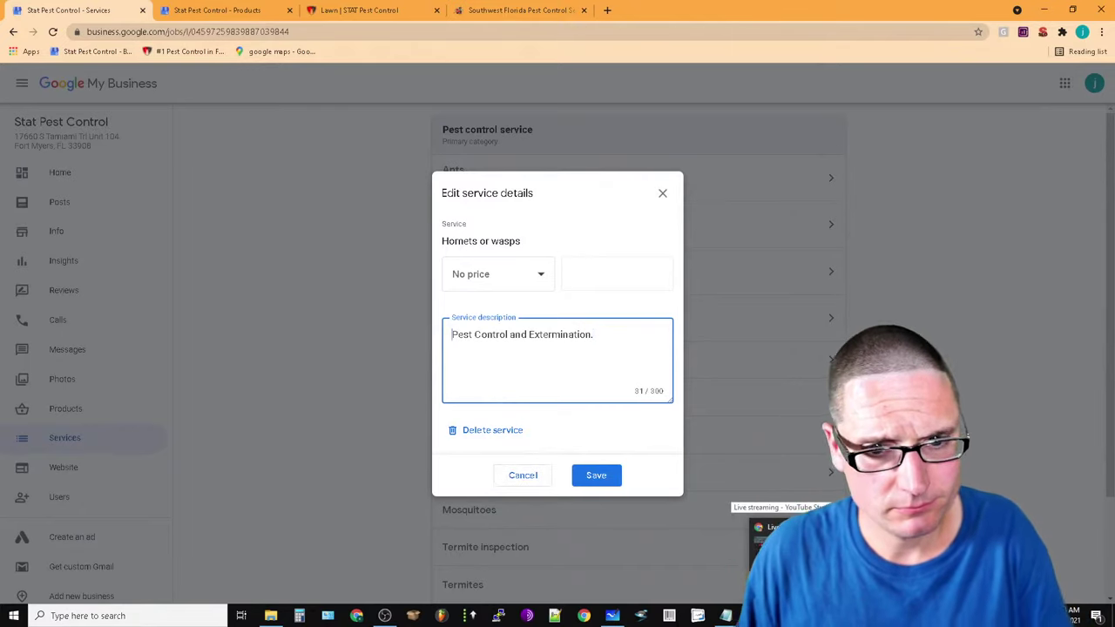
pyautogui.write('Hornet a')
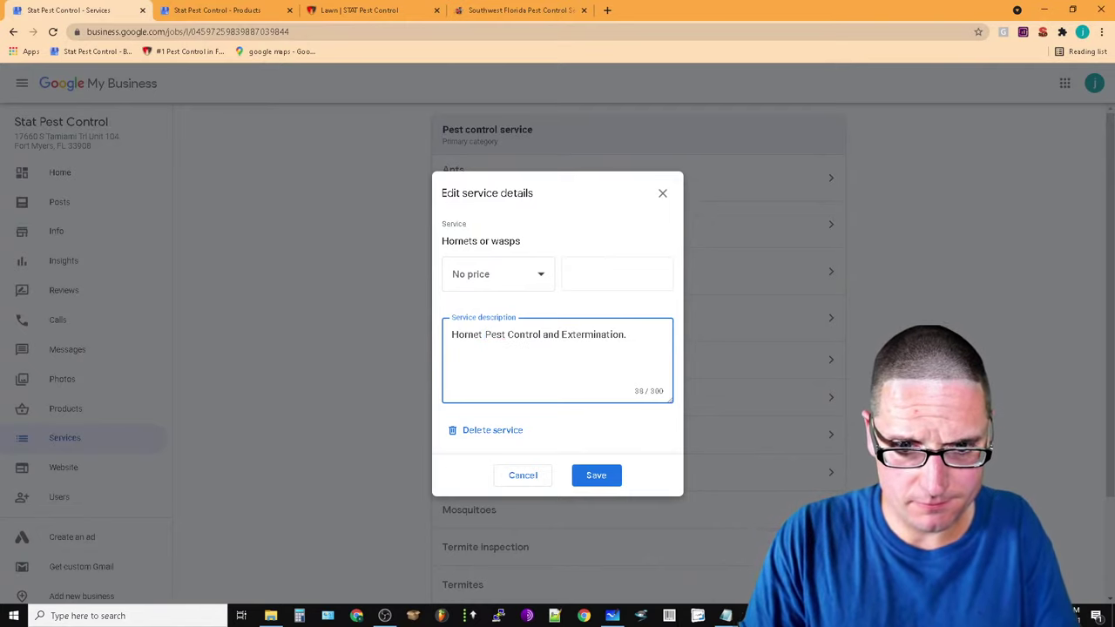
pyautogui.write('nd Wasp')
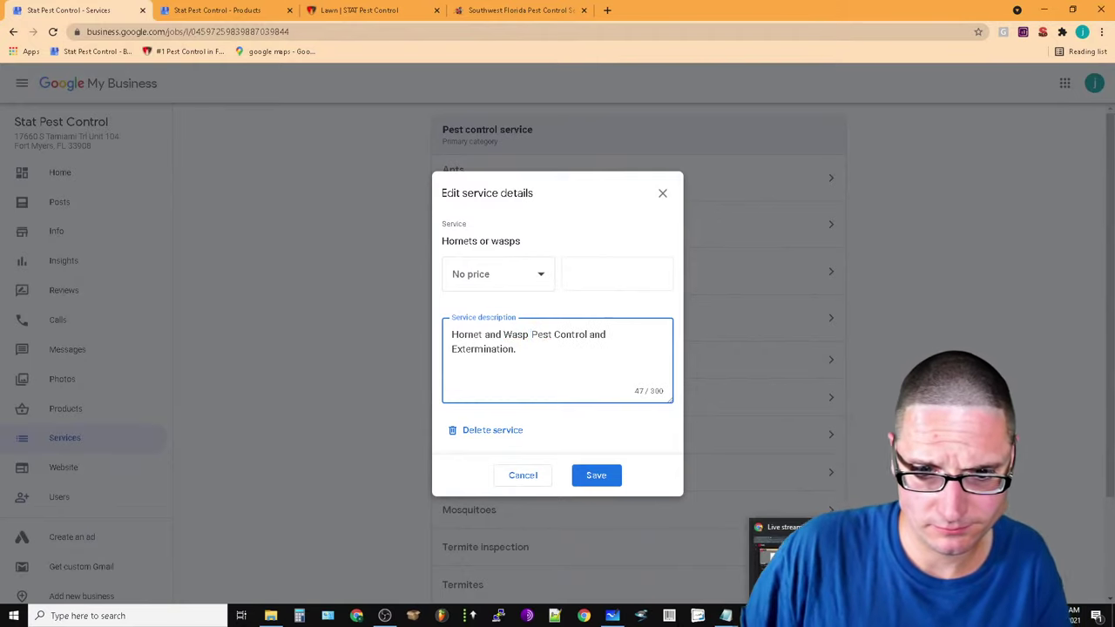
pyautogui.click(595, 475)
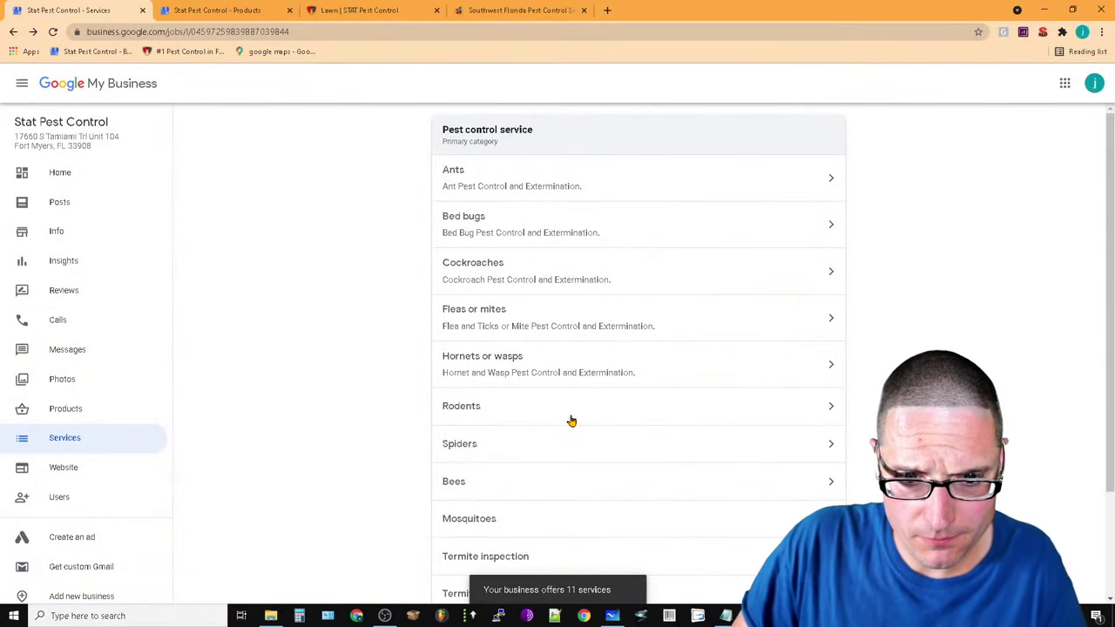
# Leave the Rodents service unedited, check the rodent page on the STAT Pest Control website, and return to the services list
pyautogui.click(570, 421)
pyautogui.click(515, 332)
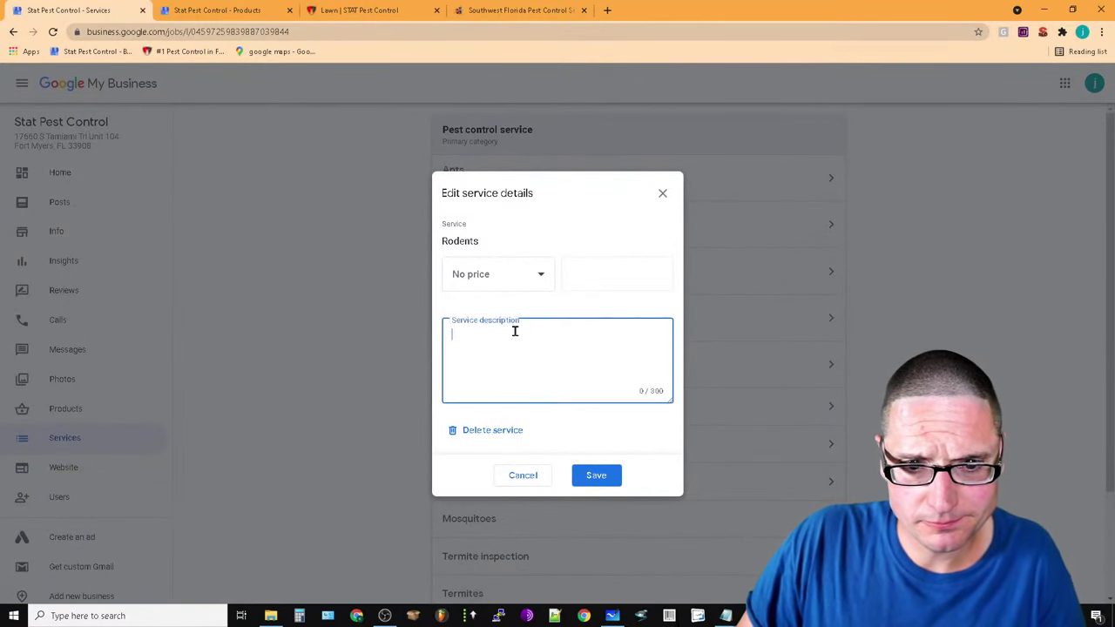
pyautogui.click(663, 194)
pyautogui.click(348, 10)
pyautogui.moveTo(477, 102)
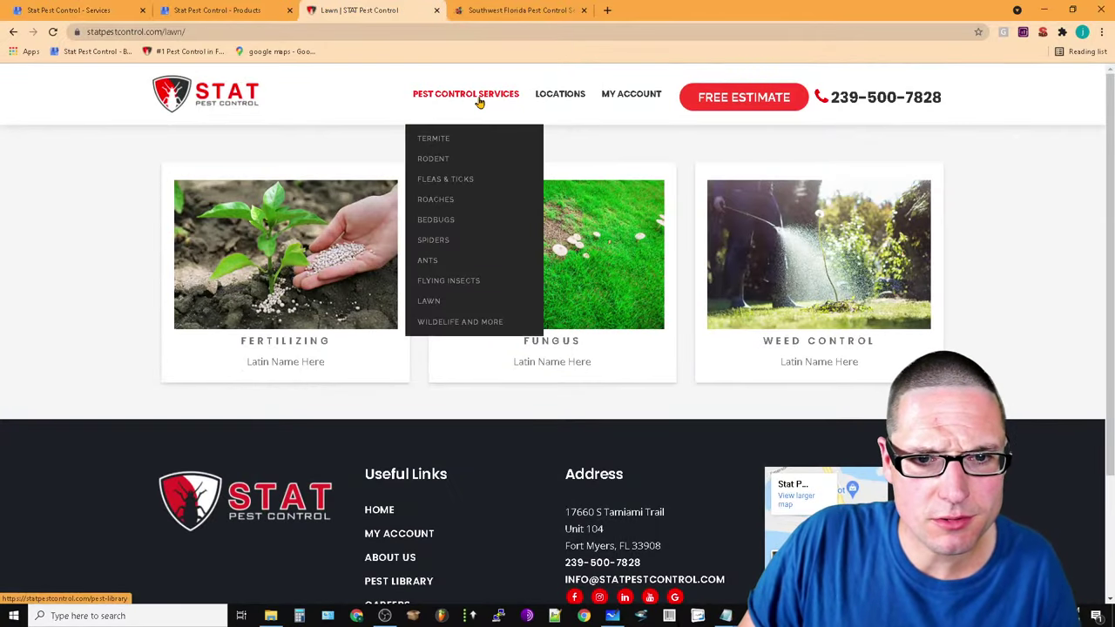
pyautogui.click(435, 161)
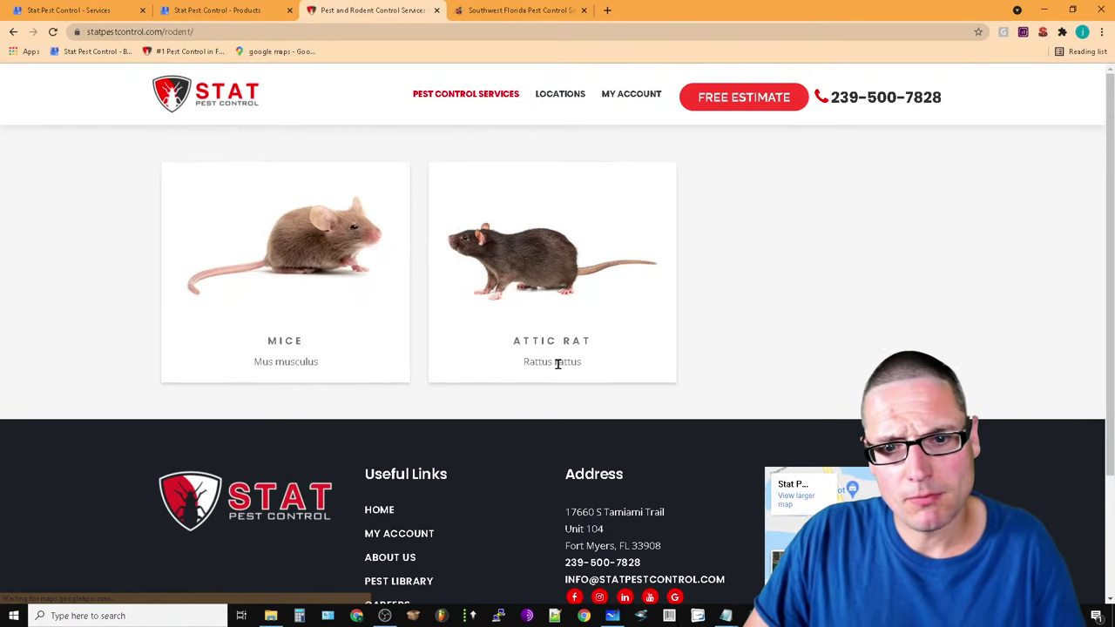
pyautogui.click(72, 10)
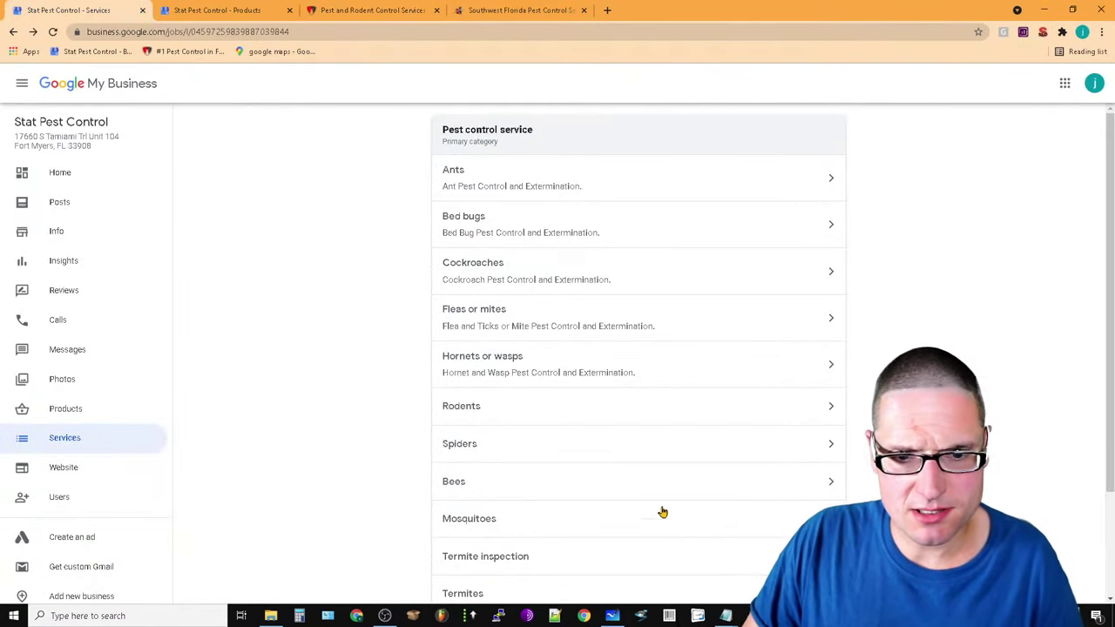
# Enter "Mice and Rat Pest Control and Extermination." as the description of the Rodents service
pyautogui.click(614, 406)
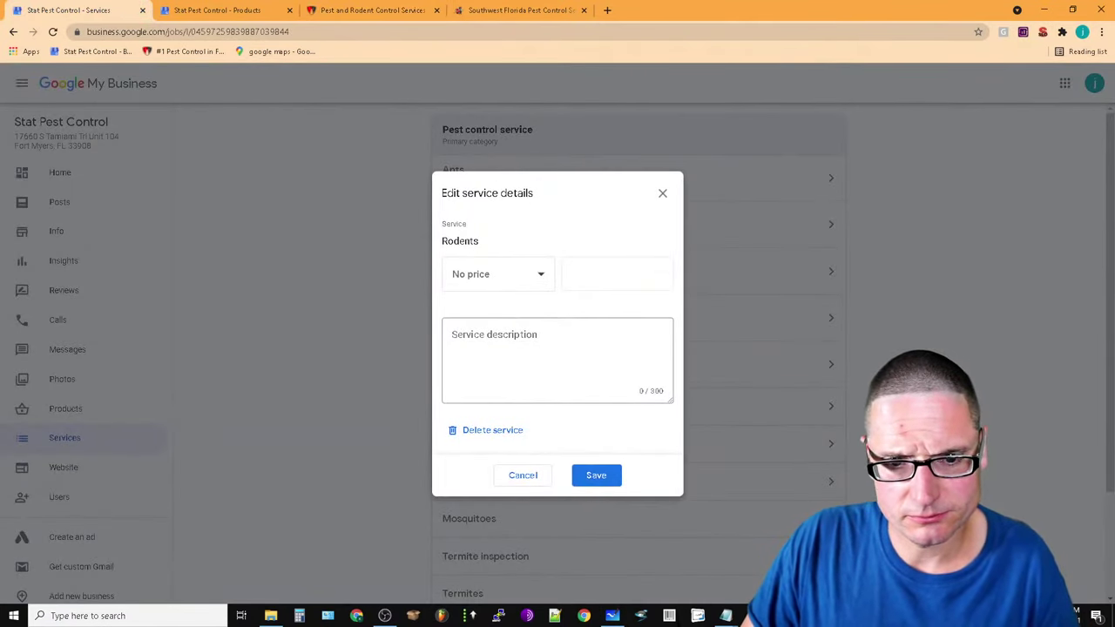
pyautogui.click(542, 342)
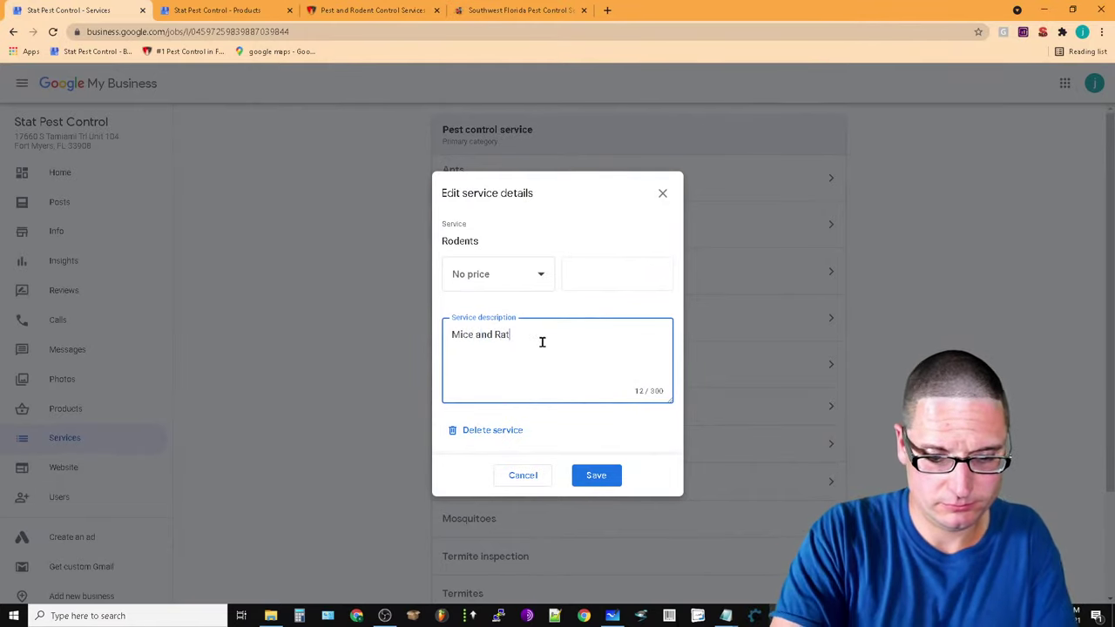
pyautogui.write('Mice and Rat')
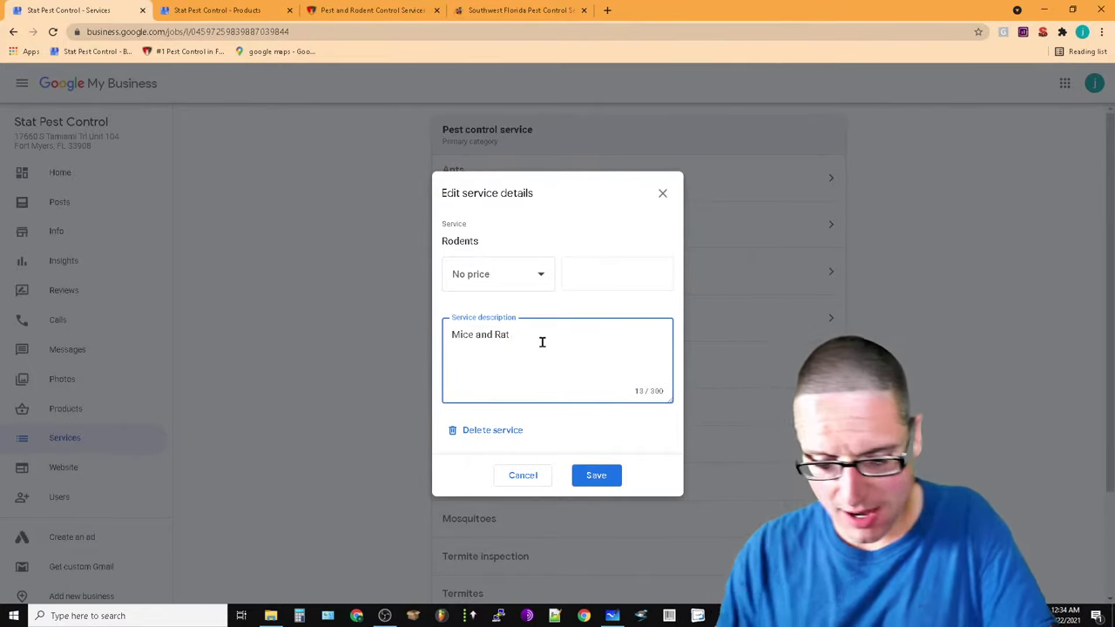
pyautogui.rightClick(558, 342)
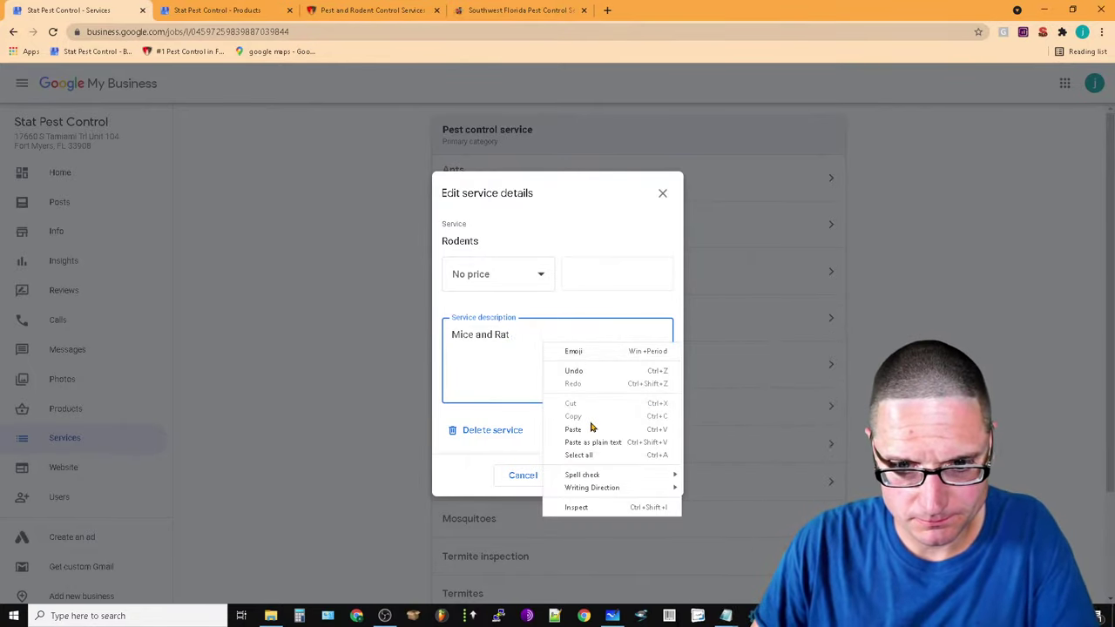
pyautogui.click(595, 430)
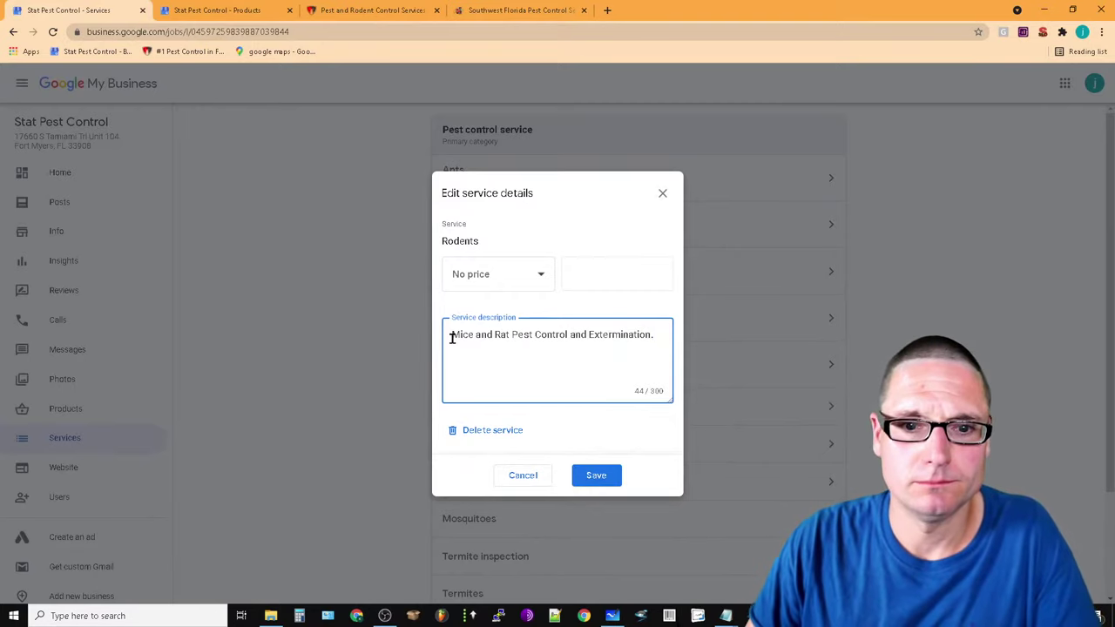
# Change the Rodents description to "Rodents like Mice and Rats Pest Control and Extermination." and save the service
pyautogui.press('Home')
pyautogui.write('Rodents like')
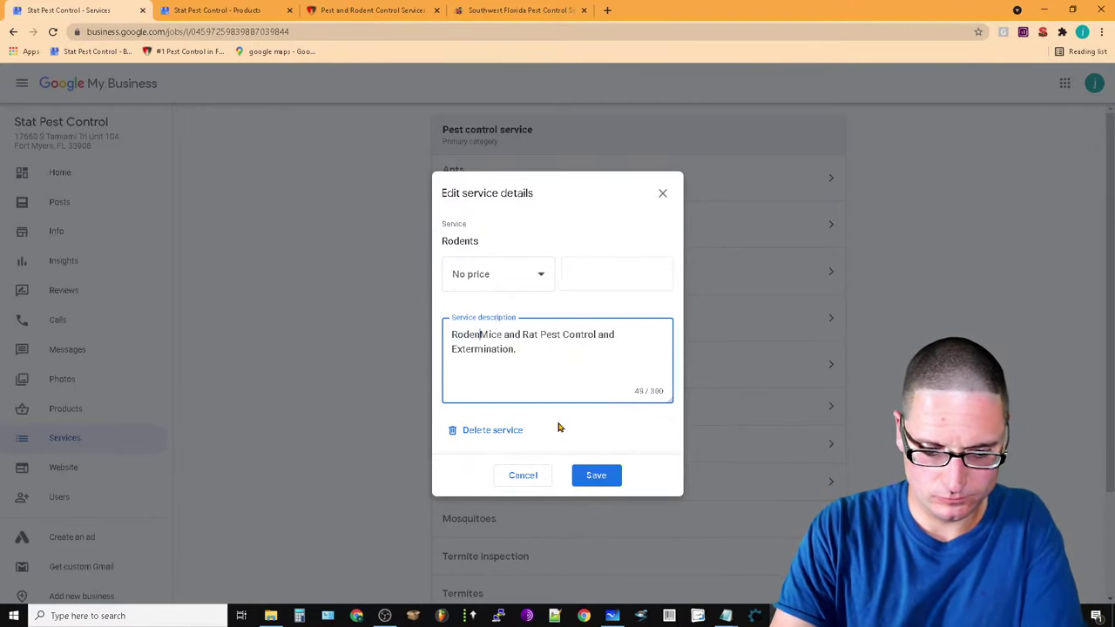
pyautogui.write(' Mice and Rat')
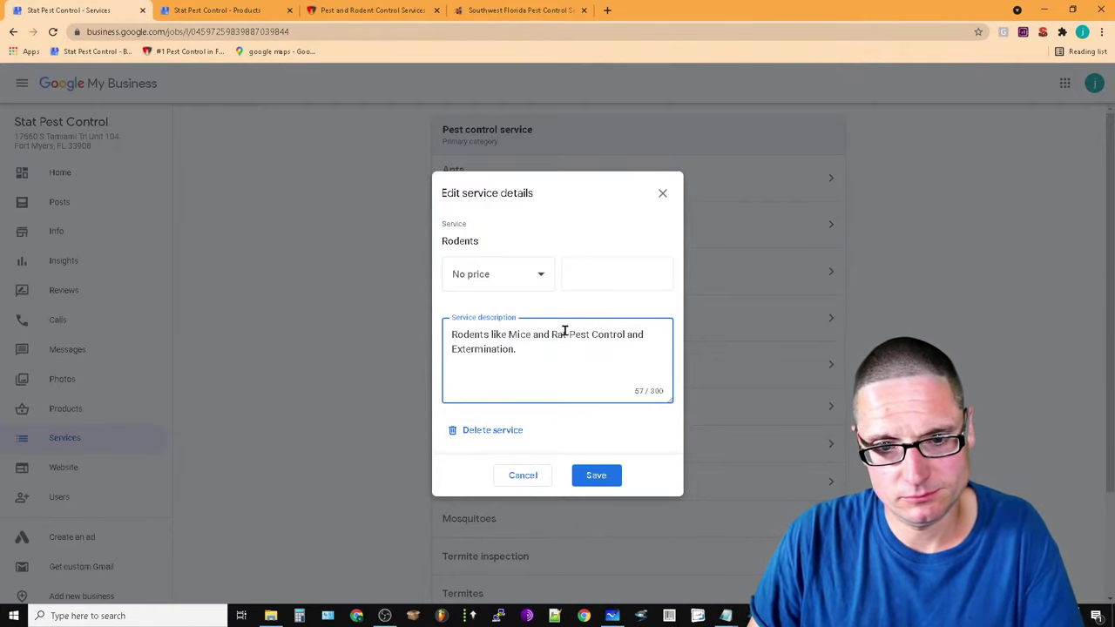
pyautogui.write('s')
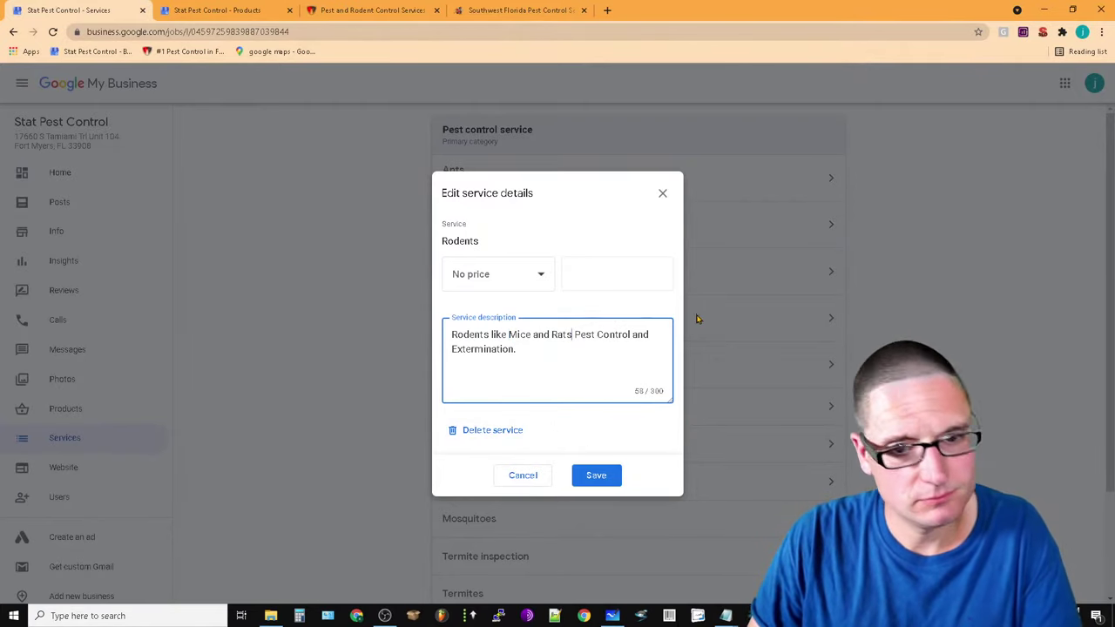
pyautogui.click(602, 476)
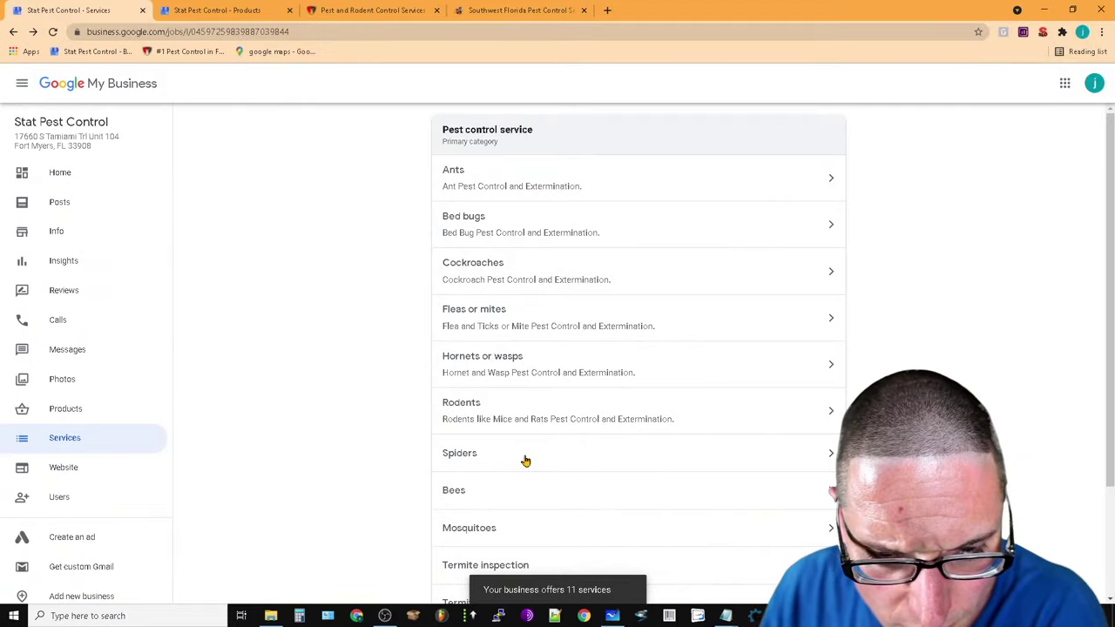
# Add the description "Spider Pest Control and Extermination." to the Spiders service and save it
pyautogui.click(525, 457)
pyautogui.click(498, 333)
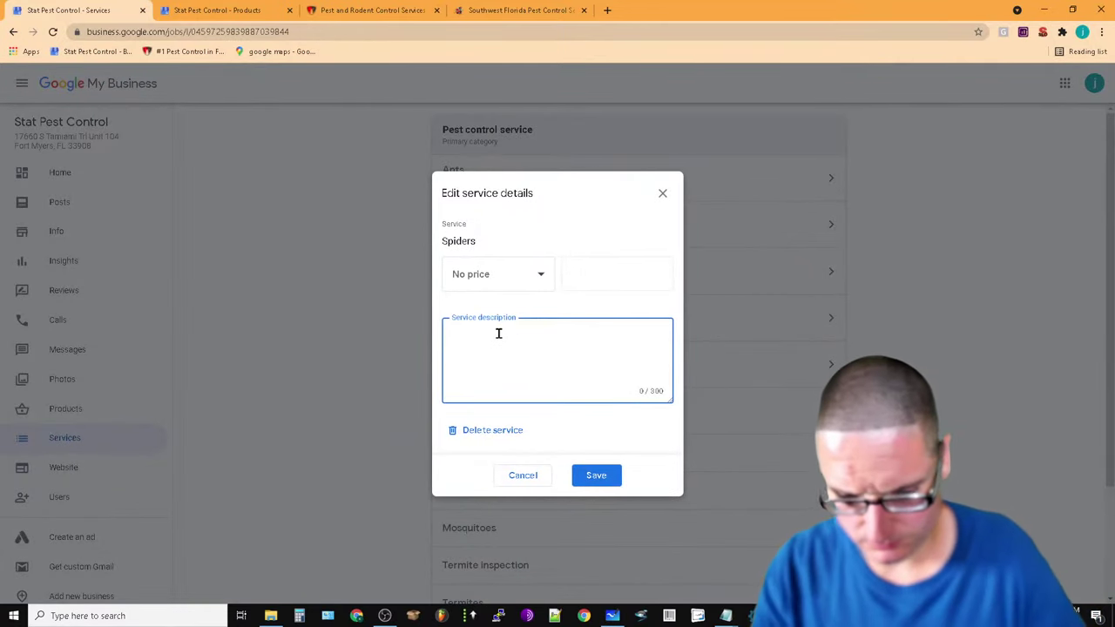
pyautogui.write('Spider')
pyautogui.rightClick(498, 334)
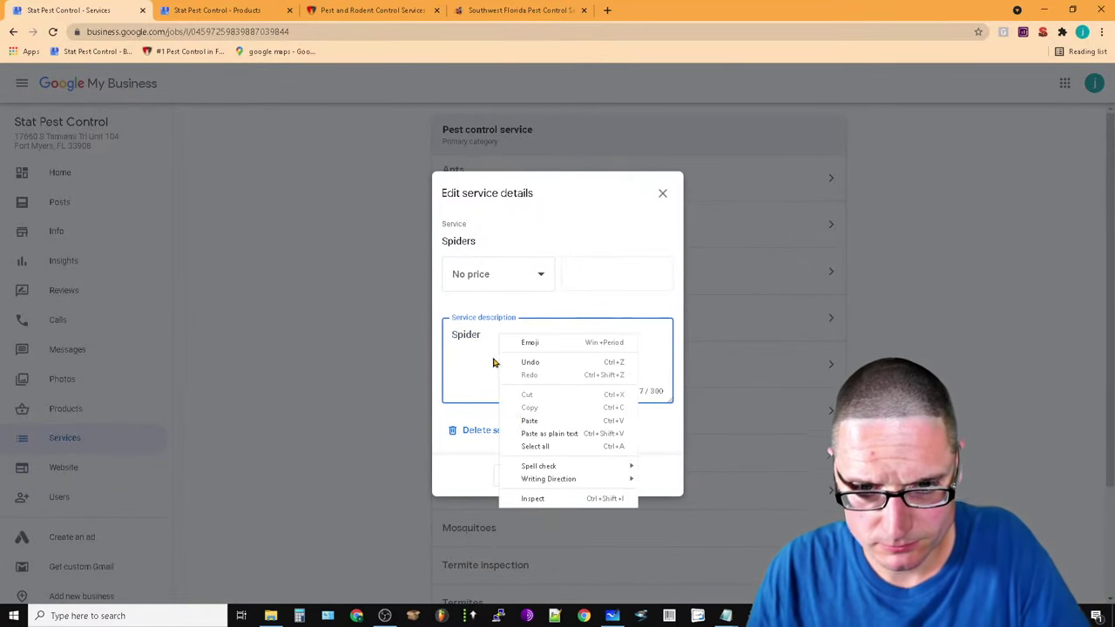
pyautogui.click(518, 421)
pyautogui.click(597, 476)
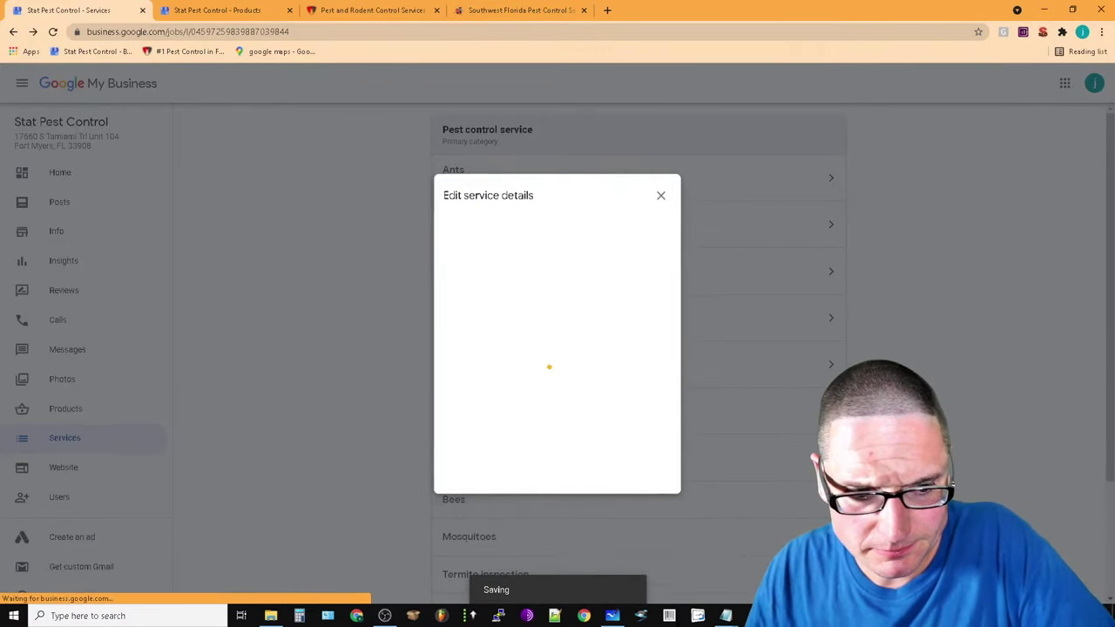
# Check the STAT Pest Control website's flying insects page and service list for bees, and return to the services list
pyautogui.scroll(-3, 790, 448)
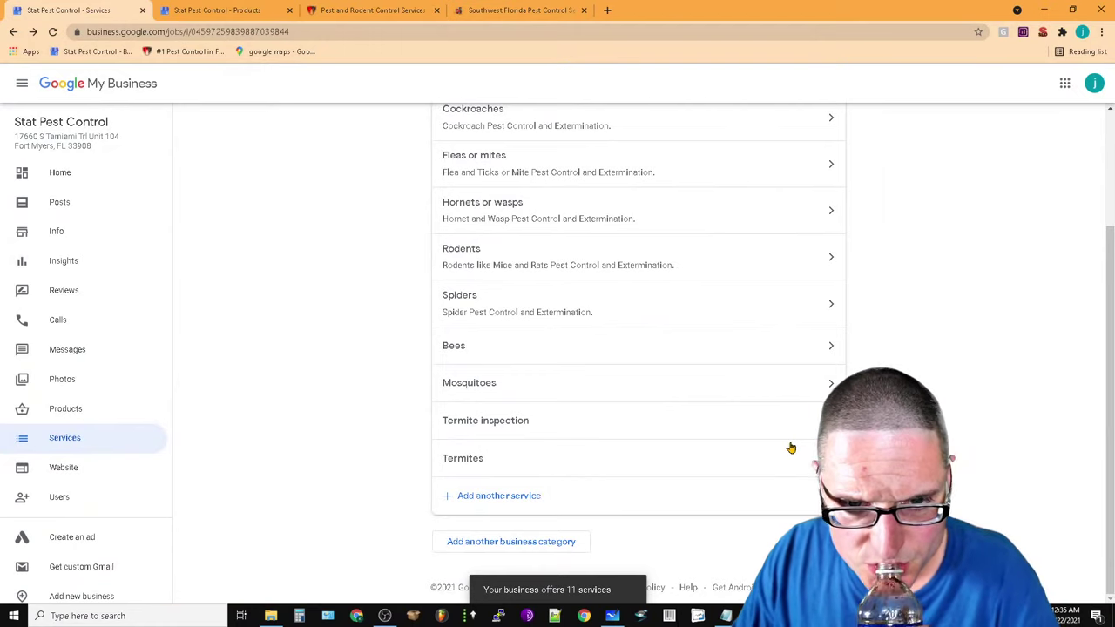
pyautogui.click(654, 355)
pyautogui.click(567, 335)
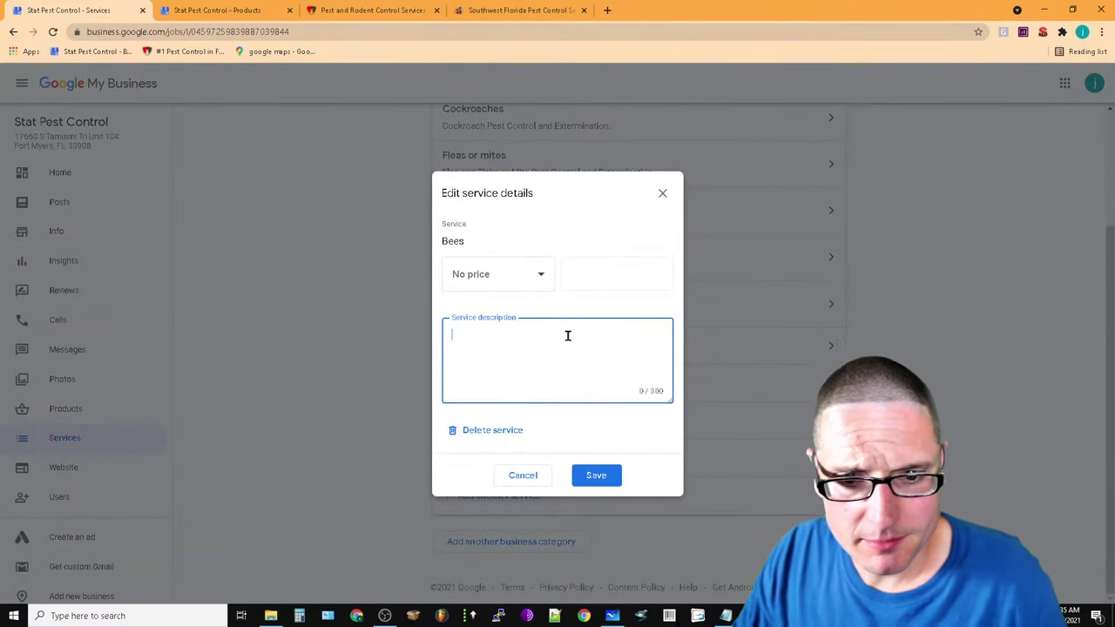
pyautogui.click(663, 192)
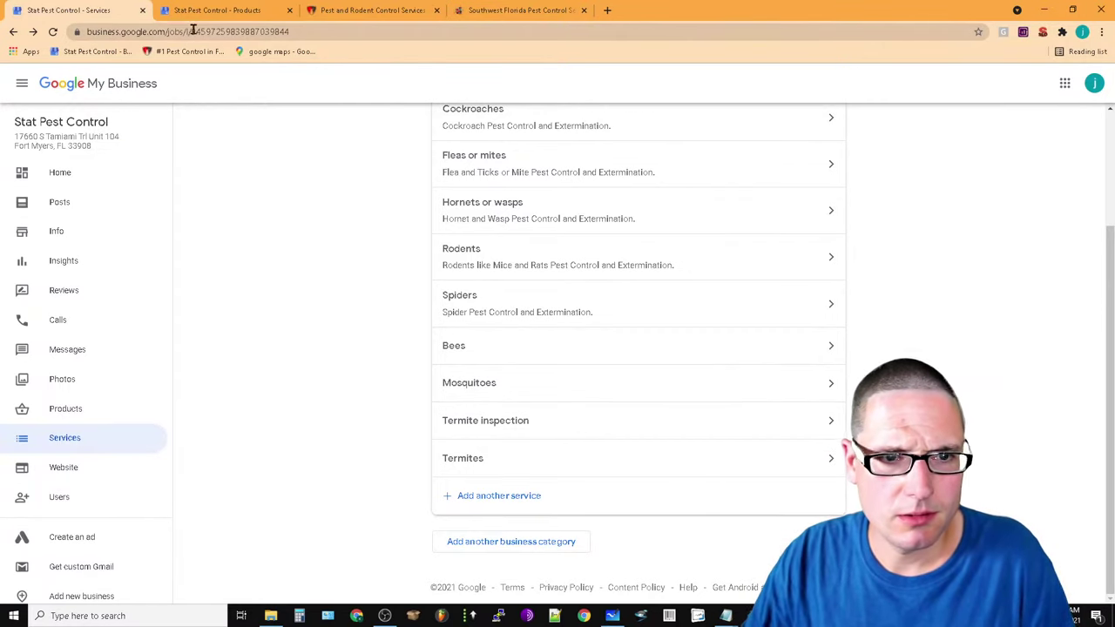
pyautogui.click(370, 9)
pyautogui.moveTo(520, 100)
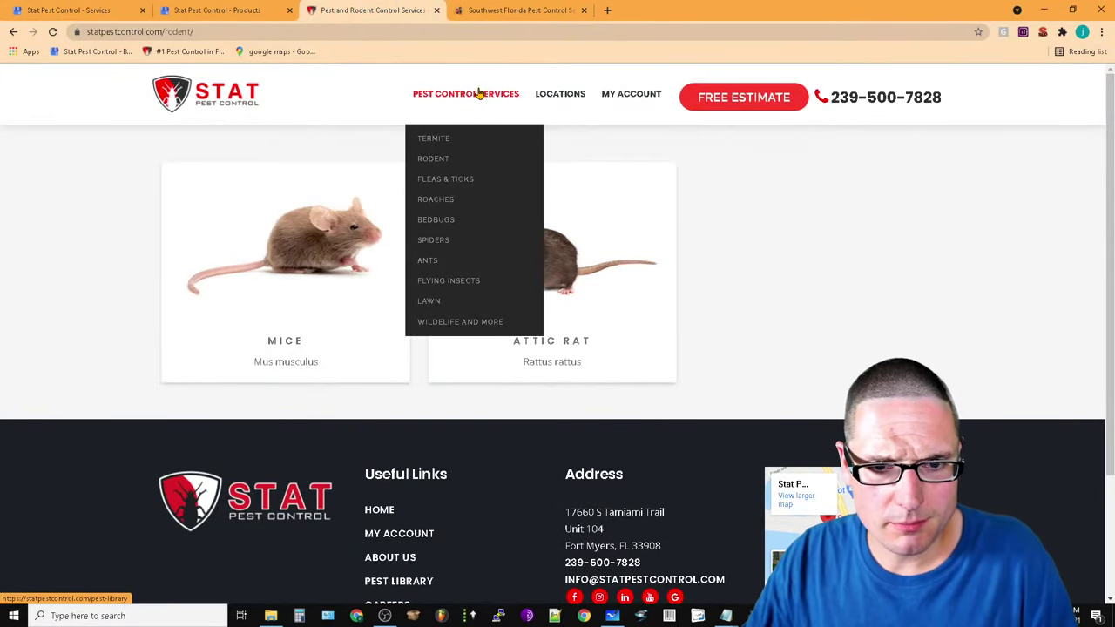
pyautogui.click(449, 280)
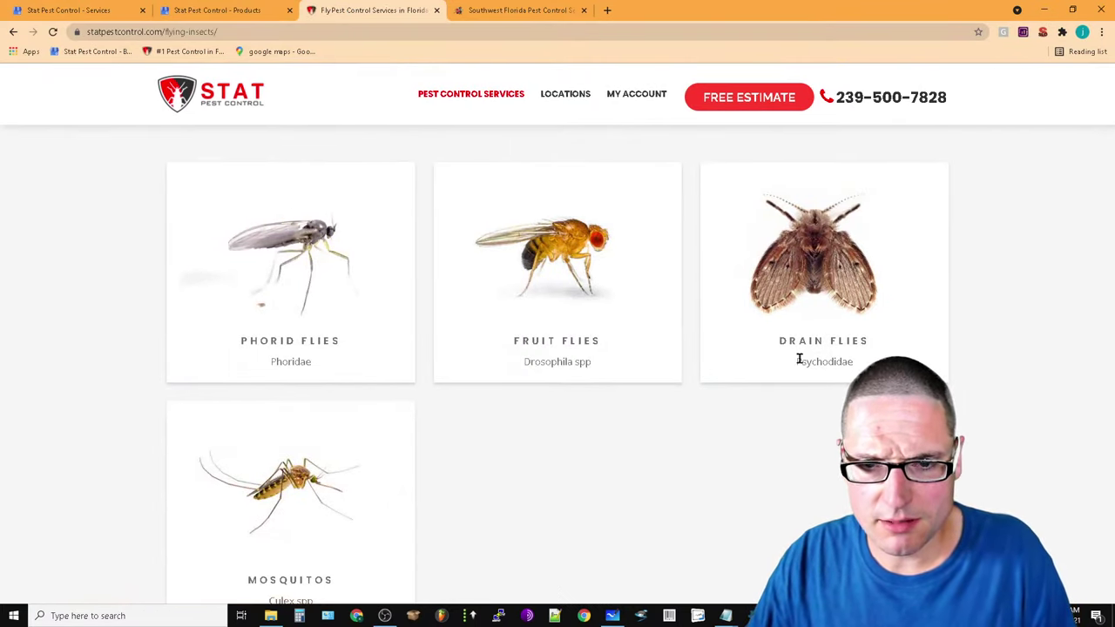
pyautogui.moveTo(471, 108)
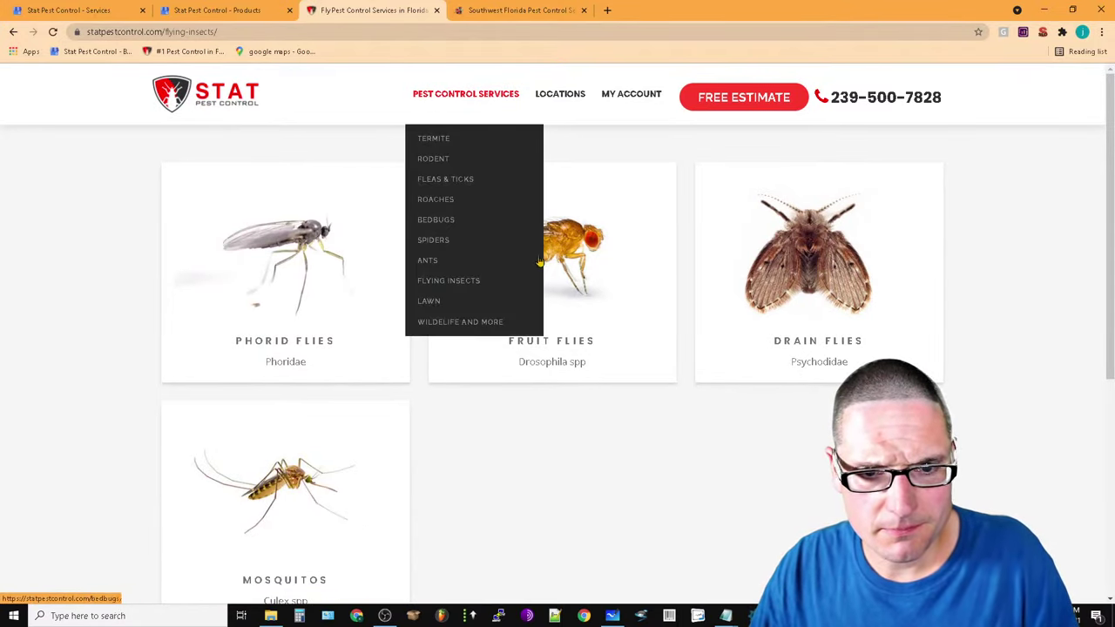
pyautogui.click(53, 8)
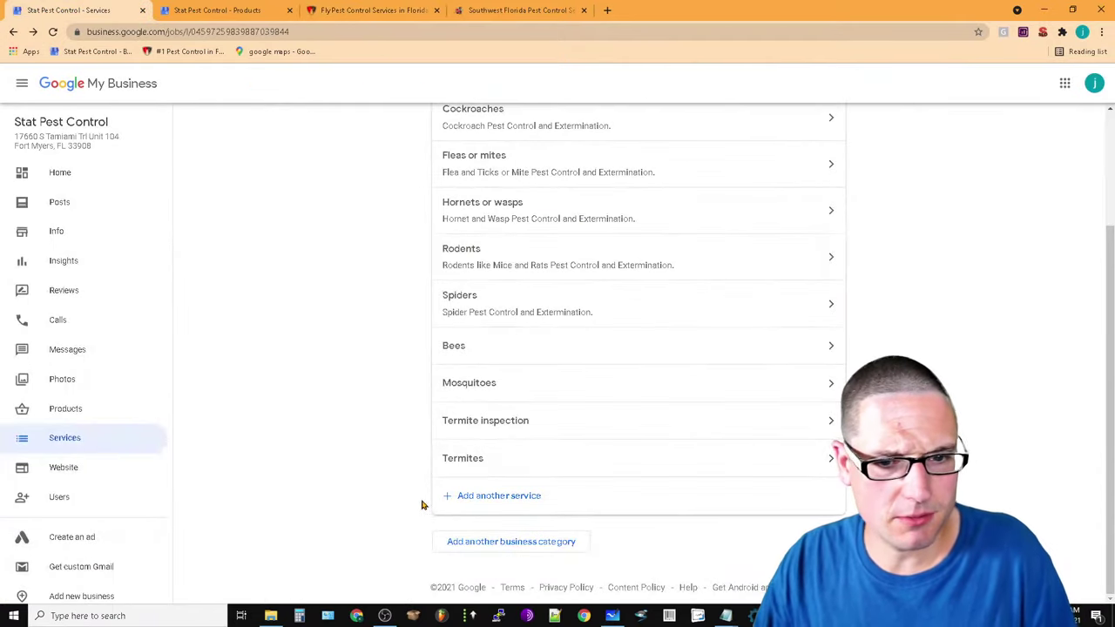
# Delete the Bees service from the Pest control service category
pyautogui.click(815, 347)
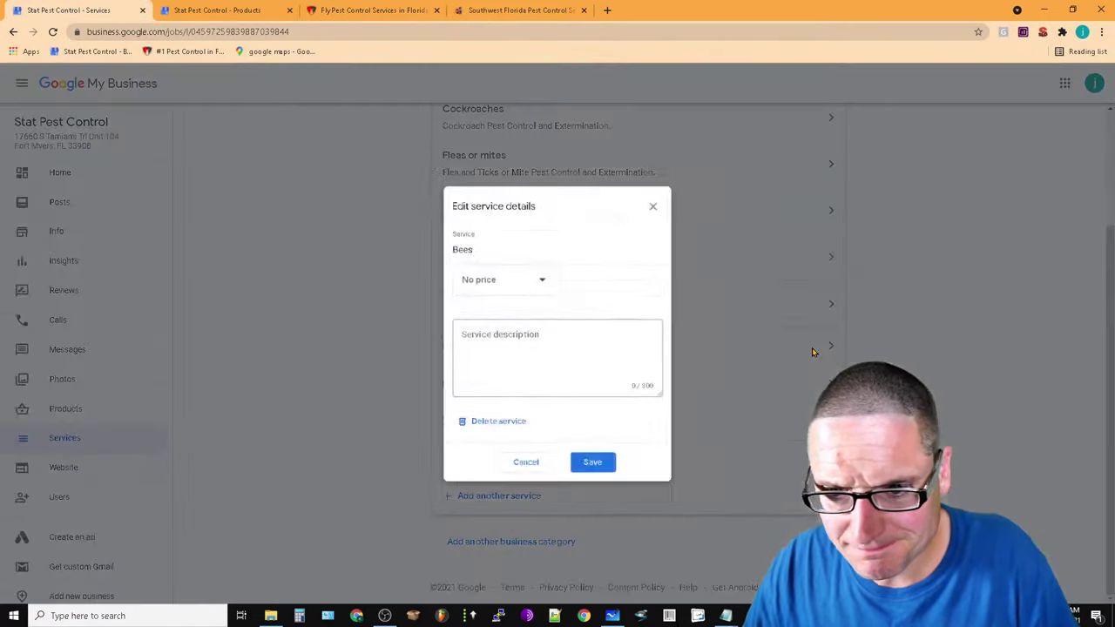
pyautogui.click(485, 435)
pyautogui.click(639, 377)
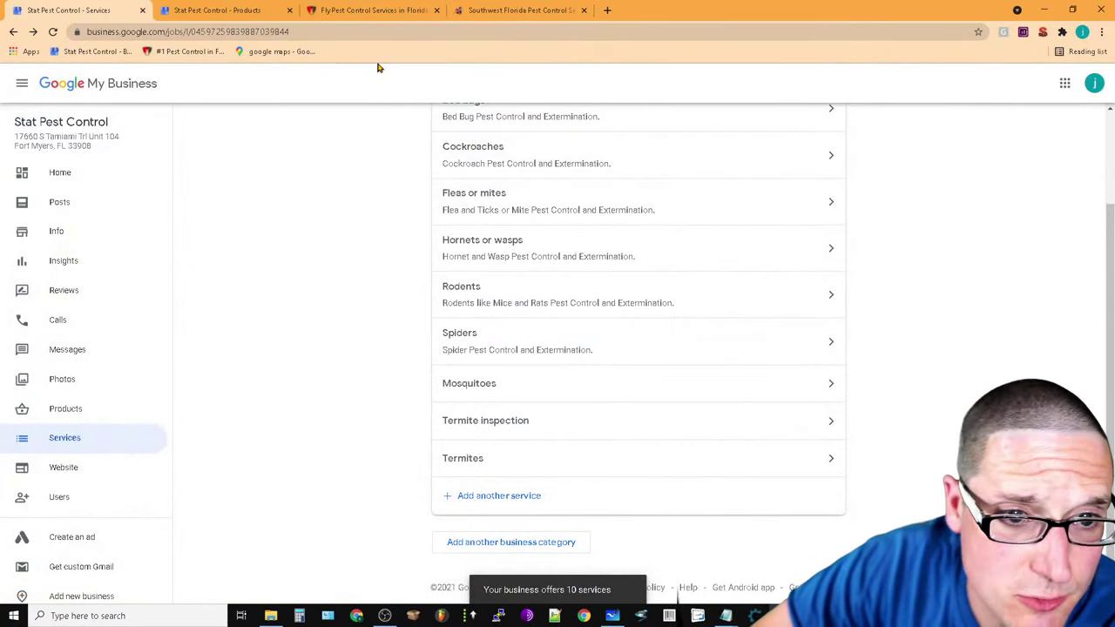
# Review which flies and mosquitoes the website's flying insects page covers, and return to the Google My Business services
pyautogui.click(369, 12)
pyautogui.moveTo(495, 103)
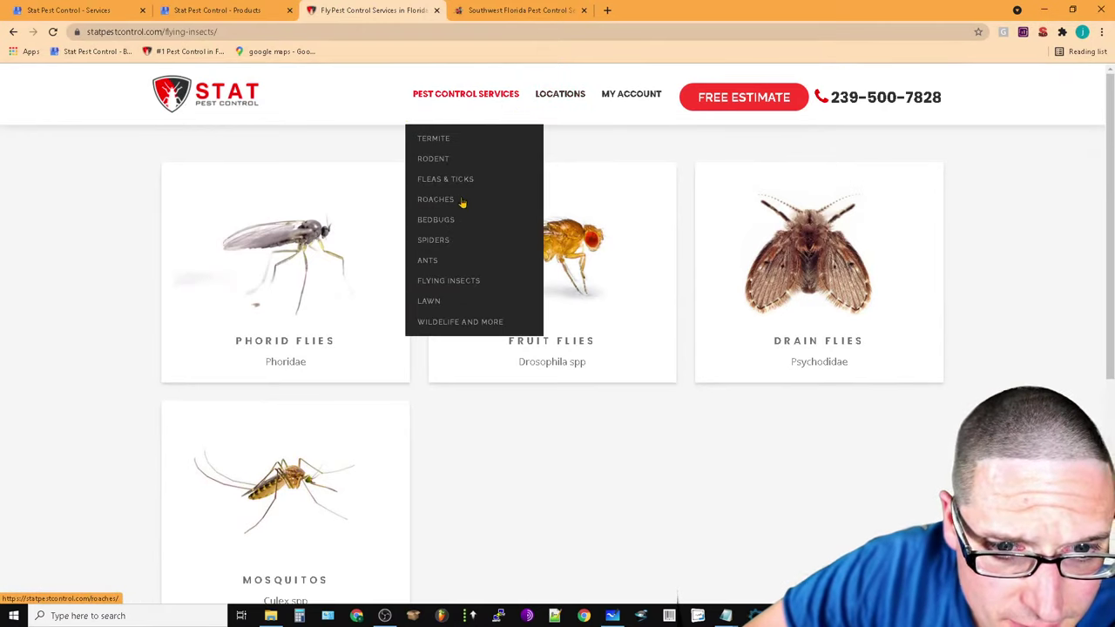
pyautogui.click(452, 281)
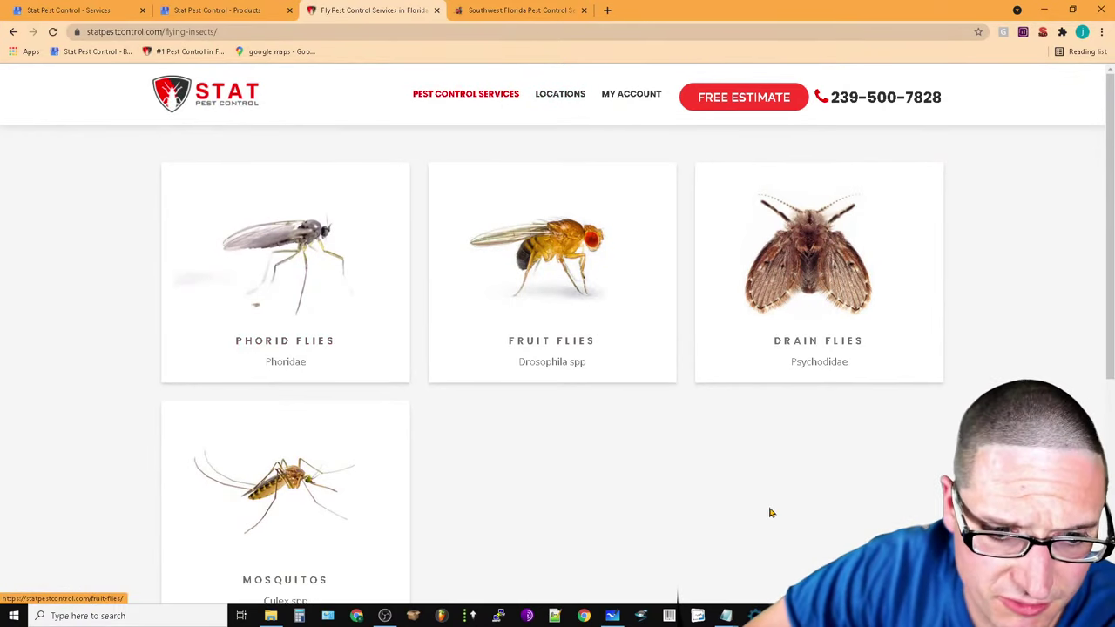
pyautogui.click(54, 9)
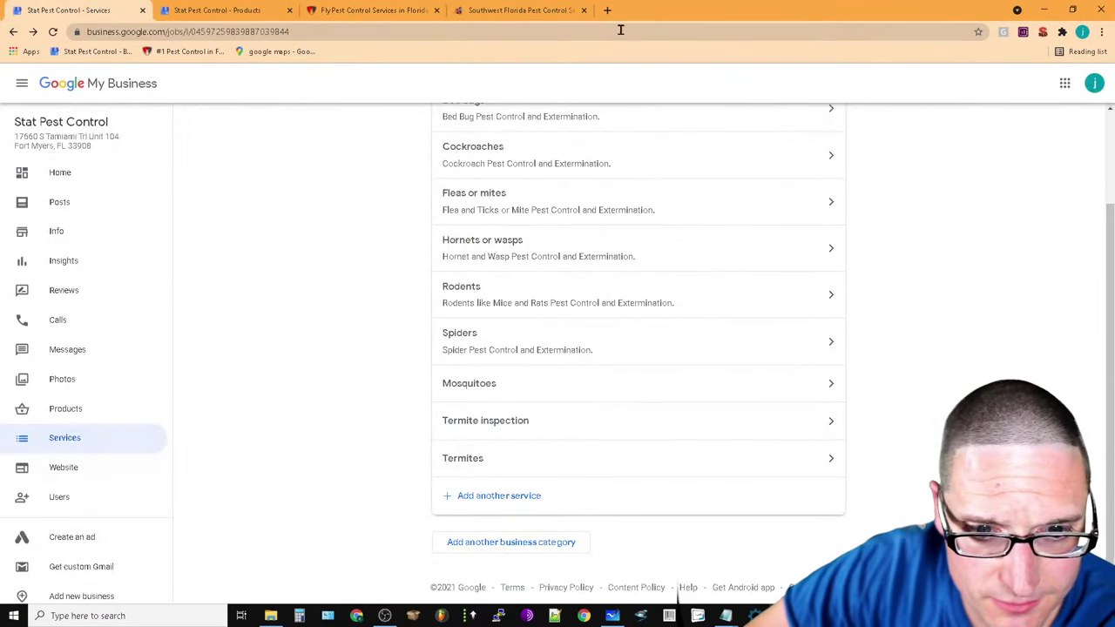
# Add the description "Fly and Mosquito Pest Control and Extermination." to the Mosquitoes service and save it
pyautogui.click(538, 394)
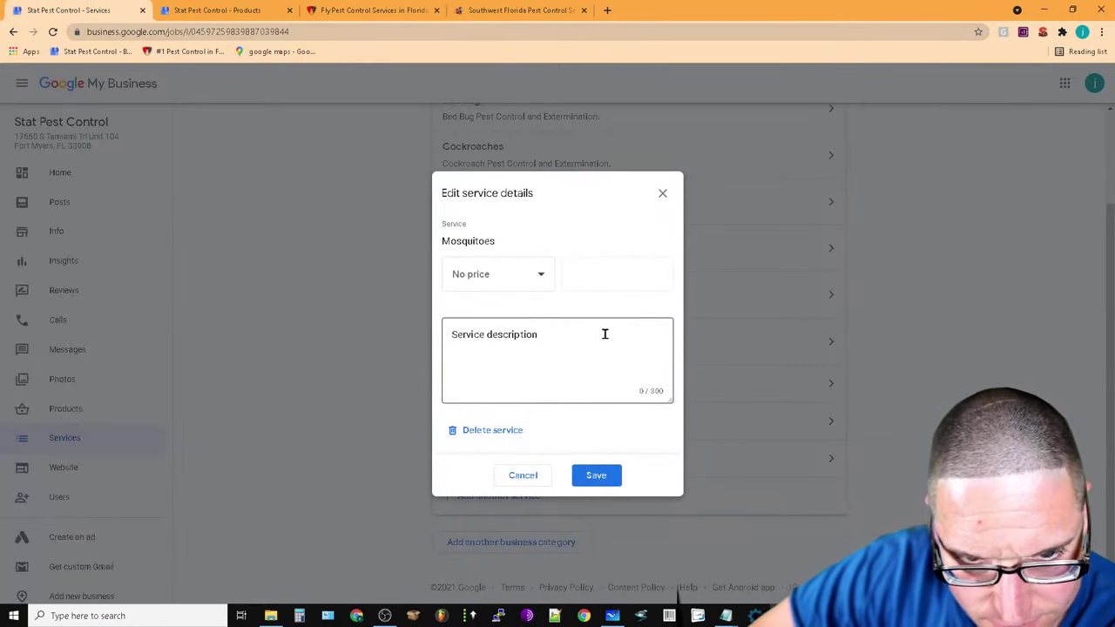
pyautogui.click(568, 328)
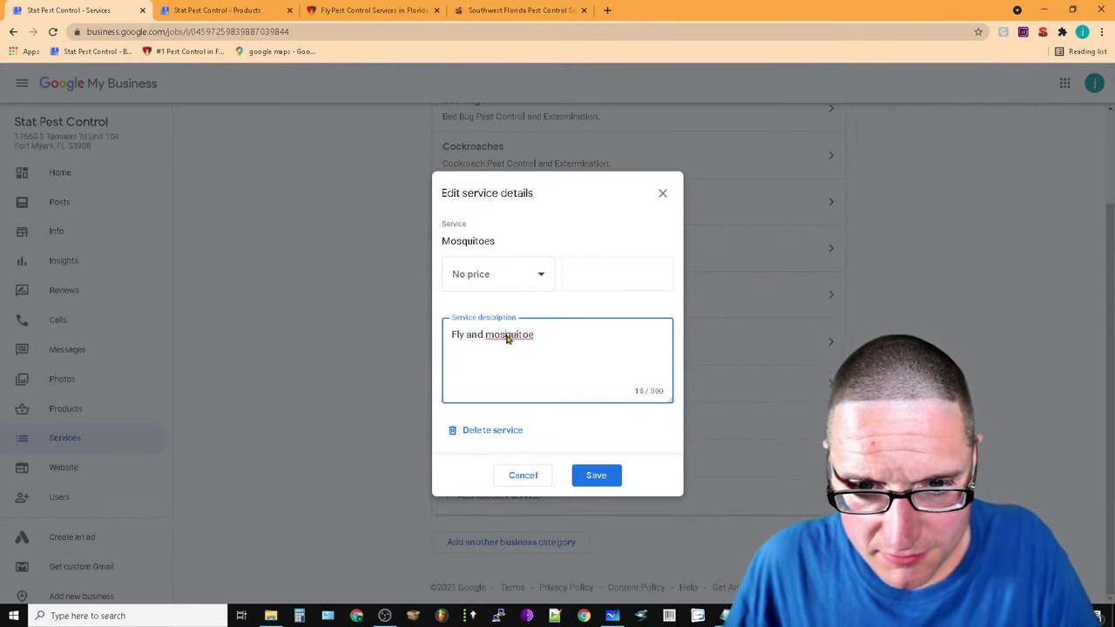
pyautogui.rightClick(510, 336)
pyautogui.click(562, 356)
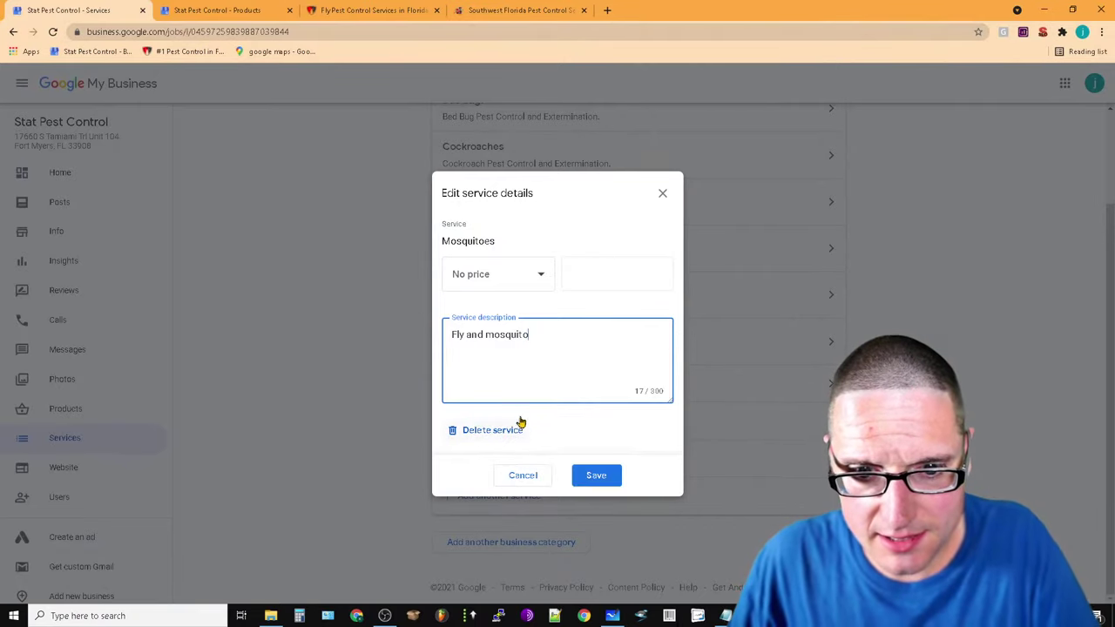
pyautogui.rightClick(567, 354)
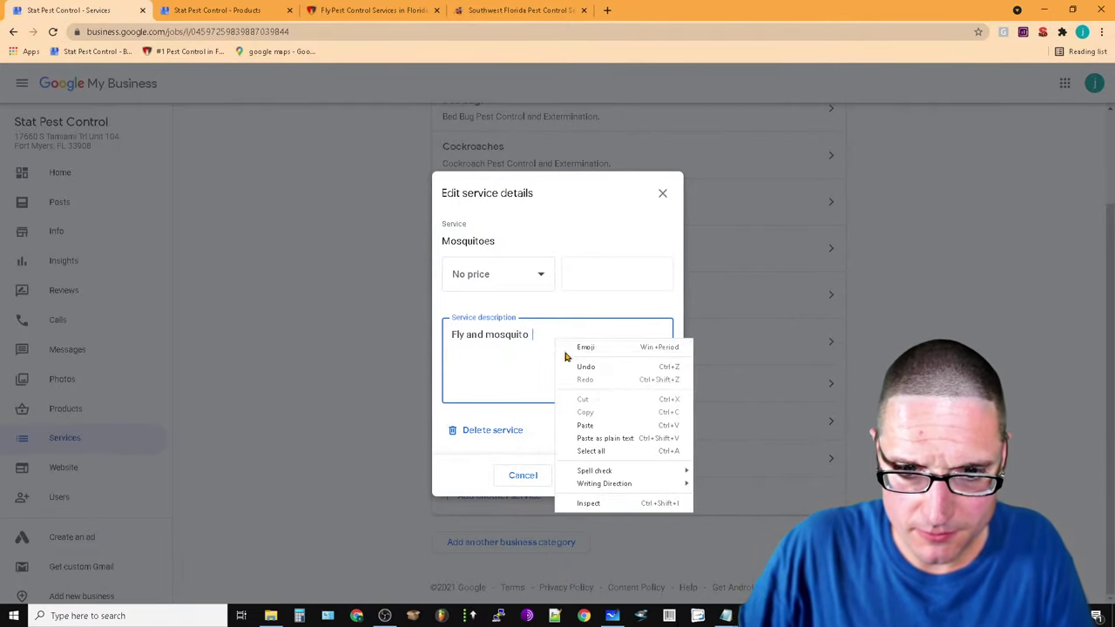
pyautogui.click(614, 432)
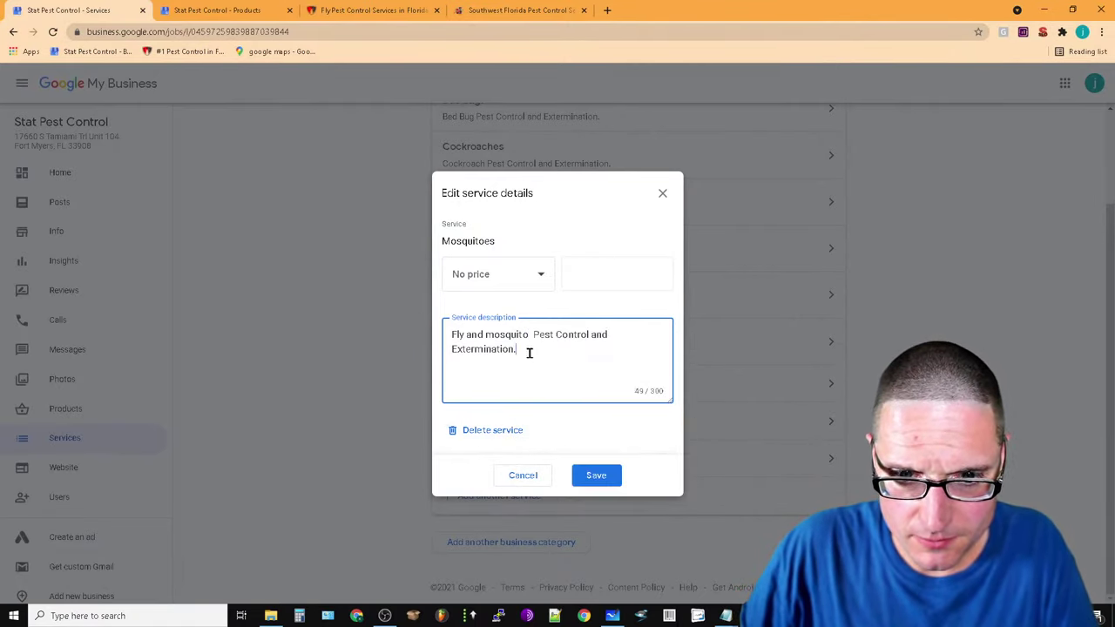
pyautogui.doubleClick(474, 334)
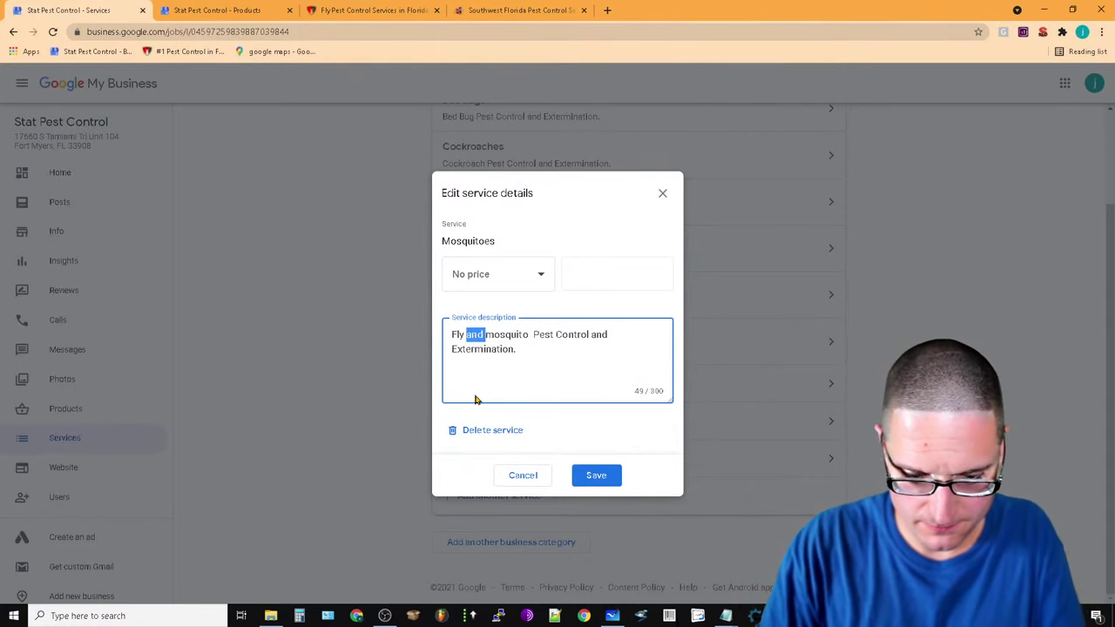
pyautogui.click(486, 335)
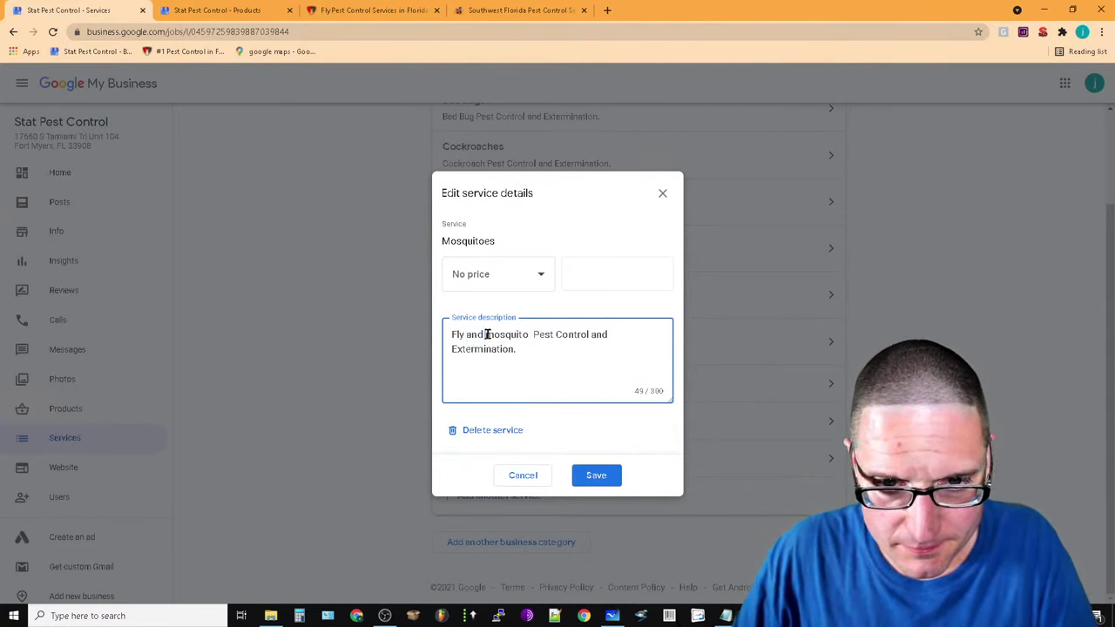
pyautogui.press('BackSpace')
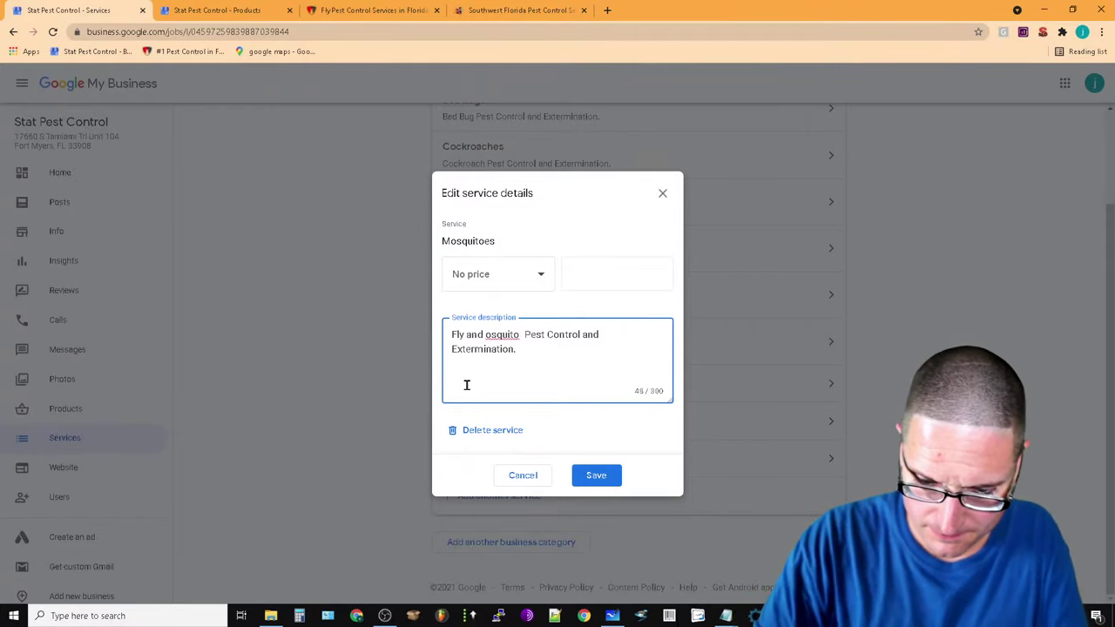
pyautogui.write('M')
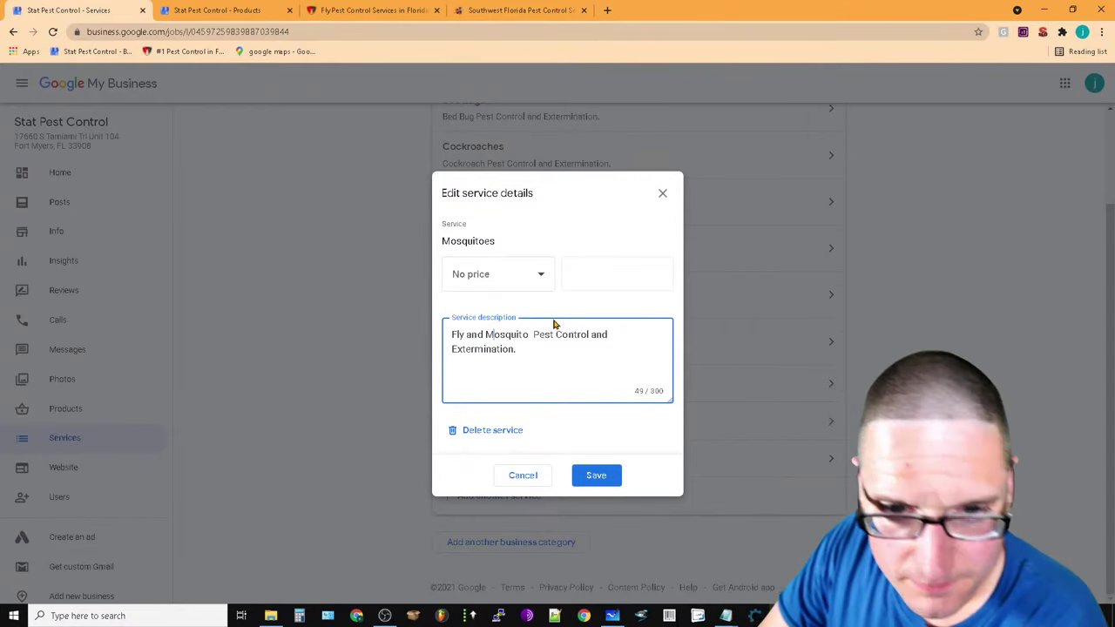
pyautogui.click(609, 477)
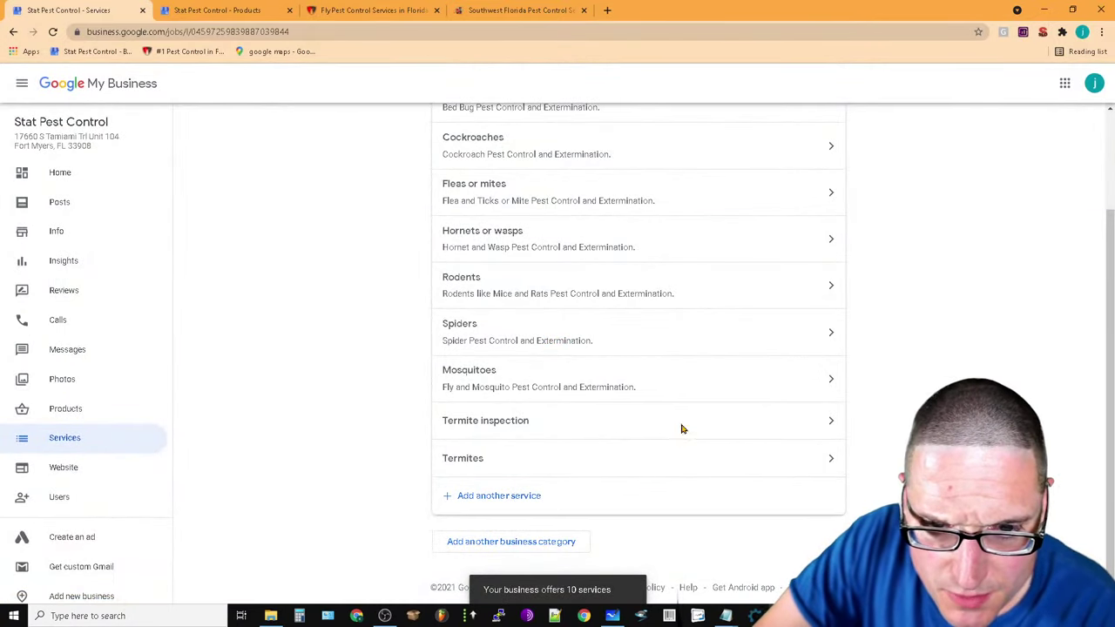
# Delete the Termite inspection service from the Pest control service category
pyautogui.click(682, 429)
pyautogui.click(486, 430)
pyautogui.click(638, 378)
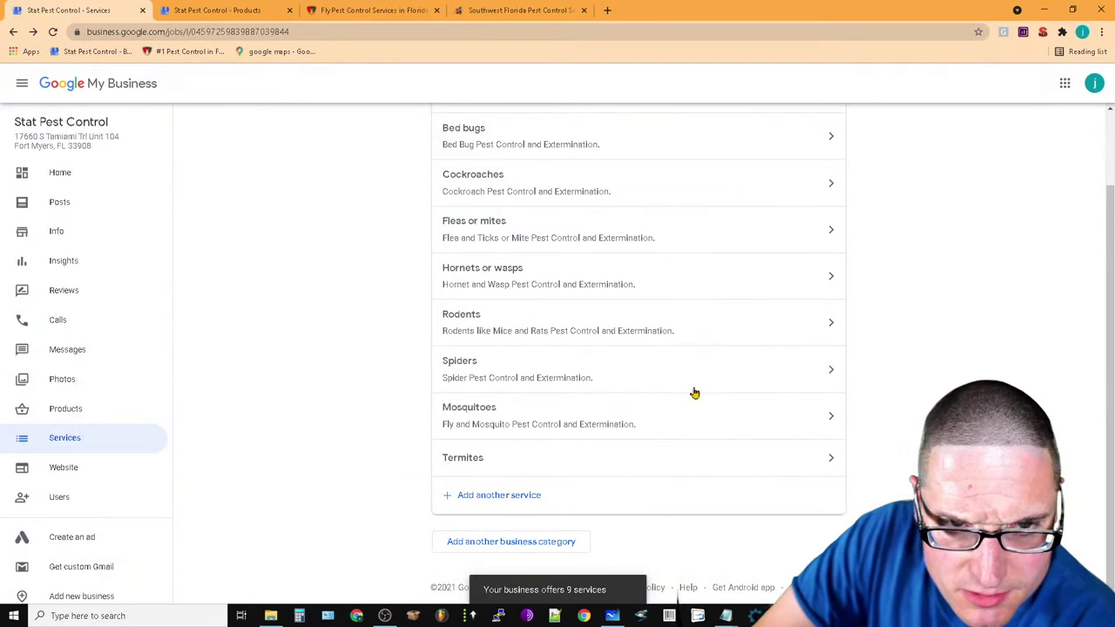
# Check which termites the STAT Pest Control website's termite page covers, and return to the Google My Business services
pyautogui.hotkey('ctrl', '3')
pyautogui.moveTo(492, 103)
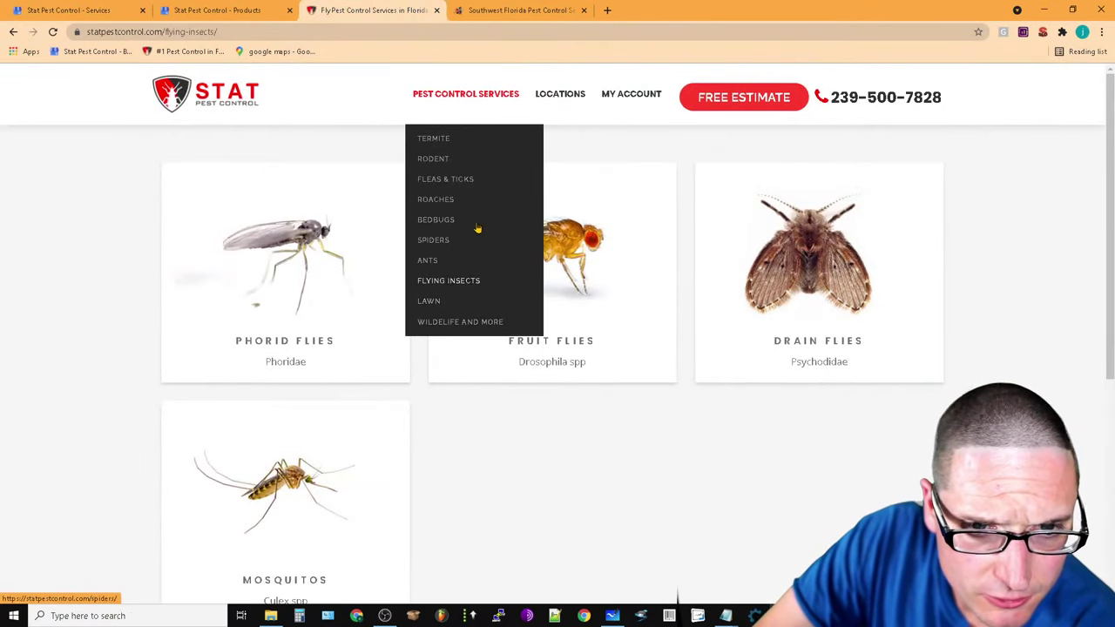
pyautogui.click(431, 139)
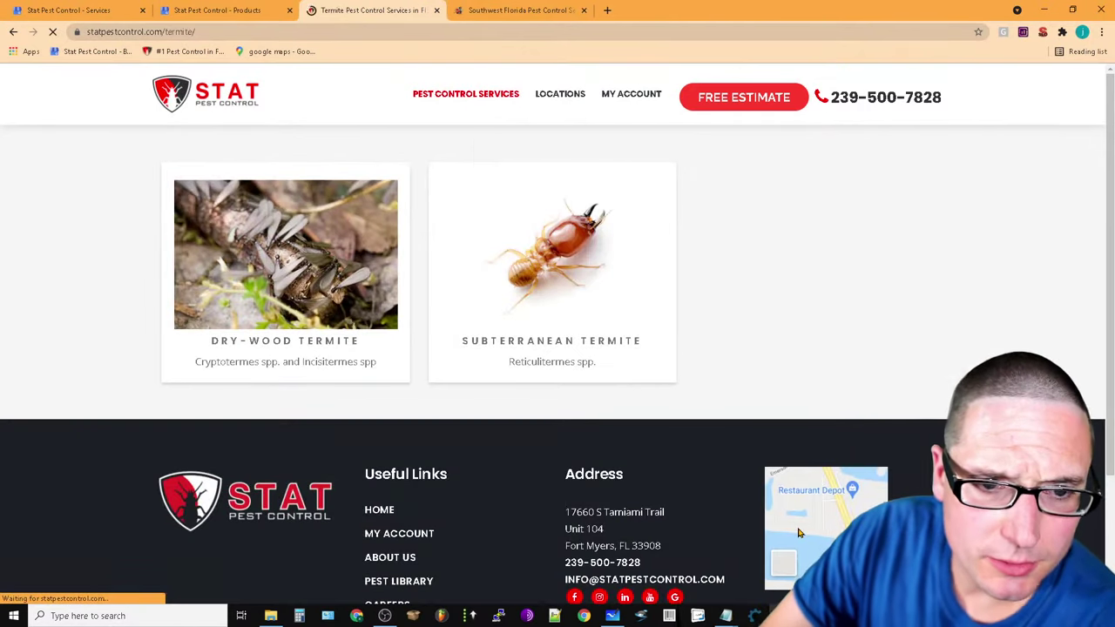
pyautogui.click(51, 7)
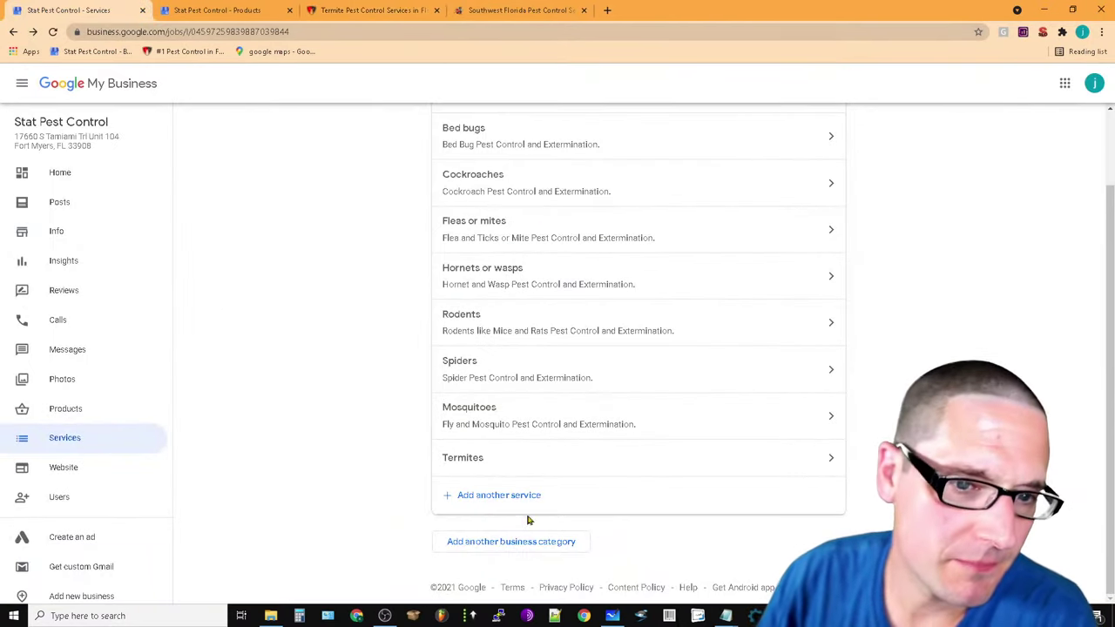
# Add the description "Termite Pest Control and Extermination." to the Termites service and save it
pyautogui.click(491, 463)
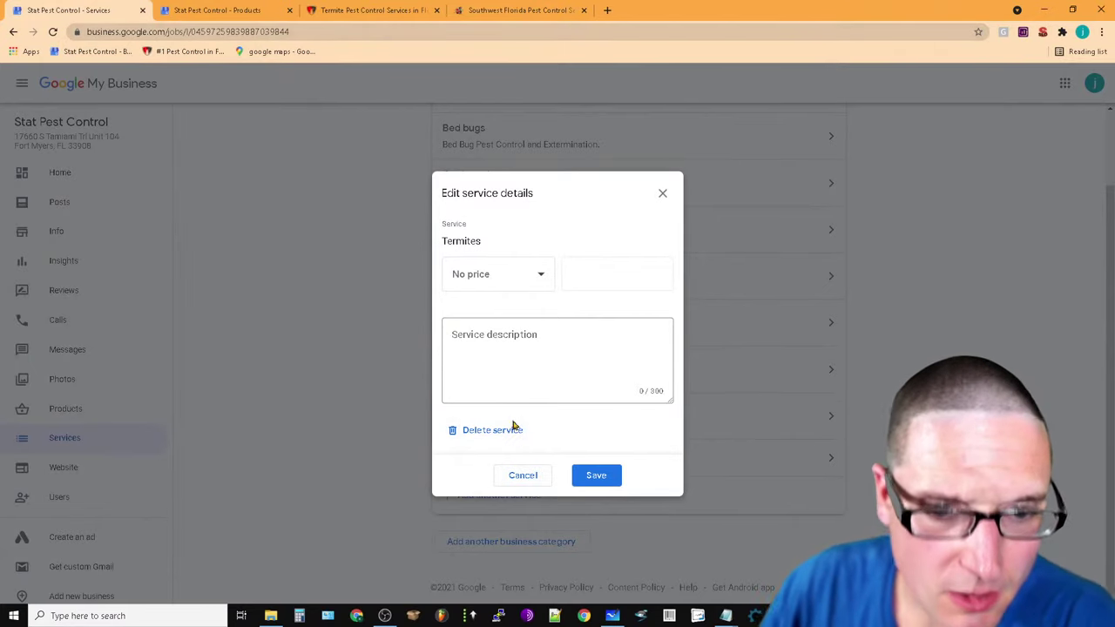
pyautogui.click(519, 343)
pyautogui.write('Term')
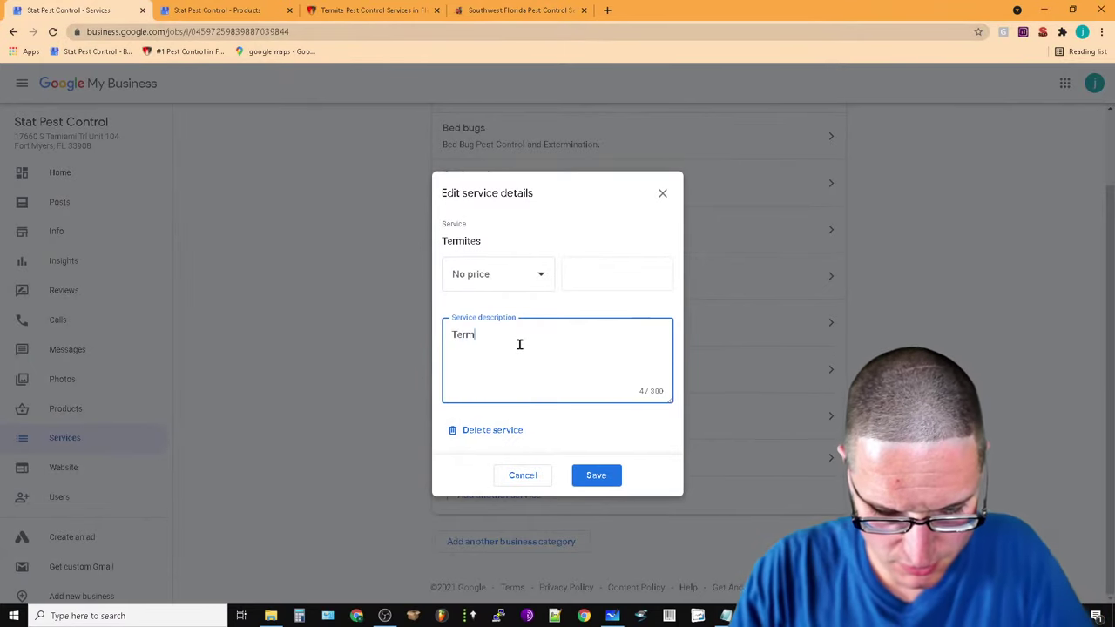
pyautogui.write('ite')
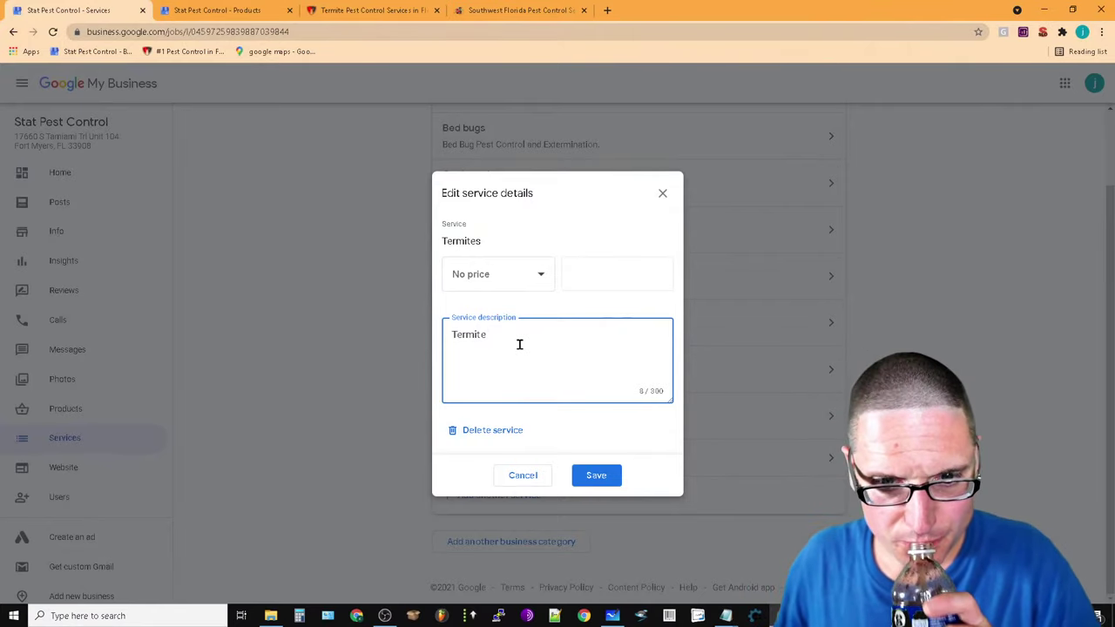
pyautogui.rightClick(541, 329)
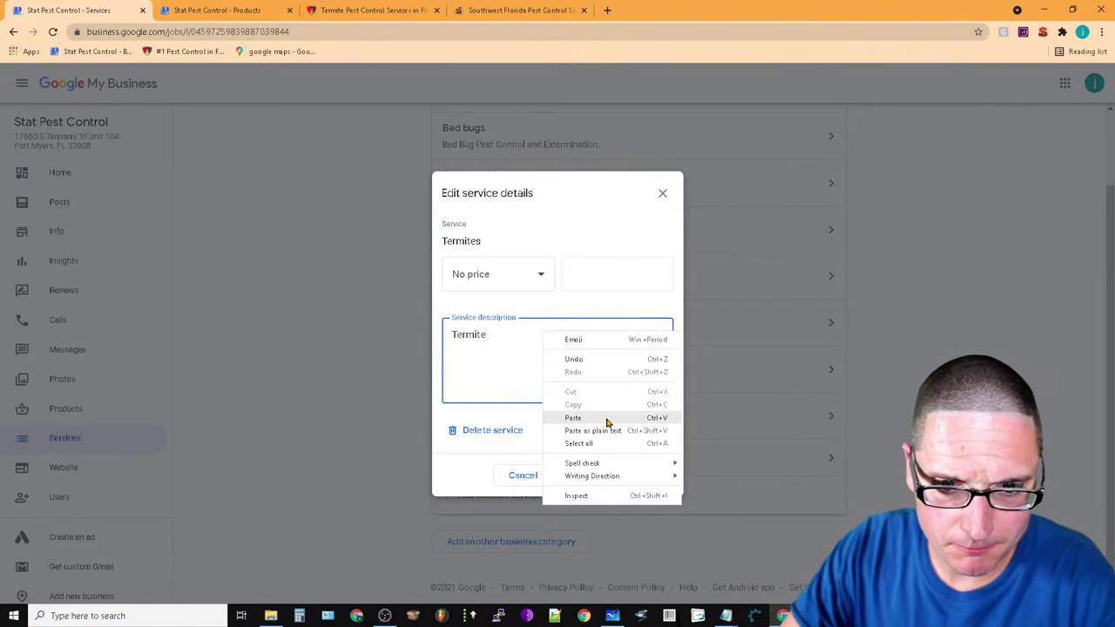
pyautogui.click(607, 417)
pyautogui.click(589, 481)
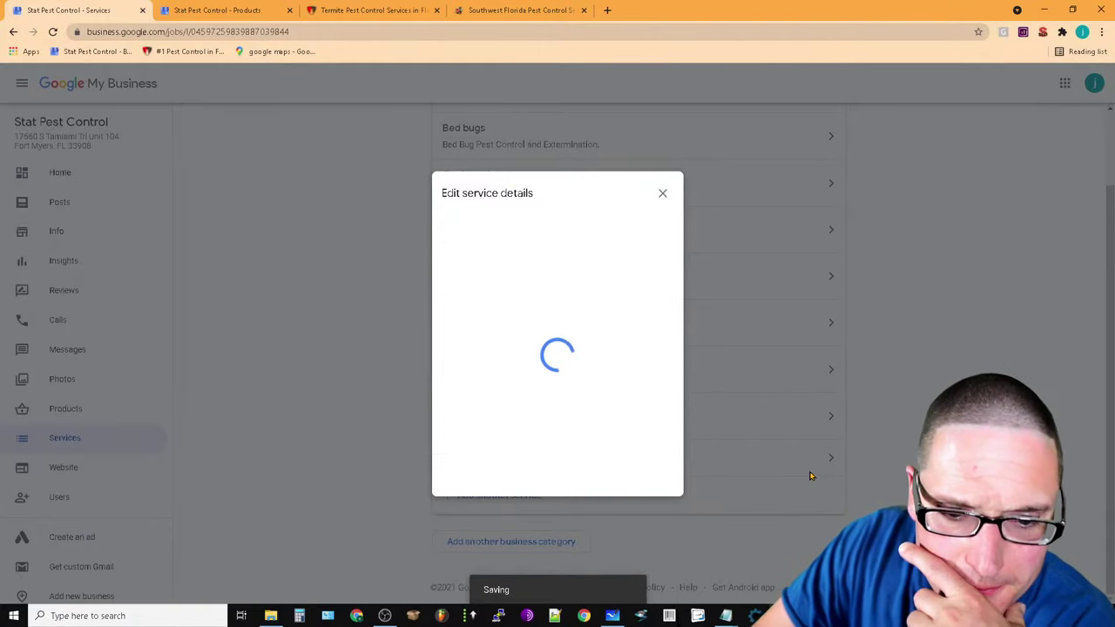
# Review the completed services list and compare the business's products under All products and the Pest Control category
pyautogui.scroll(2, 601, 409)
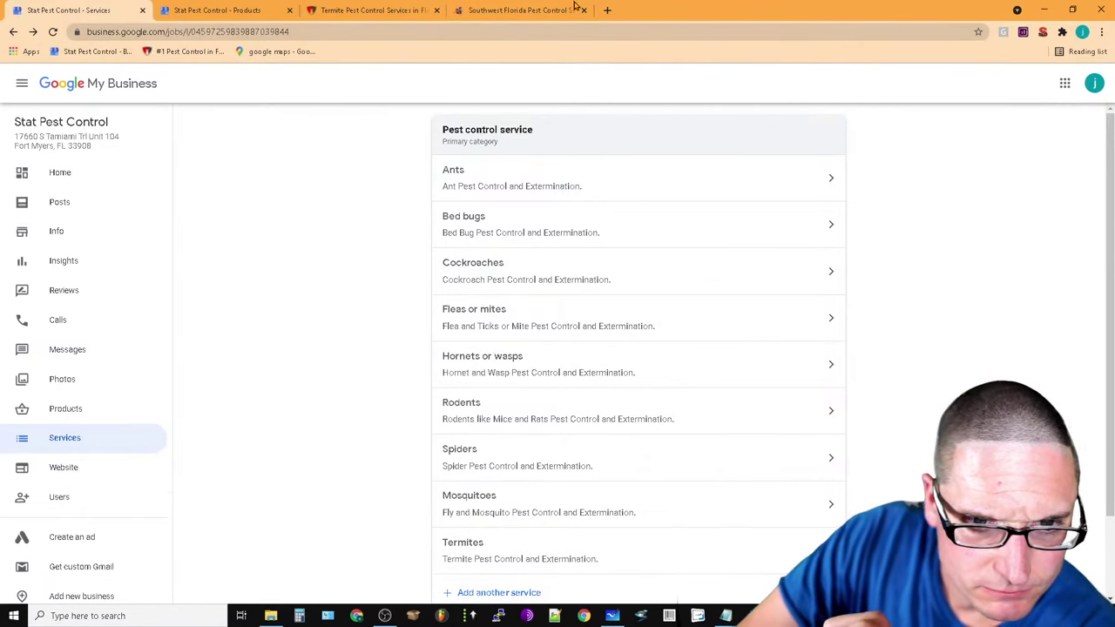
pyautogui.scroll(-2, 575, 405)
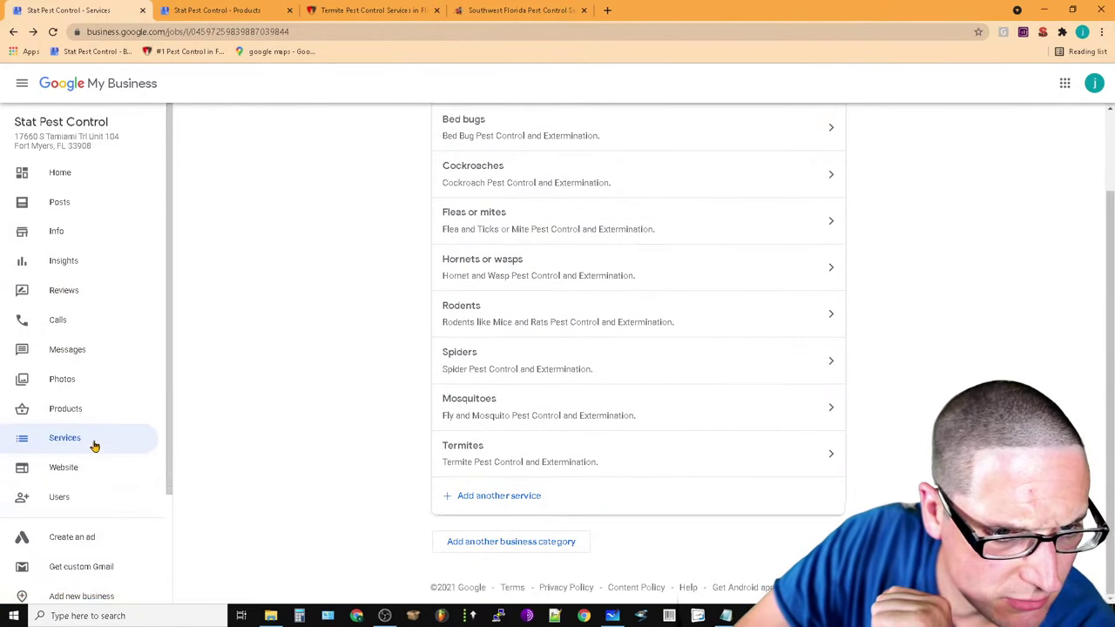
pyautogui.click(52, 414)
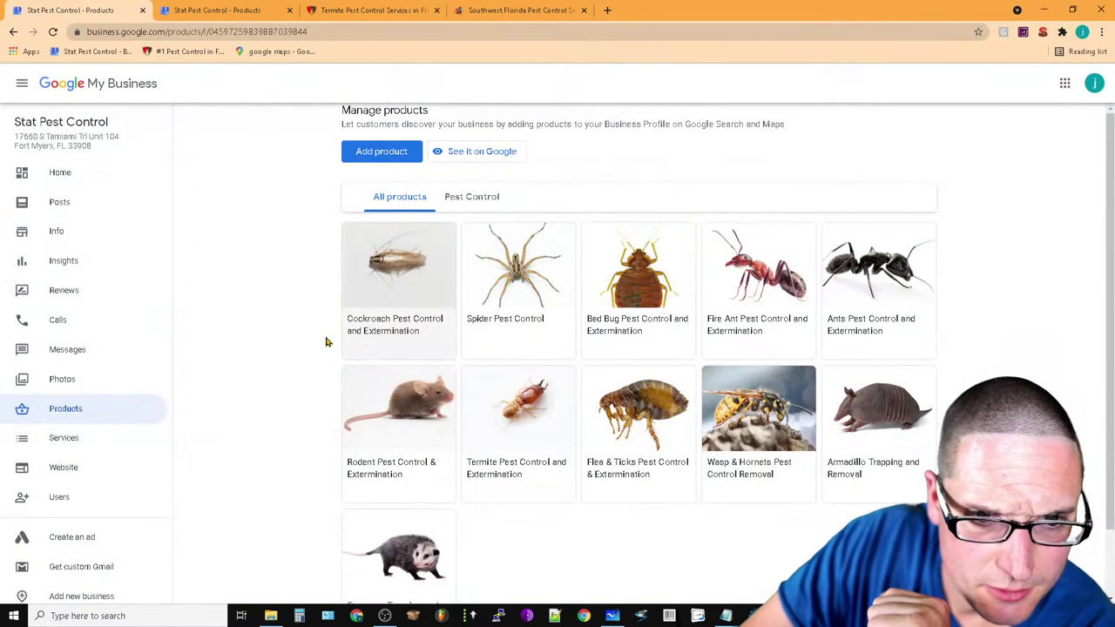
pyautogui.click(478, 199)
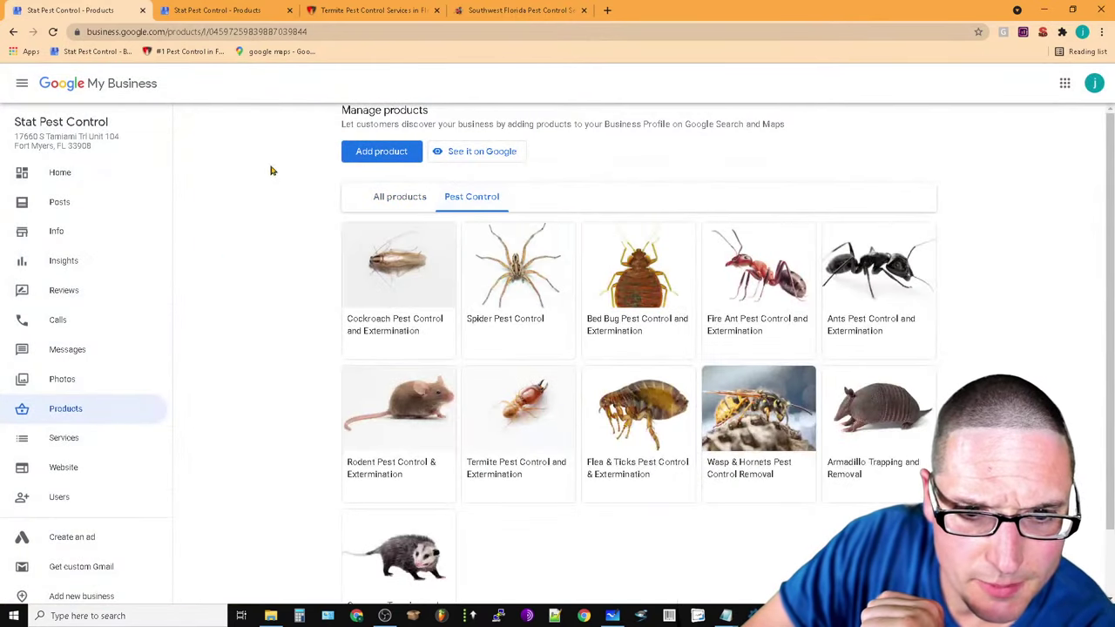
pyautogui.click(403, 197)
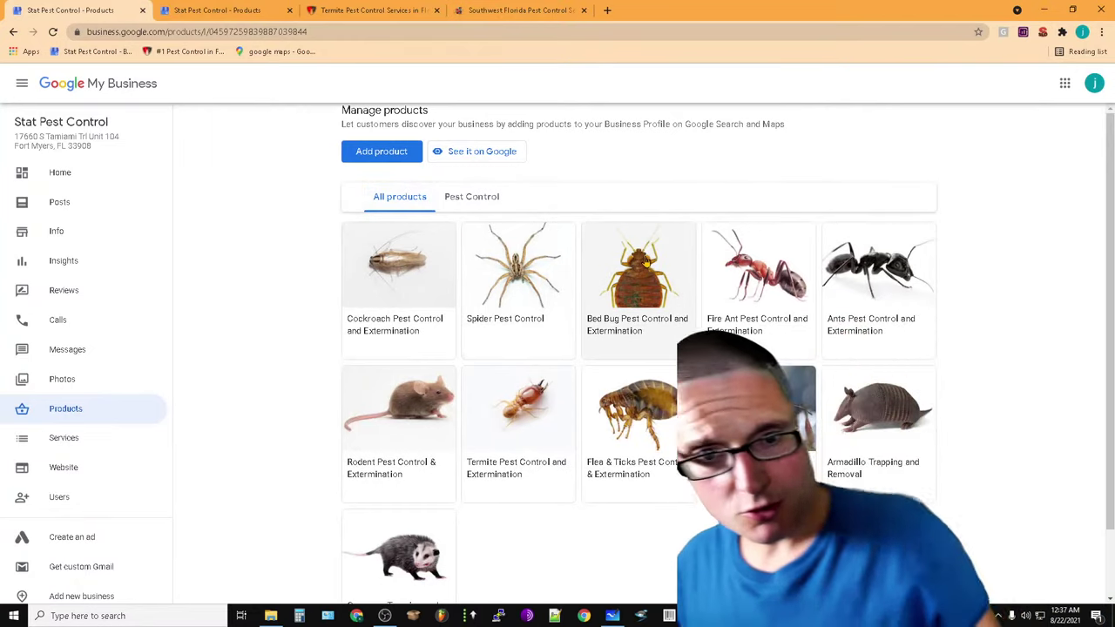
pyautogui.click(479, 199)
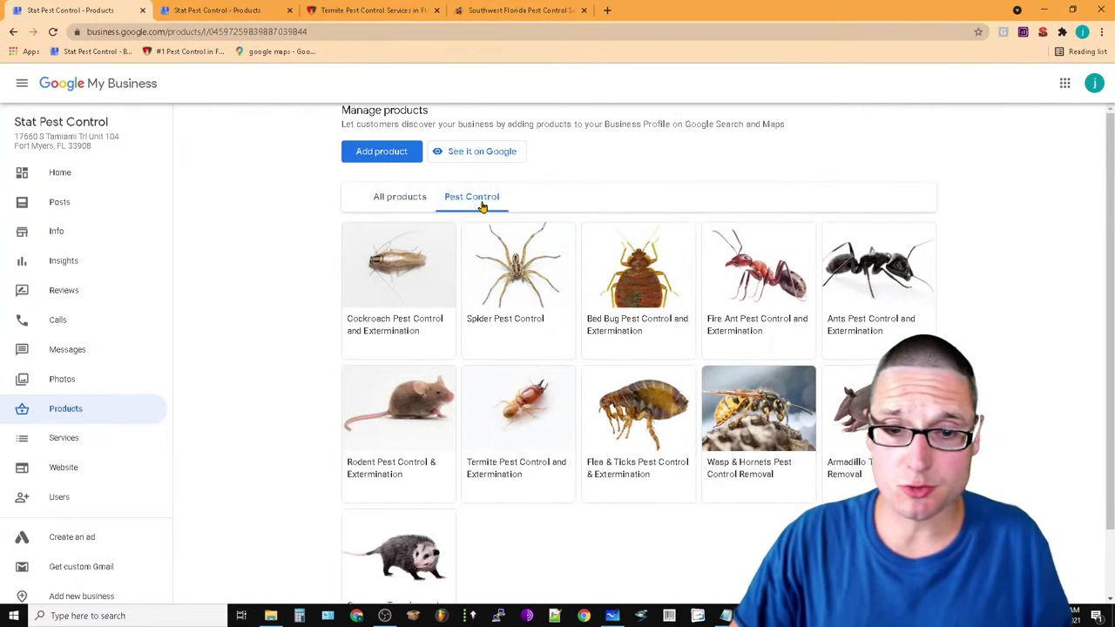
pyautogui.click(60, 389)
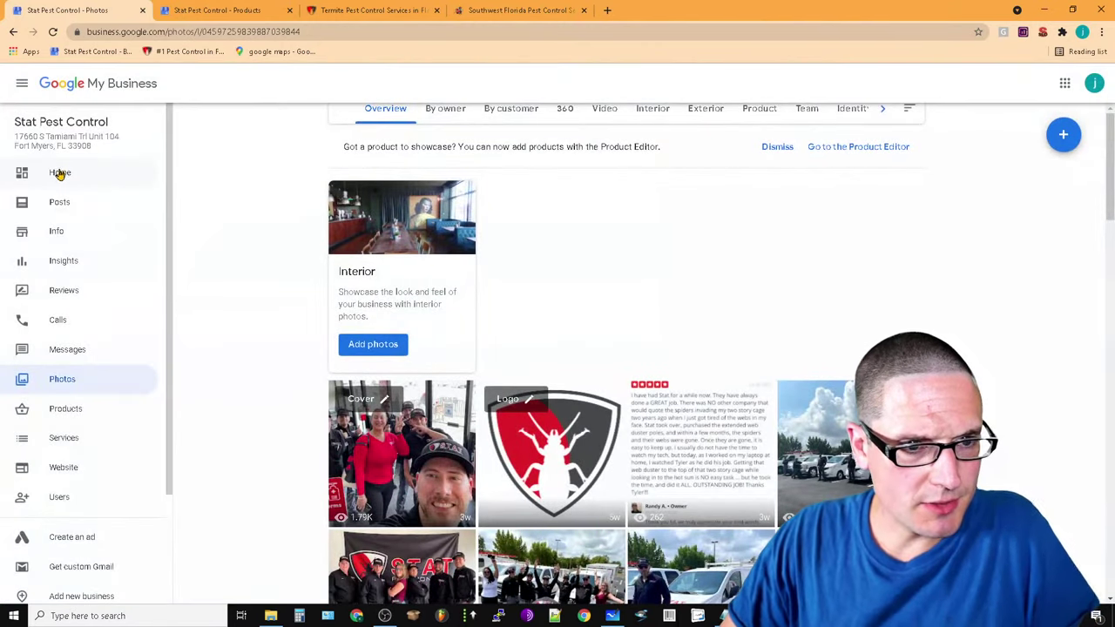
pyautogui.click(56, 176)
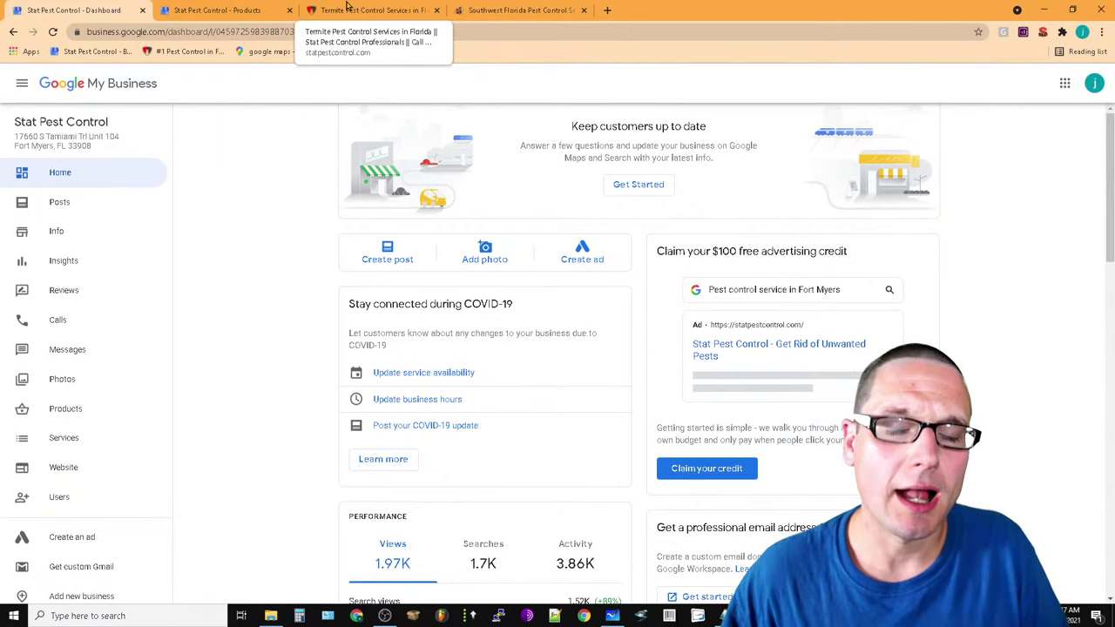
pyautogui.click(347, 7)
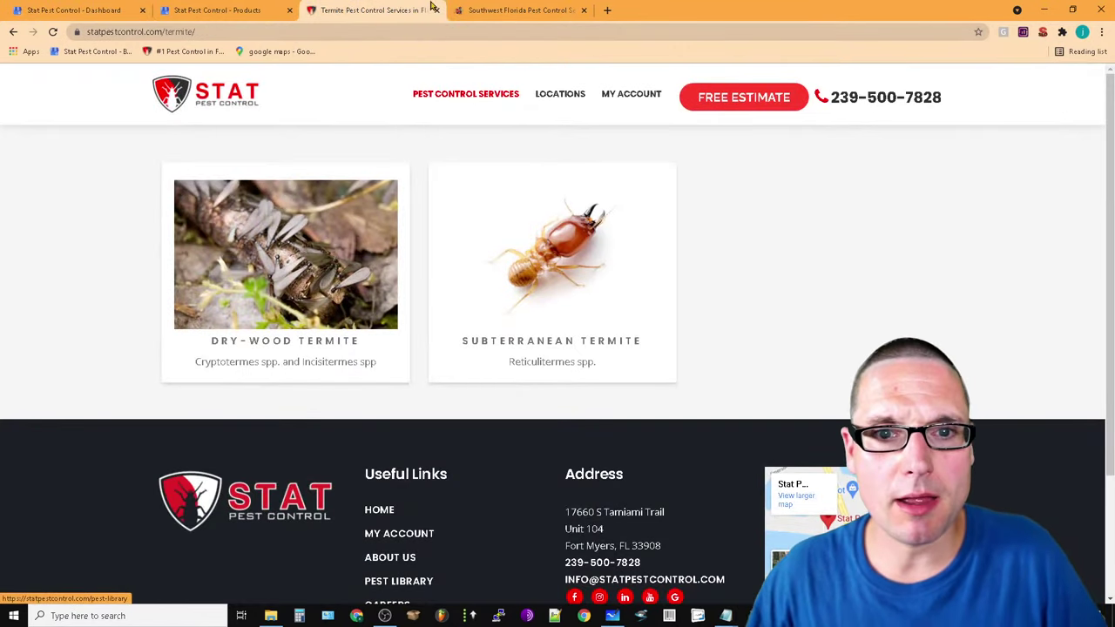
pyautogui.click(104, 10)
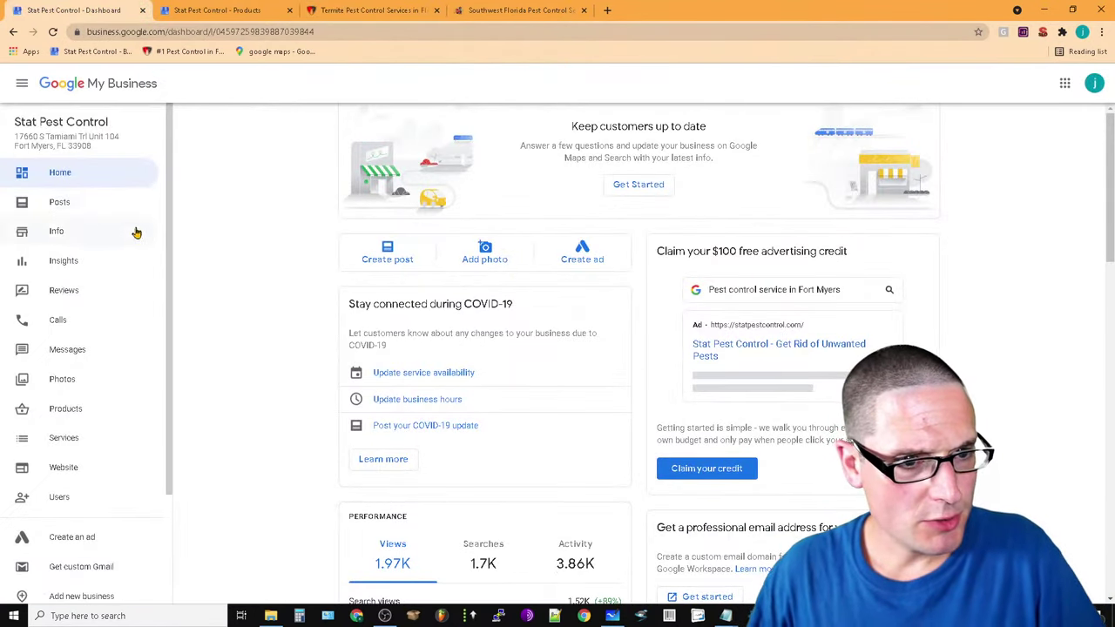
pyautogui.click(63, 180)
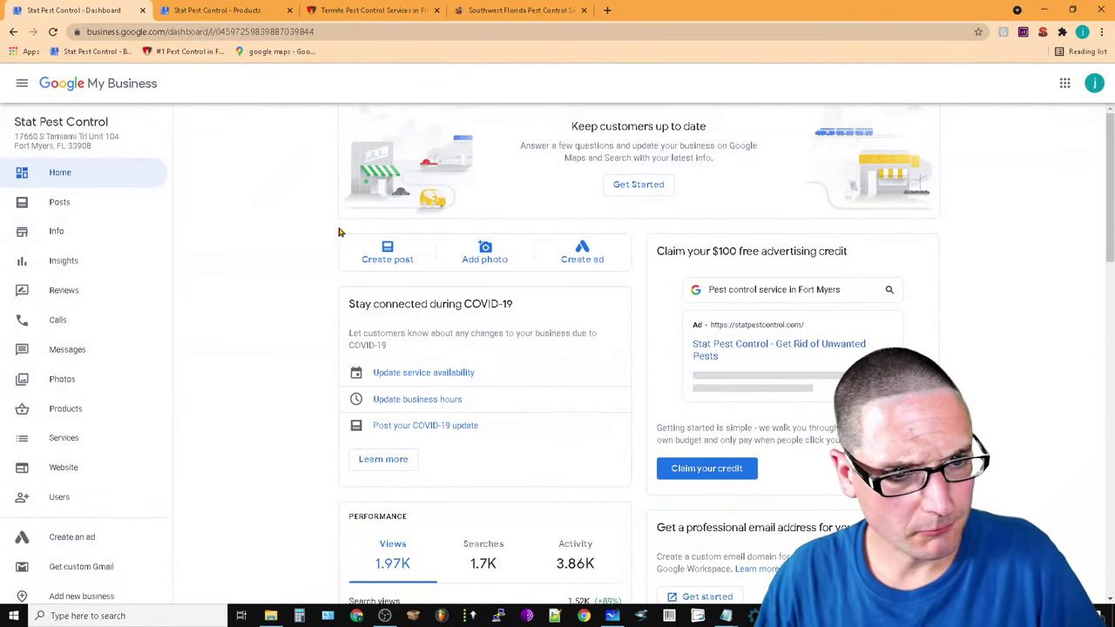
pyautogui.click(52, 231)
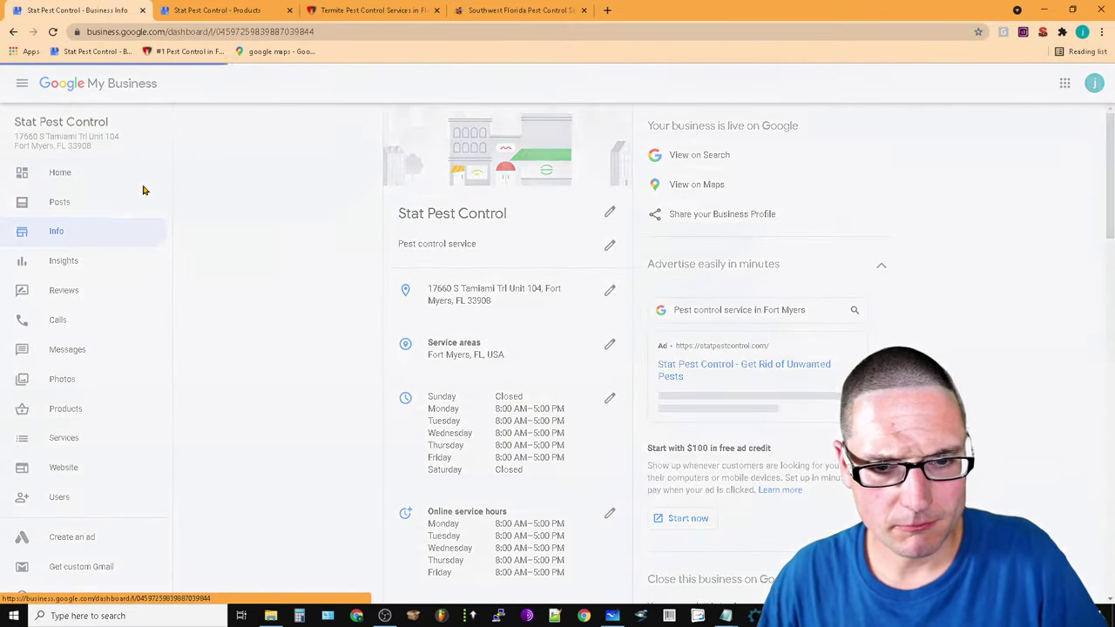
pyautogui.click(83, 176)
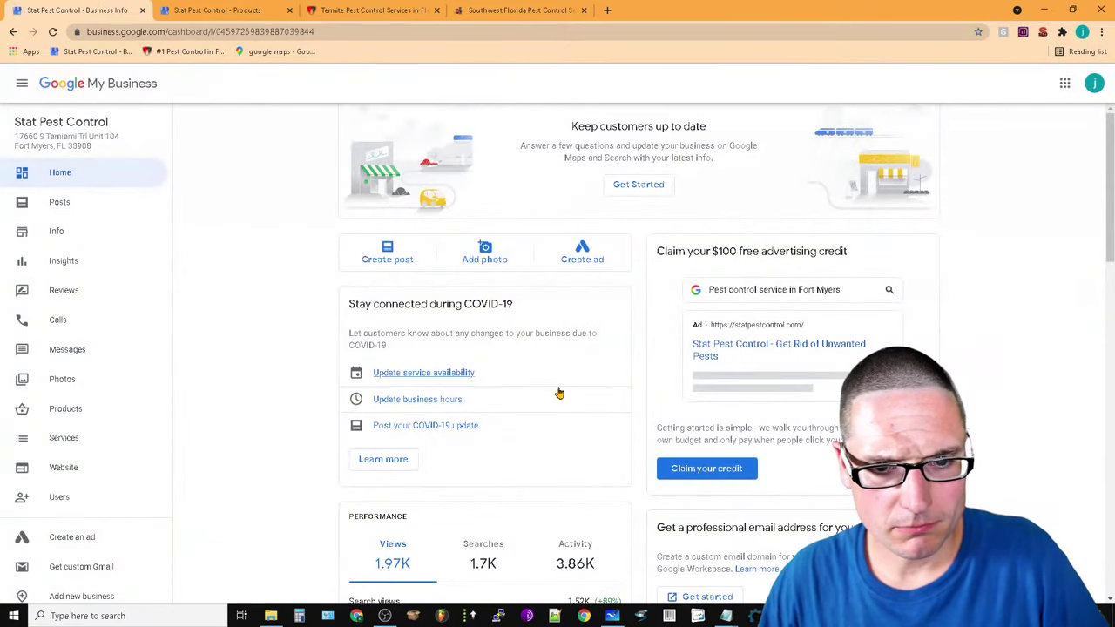
pyautogui.click(392, 374)
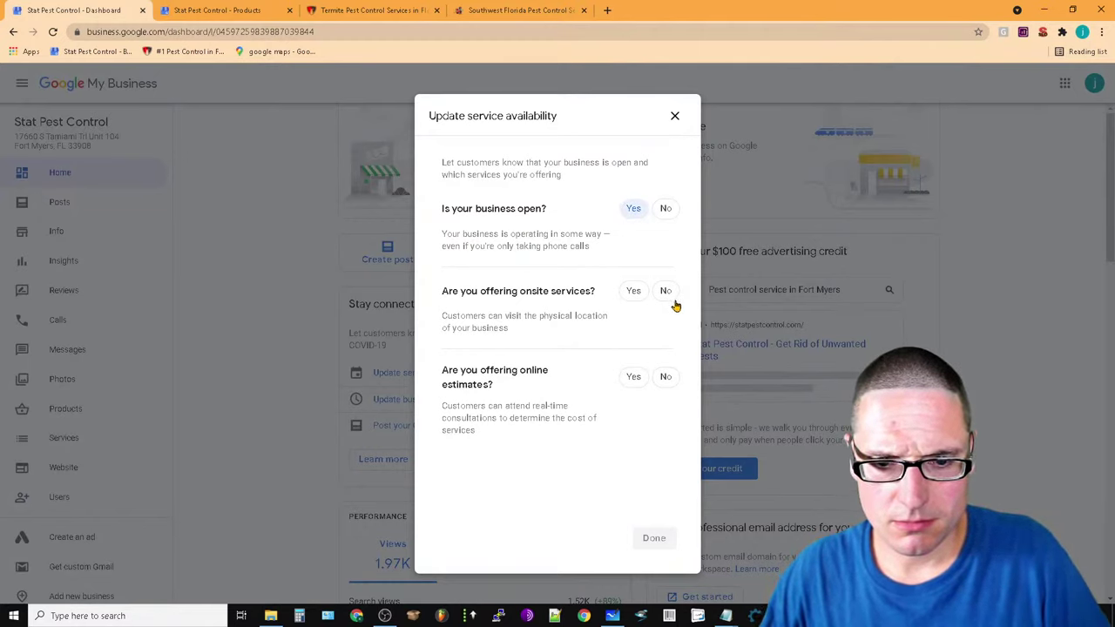
pyautogui.click(633, 377)
pyautogui.click(609, 471)
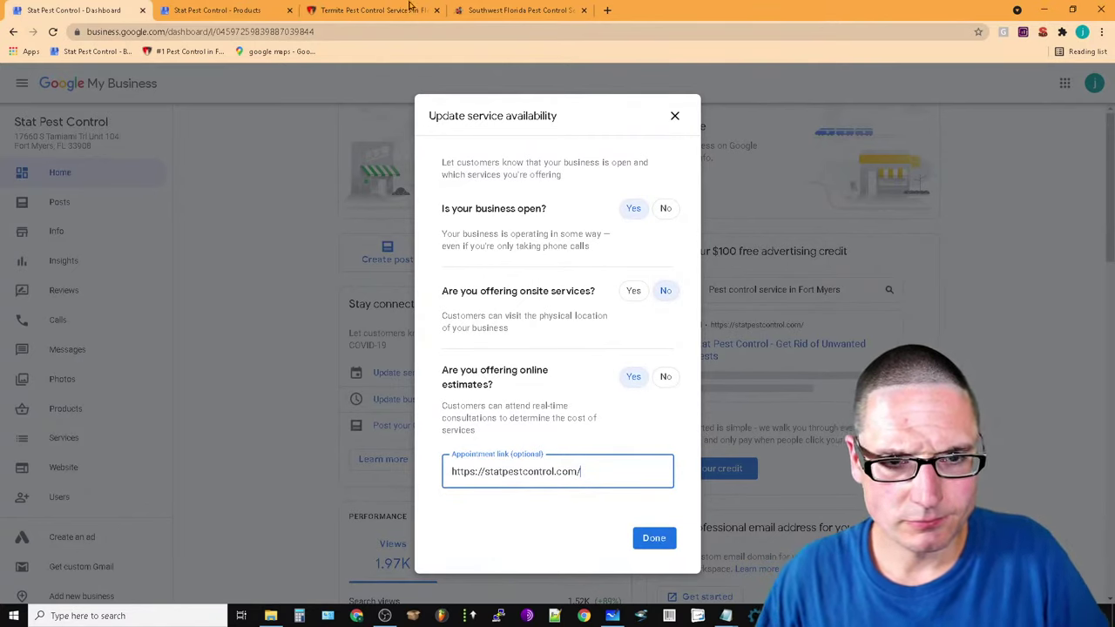
pyautogui.click(378, 8)
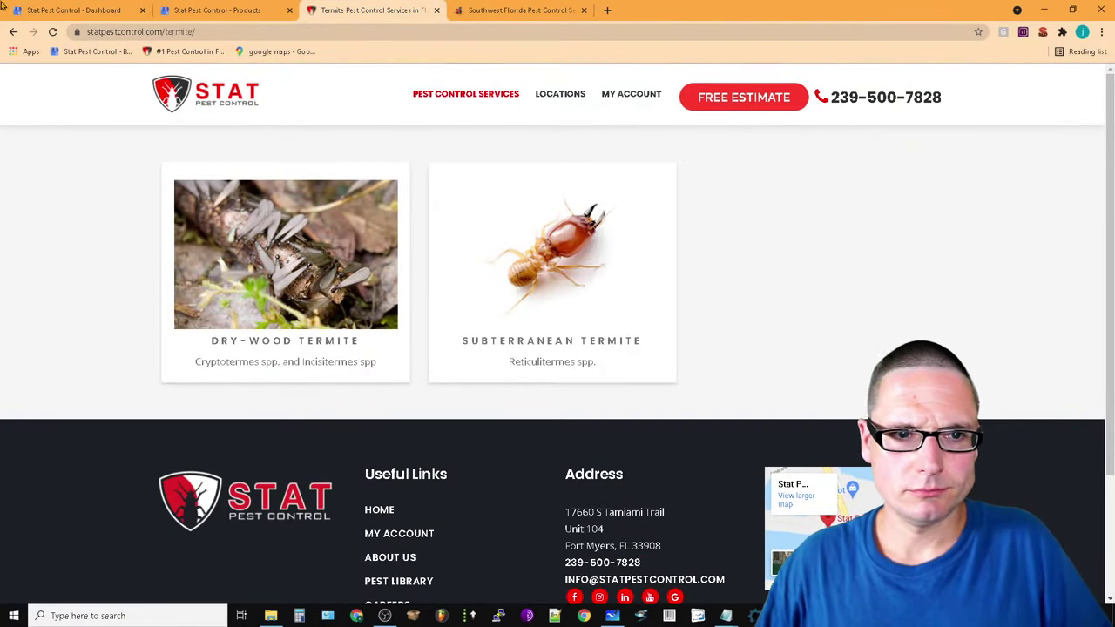
pyautogui.click(48, 8)
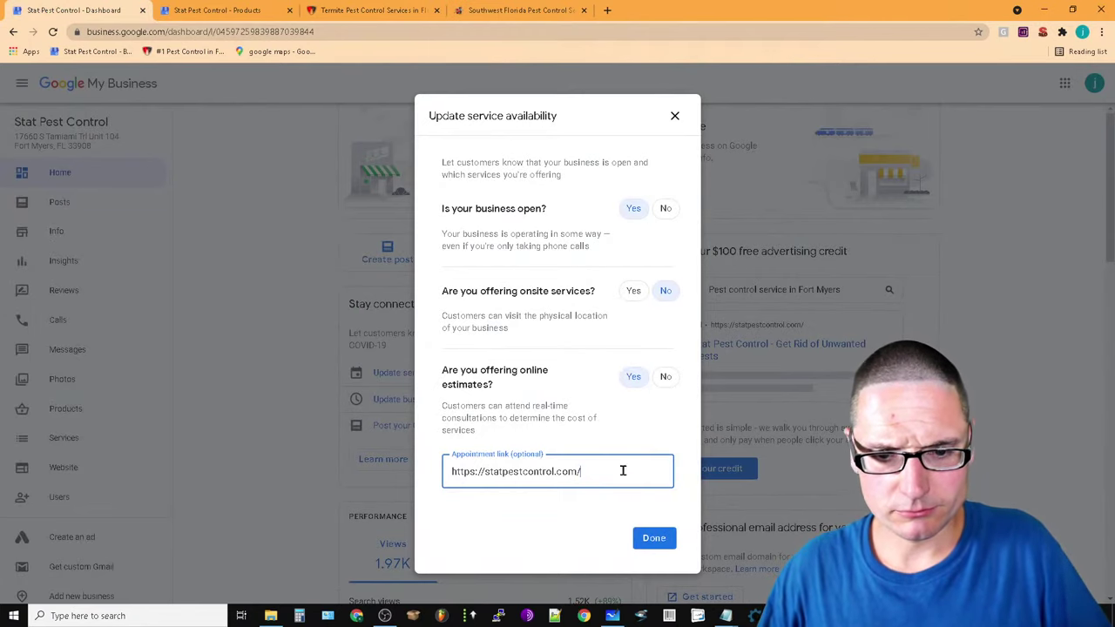
# In the Notepad to-do list, extend the "get estimate page /" line with "contet ... google is calling for an estimate page"
pyautogui.moveTo(727, 615)
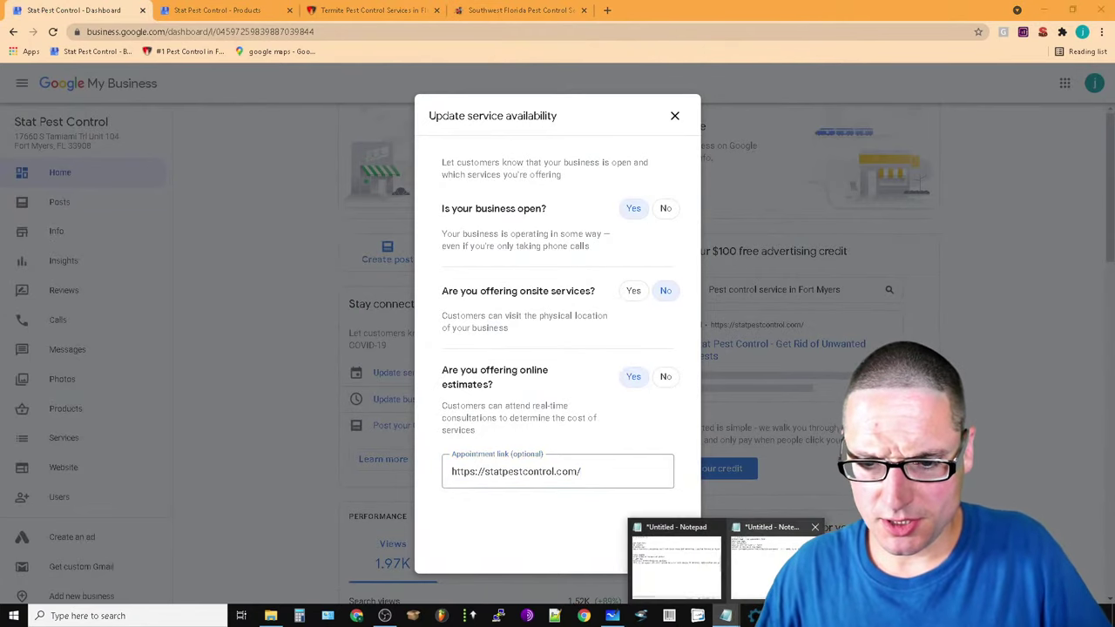
pyautogui.click(739, 537)
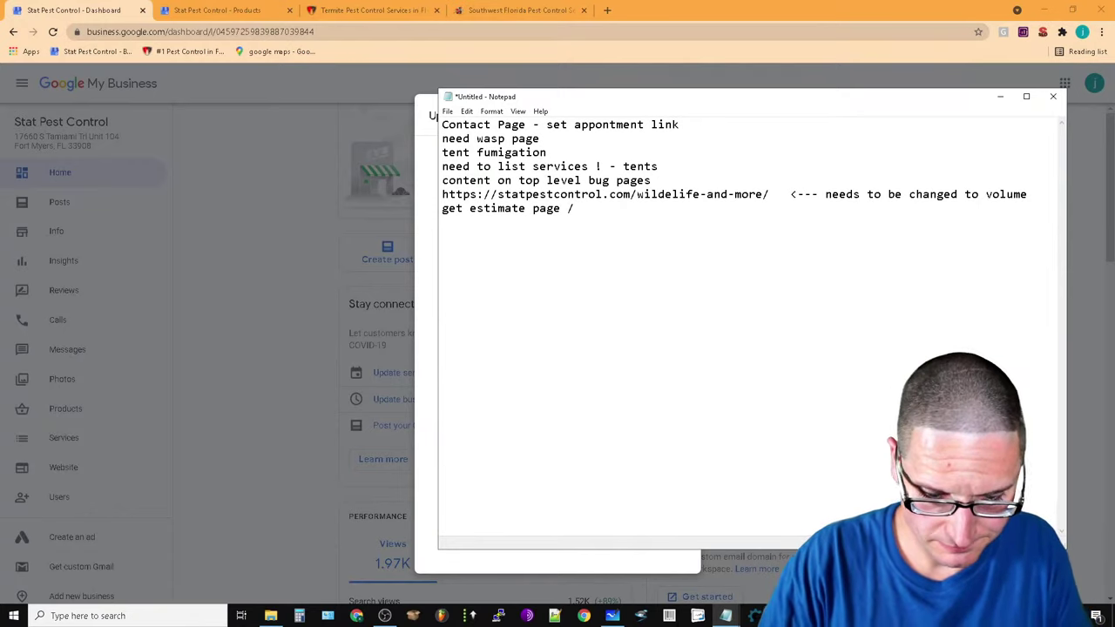
pyautogui.write('contet ...')
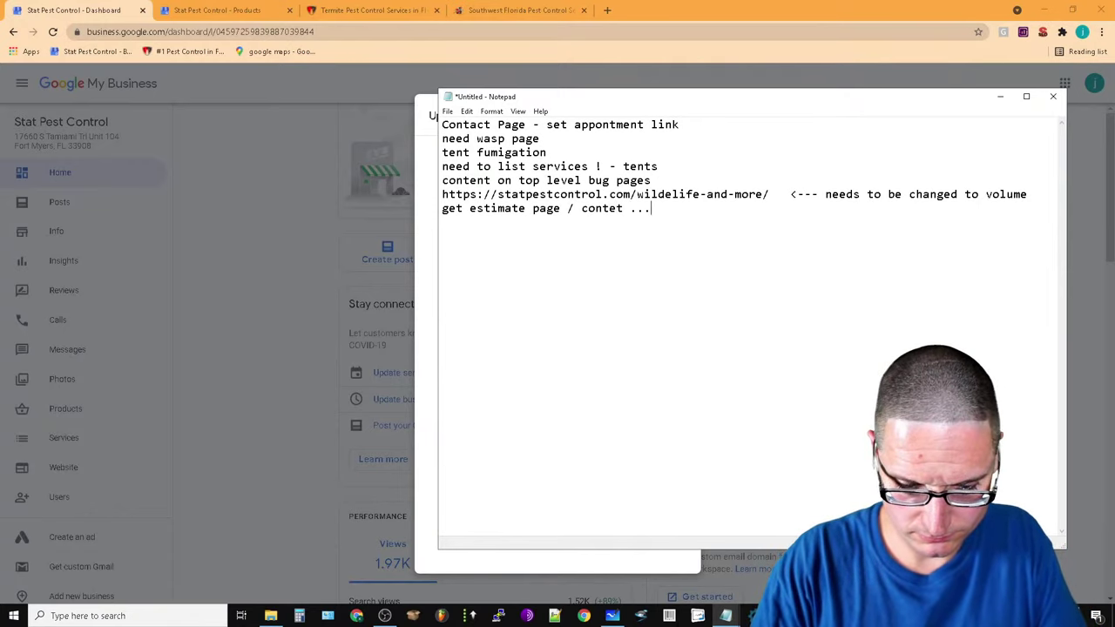
pyautogui.write(' google is calli')
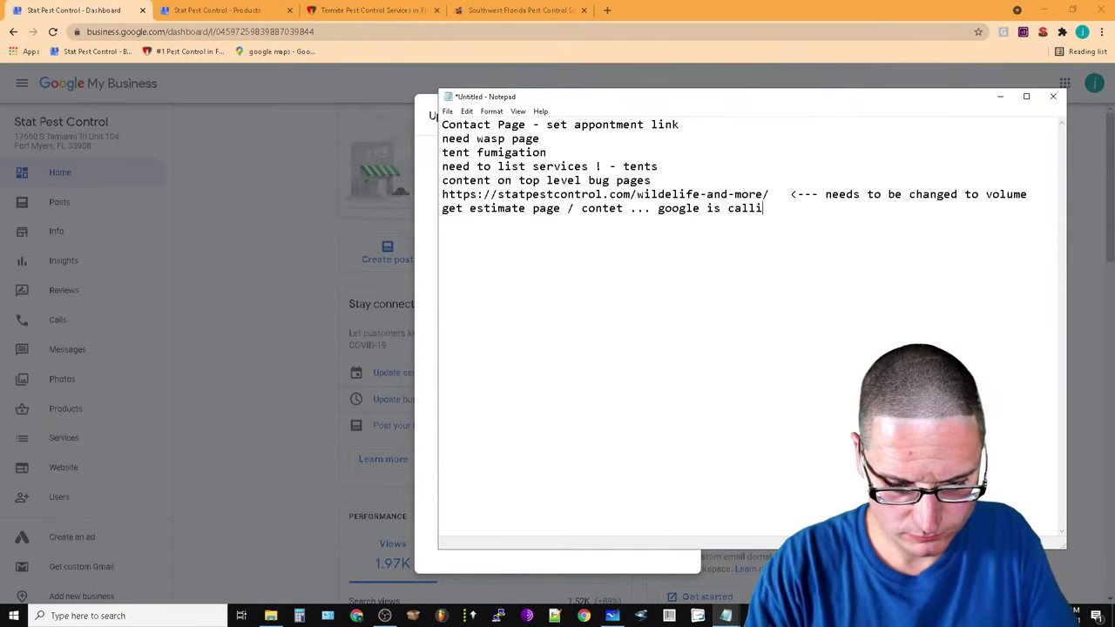
pyautogui.write('ng for an esti')
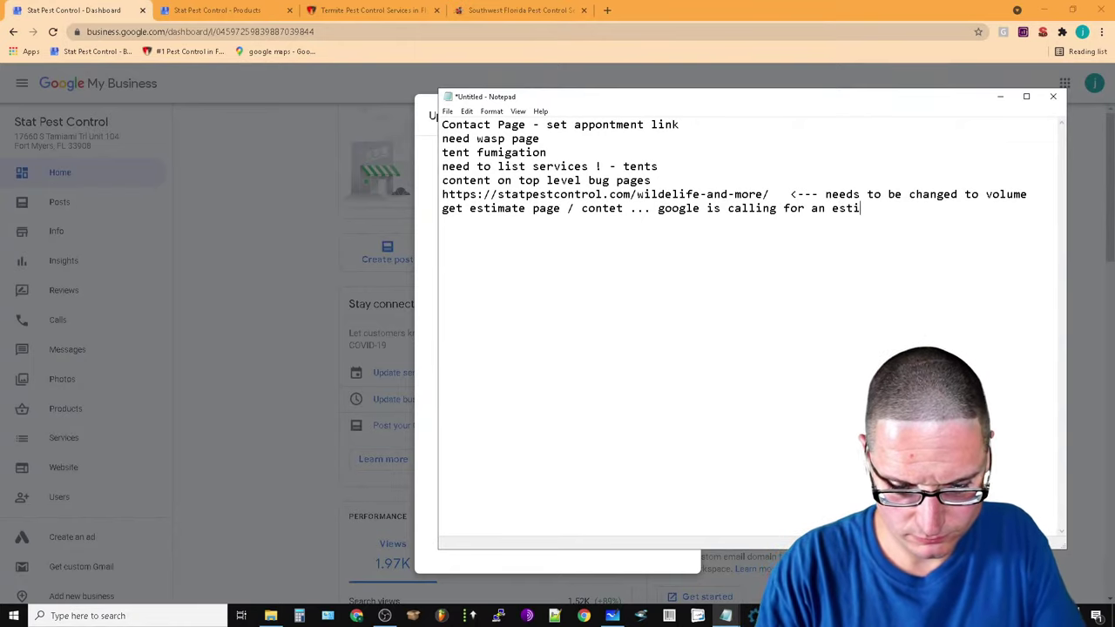
pyautogui.write('mate page')
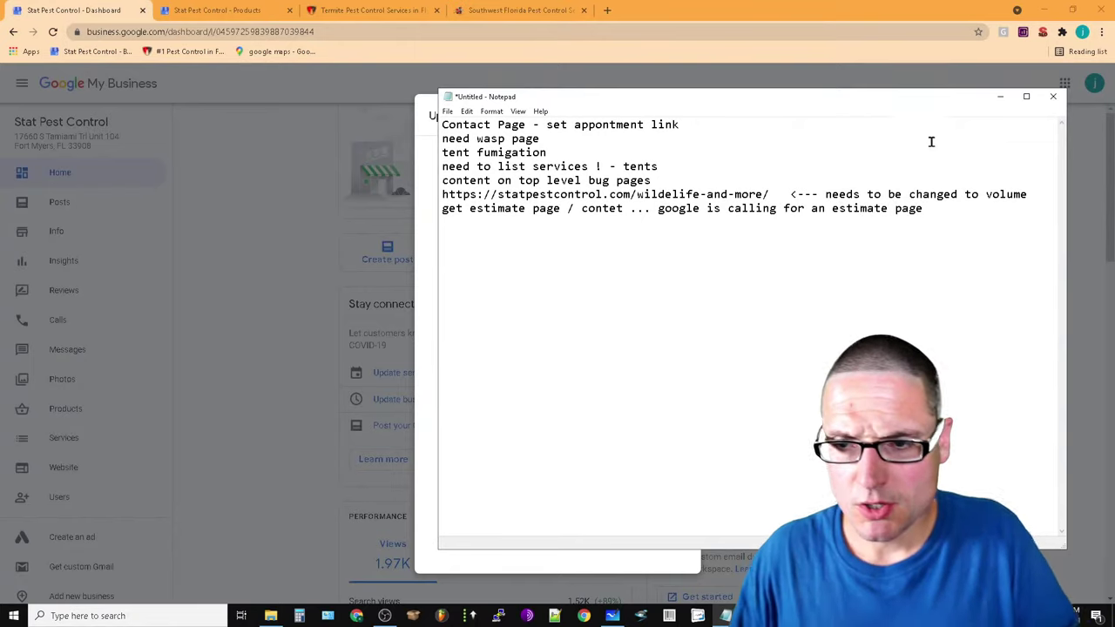
pyautogui.click(998, 98)
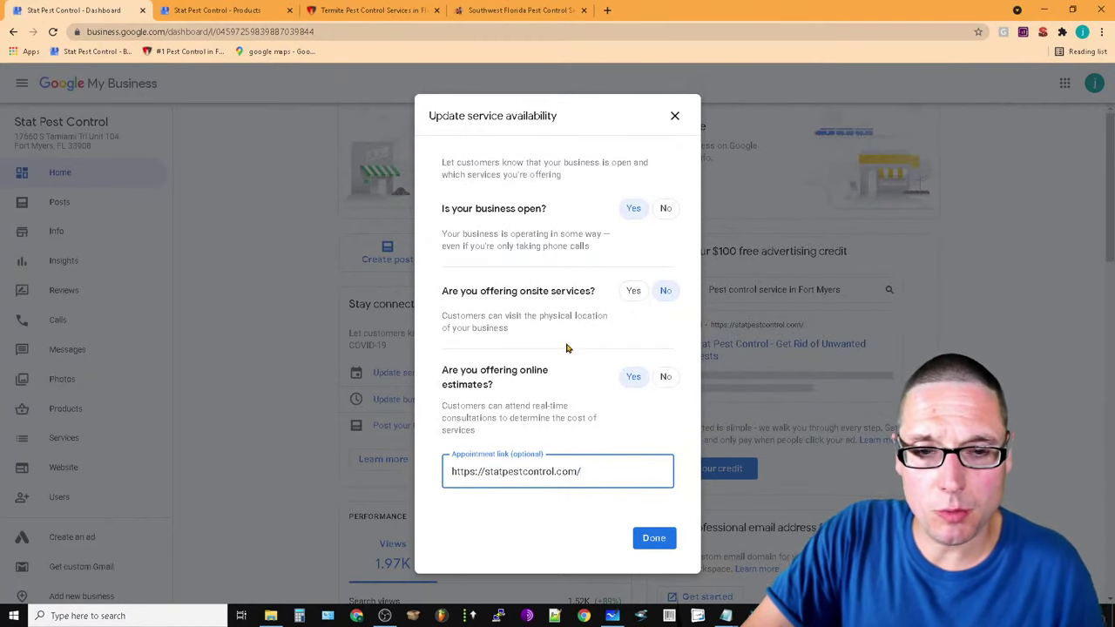
# Review the service availability answers and appointment link, and save them
pyautogui.moveTo(599, 122); pyautogui.dragTo(473, 130)
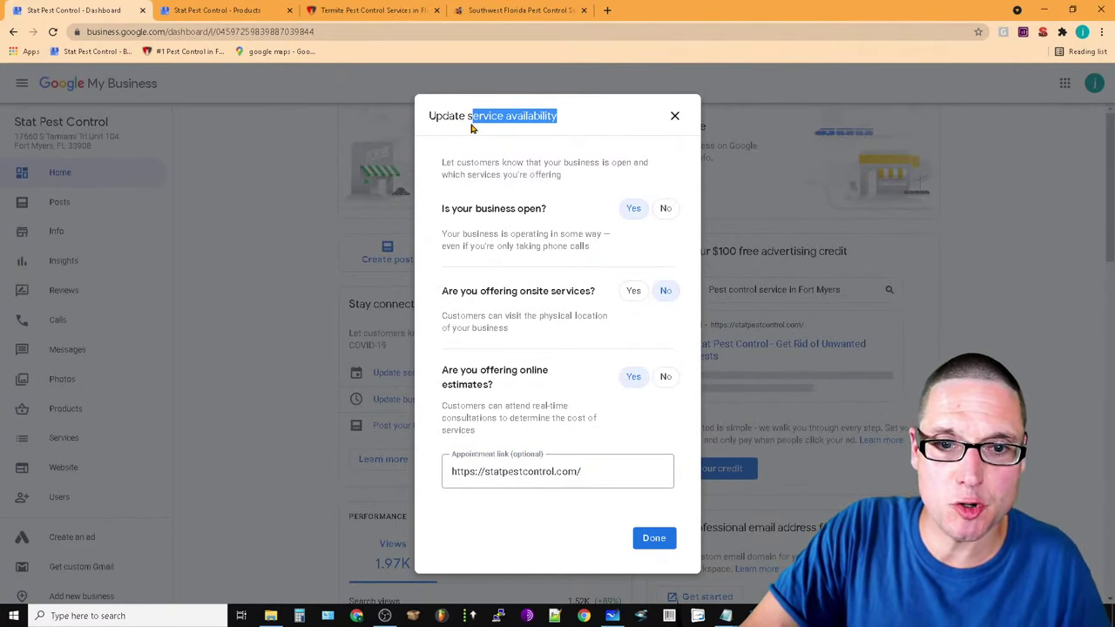
pyautogui.click(474, 121)
pyautogui.doubleClick(480, 116)
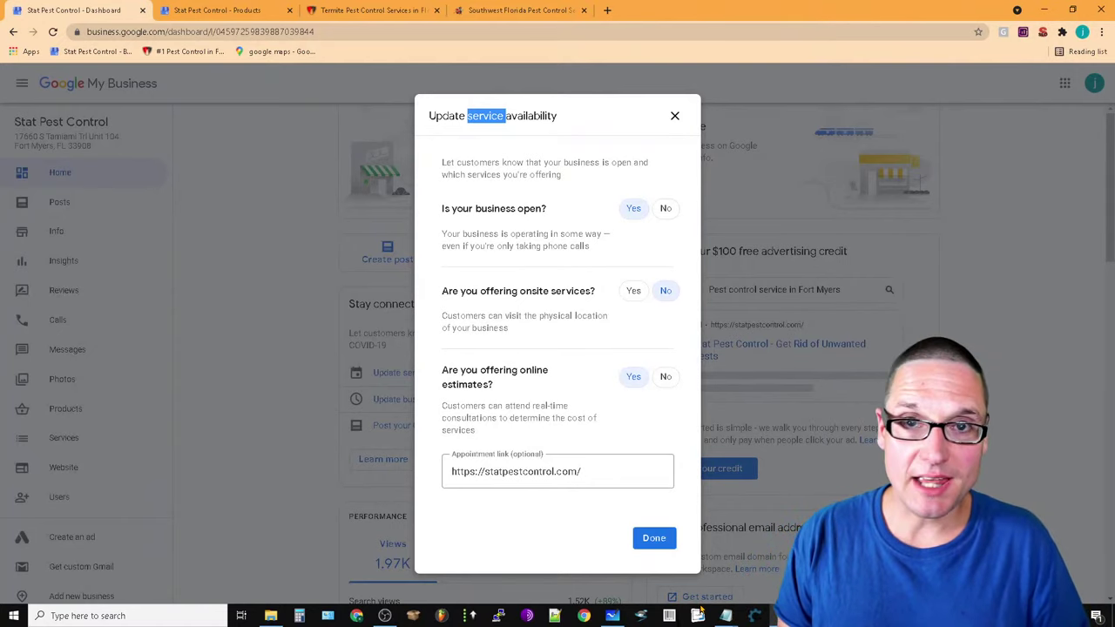
pyautogui.click(596, 464)
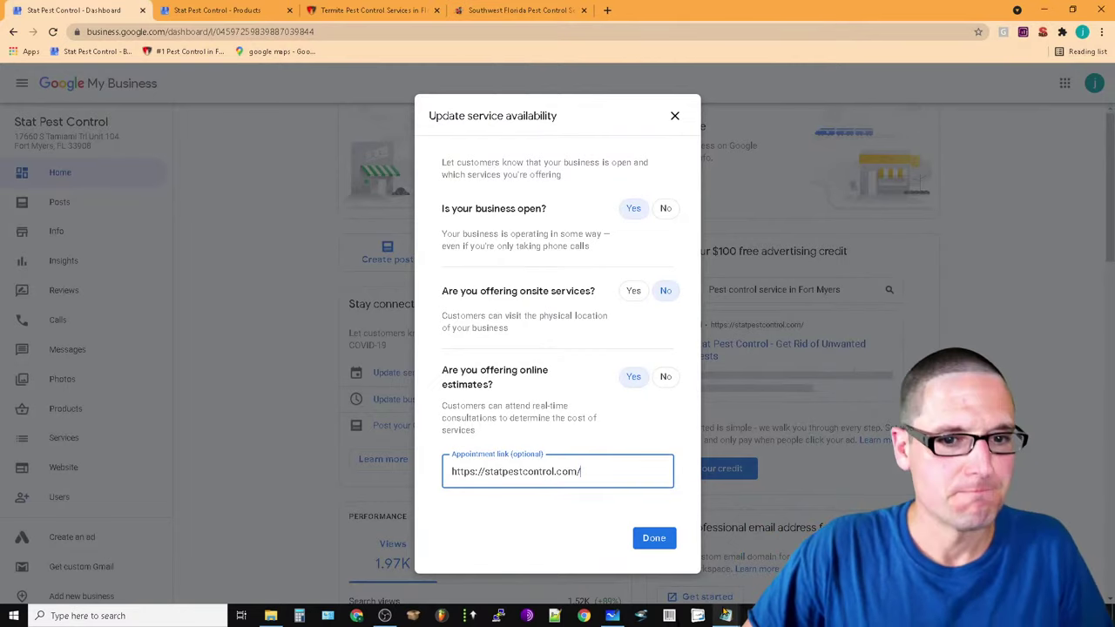
pyautogui.click(654, 539)
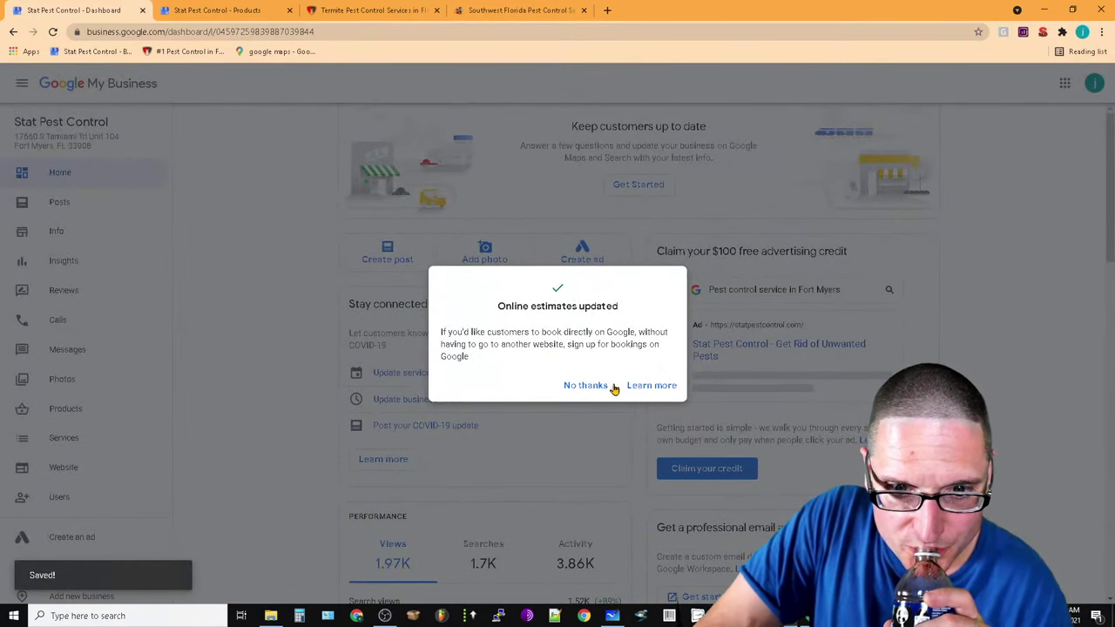
# Open the details about customers booking directly on Google and examine the booking provider page
pyautogui.tripleClick(557, 304)
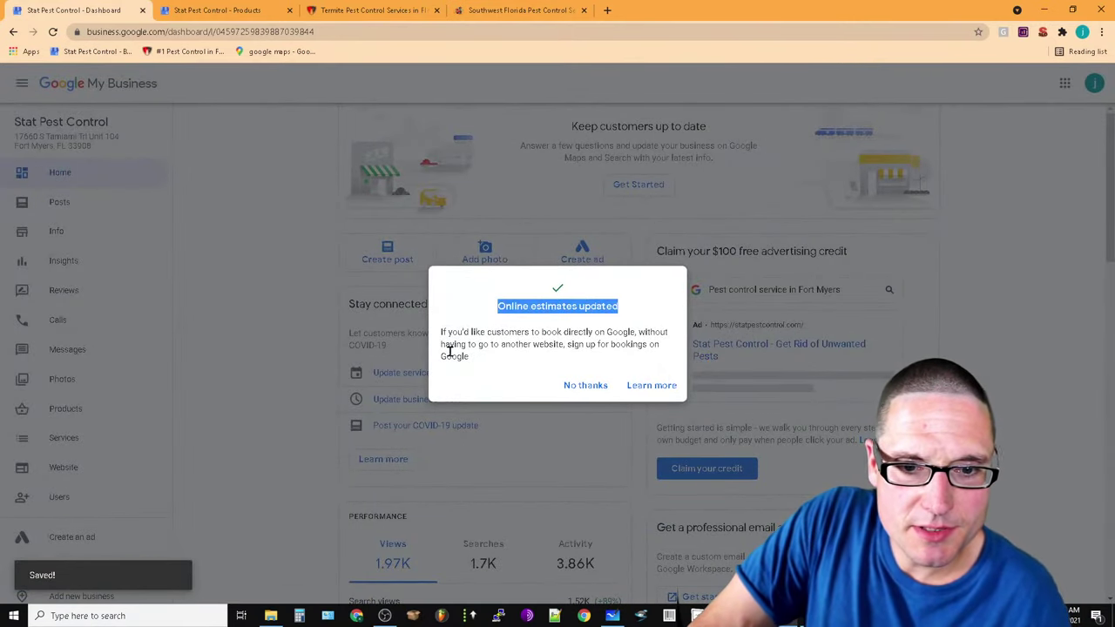
pyautogui.click(471, 344)
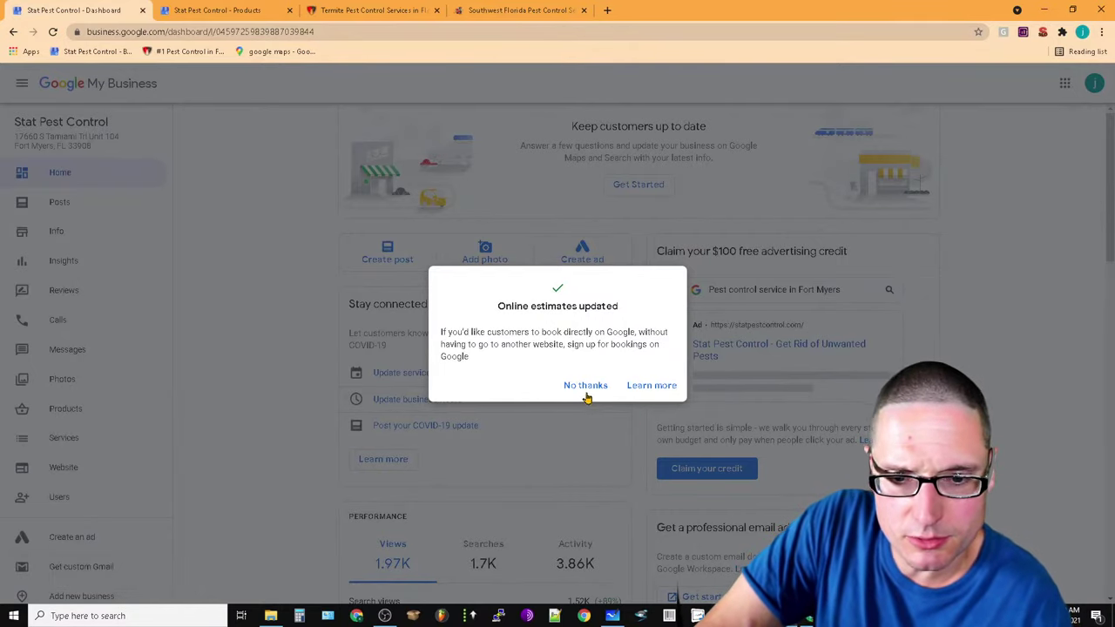
pyautogui.click(659, 386)
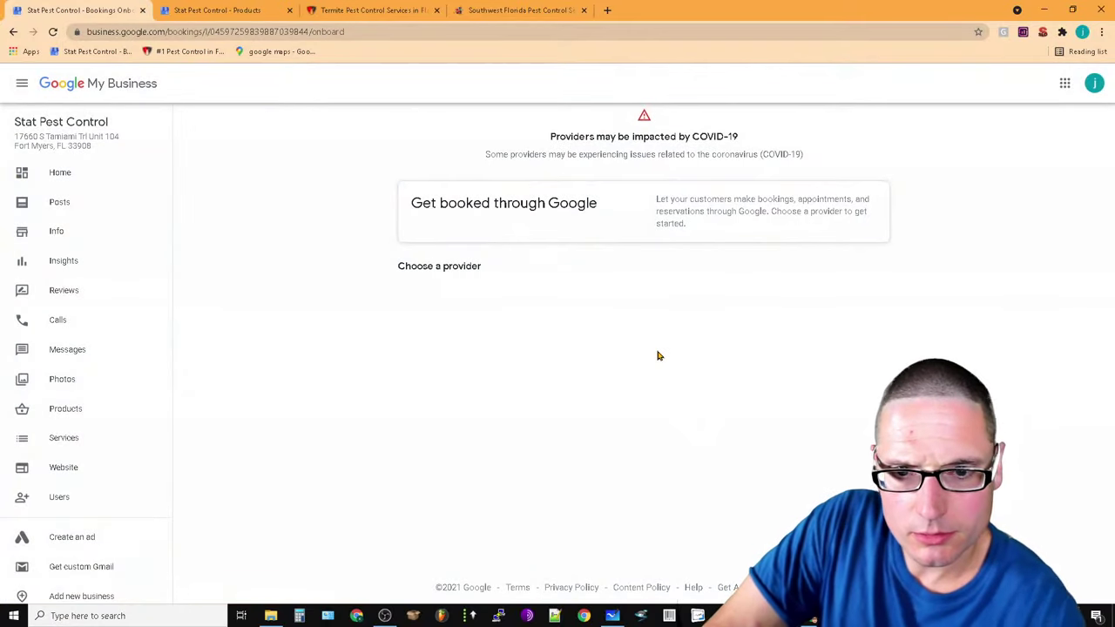
pyautogui.moveTo(544, 141); pyautogui.dragTo(889, 156)
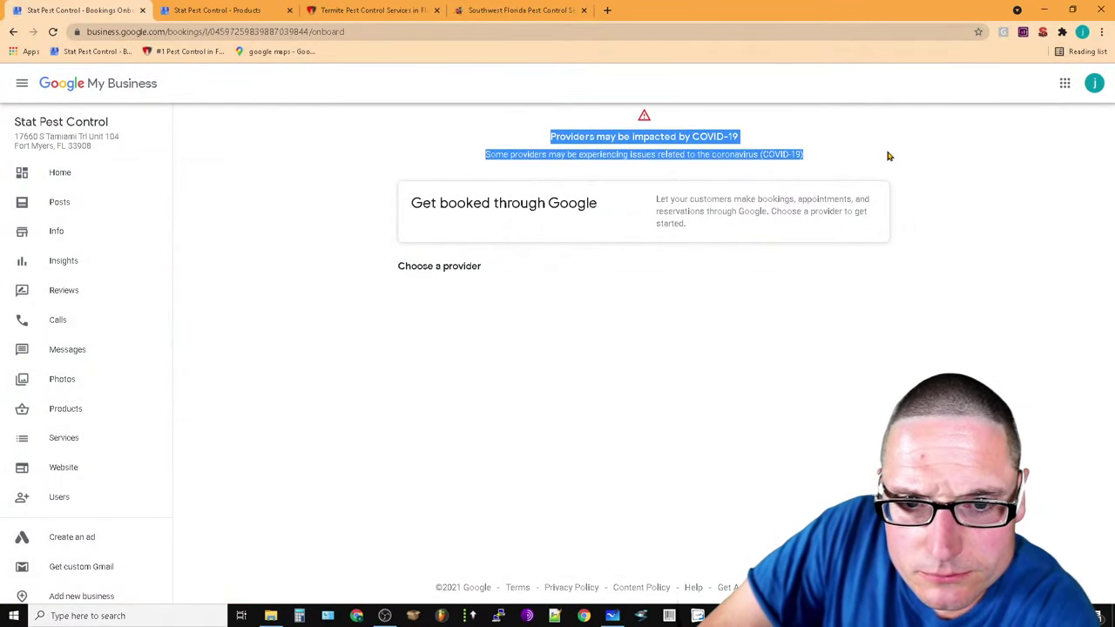
pyautogui.click(422, 267)
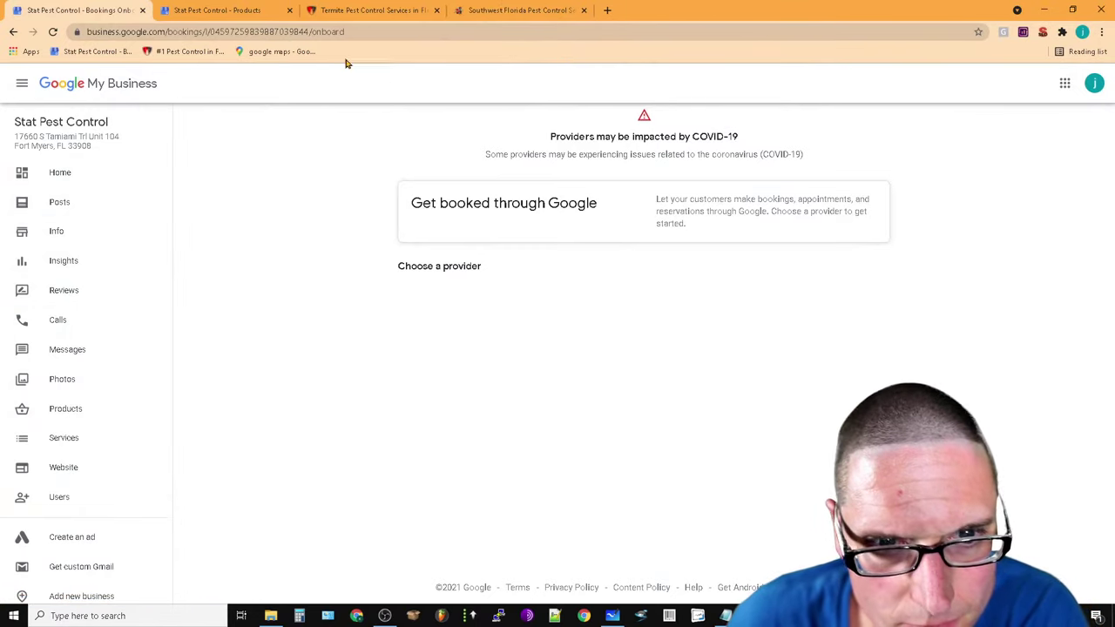
# Look over the competitor's website and recheck the profile's services, products and business info pages
pyautogui.click(327, 10)
pyautogui.click(499, 11)
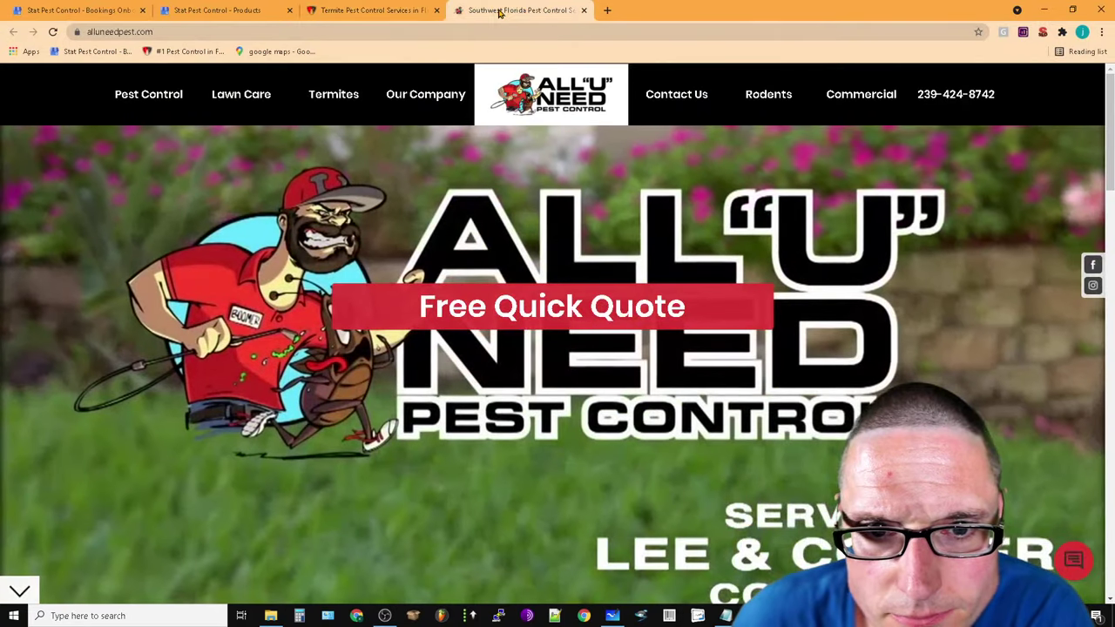
pyautogui.click(229, 9)
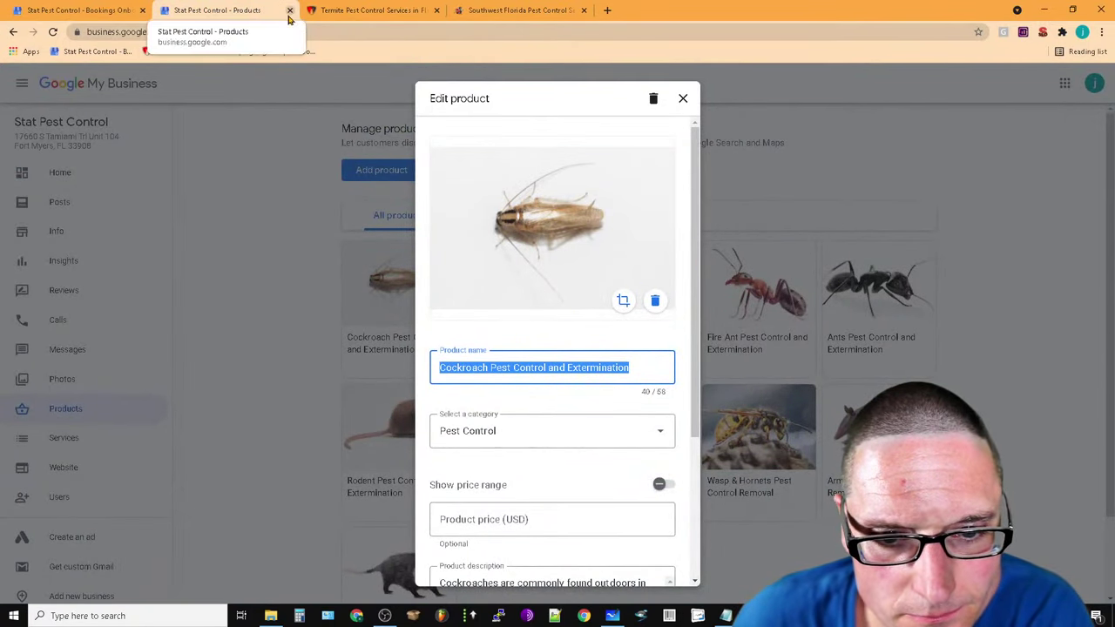
pyautogui.click(54, 9)
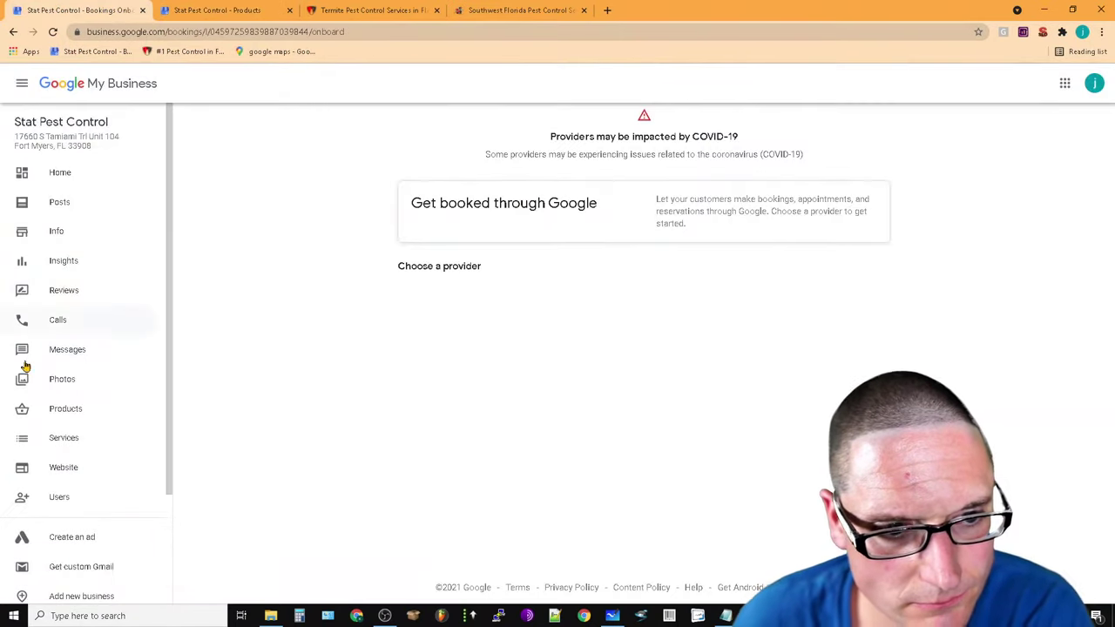
pyautogui.click(67, 446)
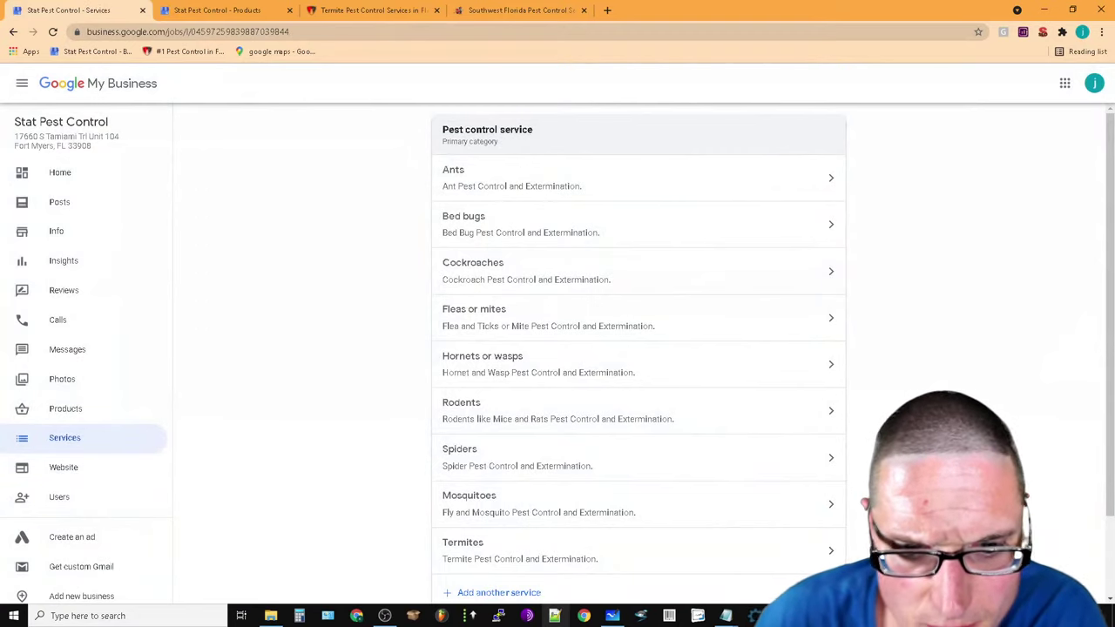
pyautogui.scroll(-2, 688, 220)
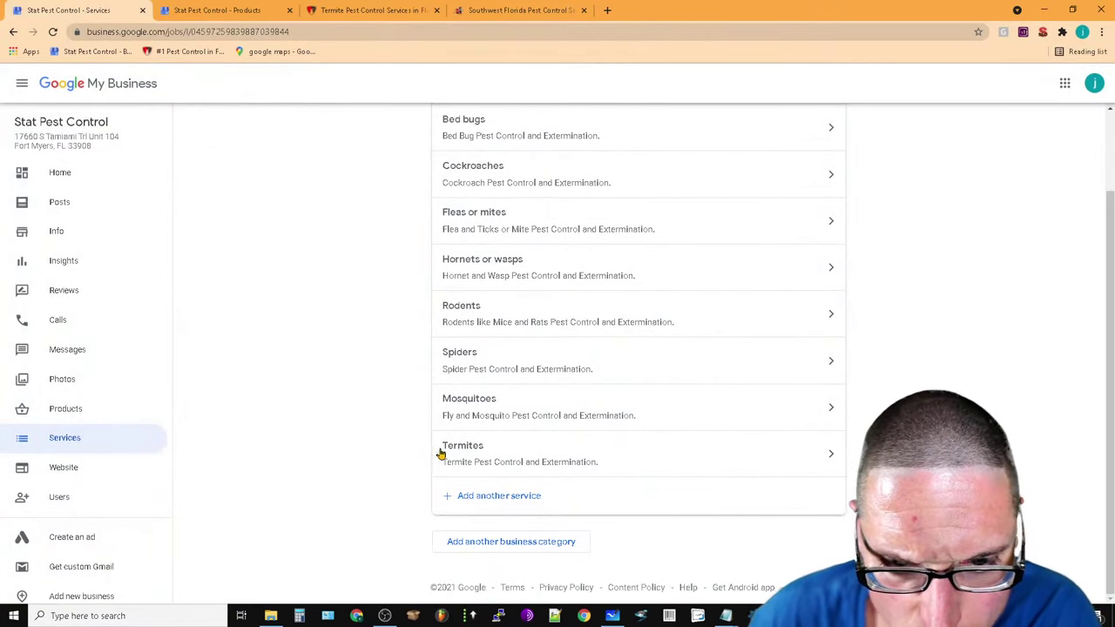
pyautogui.click(68, 410)
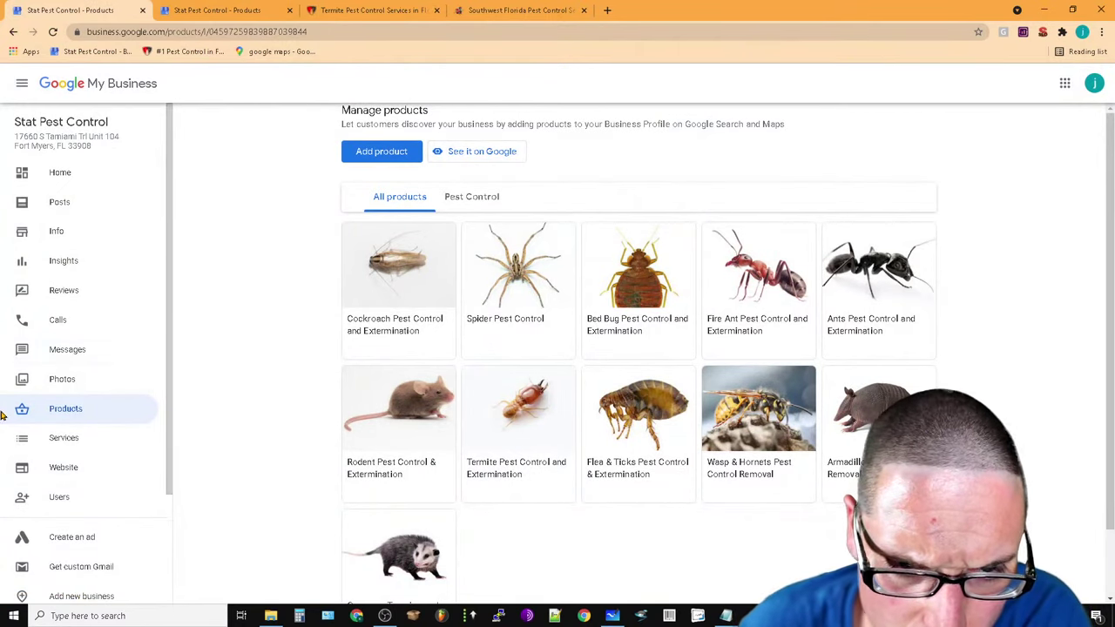
pyautogui.click(62, 261)
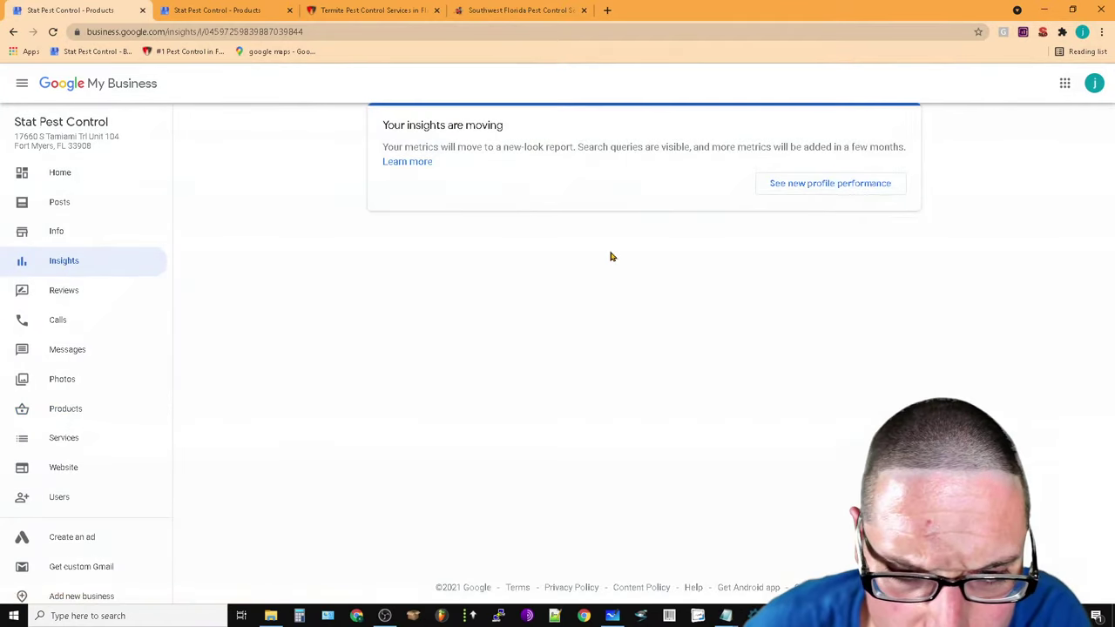
pyautogui.click(57, 237)
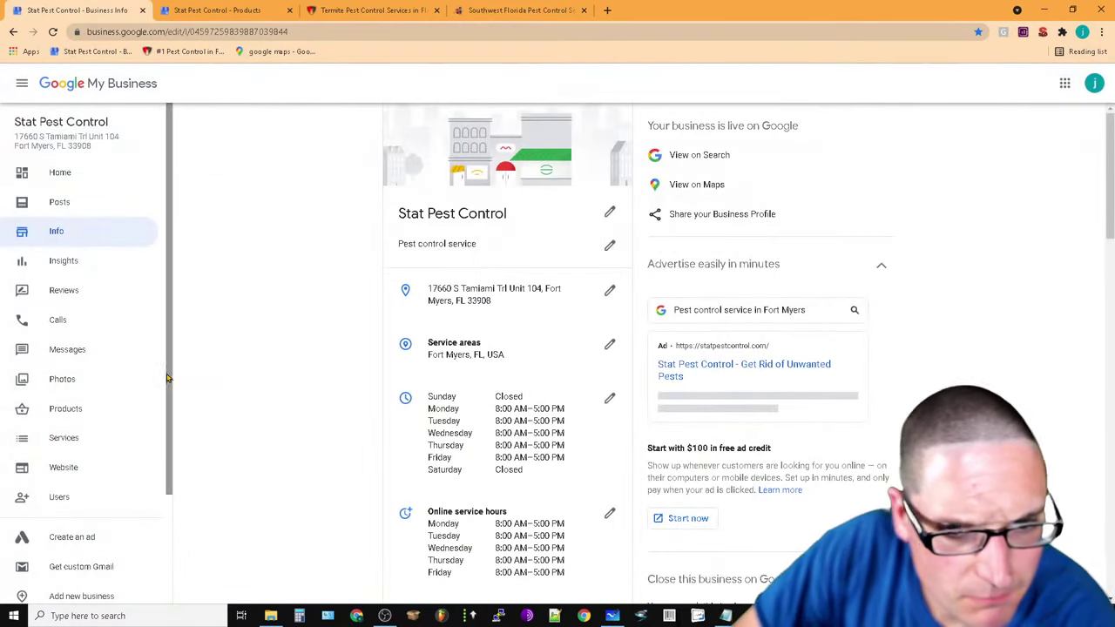
# Examine where customers view the business on Google in Insights, with the chart's period set to 1 quarter
pyautogui.click(52, 263)
pyautogui.scroll(-4, 534, 296)
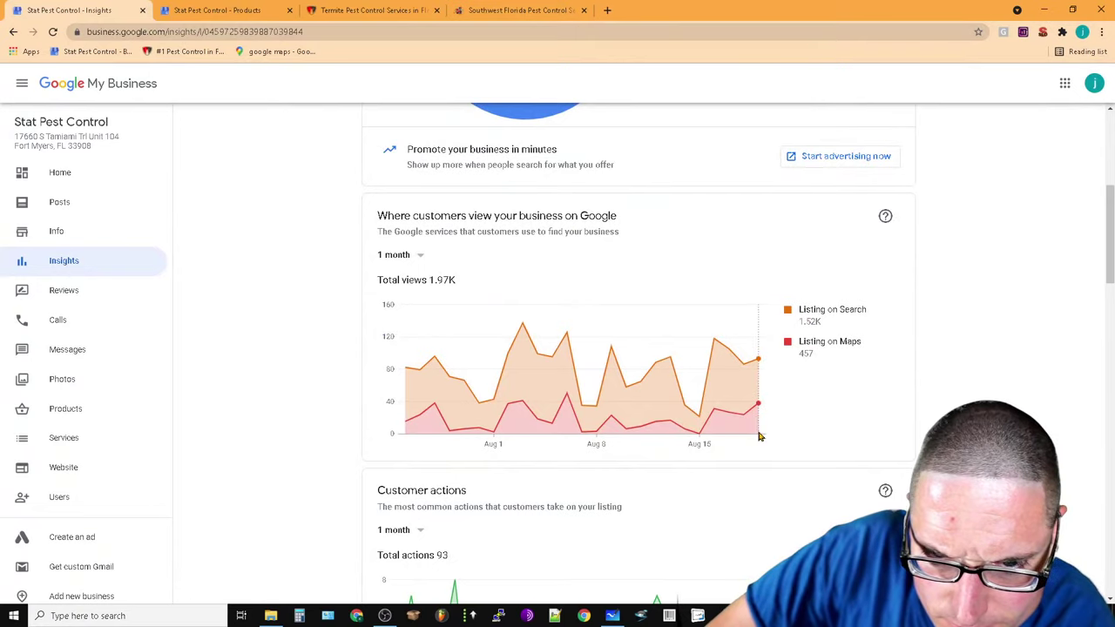
pyautogui.moveTo(749, 427)
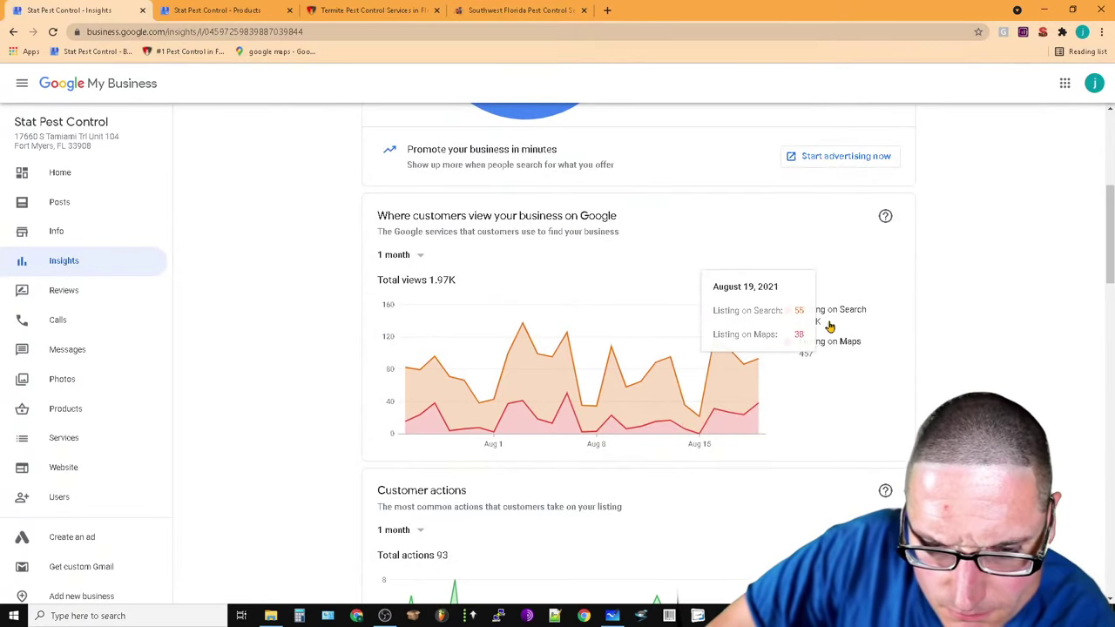
pyautogui.click(419, 256)
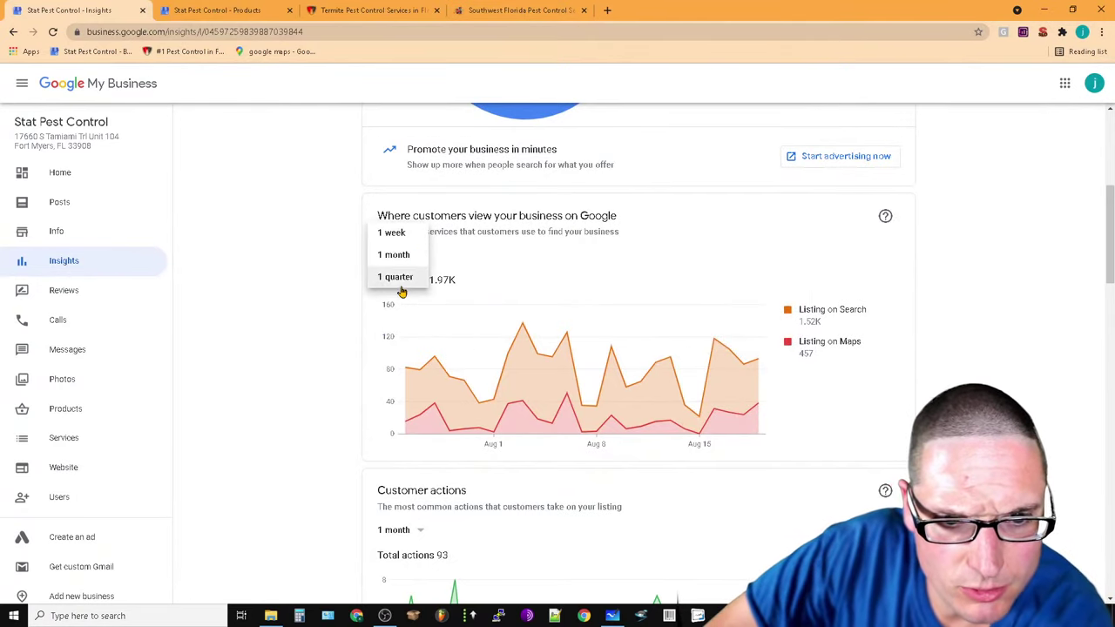
pyautogui.click(397, 279)
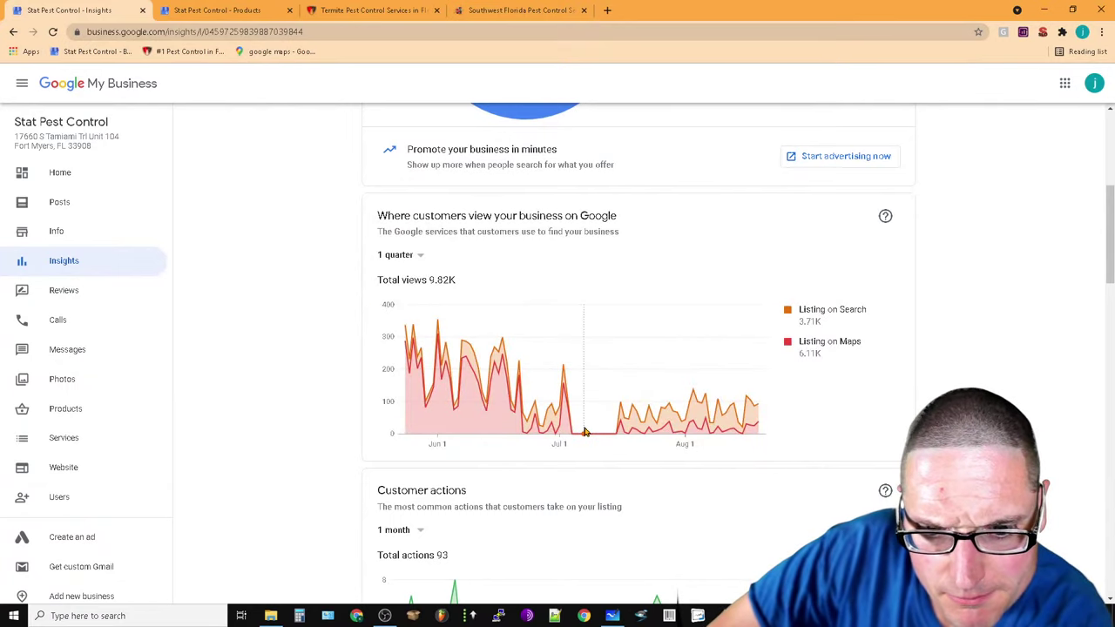
pyautogui.moveTo(577, 437)
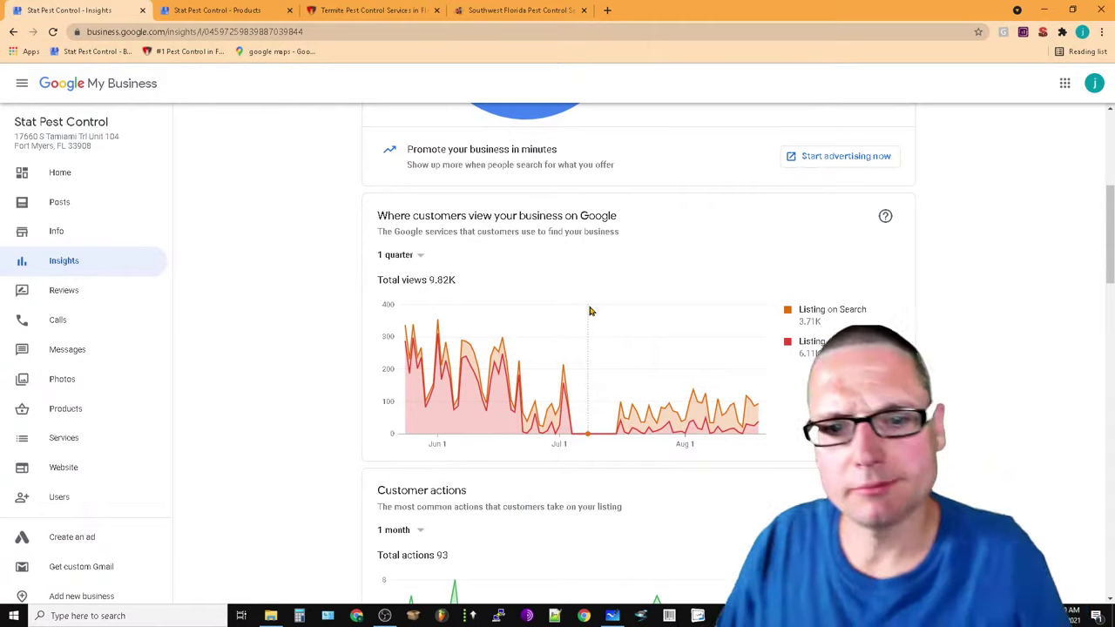
pyautogui.moveTo(590, 311)
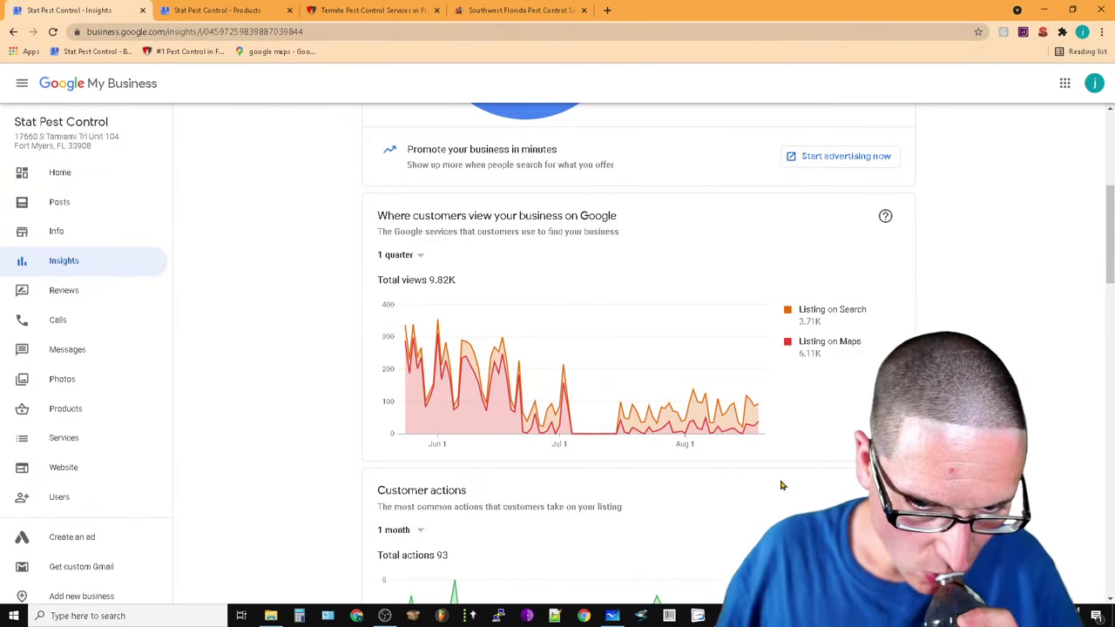
# Examine the areas customers request directions from, moving around the directions requests map and opening an area in the list
pyautogui.scroll(-6, 773, 422)
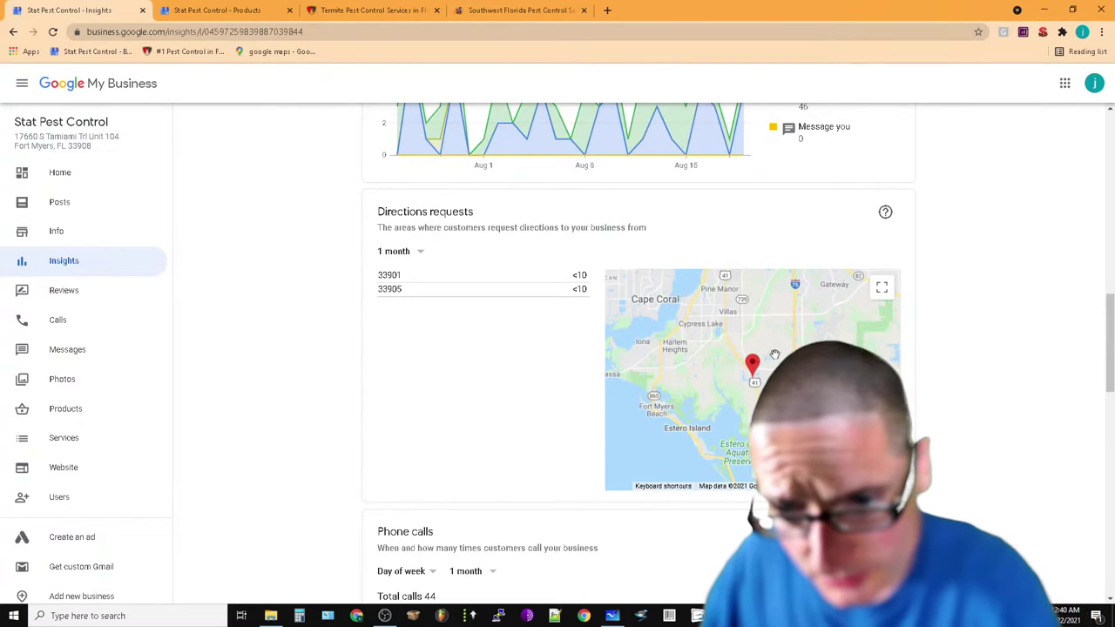
pyautogui.click(752, 366)
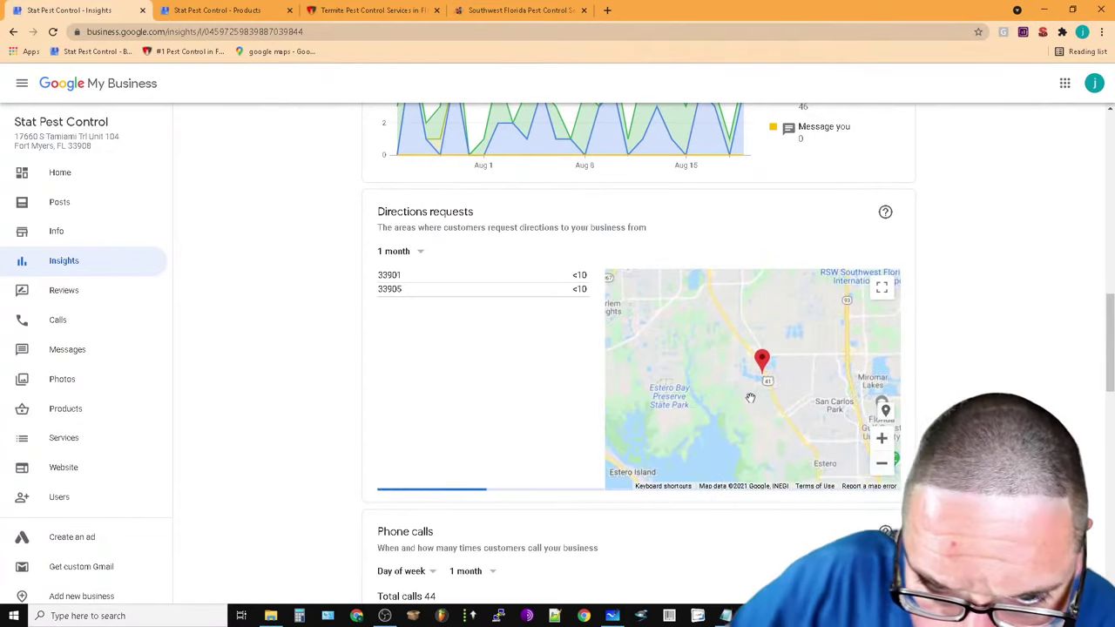
pyautogui.moveTo(841, 358)
pyautogui.mouseDown()
pyautogui.moveTo(716, 398)
pyautogui.moveTo(702, 381)
pyautogui.mouseUp()
pyautogui.click(385, 275)
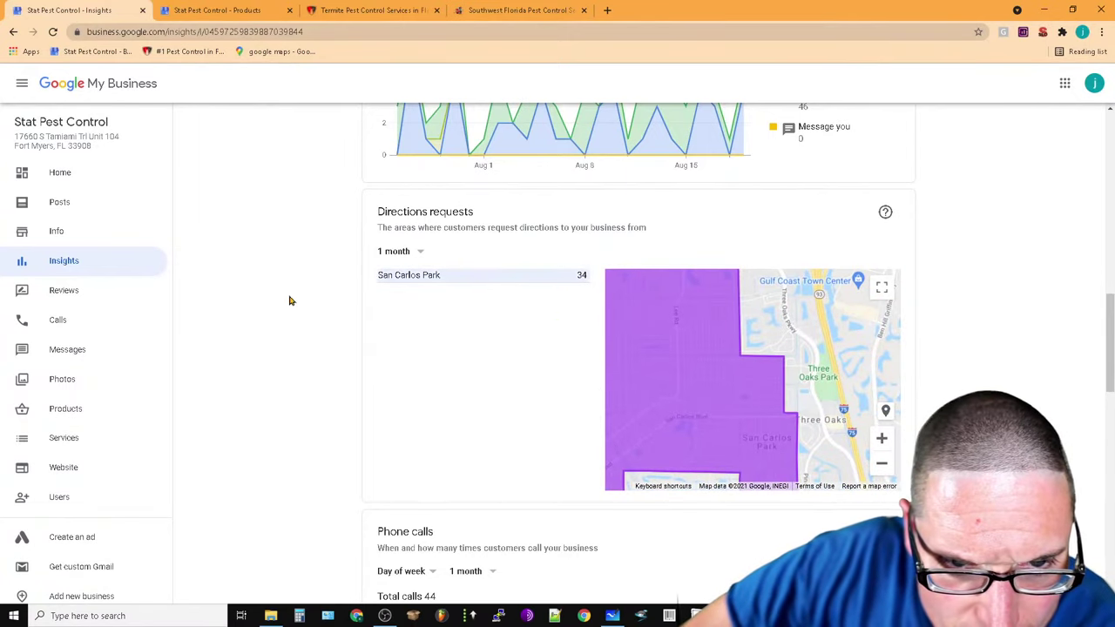
# Review the phone calls by day of week and the most popular time in Insights
pyautogui.scroll(-4, 498, 330)
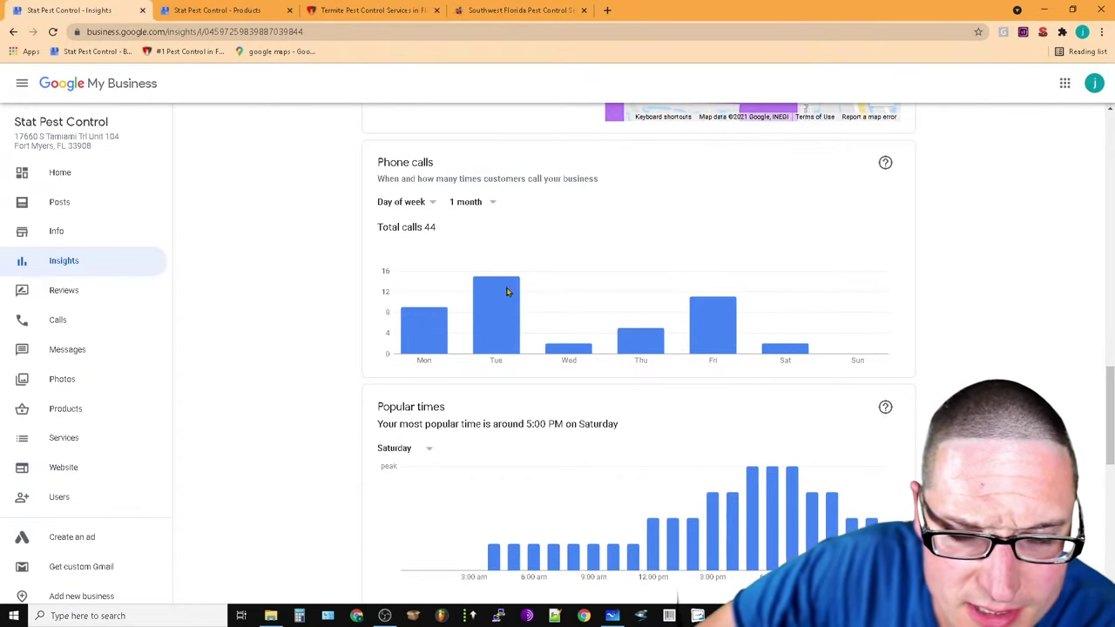
pyautogui.scroll(-2, 615, 328)
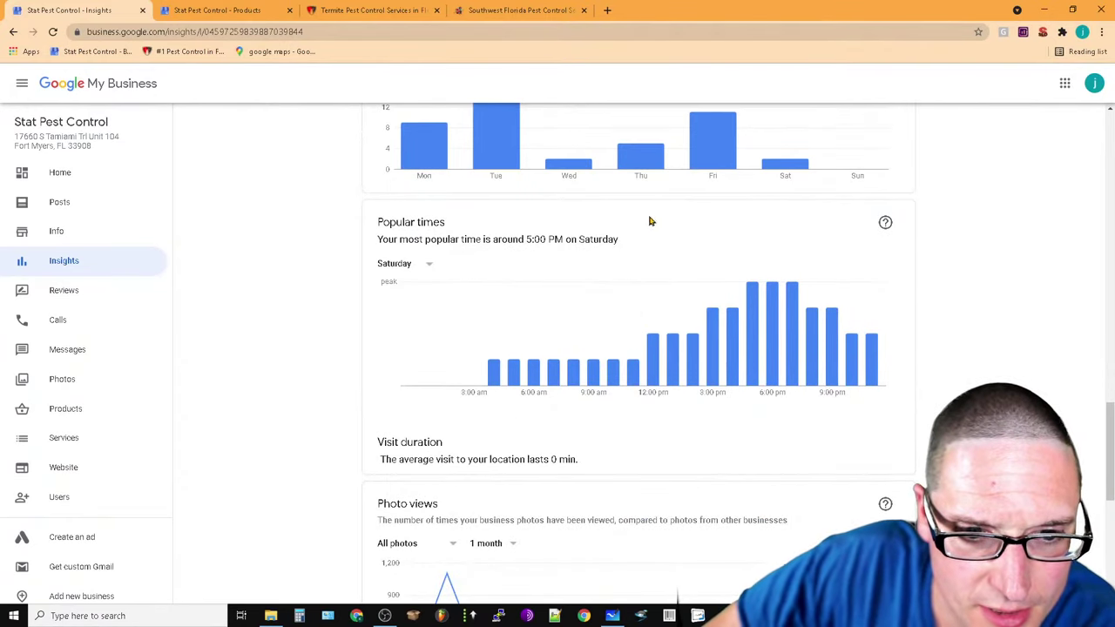
pyautogui.moveTo(649, 253); pyautogui.dragTo(394, 236)
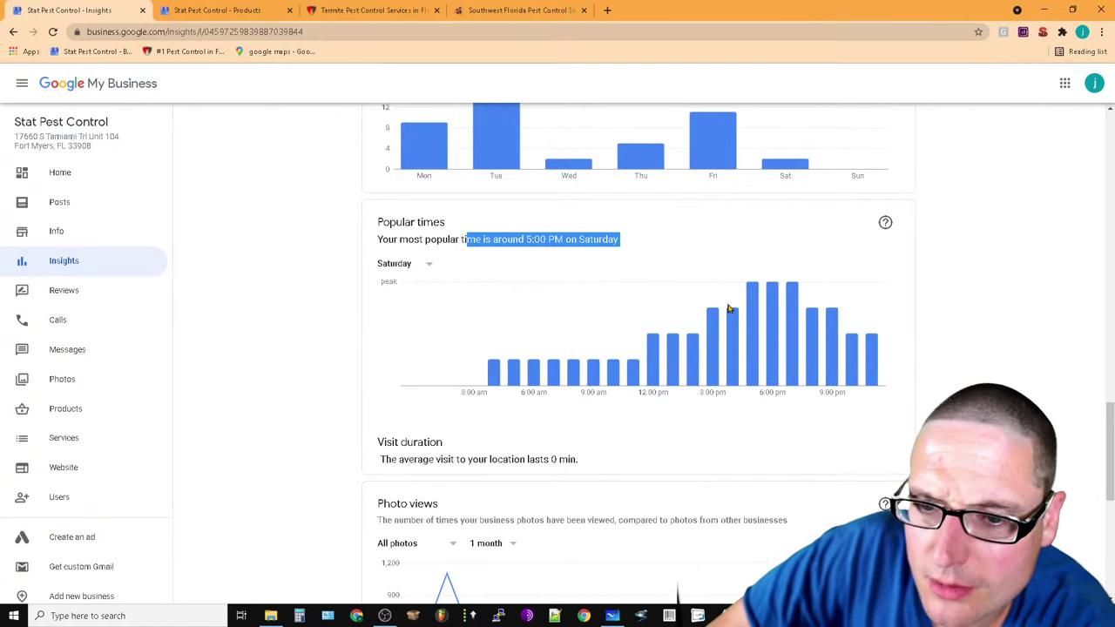
# Review the photo views and photo quantity charts against similar businesses
pyautogui.scroll(-2, 575, 258)
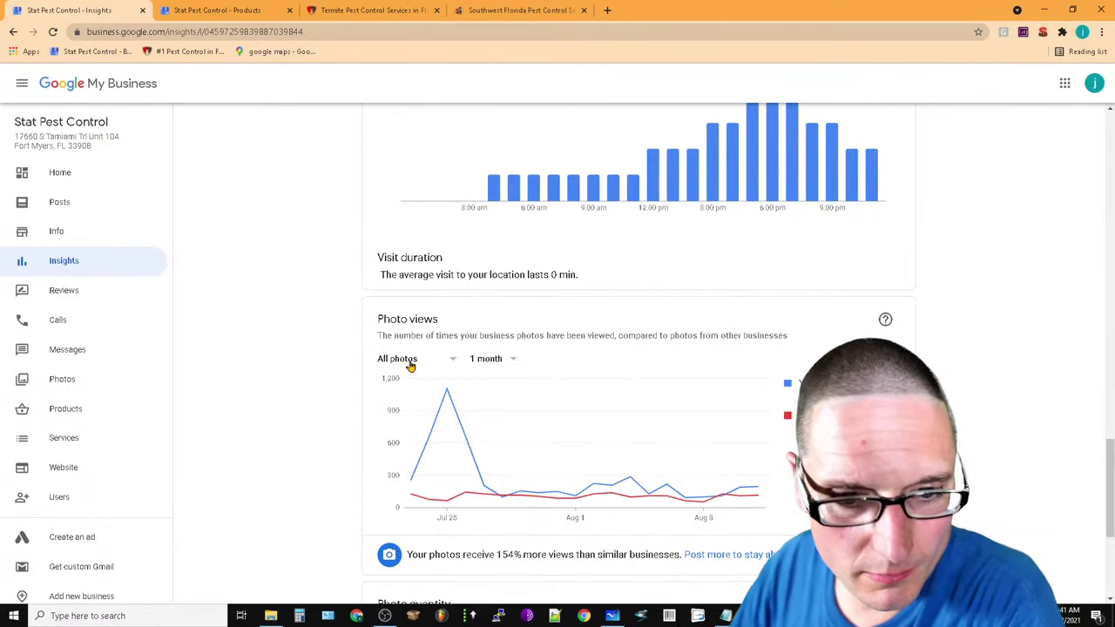
pyautogui.scroll(-2, 585, 269)
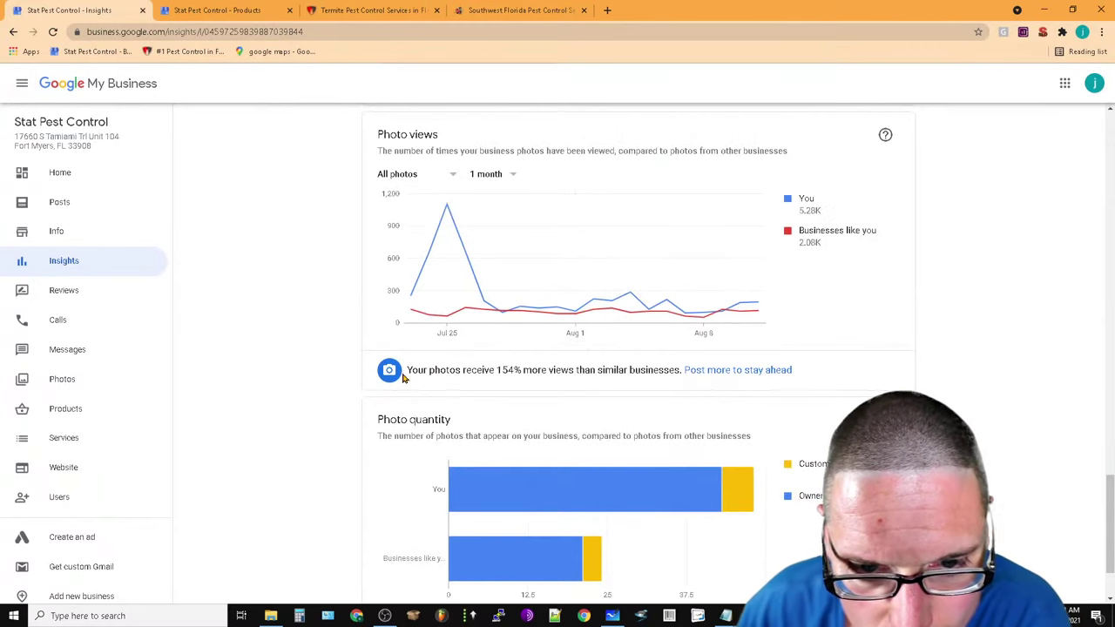
pyautogui.moveTo(475, 384); pyautogui.dragTo(678, 373)
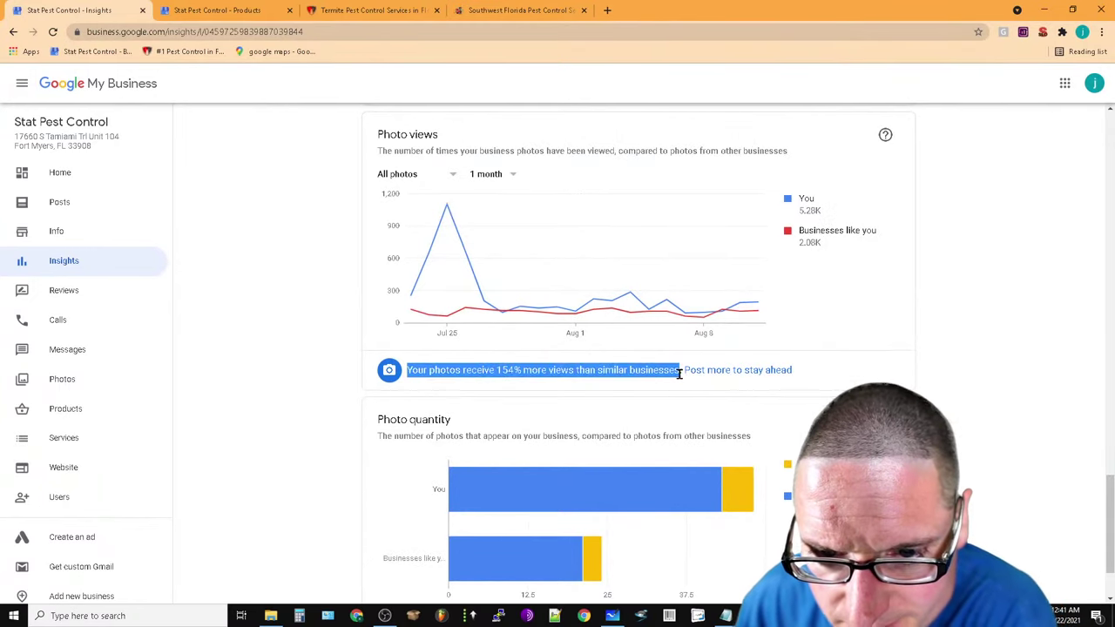
pyautogui.scroll(-2, 638, 349)
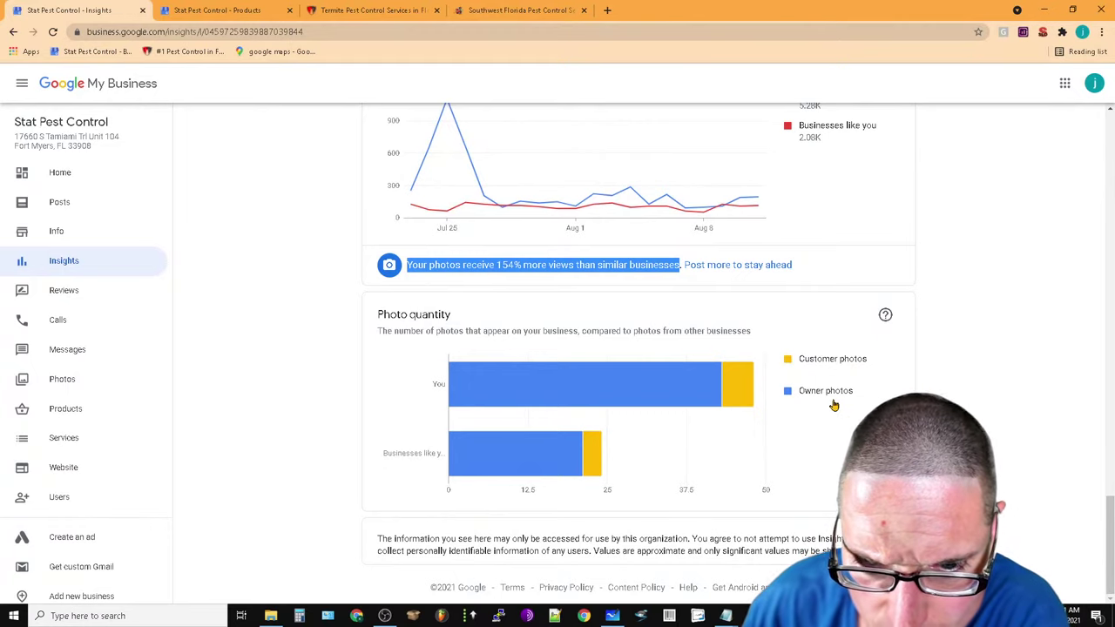
pyautogui.moveTo(501, 454)
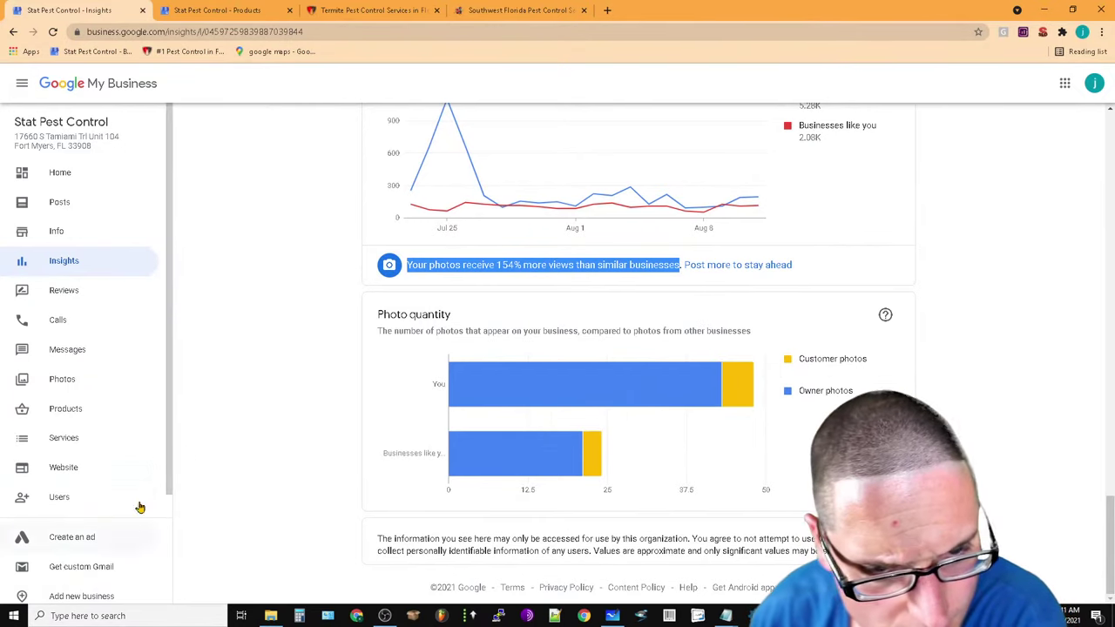
# Open the business info and check the address, service areas, hours, phone number and website links
pyautogui.click(100, 243)
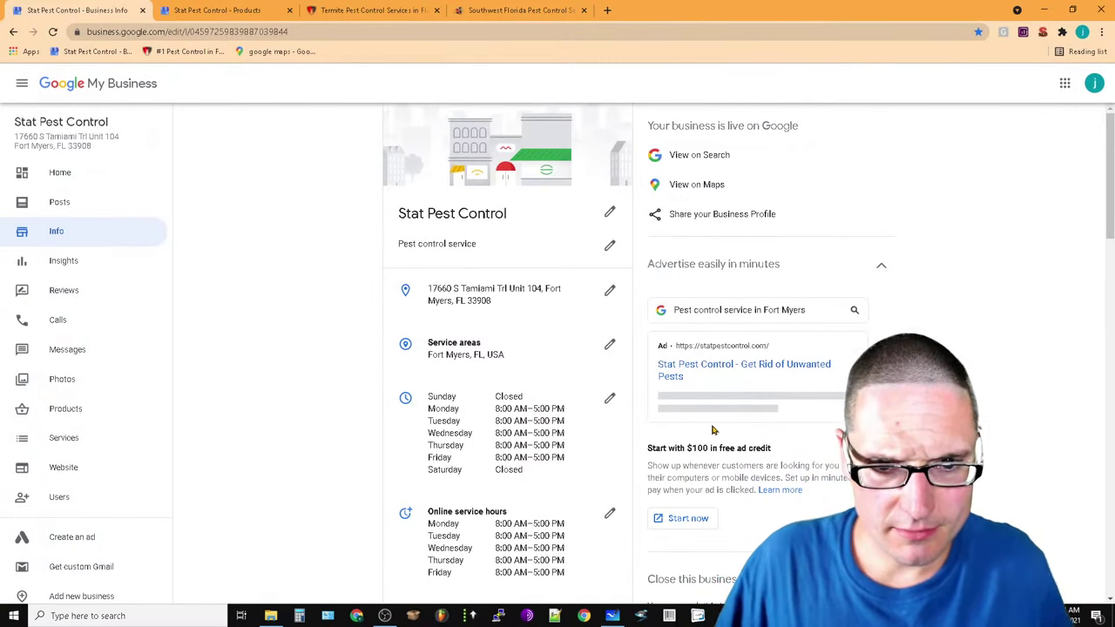
pyautogui.click(445, 364)
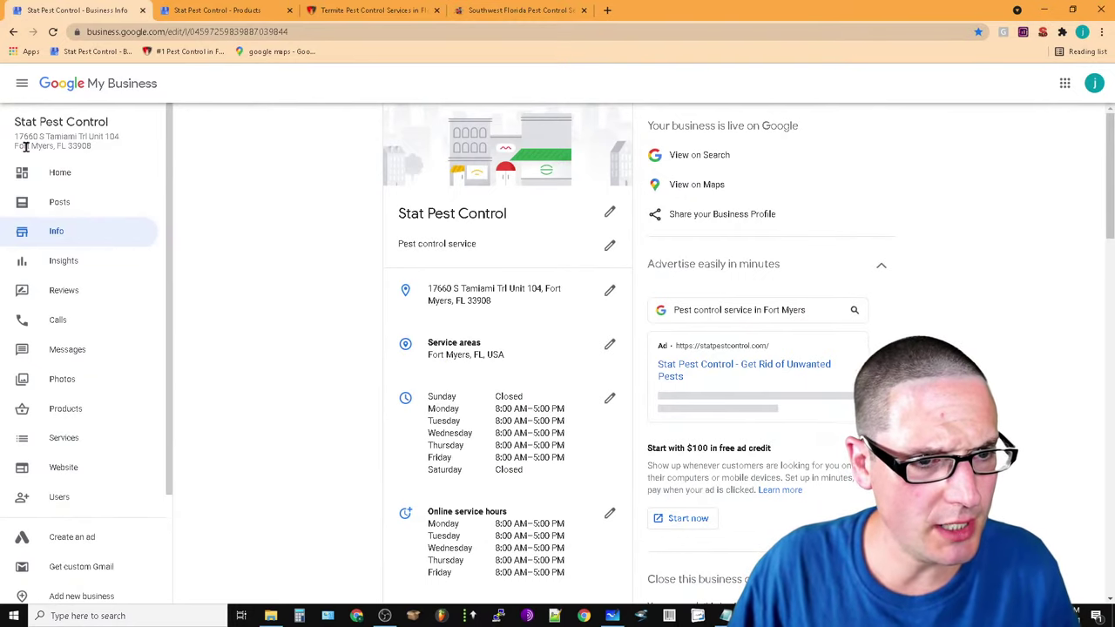
pyautogui.tripleClick(50, 150)
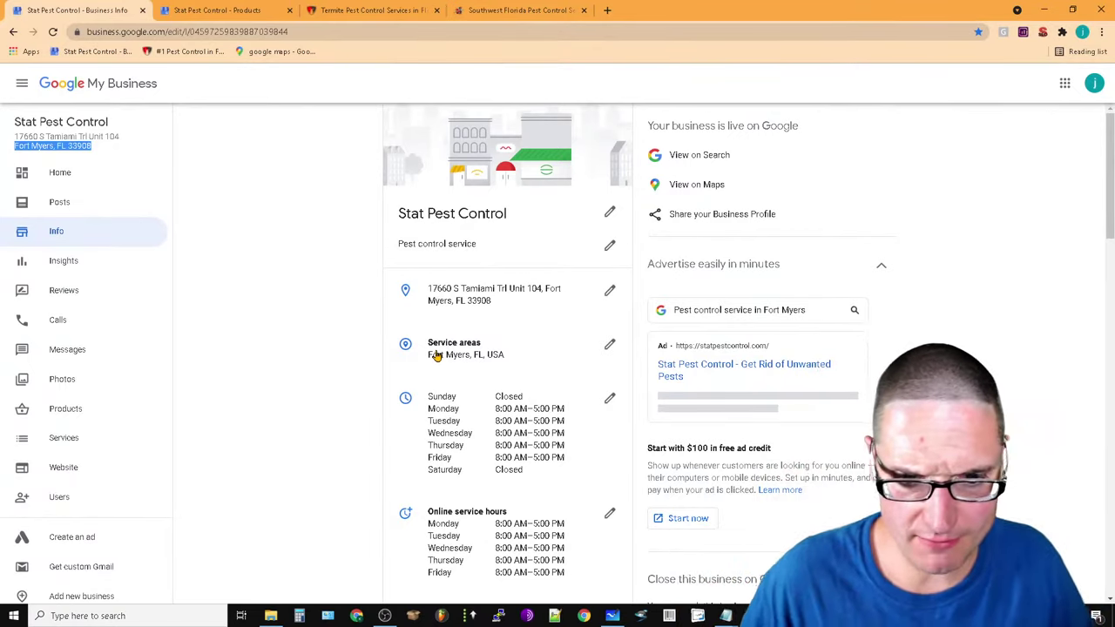
pyautogui.scroll(-2, 548, 531)
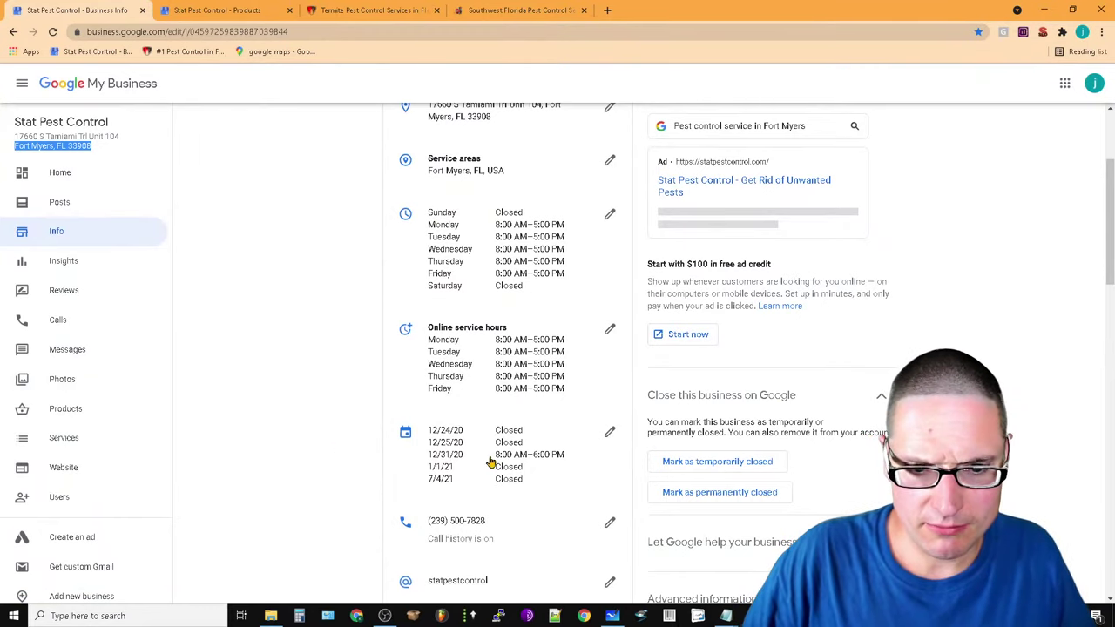
pyautogui.scroll(-2, 483, 507)
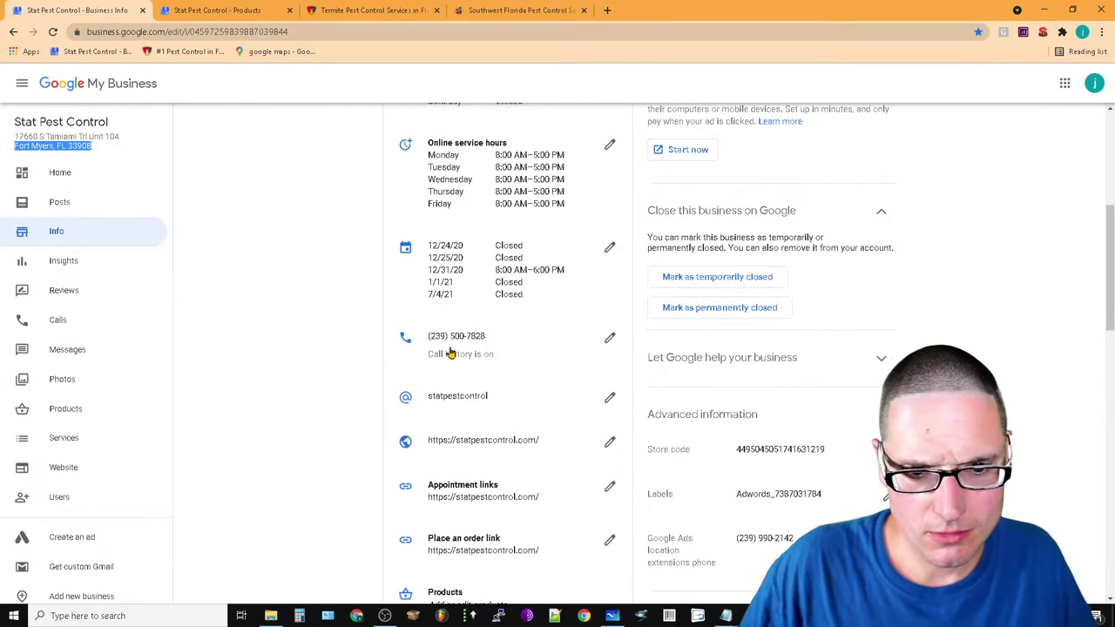
pyautogui.scroll(-2, 484, 412)
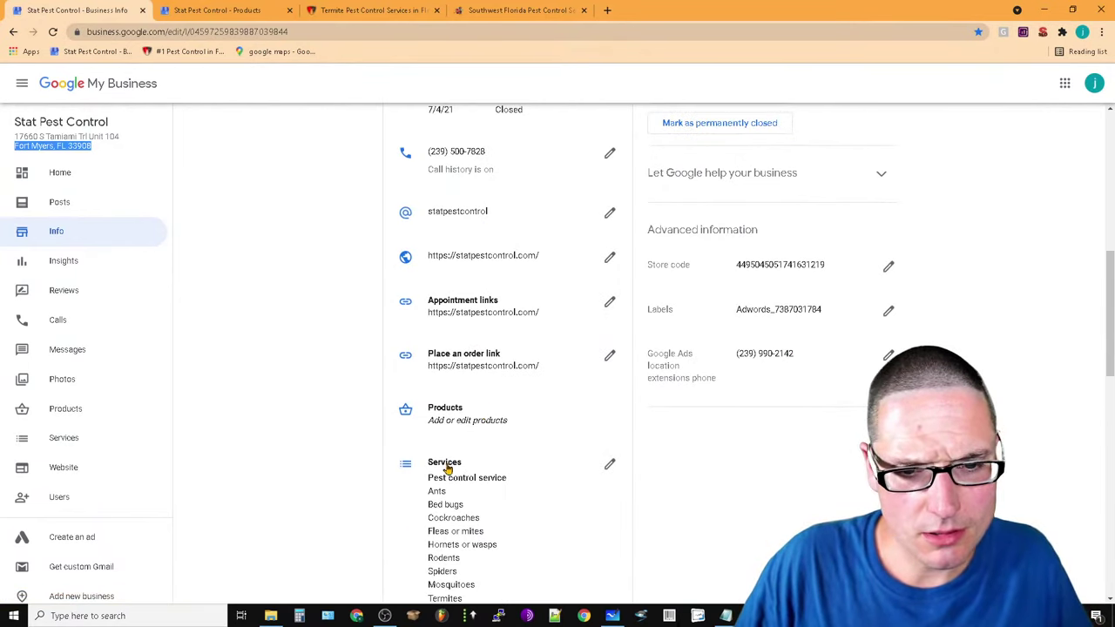
# Look over the product list, and return to the business info to review the services and attributes
pyautogui.click(453, 417)
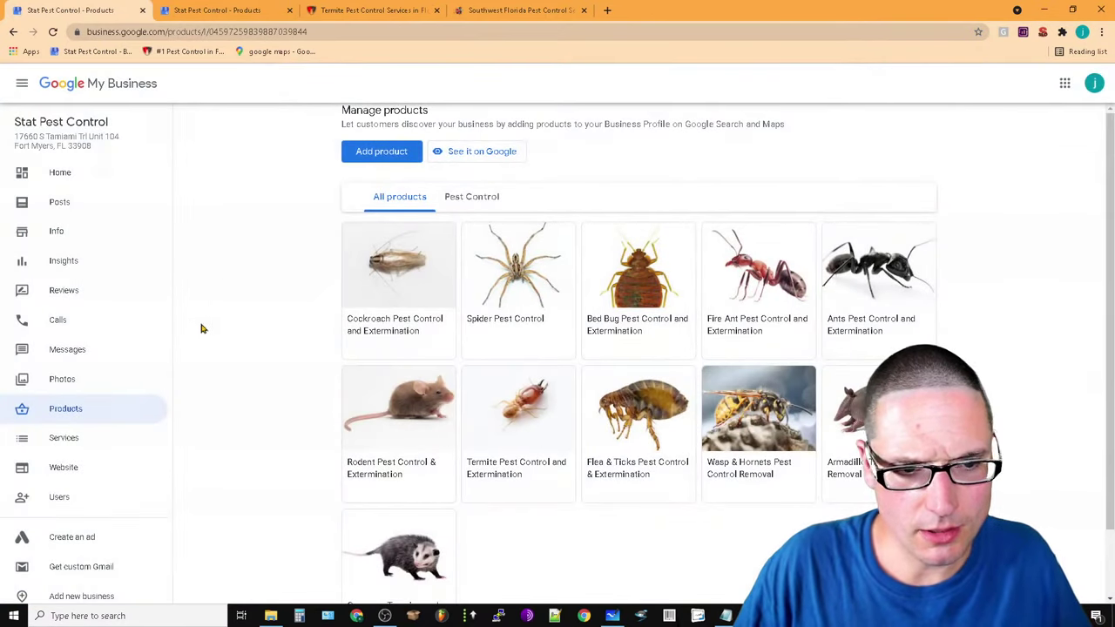
pyautogui.click(73, 232)
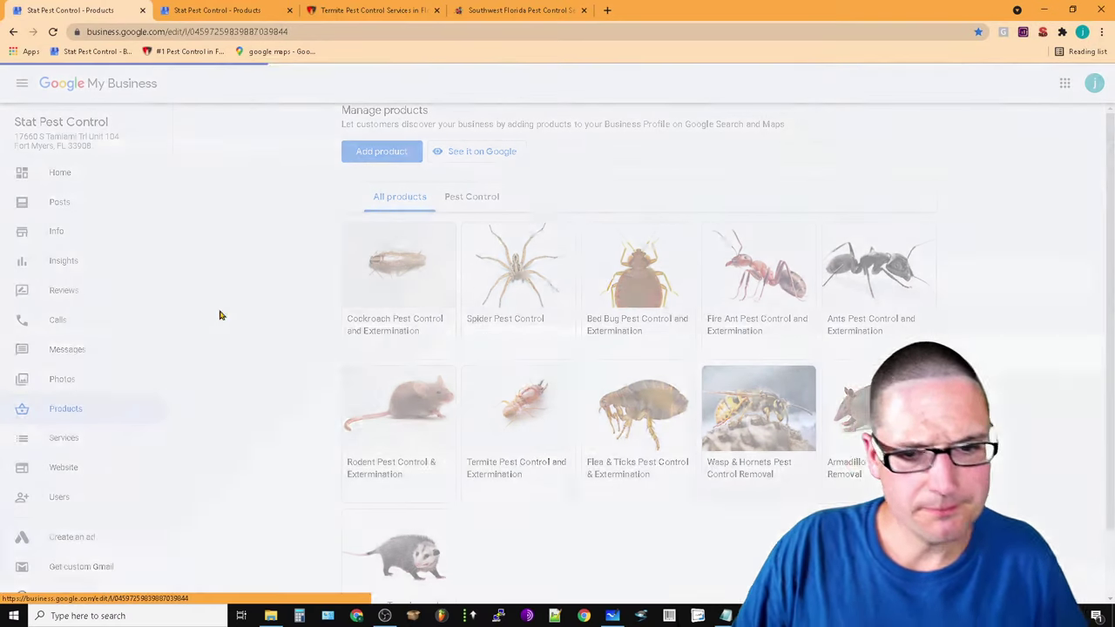
pyautogui.scroll(-9, 626, 424)
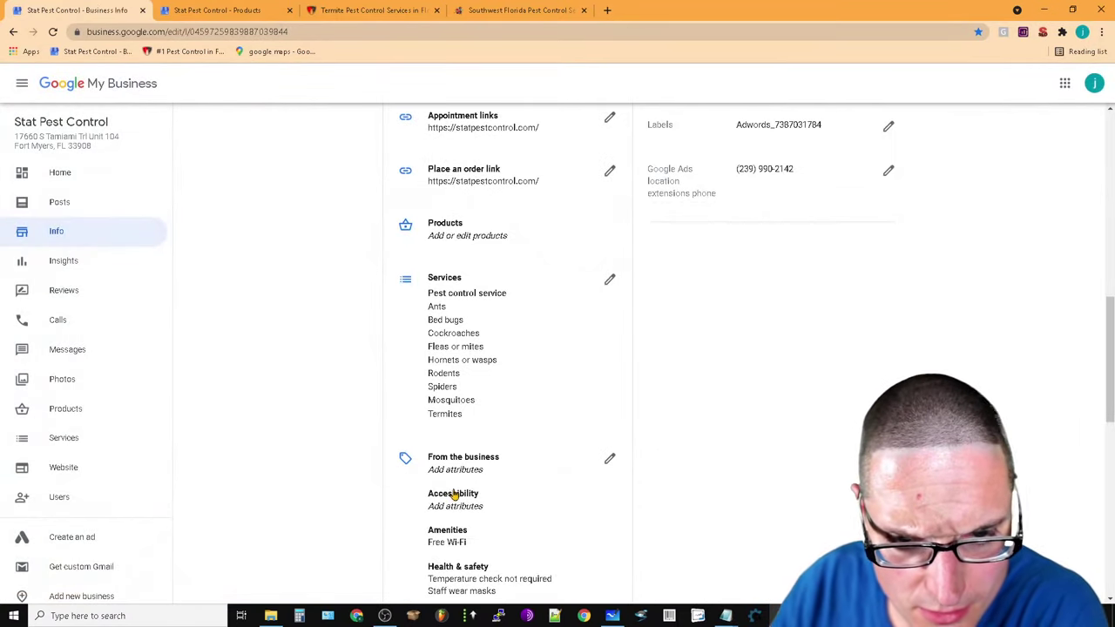
pyautogui.scroll(-4, 511, 531)
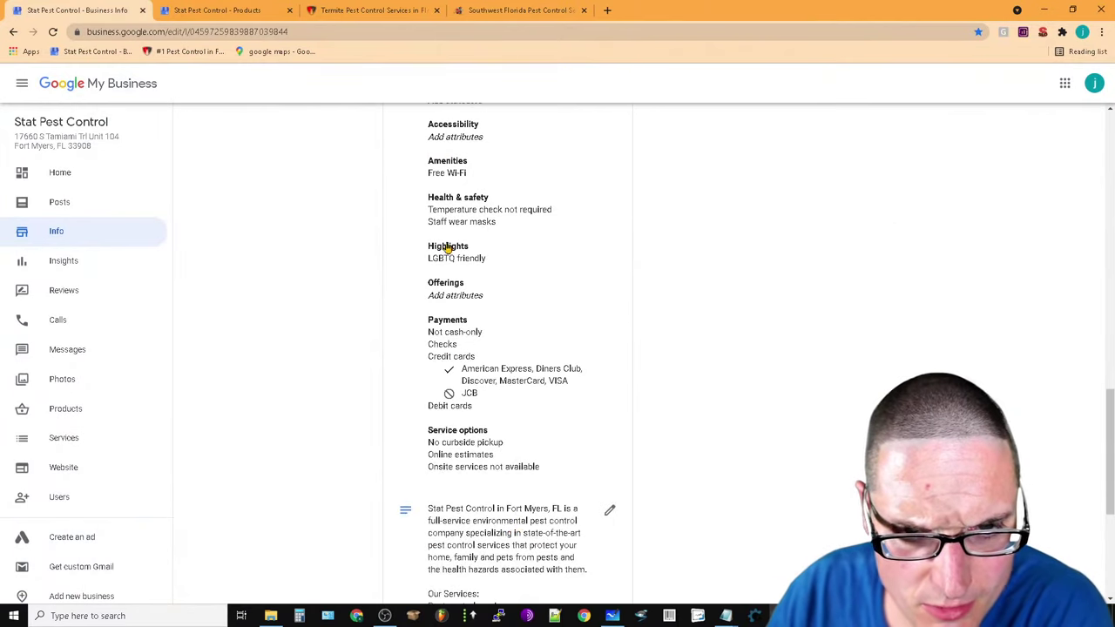
pyautogui.scroll(4, 448, 249)
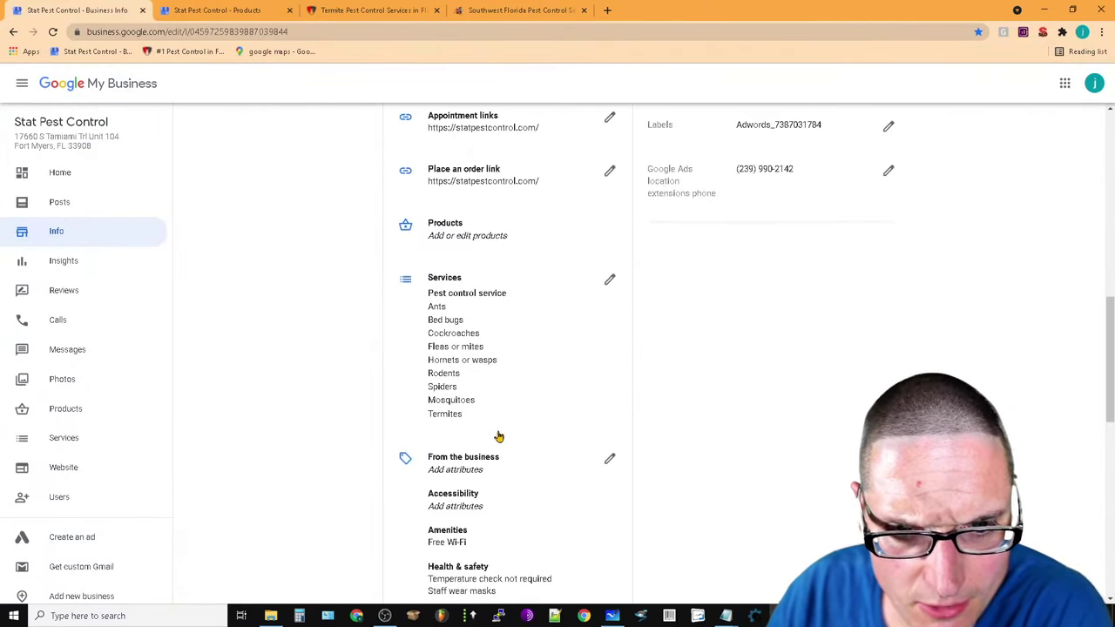
# Mark the Black-owned, veteran-led and women-led attributes as not applying, and look over the accessibility and amenities options
pyautogui.click(610, 461)
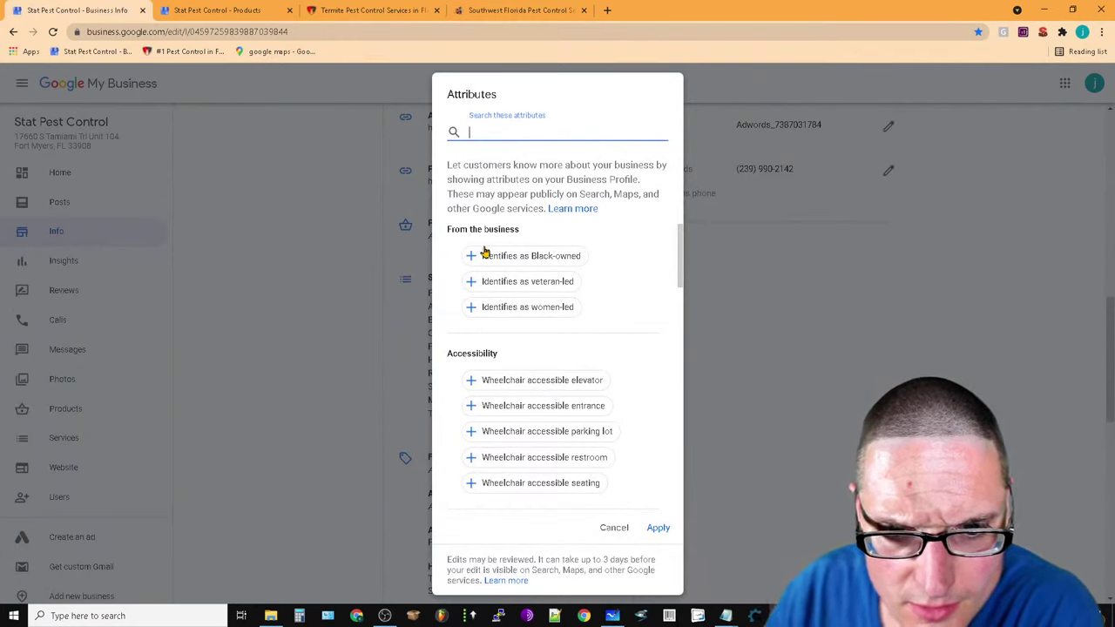
pyautogui.click(514, 258)
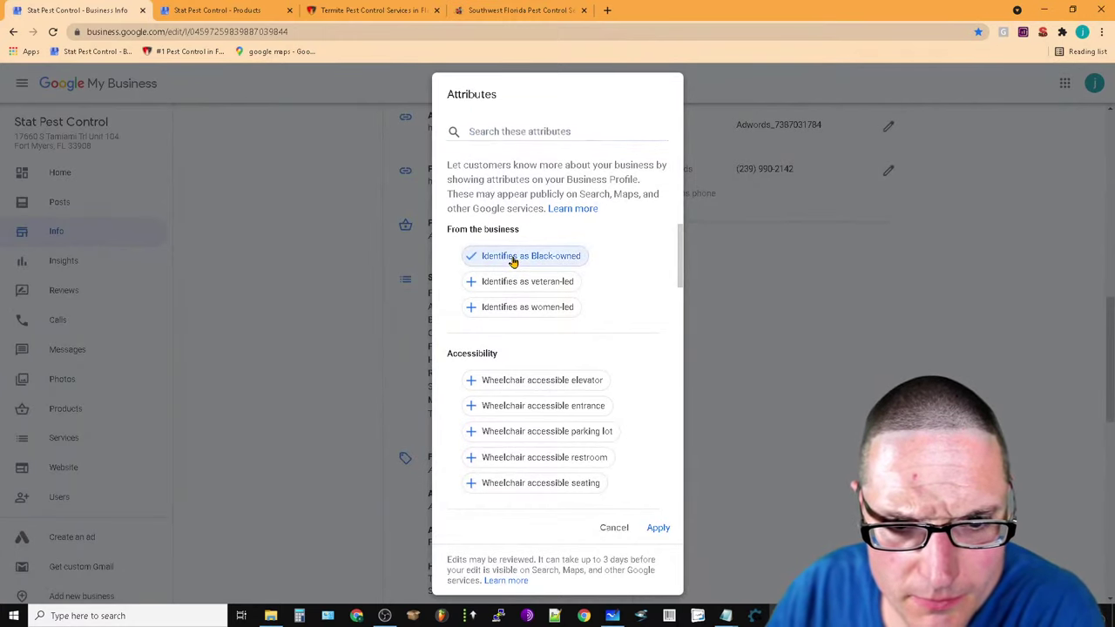
pyautogui.click(518, 263)
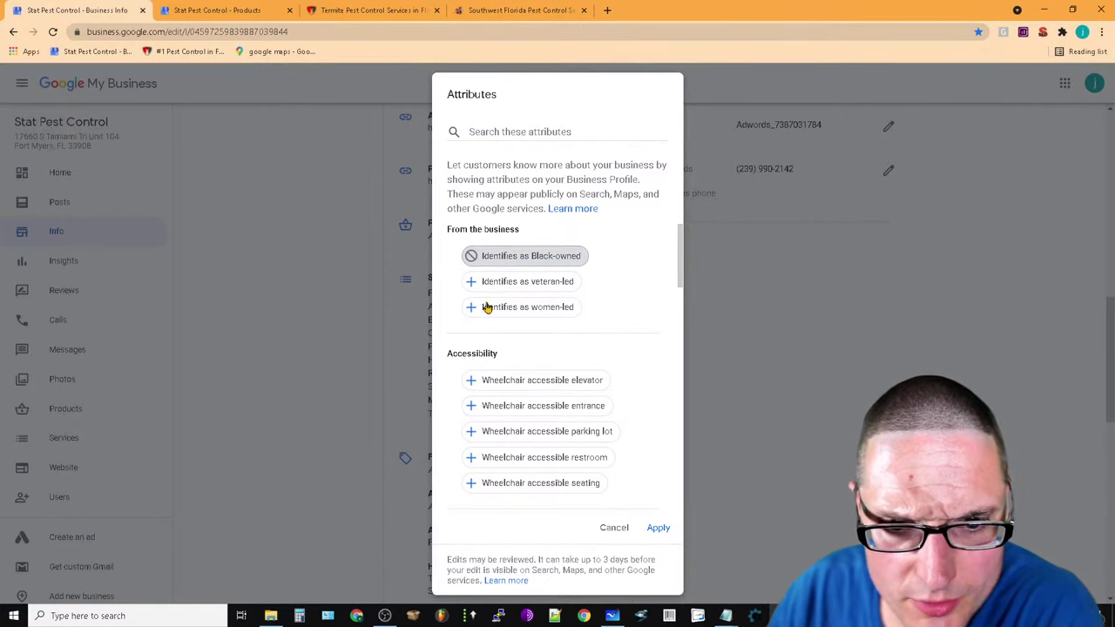
pyautogui.click(497, 287)
pyautogui.click(497, 287)
pyautogui.click(537, 305)
pyautogui.click(536, 307)
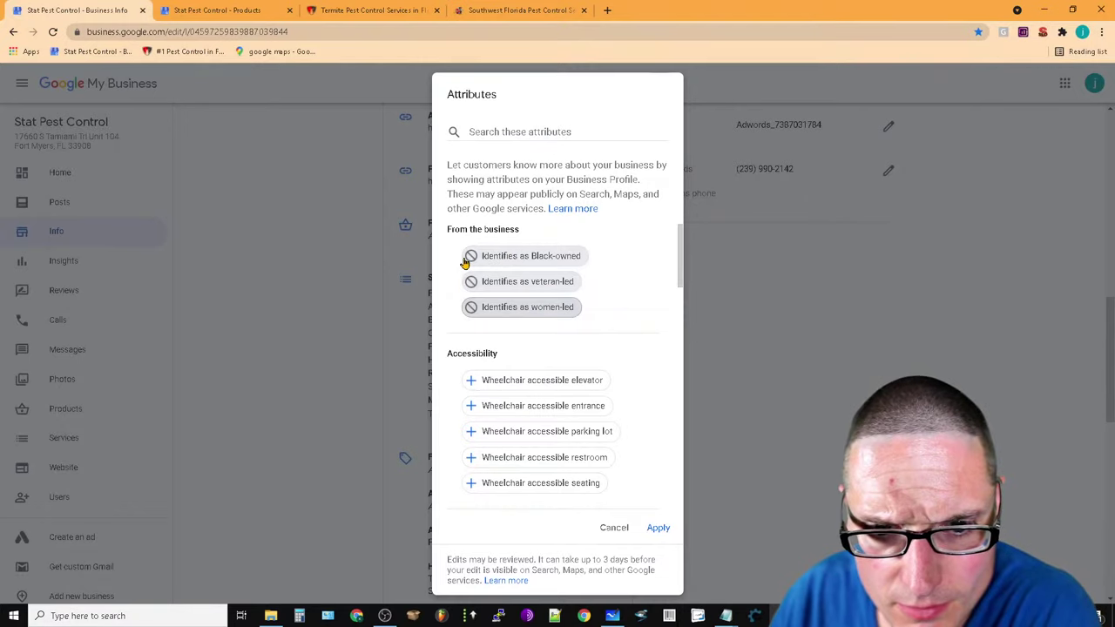
pyautogui.scroll(-2, 632, 332)
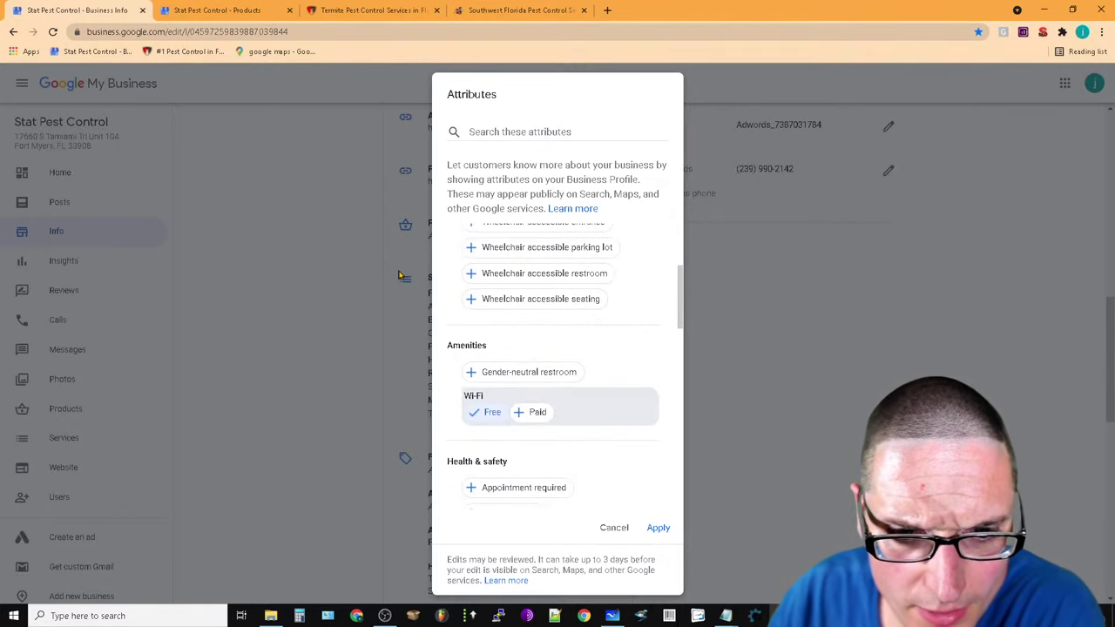
pyautogui.scroll(2, 533, 373)
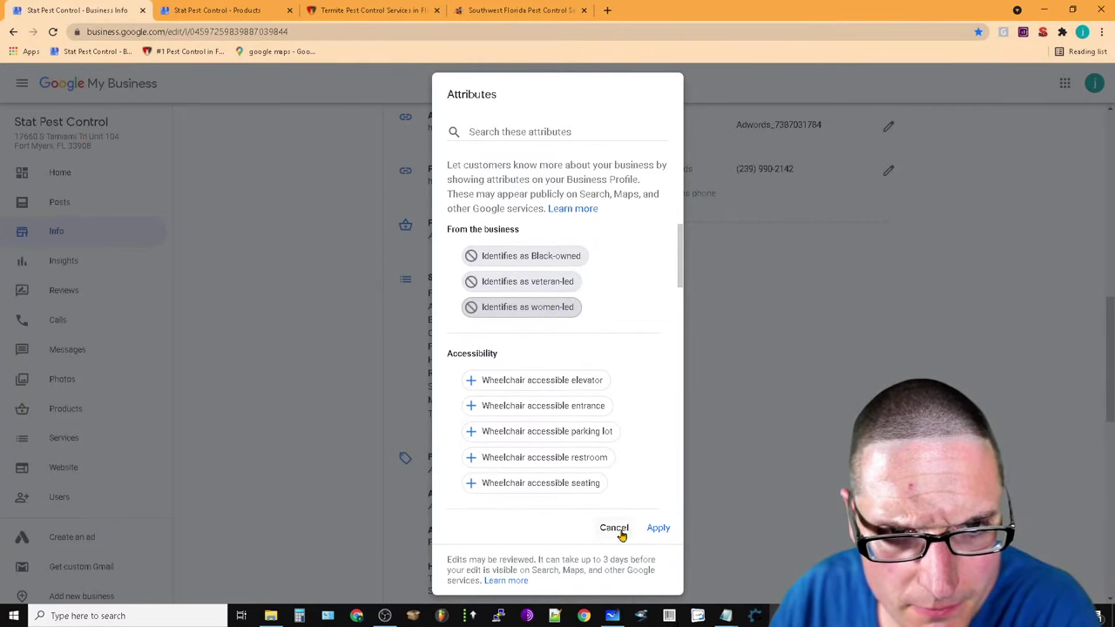
# Close the cockroach product's editor in the second profile tab and copy the full business address
pyautogui.click(202, 9)
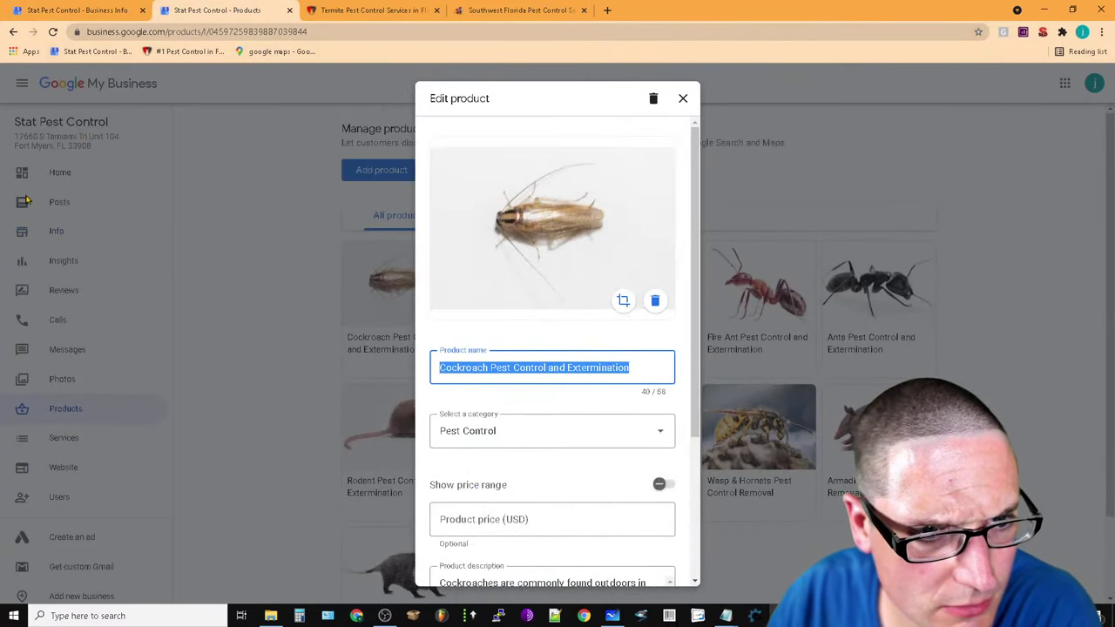
pyautogui.click(683, 99)
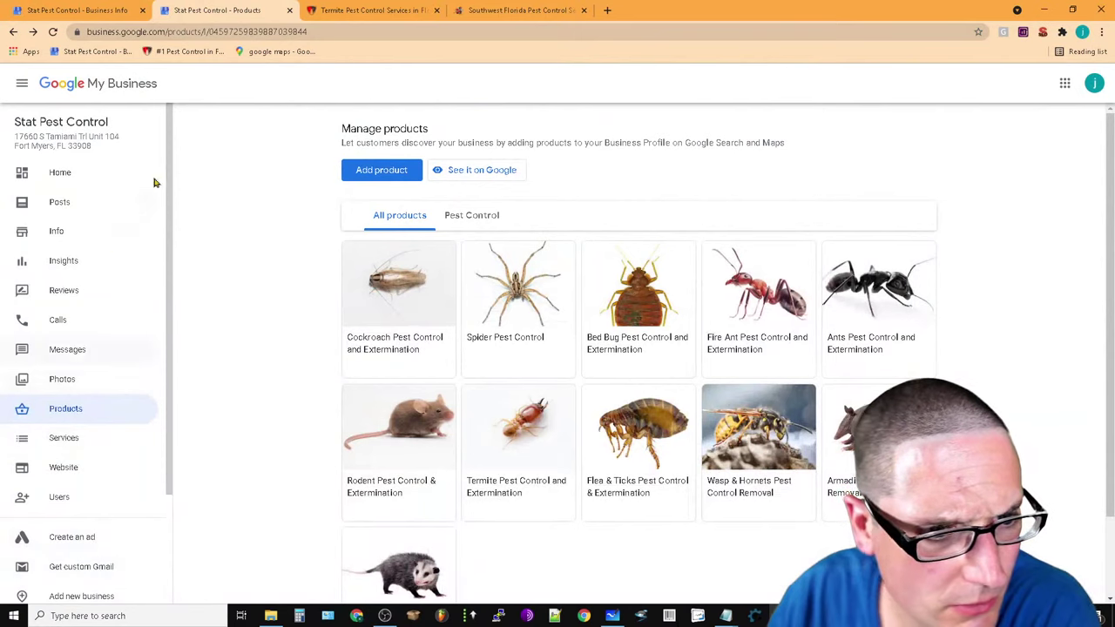
pyautogui.tripleClick(41, 138)
pyautogui.click(83, 145)
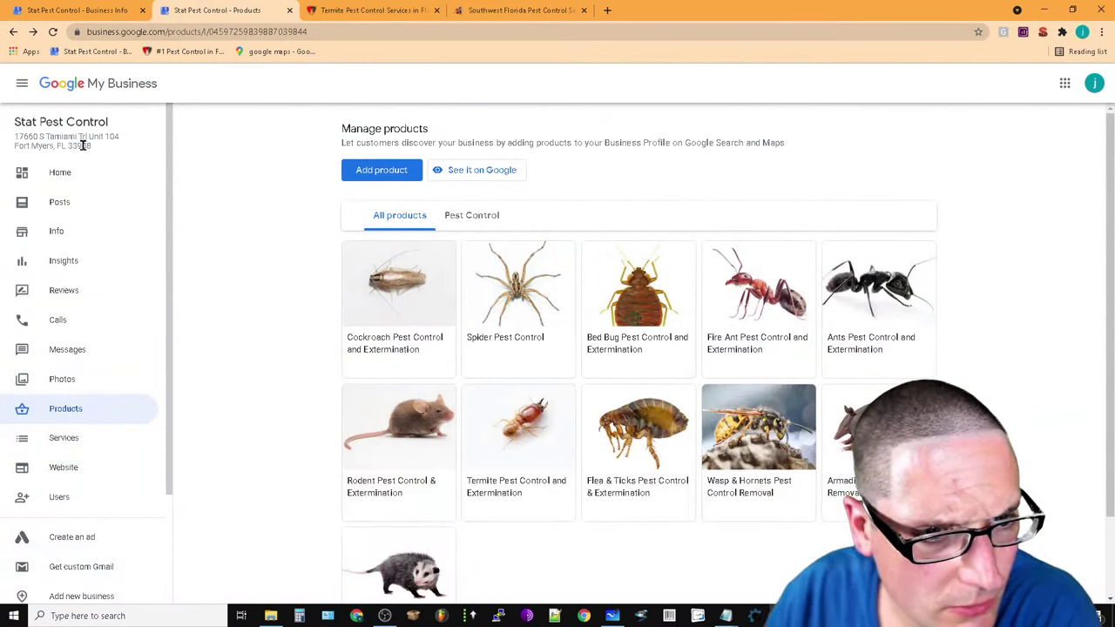
pyautogui.moveTo(12, 142); pyautogui.dragTo(47, 136)
pyautogui.rightClick(47, 137)
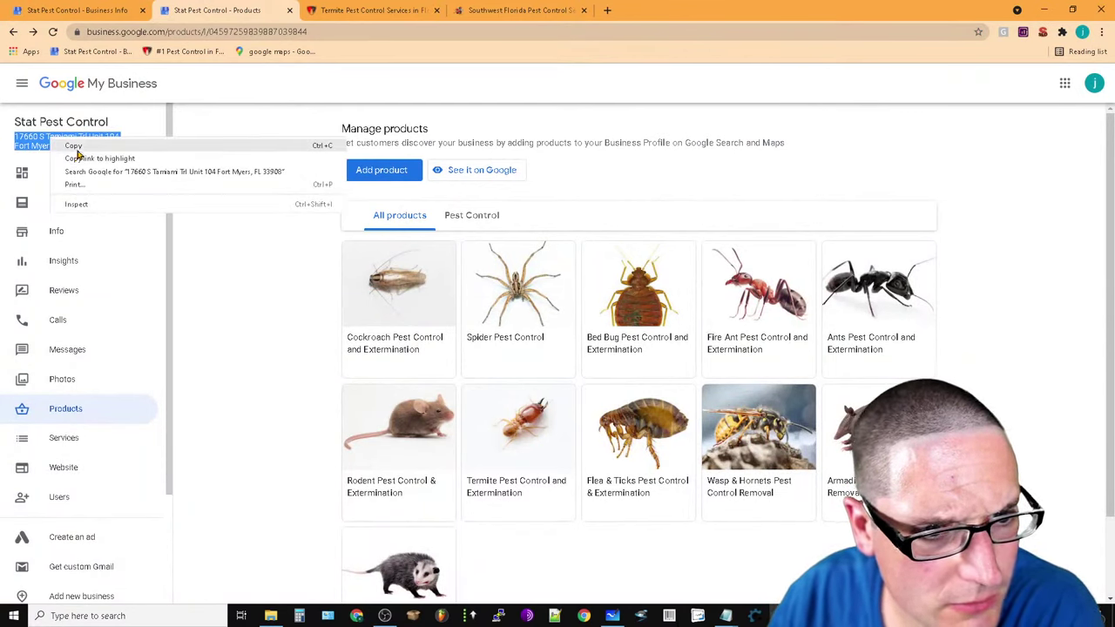
pyautogui.click(76, 144)
# Open Google in the competitor website's tab and search for the copied business address
pyautogui.click(520, 10)
pyautogui.click(596, 32)
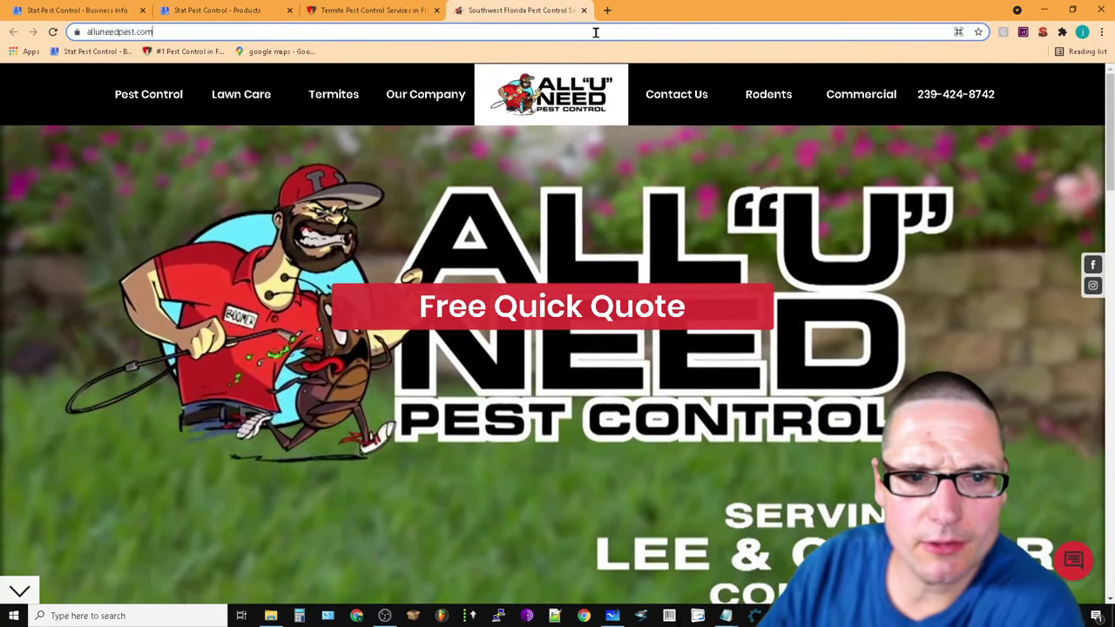
pyautogui.write('go')
pyautogui.press('Return')
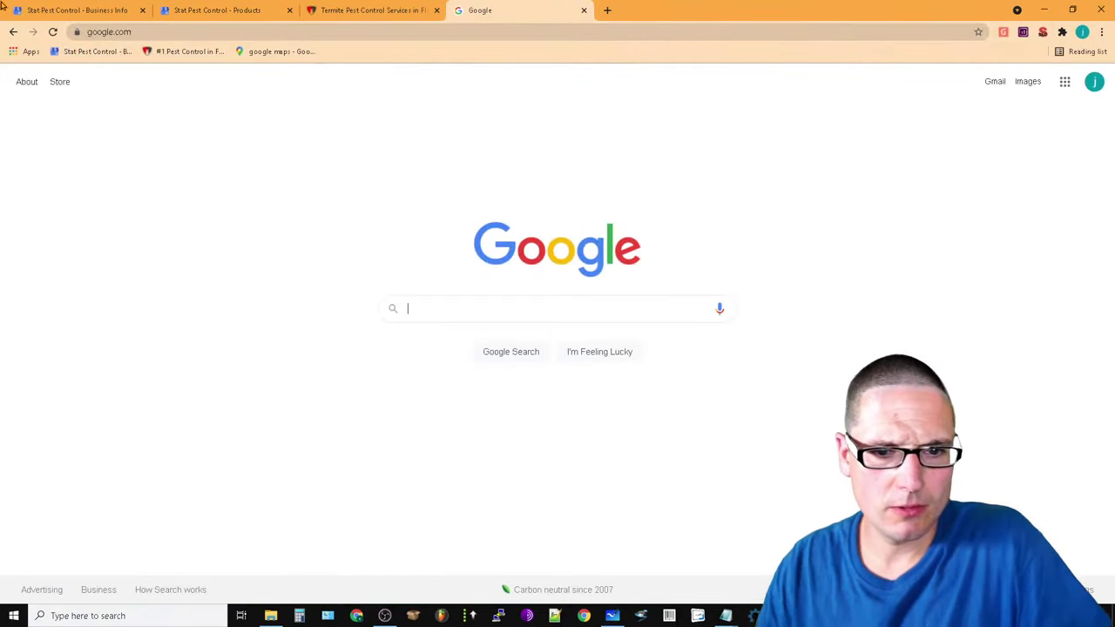
pyautogui.hotkey('ctrl', 'v')
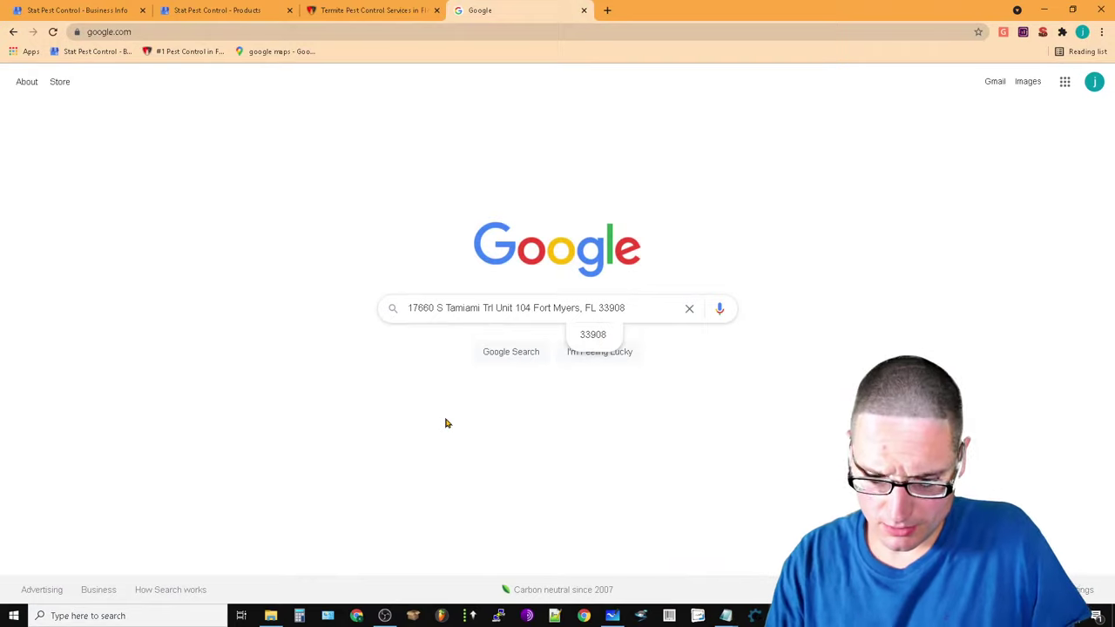
pyautogui.press('Return')
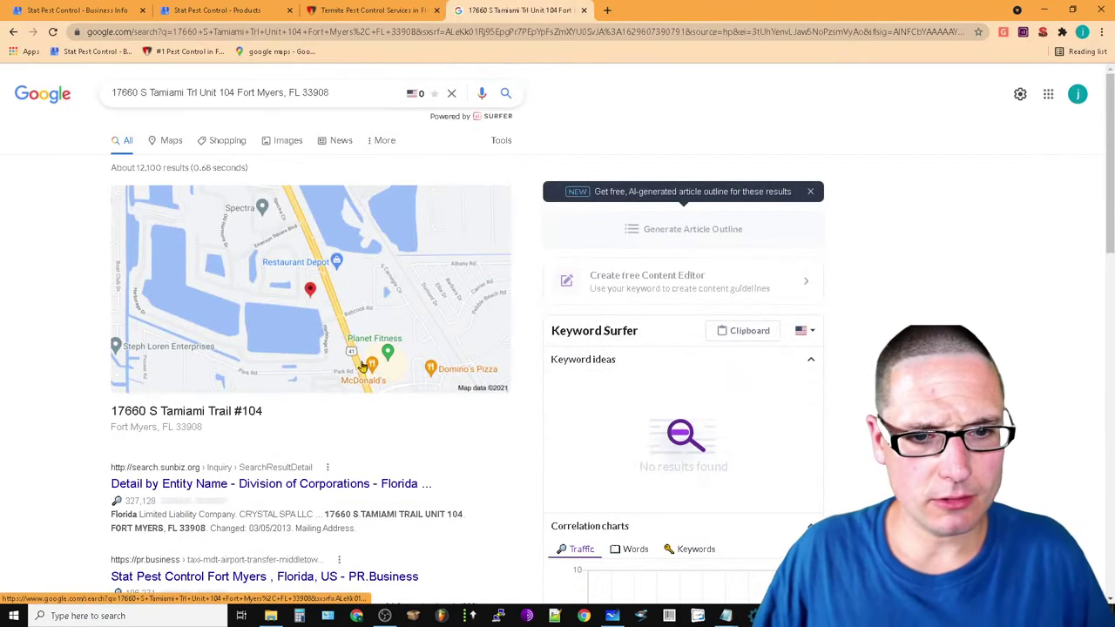
# Open the address on Google Maps, find the Stat Pest Control listing in the plaza, and check its business details and surroundings
pyautogui.click(315, 312)
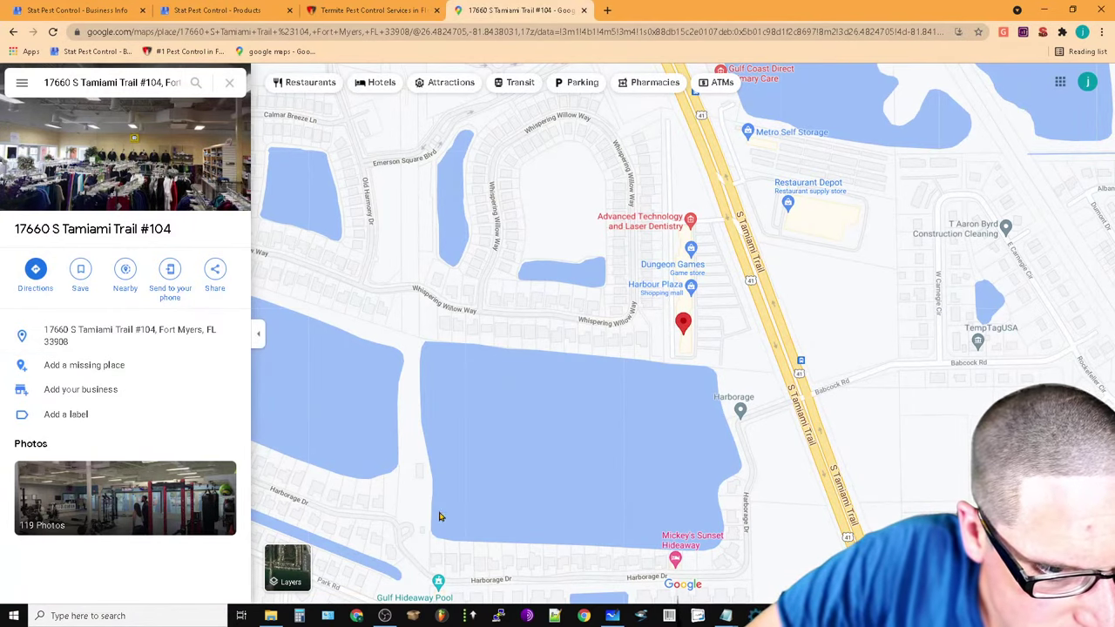
pyautogui.scroll(5, 803, 442)
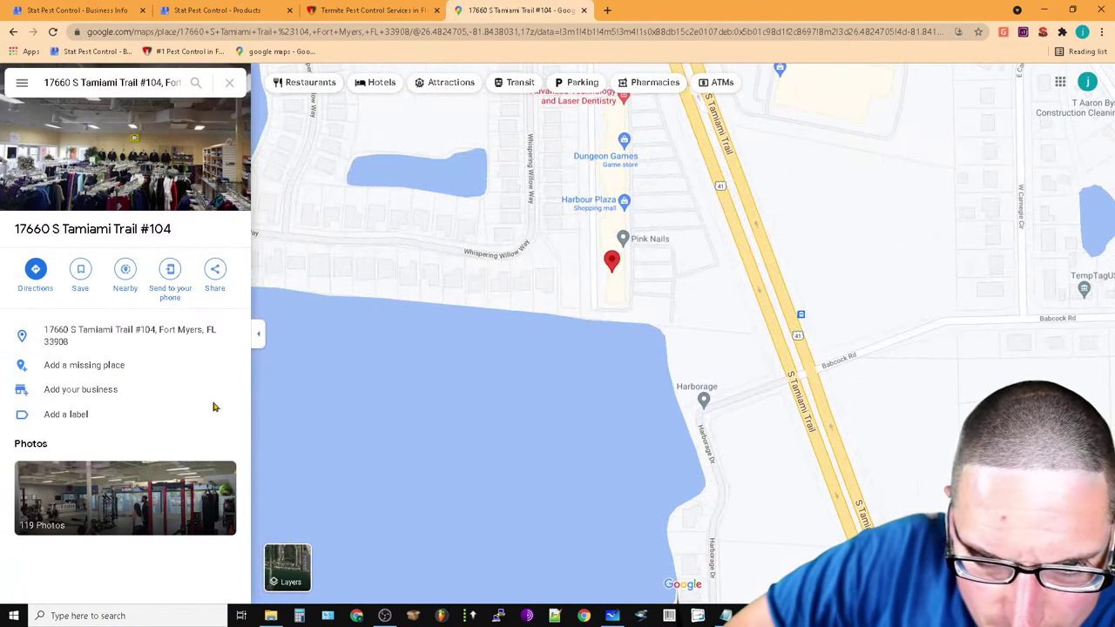
pyautogui.scroll(5, 865, 418)
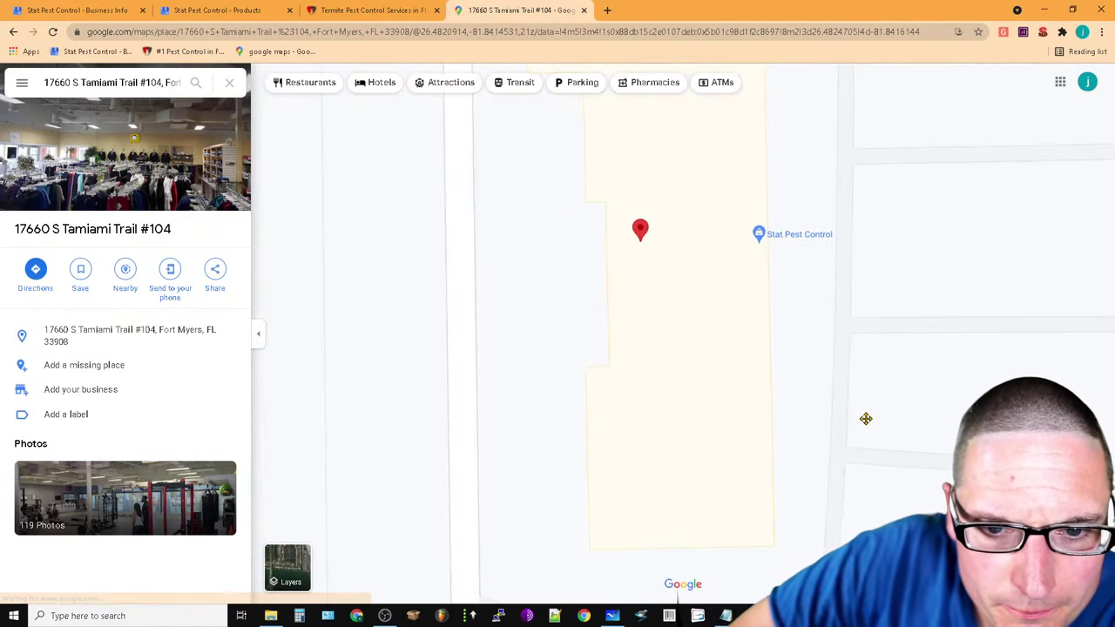
pyautogui.click(637, 290)
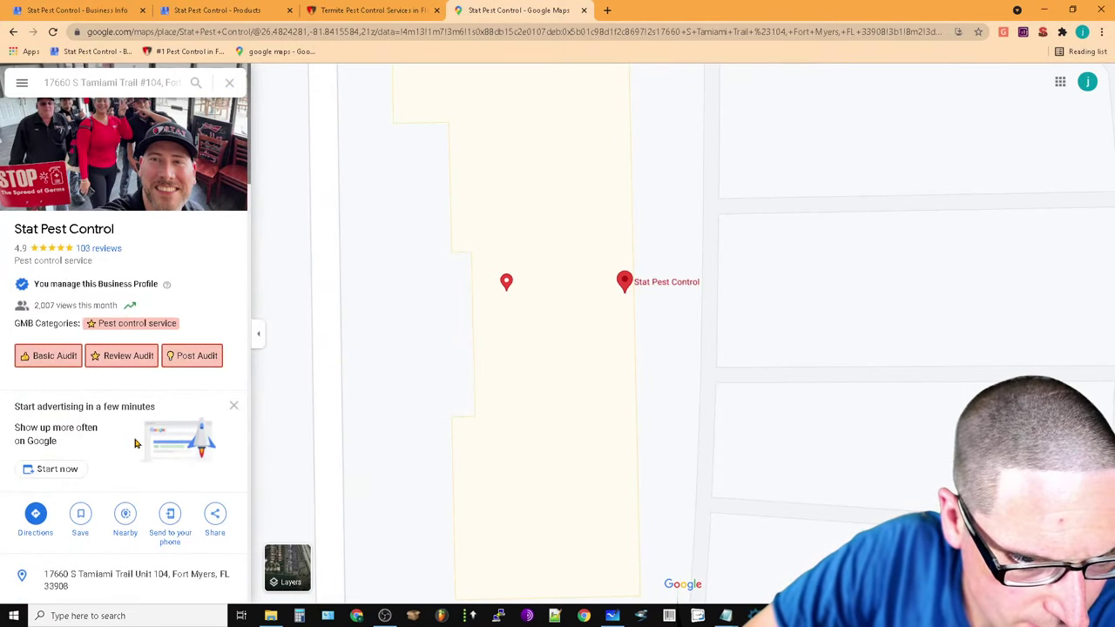
pyautogui.scroll(-2, 135, 444)
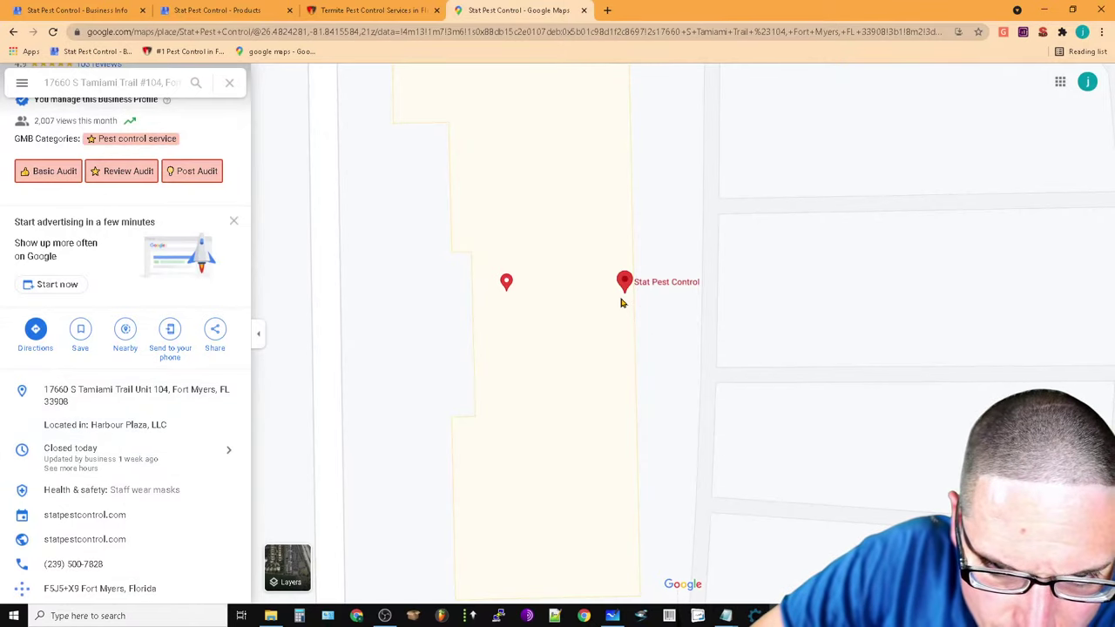
pyautogui.moveTo(621, 303); pyautogui.dragTo(645, 452)
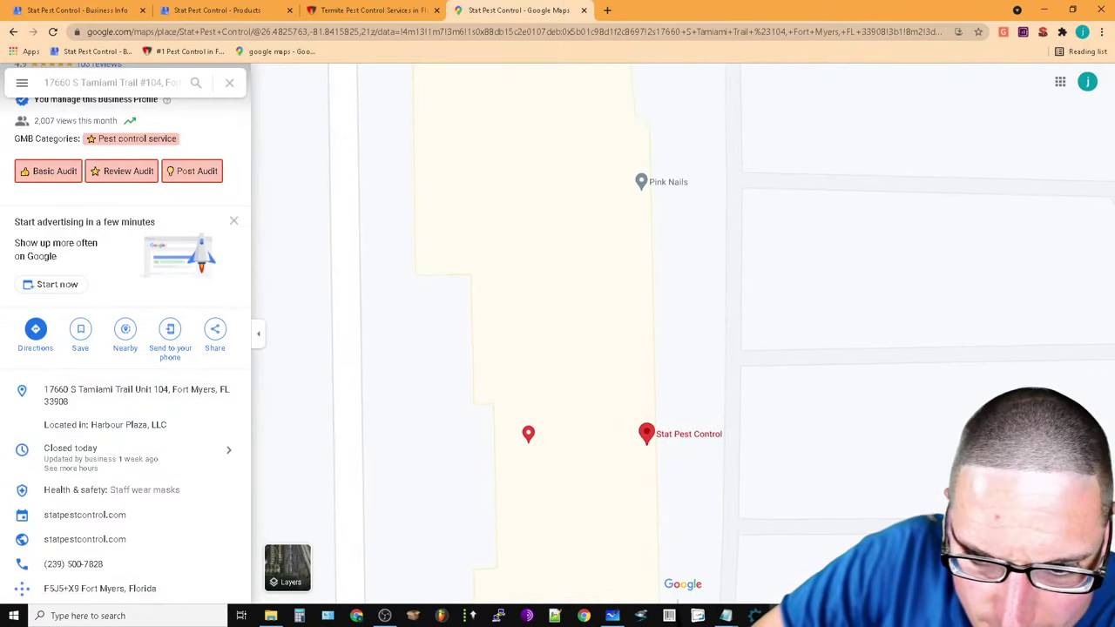
# Enter Street View in front of the Stat Pest Control building and look around the storefront entrance
pyautogui.moveTo(1084, 523); pyautogui.dragTo(734, 120)
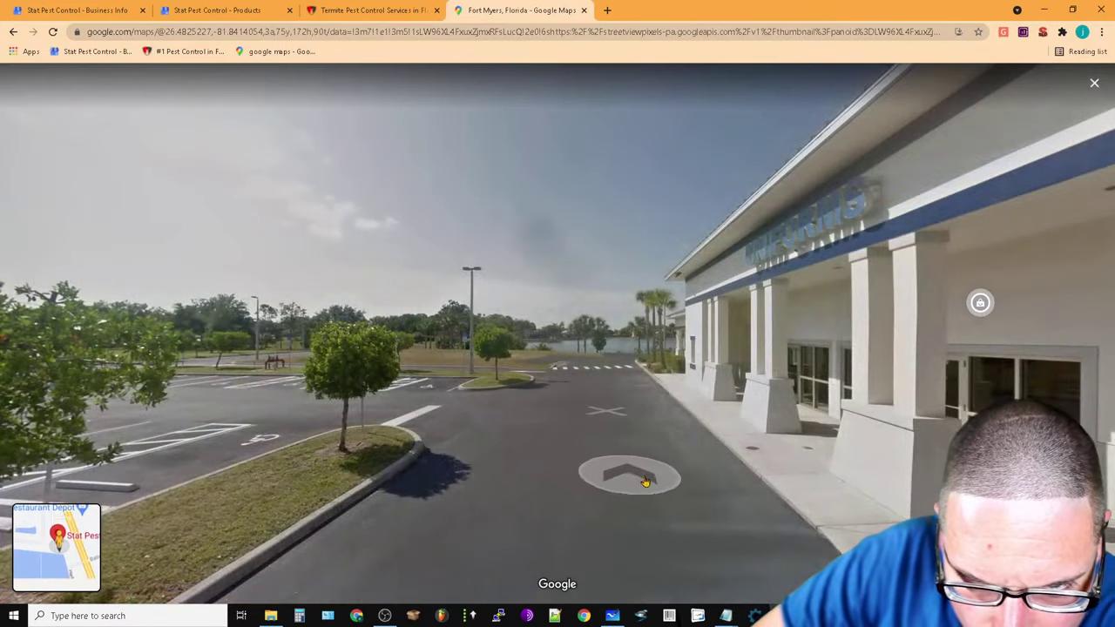
pyautogui.click(801, 429)
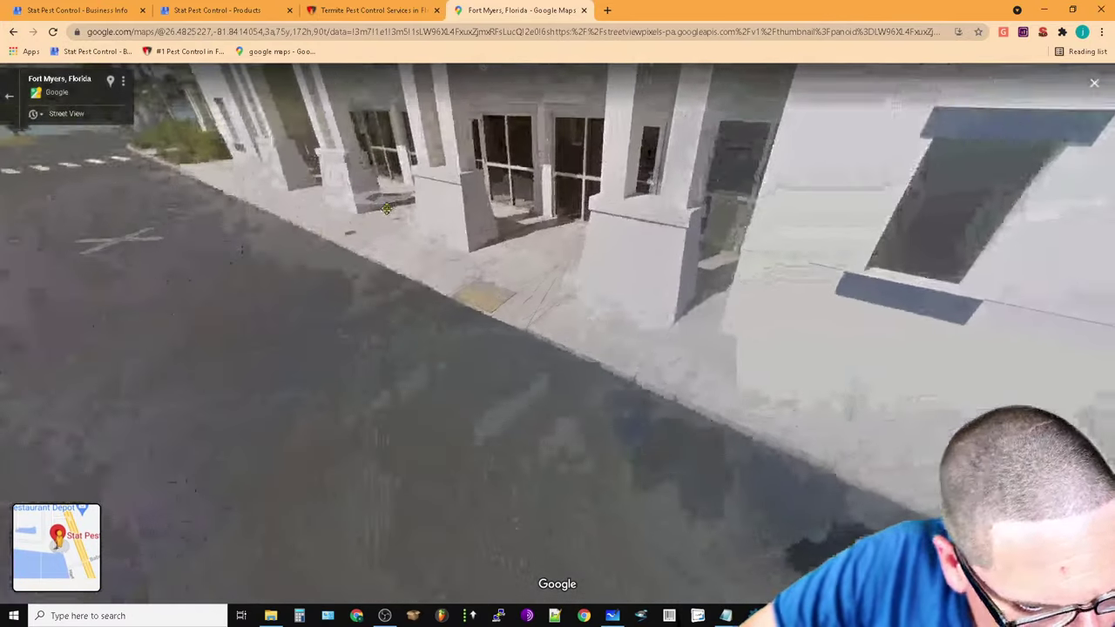
pyautogui.moveTo(386, 207); pyautogui.dragTo(828, 351)
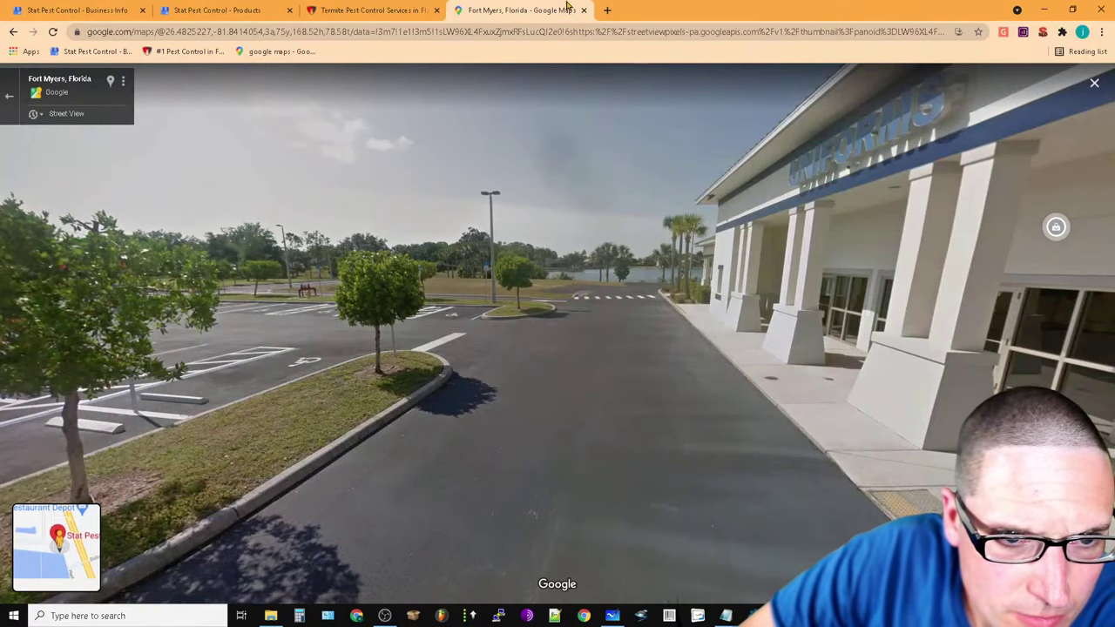
# Return to the business attributes and mark the wheelchair accessible elevator as not available and the wheelchair accessible entrance as available
pyautogui.click(16, 8)
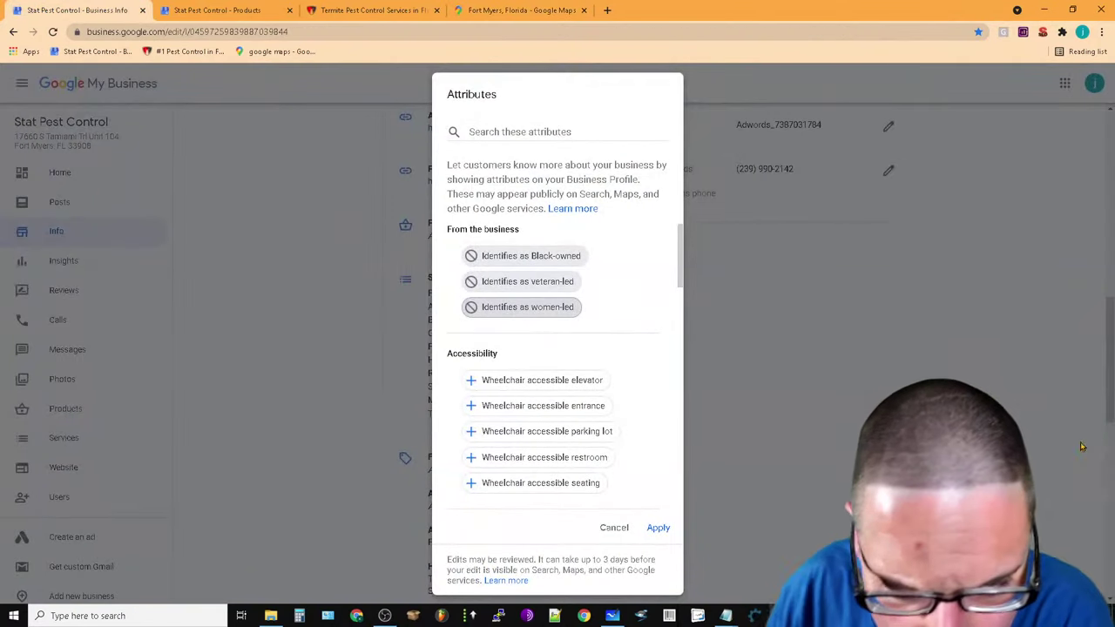
pyautogui.moveTo(754, 616)
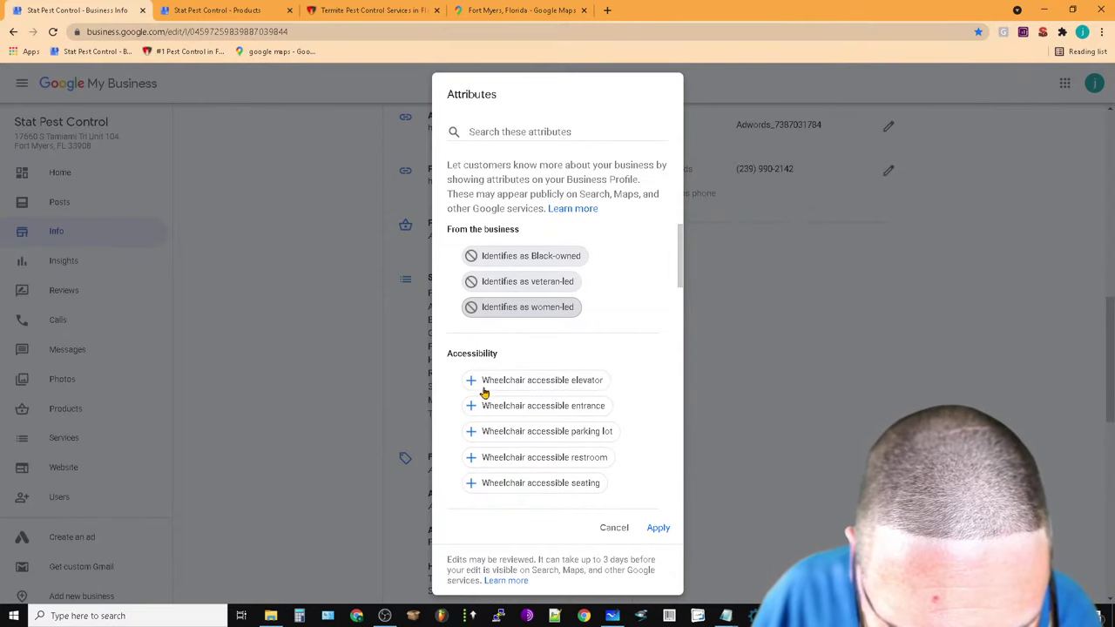
pyautogui.click(529, 381)
pyautogui.click(528, 381)
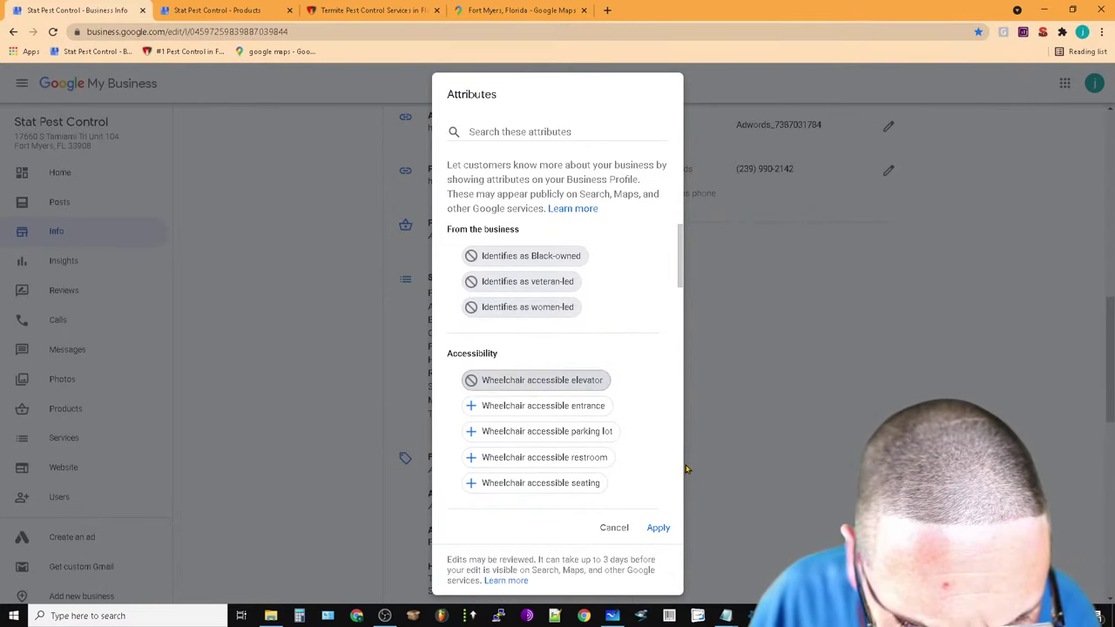
pyautogui.click(515, 411)
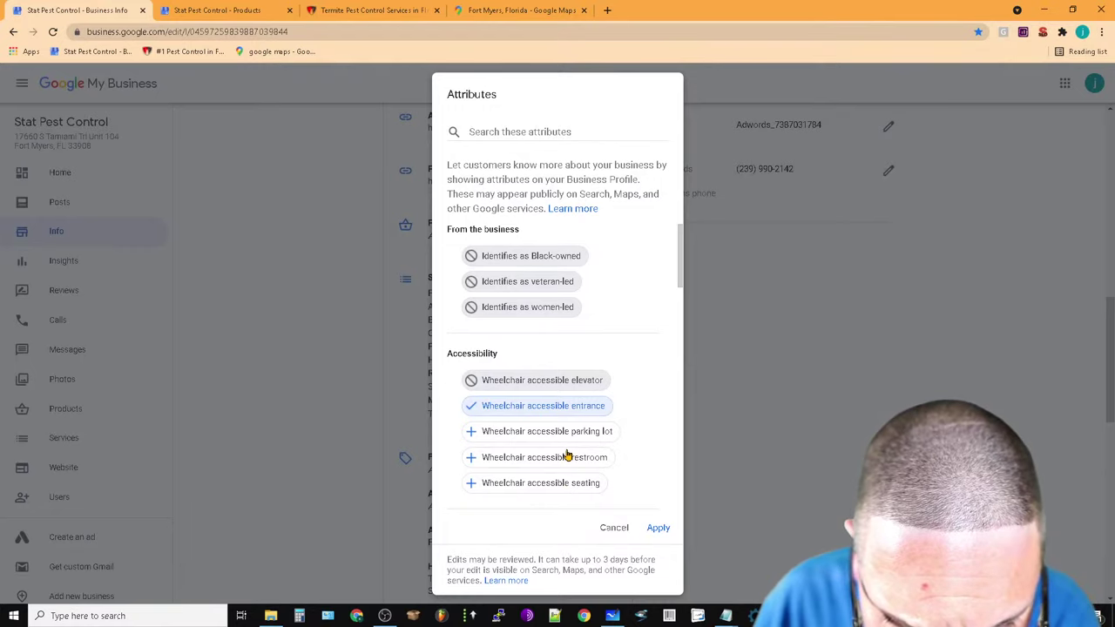
# Inspect the parking lot in Street View for accessible spaces and mark the wheelchair accessible parking lot attribute as available
pyautogui.click(514, 10)
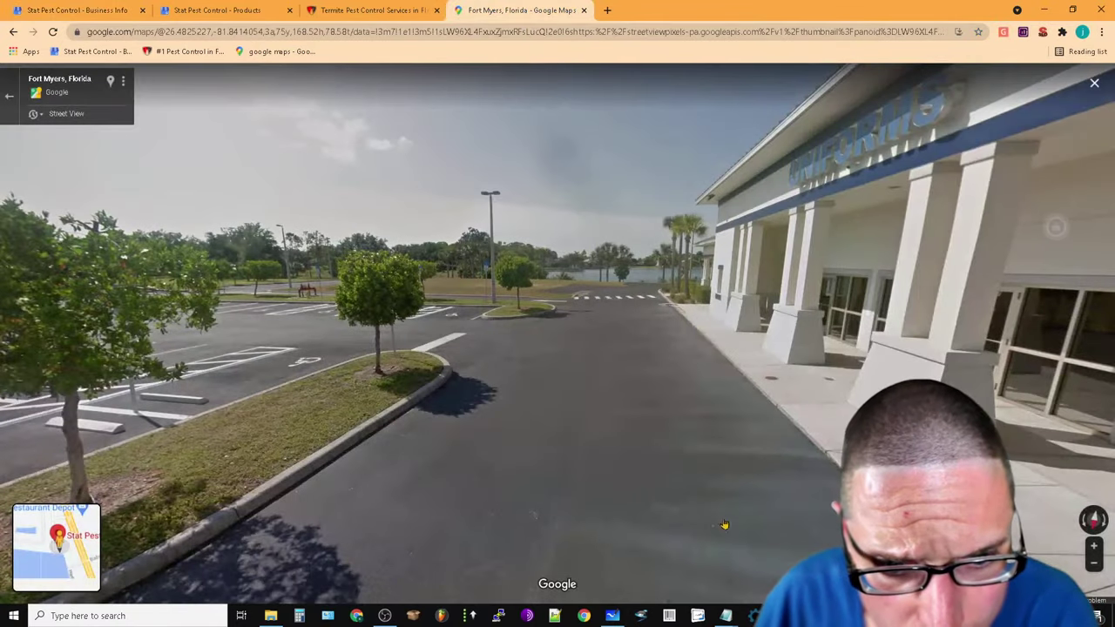
pyautogui.click(598, 447)
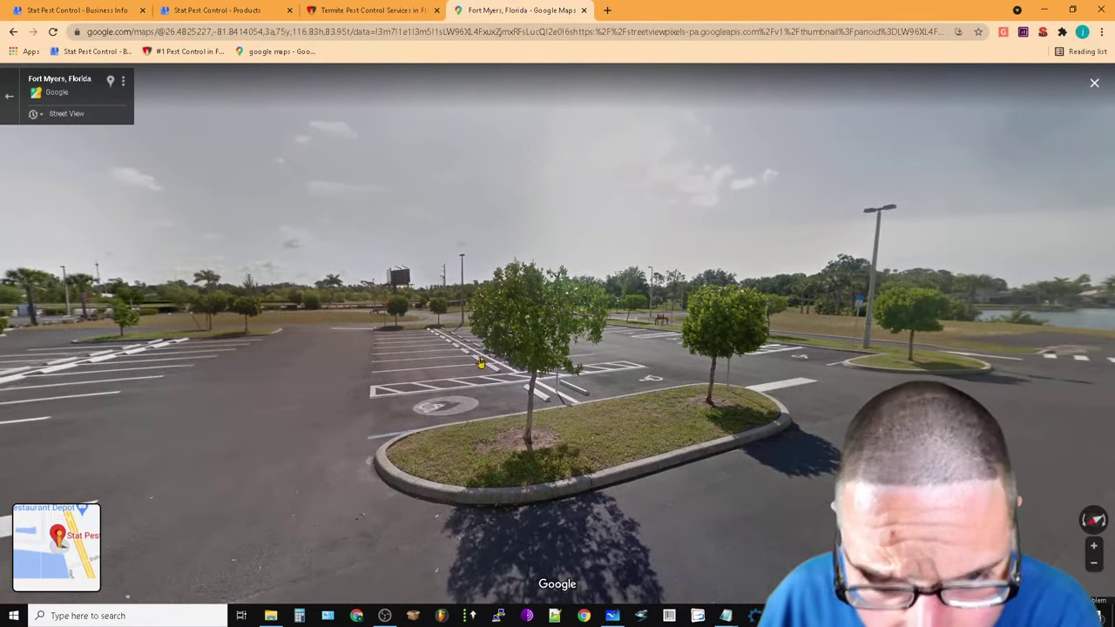
pyautogui.click(75, 7)
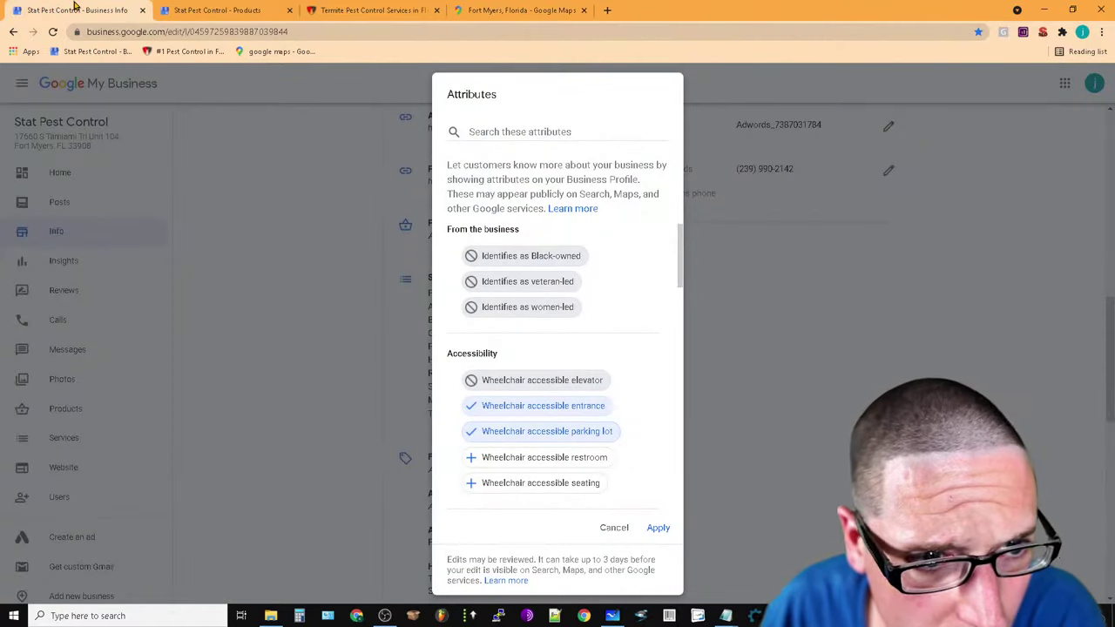
# Mark the wheelchair accessible restroom and wheelchair accessible seating as not available, and apply the attribute changes
pyautogui.click(590, 462)
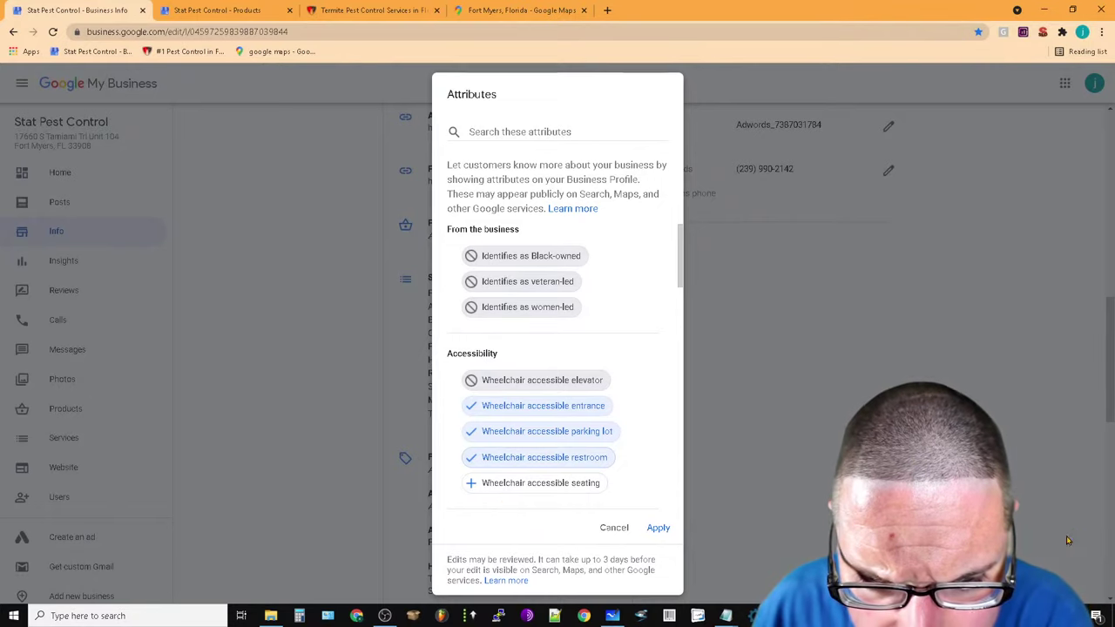
pyautogui.click(541, 468)
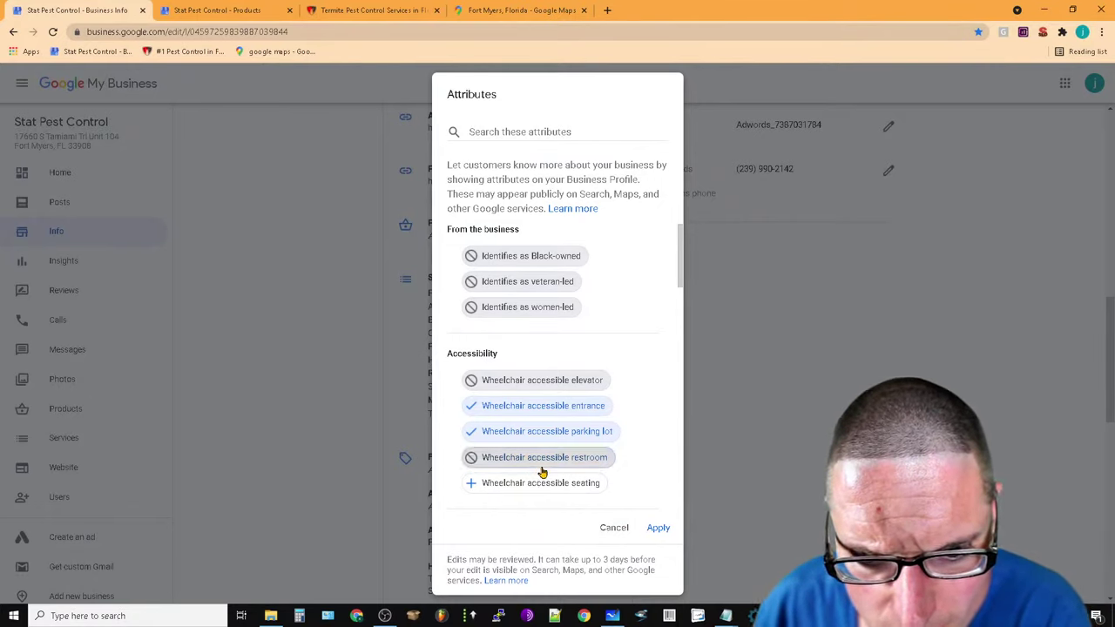
pyautogui.click(542, 467)
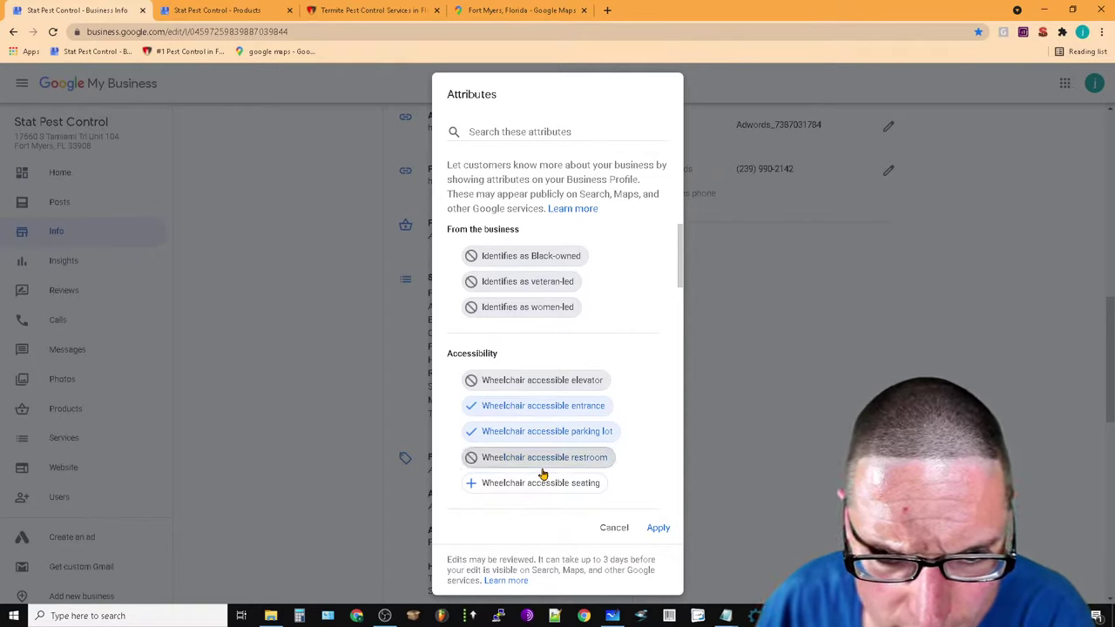
pyautogui.click(517, 489)
pyautogui.click(517, 490)
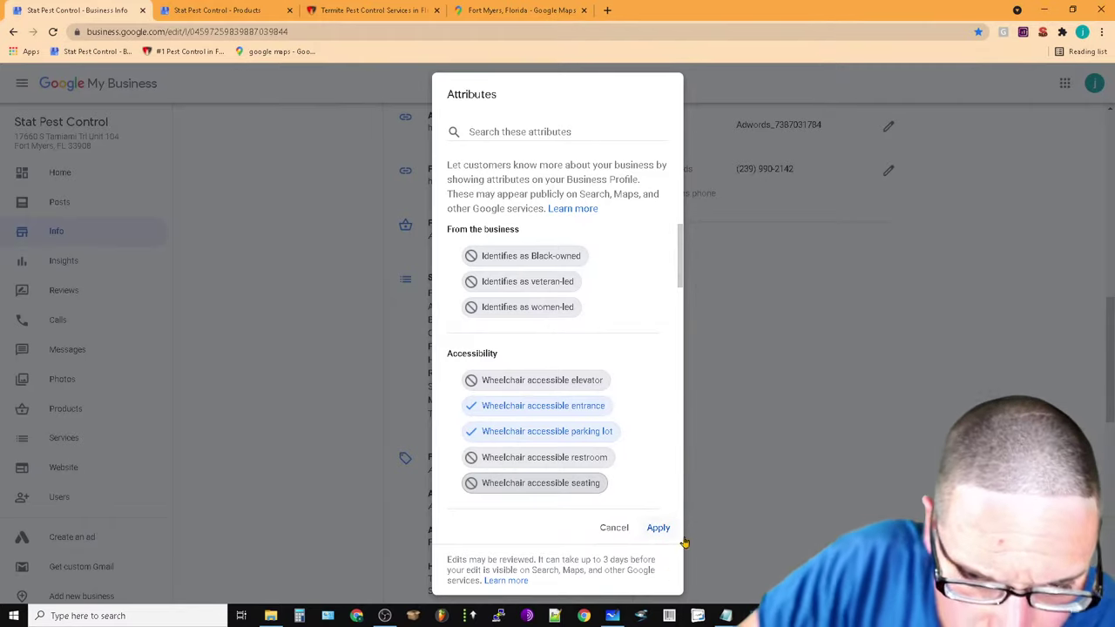
pyautogui.click(655, 528)
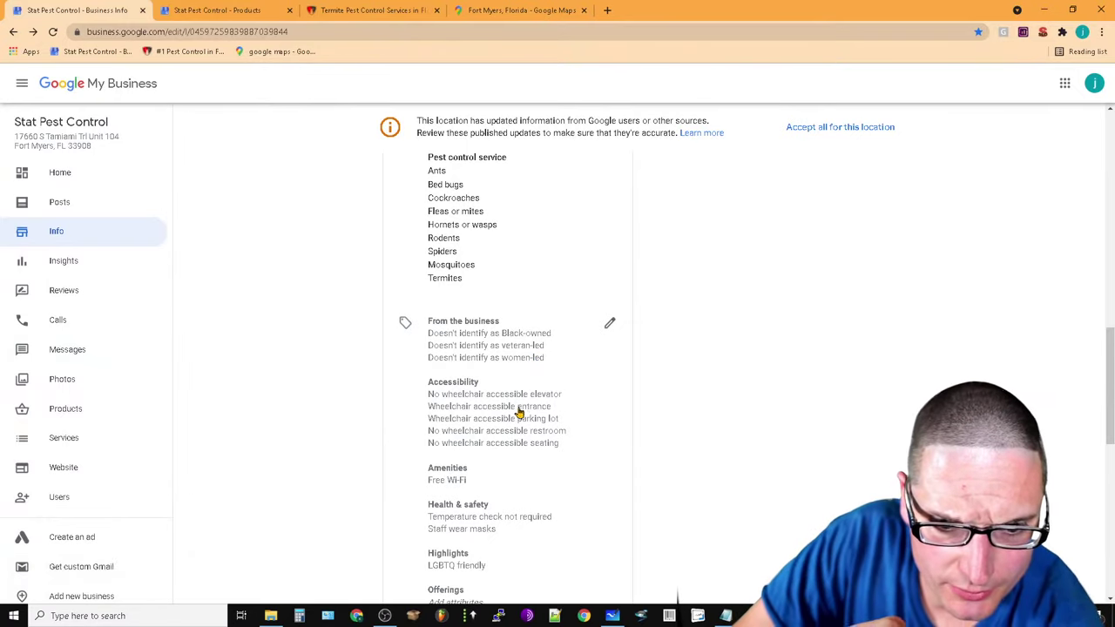
# Reopen the attributes and review the health and safety, highlights, offerings and payment options
pyautogui.click(455, 482)
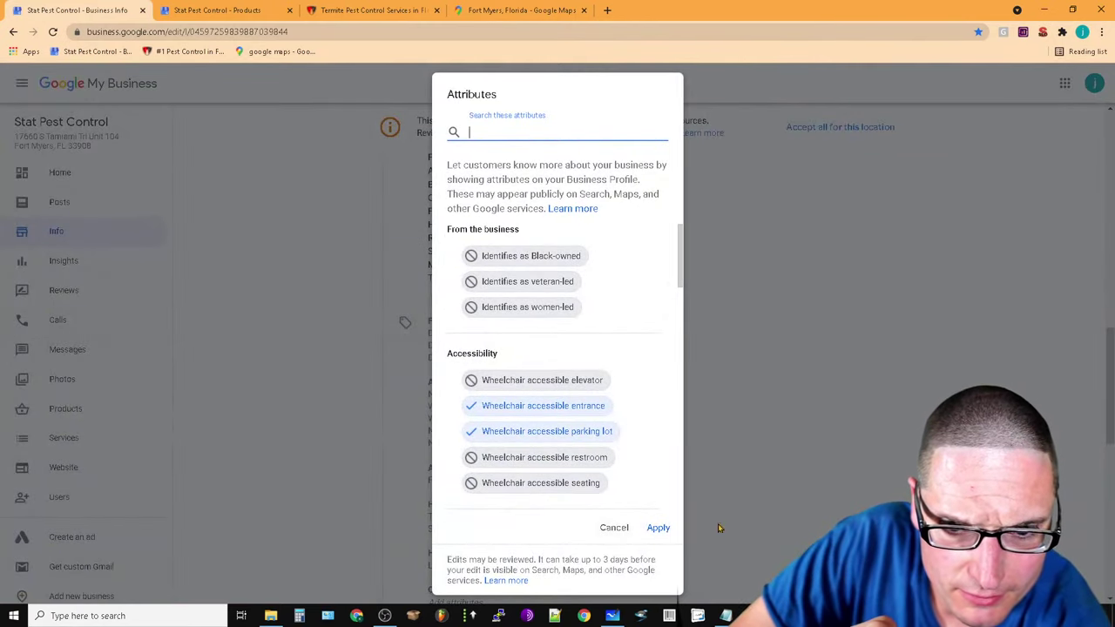
pyautogui.scroll(-5, 609, 392)
pyautogui.scroll(-2, 642, 357)
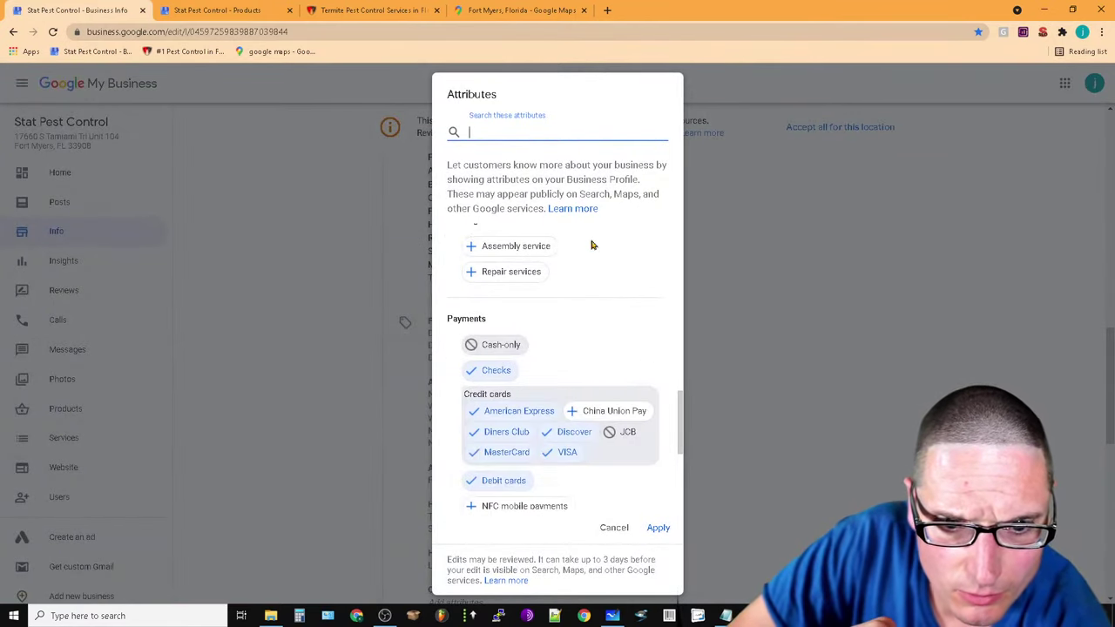
pyautogui.scroll(2, 535, 267)
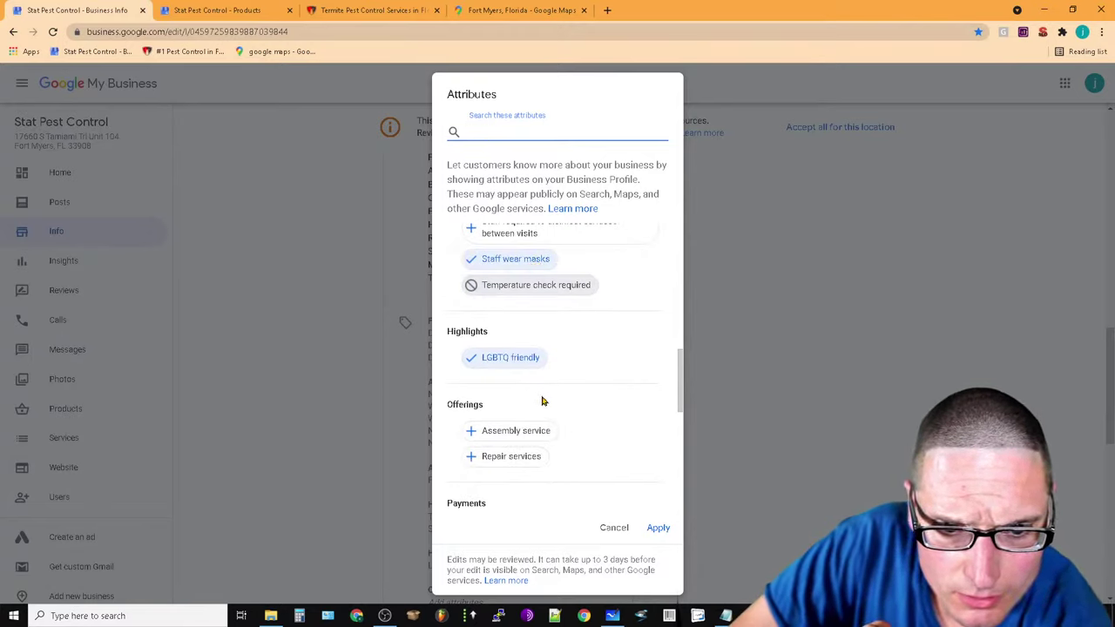
pyautogui.scroll(-2, 605, 425)
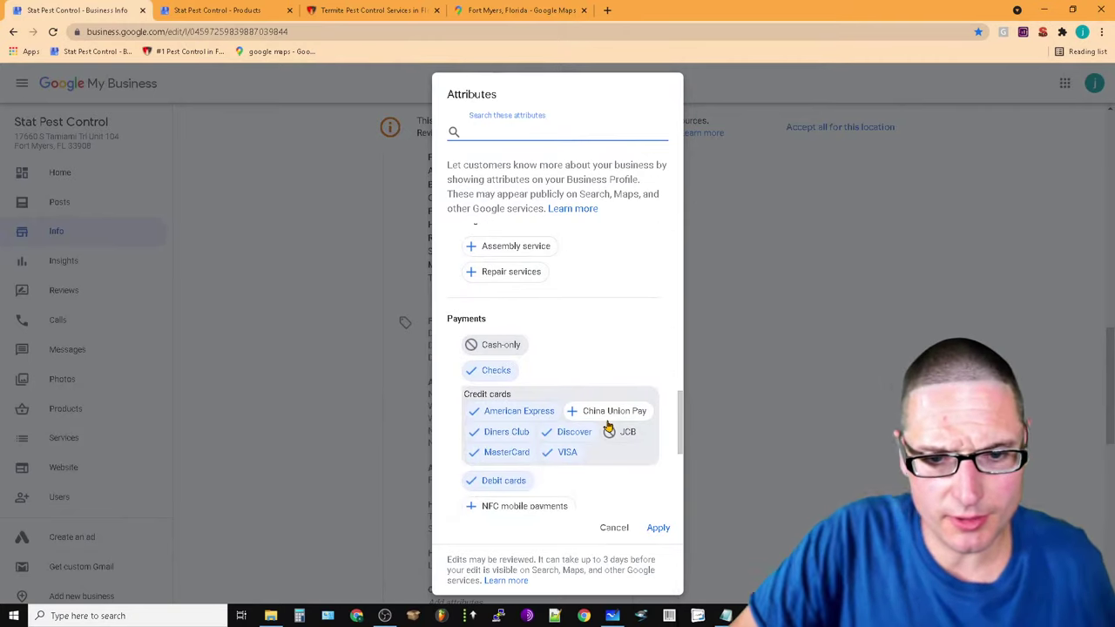
pyautogui.scroll(5, 600, 422)
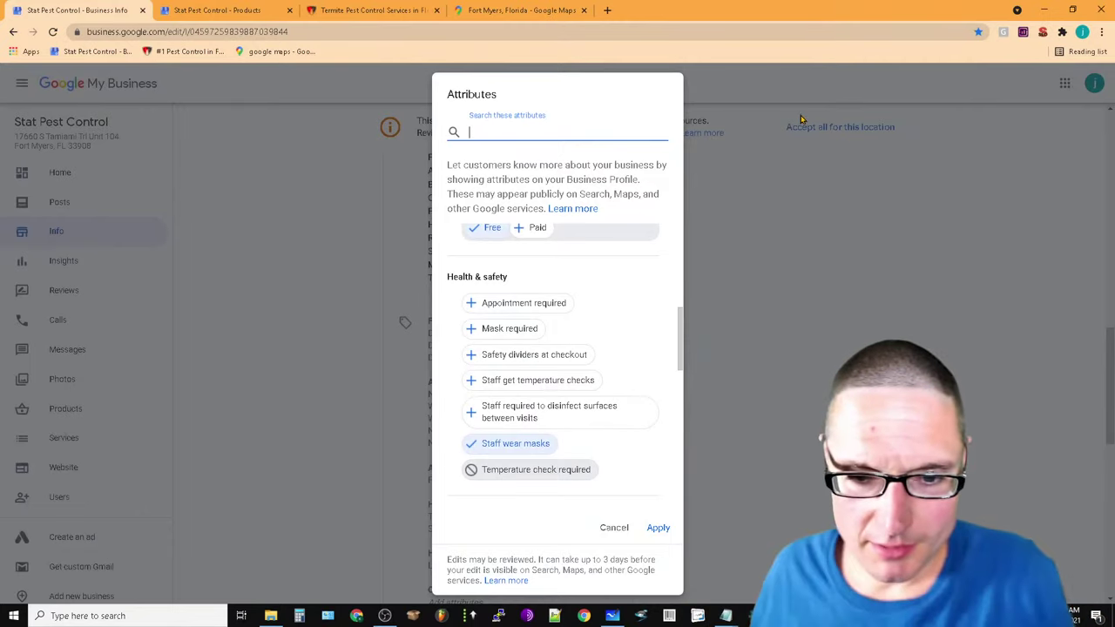
# Mark the Health & safety attributes "Mask required" and "Staff get temperature checks" as applying to the business
pyautogui.click(507, 329)
pyautogui.click(508, 331)
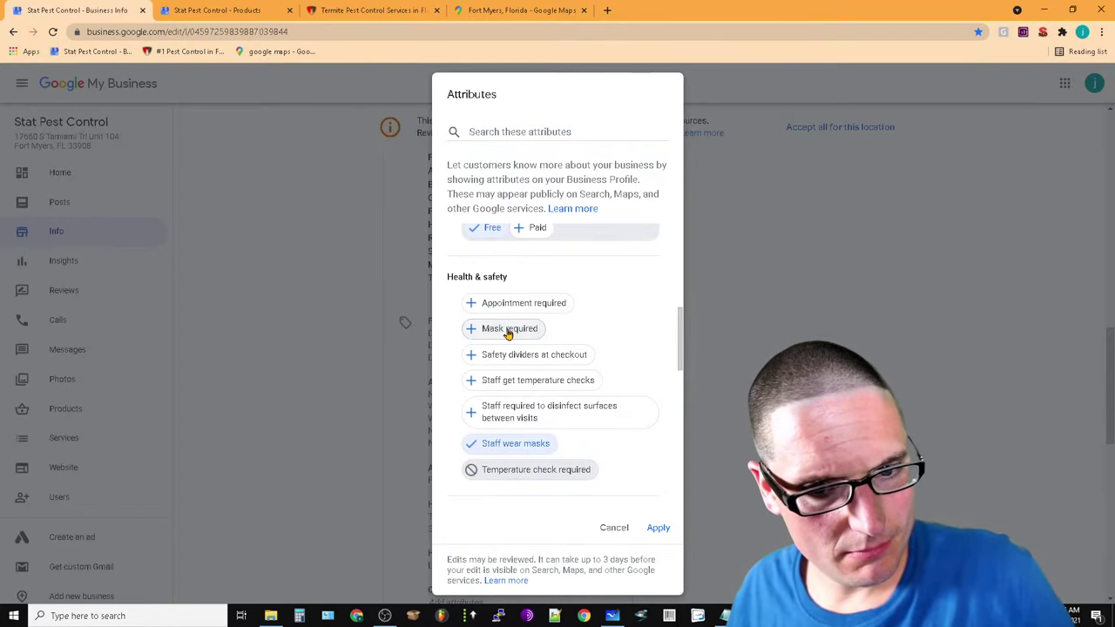
pyautogui.click(507, 331)
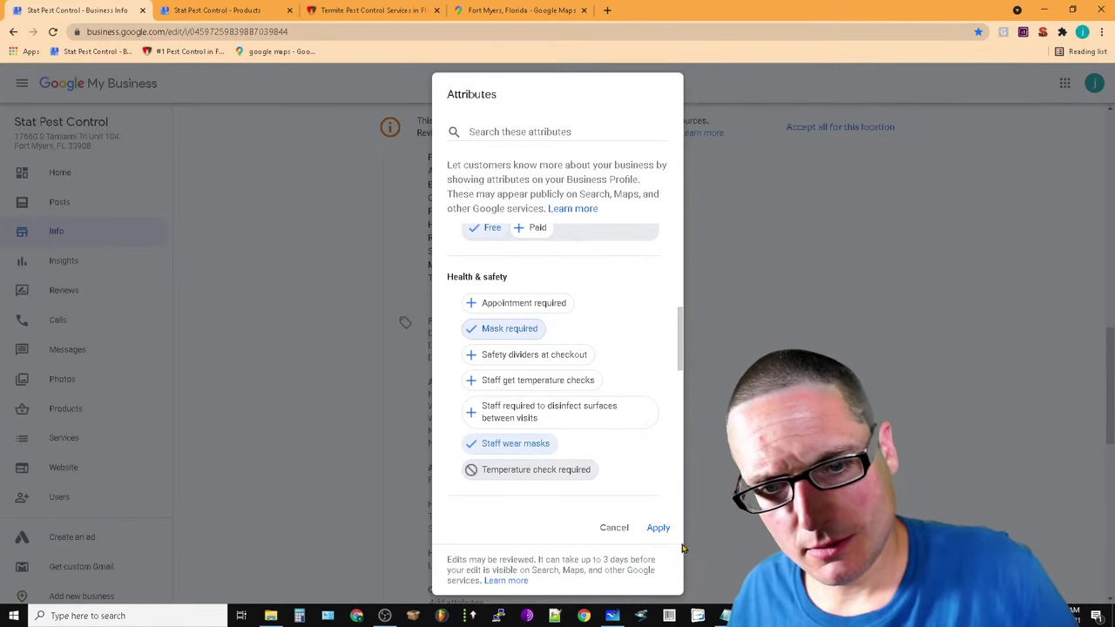
pyautogui.click(529, 381)
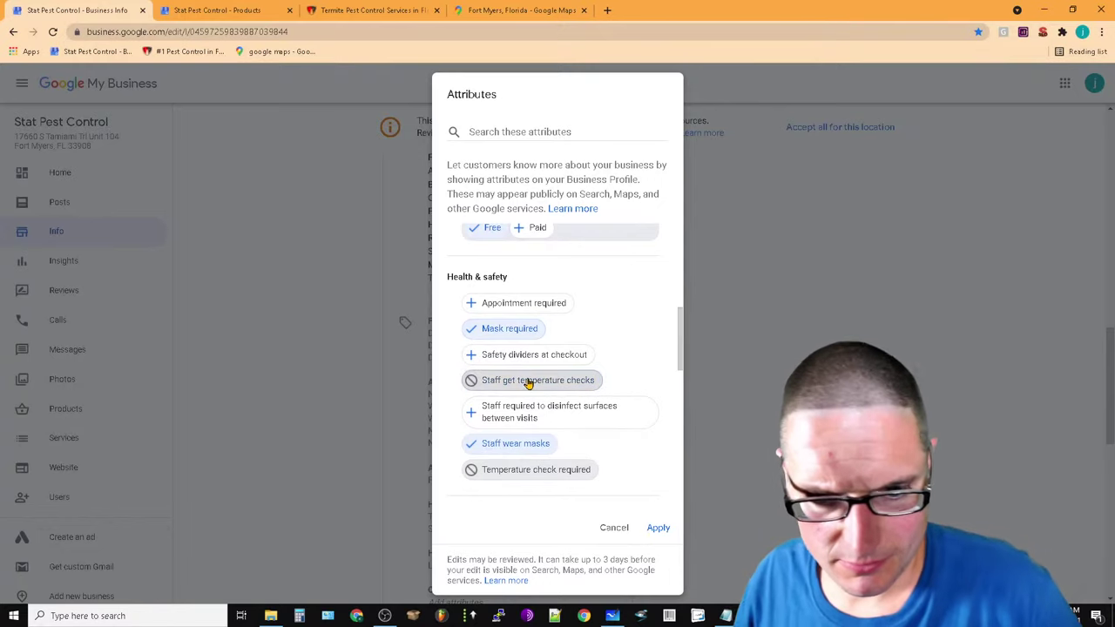
pyautogui.click(529, 380)
pyautogui.click(529, 381)
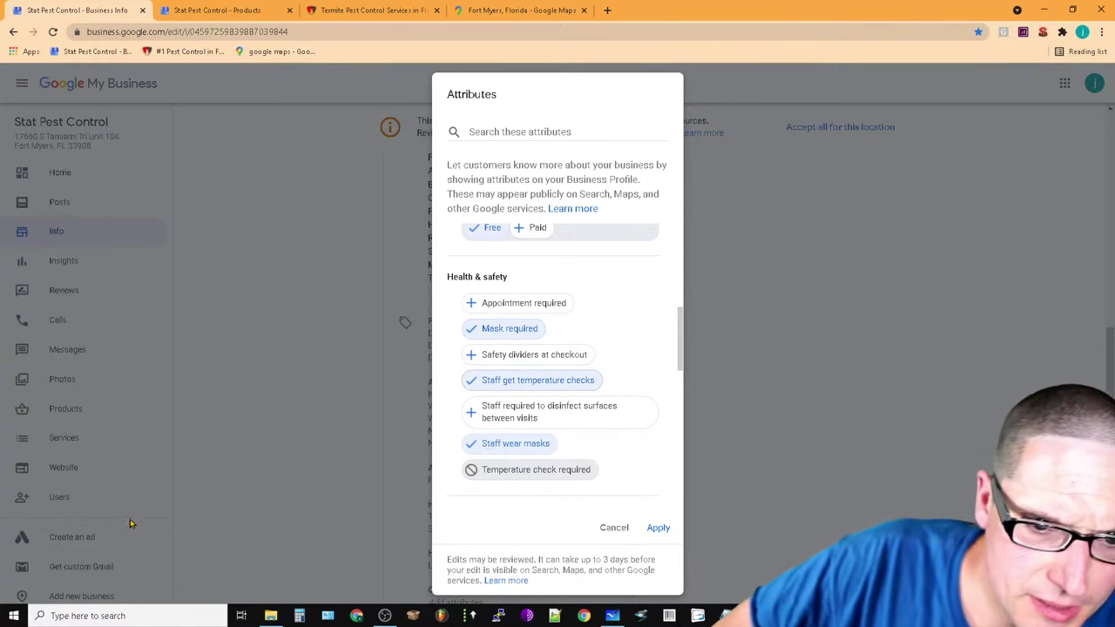
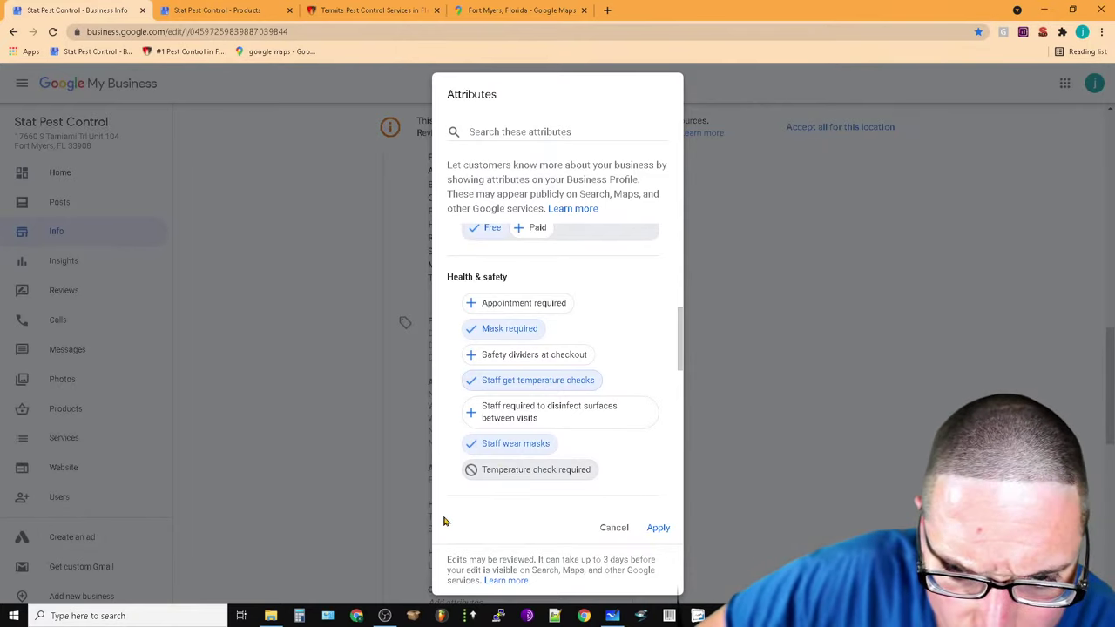
# Check the remaining attributes from Highlights through Service options and apply the attribute changes
pyautogui.scroll(-3, 637, 458)
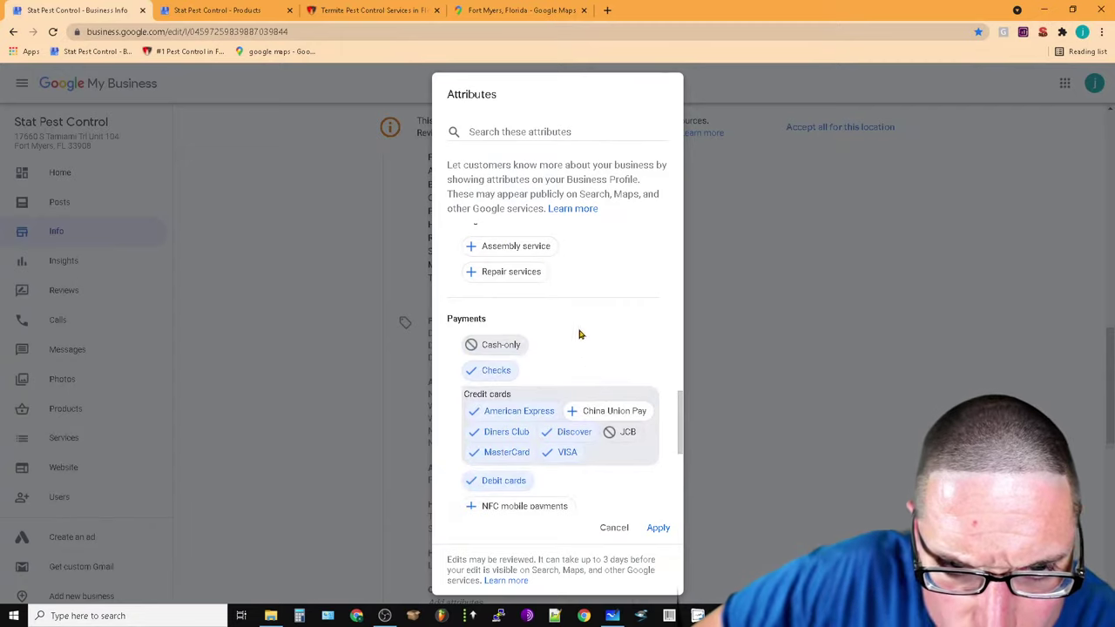
pyautogui.scroll(2, 635, 392)
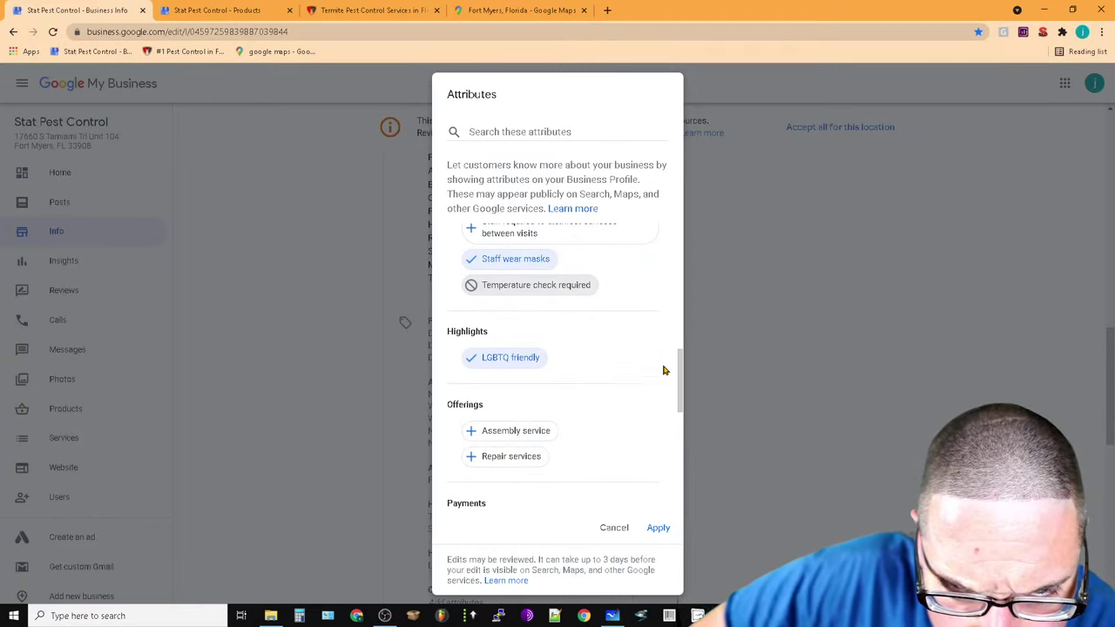
pyautogui.moveTo(680, 392); pyautogui.dragTo(686, 448)
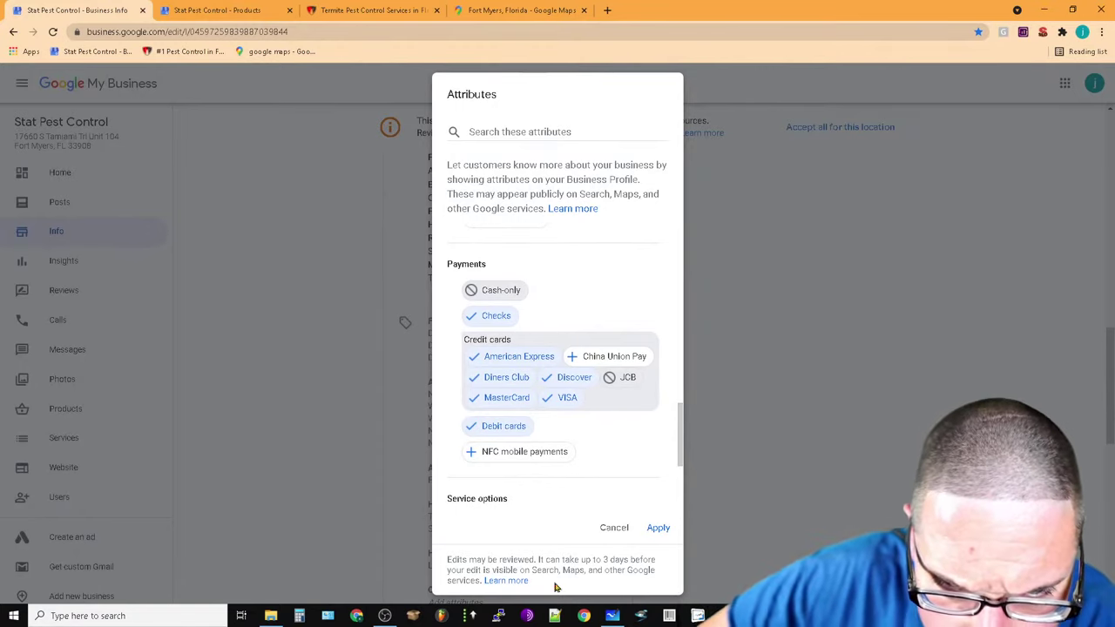
pyautogui.scroll(-2, 552, 445)
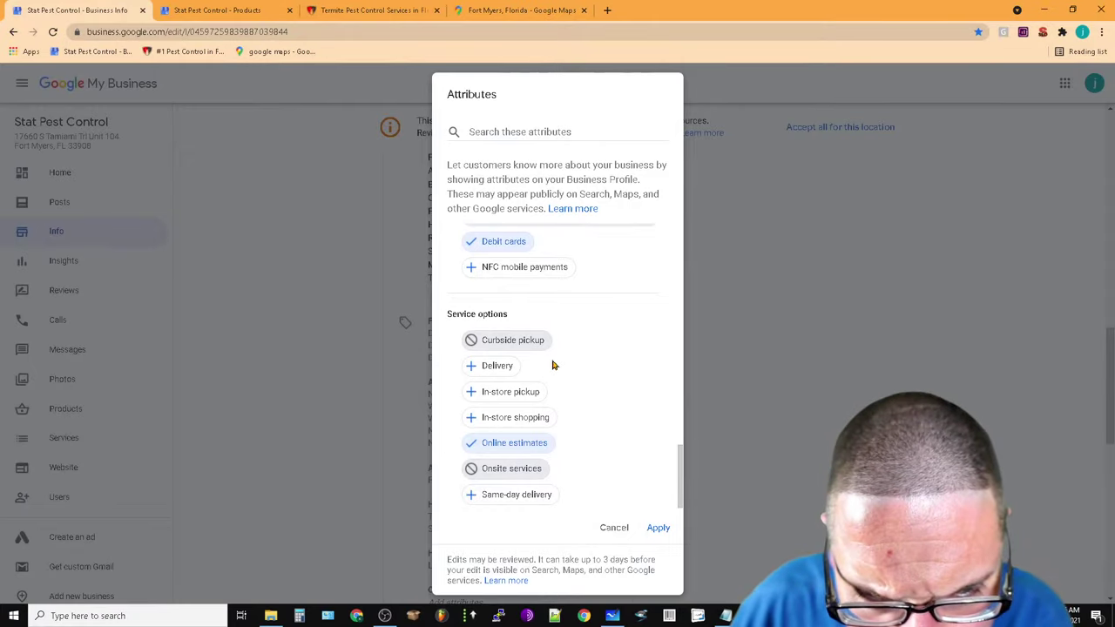
pyautogui.click(658, 528)
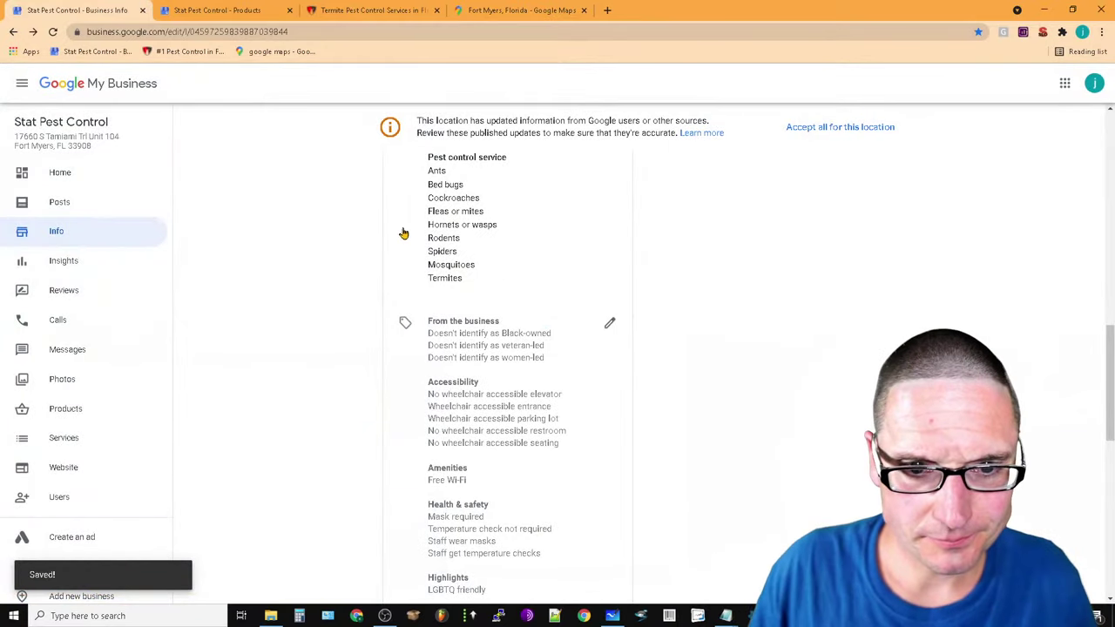
# Look over the business info and accept all of the suggested updates for this location
pyautogui.scroll(2, 560, 311)
pyautogui.scroll(4, 540, 456)
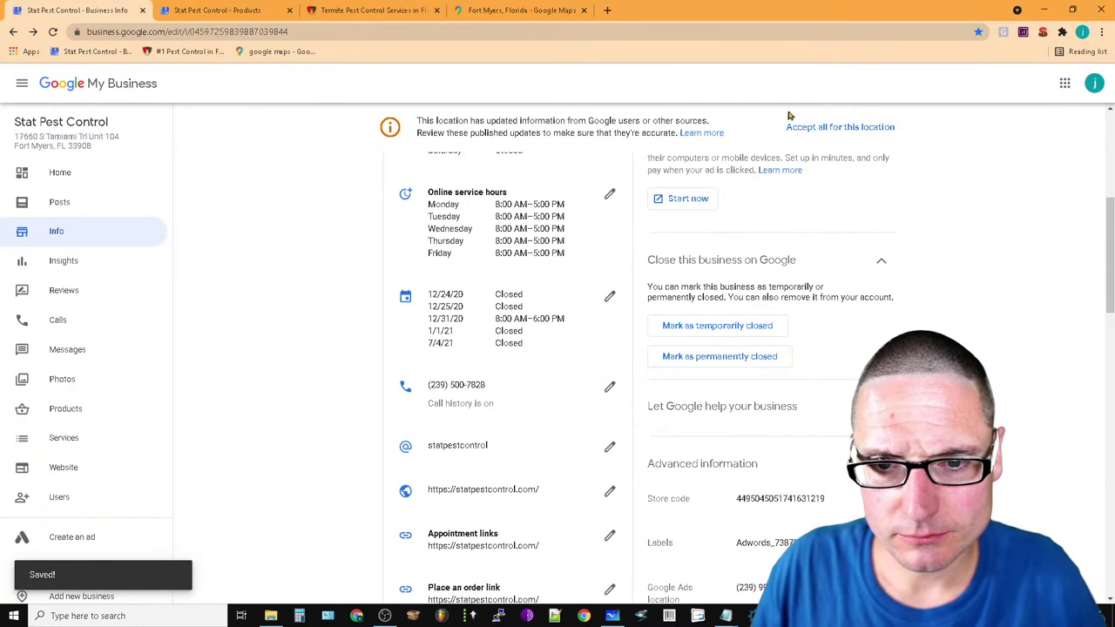
pyautogui.scroll(-5, 513, 388)
pyautogui.scroll(-2, 566, 301)
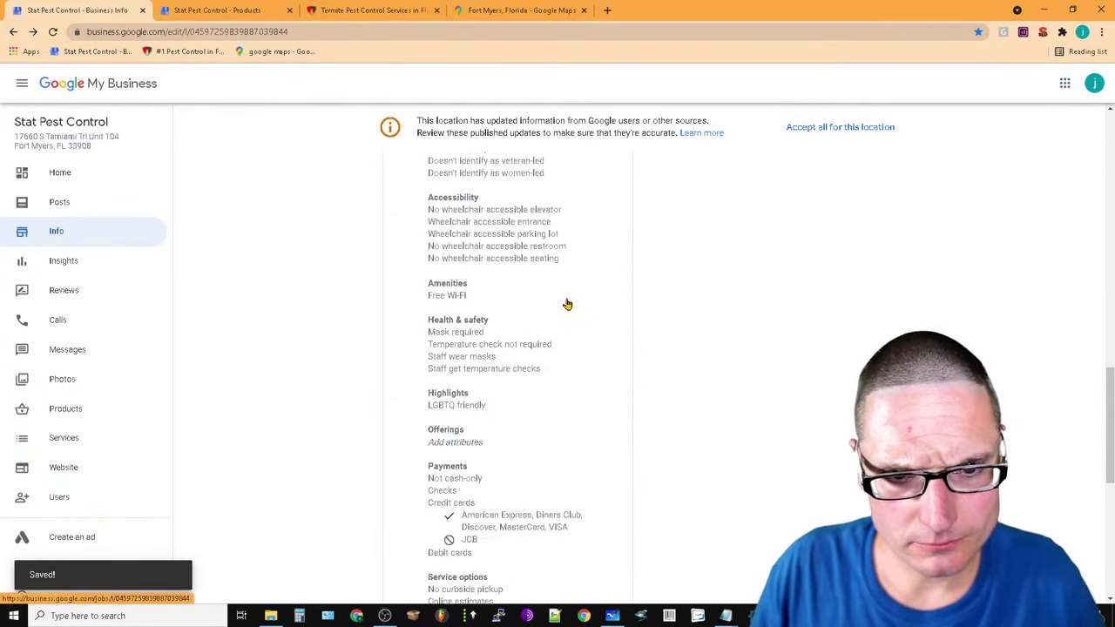
pyautogui.scroll(2, 567, 303)
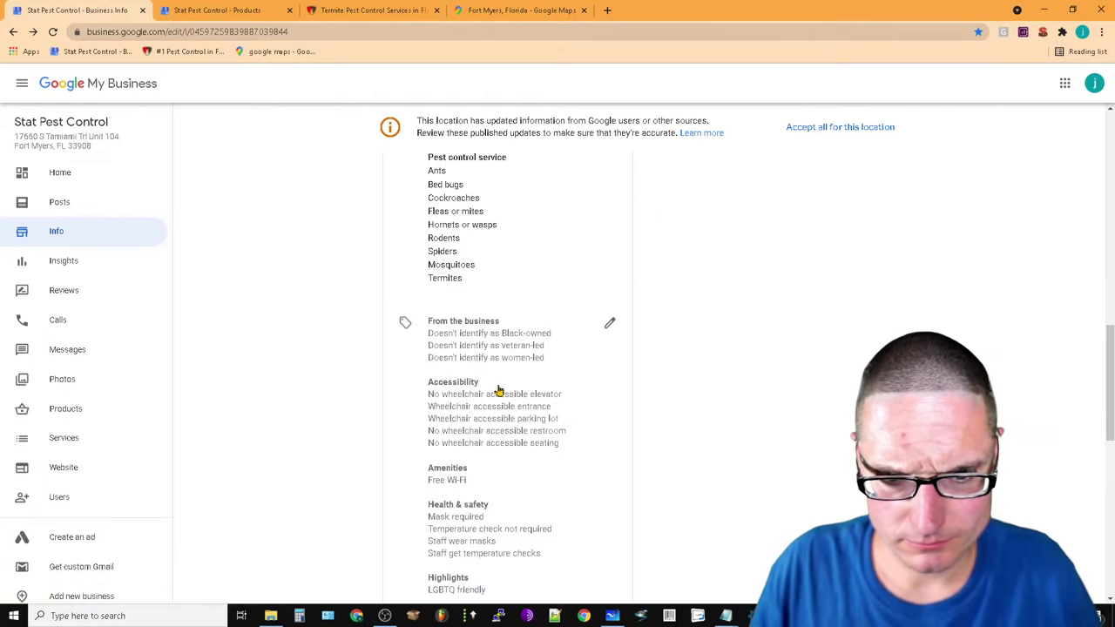
pyautogui.scroll(2, 509, 510)
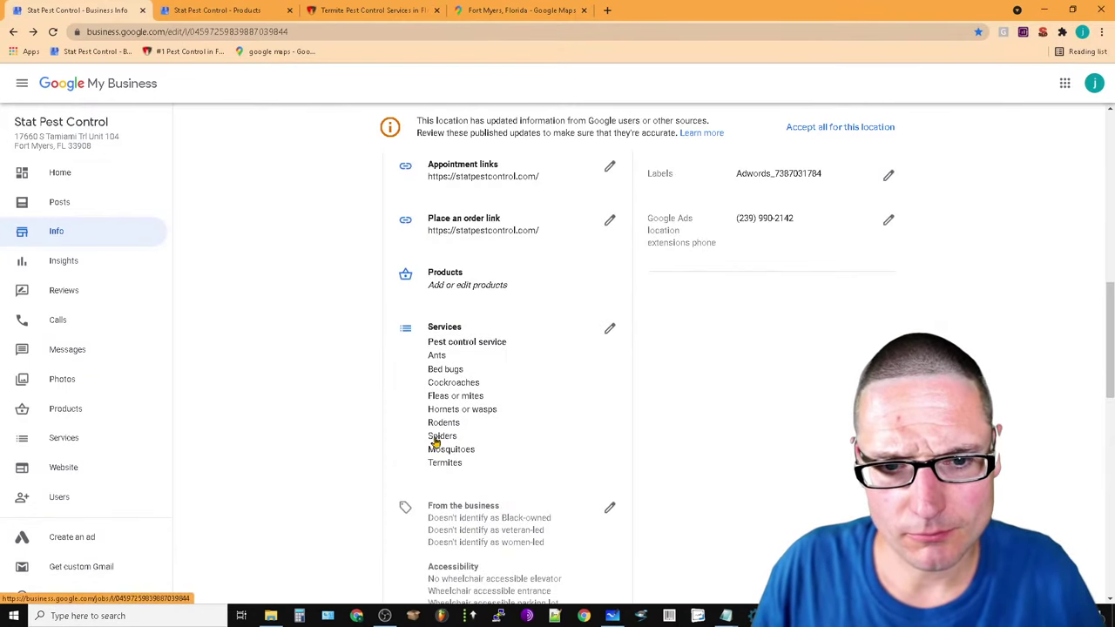
pyautogui.scroll(10, 704, 398)
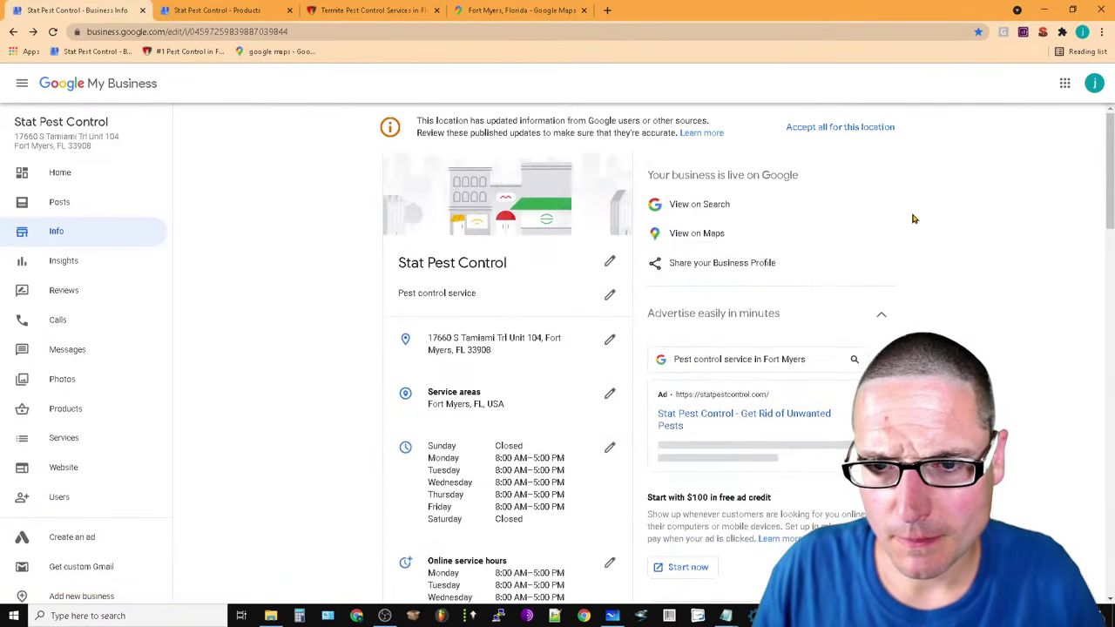
pyautogui.click(840, 131)
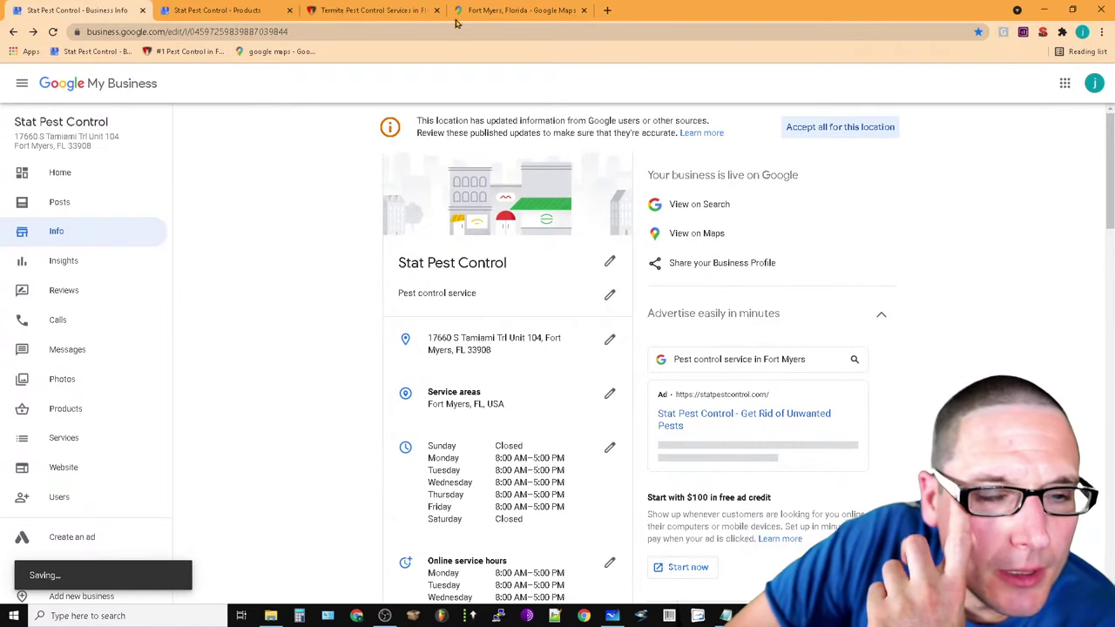
# Open an incognito browser window and load google.com in it
pyautogui.click(520, 9)
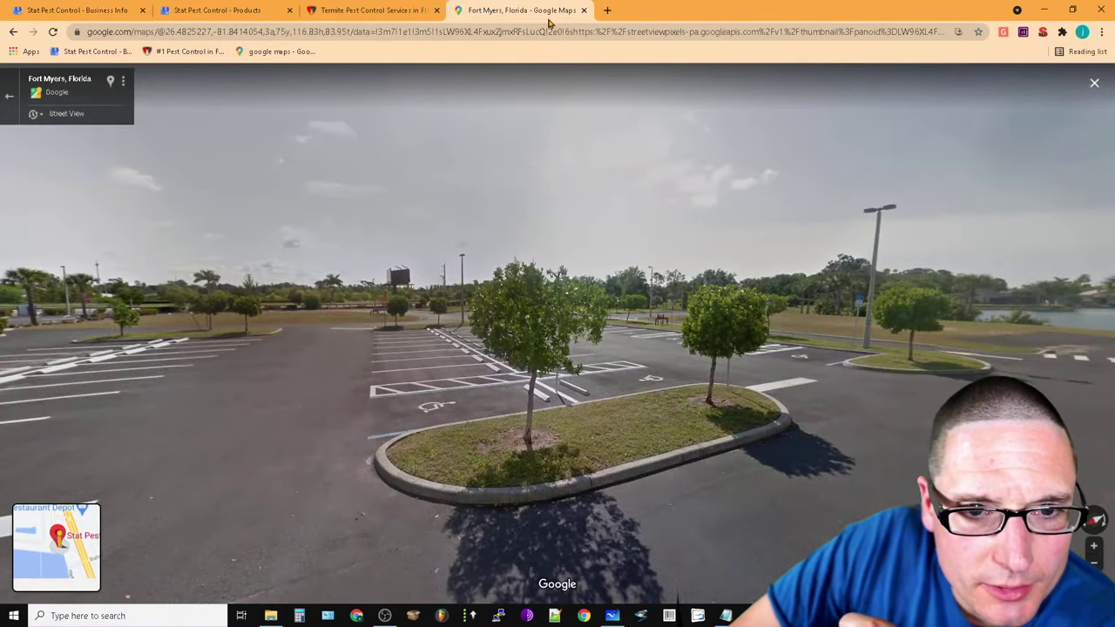
pyautogui.click(607, 9)
pyautogui.click(475, 250)
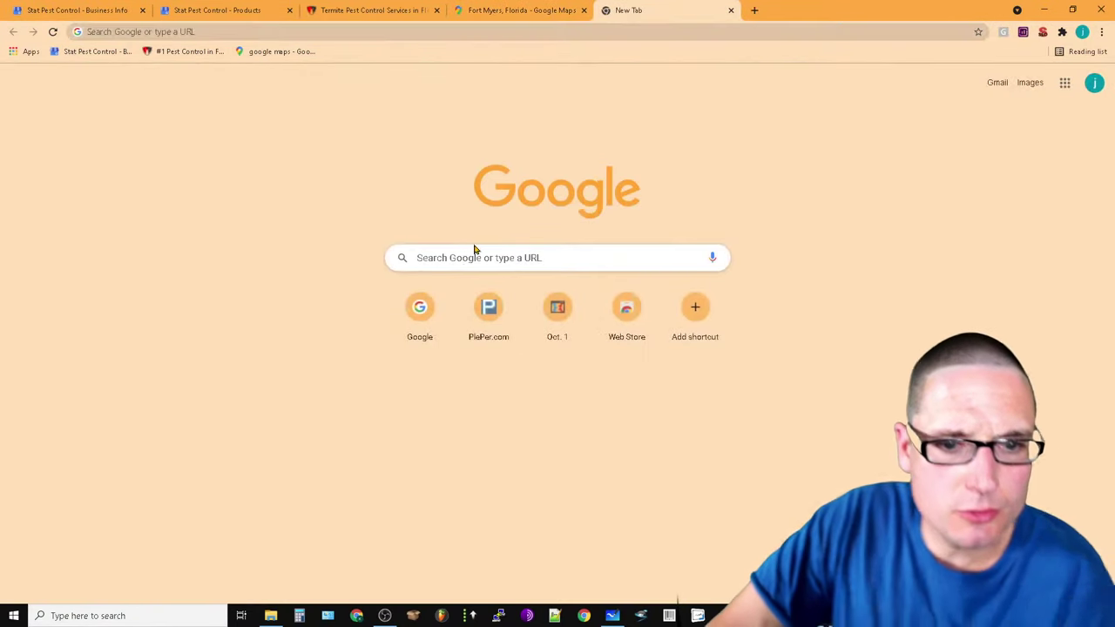
pyautogui.click(1101, 32)
pyautogui.click(1029, 88)
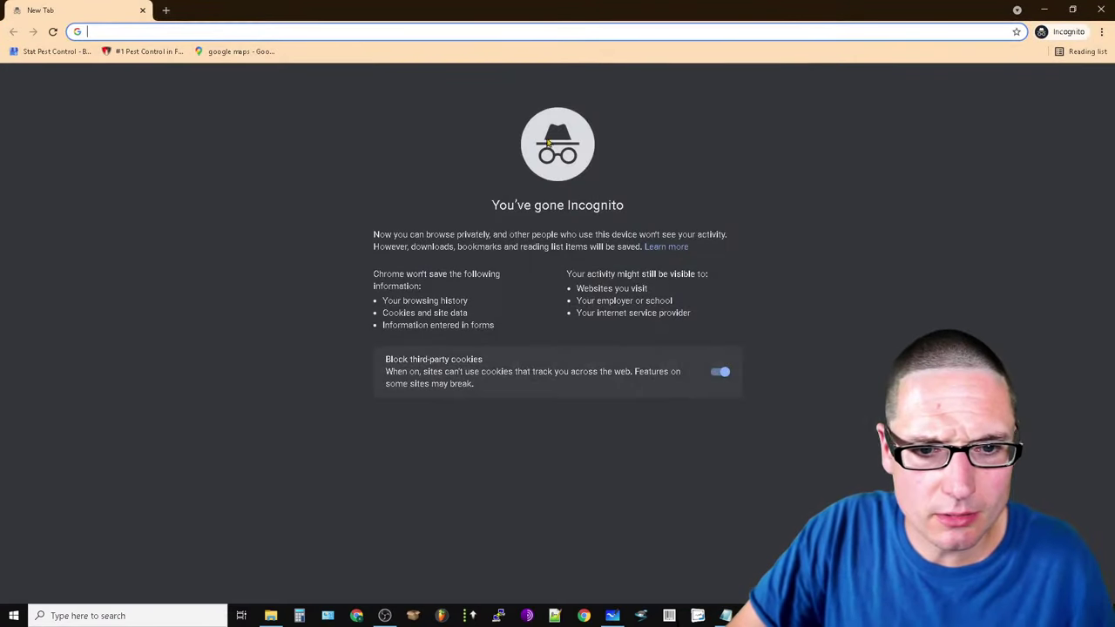
pyautogui.write('google')
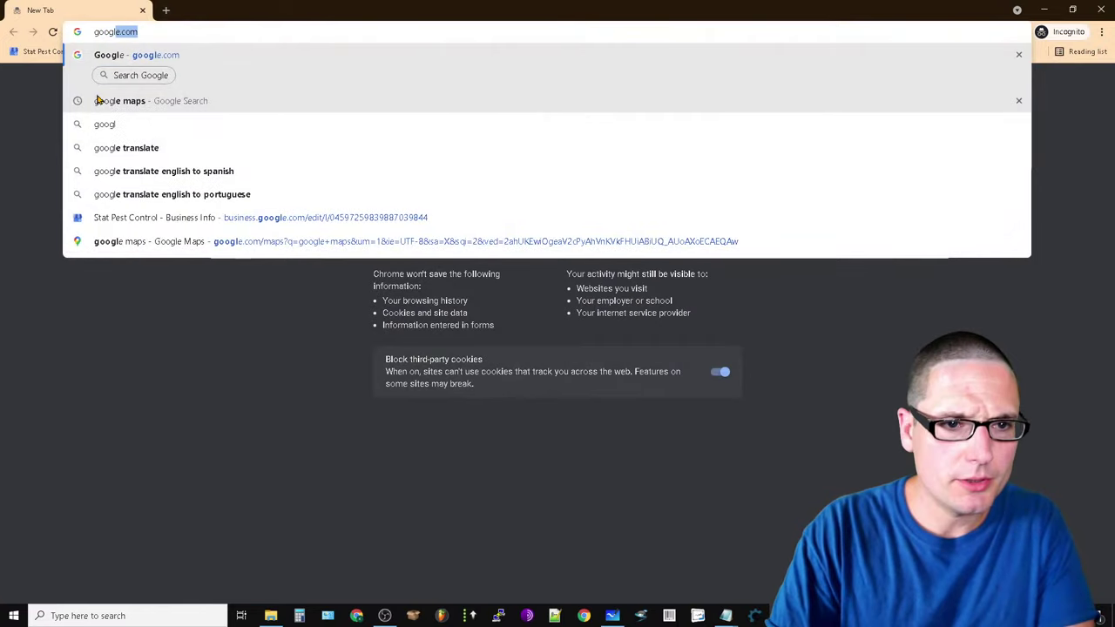
pyautogui.press('Return')
# Search Google for "fort myers pest control" and show the results in Maps
pyautogui.write('f')
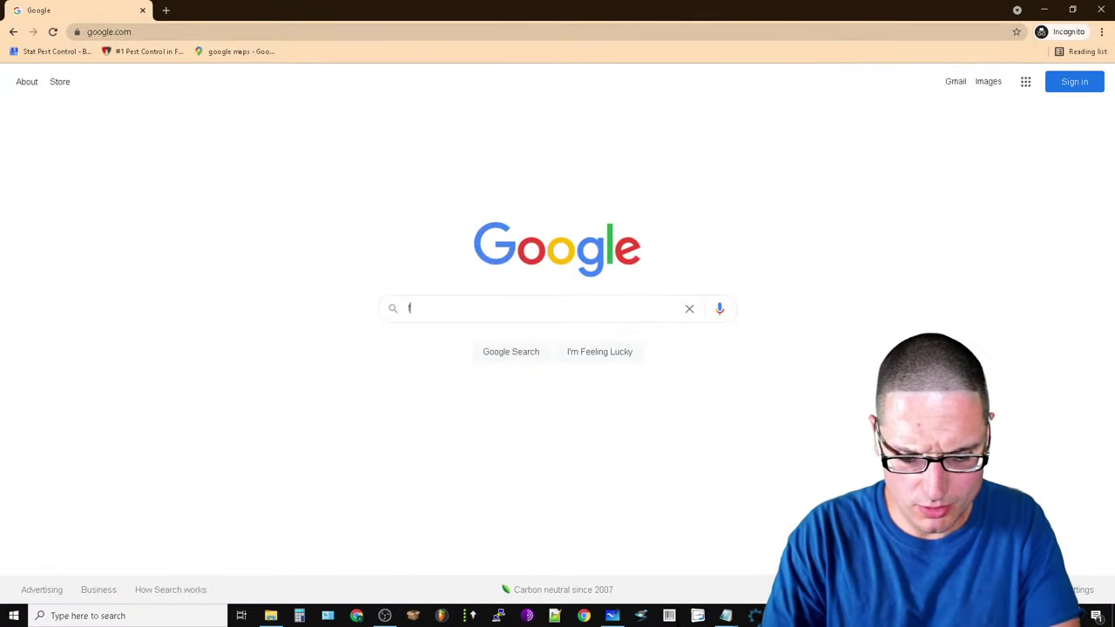
pyautogui.write('ort myers pe')
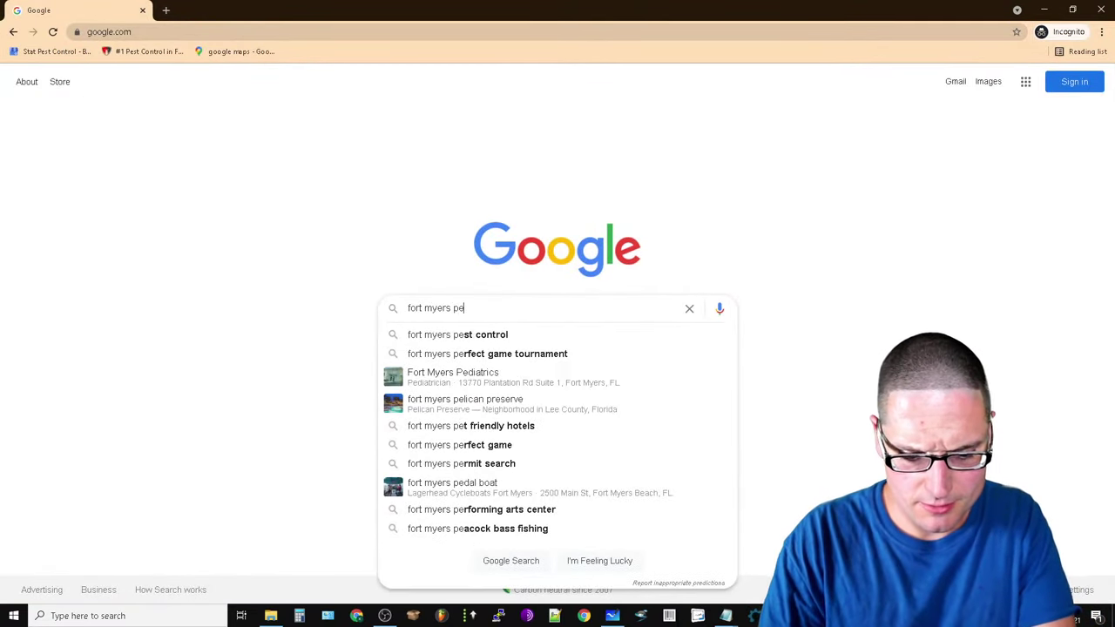
pyautogui.write('st control')
pyautogui.press('Return')
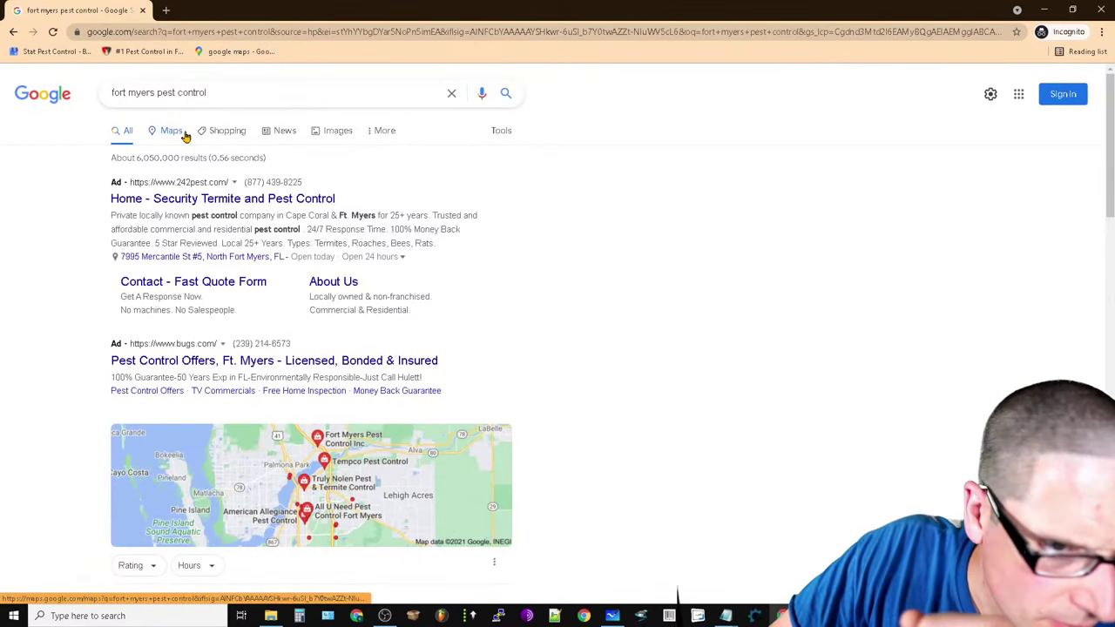
pyautogui.click(184, 137)
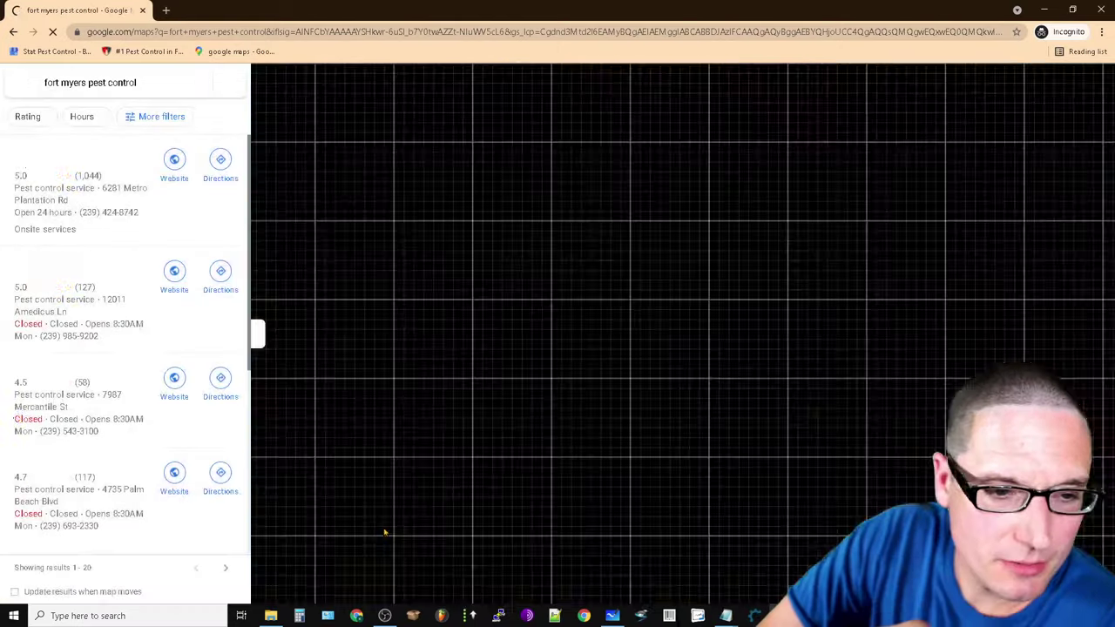
# Examine the first page of Maps listings for the position of Stat Pest Control among its competitors
pyautogui.scroll(-3, 30, 344)
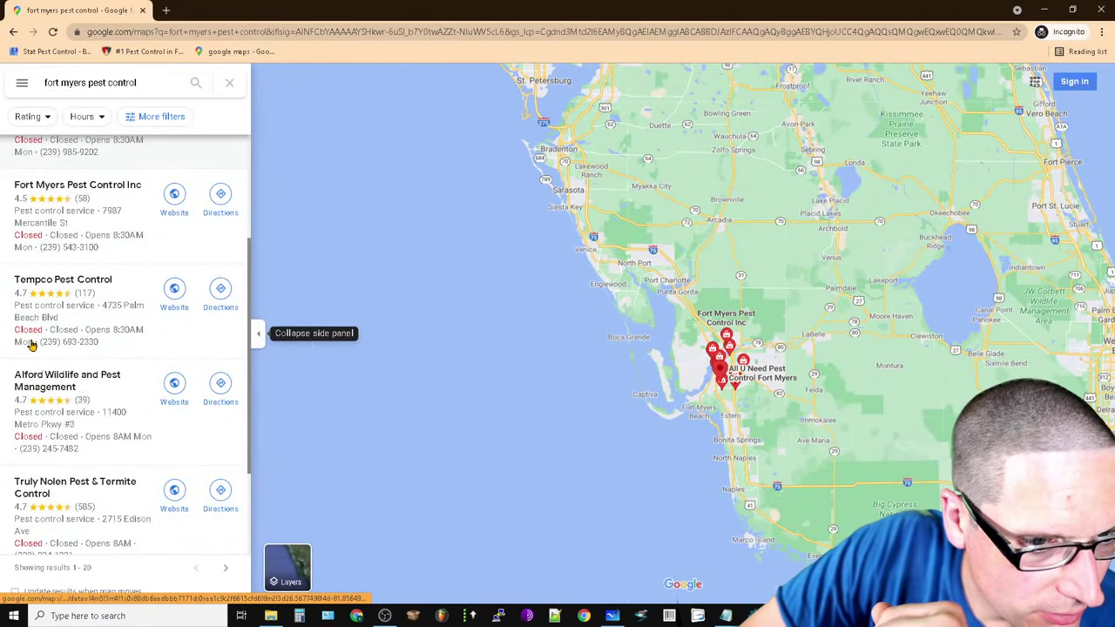
pyautogui.scroll(-5, 122, 448)
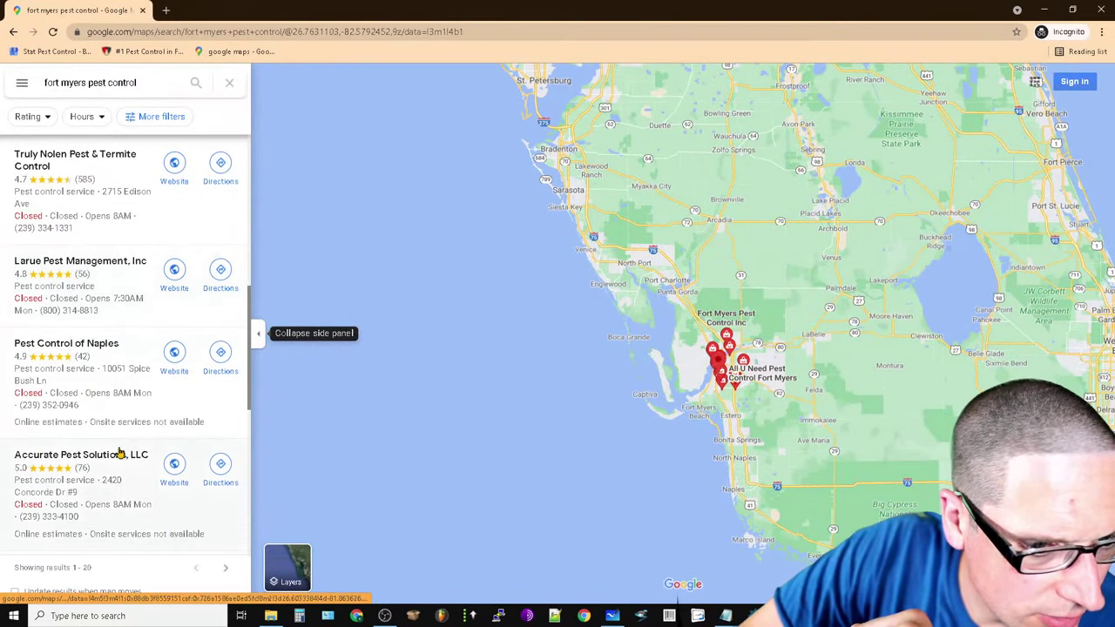
pyautogui.scroll(-8, 100, 471)
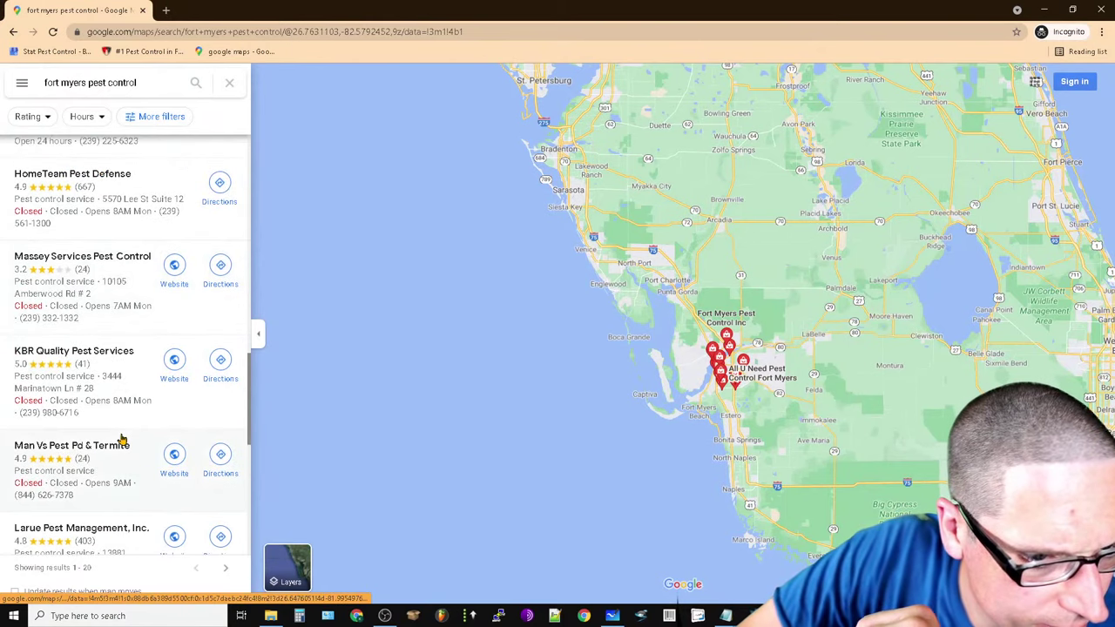
pyautogui.scroll(-4, 122, 440)
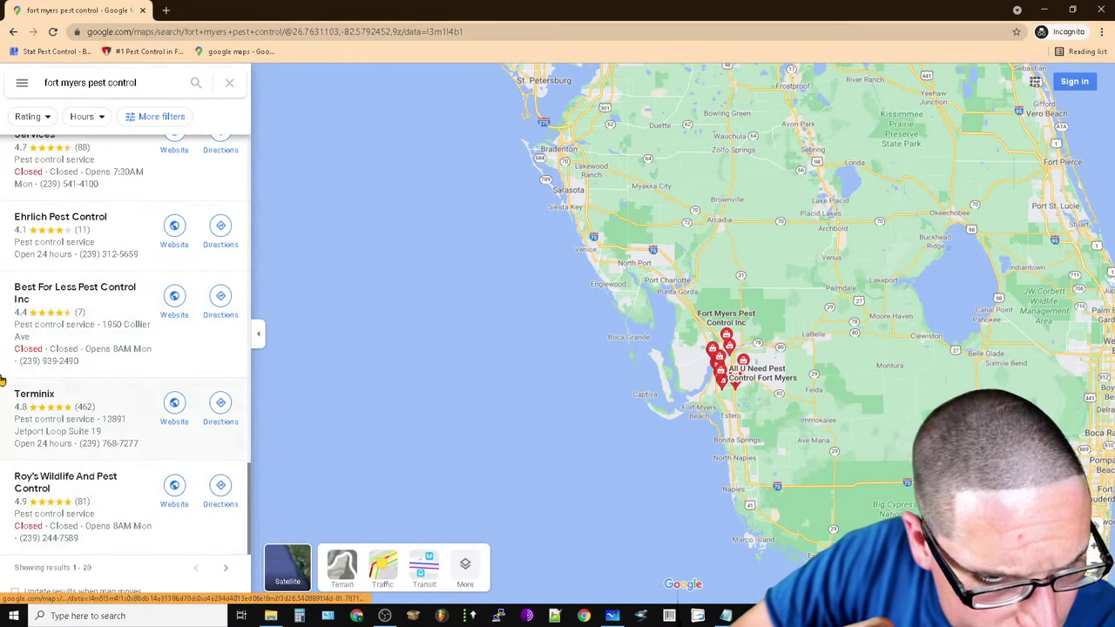
pyautogui.scroll(-5, 115, 479)
pyautogui.scroll(5, 114, 489)
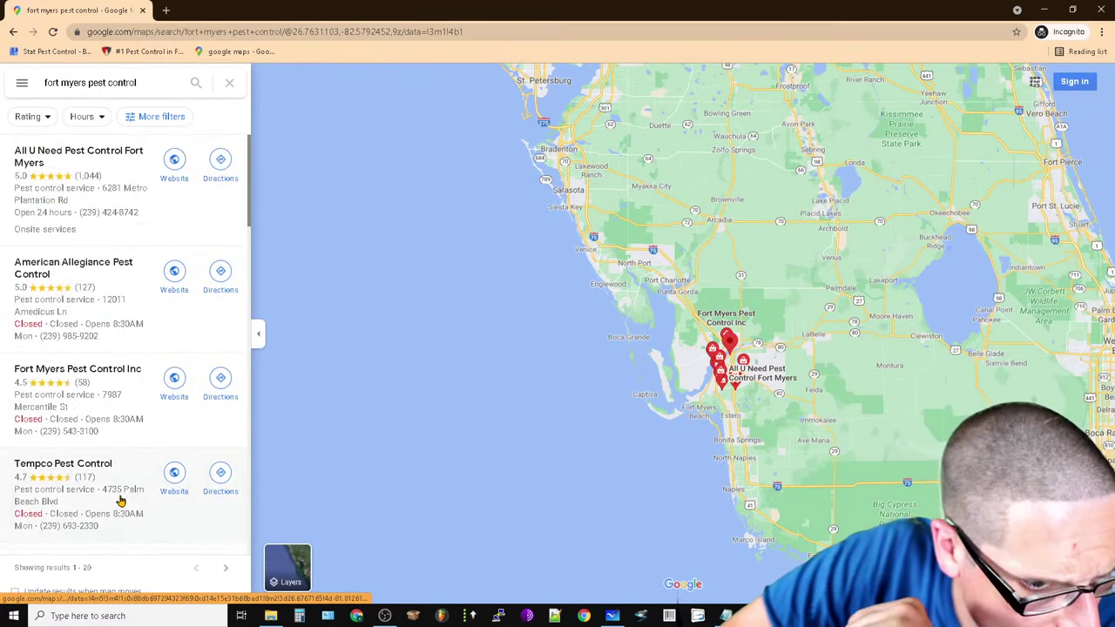
pyautogui.scroll(-12, 118, 514)
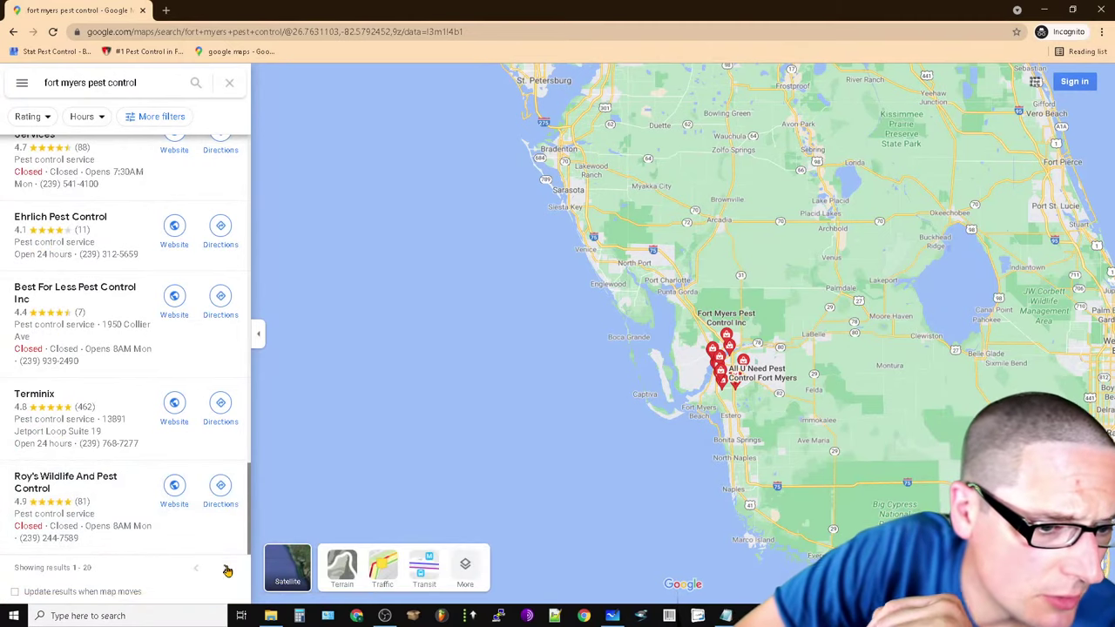
# Go to the second page of Maps listings and examine it for the position of Stat Pest Control
pyautogui.click(226, 568)
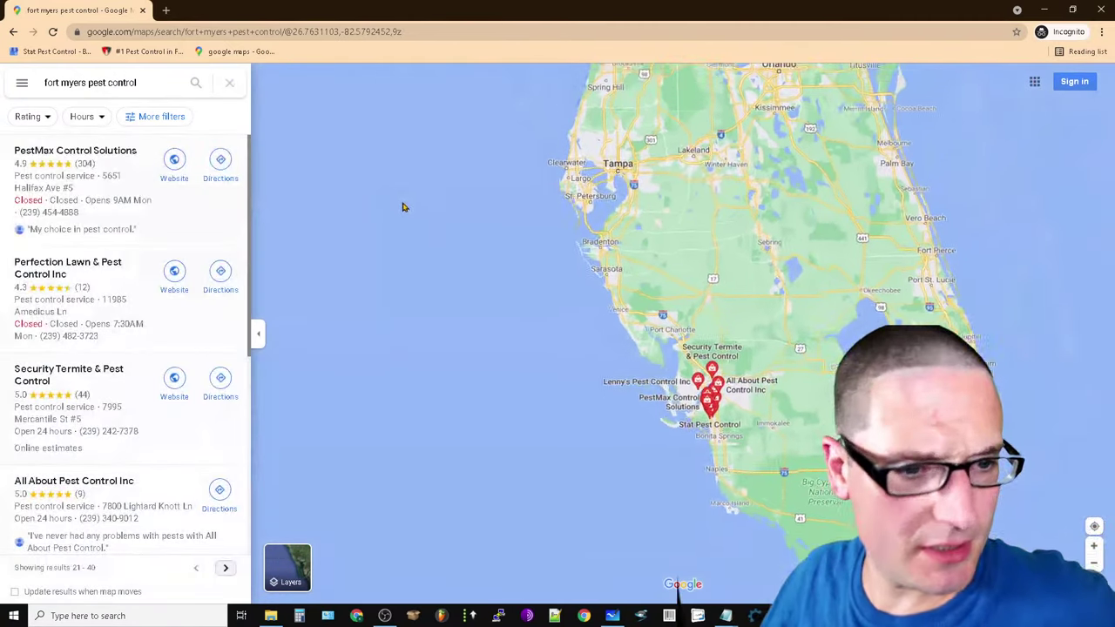
pyautogui.scroll(-8, 55, 299)
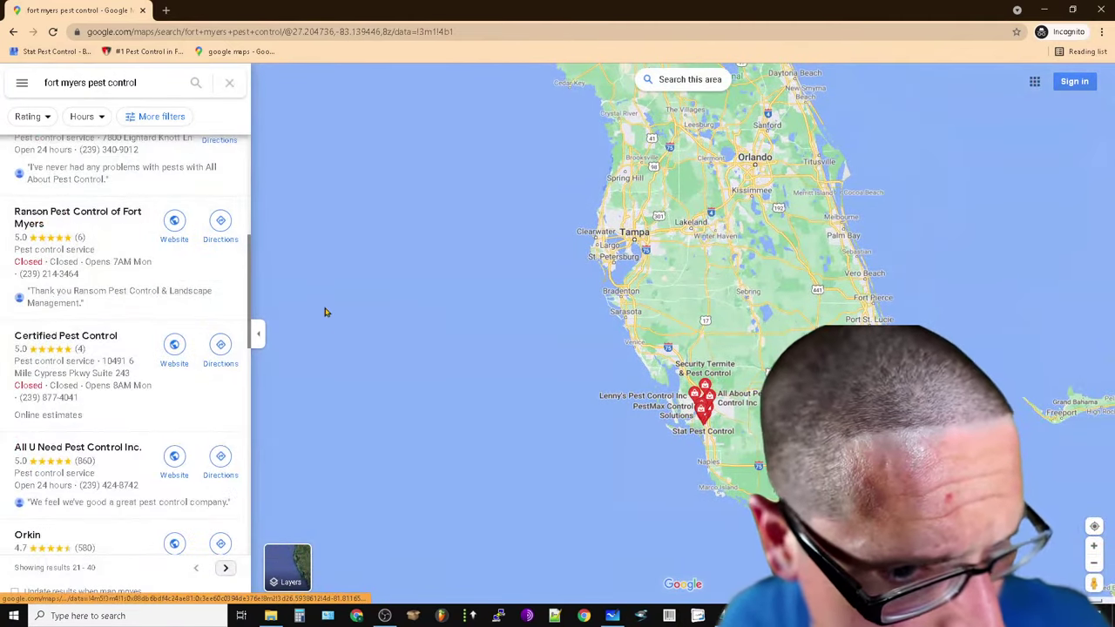
pyautogui.scroll(8, 114, 249)
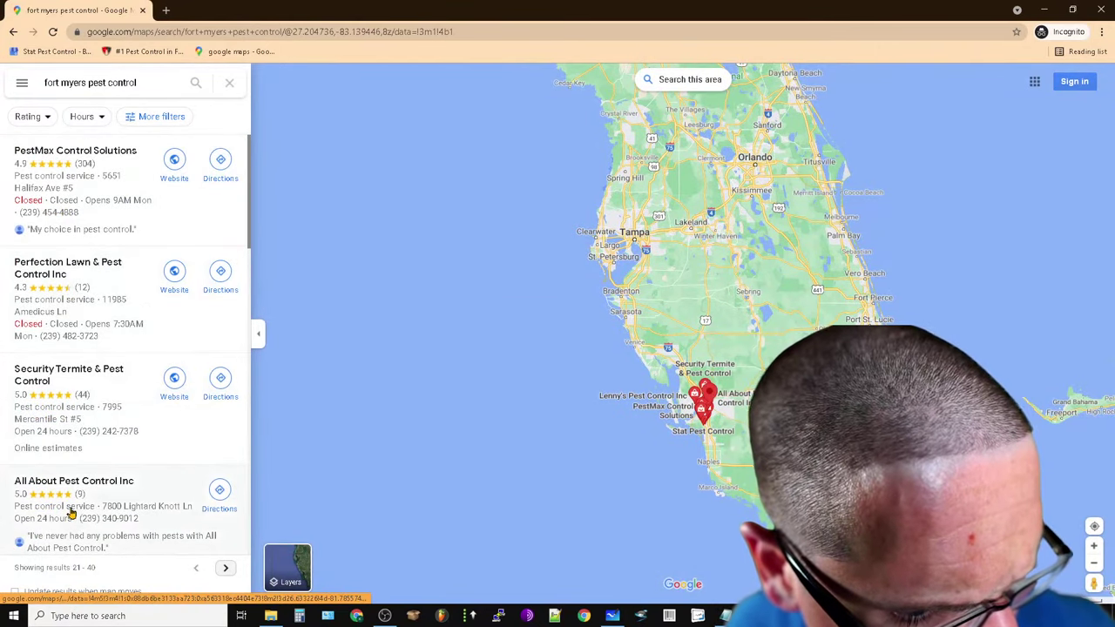
pyautogui.scroll(-4, 74, 518)
pyautogui.scroll(-2, 40, 537)
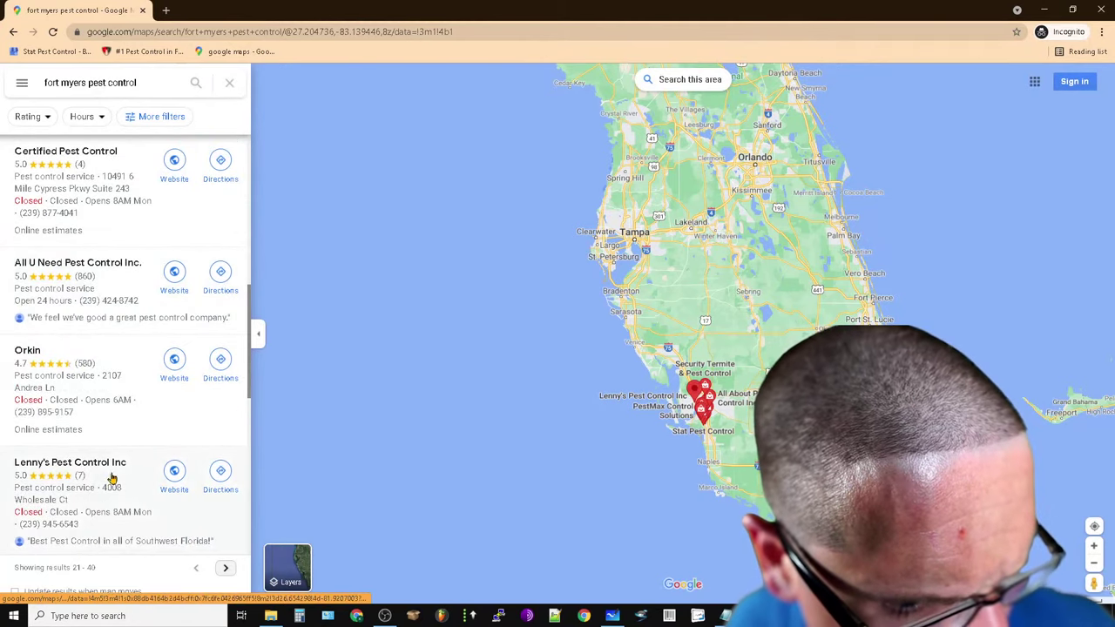
pyautogui.scroll(-2, 47, 378)
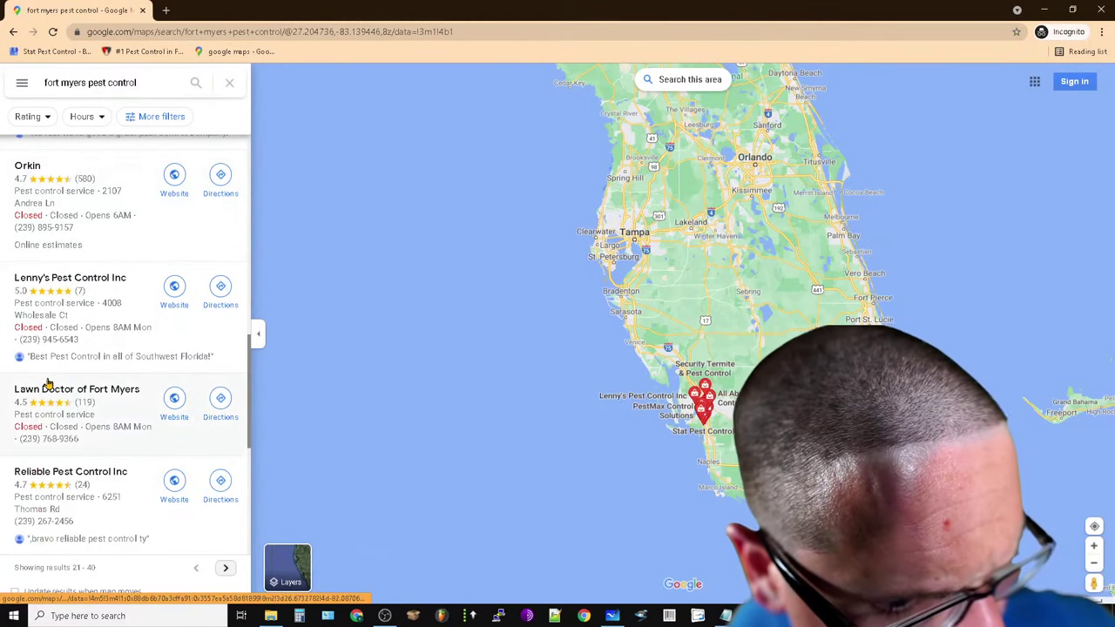
pyautogui.scroll(-4, 174, 506)
pyautogui.scroll(-6, 178, 509)
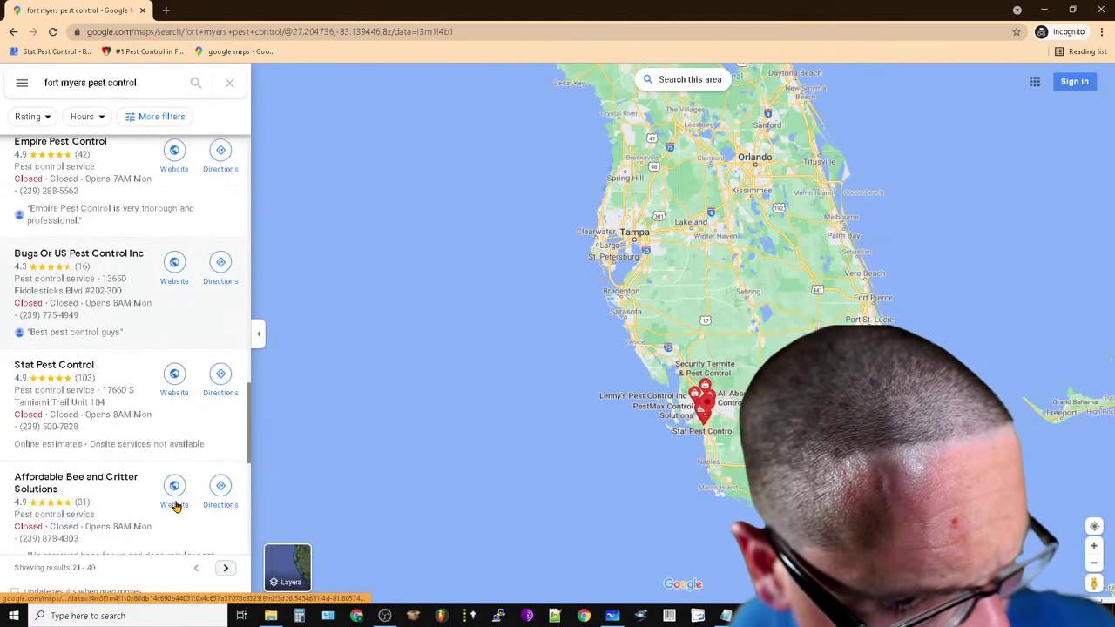
pyautogui.scroll(-2, 183, 515)
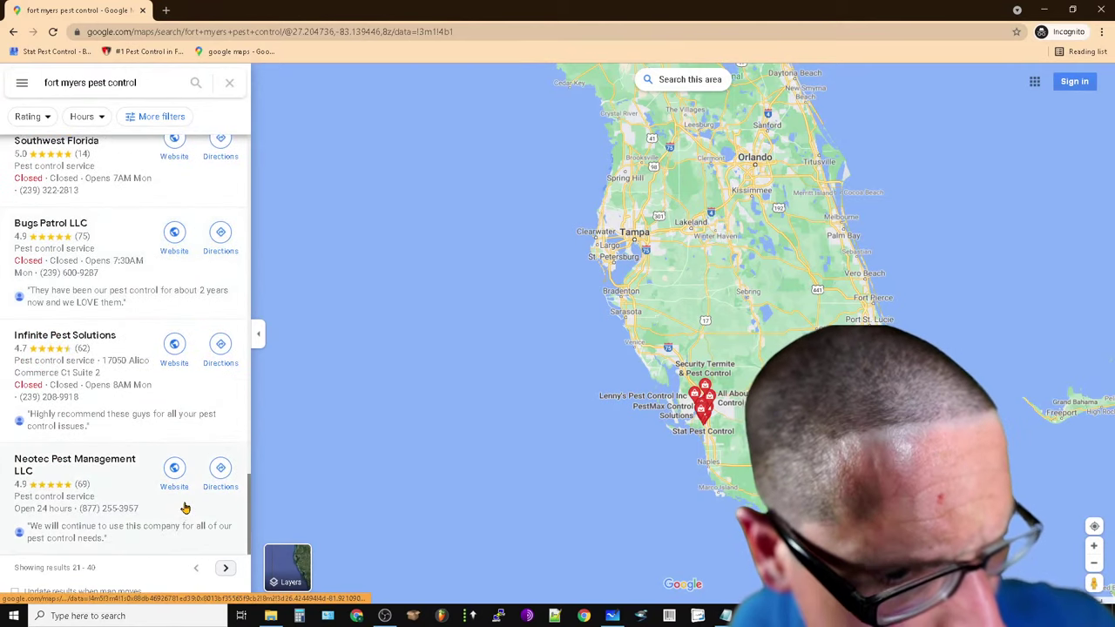
# Go to the third page of Maps listings and look through it for Stat Pest Control
pyautogui.click(225, 571)
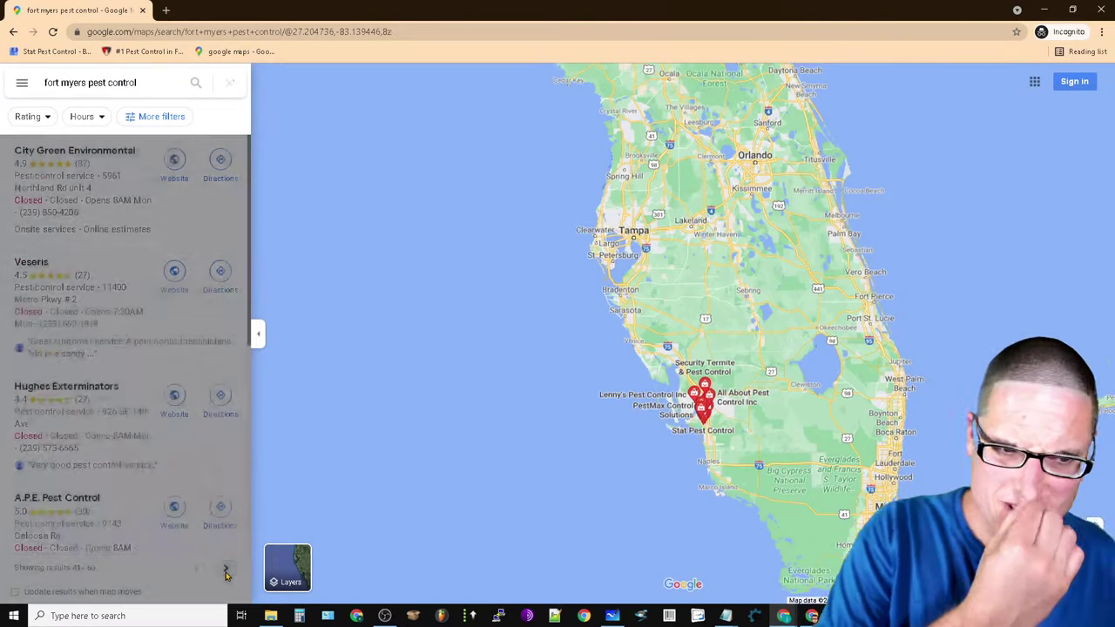
pyautogui.scroll(-4, 149, 480)
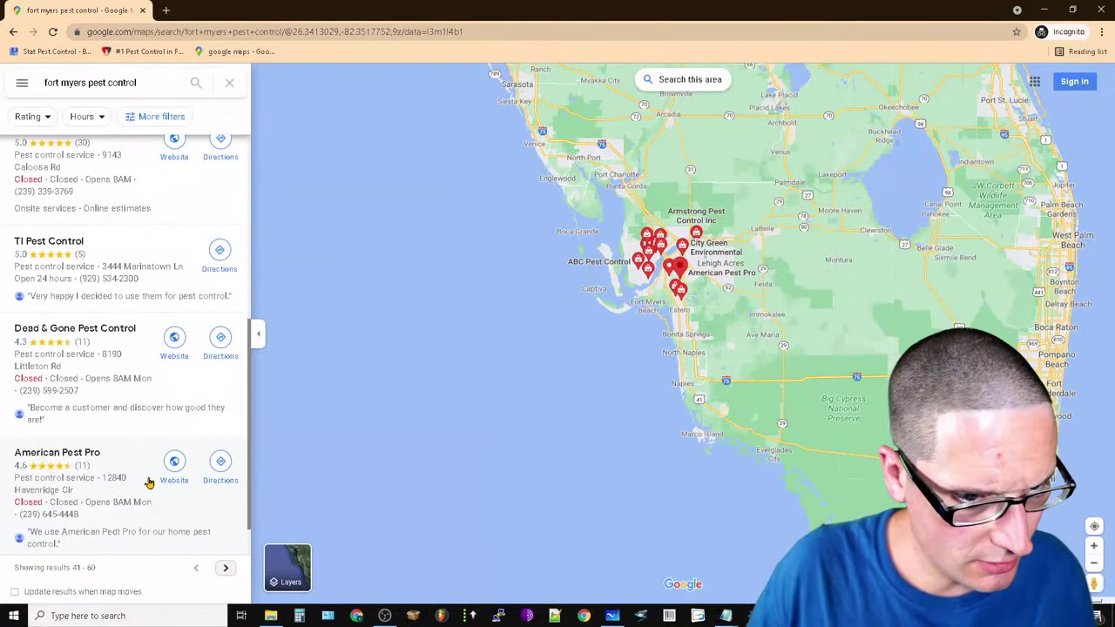
pyautogui.scroll(2, 100, 355)
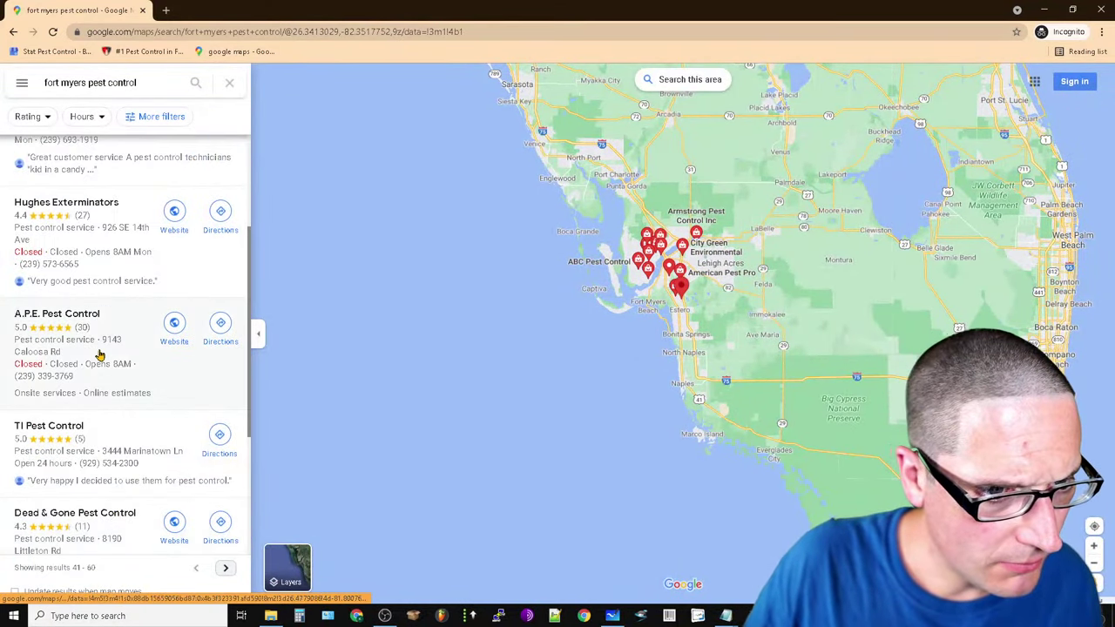
pyautogui.scroll(-3, 84, 314)
pyautogui.scroll(-7, 194, 456)
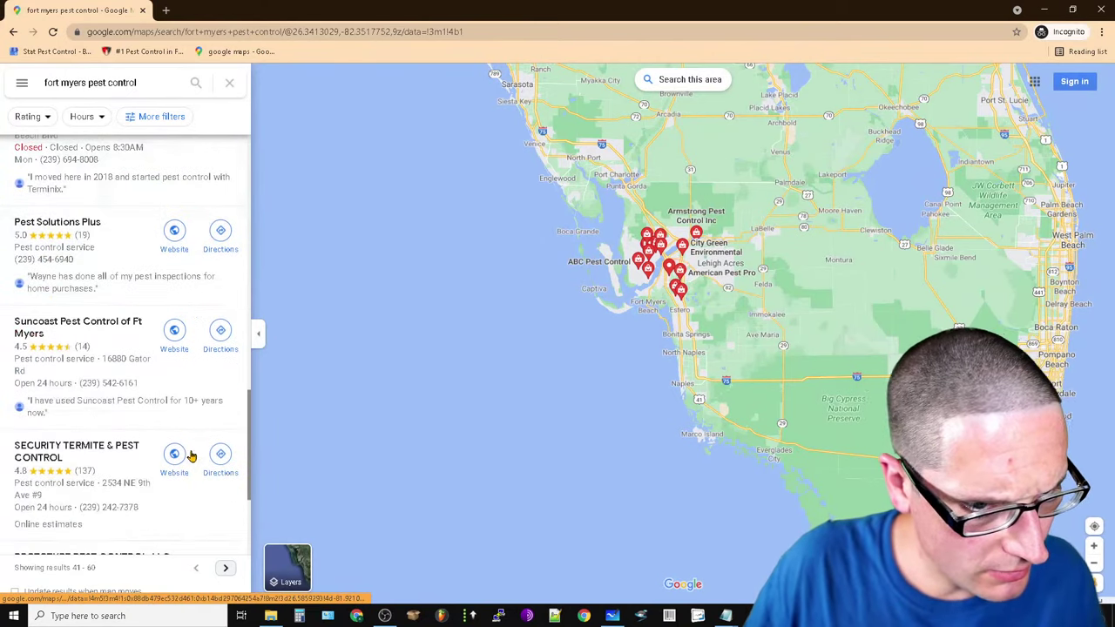
pyautogui.scroll(5, 165, 443)
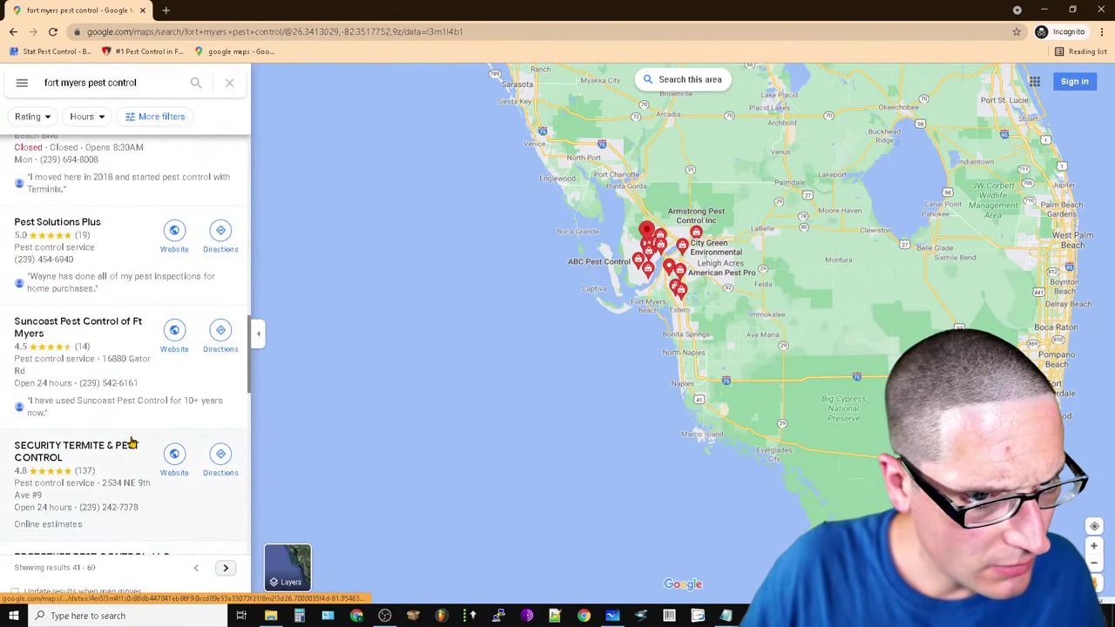
# Find "sta" in the third page of listings and check its remaining entries for Stat Pest Control
pyautogui.hotkey('ctrl', 'f')
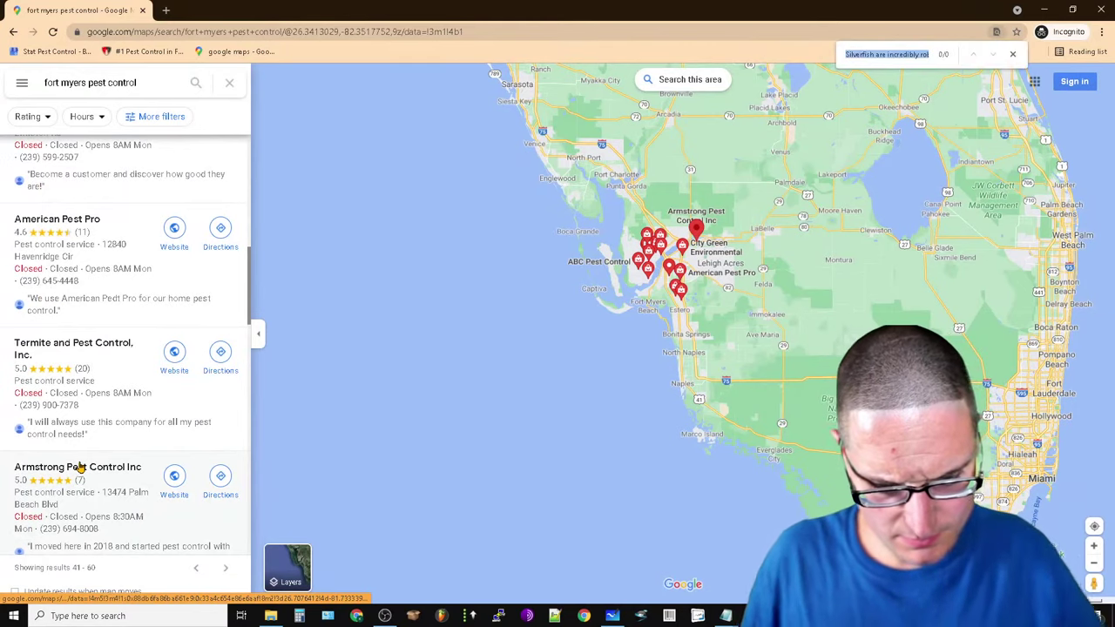
pyautogui.write('sta')
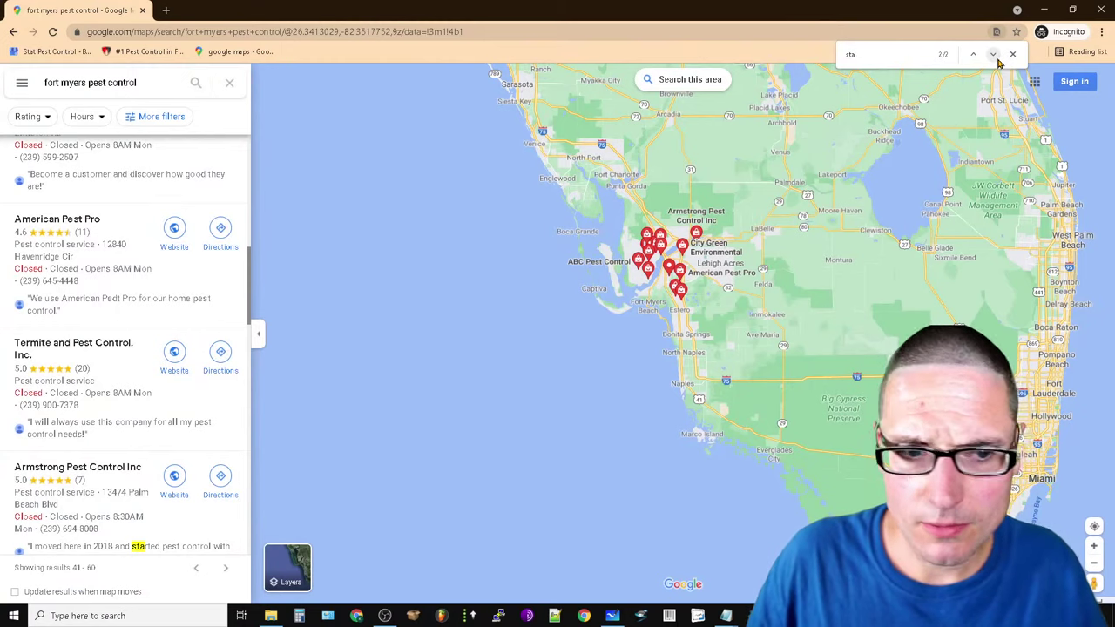
pyautogui.click(998, 61)
pyautogui.click(998, 61)
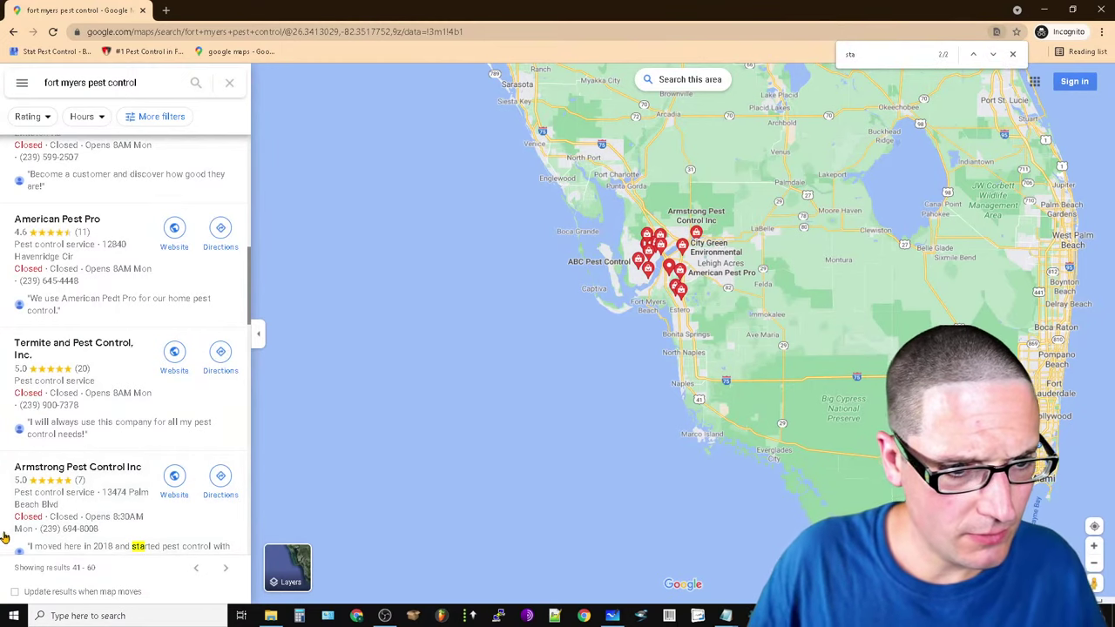
pyautogui.scroll(-4, 64, 468)
pyautogui.scroll(-2, 109, 481)
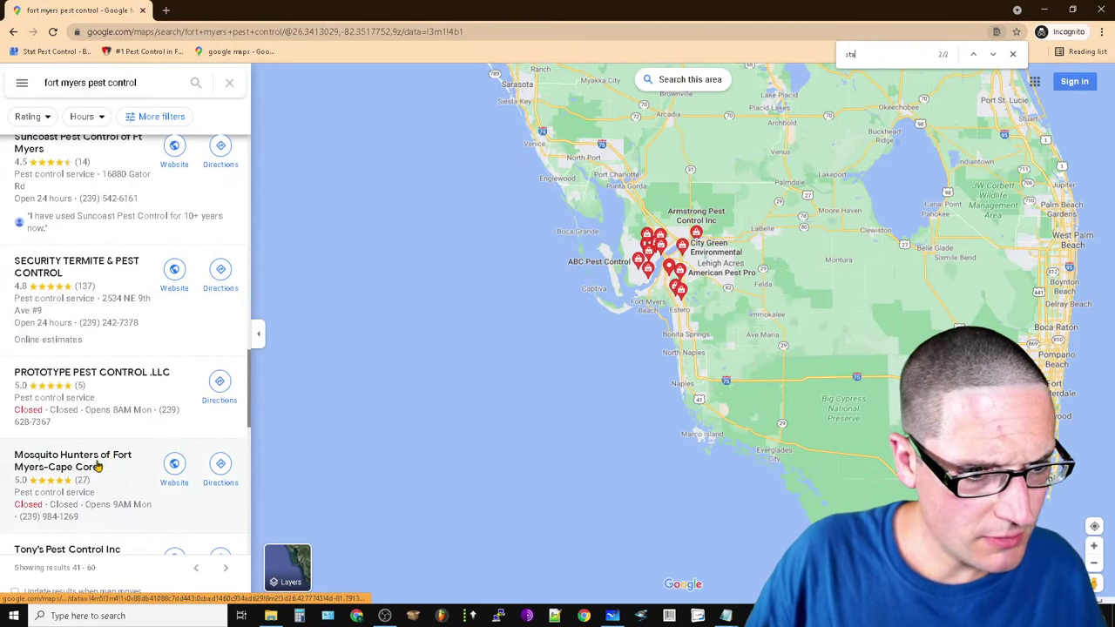
pyautogui.scroll(-6, 140, 462)
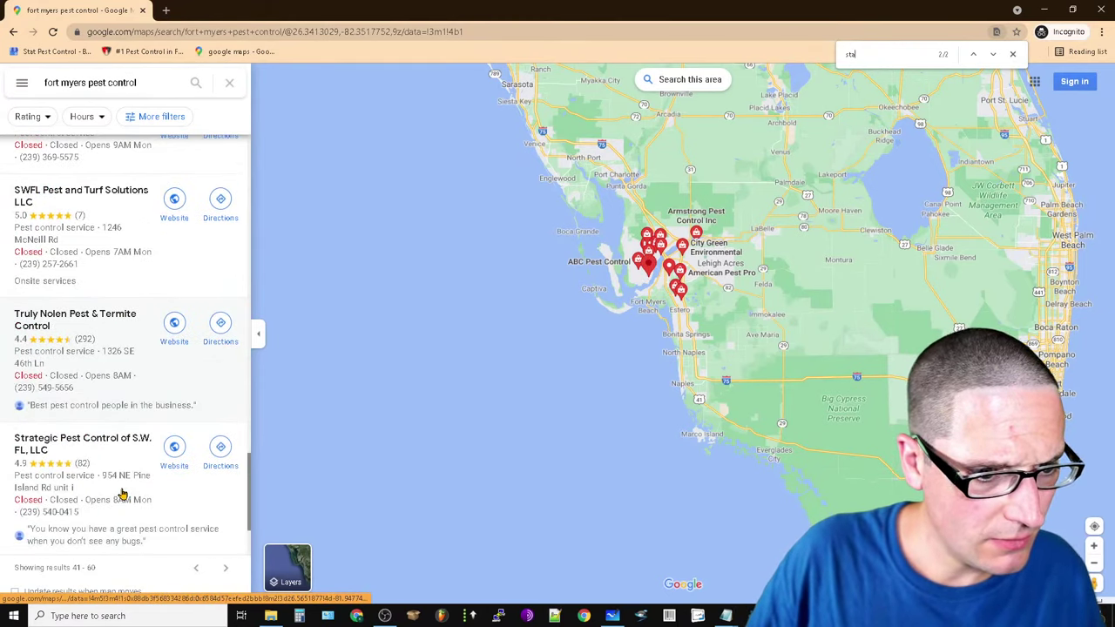
pyautogui.scroll(-2, 150, 492)
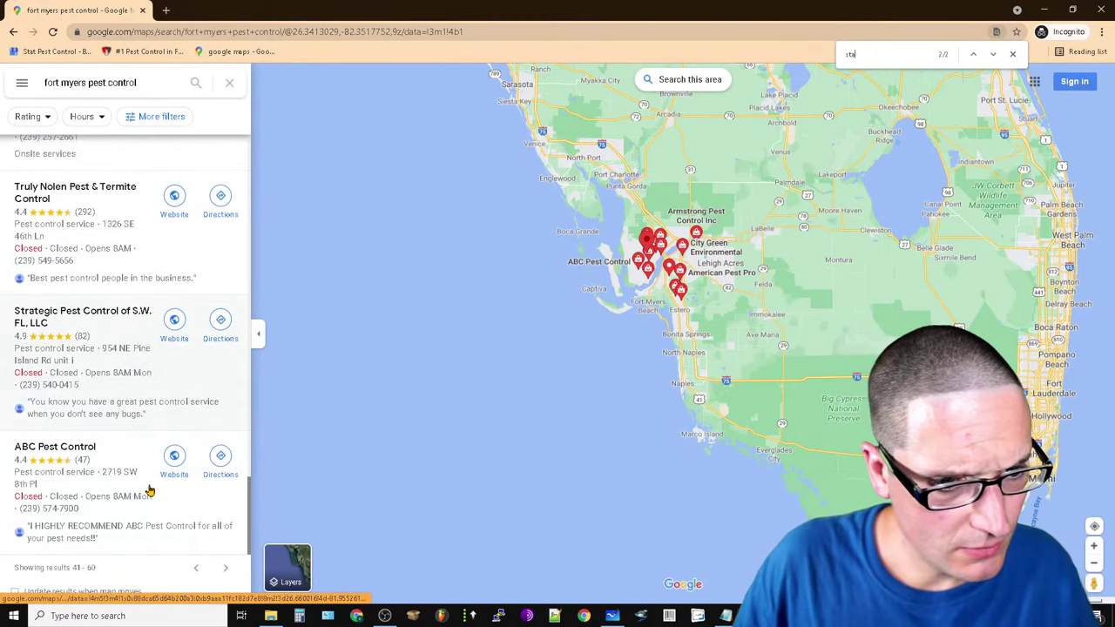
# Go to the fourth page of Maps listings and look through its entries for Stat Pest Control
pyautogui.click(227, 569)
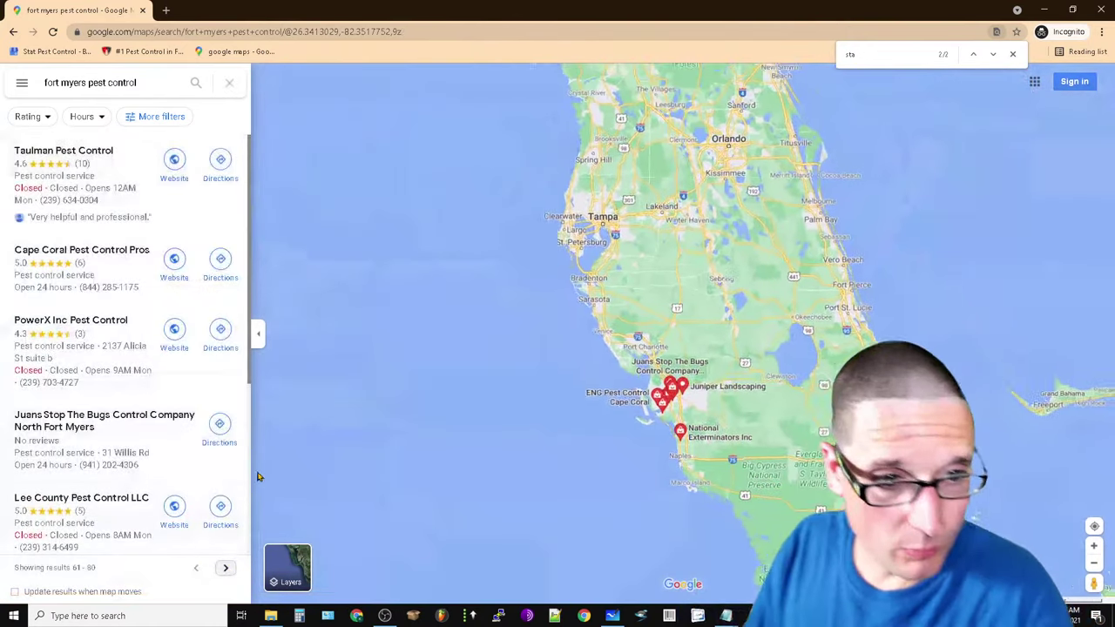
pyautogui.scroll(-4, 131, 449)
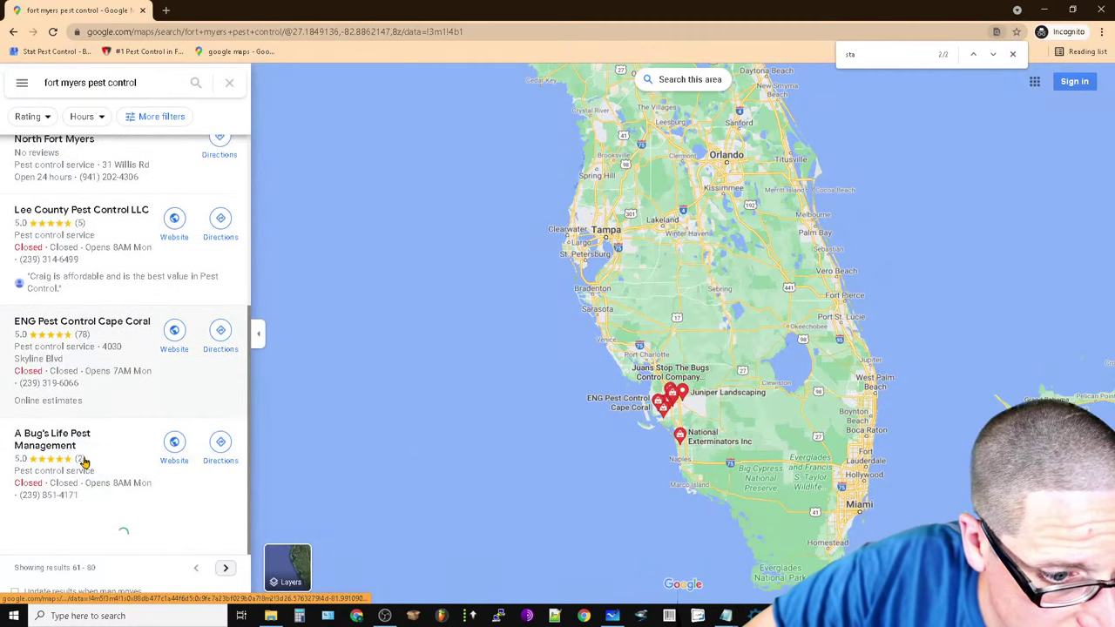
pyautogui.scroll(-5, 84, 461)
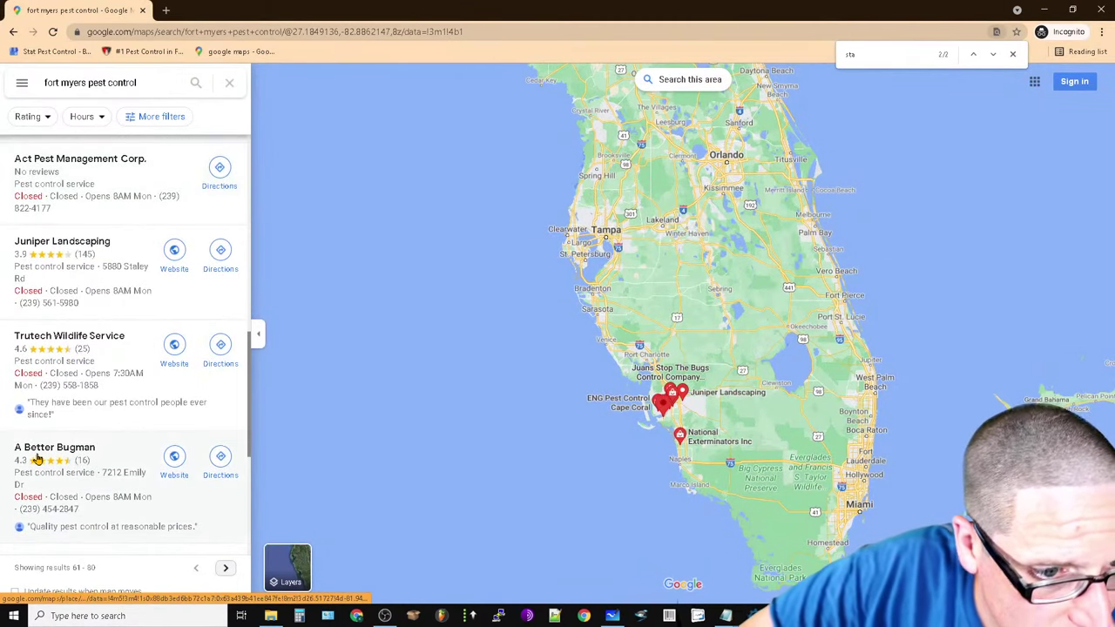
pyautogui.scroll(-2, 37, 459)
pyautogui.scroll(-4, 105, 485)
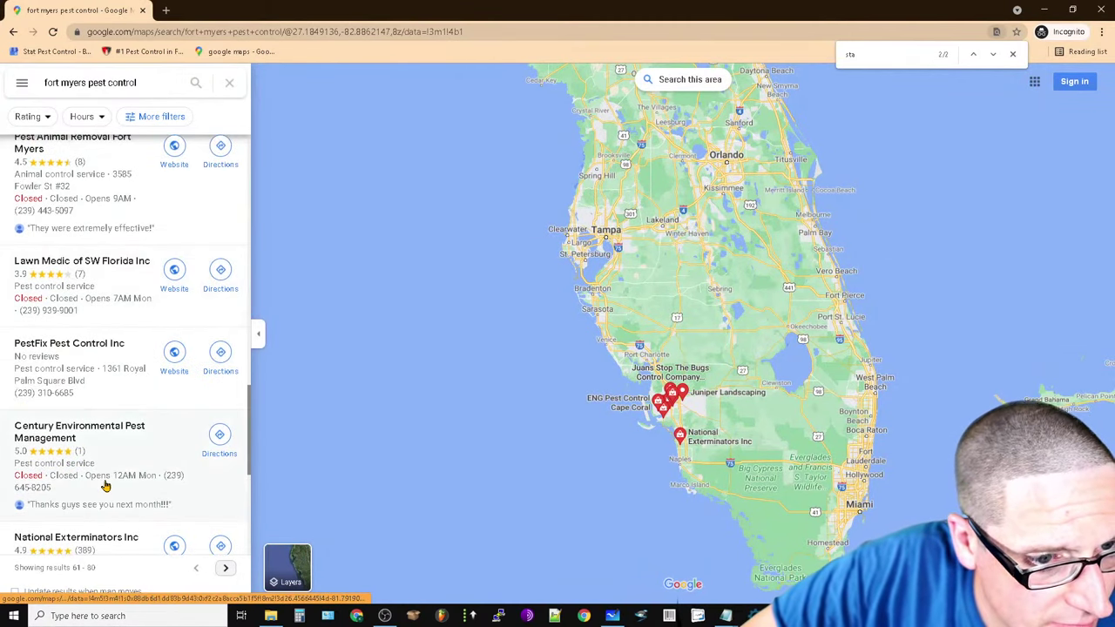
pyautogui.scroll(-4, 114, 497)
pyautogui.scroll(12, 132, 453)
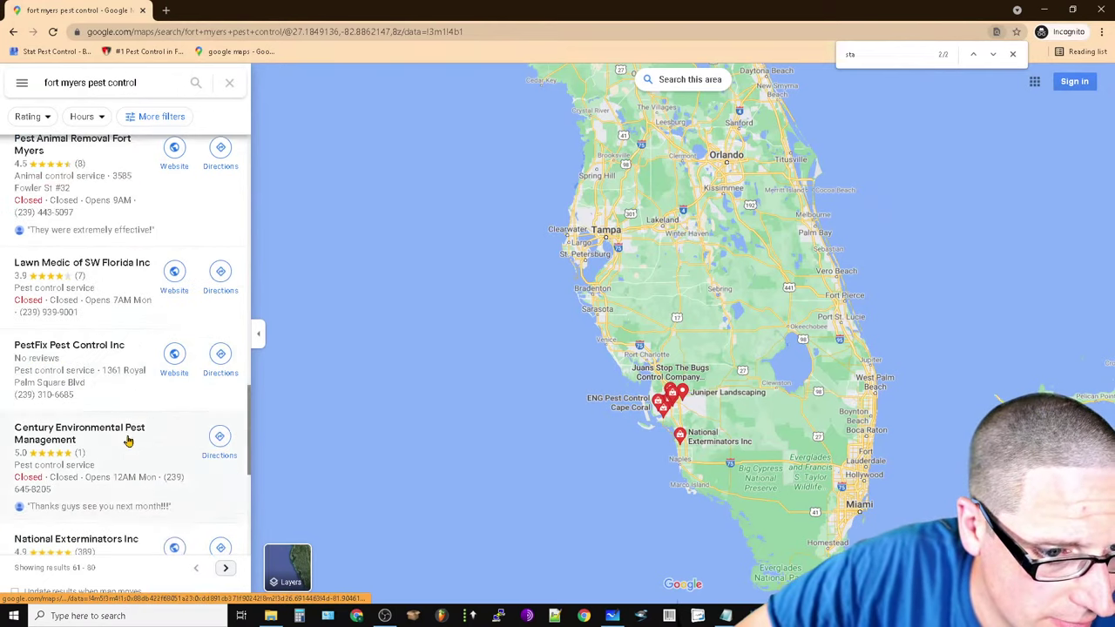
# Search Maps for "pest control fort myers" in place of the current query
pyautogui.click(162, 81)
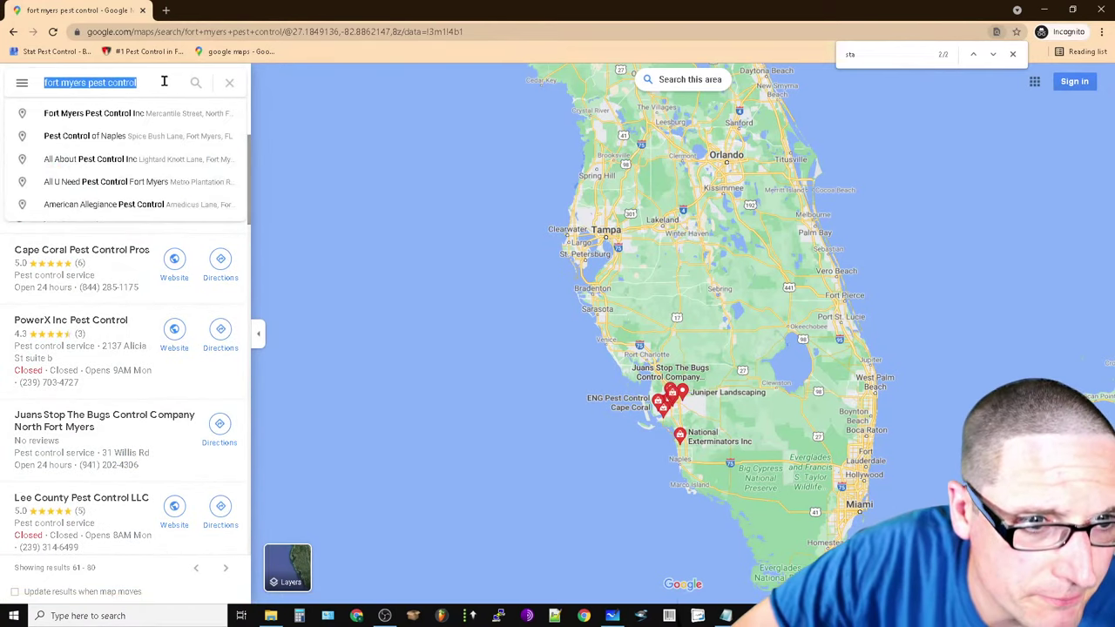
pyautogui.write('pest con')
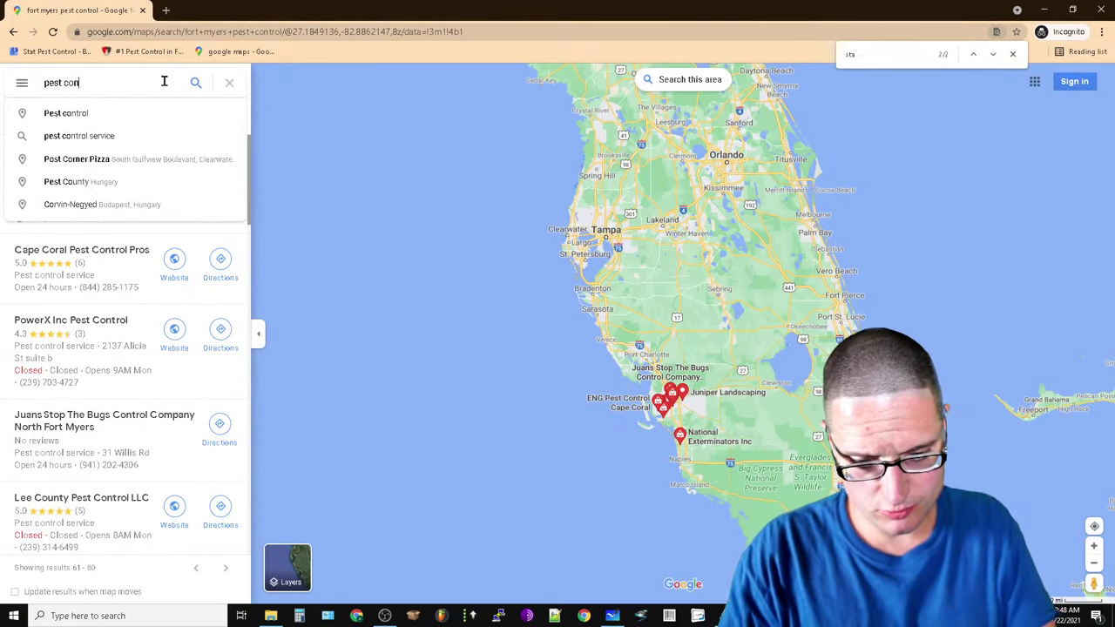
pyautogui.write('trol fort myers')
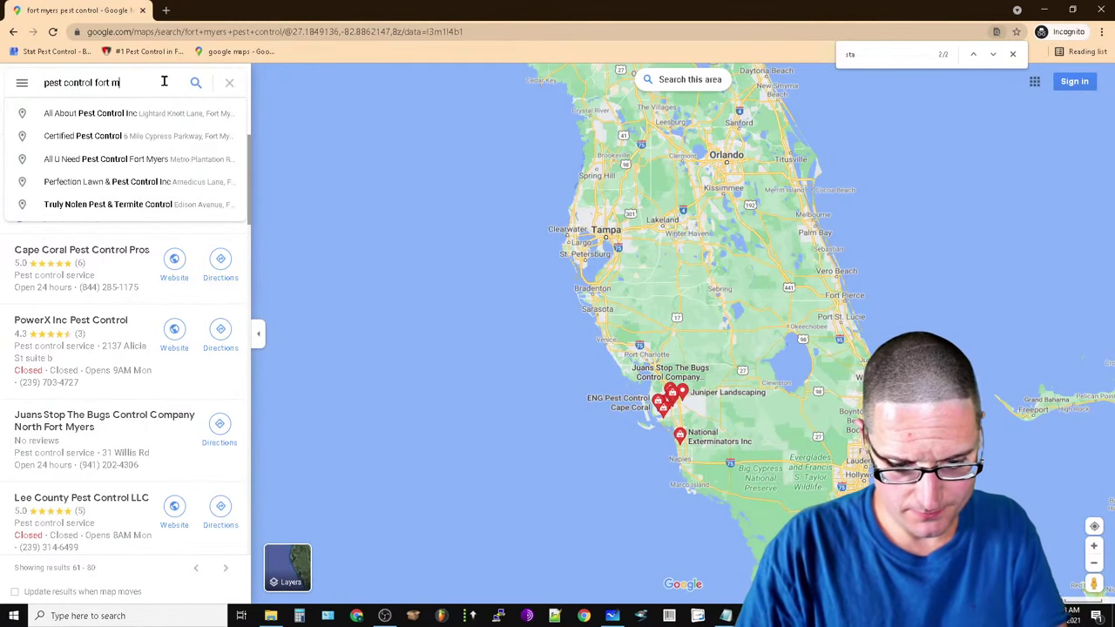
pyautogui.press('Return')
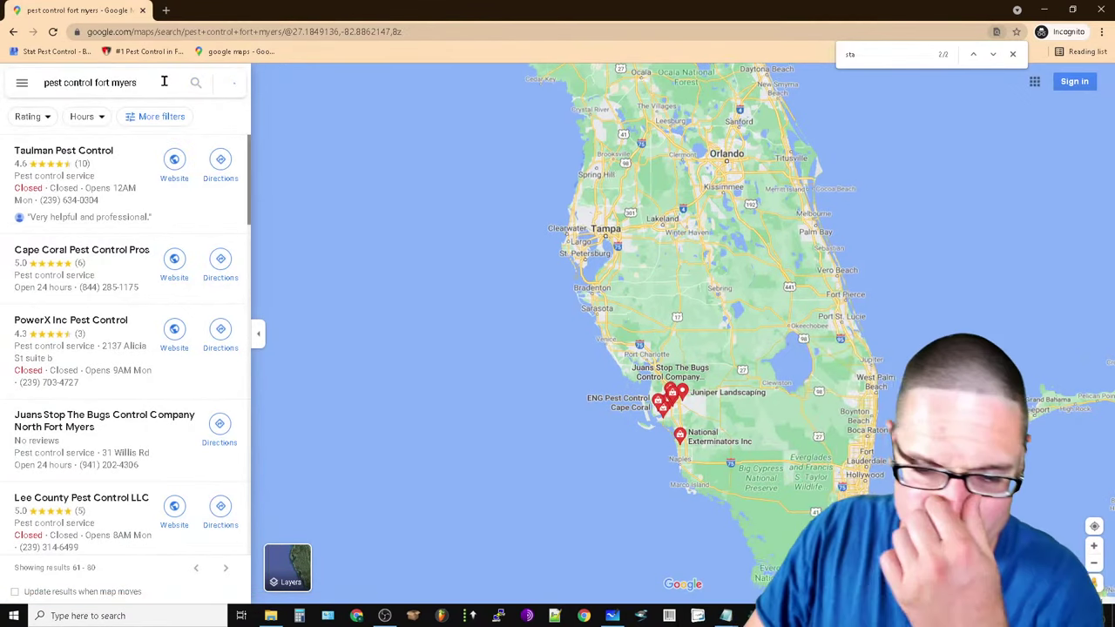
# Examine the first page of listings for "pest control fort myers" and compare Stat Pest Control's position with the top competitors
pyautogui.moveTo(292, 586)
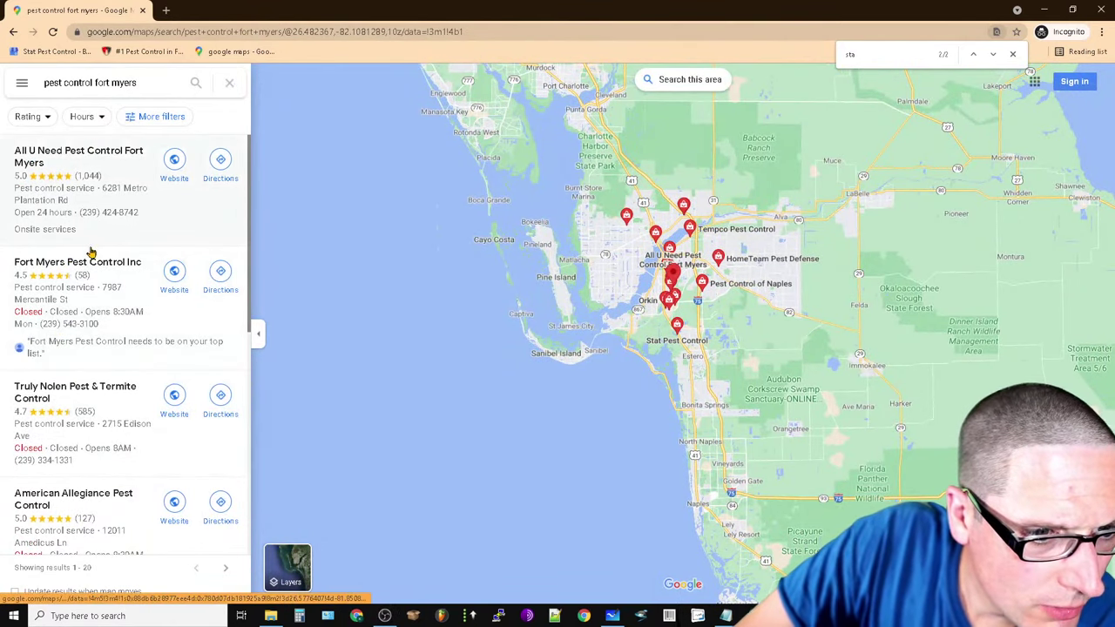
pyautogui.scroll(-4, 73, 312)
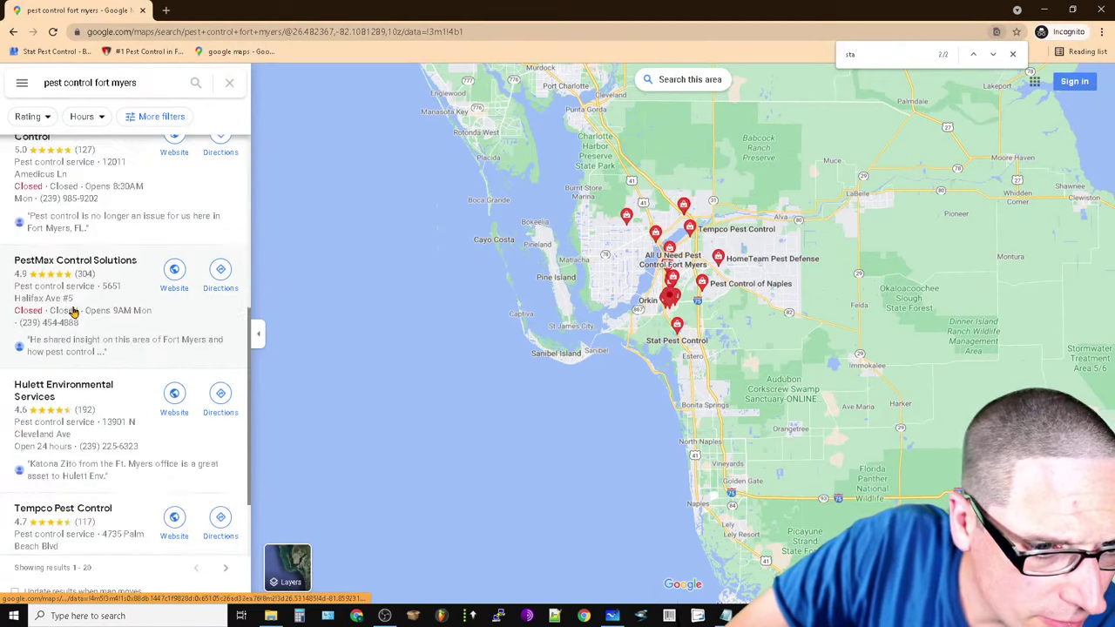
pyautogui.scroll(-1, 178, 397)
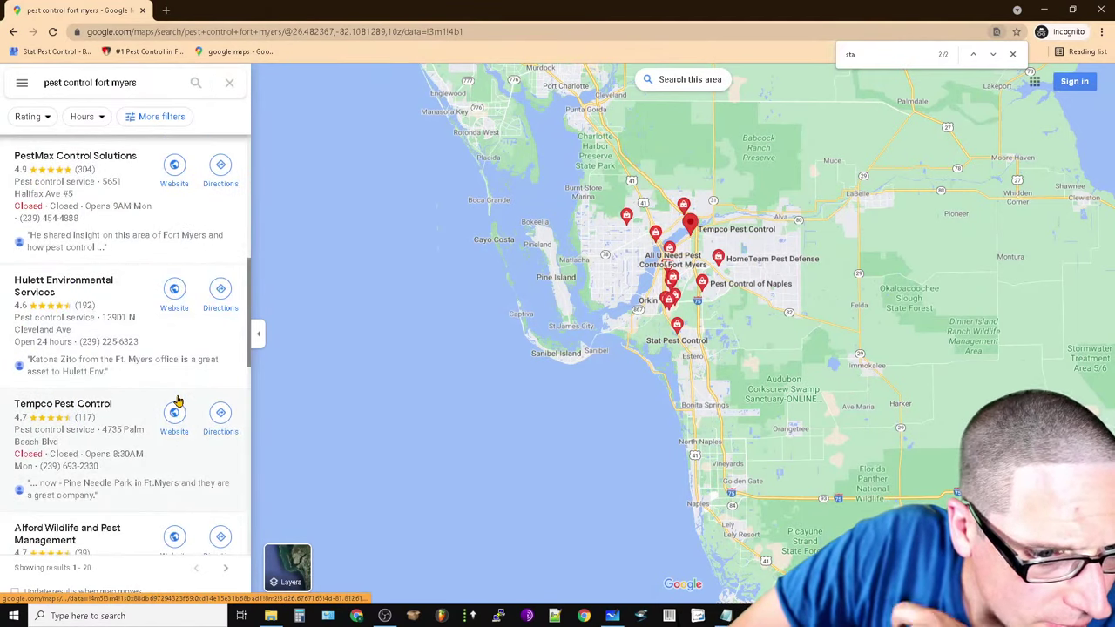
pyautogui.scroll(-6, 179, 401)
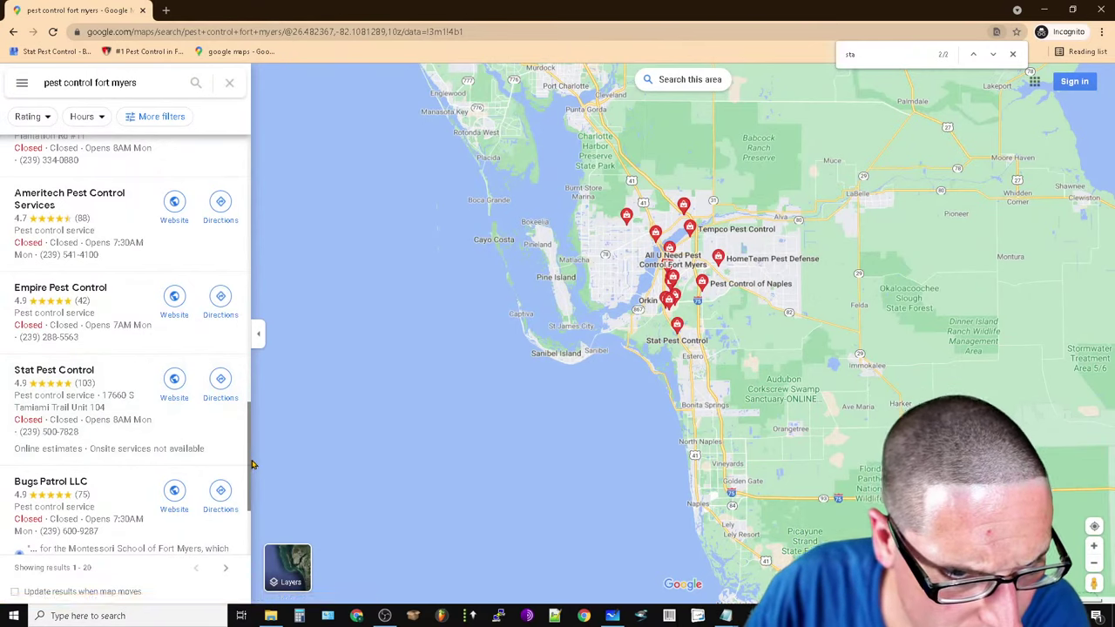
pyautogui.moveTo(251, 464); pyautogui.dragTo(273, 178)
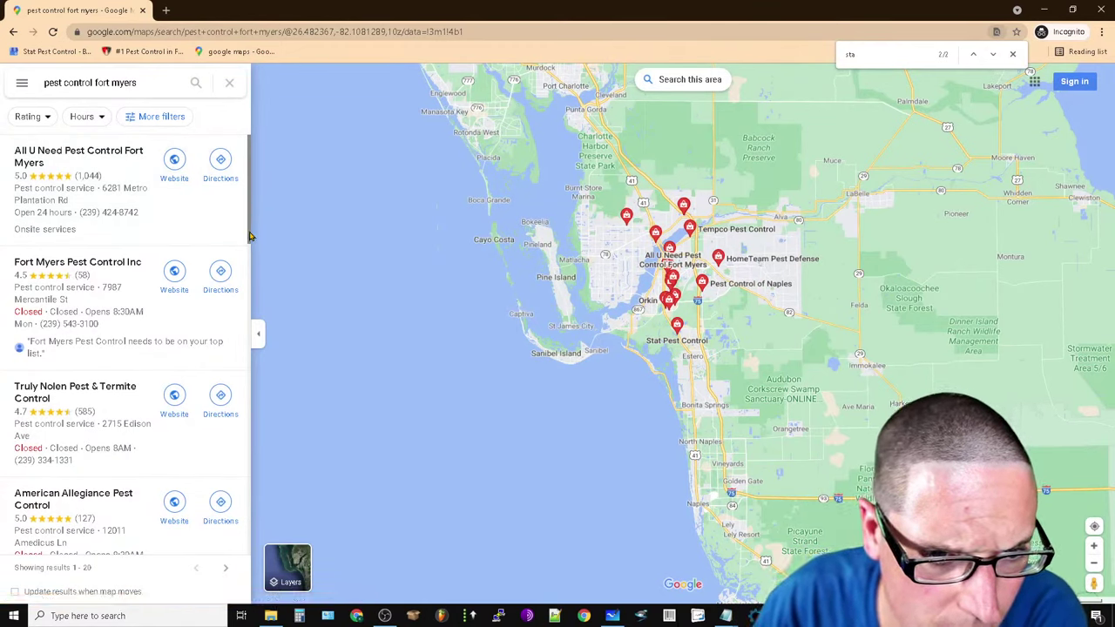
pyautogui.moveTo(248, 236); pyautogui.dragTo(229, 487)
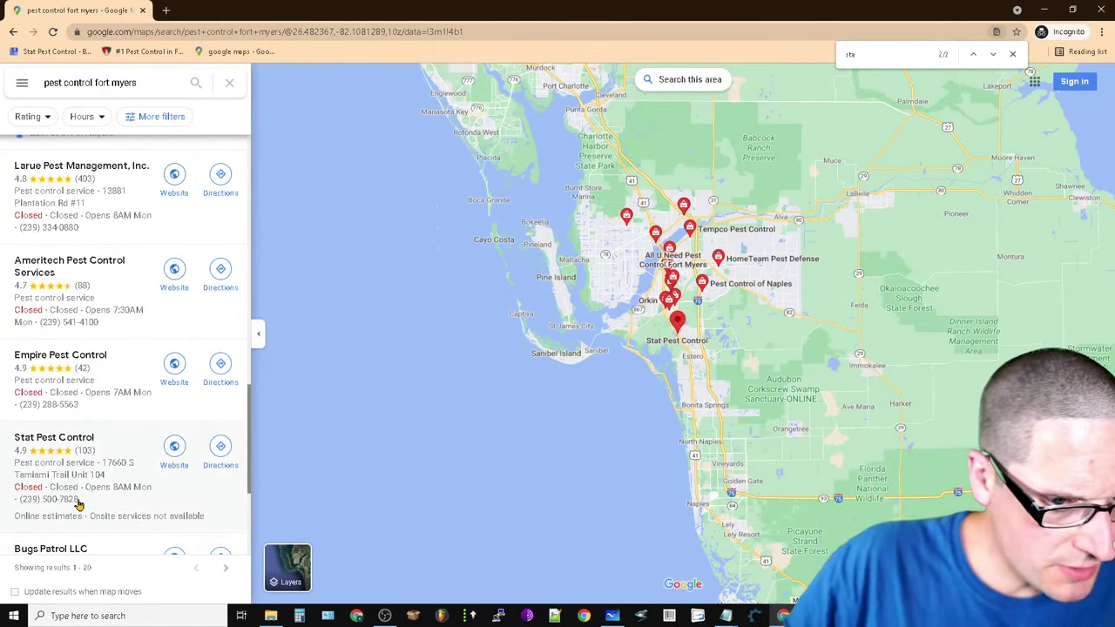
pyautogui.scroll(5, 126, 374)
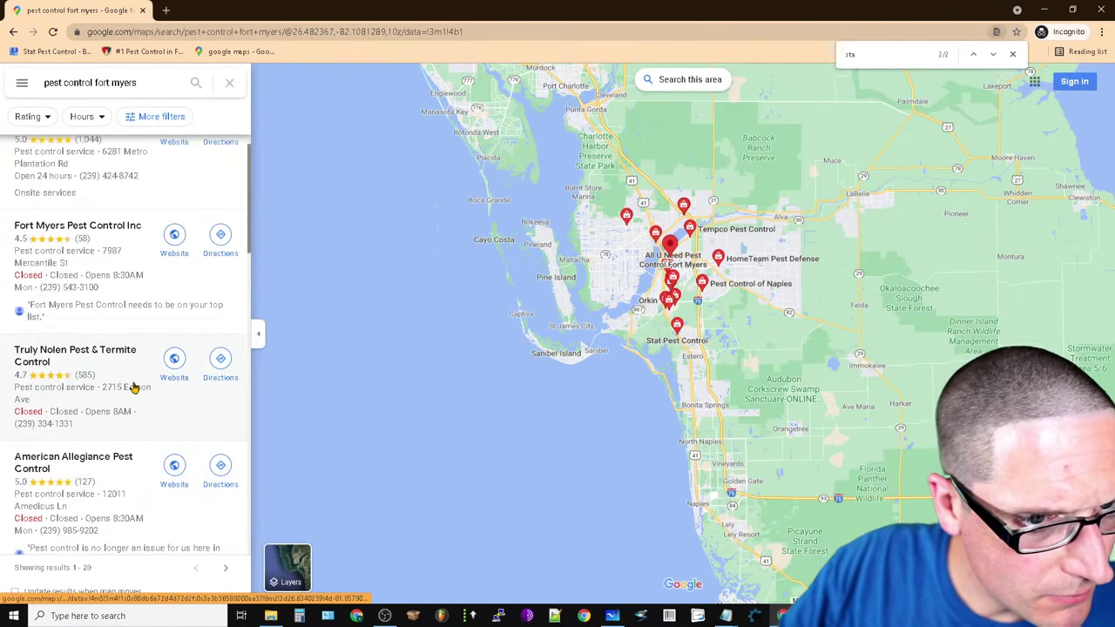
pyautogui.scroll(1, 131, 382)
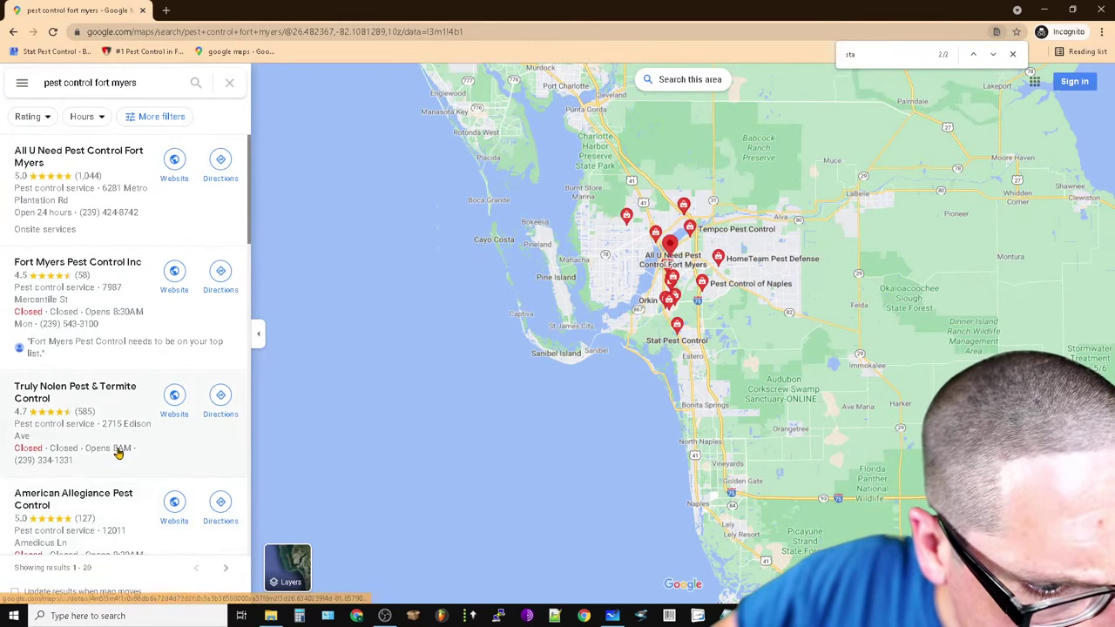
# Look over the top "pest control fort myers" listings once more and close the incognito Maps window
pyautogui.scroll(-2, 118, 452)
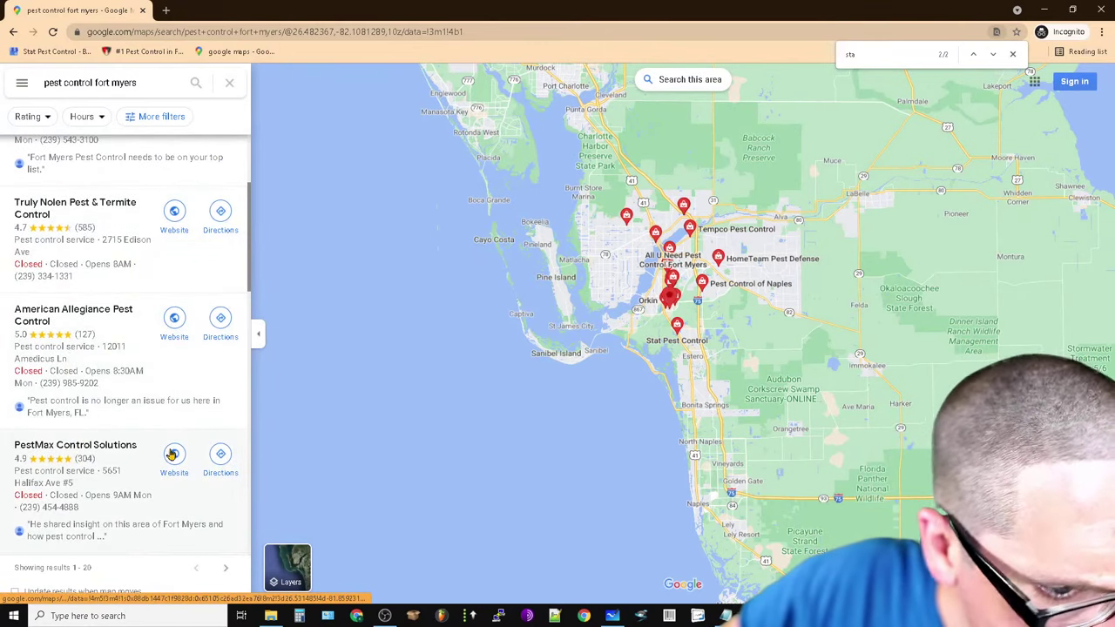
pyautogui.scroll(2, 109, 353)
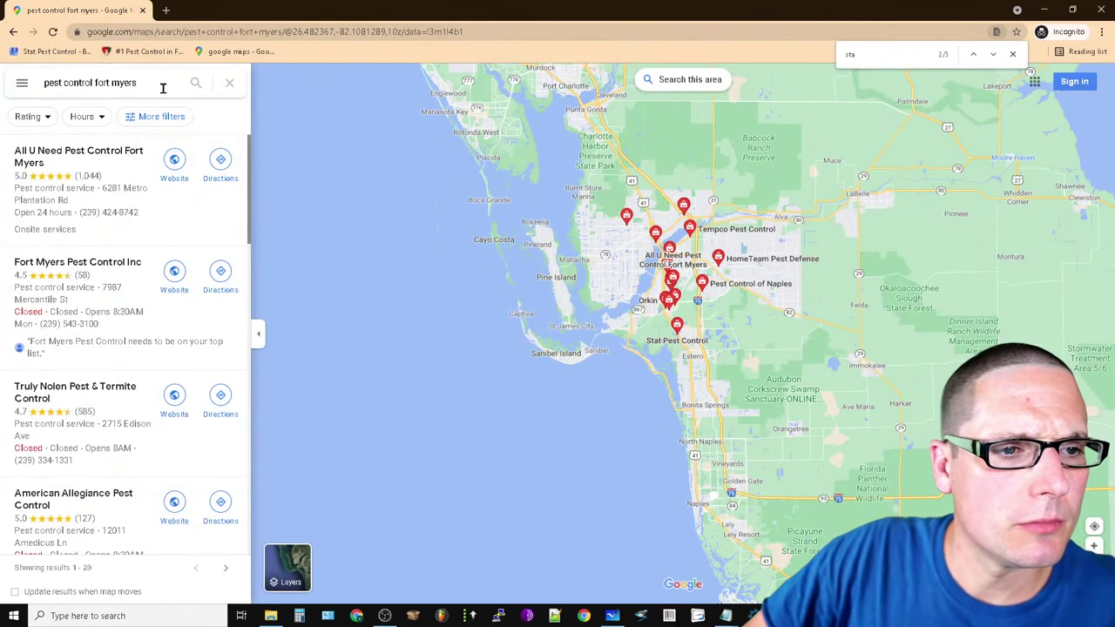
pyautogui.click(142, 10)
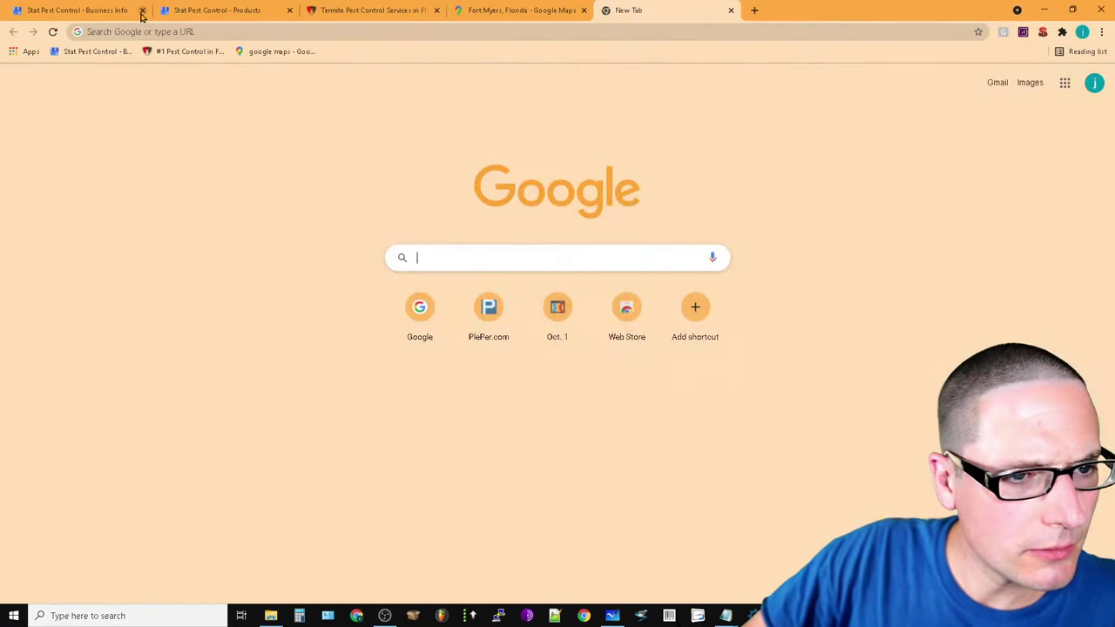
# Go to the Posts page of the Stat Pest Control business profile and start a new update post
pyautogui.click(323, 9)
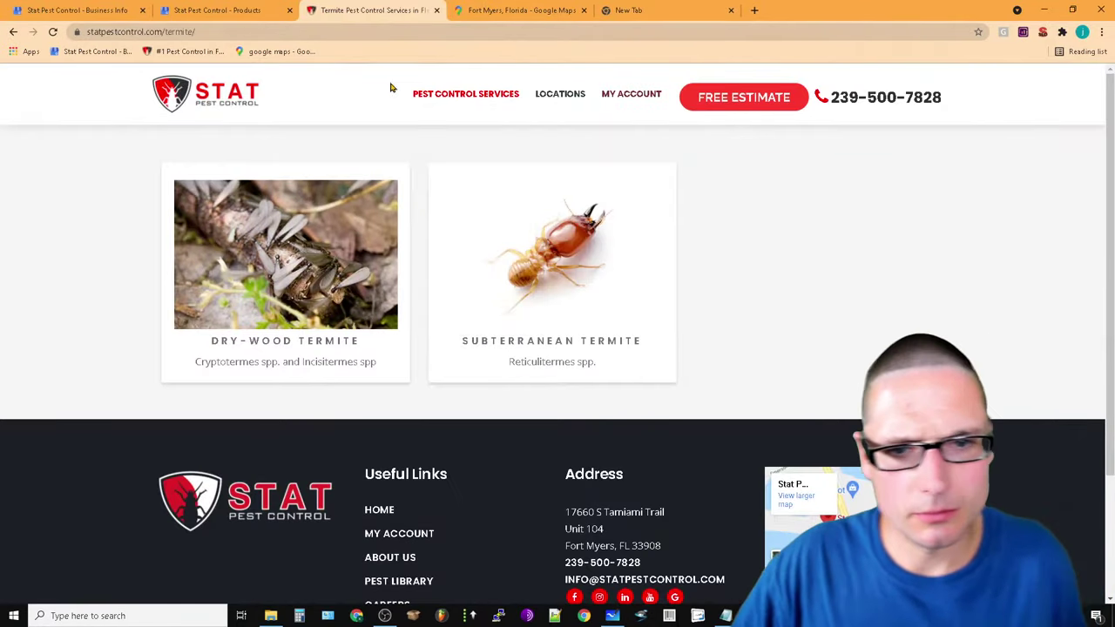
pyautogui.click(207, 7)
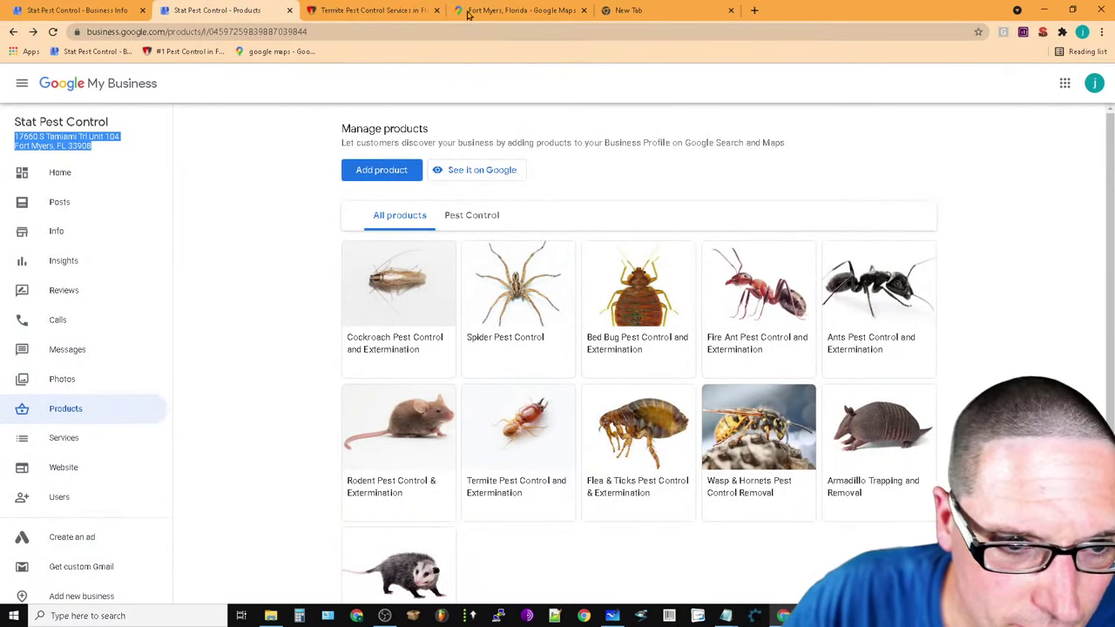
pyautogui.click(50, 218)
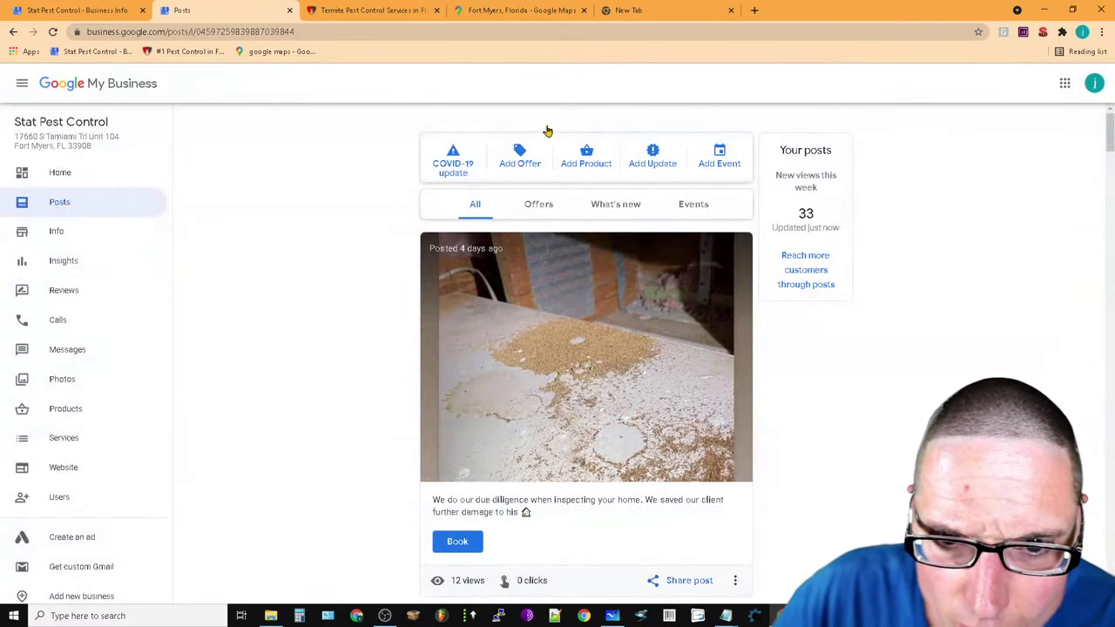
pyautogui.click(628, 151)
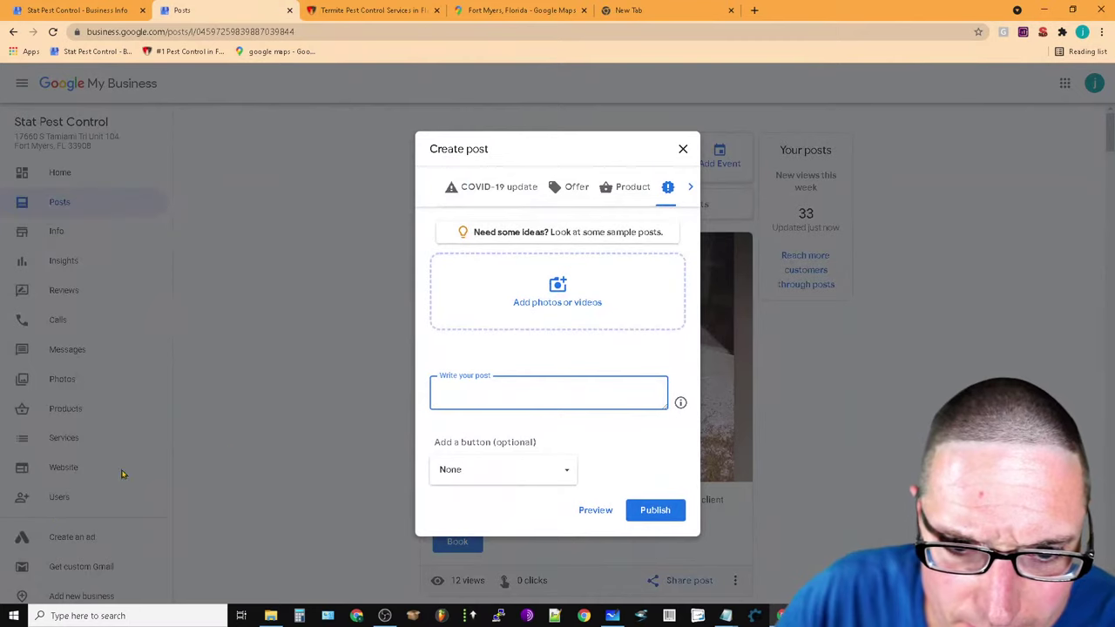
# Attach the spider photo from its 2021-07-25 album to the new post
pyautogui.click(594, 297)
pyautogui.click(310, 183)
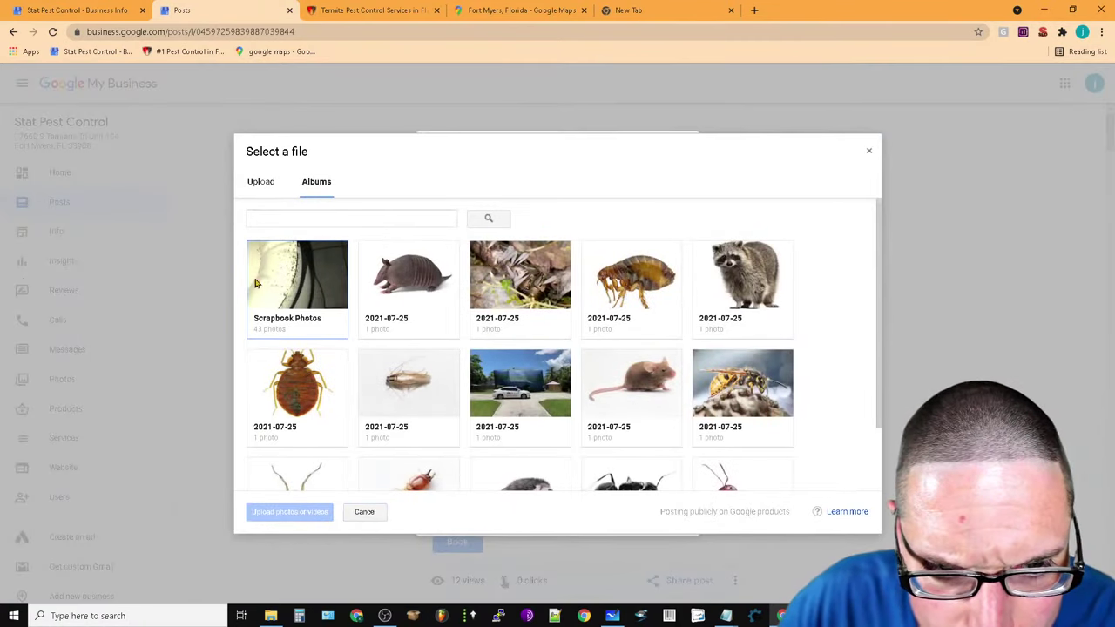
pyautogui.scroll(-1, 748, 392)
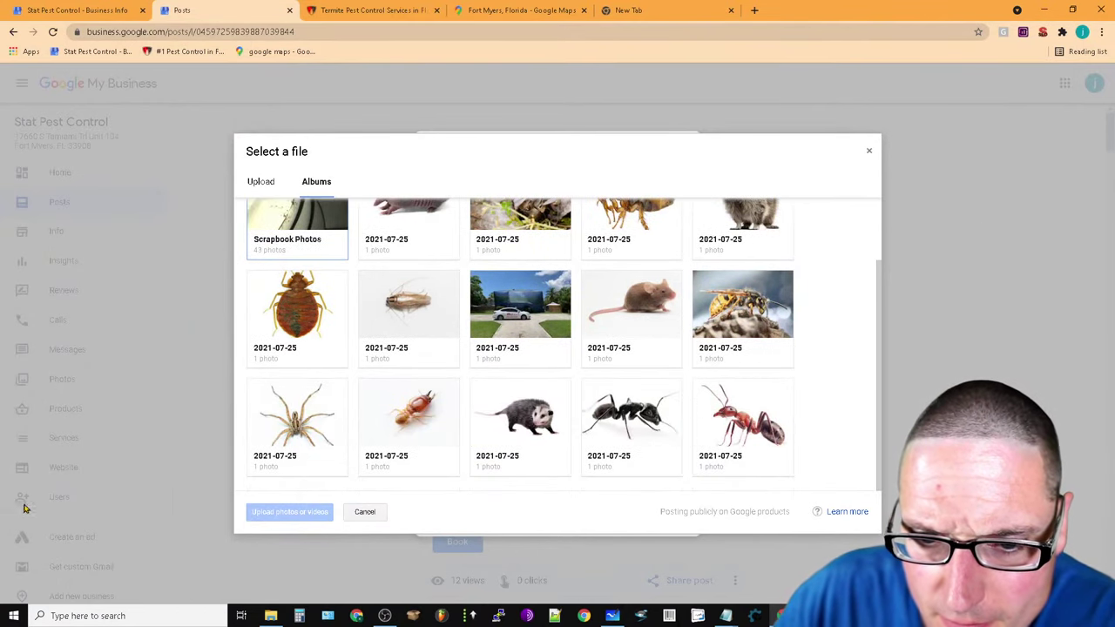
pyautogui.click(287, 411)
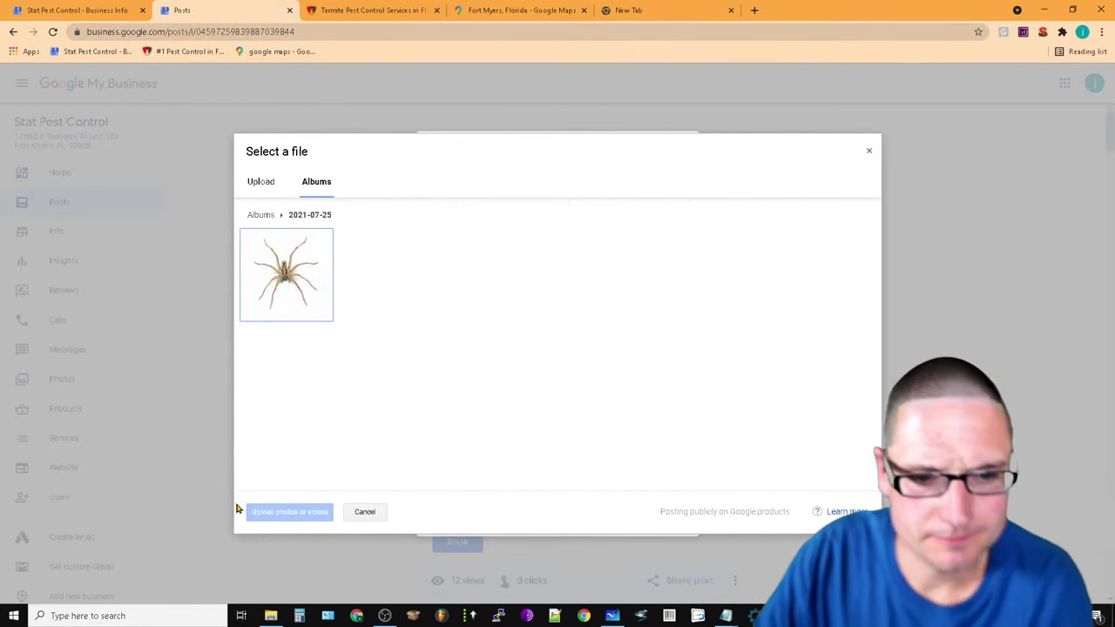
pyautogui.click(253, 313)
pyautogui.click(293, 513)
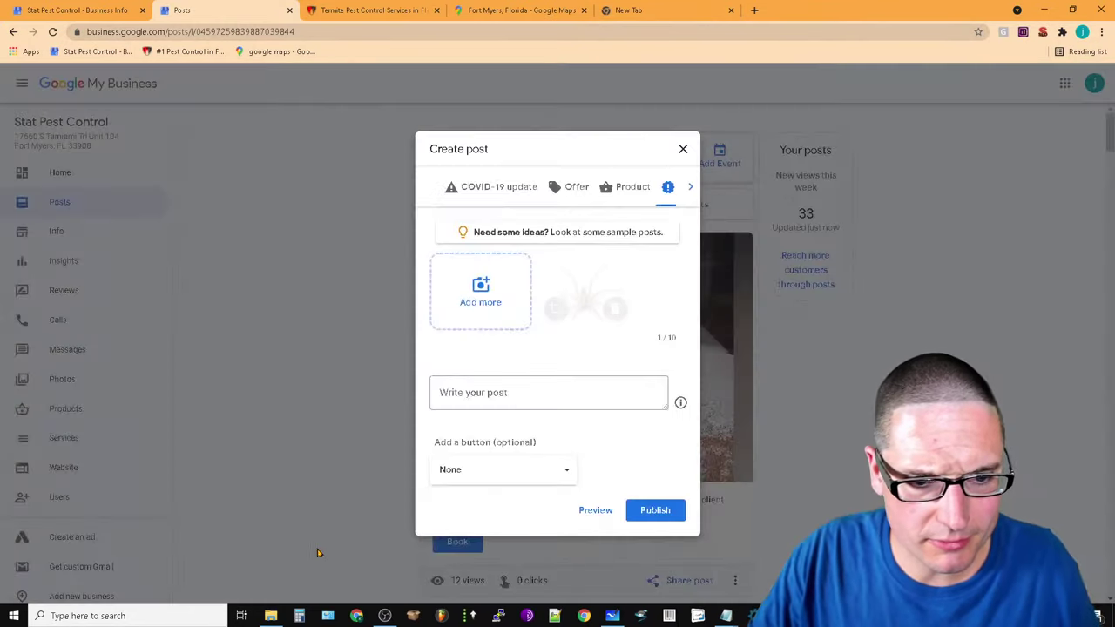
# Leave the post text empty and enter "pest control fort myers" as a Google query in the open blank tab
pyautogui.click(522, 393)
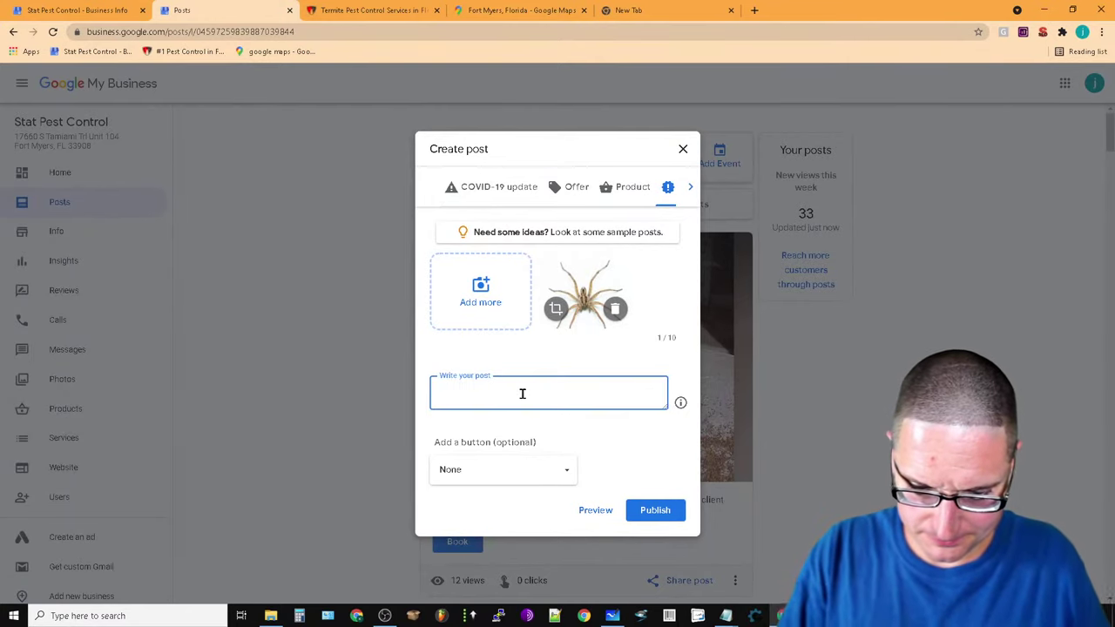
pyautogui.click(623, 10)
pyautogui.click(501, 7)
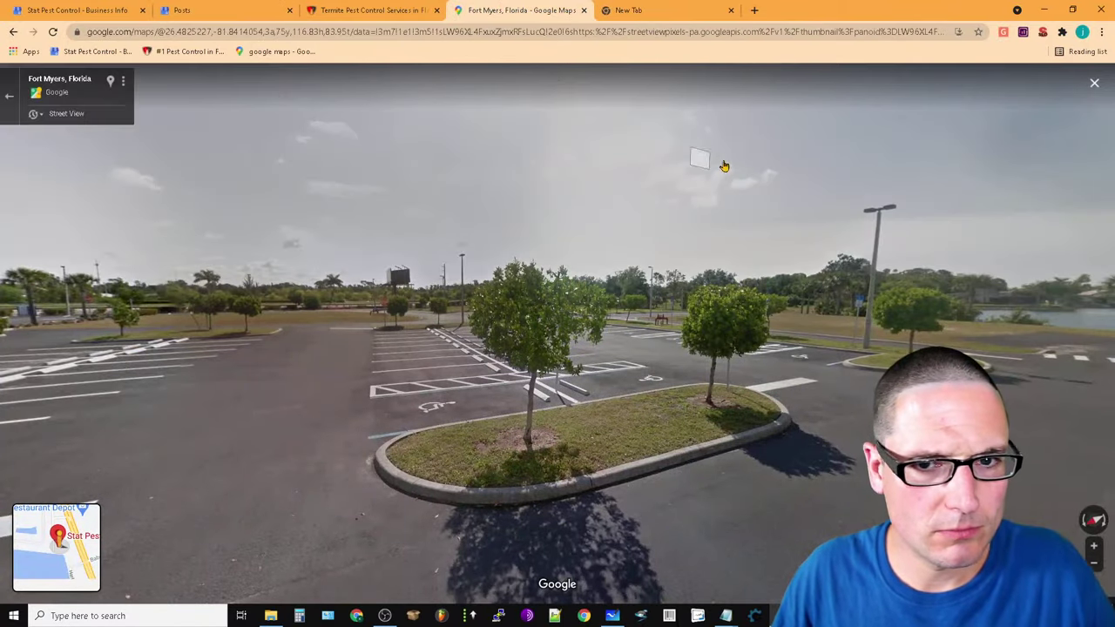
pyautogui.click(620, 10)
pyautogui.click(485, 256)
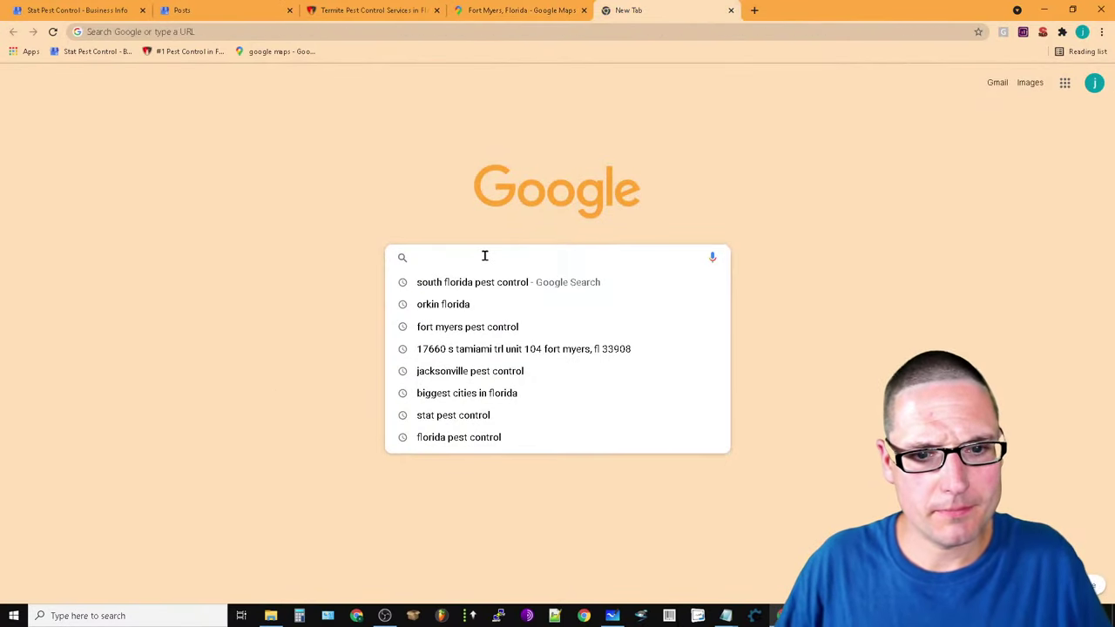
pyautogui.write('pest cont')
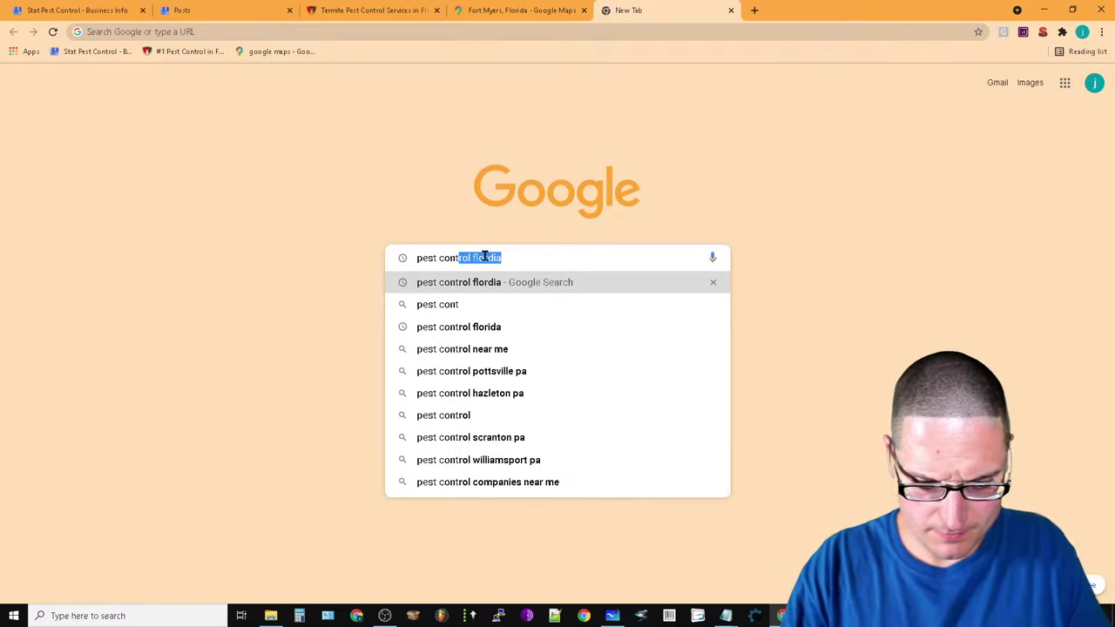
pyautogui.write('rol fort myers')
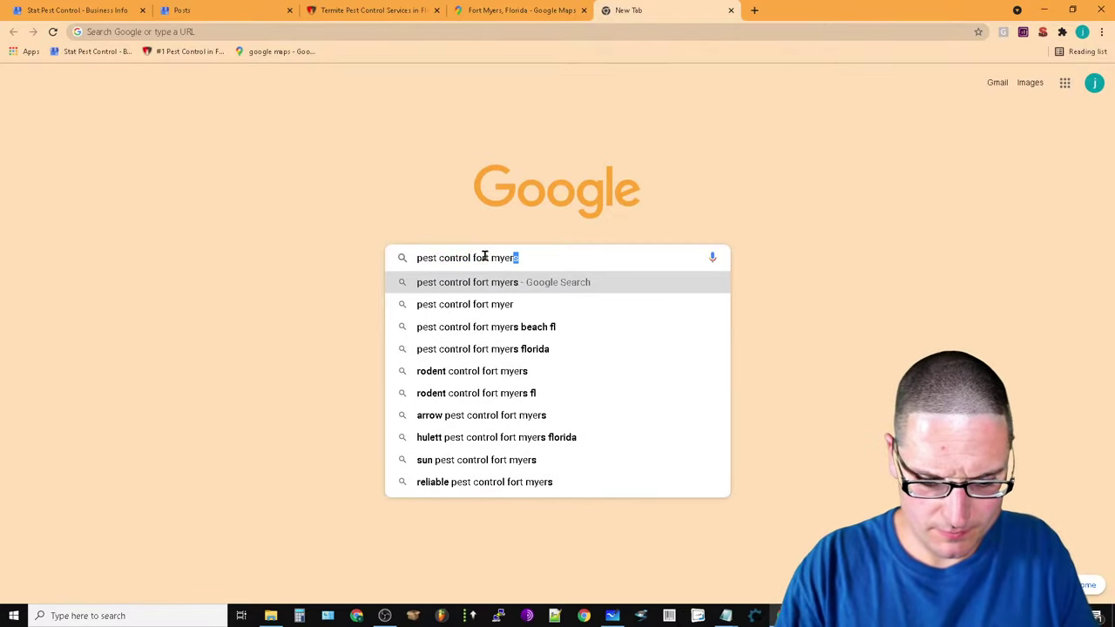
# Examine the Stat Pest Control homepage's main heading and its page title in the SEO extension's summary
pyautogui.click(389, 10)
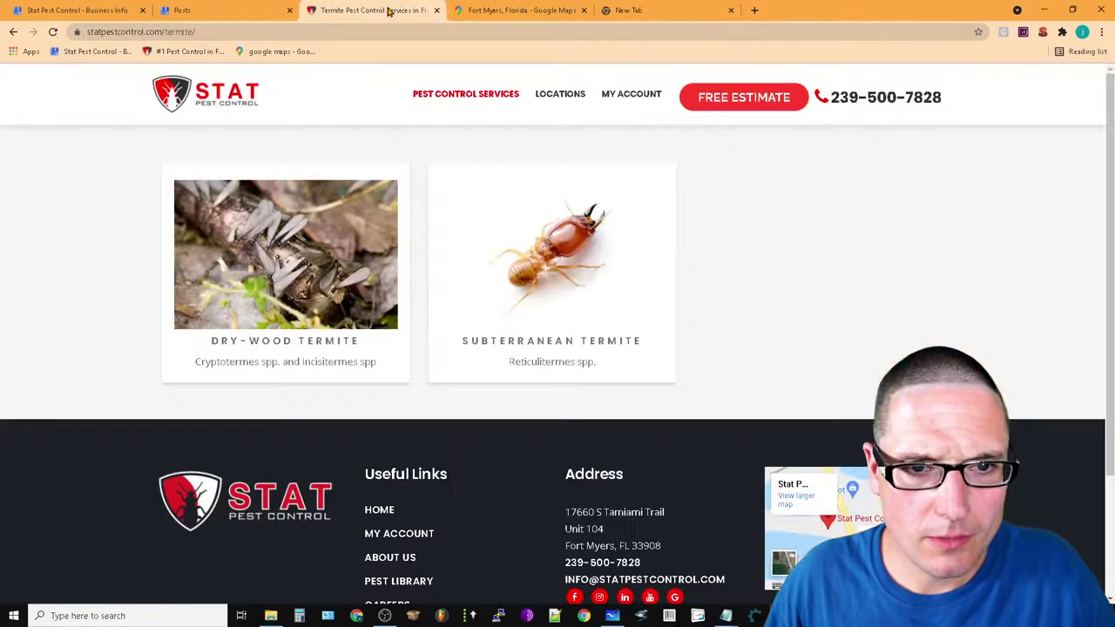
pyautogui.click(183, 107)
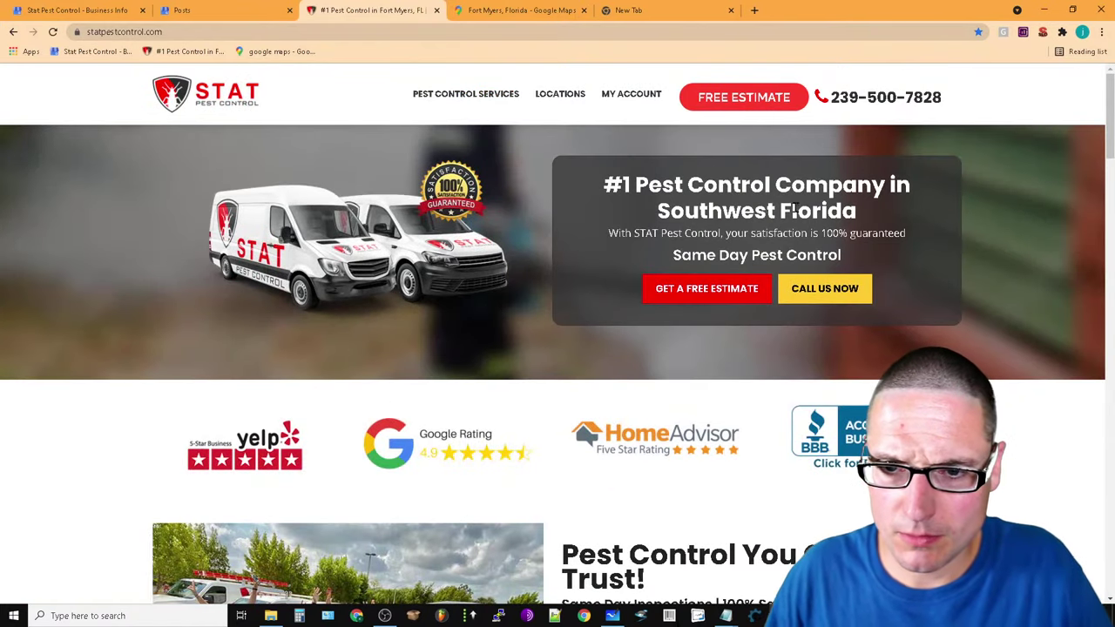
pyautogui.moveTo(912, 221); pyautogui.dragTo(586, 190)
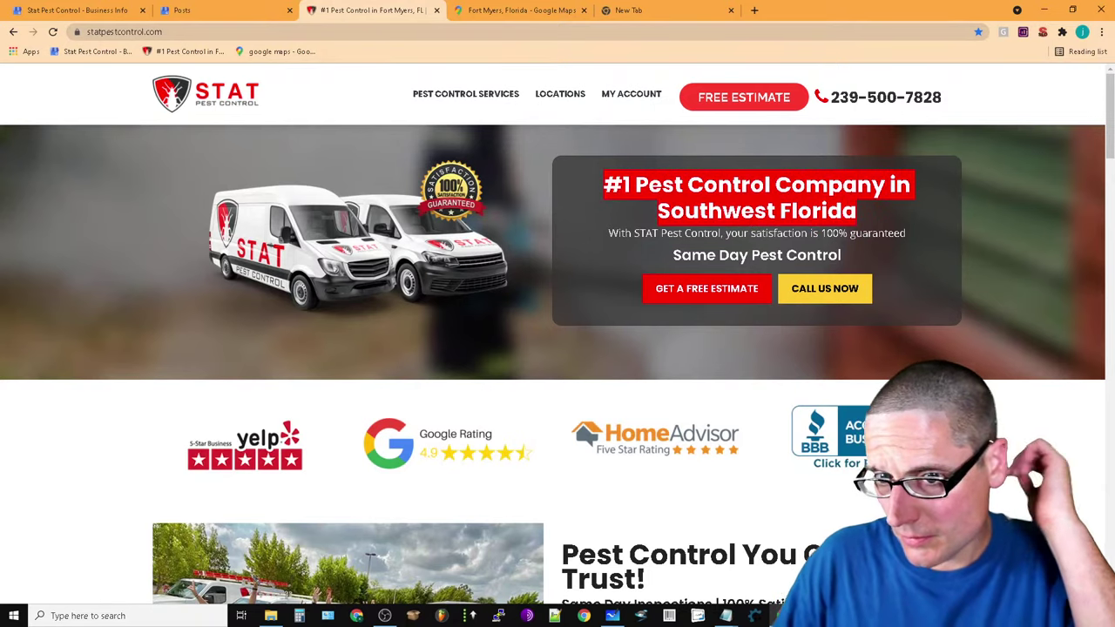
pyautogui.click(1044, 31)
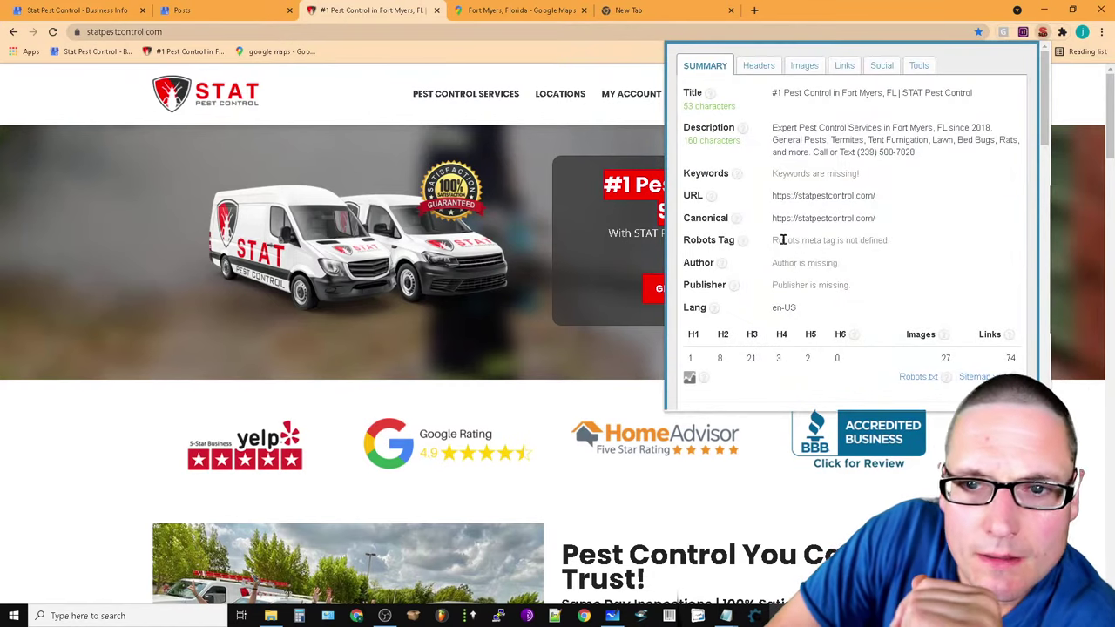
pyautogui.tripleClick(794, 91)
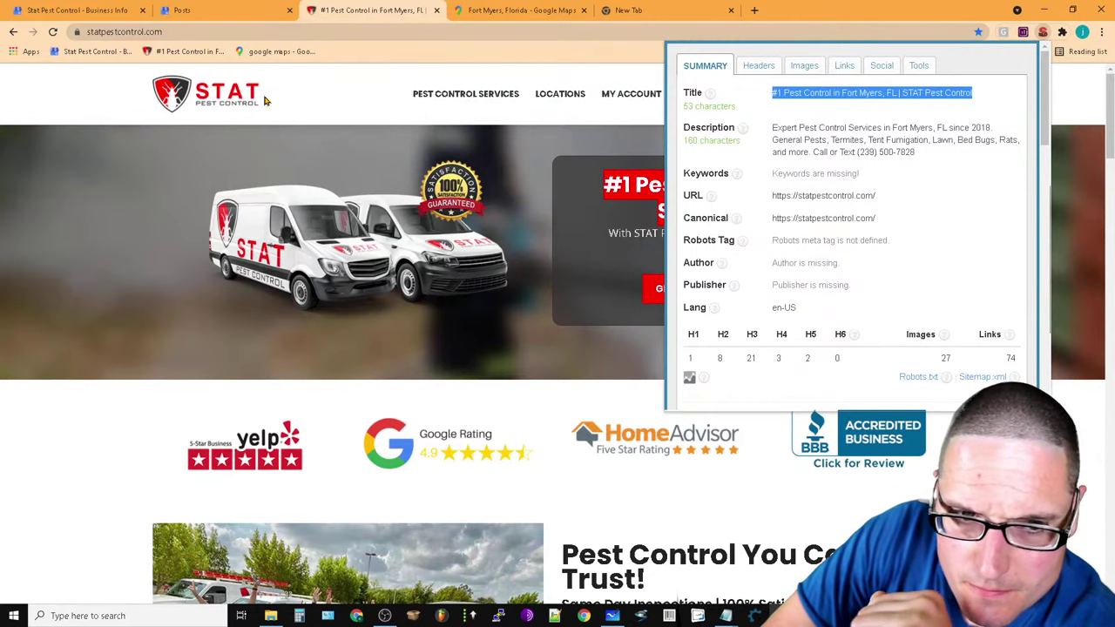
pyautogui.click(350, 79)
pyautogui.click(542, 10)
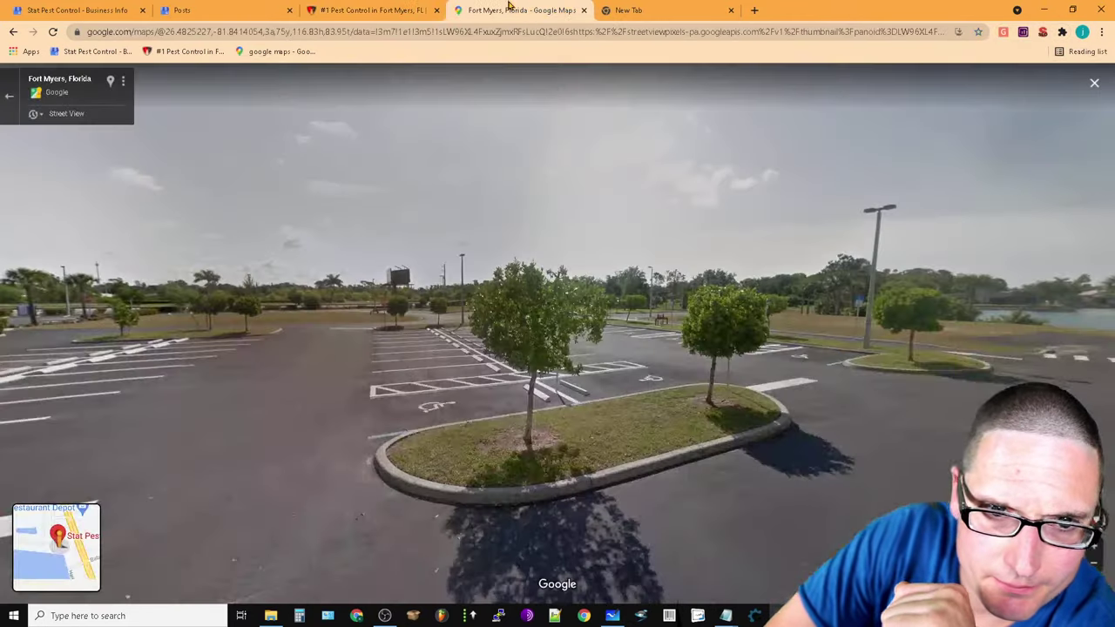
pyautogui.click(659, 8)
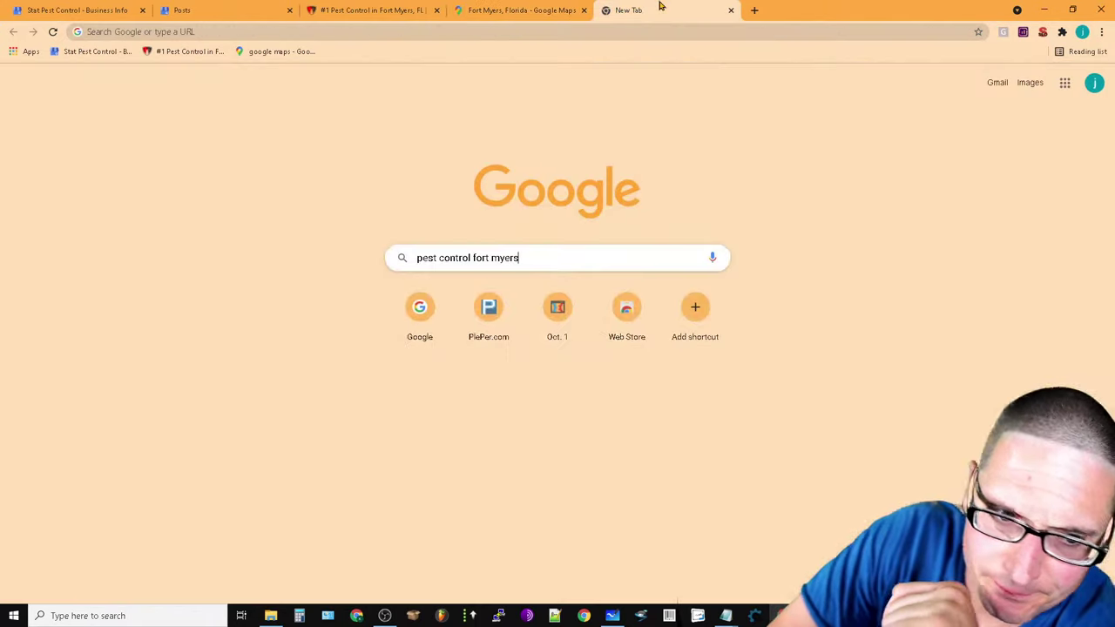
pyautogui.click(492, 10)
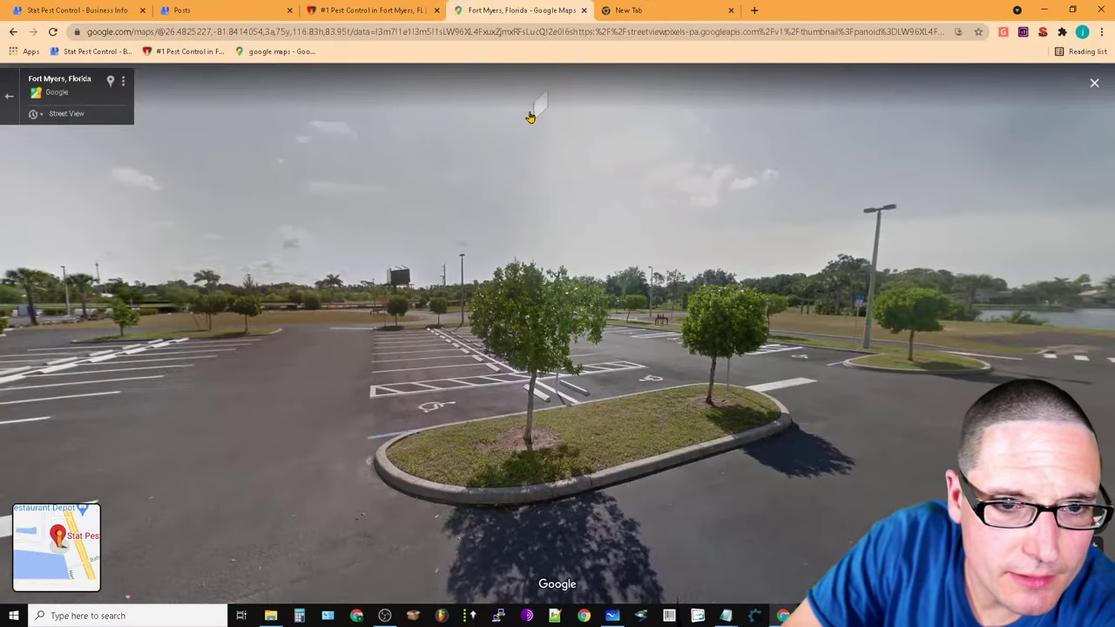
pyautogui.click(79, 8)
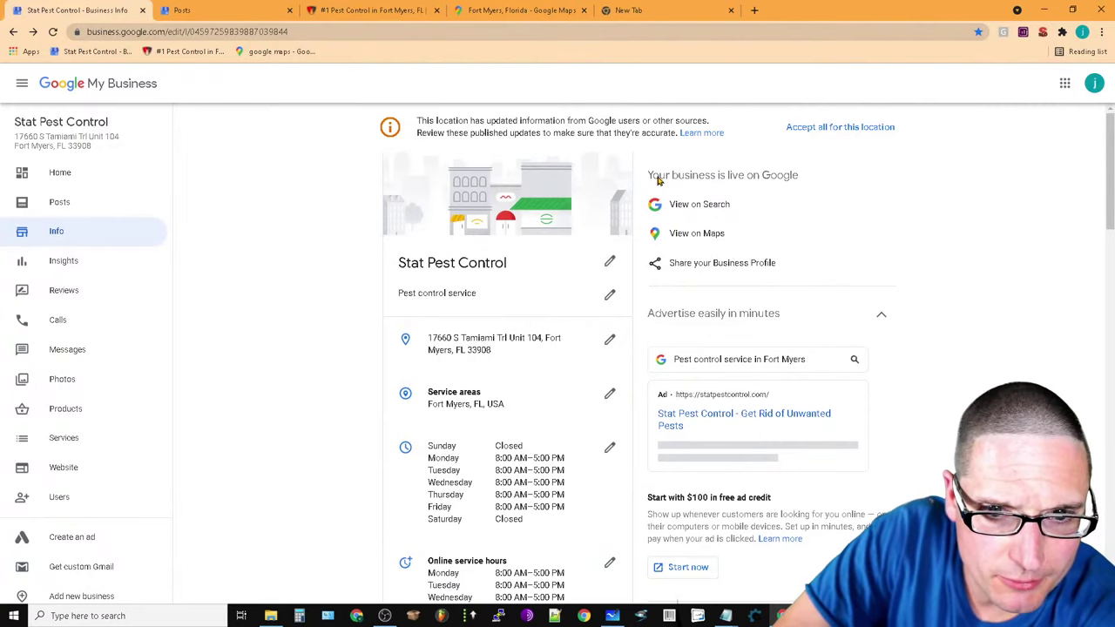
# Write "Pest Control Fort Myers - Stat is ready to give you a estimate today." as the text of the spider post
pyautogui.click(178, 8)
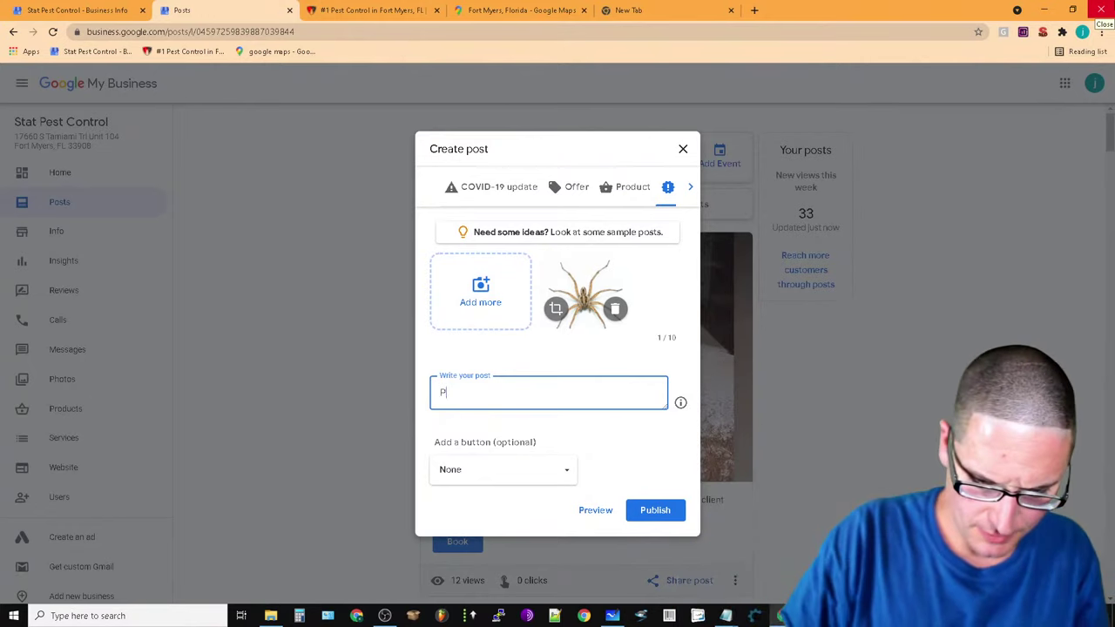
pyautogui.write('est Control Fort Myers - Stat i')
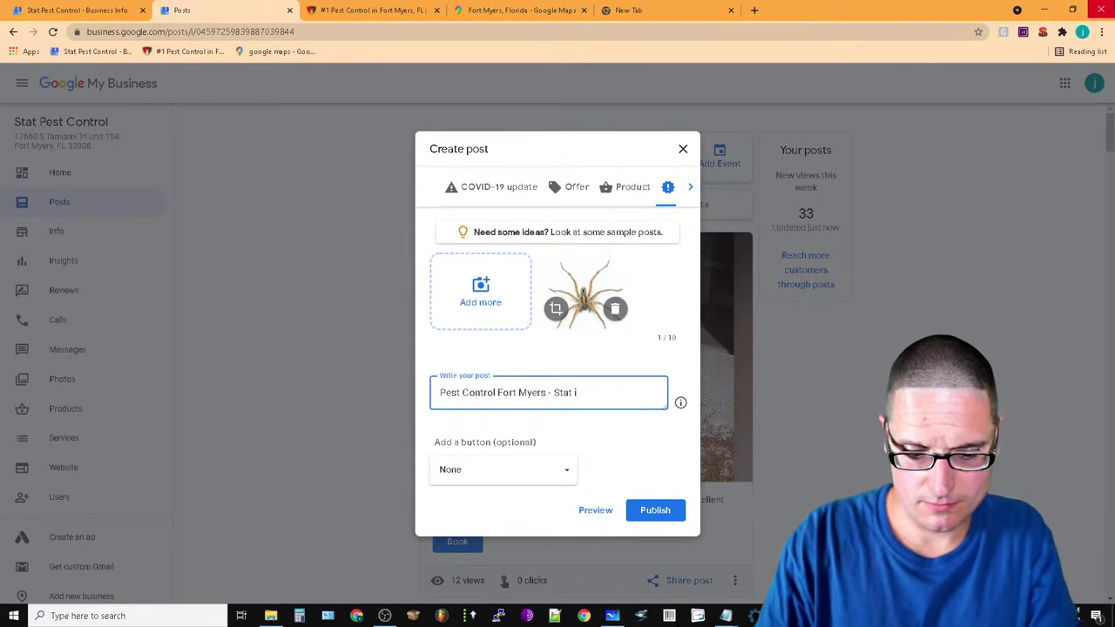
pyautogui.write('s ready to g')
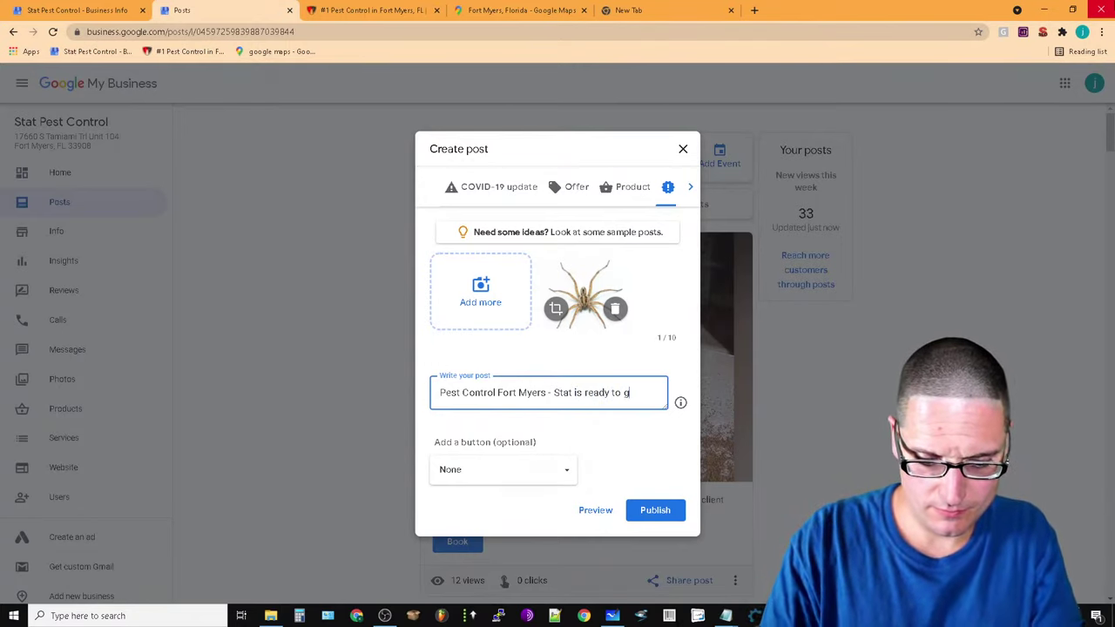
pyautogui.write('ive you')
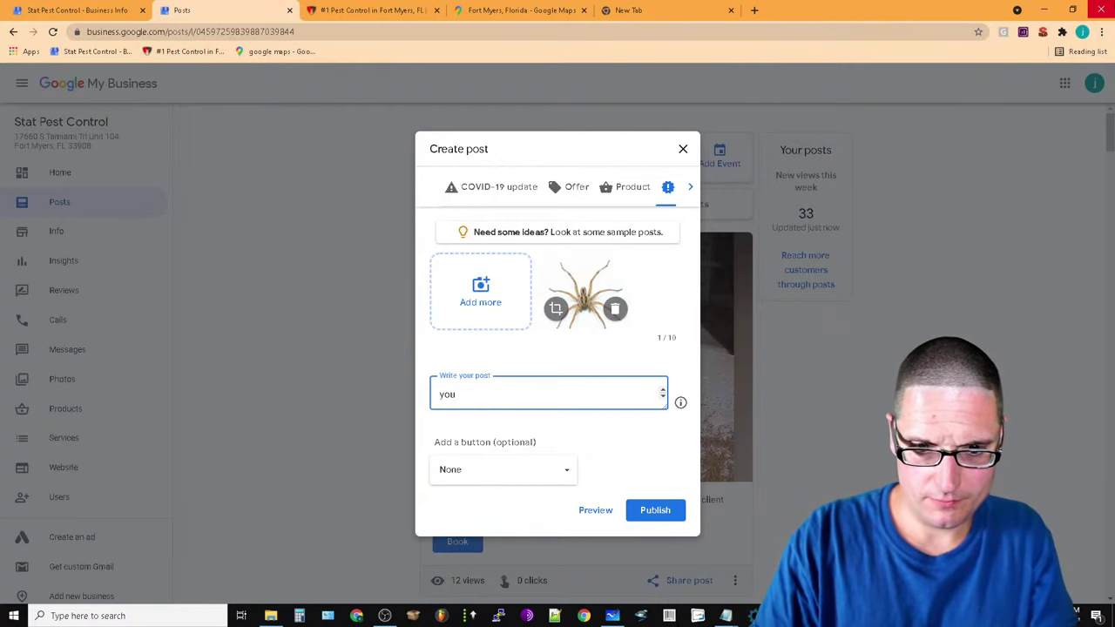
pyautogui.write(' a est')
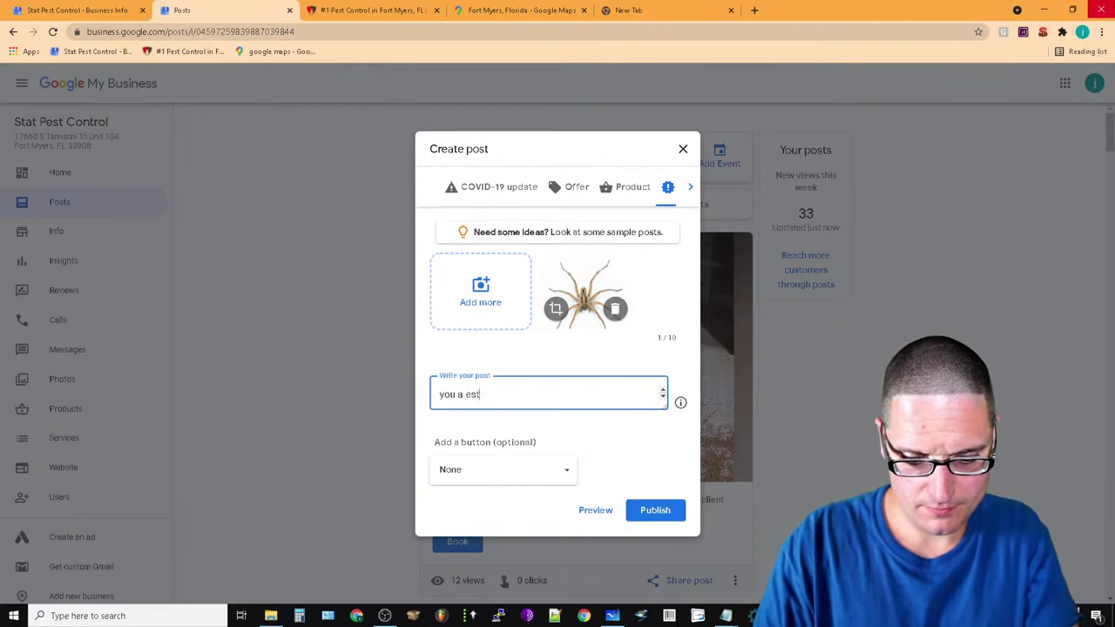
pyautogui.write('imate today.')
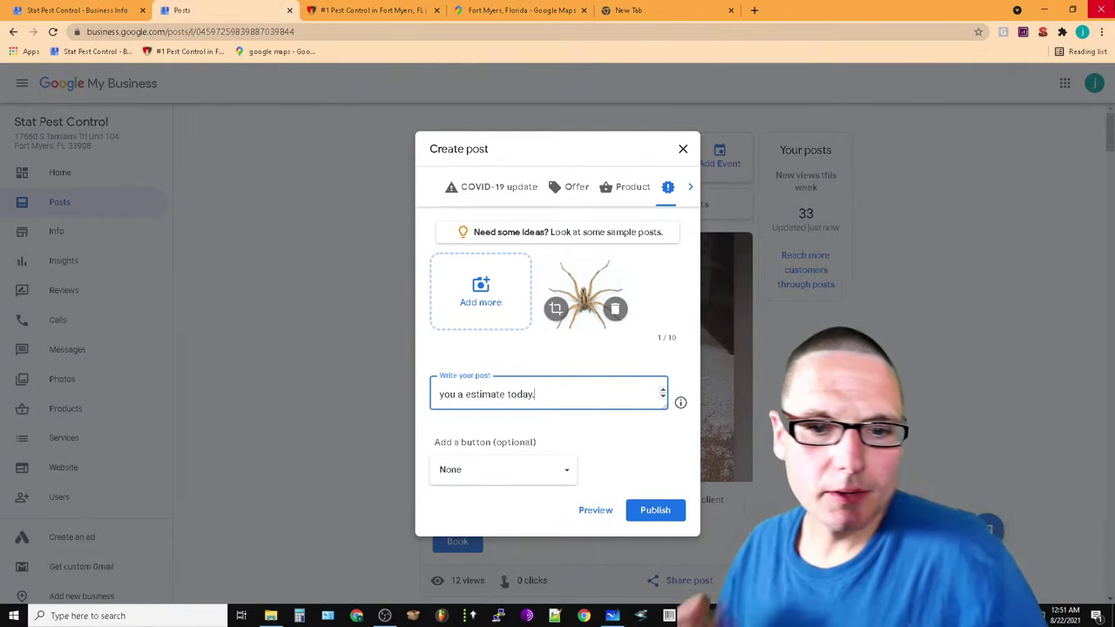
pyautogui.click(566, 476)
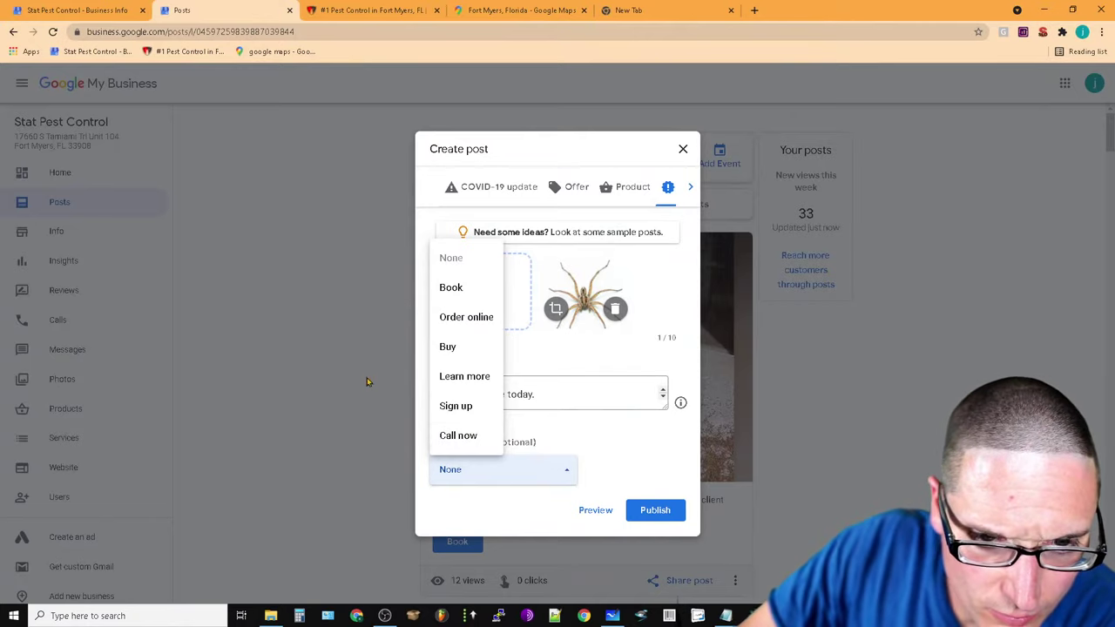
pyautogui.click(470, 378)
pyautogui.click(526, 486)
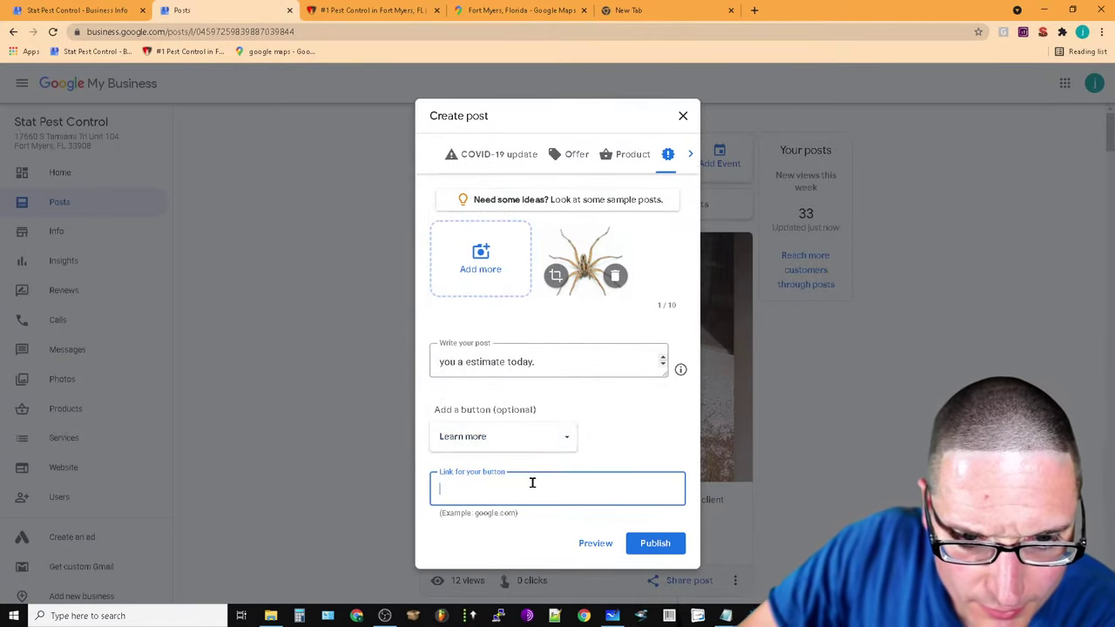
pyautogui.write('https')
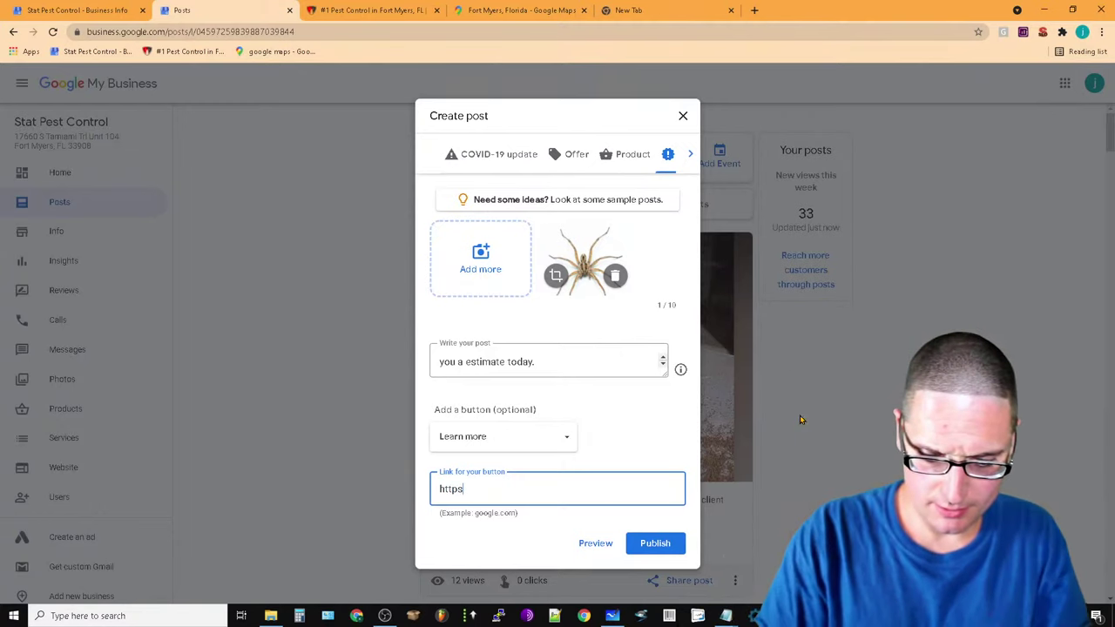
pyautogui.write('://')
# Copy the Stat Pest Control homepage address from its open browser tab and return to the post draft
pyautogui.click(365, 9)
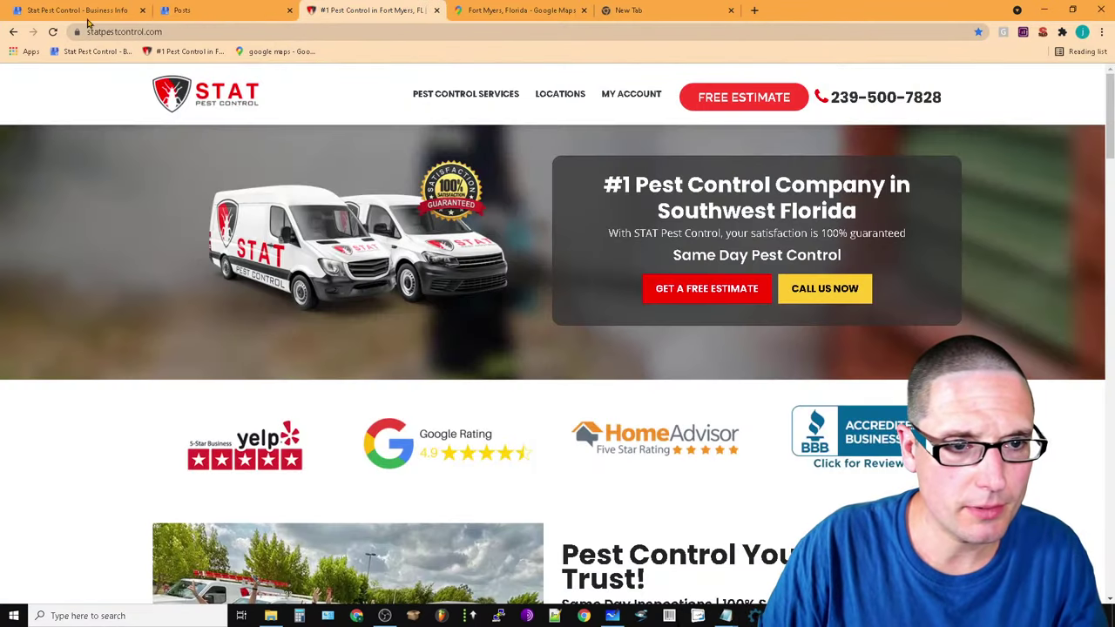
pyautogui.click(174, 31)
pyautogui.press('super+c')
pyautogui.rightClick(180, 32)
pyautogui.click(224, 96)
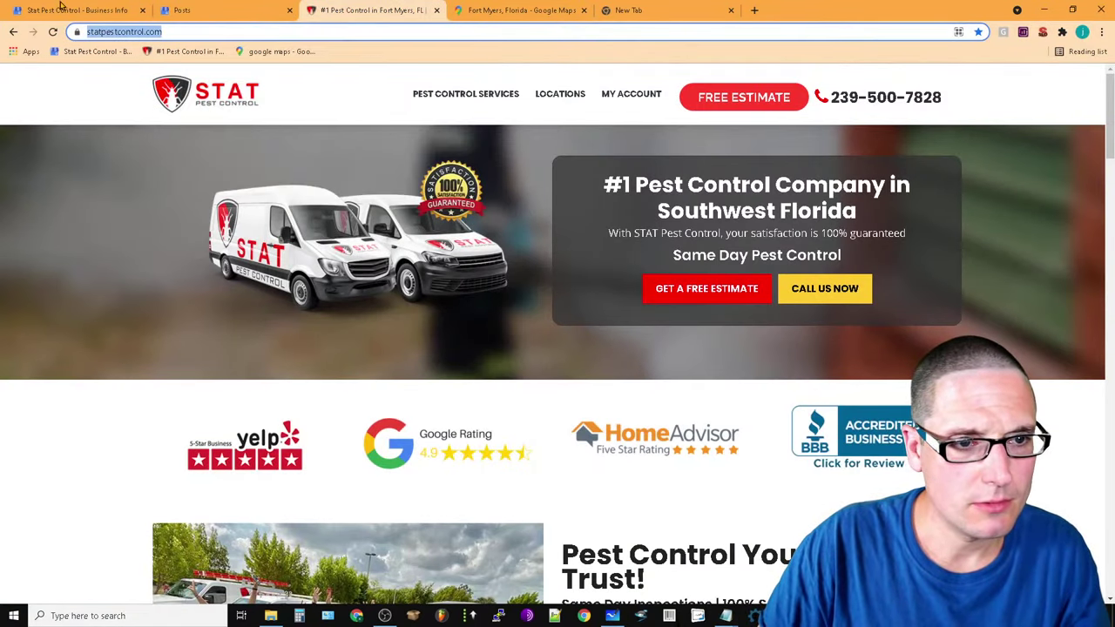
pyautogui.click(76, 10)
pyautogui.click(225, 7)
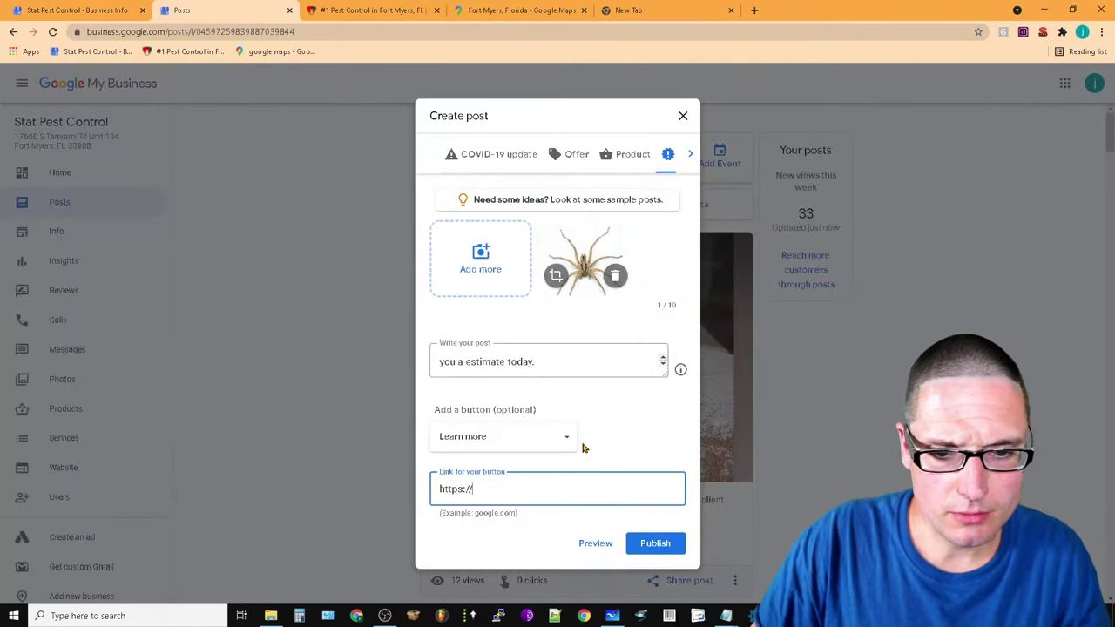
pyautogui.tripleClick(503, 494)
pyautogui.rightClick(503, 495)
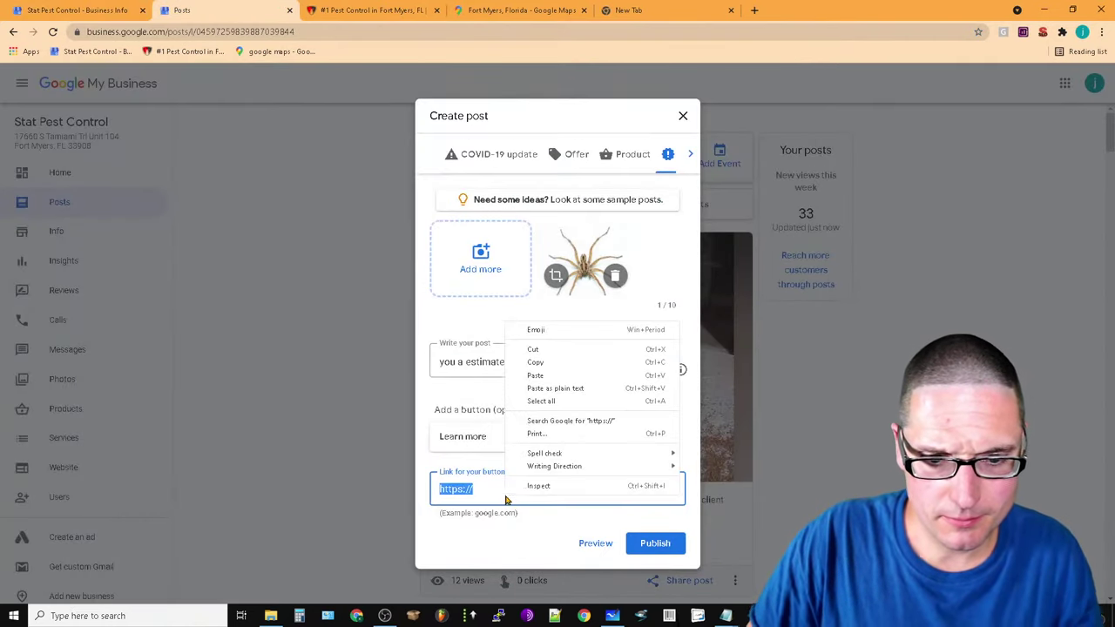
pyautogui.click(587, 376)
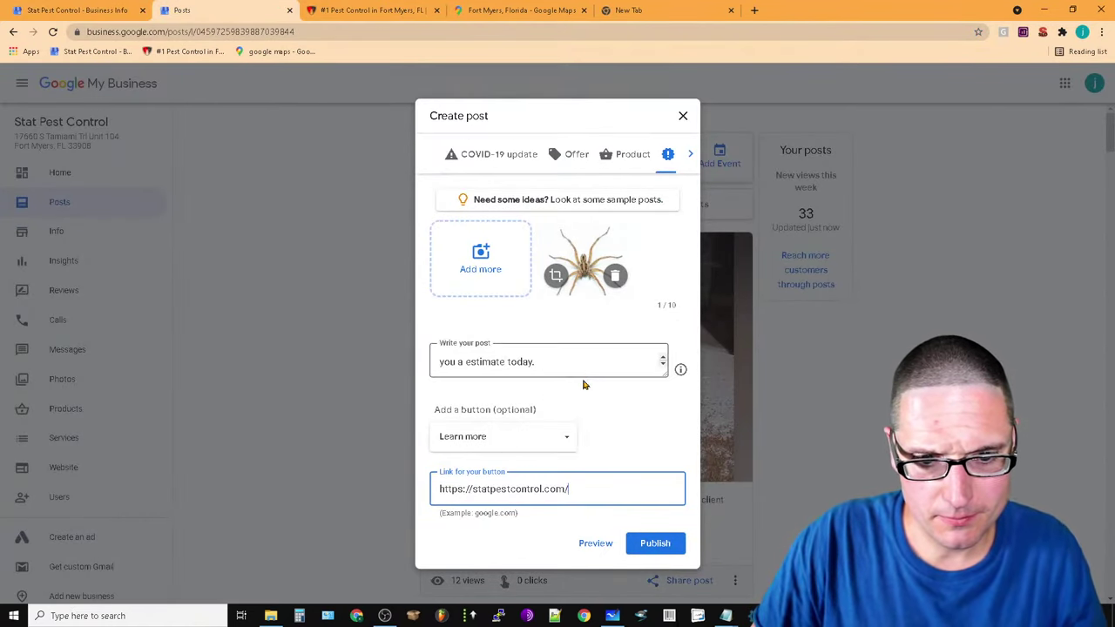
pyautogui.click(653, 544)
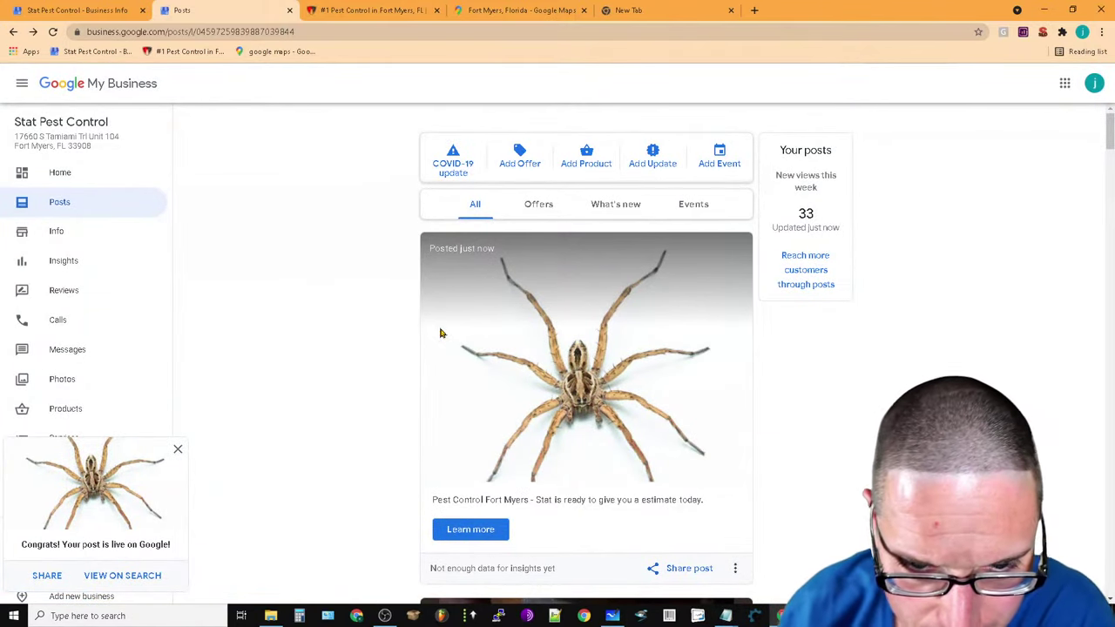
pyautogui.scroll(-2, 410, 390)
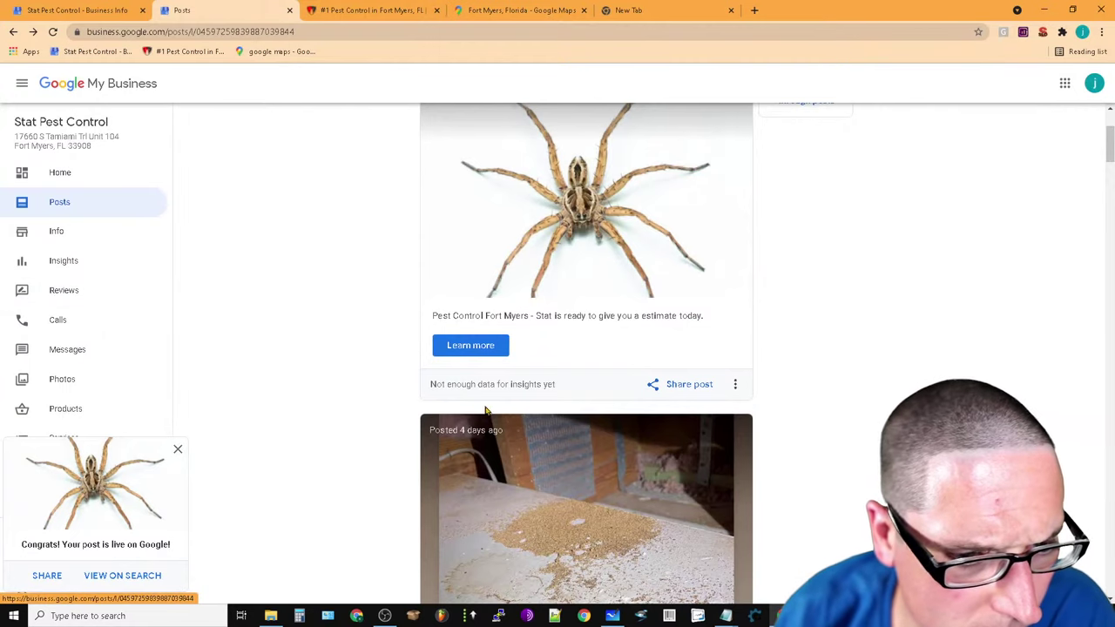
pyautogui.scroll(-2, 1013, 236)
pyautogui.scroll(4, 607, 349)
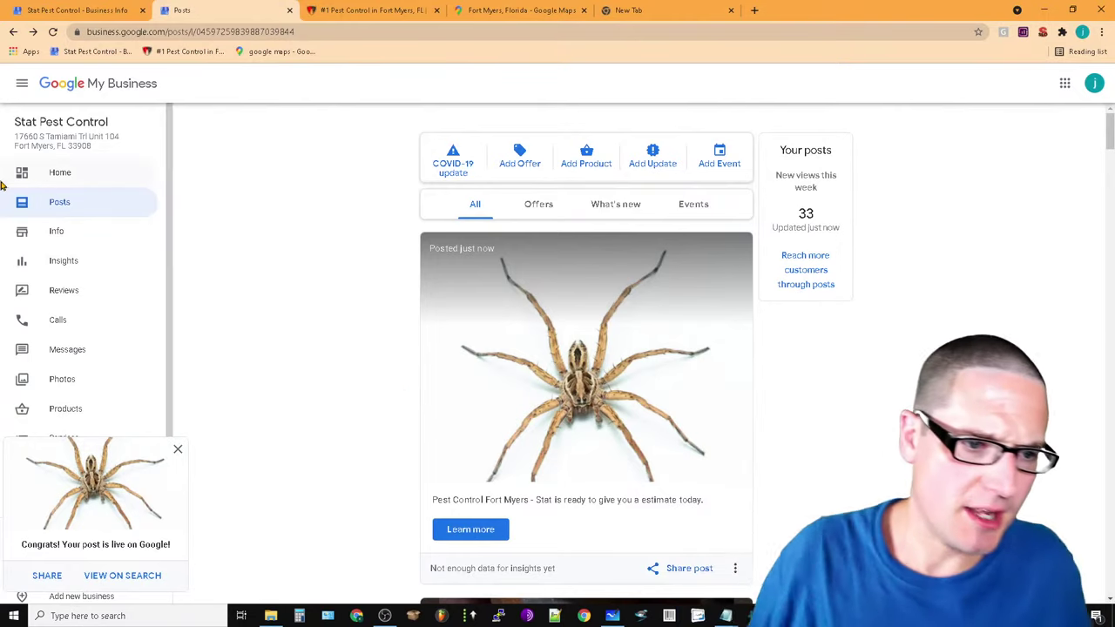
# Look at the profile's Messages section and its call history, closing the history again
pyautogui.click(61, 350)
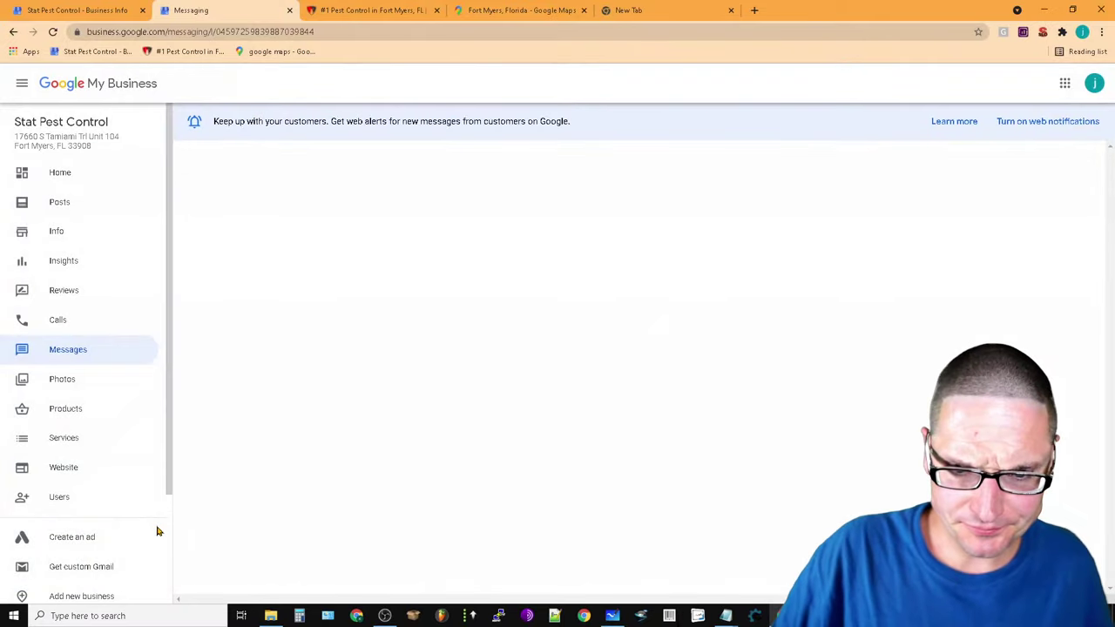
pyautogui.click(69, 329)
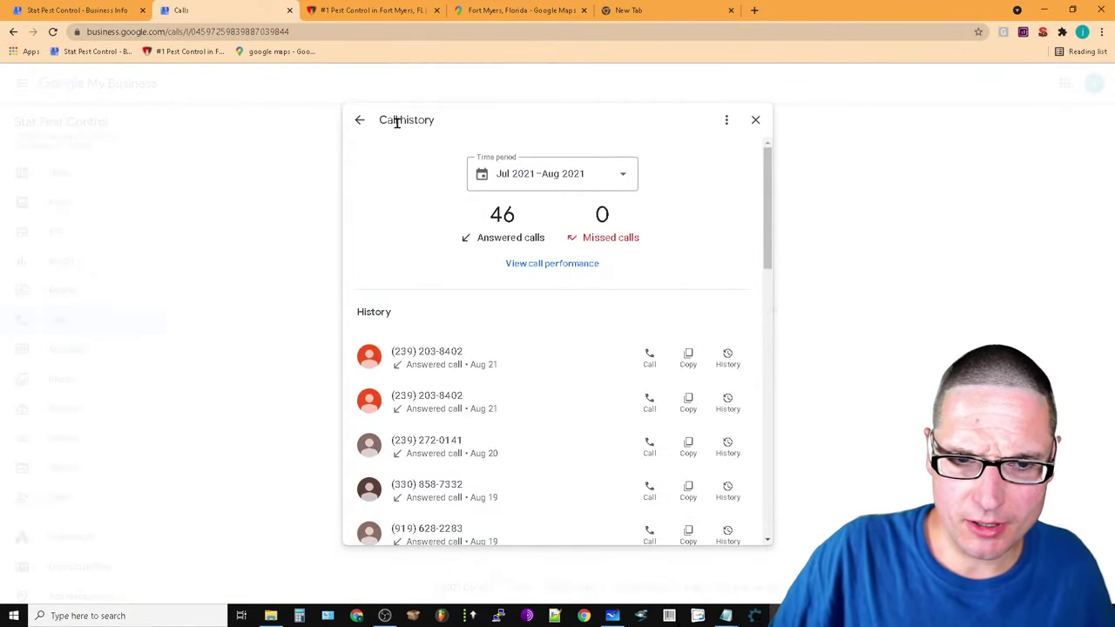
pyautogui.click(758, 124)
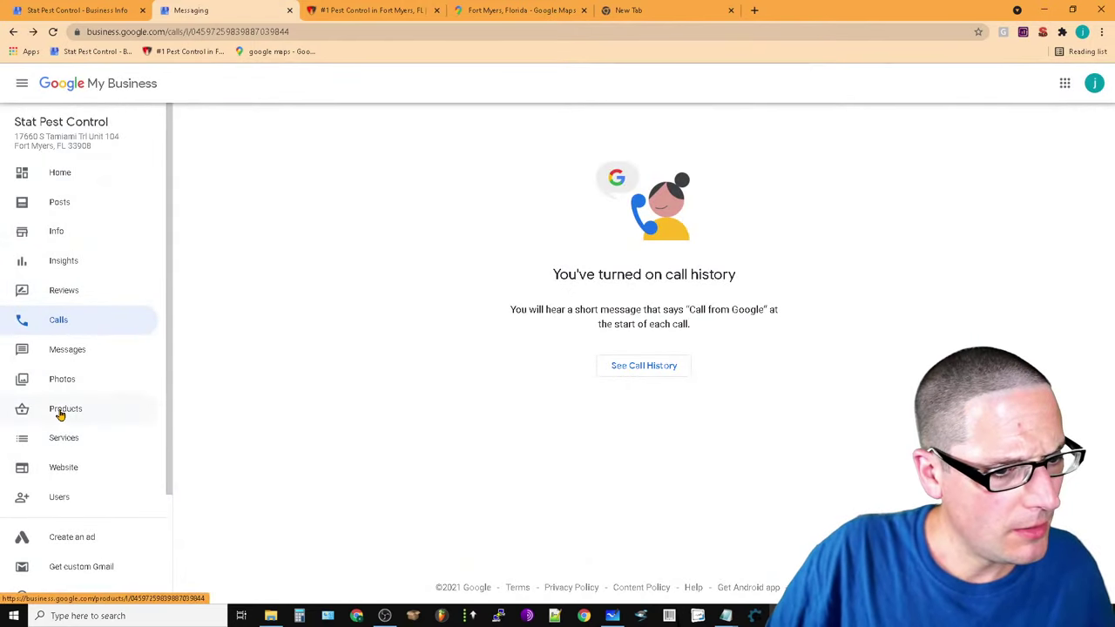
# Change the business website's address to fortmyerspestcontrol.business.site without making it the website address on Google Search & Maps
pyautogui.click(62, 477)
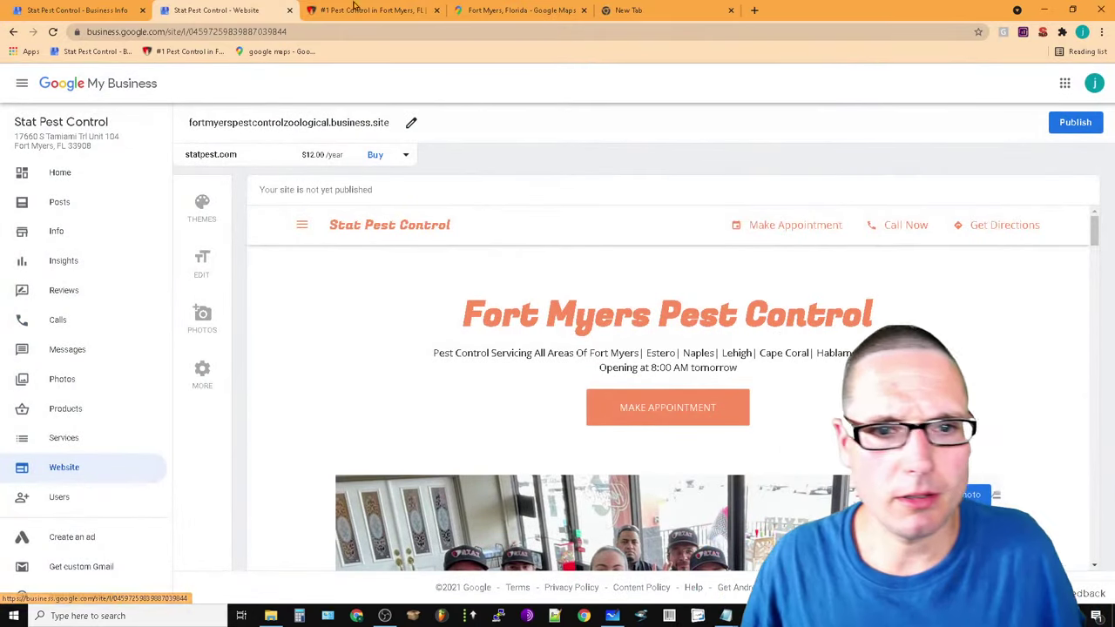
pyautogui.click(410, 123)
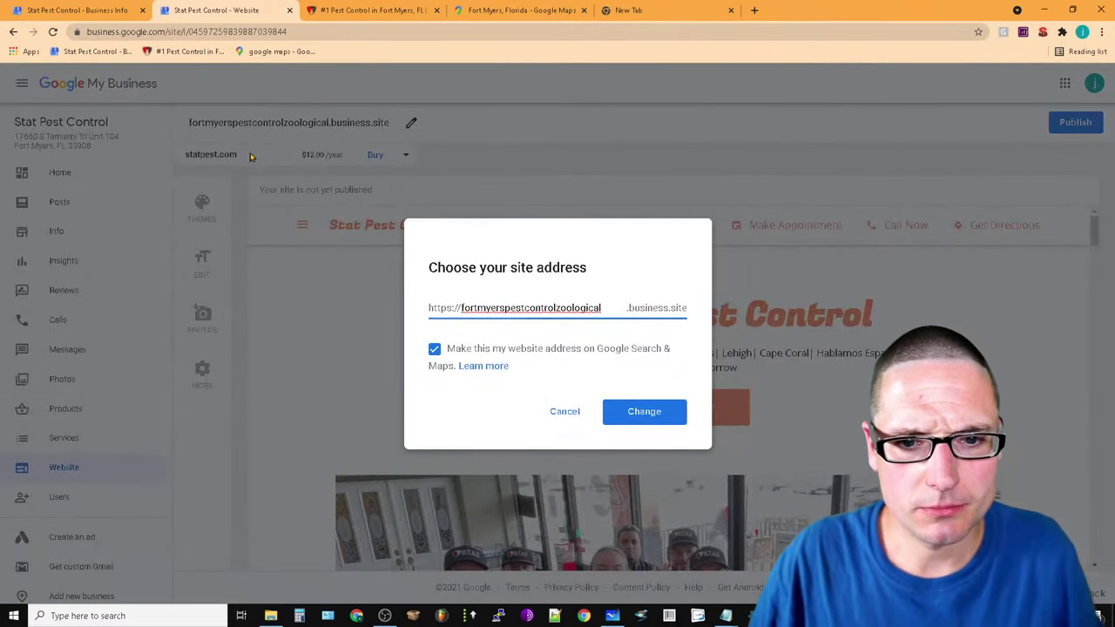
pyautogui.moveTo(616, 315); pyautogui.dragTo(319, 345)
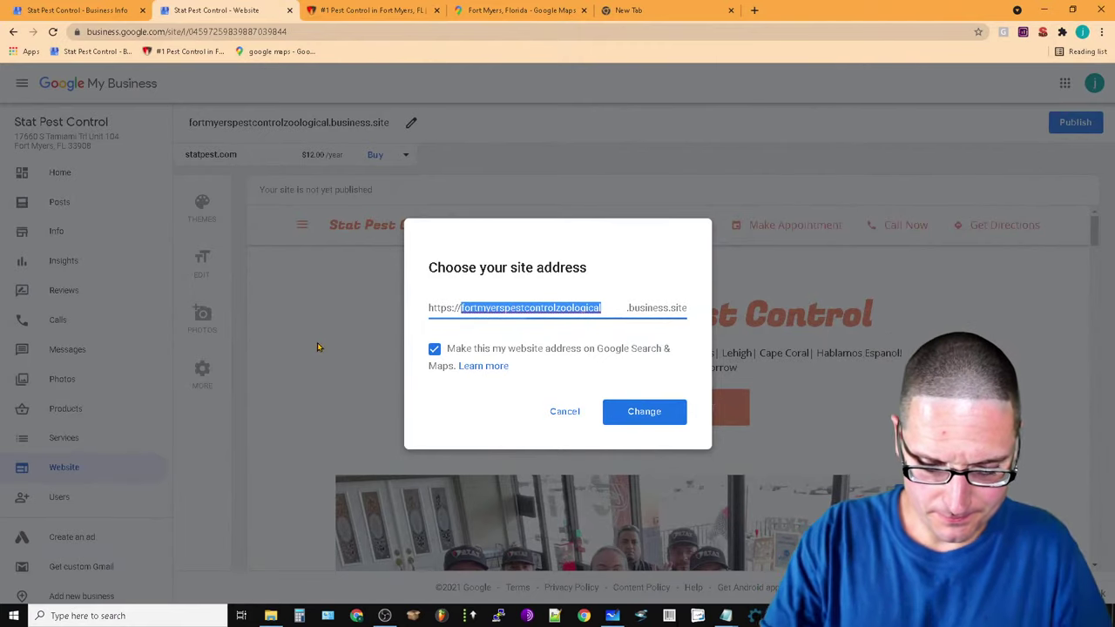
pyautogui.write('so')
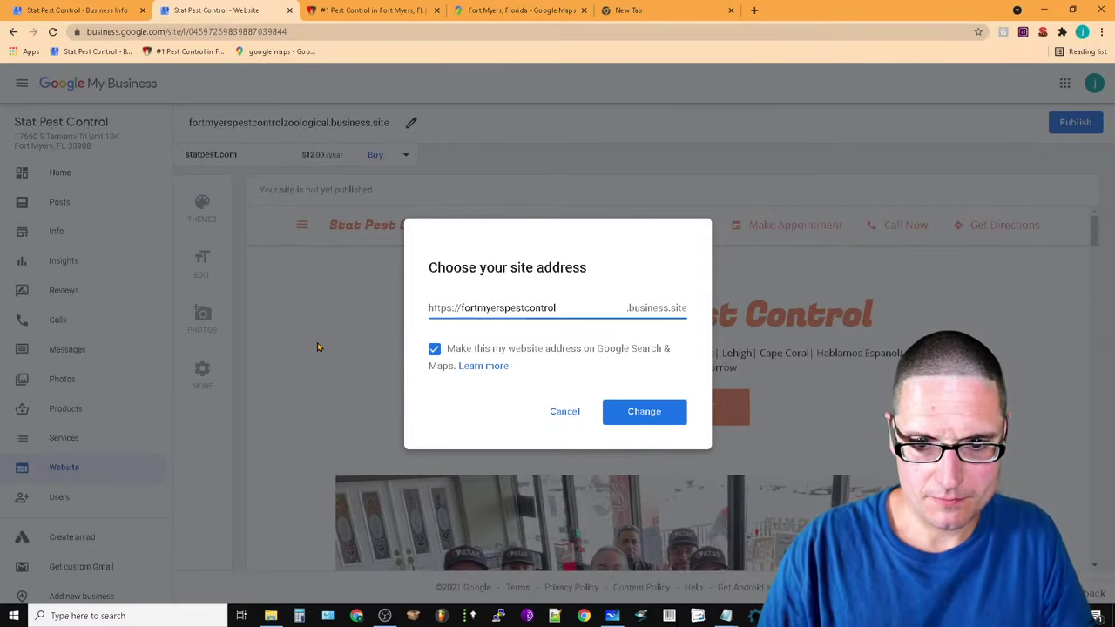
pyautogui.click(440, 350)
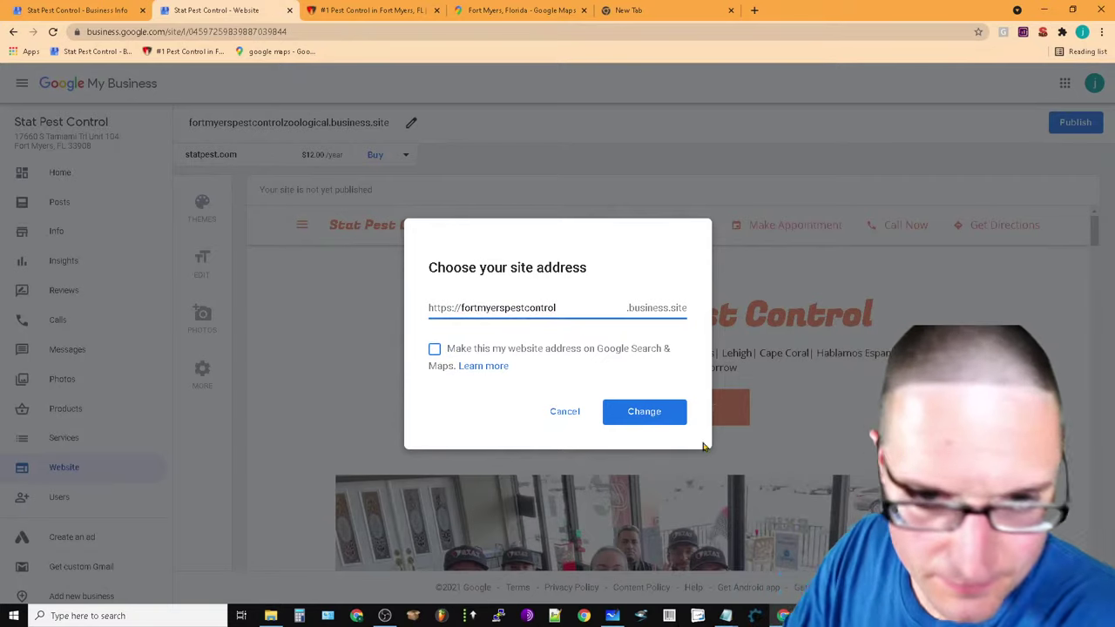
pyautogui.click(648, 422)
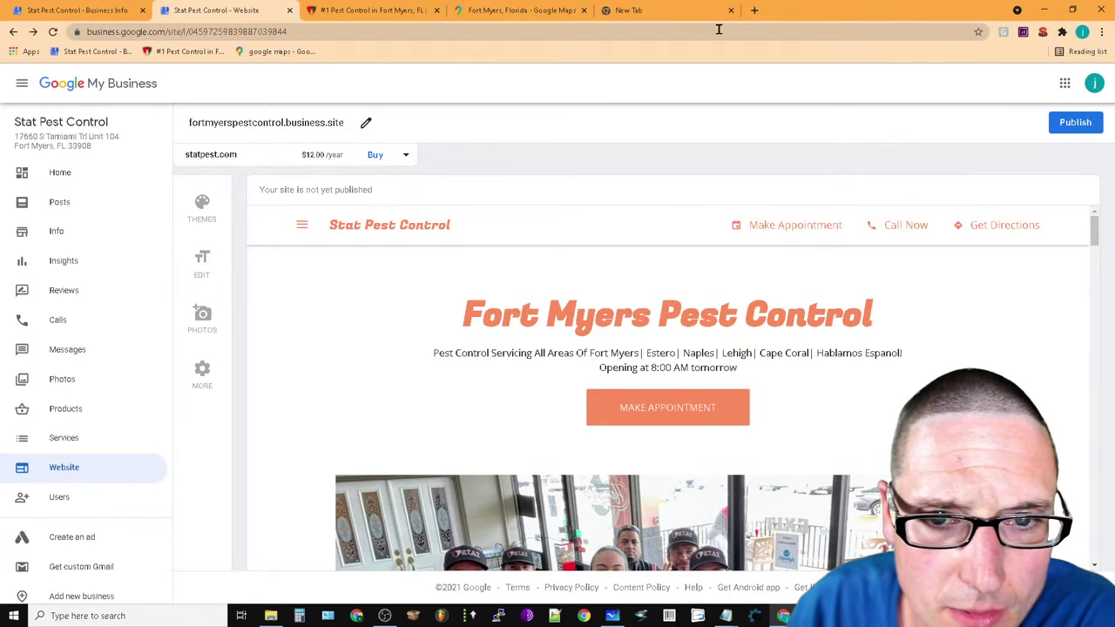
# Search Google for "fort myers pest control" in a new tab of the other Chrome window
pyautogui.click(684, 10)
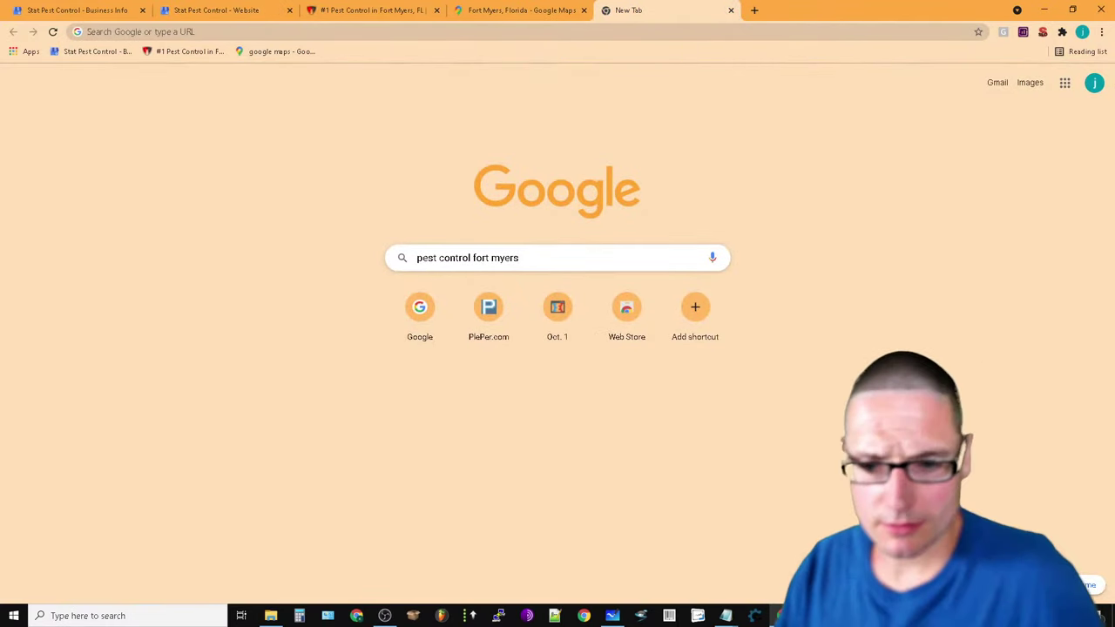
pyautogui.hotkey('alt', 'Tab')
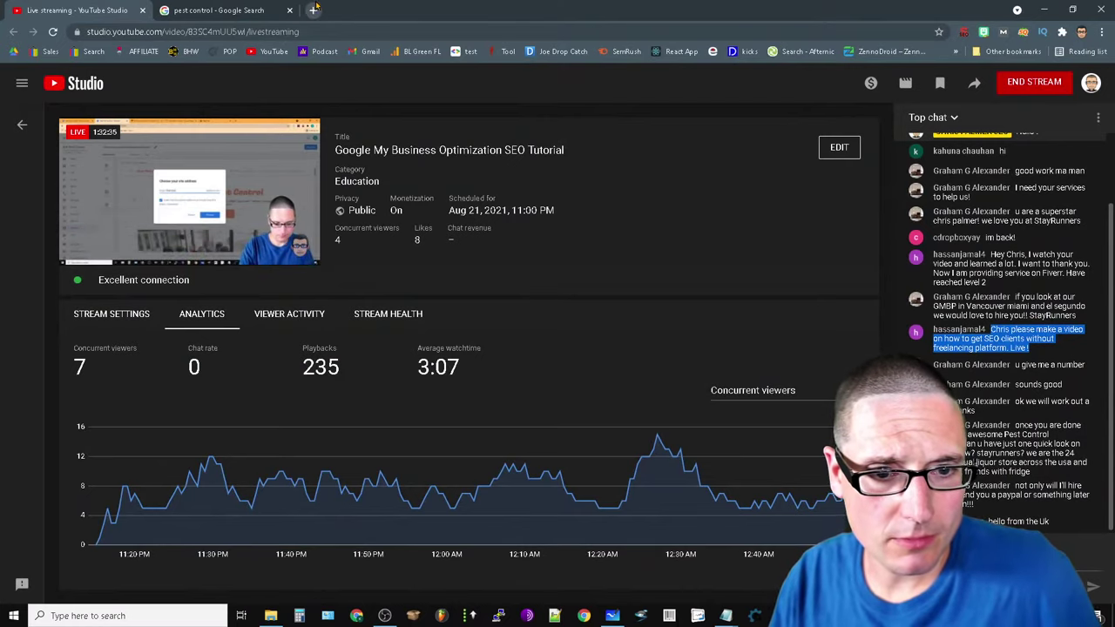
pyautogui.click(315, 9)
pyautogui.click(475, 259)
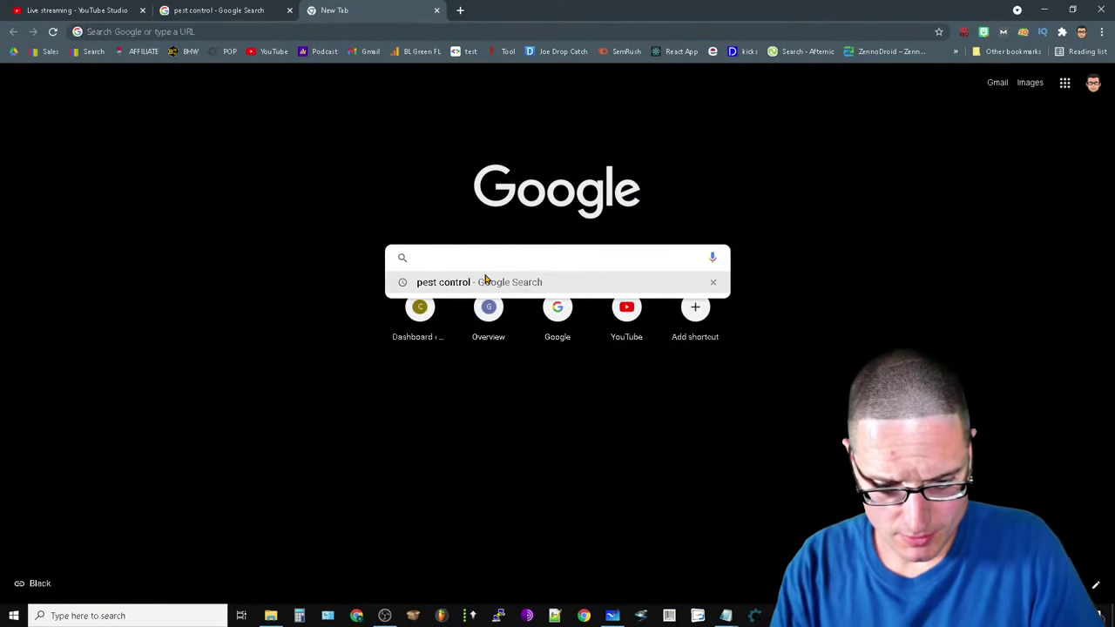
pyautogui.write('fort myers')
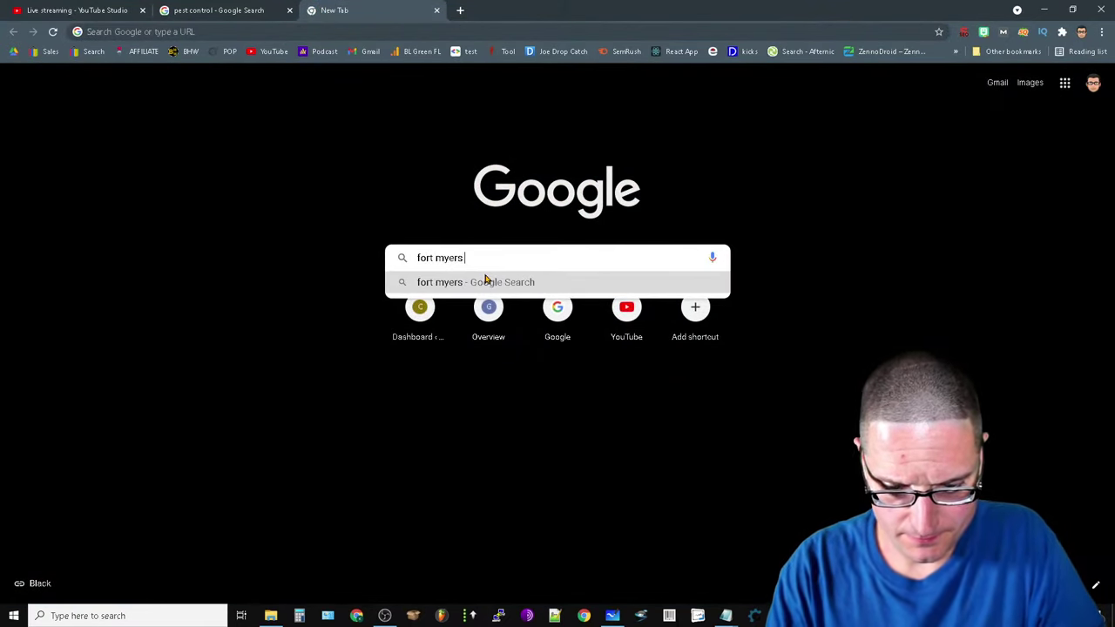
pyautogui.write(' pest control')
pyautogui.press('Return')
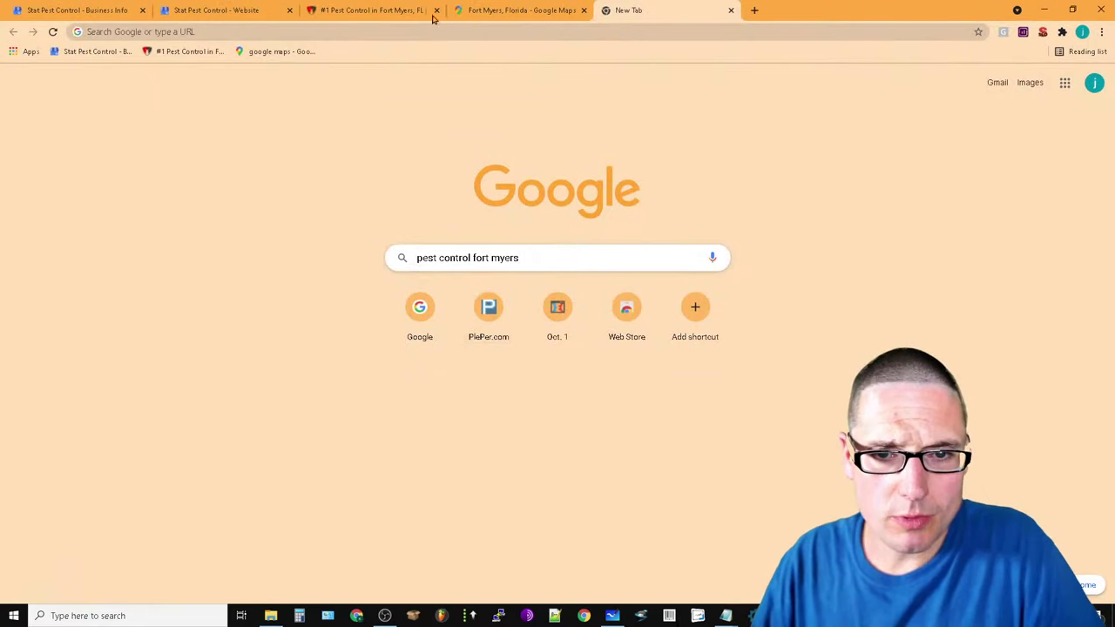
# Publish the business website at fortmyerspestcontrol.business.site, view the live site and dismiss the publishing confirmation
pyautogui.click(546, 7)
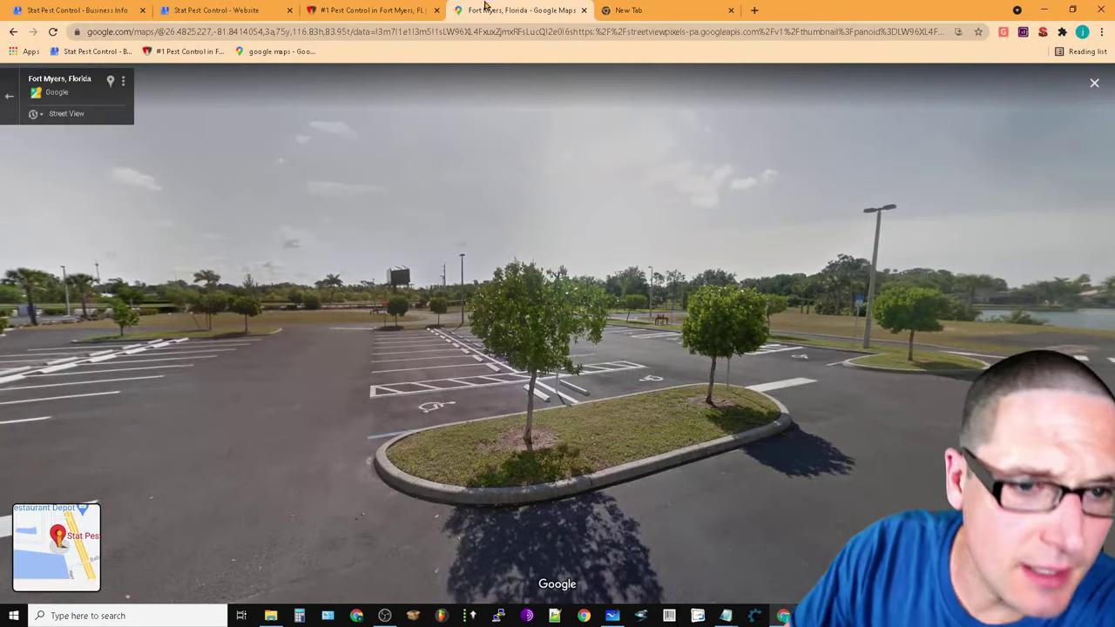
pyautogui.click(337, 7)
pyautogui.click(183, 9)
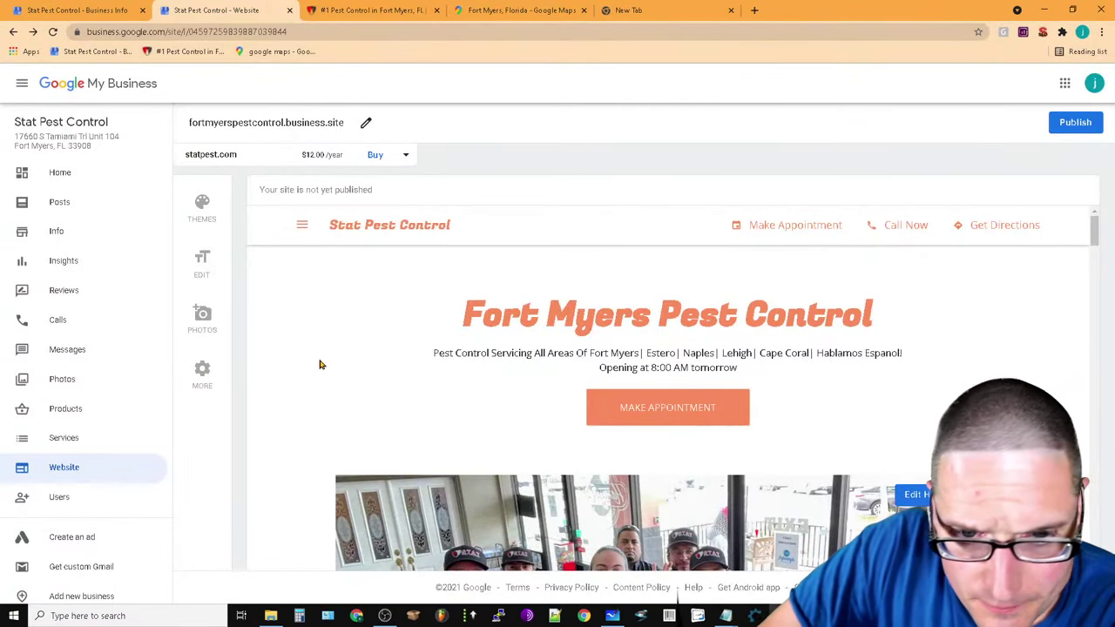
pyautogui.click(1062, 125)
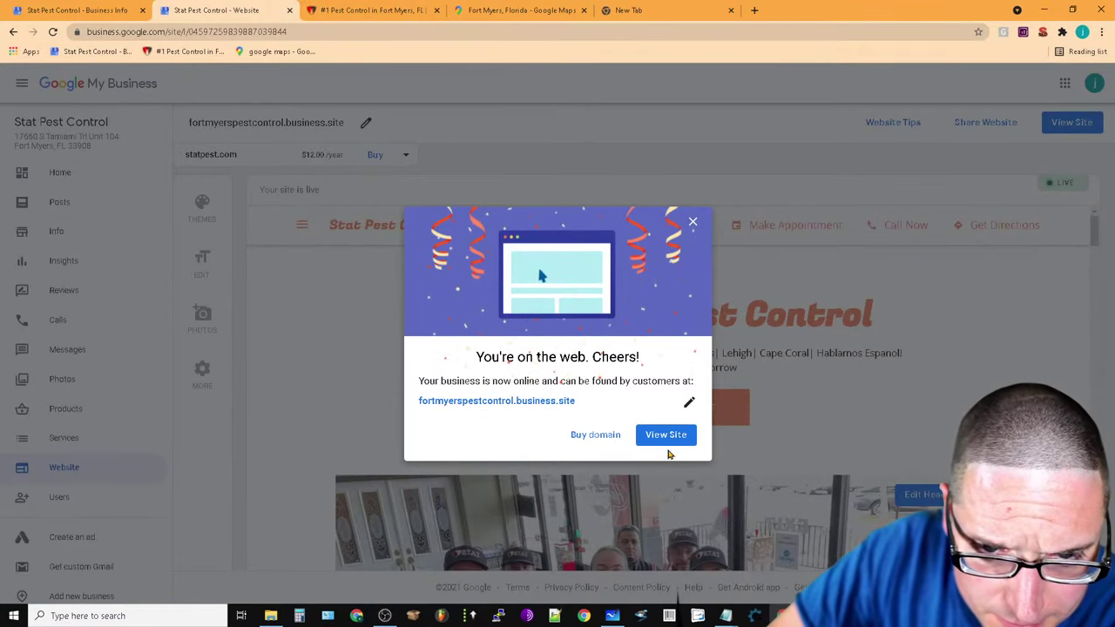
pyautogui.click(666, 434)
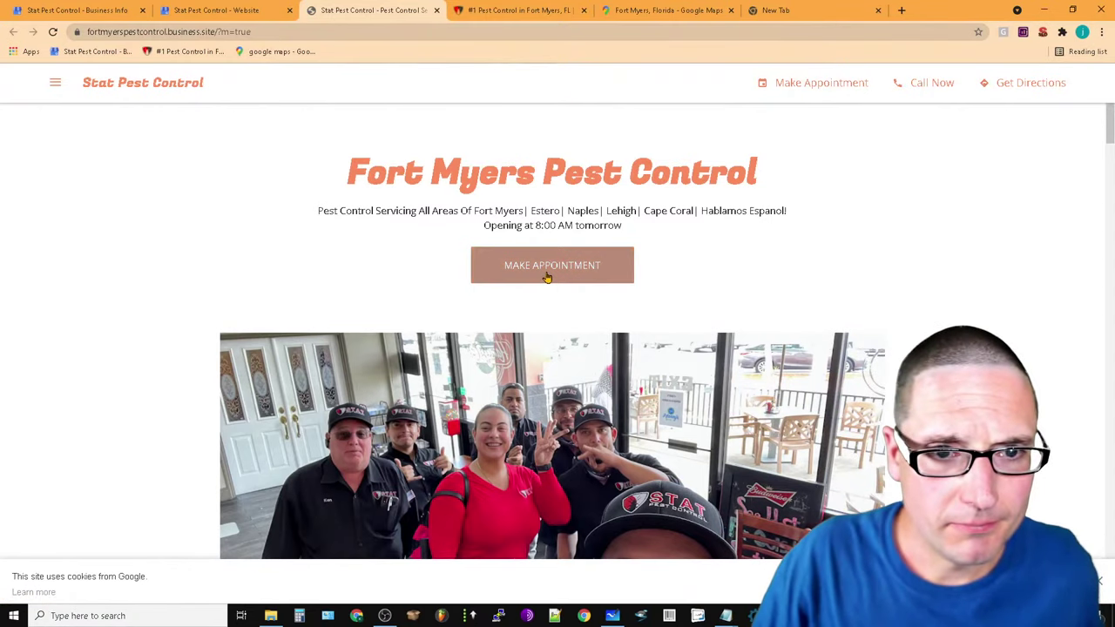
pyautogui.click(222, 9)
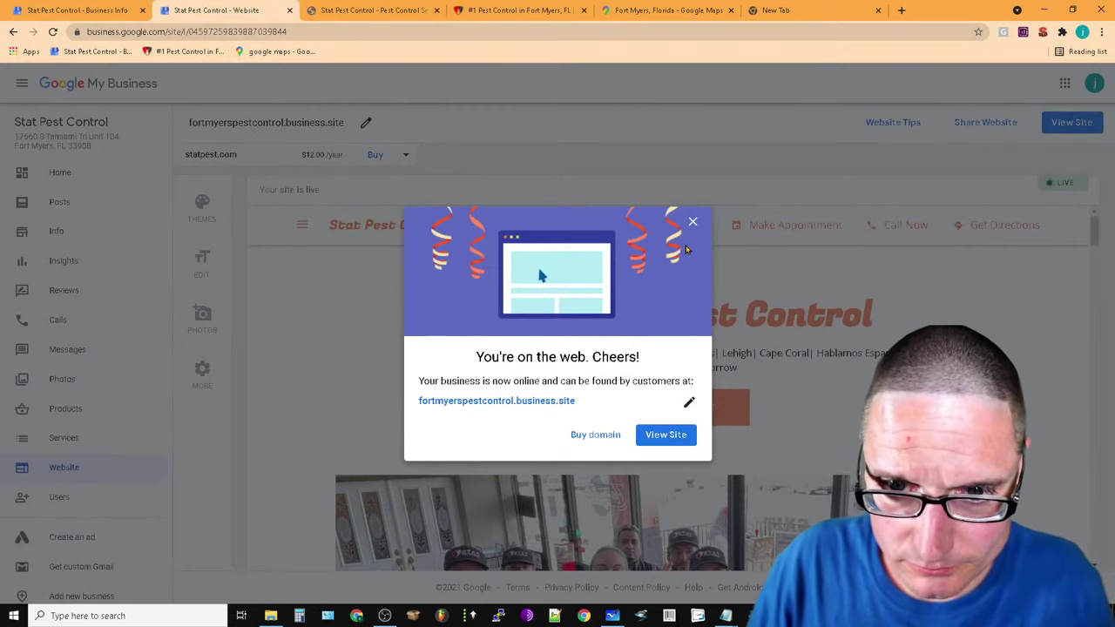
pyautogui.click(694, 221)
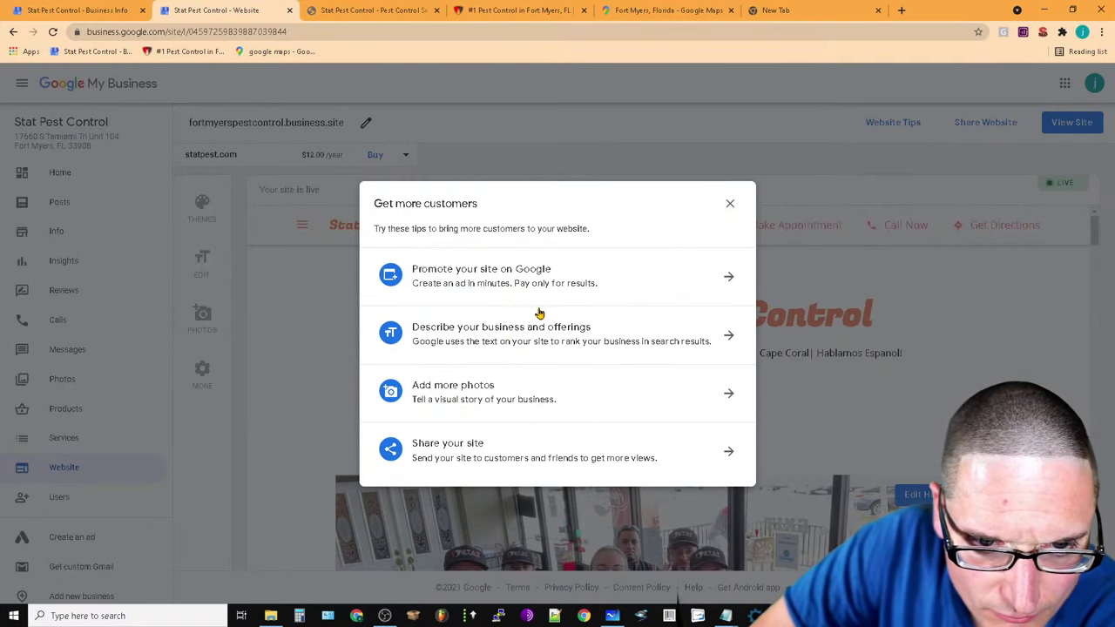
# Open the business website's text content for editing and set the summary header to "Fort Myers FL Pest Control Services"
pyautogui.click(512, 336)
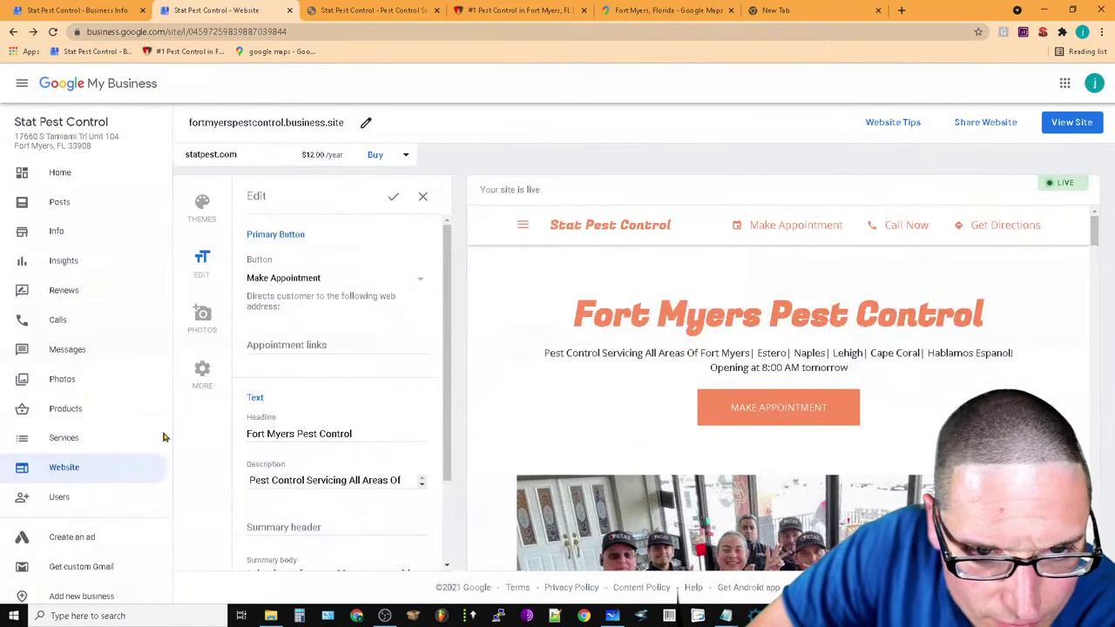
pyautogui.click(312, 343)
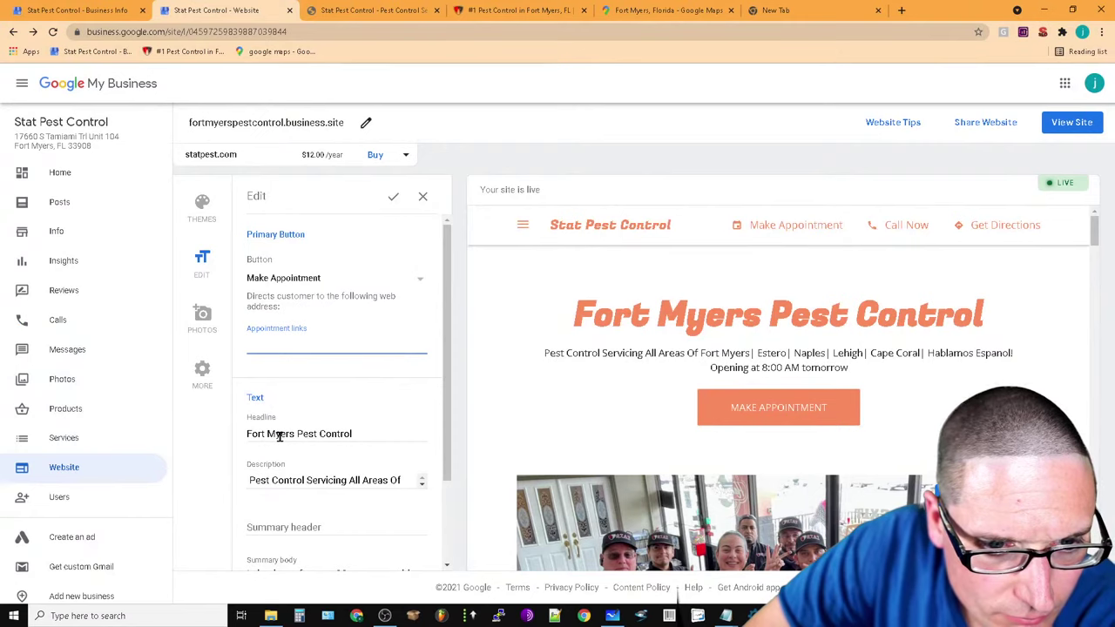
pyautogui.scroll(-1, 289, 446)
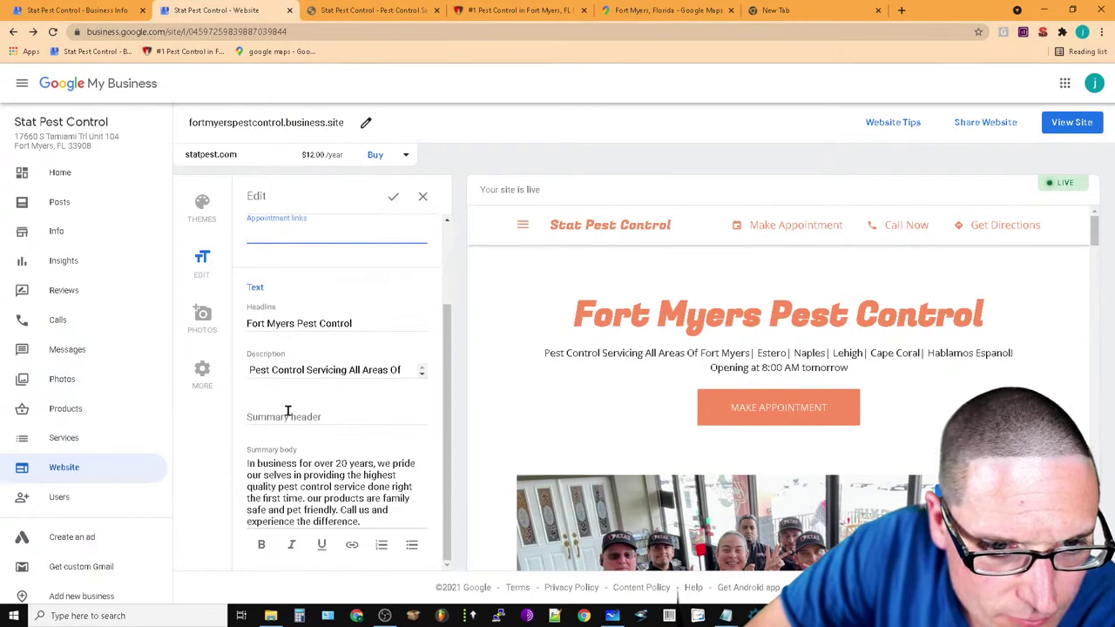
pyautogui.click(257, 371)
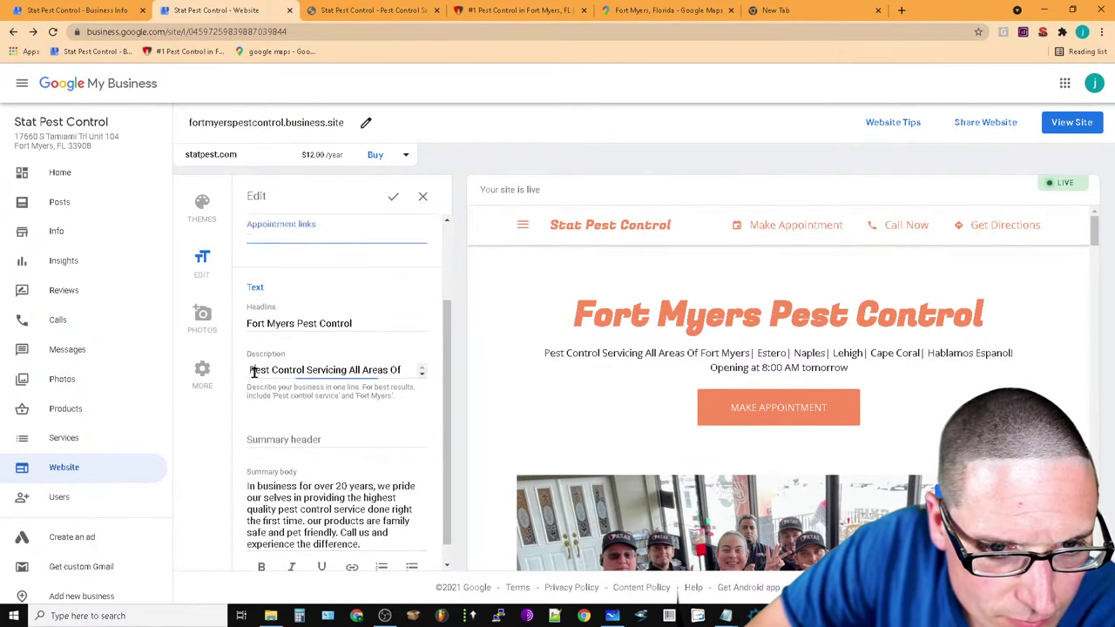
pyautogui.click(317, 440)
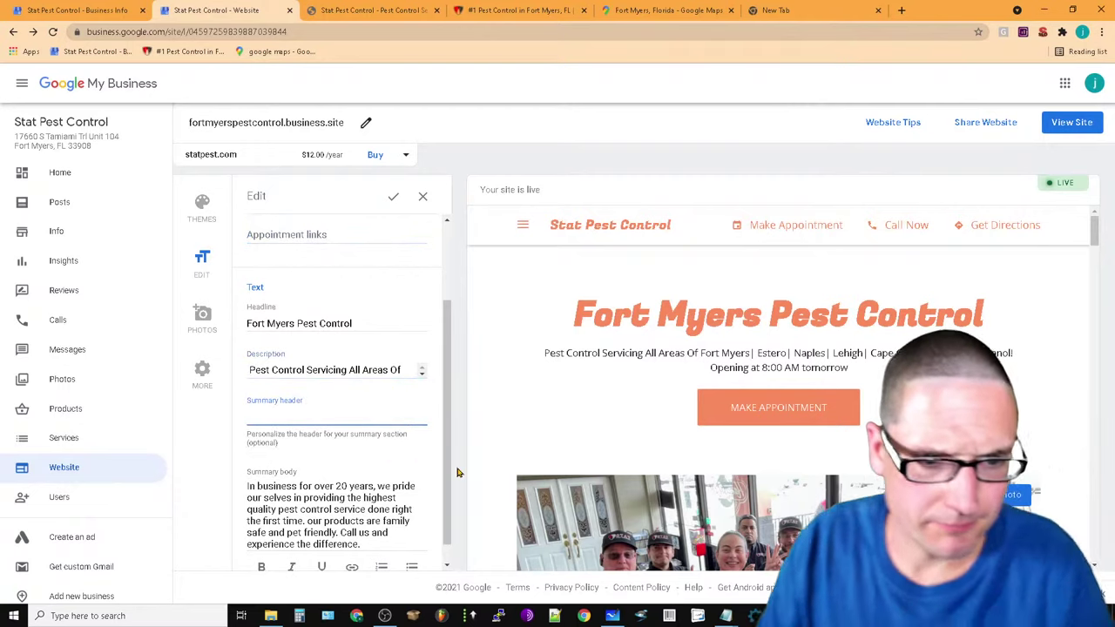
pyautogui.write('Pest')
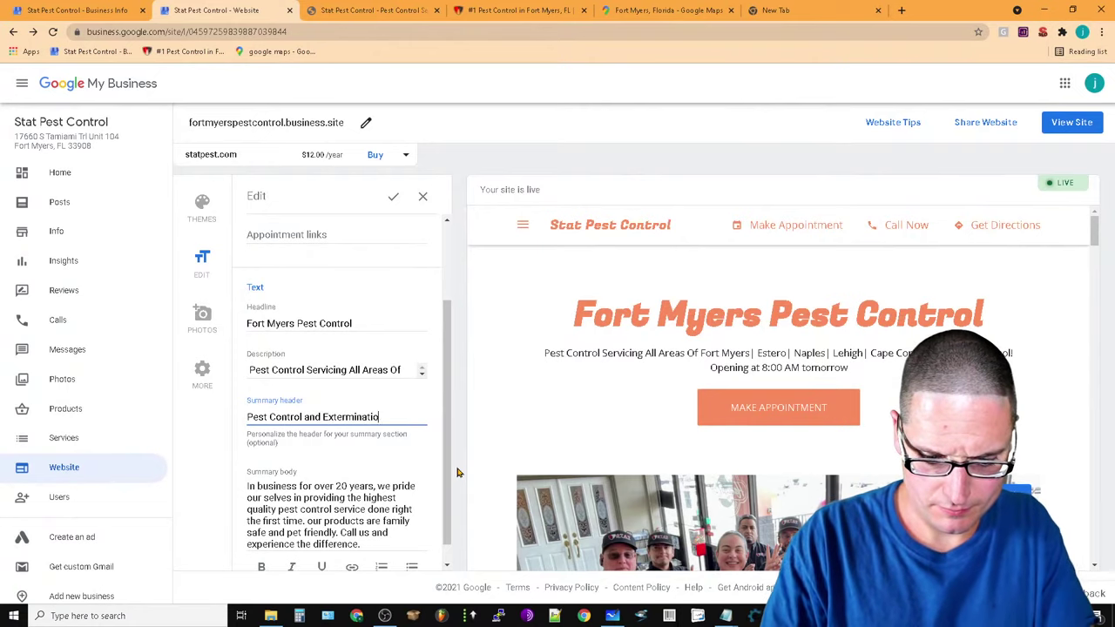
pyautogui.write('Control and Extermination in Fort M')
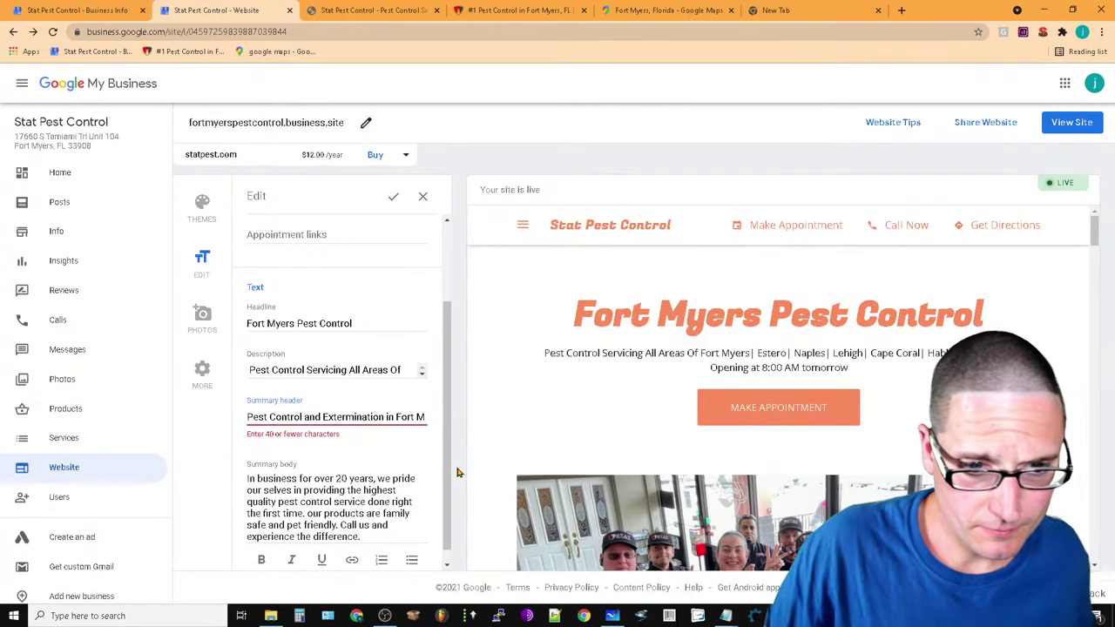
pyautogui.tripleClick(363, 417)
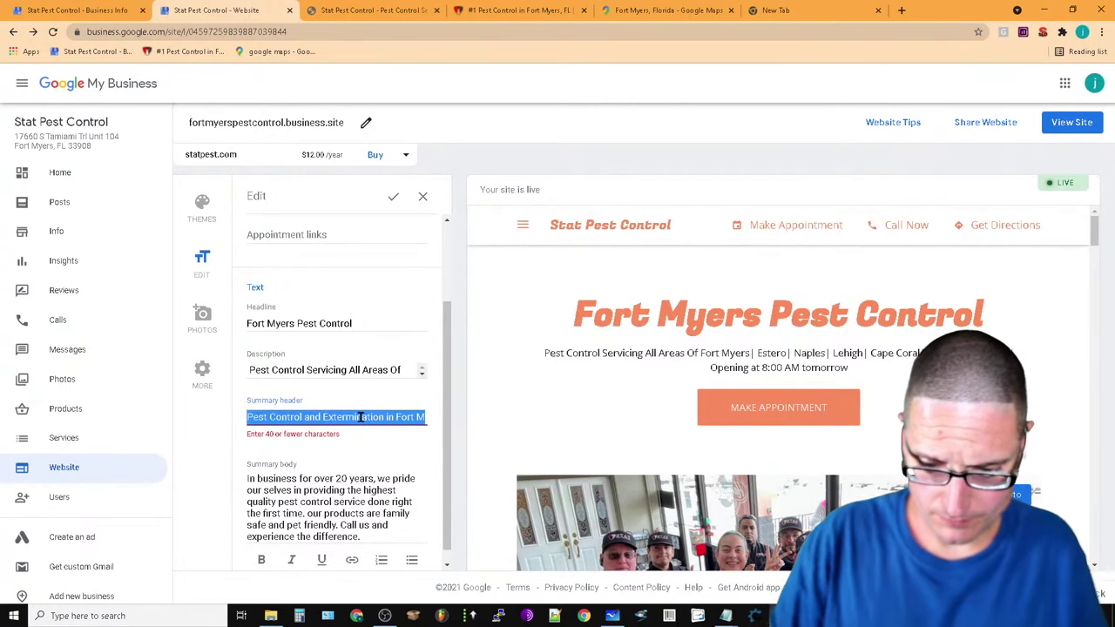
pyautogui.write('Fort Myers')
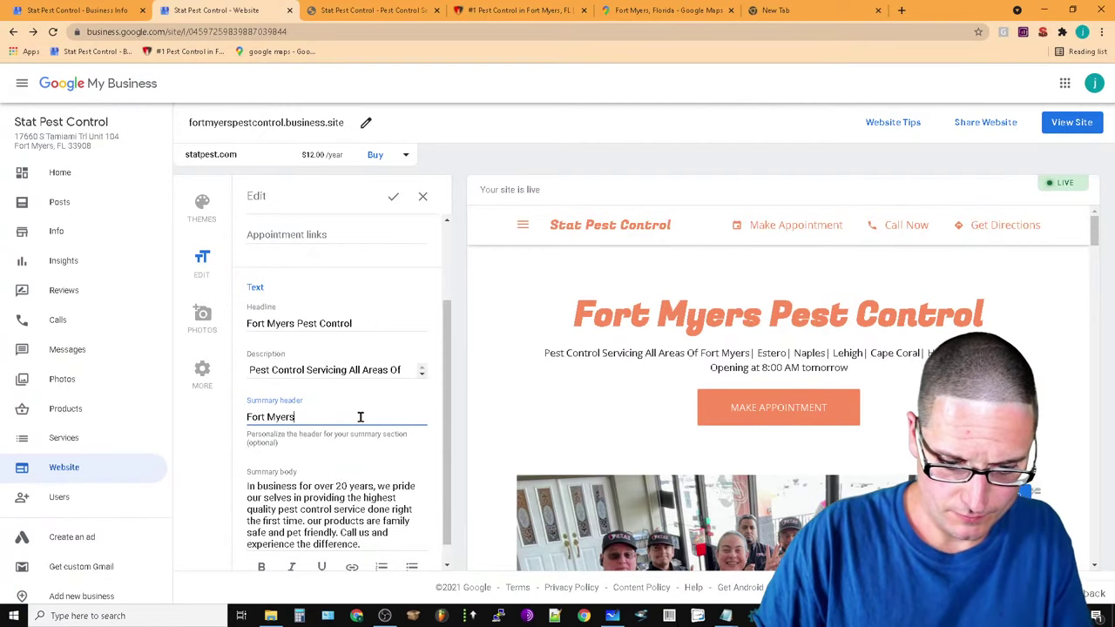
pyautogui.write(' FL Pest Control Services')
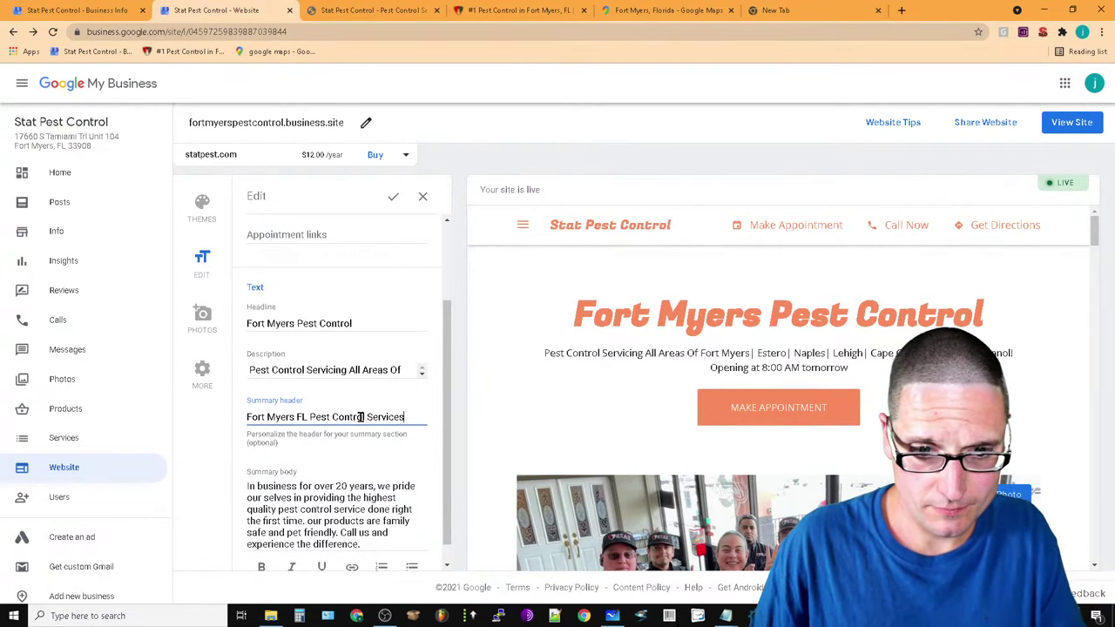
# Insert "Our Pest Control and Extermination Company has been" at the start of the summary body
pyautogui.scroll(-1, 335, 487)
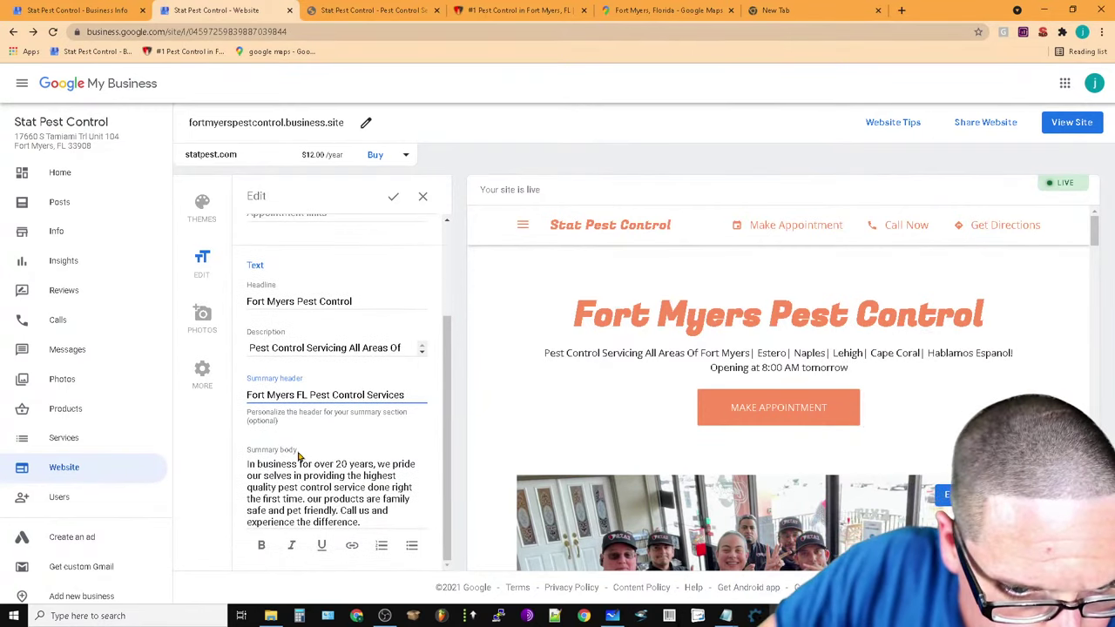
pyautogui.click(246, 464)
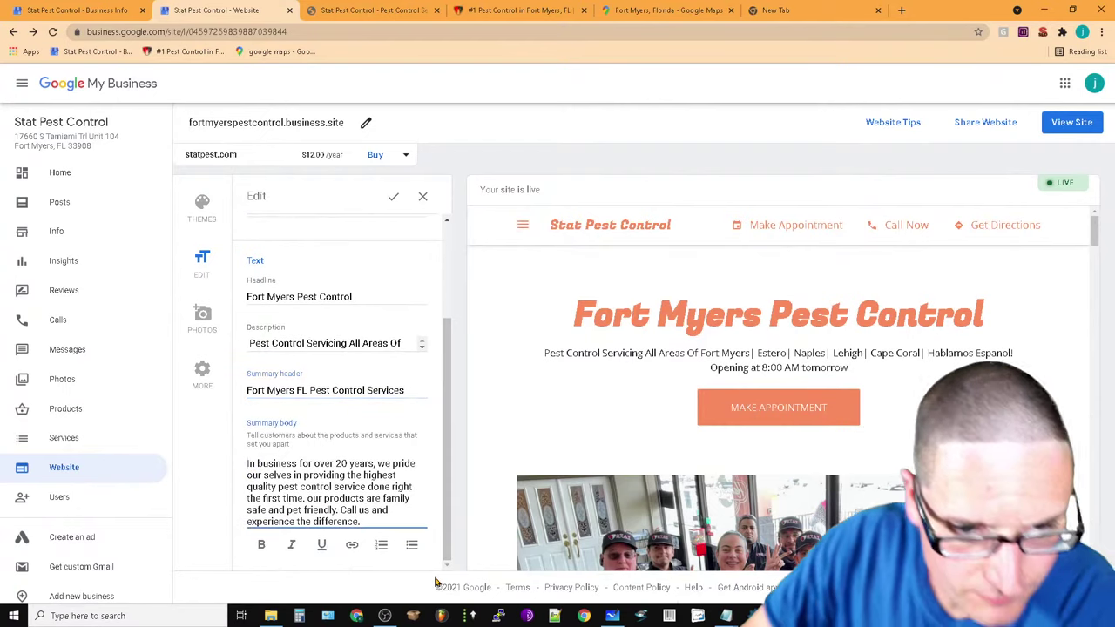
pyautogui.write('Our Pes')
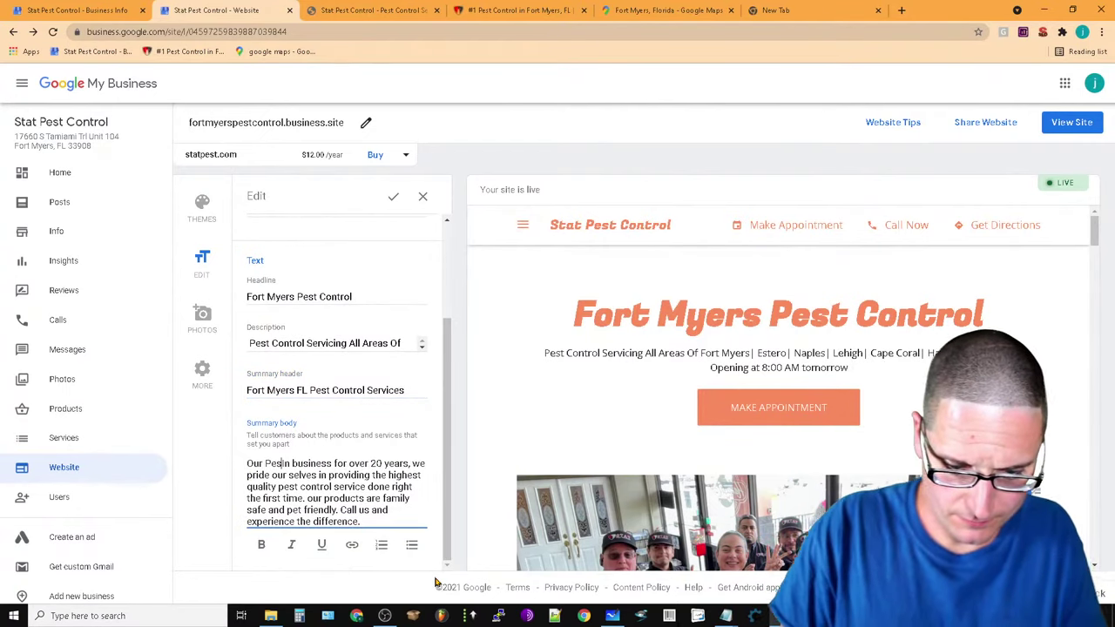
pyautogui.write('t Control')
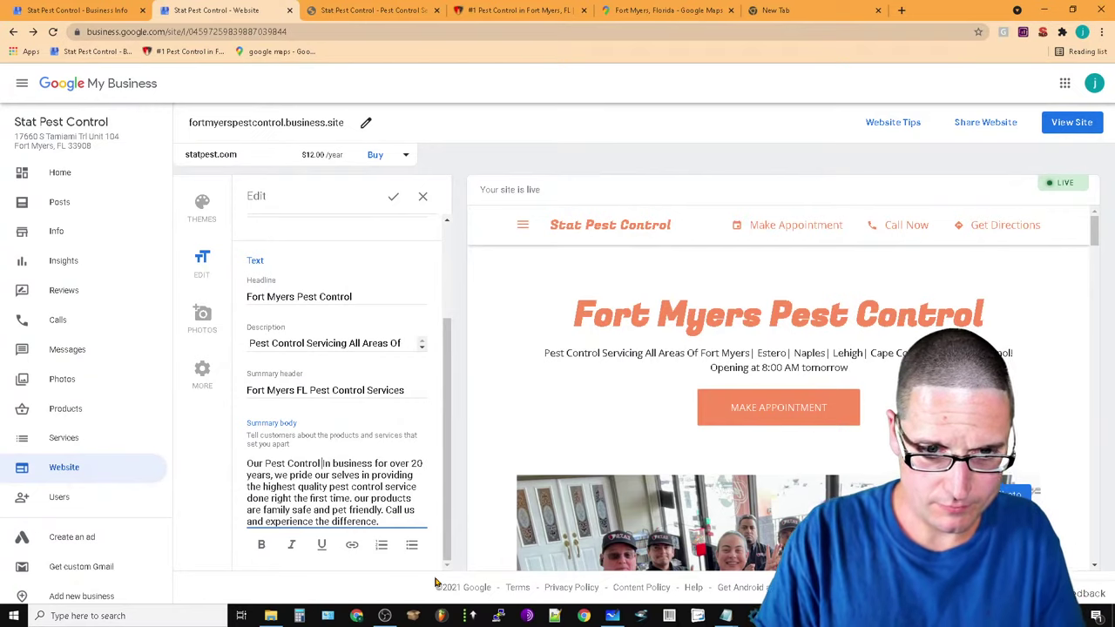
pyautogui.write(' and Exterm')
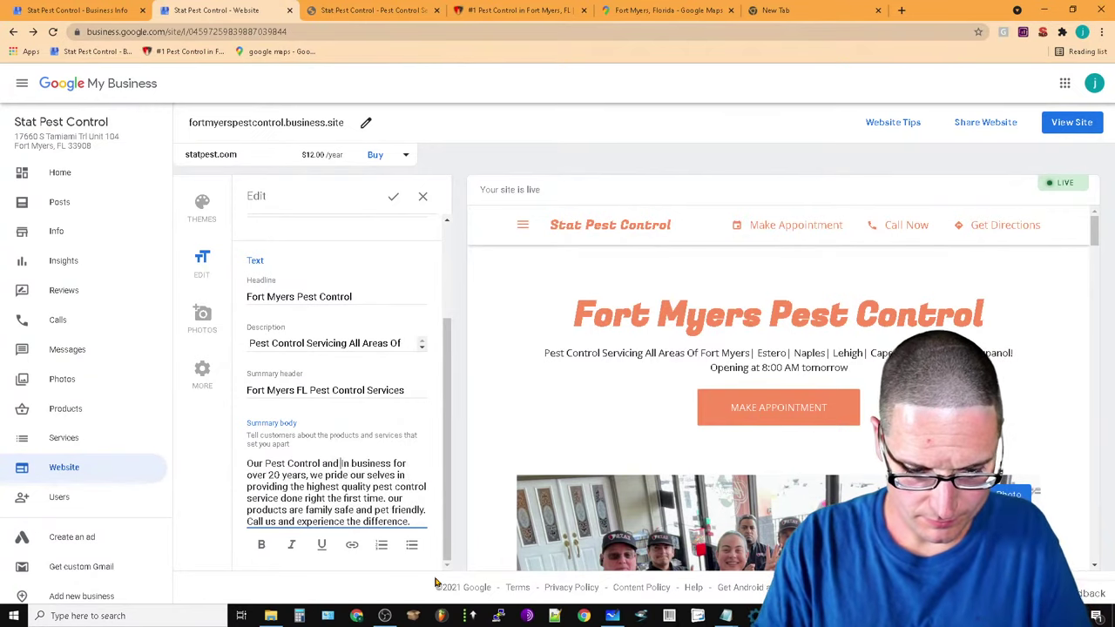
pyautogui.write('ination')
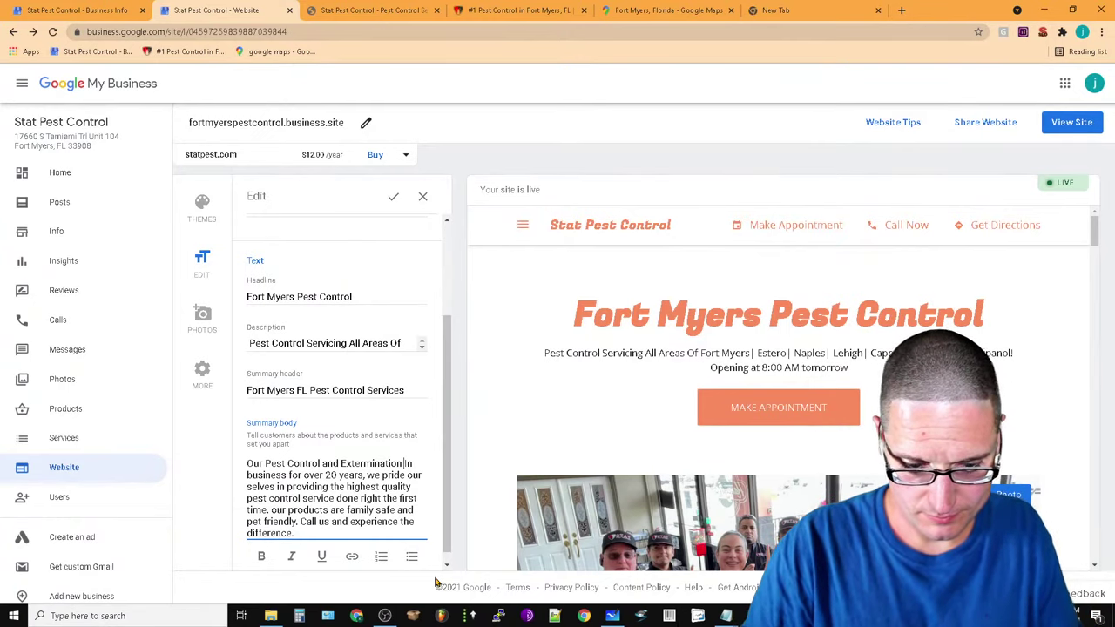
pyautogui.write('C')
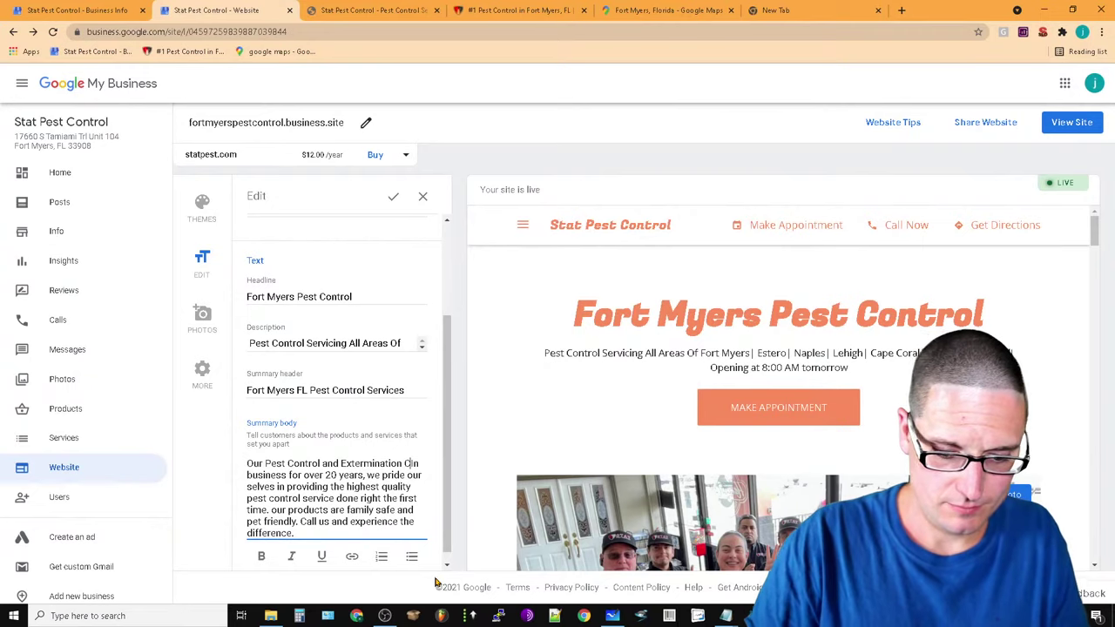
pyautogui.write('ompany')
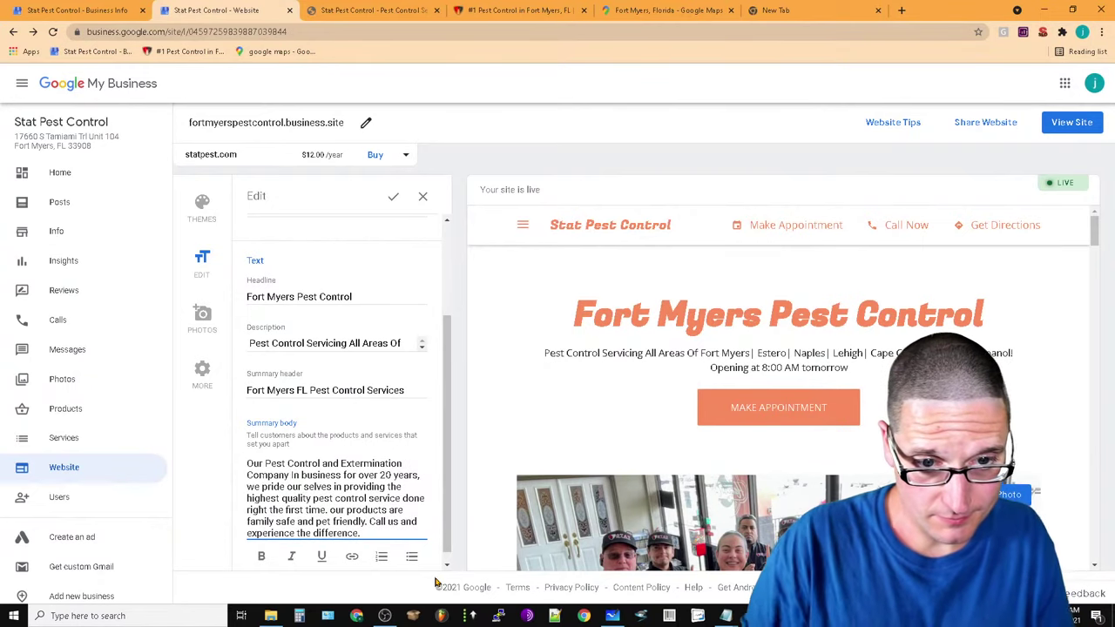
pyautogui.write(' has been')
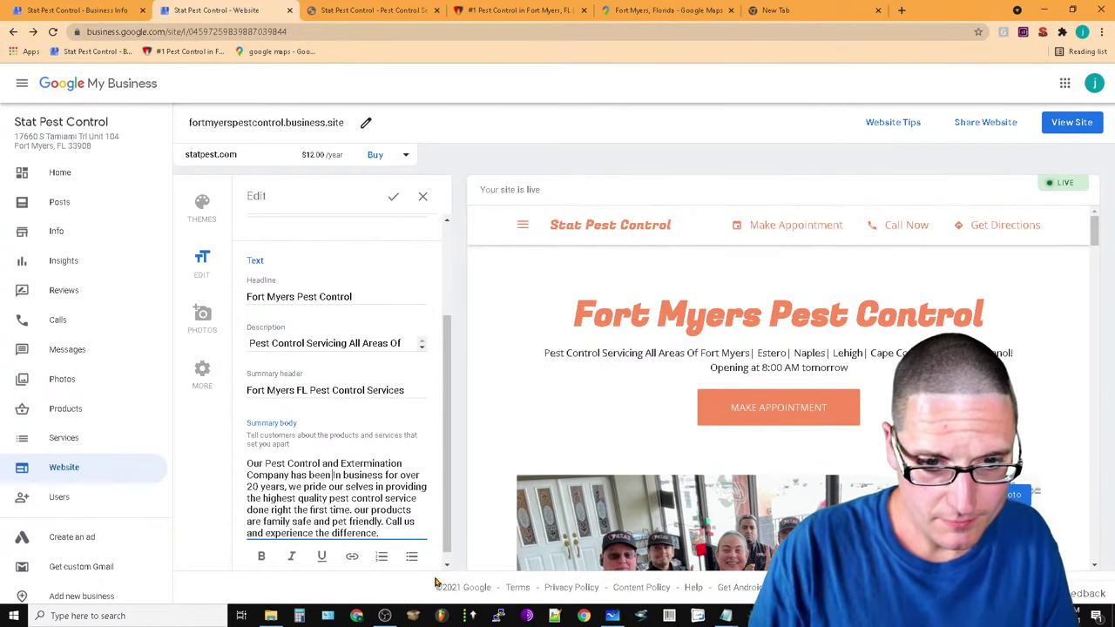
# Append "Please feel free to reach out for Fort Myers Pest Control Service Needs." to the summary body
pyautogui.scroll(-1, 357, 466)
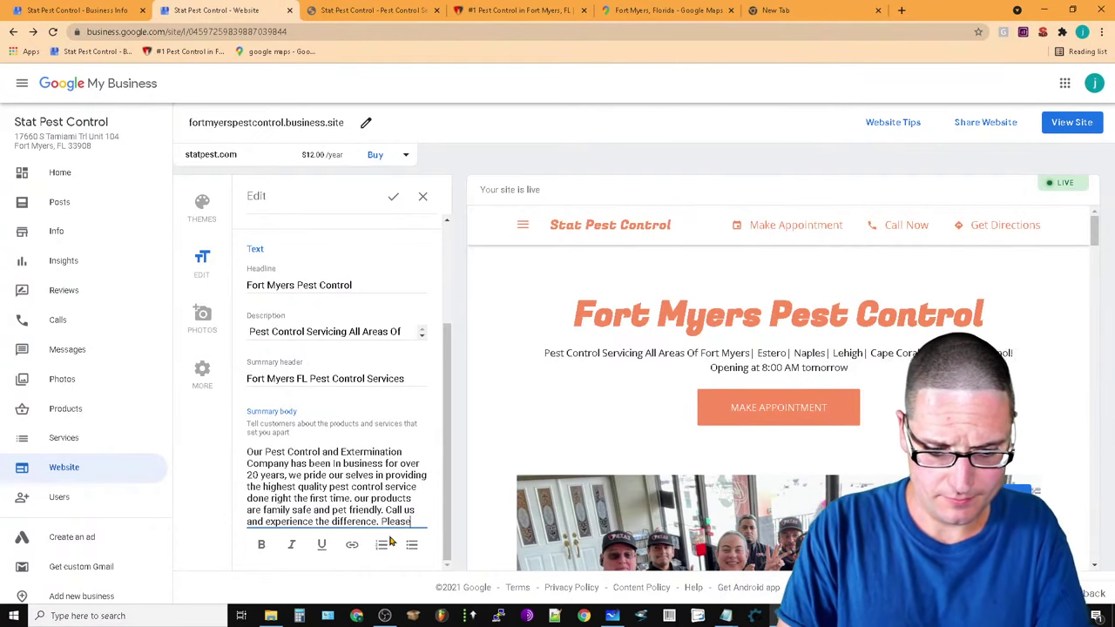
pyautogui.write('el free to reach out t')
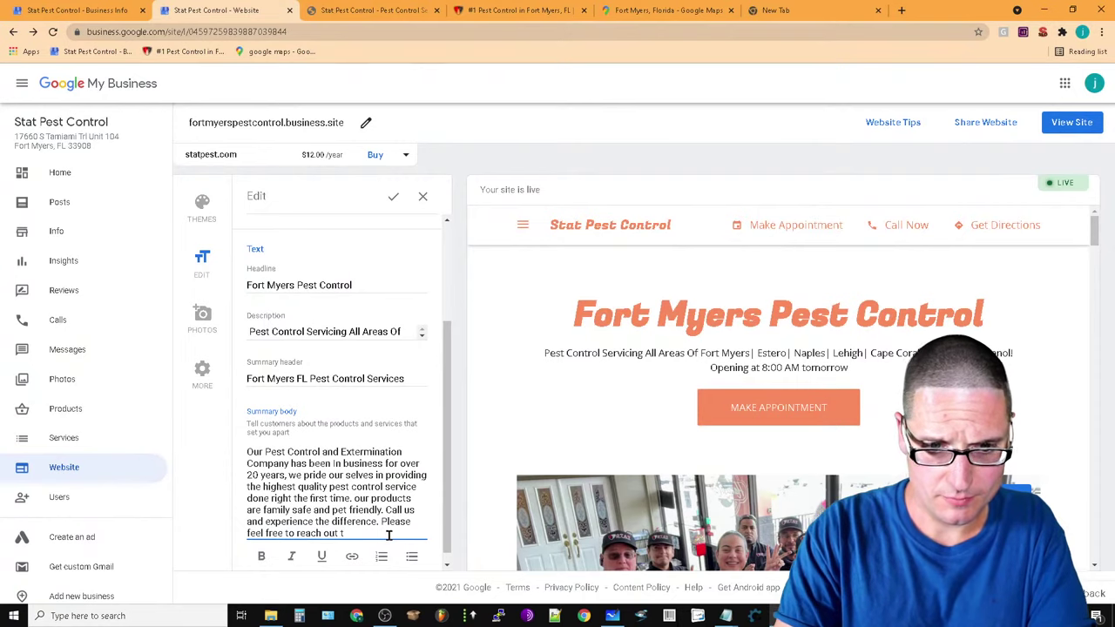
pyautogui.press('BackSpace')
pyautogui.write('for Fort My')
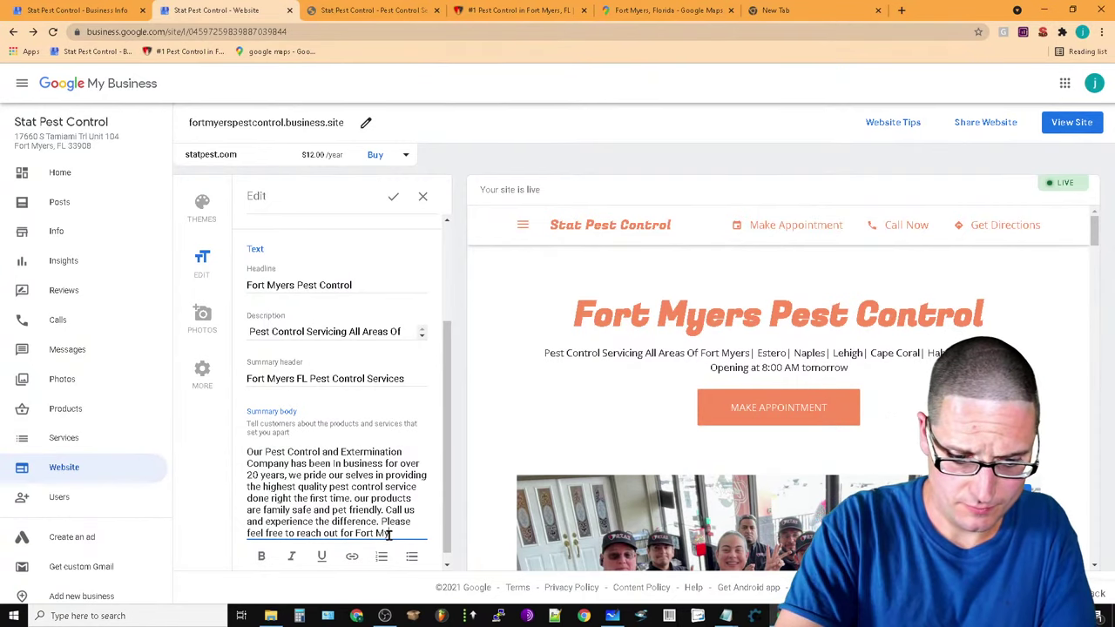
pyautogui.write('ers Pest Control Service')
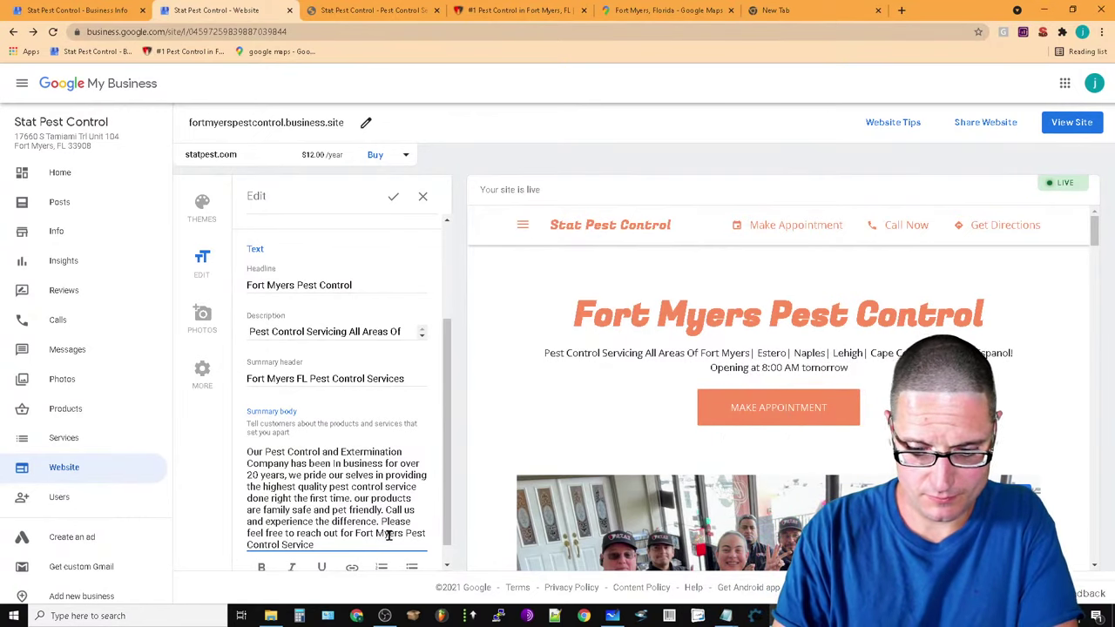
pyautogui.write('ds.')
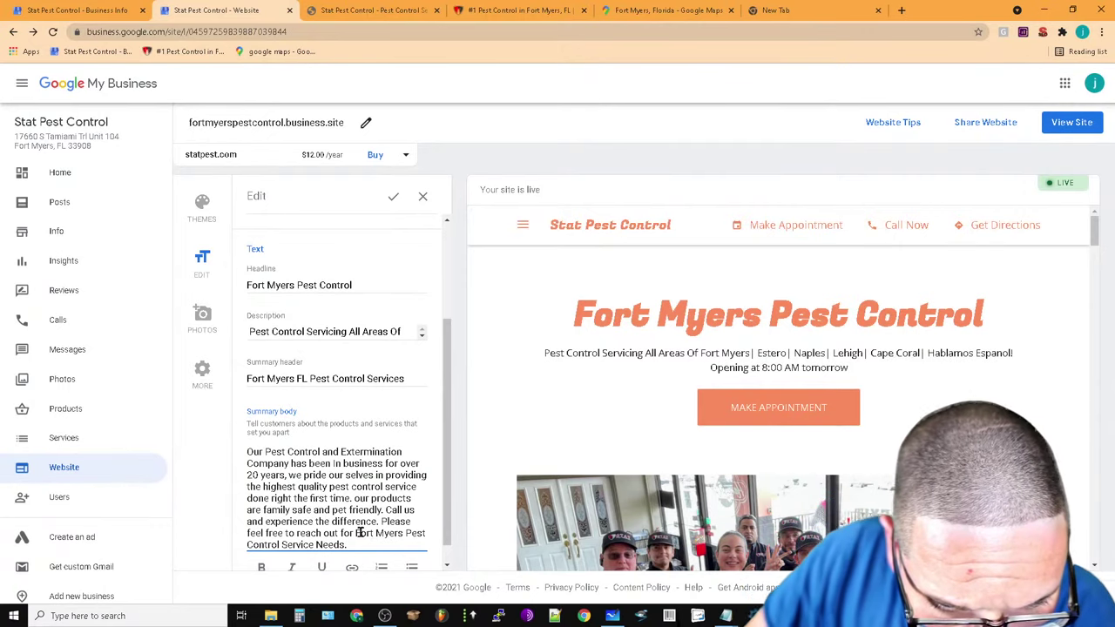
pyautogui.moveTo(355, 532); pyautogui.dragTo(312, 547)
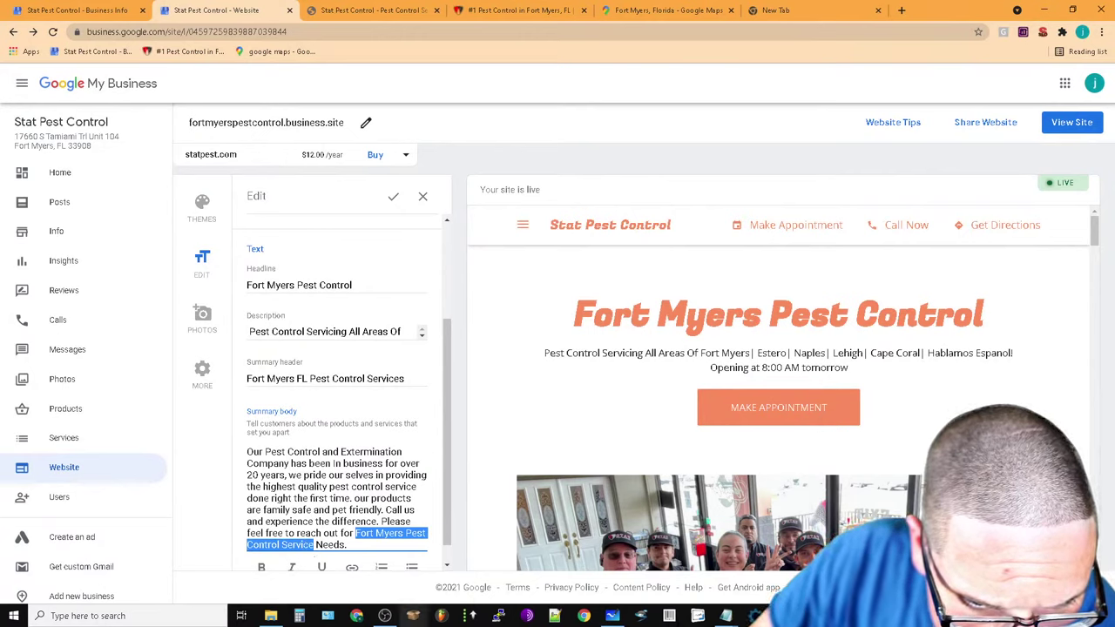
pyautogui.click(352, 566)
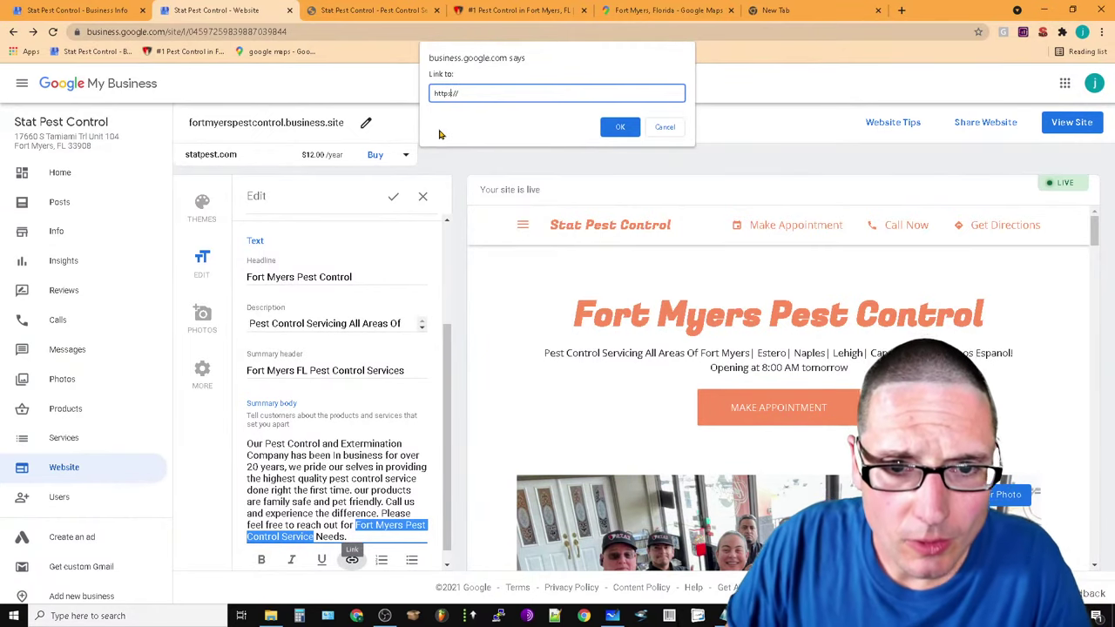
pyautogui.click(545, 9)
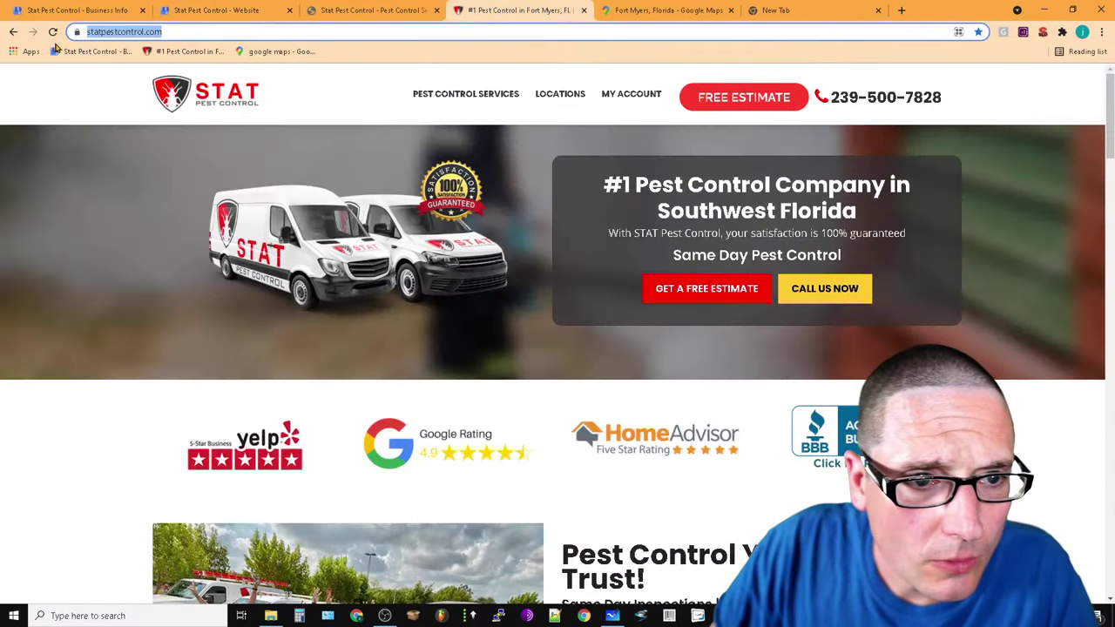
pyautogui.rightClick(111, 30)
pyautogui.click(205, 87)
pyautogui.click(76, 10)
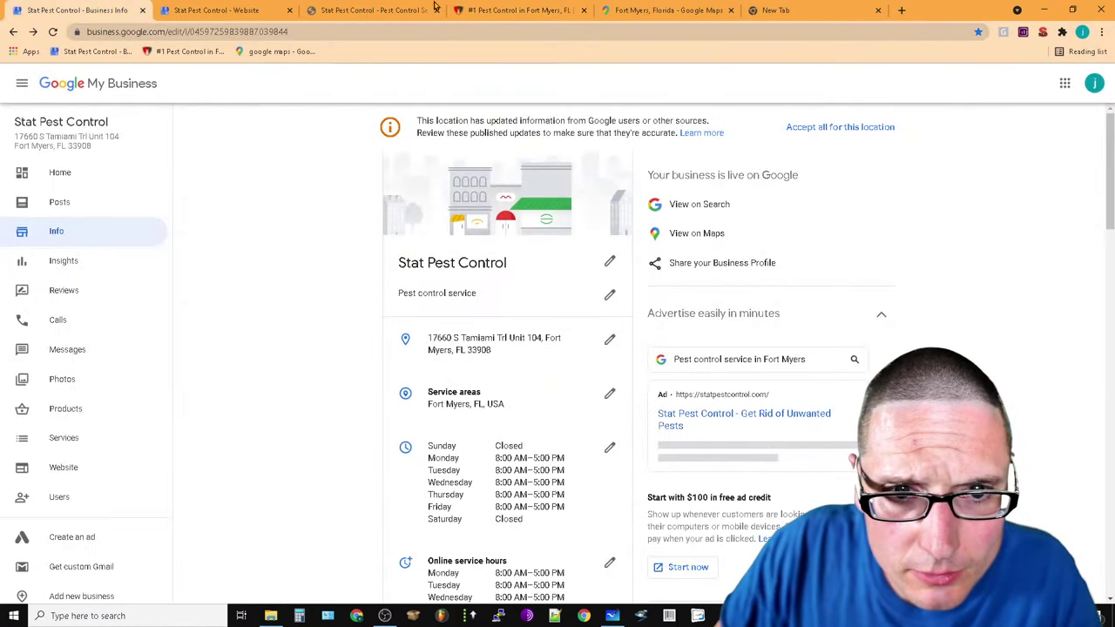
pyautogui.click(213, 9)
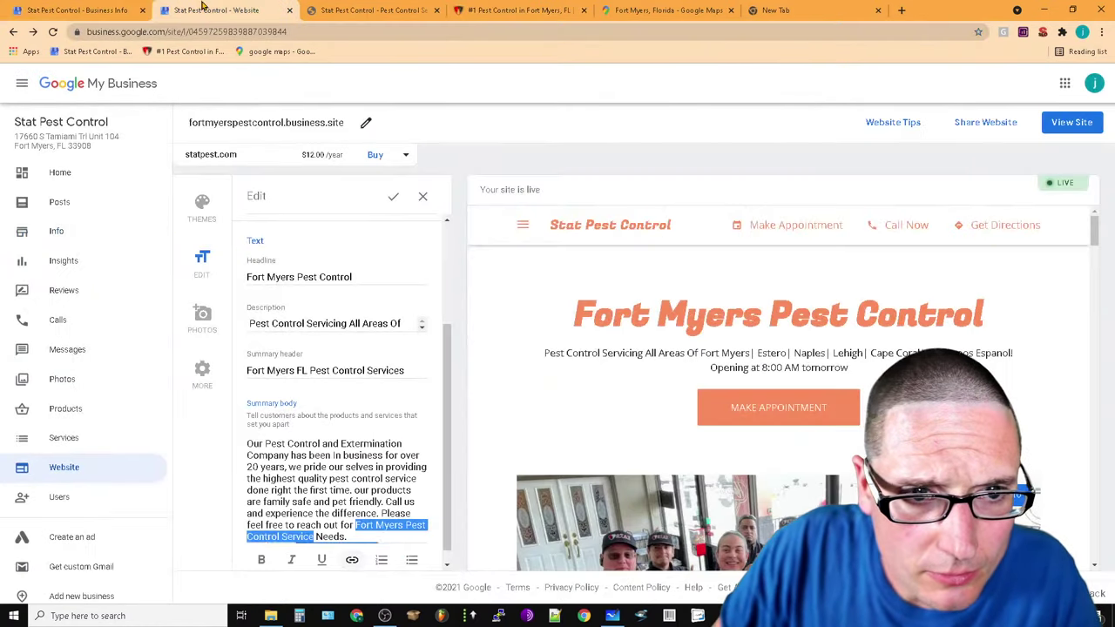
pyautogui.click(352, 560)
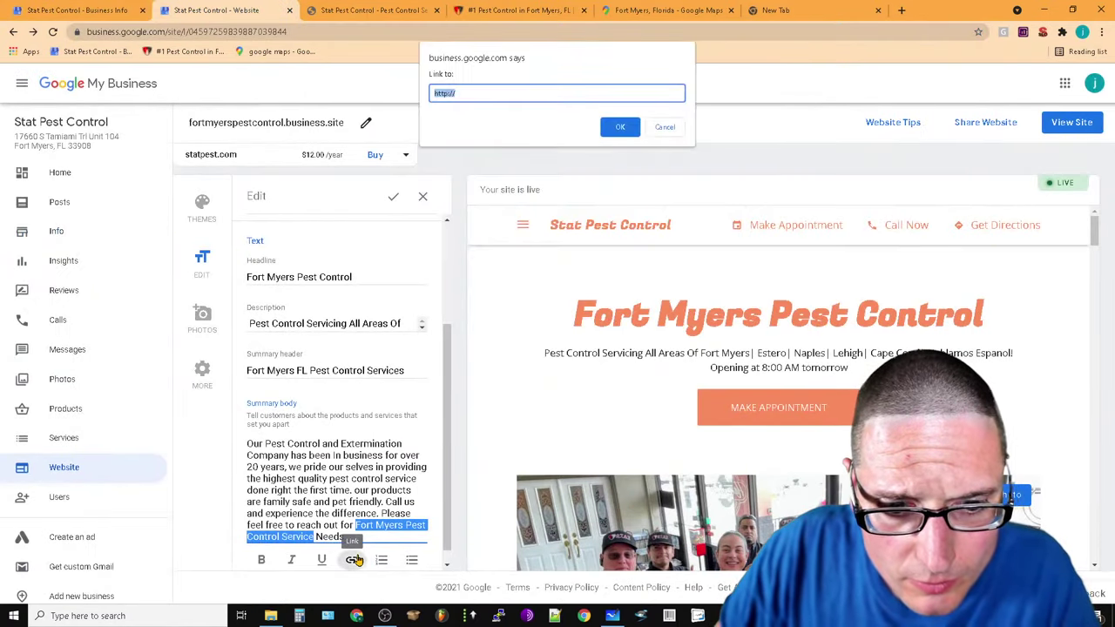
pyautogui.rightClick(469, 93)
pyautogui.click(518, 158)
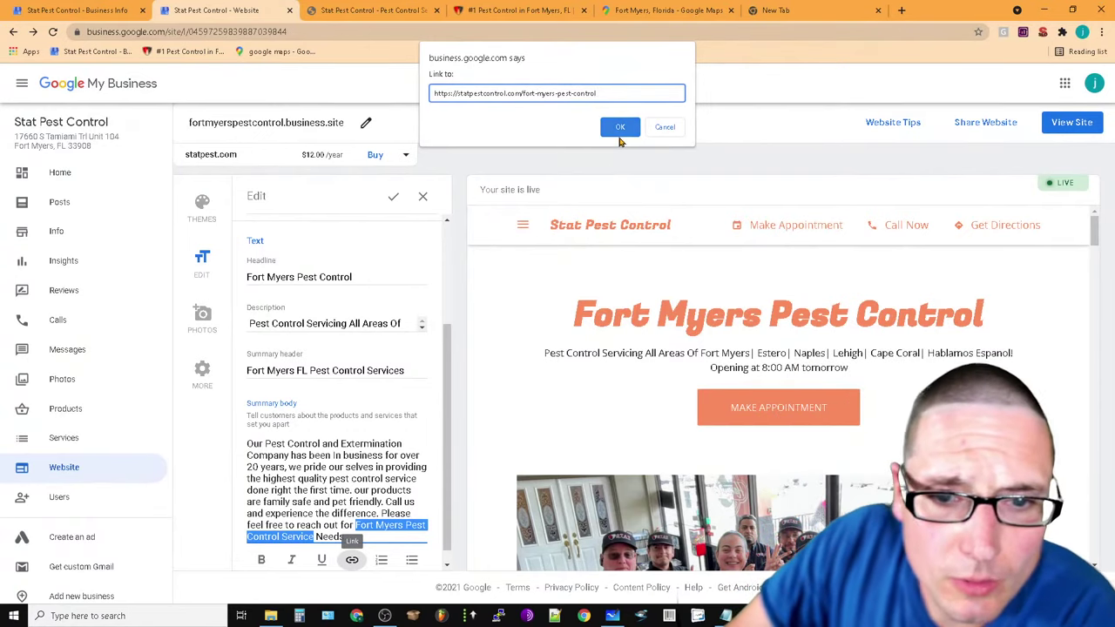
pyautogui.click(619, 127)
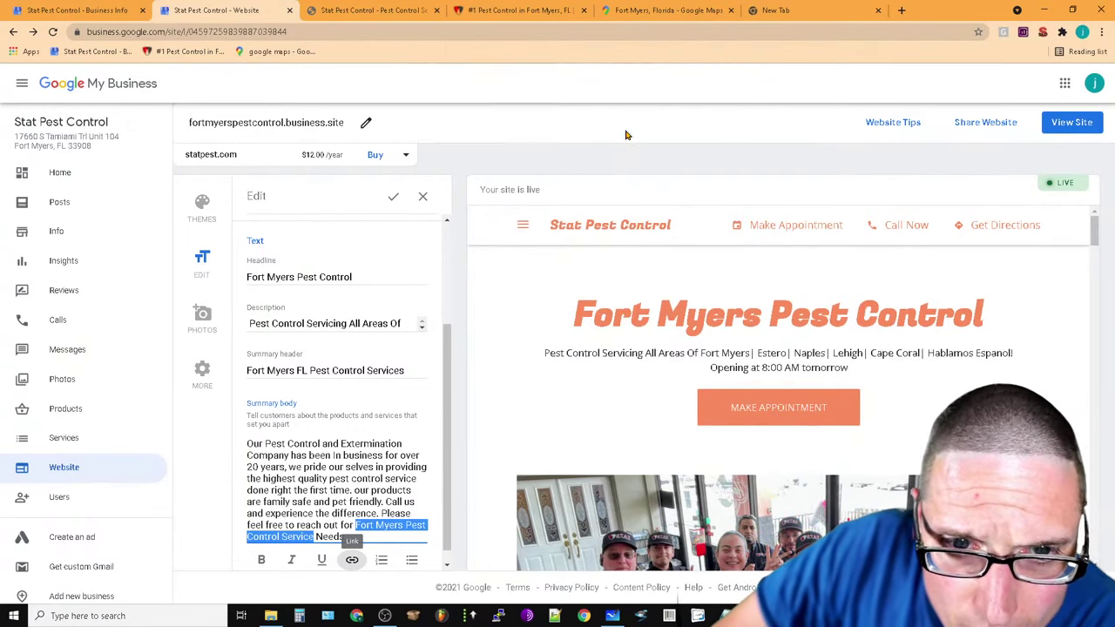
# Save the pending website text changes, and open the gallery image upload and close it without adding a photo
pyautogui.click(202, 319)
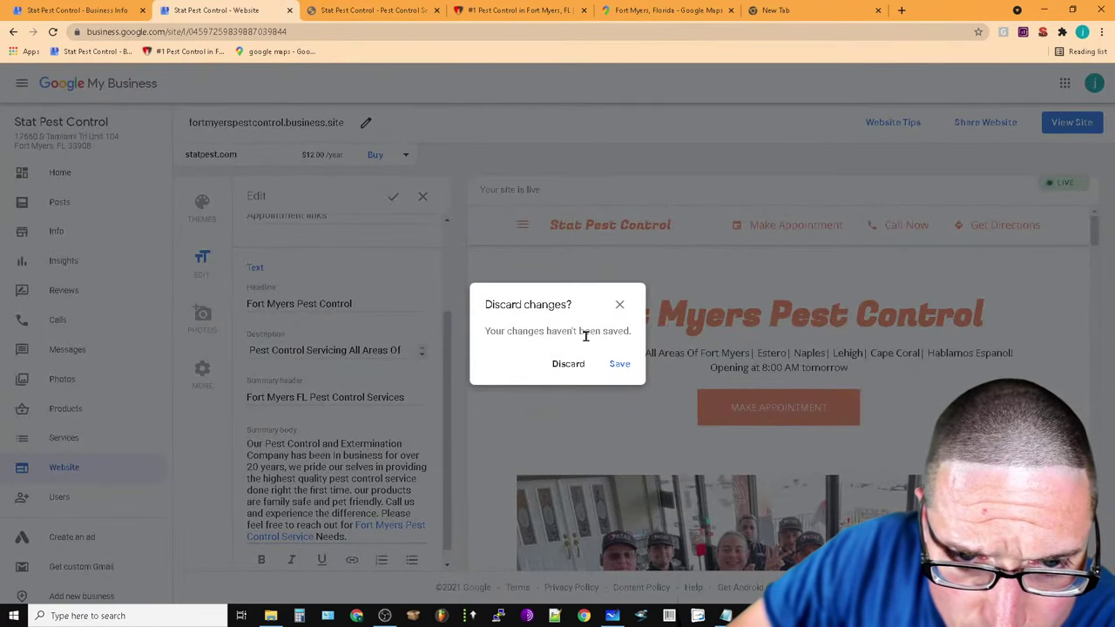
pyautogui.click(619, 364)
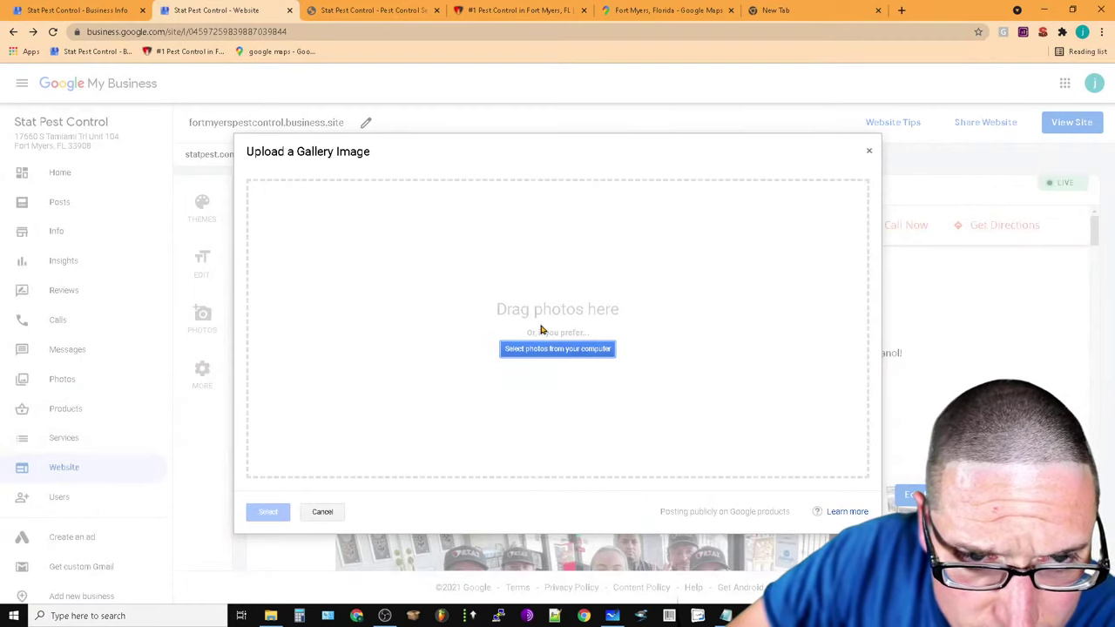
pyautogui.click(550, 348)
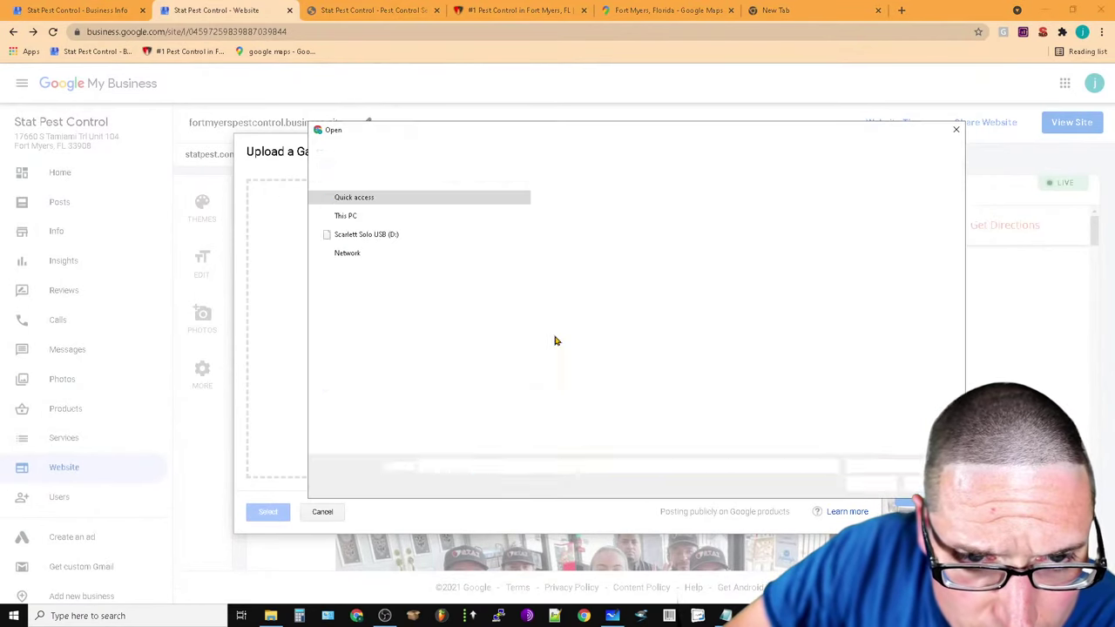
pyautogui.click(955, 129)
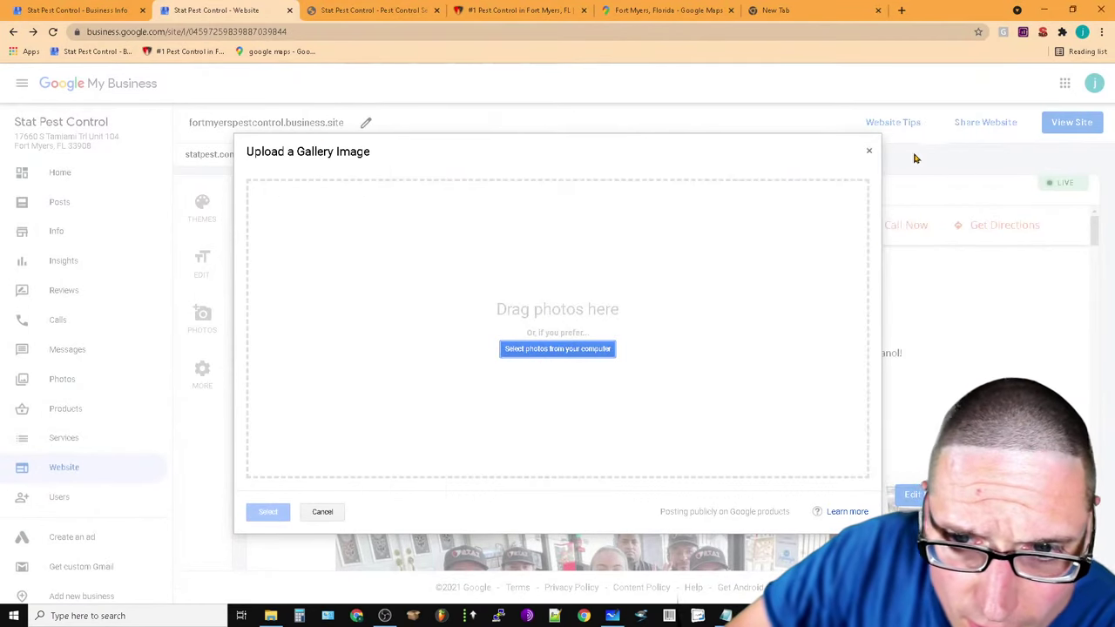
pyautogui.click(868, 150)
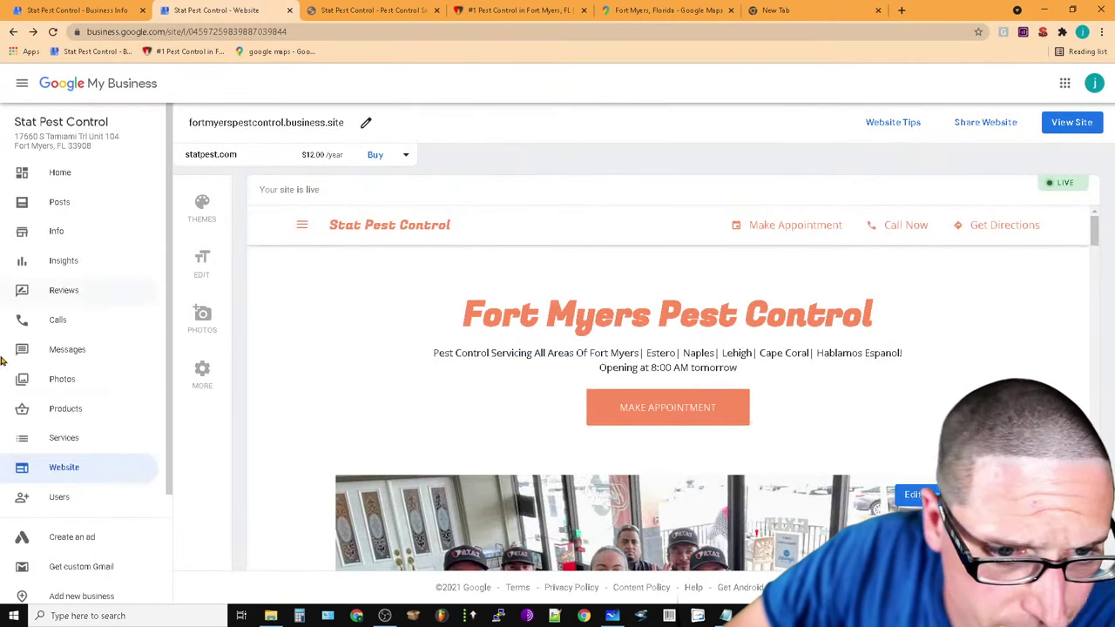
# Try the Nouveau theme on the business website and discard the theme change
pyautogui.click(208, 214)
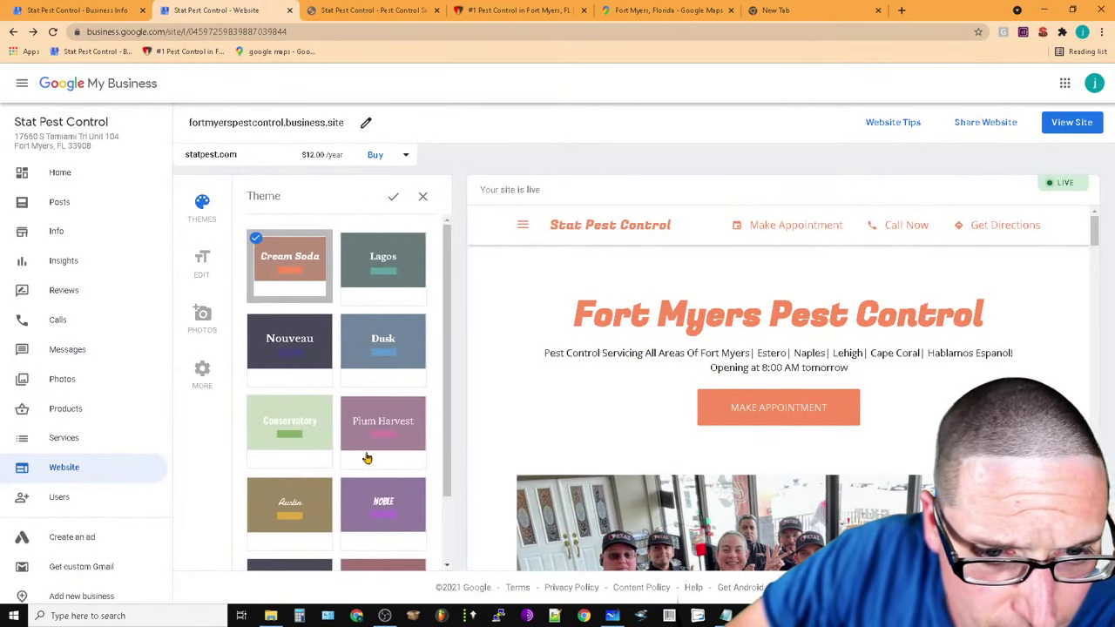
pyautogui.scroll(-1, 325, 435)
pyautogui.scroll(1, 338, 462)
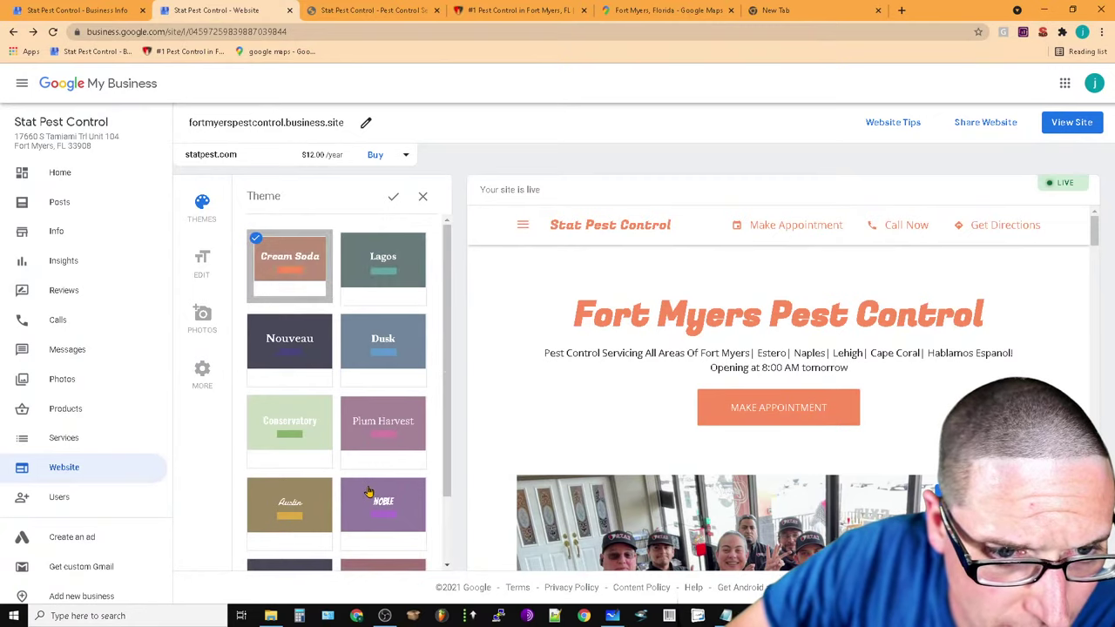
pyautogui.click(293, 347)
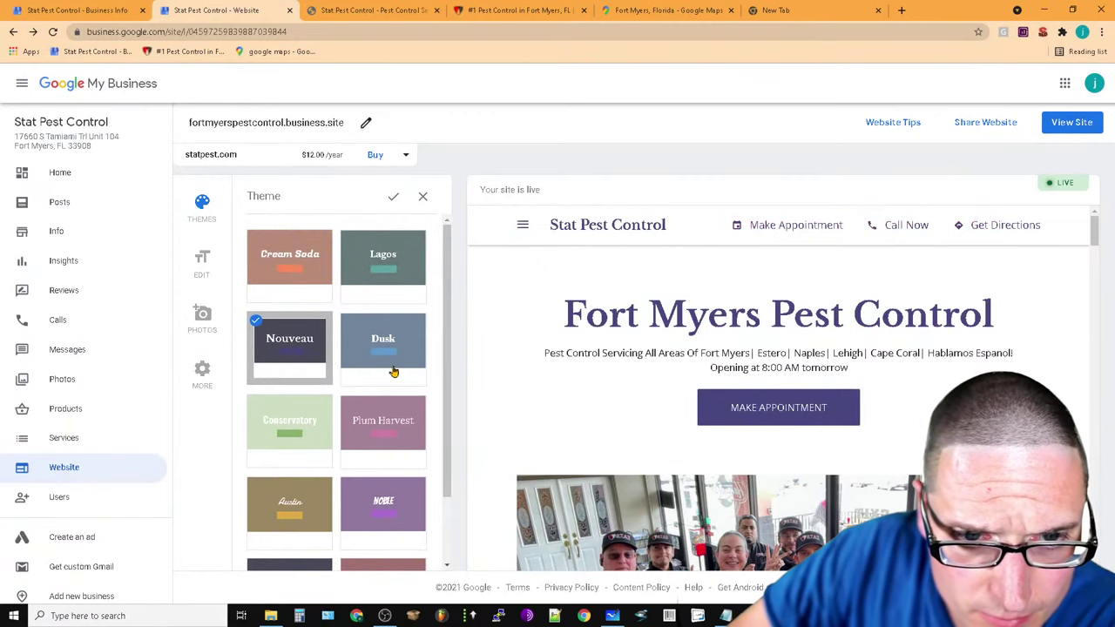
pyautogui.click(203, 374)
pyautogui.click(571, 372)
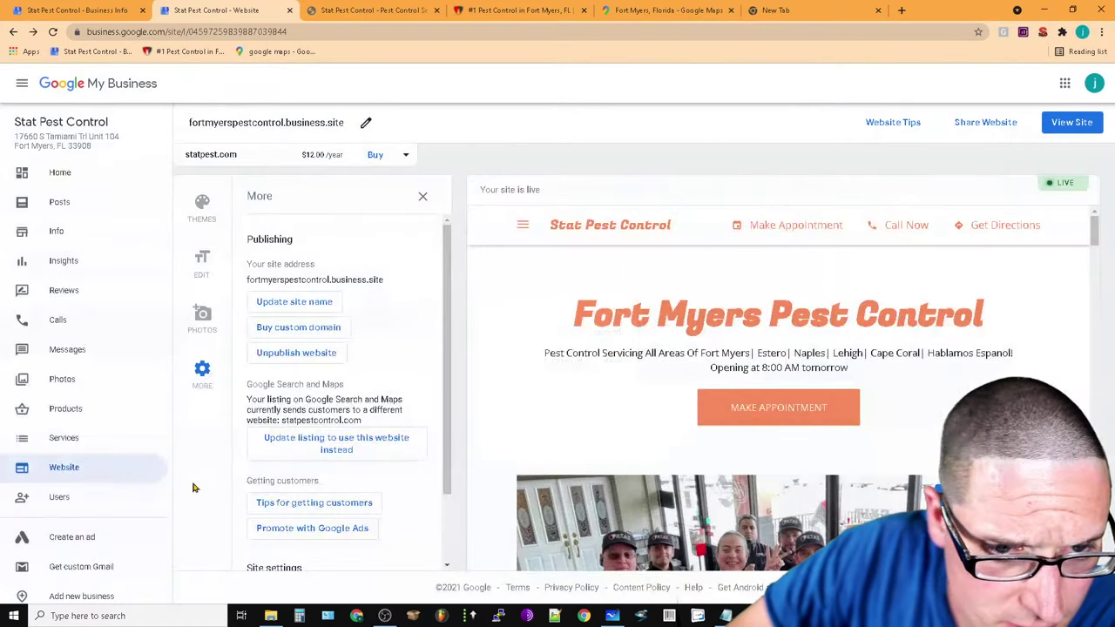
pyautogui.scroll(-2, 440, 448)
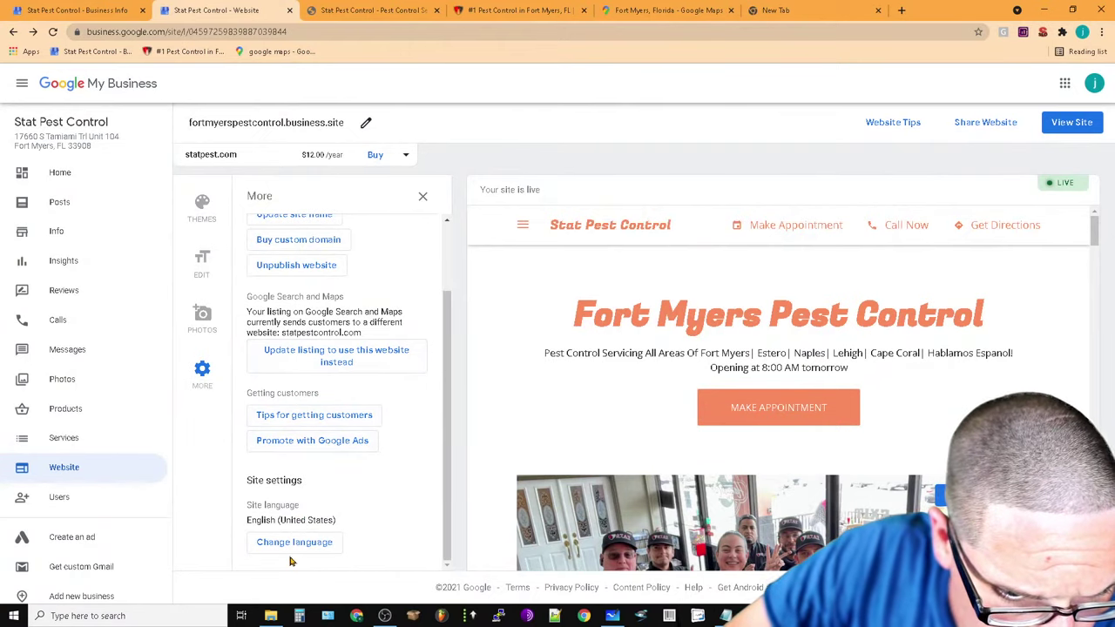
pyautogui.click(203, 328)
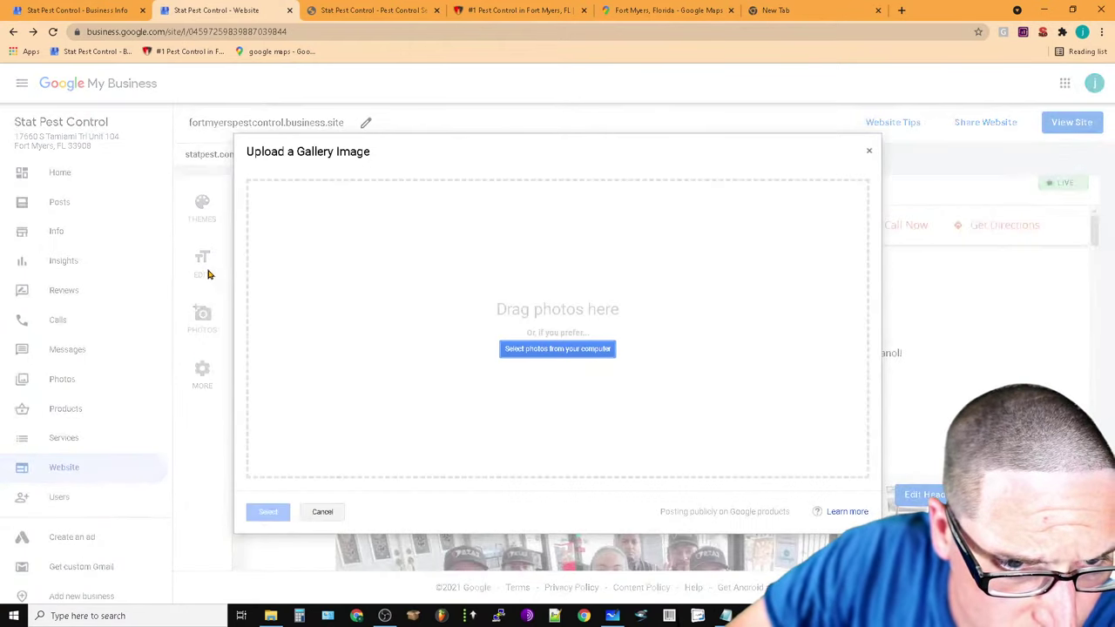
pyautogui.click(868, 150)
# Reopen the business website's text content for editing and try to save it
pyautogui.click(216, 275)
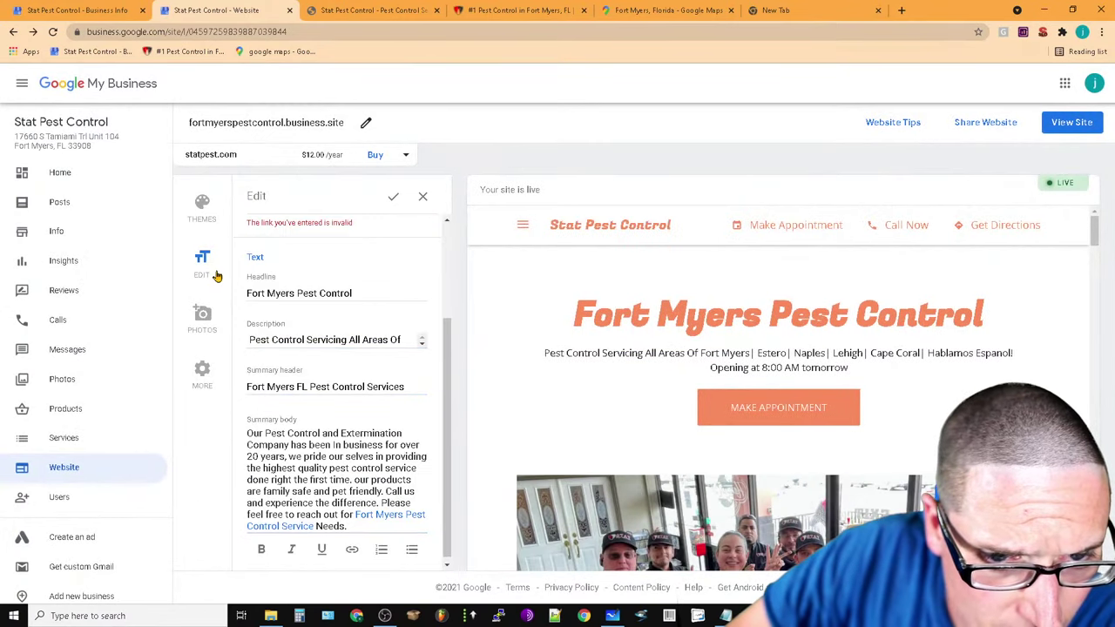
pyautogui.click(392, 297)
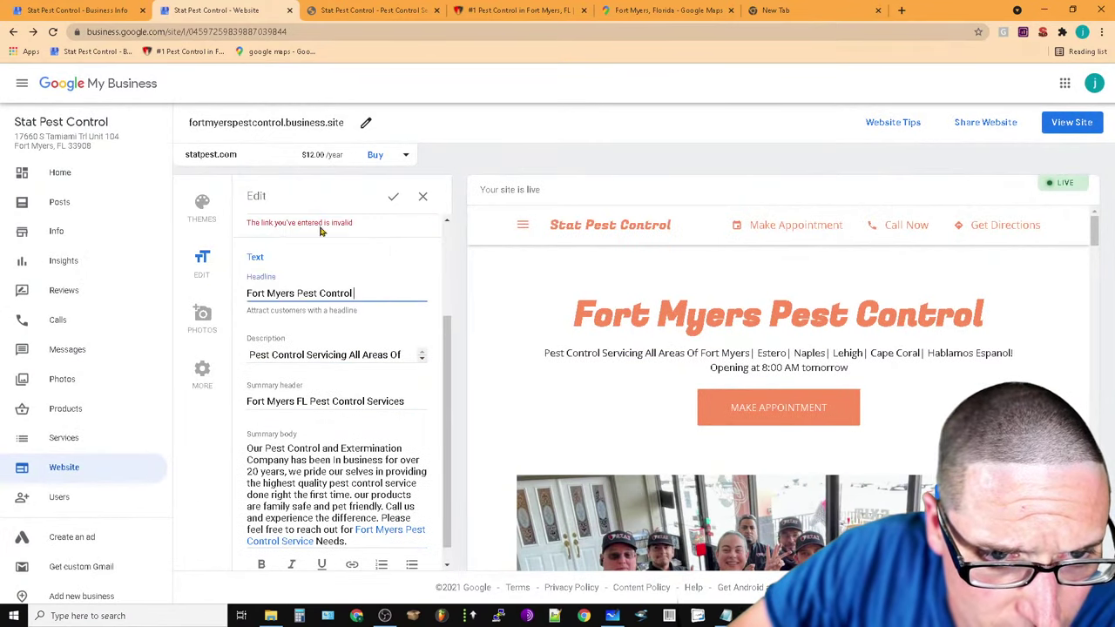
pyautogui.scroll(-1, 344, 218)
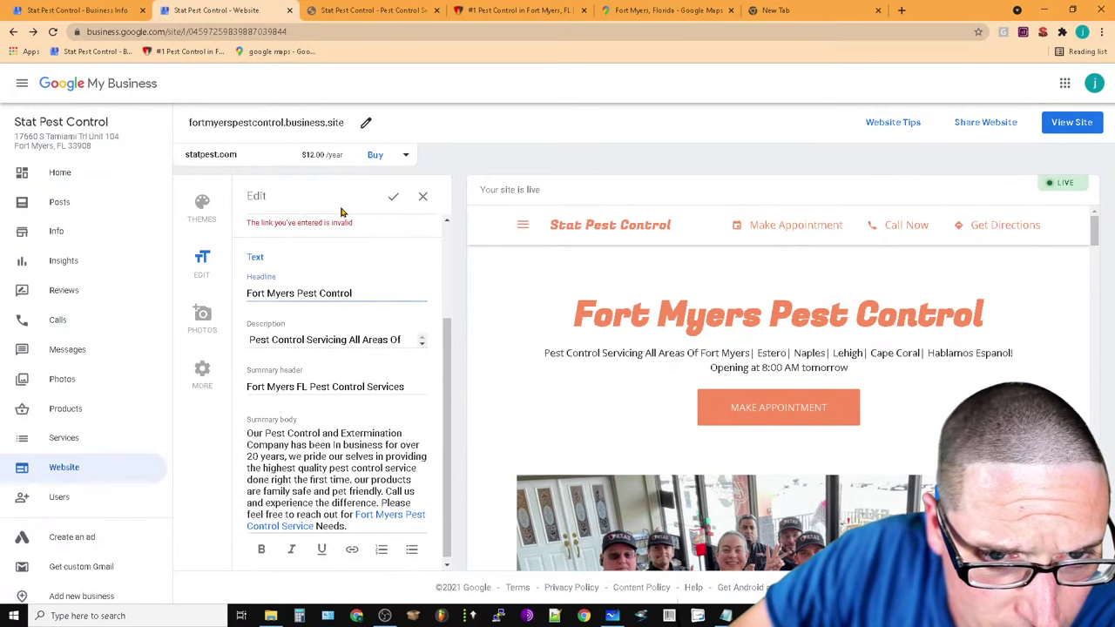
pyautogui.click(303, 401)
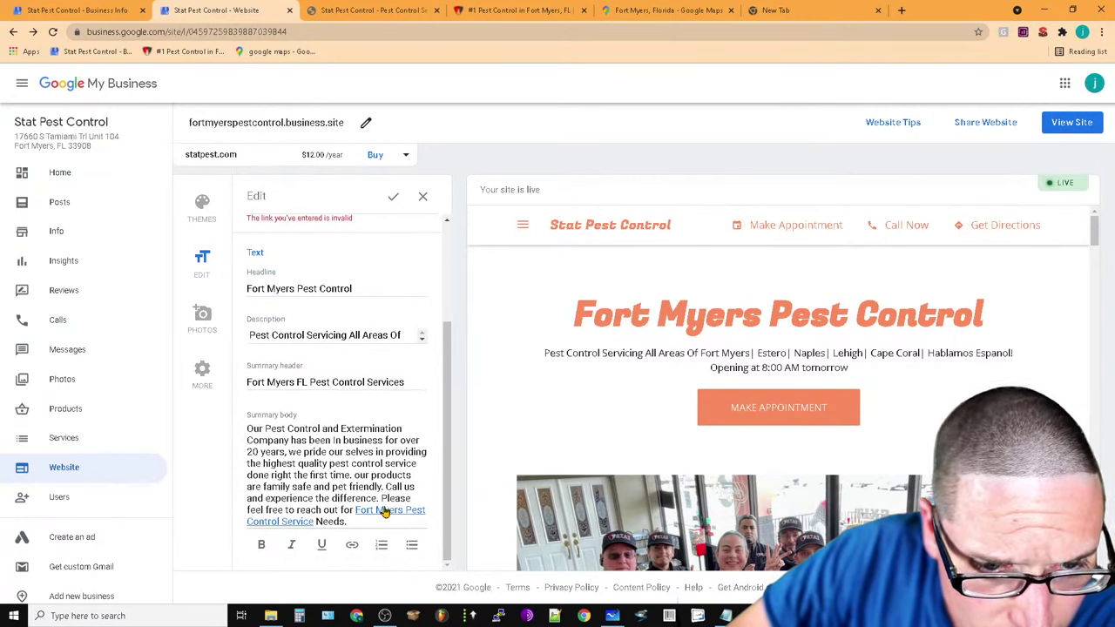
pyautogui.click(394, 201)
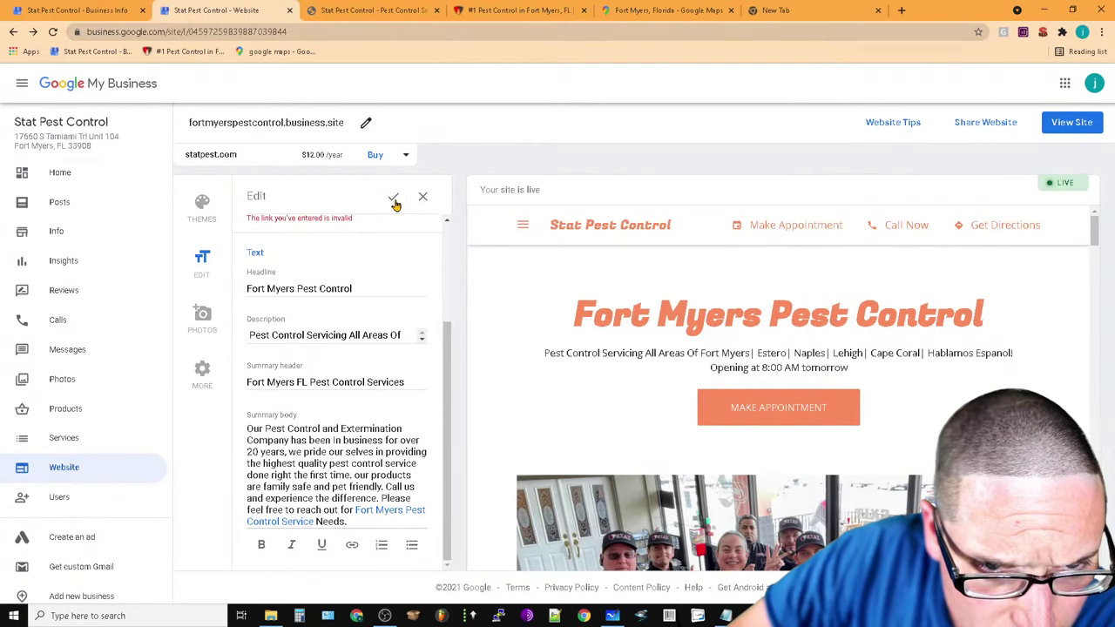
# Remove the link from the phrase "Fort Myers Pest Control Service" in the summary body
pyautogui.click(371, 513)
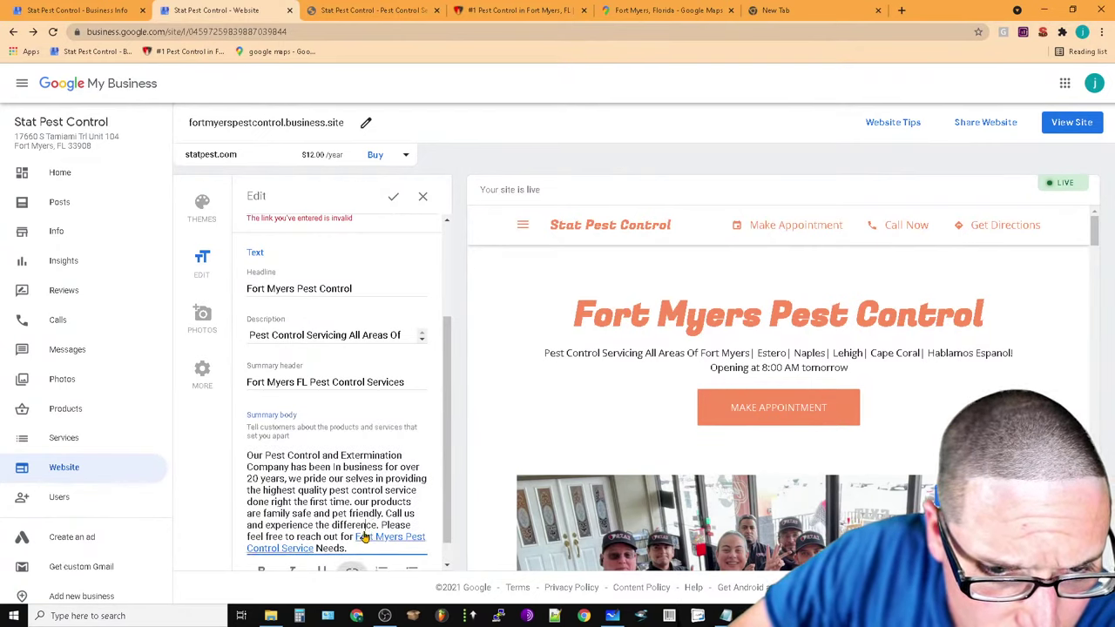
pyautogui.scroll(-1, 383, 549)
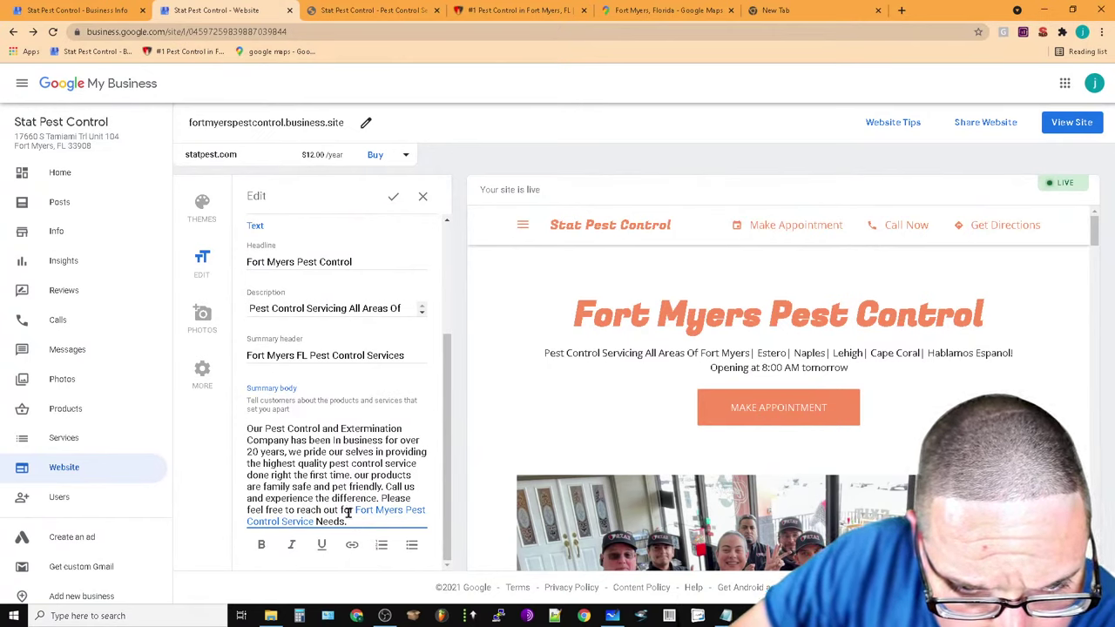
pyautogui.moveTo(355, 510); pyautogui.dragTo(281, 535)
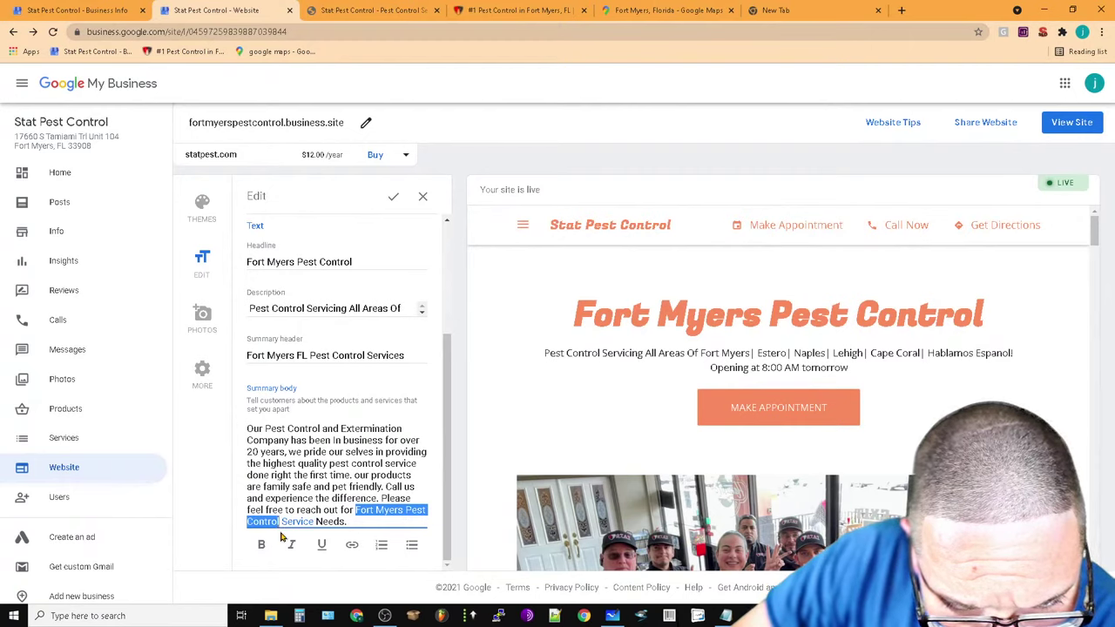
pyautogui.click(352, 544)
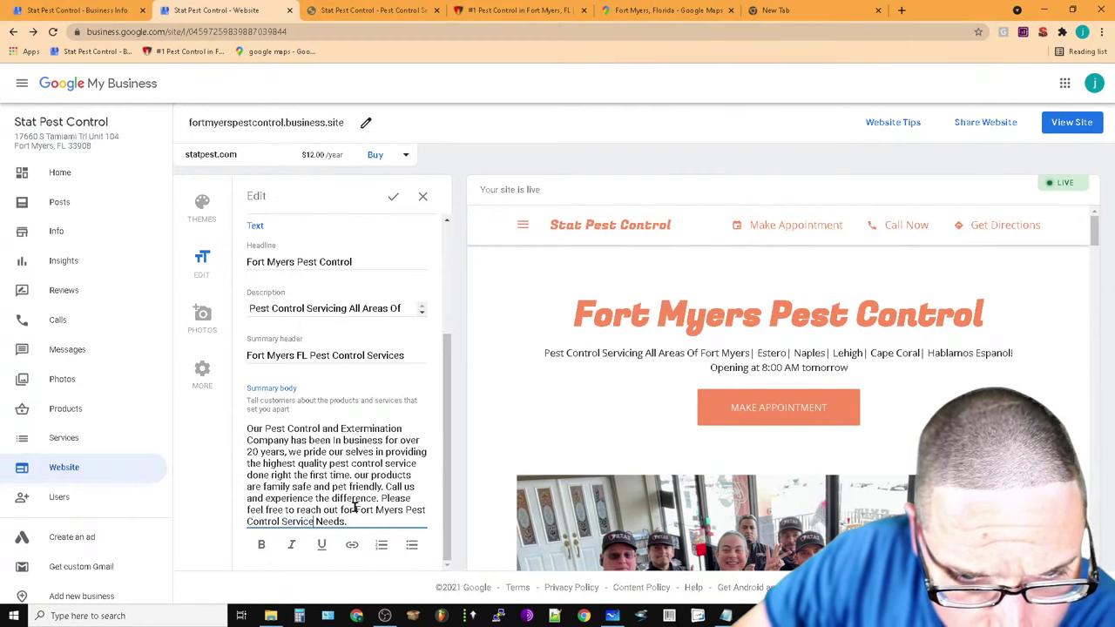
pyautogui.moveTo(375, 511); pyautogui.dragTo(283, 524)
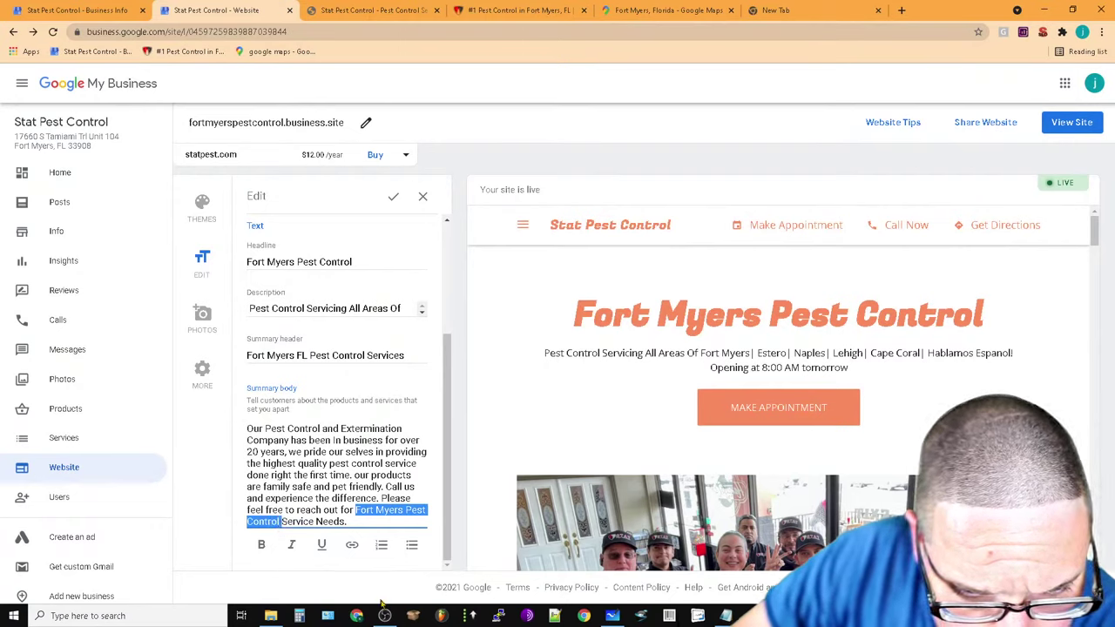
pyautogui.click(352, 544)
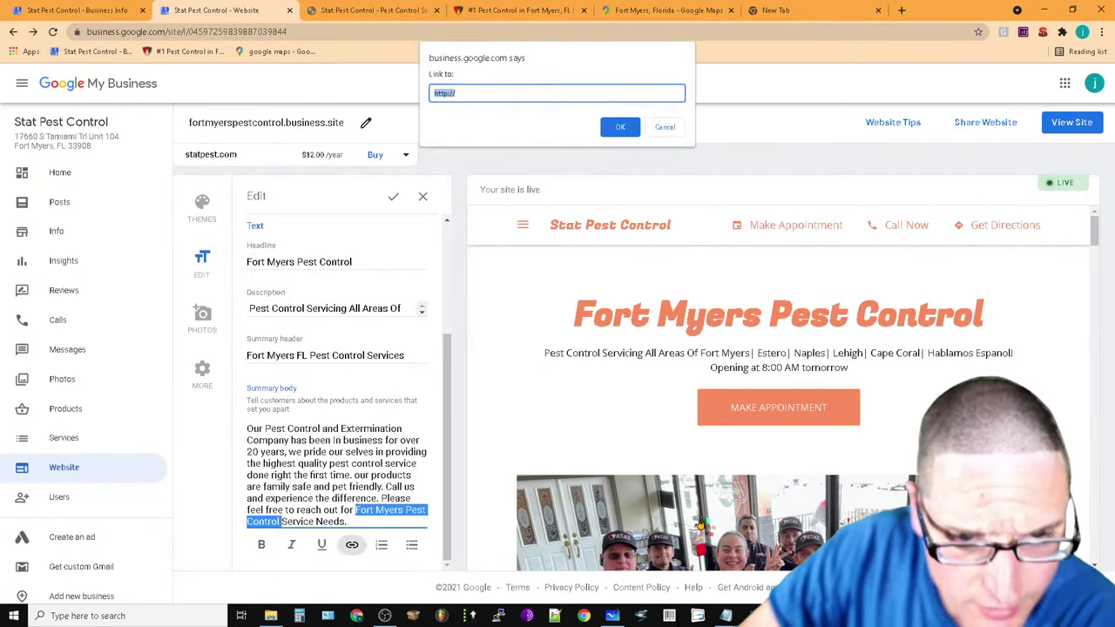
pyautogui.rightClick(460, 94)
pyautogui.click(484, 169)
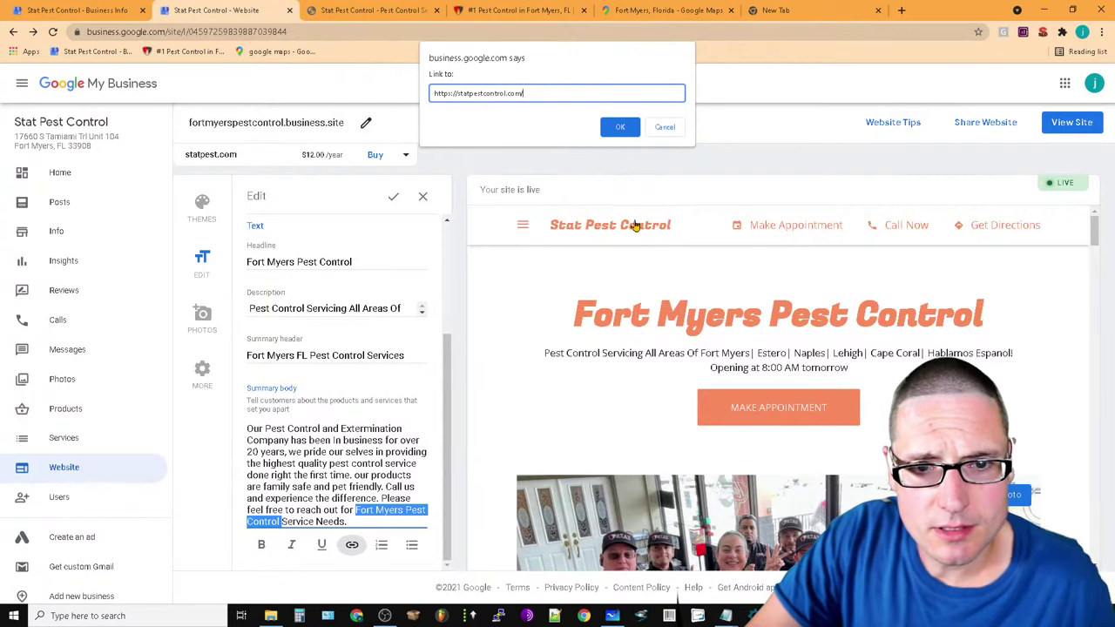
pyautogui.write('fort-myers-pest-control/')
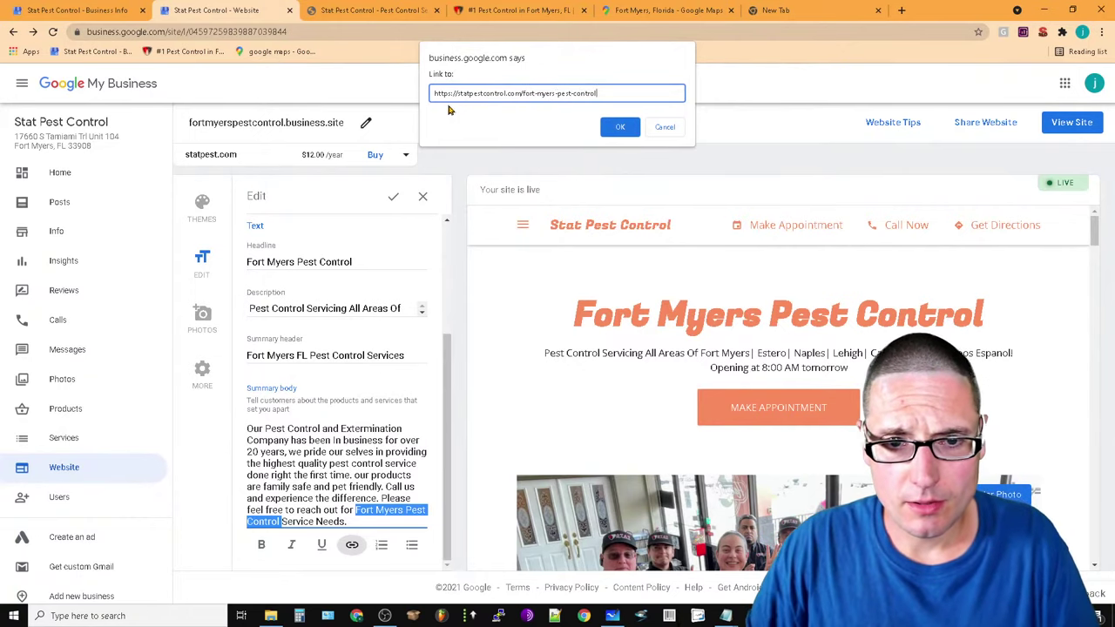
pyautogui.click(629, 126)
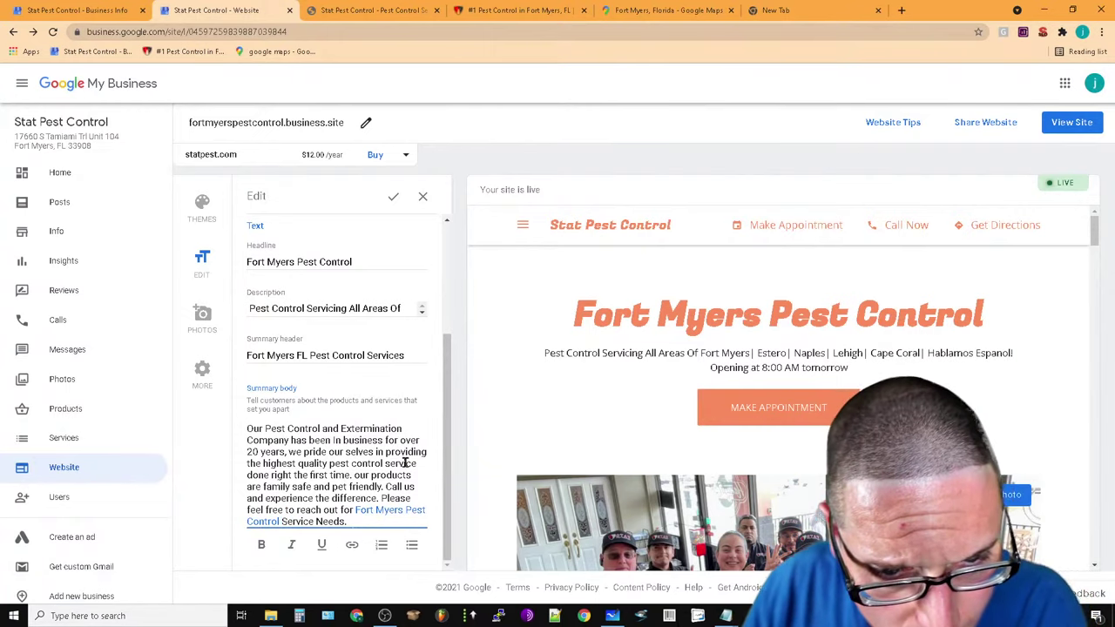
# Save the relinked summary body and close the website text editor, keeping the changes
pyautogui.click(383, 526)
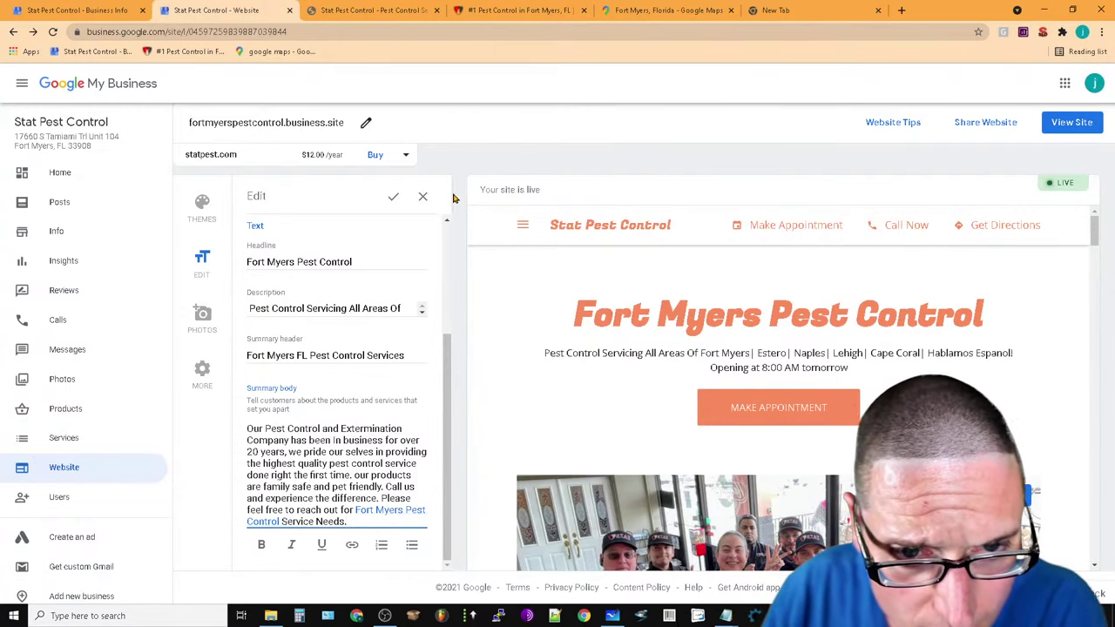
pyautogui.click(392, 195)
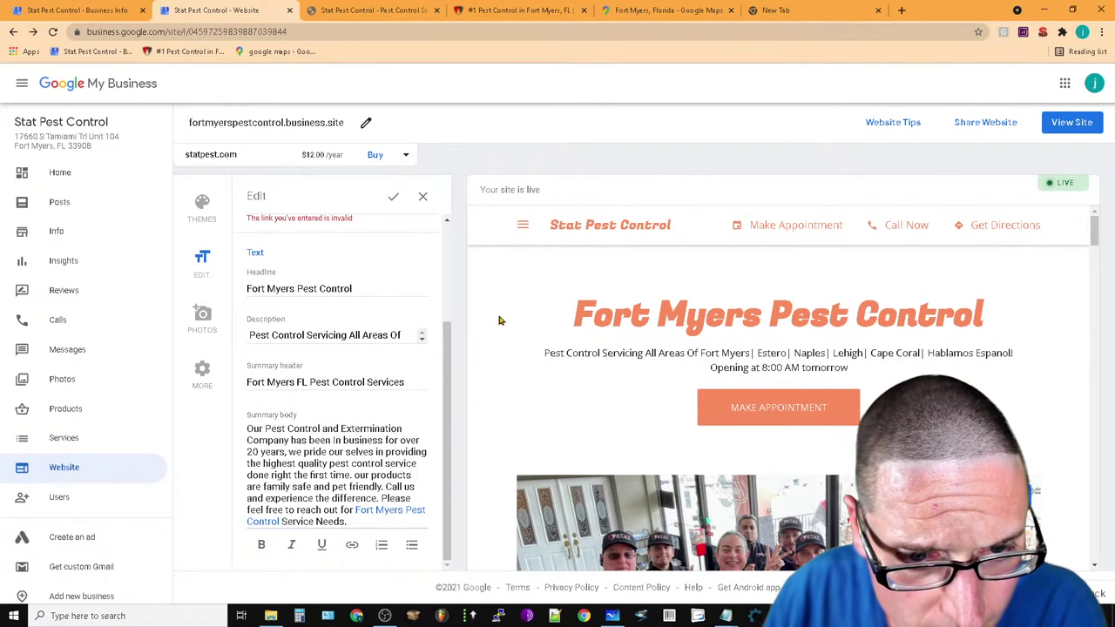
pyautogui.click(393, 198)
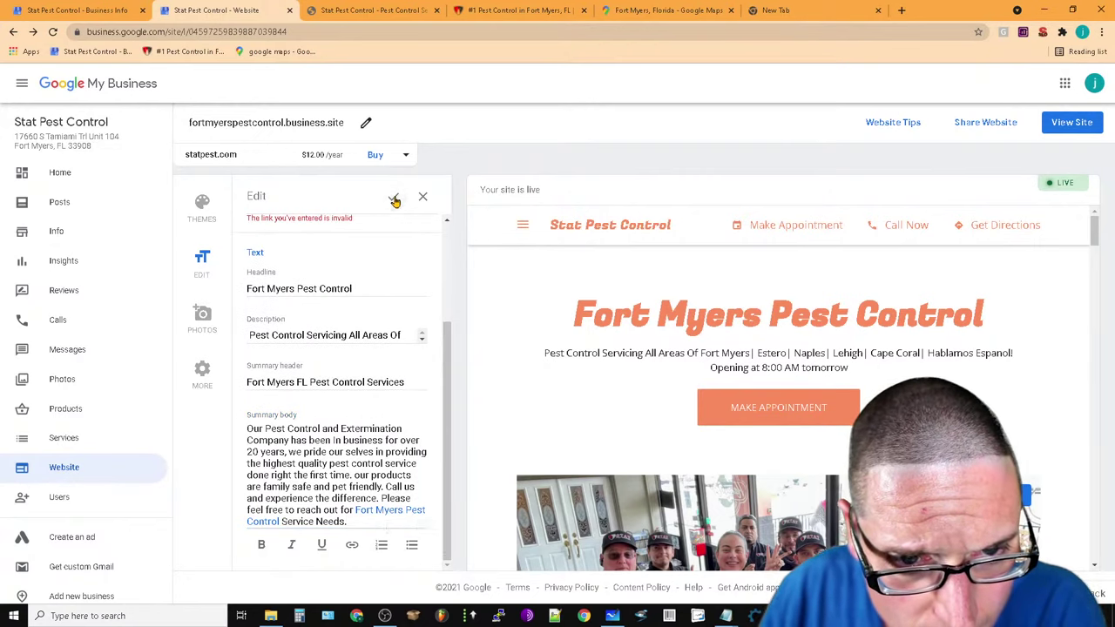
pyautogui.click(386, 525)
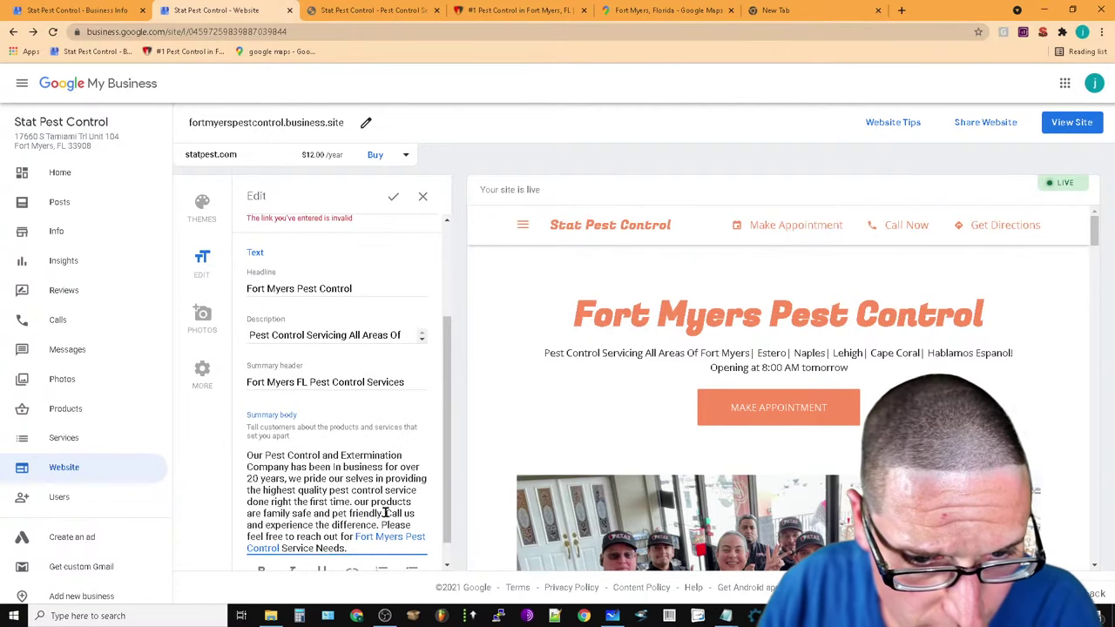
pyautogui.click(425, 200)
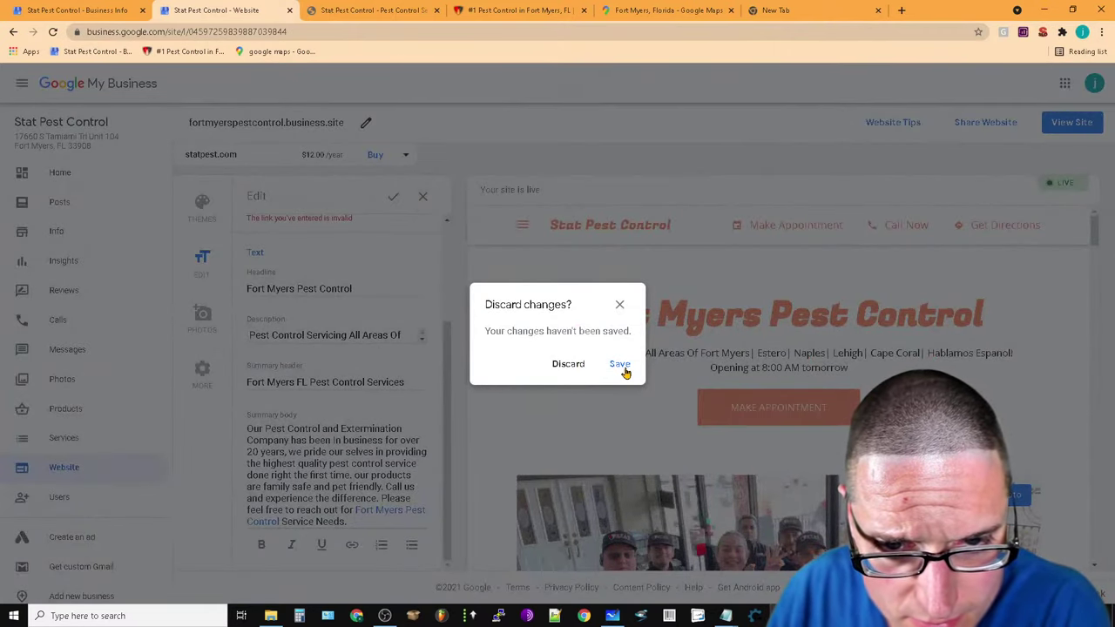
pyautogui.click(622, 369)
# Review the website preview from the updates section down to the contact, address and business hours
pyautogui.scroll(-15, 572, 553)
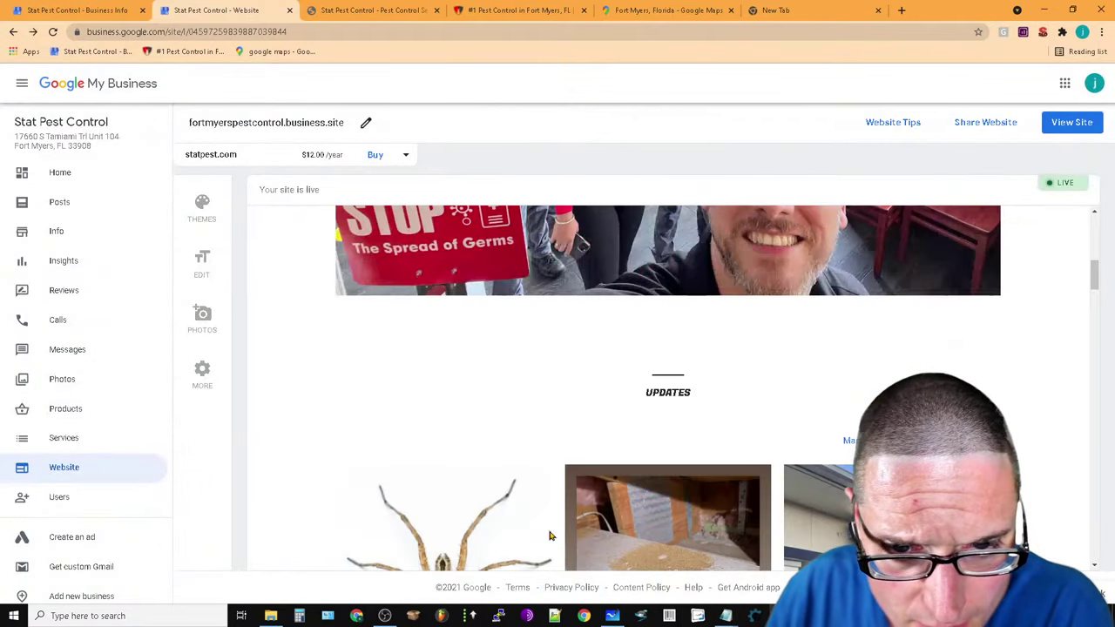
pyautogui.scroll(2, 620, 487)
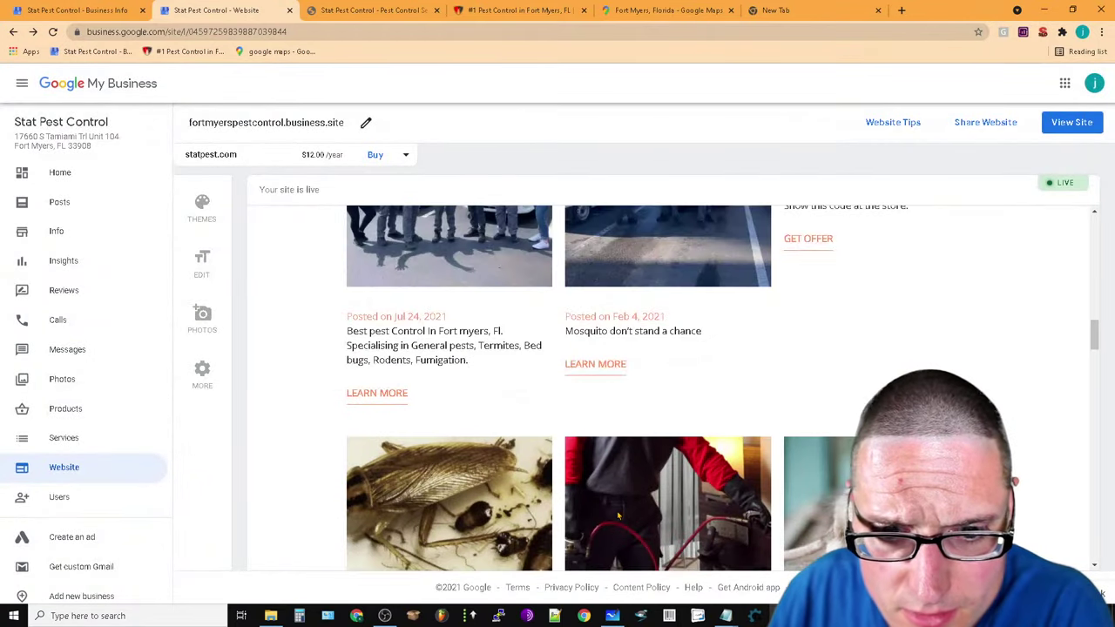
pyautogui.scroll(15, 689, 511)
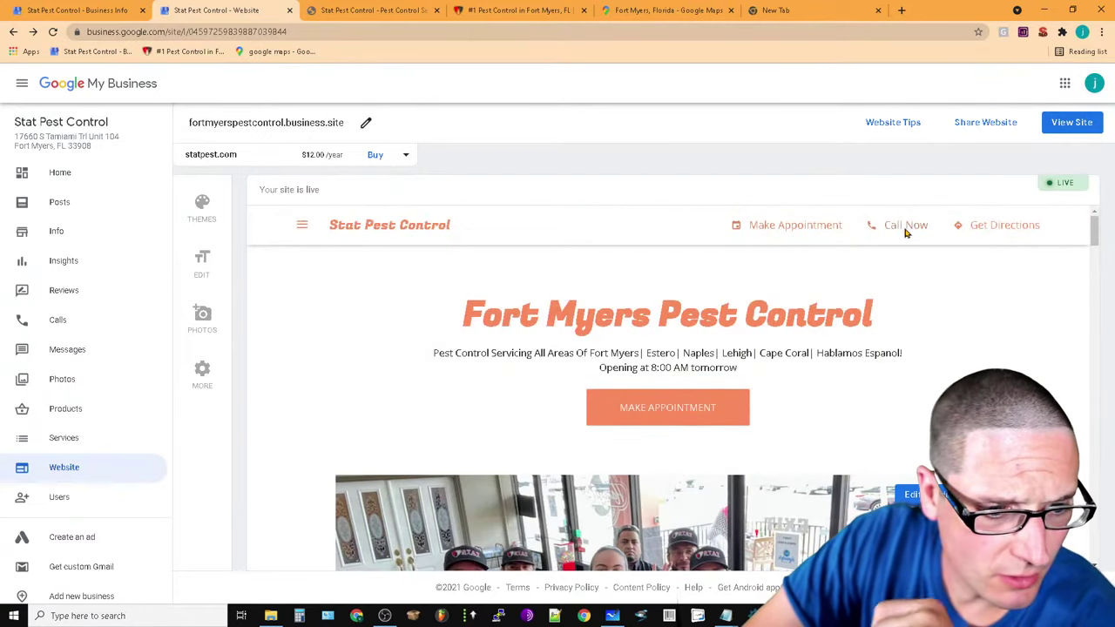
pyautogui.moveTo(1094, 230); pyautogui.dragTo(1099, 540)
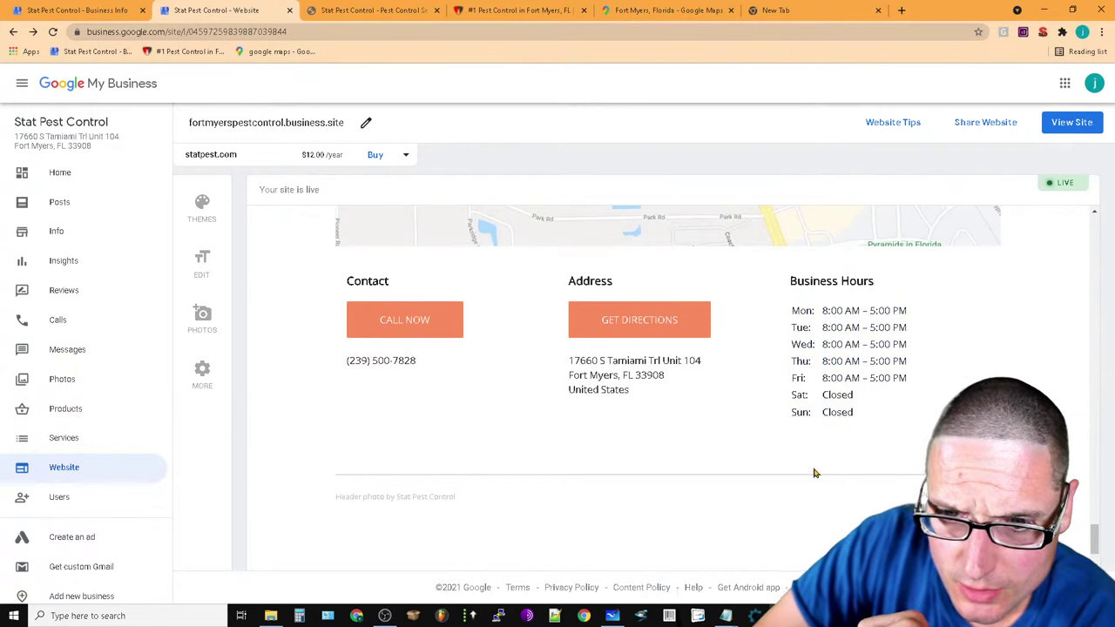
pyautogui.scroll(-1, 773, 386)
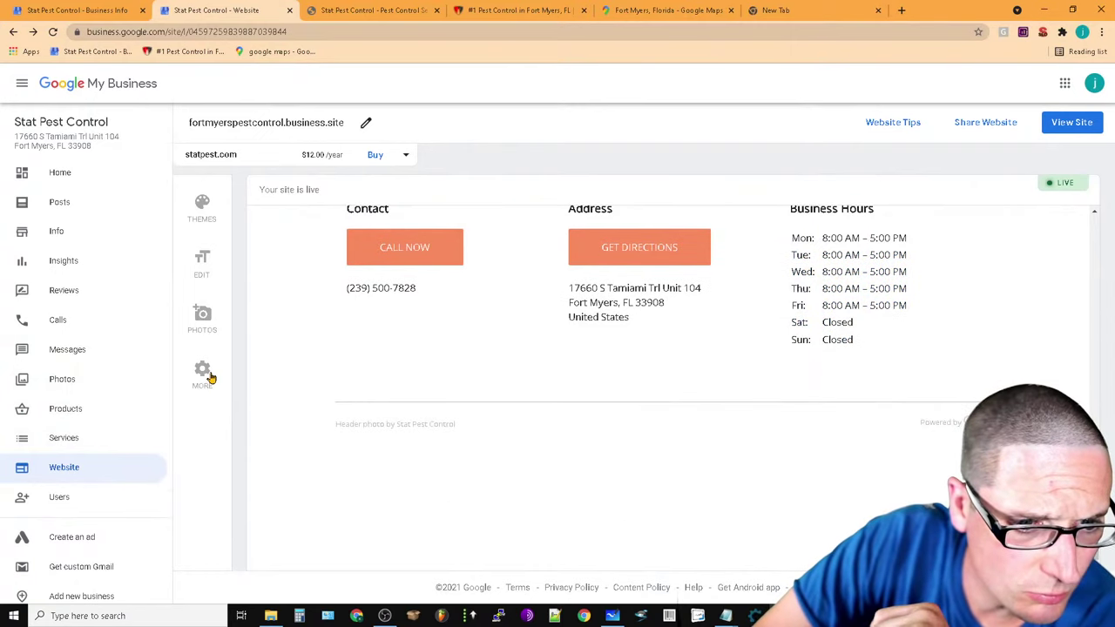
# Browse the website themes on offer, from Cream Soda down to Azure and Tinto
pyautogui.click(205, 373)
pyautogui.click(205, 217)
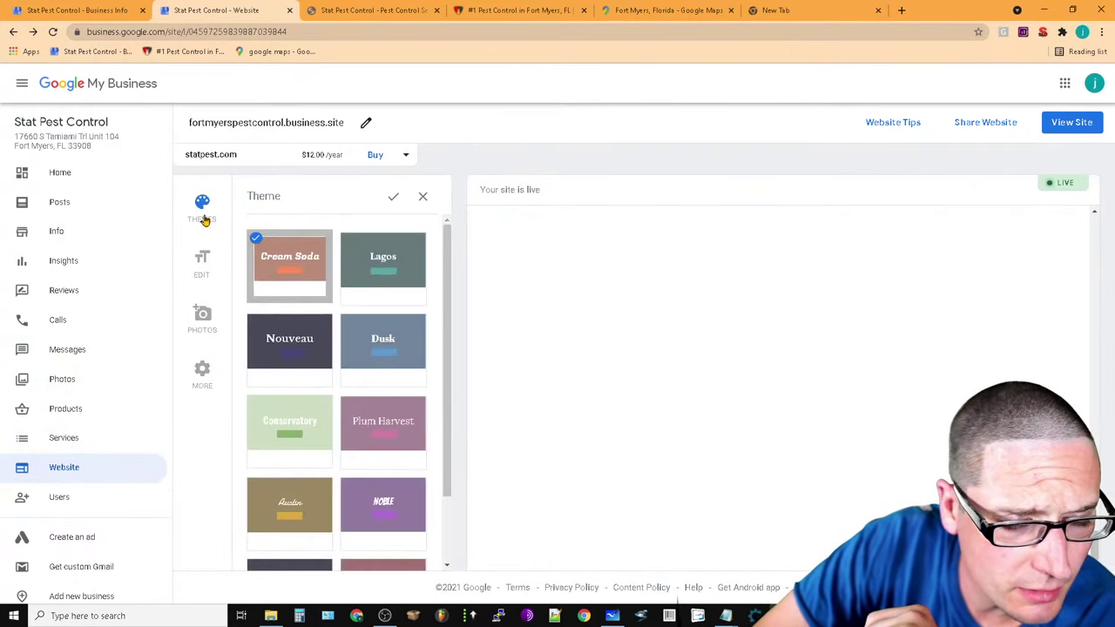
pyautogui.scroll(-1, 331, 369)
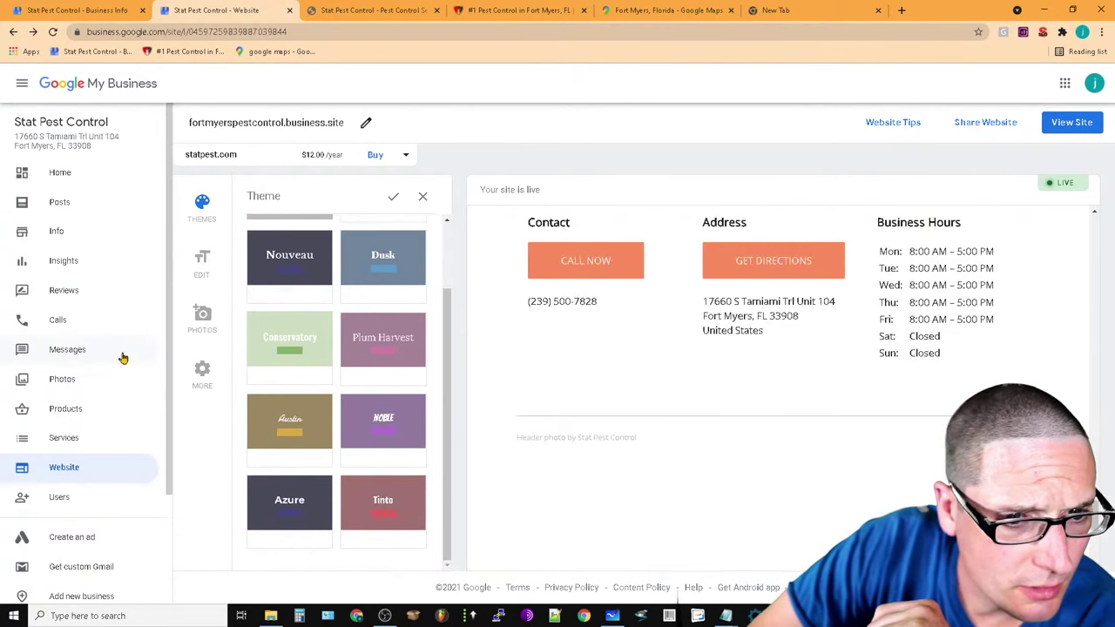
pyautogui.scroll(1, 248, 376)
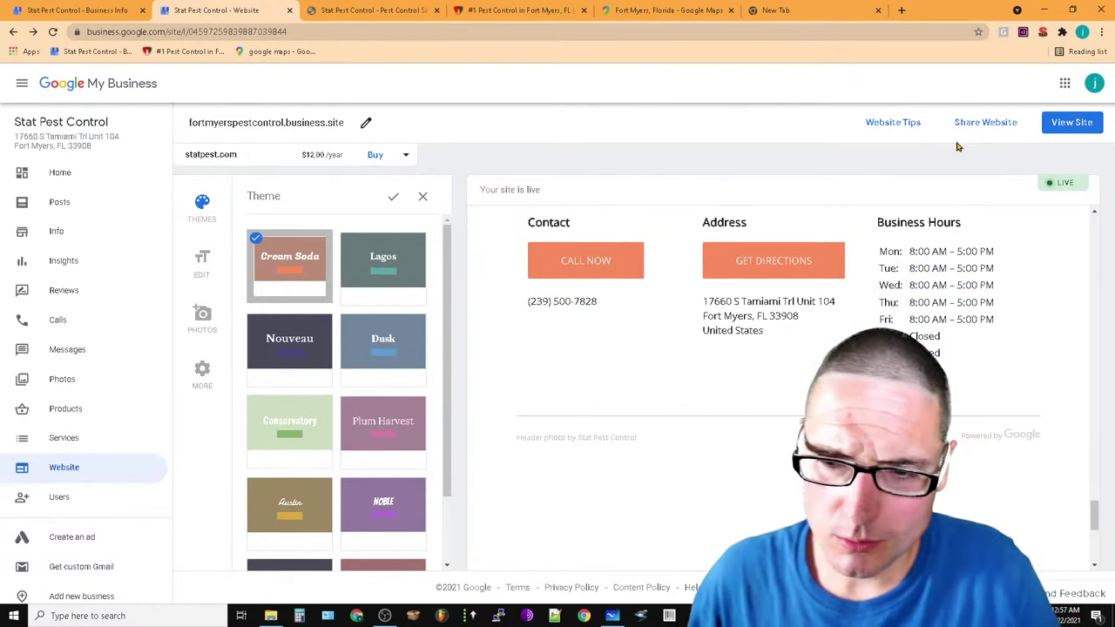
# Copy the business website's share link and close the sharing dialog
pyautogui.click(977, 122)
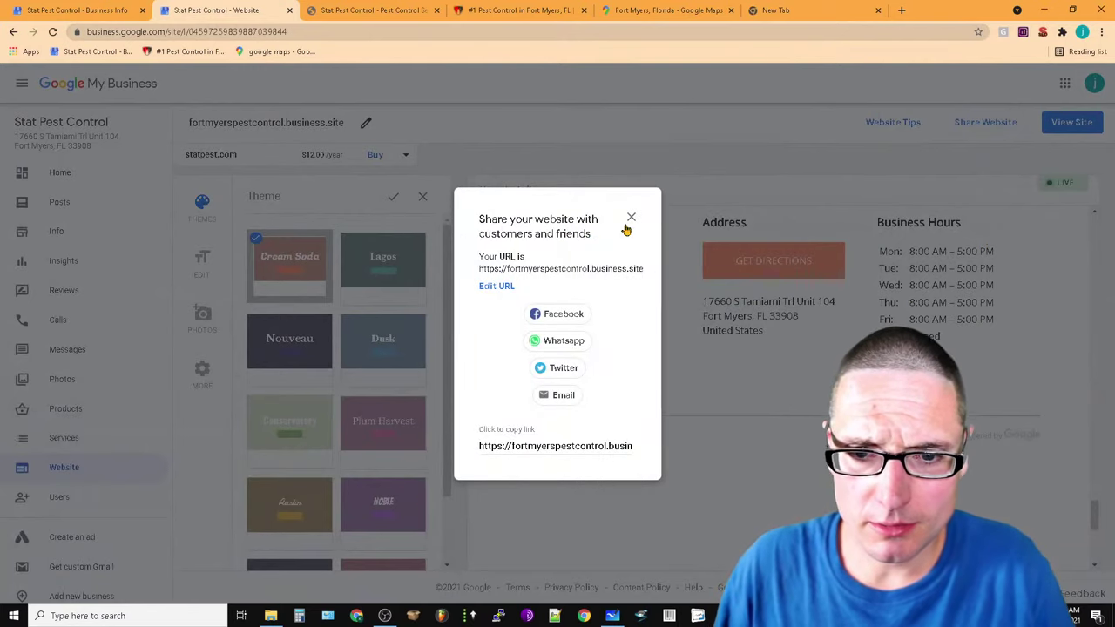
pyautogui.click(534, 447)
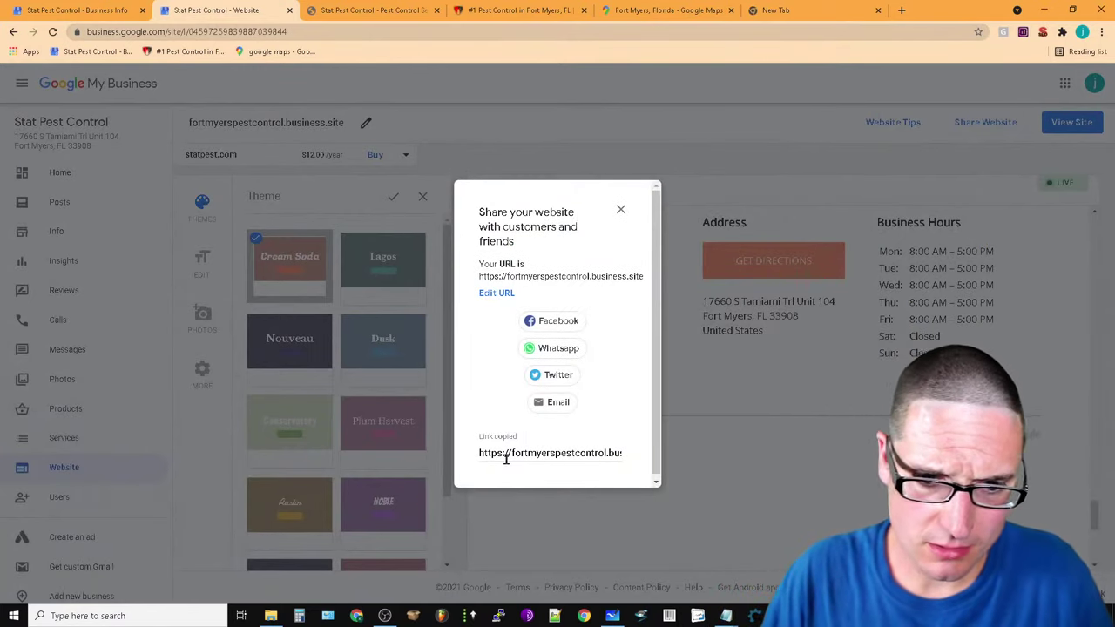
pyautogui.moveTo(478, 454); pyautogui.dragTo(730, 502)
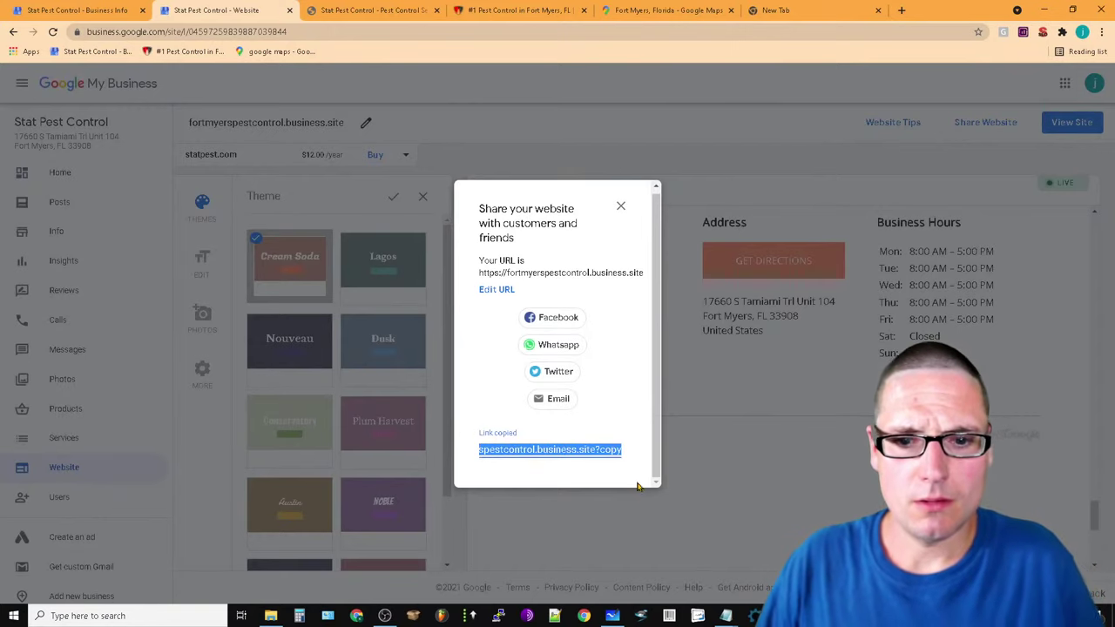
pyautogui.click(609, 447)
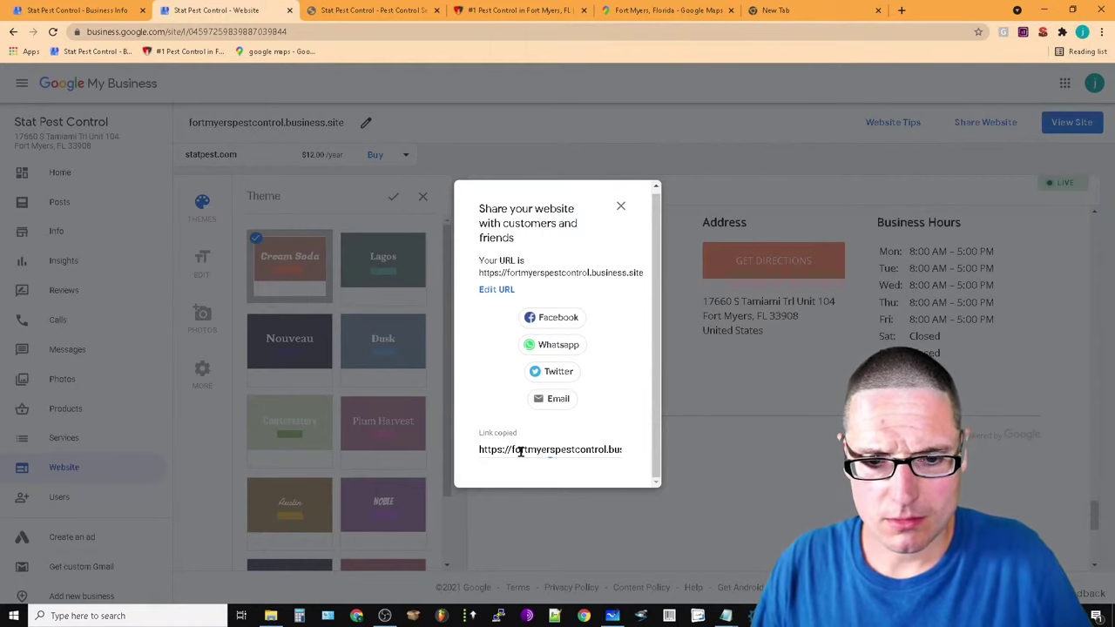
pyautogui.click(620, 206)
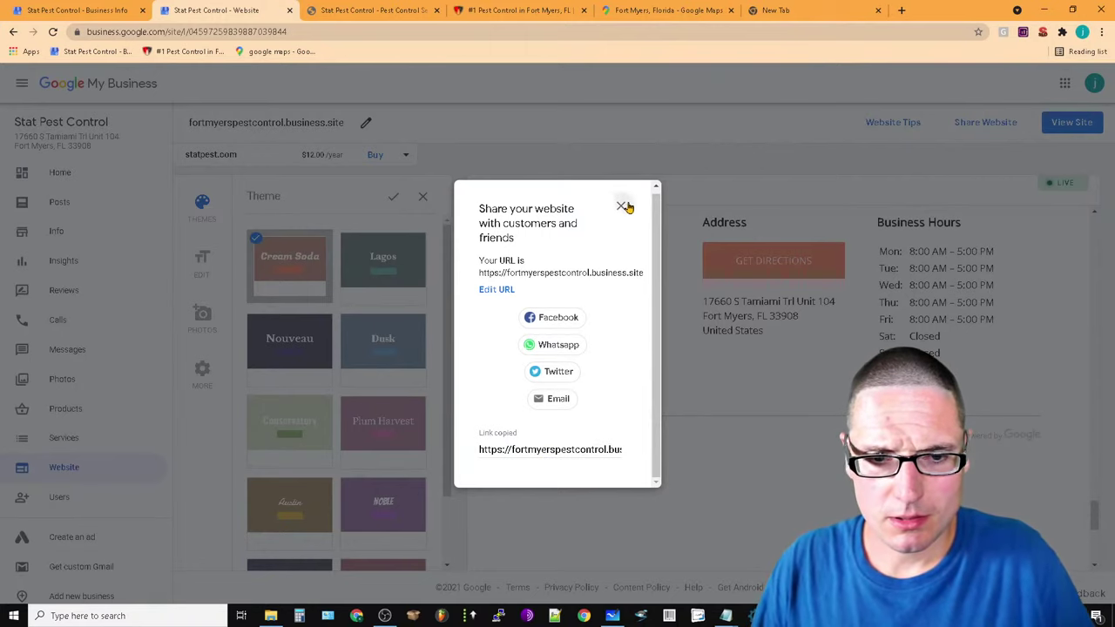
# Delete the expired 50% off initial pest control offer from the business profile's offer posts
pyautogui.click(83, 10)
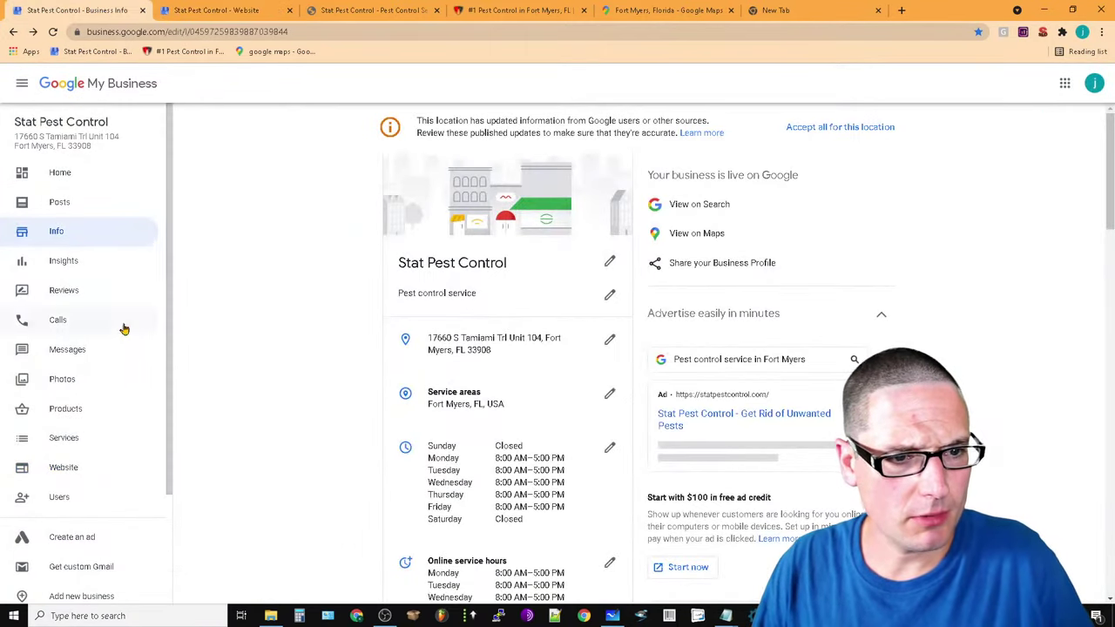
pyautogui.click(102, 204)
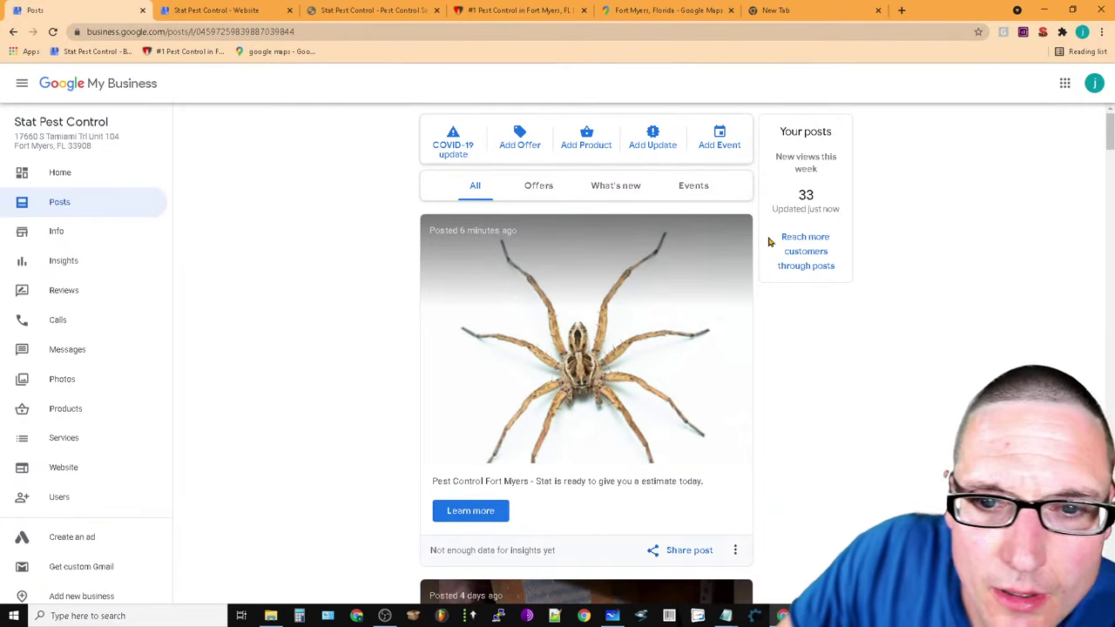
pyautogui.click(610, 187)
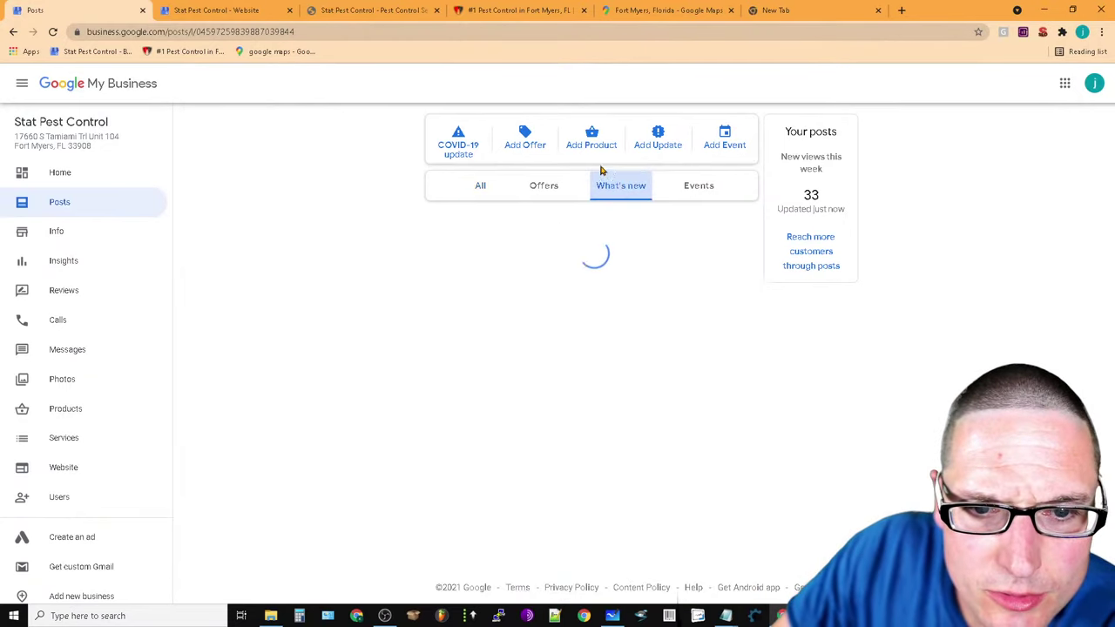
pyautogui.click(555, 190)
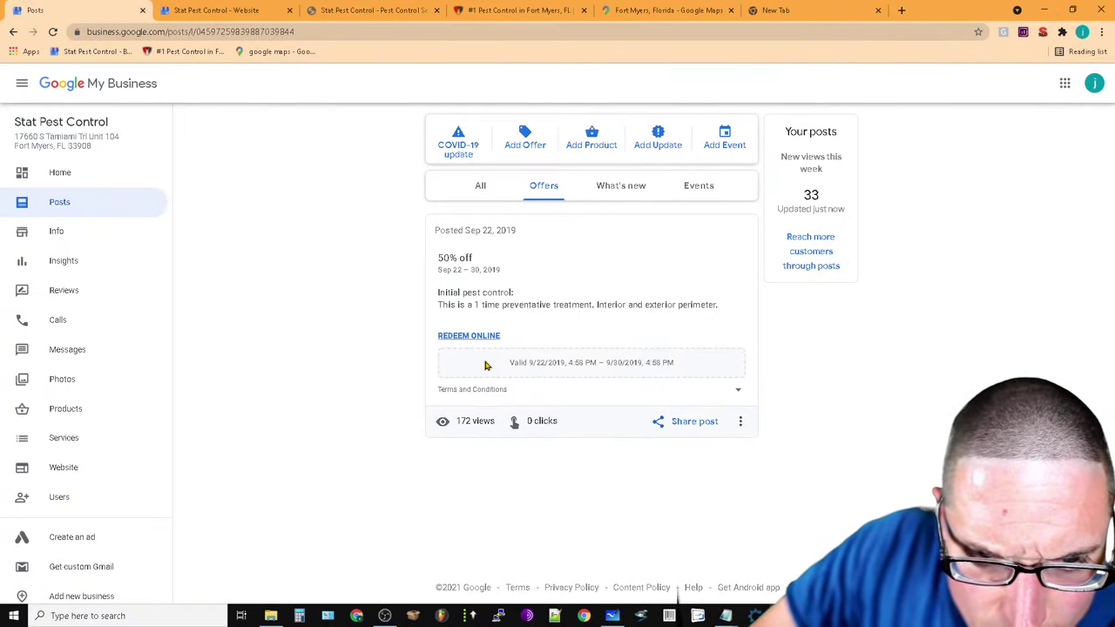
pyautogui.click(740, 421)
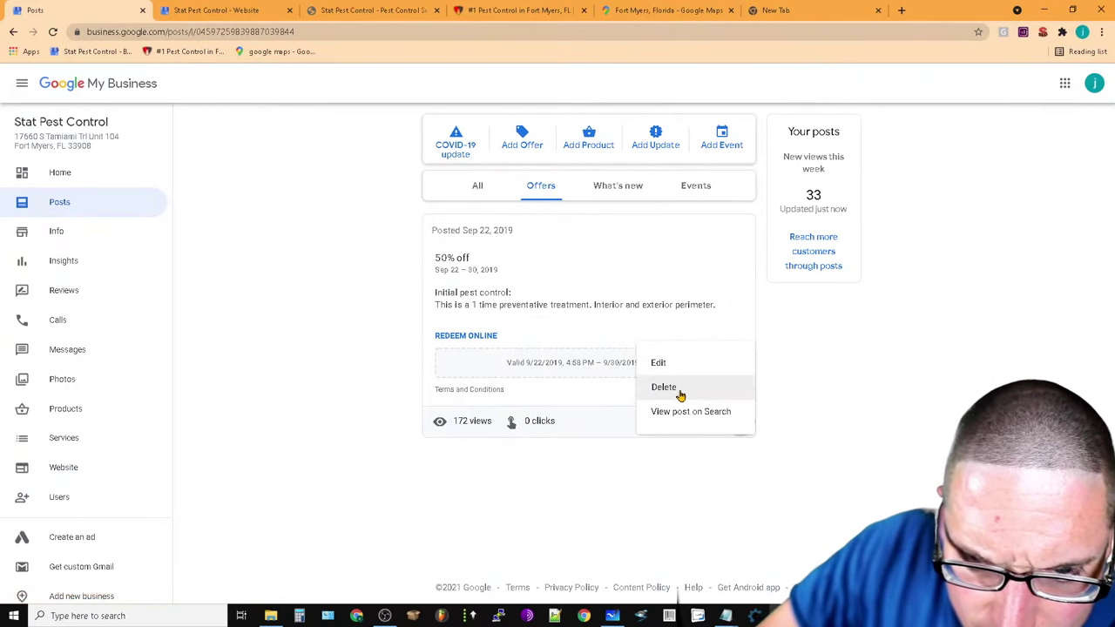
pyautogui.click(728, 391)
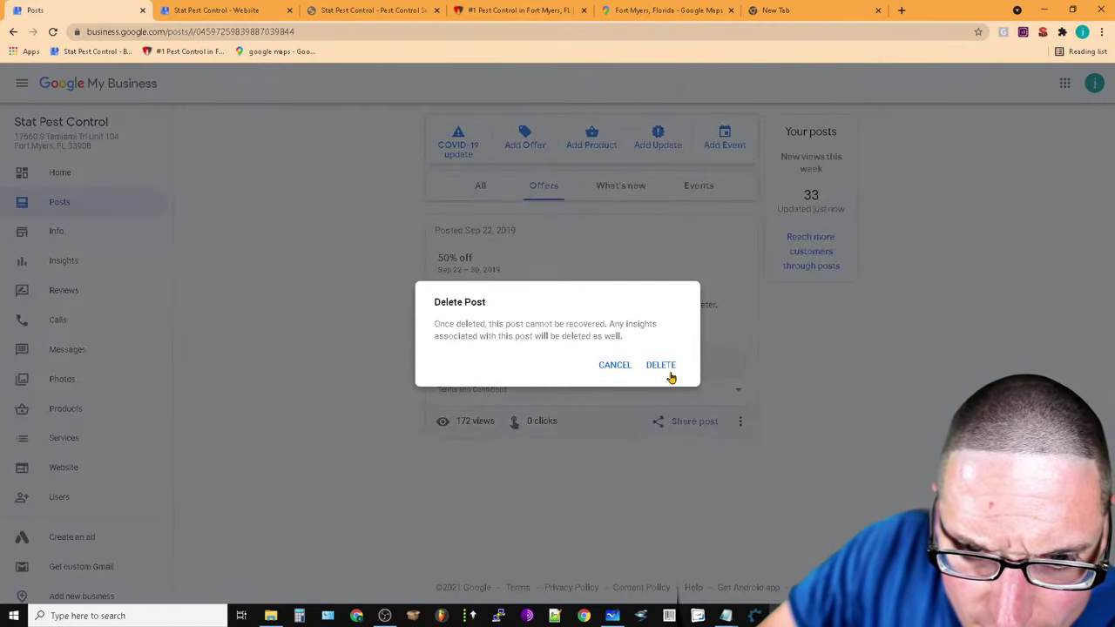
pyautogui.click(661, 367)
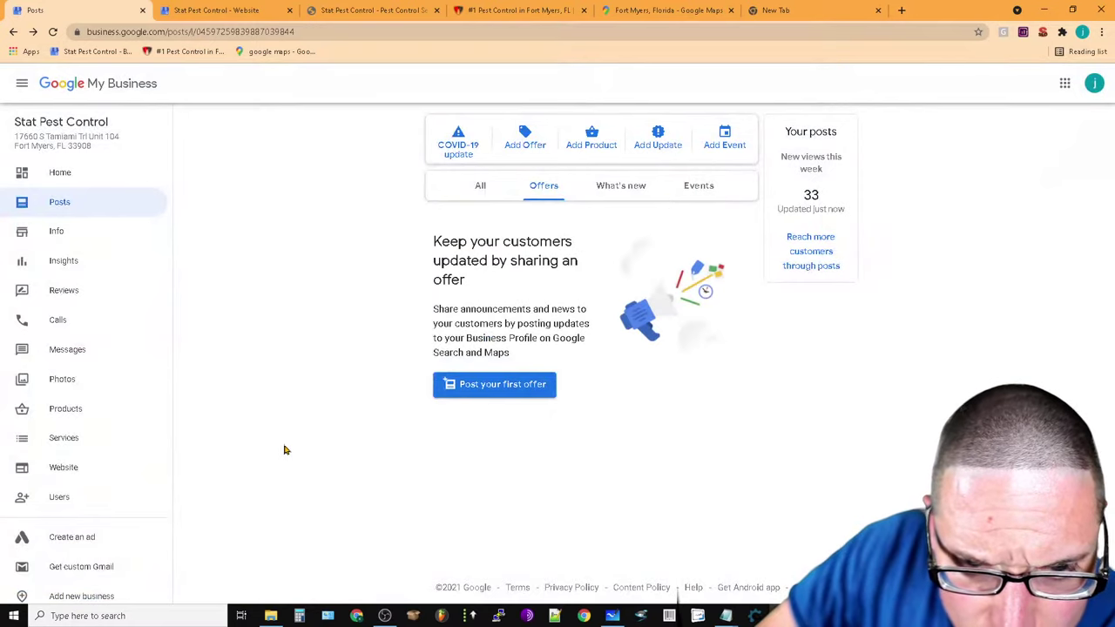
# Start a new offer post titled "Free Pest Control Estimate"
pyautogui.click(515, 385)
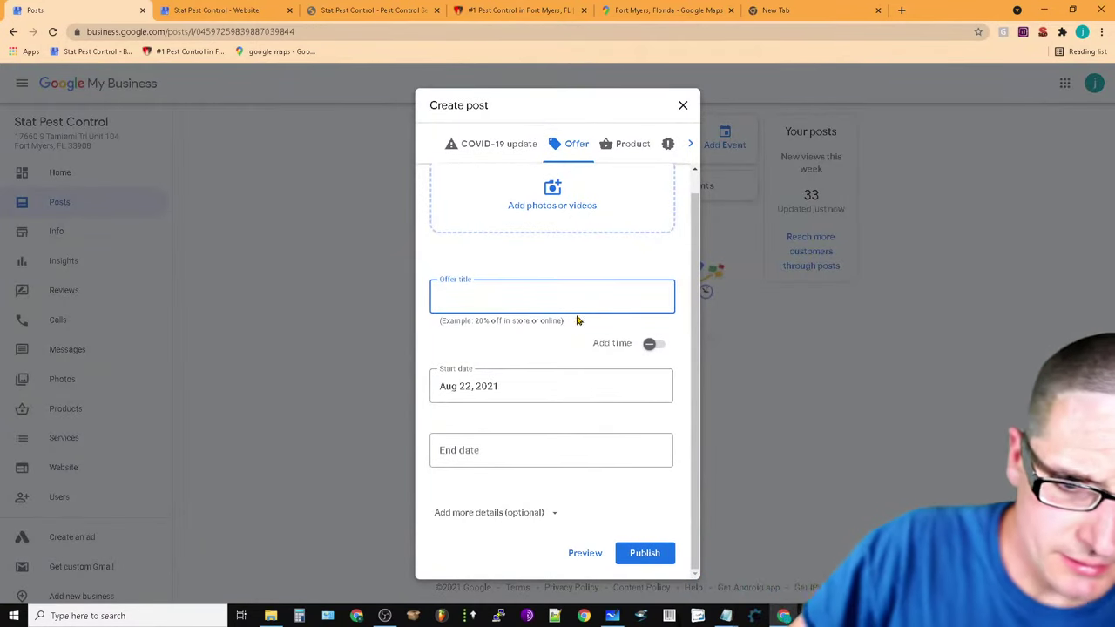
pyautogui.scroll(1, 557, 335)
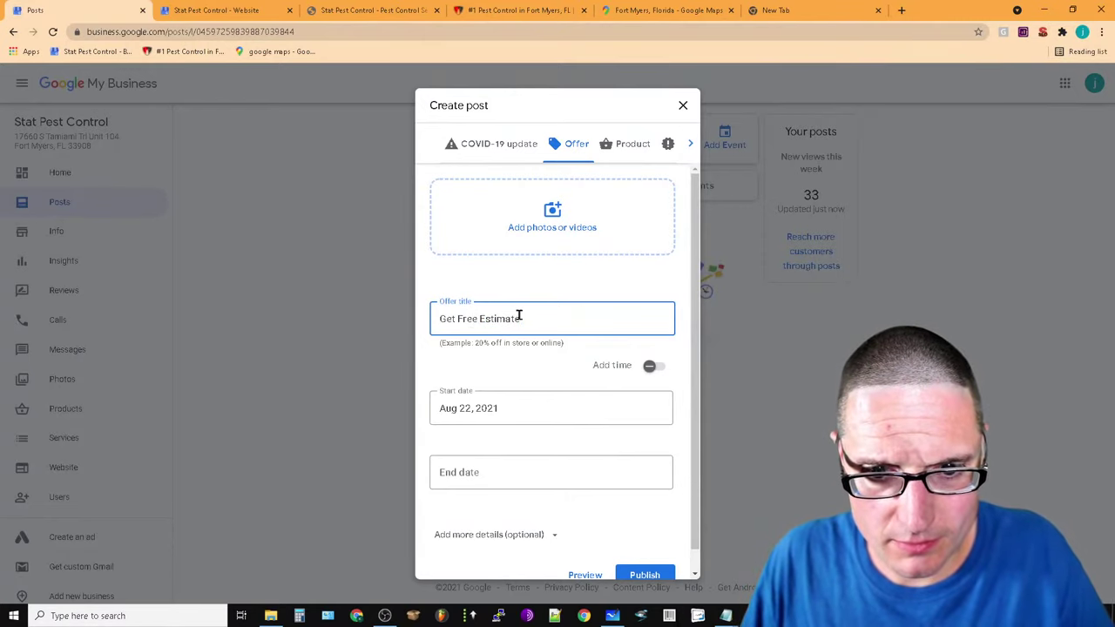
pyautogui.moveTo(528, 318); pyautogui.dragTo(344, 337)
pyautogui.press('BackSpace')
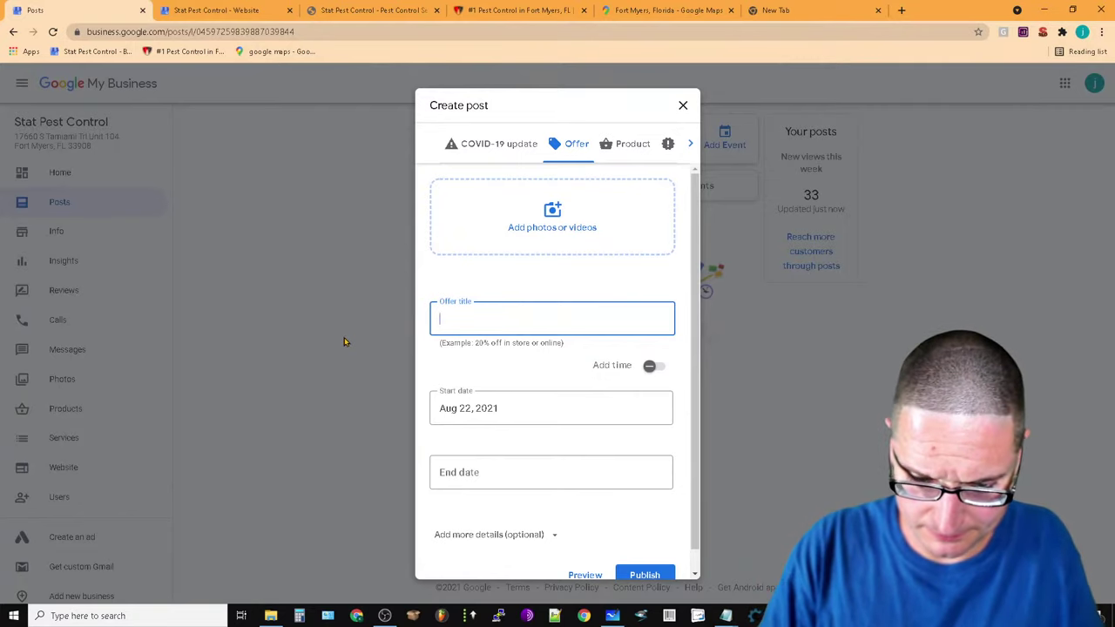
pyautogui.write('Free')
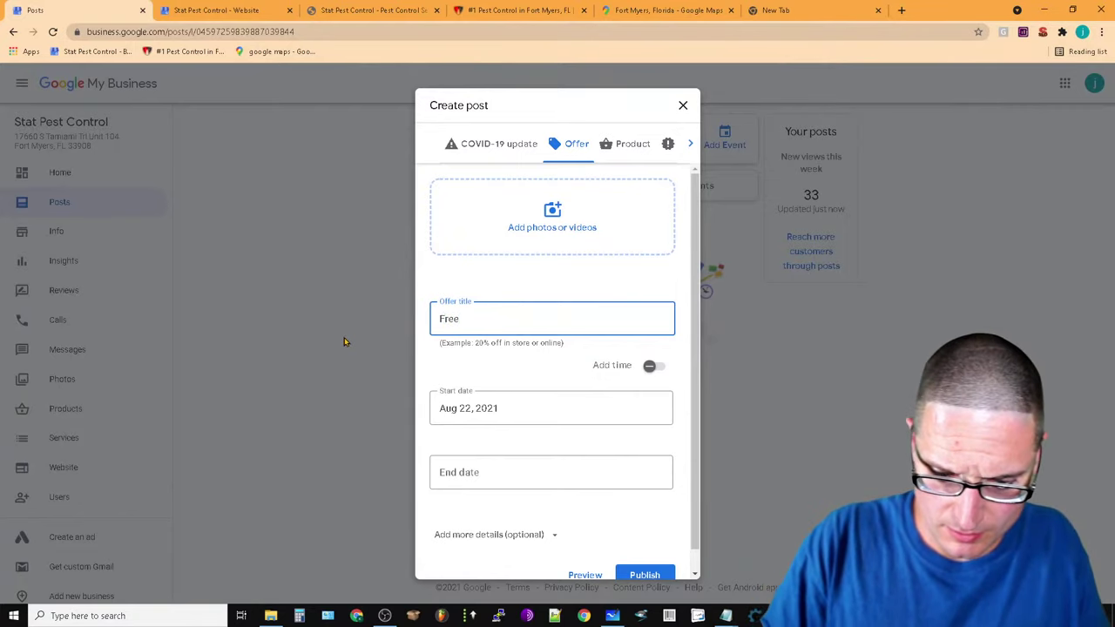
pyautogui.write(' Pest Contro')
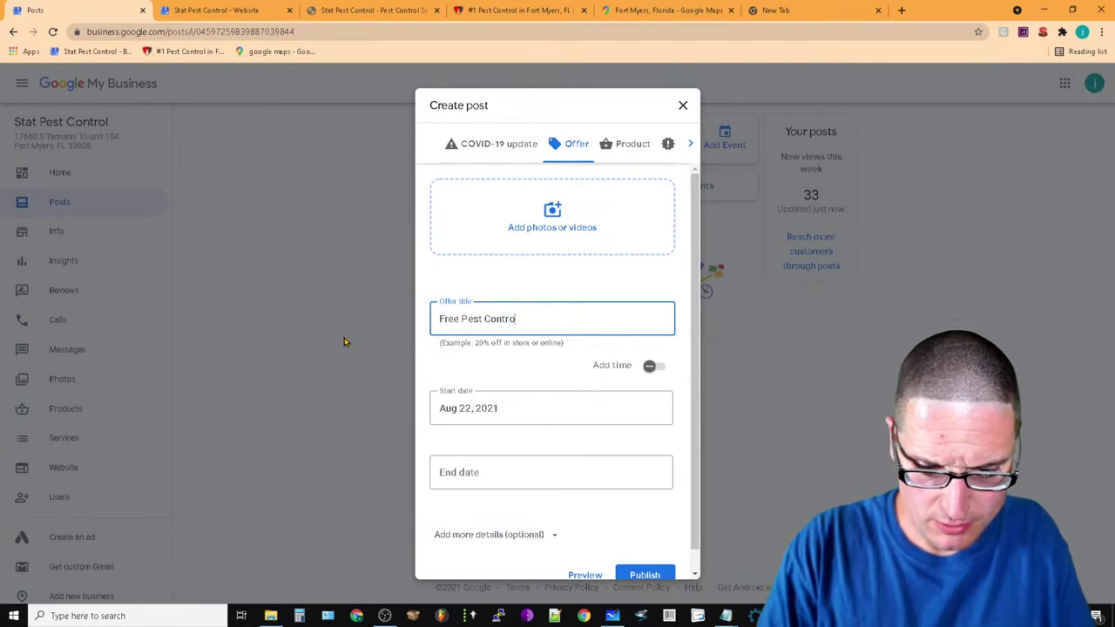
pyautogui.write('l')
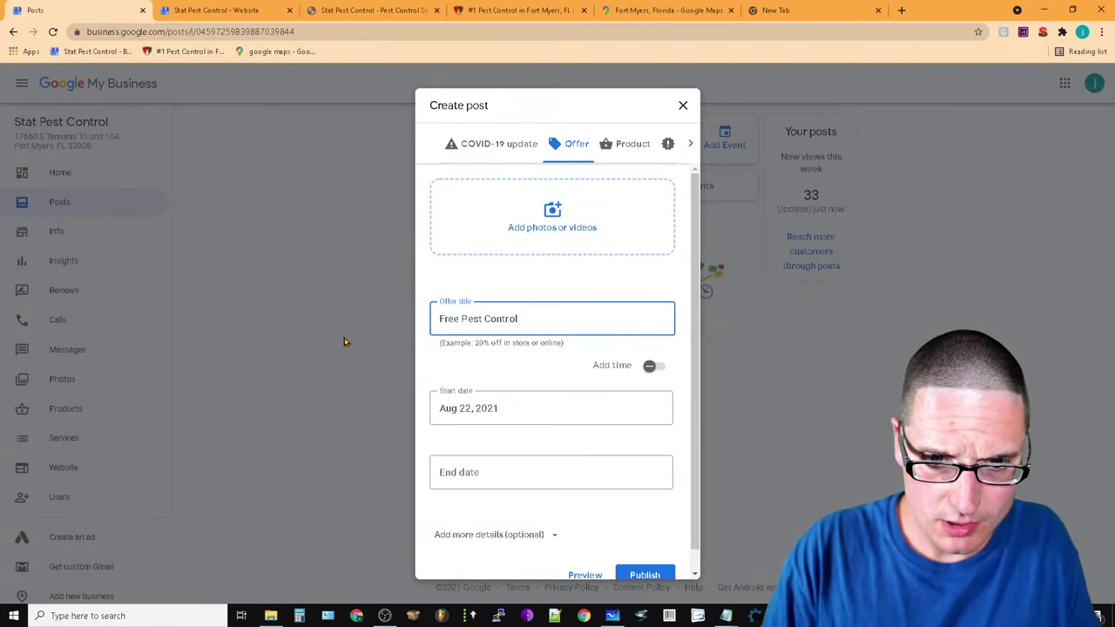
pyautogui.write(' Es')
pyautogui.press('BackSpace')
pyautogui.press('BackSpace')
pyautogui.press('BackSpace')
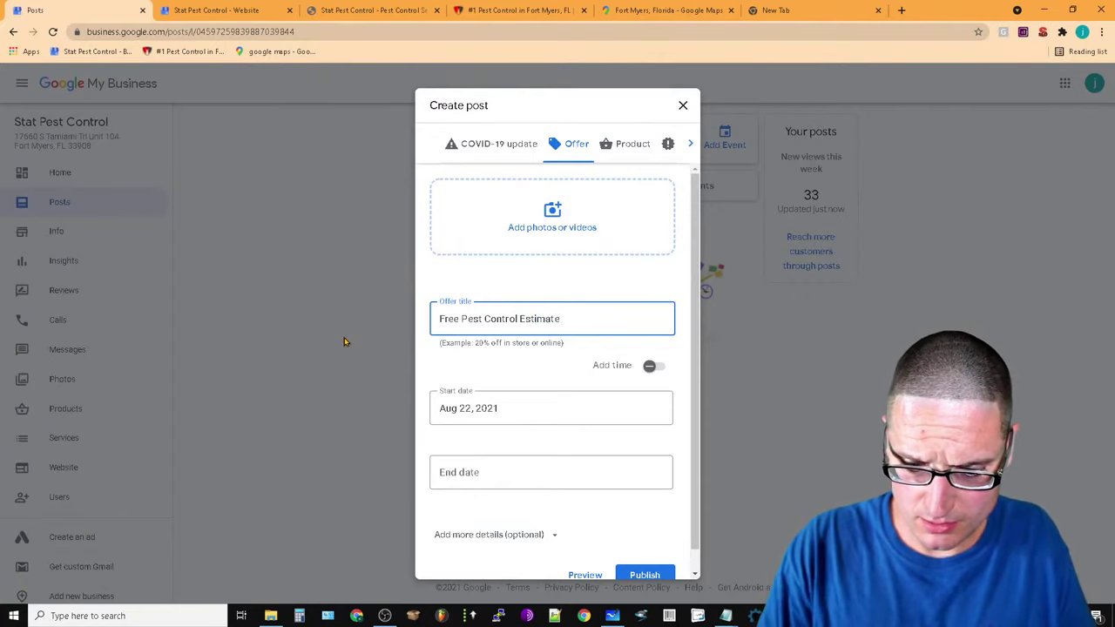
pyautogui.write('Estimate')
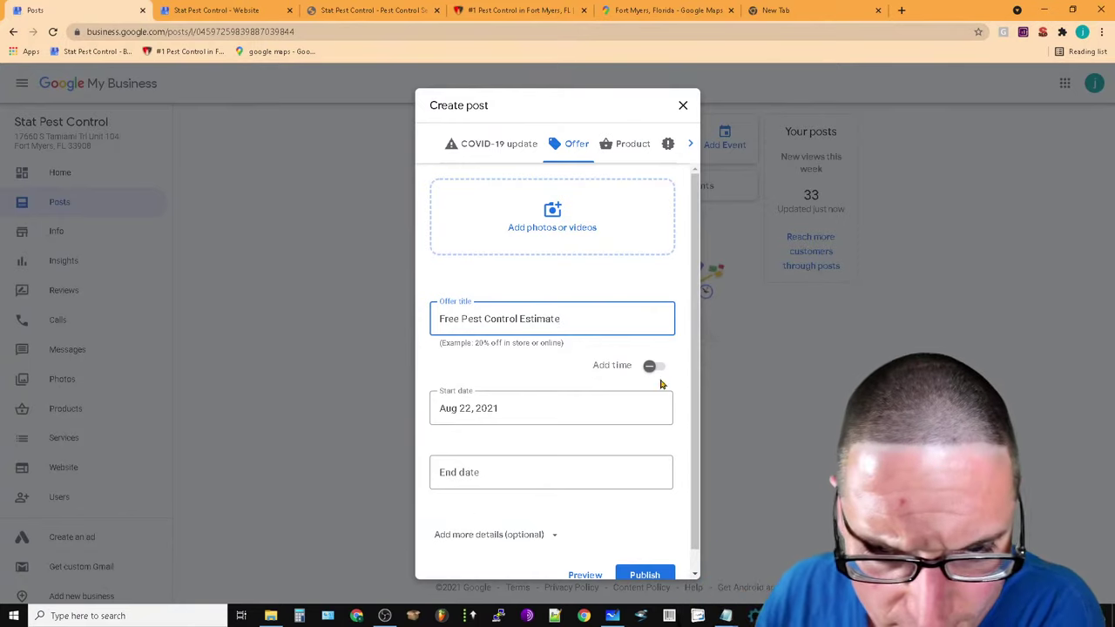
# Set the new offer's end date to Aug 22, 2025
pyautogui.click(547, 471)
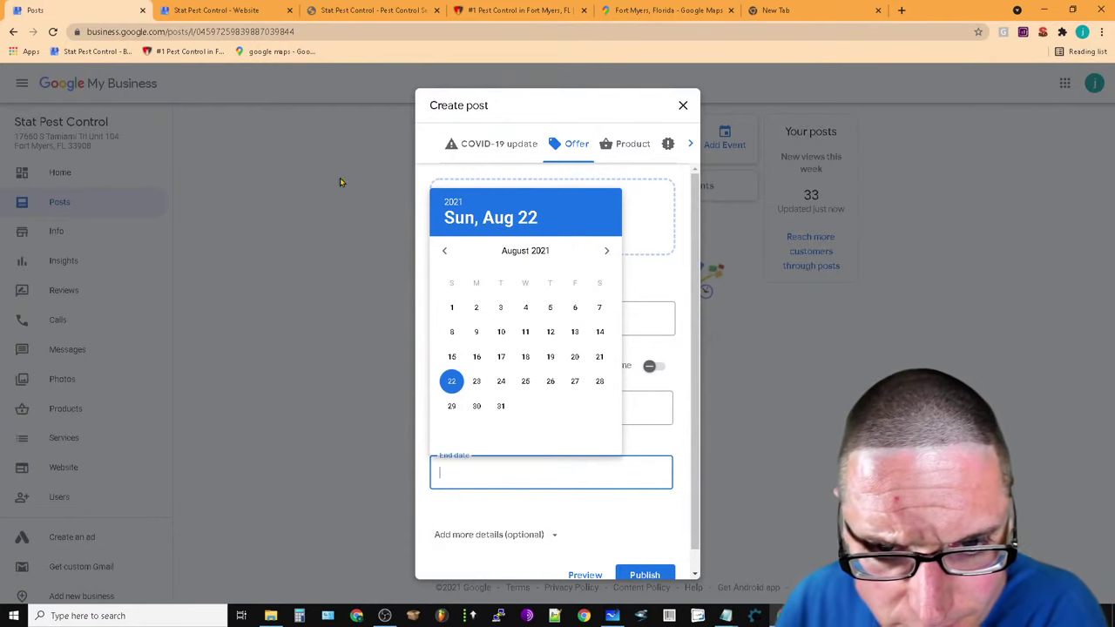
pyautogui.click(607, 251)
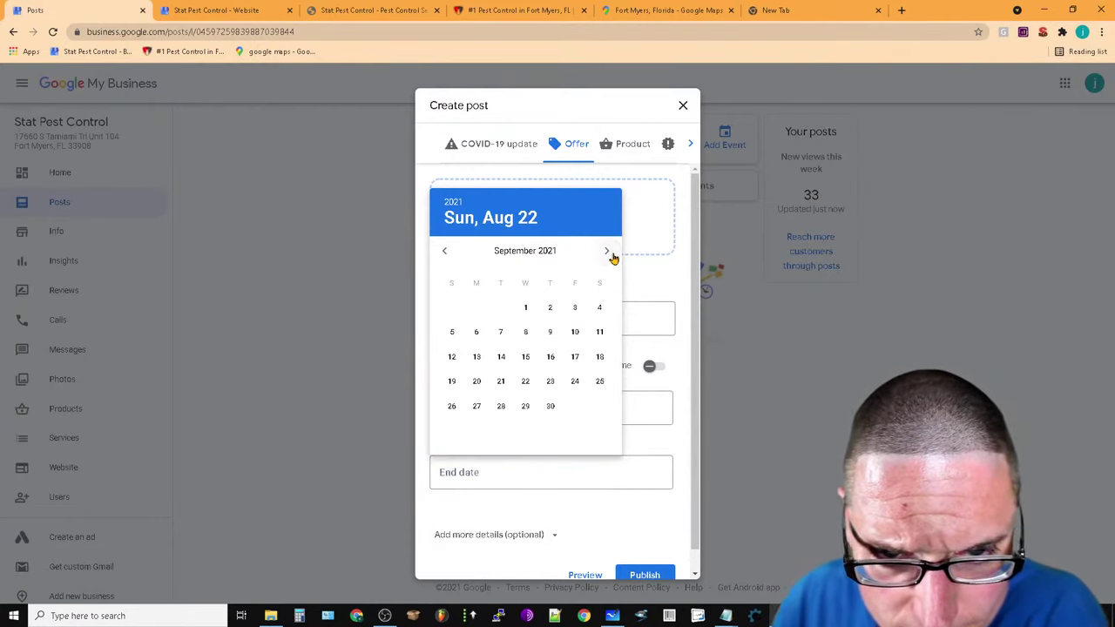
pyautogui.click(607, 251)
pyautogui.click(607, 251)
pyautogui.click(607, 251)
pyautogui.click(607, 251)
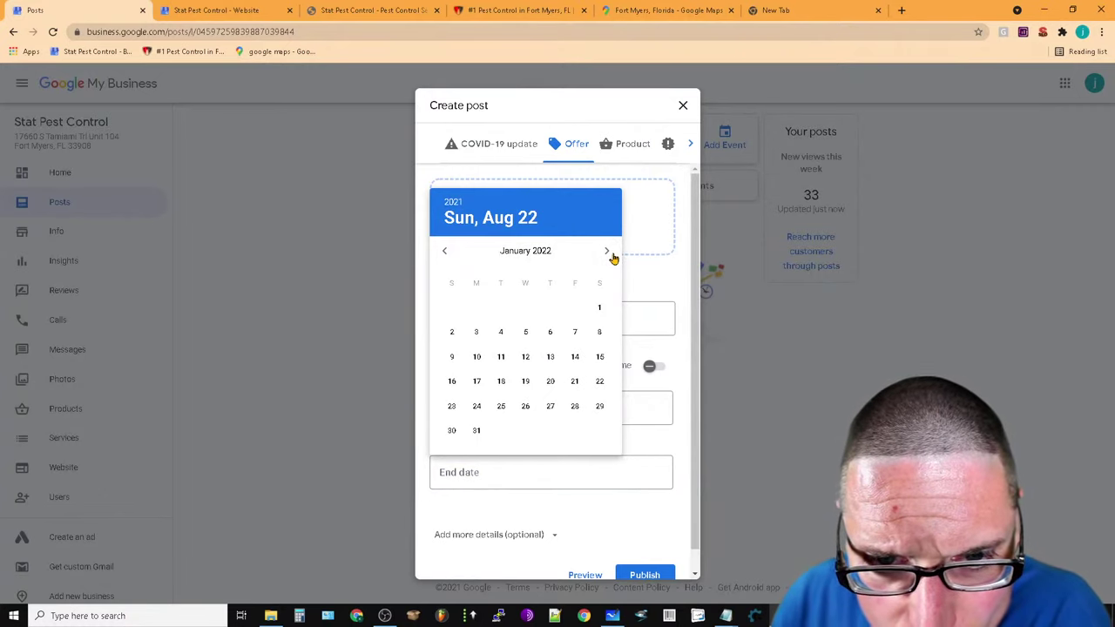
pyautogui.click(607, 252)
pyautogui.doubleClick(607, 252)
pyautogui.click(607, 252)
pyautogui.doubleClick(607, 251)
pyautogui.doubleClick(607, 252)
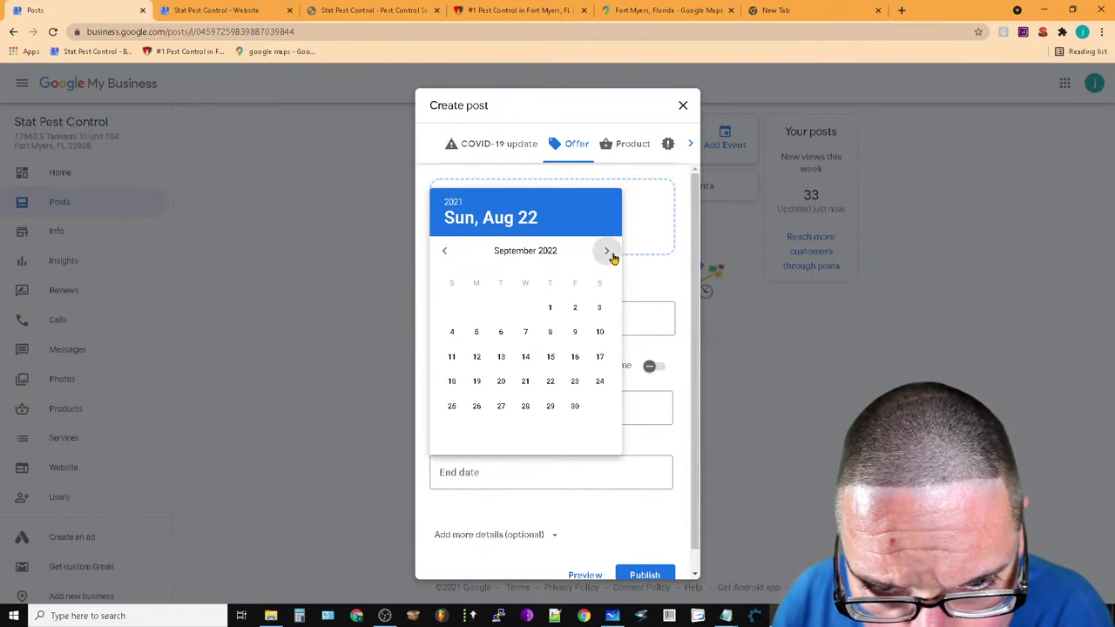
pyautogui.click(607, 252)
pyautogui.tripleClick(547, 250)
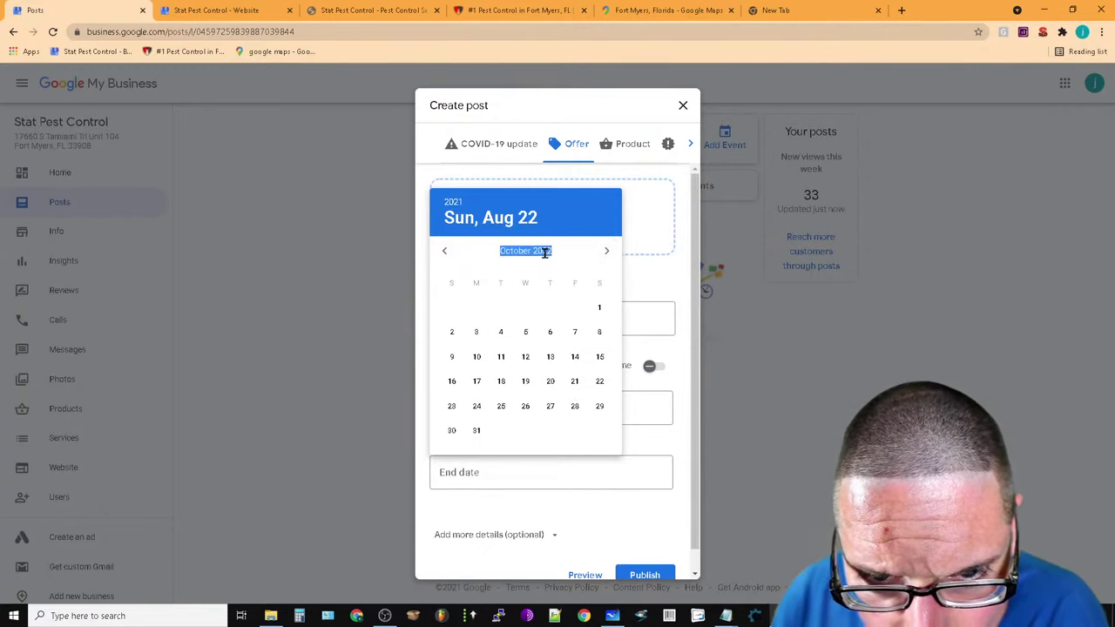
pyautogui.click(606, 251)
pyautogui.doubleClick(606, 252)
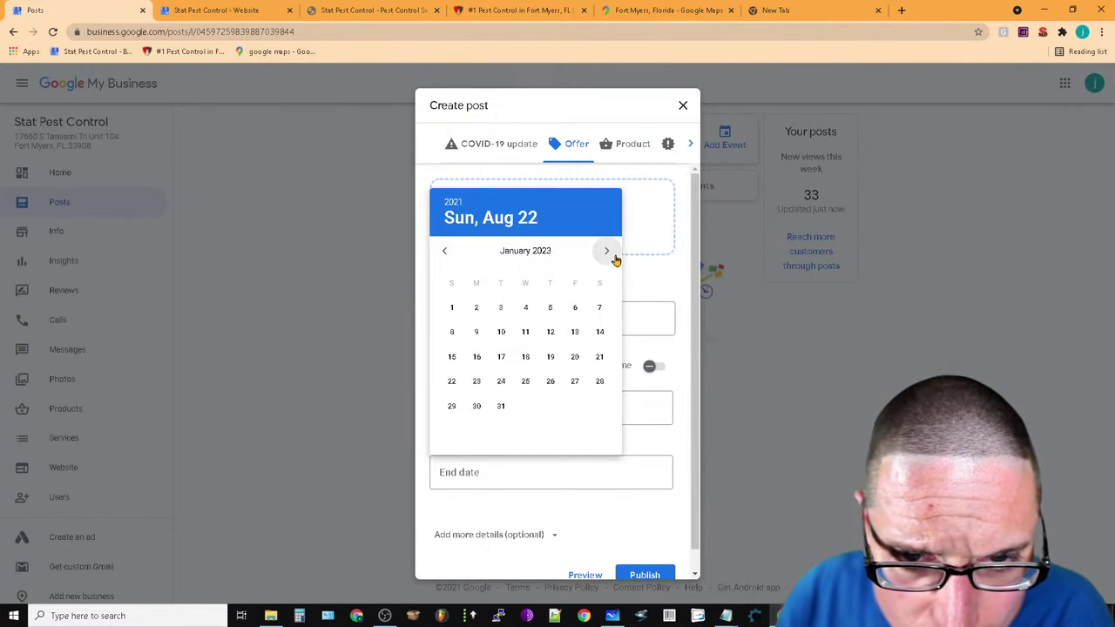
pyautogui.doubleClick(607, 251)
pyautogui.doubleClick(607, 252)
pyautogui.doubleClick(607, 251)
pyautogui.click(607, 251)
pyautogui.doubleClick(607, 252)
pyautogui.doubleClick(606, 252)
pyautogui.doubleClick(613, 257)
pyautogui.click(613, 257)
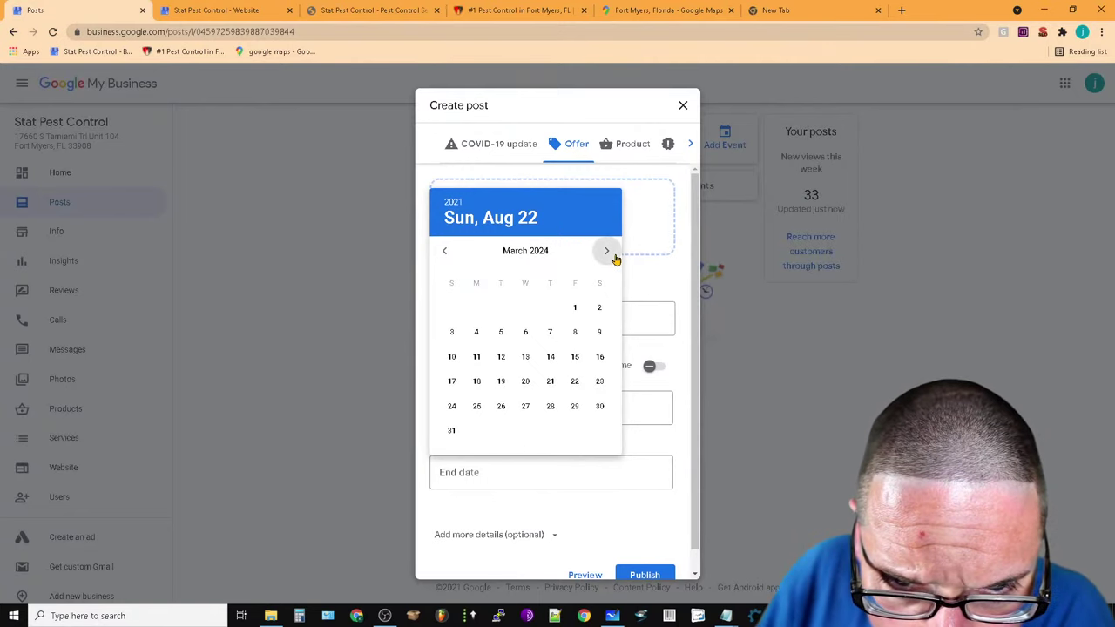
pyautogui.doubleClick(613, 256)
pyautogui.doubleClick(613, 257)
pyautogui.click(613, 256)
pyautogui.doubleClick(613, 257)
pyautogui.click(613, 257)
pyautogui.doubleClick(613, 257)
pyautogui.click(613, 257)
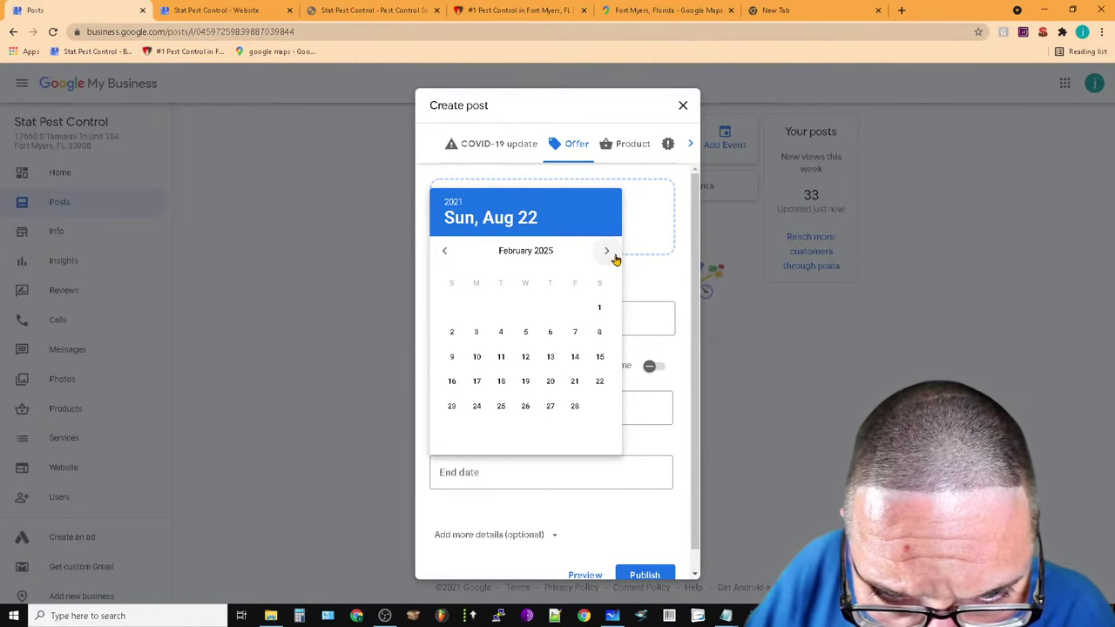
pyautogui.doubleClick(613, 256)
pyautogui.click(613, 257)
pyautogui.doubleClick(613, 257)
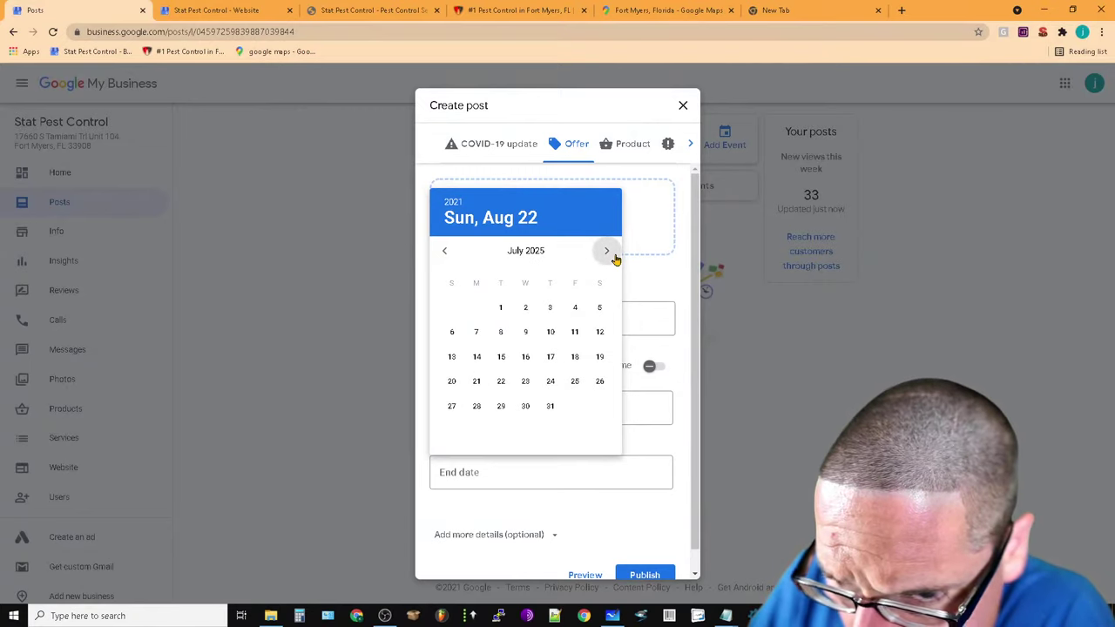
pyautogui.click(613, 257)
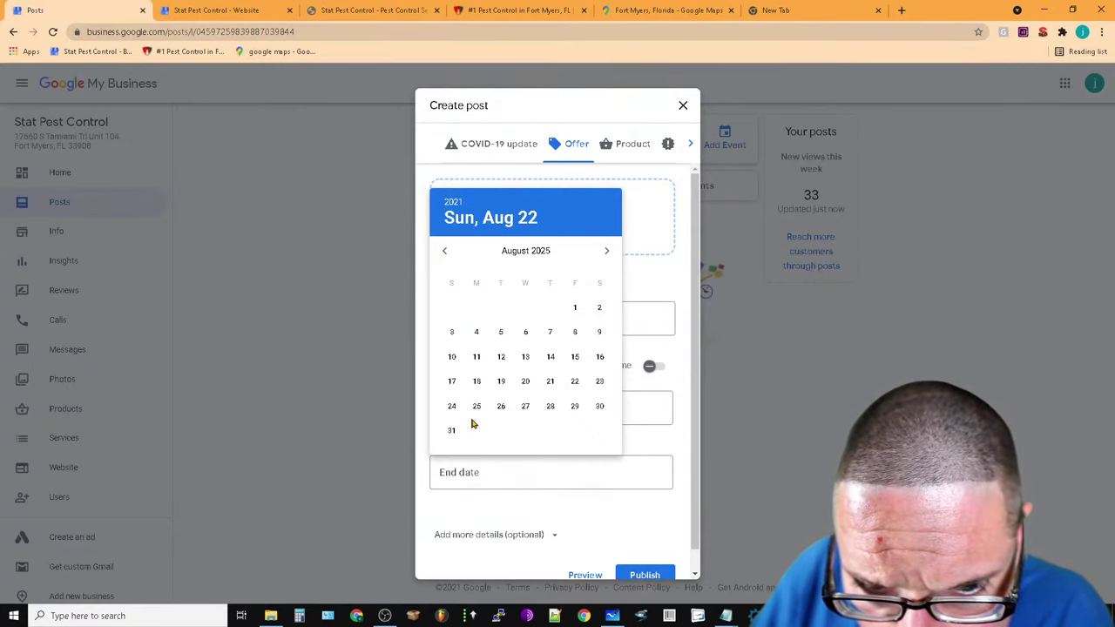
pyautogui.click(575, 382)
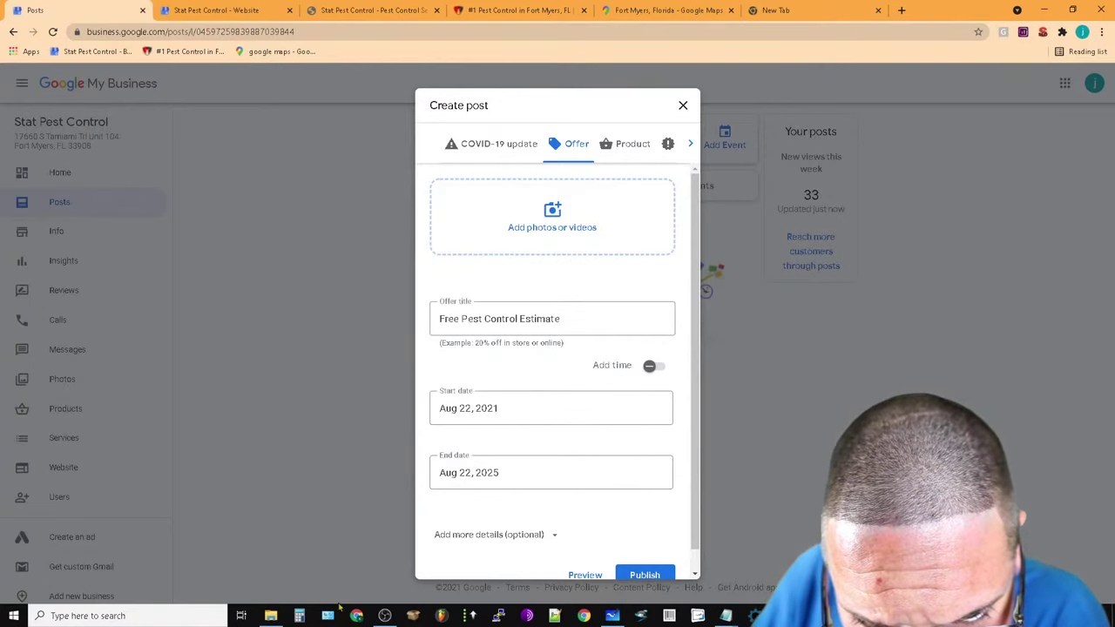
# Add the optional offer details "Get a Free Pest Control Estimate Online Today or Give Us a Call."
pyautogui.scroll(-1, 567, 415)
pyautogui.click(553, 519)
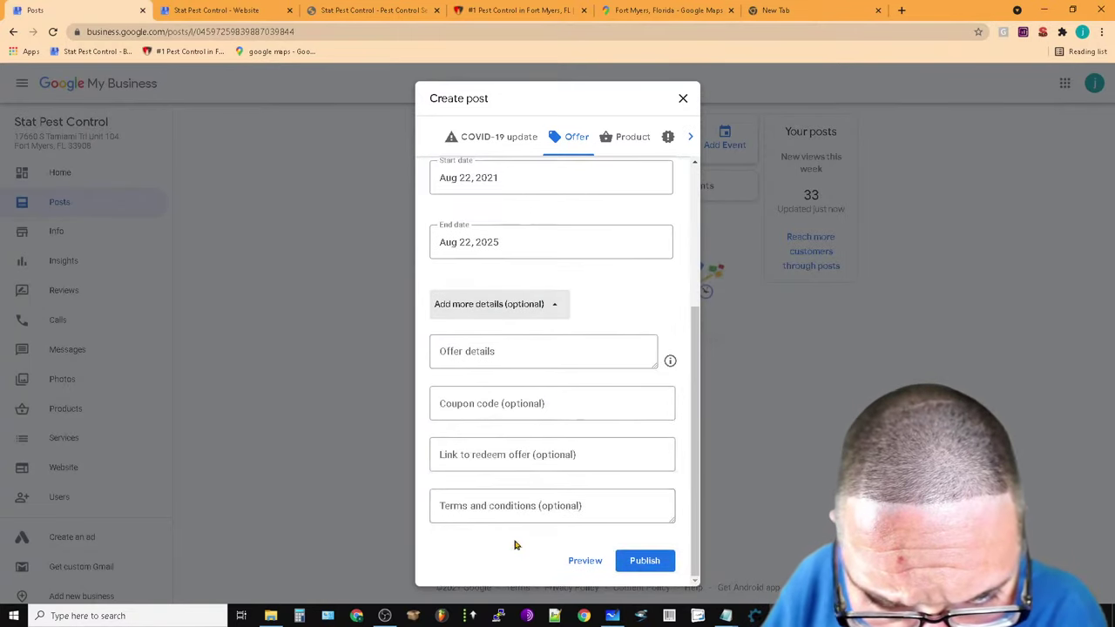
pyautogui.click(495, 353)
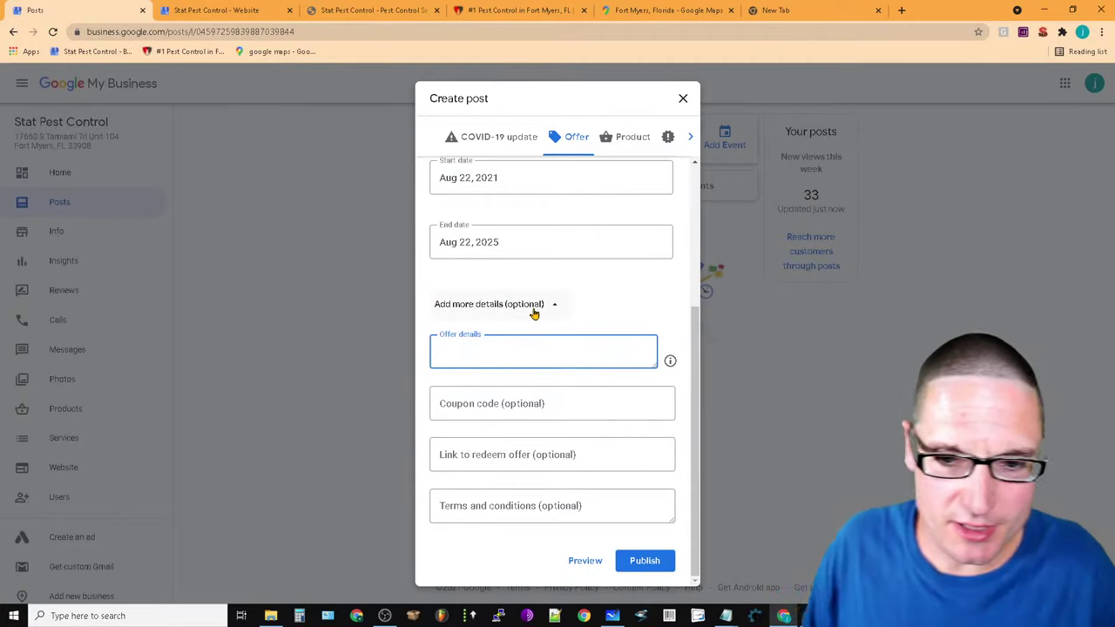
pyautogui.write('Get')
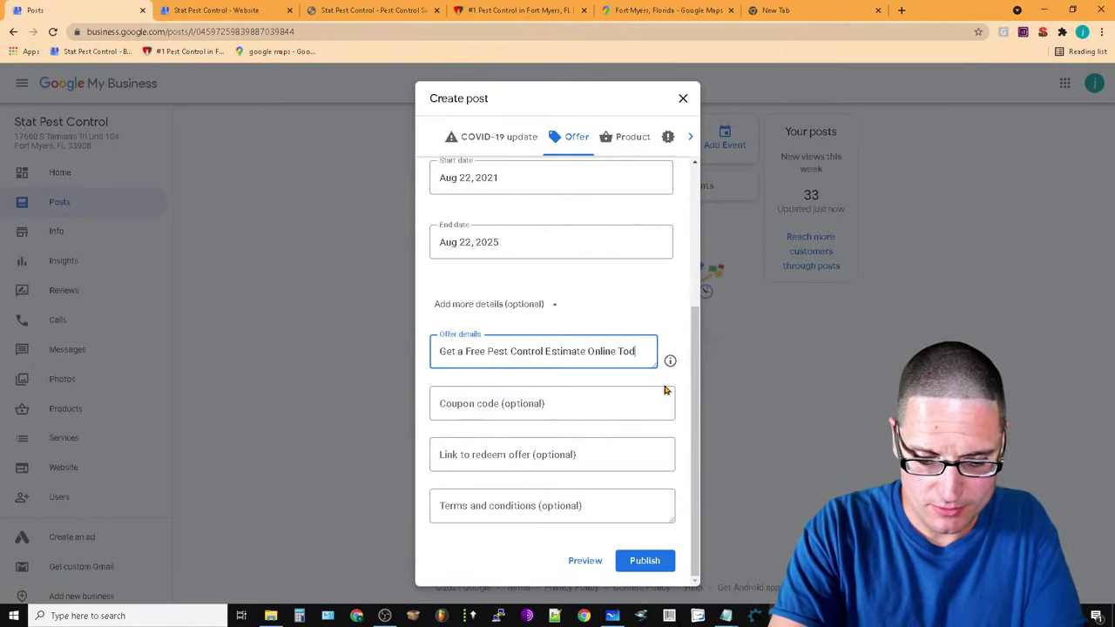
pyautogui.write('or Give Us a Call.')
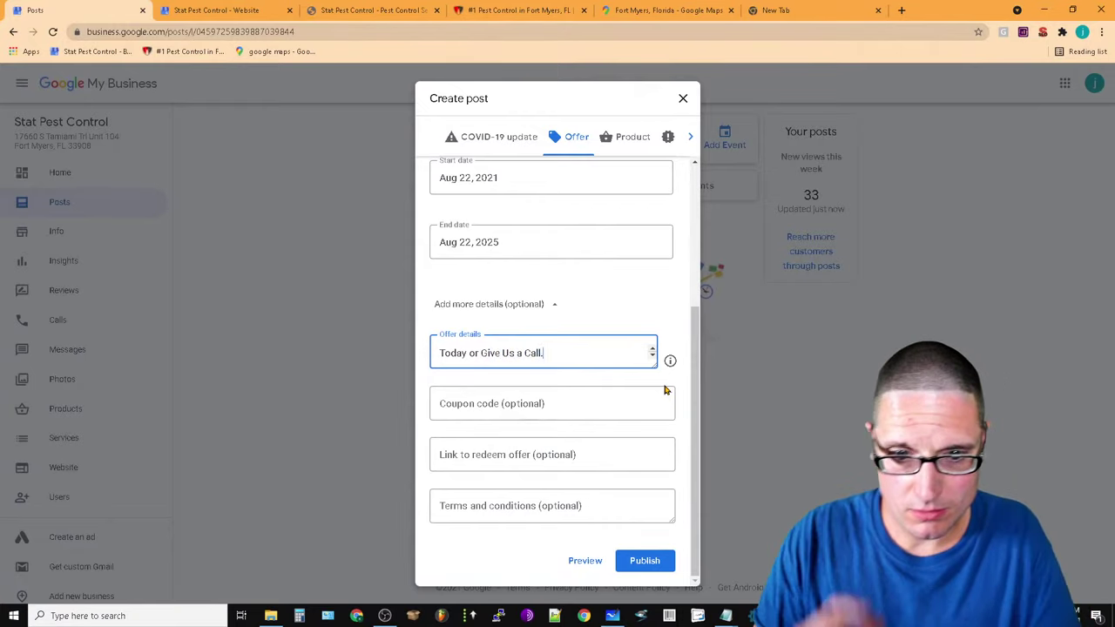
# Enter the terms and conditions "Call or visit the Pest Control Specialists at Stat Pest Control in Fort Myers Florida." with the state name spelled correctly
pyautogui.click(522, 405)
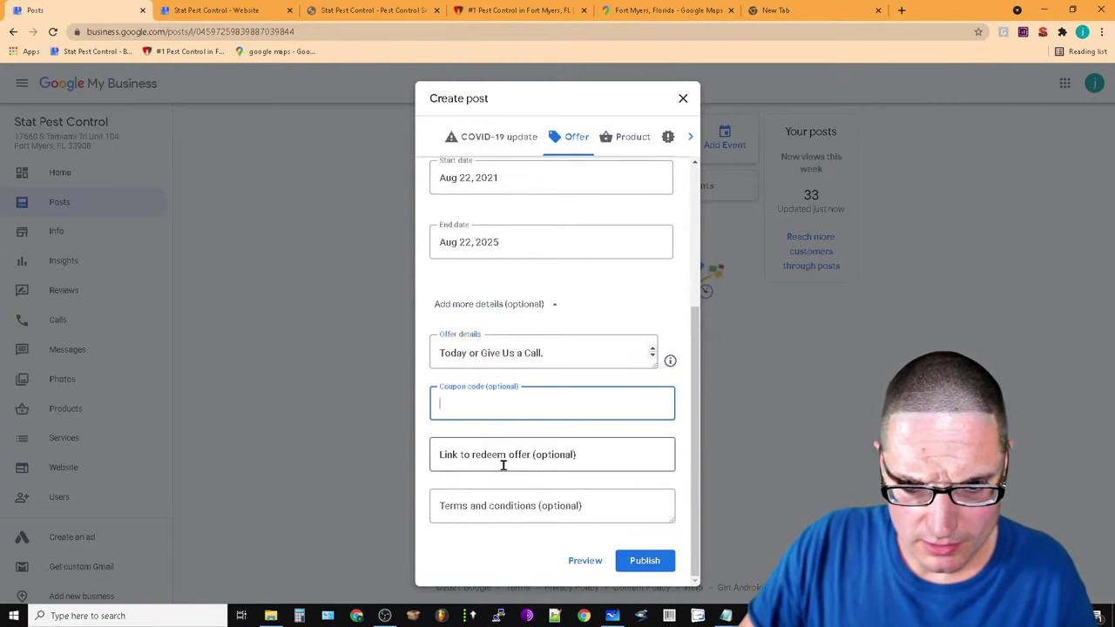
pyautogui.click(502, 465)
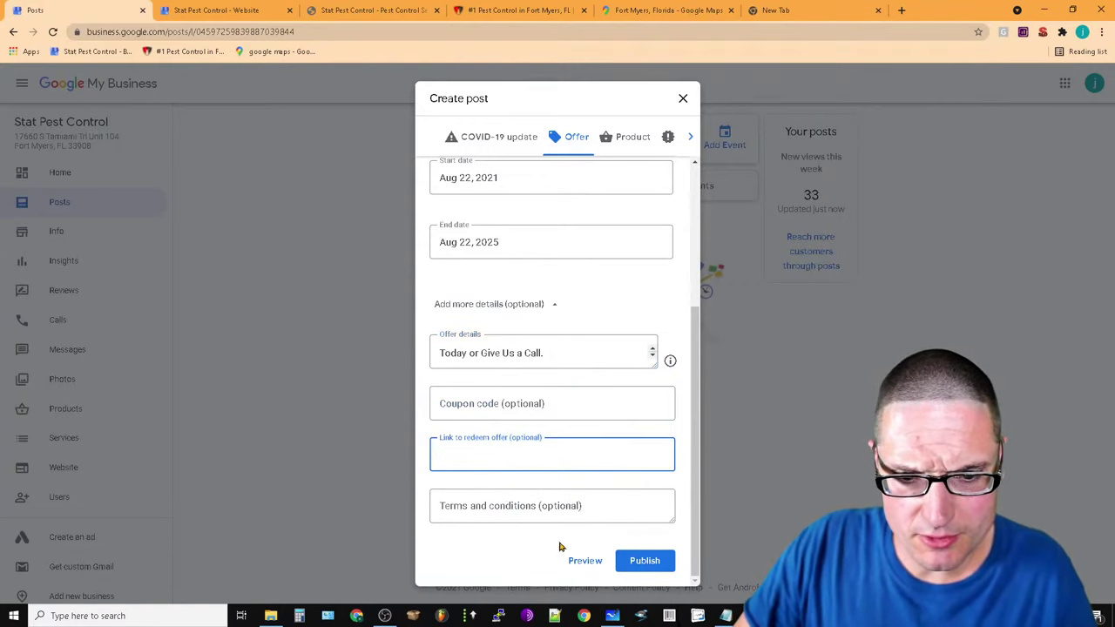
pyautogui.click(577, 507)
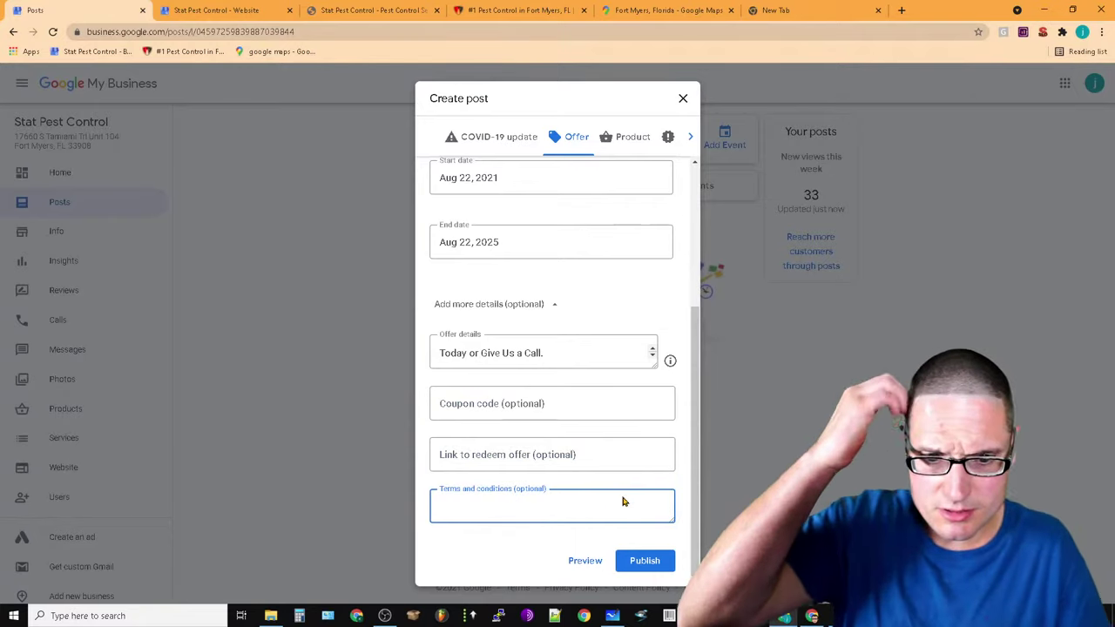
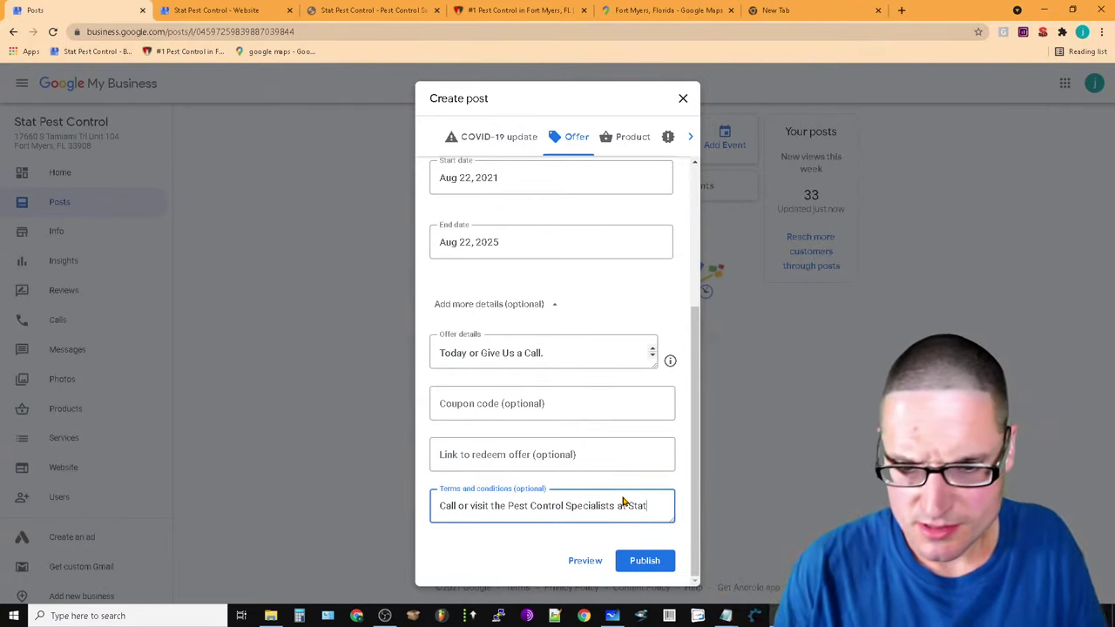
pyautogui.write('Pest Control')
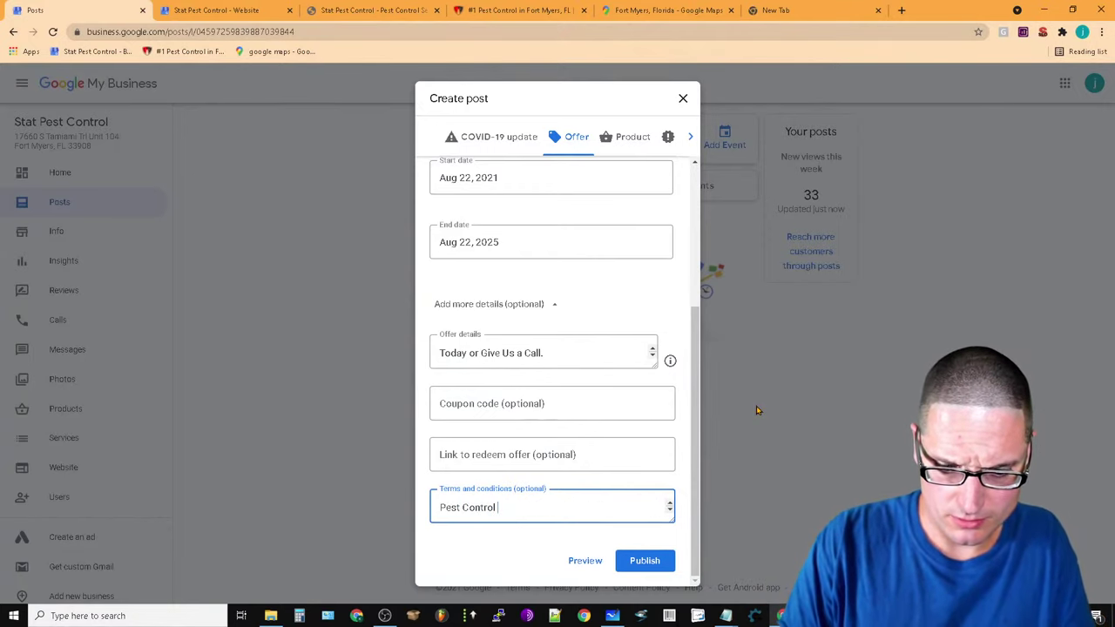
pyautogui.write(' in Fort Myers Flordia.')
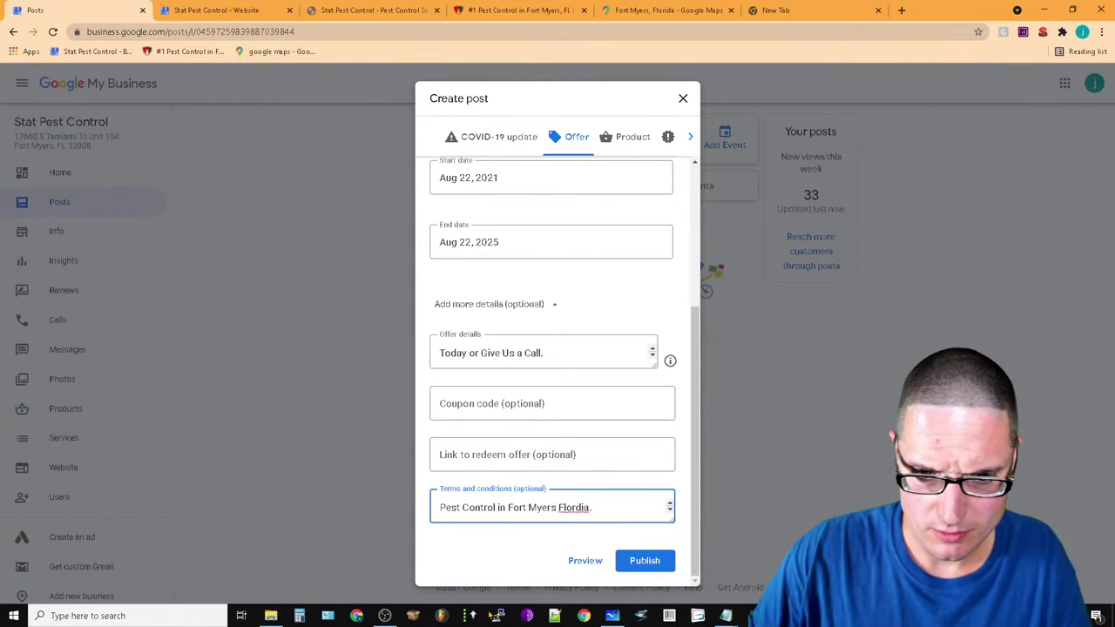
pyautogui.rightClick(575, 506)
pyautogui.click(645, 393)
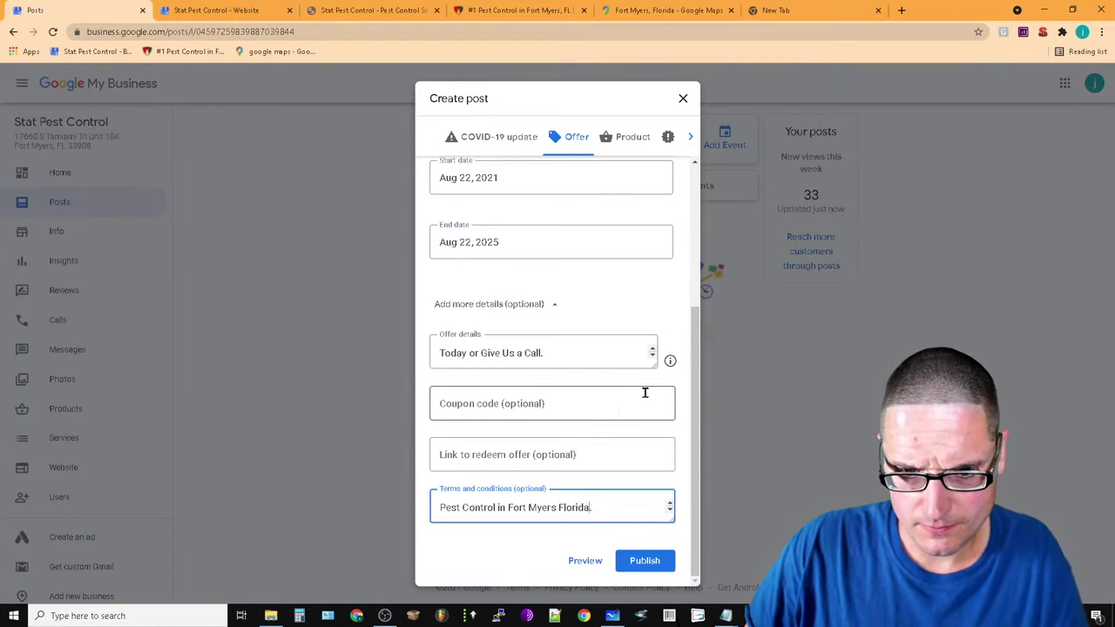
pyautogui.click(550, 450)
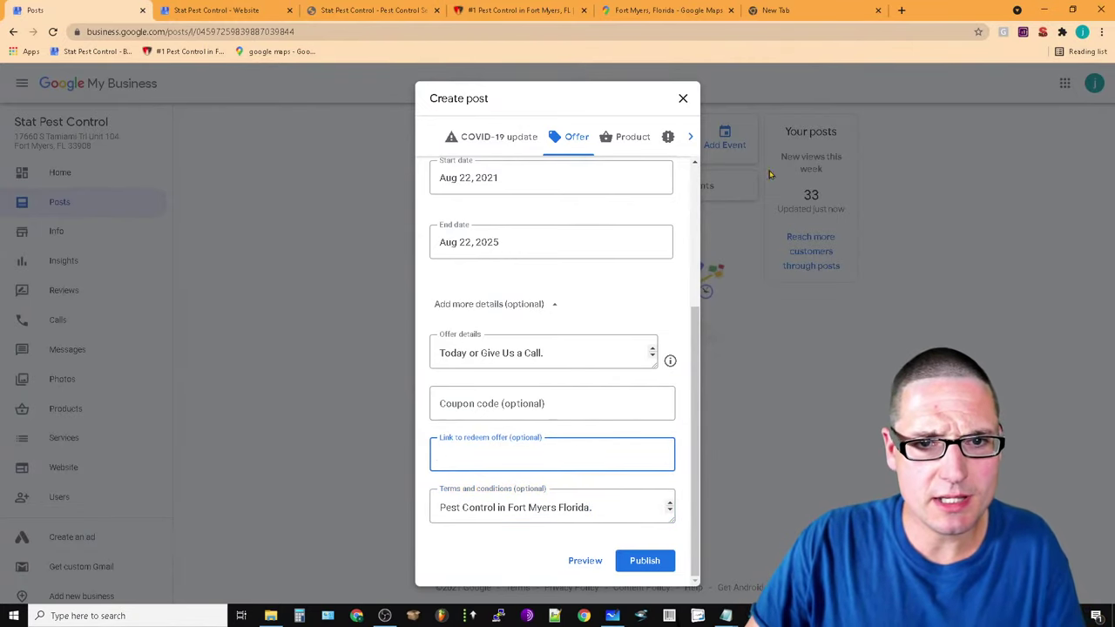
pyautogui.click(514, 11)
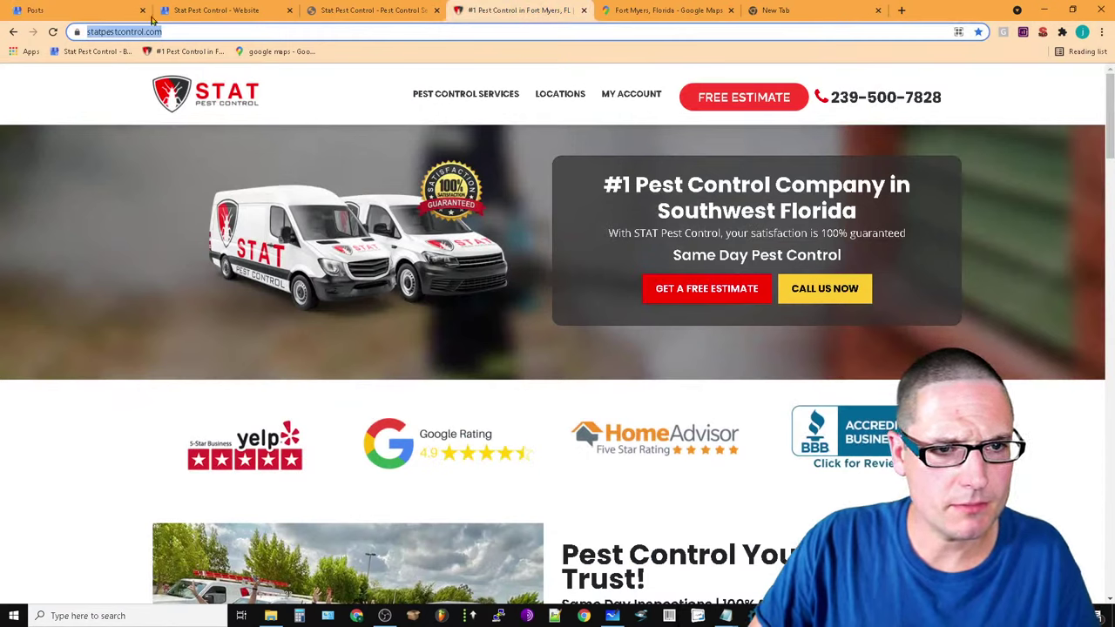
pyautogui.click(178, 32)
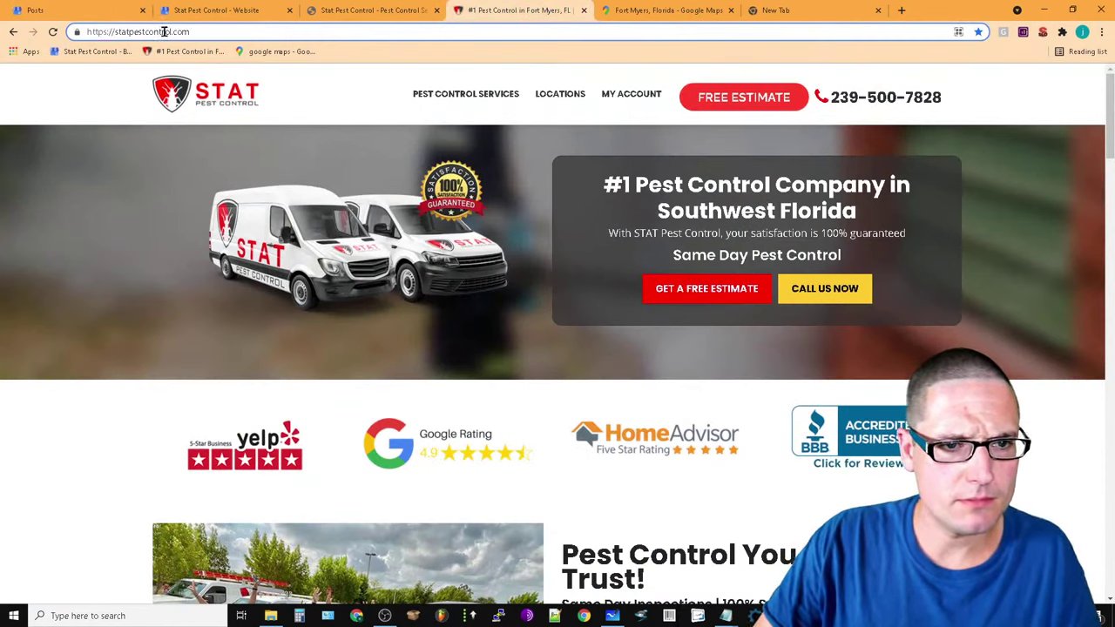
pyautogui.rightClick(164, 33)
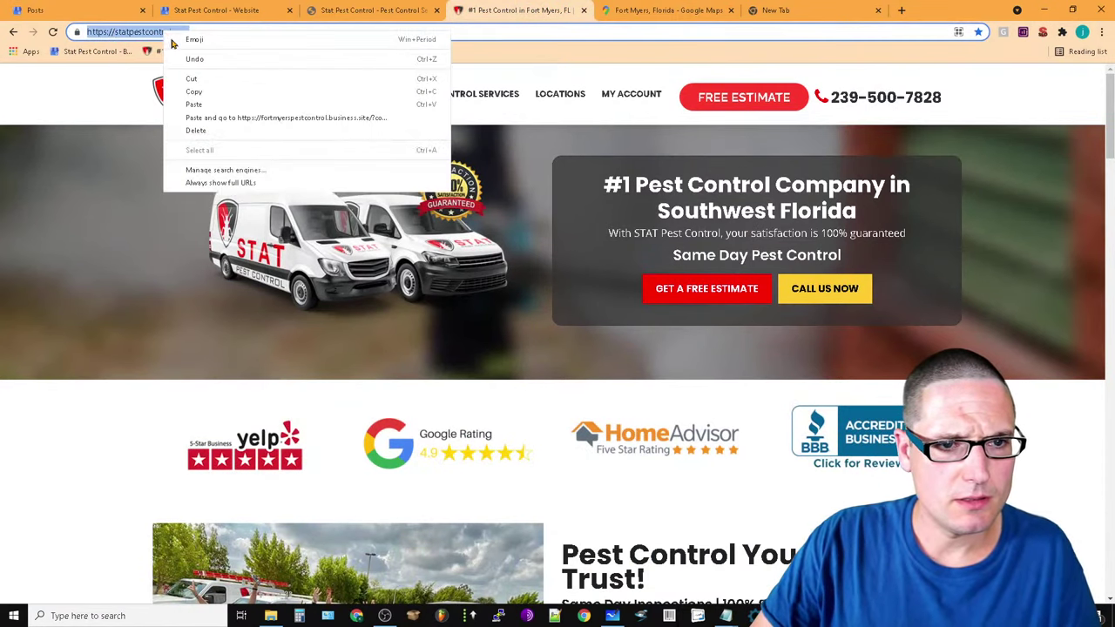
pyautogui.click(217, 93)
pyautogui.hotkey('ctrl', '1')
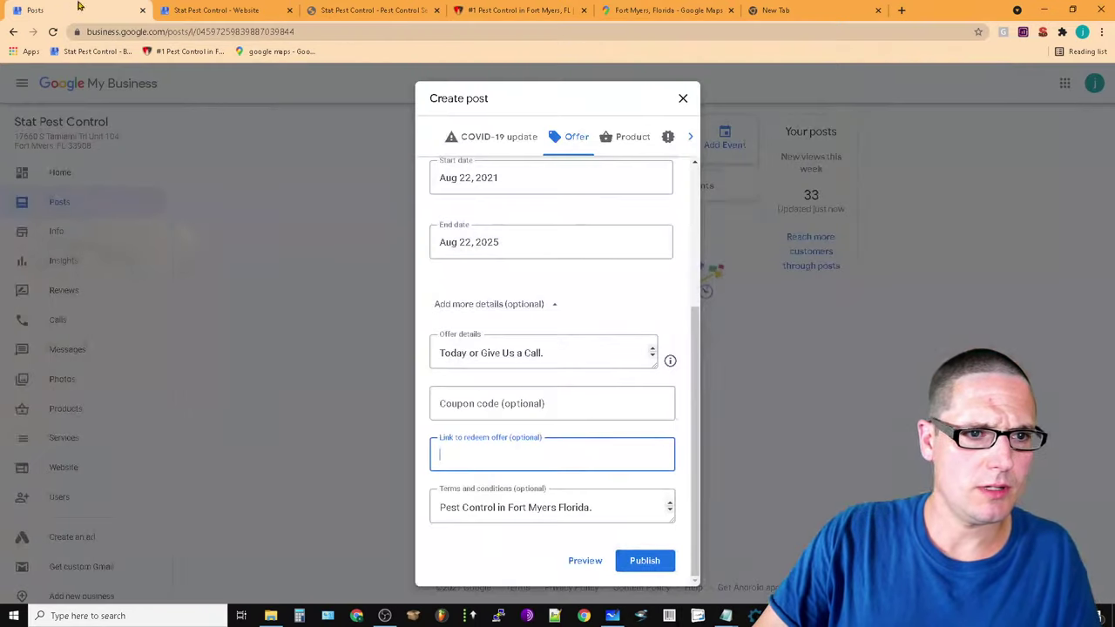
pyautogui.rightClick(519, 459)
pyautogui.click(540, 372)
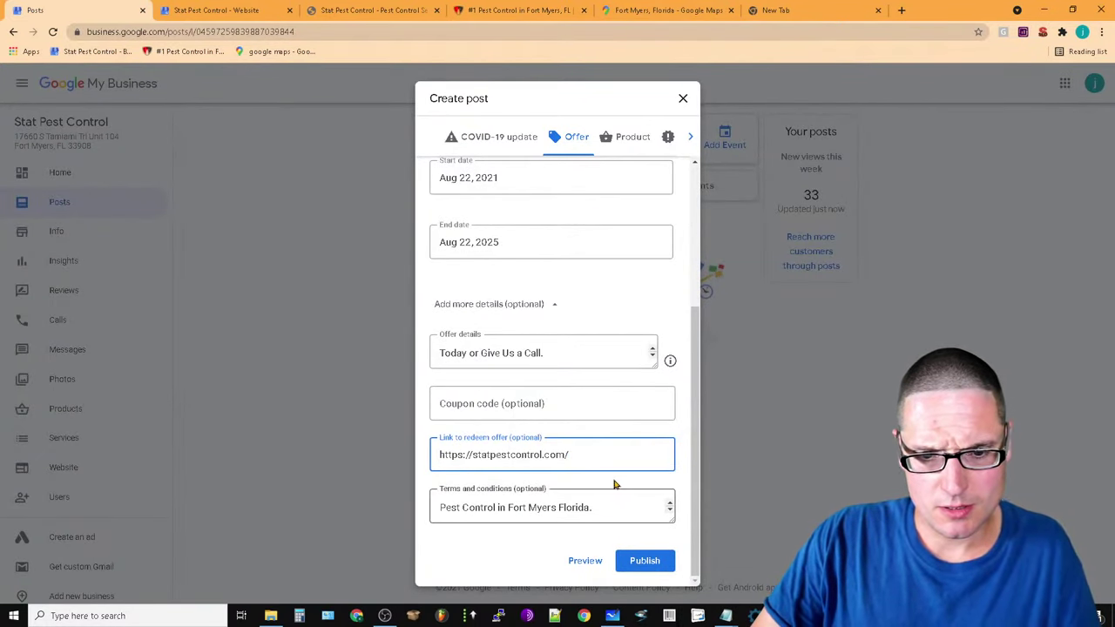
# Open the photo upload for the offer post and log in to BlasterSuite Manager with the saved credentials
pyautogui.scroll(3, 574, 372)
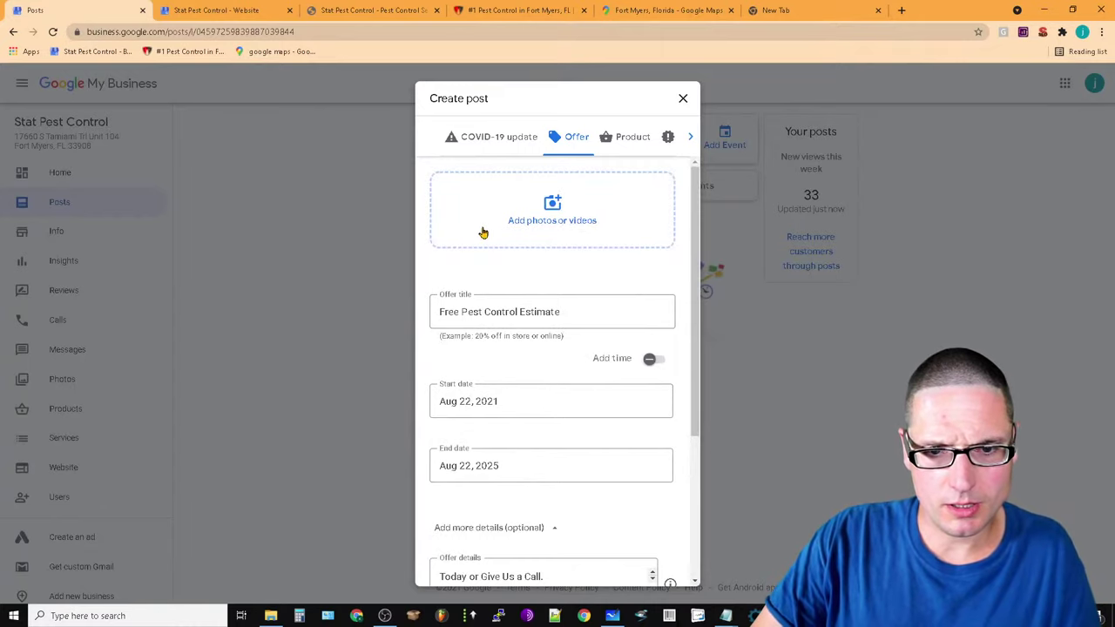
pyautogui.click(582, 215)
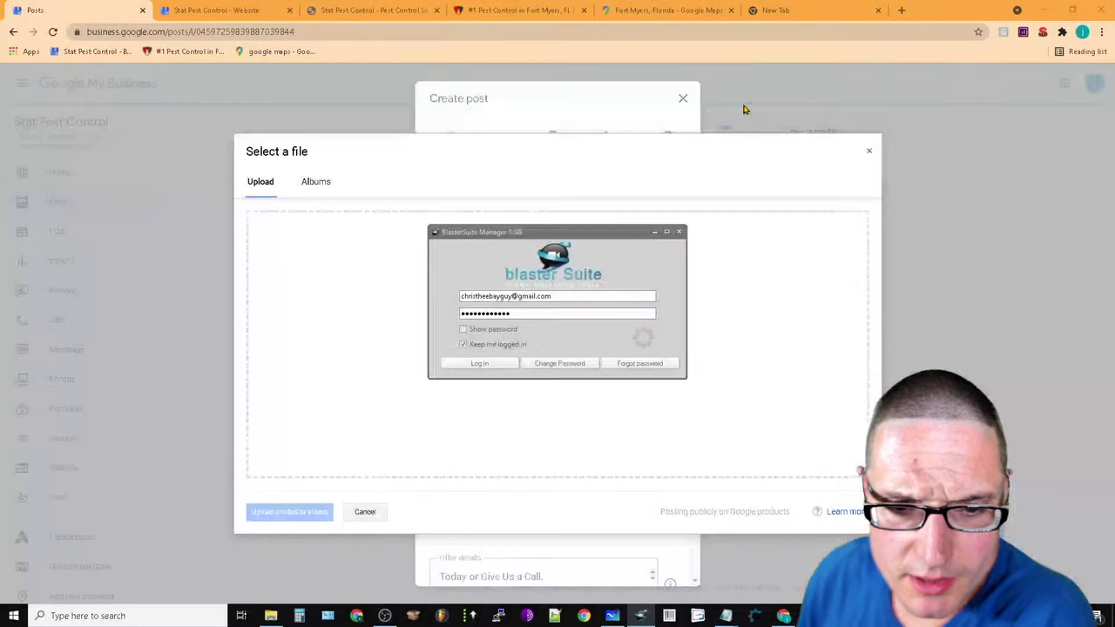
pyautogui.click(491, 365)
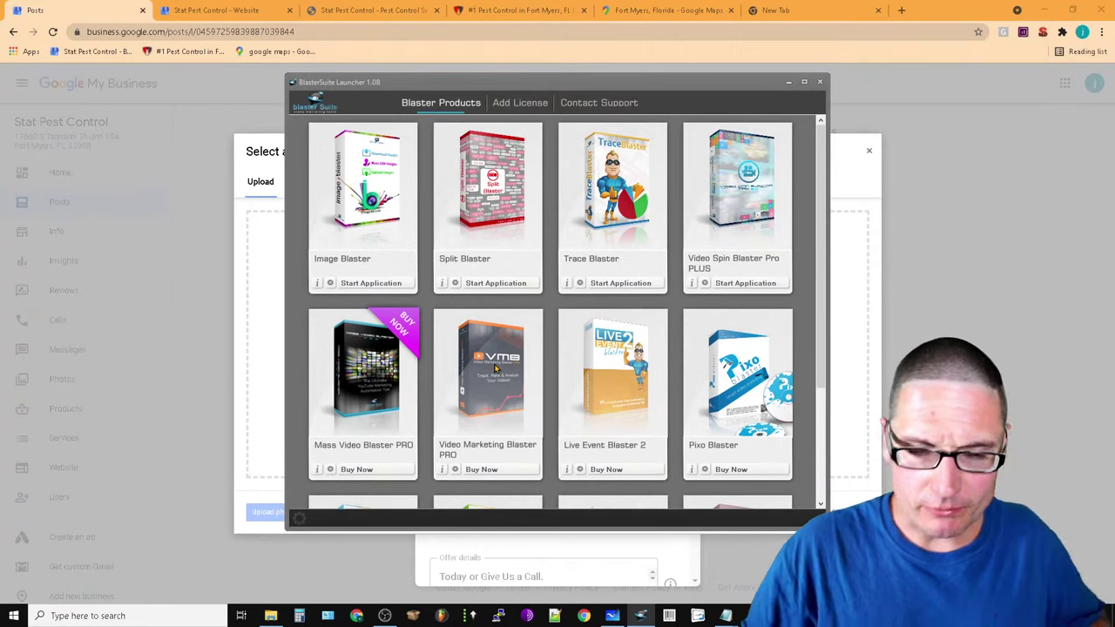
# In the second Google My Business page, open the business info and accept all suggested updates for this location
pyautogui.click(209, 9)
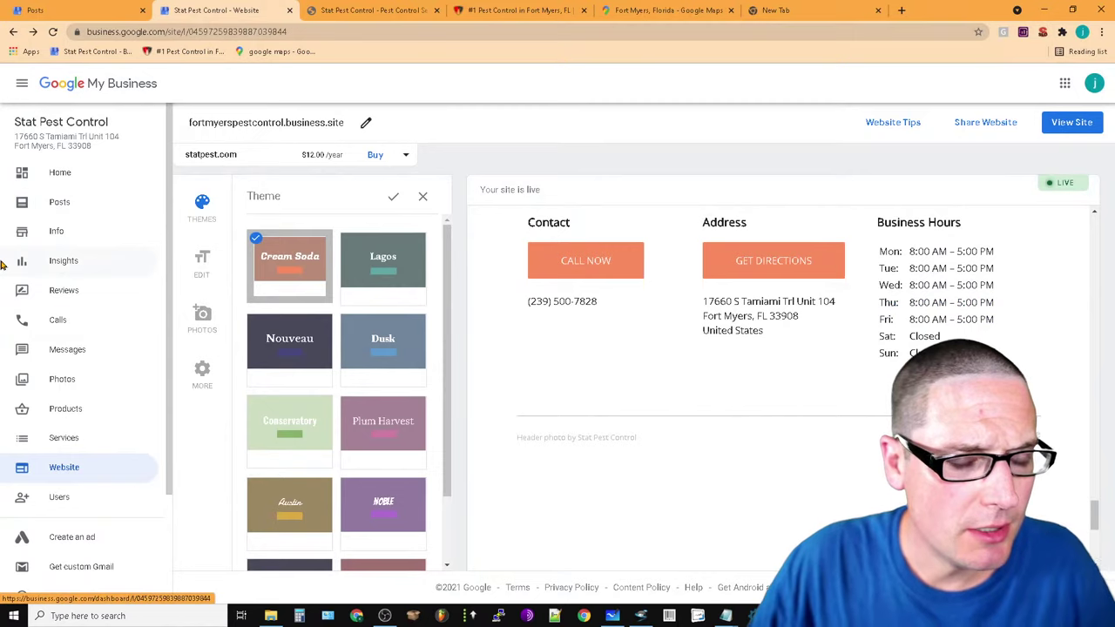
pyautogui.click(66, 207)
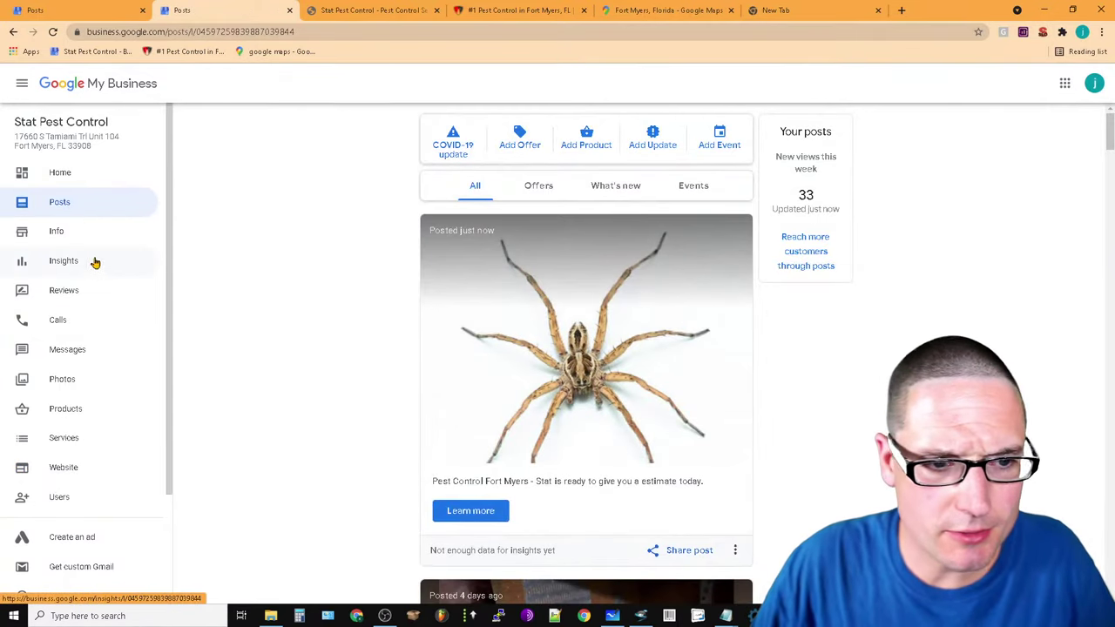
pyautogui.click(55, 231)
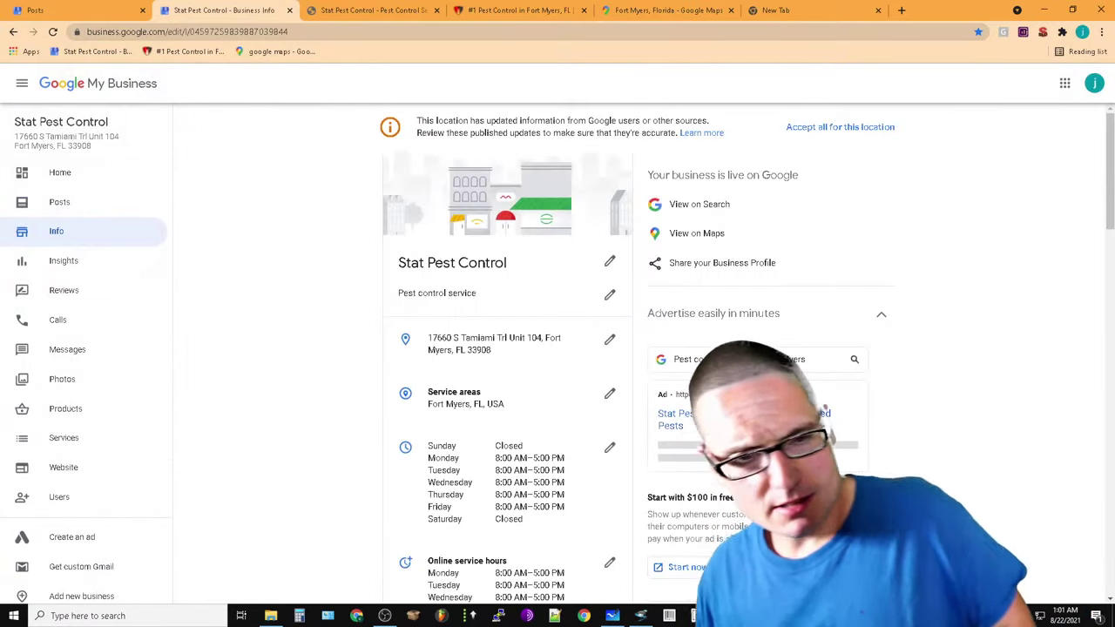
pyautogui.click(849, 133)
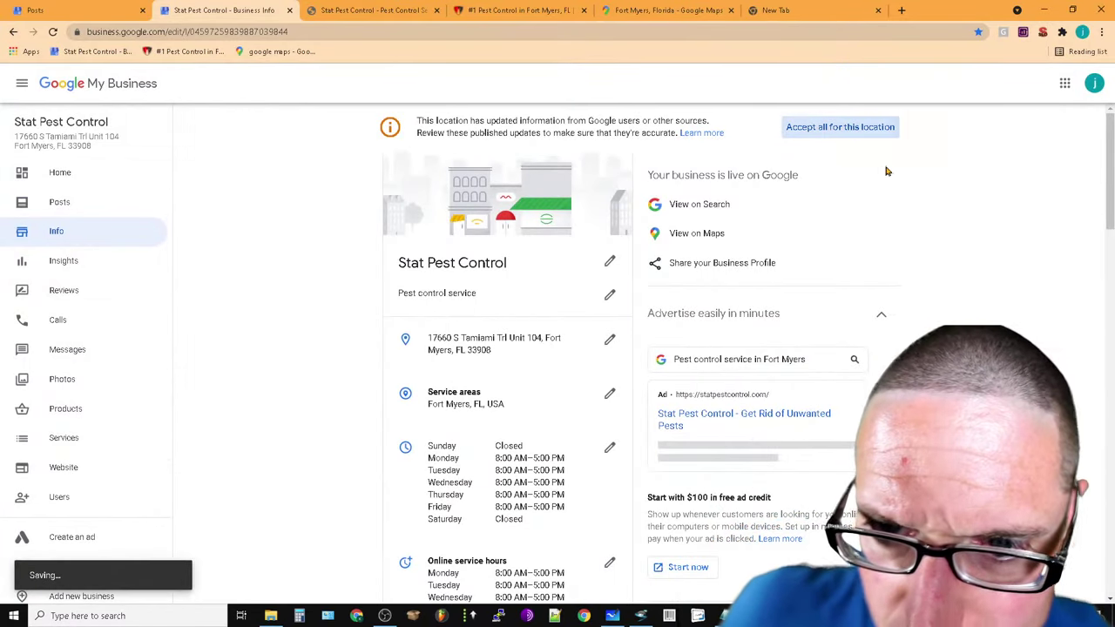
# Open the business attributes for editing and reset Onsite services under Service options to unspecified
pyautogui.scroll(-10, 544, 446)
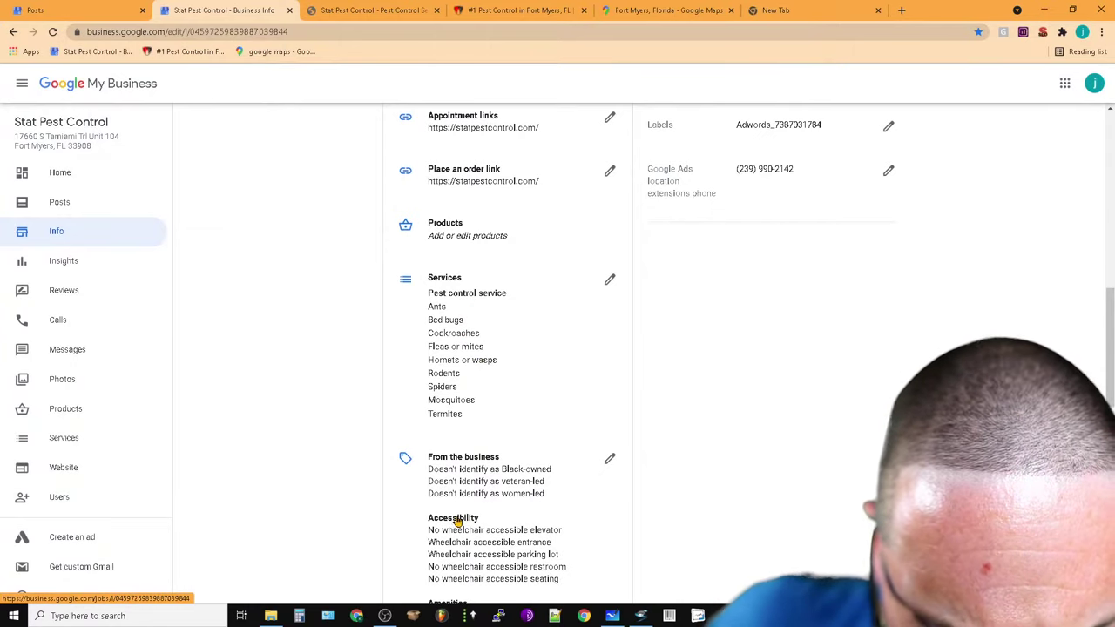
pyautogui.scroll(-2, 523, 392)
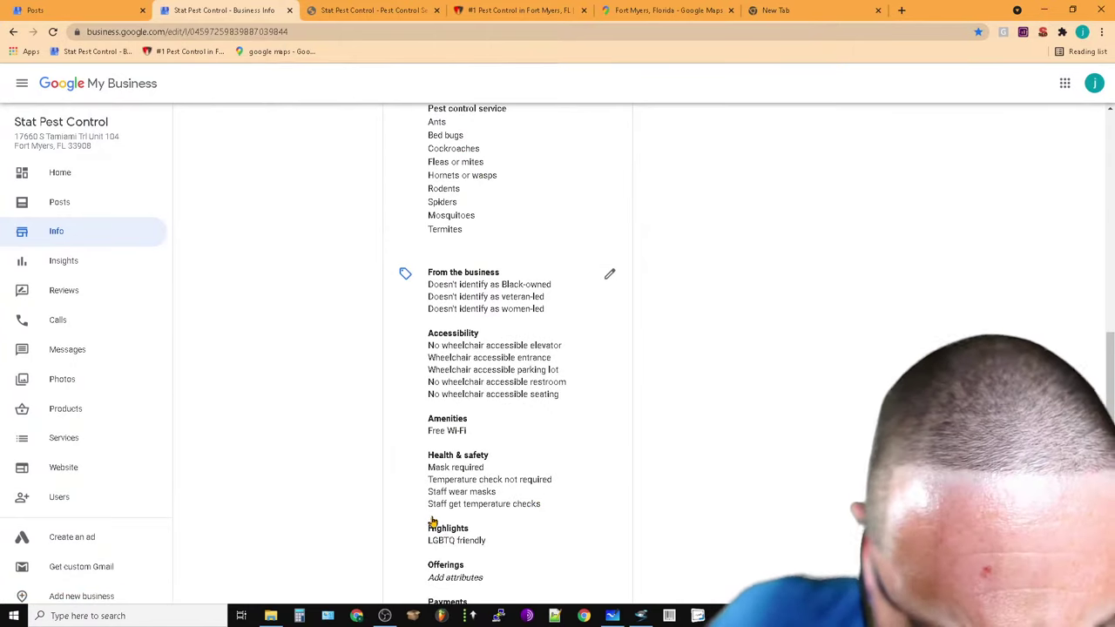
pyautogui.scroll(-2, 435, 523)
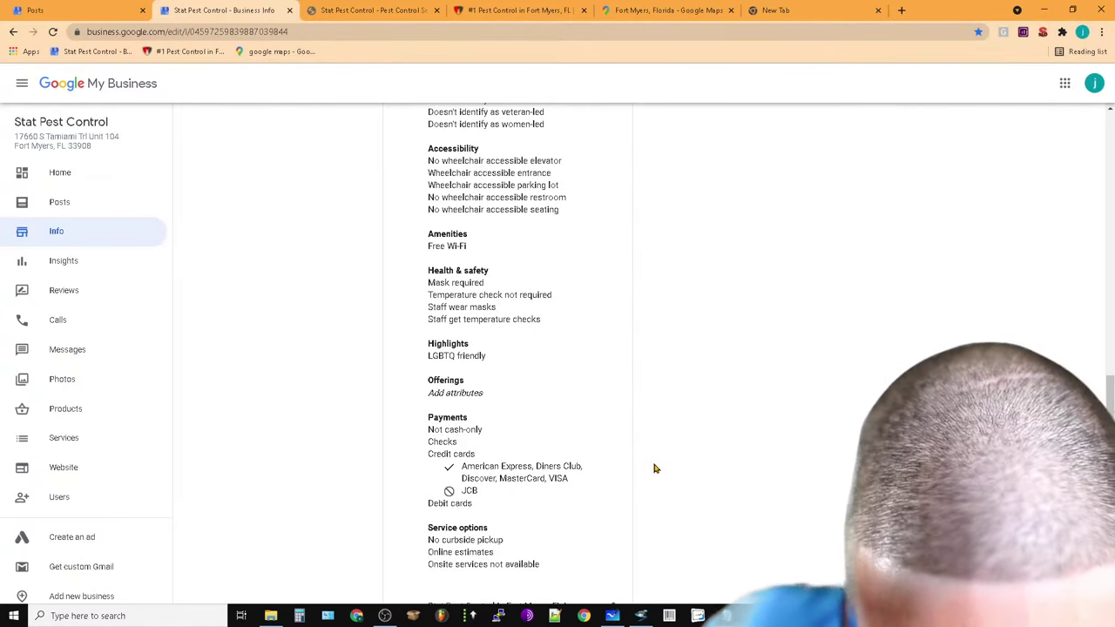
pyautogui.click(488, 564)
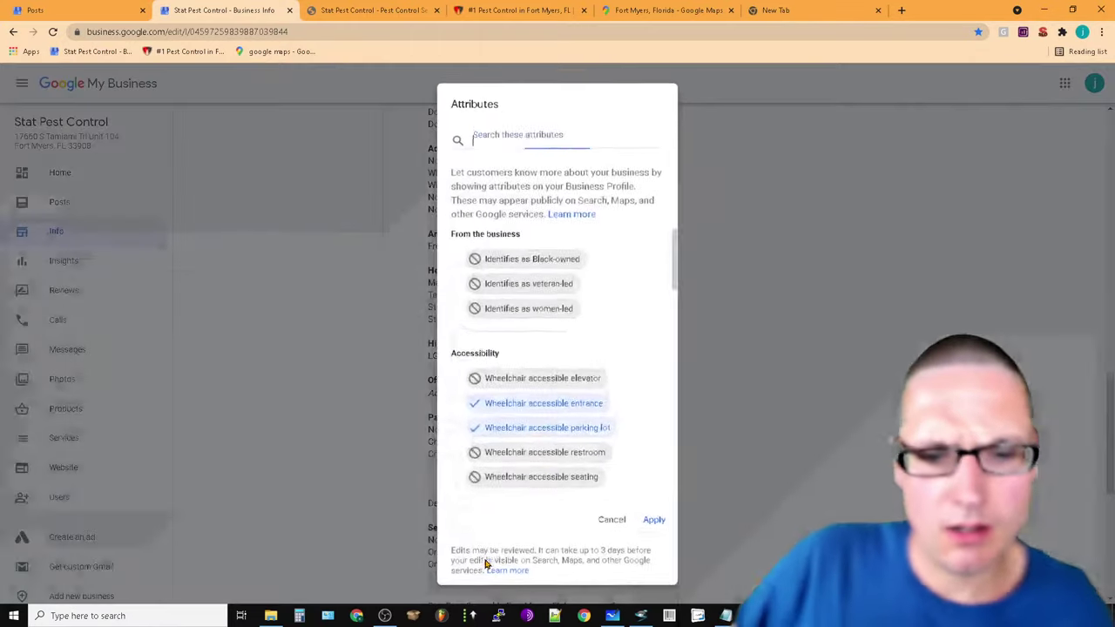
pyautogui.scroll(-10, 528, 423)
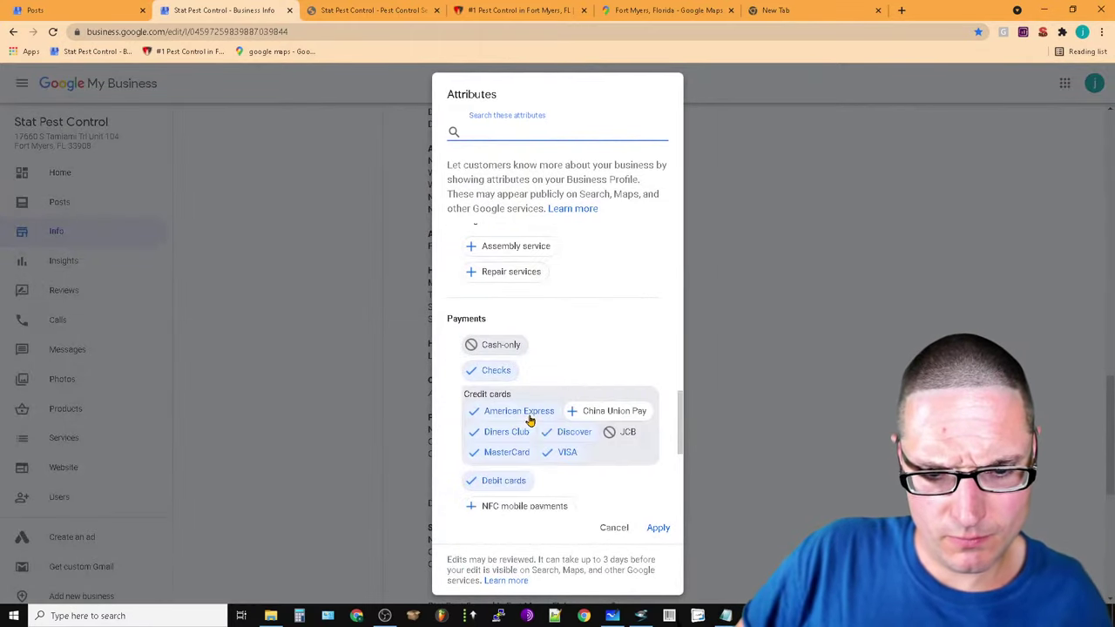
pyautogui.scroll(-3, 553, 462)
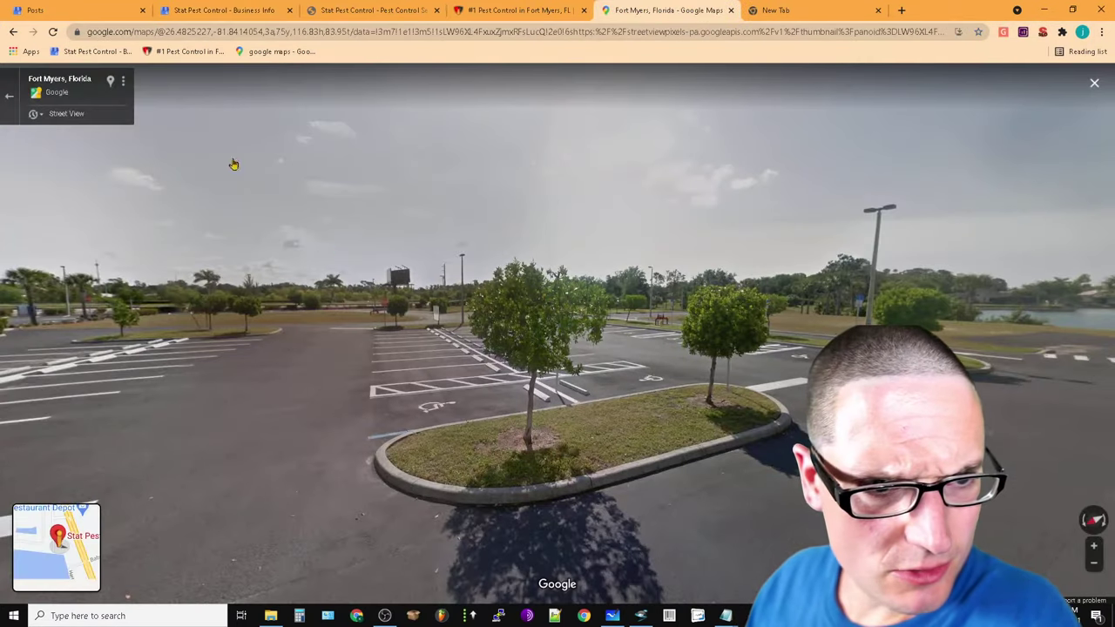
pyautogui.click(635, 460)
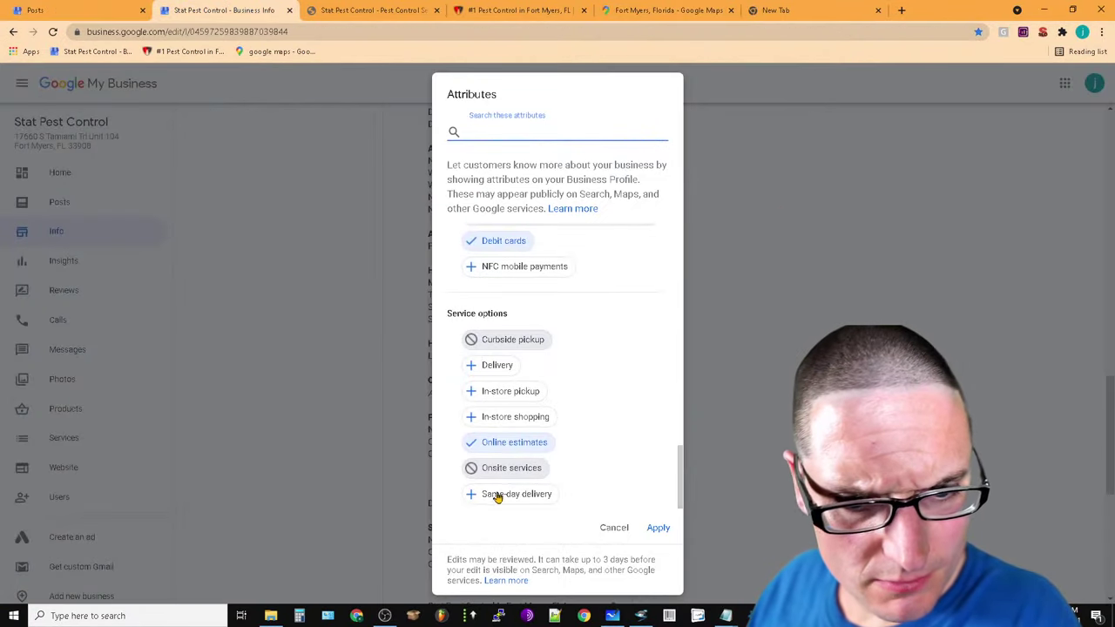
pyautogui.click(496, 470)
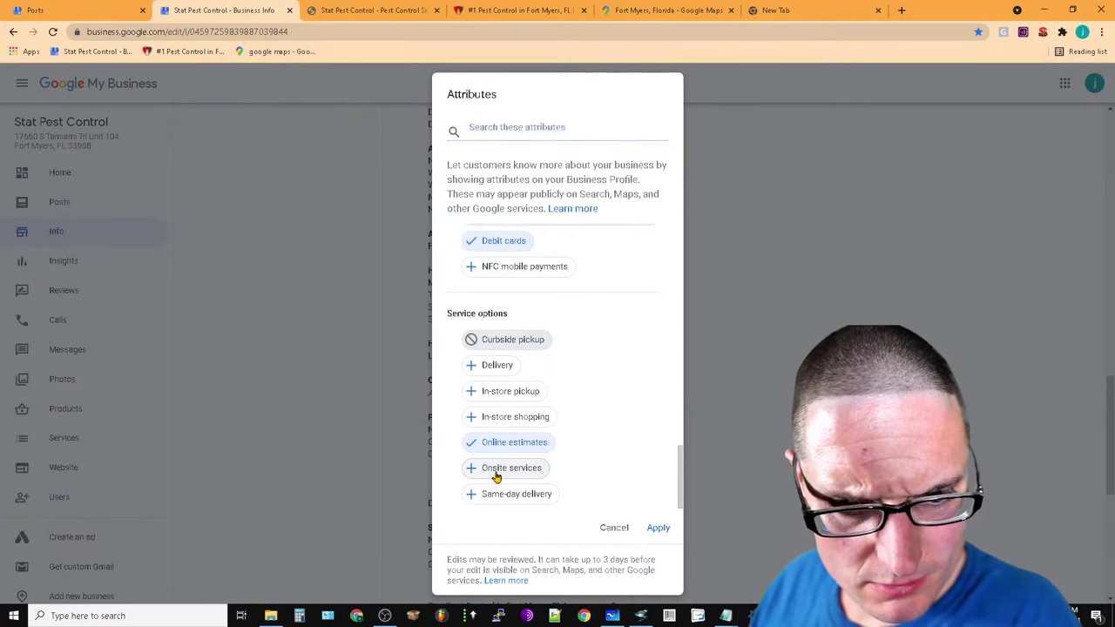
# Mark the Appointment required attribute under Health & safety as not applicable
pyautogui.scroll(10, 493, 479)
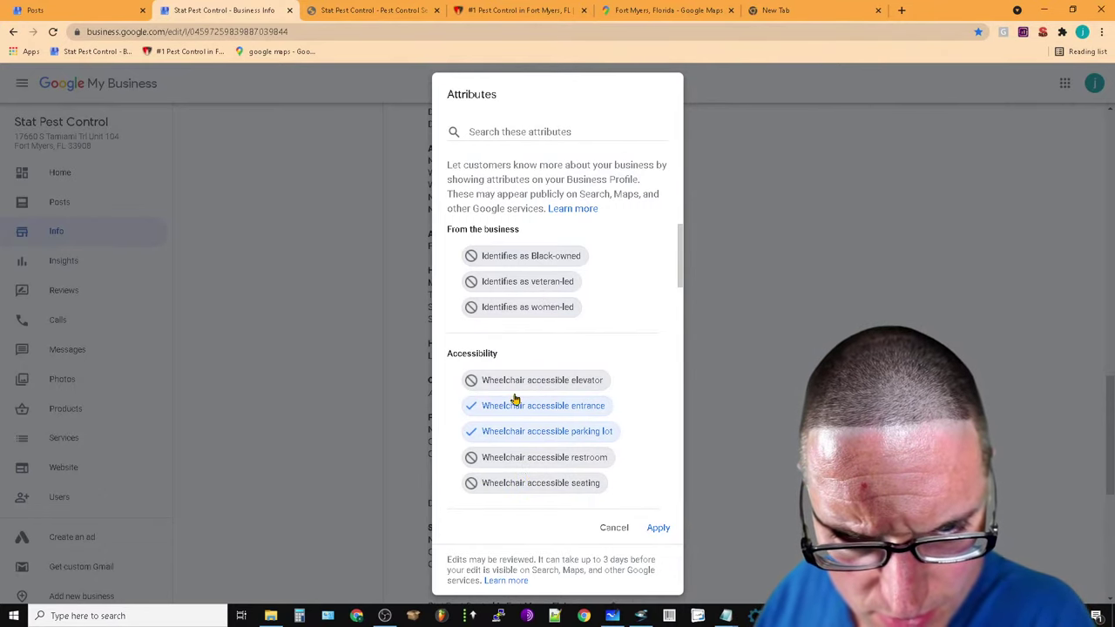
pyautogui.click(560, 490)
pyautogui.scroll(-5, 557, 494)
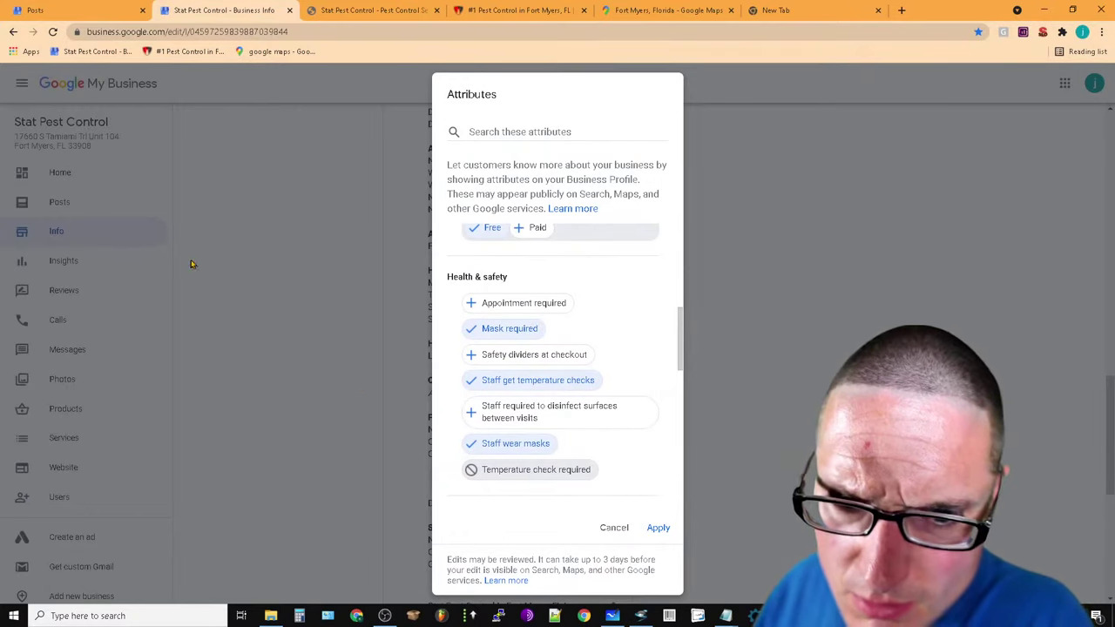
pyautogui.click(533, 312)
pyautogui.click(532, 313)
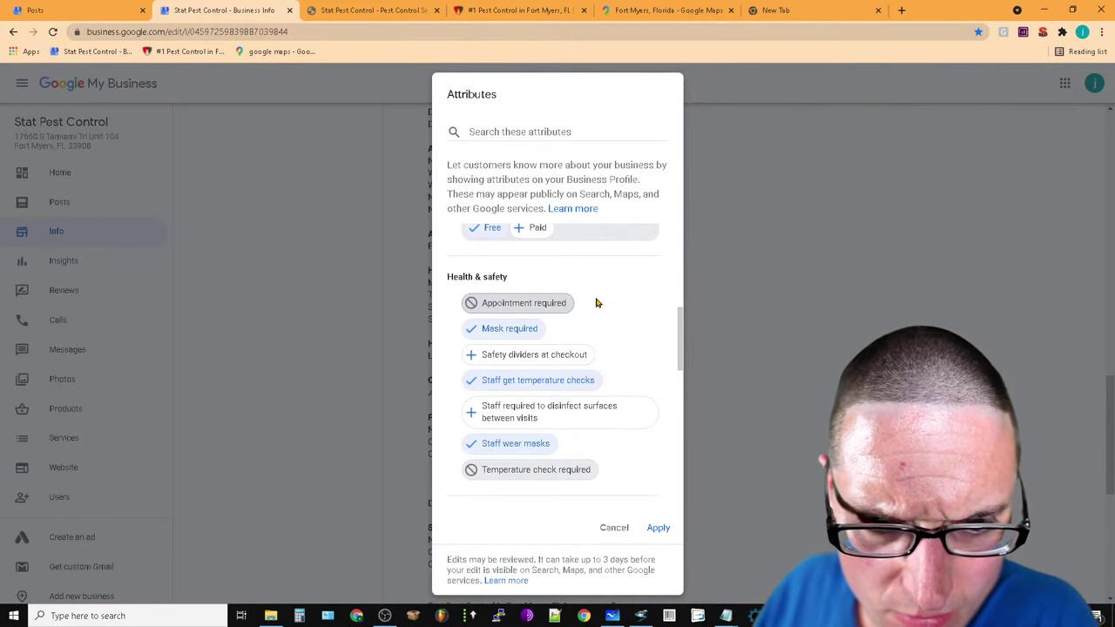
# Under Health & safety, enable Appointment required, Safety dividers at checkout and Staff required to disinfect surfaces between visits, and reset Temperature check required to unspecified
pyautogui.click(573, 411)
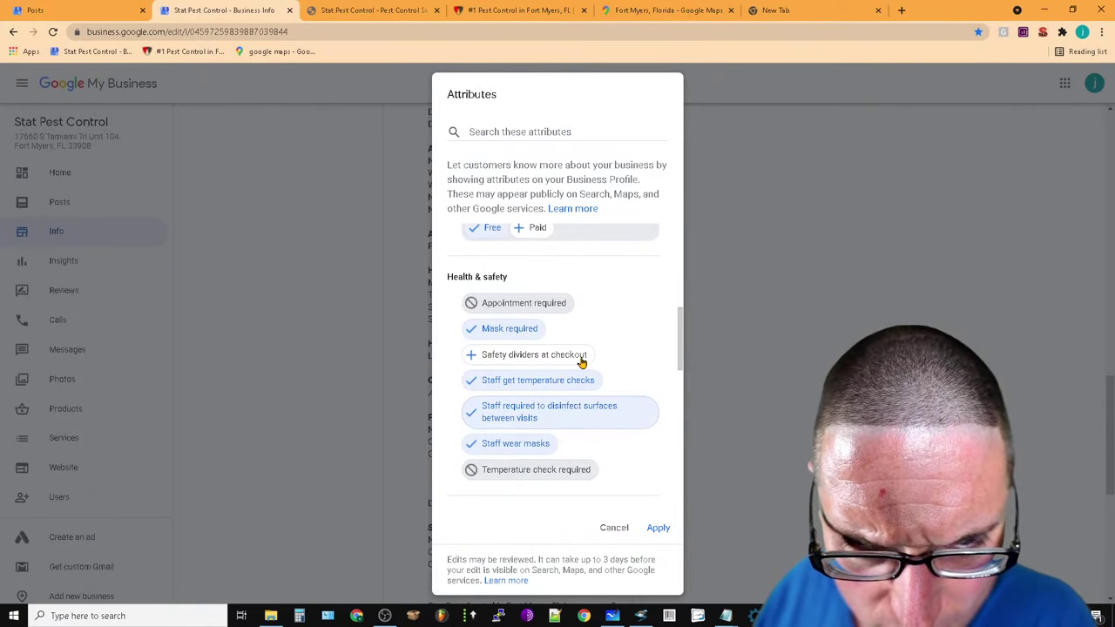
pyautogui.doubleClick(582, 363)
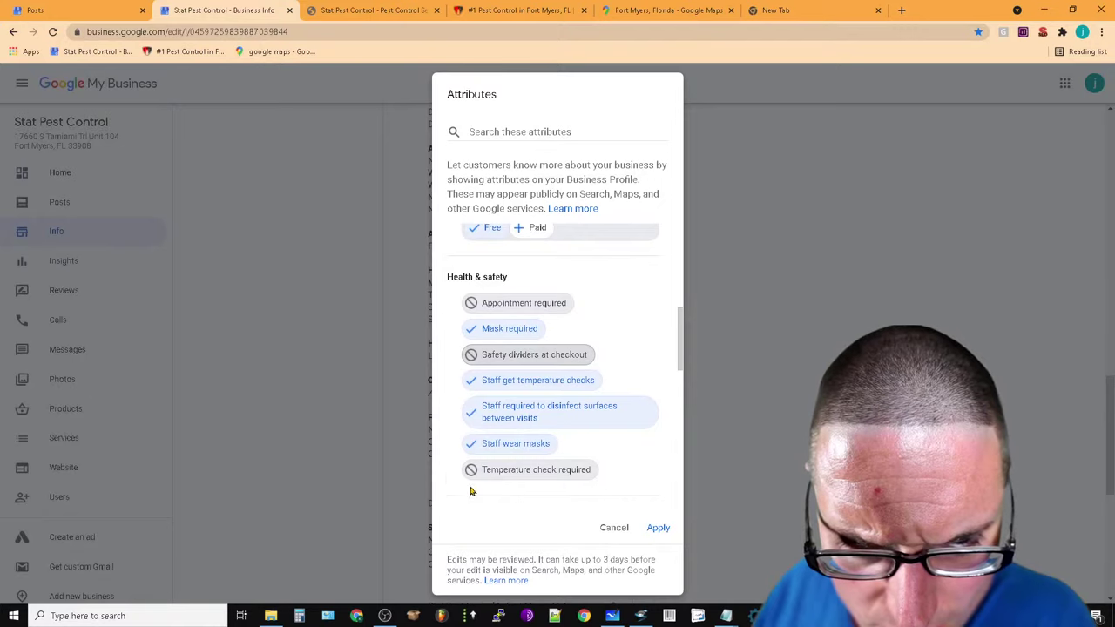
pyautogui.click(553, 471)
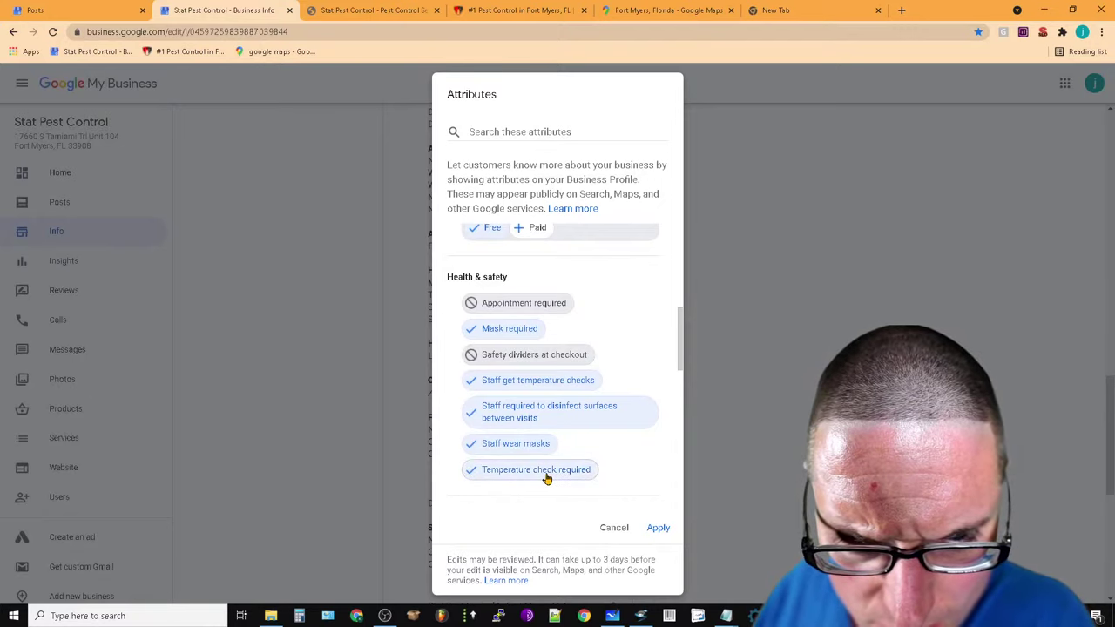
pyautogui.click(545, 471)
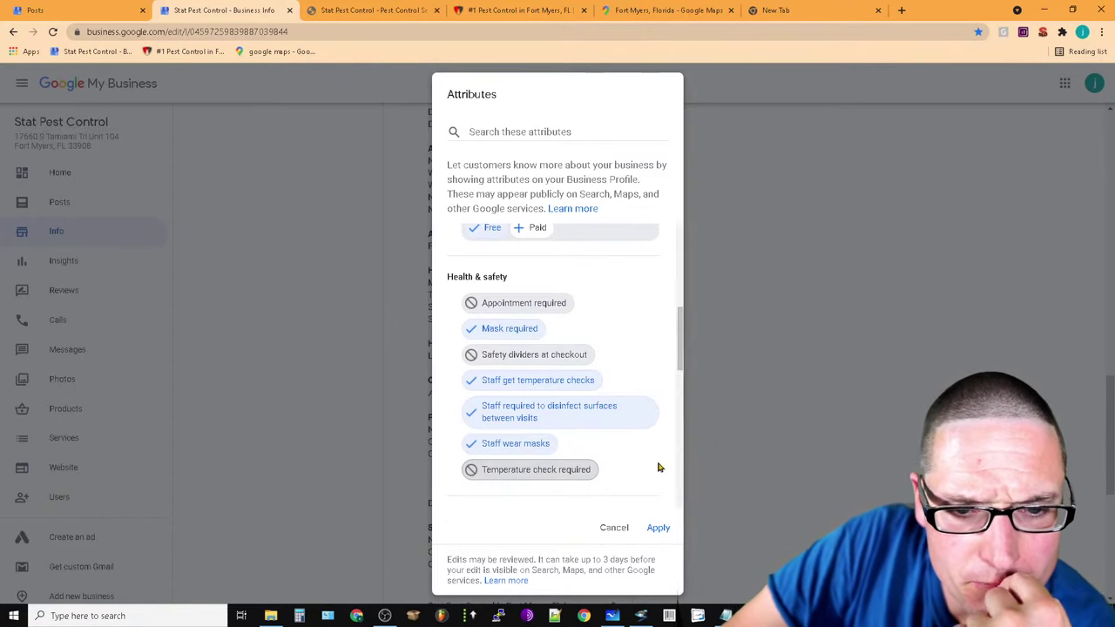
pyautogui.click(500, 356)
pyautogui.click(499, 307)
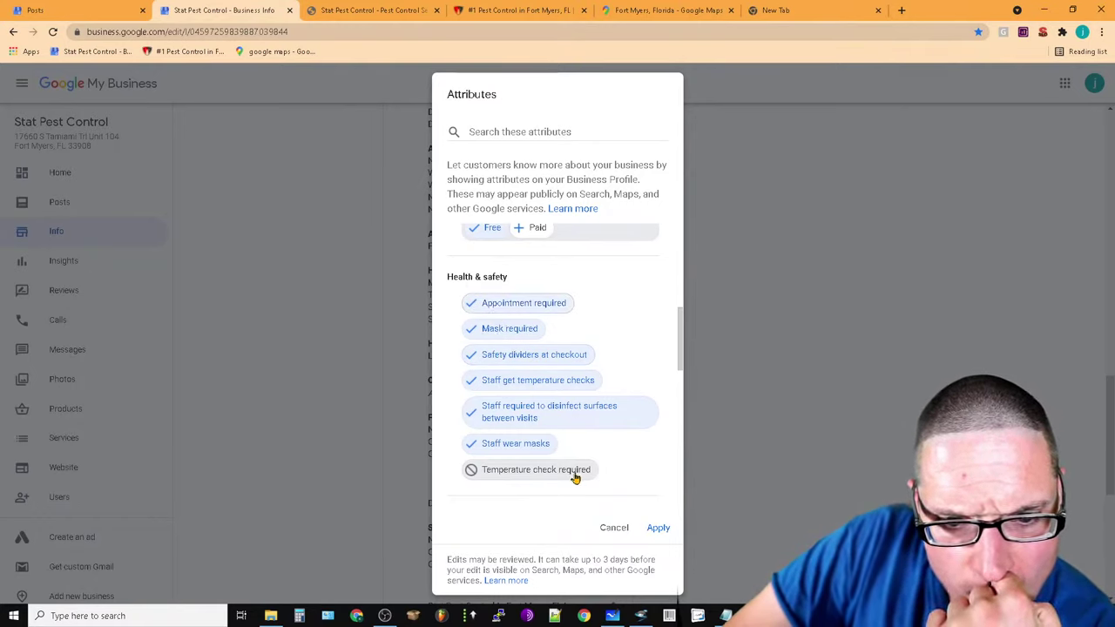
pyautogui.click(515, 483)
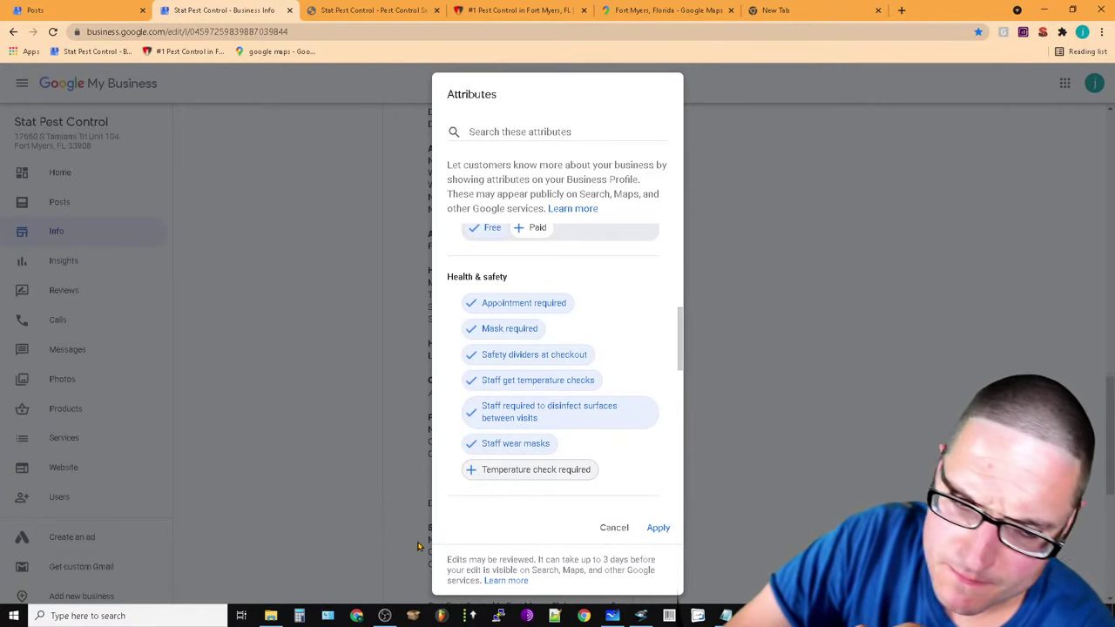
# Under Service options, enable Delivery and Same-day delivery, and mark In-store pickup and In-store shopping as not available
pyautogui.scroll(-2, 540, 471)
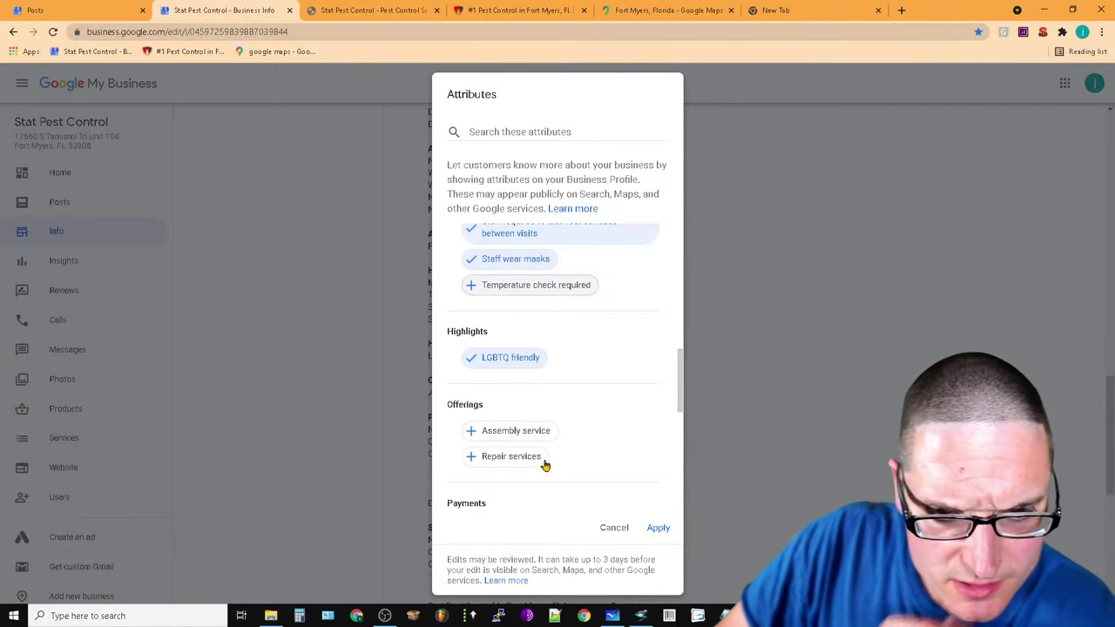
pyautogui.scroll(-4, 535, 513)
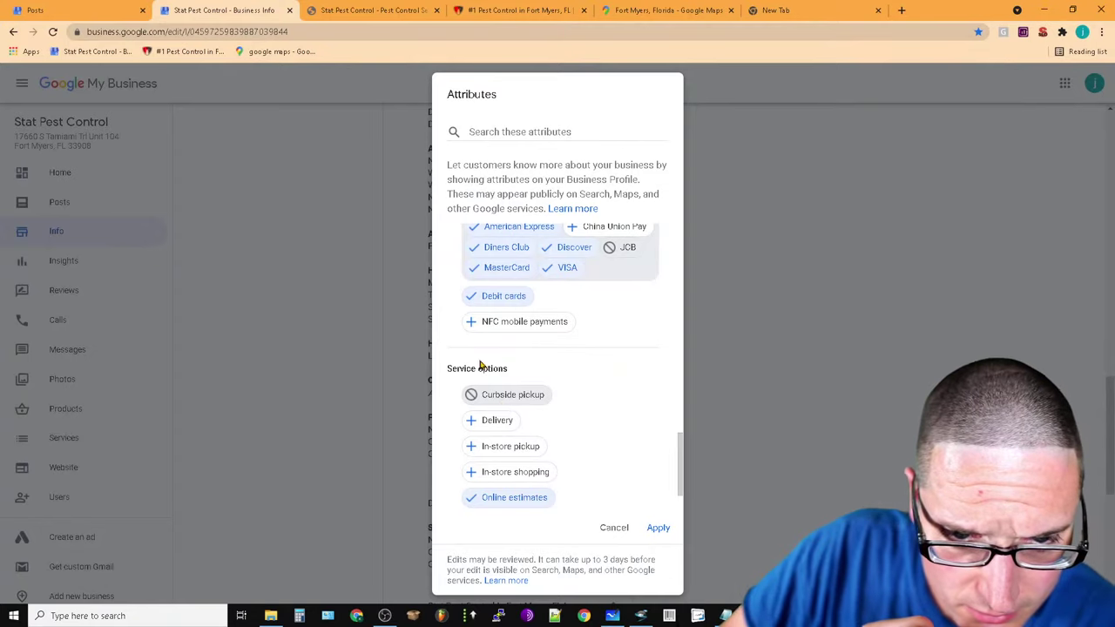
pyautogui.click(489, 422)
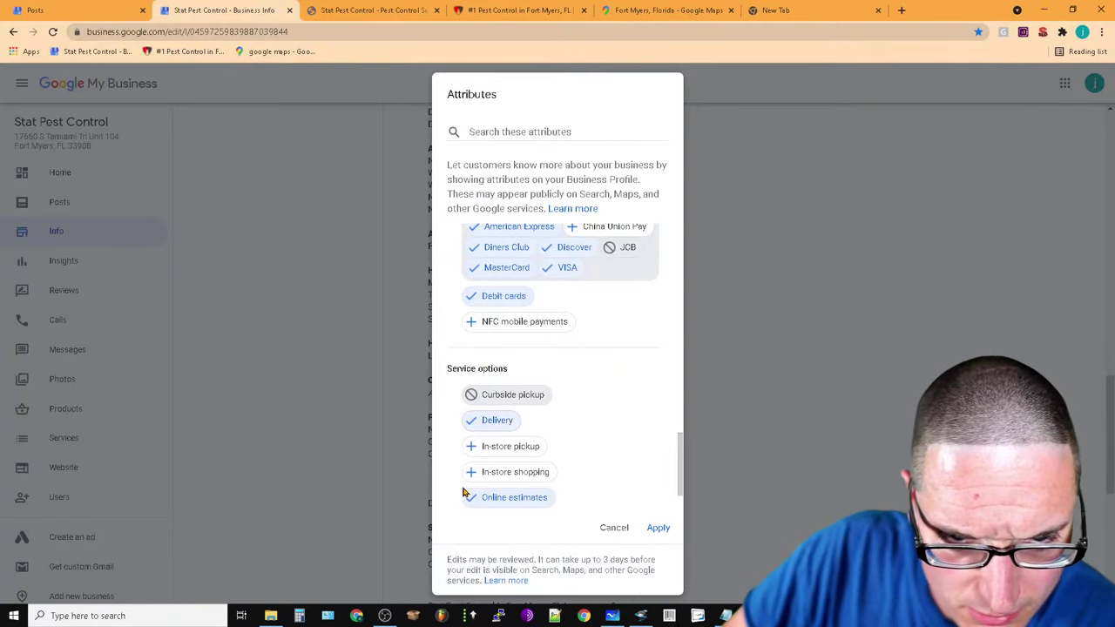
pyautogui.click(493, 455)
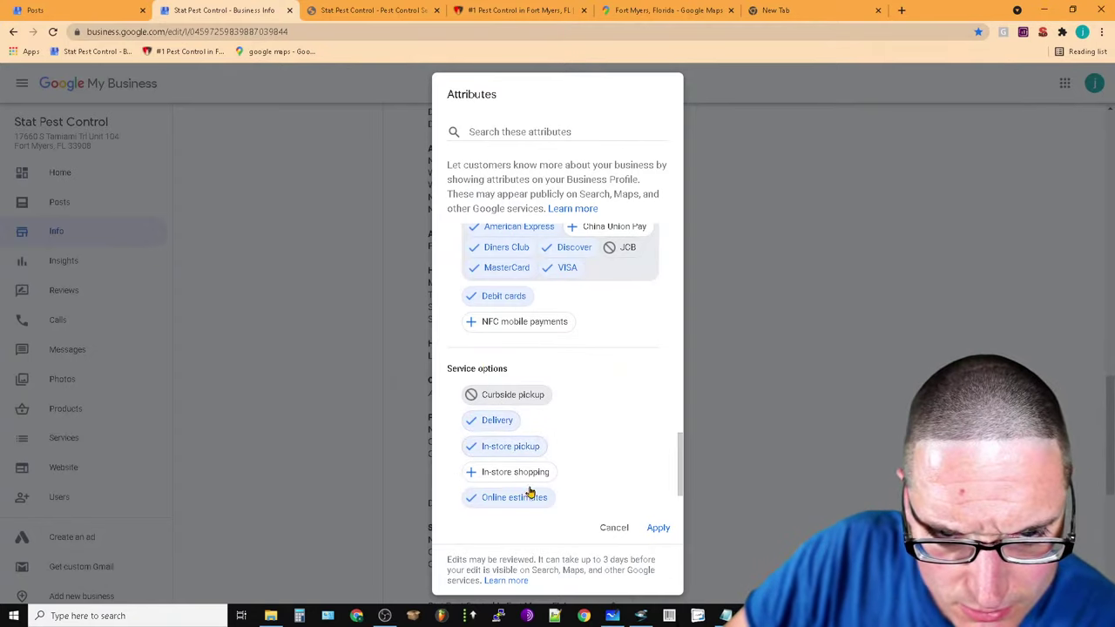
pyautogui.click(469, 478)
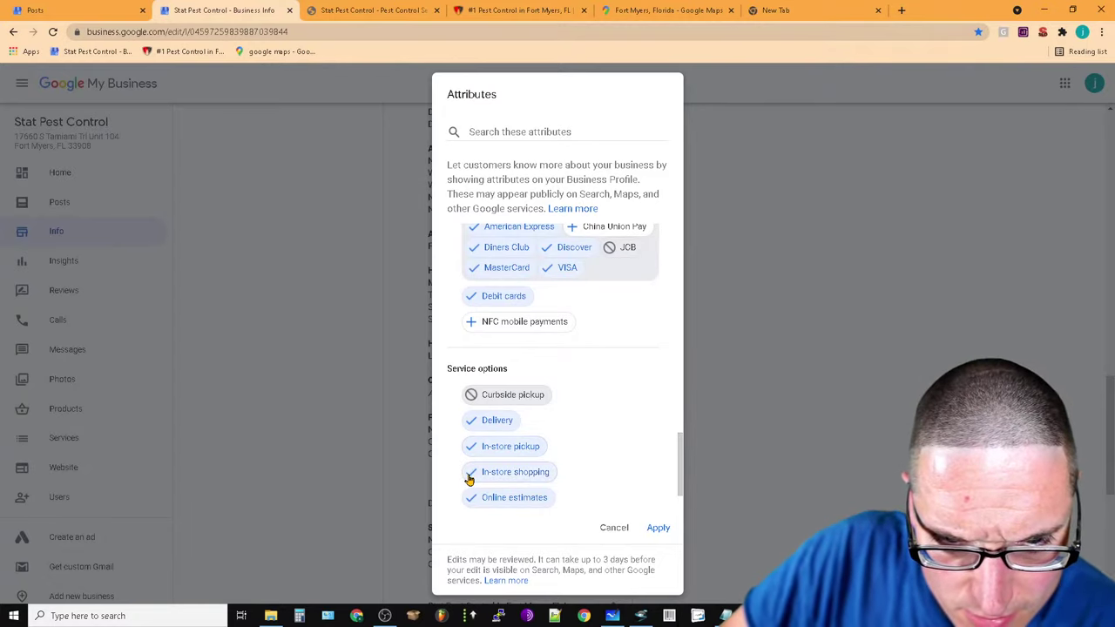
pyautogui.click(471, 480)
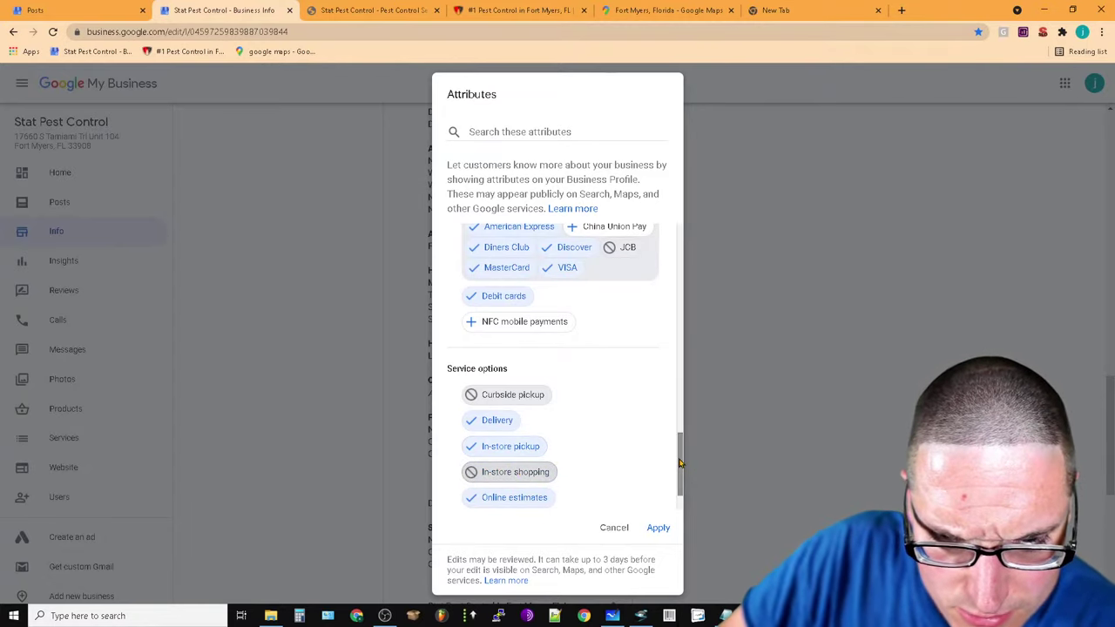
pyautogui.moveTo(682, 471); pyautogui.dragTo(682, 481)
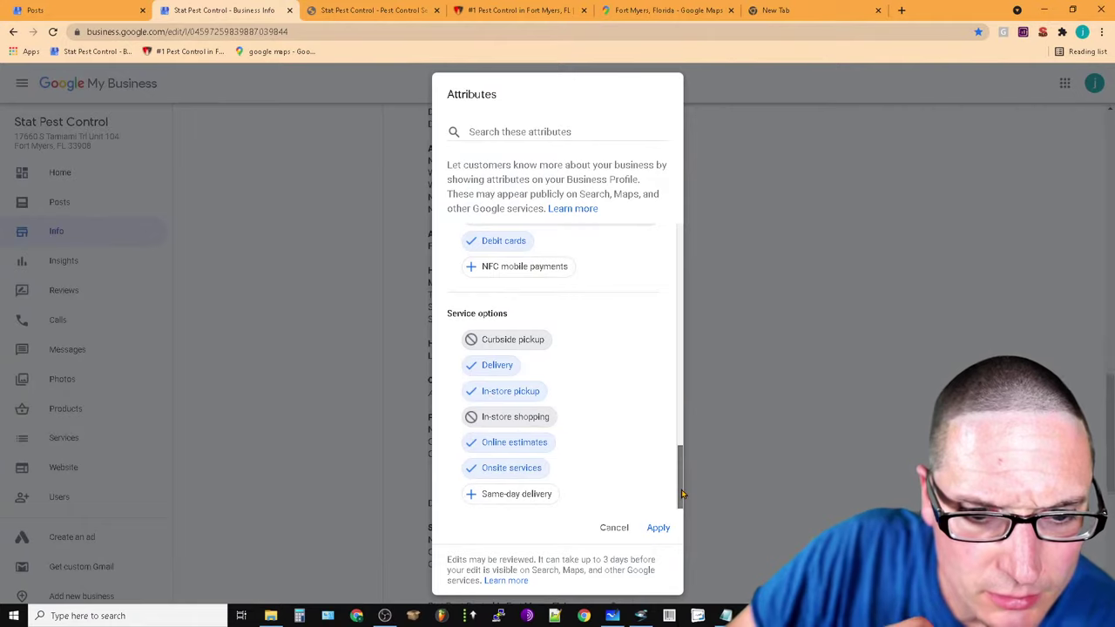
pyautogui.click(508, 397)
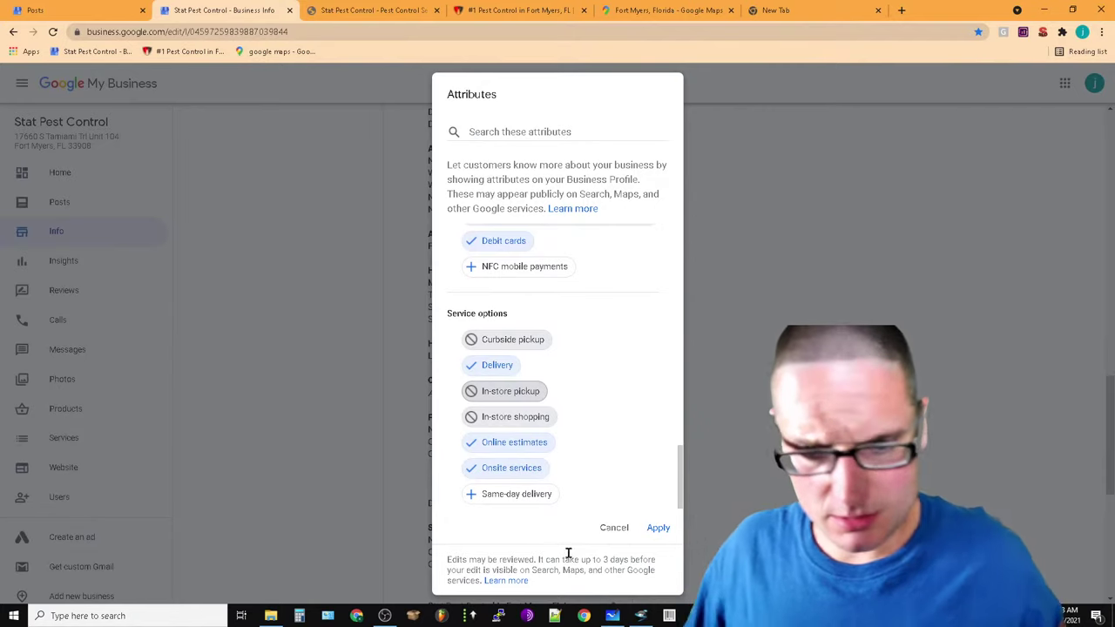
pyautogui.click(522, 495)
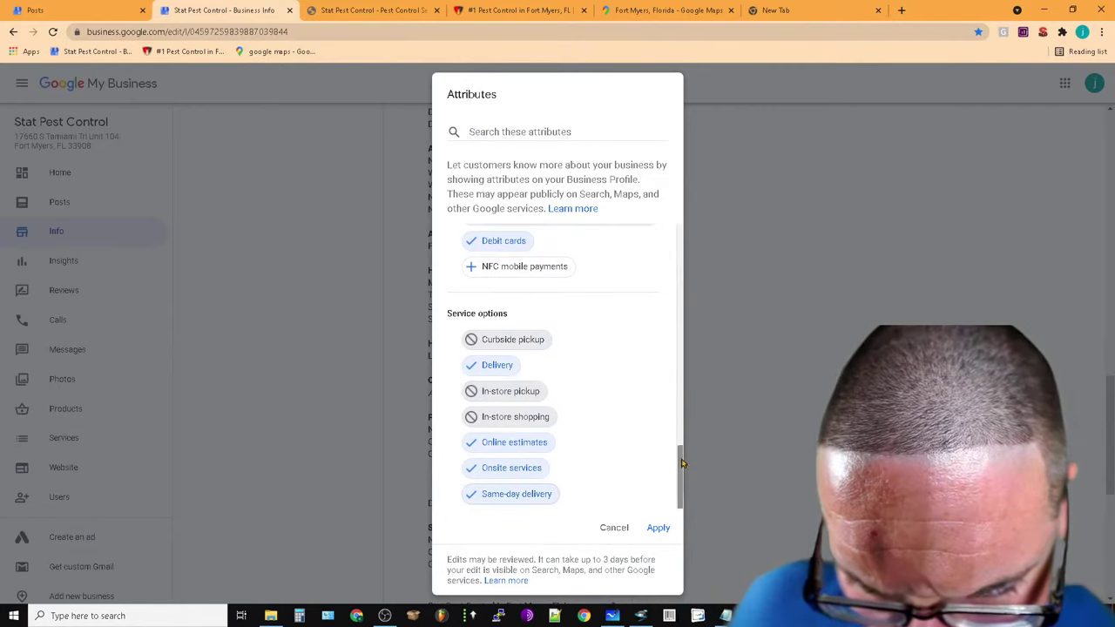
# Enable Gender-neutral restroom under Amenities and Wheelchair accessible restroom under Accessibility
pyautogui.scroll(2, 679, 488)
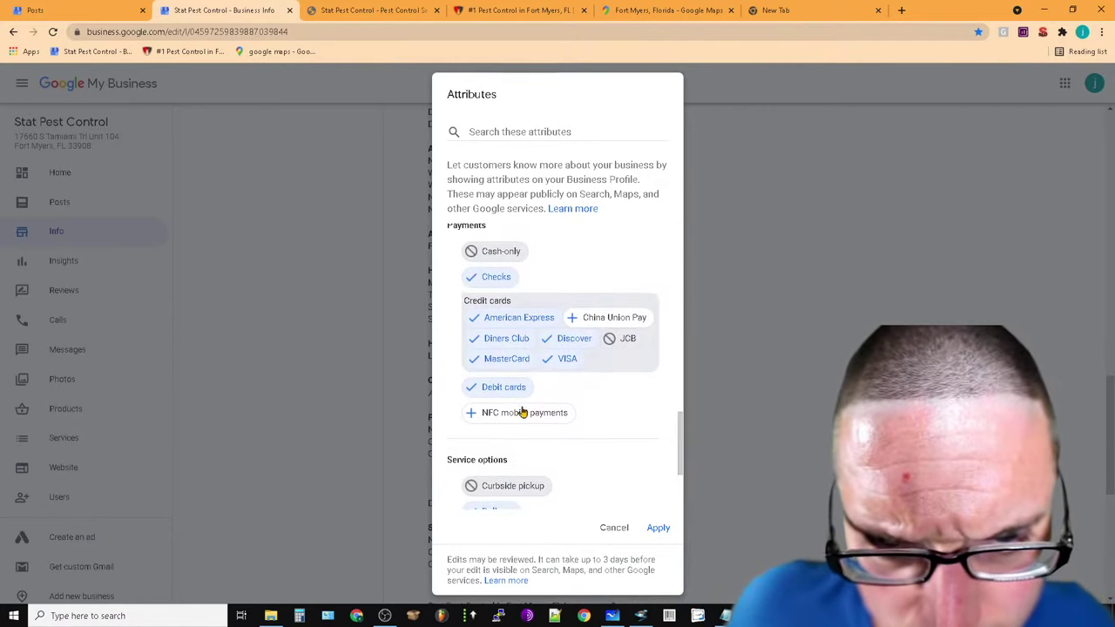
pyautogui.scroll(3, 540, 409)
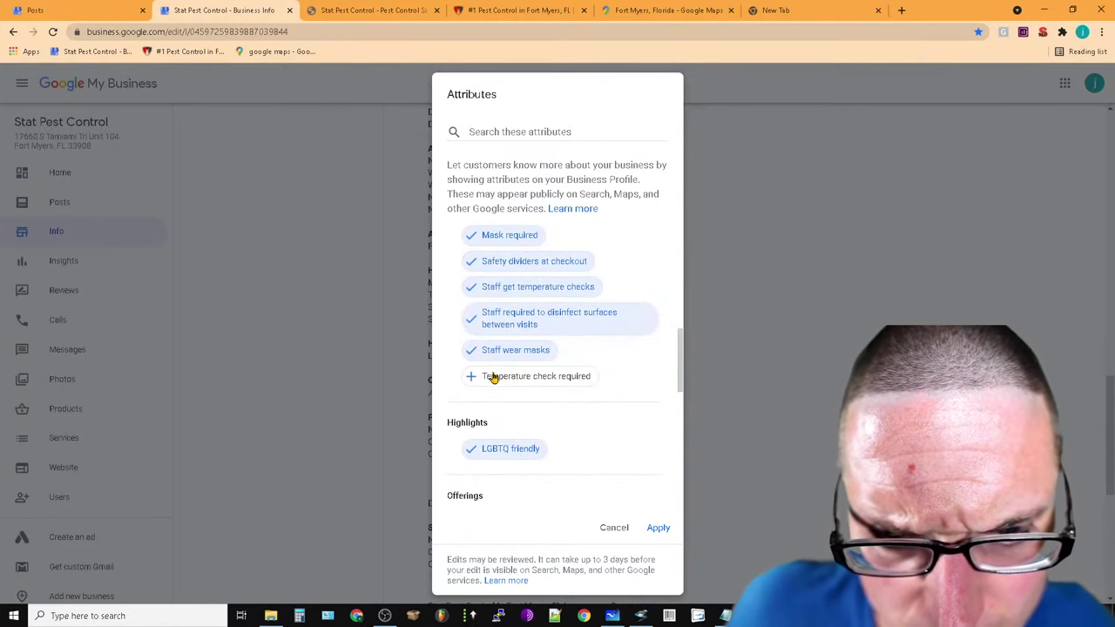
pyautogui.moveTo(686, 360); pyautogui.dragTo(687, 311)
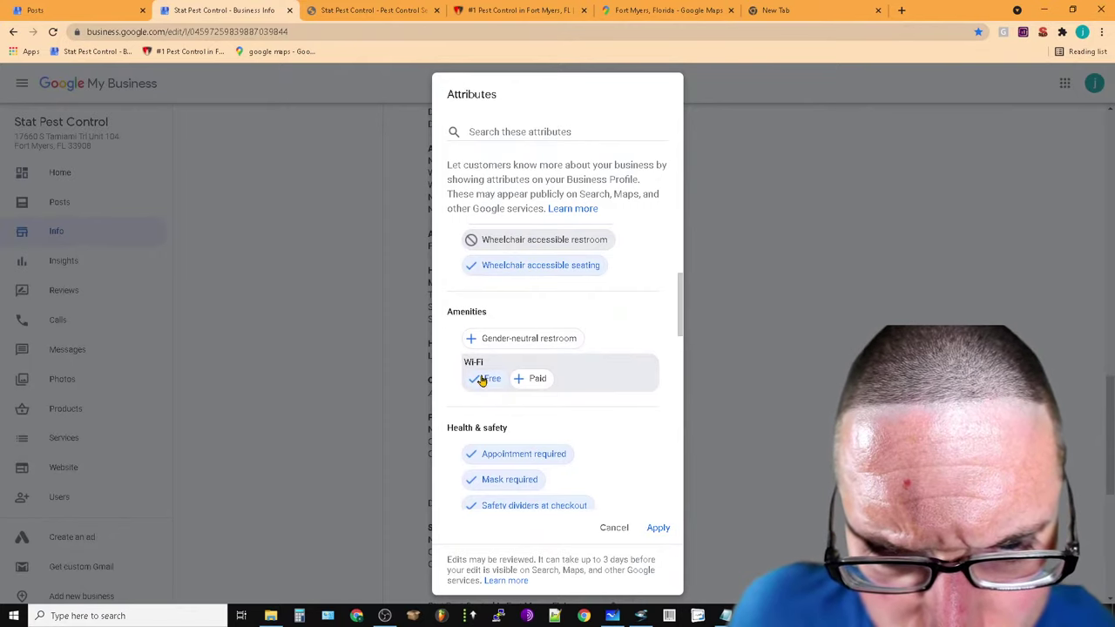
pyautogui.click(546, 347)
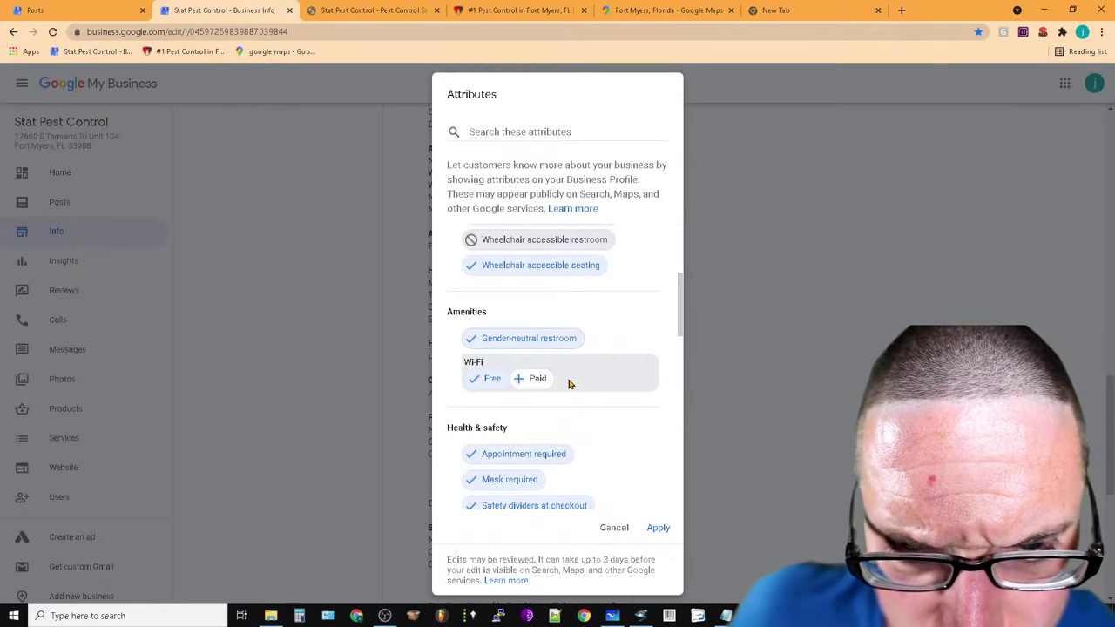
pyautogui.moveTo(681, 322); pyautogui.dragTo(694, 299)
pyautogui.scroll(1, 659, 470)
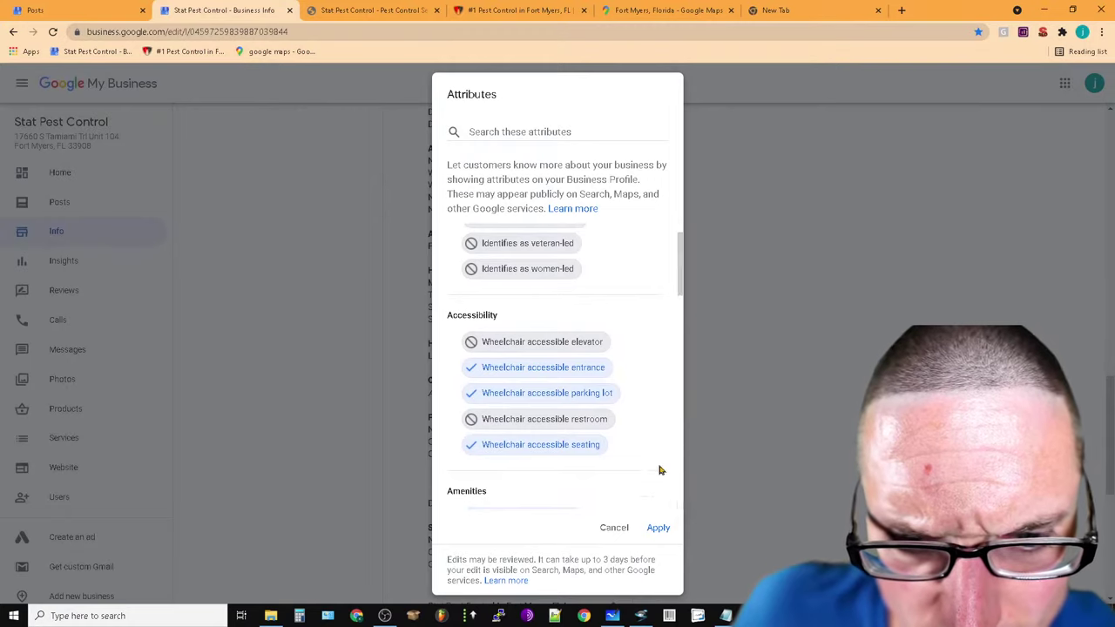
pyautogui.click(541, 425)
pyautogui.click(541, 425)
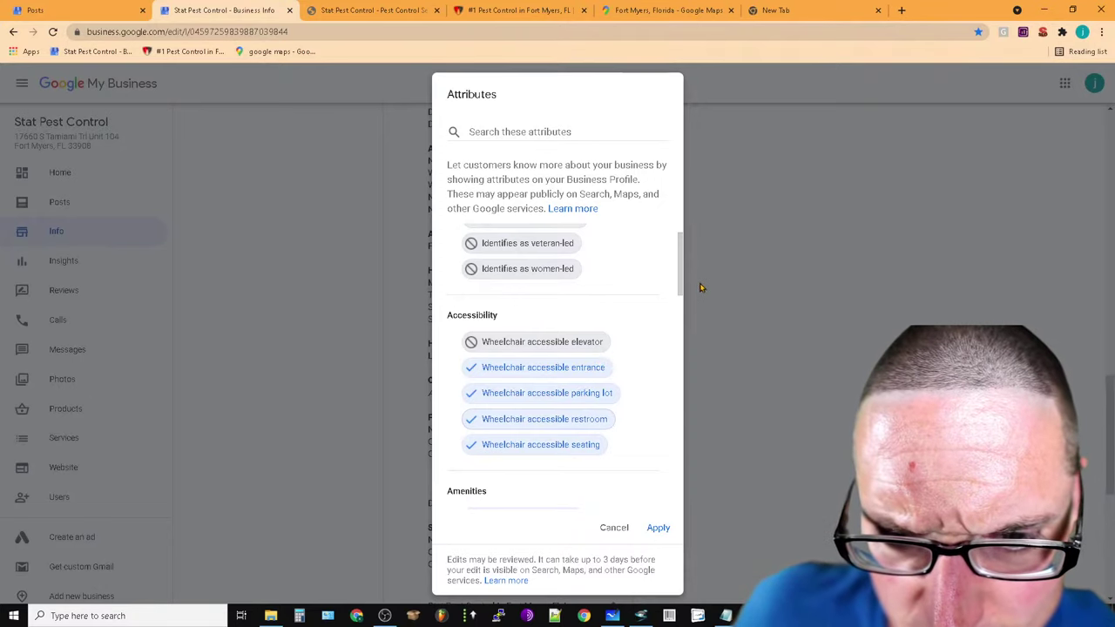
pyautogui.moveTo(682, 281); pyautogui.dragTo(693, 232)
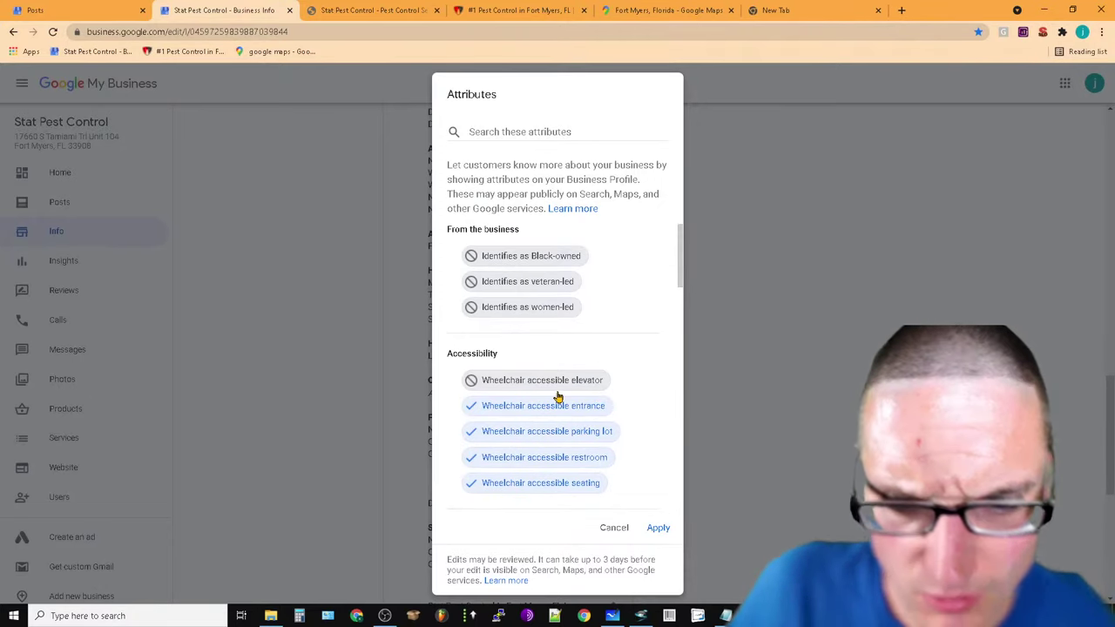
# Apply the edited attributes and accept all published updates for this location
pyautogui.click(663, 527)
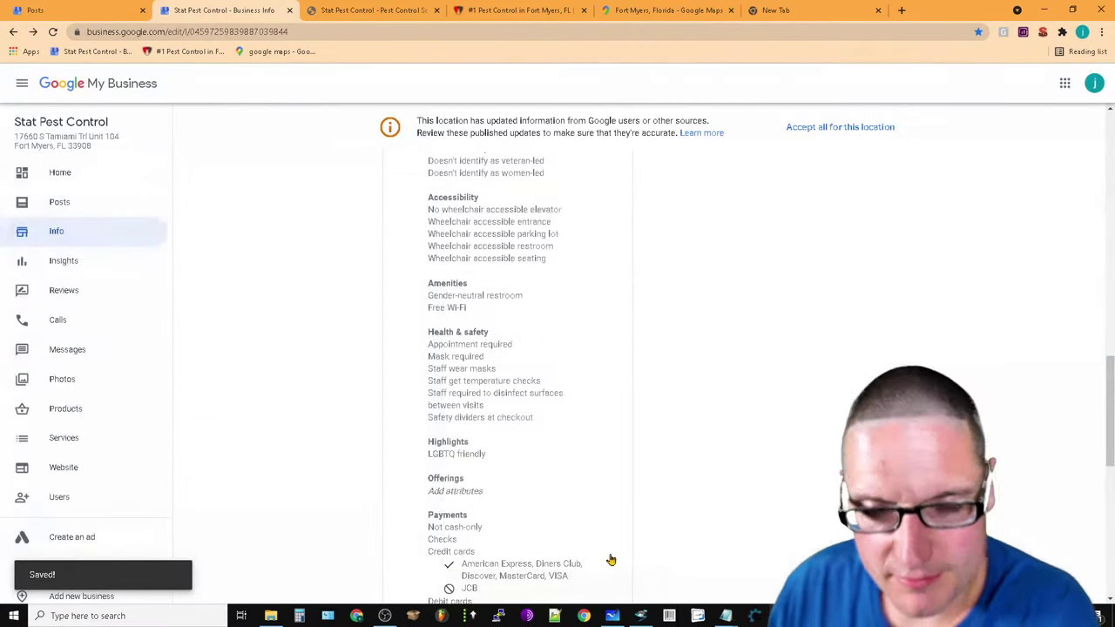
pyautogui.click(864, 129)
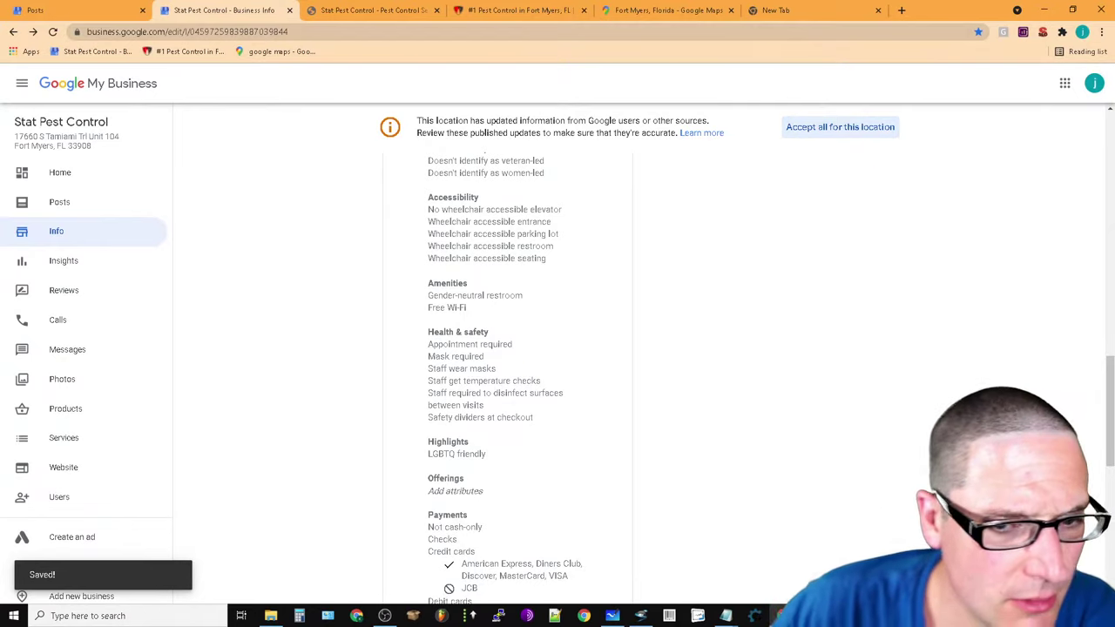
pyautogui.click(819, 132)
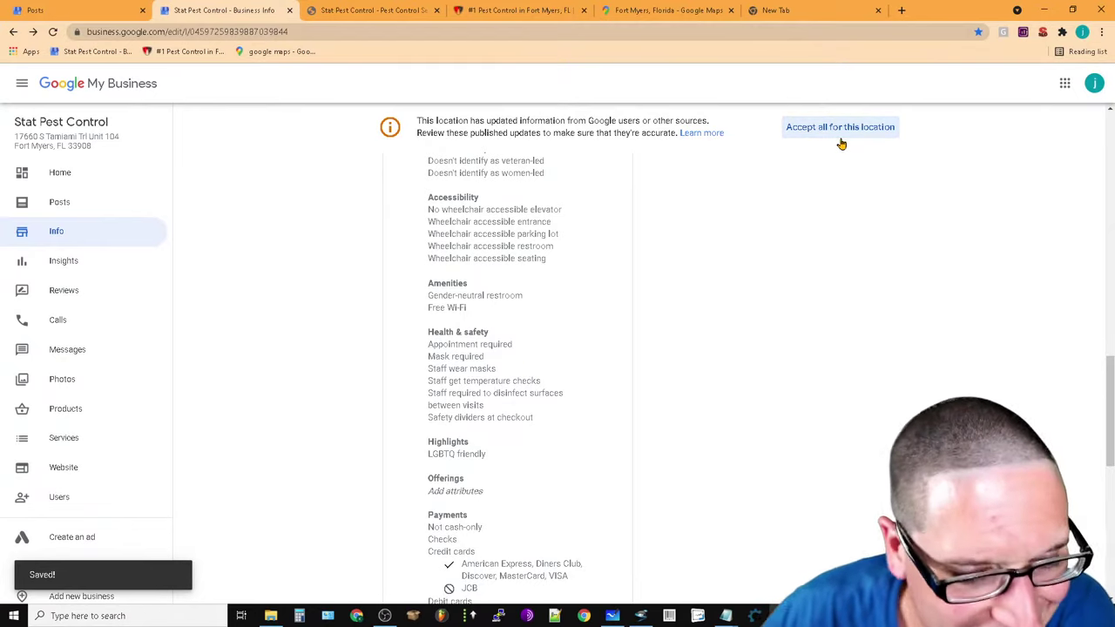
# Browse the business profile's photos and open the 2019 picture of the technician adjusting his STAT cap above his sunglasses
pyautogui.scroll(-2, 127, 457)
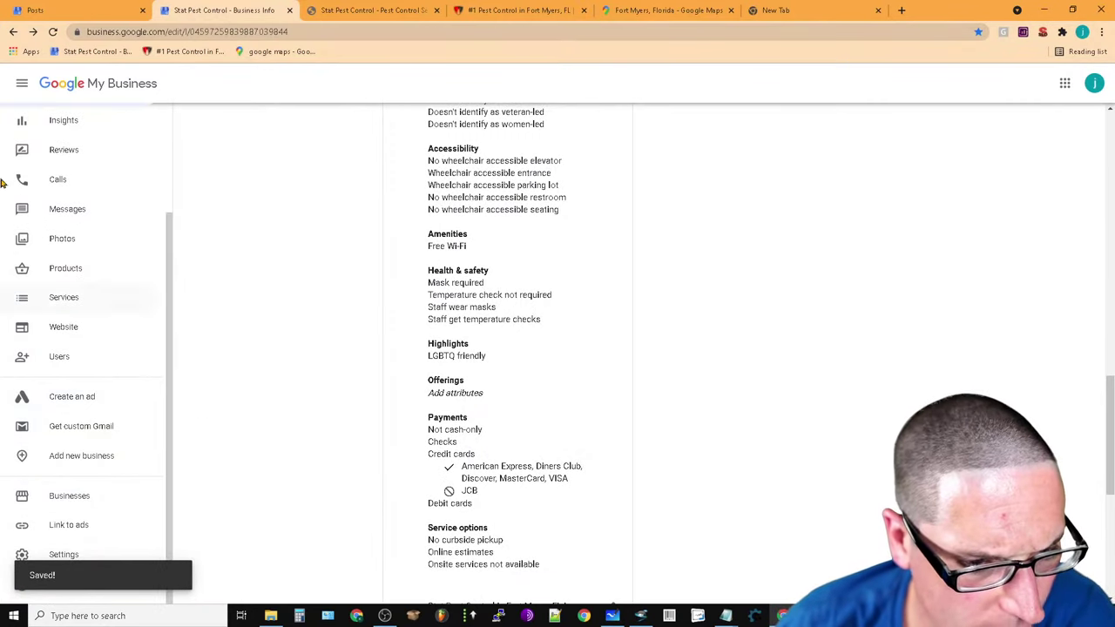
pyautogui.scroll(2, 37, 297)
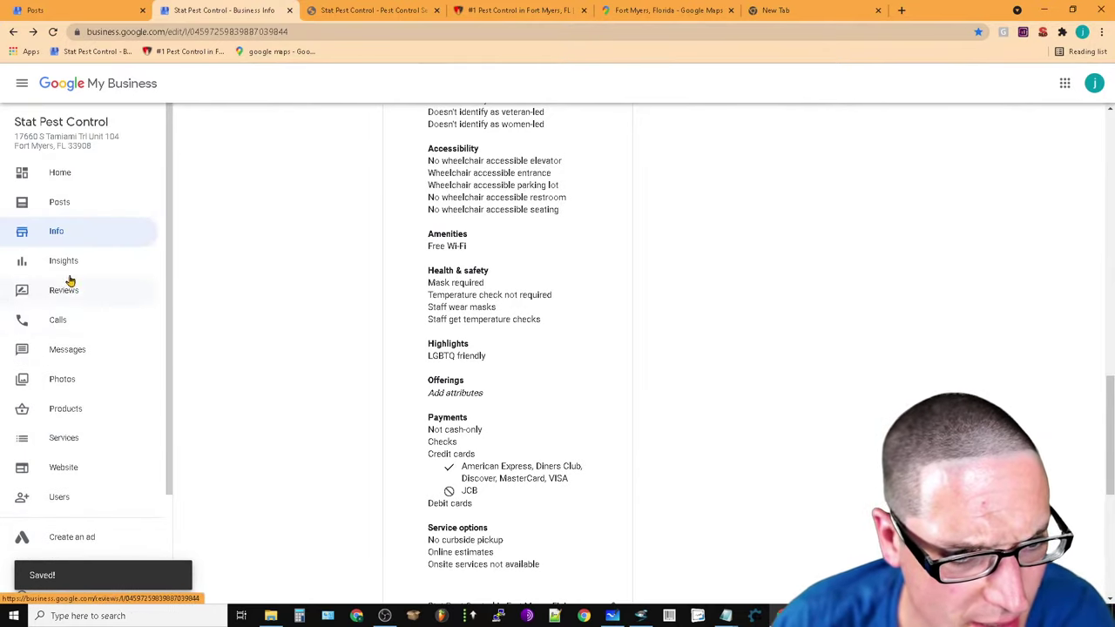
pyautogui.click(61, 380)
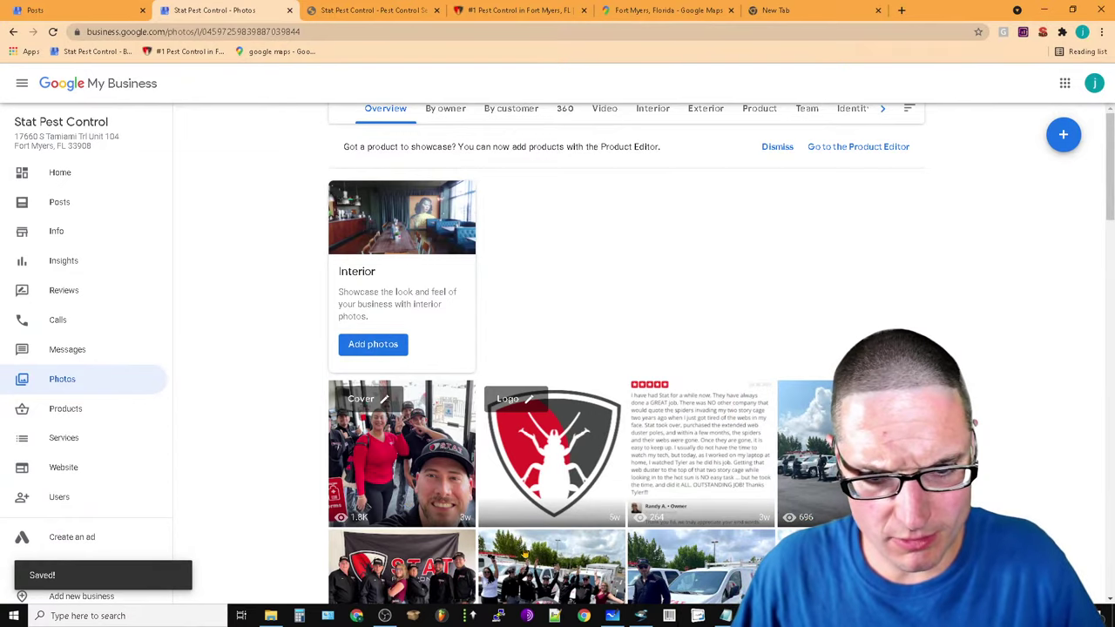
pyautogui.scroll(-15, 523, 554)
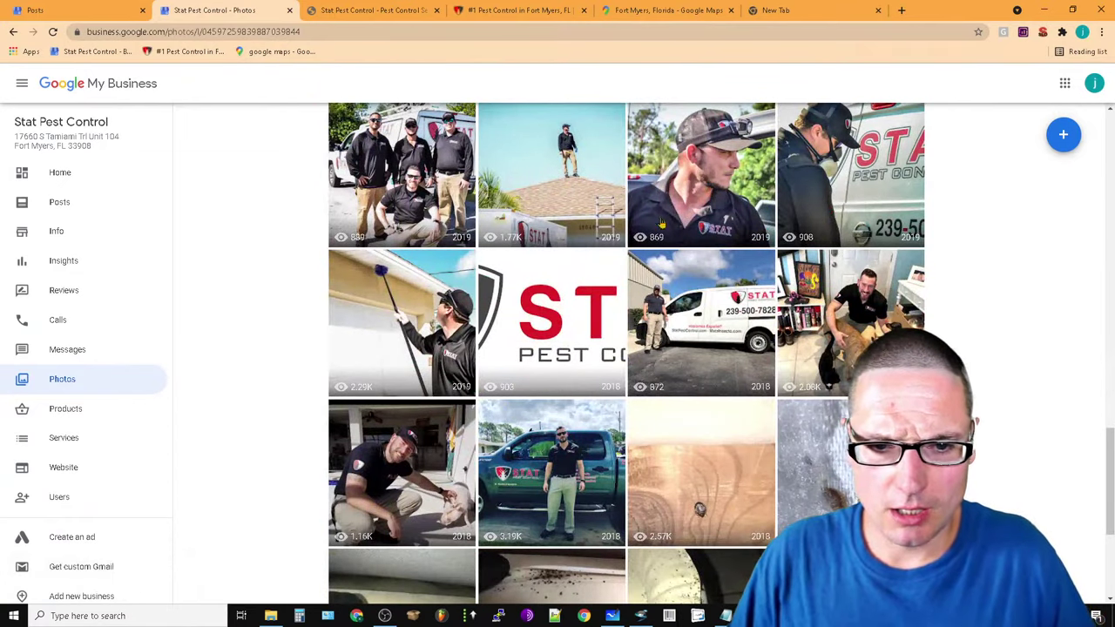
pyautogui.scroll(-3, 508, 418)
pyautogui.scroll(10, 627, 348)
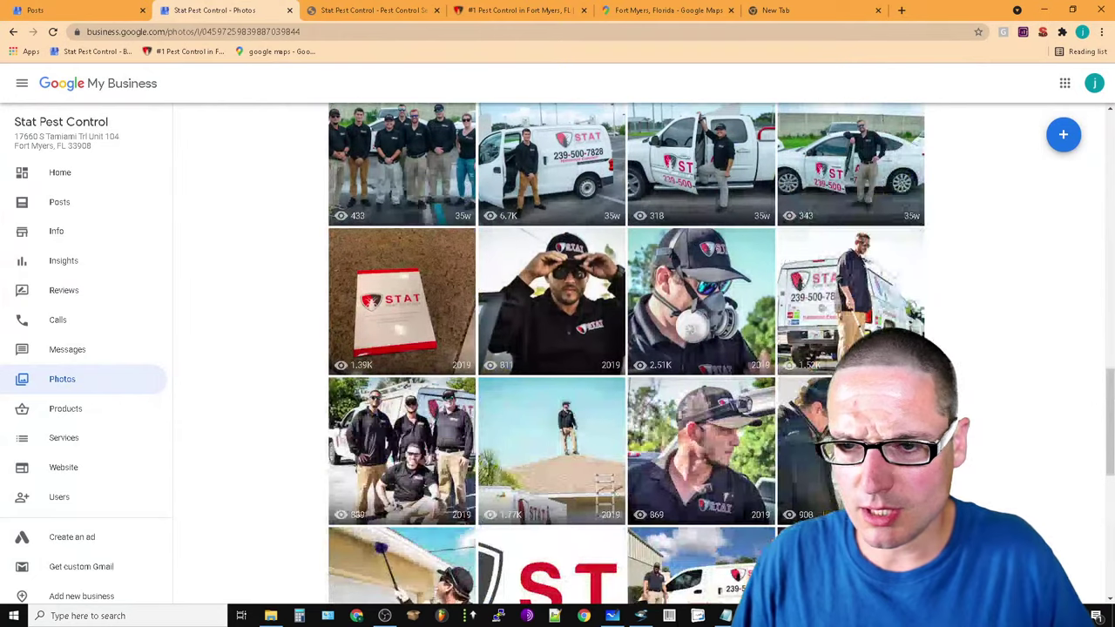
pyautogui.scroll(-2, 721, 425)
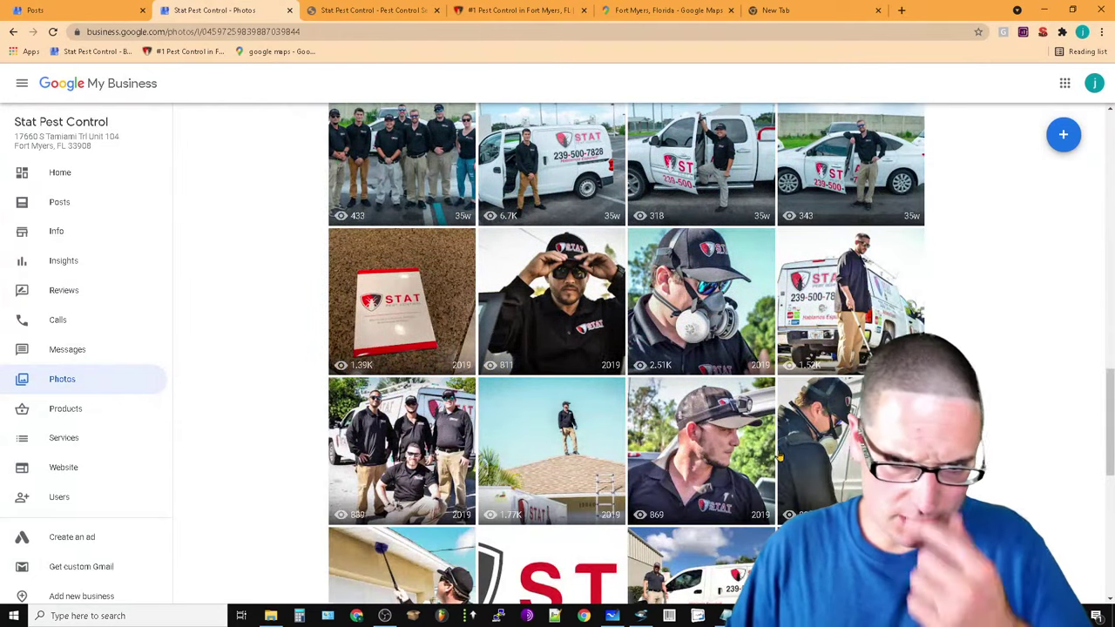
pyautogui.click(588, 327)
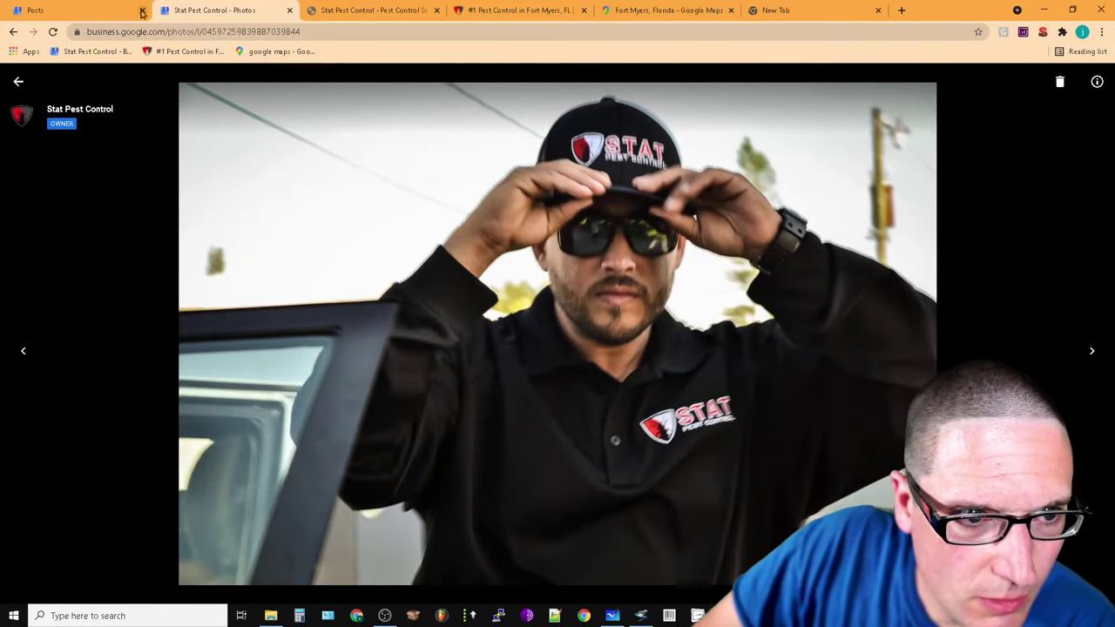
# Check the offer post's photo upload dialog, and show the information details of the opened technician photo
pyautogui.hotkey('ctrl', '1')
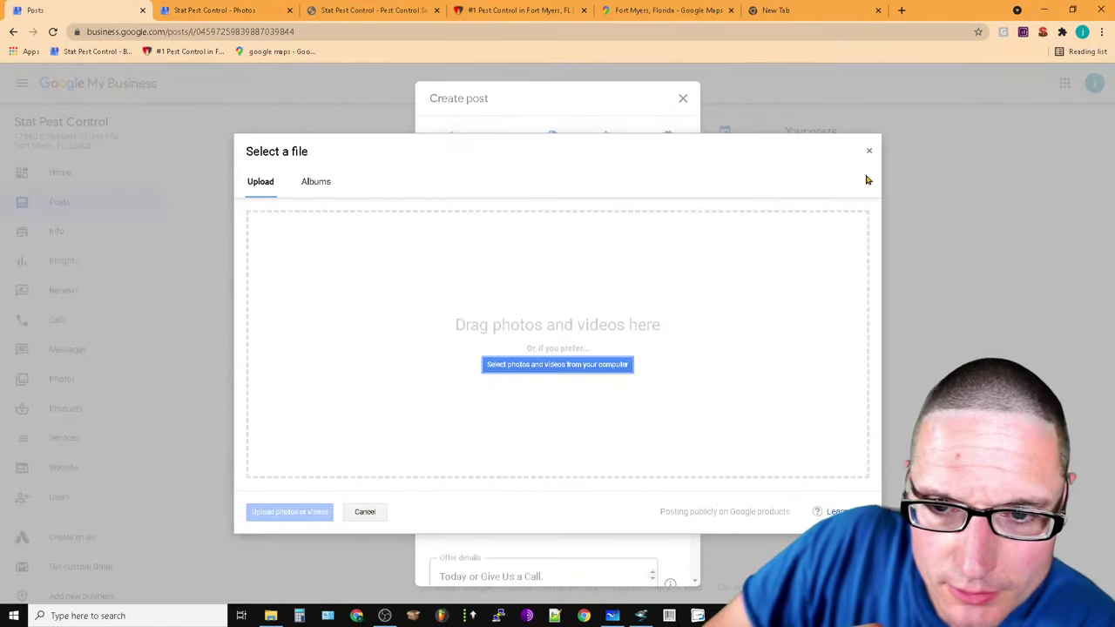
pyautogui.click(191, 7)
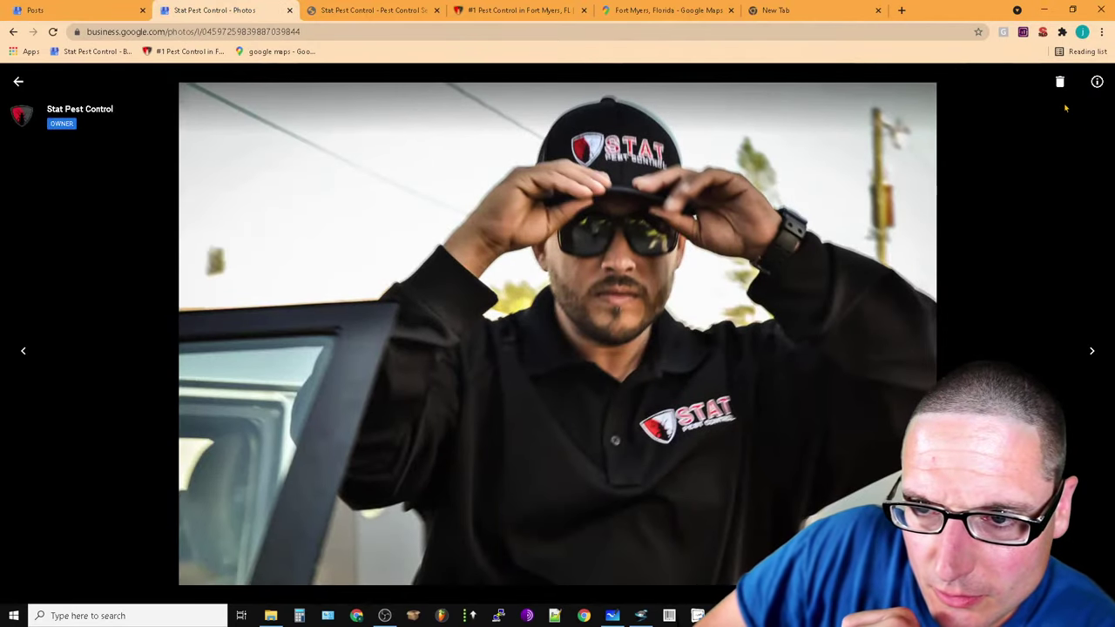
pyautogui.click(1096, 82)
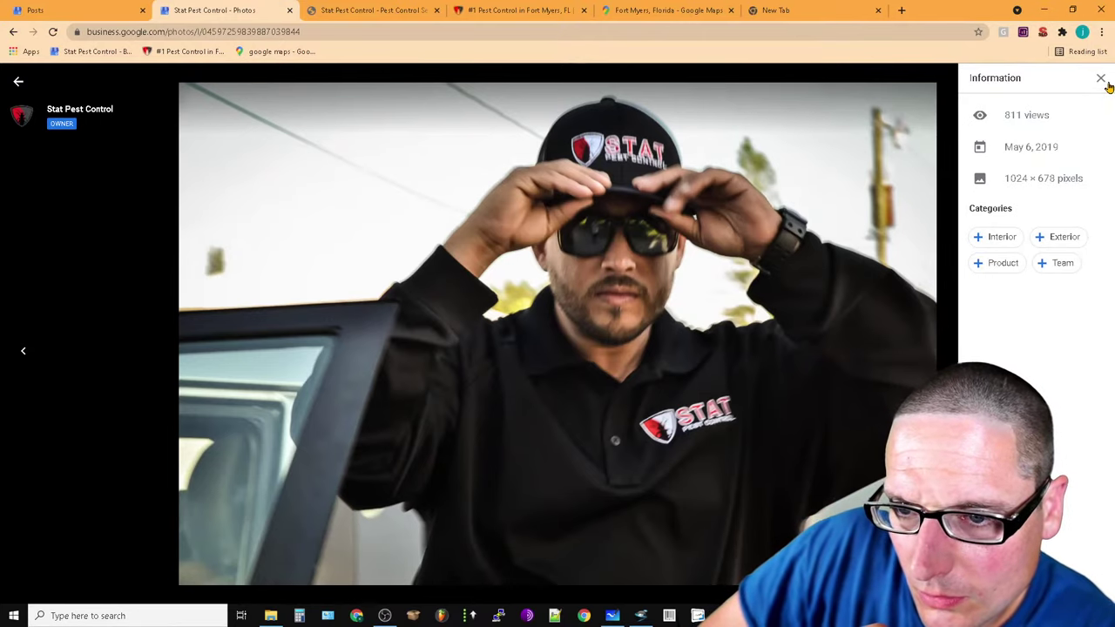
# Check the technician photo's pixel dimensions, then close its information details and capture the whole photo as a screen snip
pyautogui.tripleClick(1054, 176)
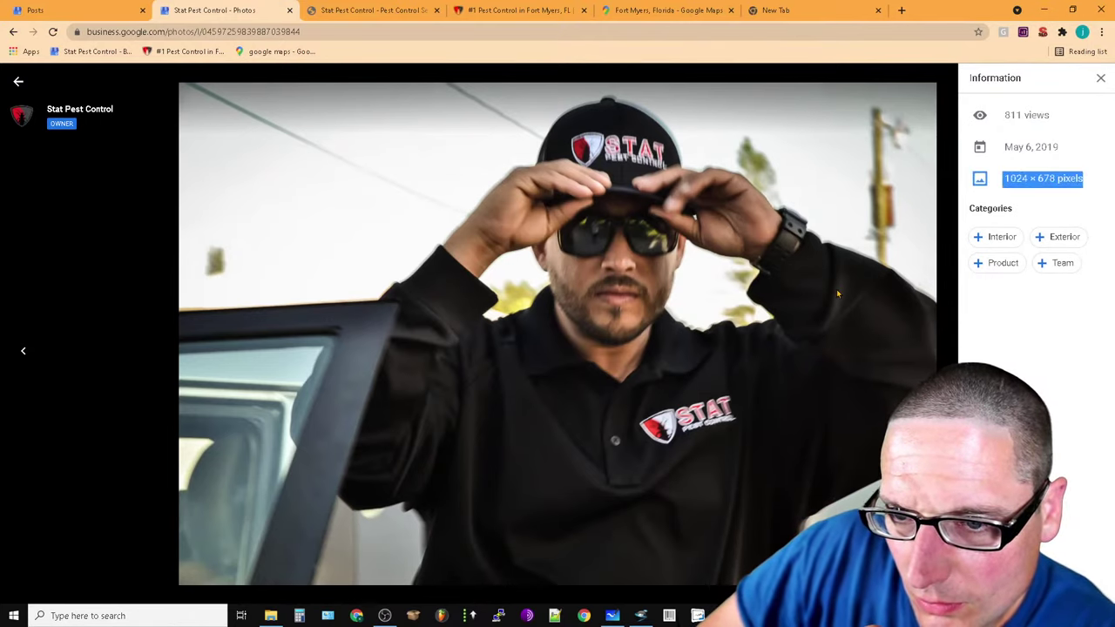
pyautogui.click(1099, 76)
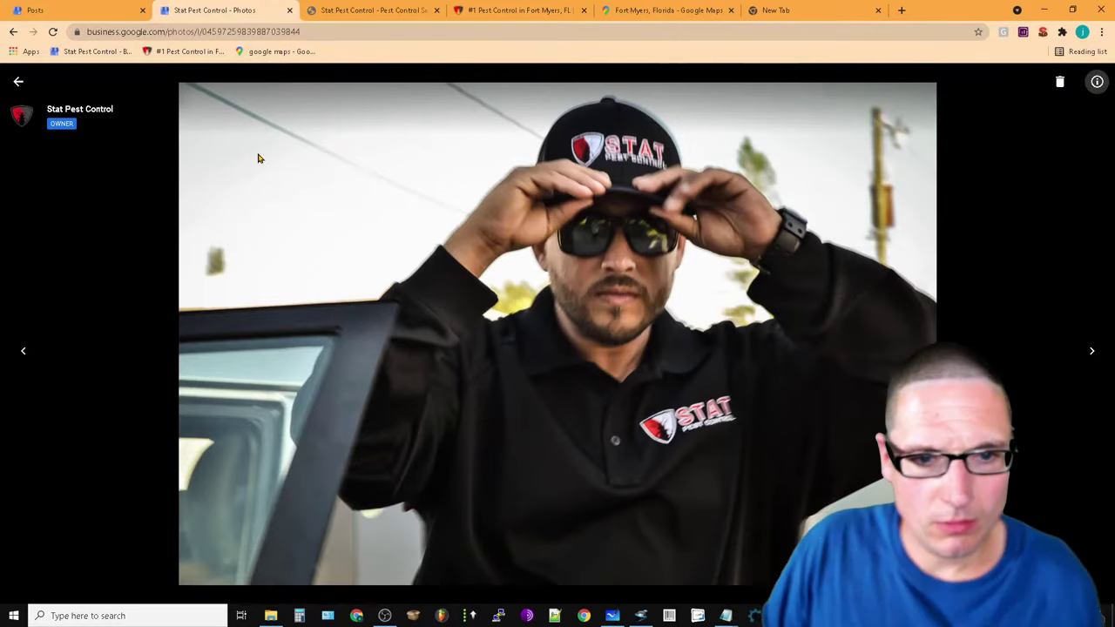
pyautogui.press('shift+super+s')
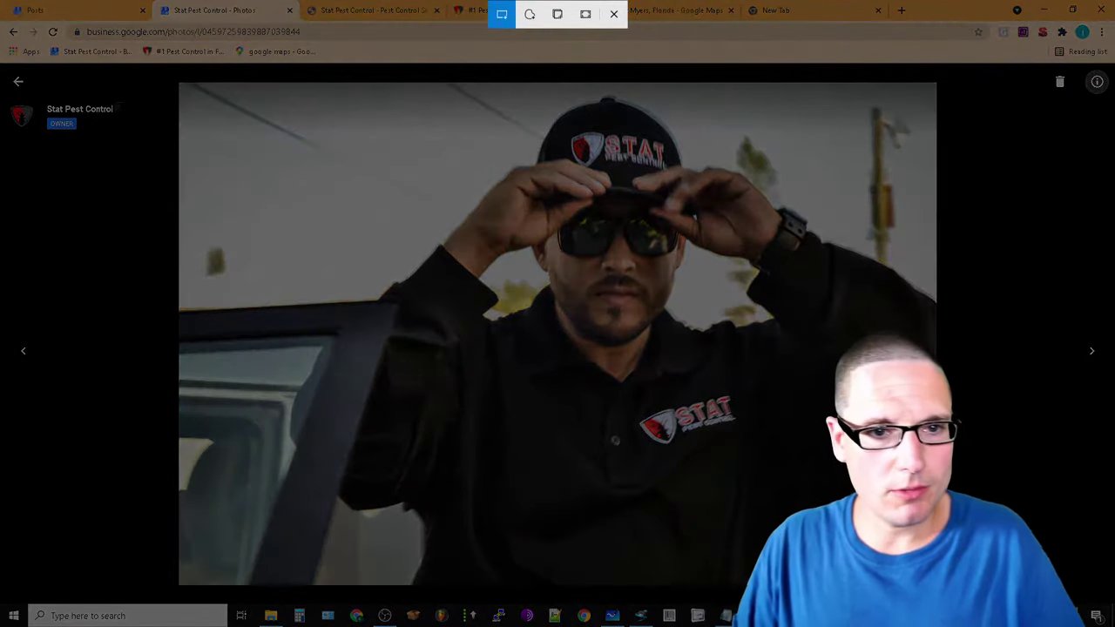
pyautogui.moveTo(176, 79); pyautogui.dragTo(945, 590)
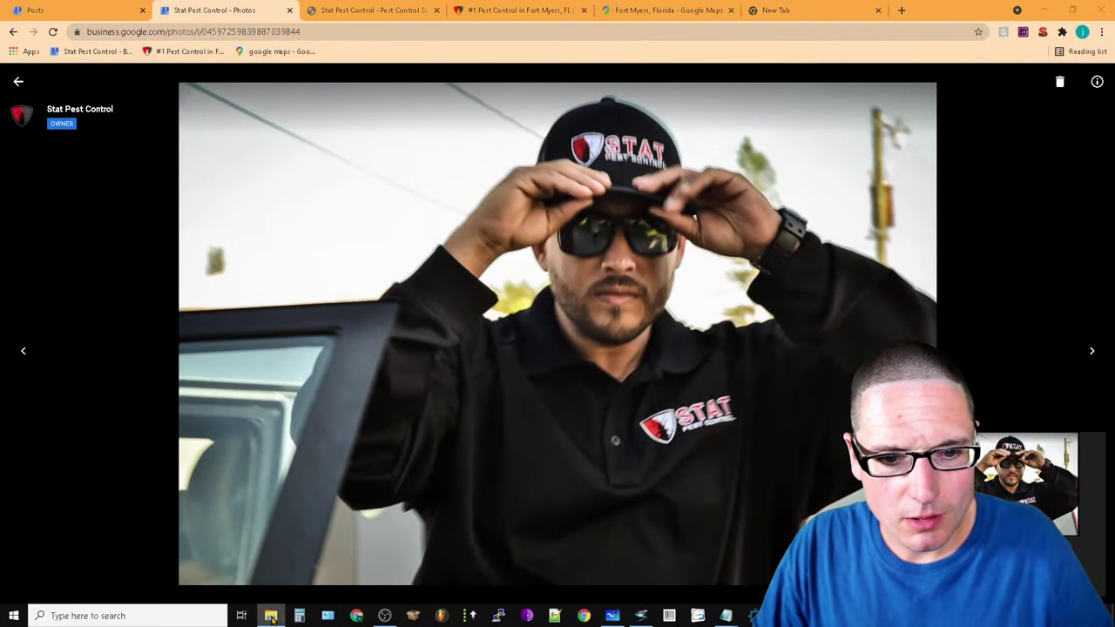
# Create a folder called Stat Images in Downloads using a new File Explorer window, and open it
pyautogui.rightClick(270, 616)
pyautogui.click(244, 550)
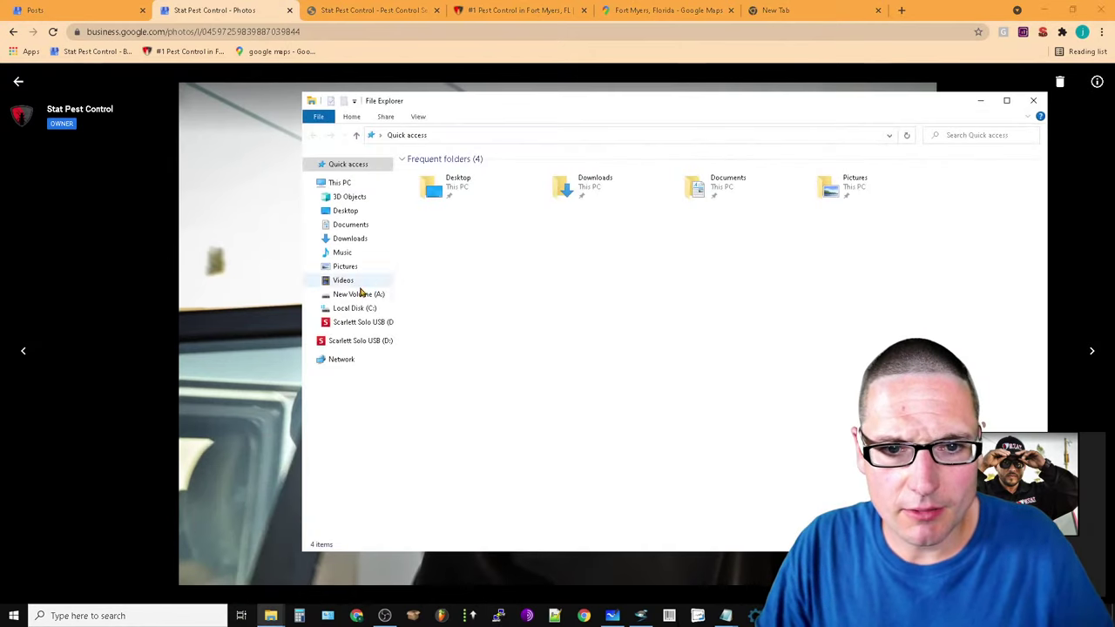
pyautogui.click(351, 238)
pyautogui.rightClick(585, 216)
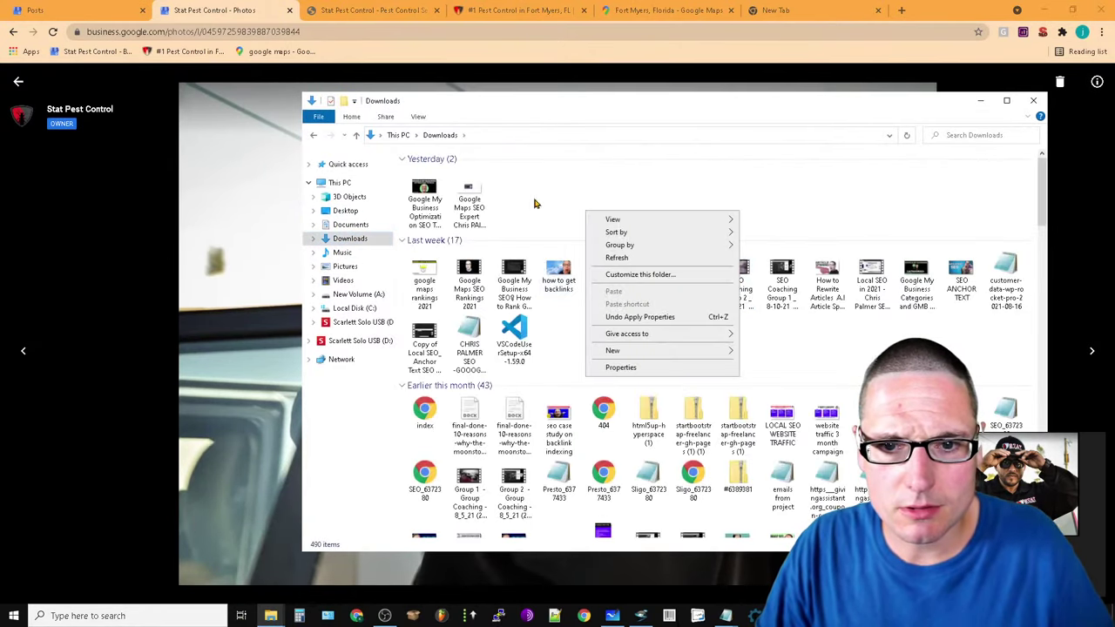
pyautogui.moveTo(644, 352)
pyautogui.click(764, 350)
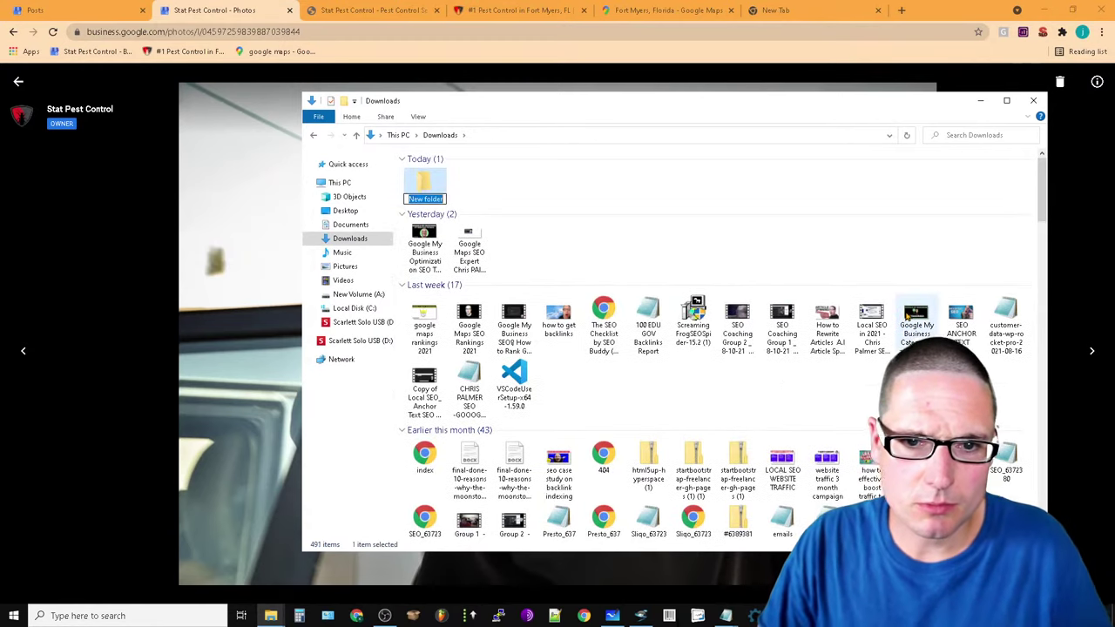
pyautogui.write('Stat')
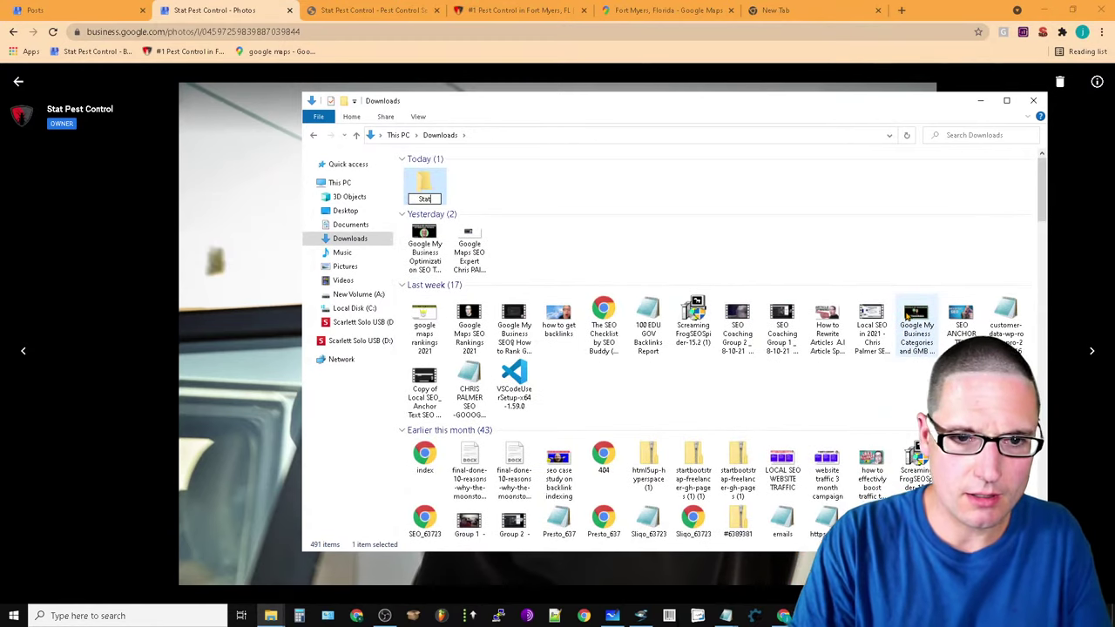
pyautogui.write(' Images')
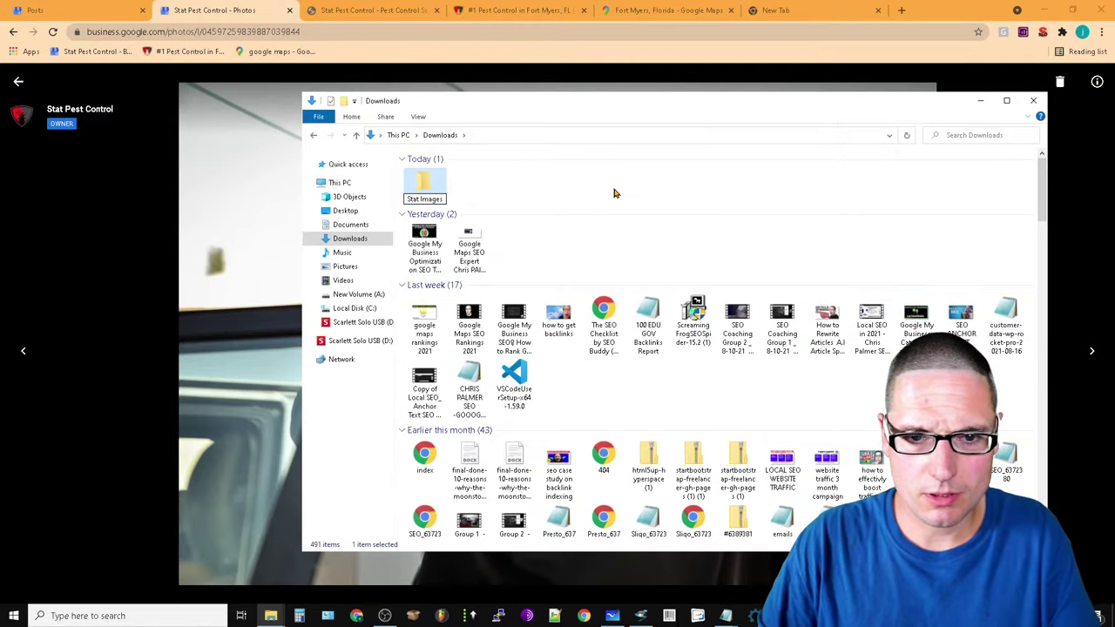
pyautogui.press('Return')
pyautogui.doubleClick(423, 187)
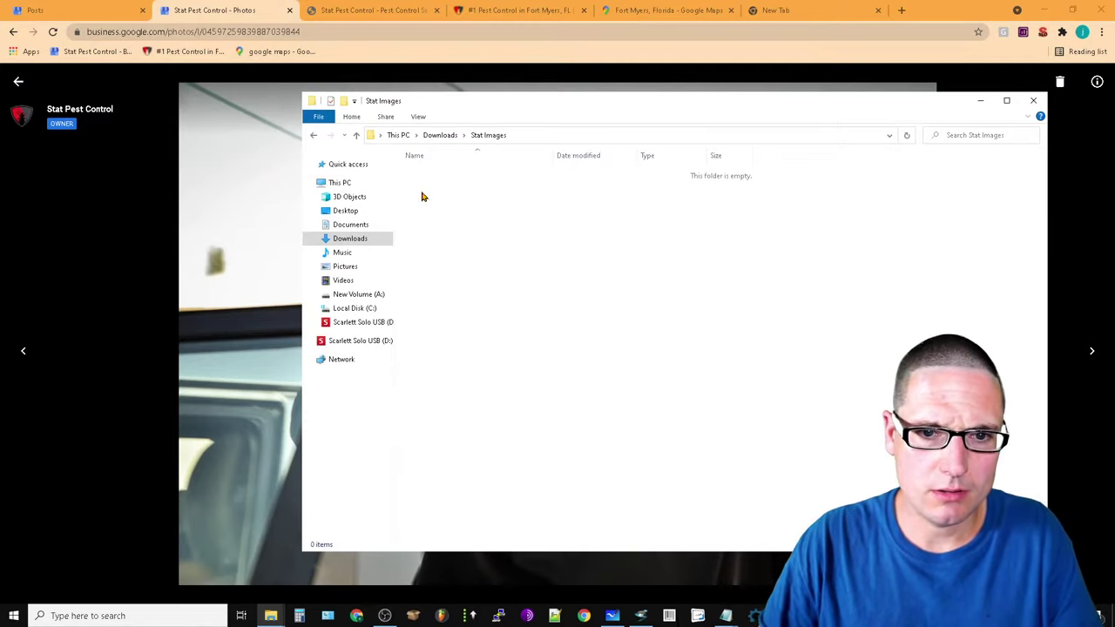
# Try to paste a fresh screen snip of the technician photo directly into the Stat Images folder
pyautogui.rightClick(621, 225)
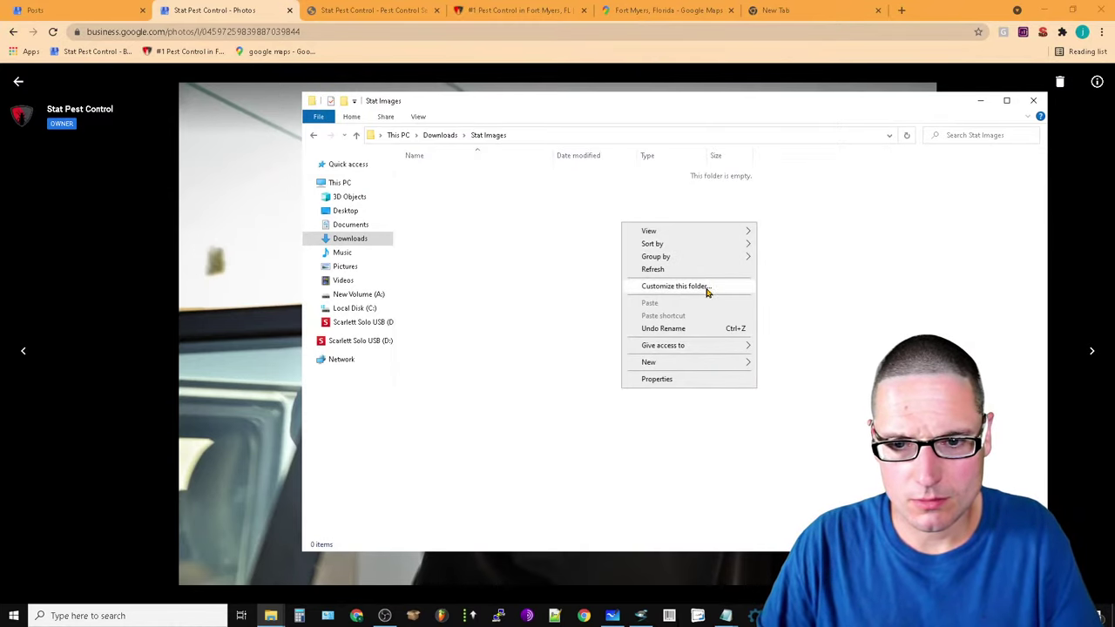
pyautogui.press('Escape')
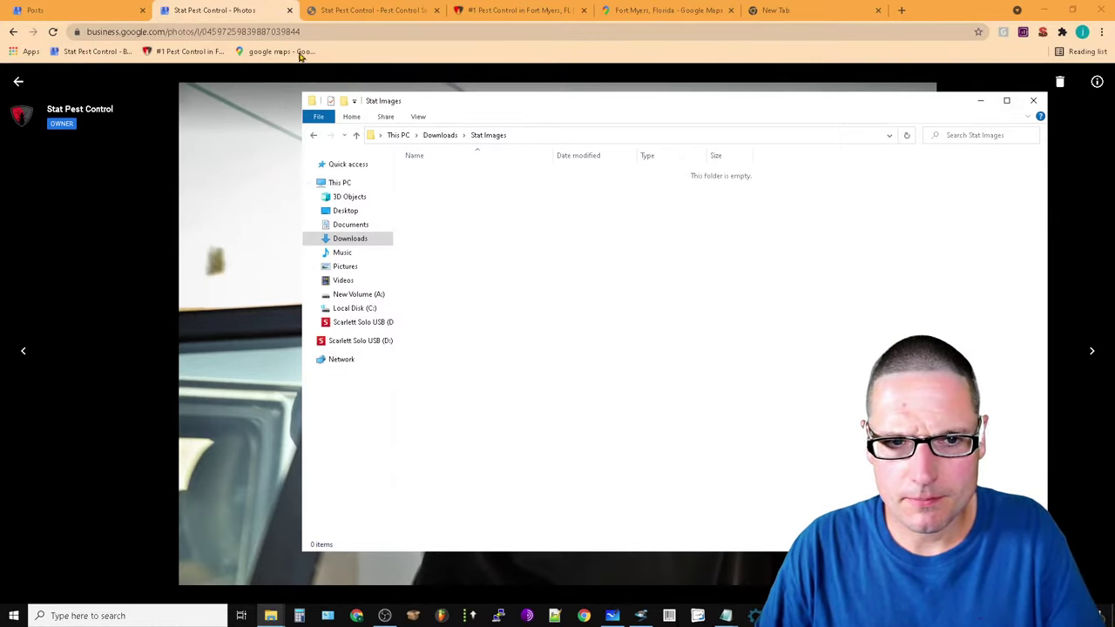
pyautogui.click(141, 84)
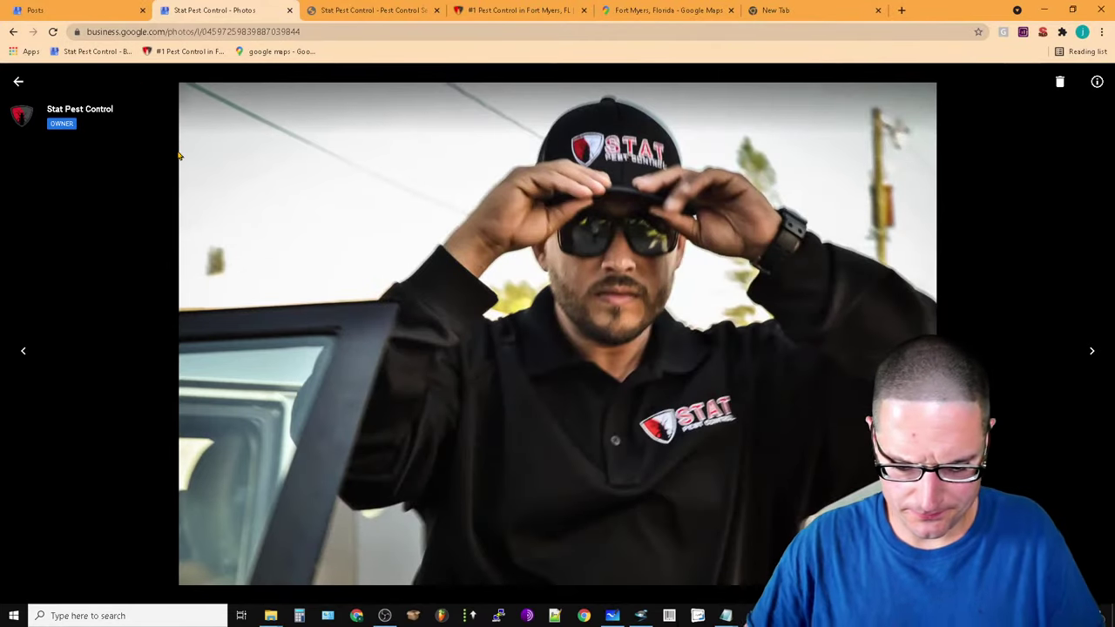
pyautogui.press('super+shift+s')
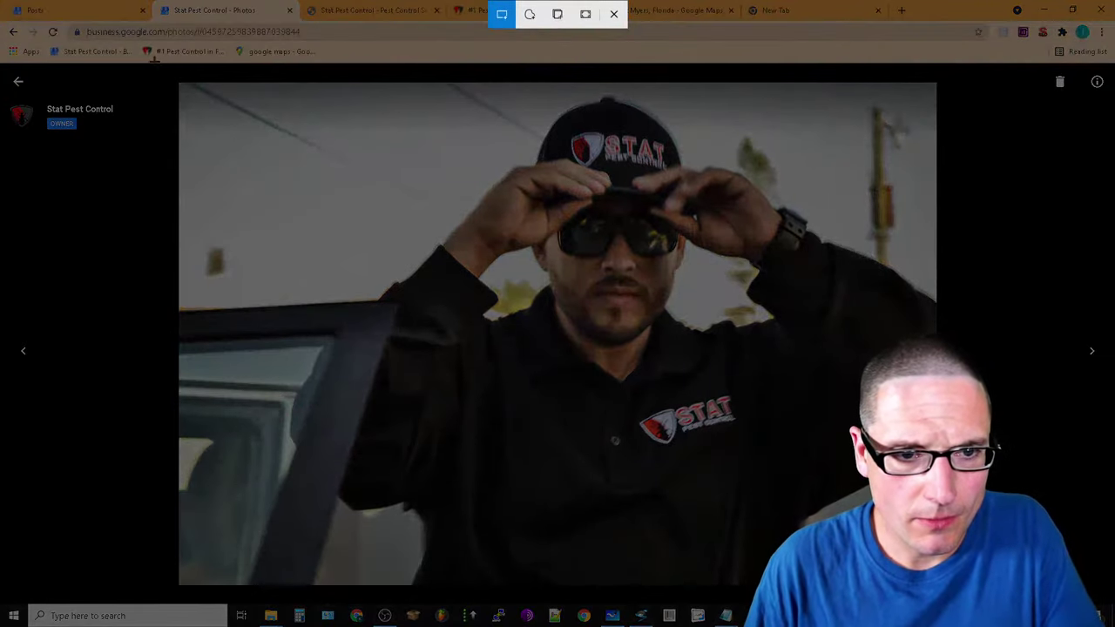
pyautogui.moveTo(169, 77); pyautogui.dragTo(942, 591)
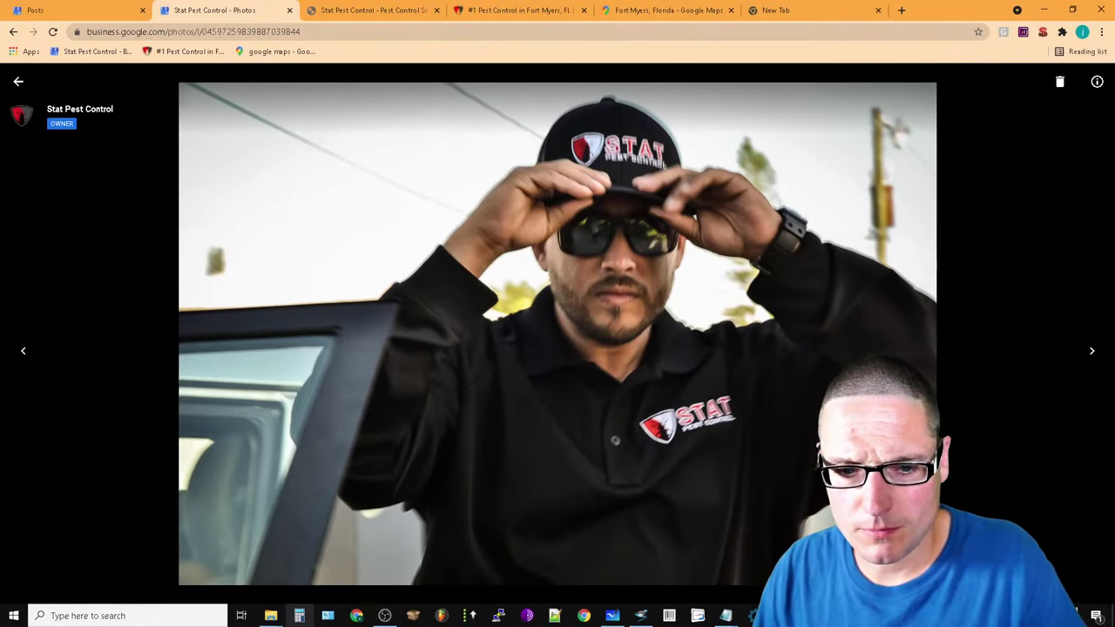
pyautogui.moveTo(270, 616)
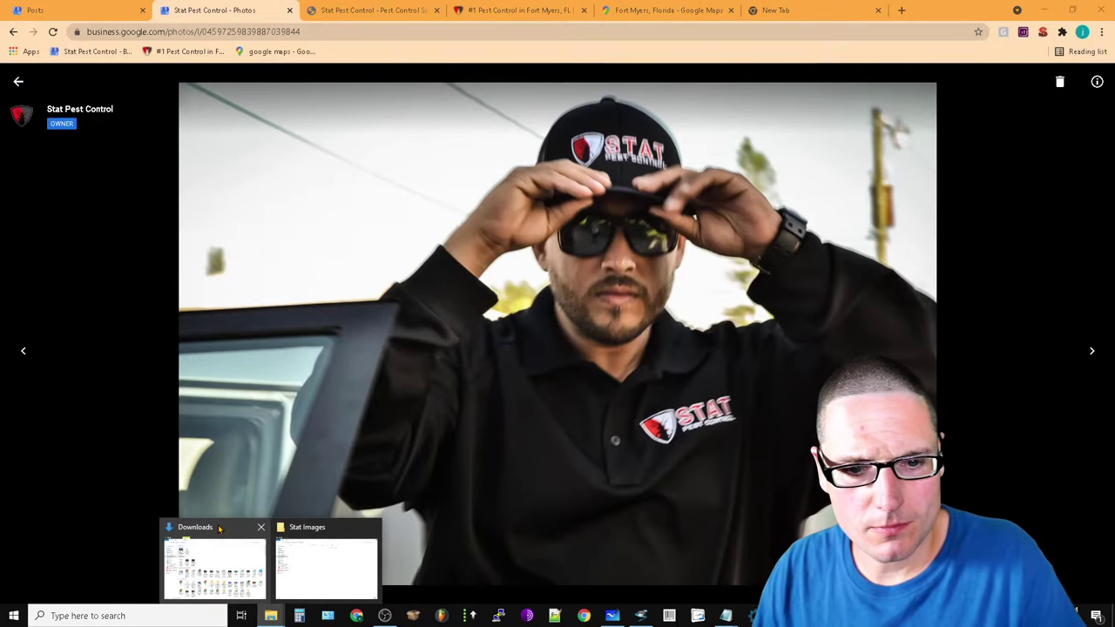
pyautogui.click(318, 558)
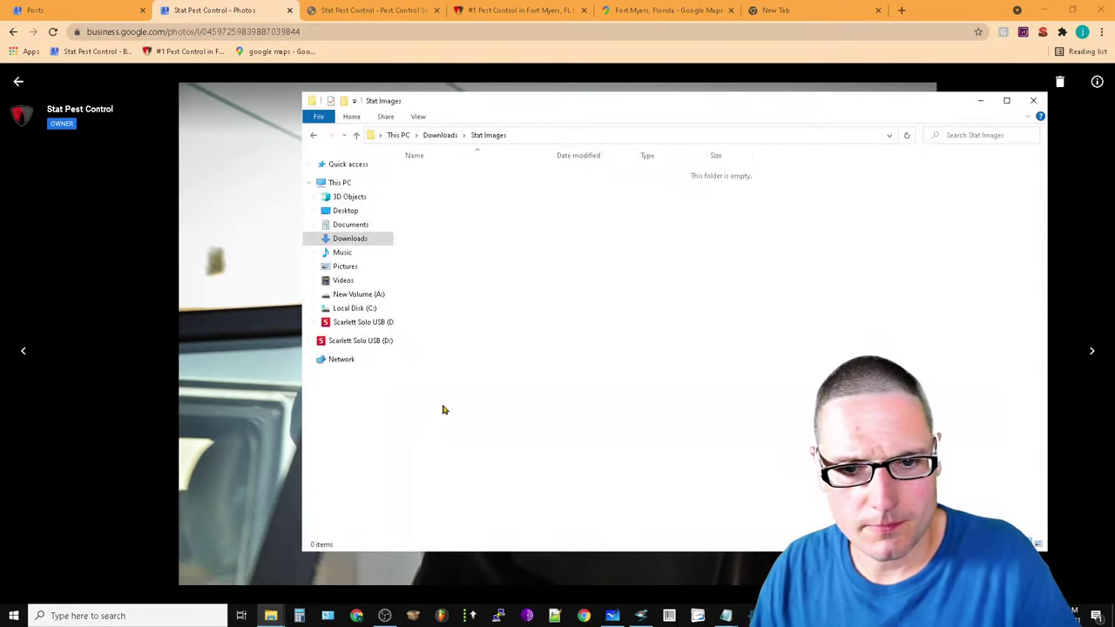
pyautogui.rightClick(695, 269)
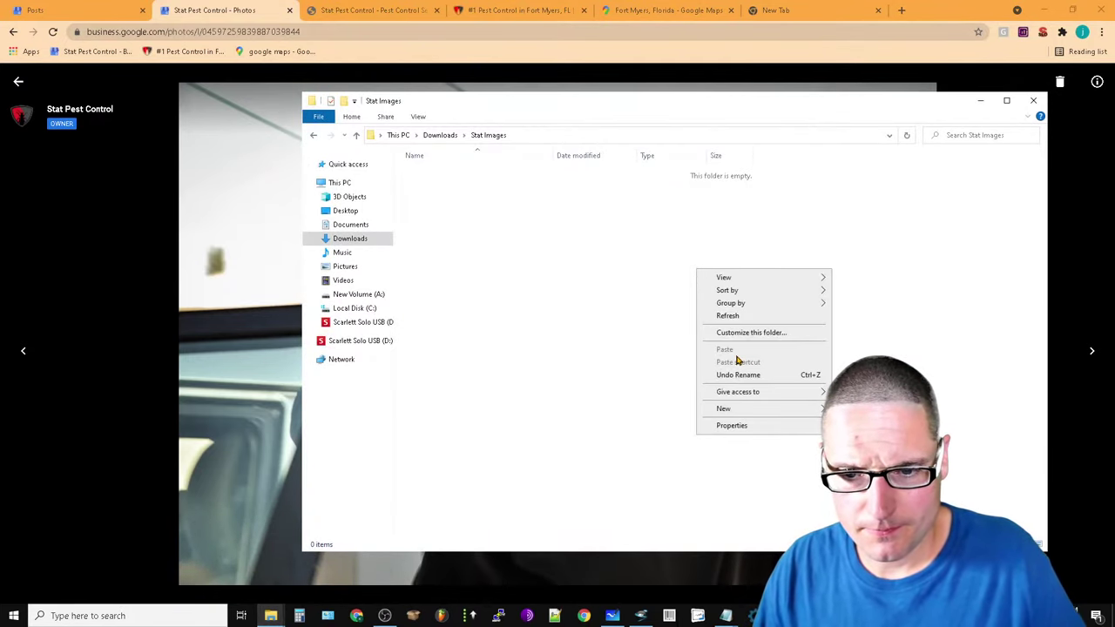
pyautogui.click(261, 210)
pyautogui.click(74, 224)
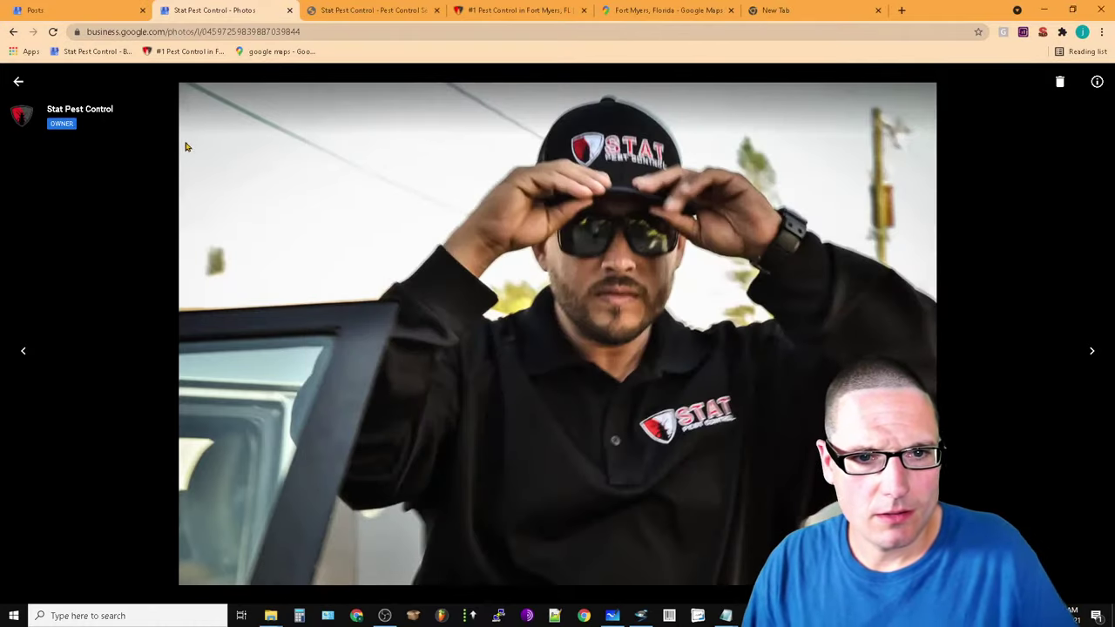
# Capture the full technician photo as a screen snip and paste it into a blank canvas in Paint
pyautogui.press('super+shift+s')
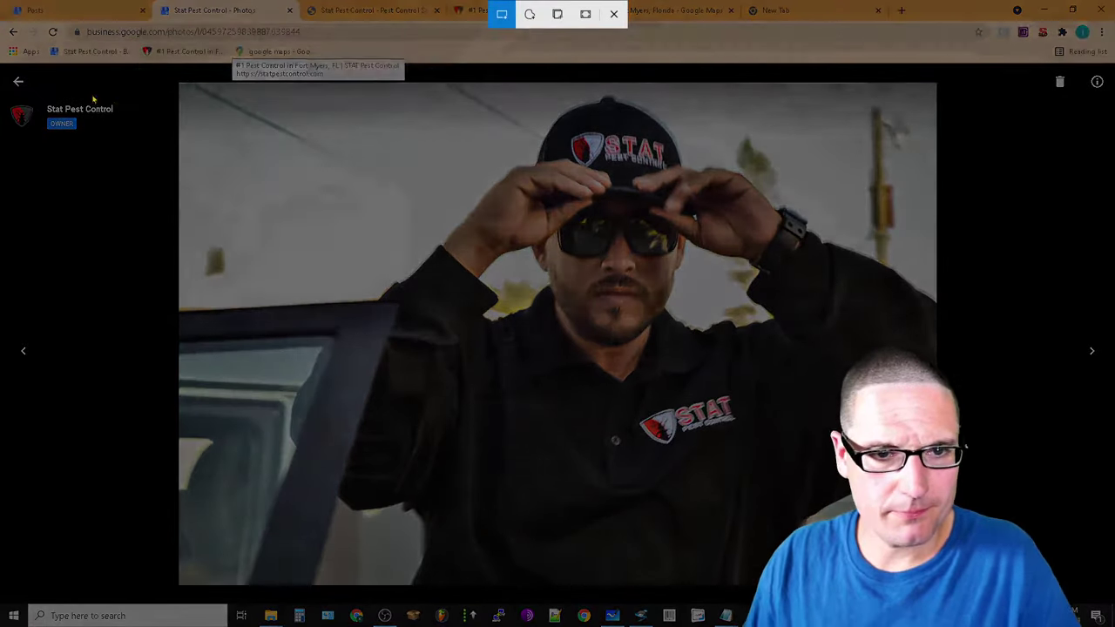
pyautogui.moveTo(173, 78)
pyautogui.mouseDown()
pyautogui.moveTo(921, 515)
pyautogui.moveTo(943, 585)
pyautogui.mouseUp()
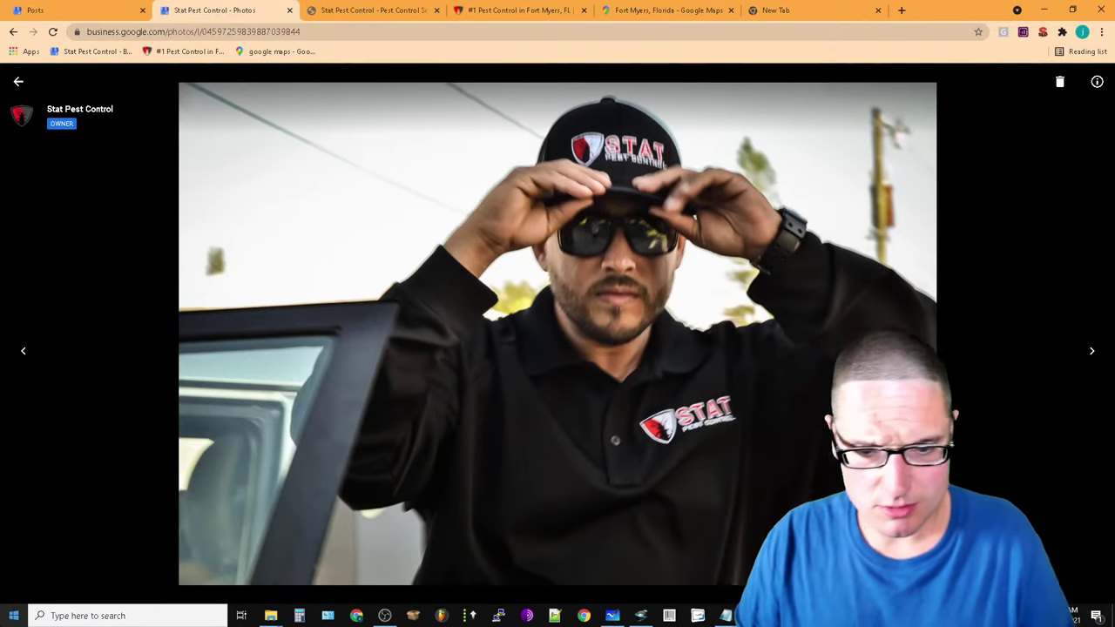
pyautogui.click(13, 615)
pyautogui.click(14, 614)
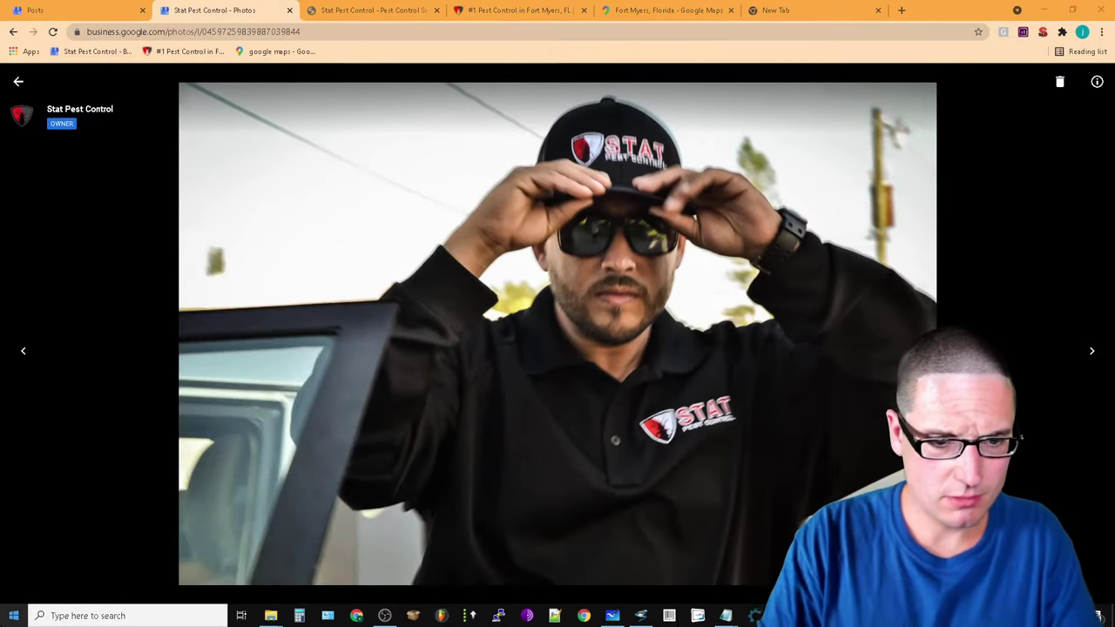
pyautogui.click(14, 615)
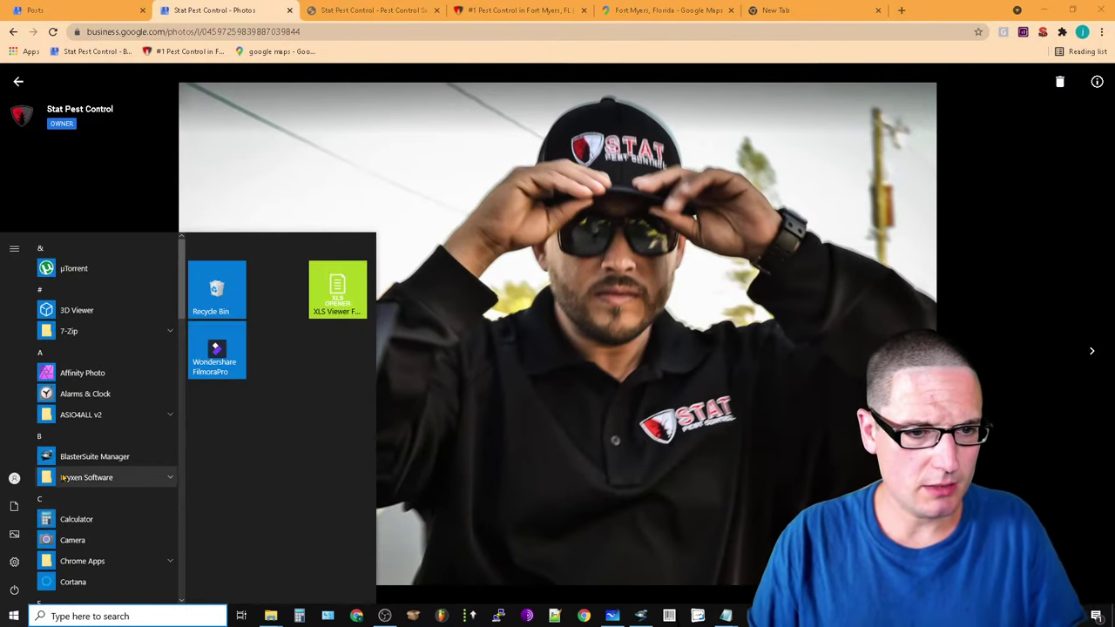
pyautogui.write('paint')
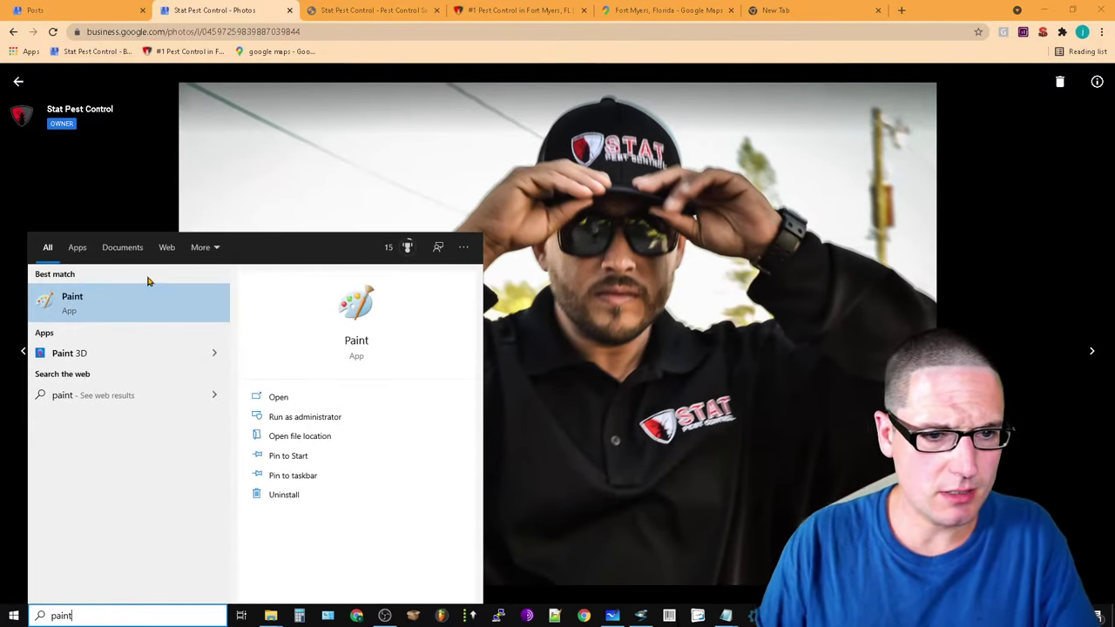
pyautogui.click(148, 309)
pyautogui.click(9, 63)
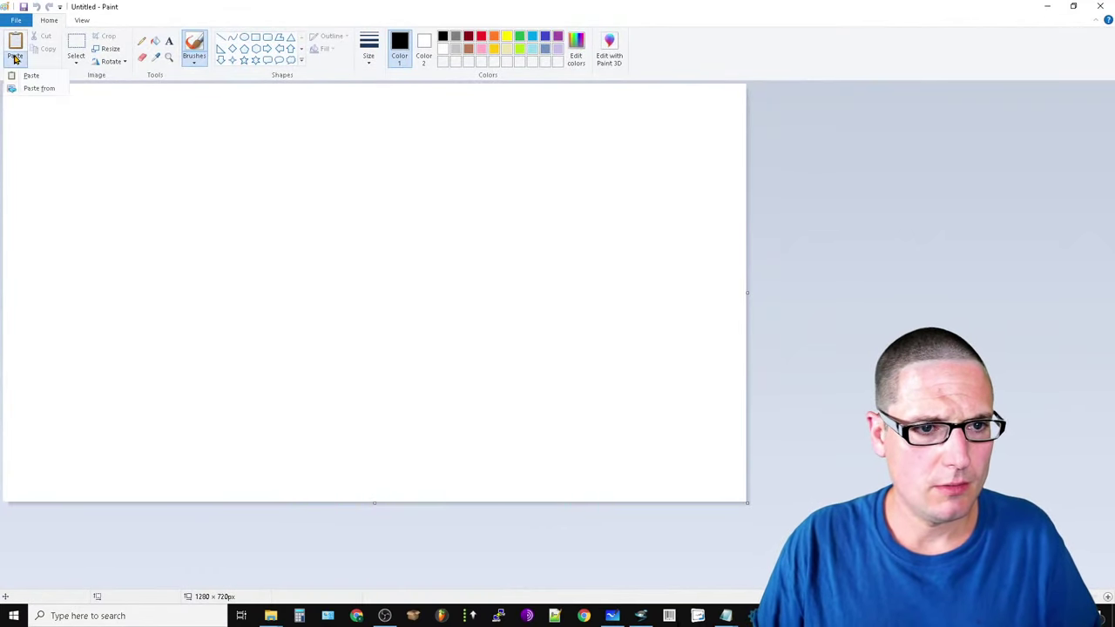
pyautogui.click(12, 77)
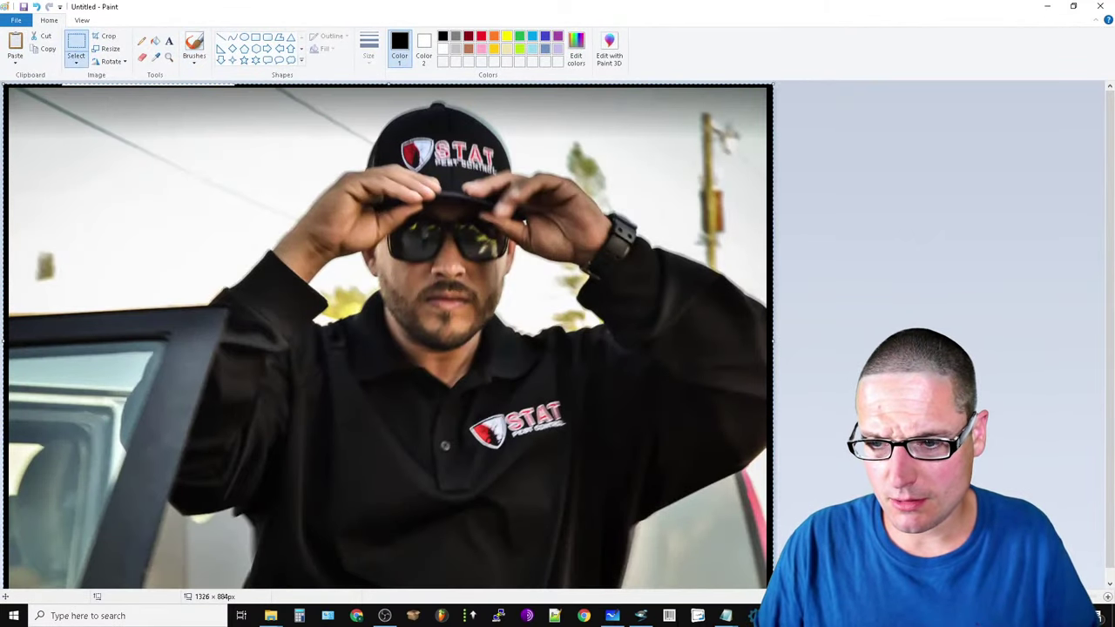
# Save the pasted technician picture as a JPEG called Stat Pest Control Owner in Downloads
pyautogui.hotkey('ctrl', 'pagedown')
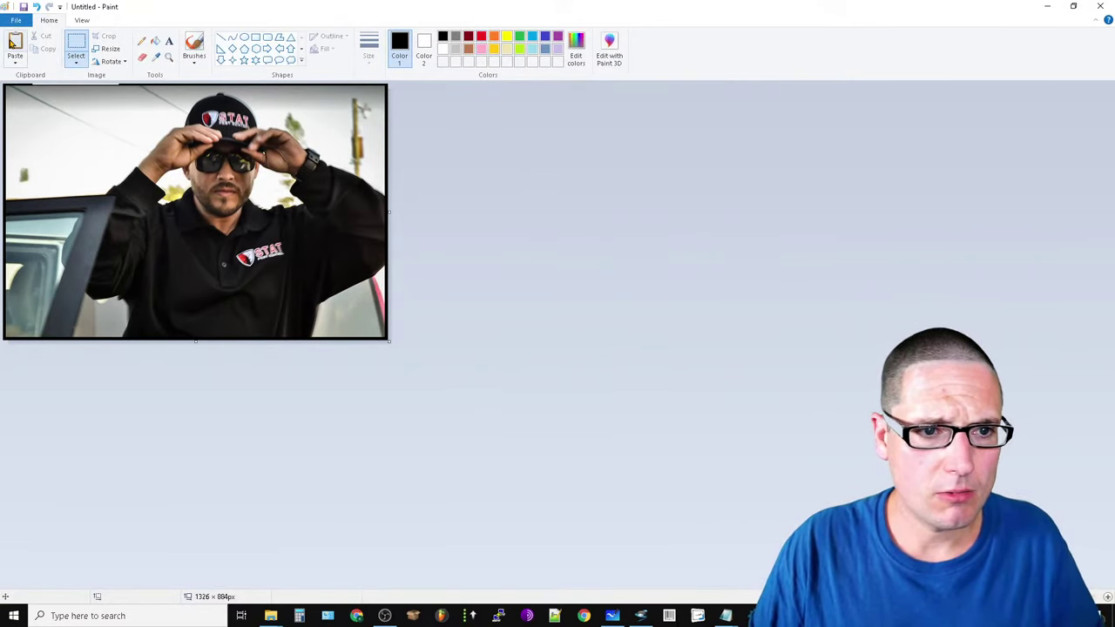
pyautogui.click(16, 19)
pyautogui.moveTo(28, 129)
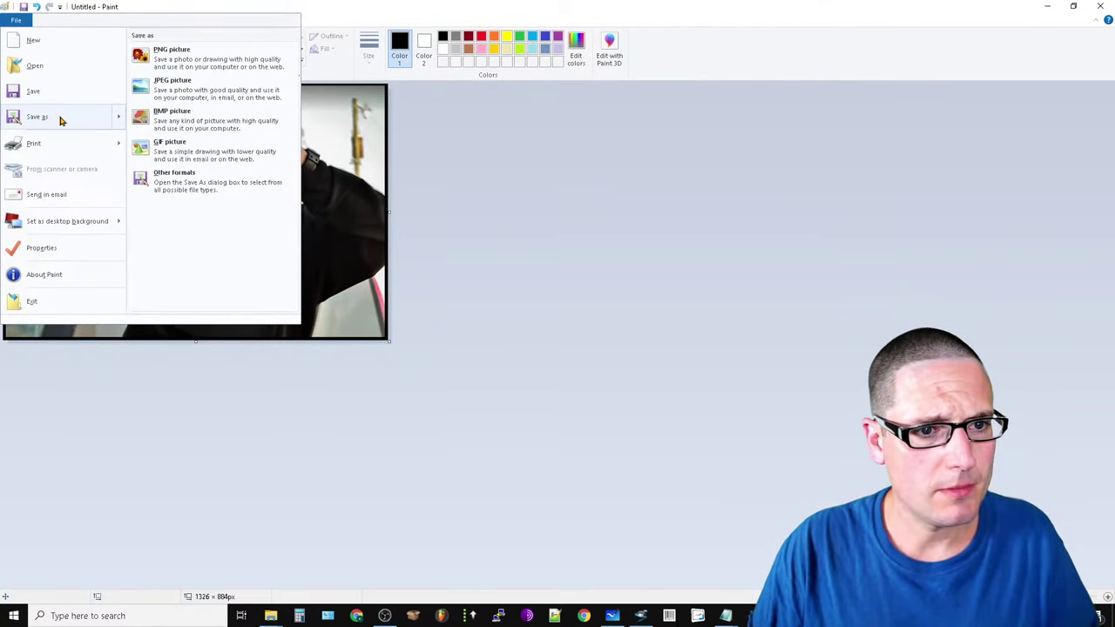
pyautogui.click(186, 97)
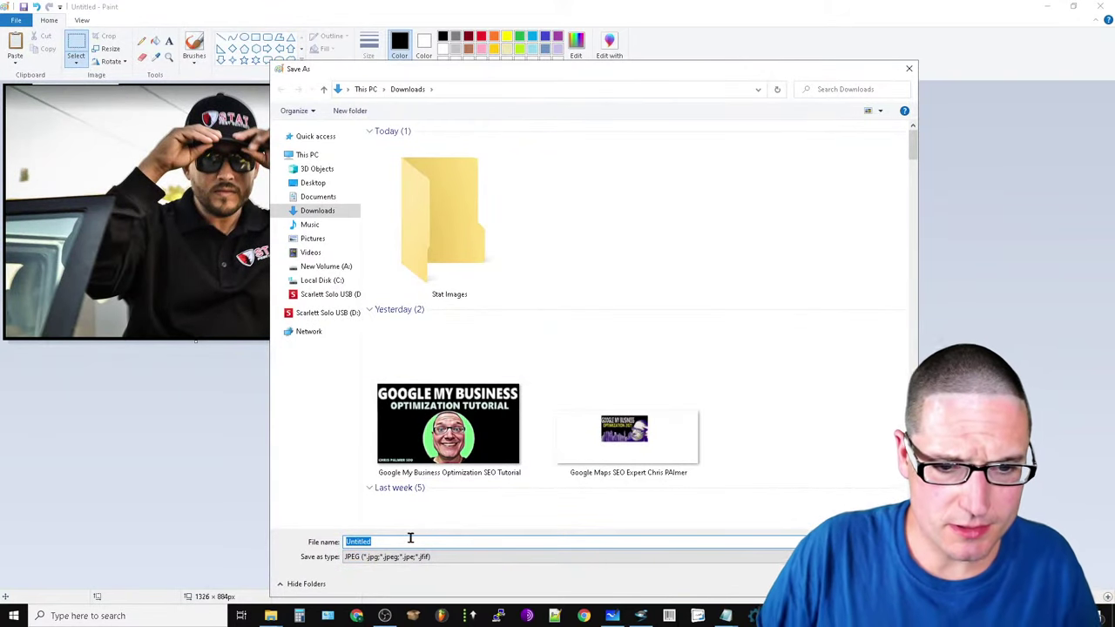
pyautogui.press('BackSpace')
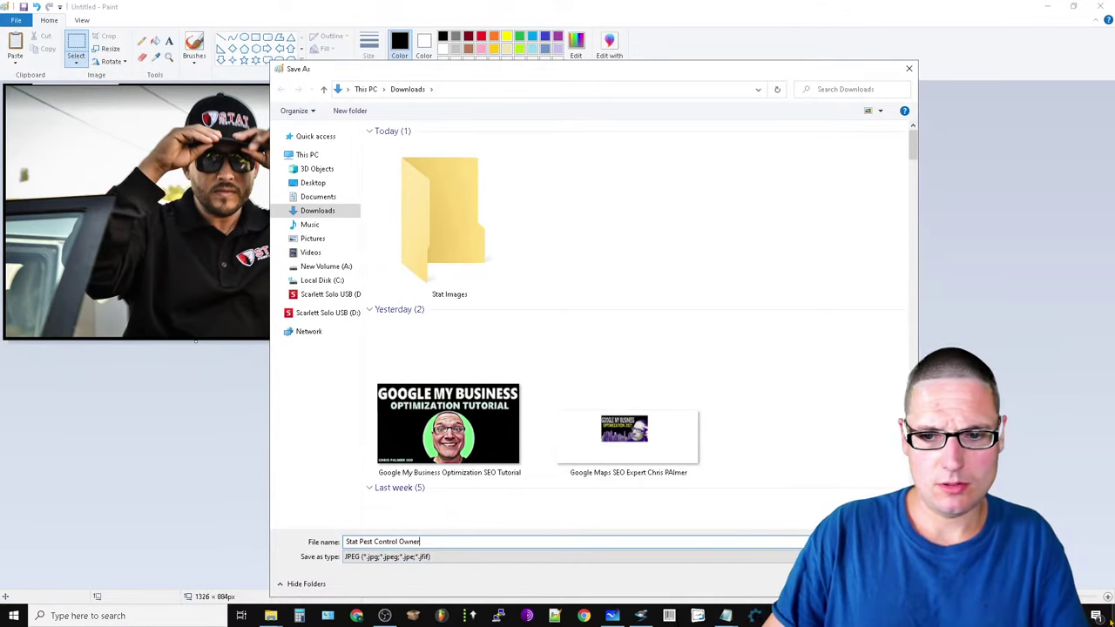
pyautogui.press('Return')
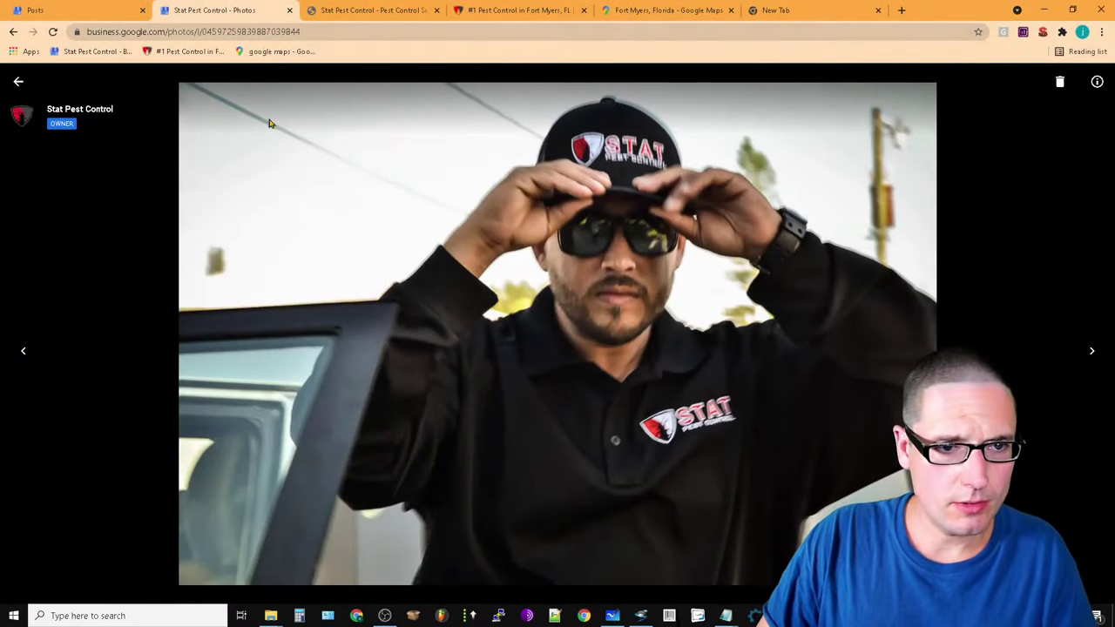
# Capture the STAT Pest Control brochure from its granite-counter profile photo as a screen snip and switch back to Paint
pyautogui.click(18, 81)
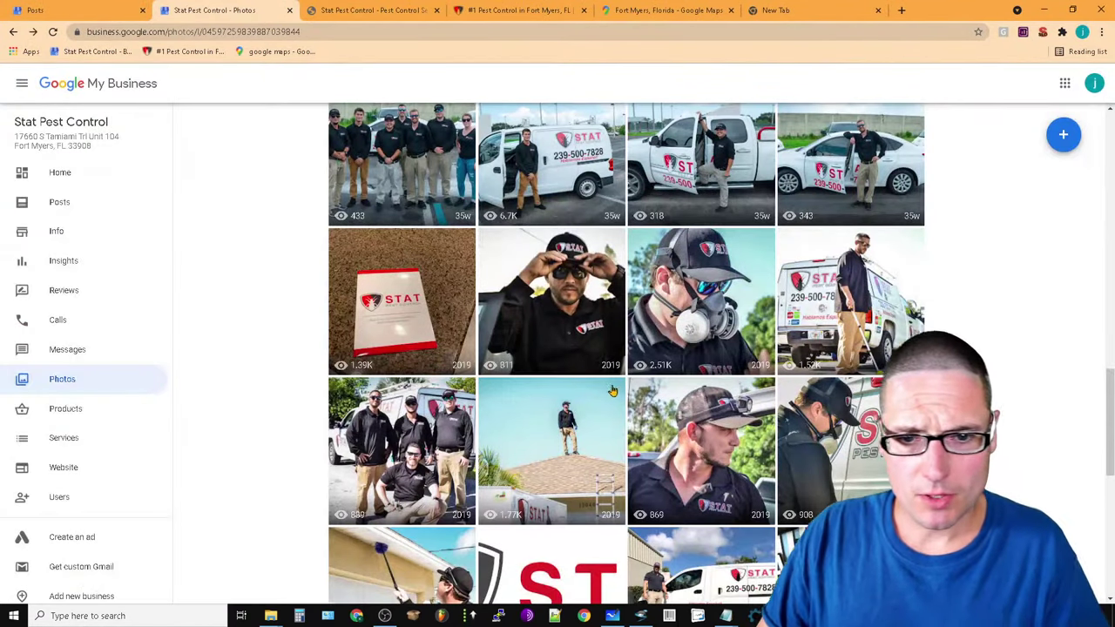
pyautogui.click(406, 324)
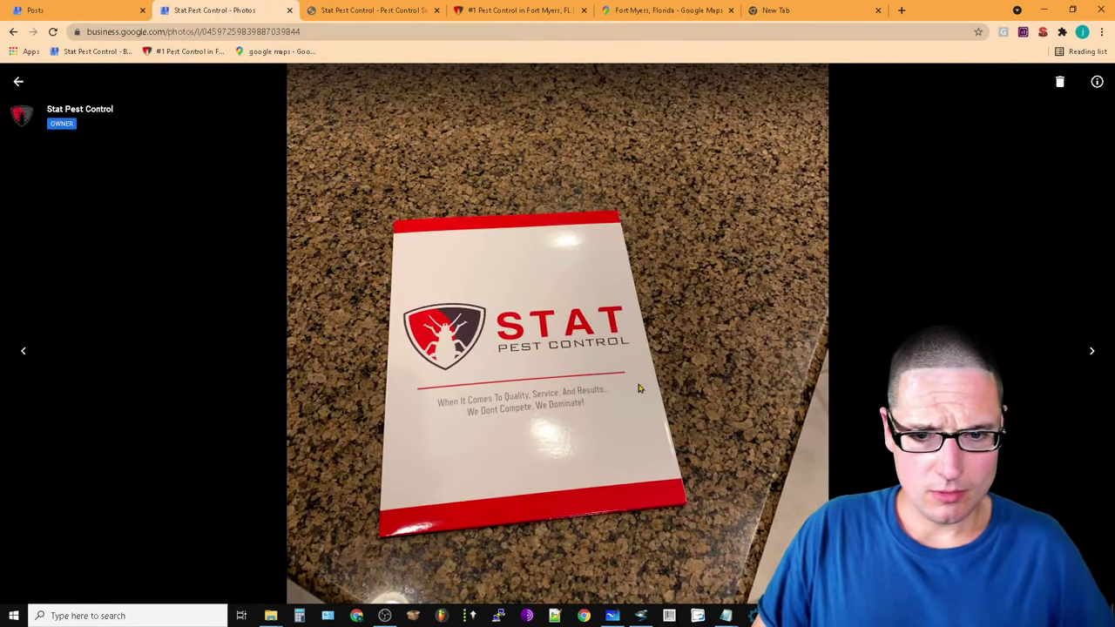
pyautogui.press('super+shift+s')
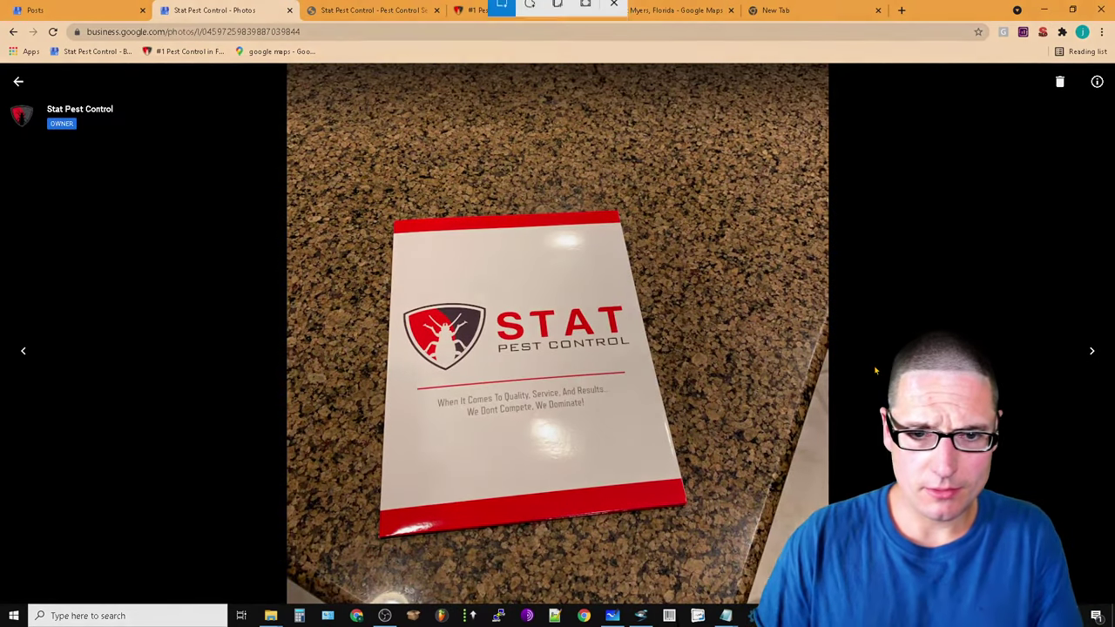
pyautogui.moveTo(355, 193); pyautogui.dragTo(701, 555)
pyautogui.hotkey('alt', 'Tab')
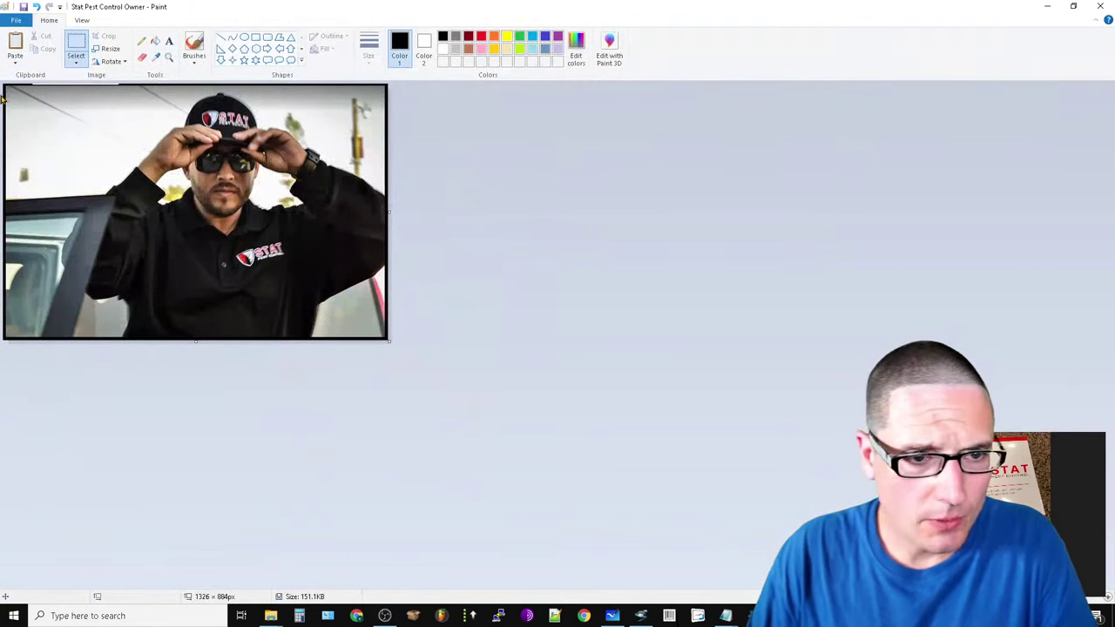
# Paste the brochure snip over the technician picture and trim the canvas to the brochure's edges, about 594 × 614 px
pyautogui.click(15, 61)
pyautogui.click(31, 76)
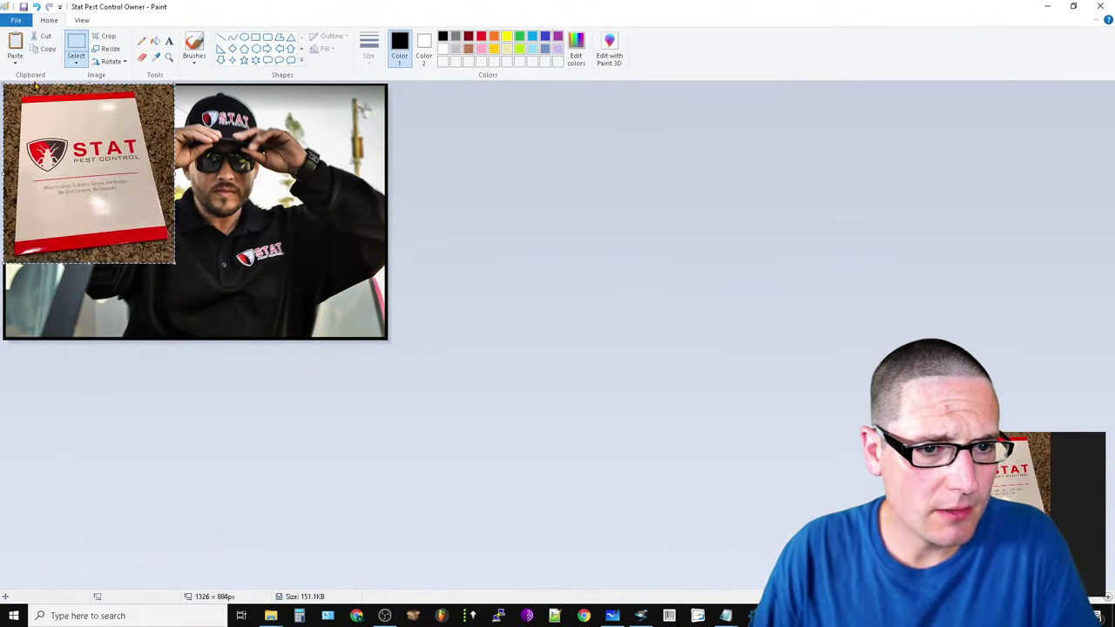
pyautogui.click(348, 322)
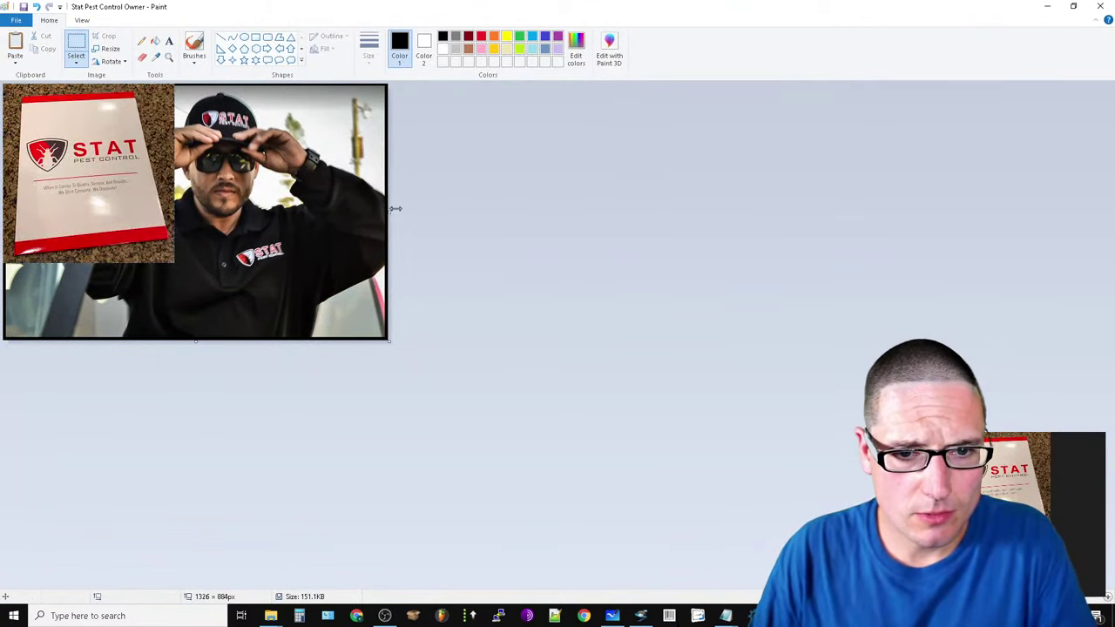
pyautogui.moveTo(393, 212); pyautogui.dragTo(177, 213)
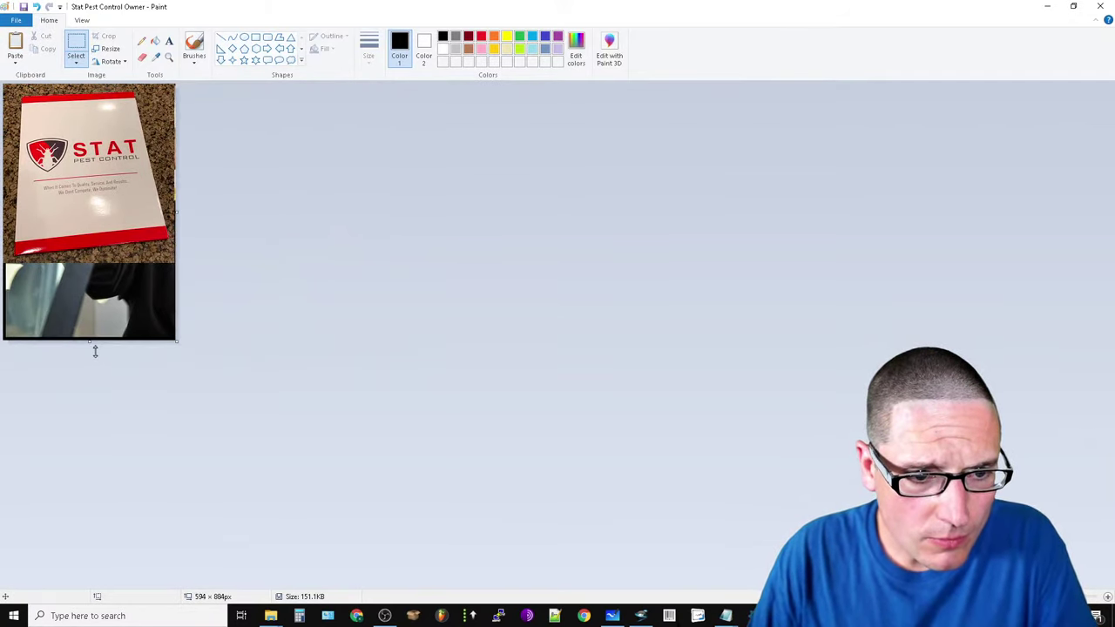
pyautogui.moveTo(89, 342); pyautogui.dragTo(106, 263)
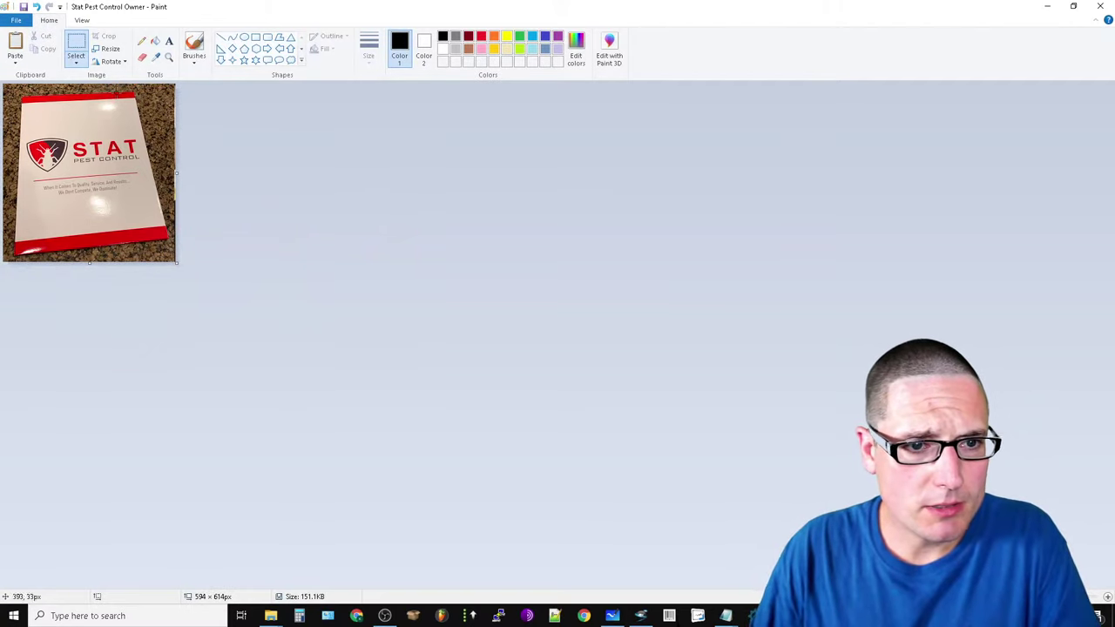
# Save the brochure picture in Downloads as a separate JPEG called Pest Control and Extermination Customer Guide and Tips for Pest Control Services
pyautogui.click(18, 20)
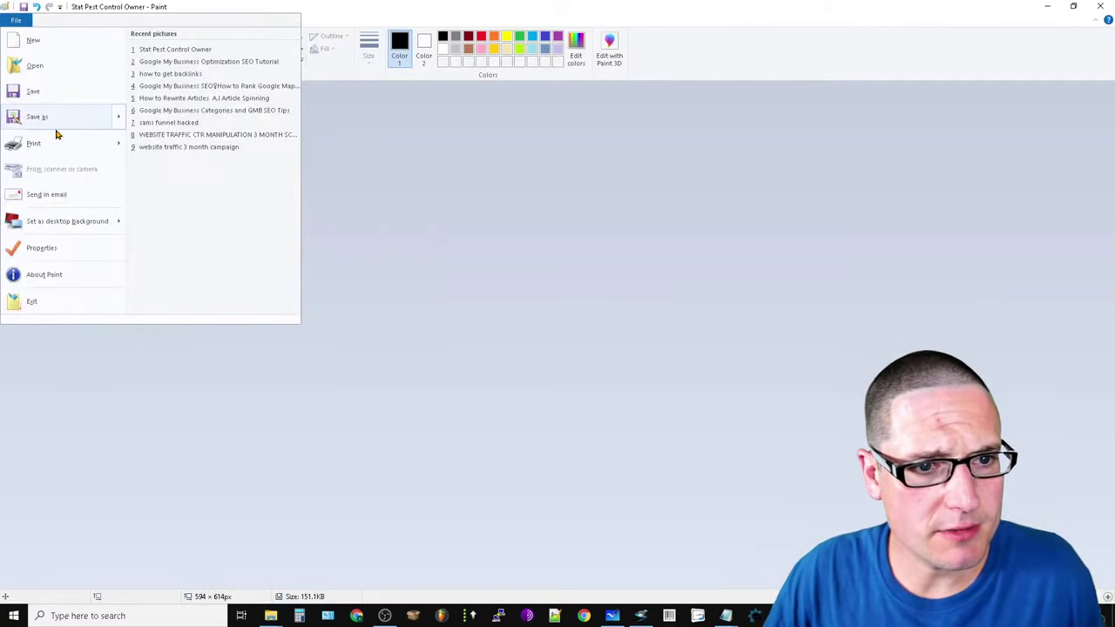
pyautogui.moveTo(52, 117)
pyautogui.click(204, 94)
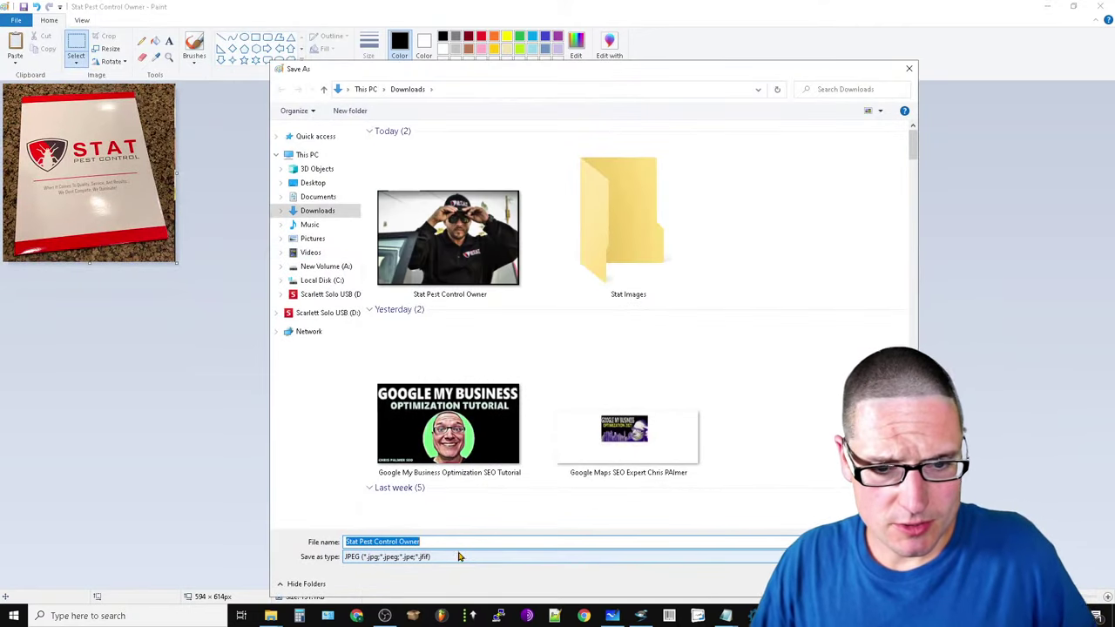
pyautogui.click(443, 543)
pyautogui.doubleClick(350, 542)
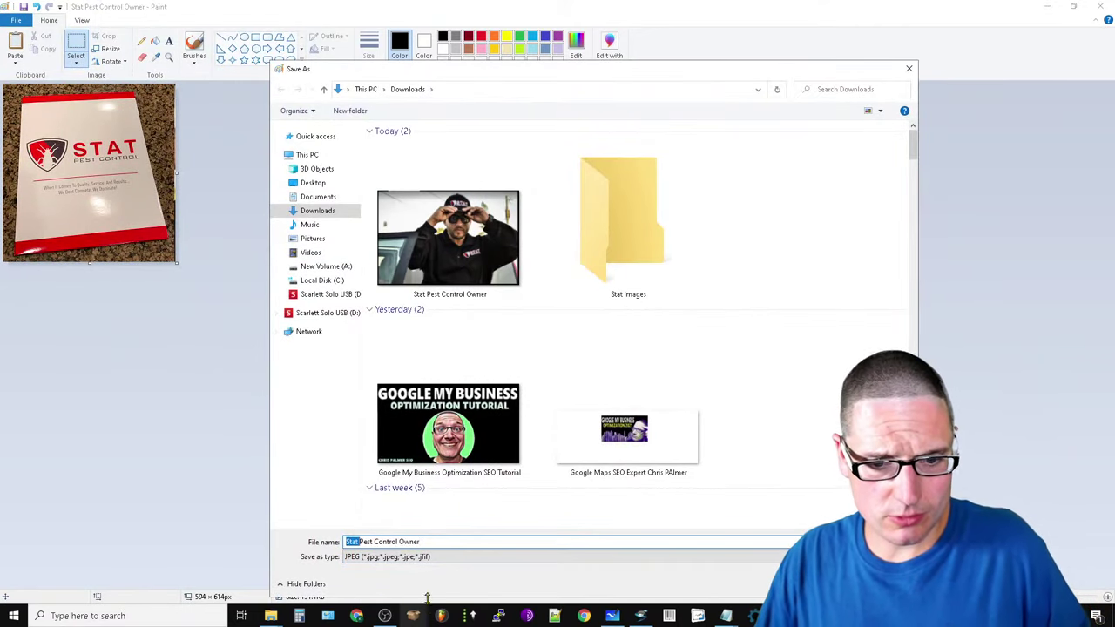
pyautogui.press('BackSpace')
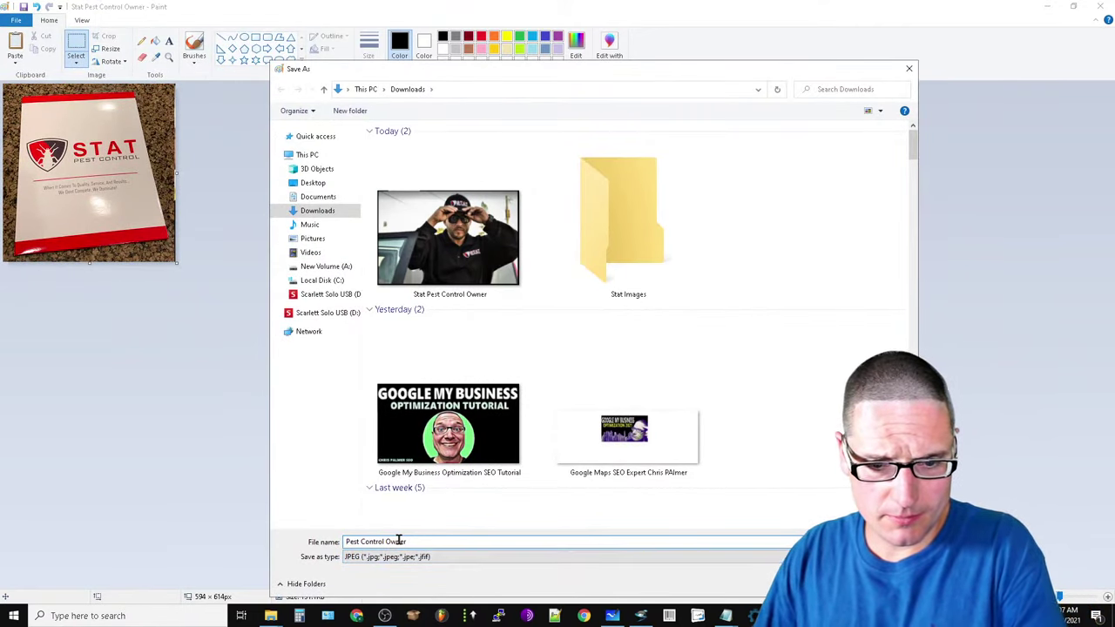
pyautogui.doubleClick(397, 542)
pyautogui.press('BackSpace')
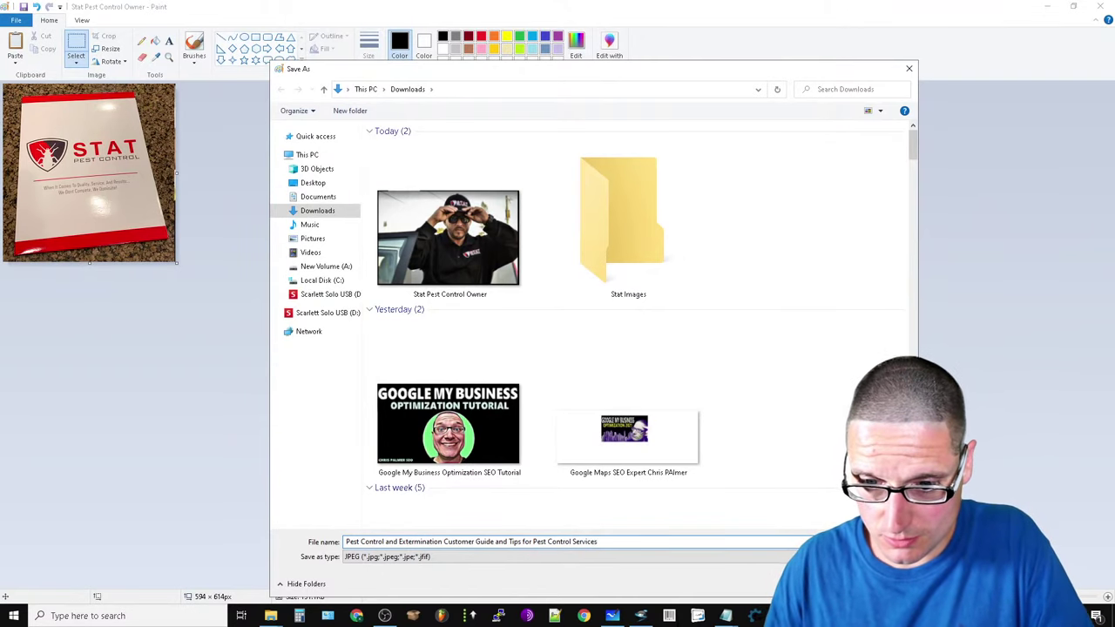
pyautogui.press('Return')
# Return to the Google My Business photo gallery and open the STAT banner with the spider, ant and HomeAdvisor badges
pyautogui.click(1044, 6)
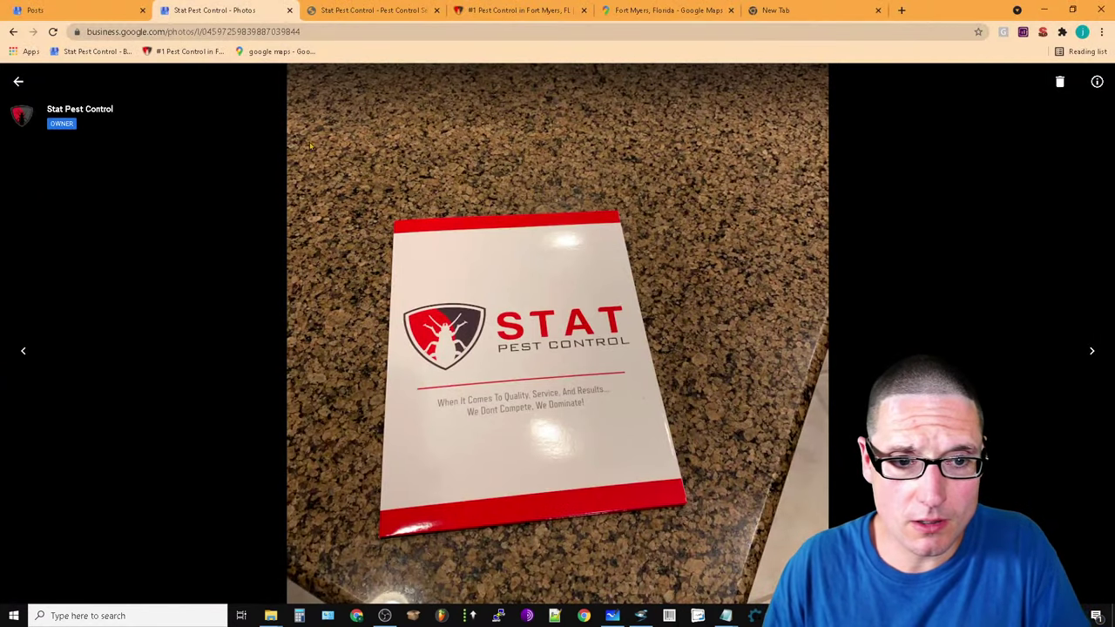
pyautogui.click(19, 81)
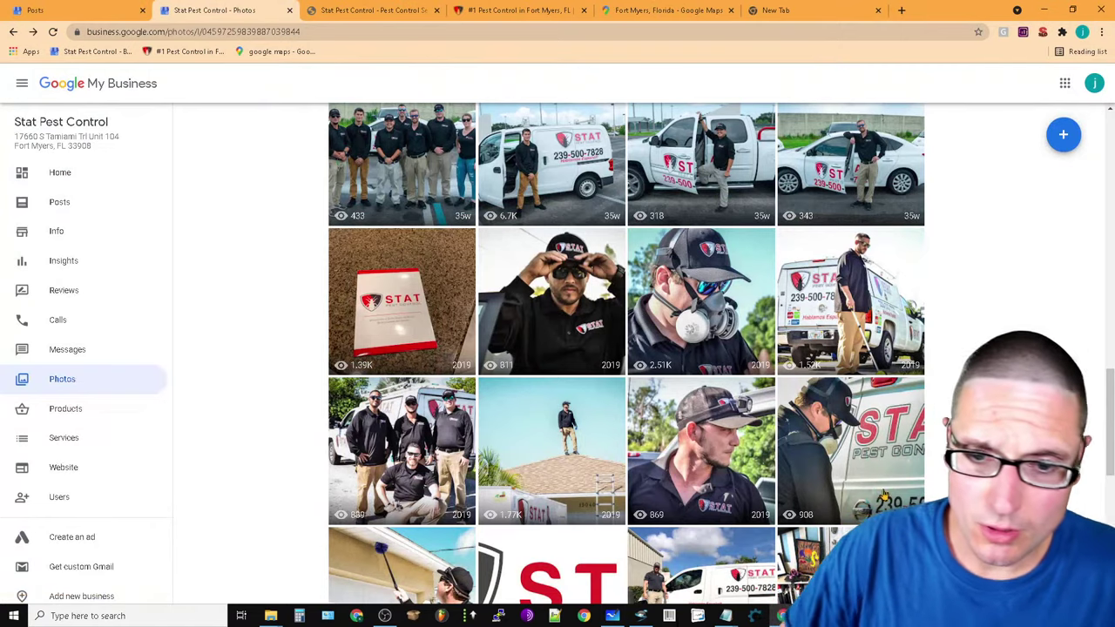
pyautogui.scroll(-15, 797, 485)
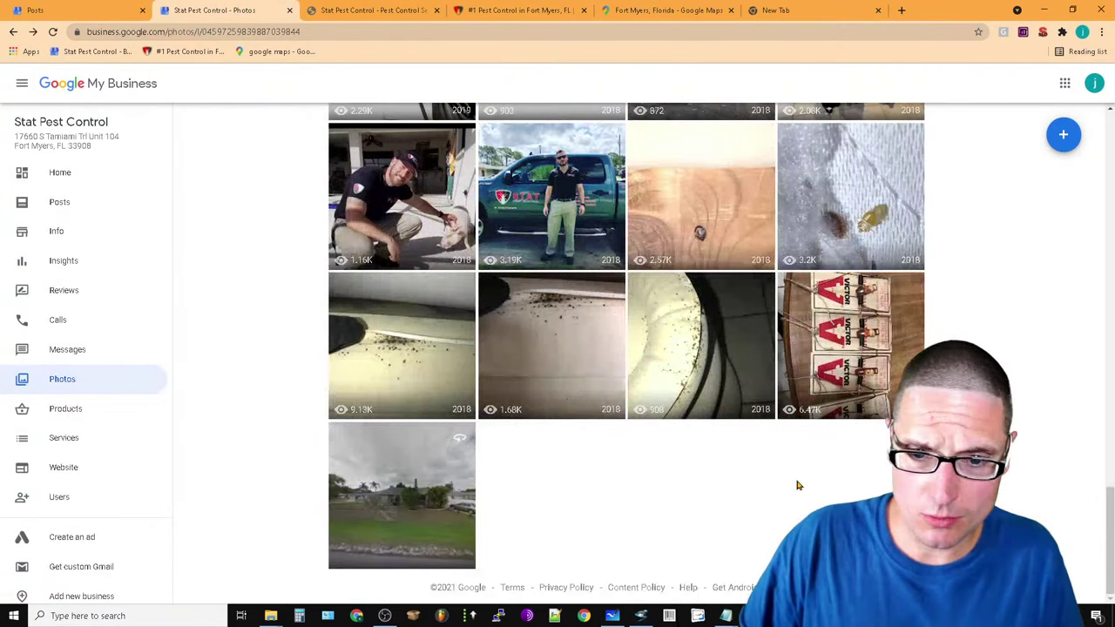
pyautogui.scroll(10, 788, 470)
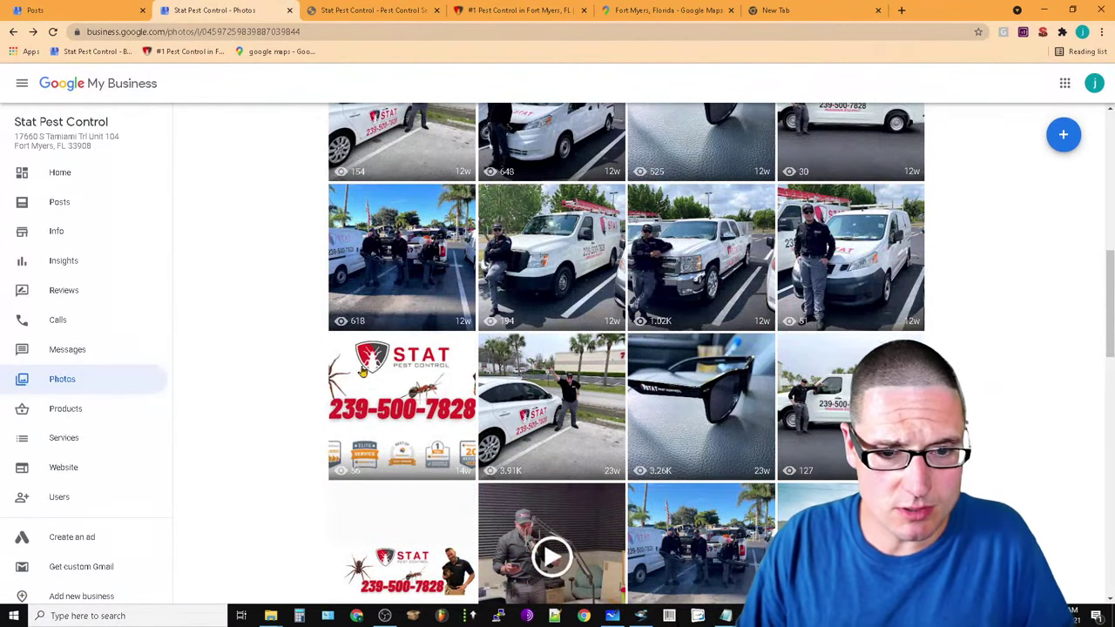
pyautogui.click(364, 371)
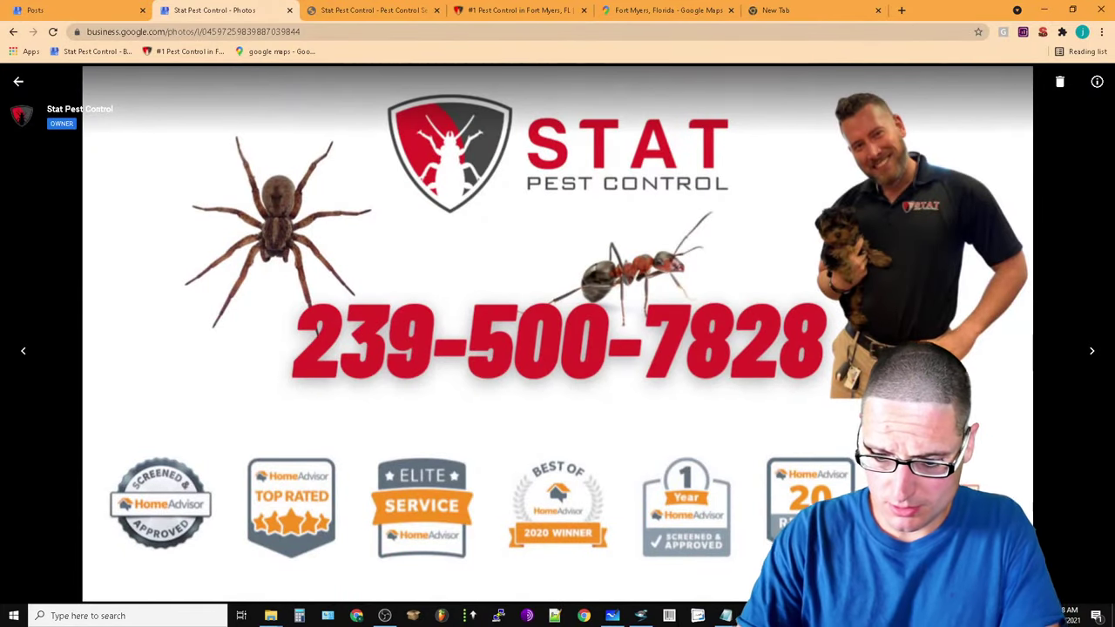
# Capture the upper part of the STAT banner, above the badges, as a screen snip and paste it into Paint
pyautogui.press('super+shift+s')
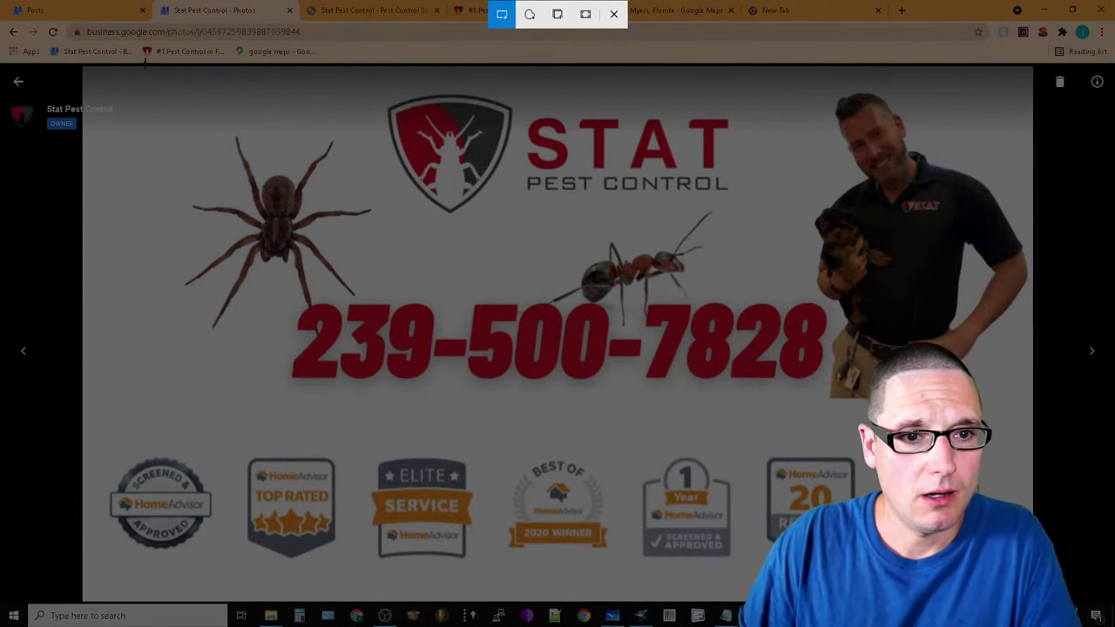
pyautogui.moveTo(144, 65)
pyautogui.mouseDown()
pyautogui.moveTo(261, 261)
pyautogui.moveTo(1031, 427)
pyautogui.mouseUp()
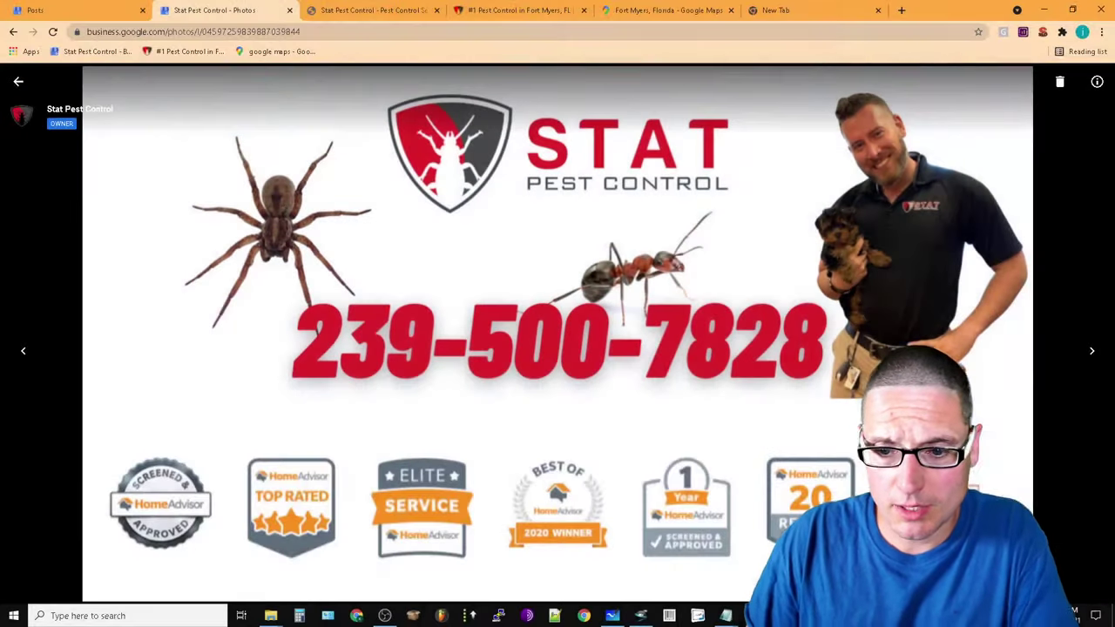
pyautogui.hotkey('alt', 'Tab')
pyautogui.click(17, 69)
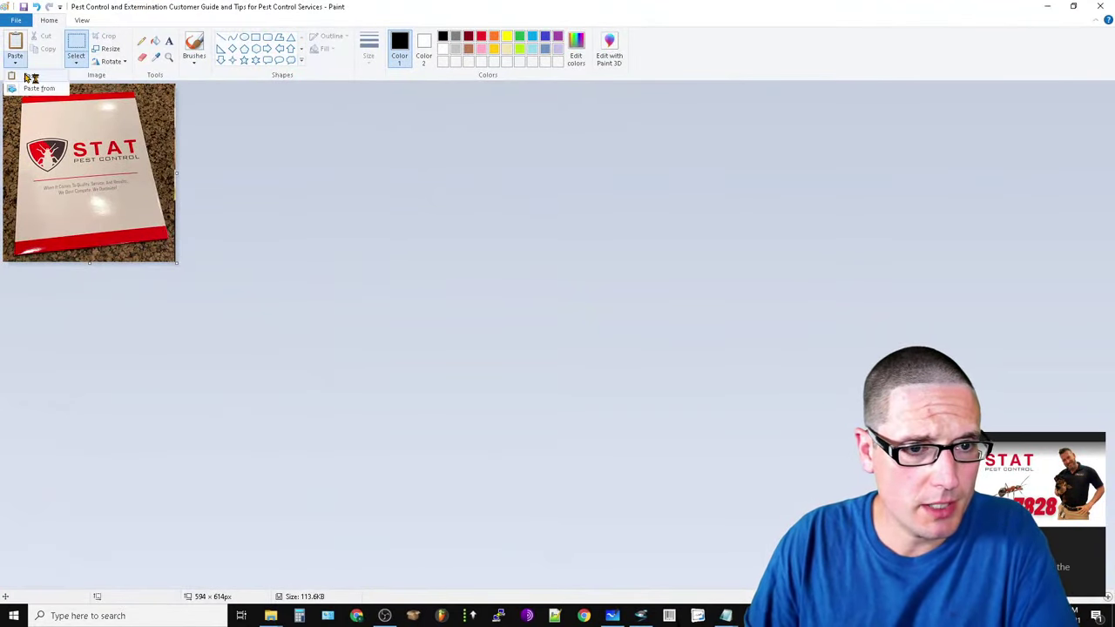